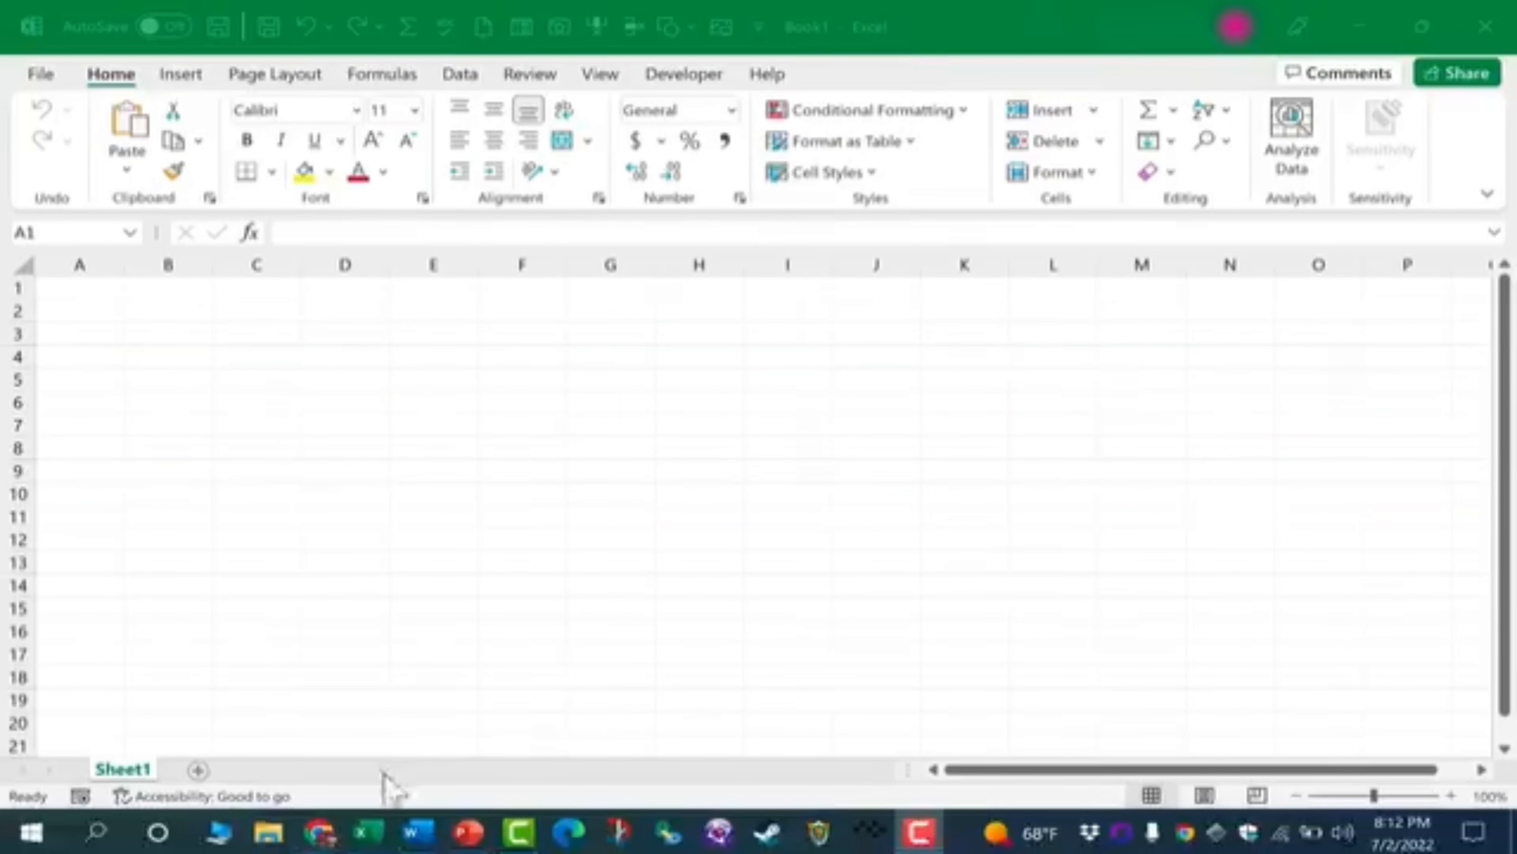
Step: Open a new Excel window and create a blank workbook from the full template gallery
click(373, 833)
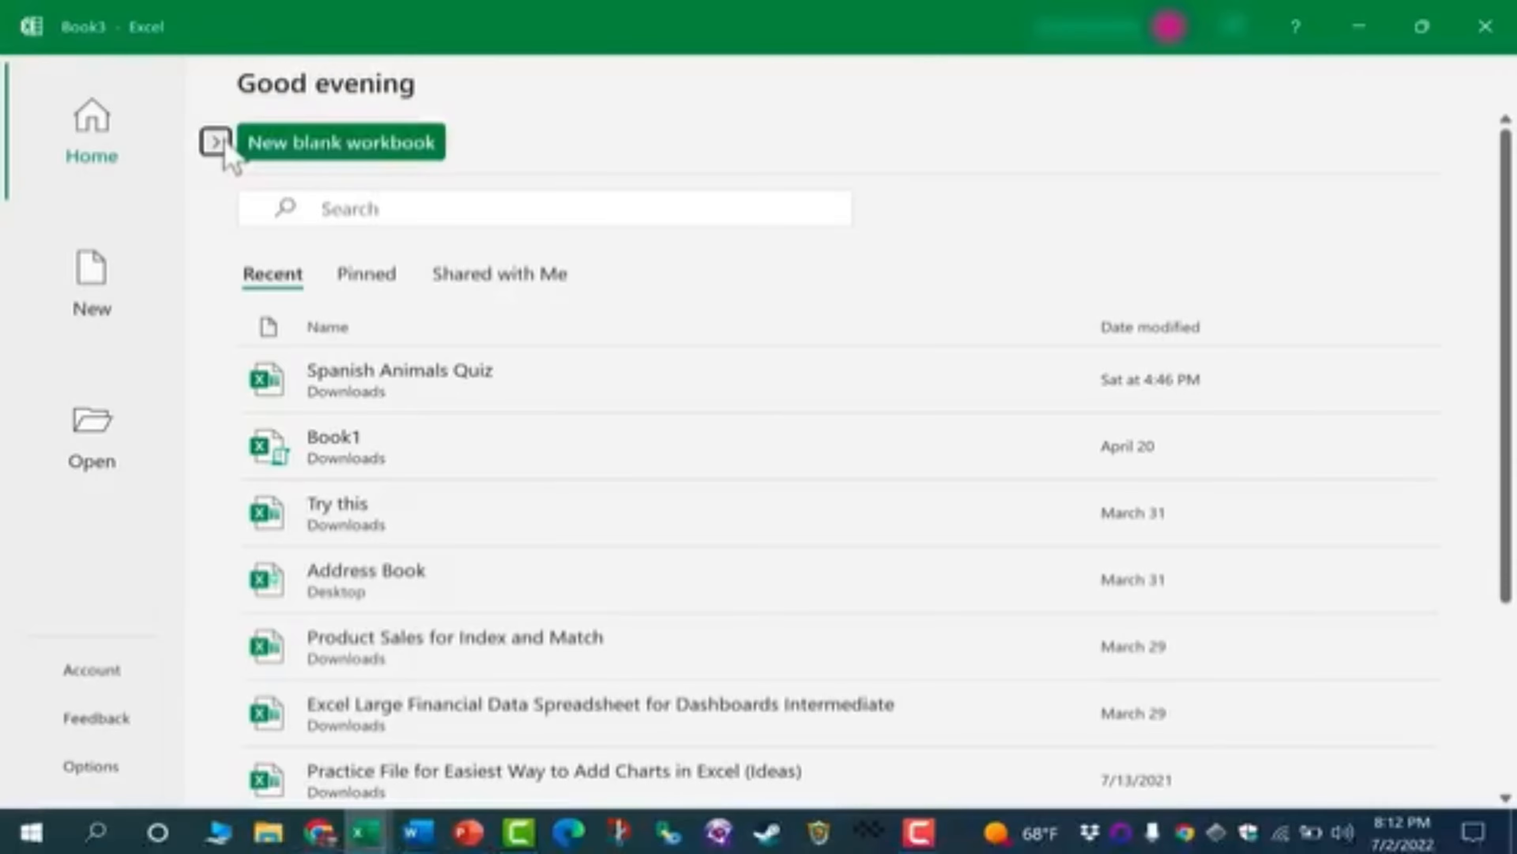
click(225, 151)
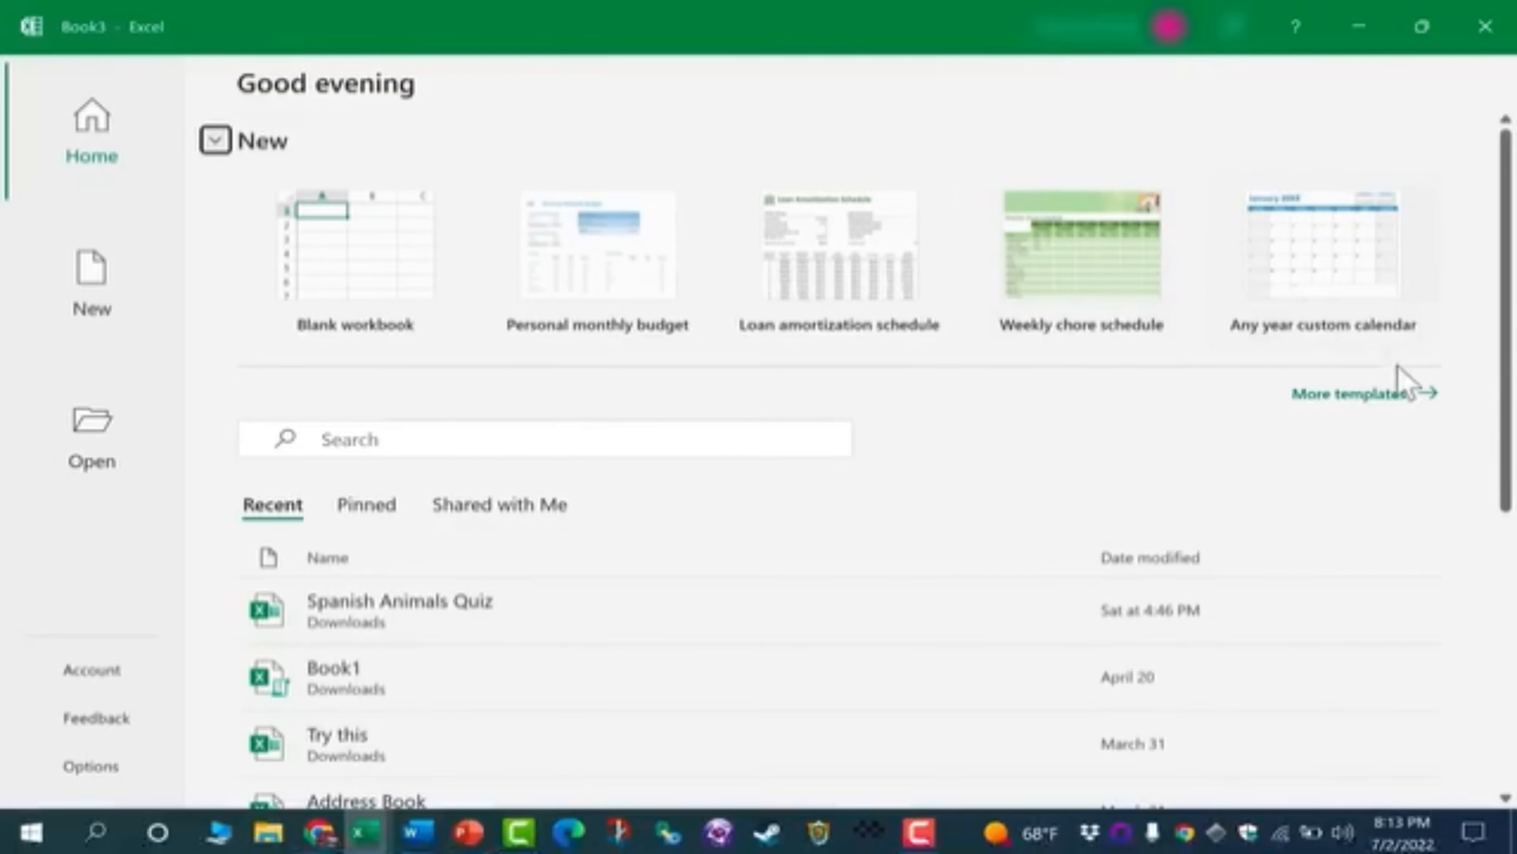
click(1427, 396)
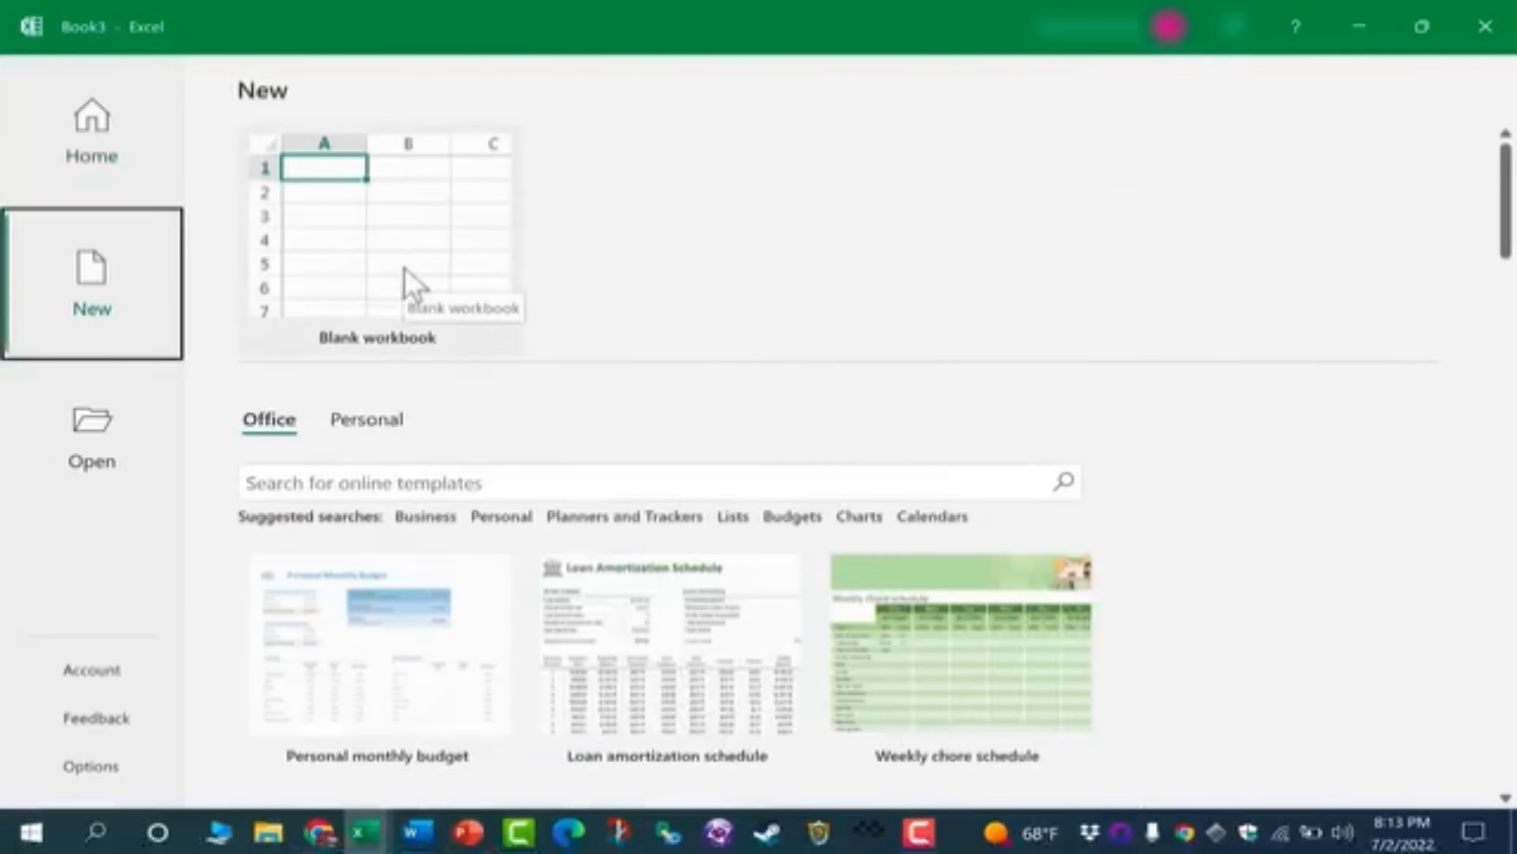
click(413, 287)
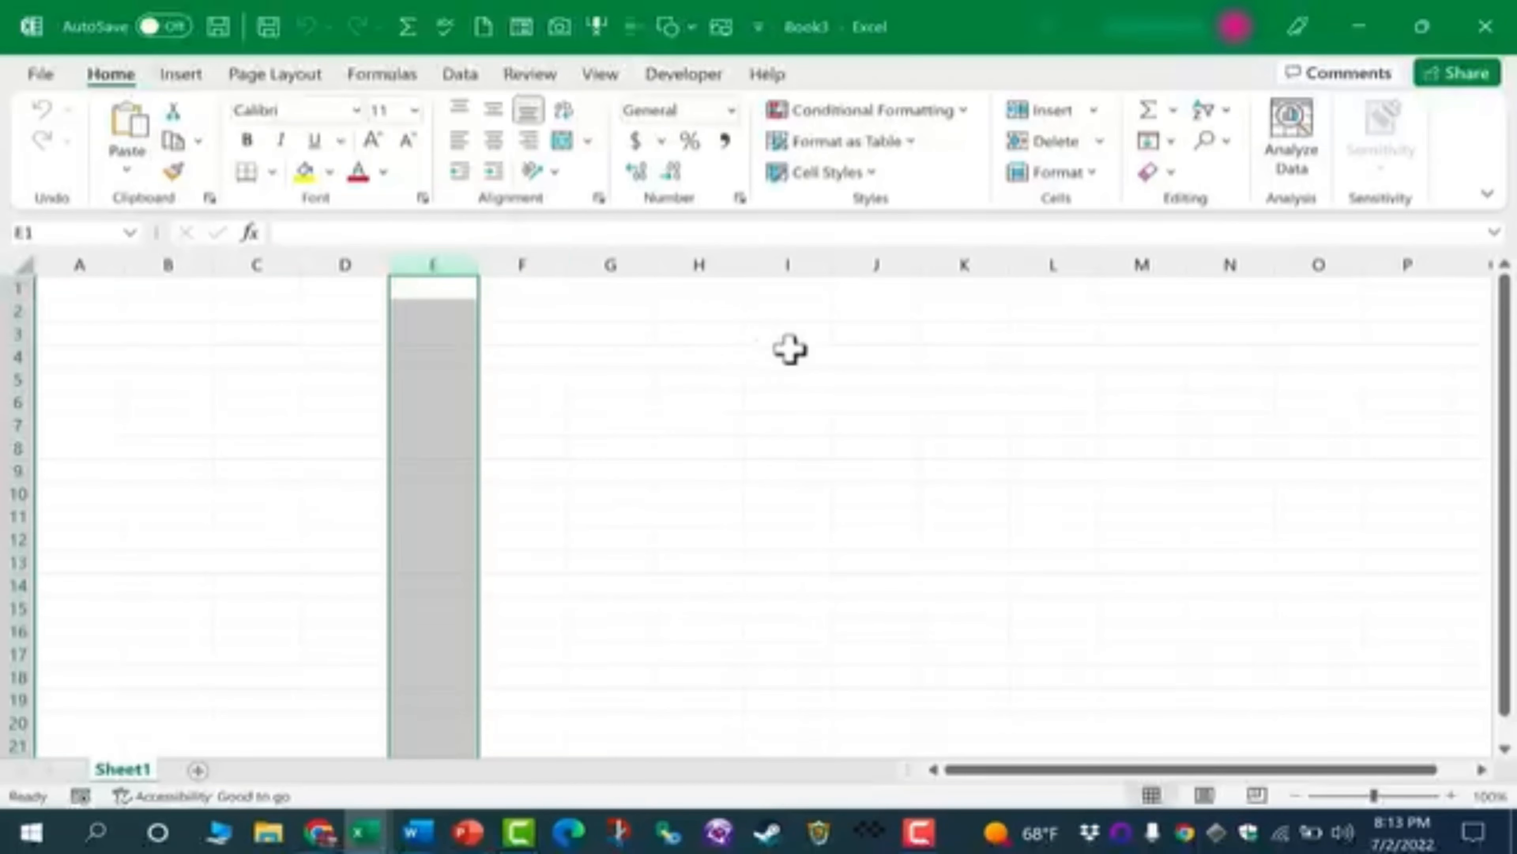
Step: Select cell I4, then highlight entire columns E, C, K and I one after another
click(747, 356)
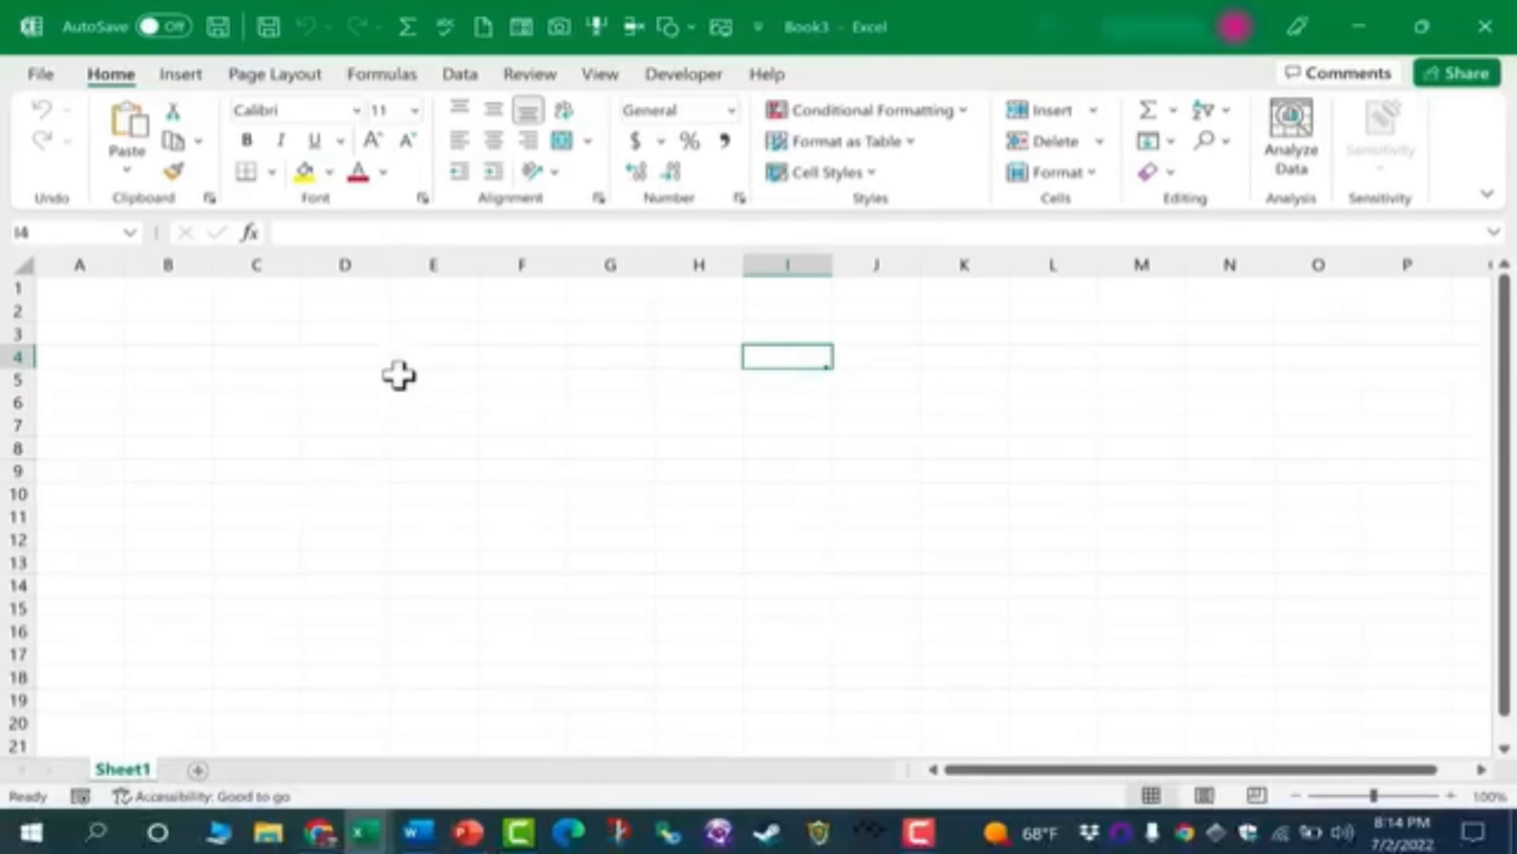
click(434, 263)
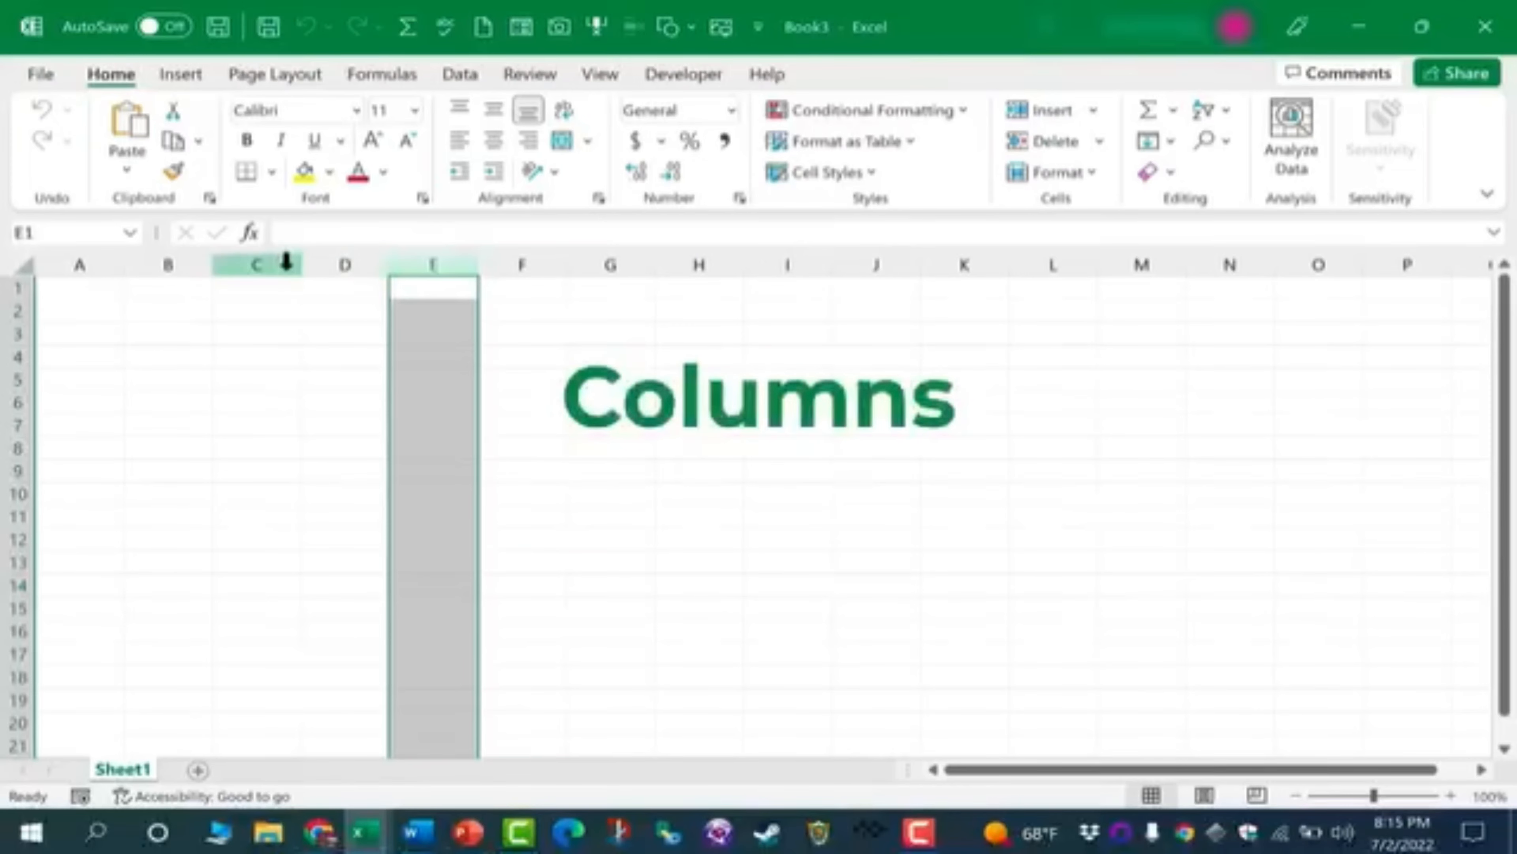
click(275, 264)
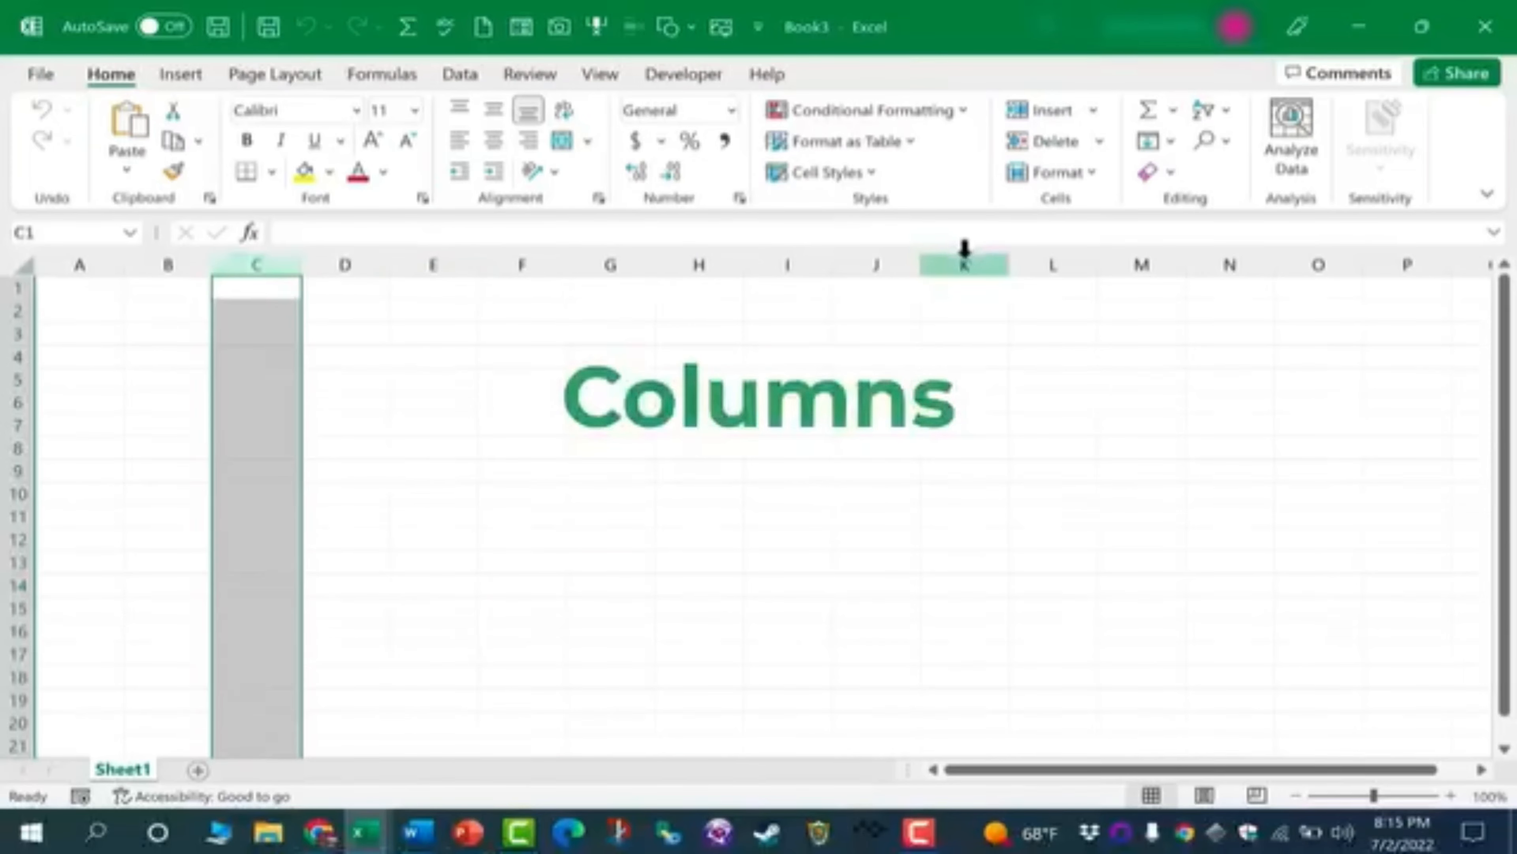
click(964, 263)
click(800, 263)
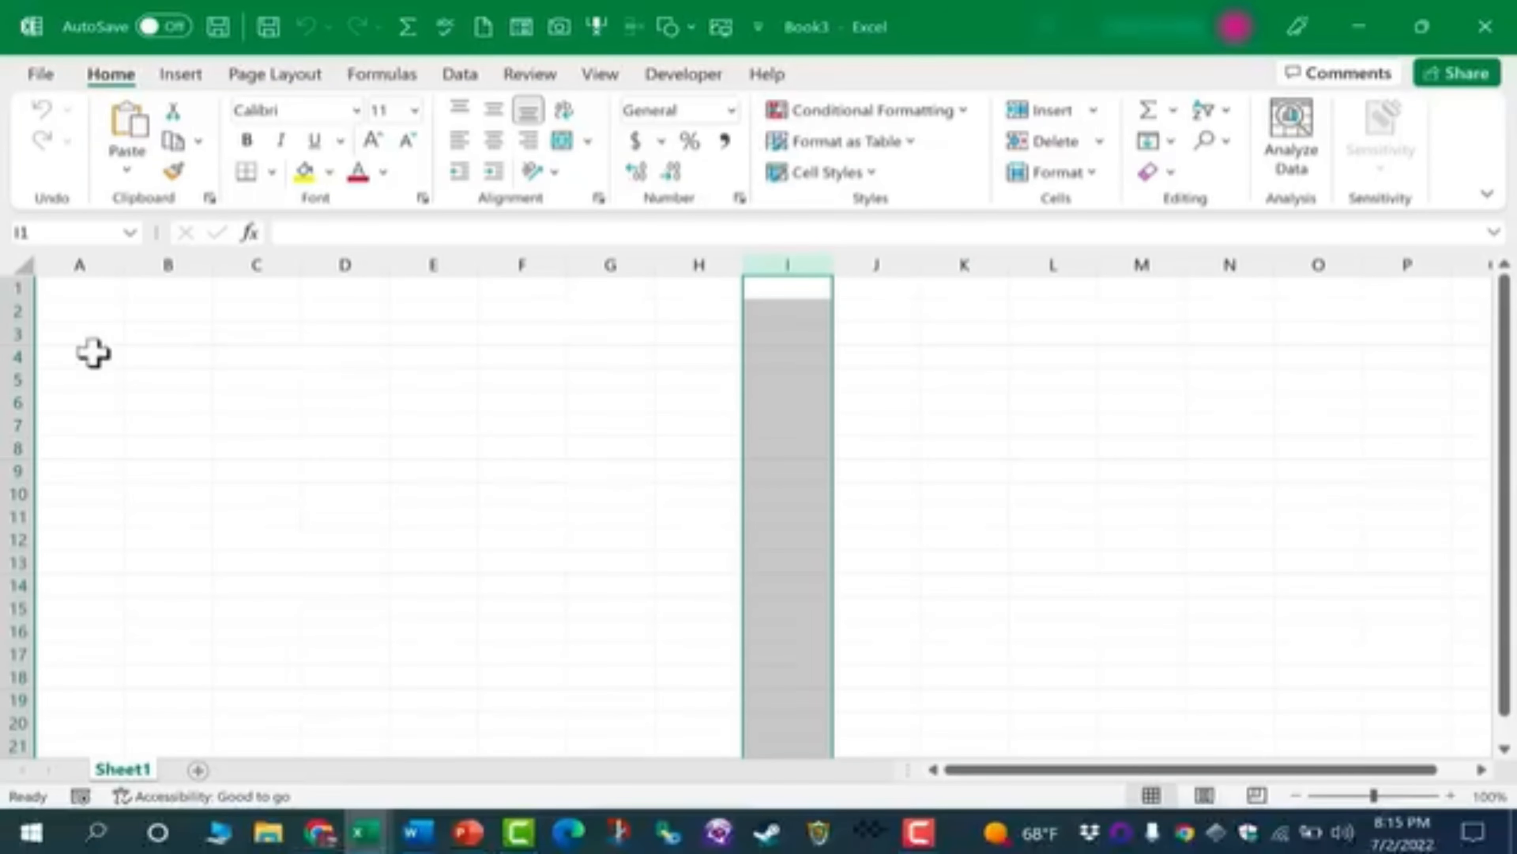
Step: Highlight entire rows 3, 9 and 10 one after another
click(15, 331)
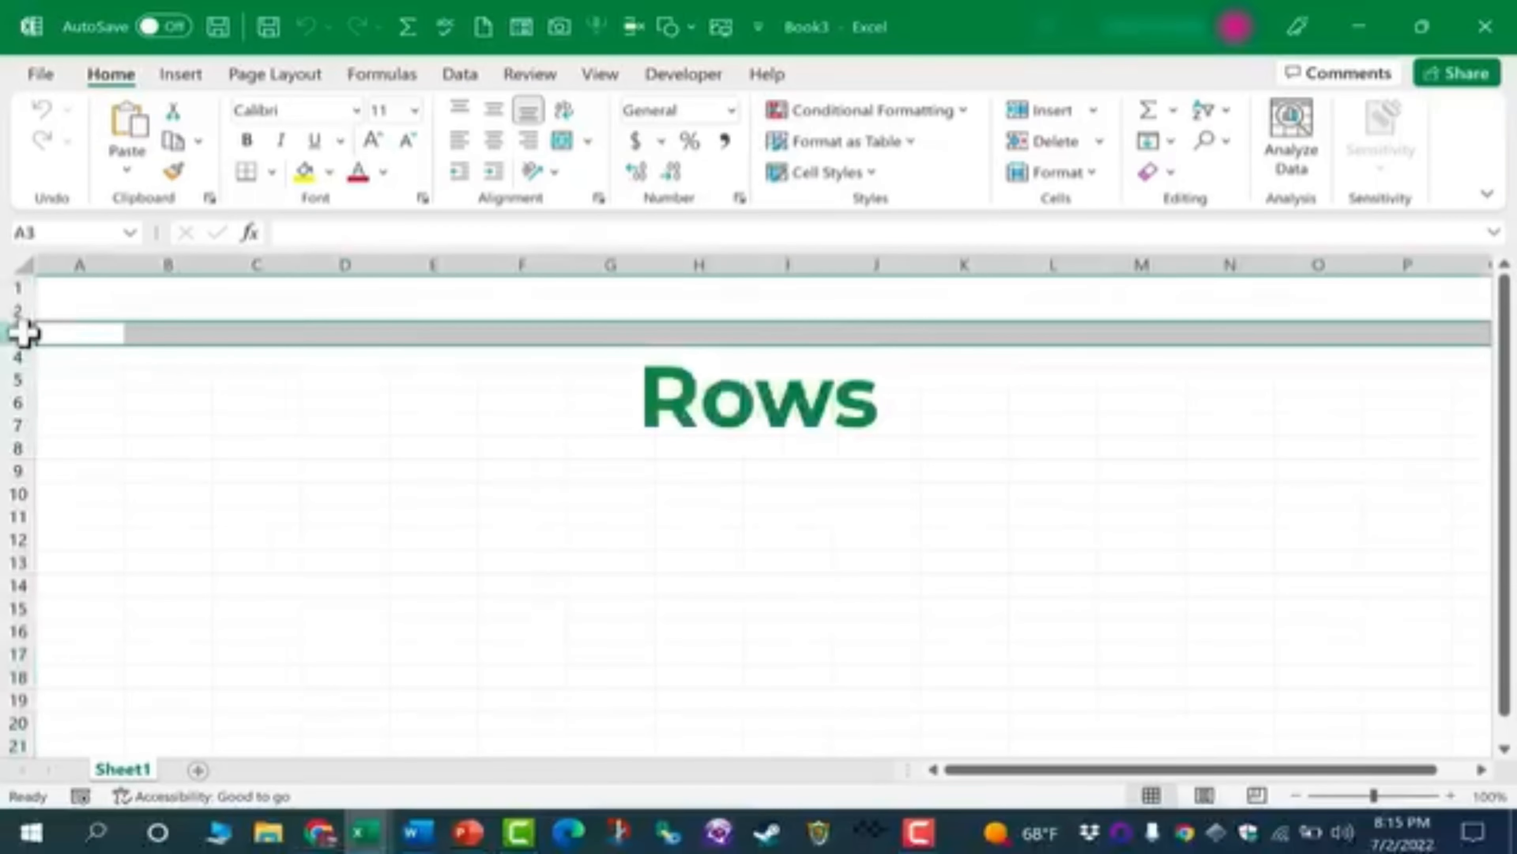
click(11, 471)
click(13, 492)
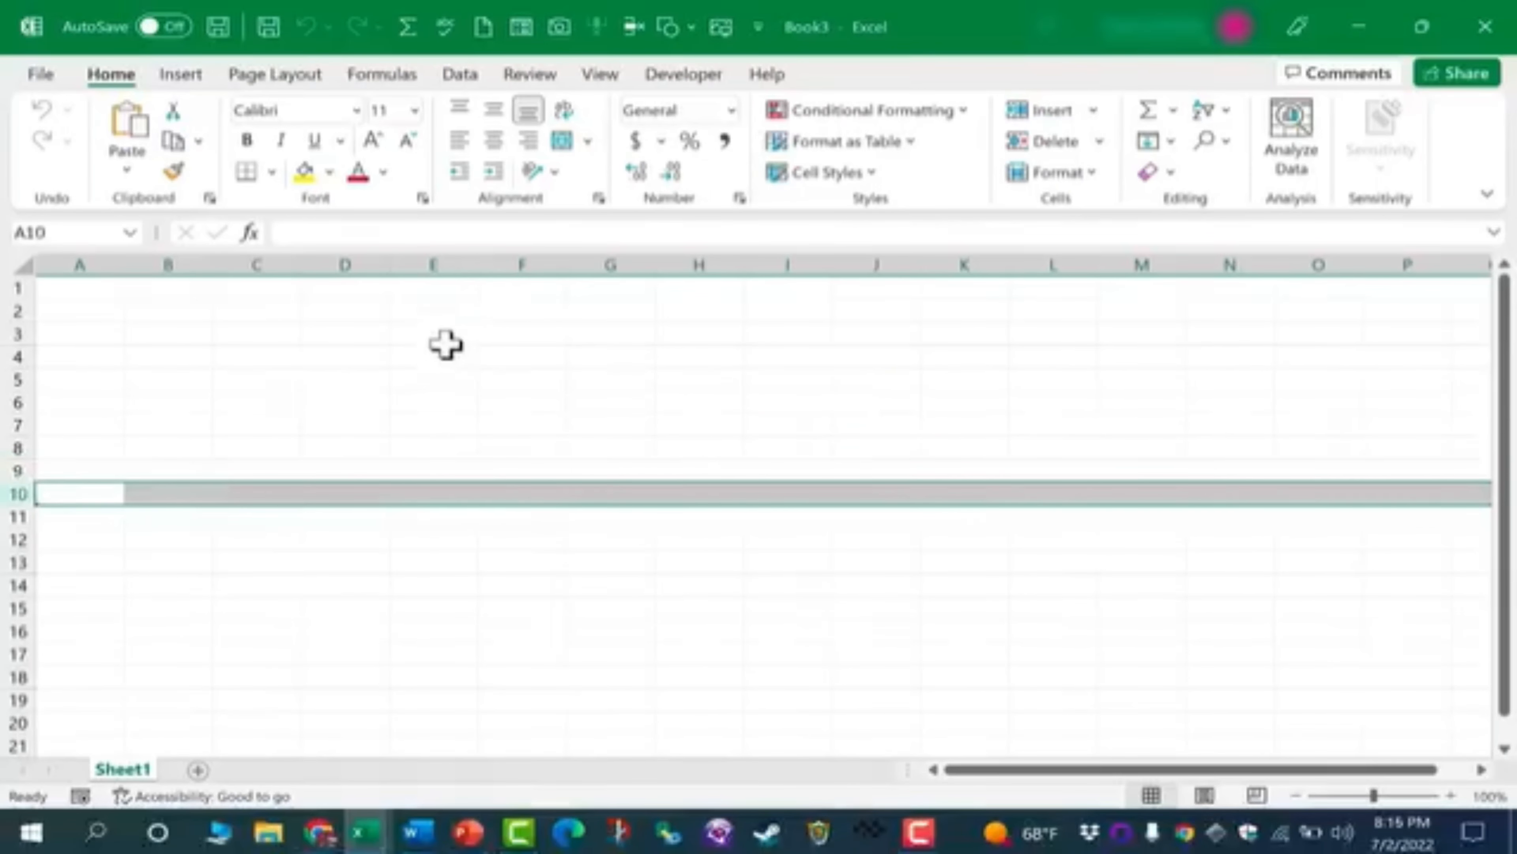
Step: Alternate between highlighting column E and rows 12 and 10, ending on their intersection at cell E10
click(451, 263)
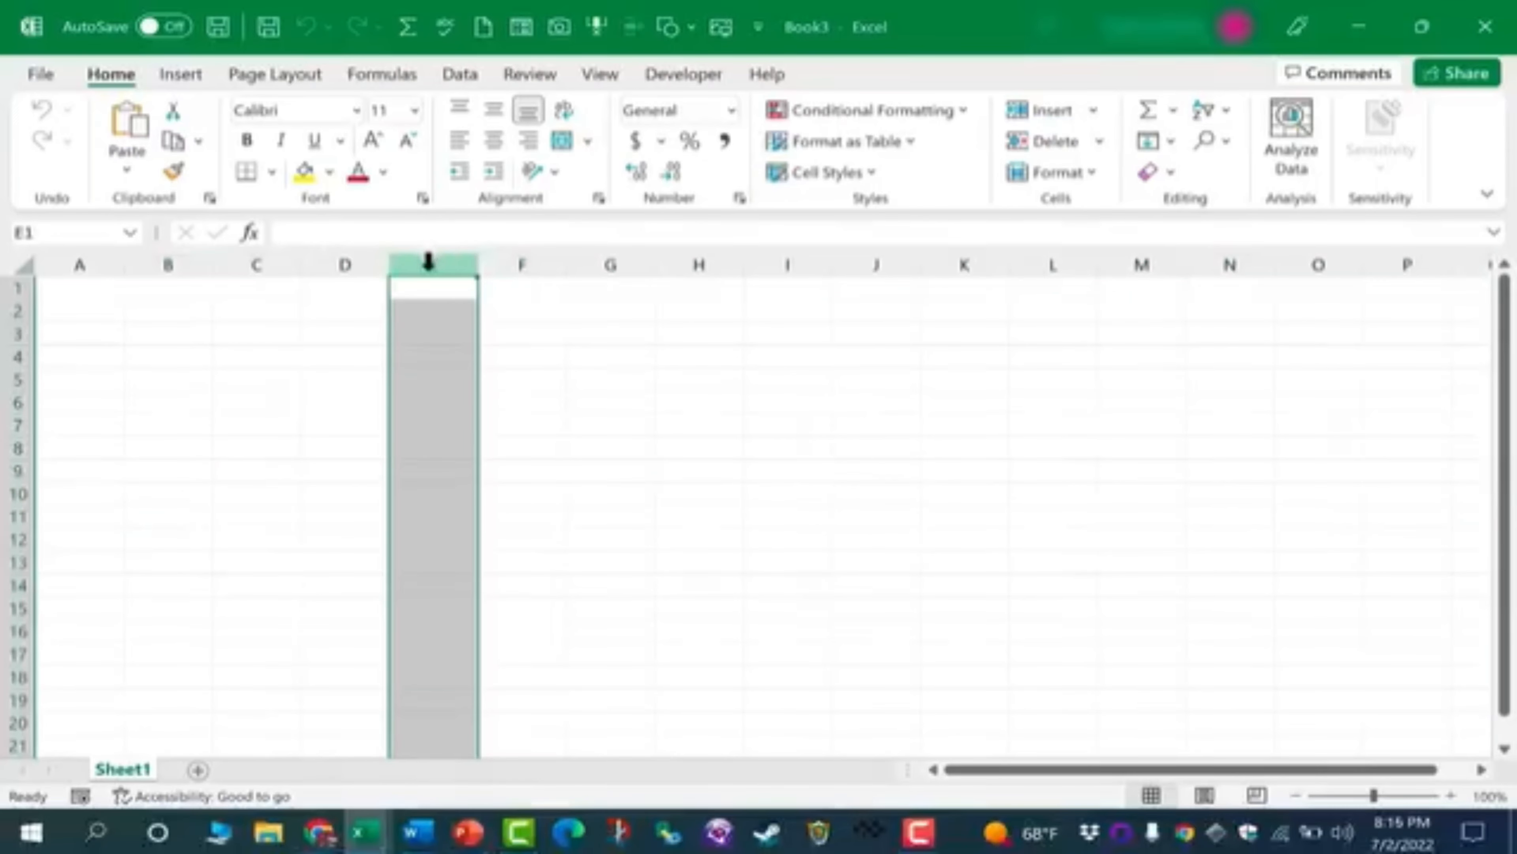
click(13, 538)
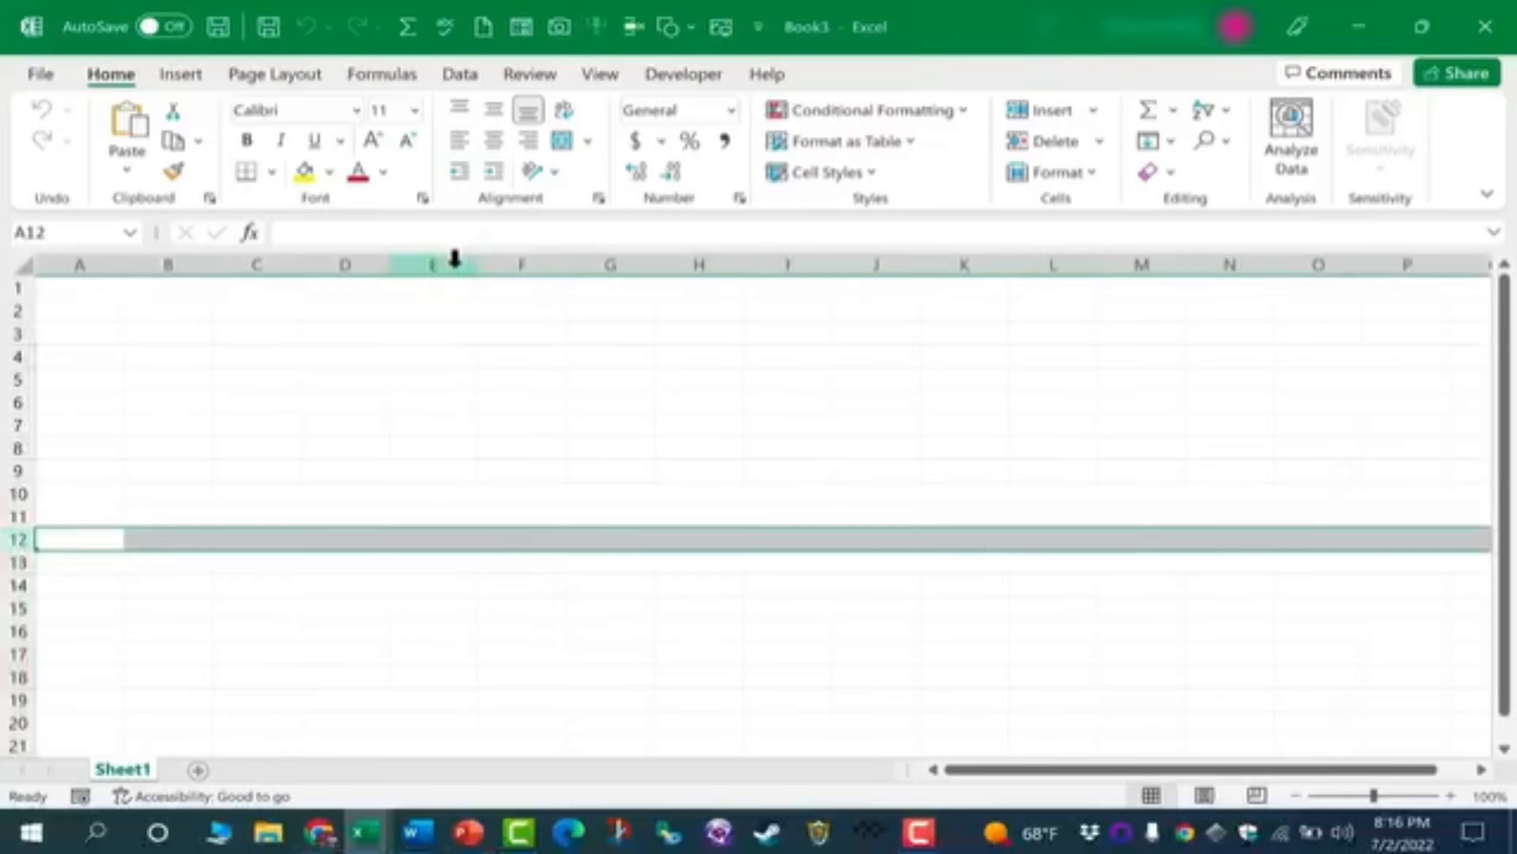
click(454, 260)
click(14, 493)
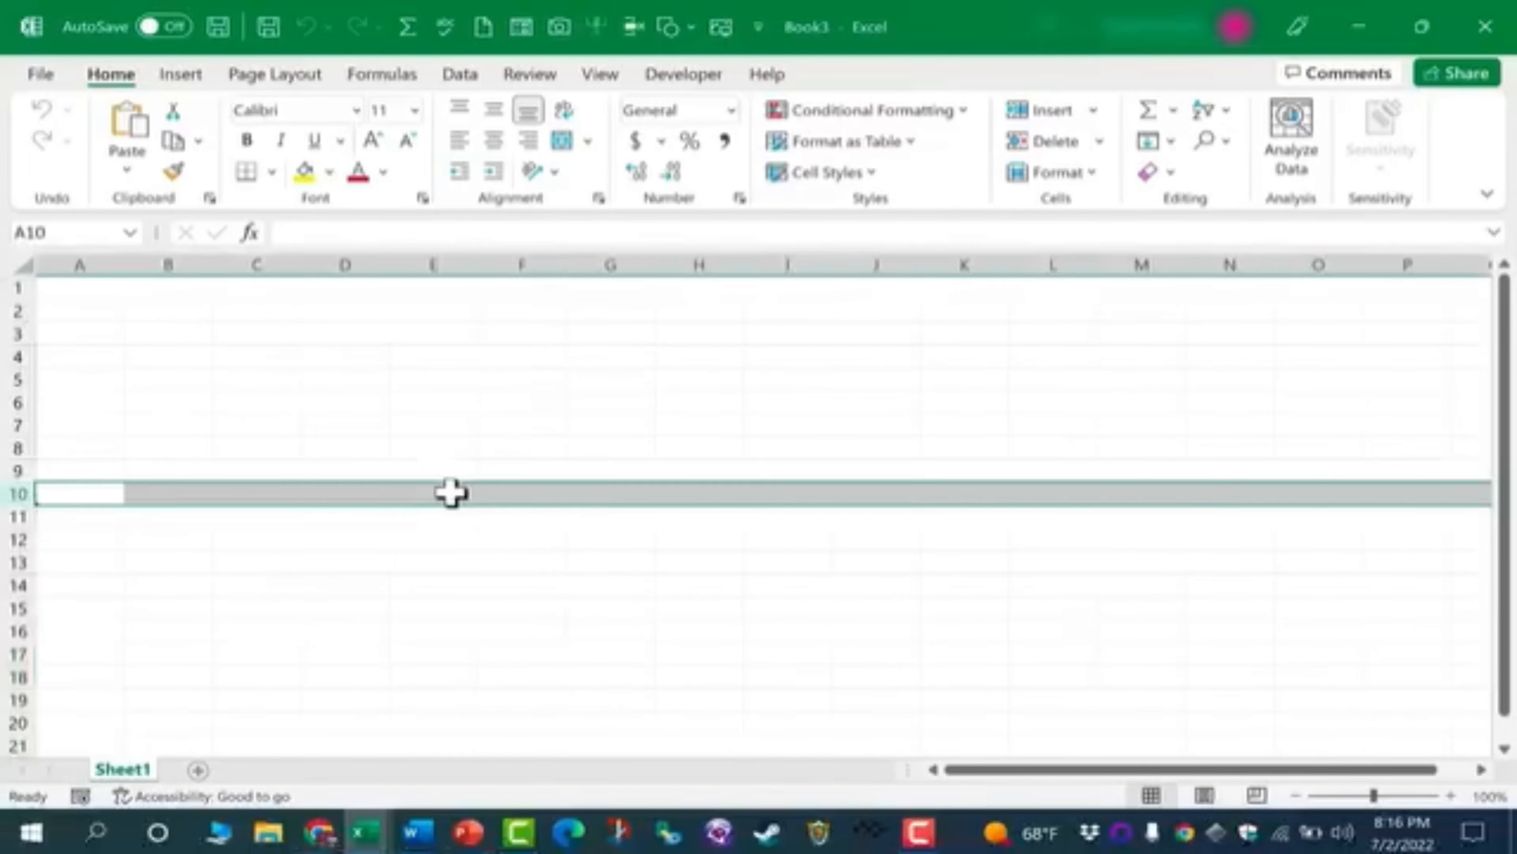
click(450, 491)
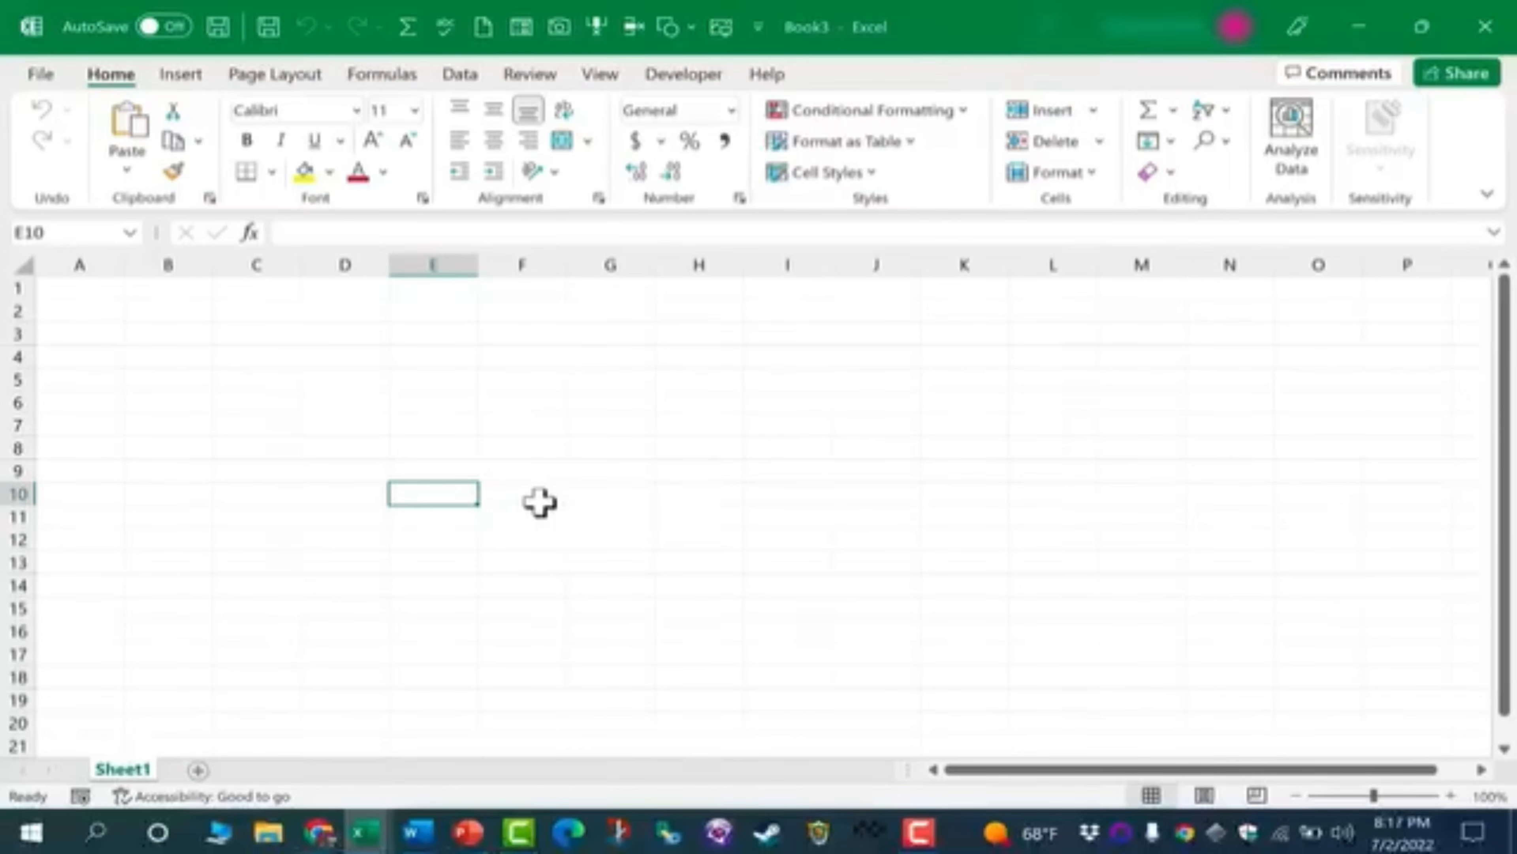
Step: Select the individual cells F8, L4 and B7 in turn
click(521, 447)
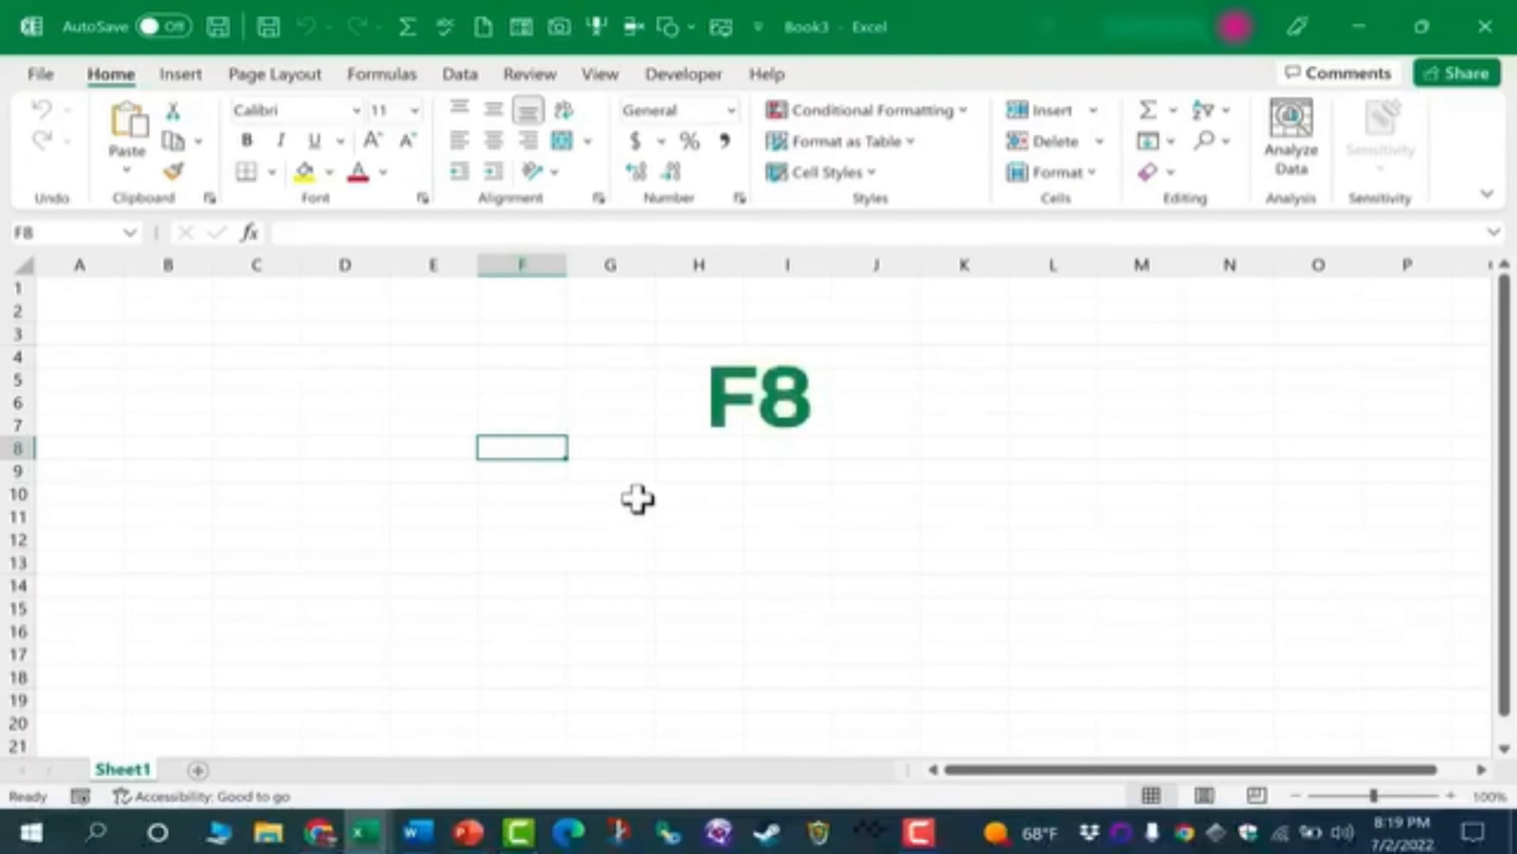
click(1064, 358)
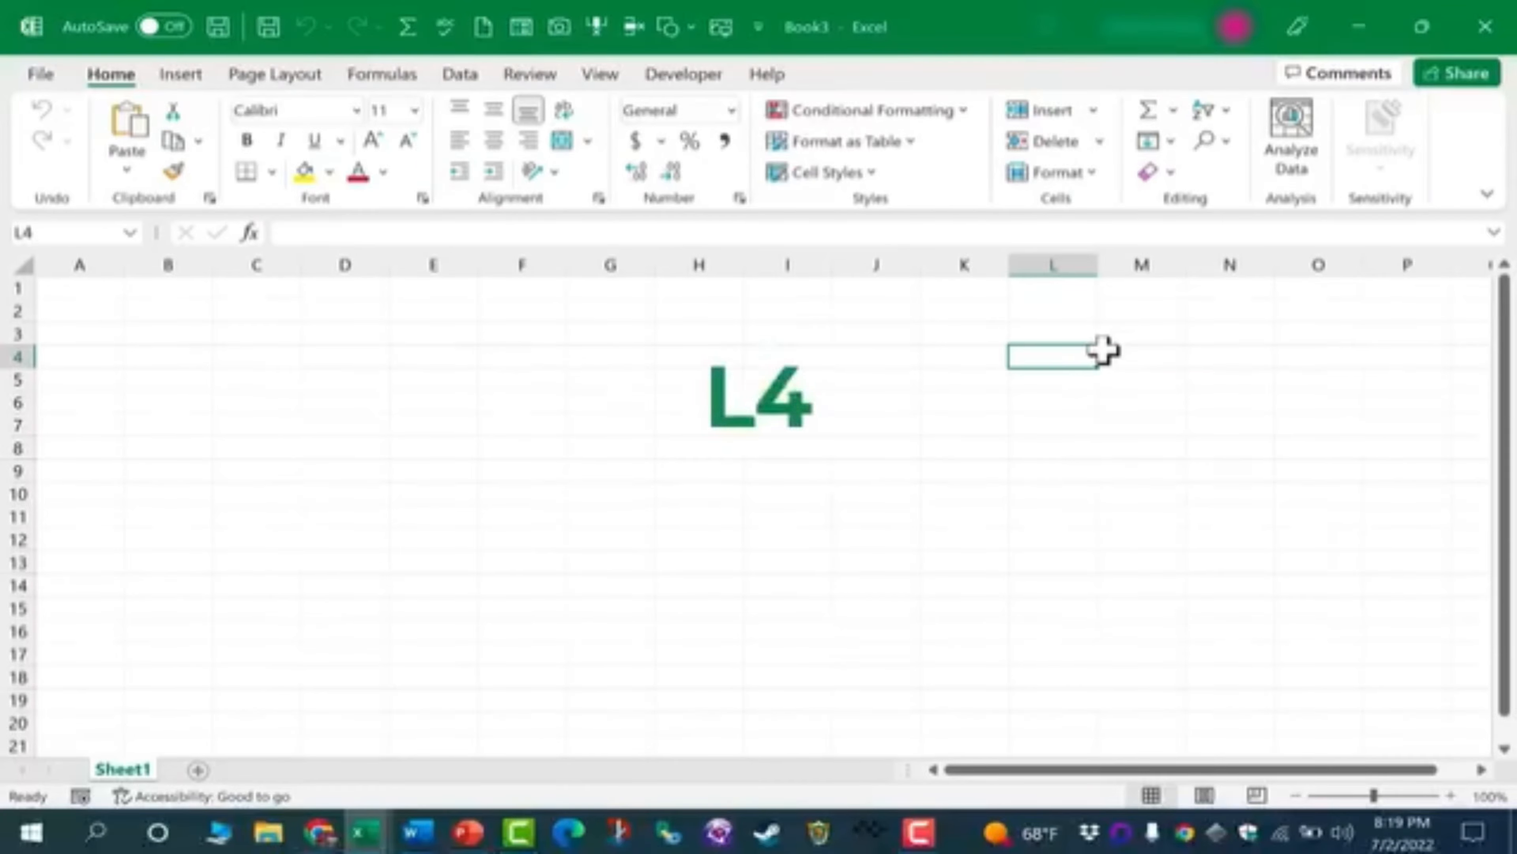
click(176, 421)
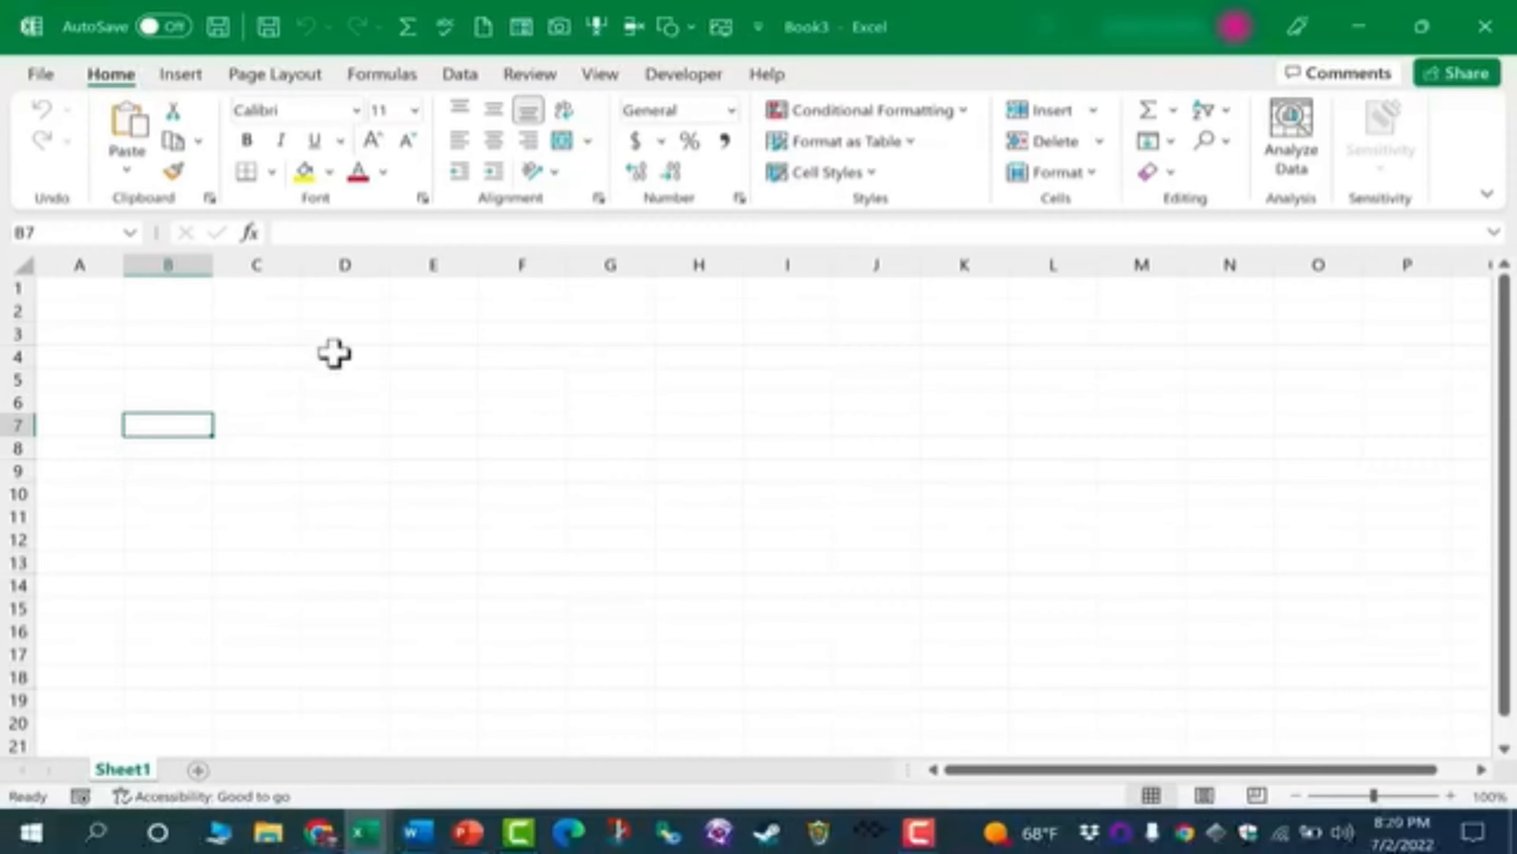
Step: Select the cell range D4:J14, reset to cell D4, and select the range again
drag(335, 353, 857, 589)
click(310, 359)
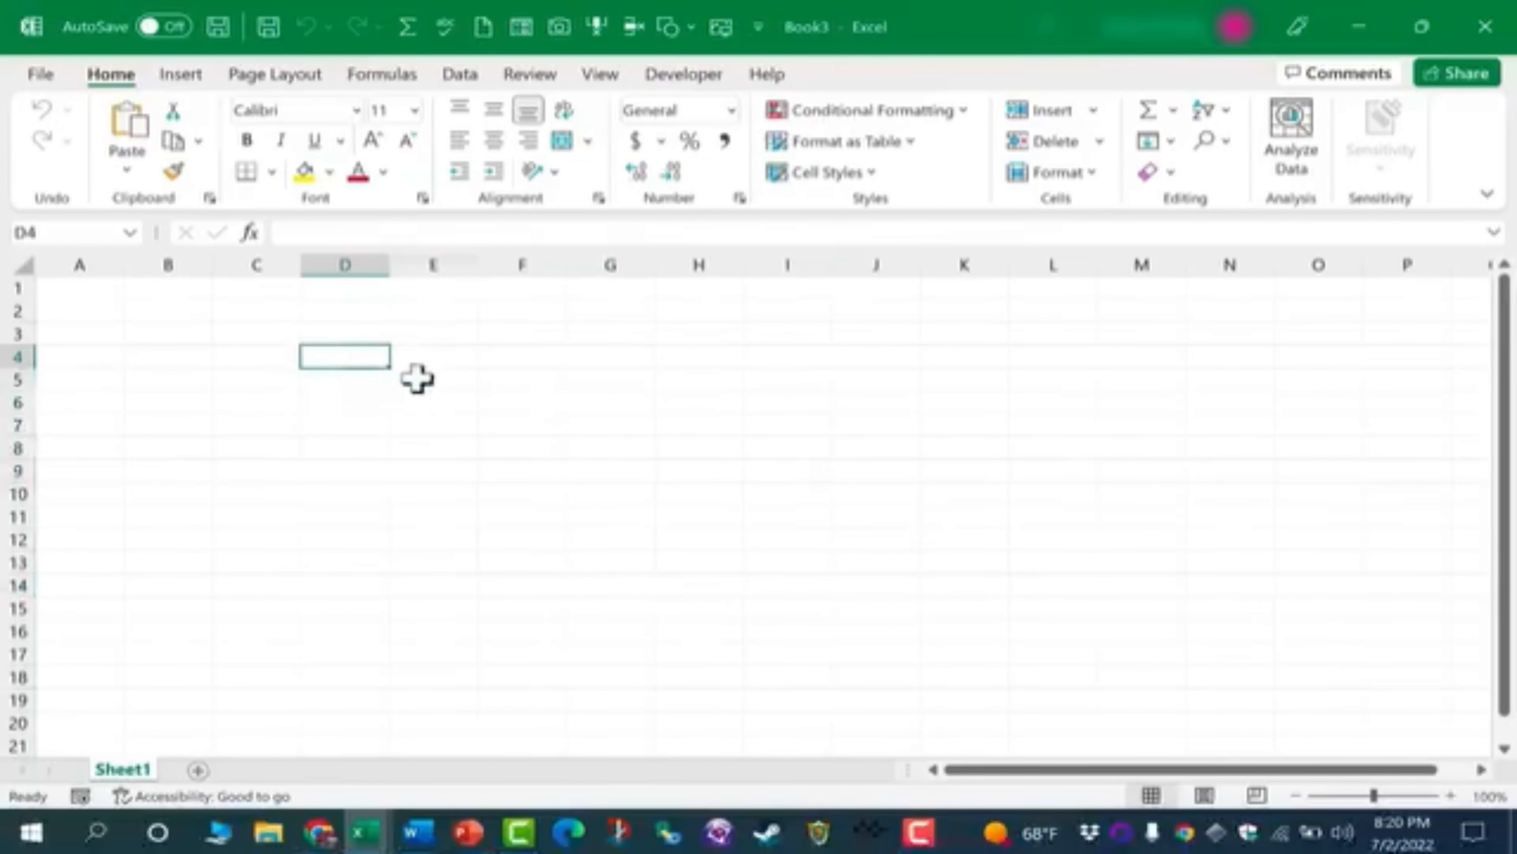
drag(347, 358, 871, 569)
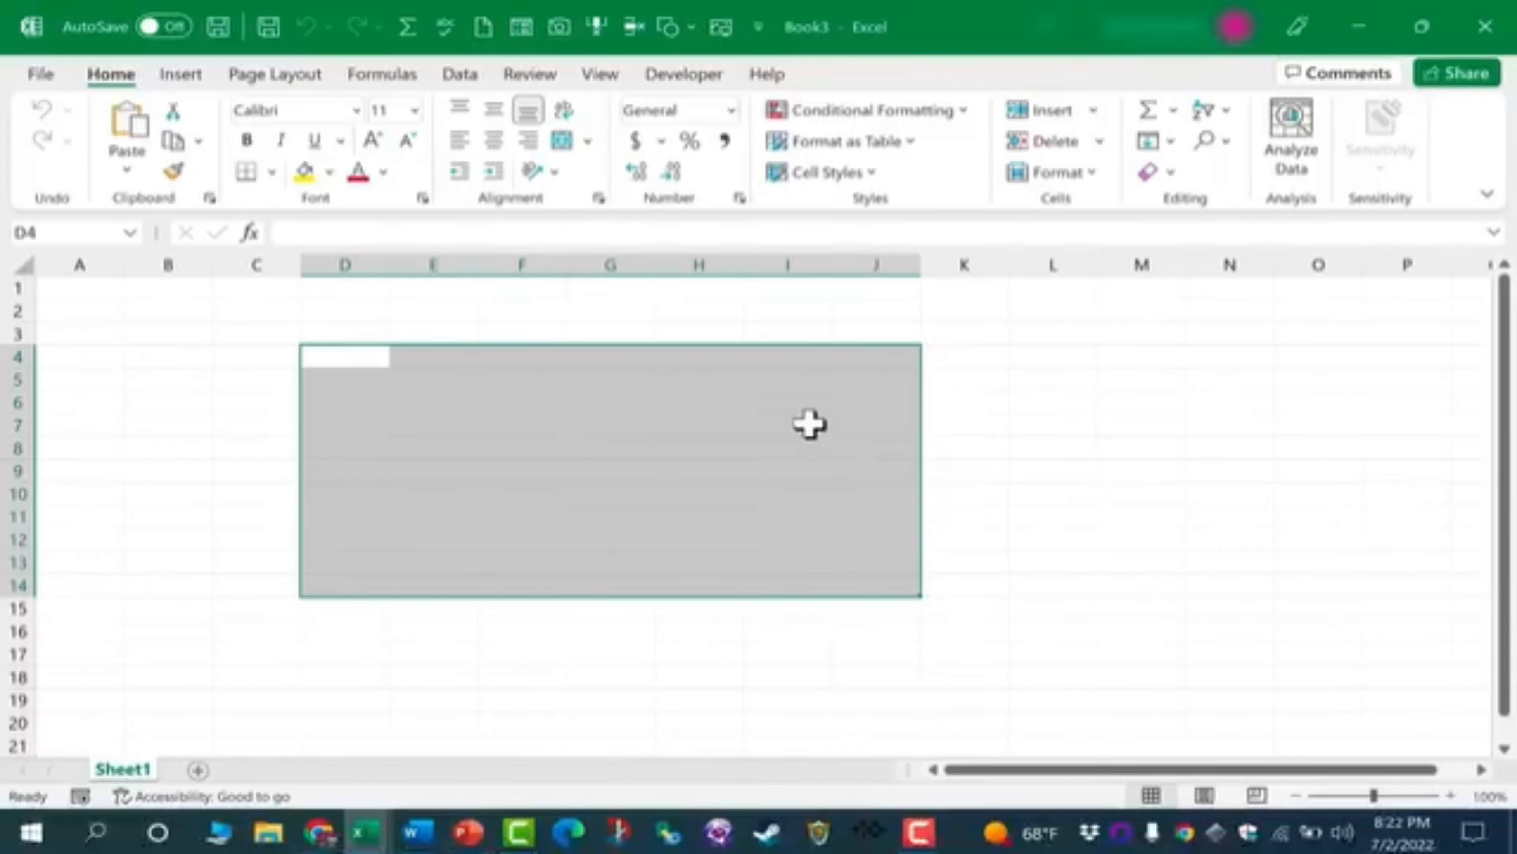
Step: Select column F, row 5, cells F5 and G6, and the range E5:L15 in turn, ending on cell D15
click(511, 261)
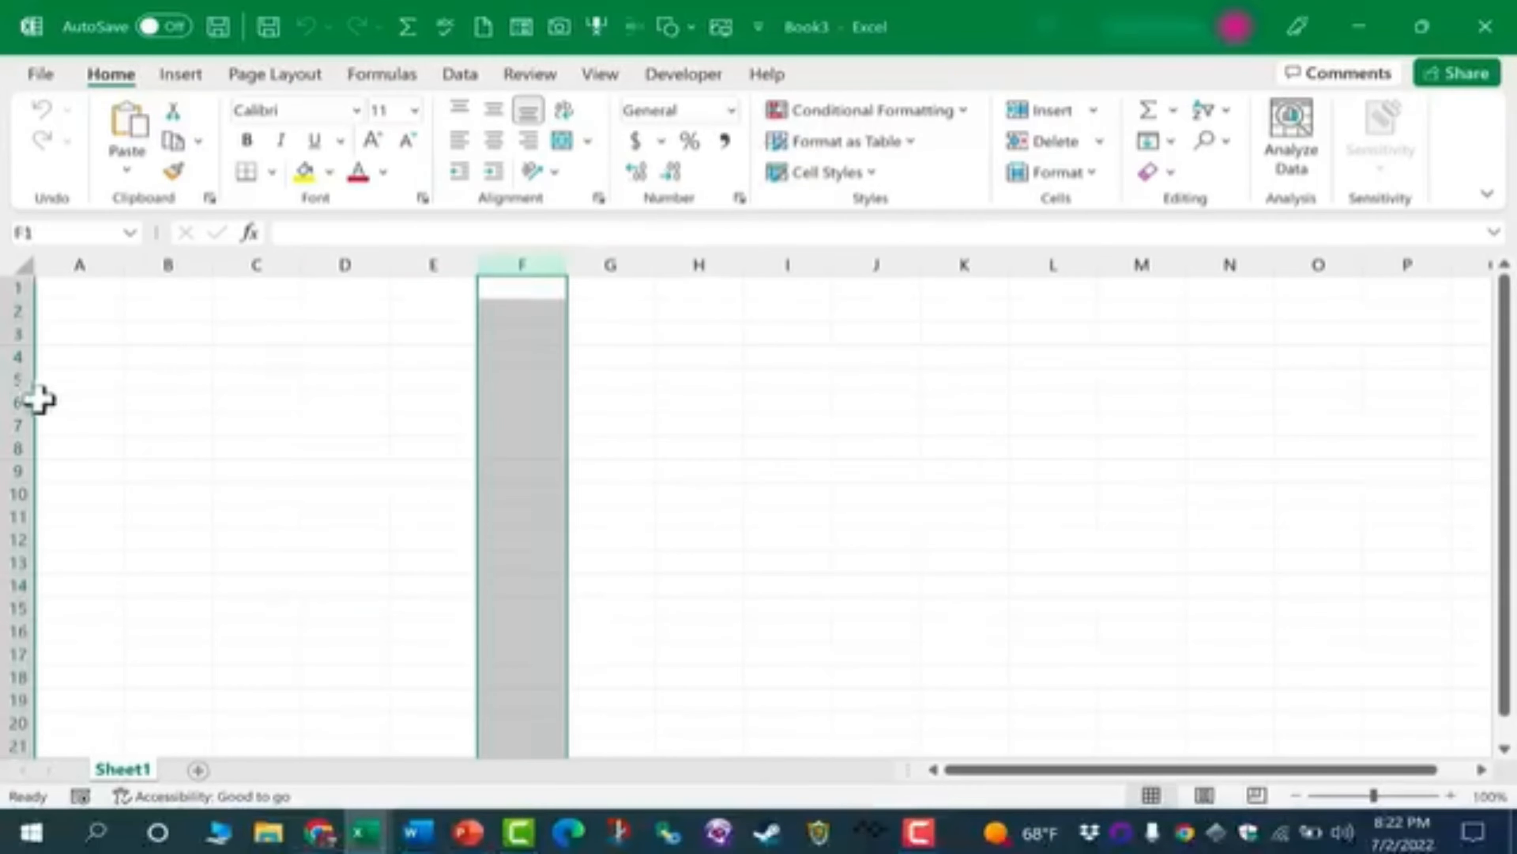
click(15, 380)
click(532, 383)
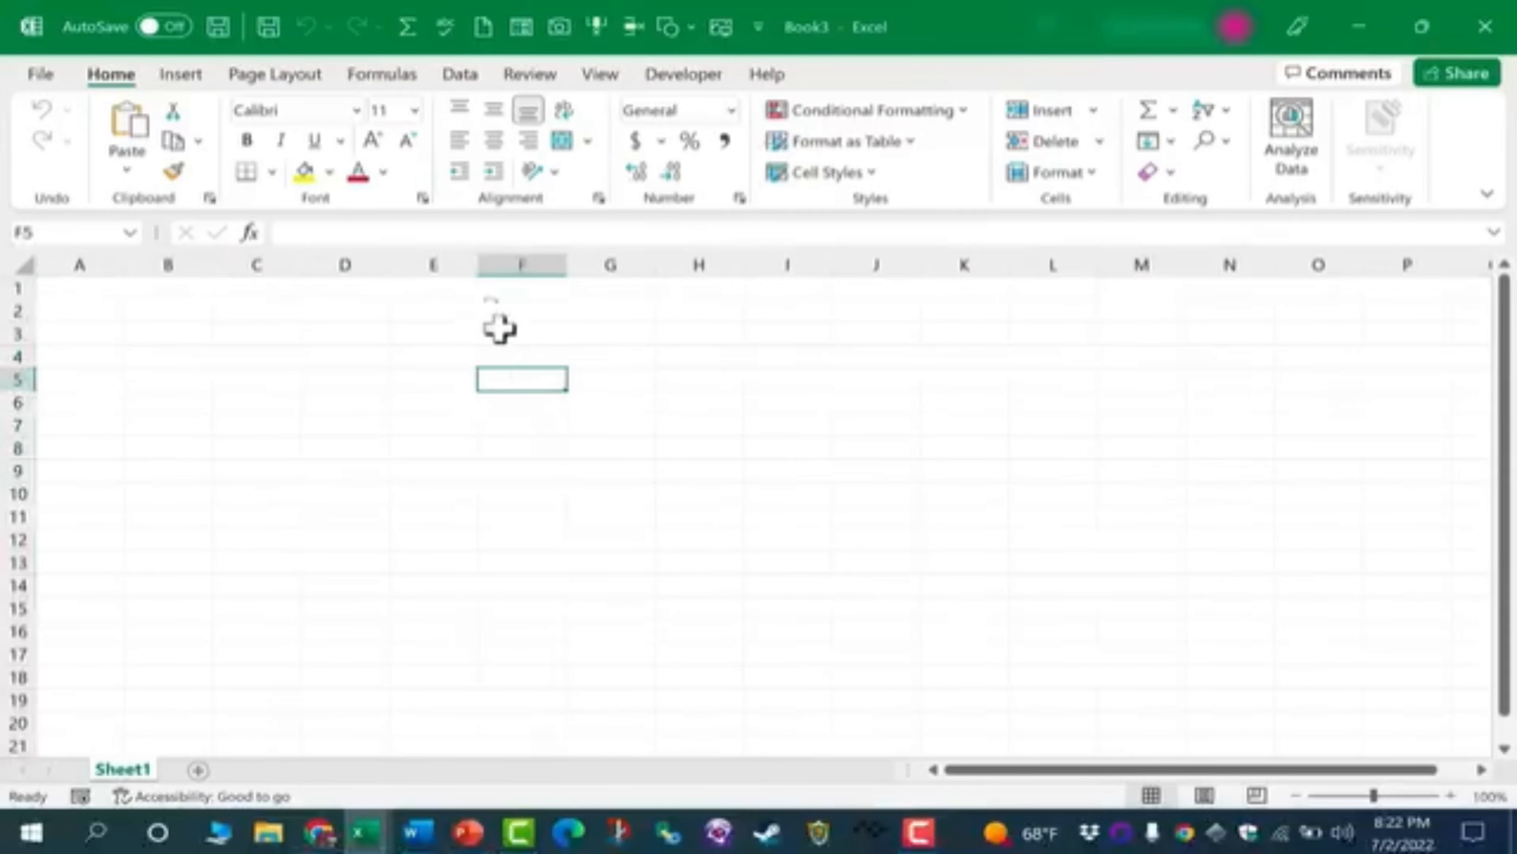
click(612, 404)
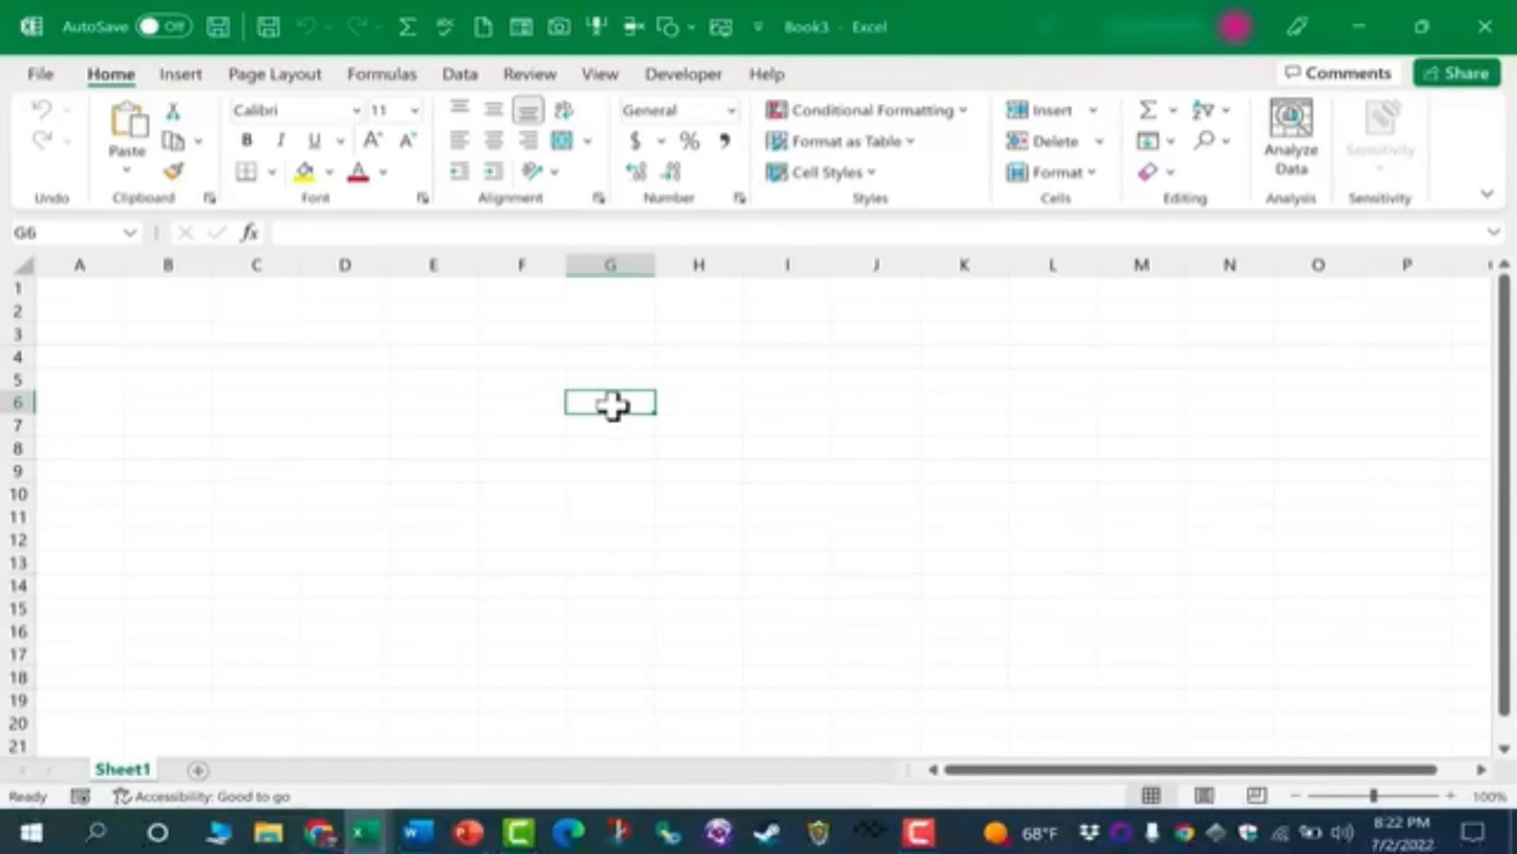
drag(426, 373, 1085, 615)
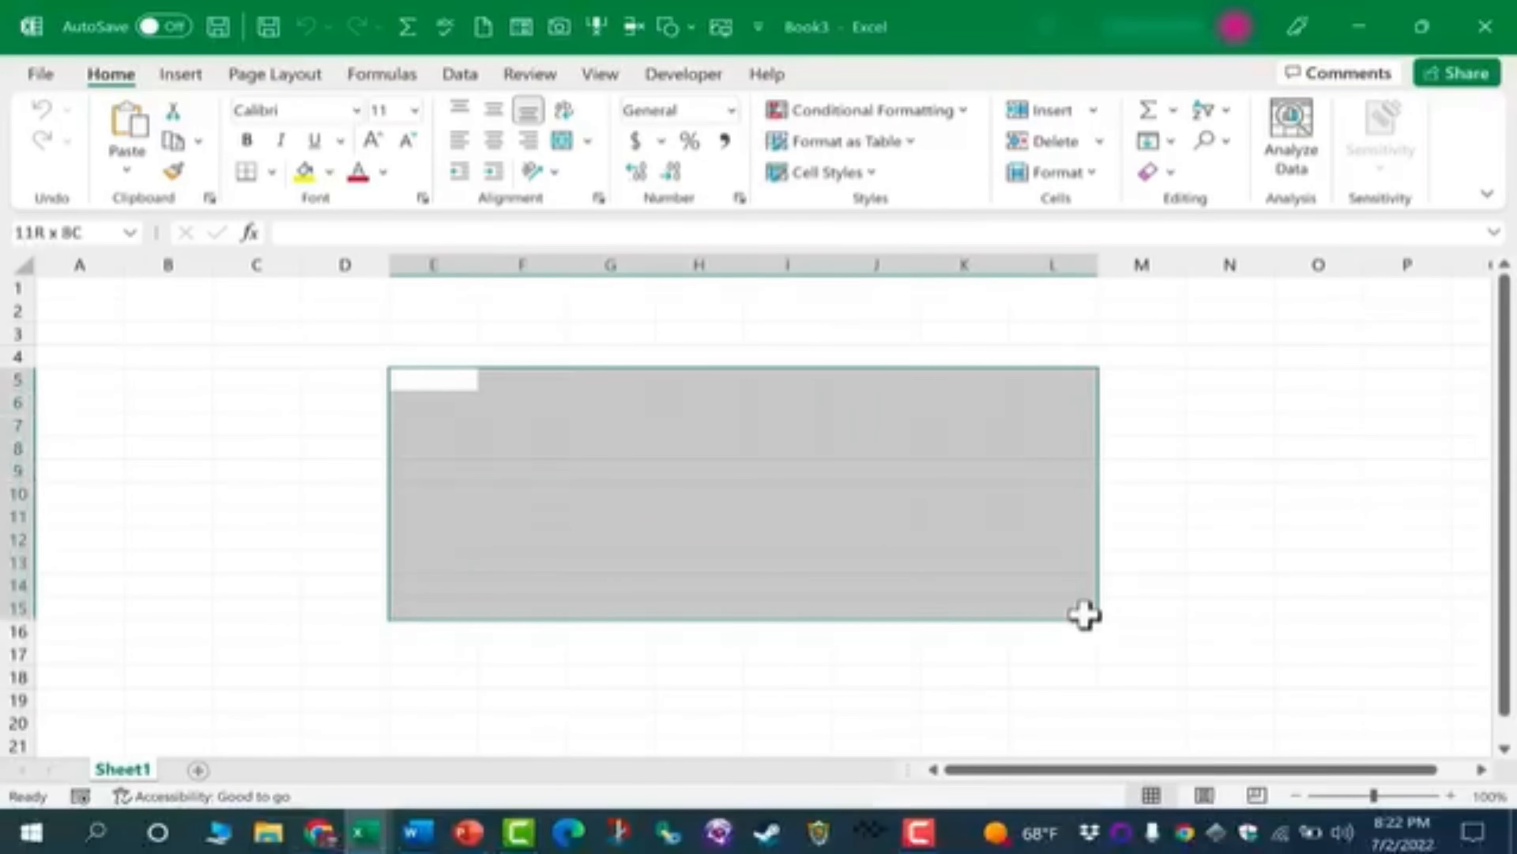
click(322, 615)
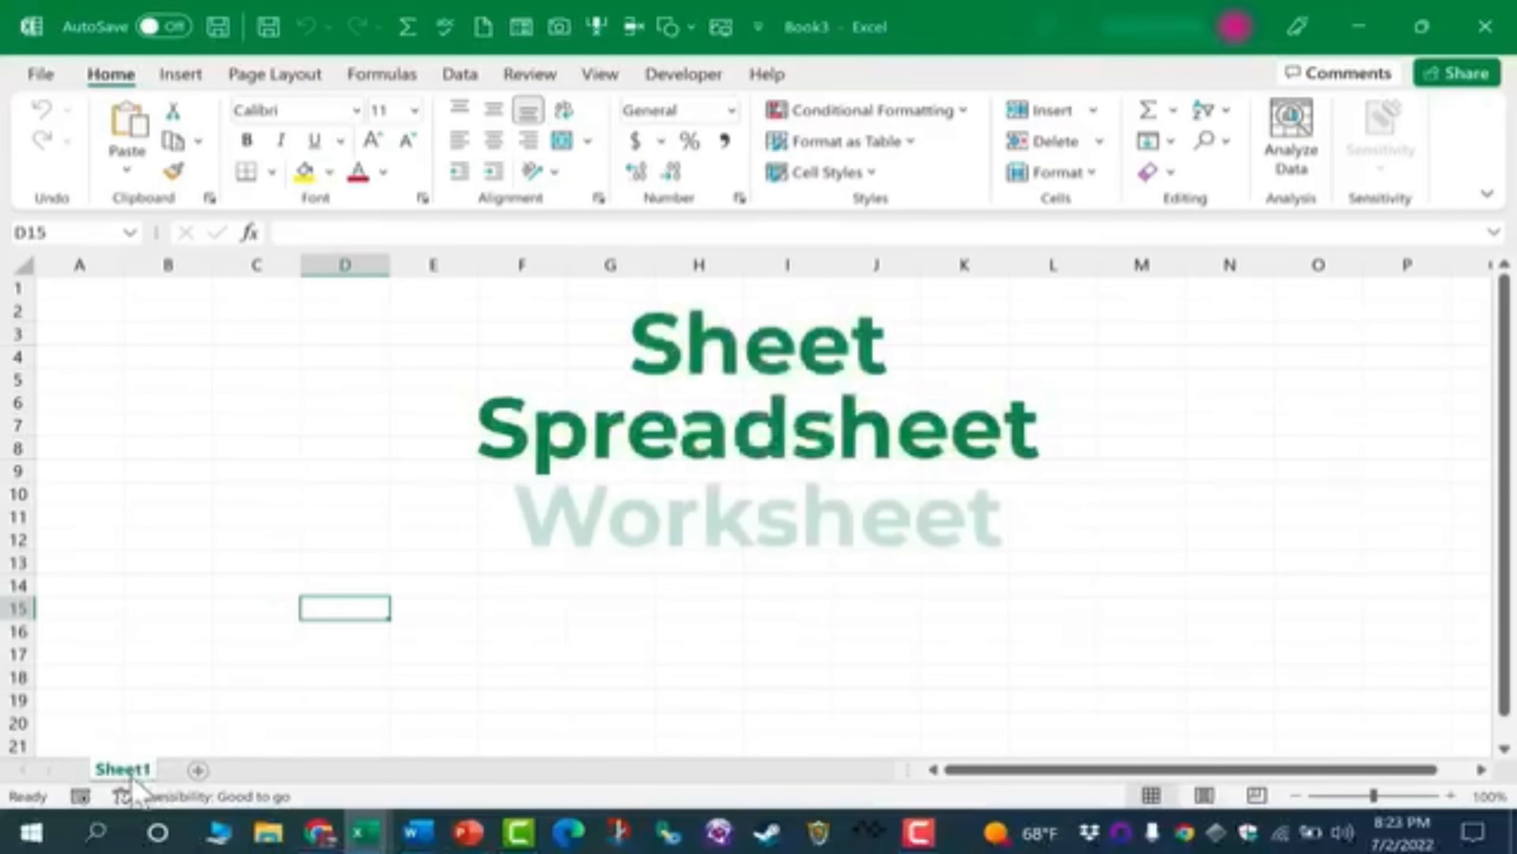
Step: Add two new worksheets to the workbook and switch between the sheets, ending on Sheet1
click(196, 769)
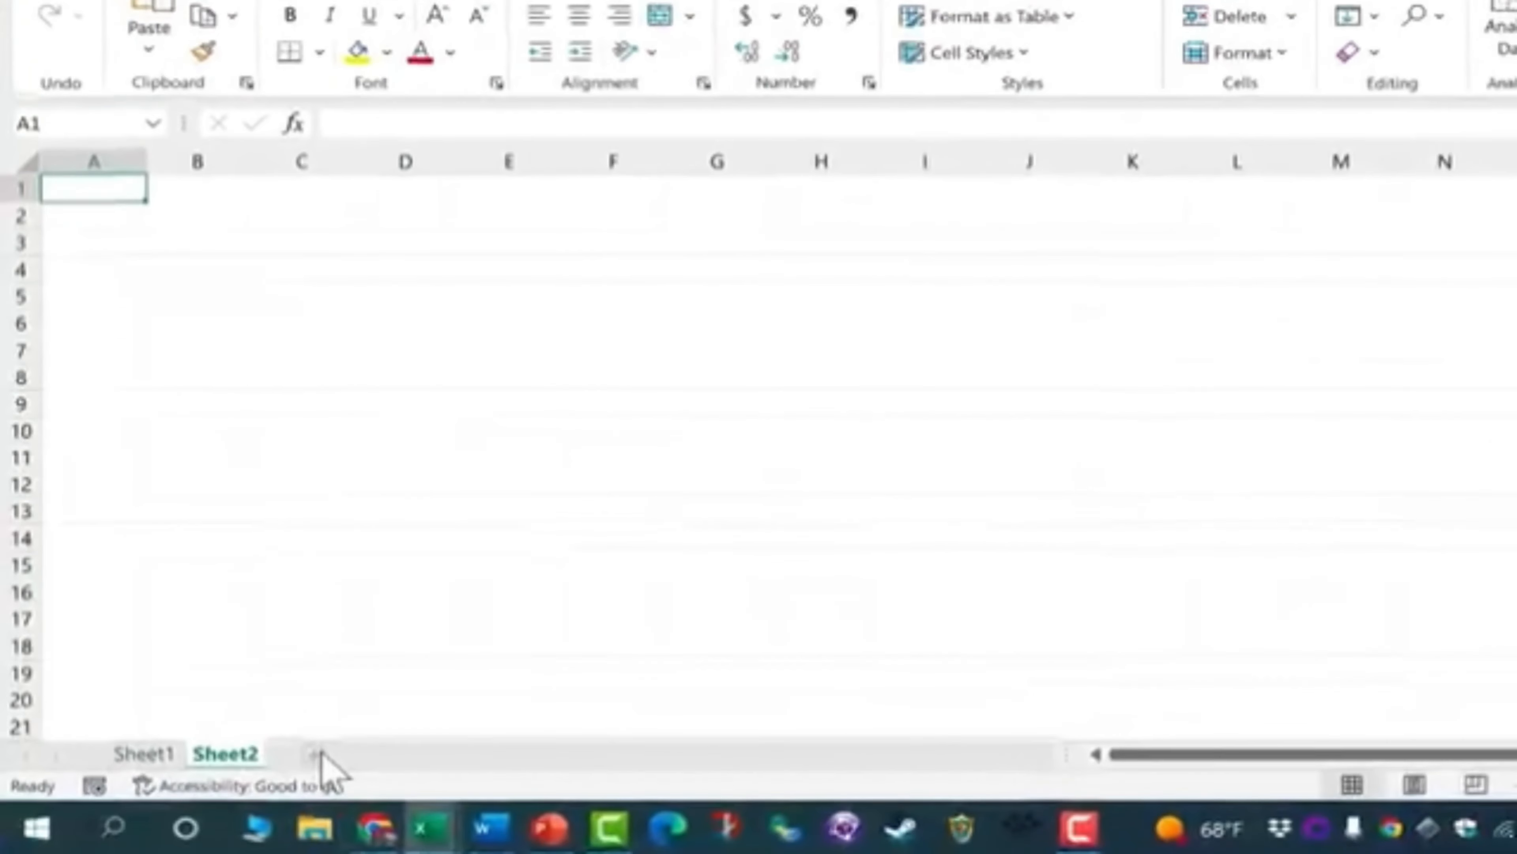
click(292, 762)
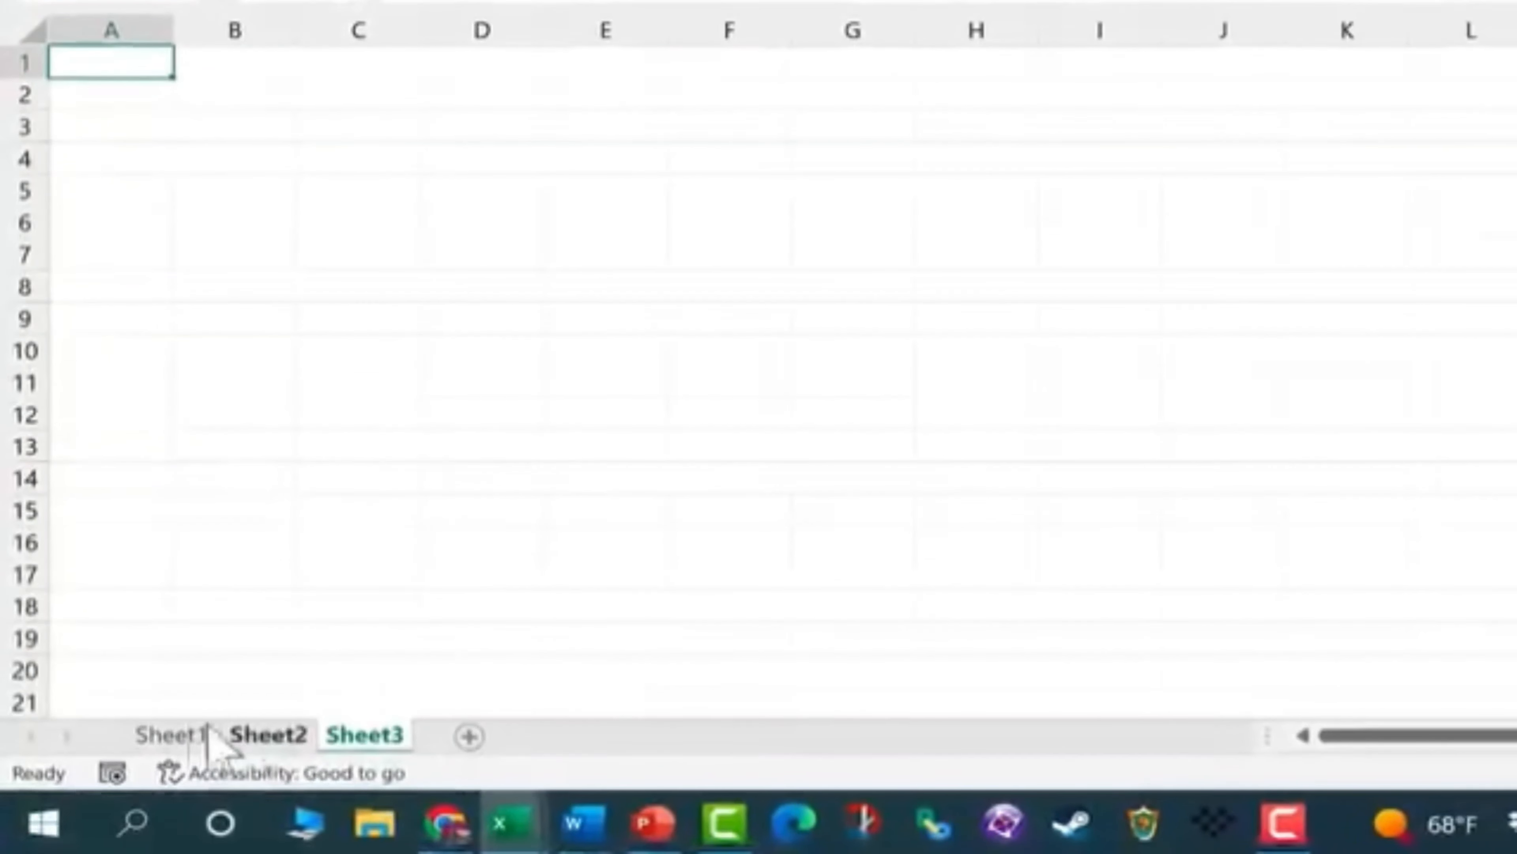
click(188, 739)
click(263, 737)
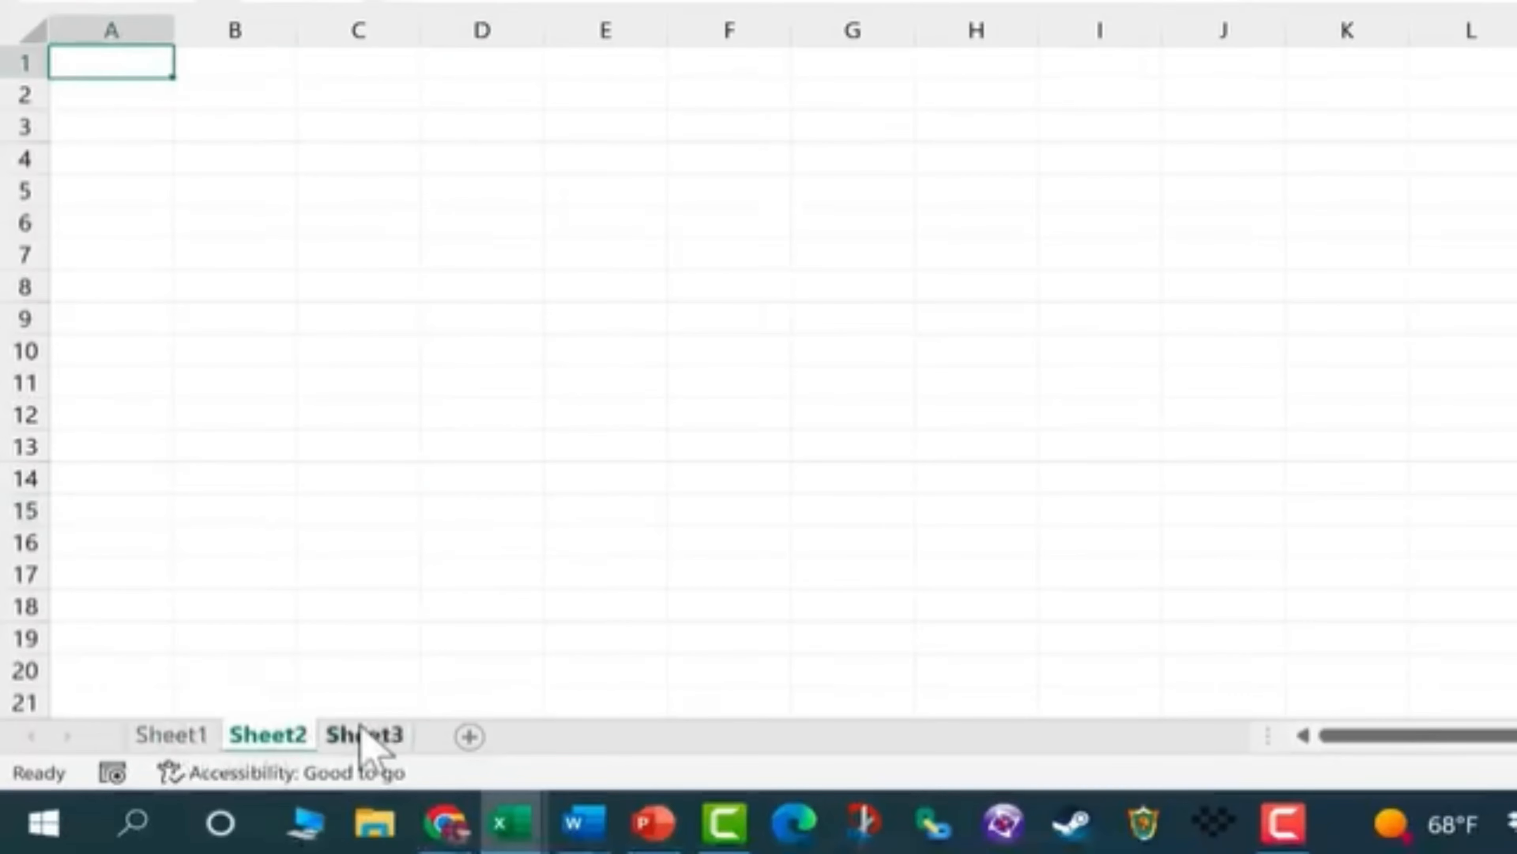
click(198, 738)
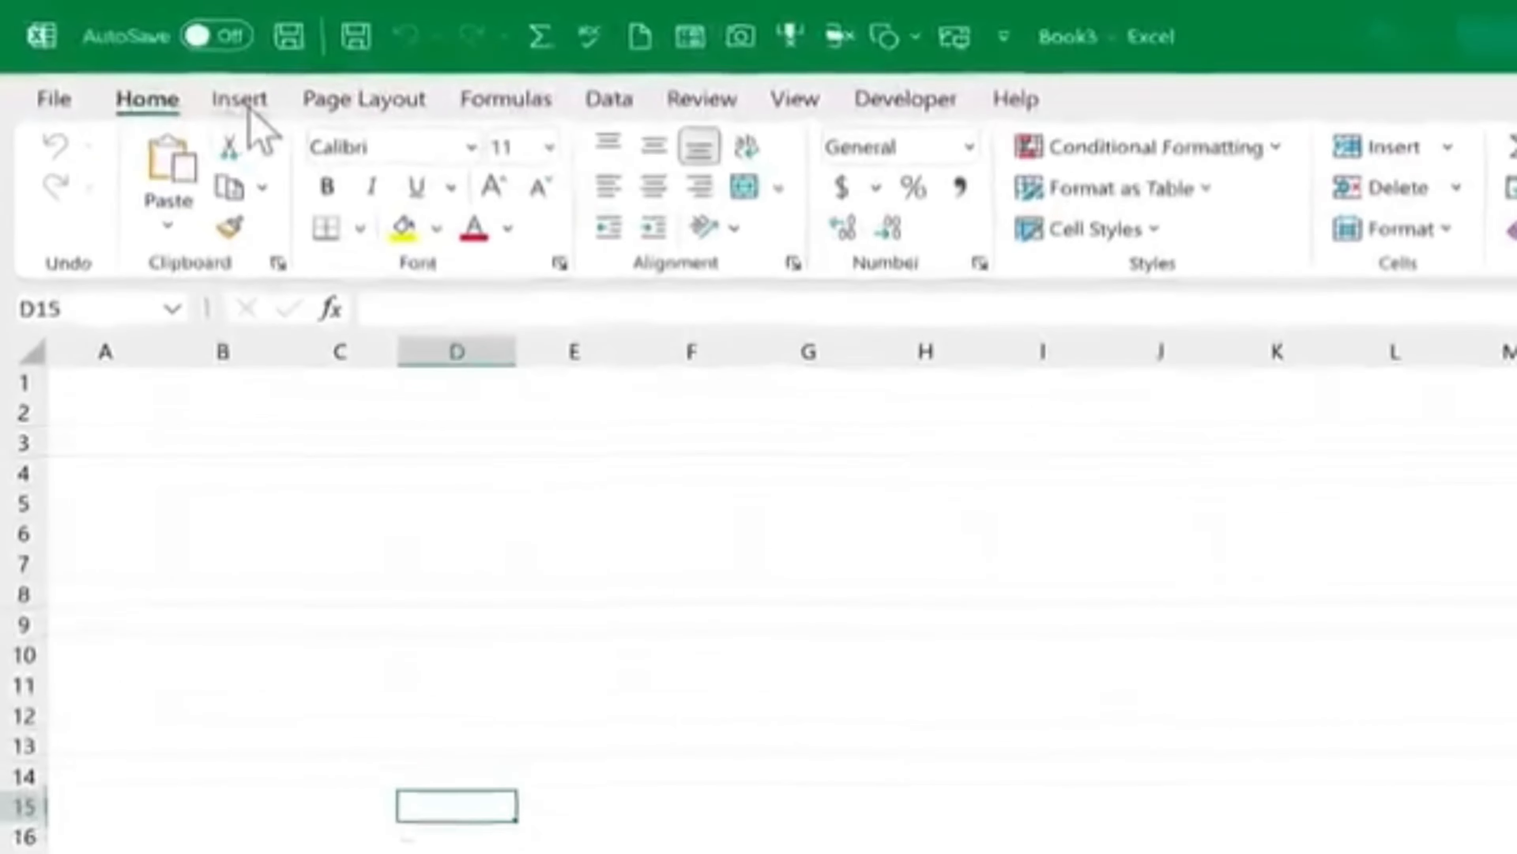
Step: Look through the Insert, Page Layout, Data, Formulas and View commands on the ribbon, ending with the Home commands
click(195, 79)
click(298, 79)
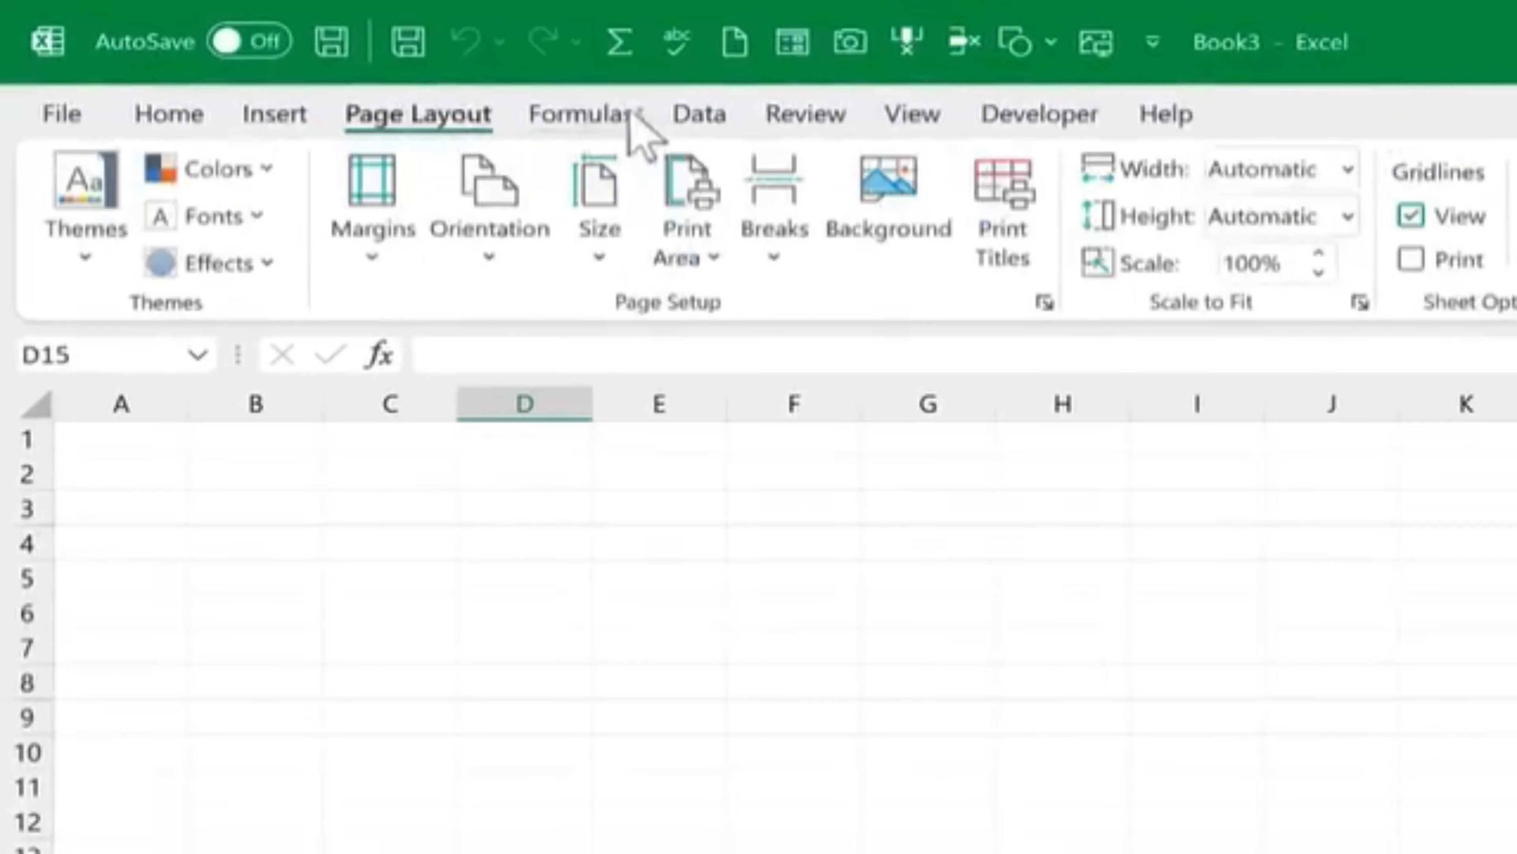
click(705, 123)
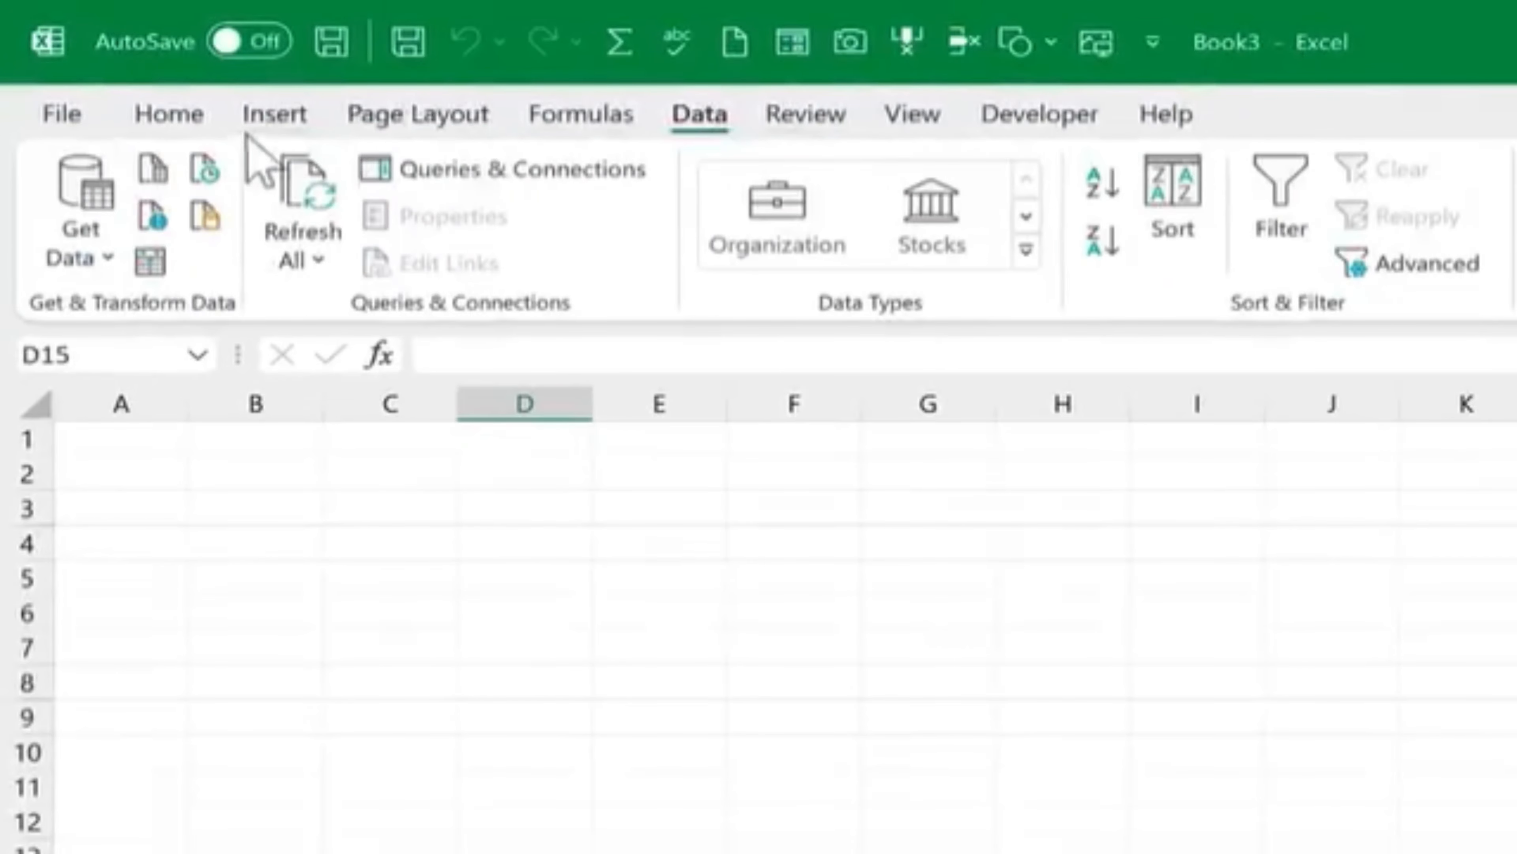
click(162, 120)
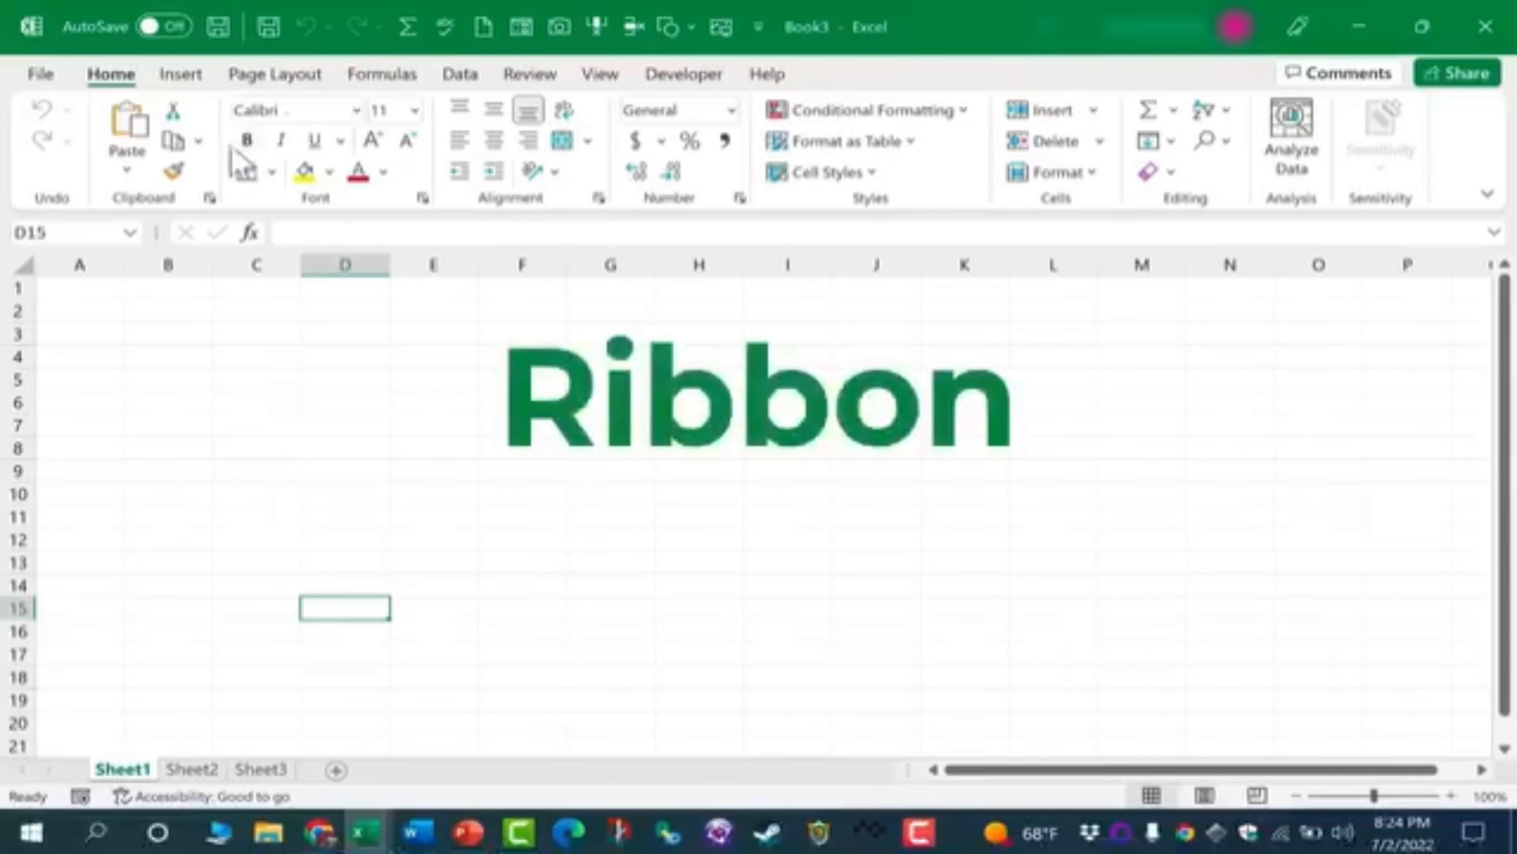
click(383, 75)
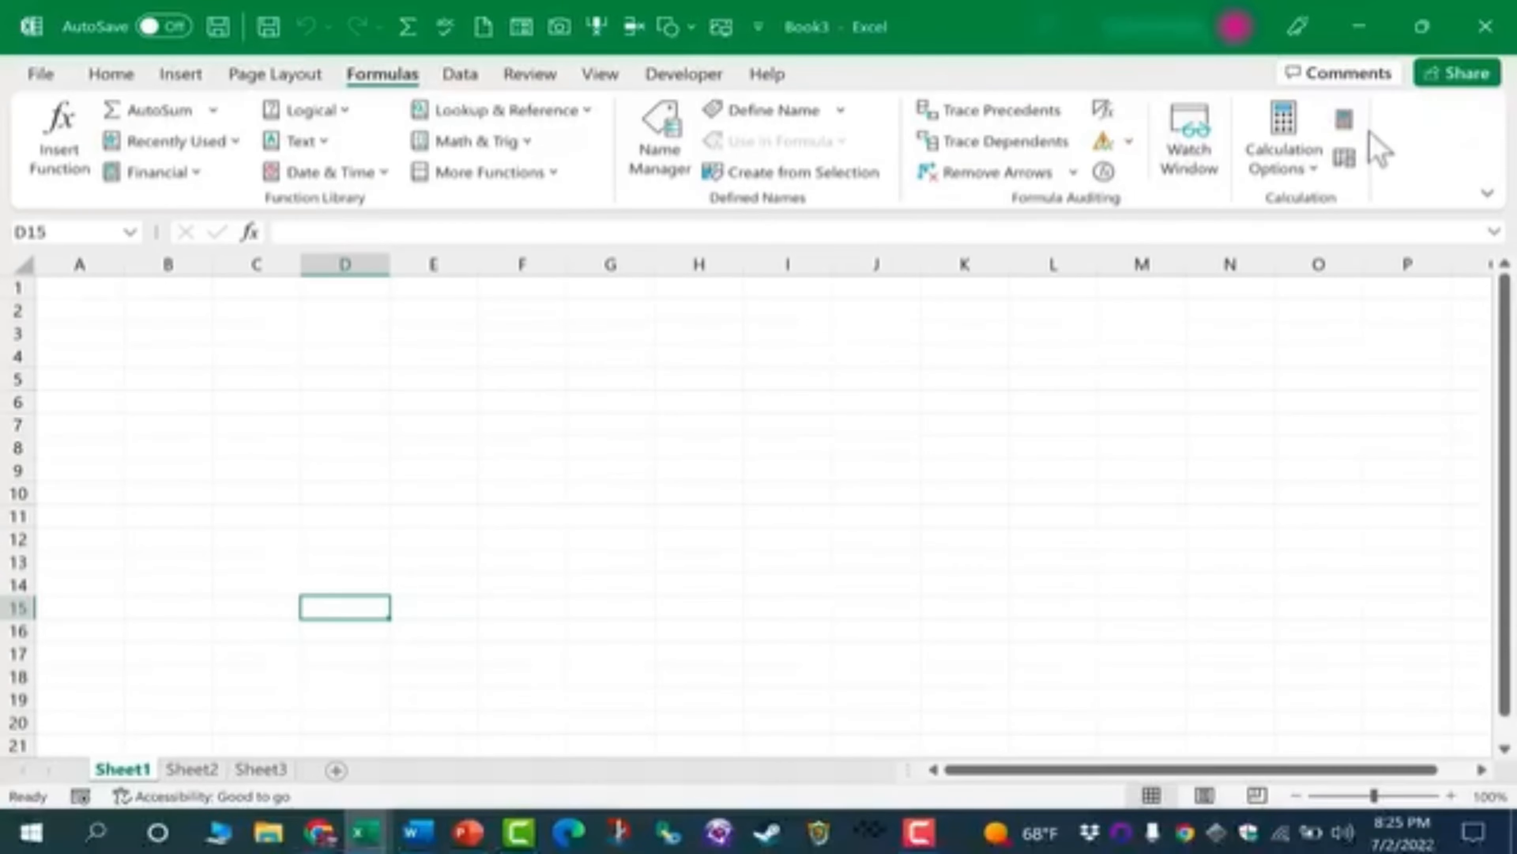
click(600, 77)
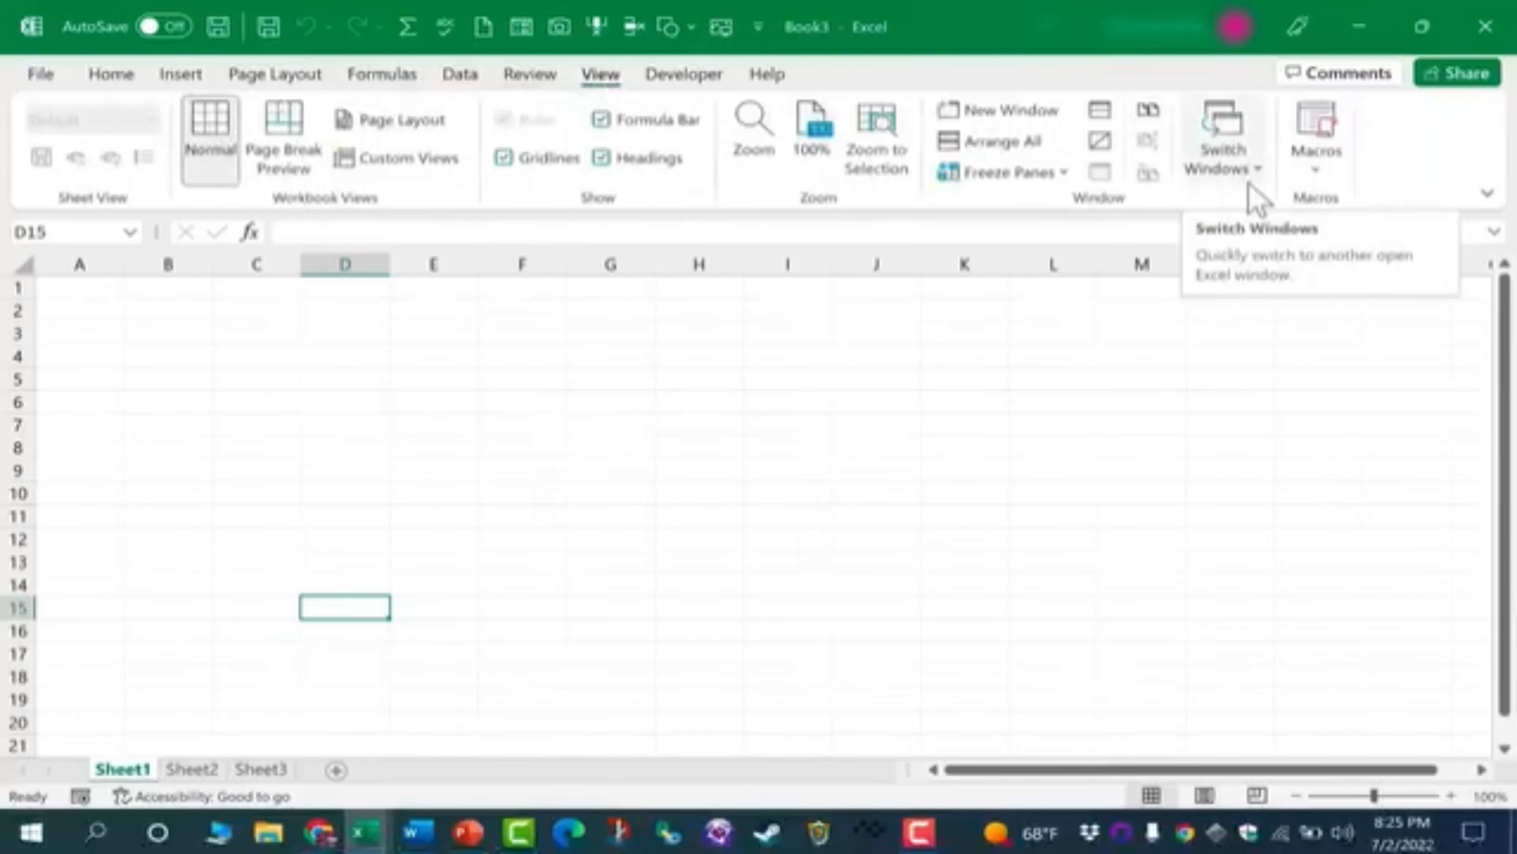
click(191, 77)
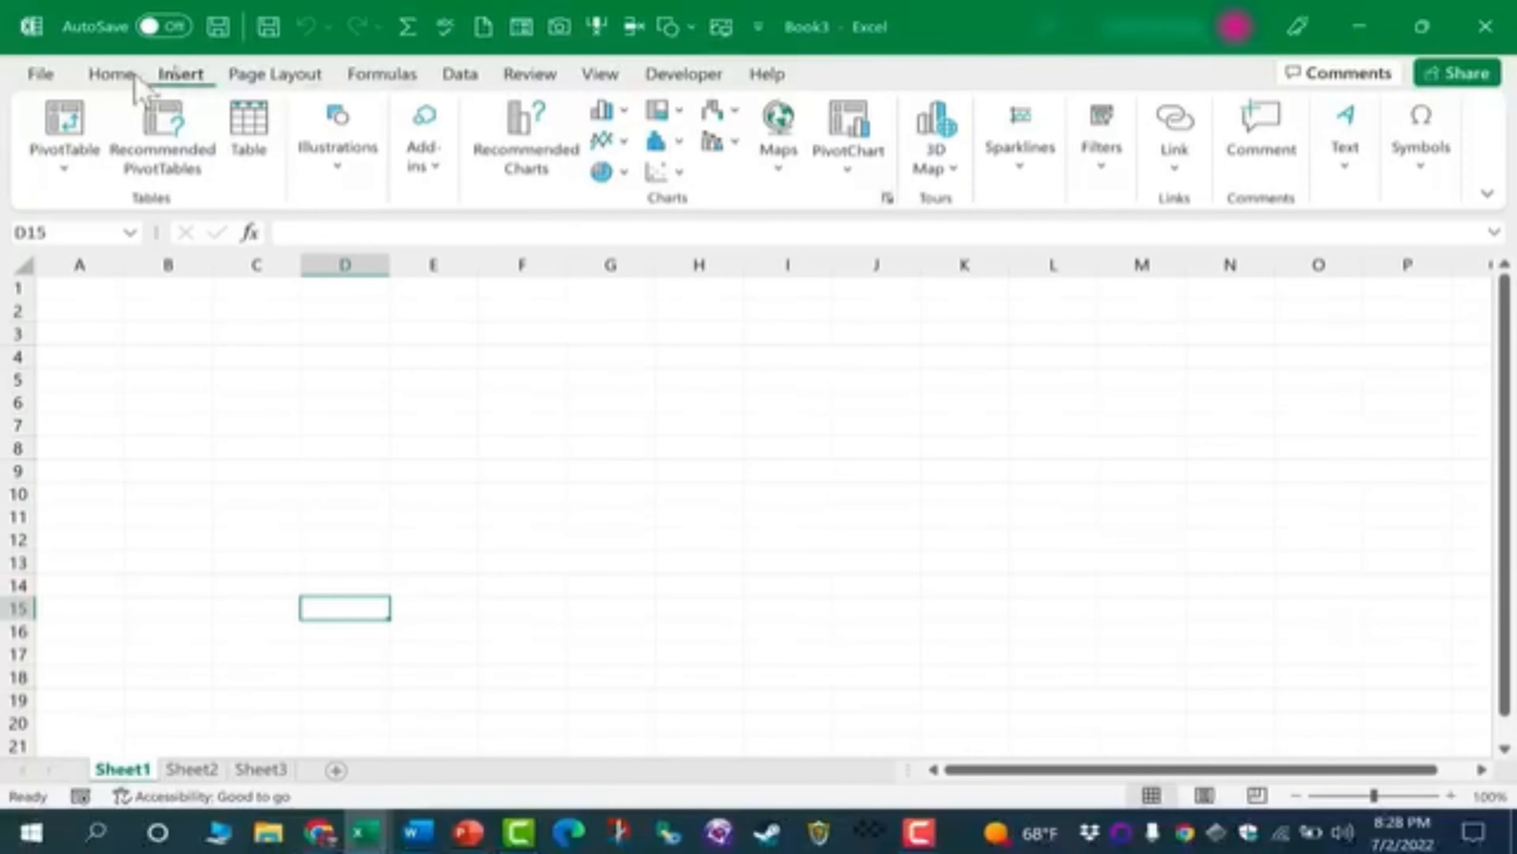
click(119, 75)
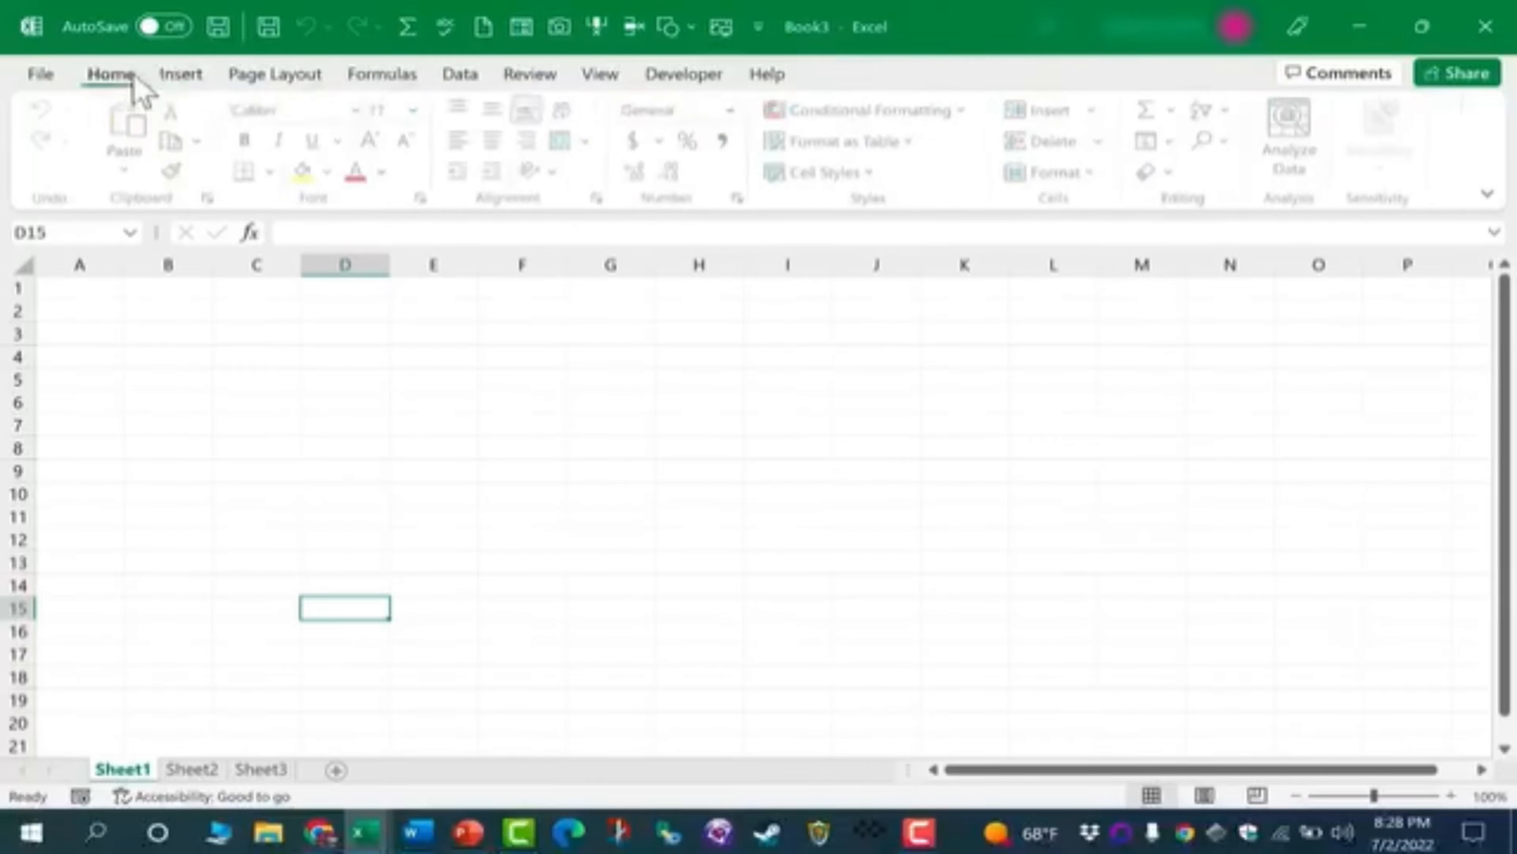
Step: Look through the alignment, border and fill settings in Format Cells without changing anything, and show the Insert commands
click(599, 198)
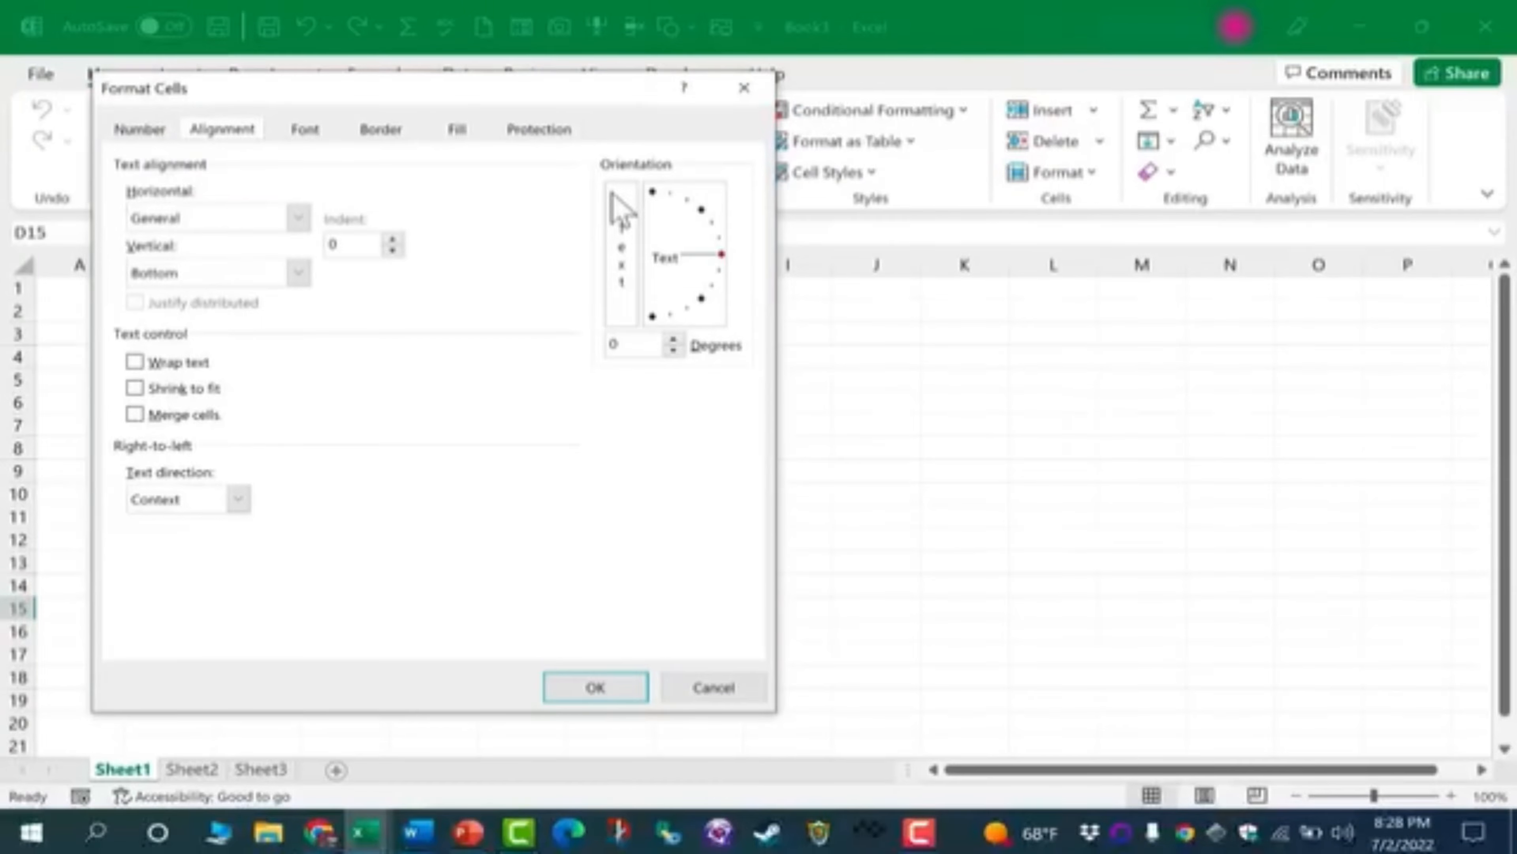
click(381, 129)
click(459, 131)
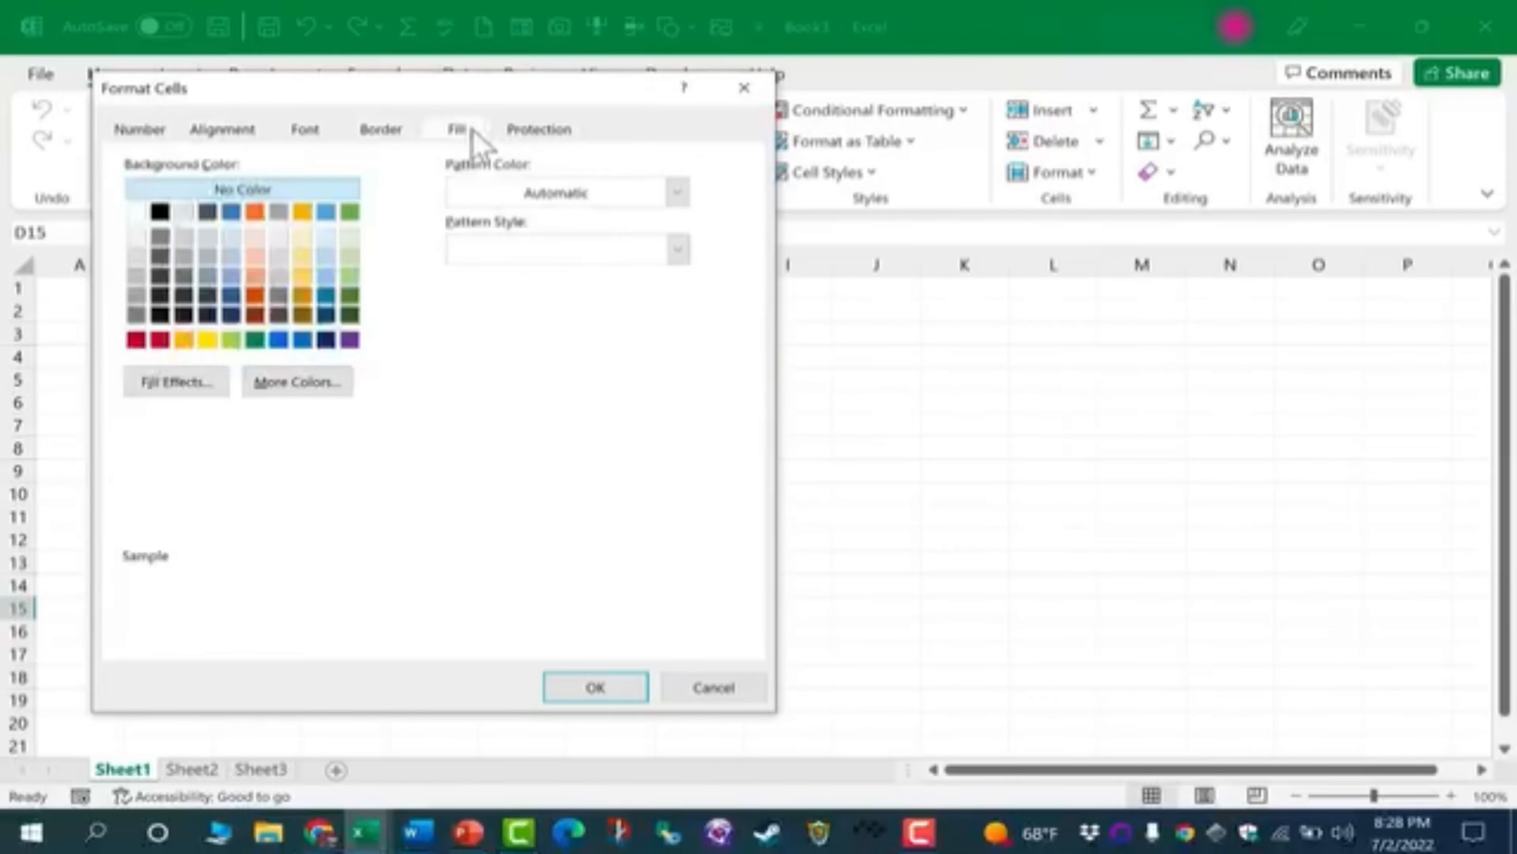
key(Escape)
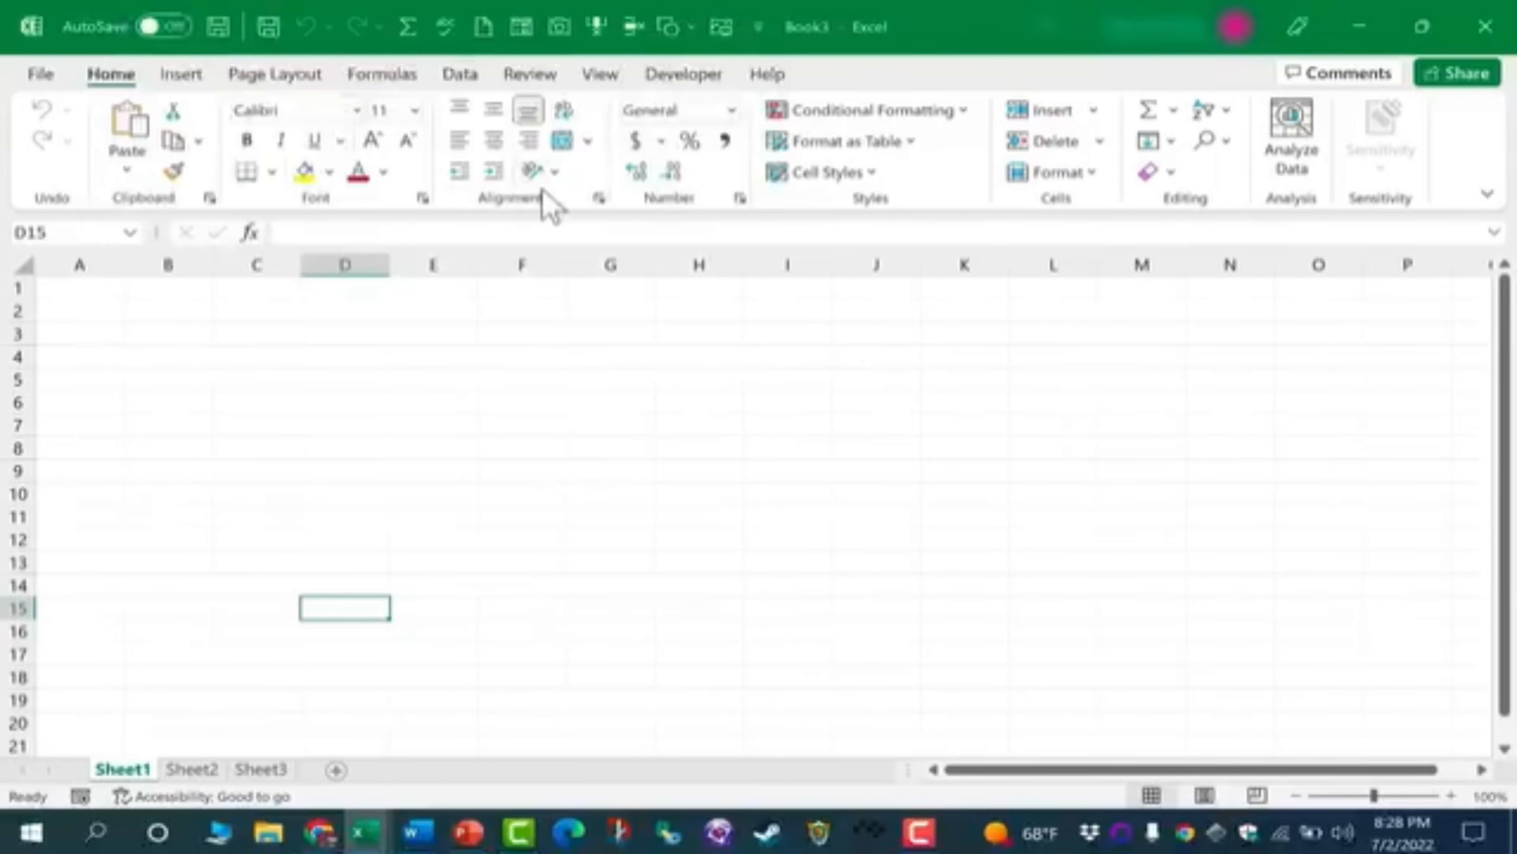
click(187, 76)
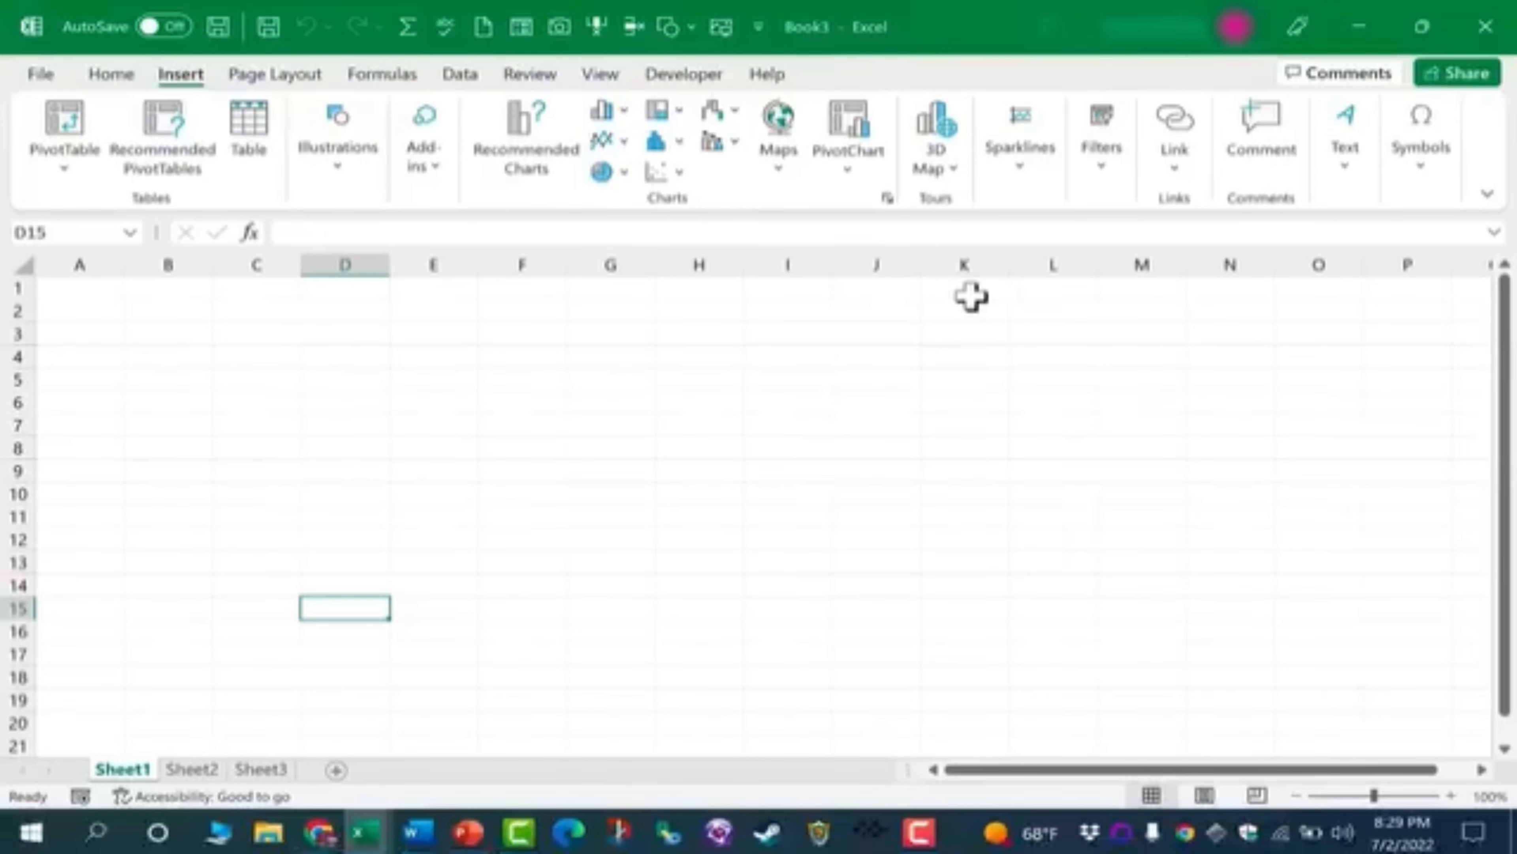
Step: Scroll through the worksheet vertically and horizontally and try out the zoom control
drag(1506, 372, 1506, 386)
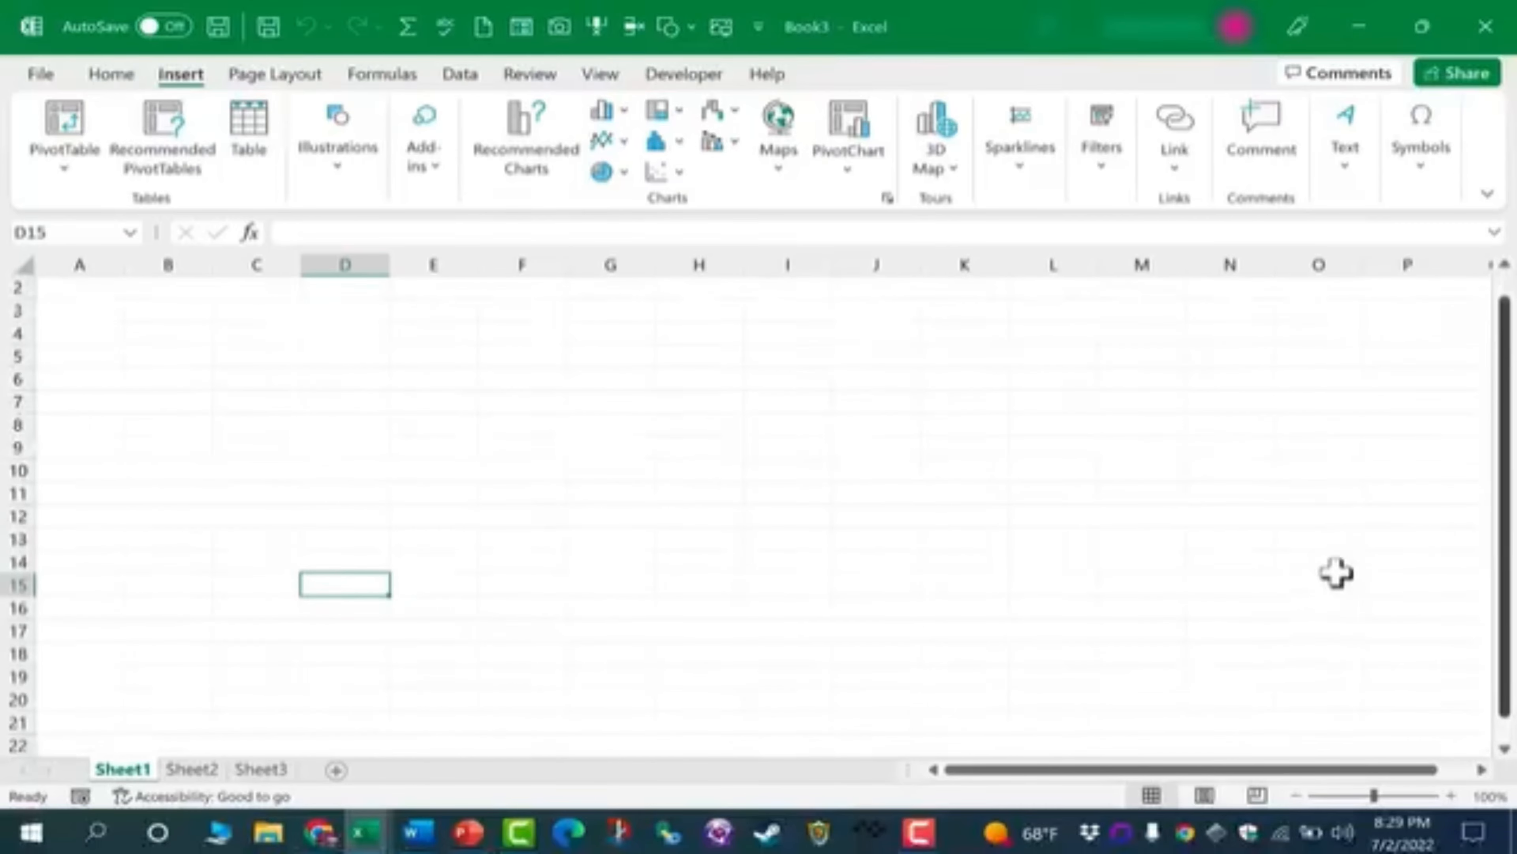
scroll(1338, 573, down, 8)
scroll(1297, 583, up, 2)
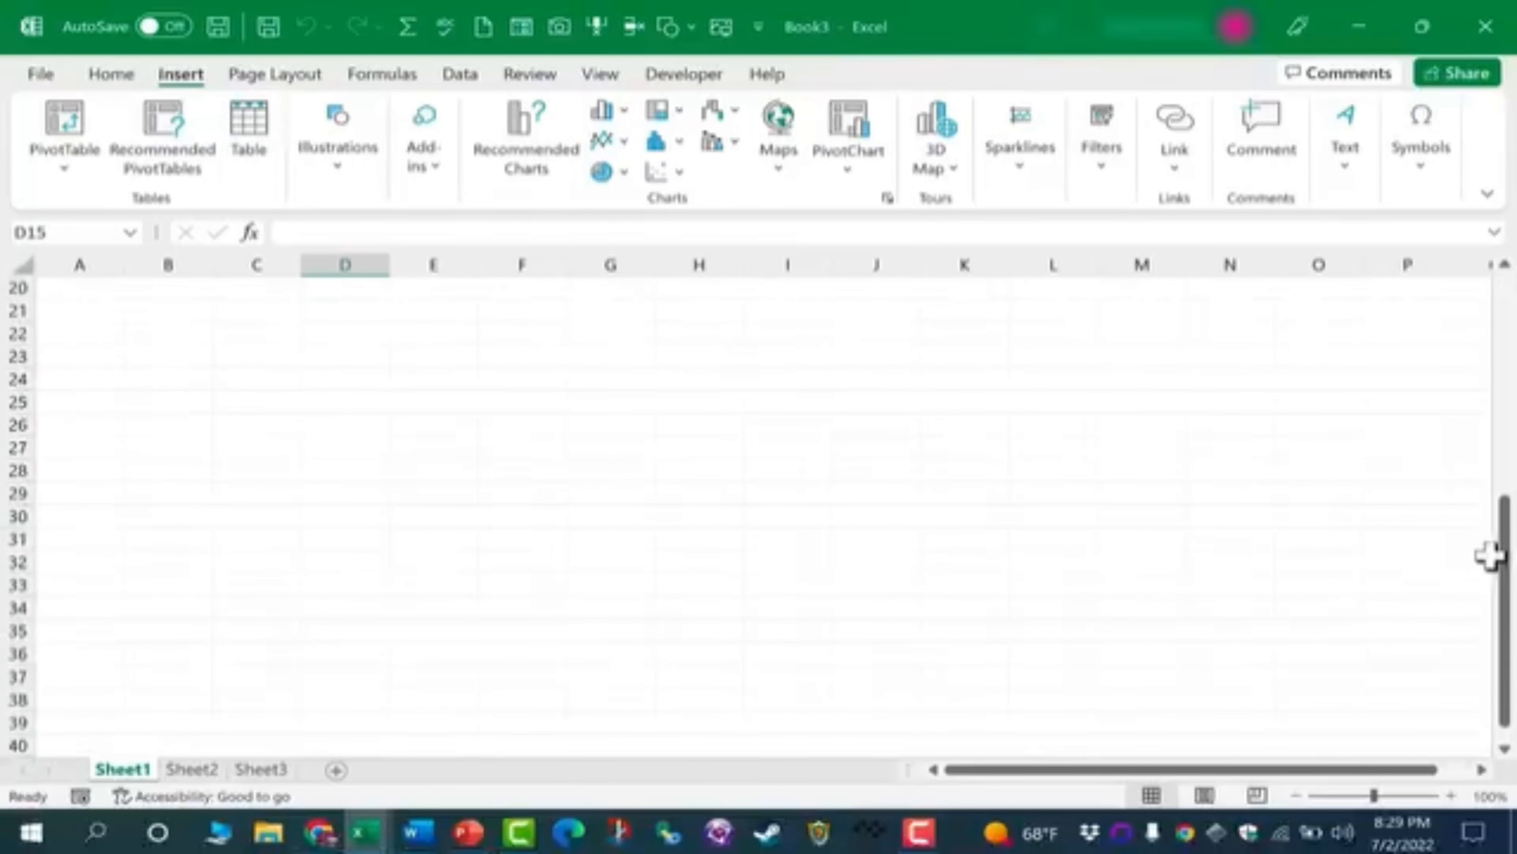
scroll(1489, 556, up, 7)
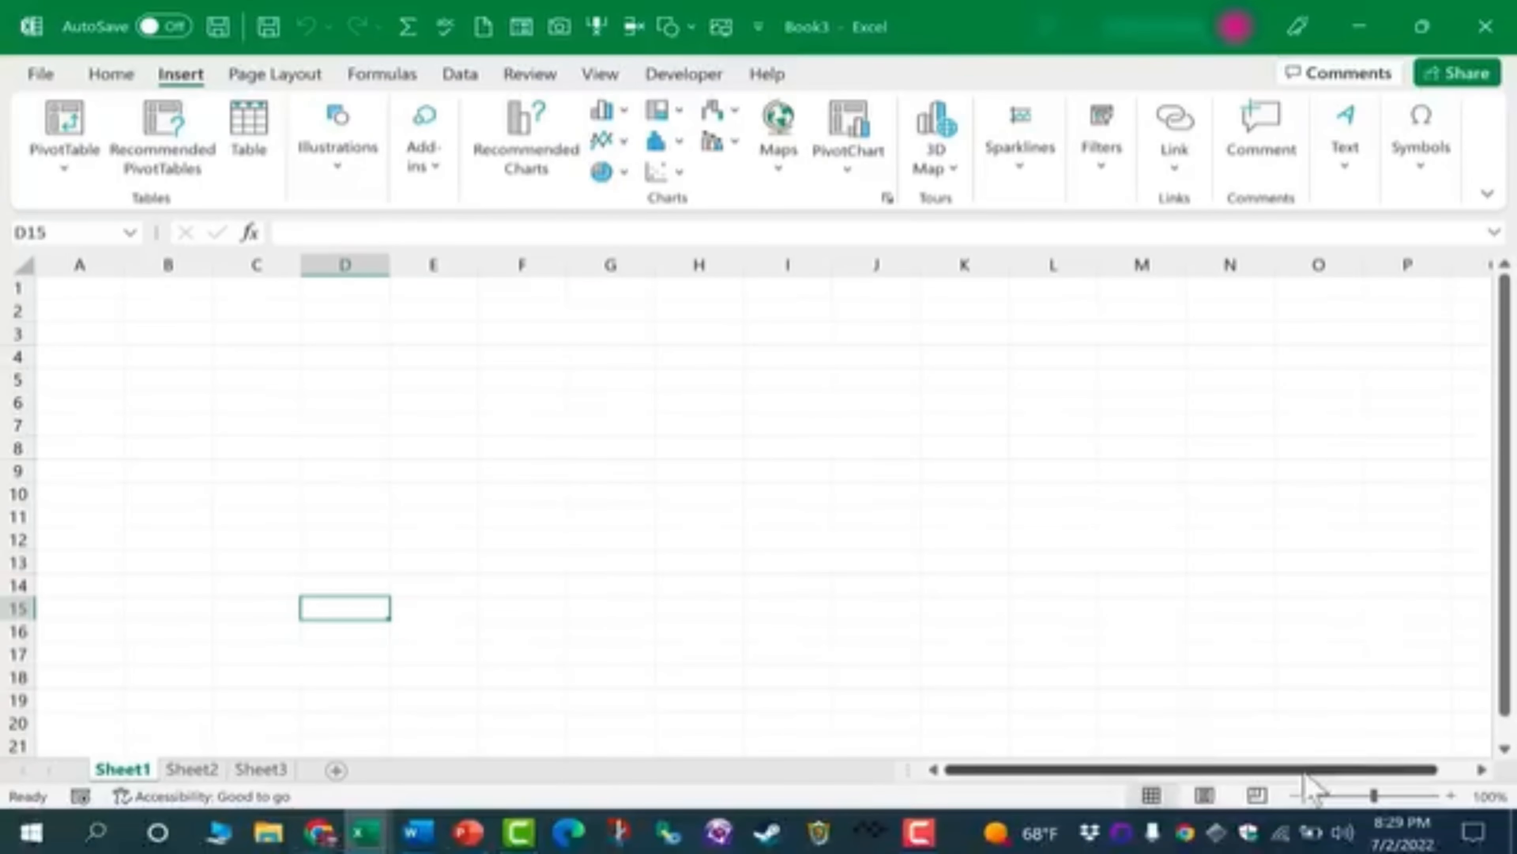
drag(1304, 771, 1069, 768)
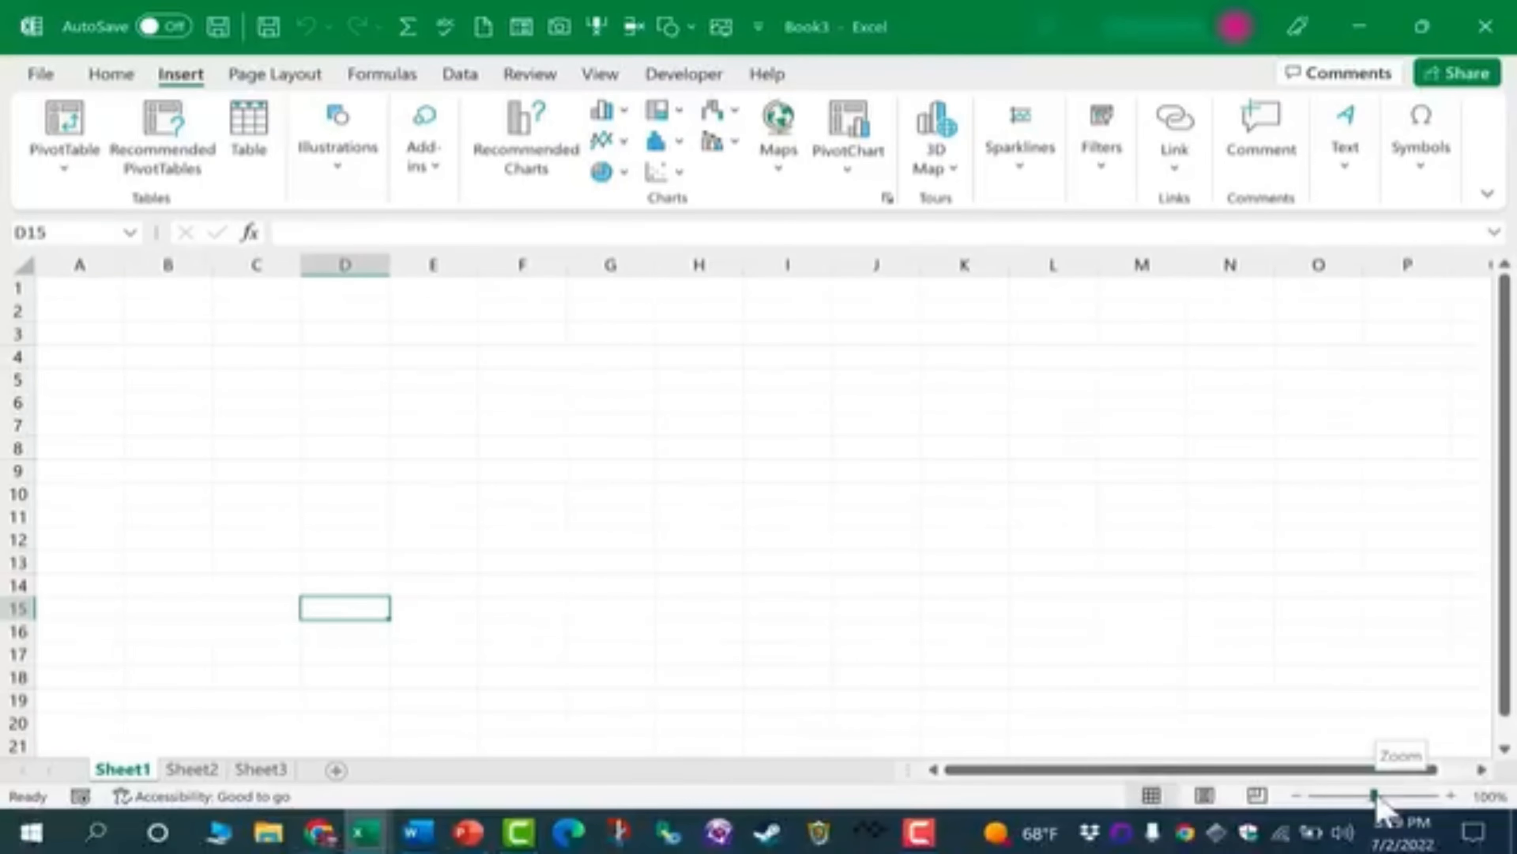
mouse_move(1376, 796)
mouse_down()
mouse_move(1399, 797)
mouse_move(1325, 796)
mouse_move(1389, 796)
mouse_move(1345, 797)
mouse_move(1374, 796)
mouse_up()
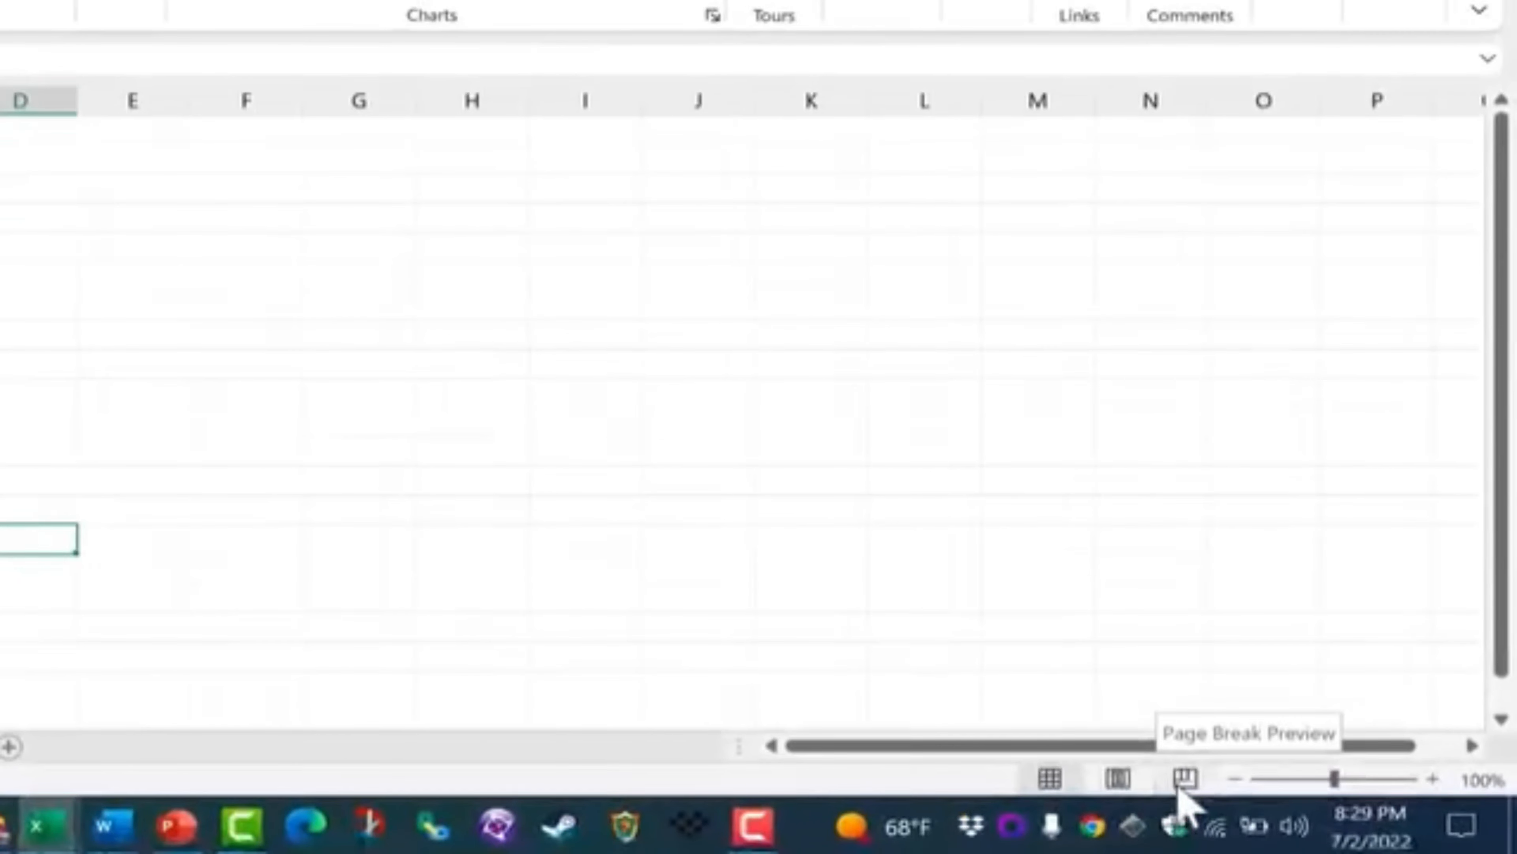
Step: View the worksheet in Page Layout view and return it to Normal view
click(1117, 779)
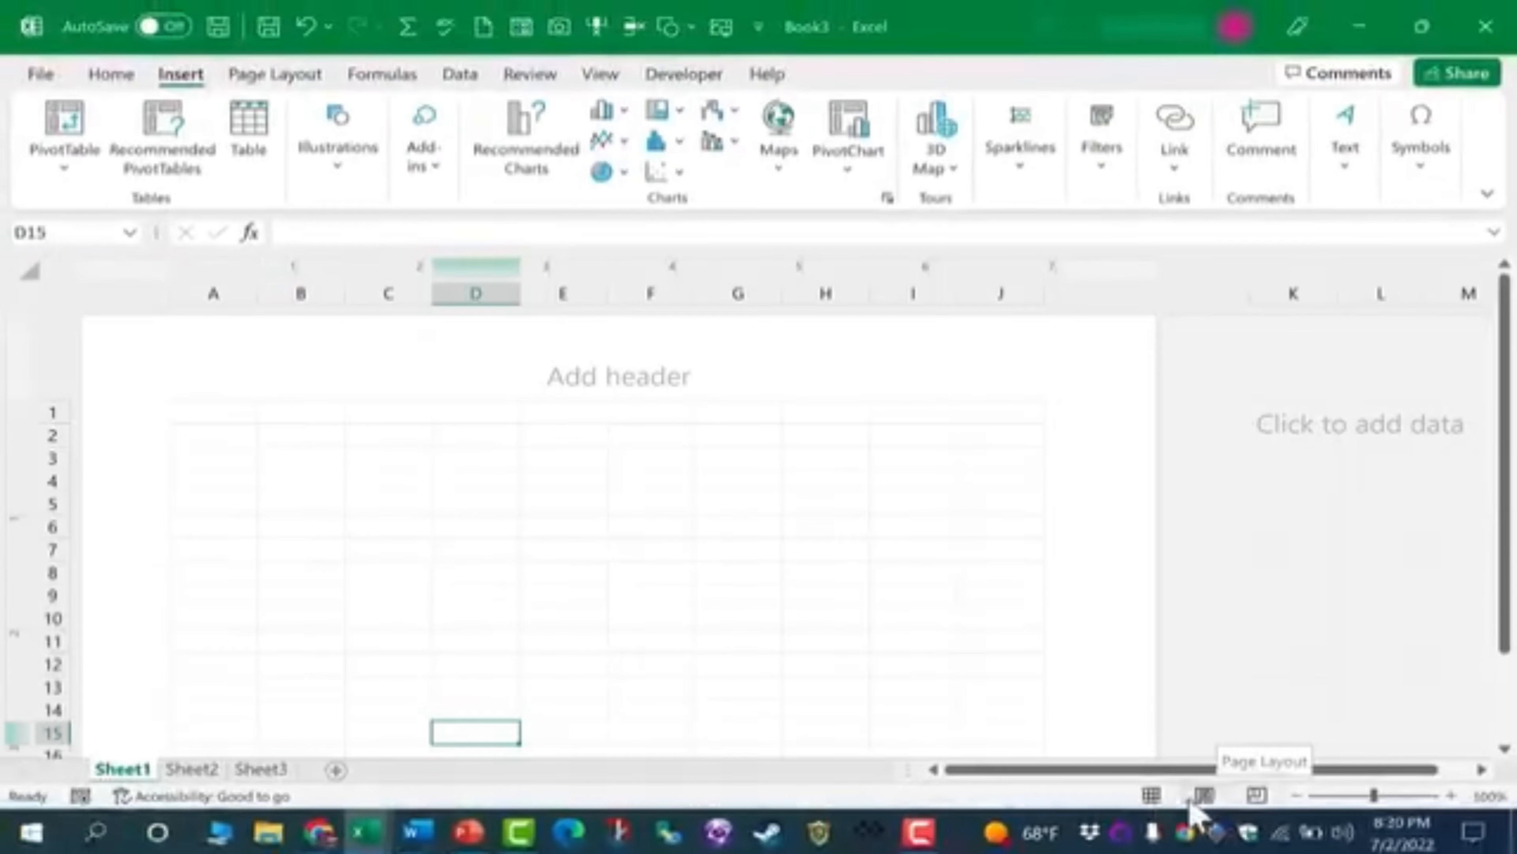
click(1153, 796)
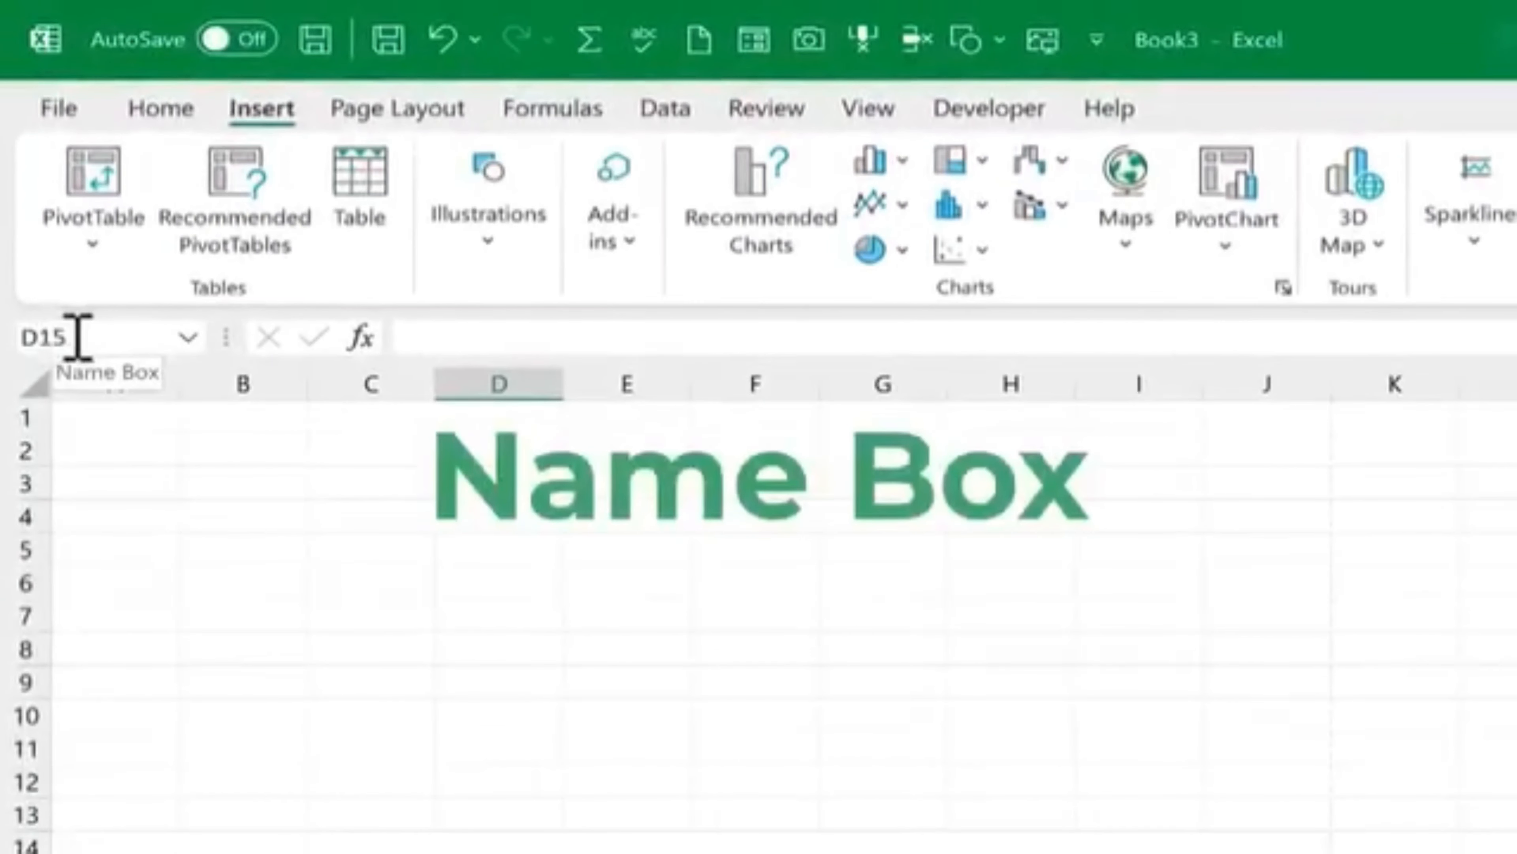
Step: Select cell E3, place the cursor in the formula bar, and return to the Home commands
click(775, 510)
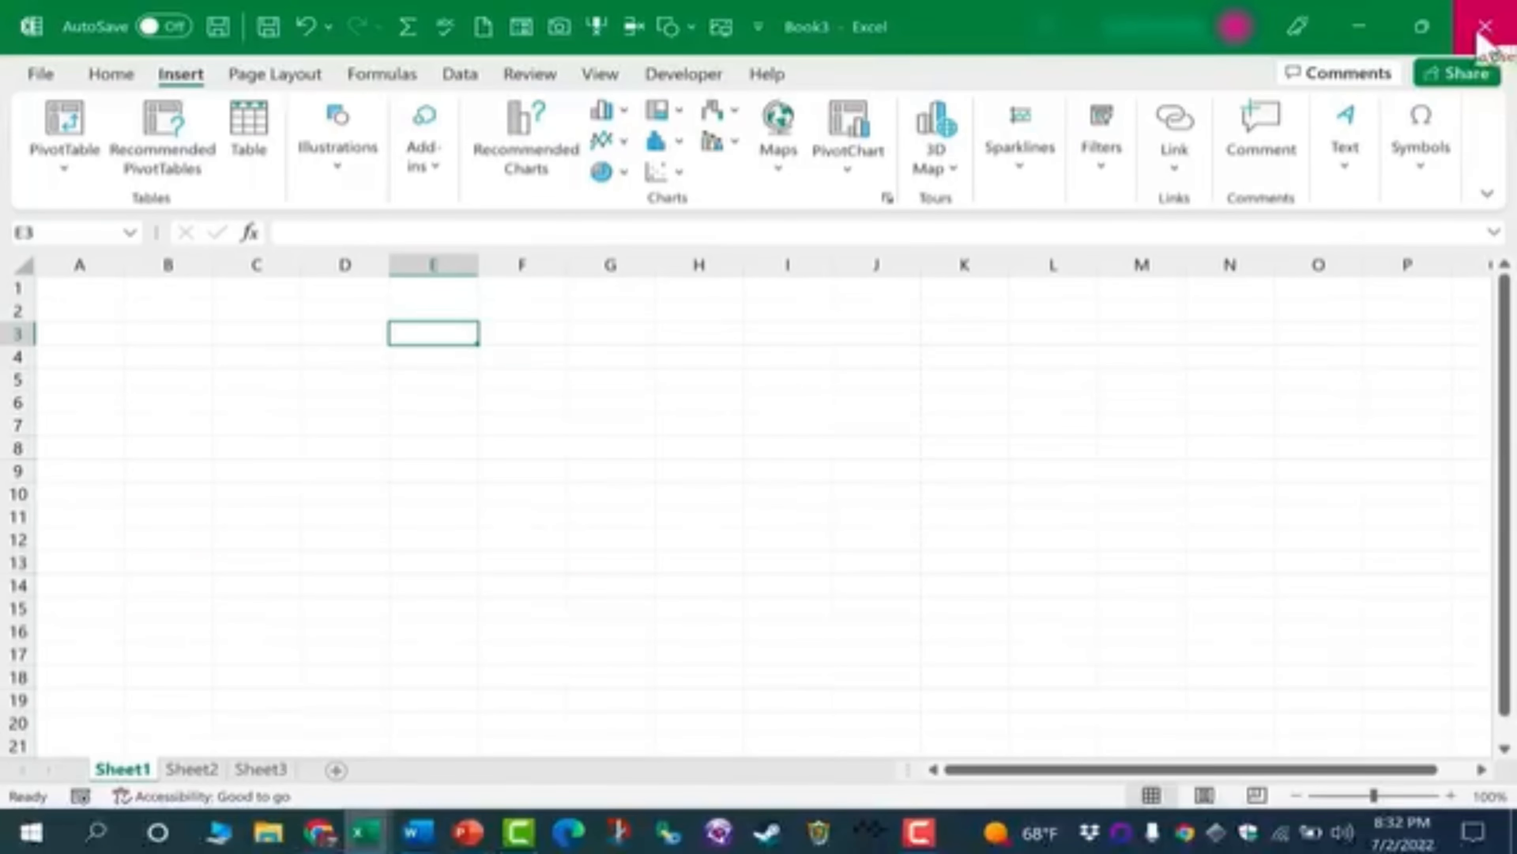
click(343, 234)
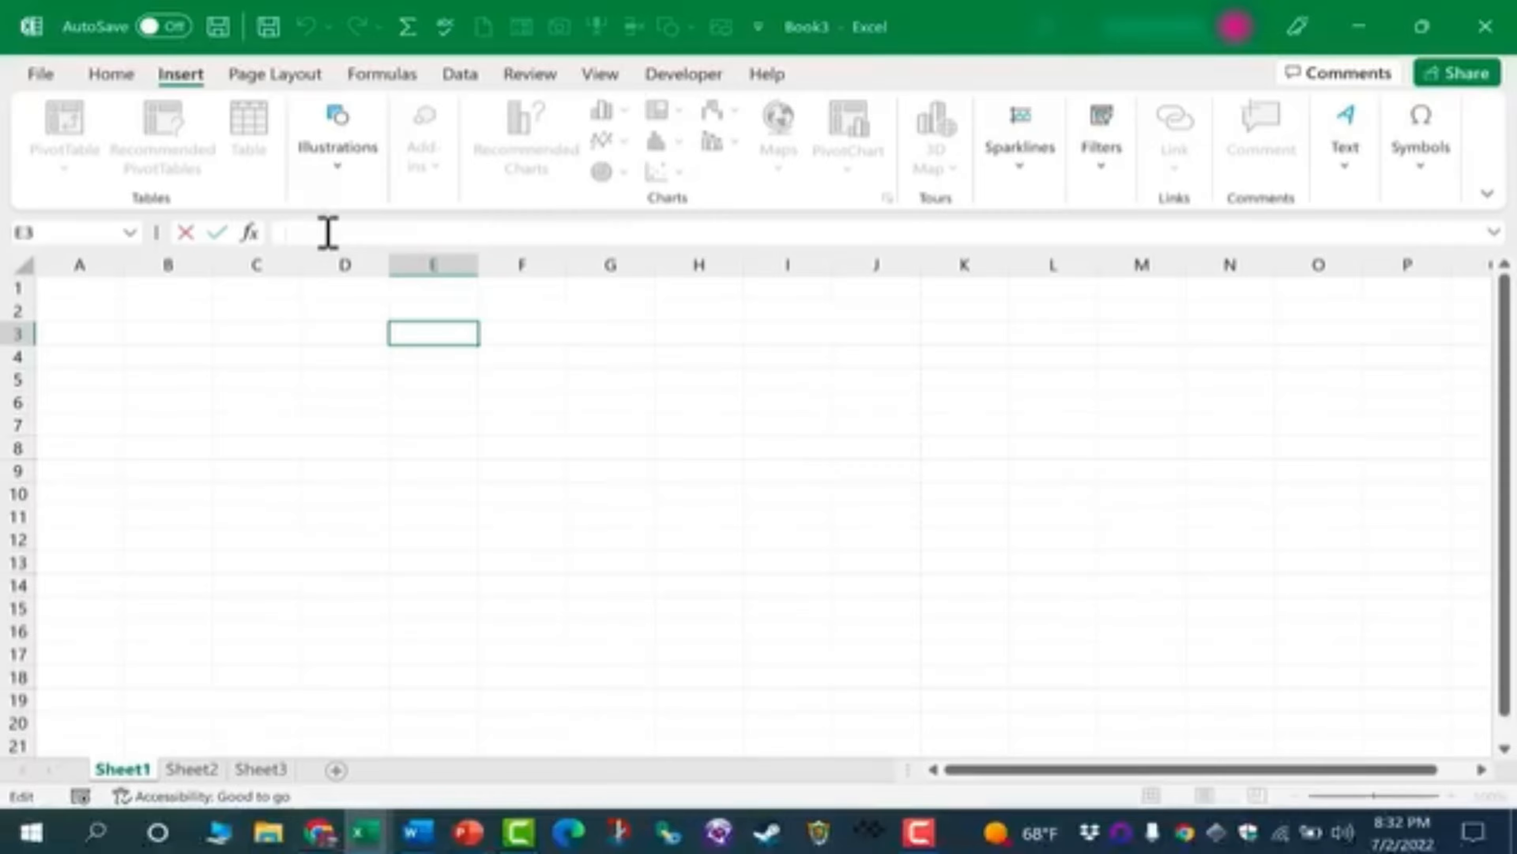
click(114, 74)
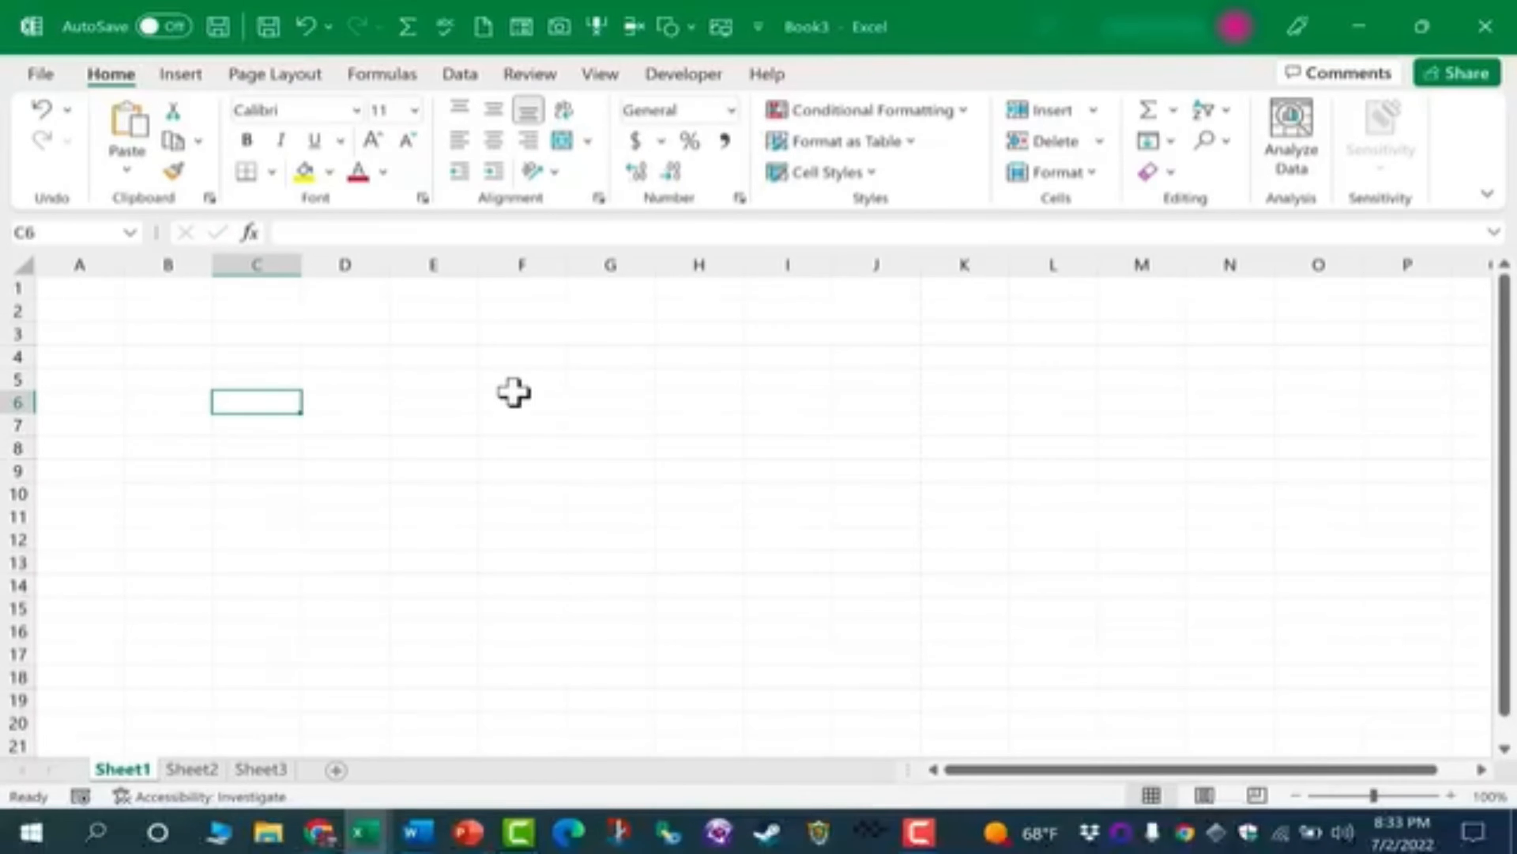
Step: Save the workbook in the Documents folder as "Excel for Beginners - Complete Course", with type Excel Workbook
click(41, 75)
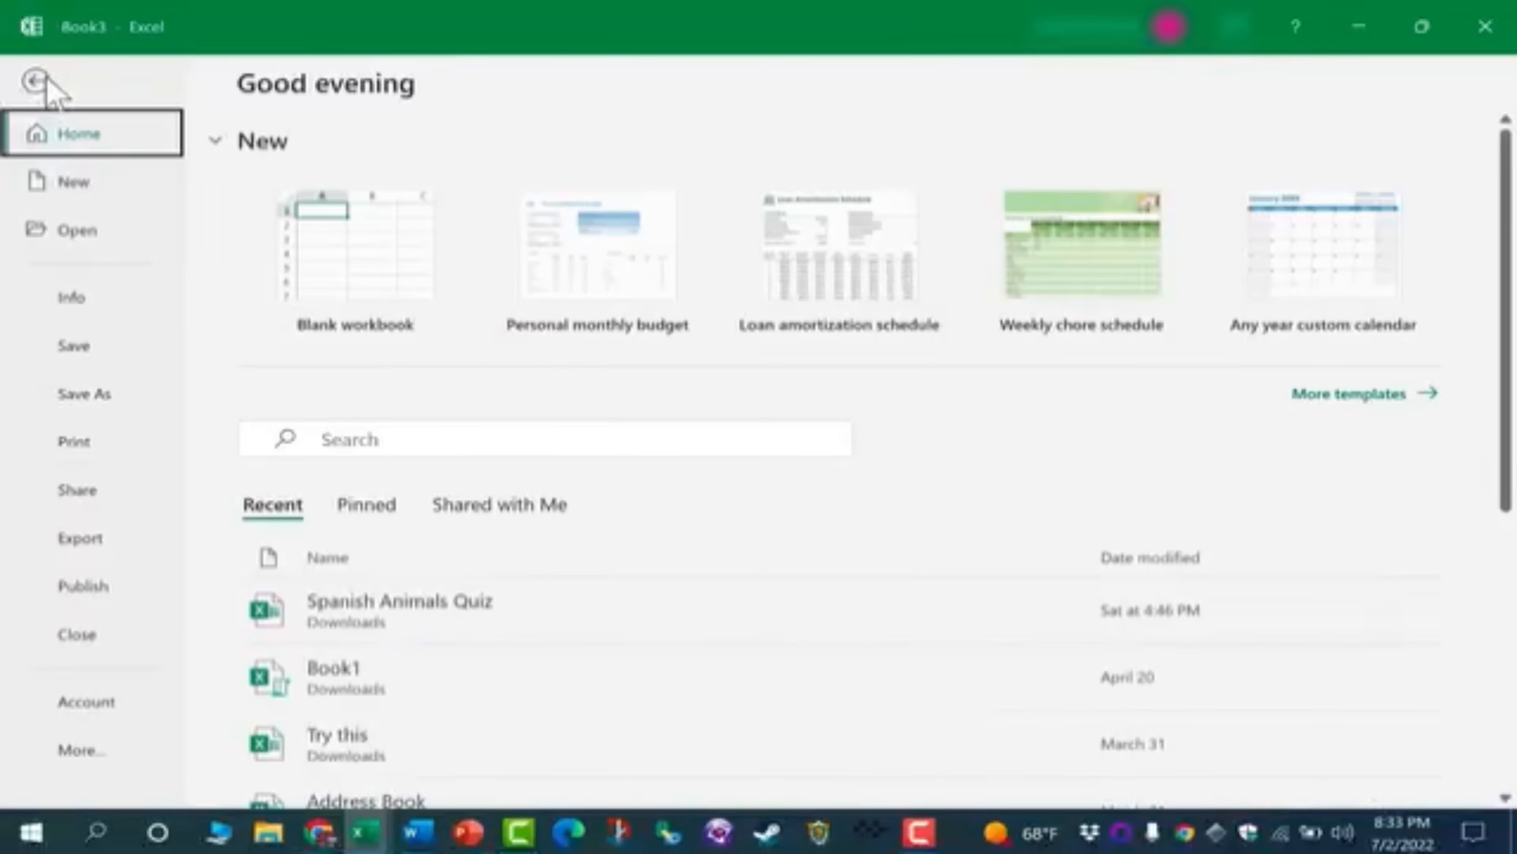
click(84, 374)
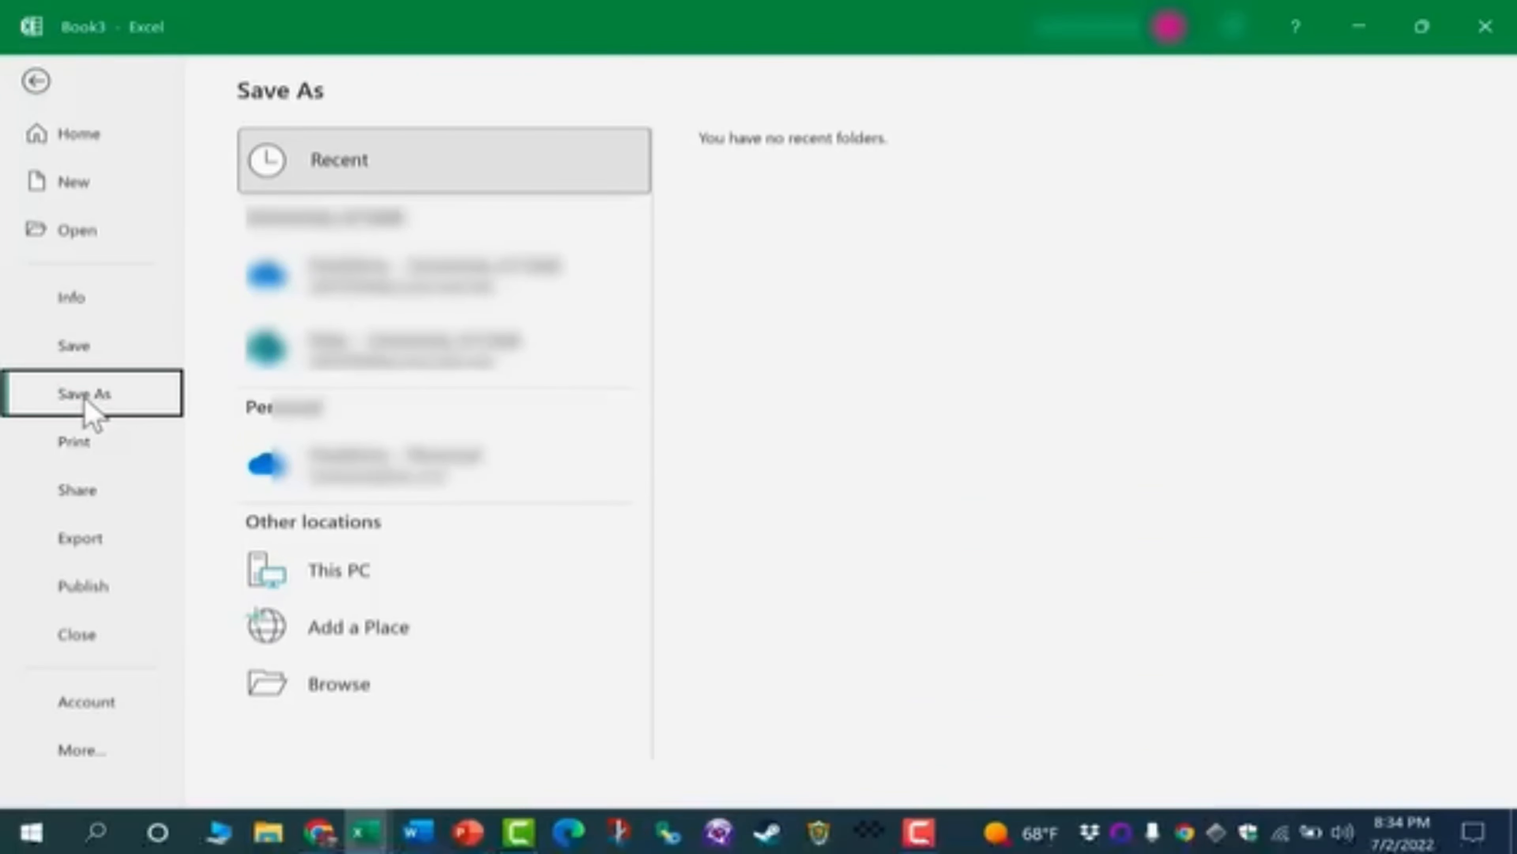
click(337, 687)
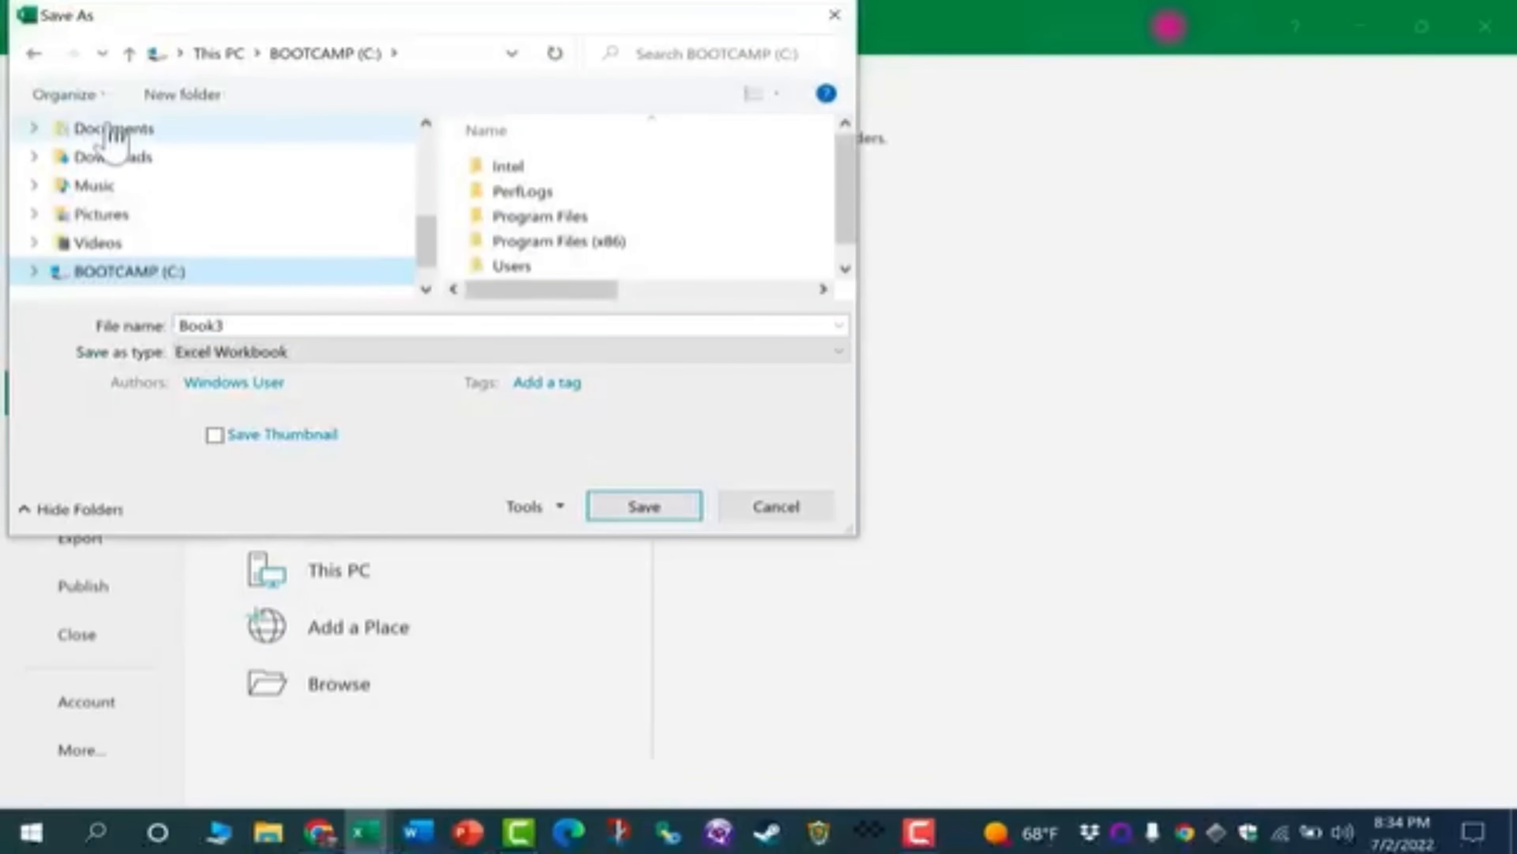
click(114, 134)
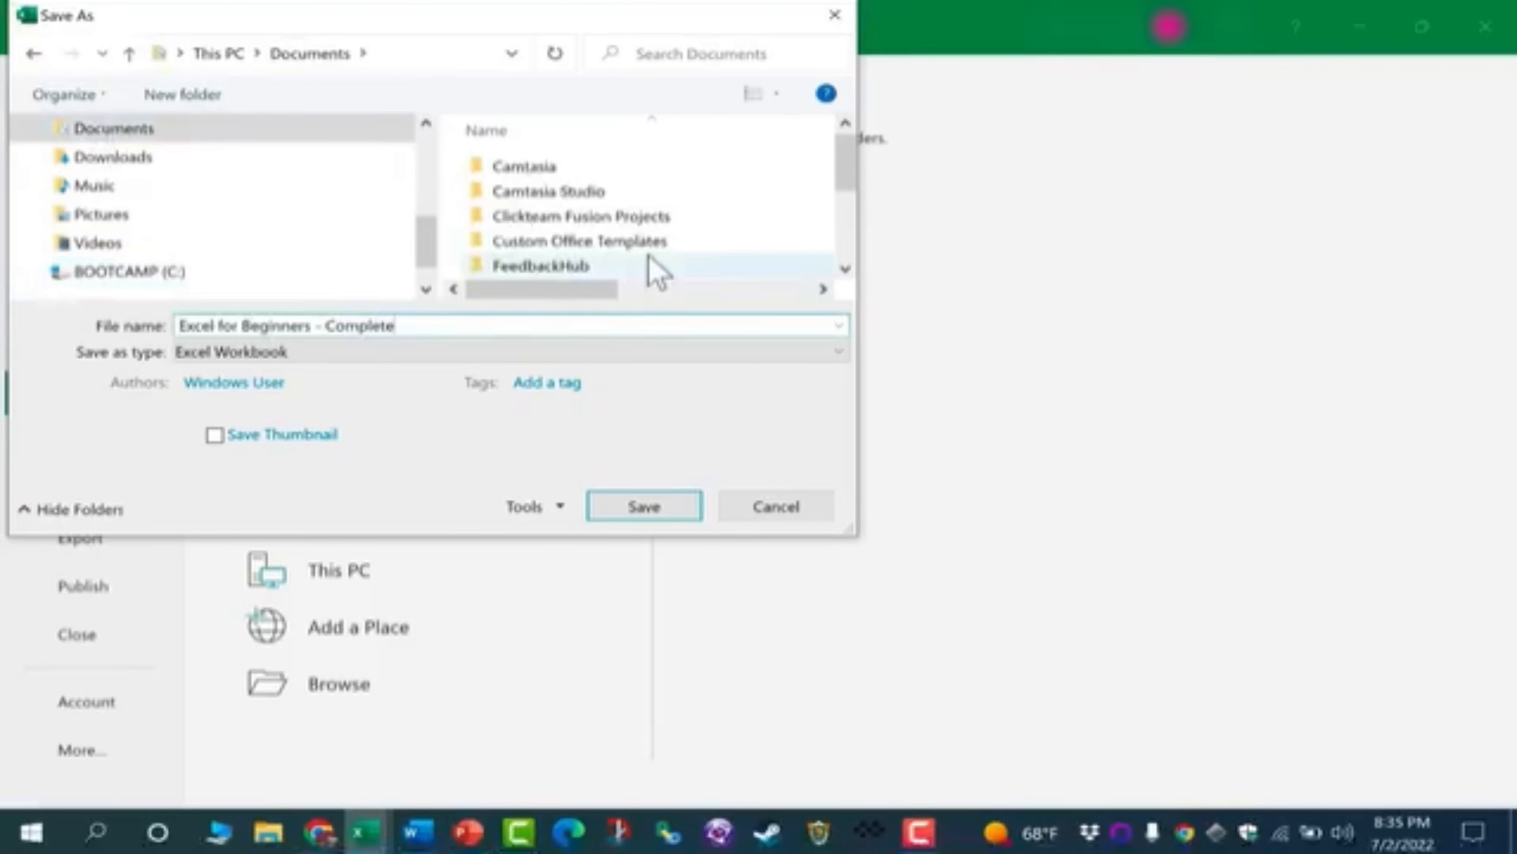
text(Course)
click(651, 506)
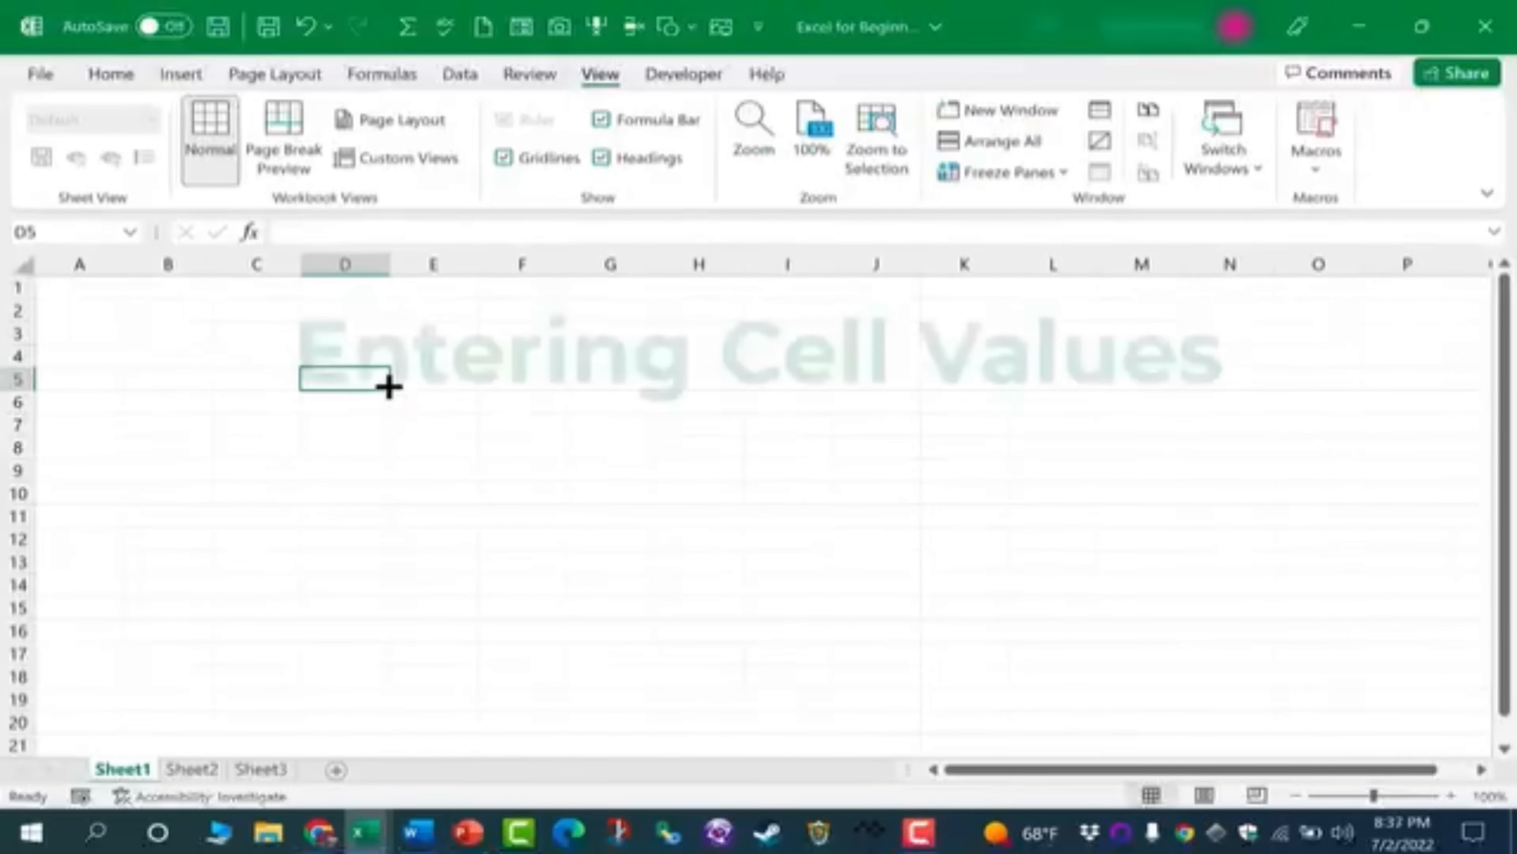
Step: Enter the numbers 1, 2, 3 and 4 in cells A1 to A4
click(471, 408)
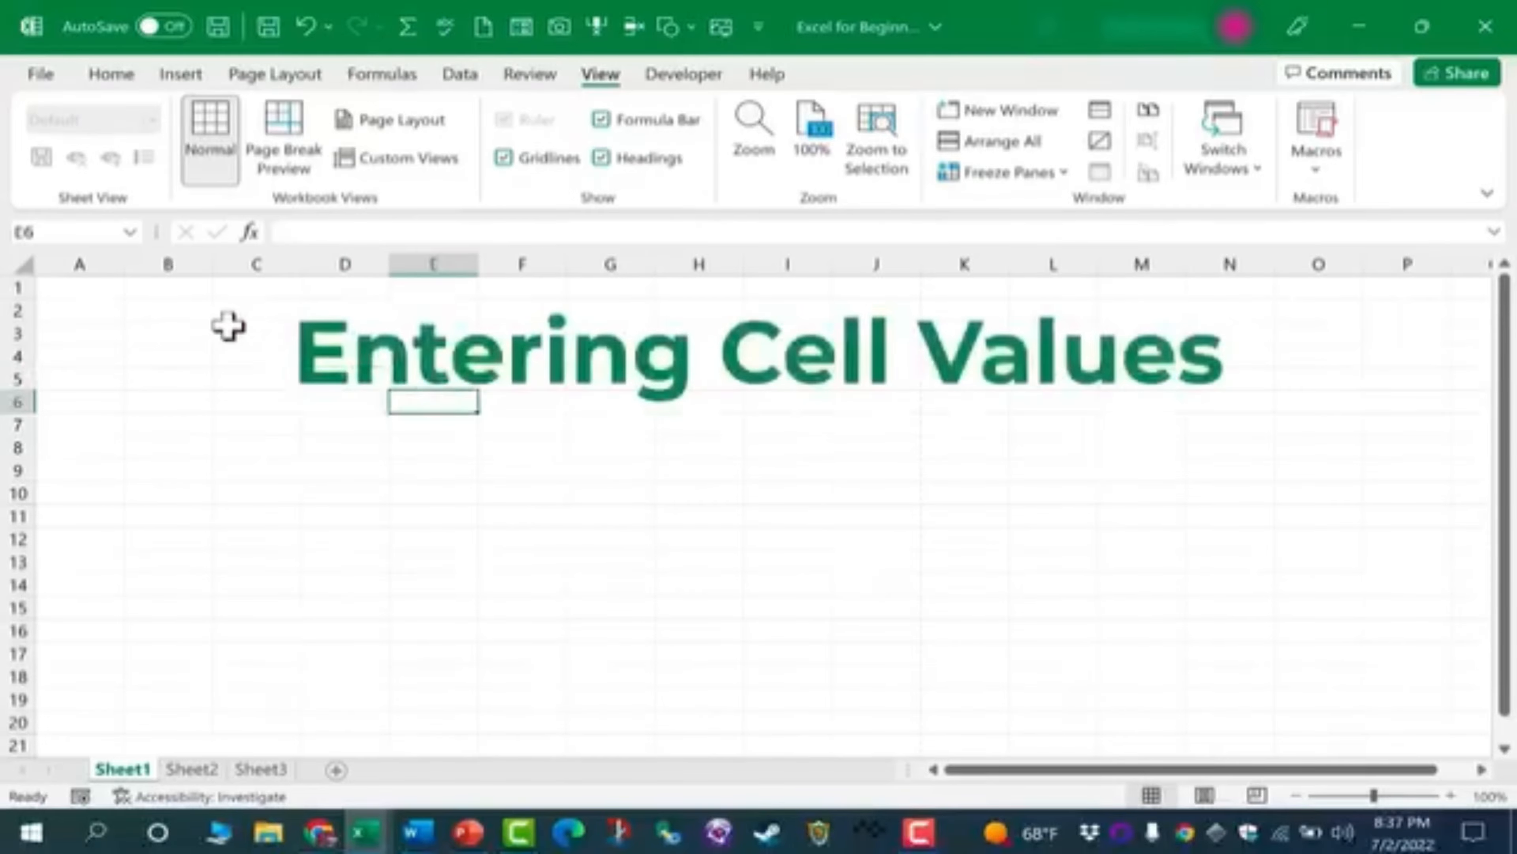
click(624, 493)
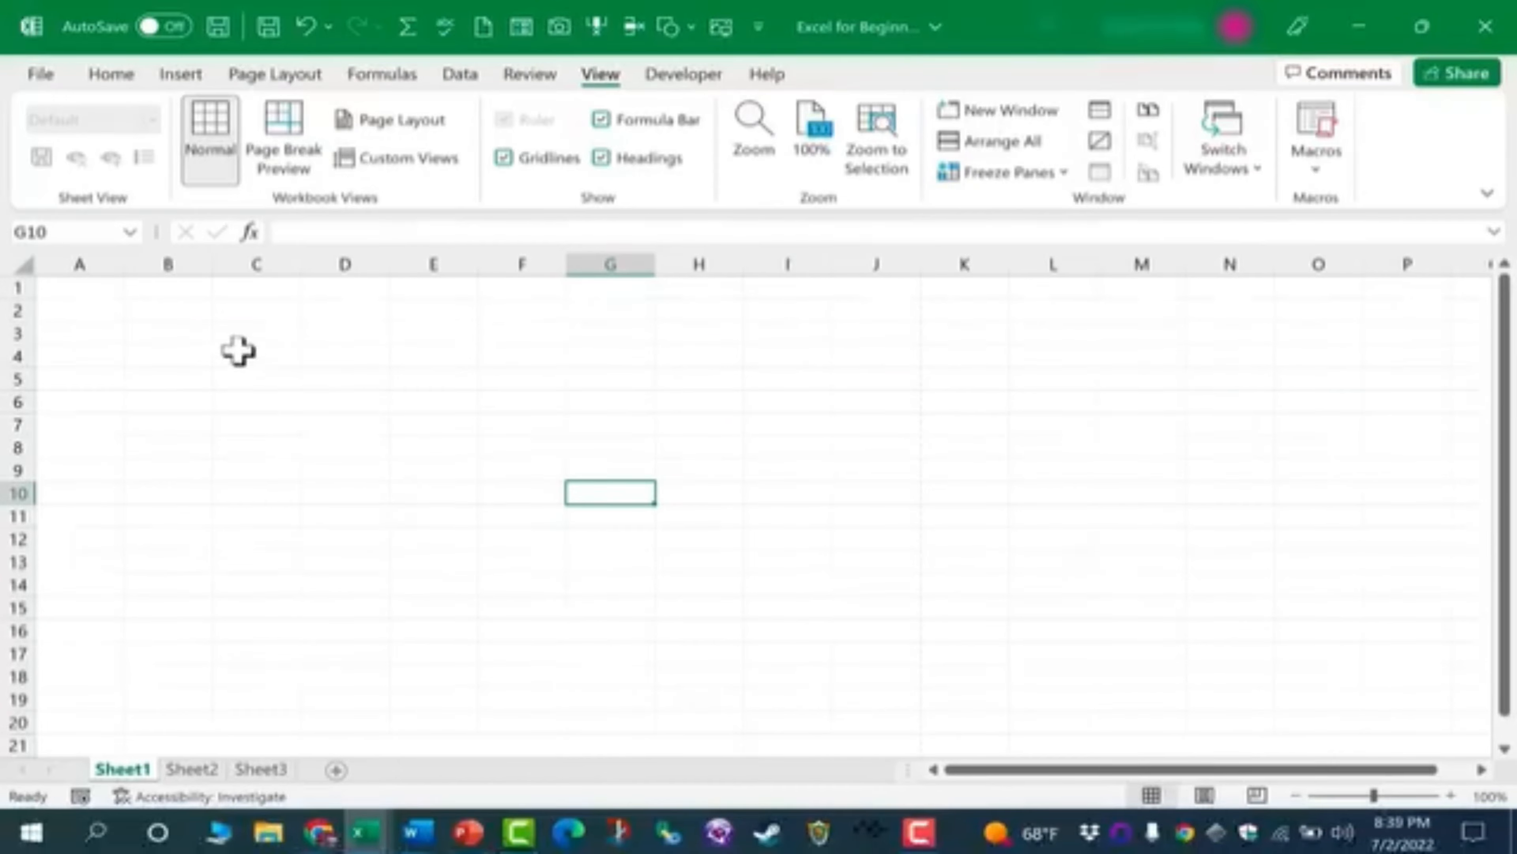
click(108, 375)
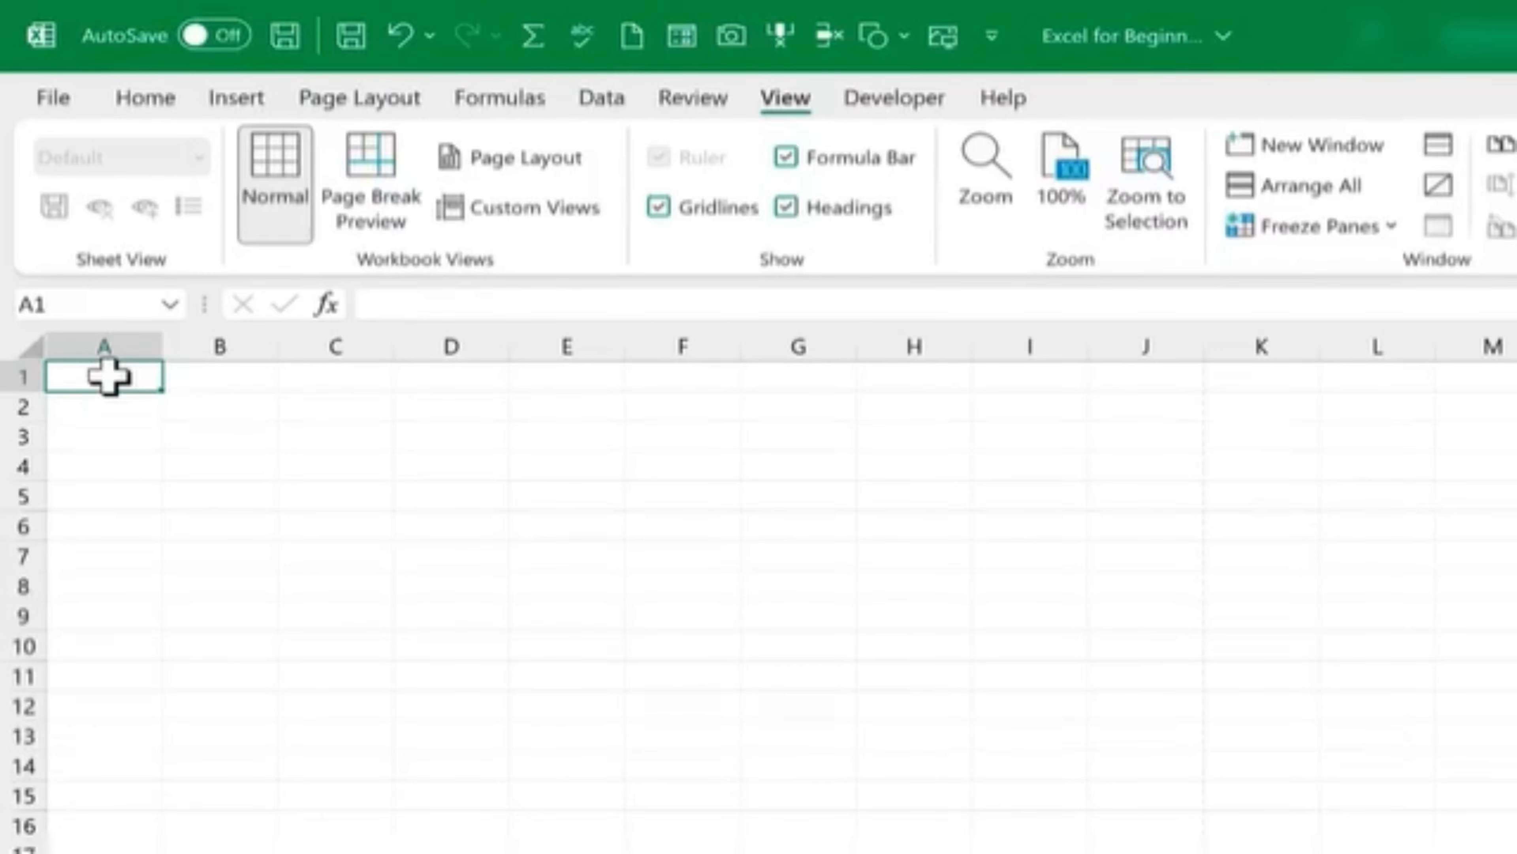
text(1)
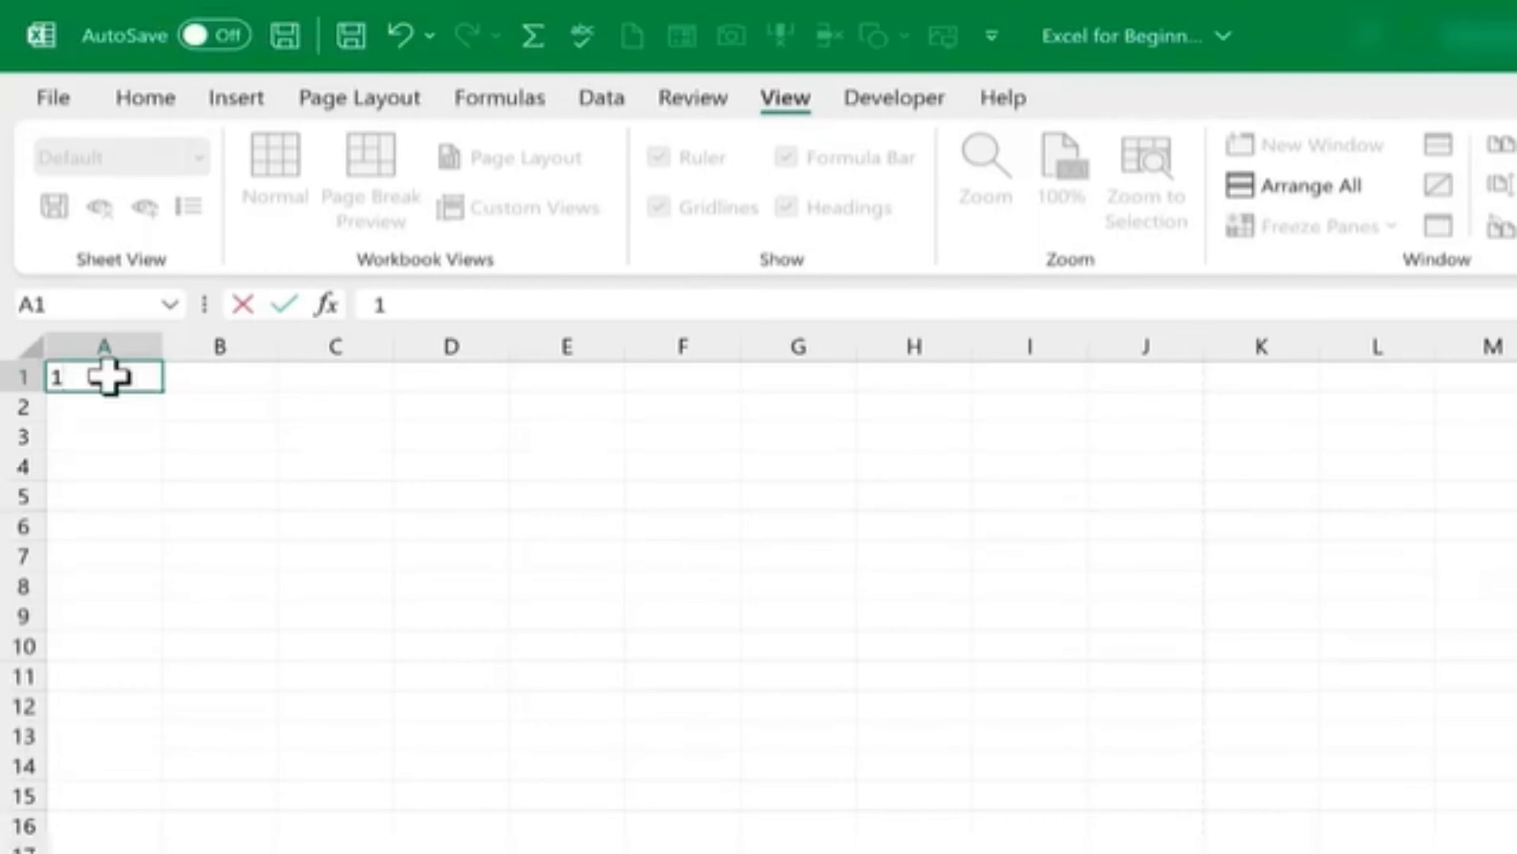
key(Return)
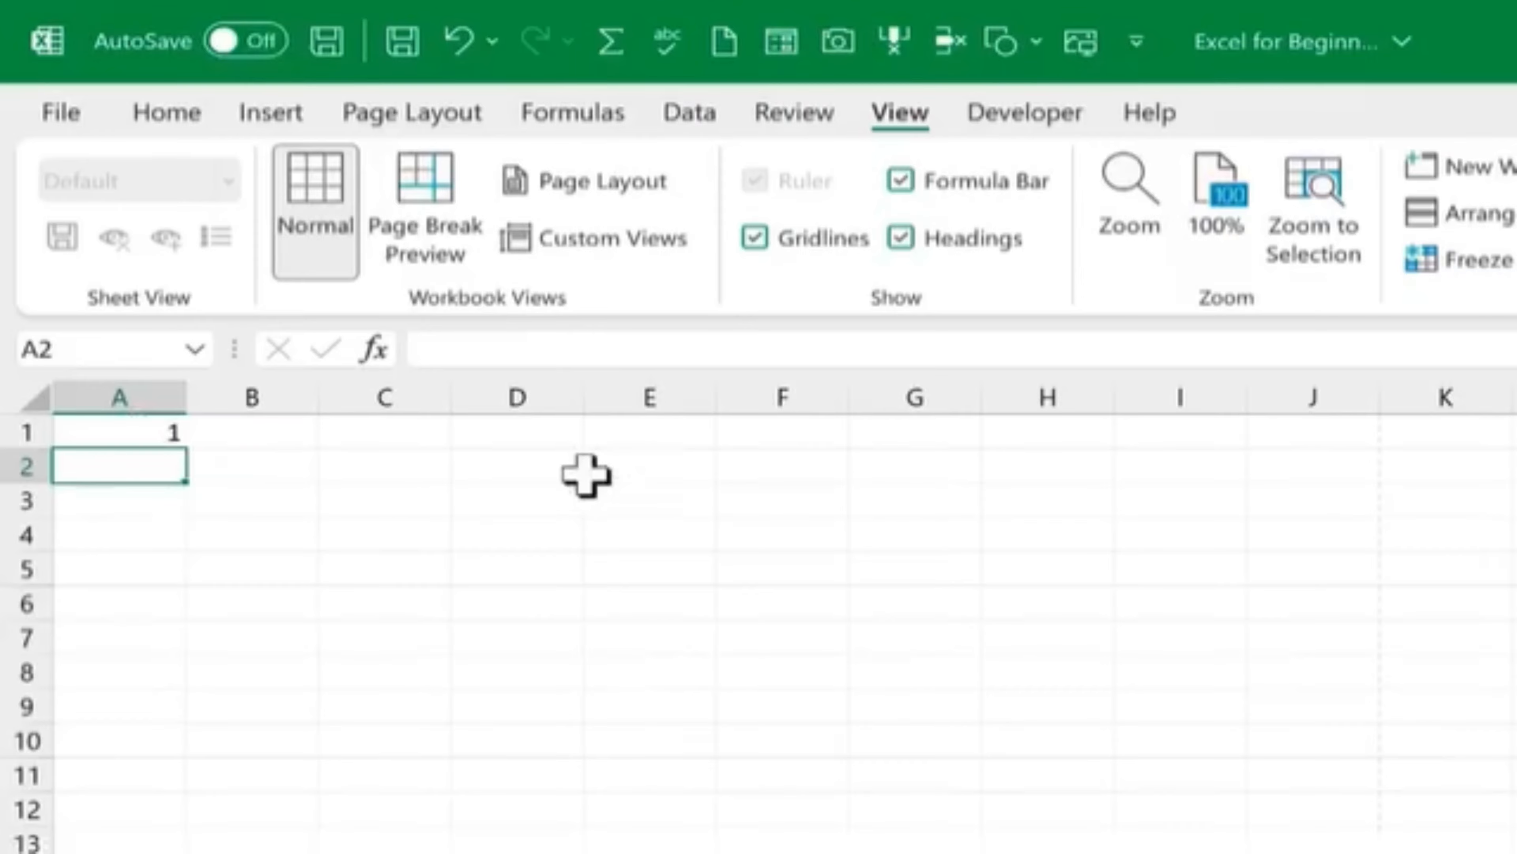
text(2)
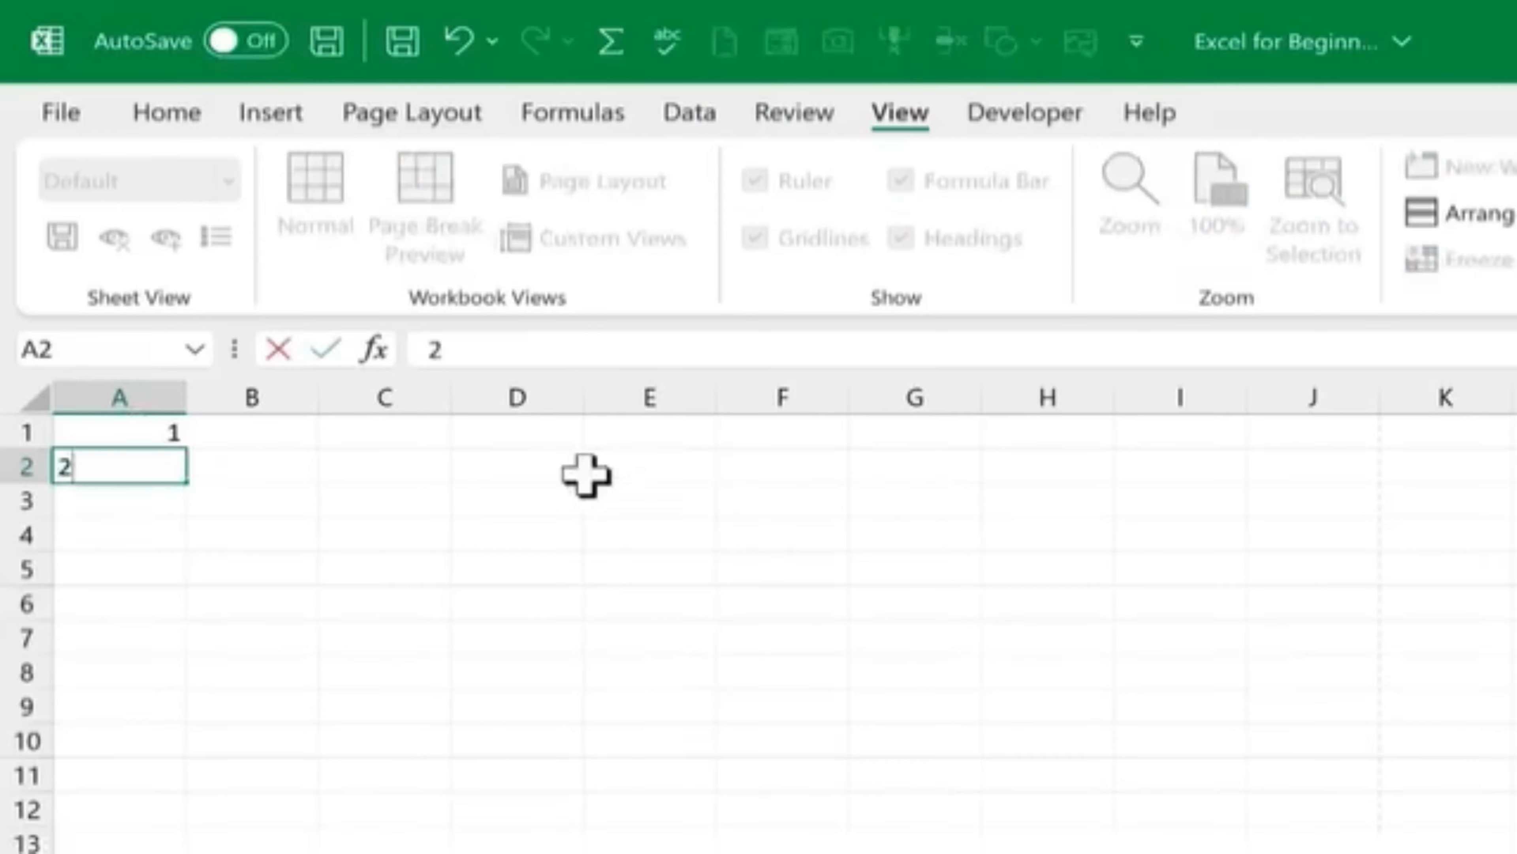
key(Return)
text(3)
key(Return)
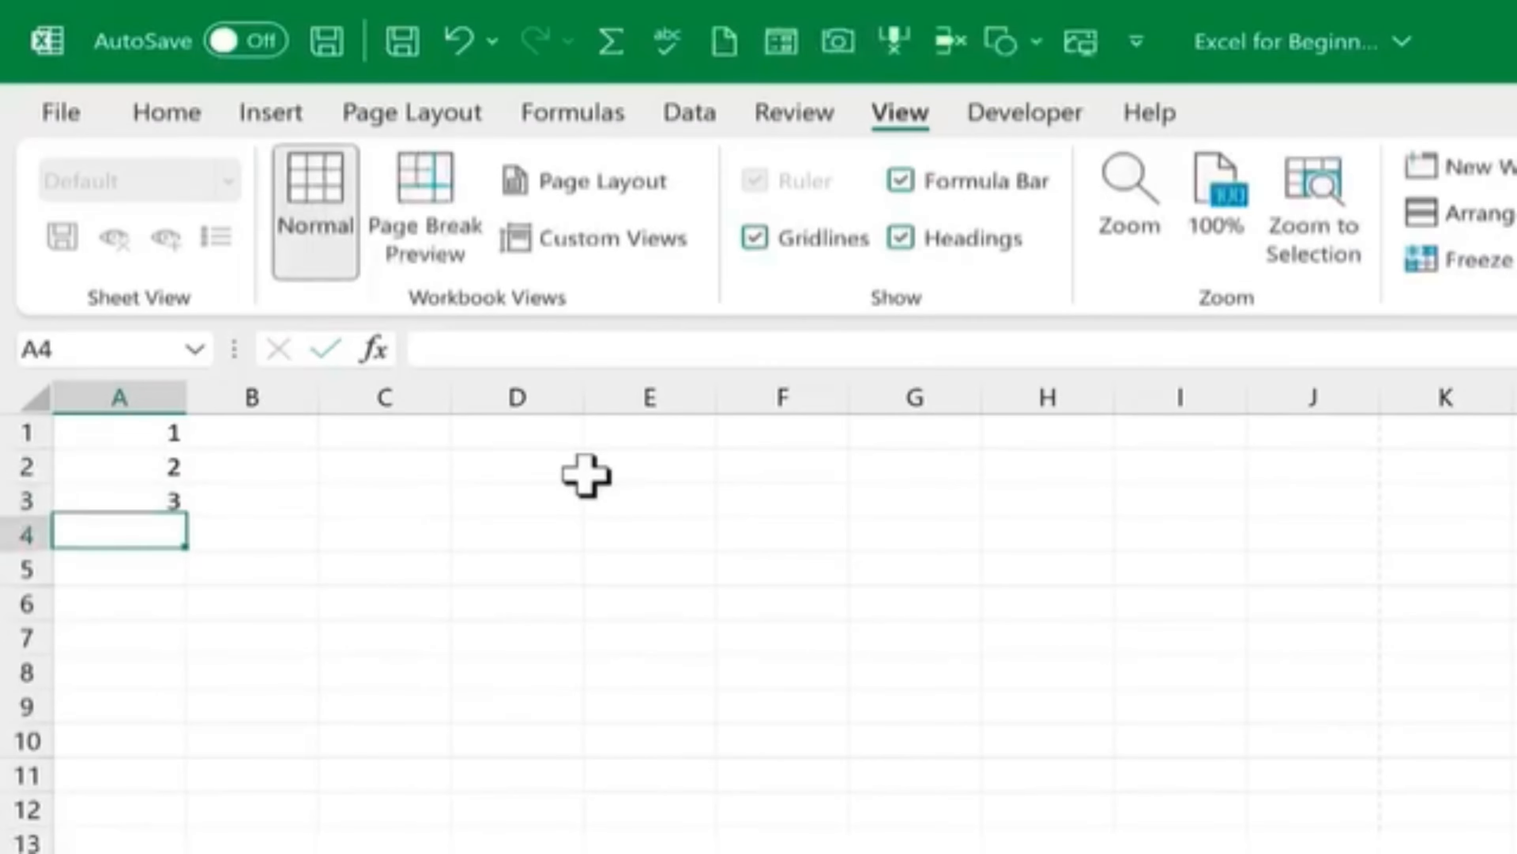
text(4)
key(Return)
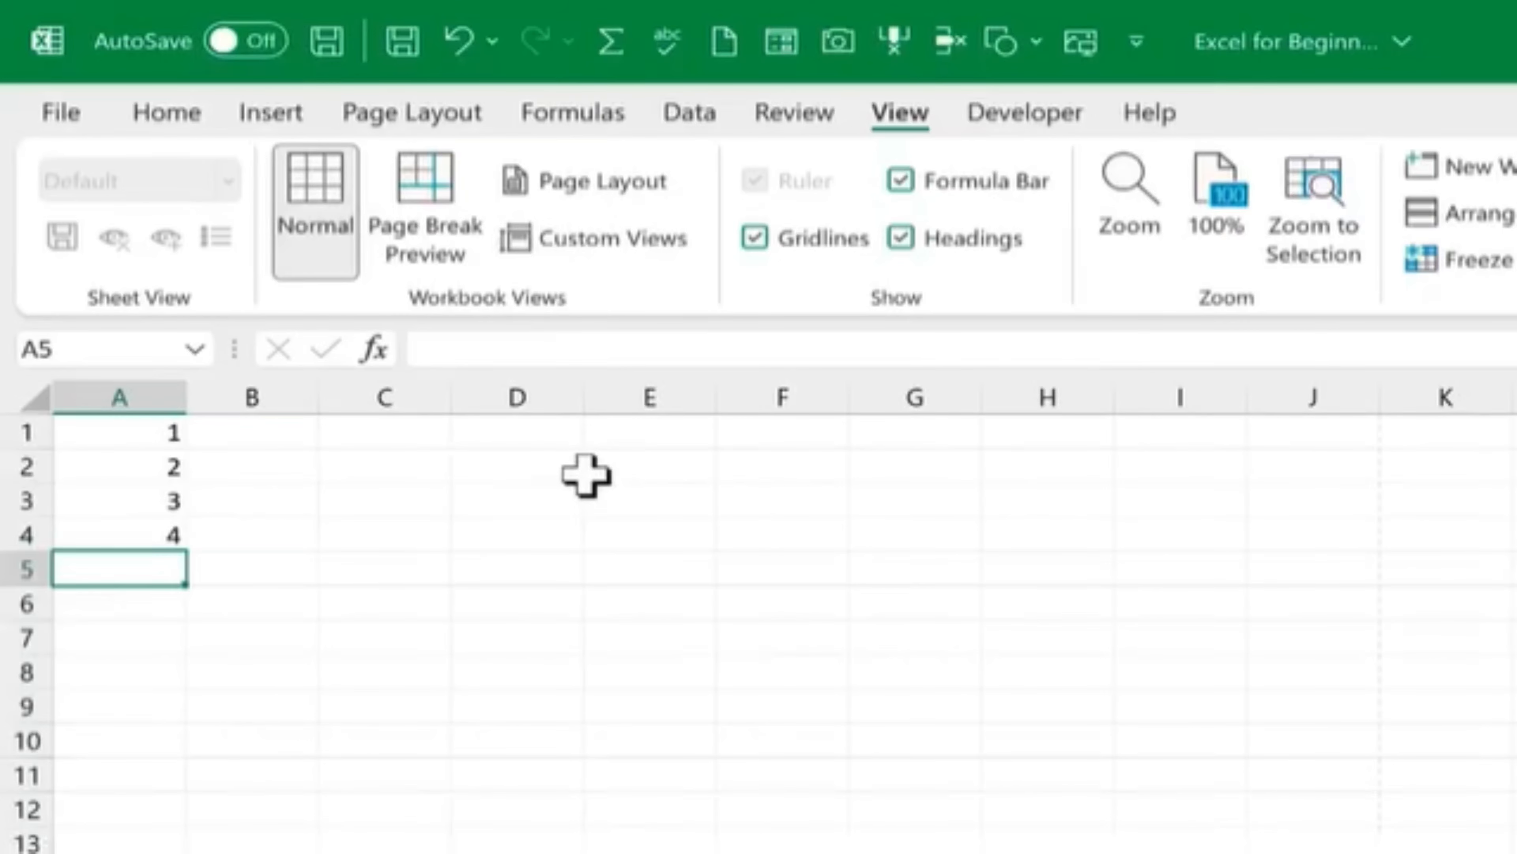
key(ctrl+z)
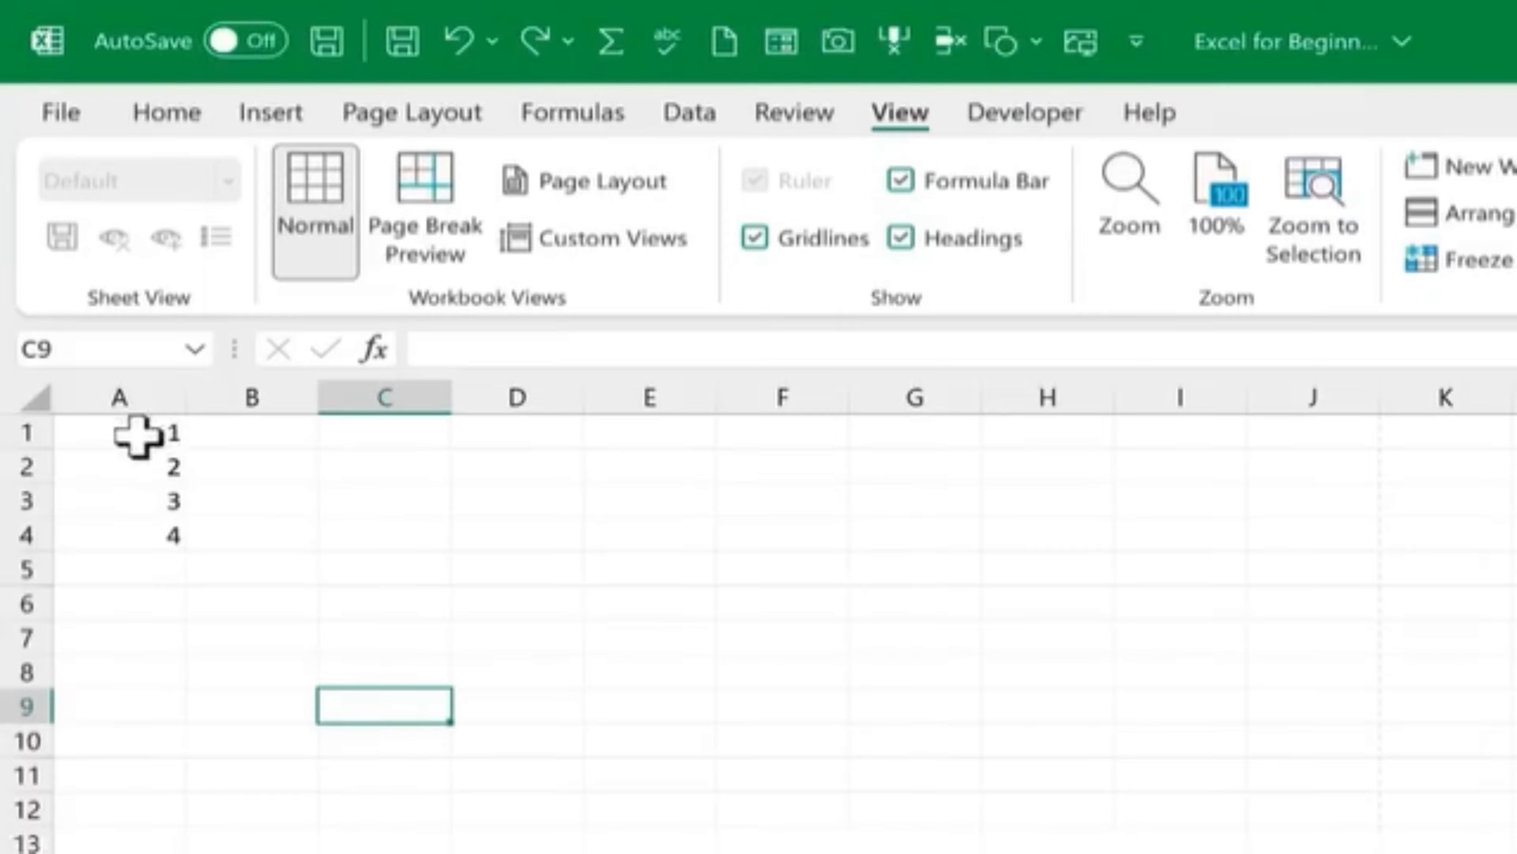
Step: Select the range A1:A4 and fill the number series down column A to 70 in cell A70
drag(138, 435, 150, 520)
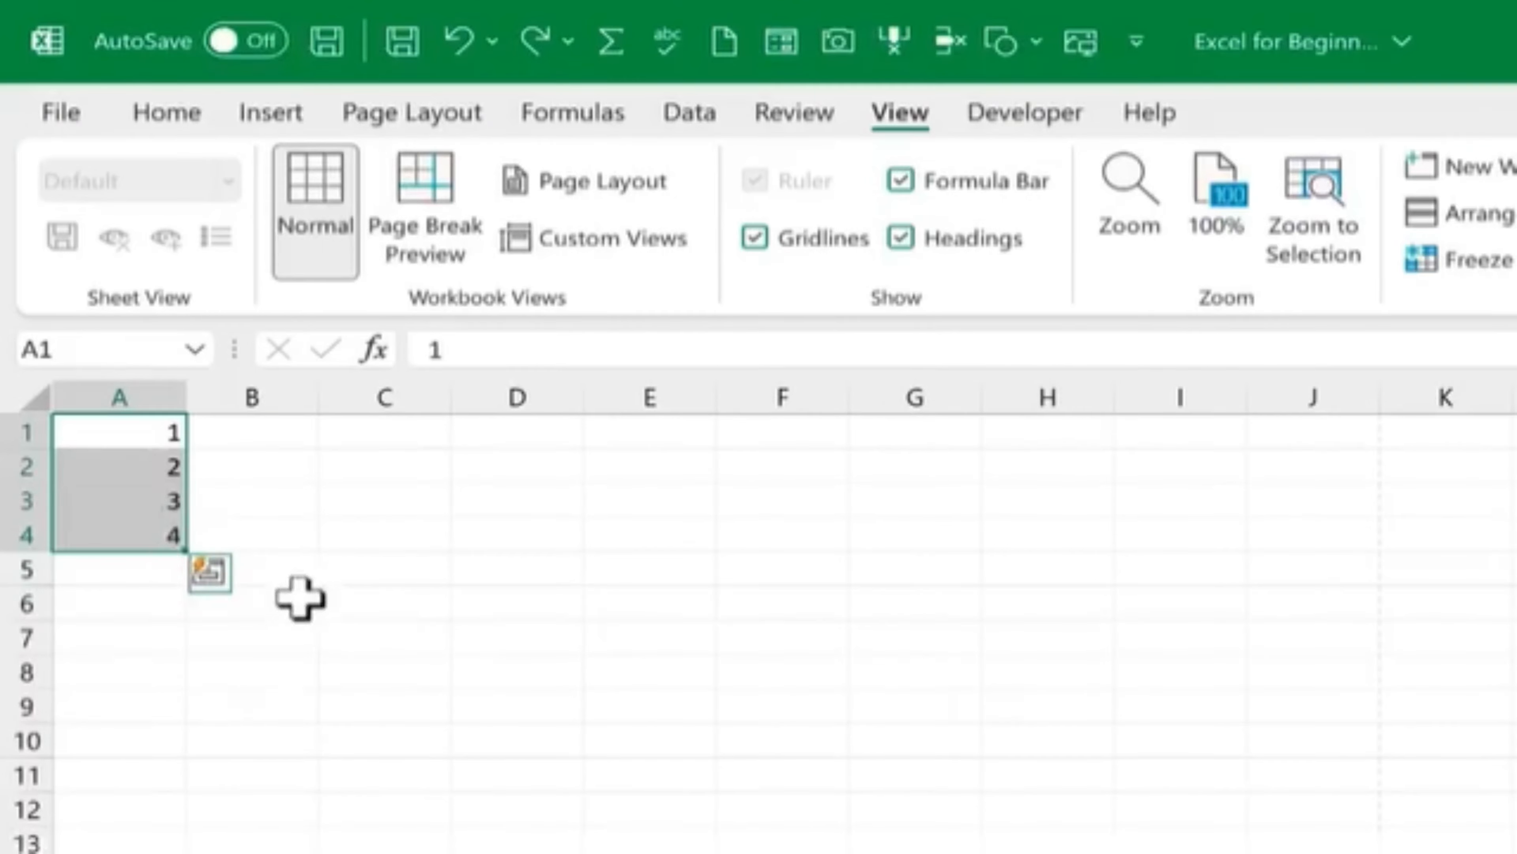
click(299, 538)
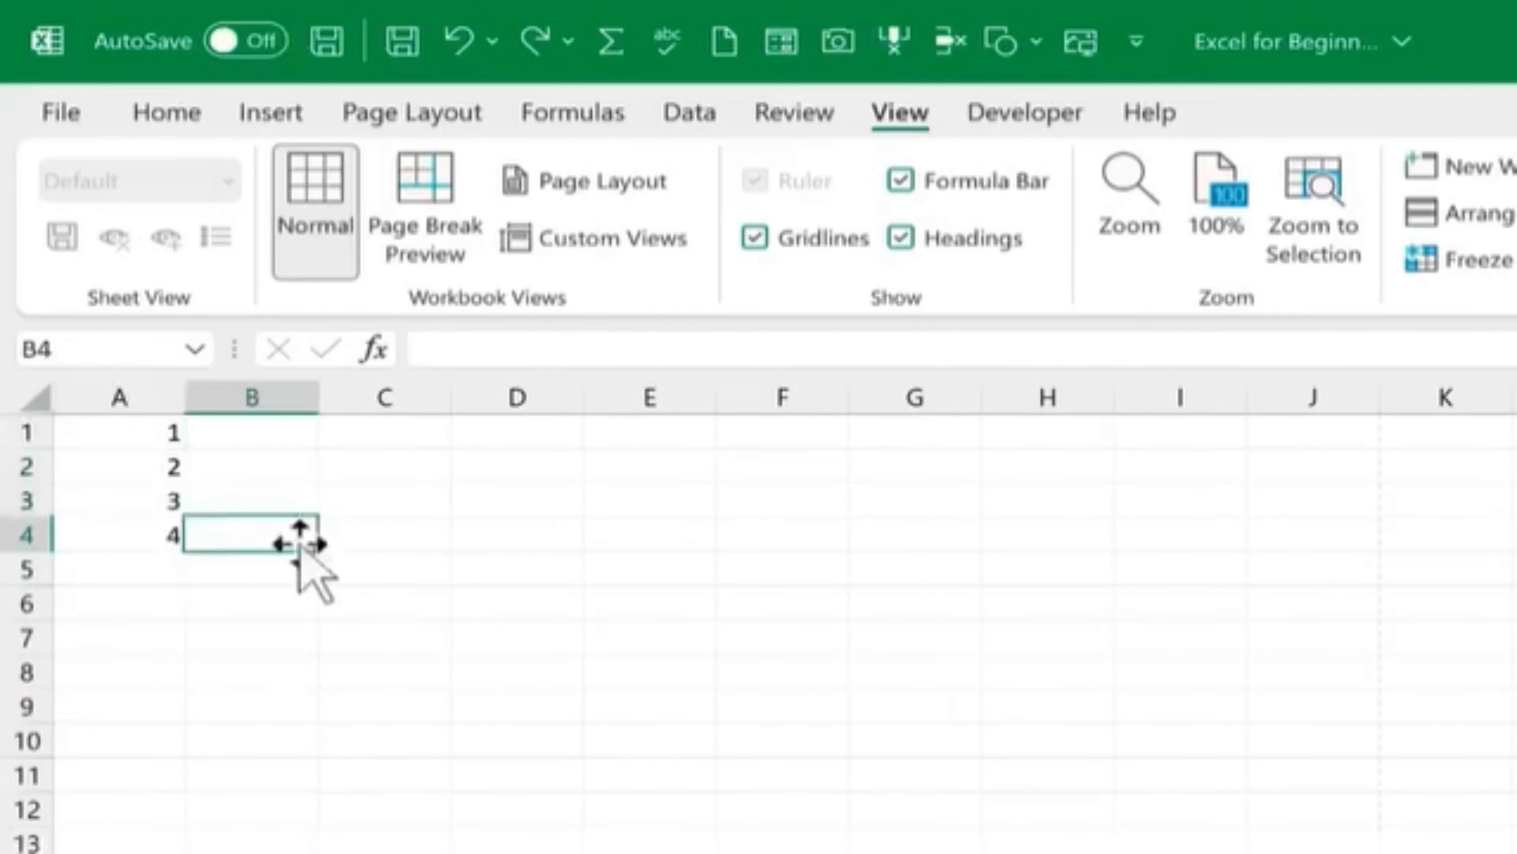
click(138, 431)
drag(142, 465, 151, 527)
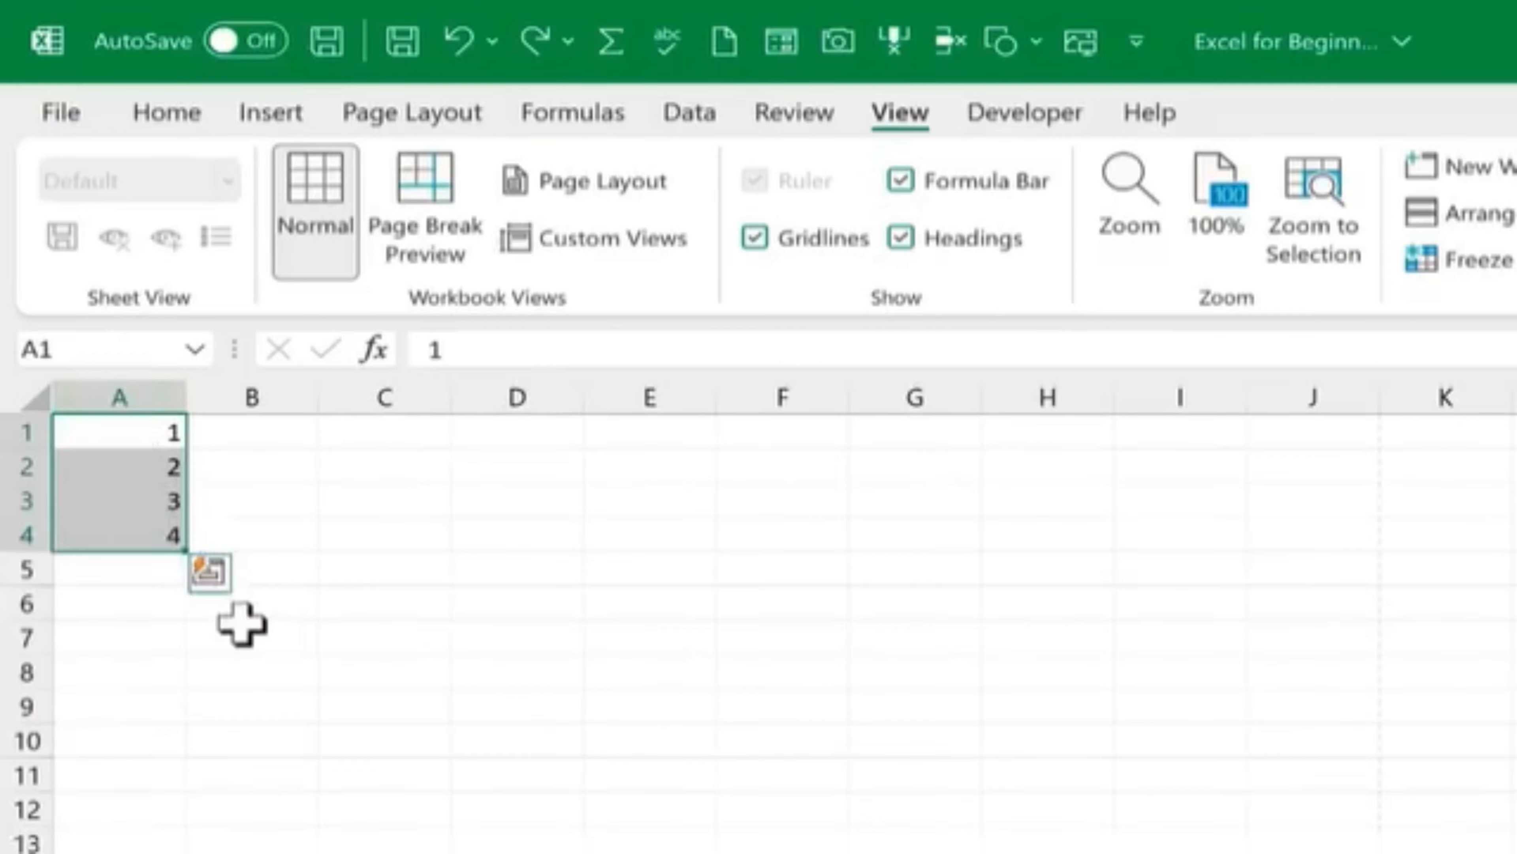
scroll(759, 616, up, 4)
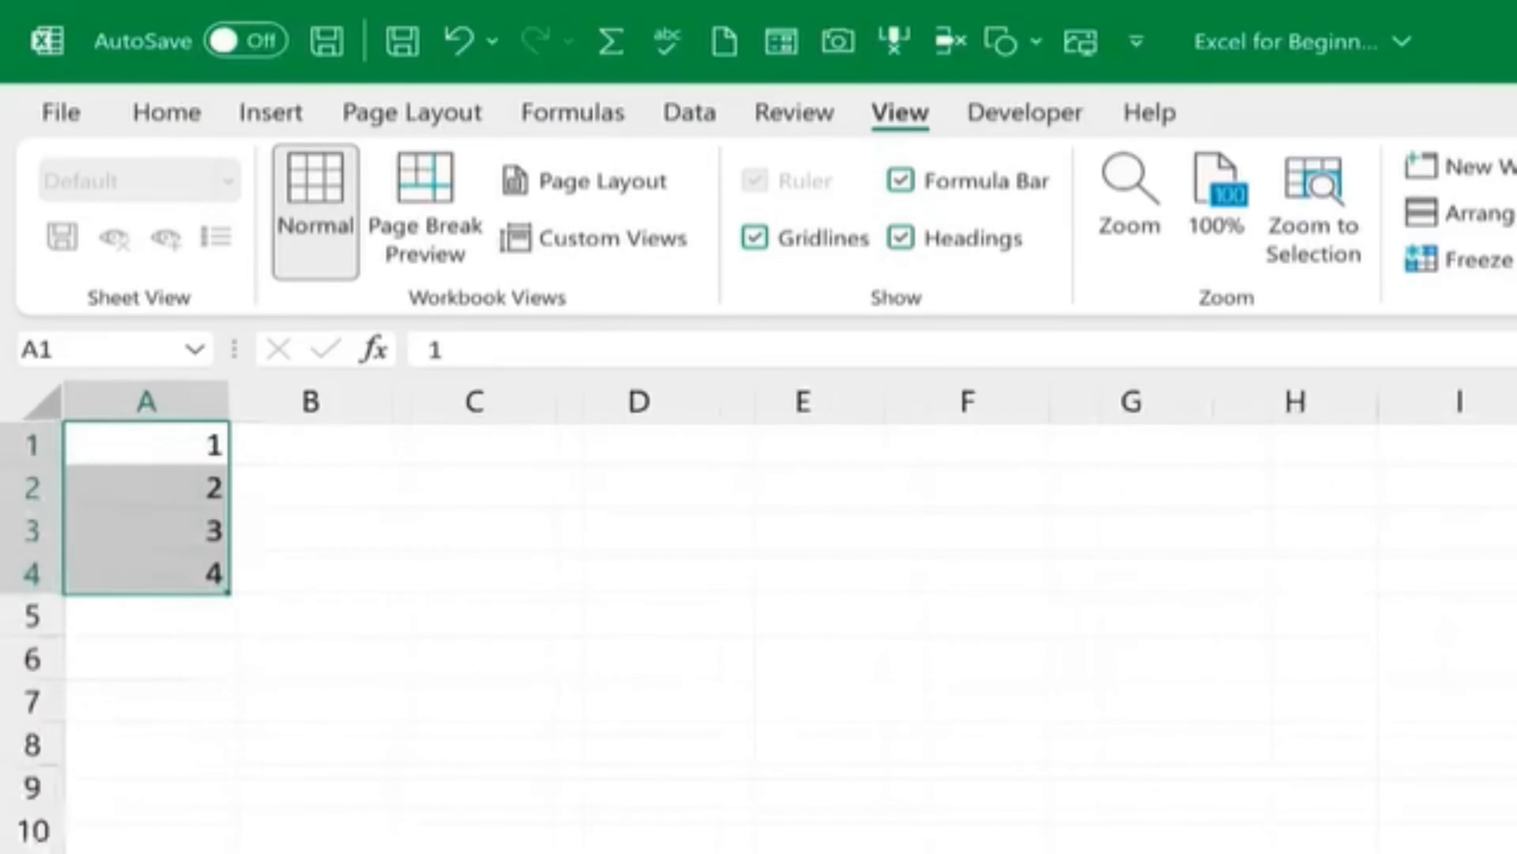
scroll(308, 587, up, 1)
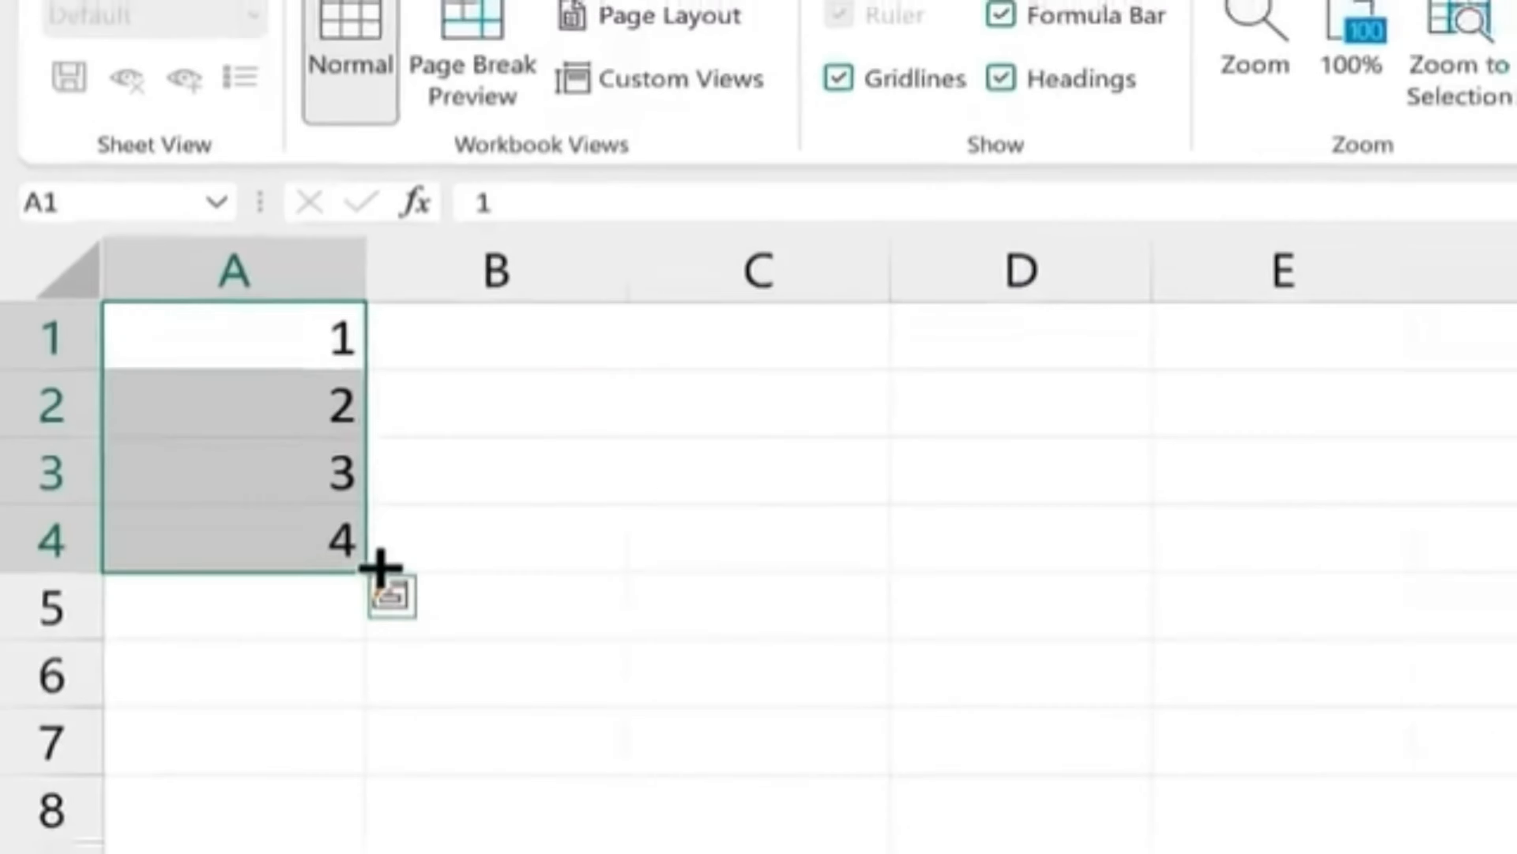
drag(239, 462, 217, 624)
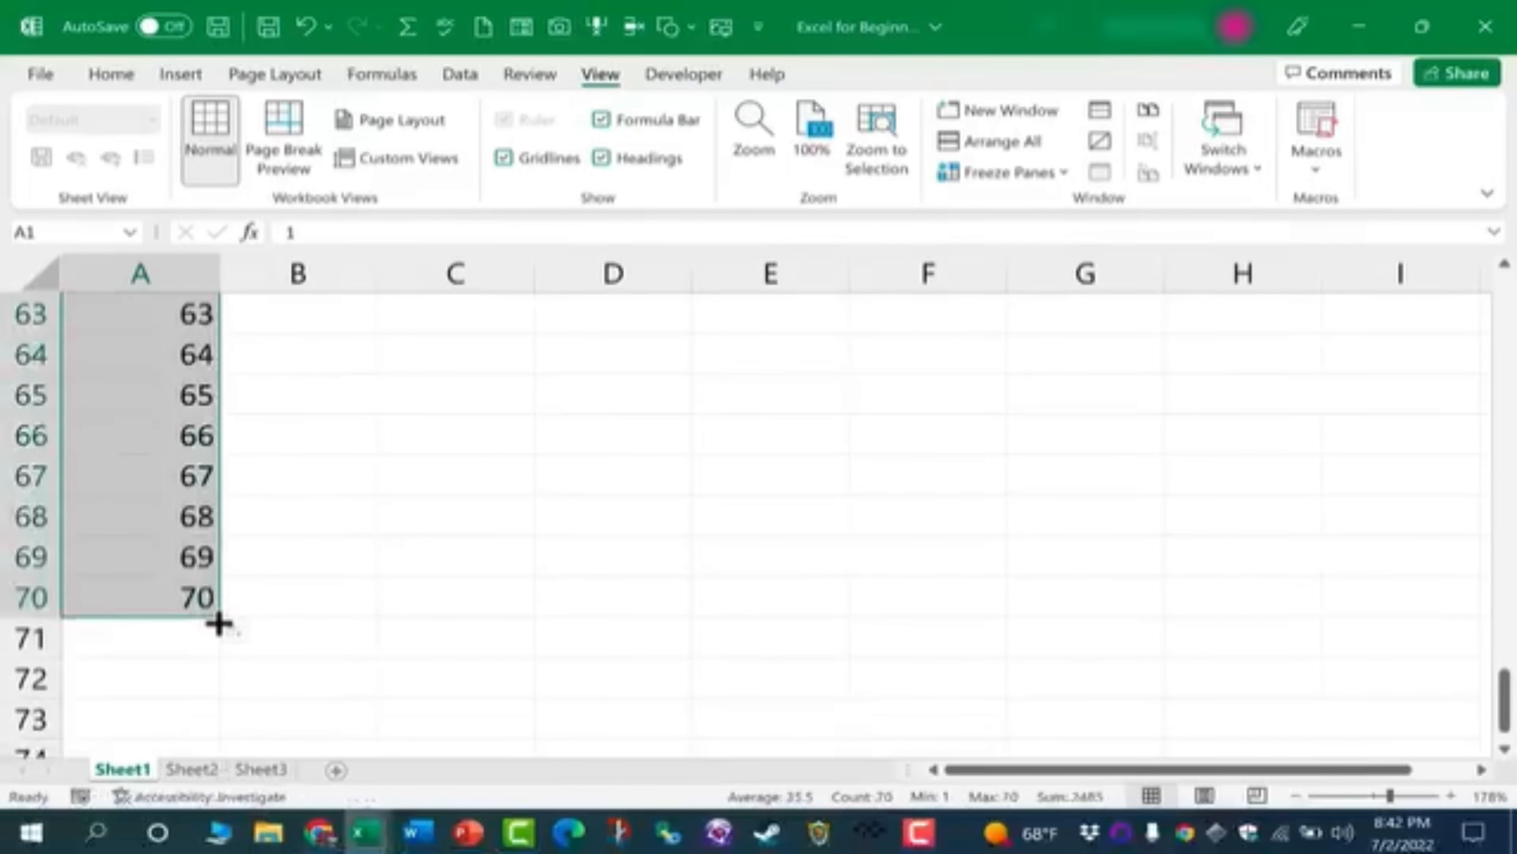
scroll(253, 594, up, 20)
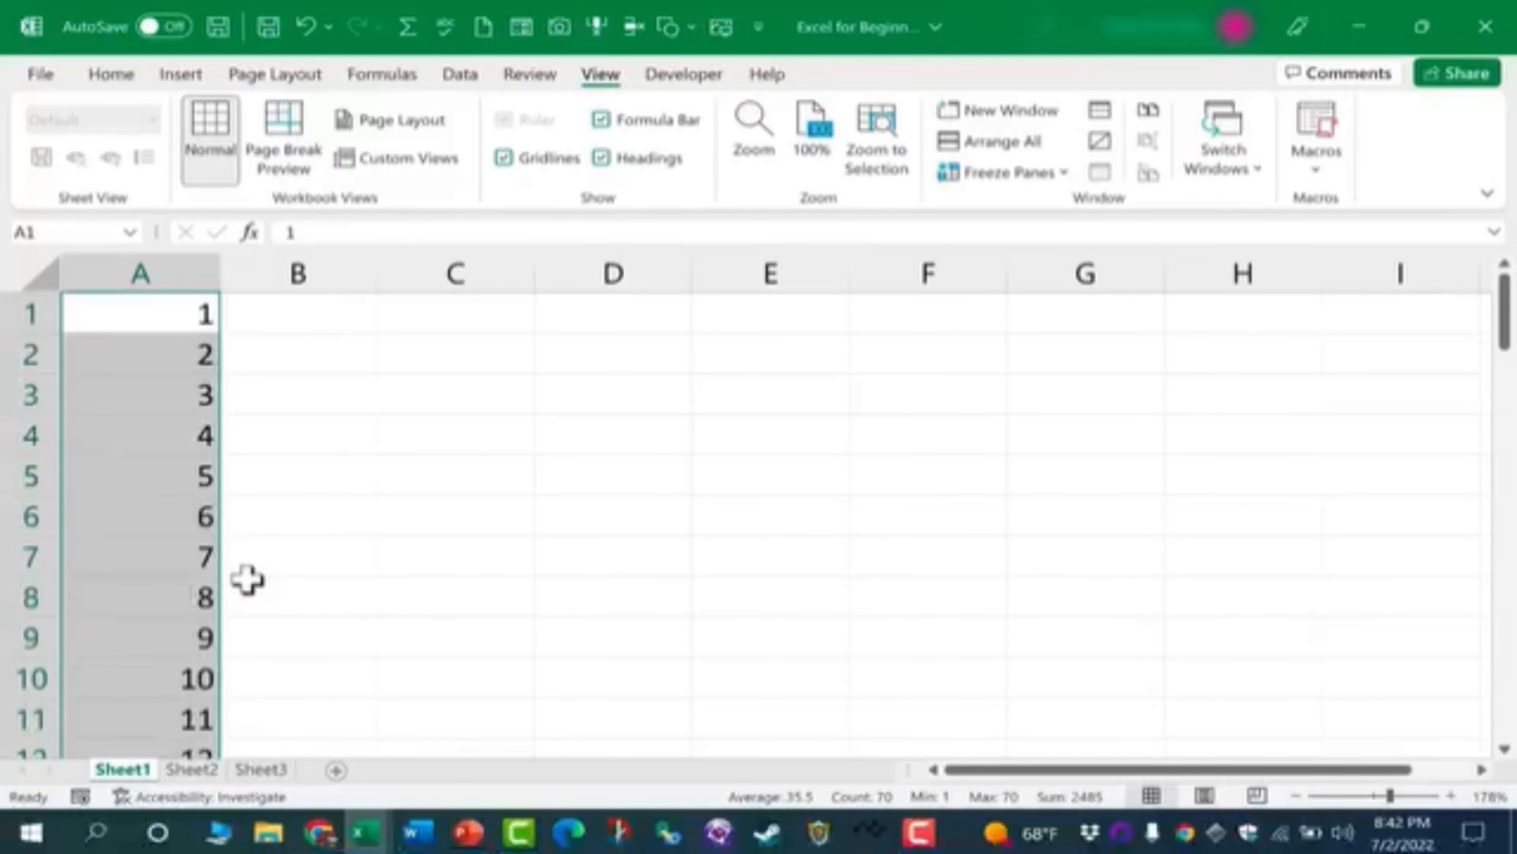
Step: Enter a first name in each of the cells B1, B2 and B3, beside the first three numbers
click(323, 309)
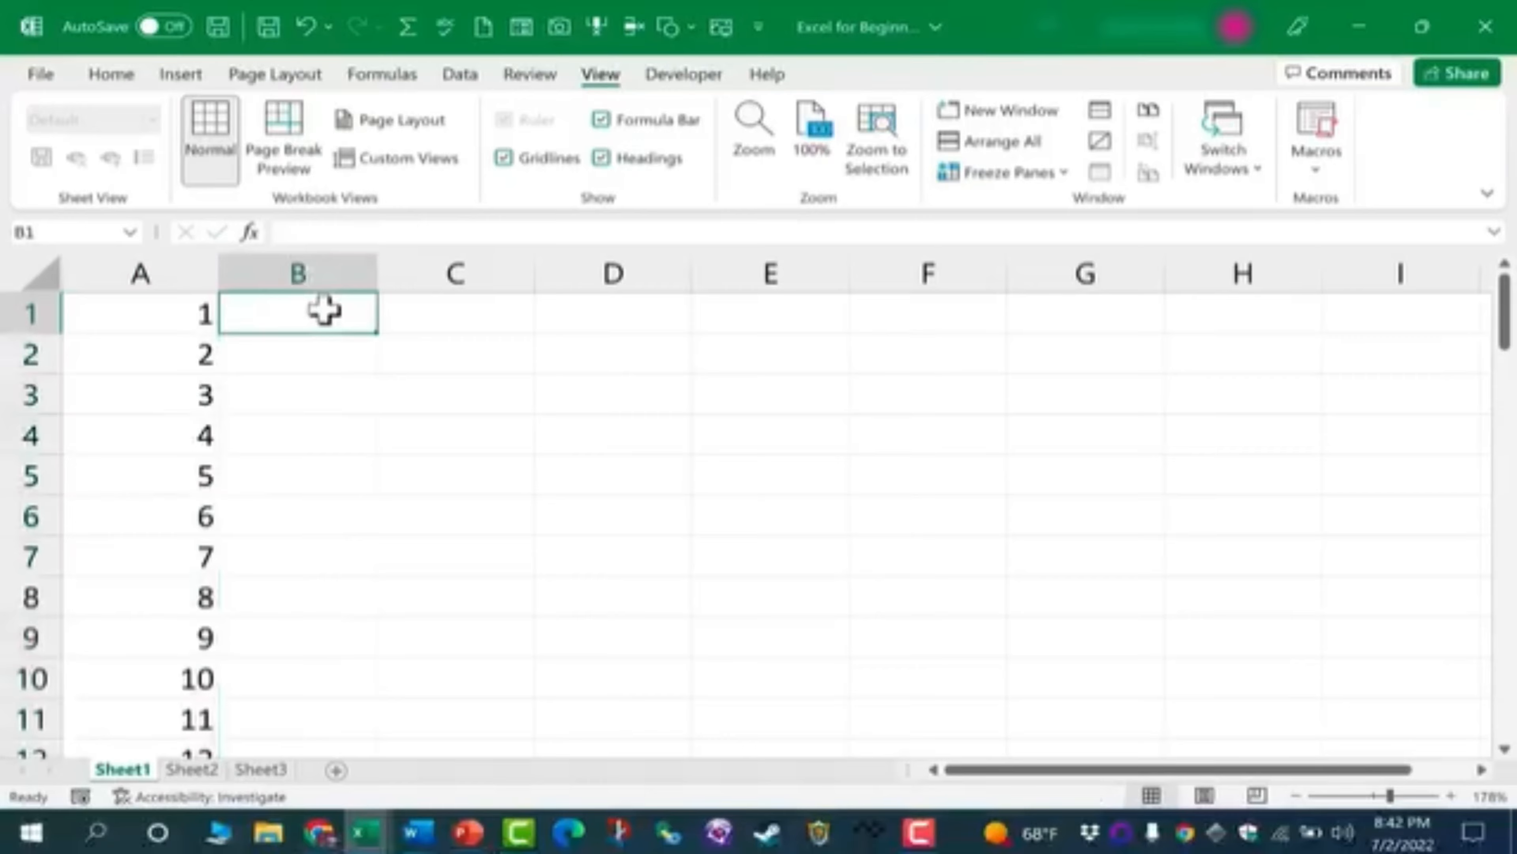
text(Julia)
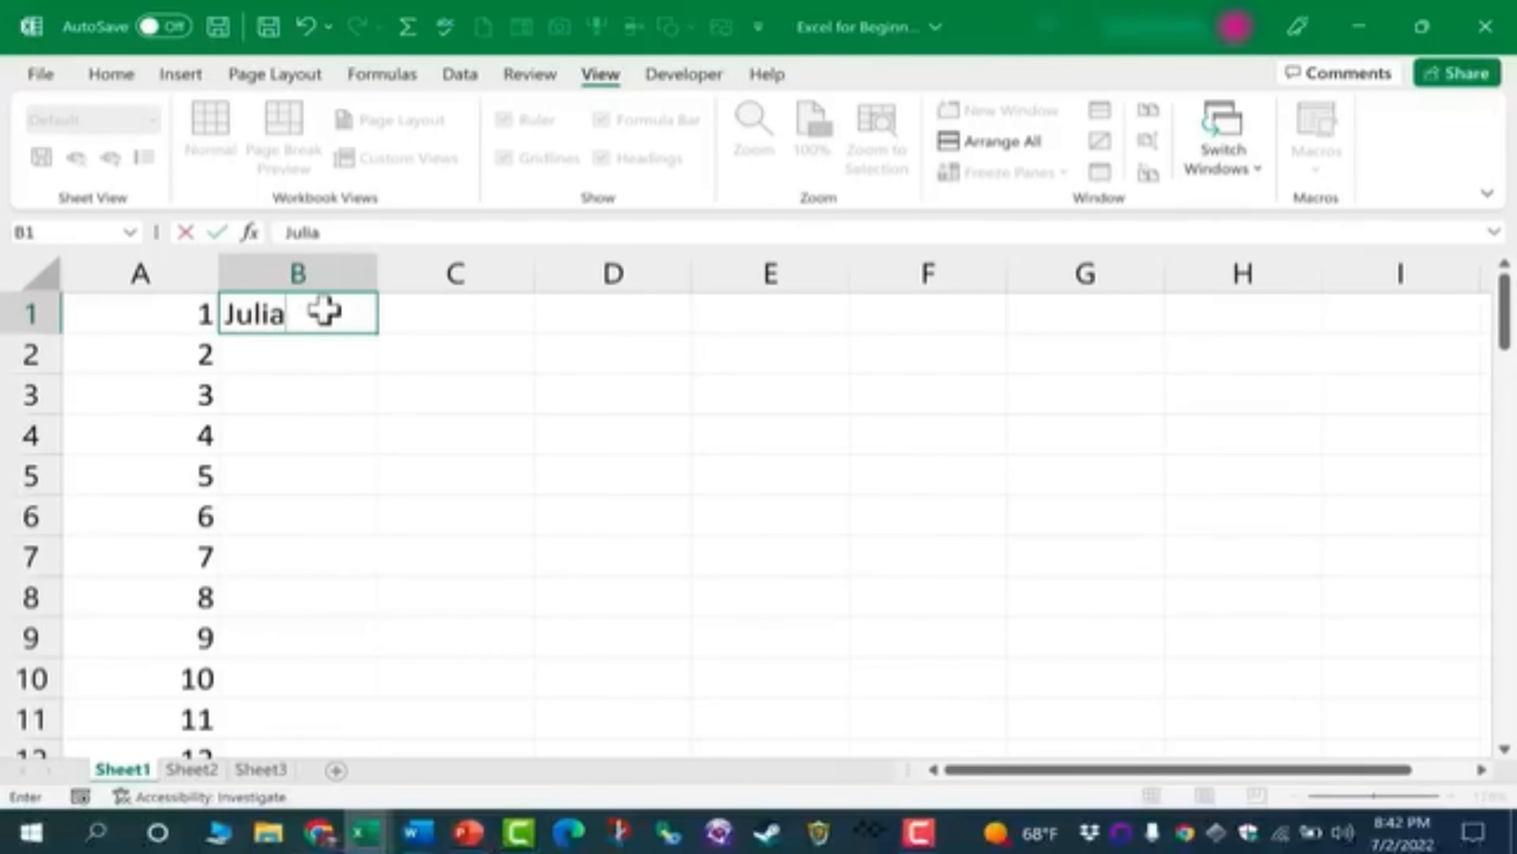
key(Return)
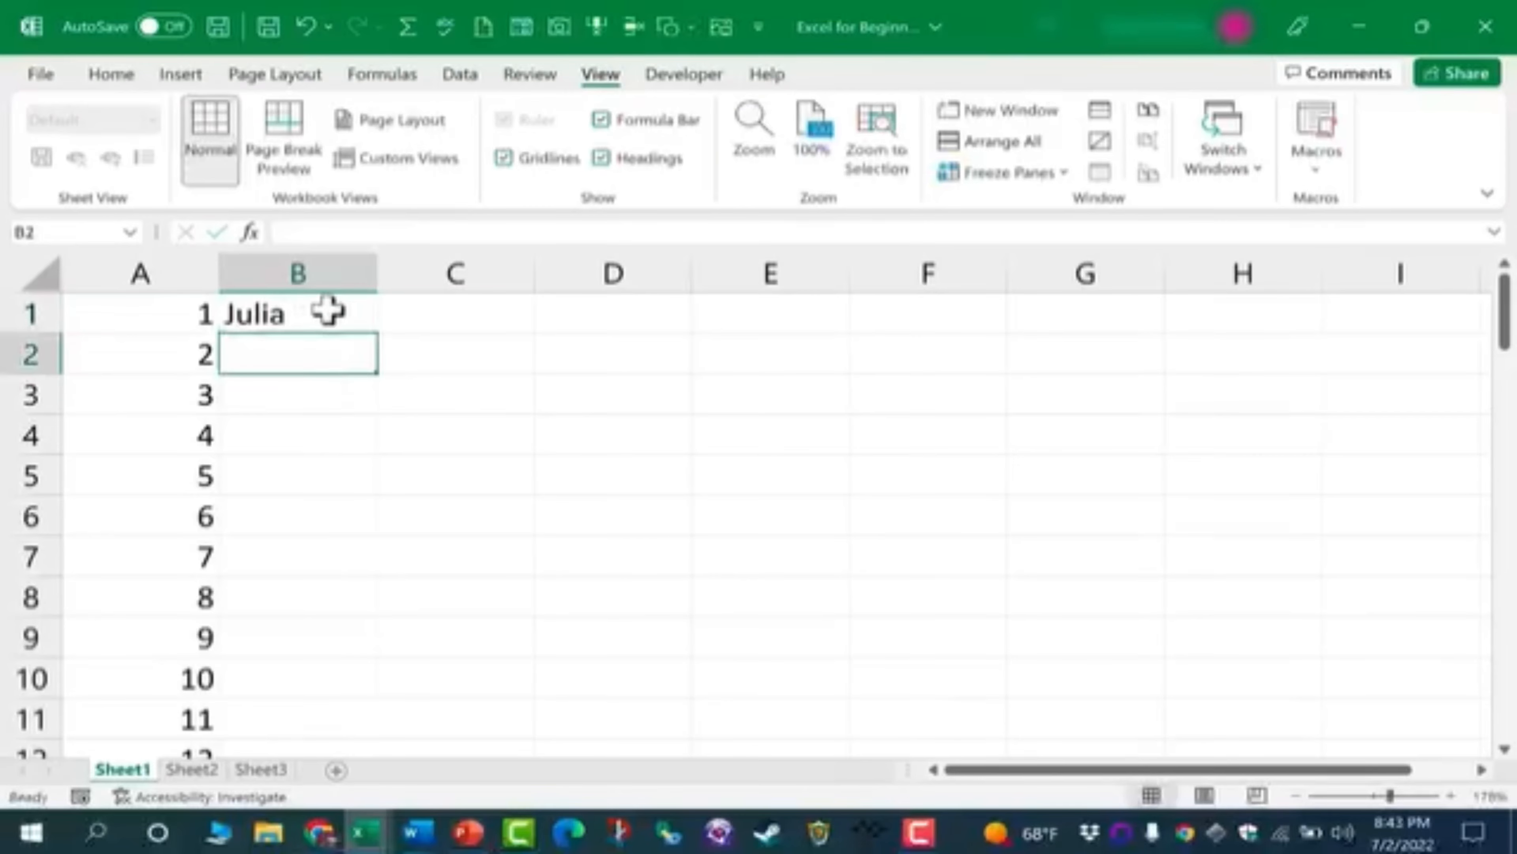
text(Ja)
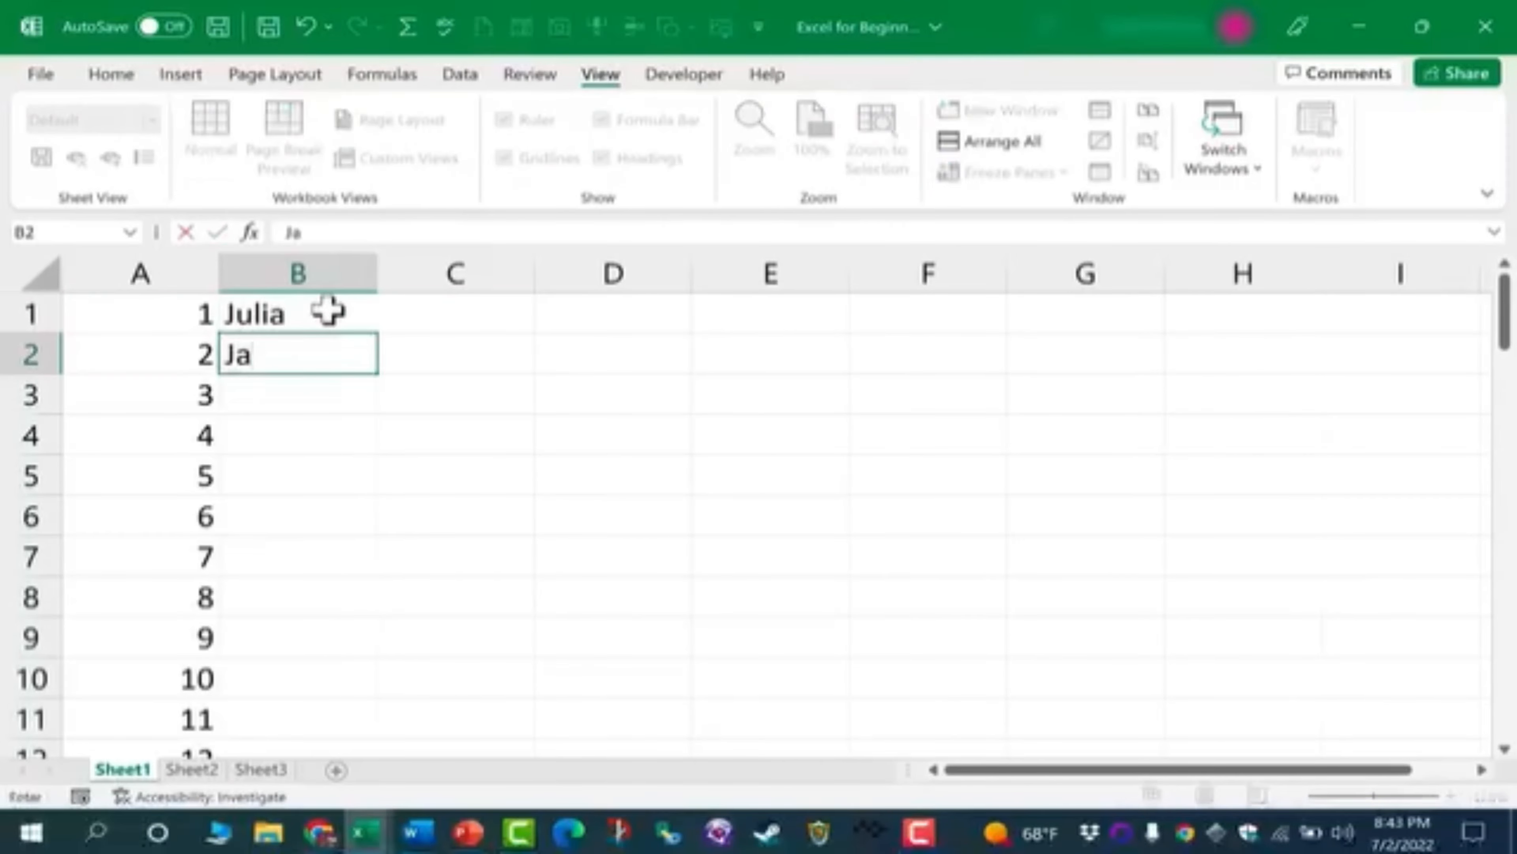
text(ms)
key(Return)
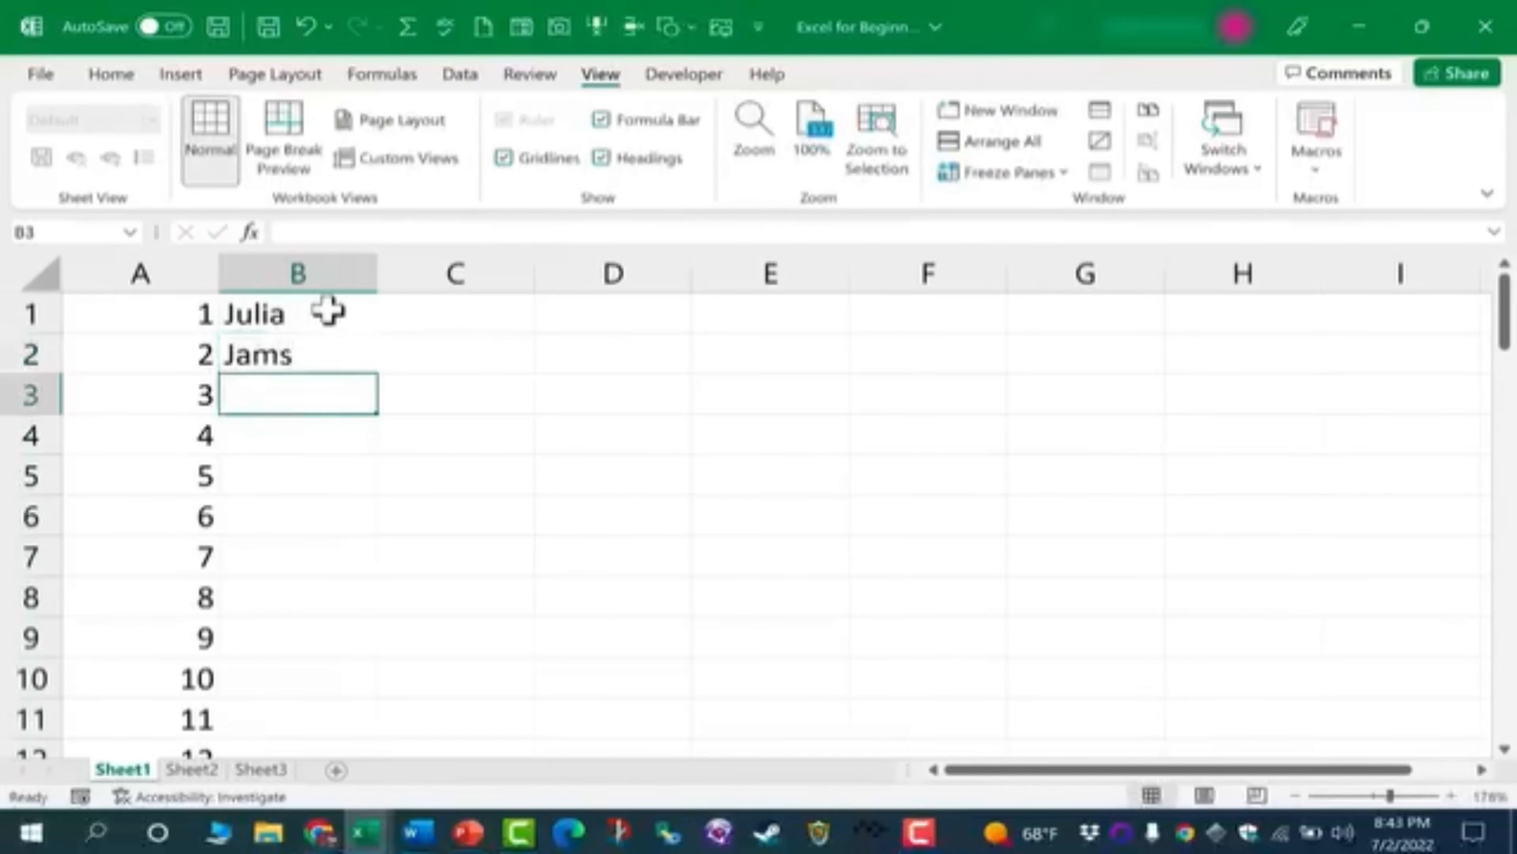
text(Amelia)
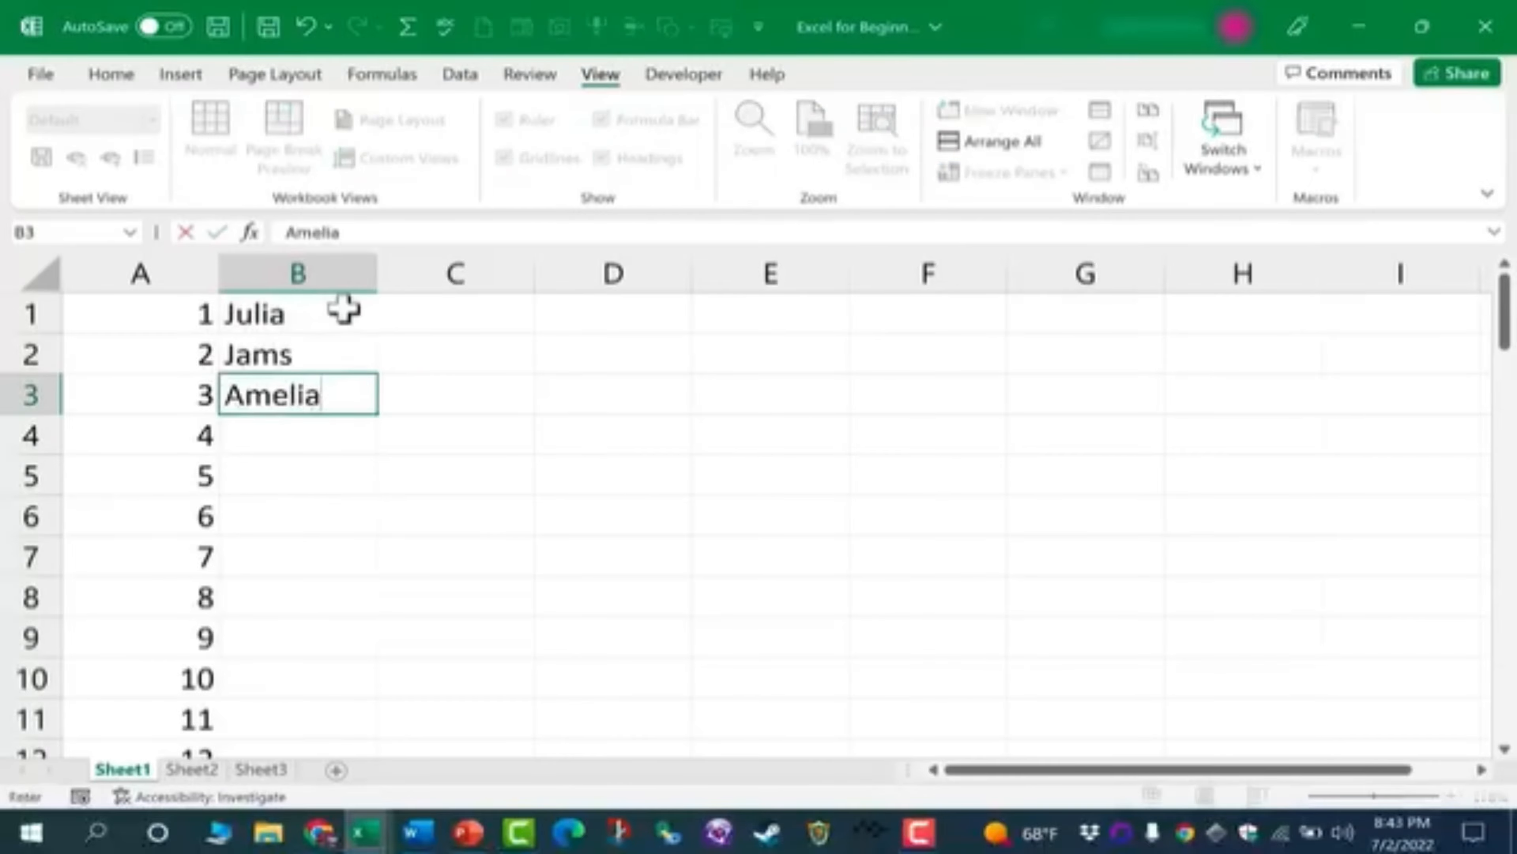
key(Return)
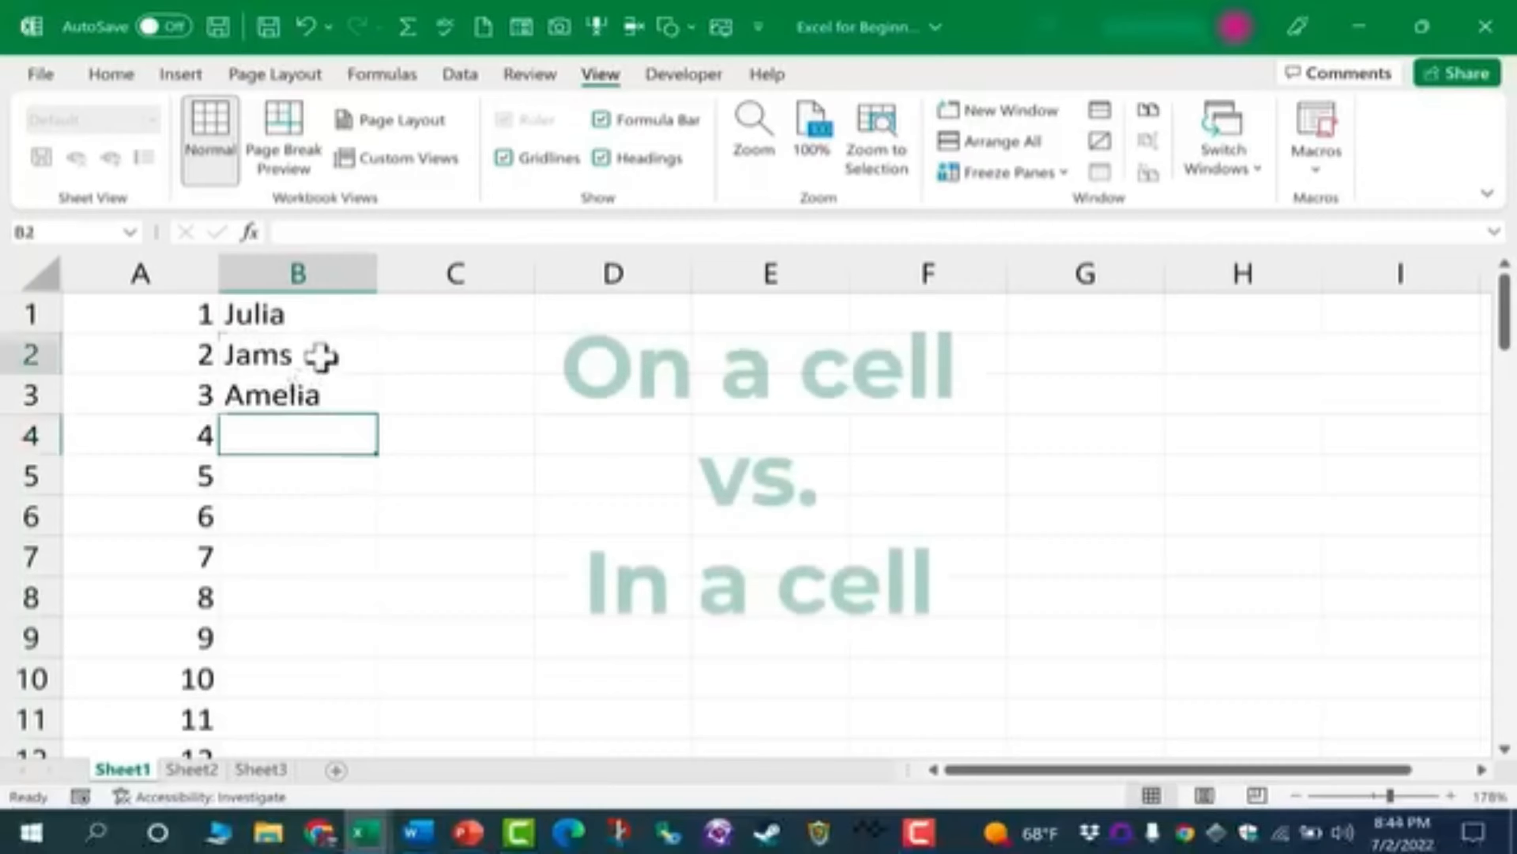
click(322, 357)
double_click(322, 356)
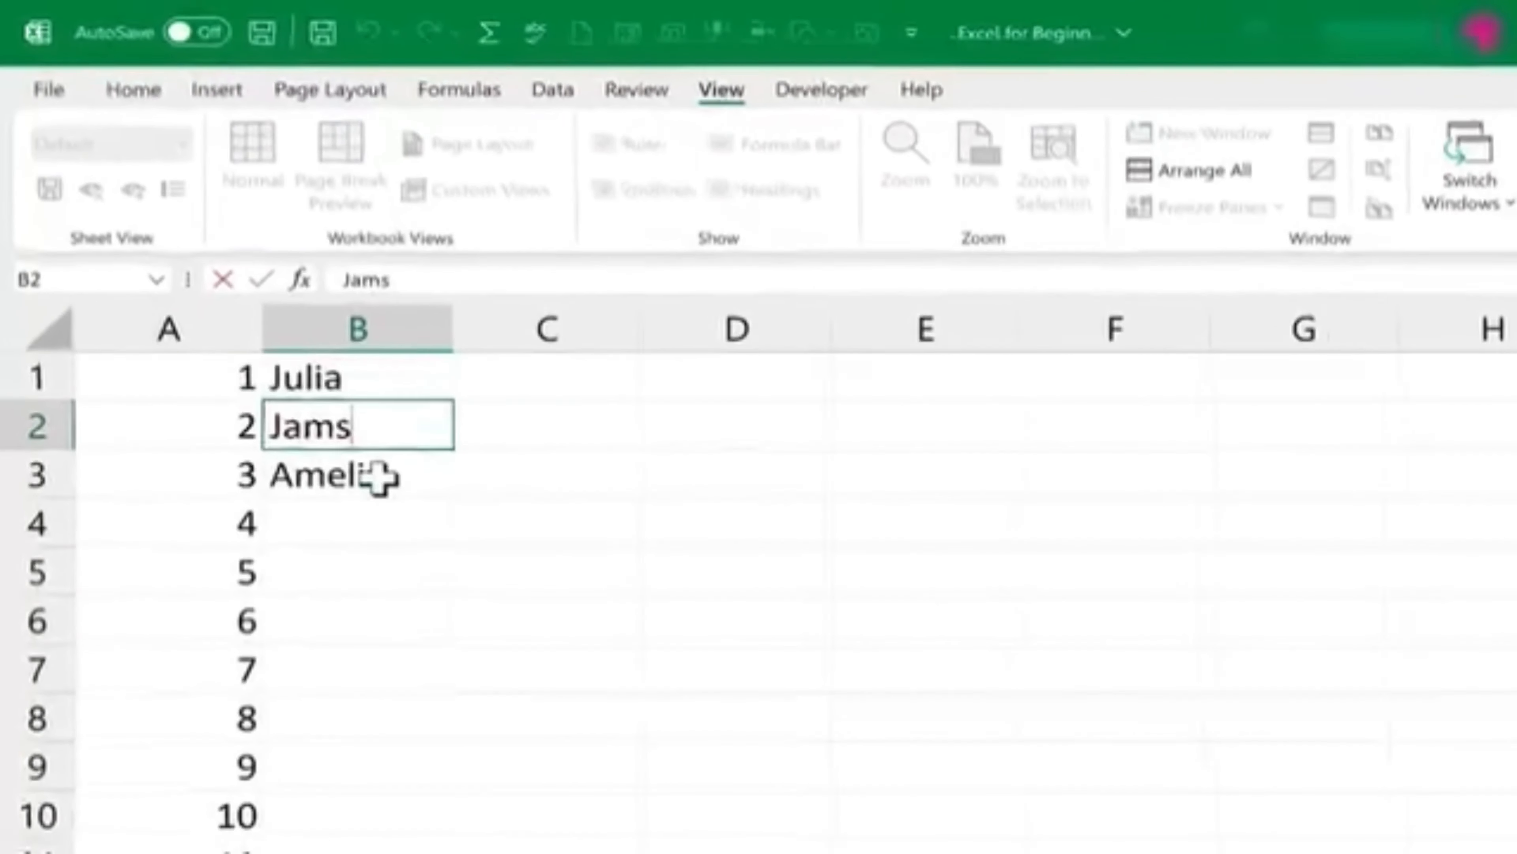
click(378, 476)
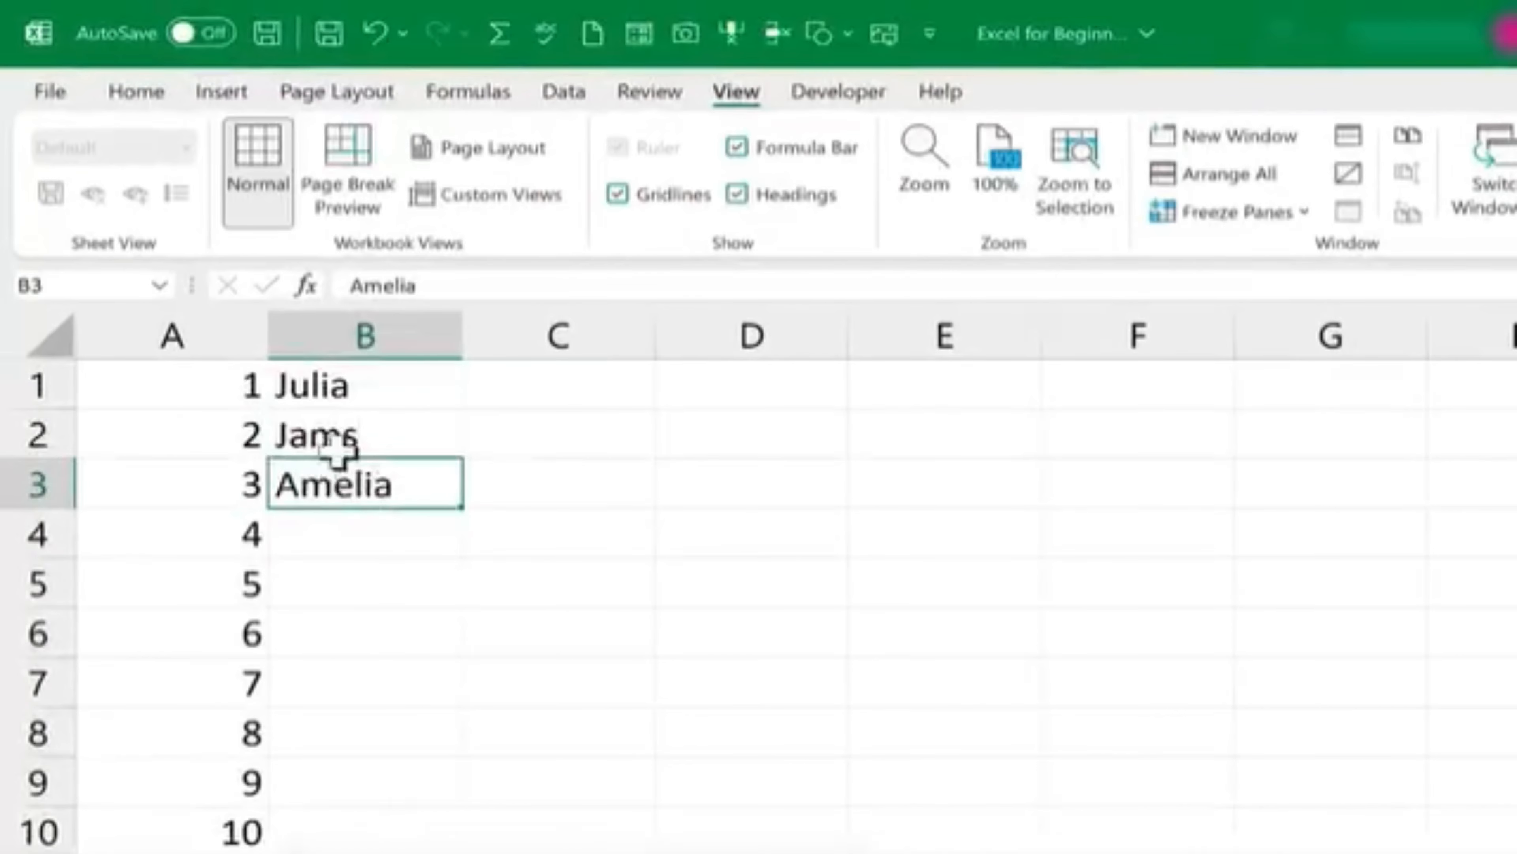
click(373, 432)
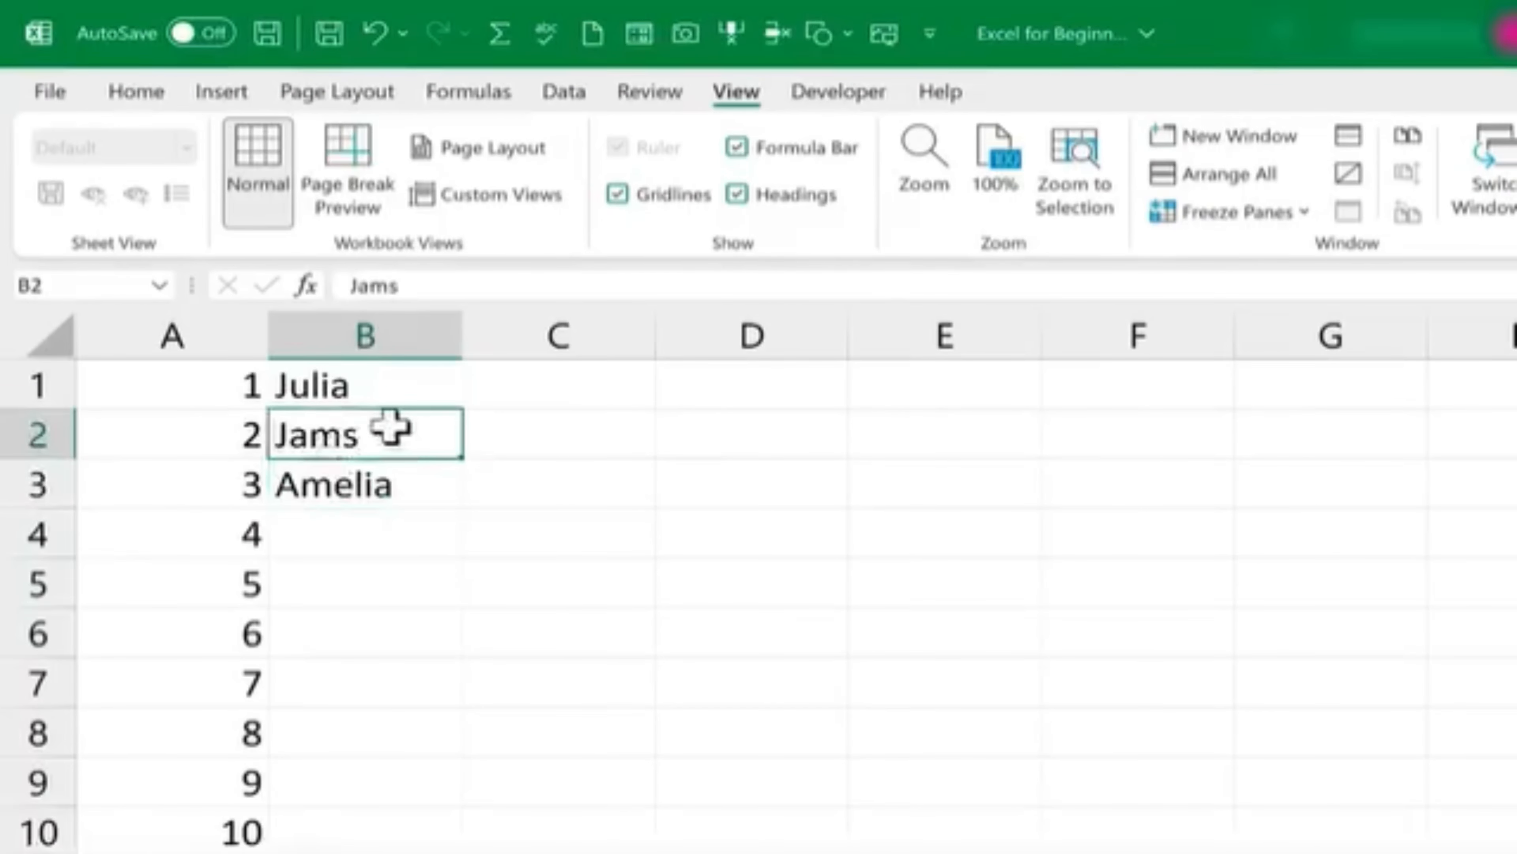
key(ctrl+z)
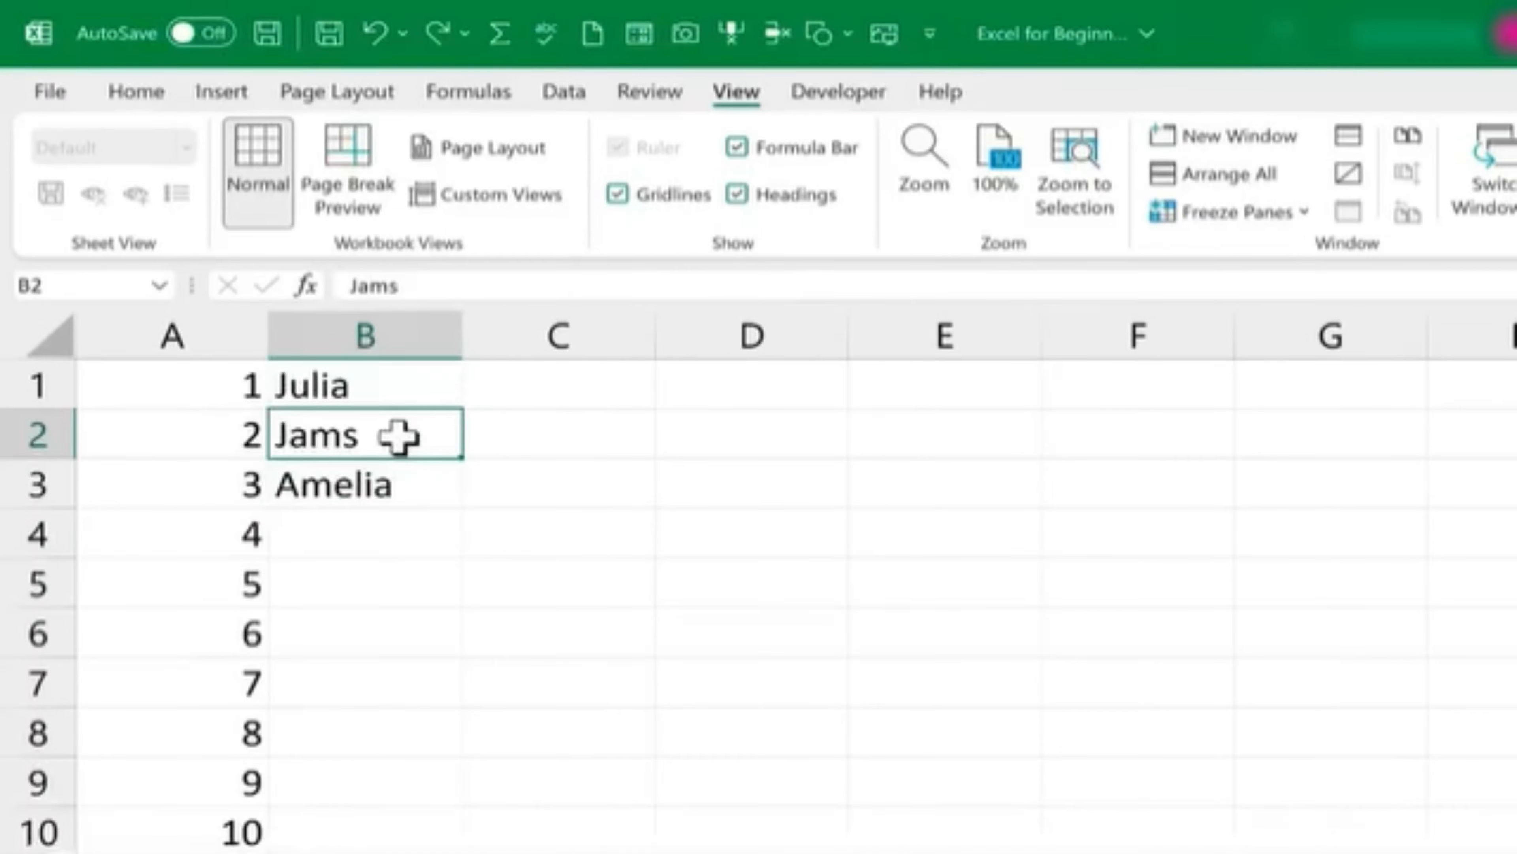
text(j)
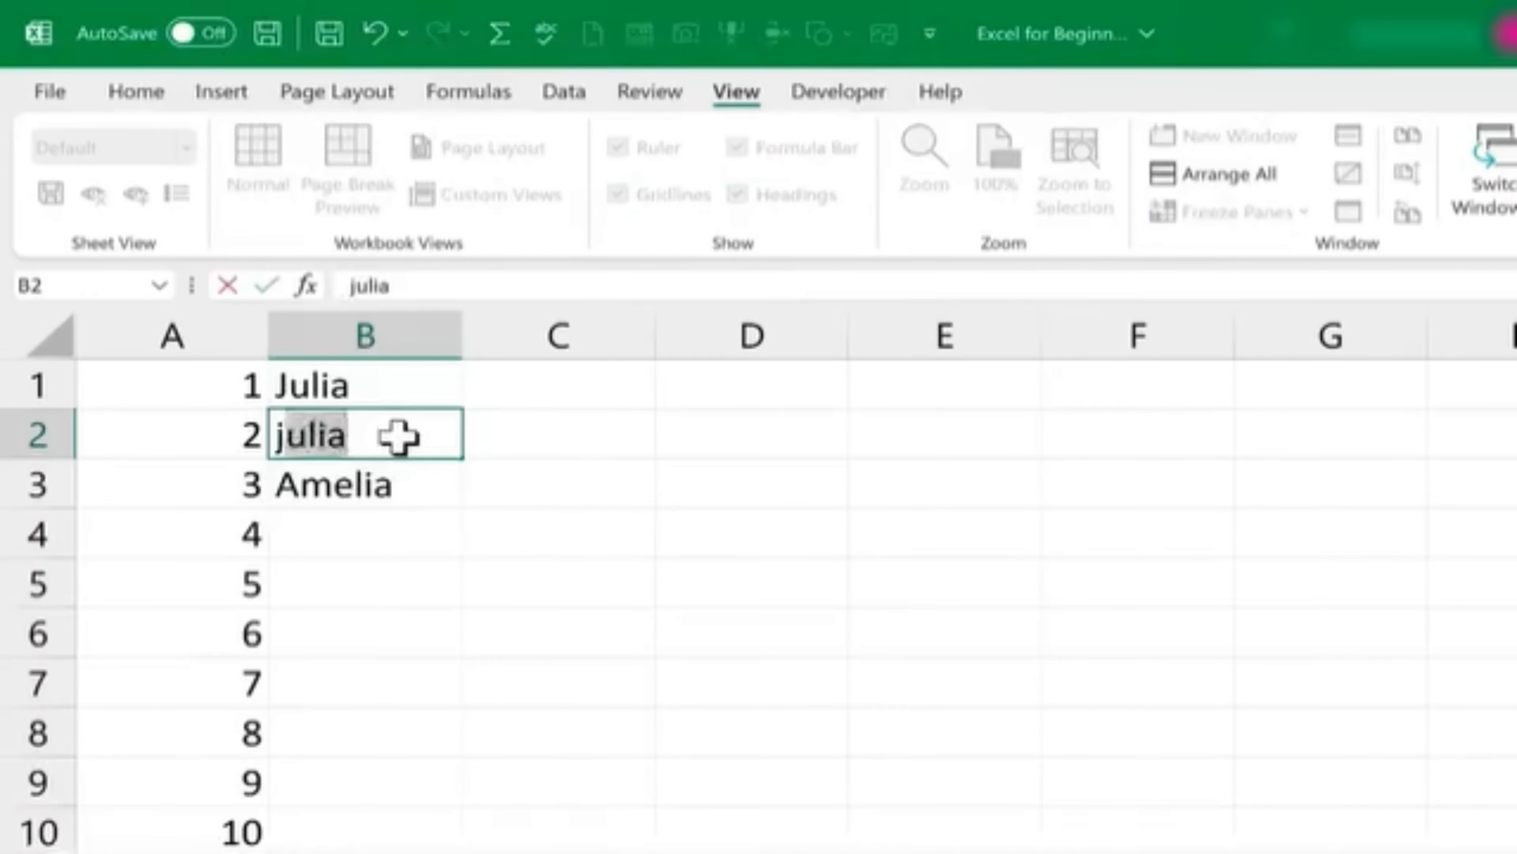
key(Escape)
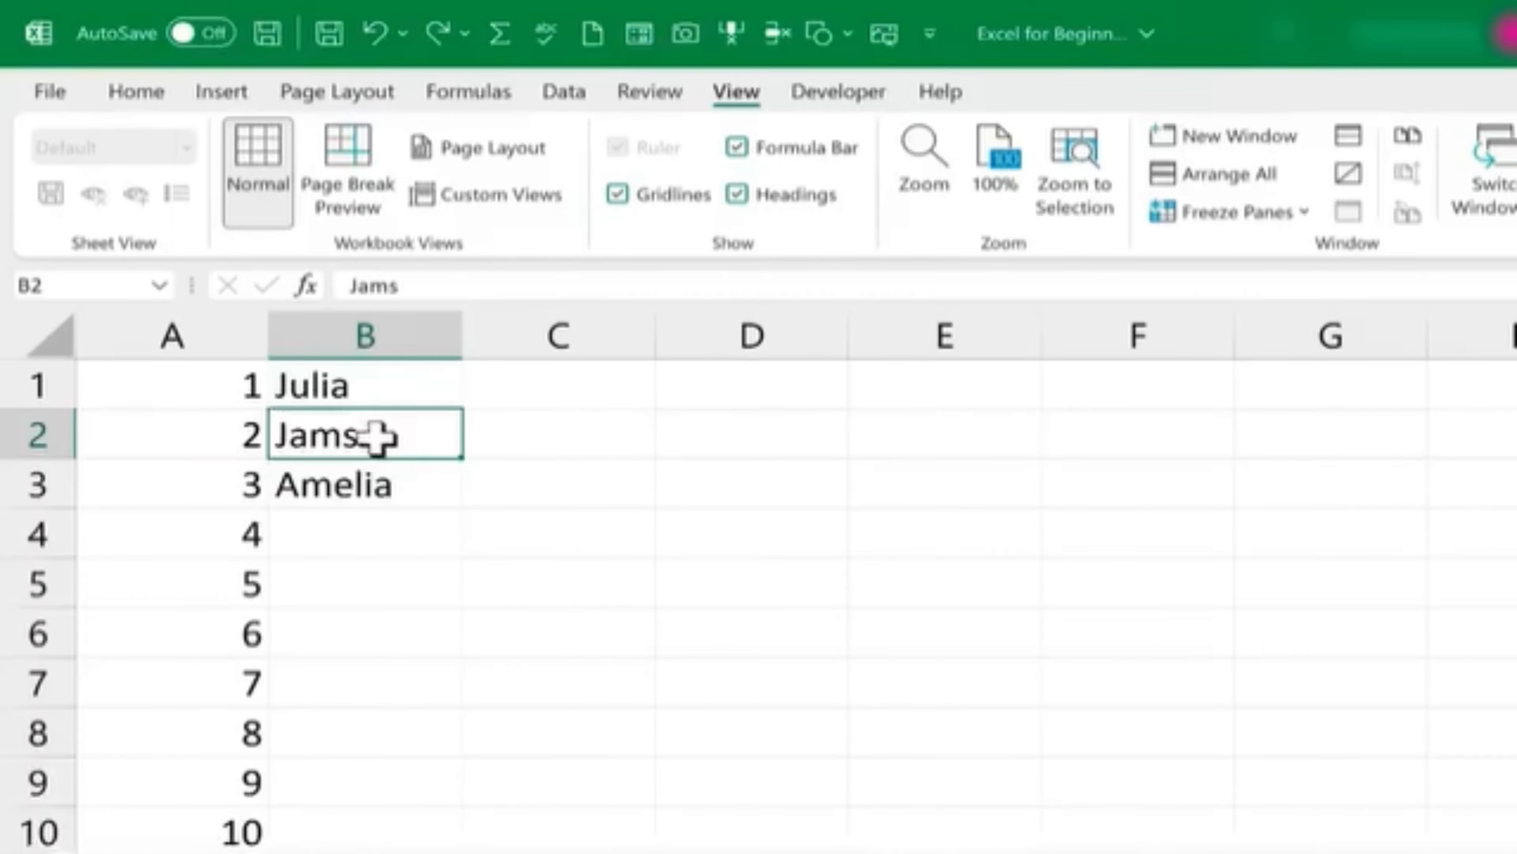
click(396, 488)
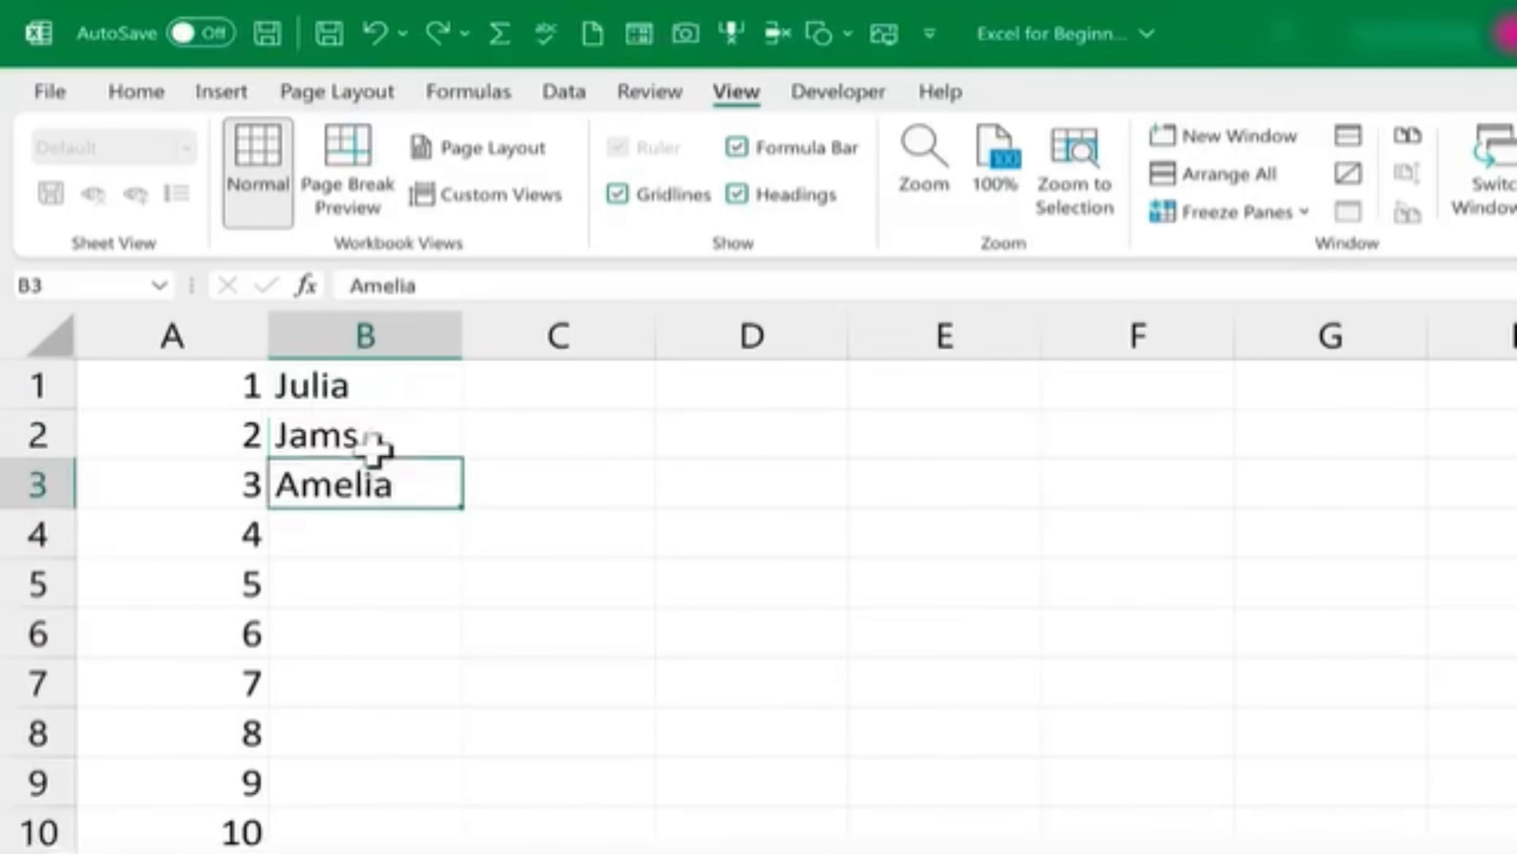
click(362, 434)
click(360, 485)
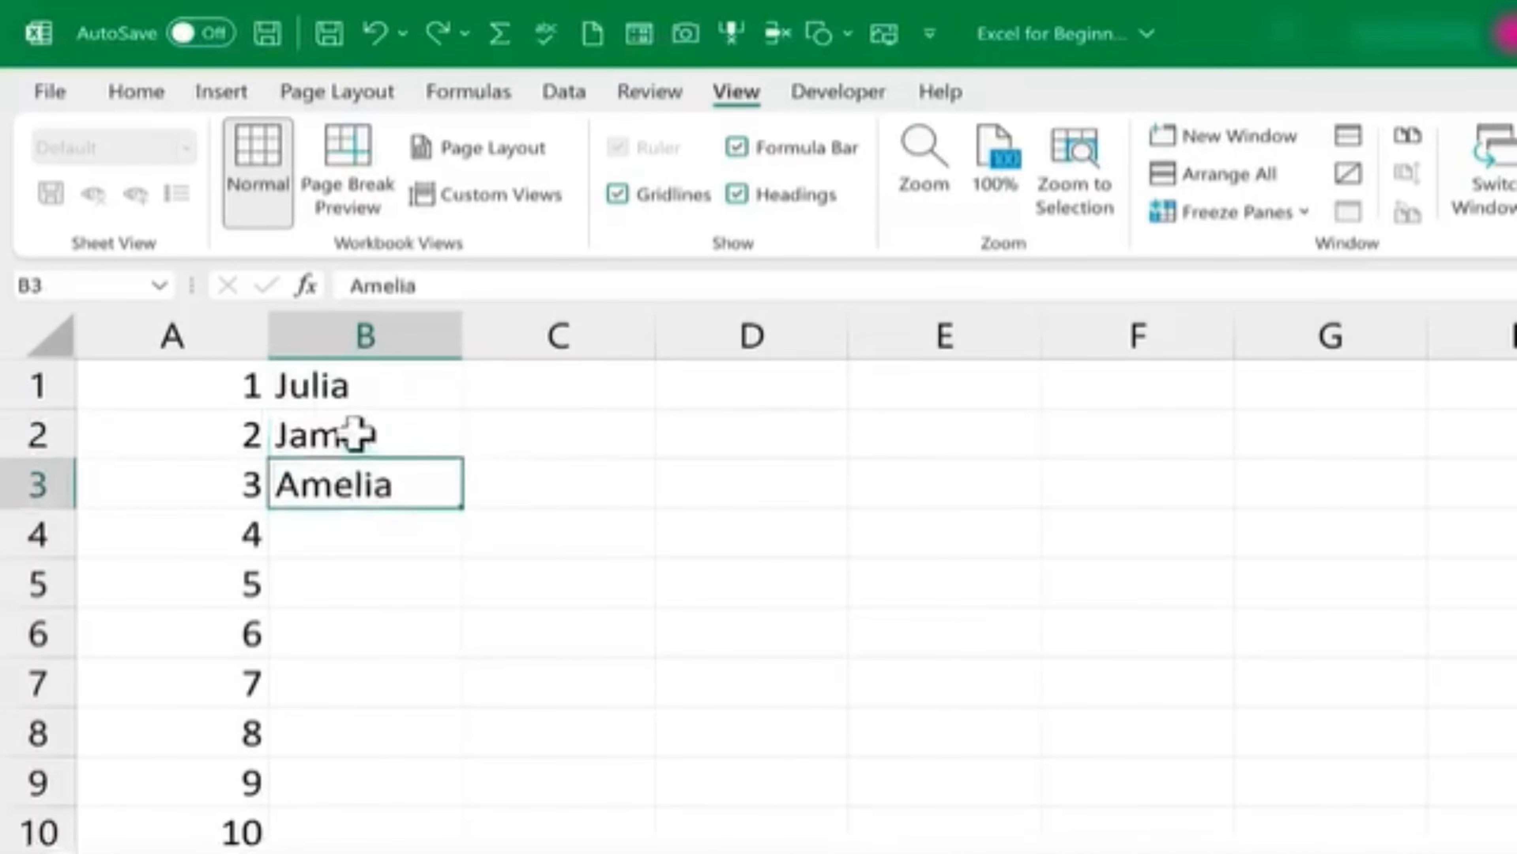
Step: Correct the misspelled first name in cell B2 by inserting the missing letter "e" before the final "s"
click(349, 433)
double_click(349, 433)
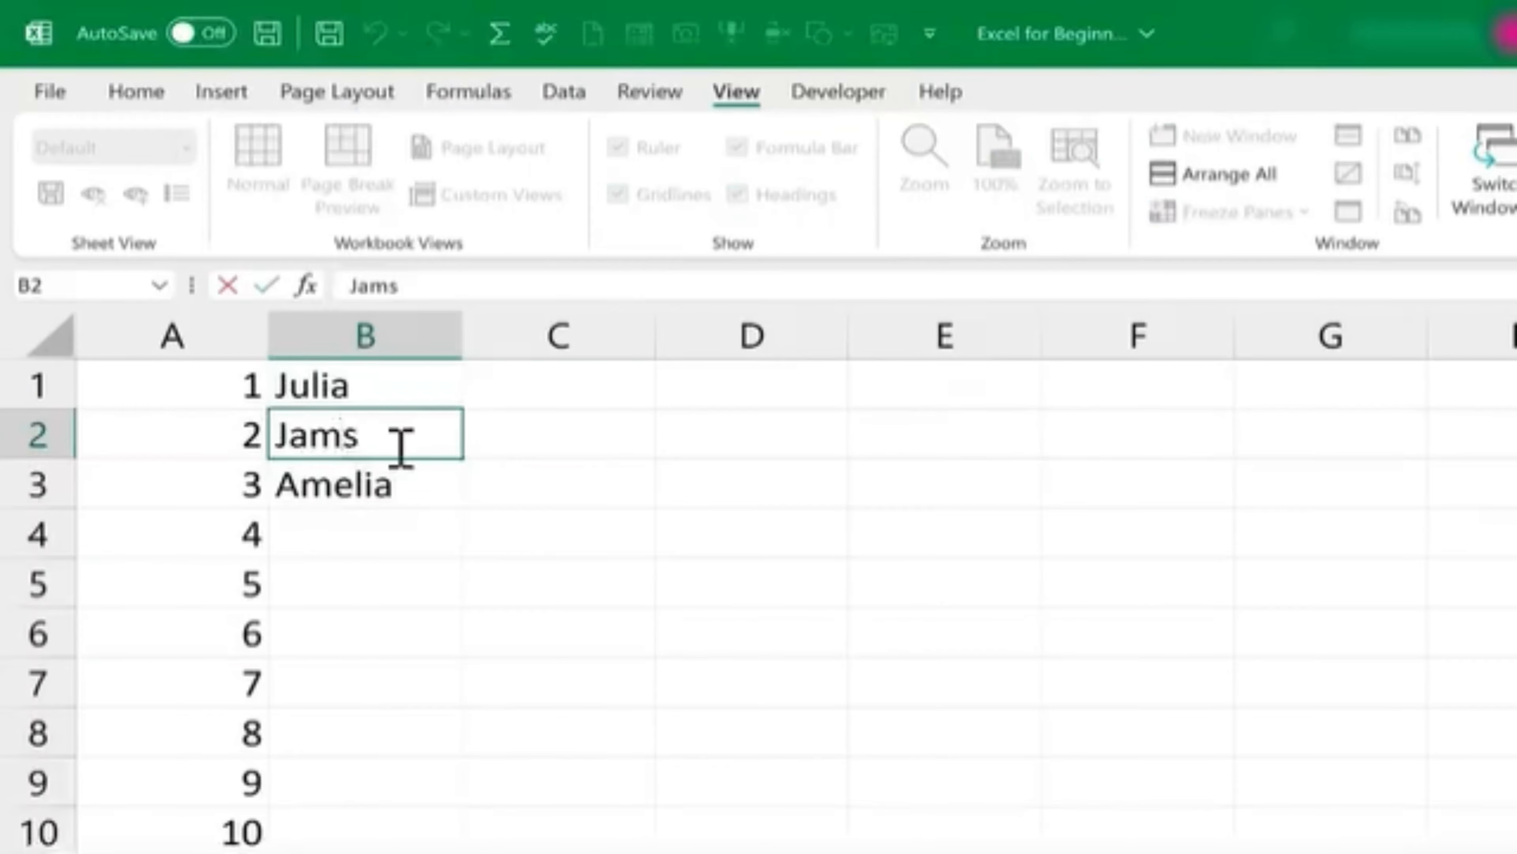
click(400, 447)
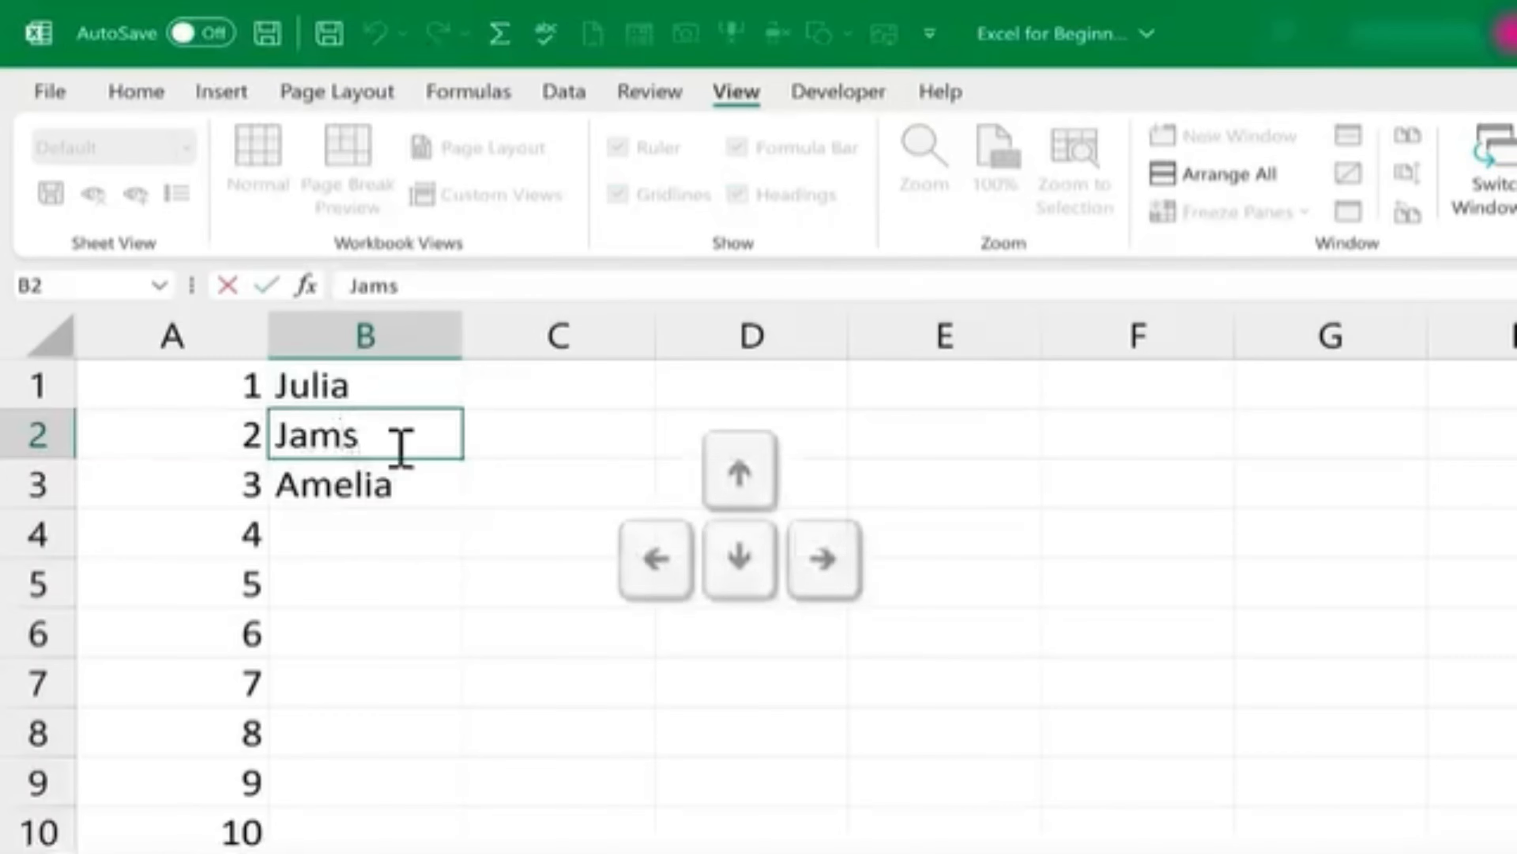
key(Right)
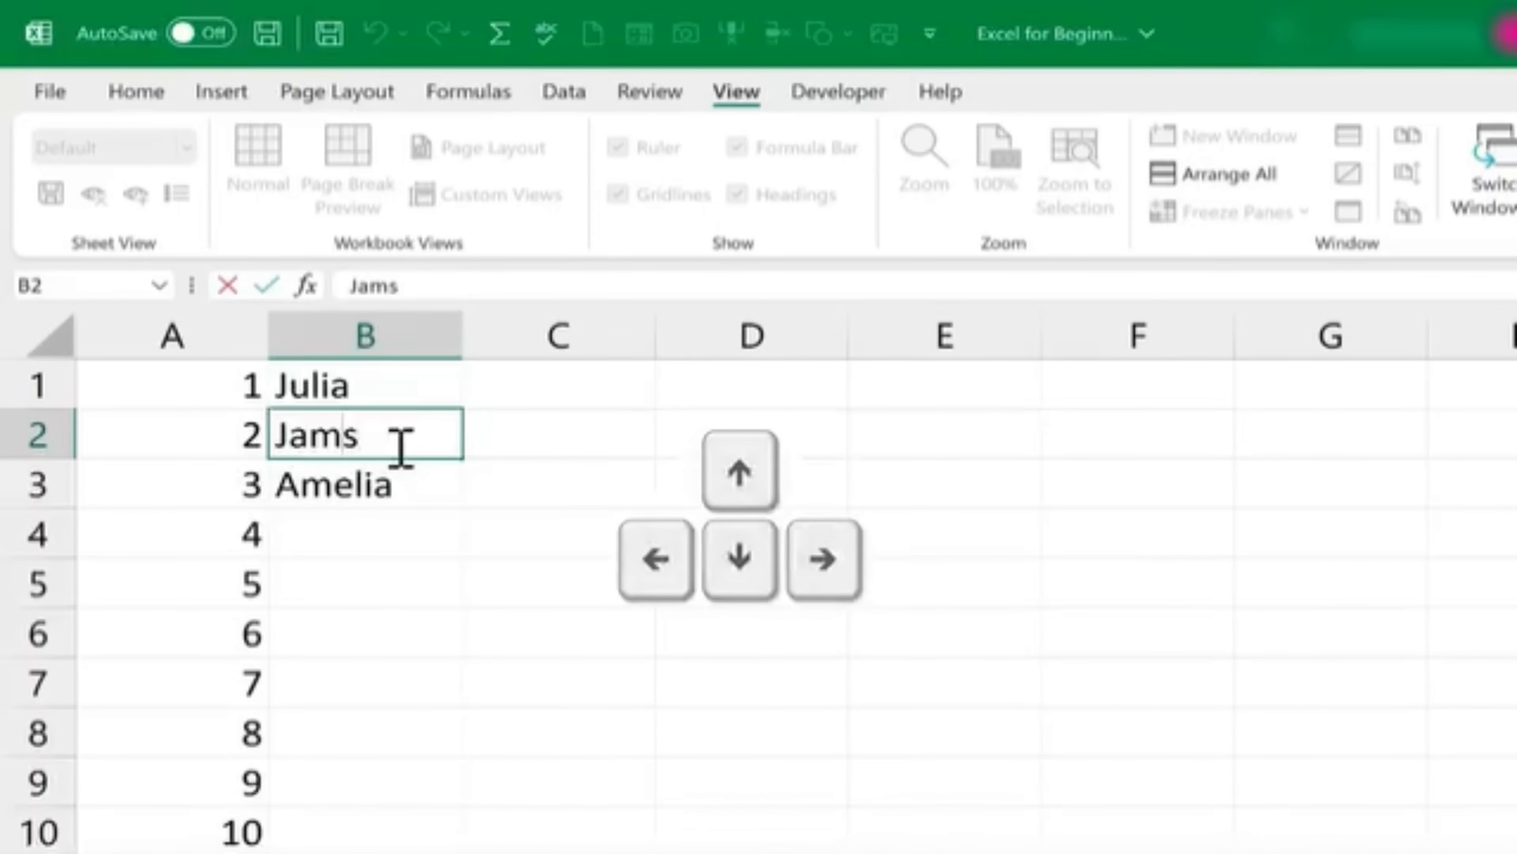
text(e)
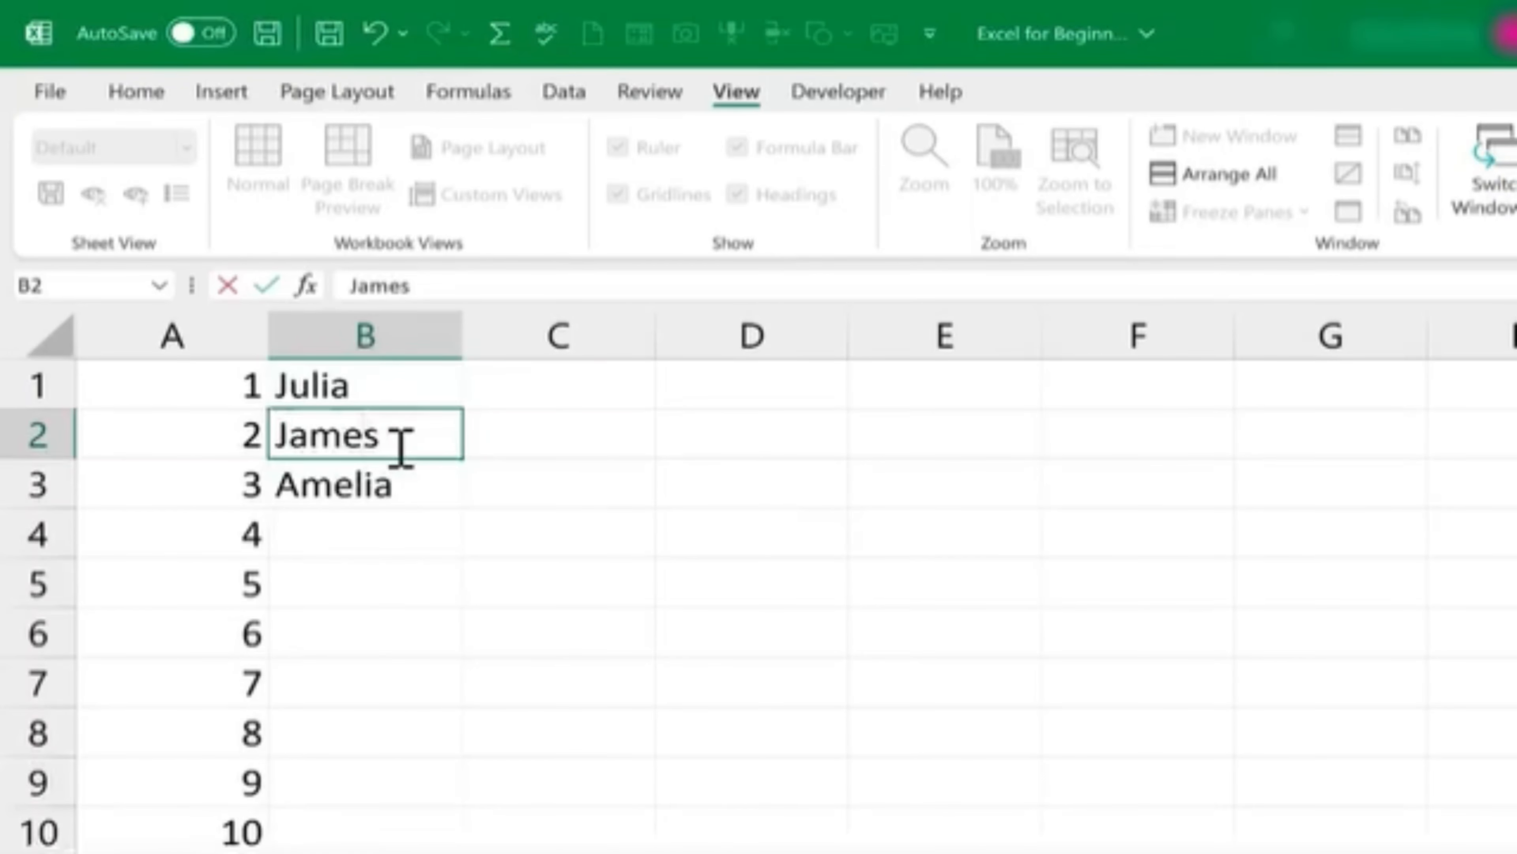
key(Return)
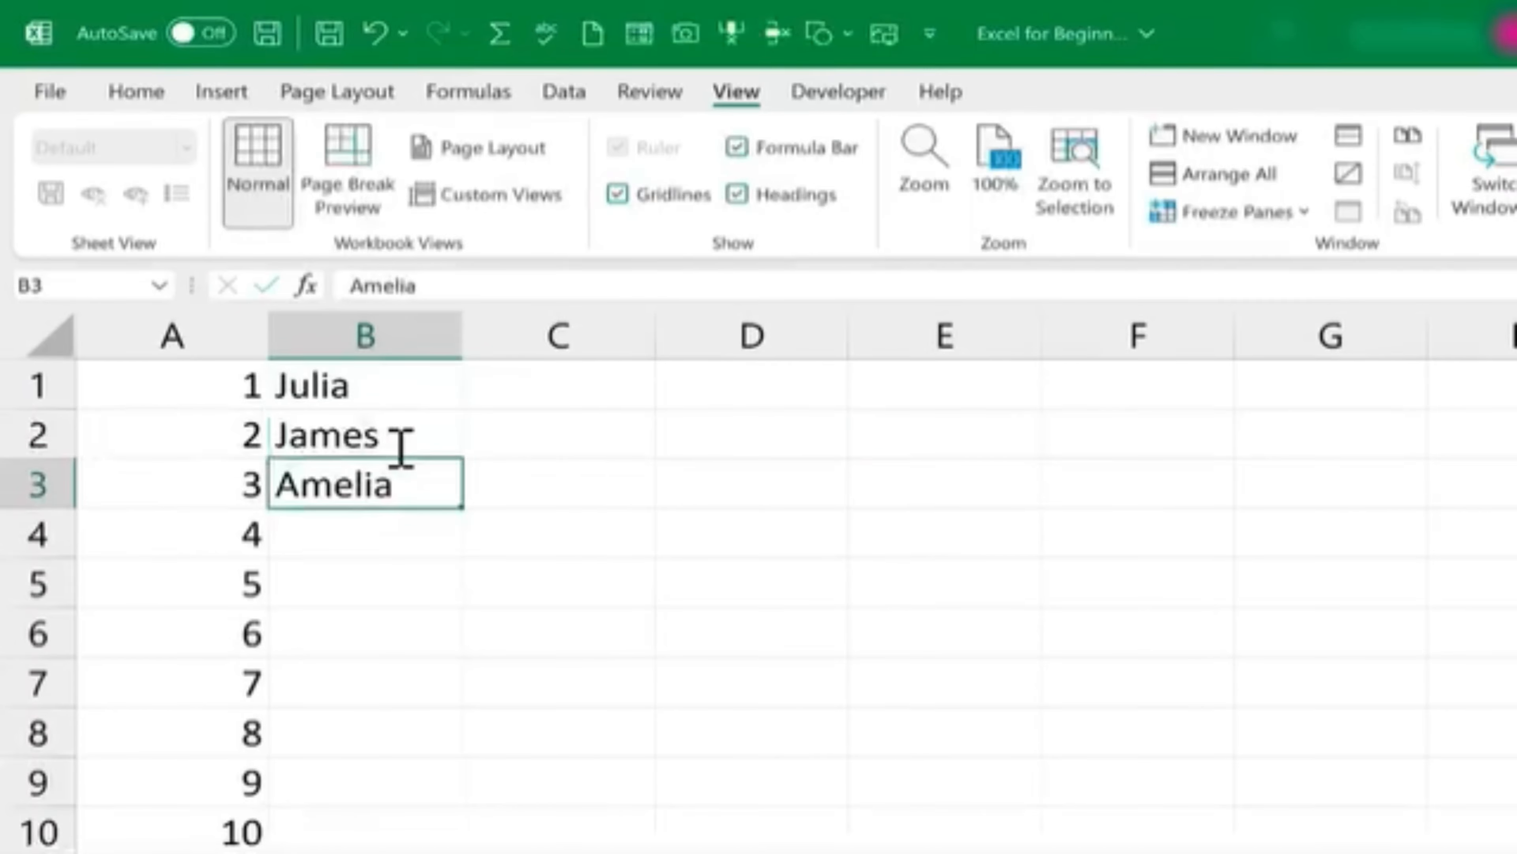
Step: Enter a fourth first name in cell B4 and leave the empty cell B5 selected
key(Return)
text(Freddy)
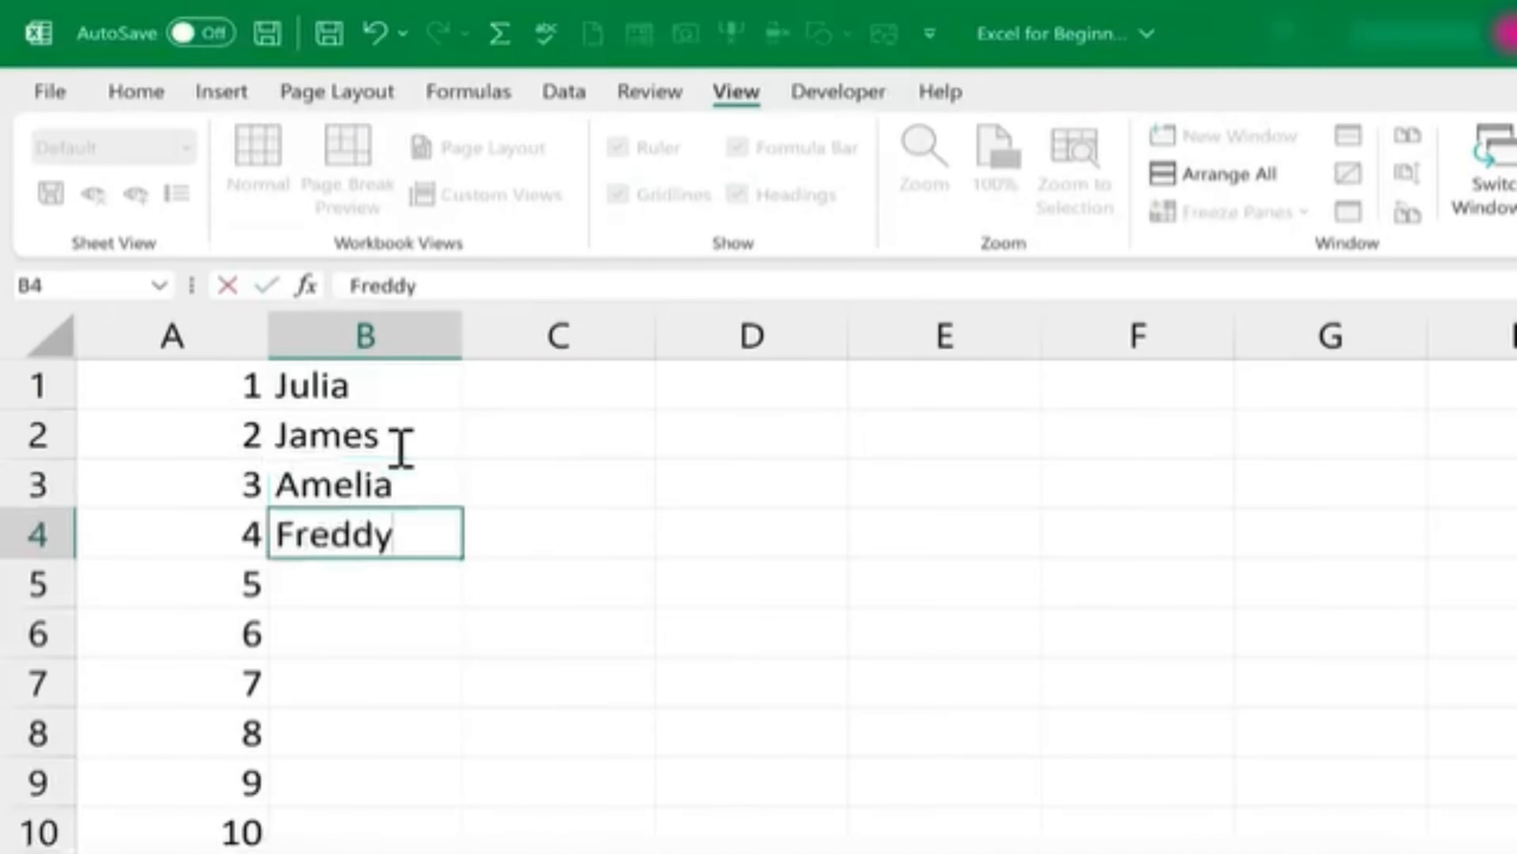
key(Return)
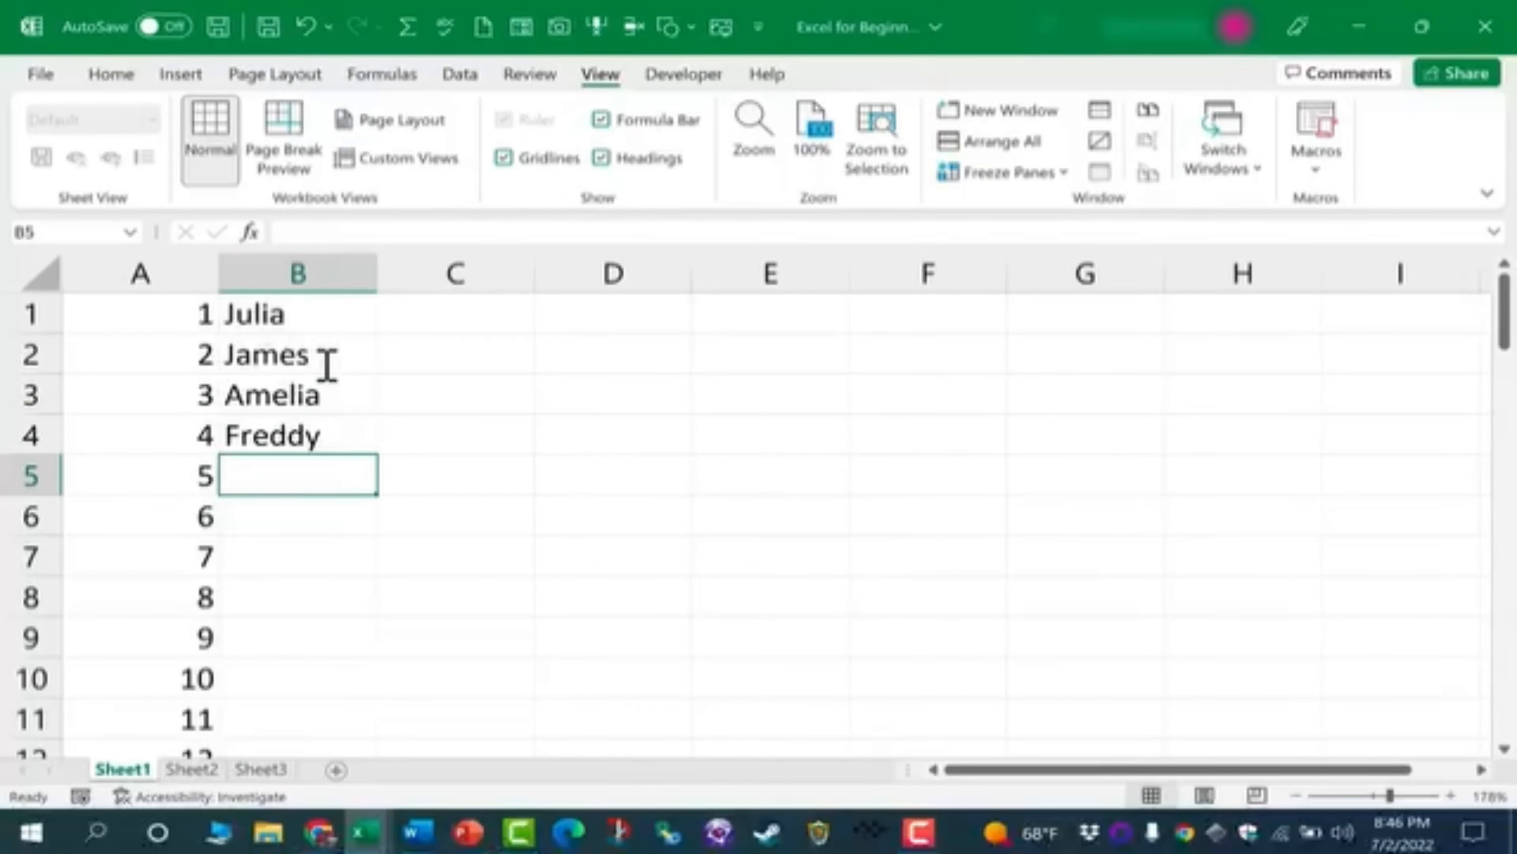
key(Return)
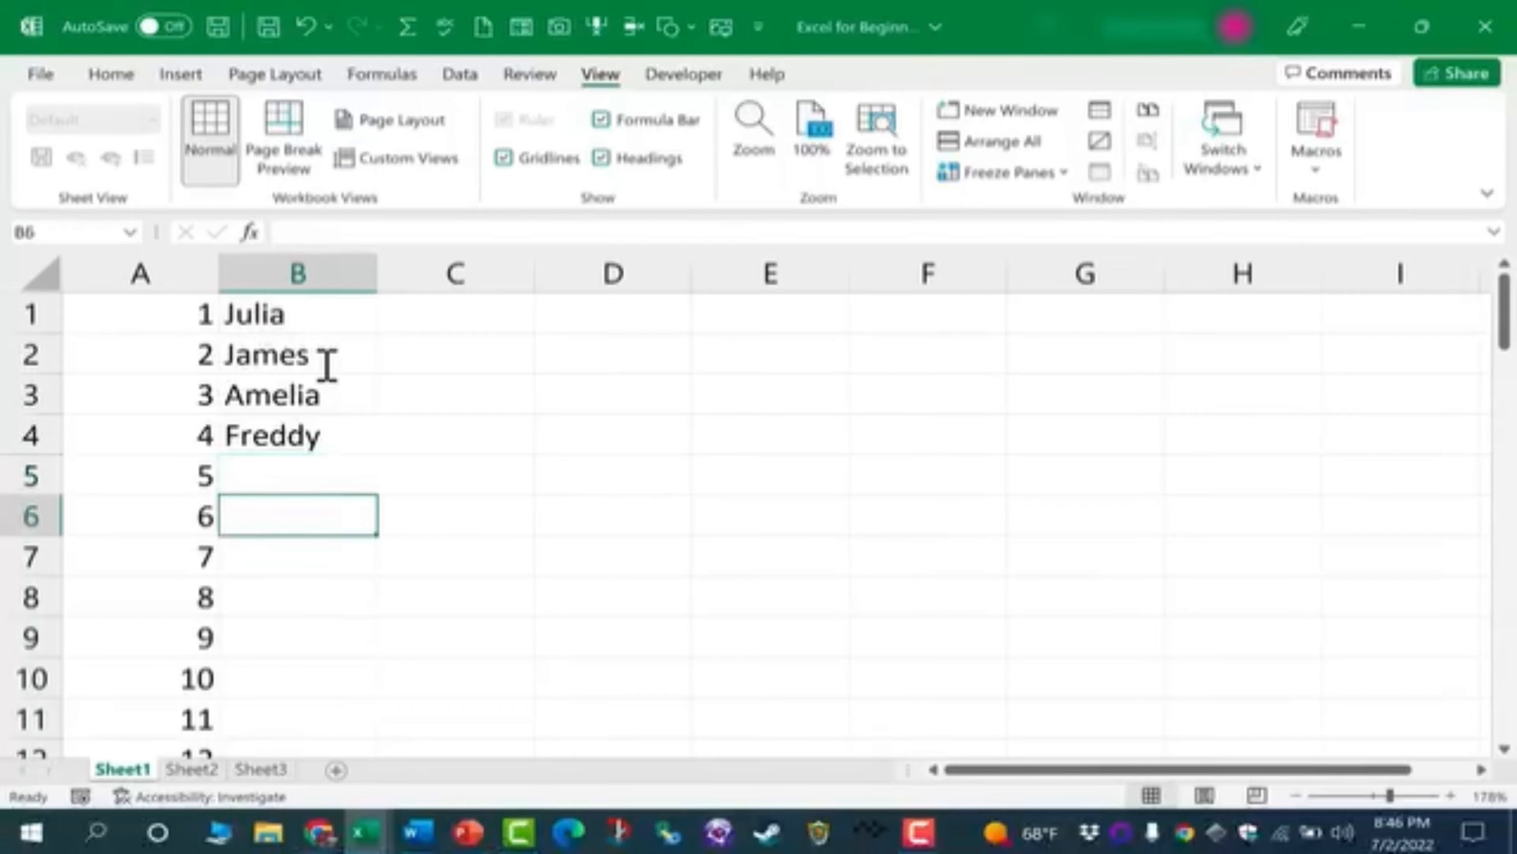
key(shift+Return)
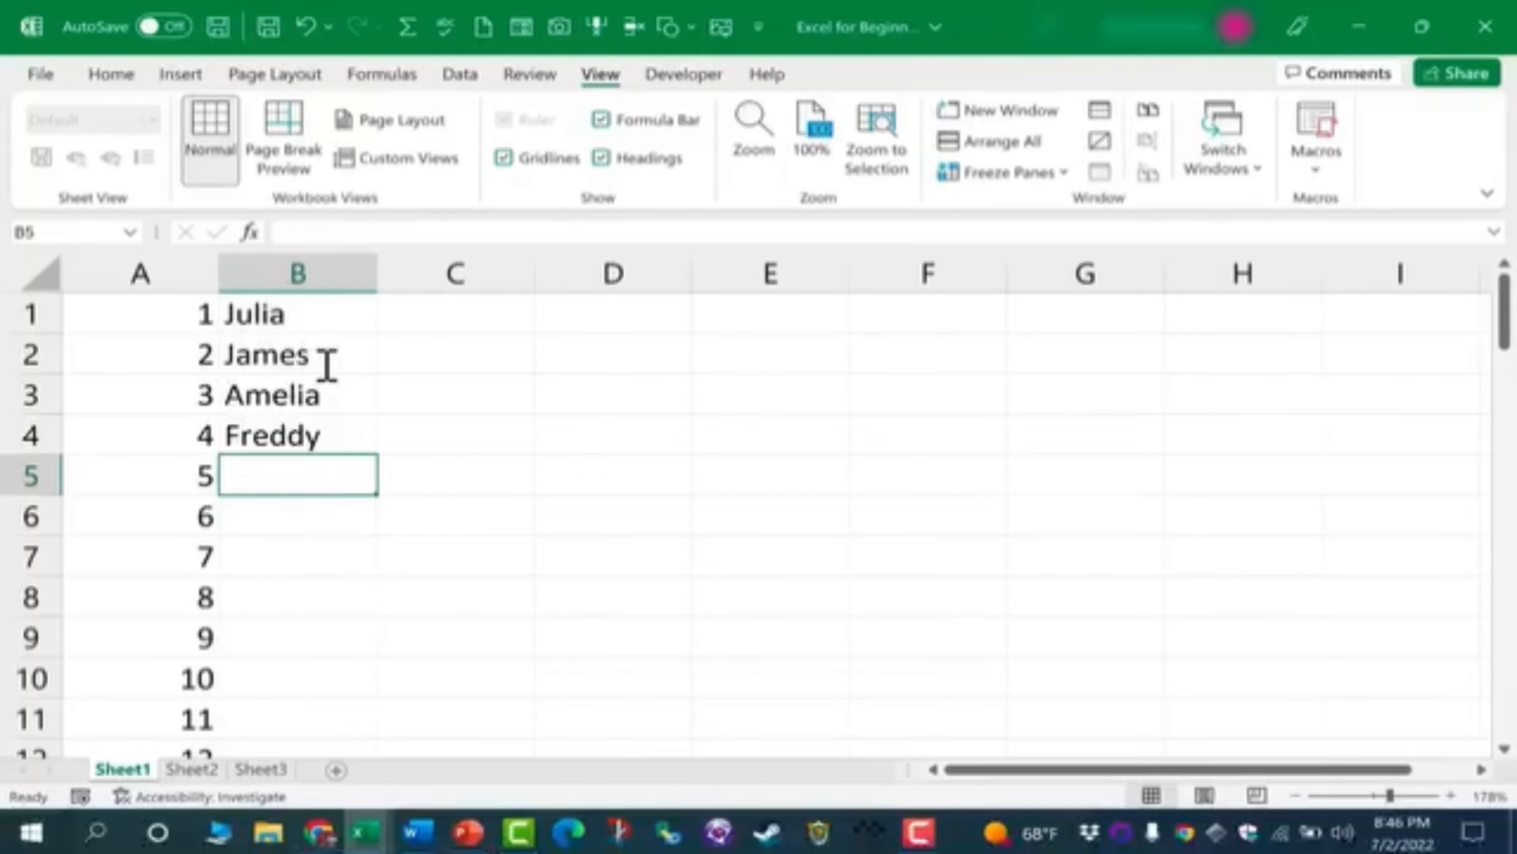
Step: Enter the number 15 in cell C1, beside the first name in the list
click(326, 358)
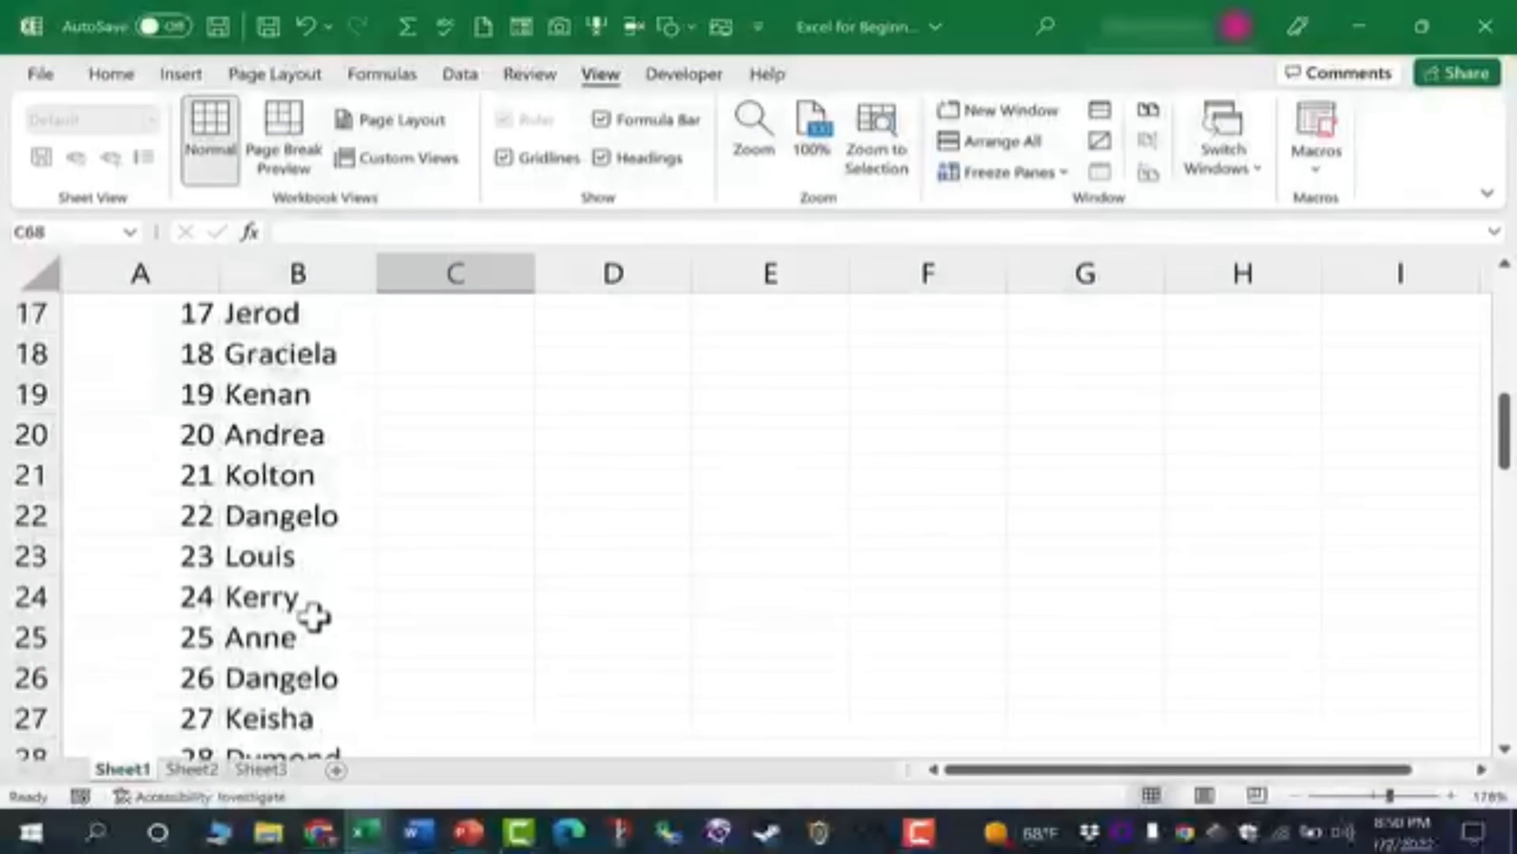
scroll(296, 612, up, 1)
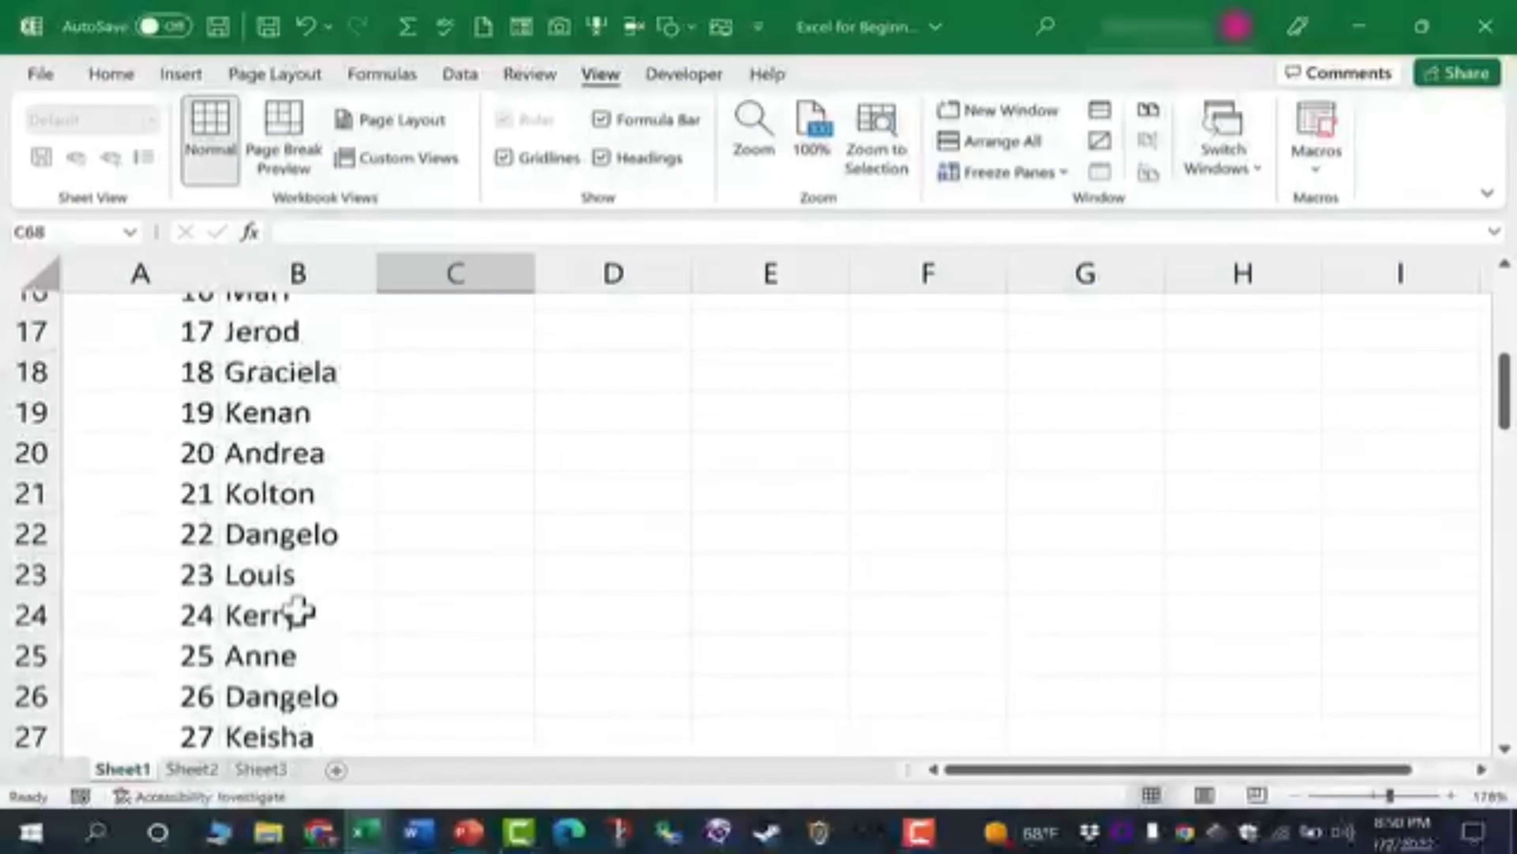
scroll(297, 612, up, 5)
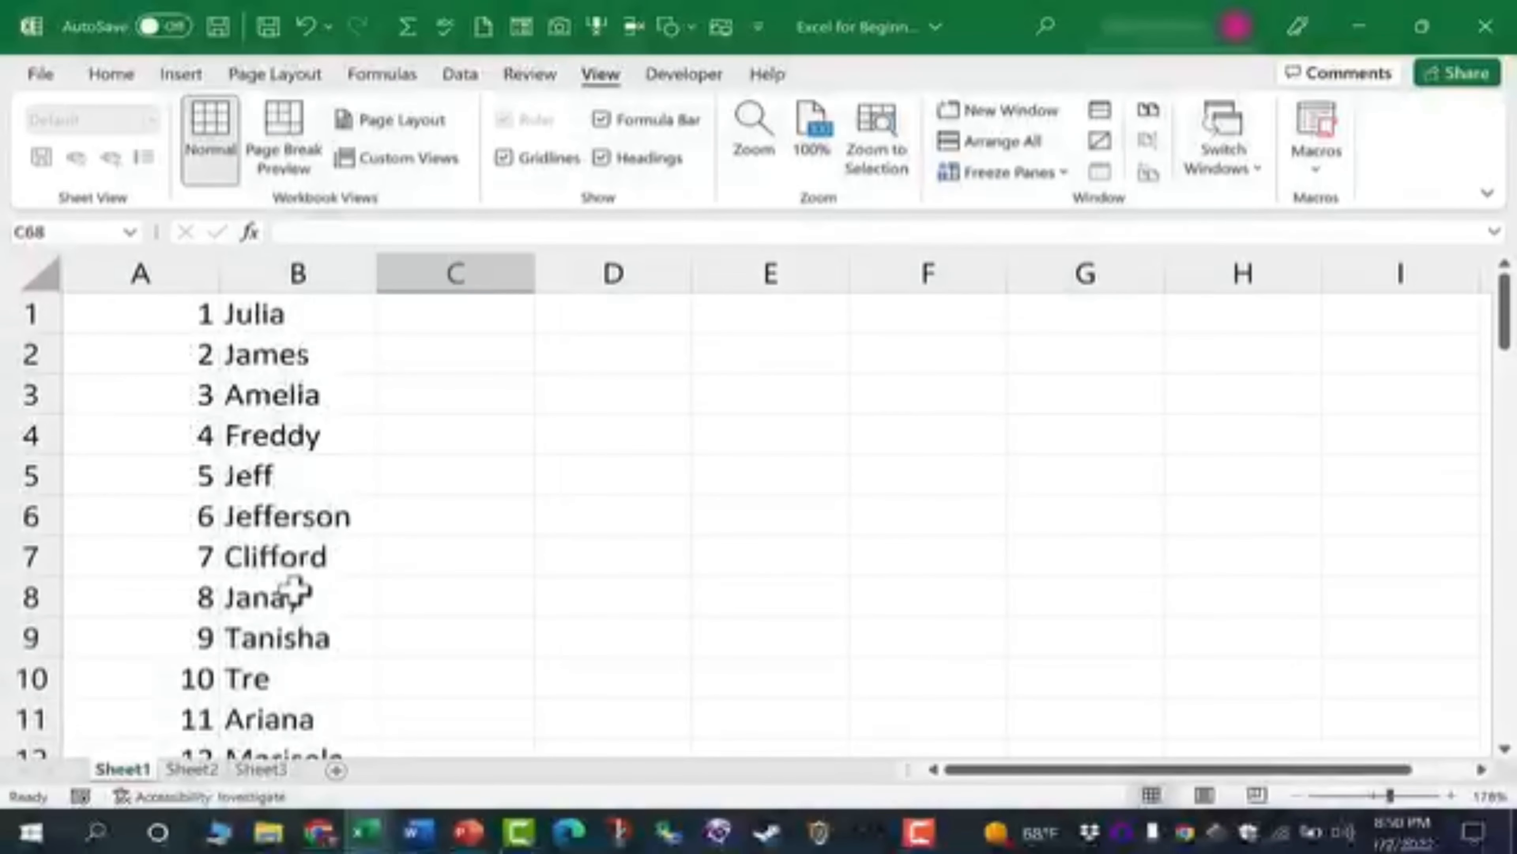
click(293, 311)
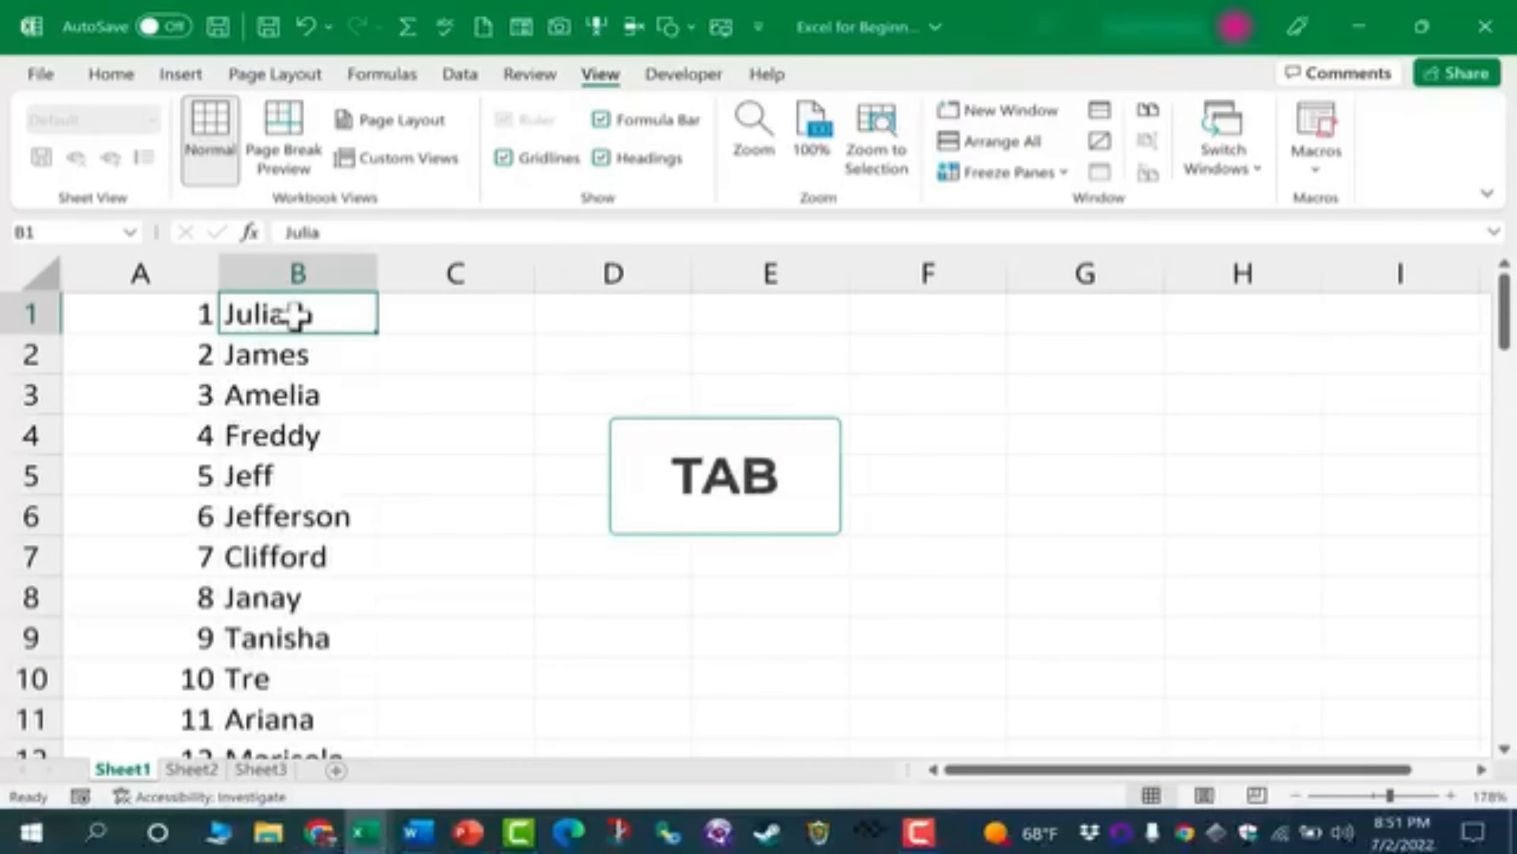
key(Tab)
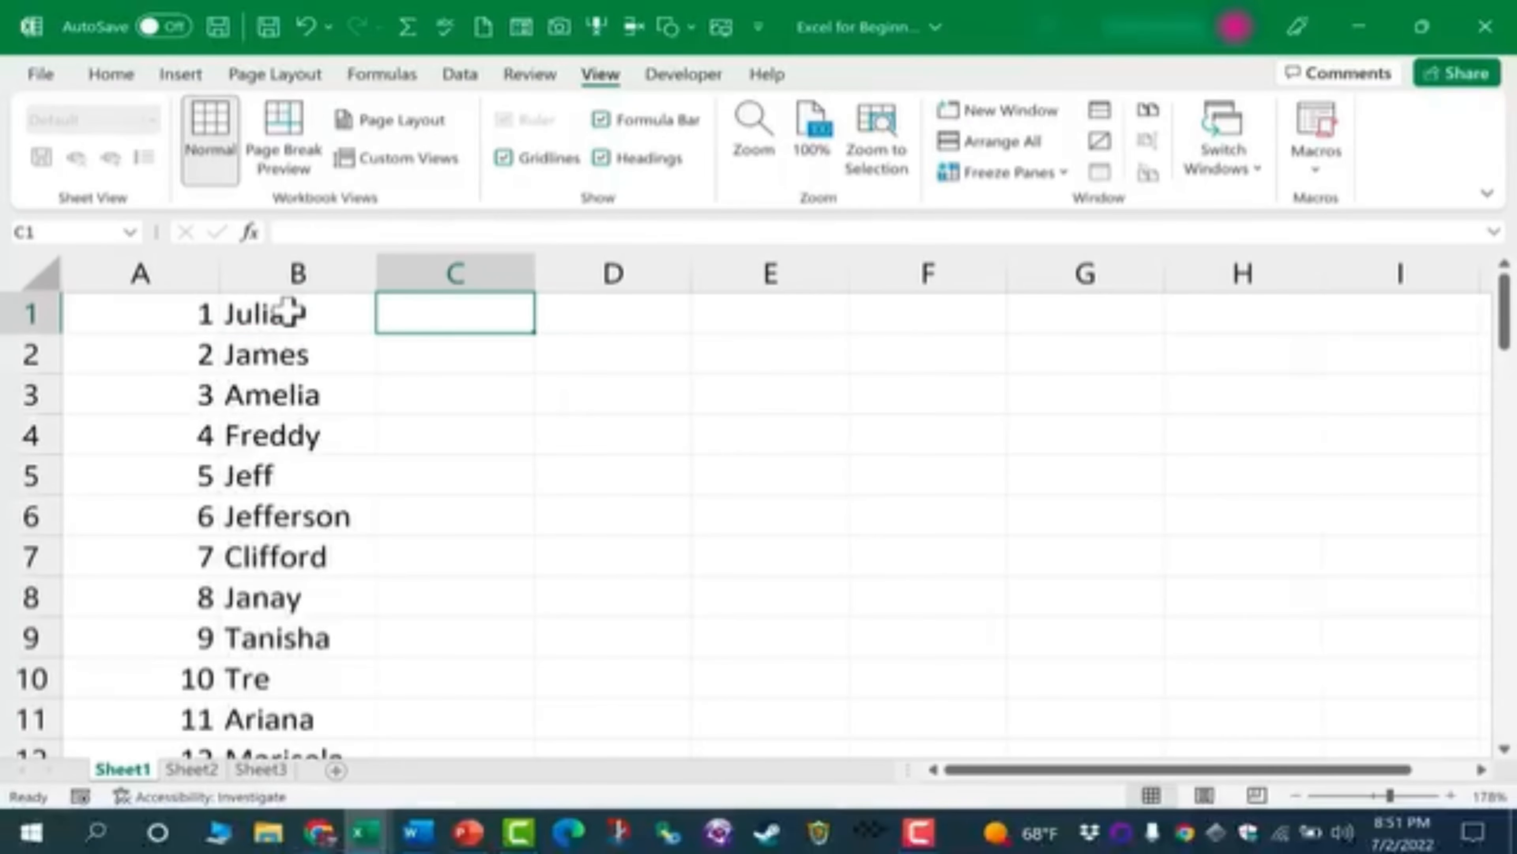
text(15)
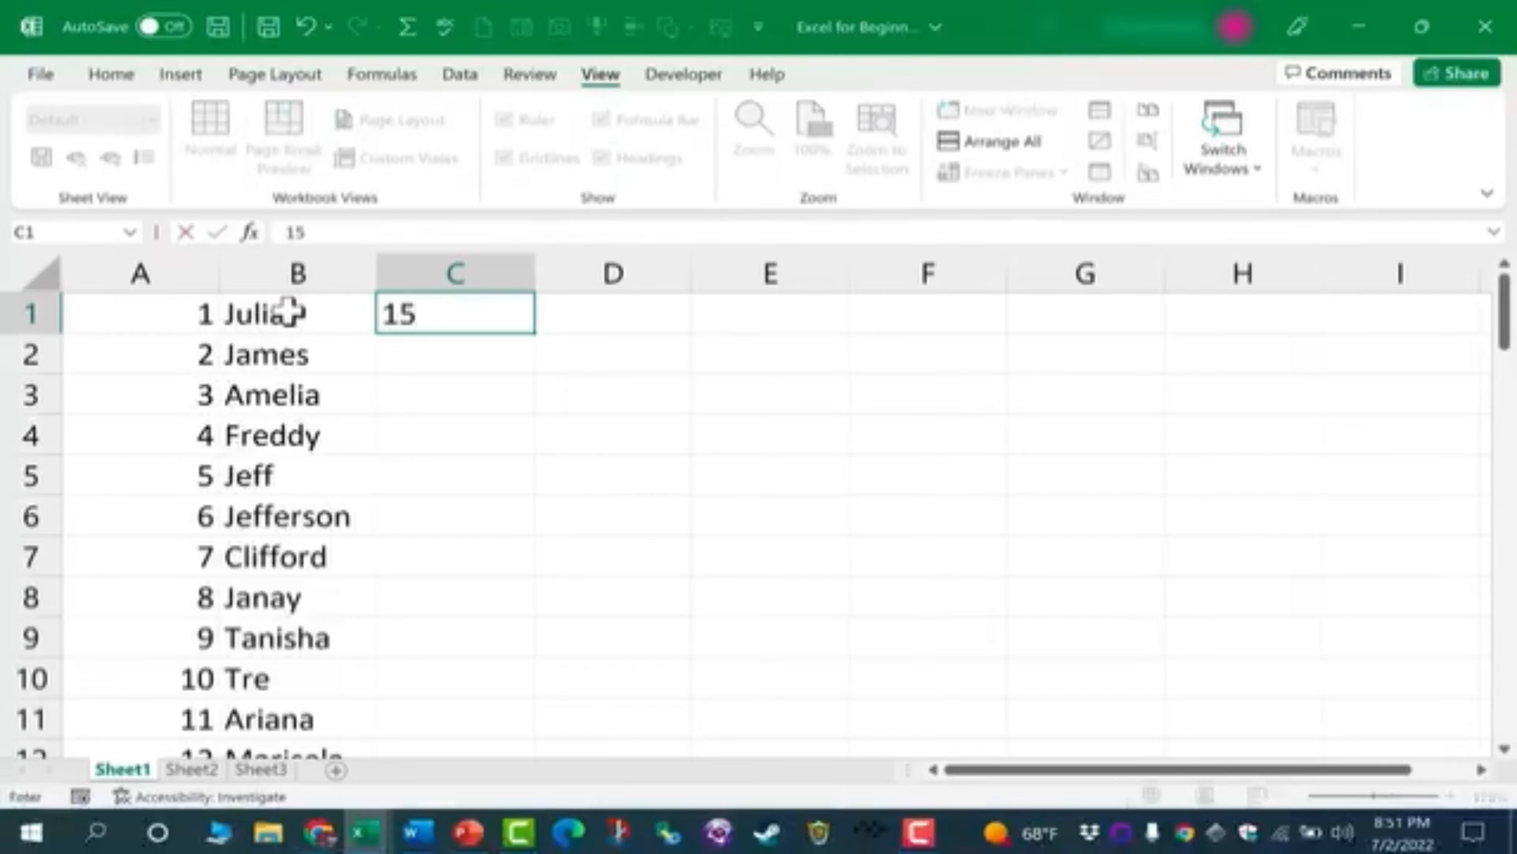
key(Return)
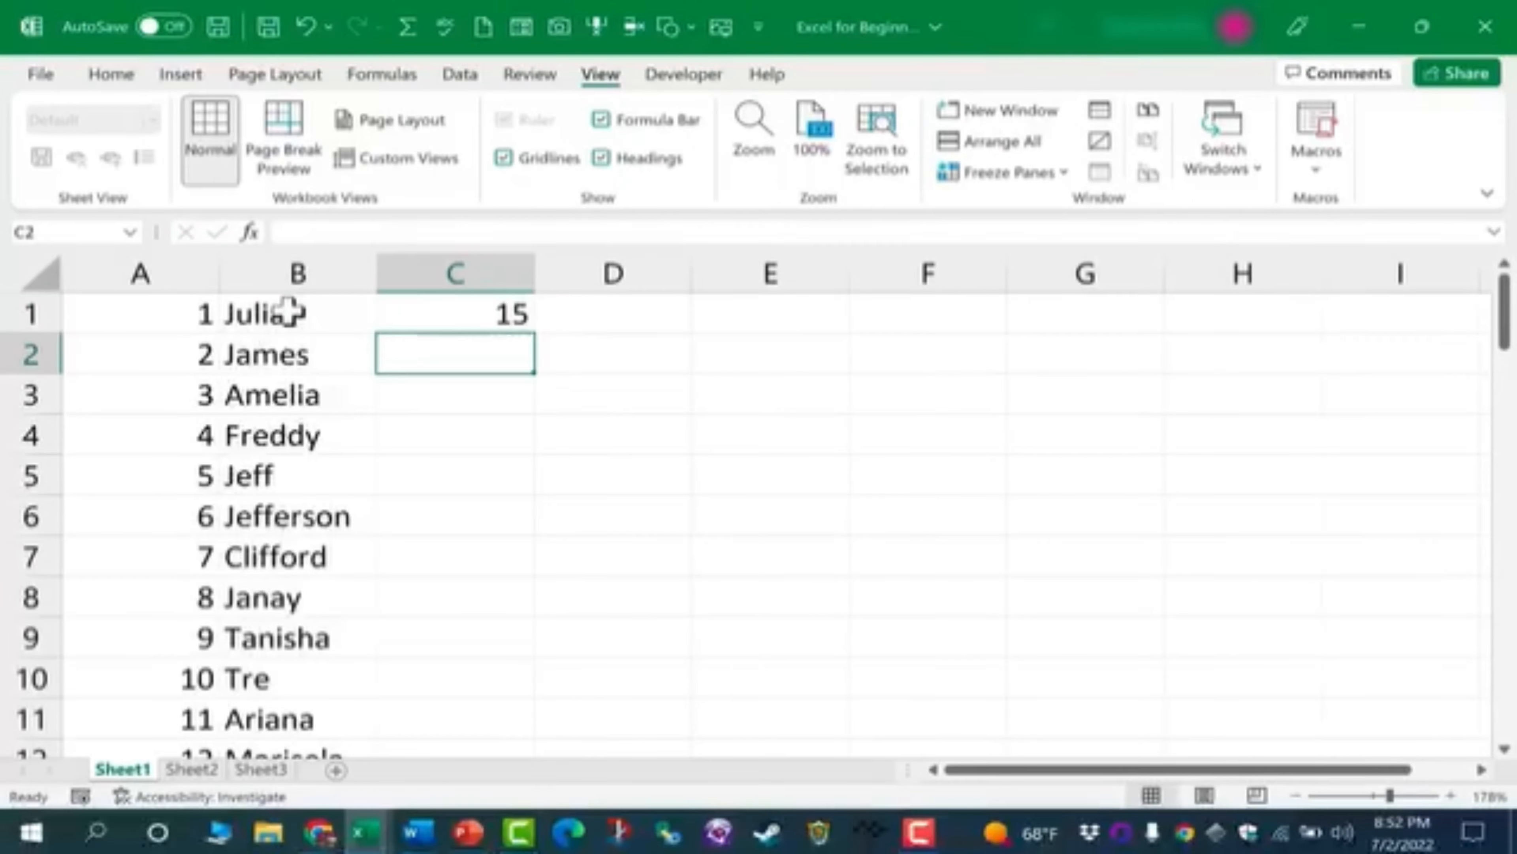
Step: Move the cell selection between B2, B3 and C2, finishing on cell B2
key(shift+Tab)
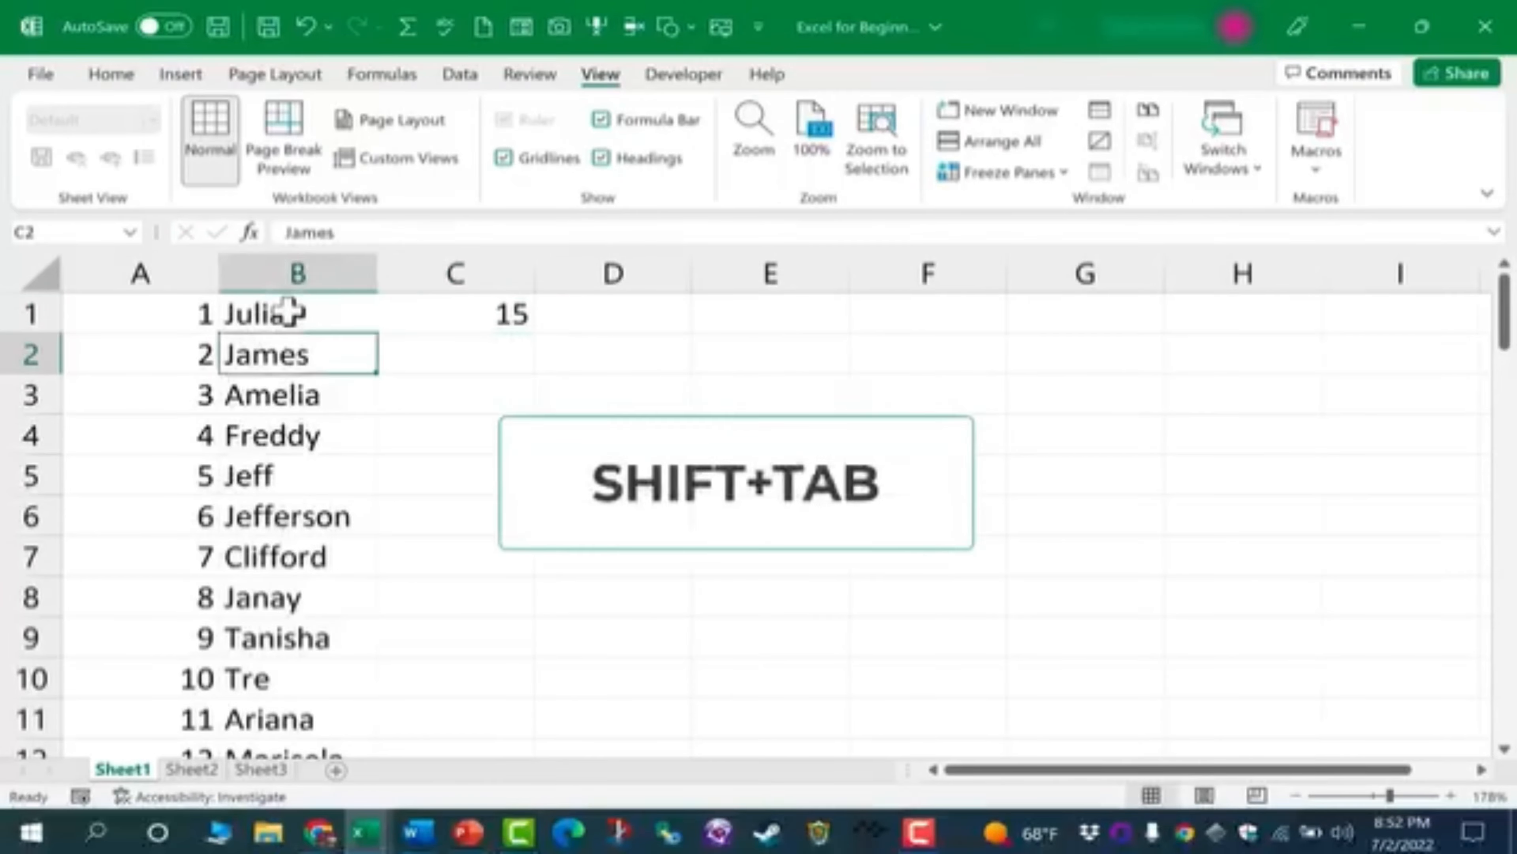
key(Return)
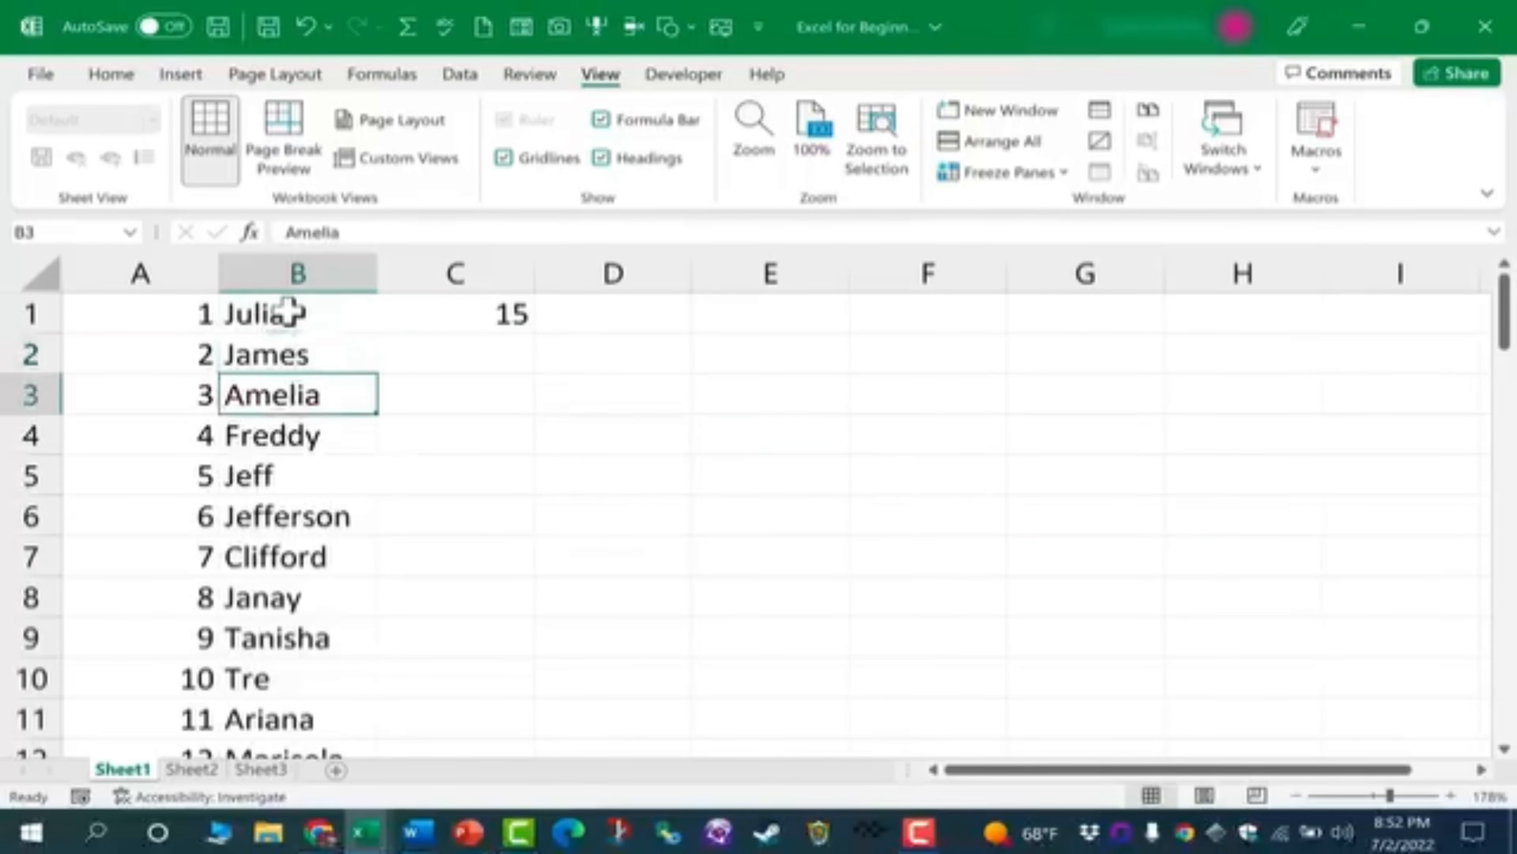
key(shift+Return)
key(Tab)
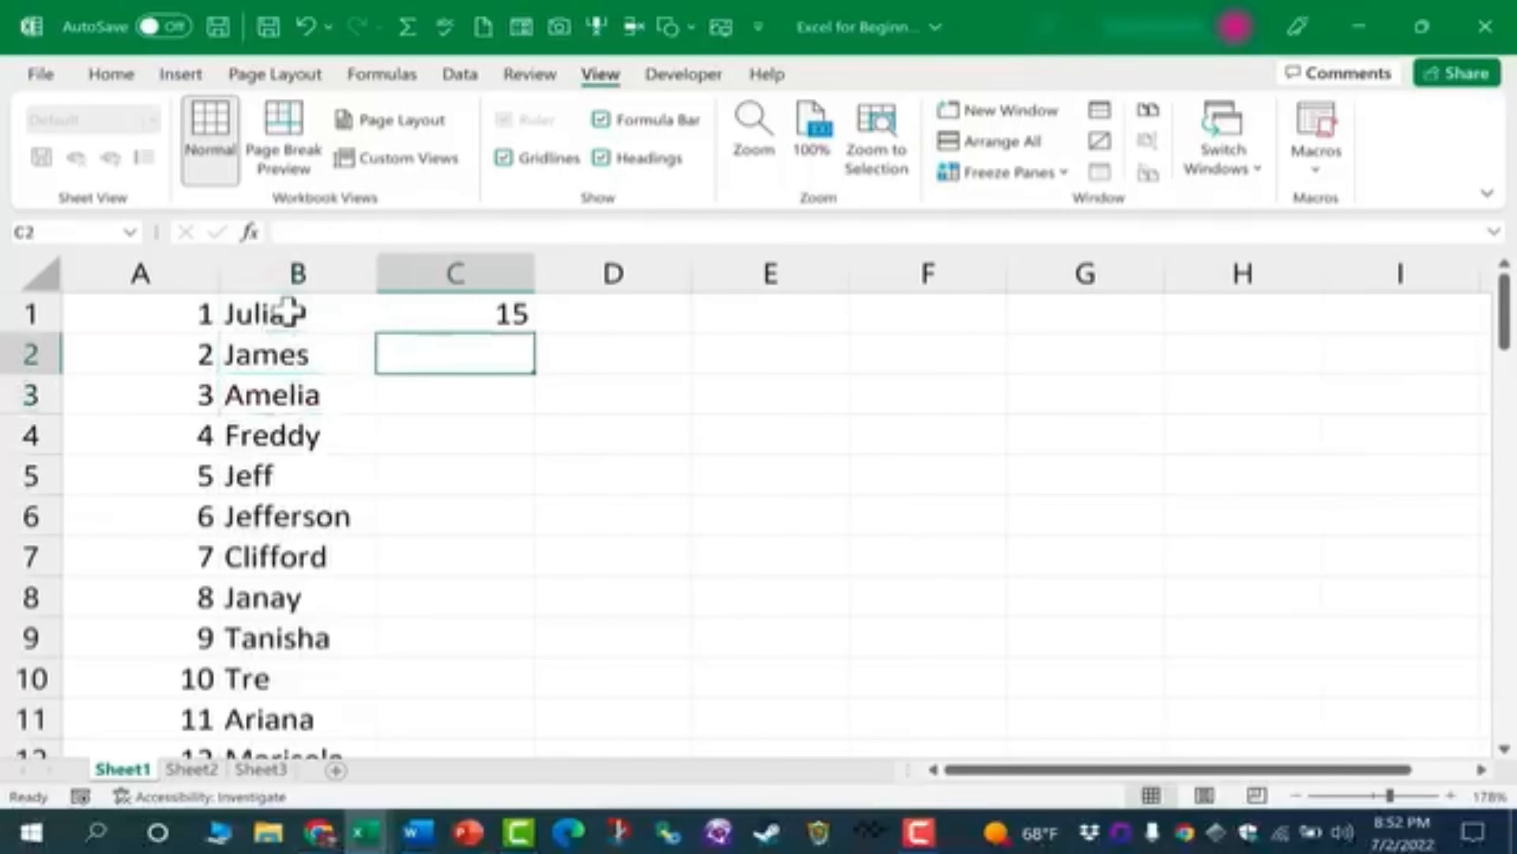
key(shift+Tab)
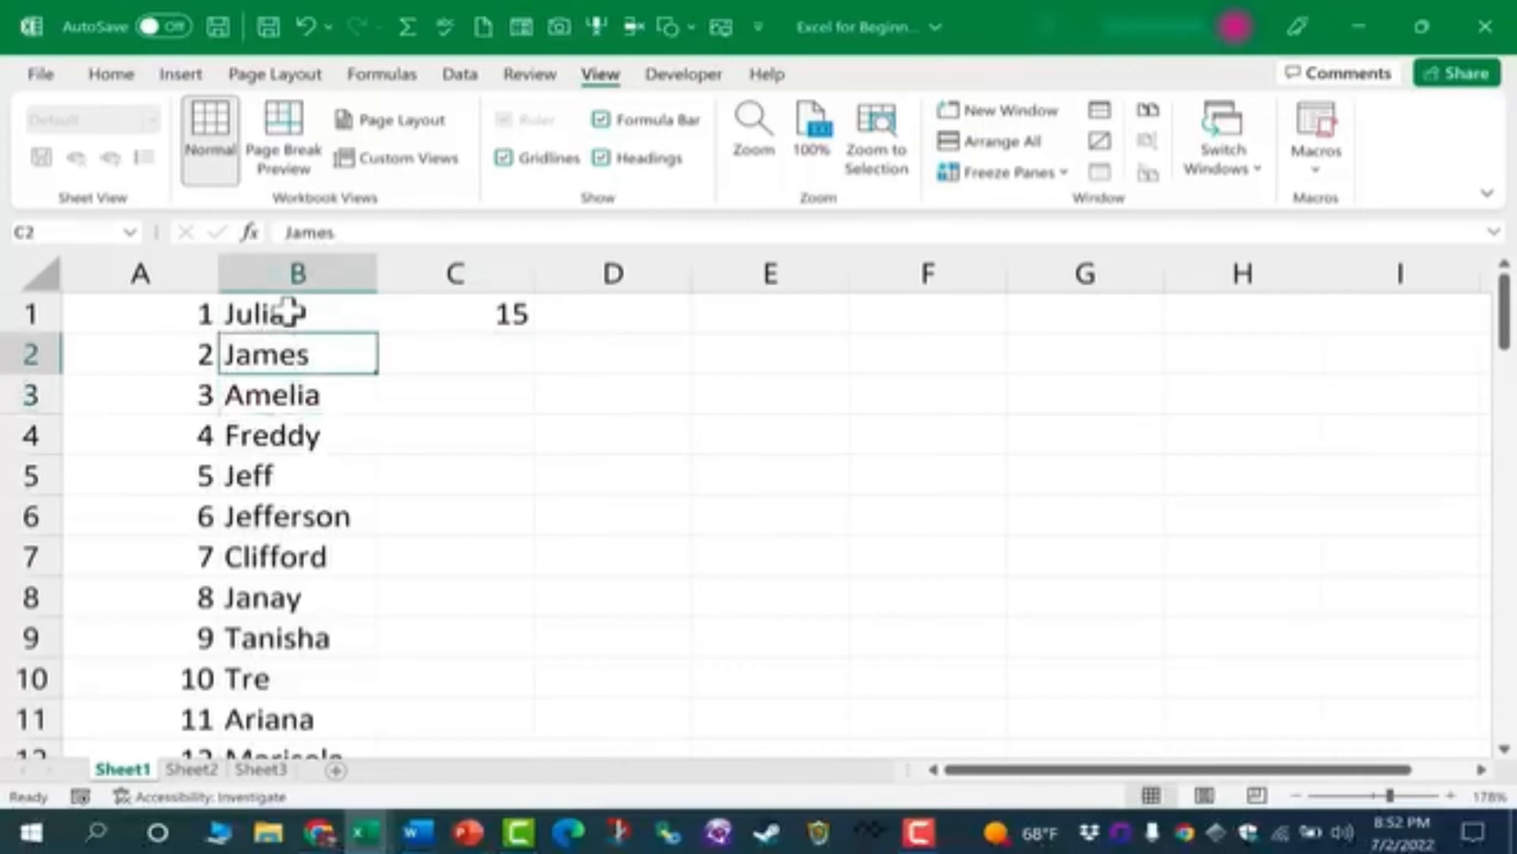
Step: Enter 160 in cell D1, in the same row as the first name in the list
key(shift+Return)
key(Tab)
key(Tab)
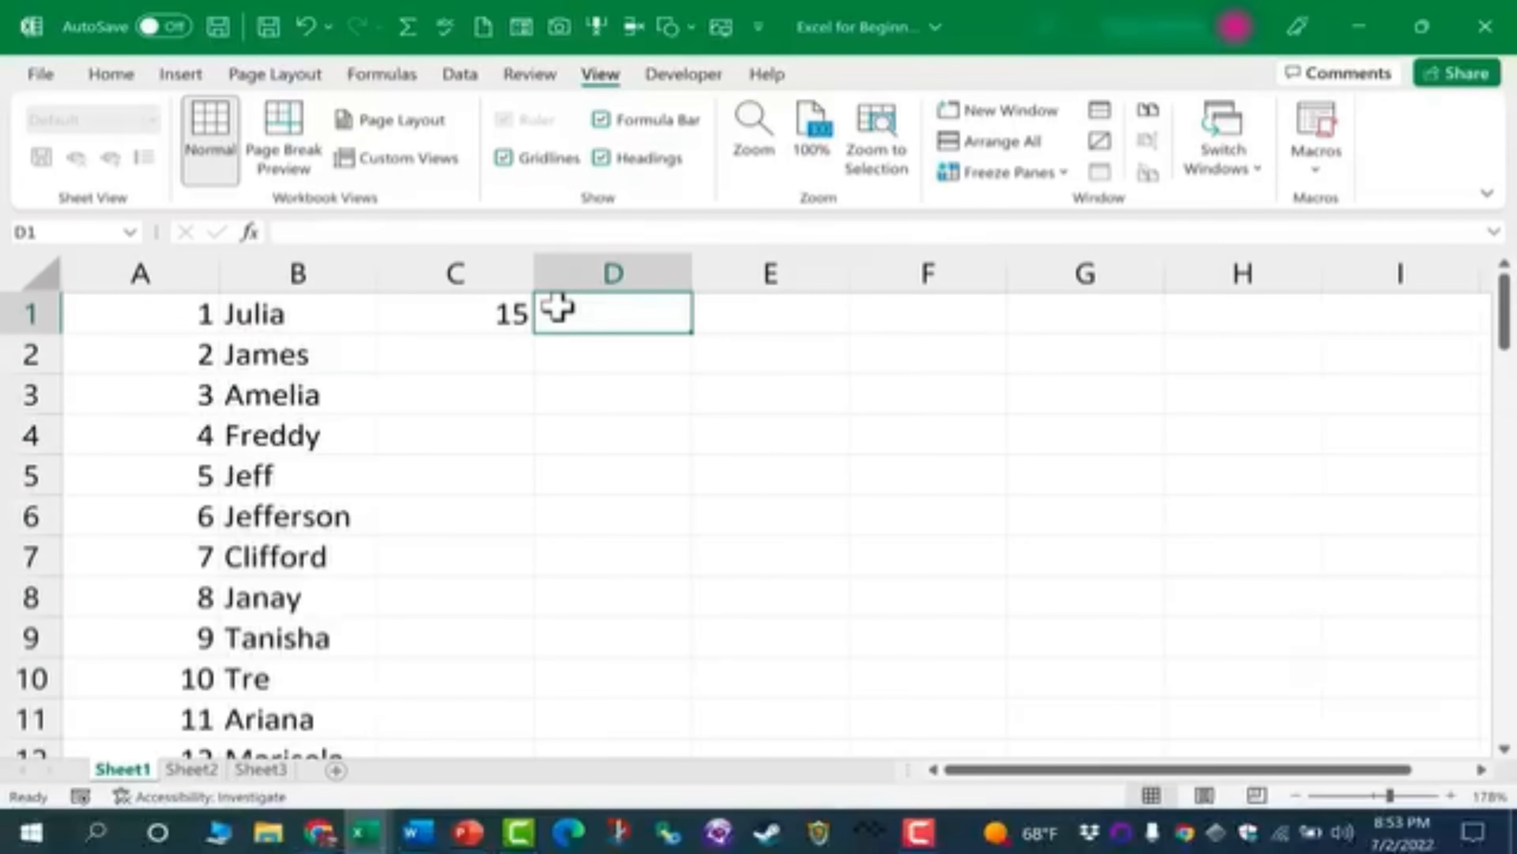
text(160)
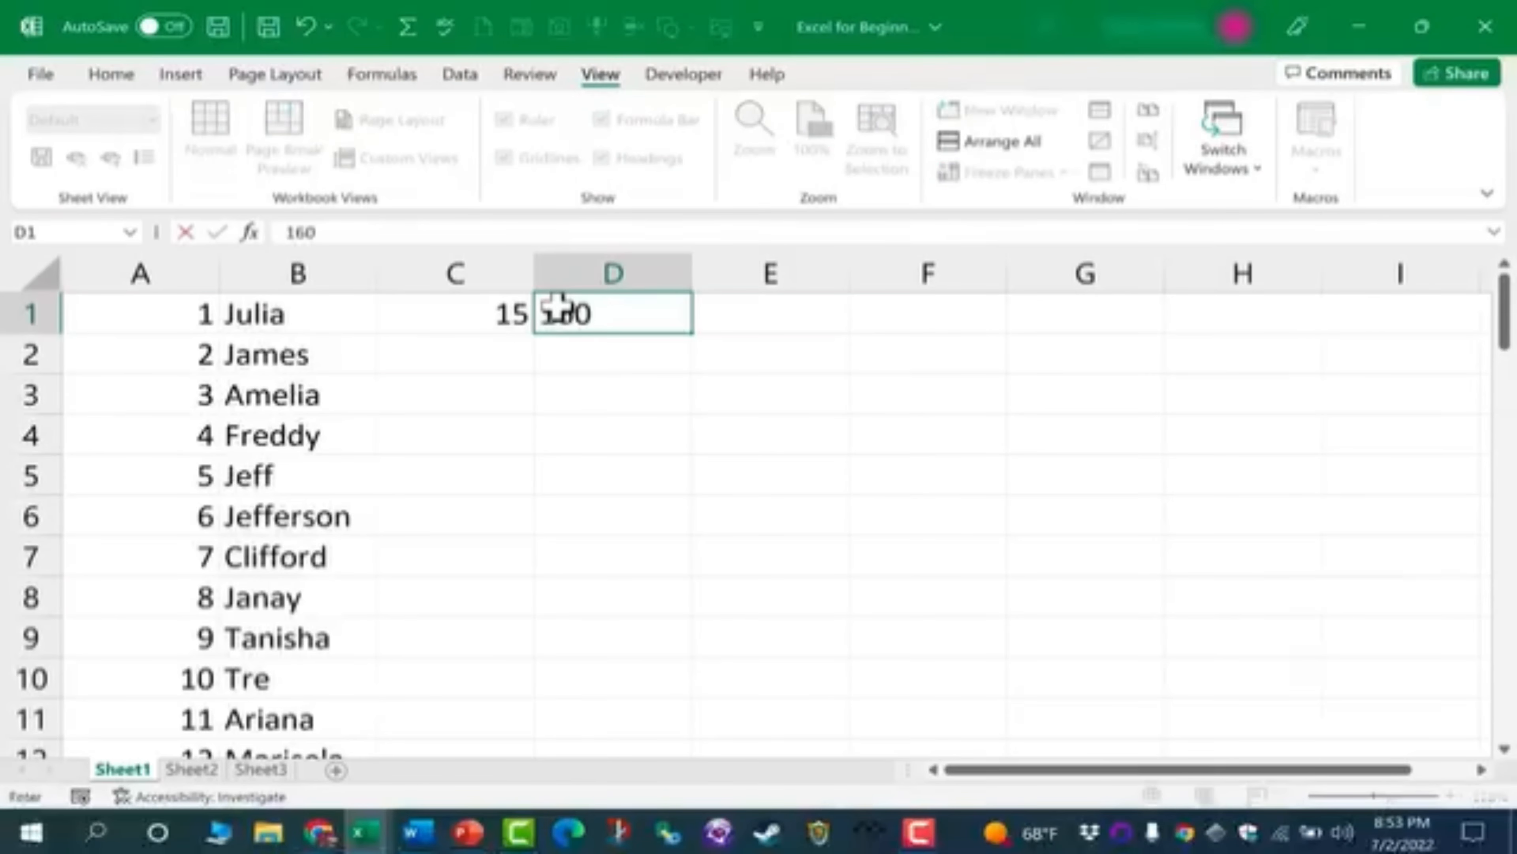
key(Tab)
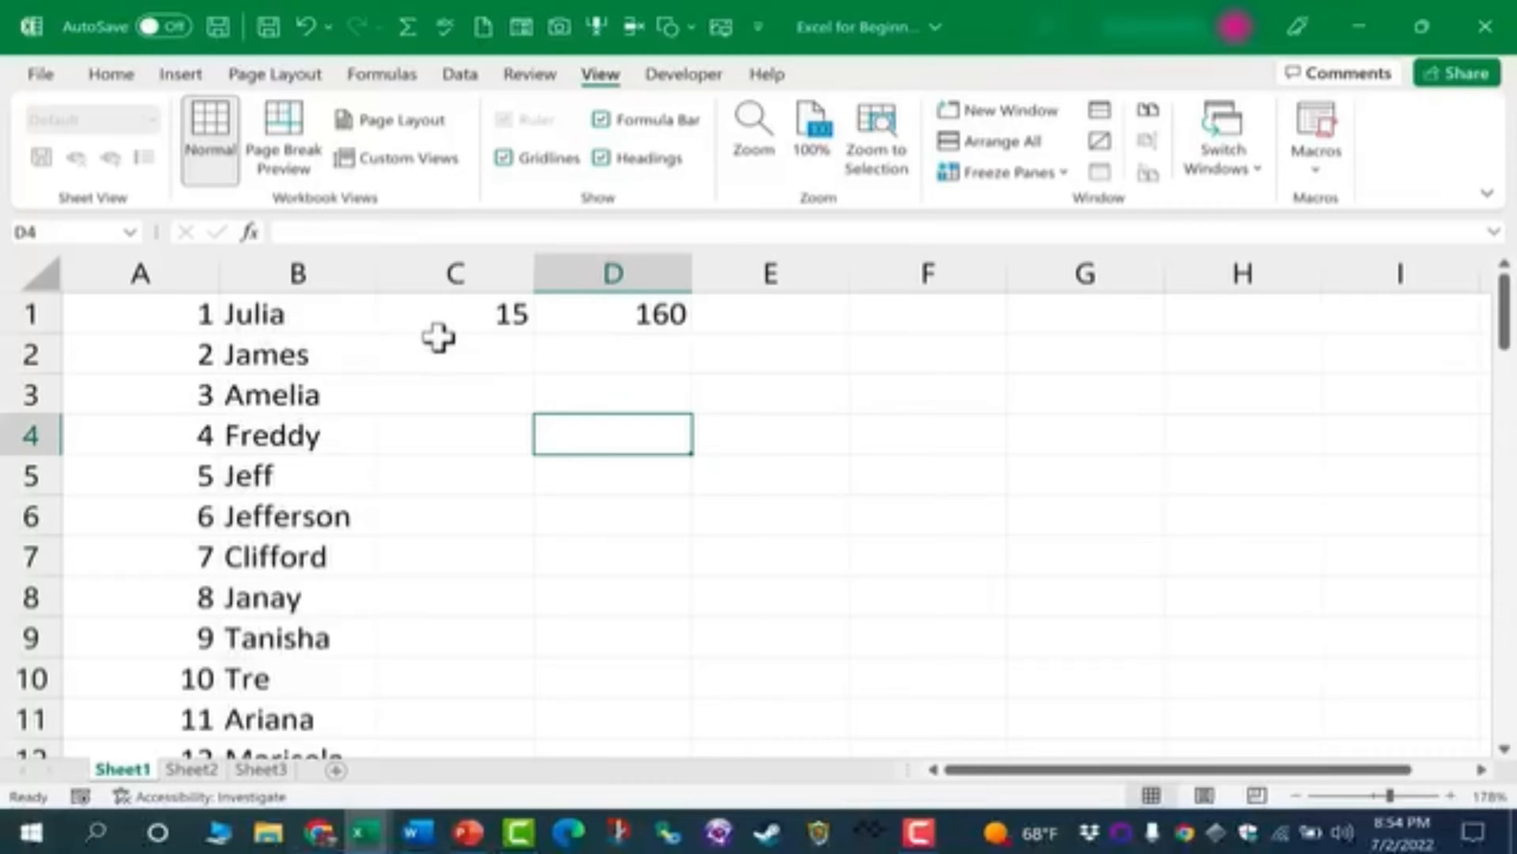
click(442, 338)
click(282, 346)
double_click(282, 345)
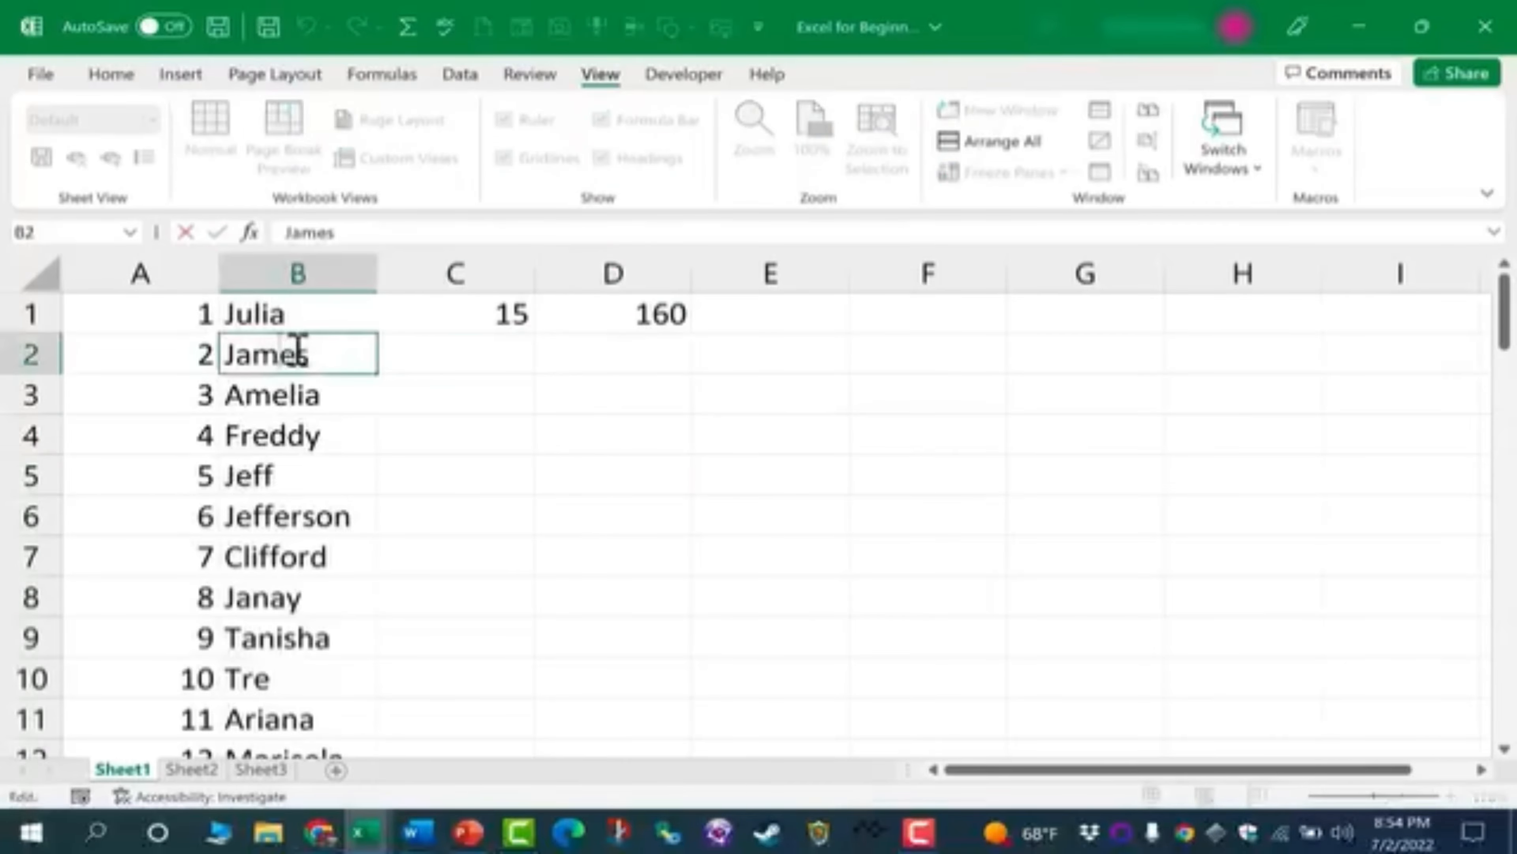
click(448, 347)
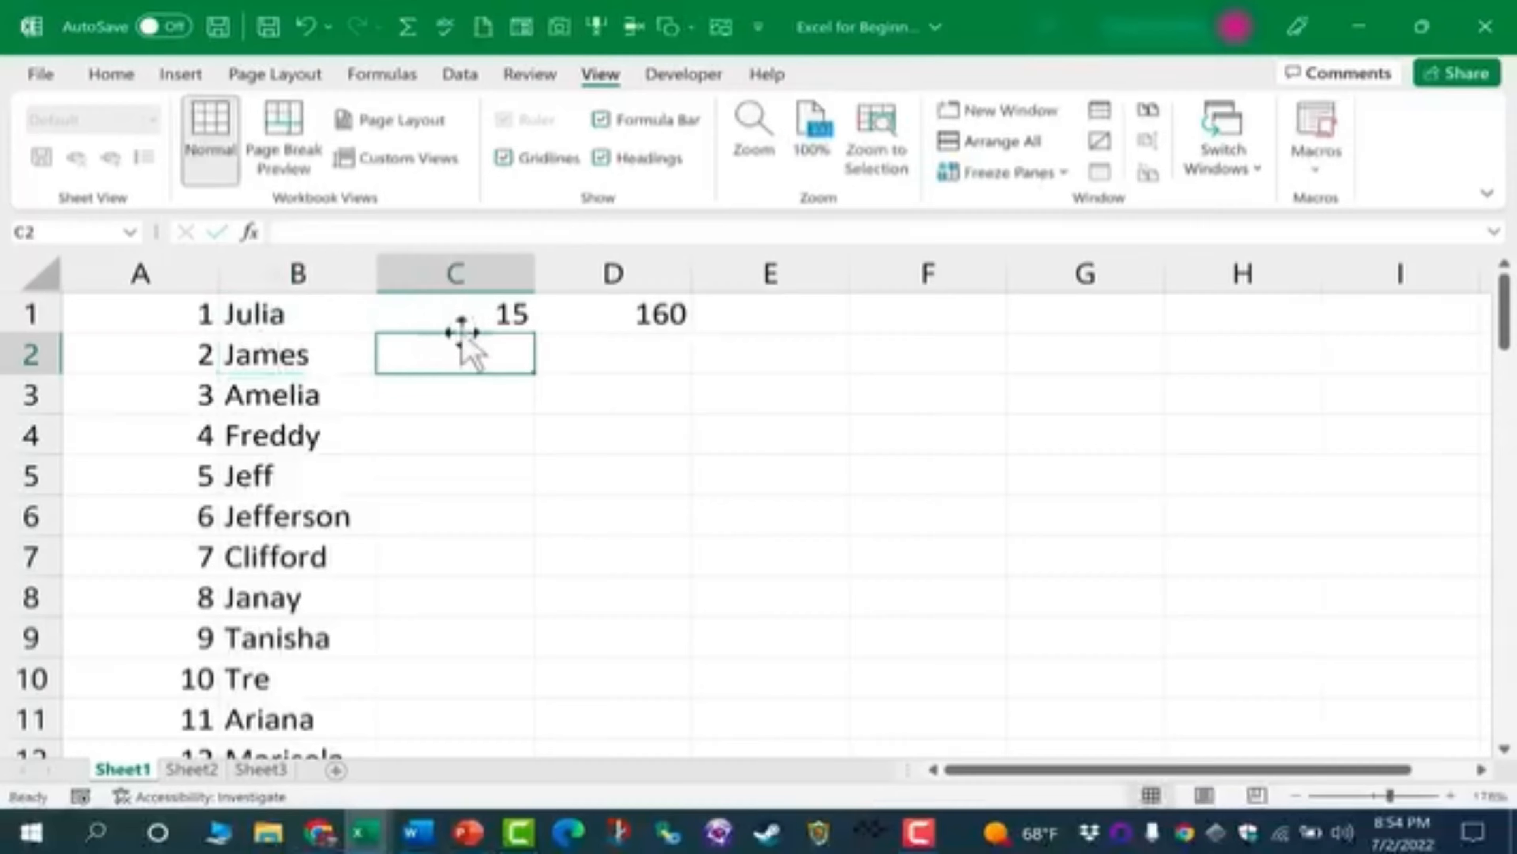
Step: Copy the number in cell C1, beside the first name in the list
click(501, 317)
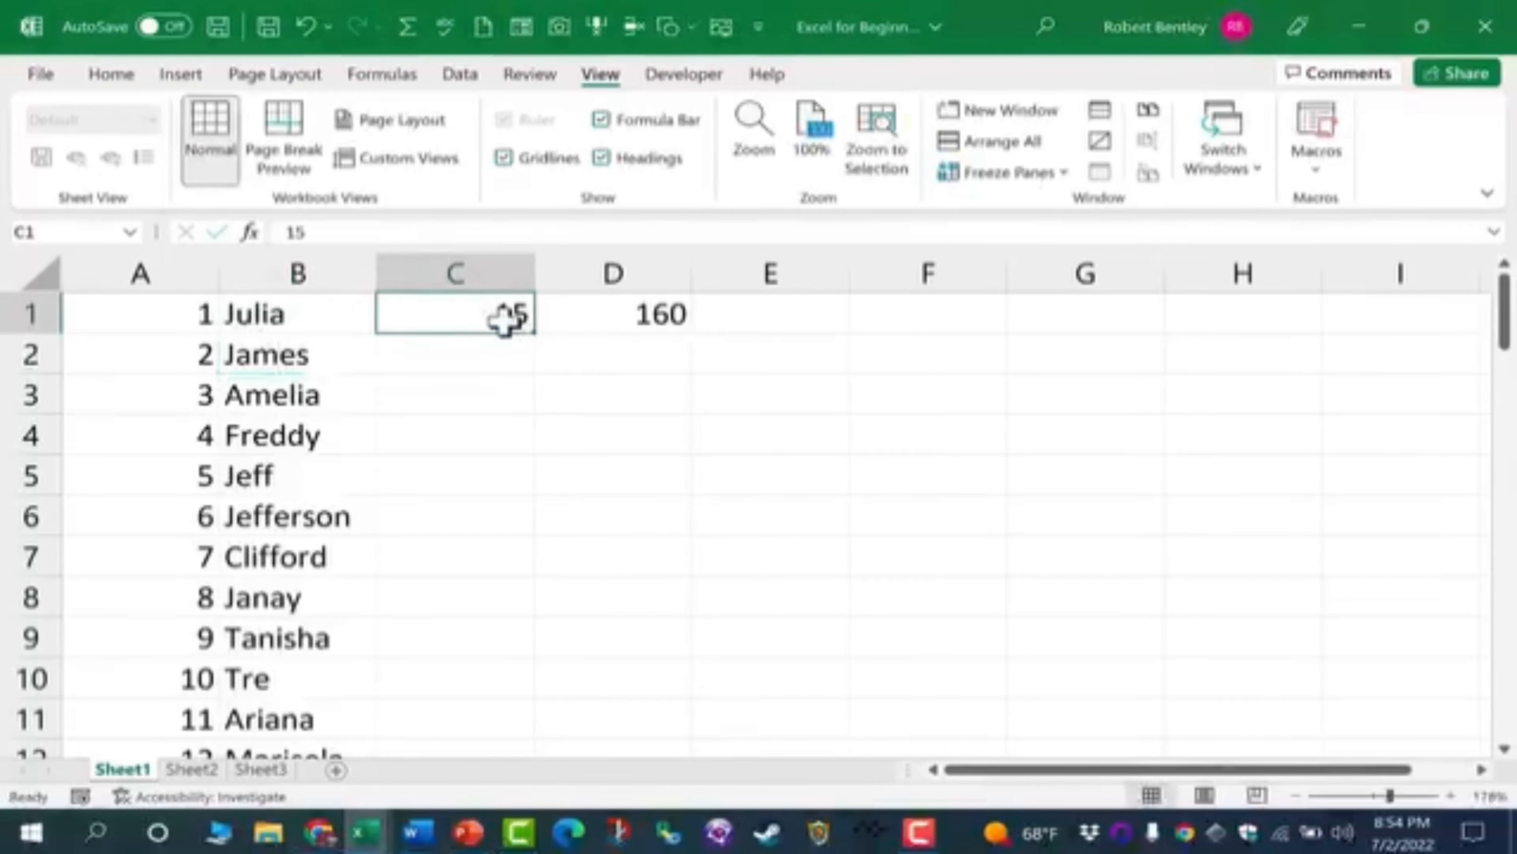
drag(289, 311, 316, 514)
click(478, 311)
key(ctrl+c)
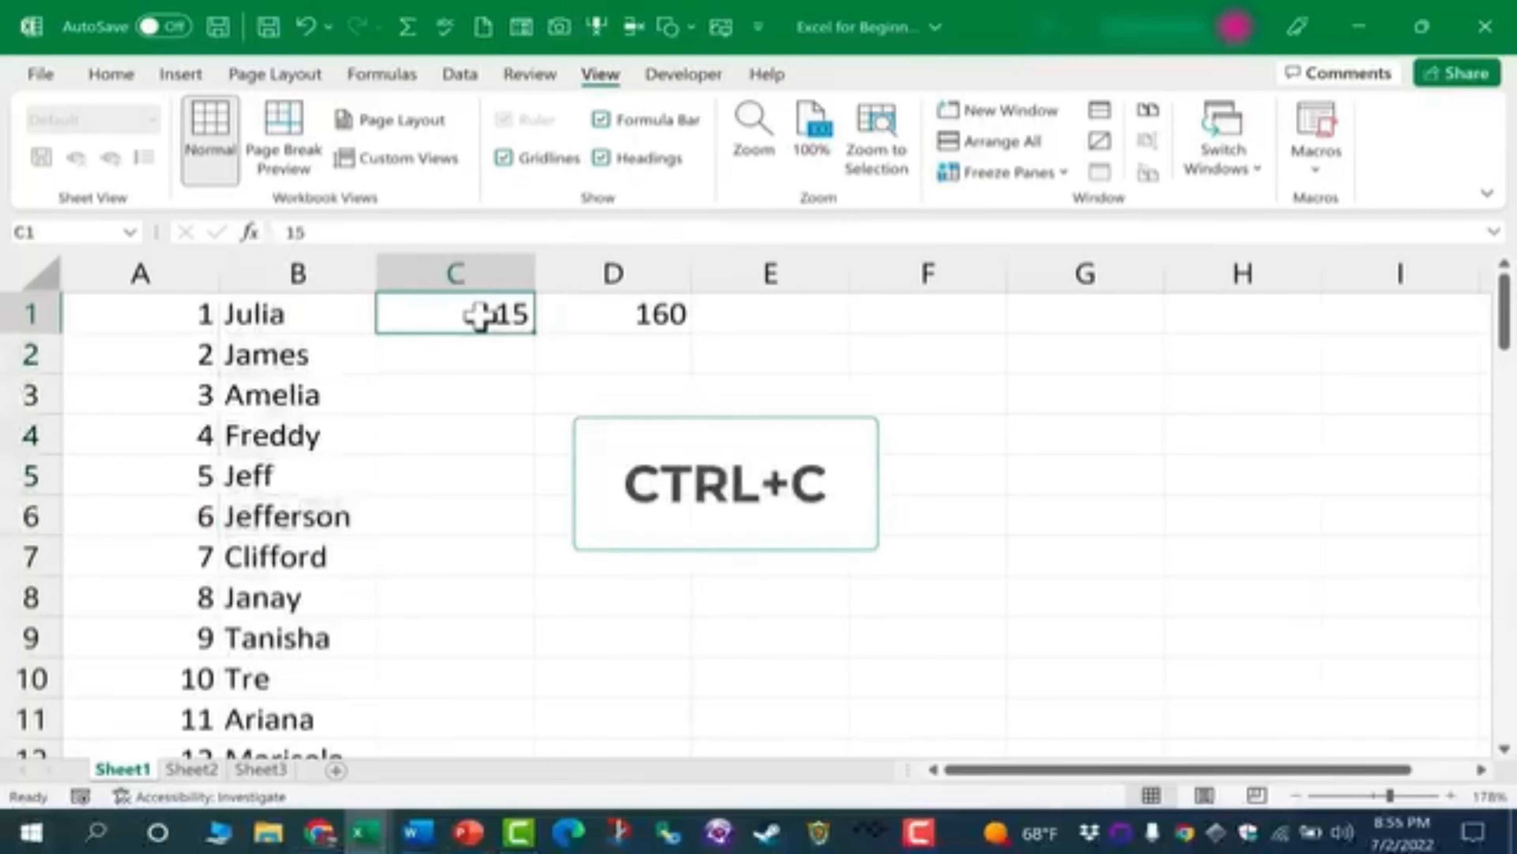
click(471, 313)
key(ctrl+c)
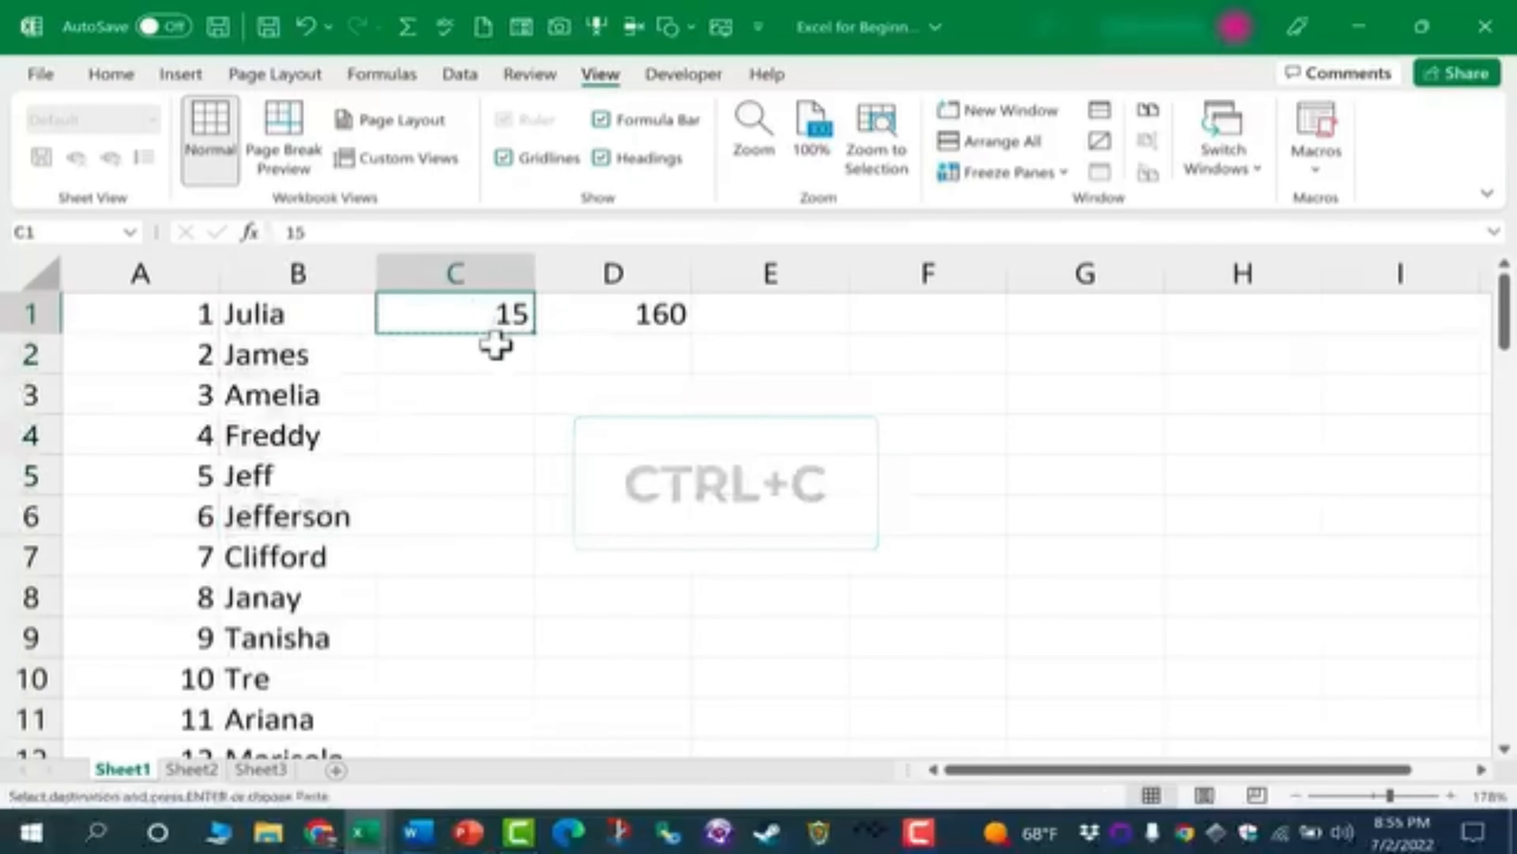
click(111, 75)
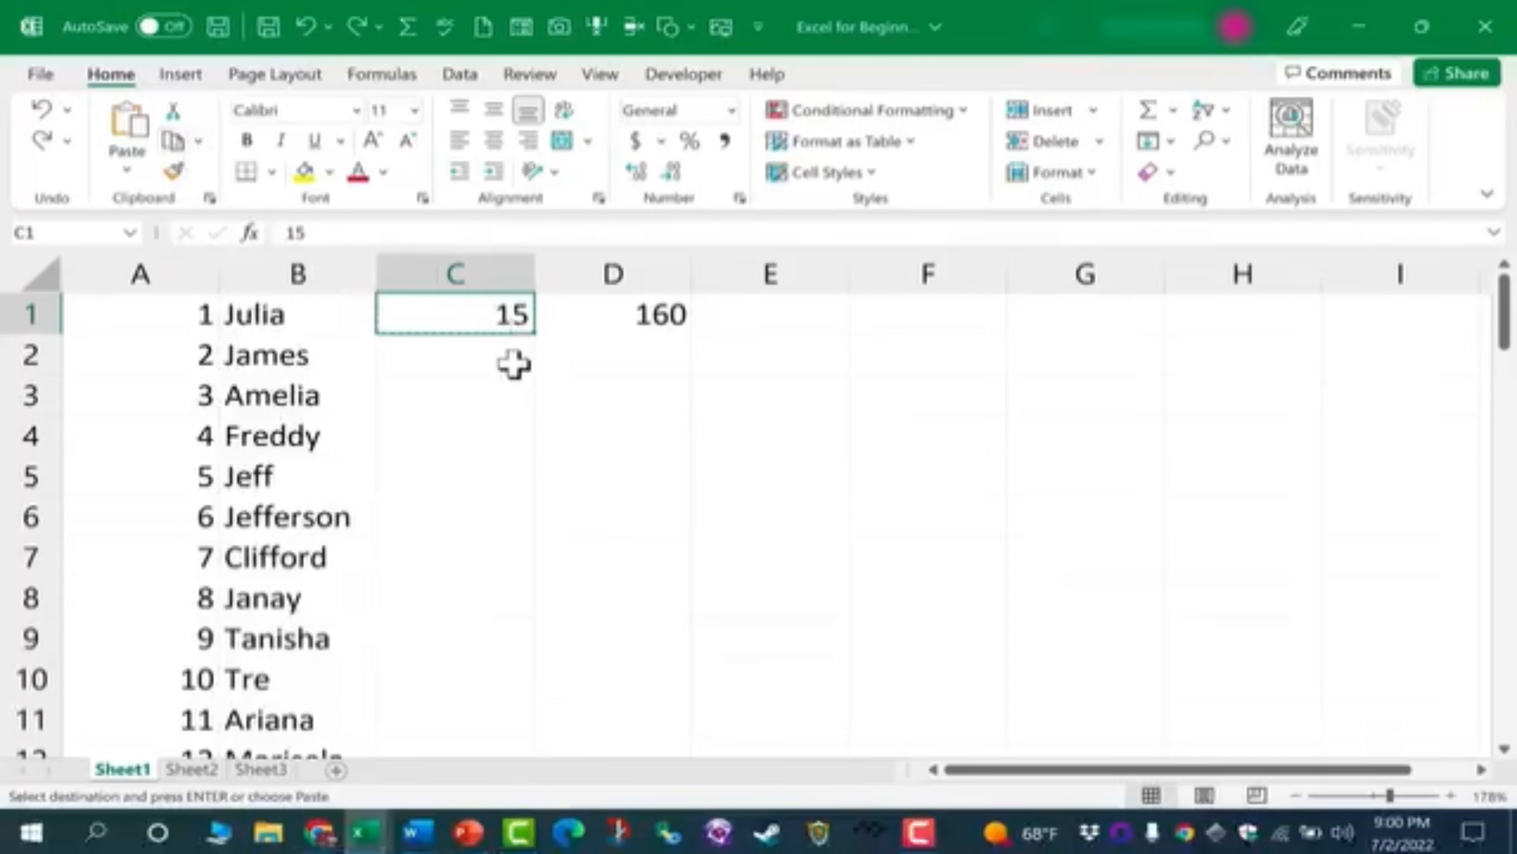
right_click(511, 315)
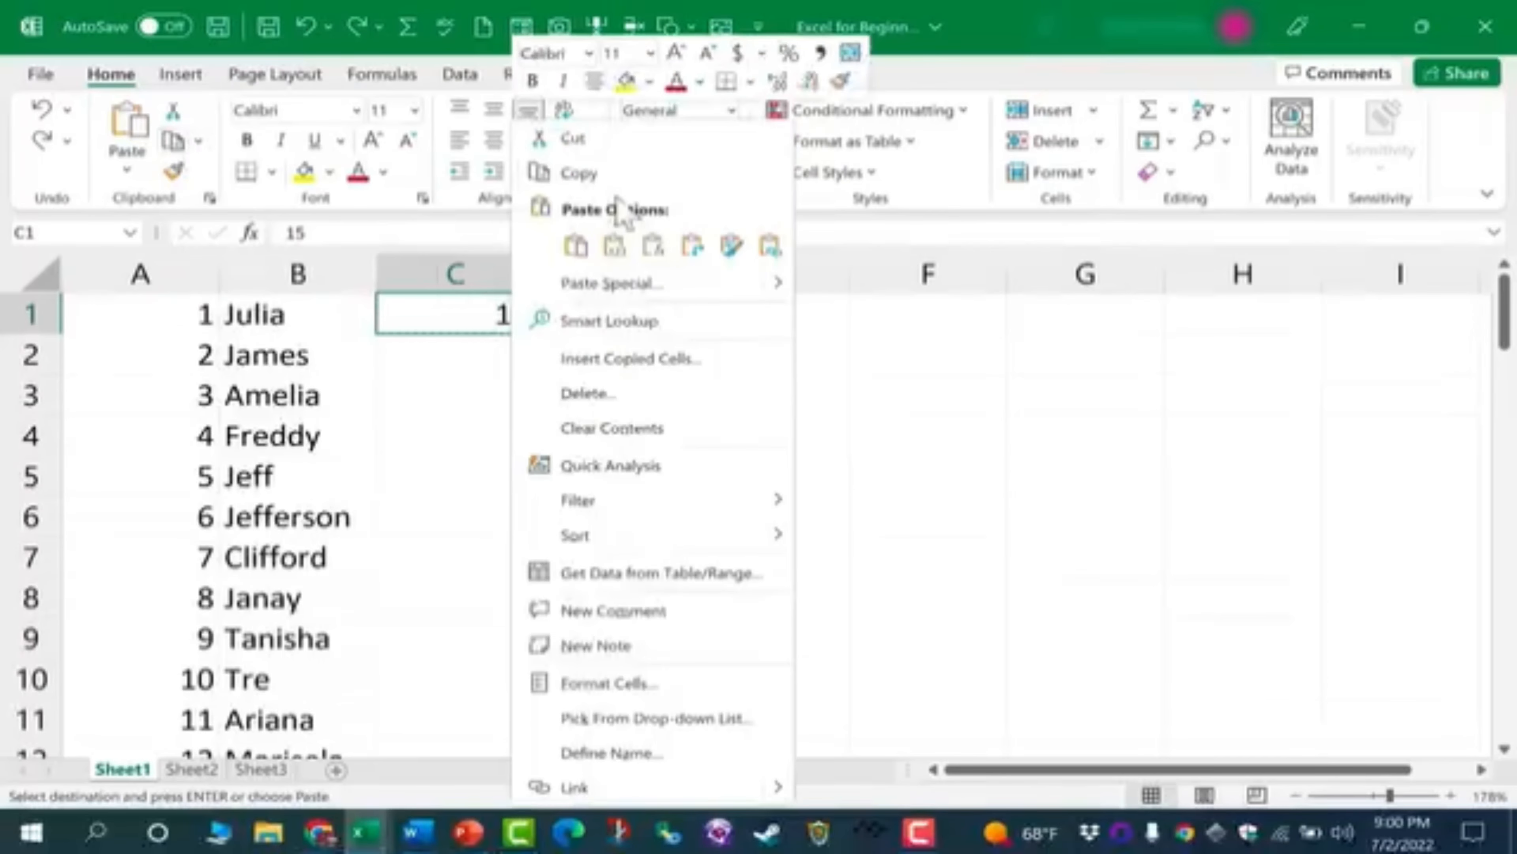
key(Escape)
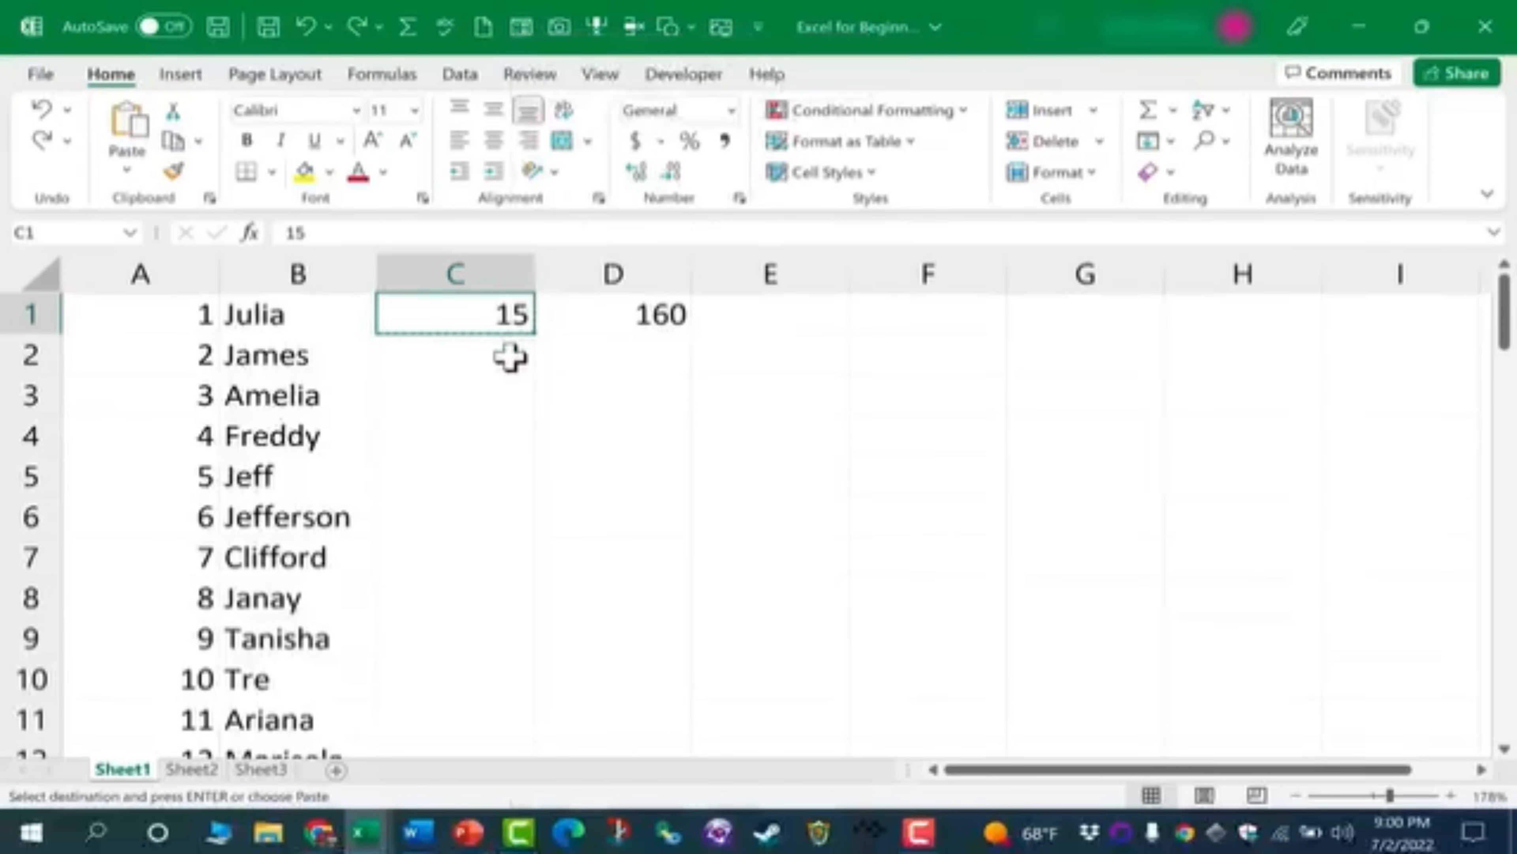
Step: Paste the copied number into each of the cells C2, C3, C4 and C5
click(510, 357)
key(ctrl+v)
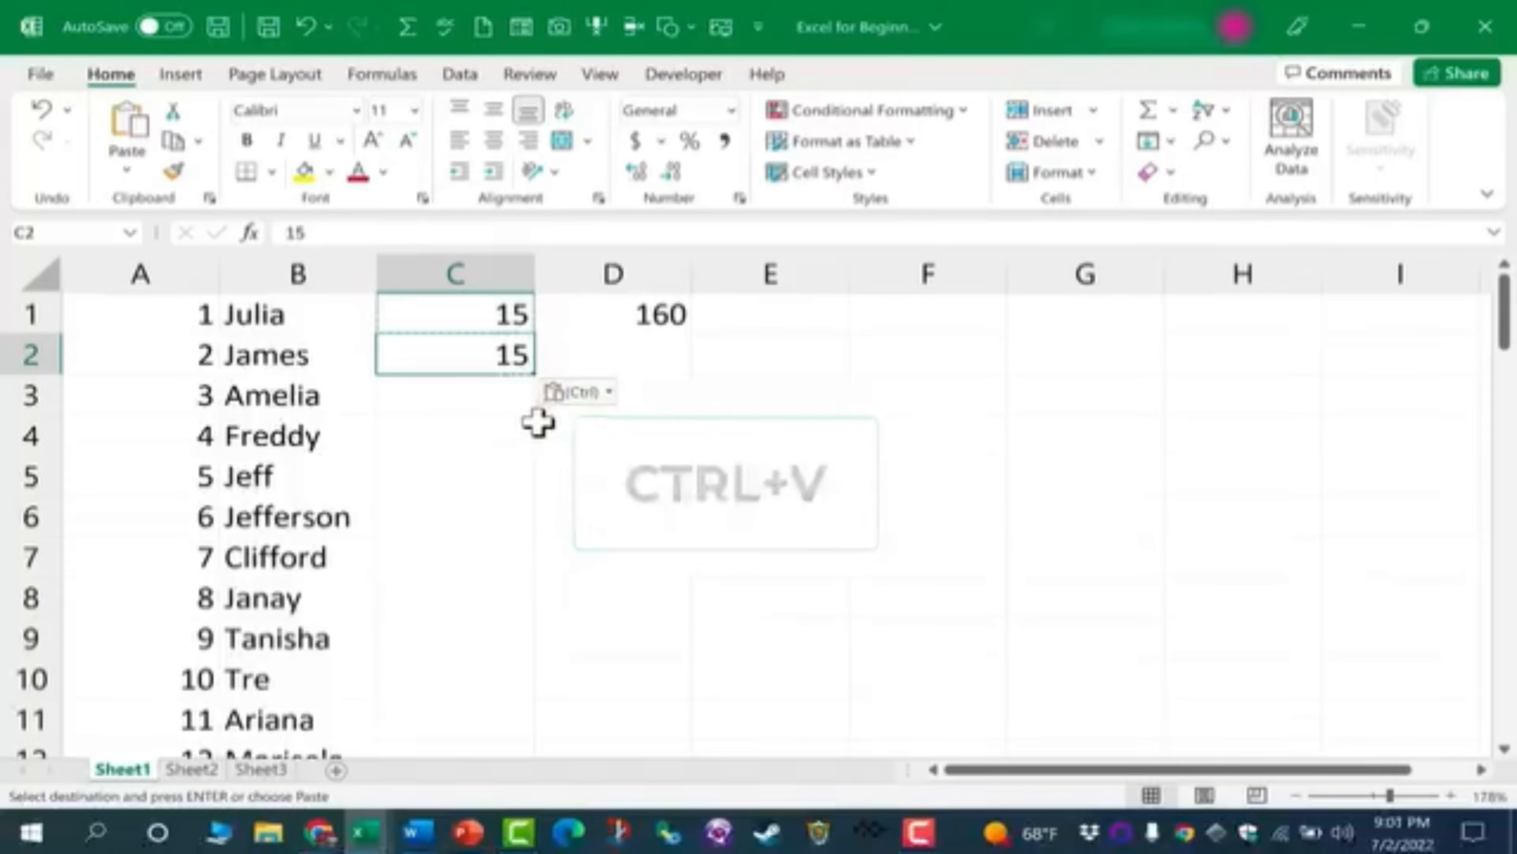
click(478, 396)
key(ctrl+v)
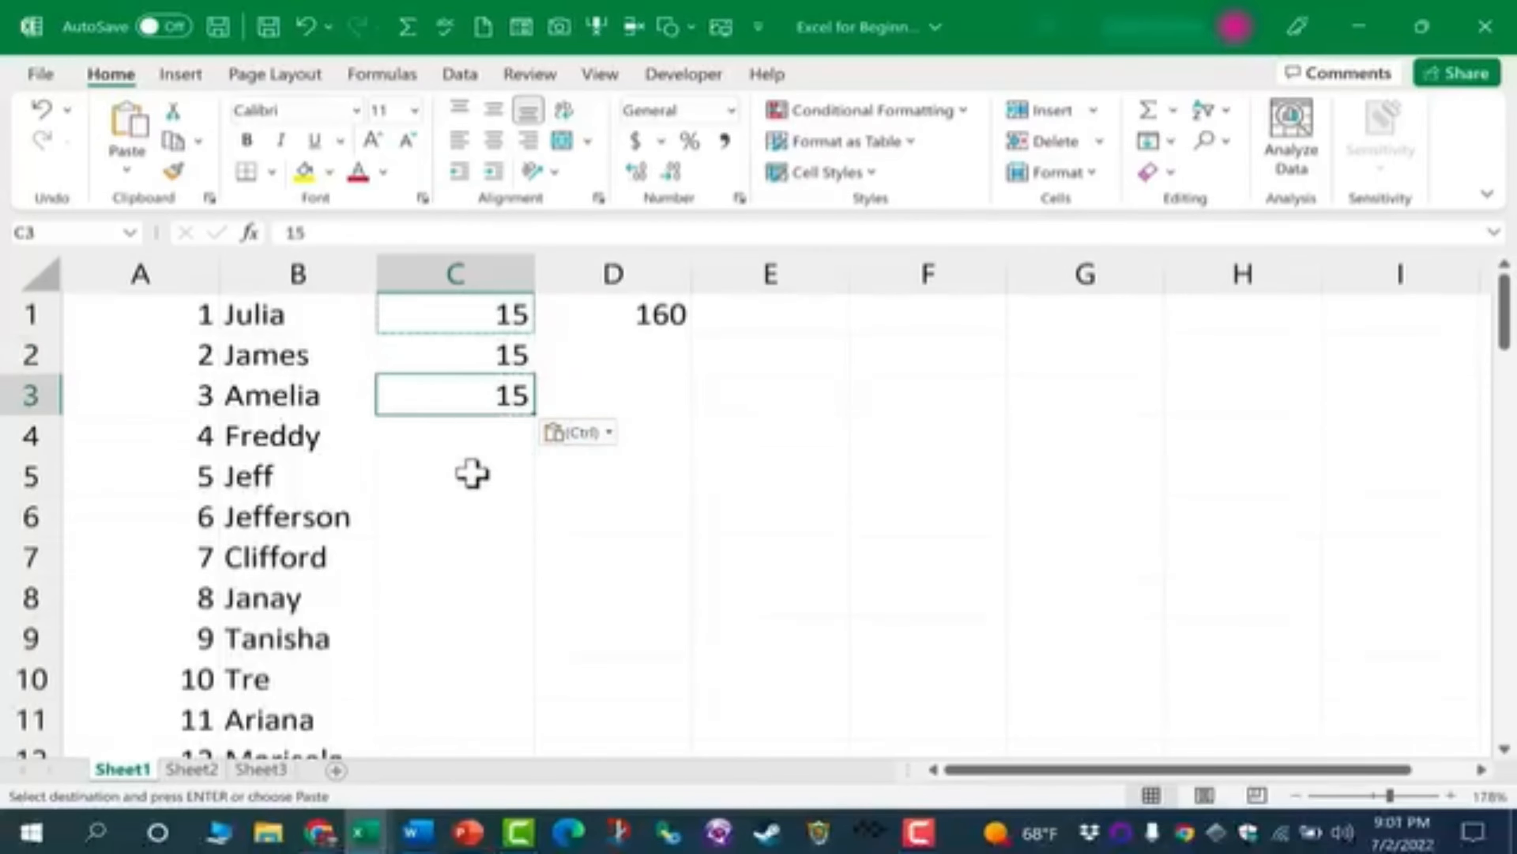
click(492, 427)
key(ctrl+v)
click(497, 477)
key(ctrl+v)
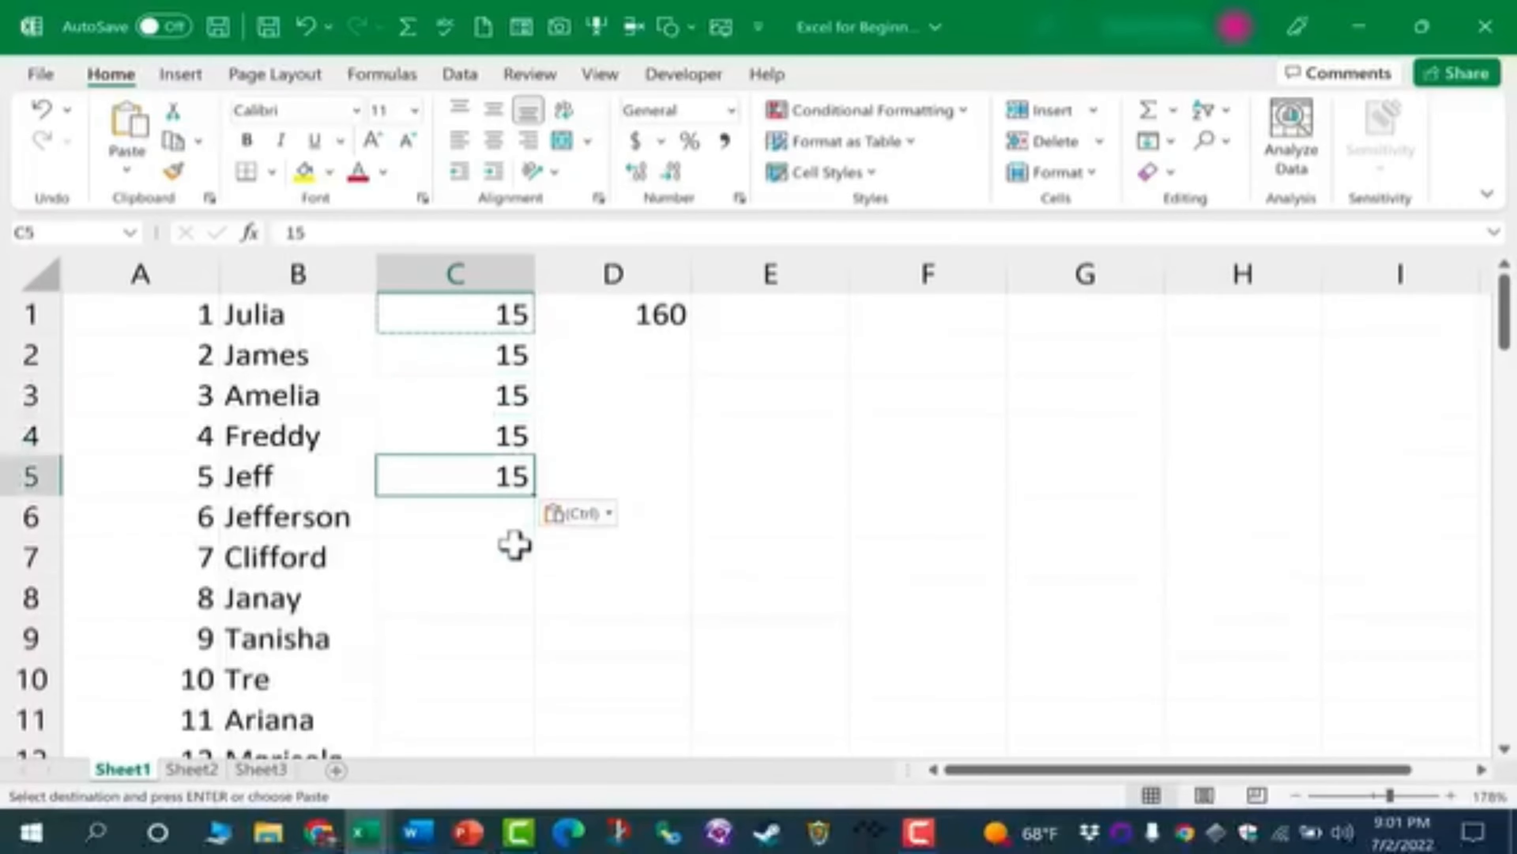
Step: AutoFill the number in cell C5 down column C to row 70, beside the last name in the list
click(498, 553)
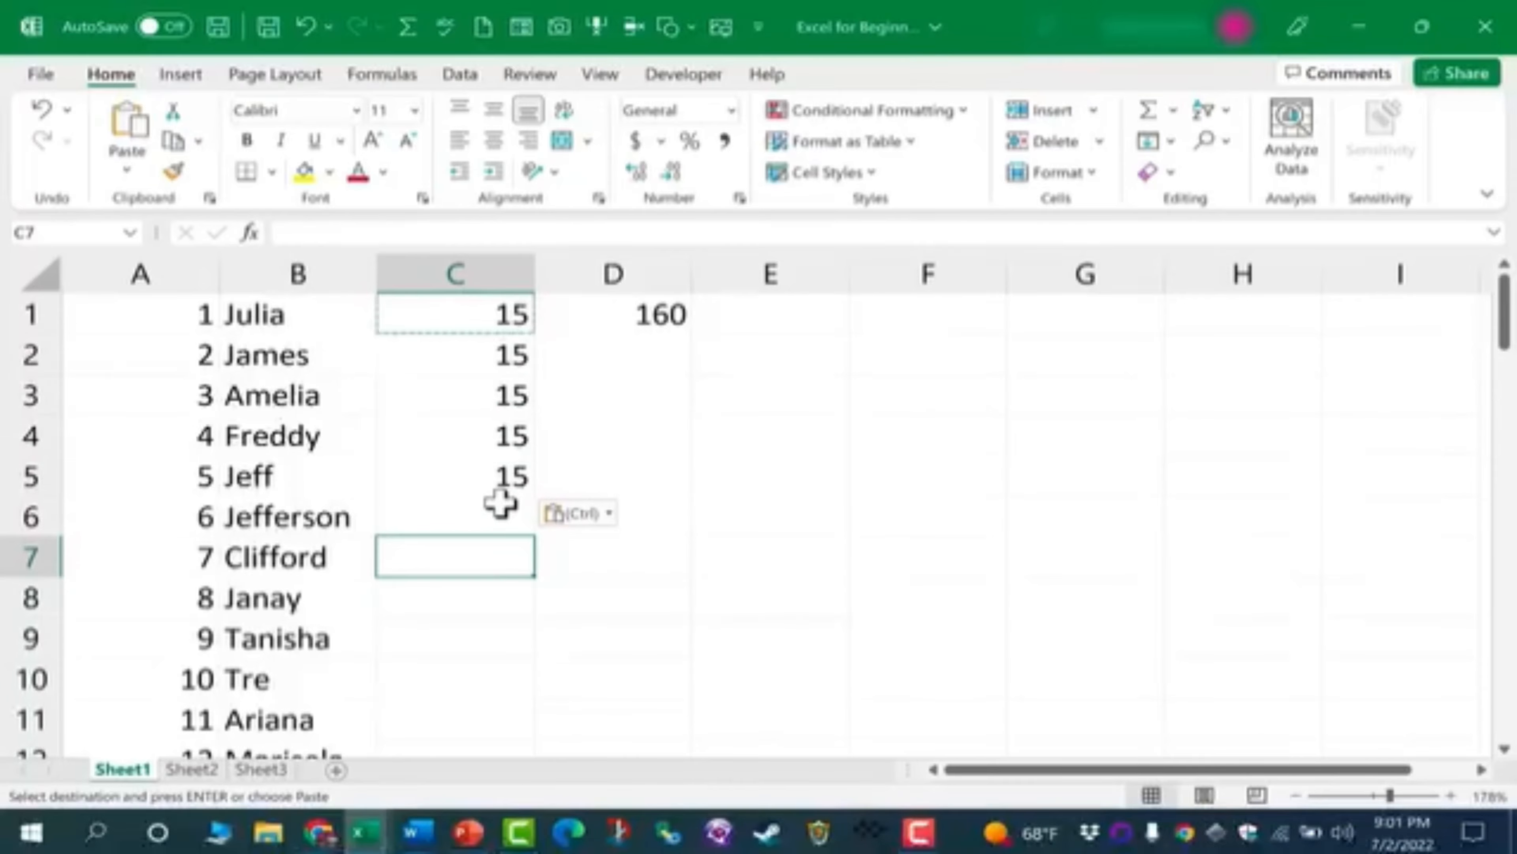
click(501, 478)
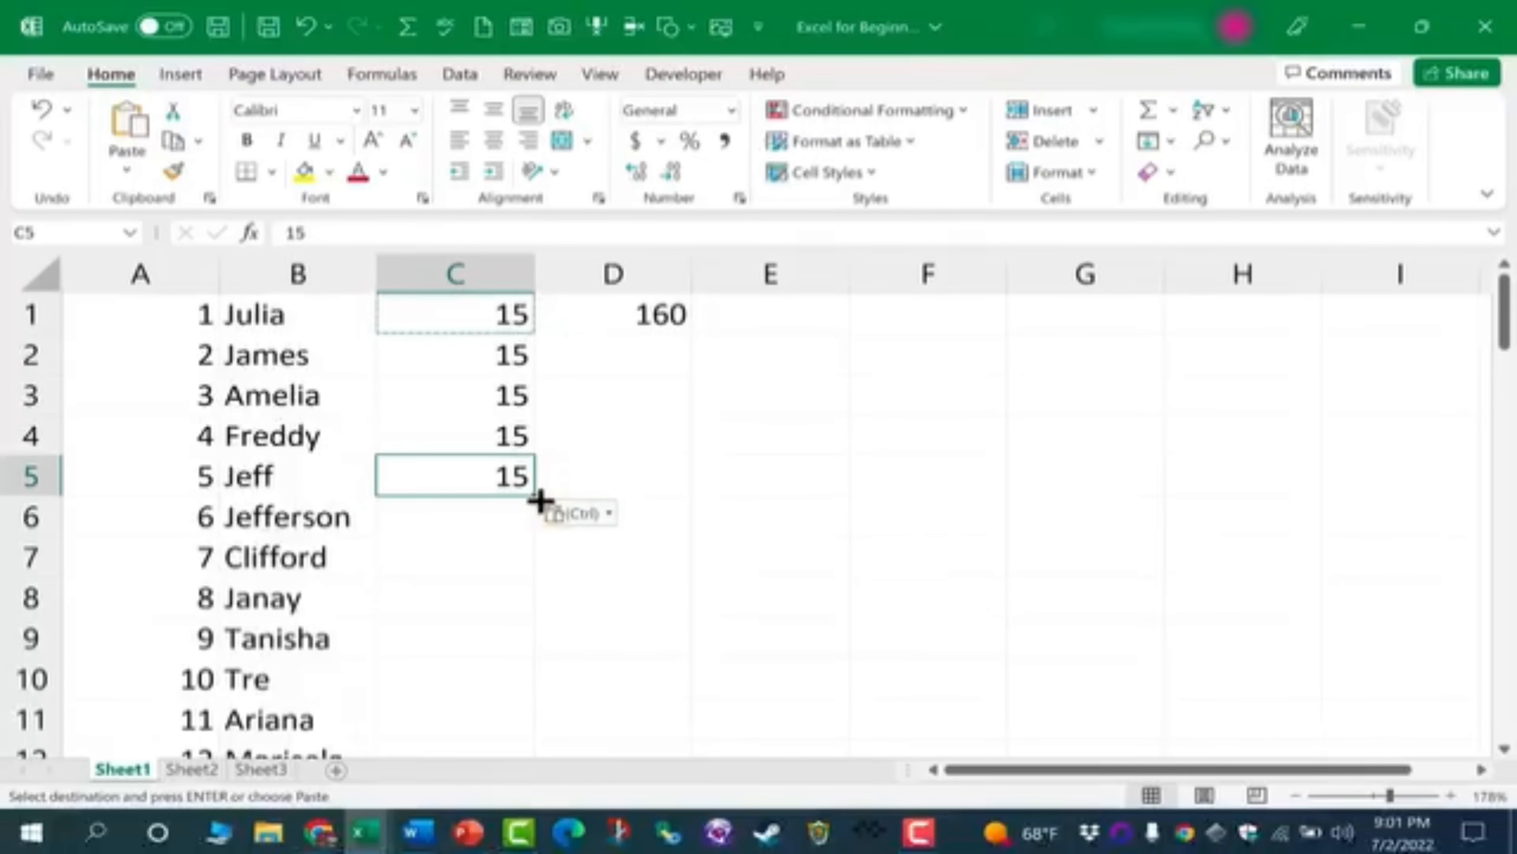
drag(538, 498, 498, 626)
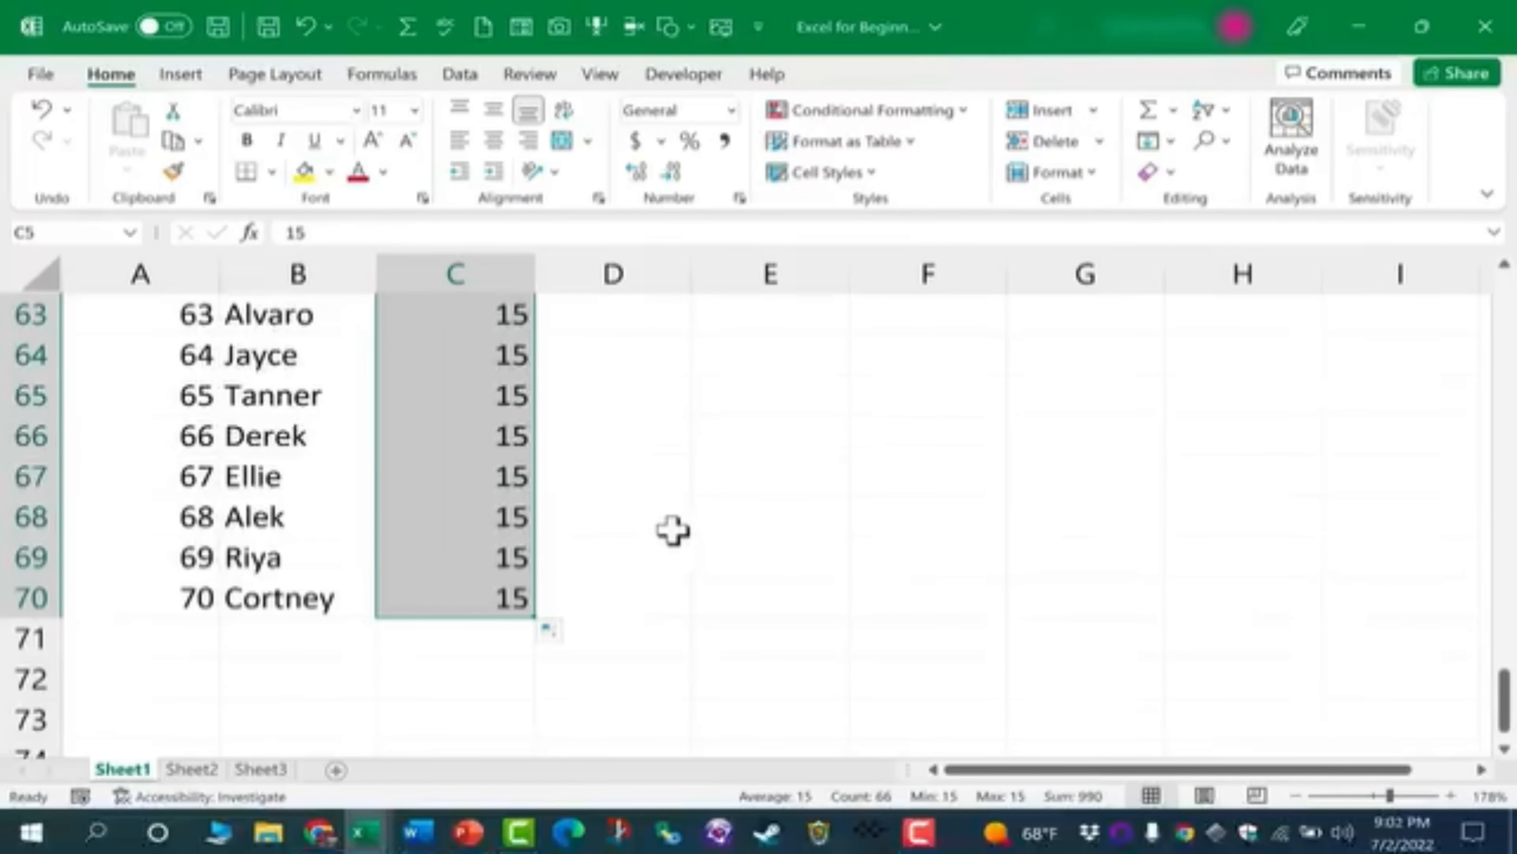
scroll(637, 519, up, 7)
scroll(636, 519, up, 14)
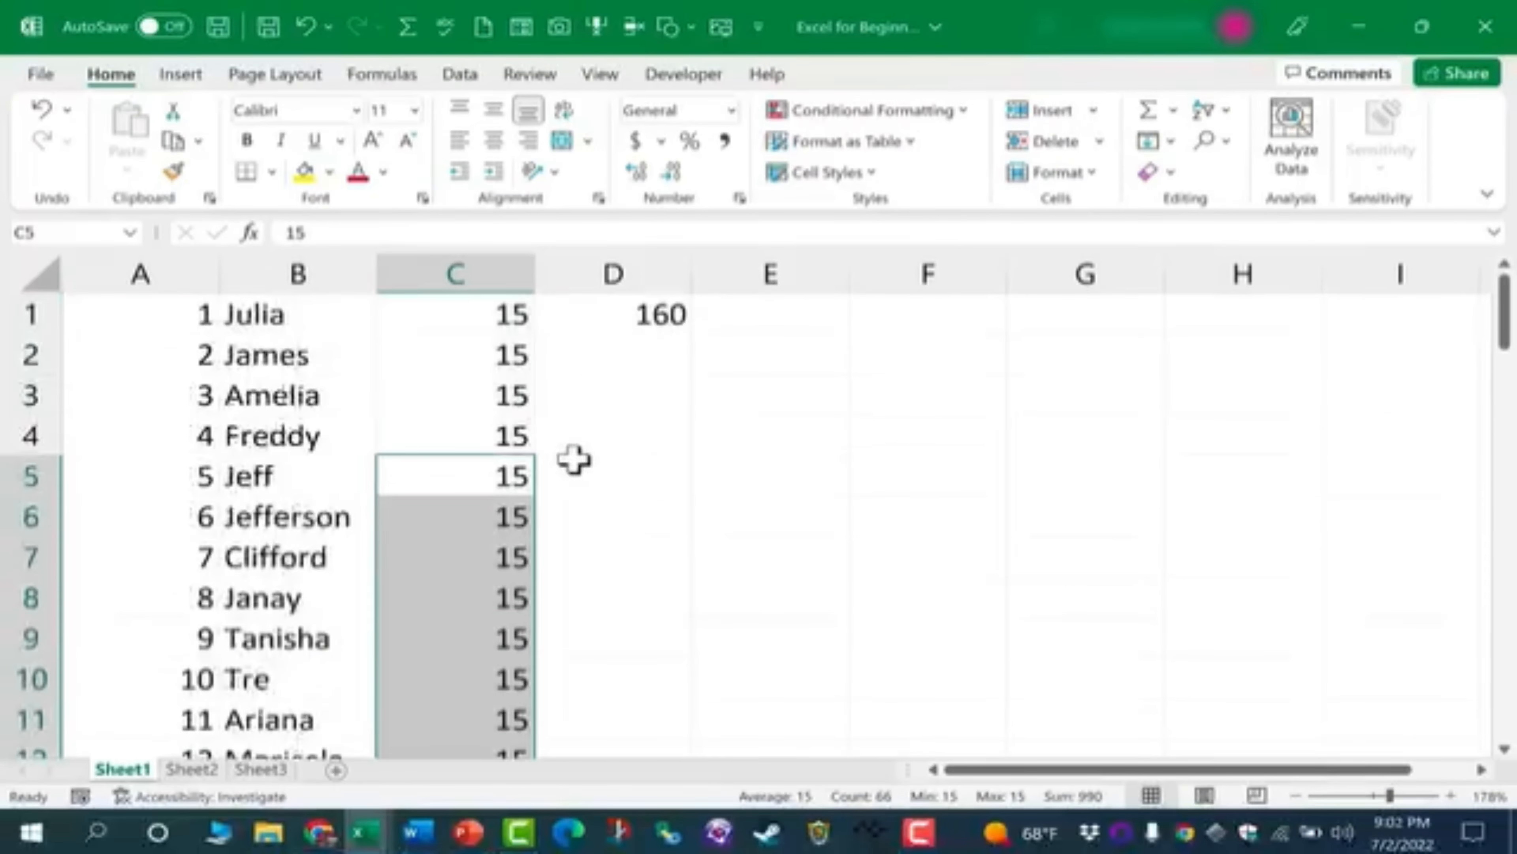
click(615, 469)
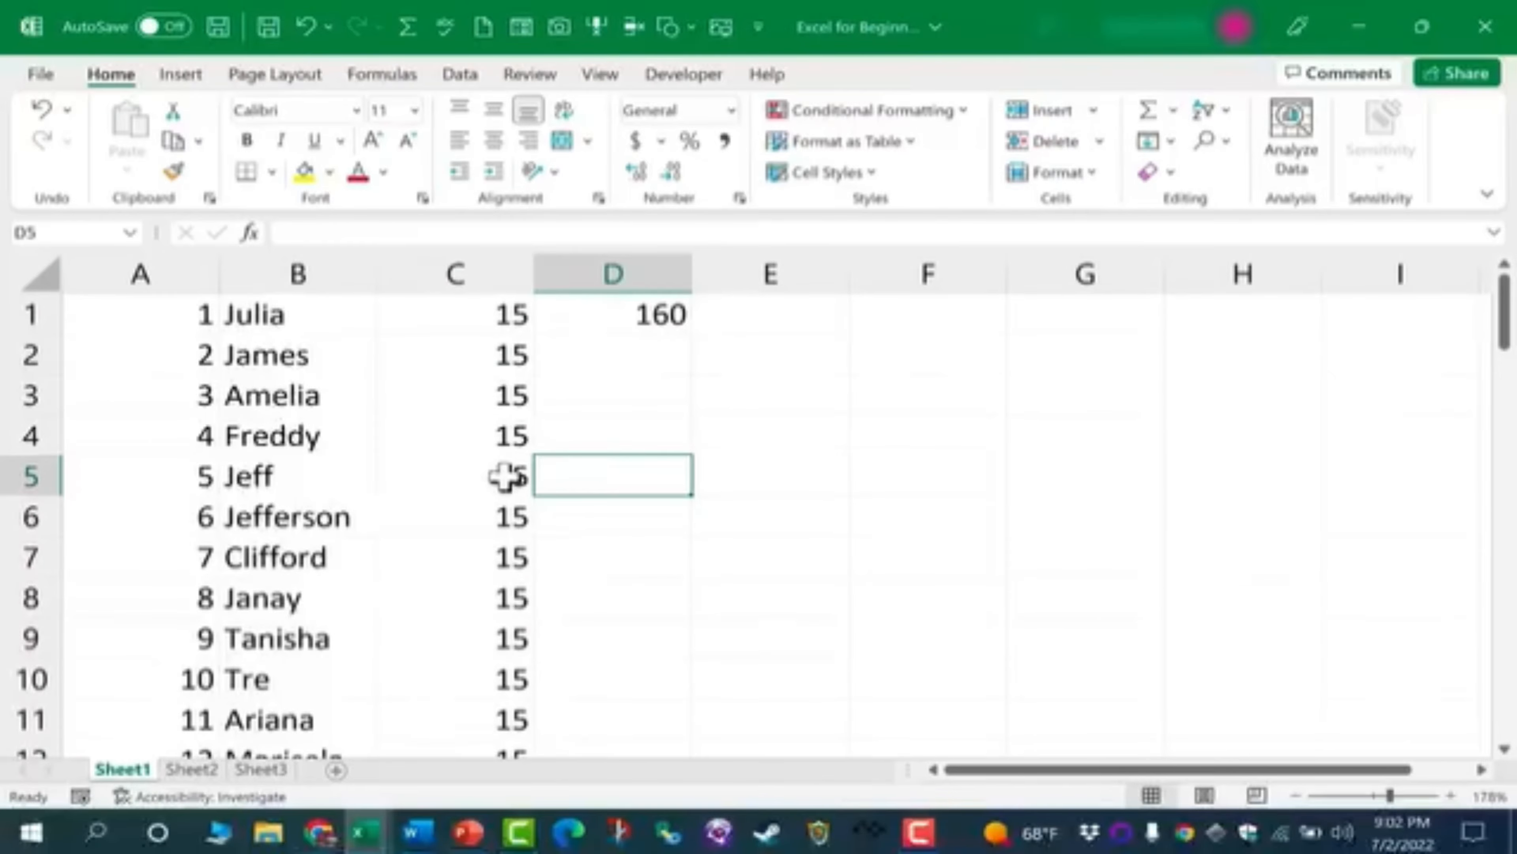
Step: Overwrite the number in cell C3 with 16
click(497, 398)
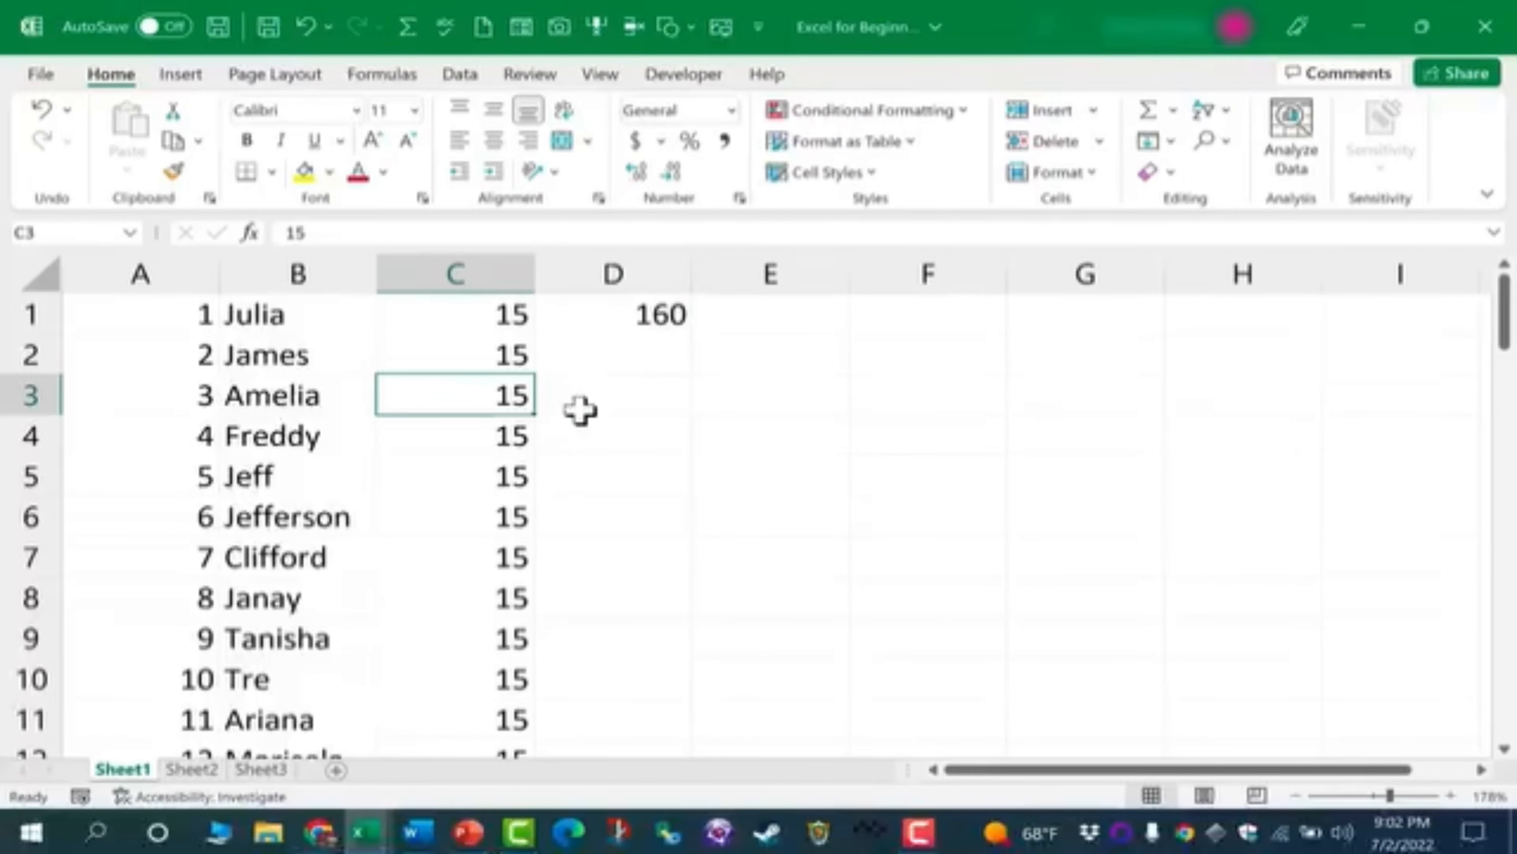
text(16)
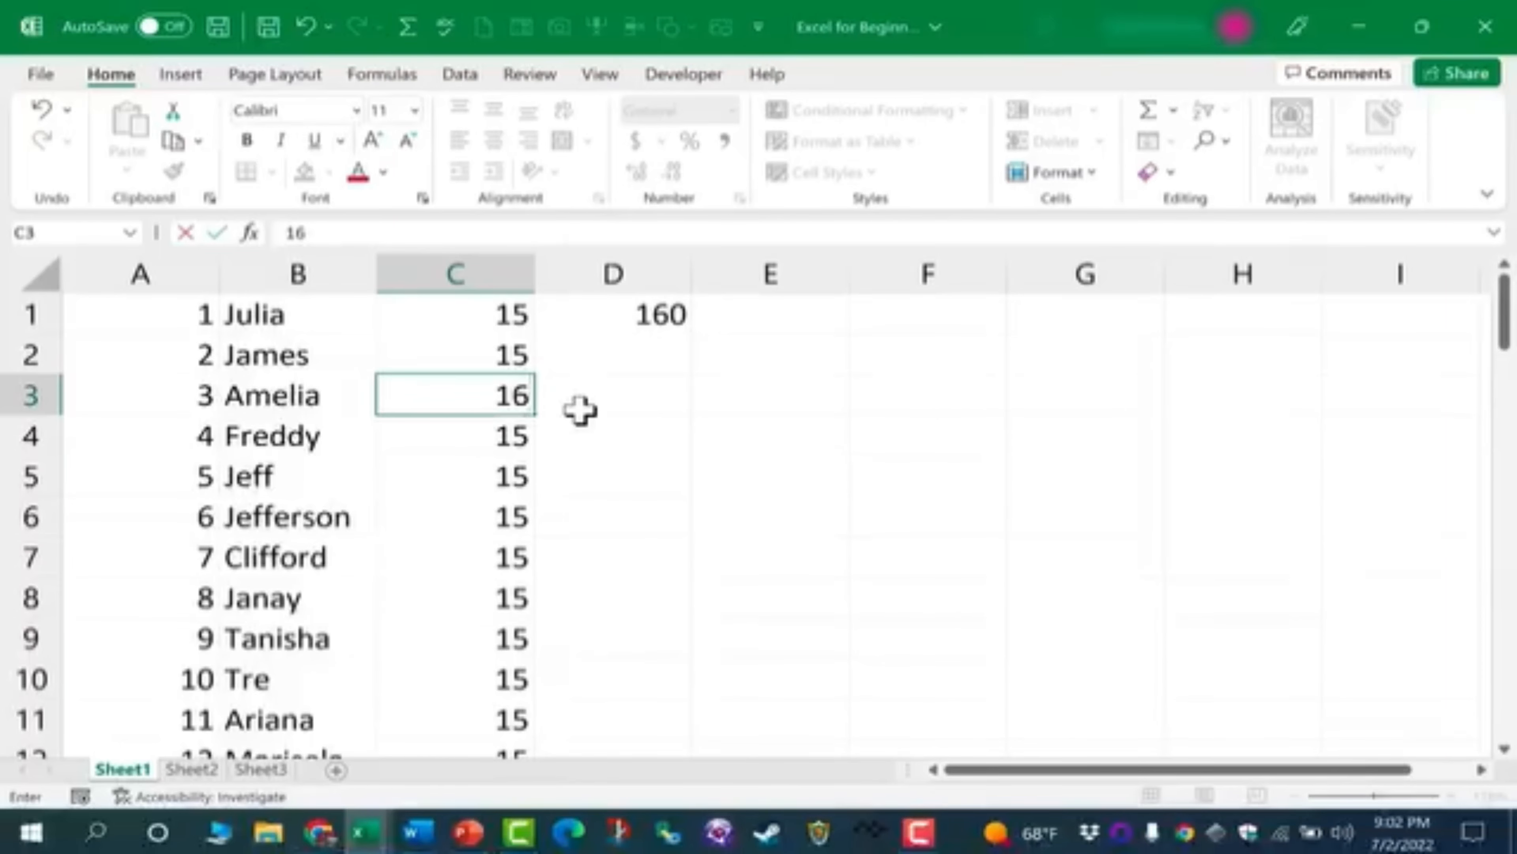
key(Return)
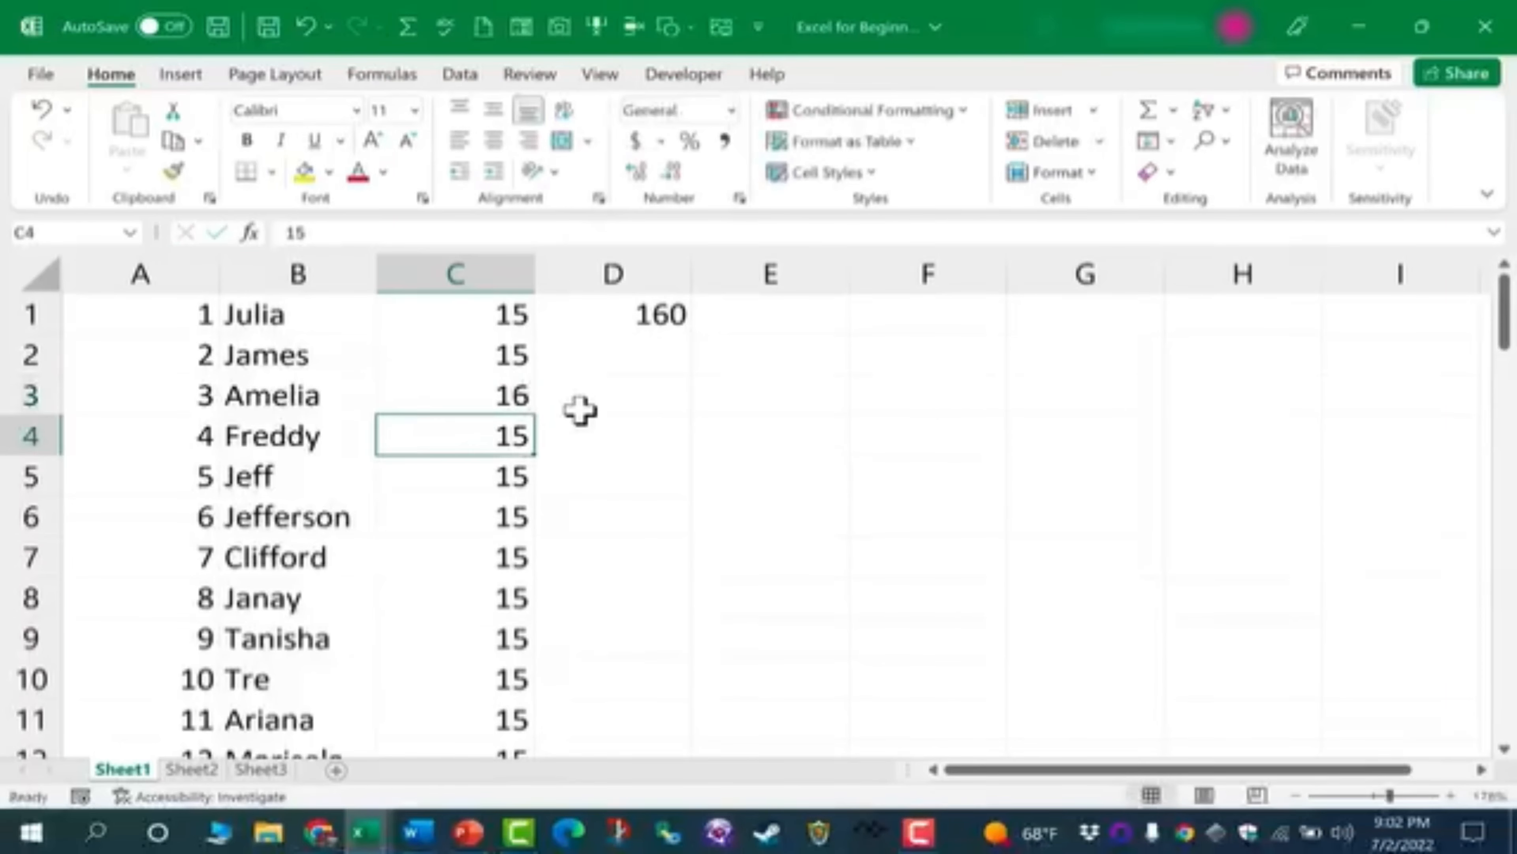
click(487, 401)
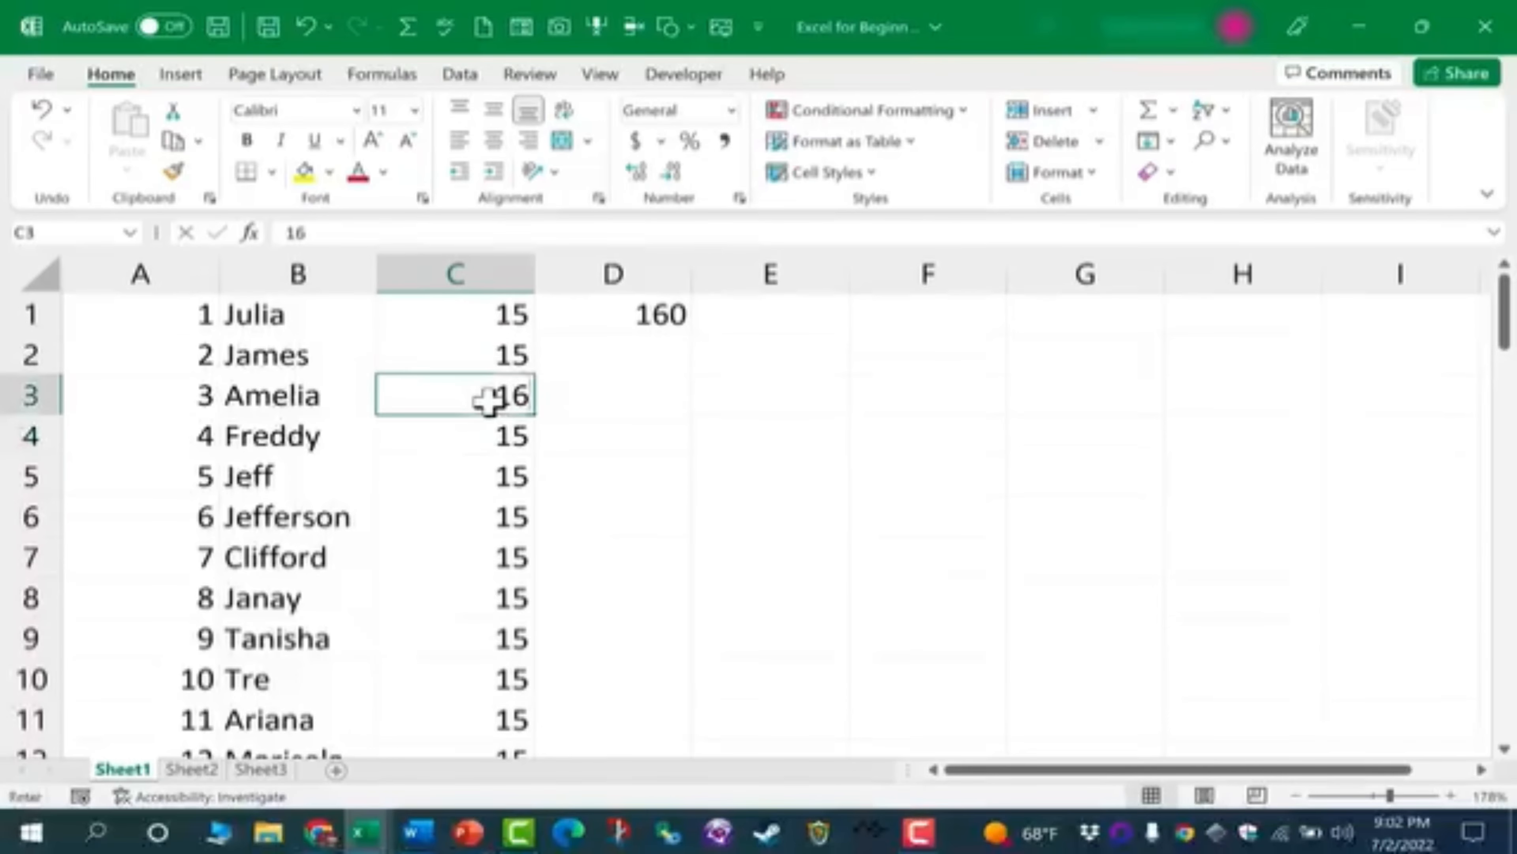
key(BackSpace)
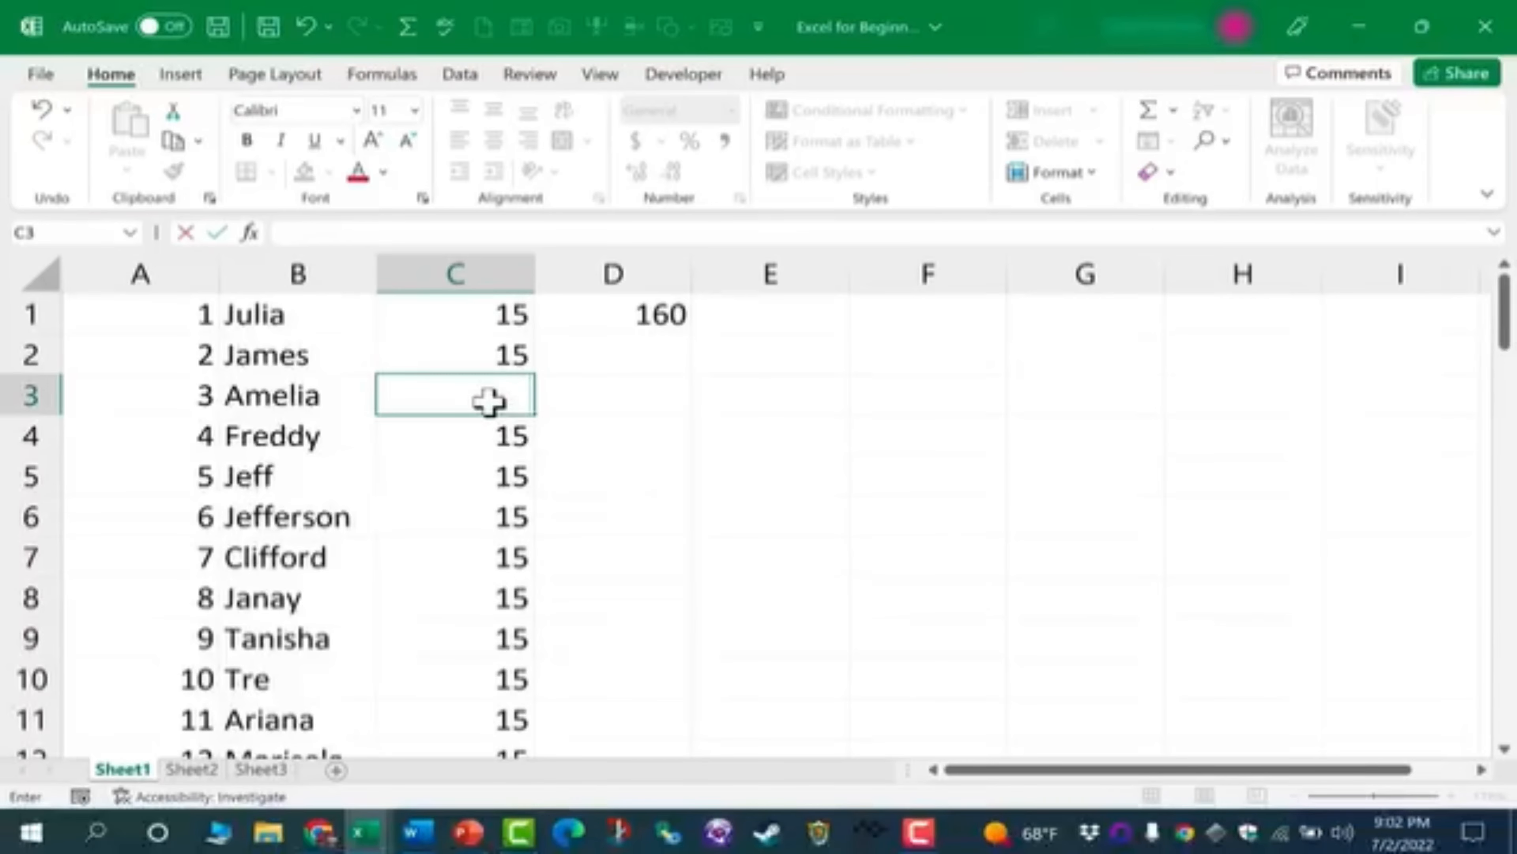
key(Escape)
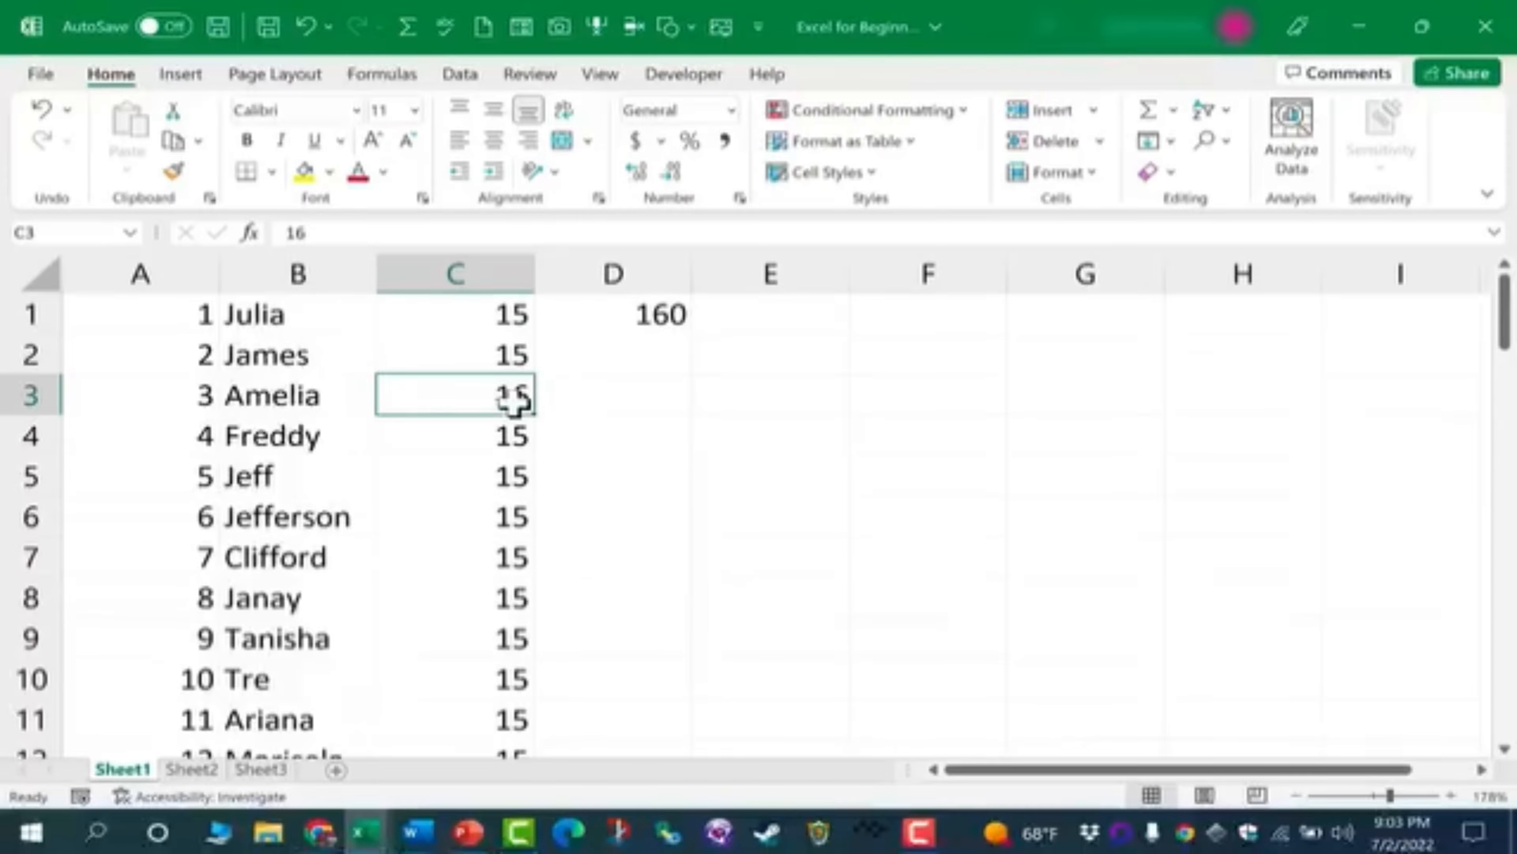
right_click(512, 401)
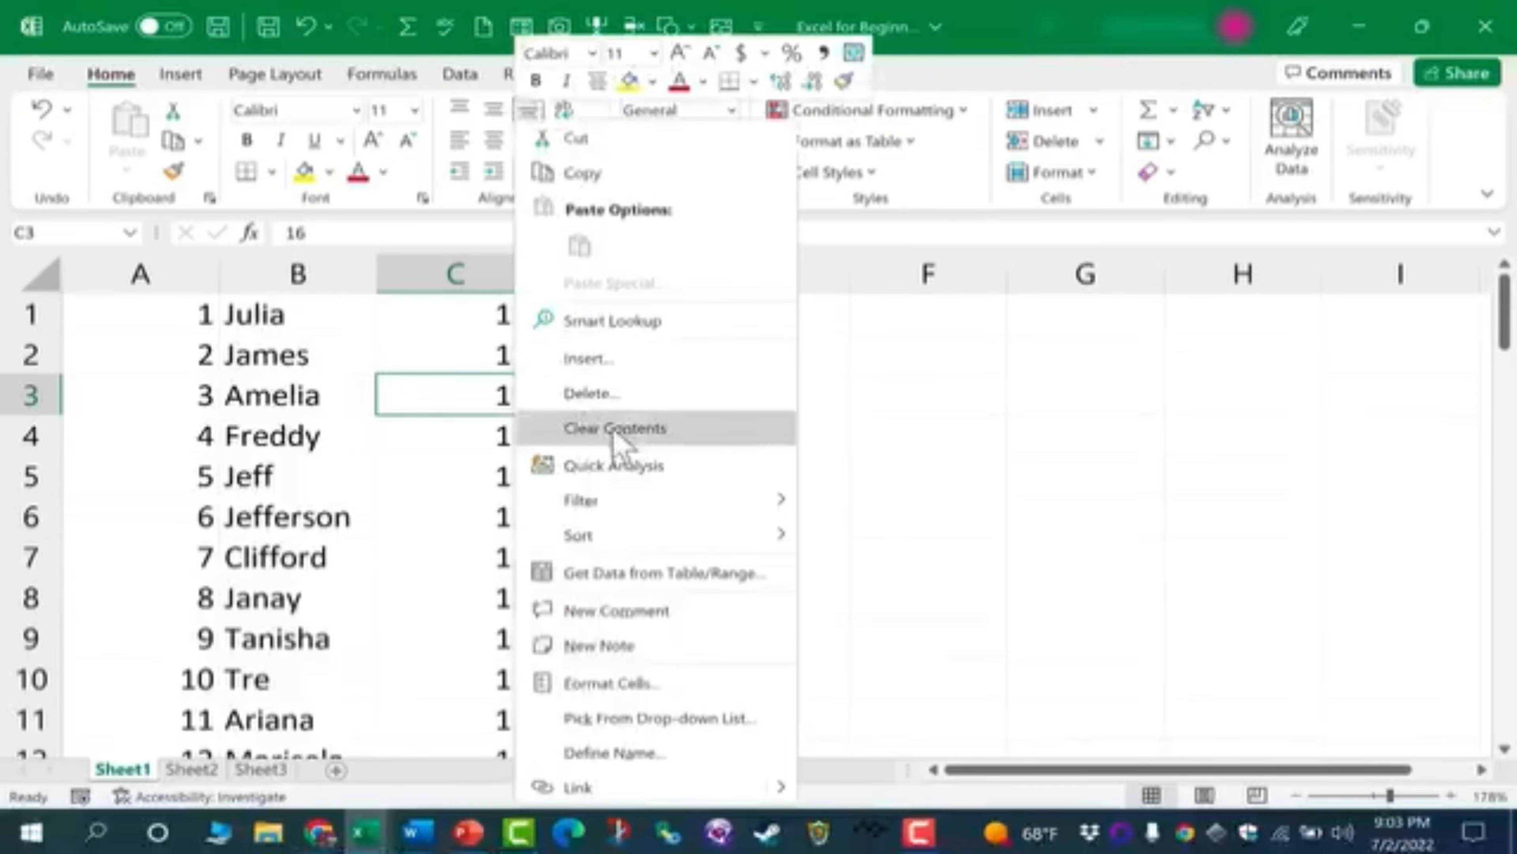
click(489, 399)
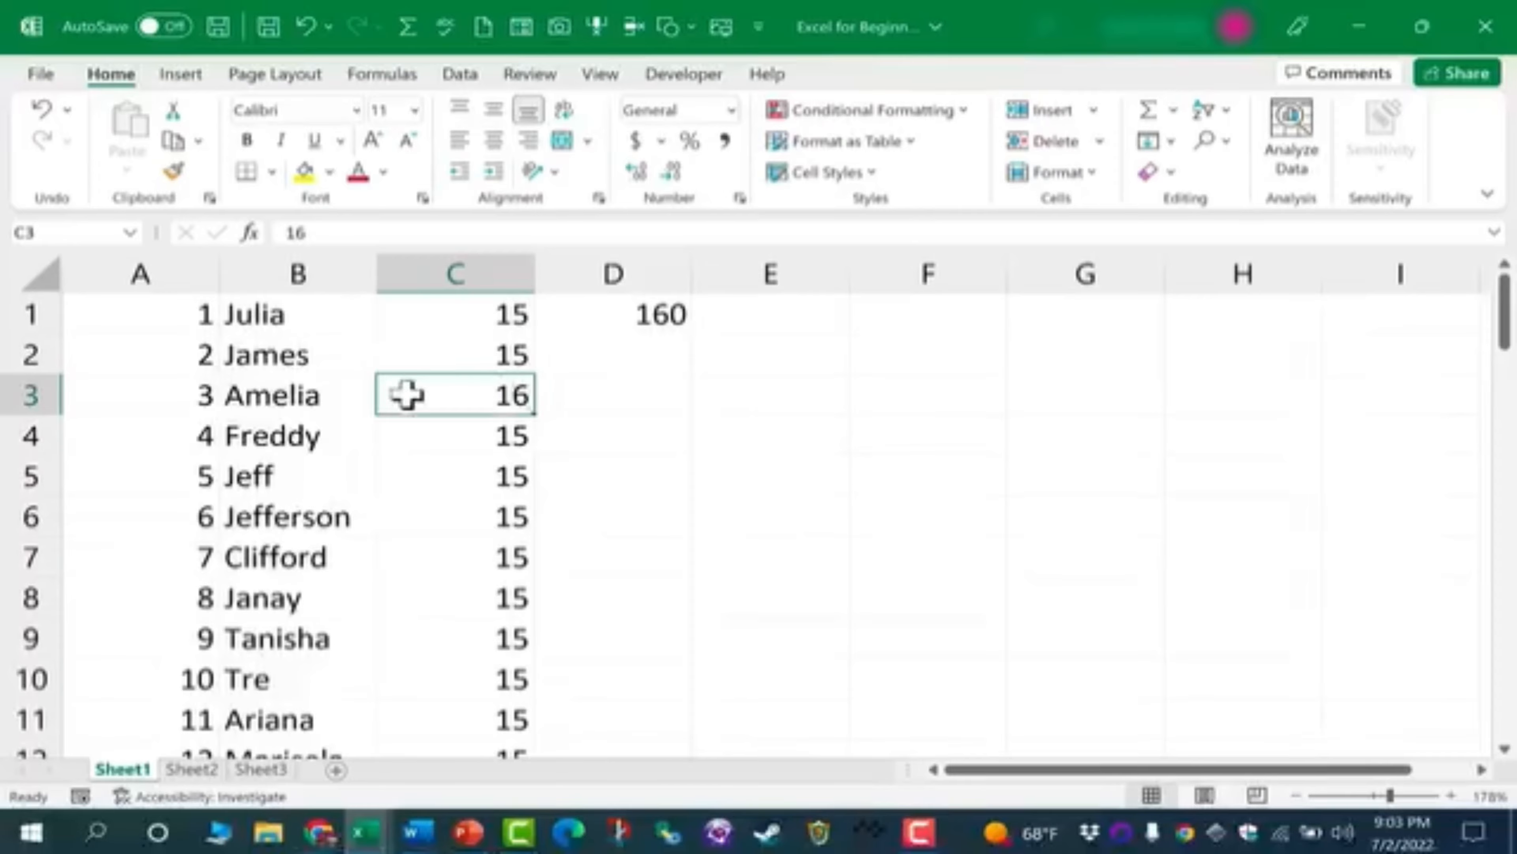
Step: Clear everything, both contents and formatting, from the cell range B2:D6 and undo the clearing
drag(299, 365, 566, 517)
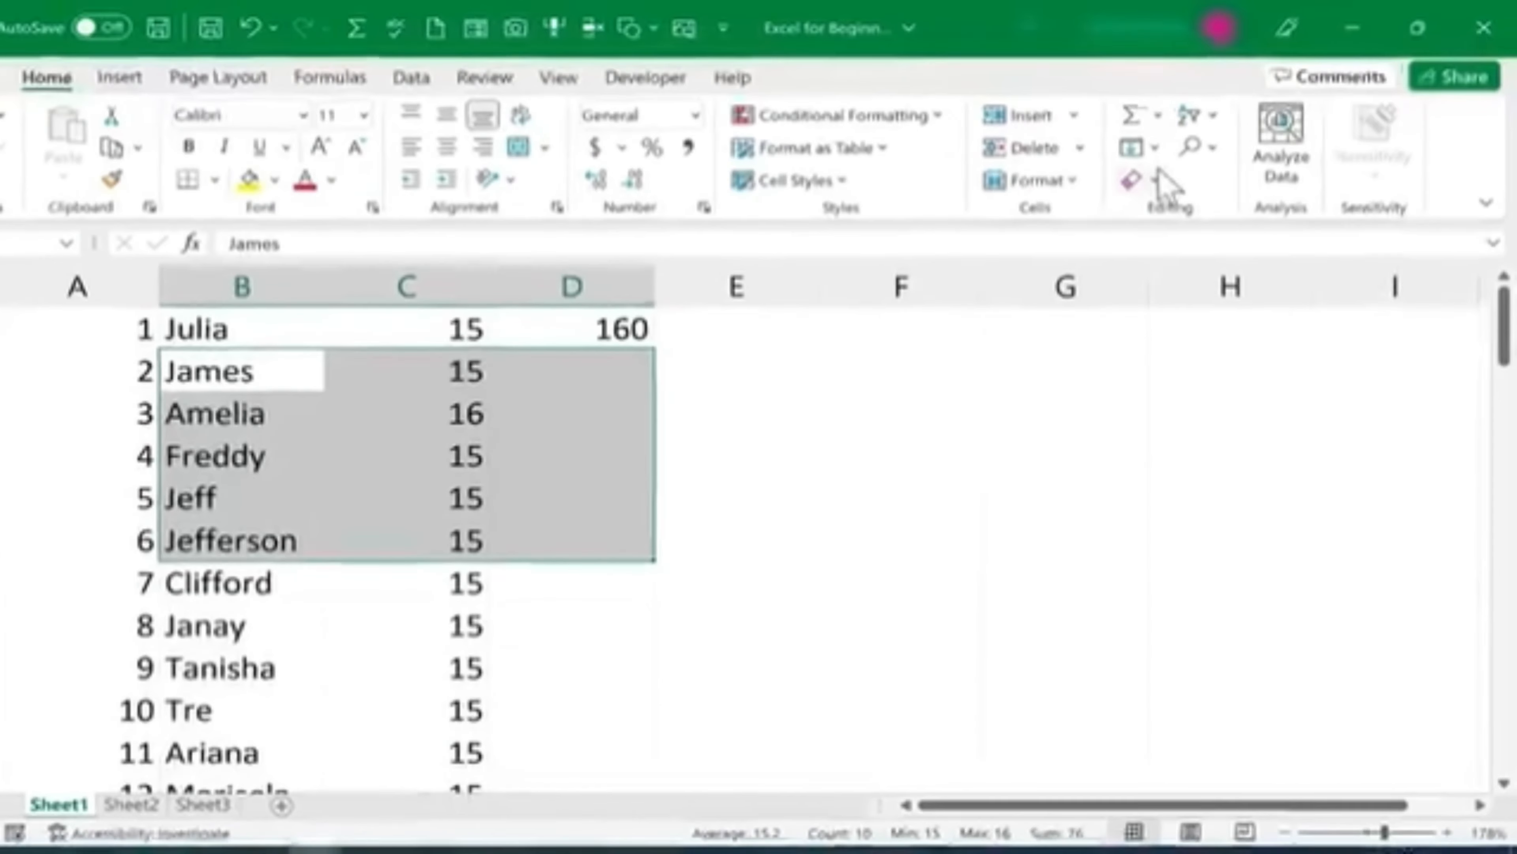
click(1122, 199)
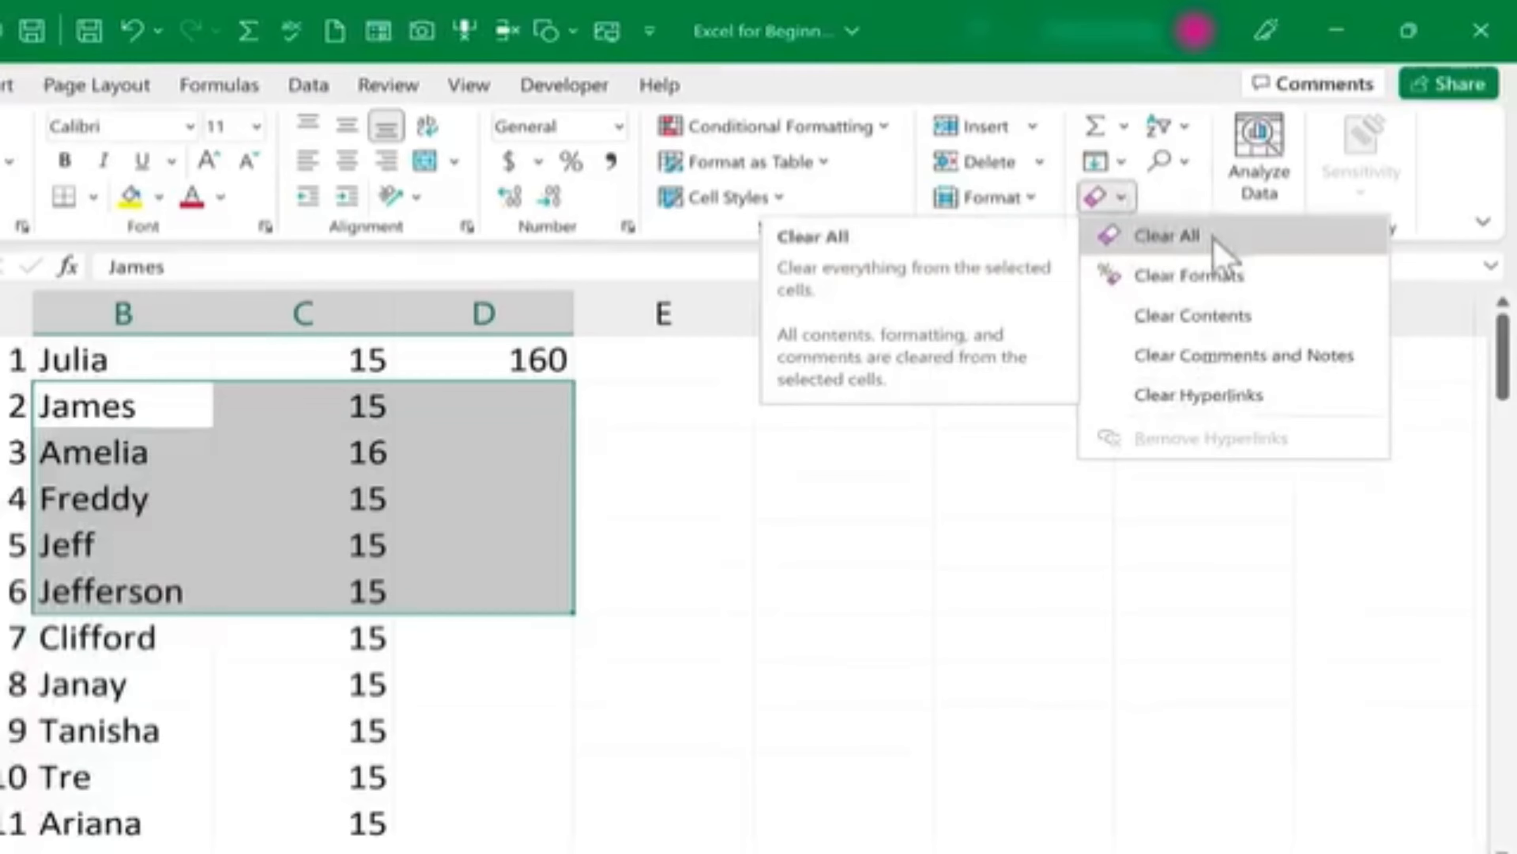
click(1168, 236)
click(776, 585)
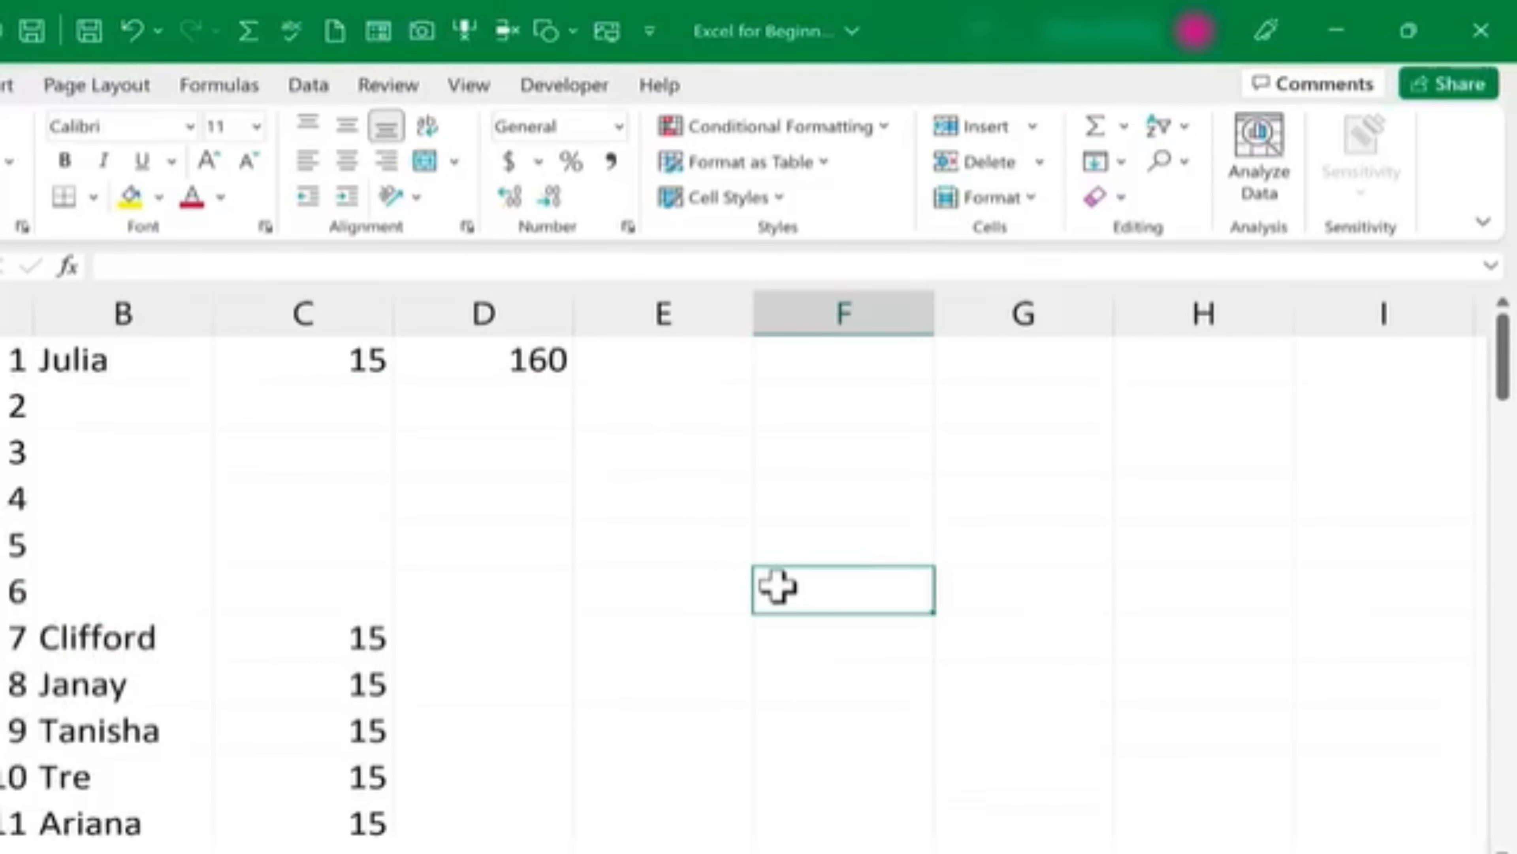
key(ctrl+z)
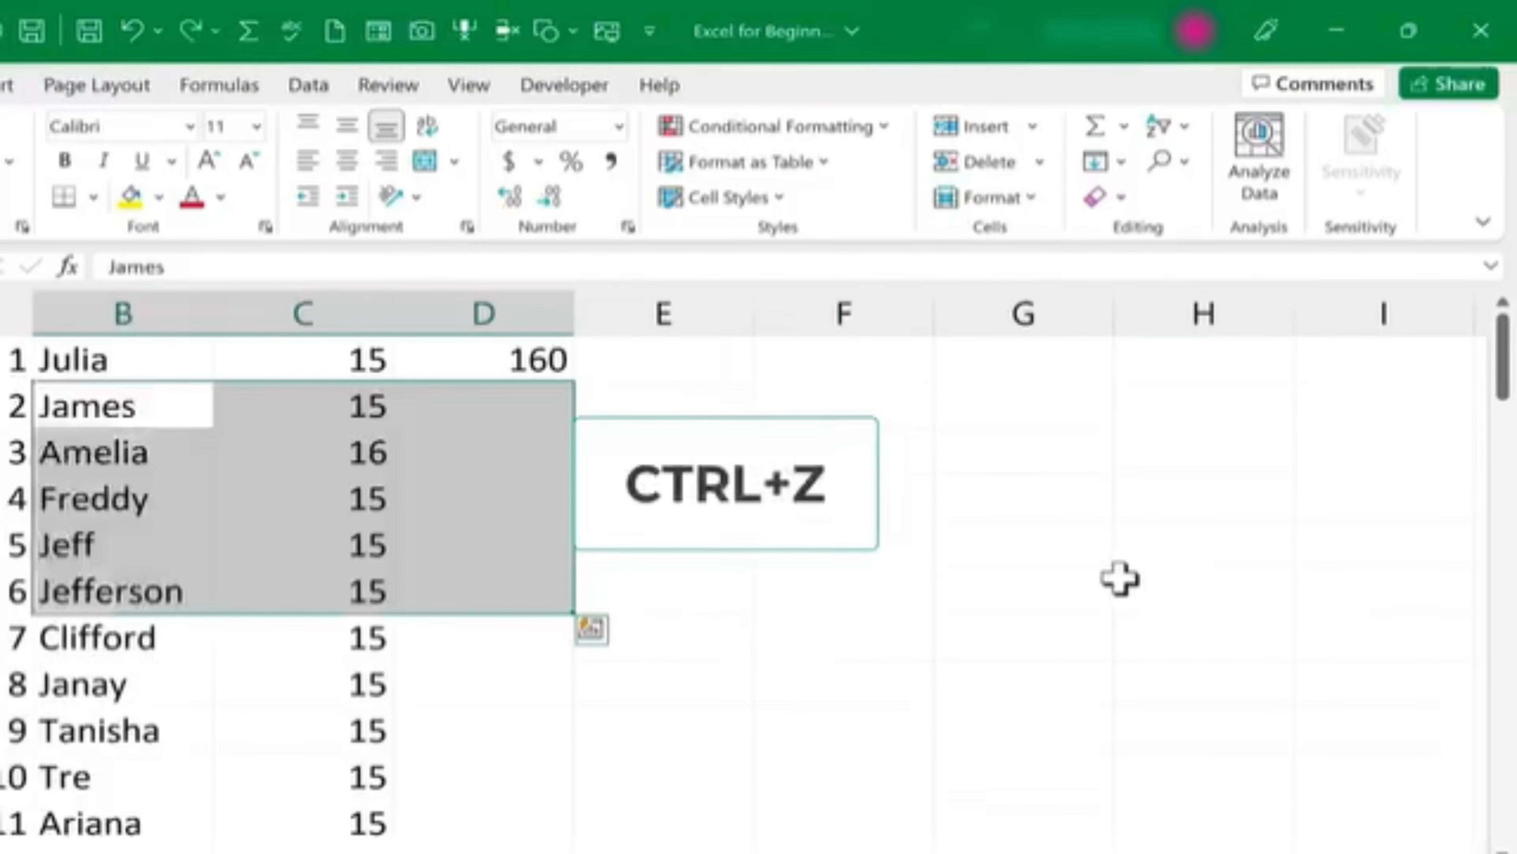
click(711, 581)
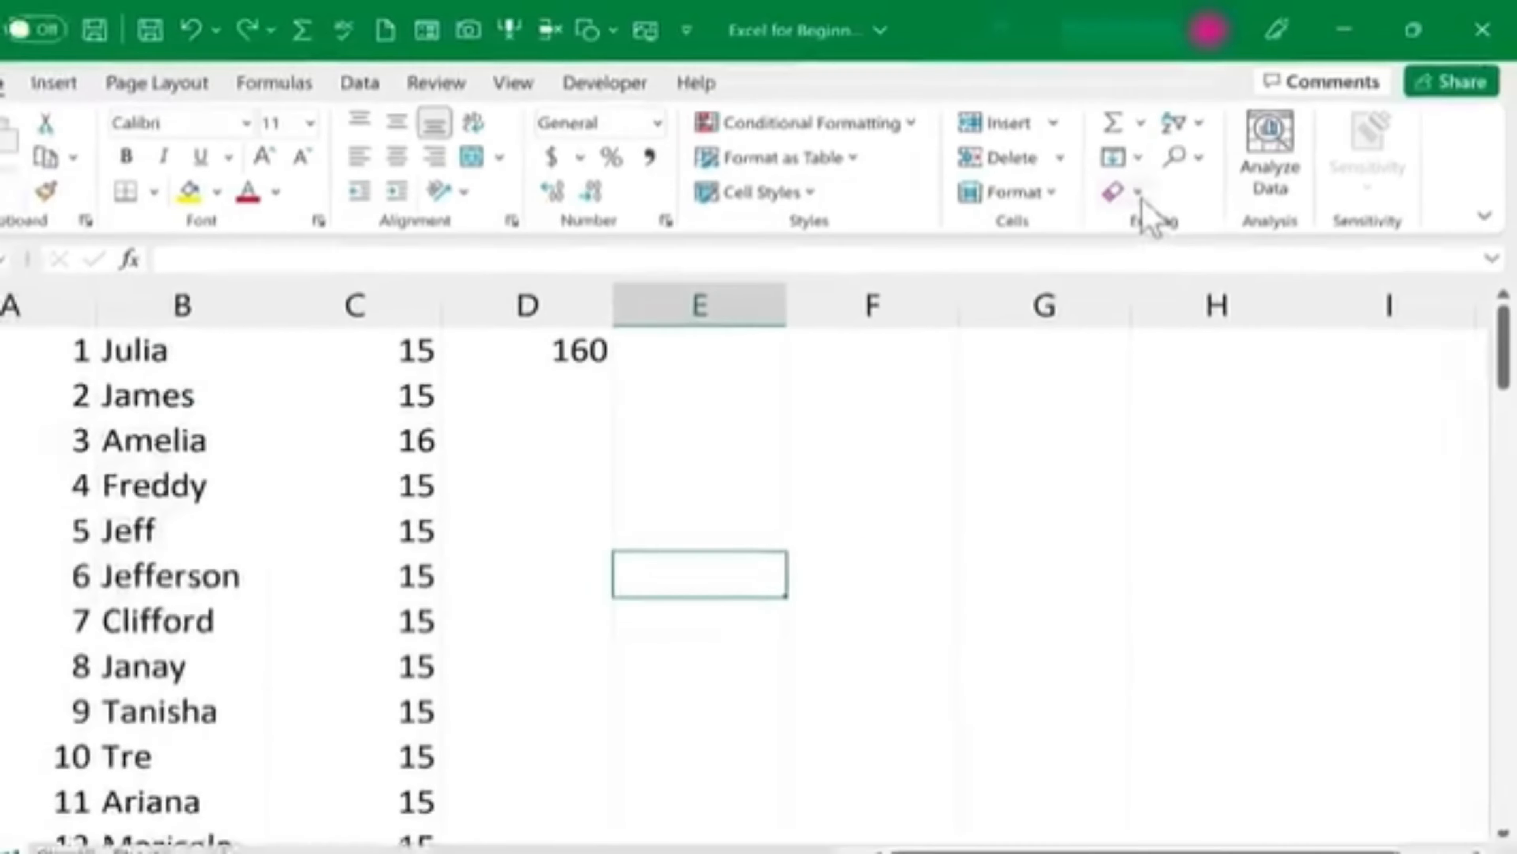
click(1137, 192)
click(1180, 229)
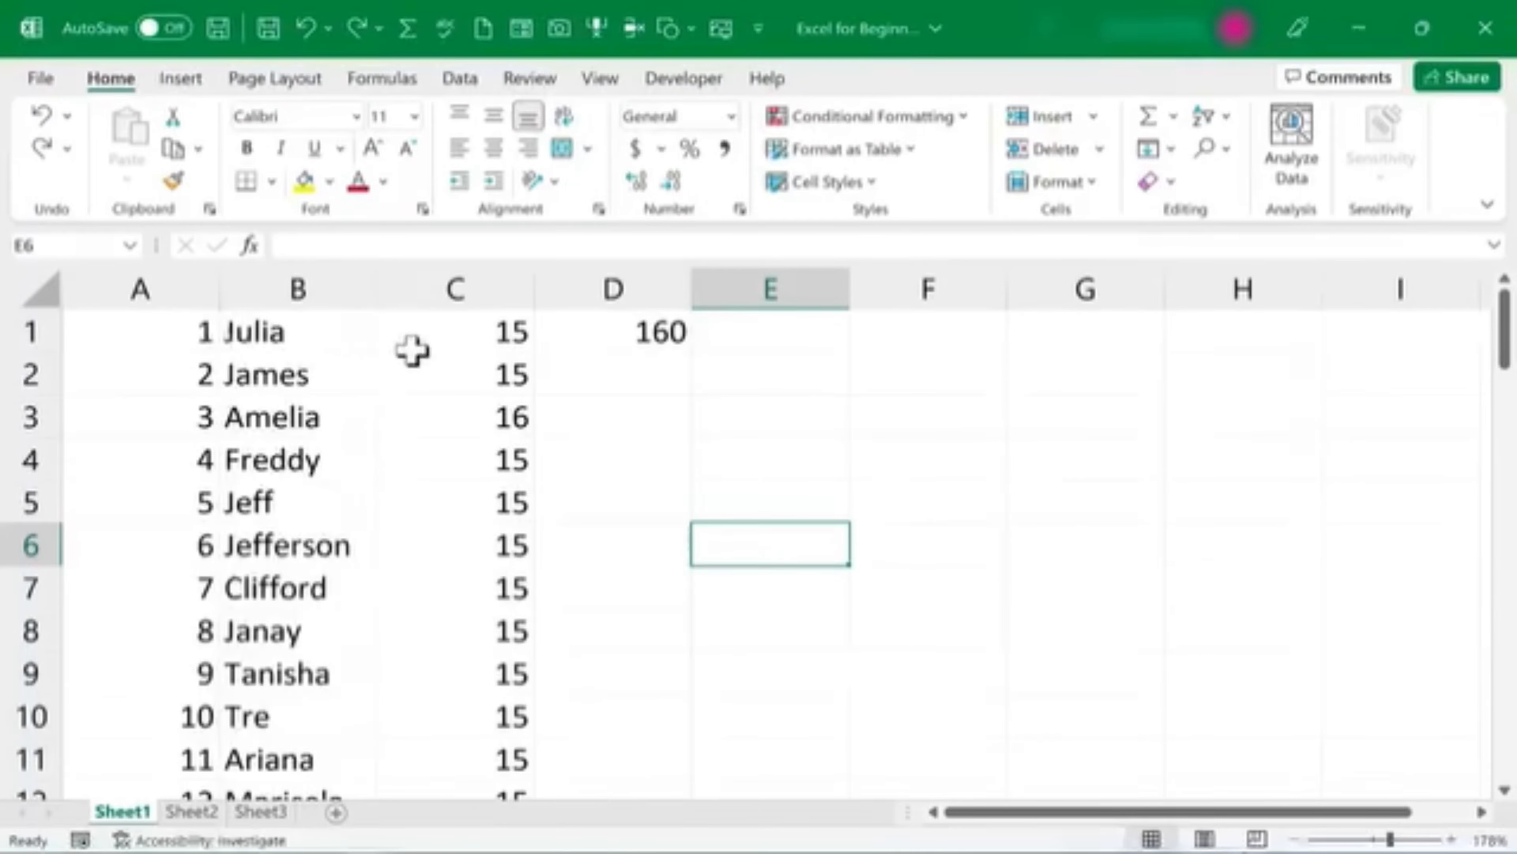
click(470, 343)
click(645, 340)
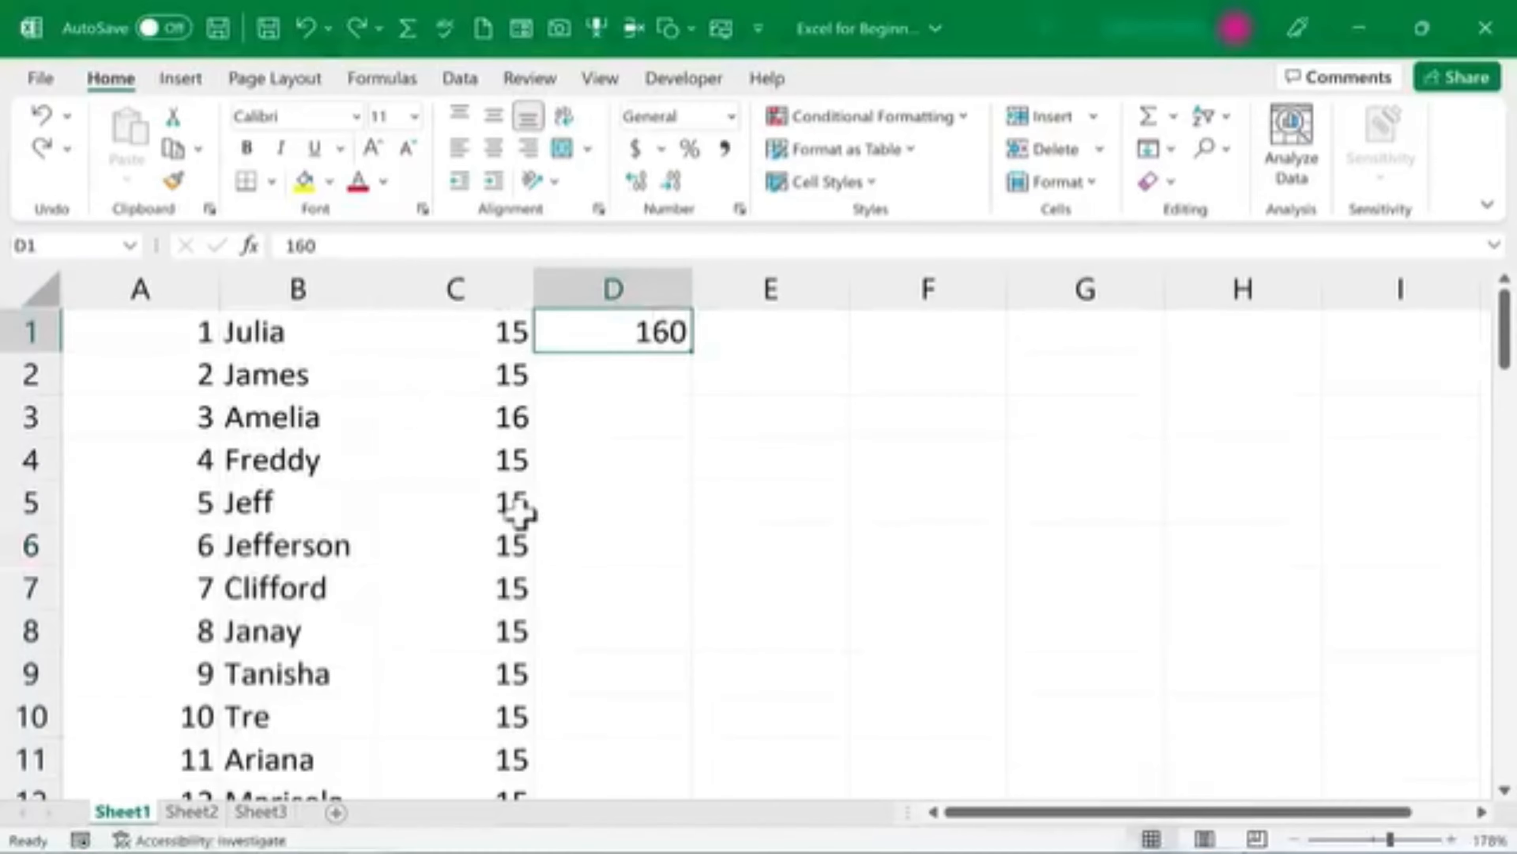
click(483, 419)
click(642, 340)
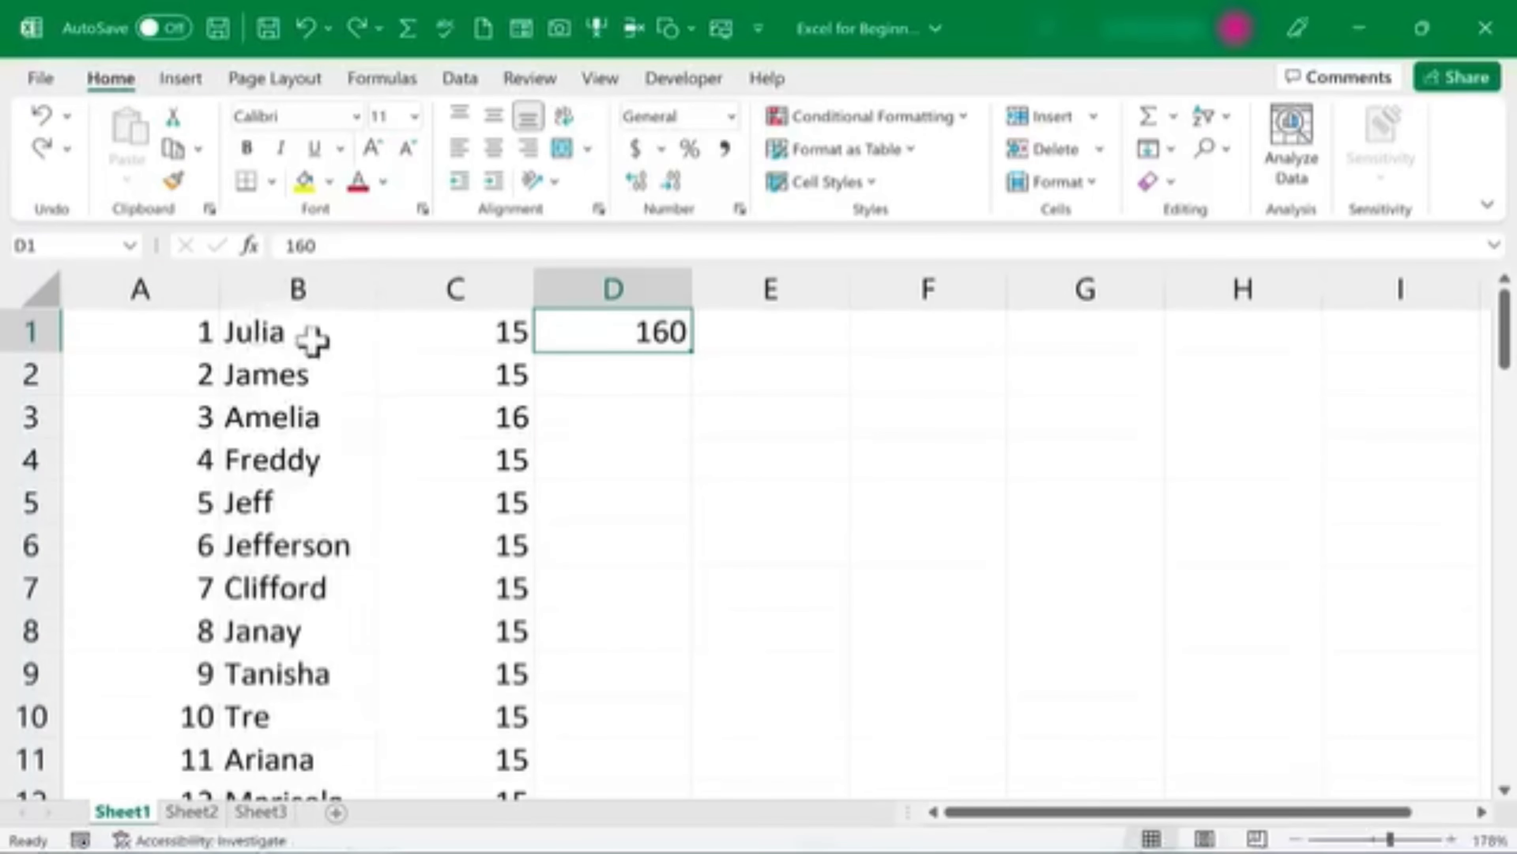
Step: Insert a blank row above row 1, on top of the list
key(Left)
key(Down)
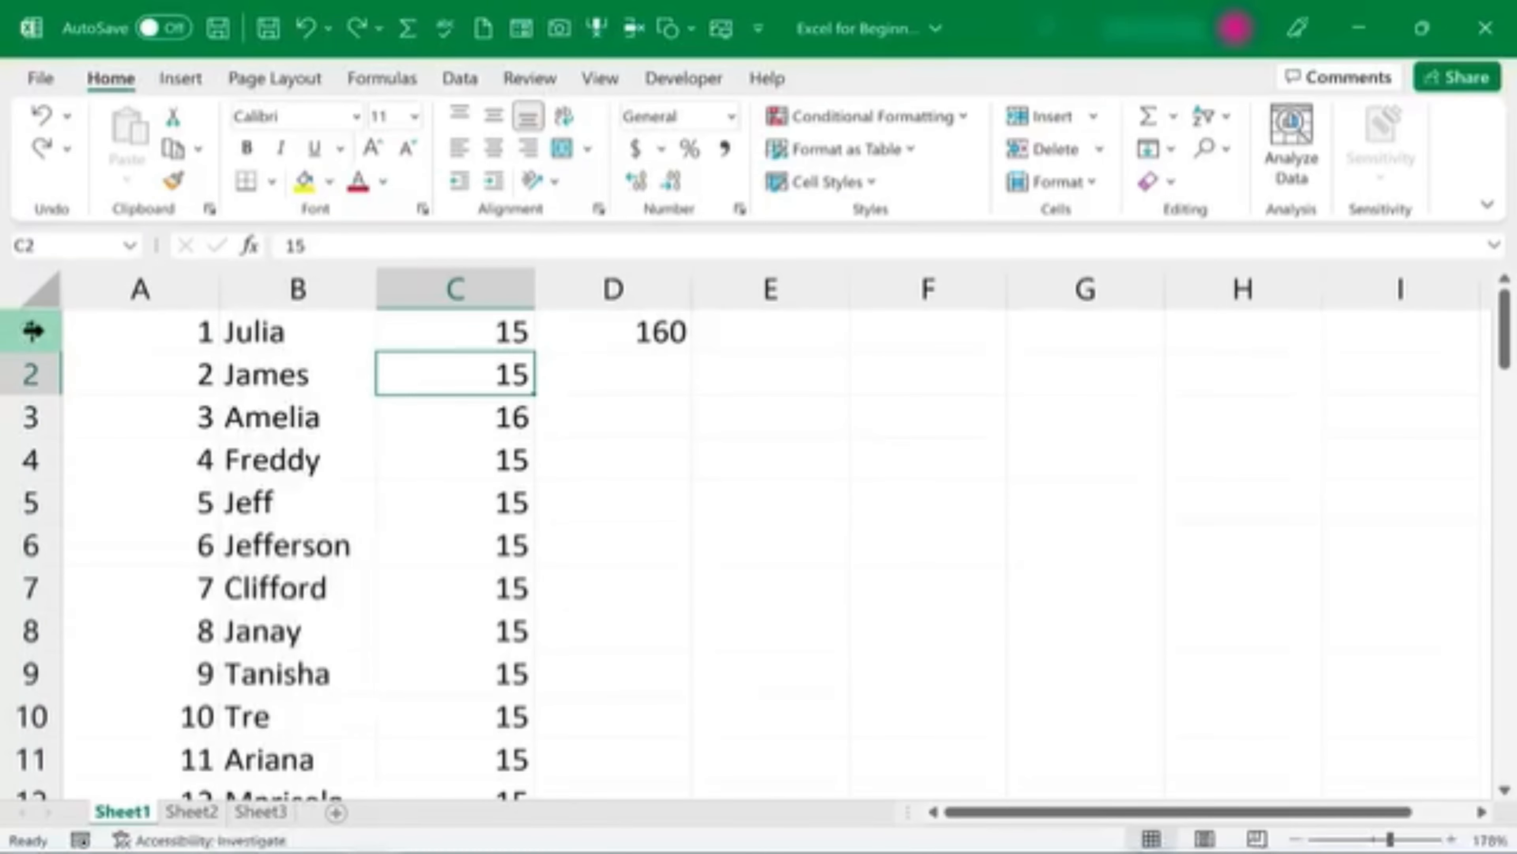
right_click(24, 331)
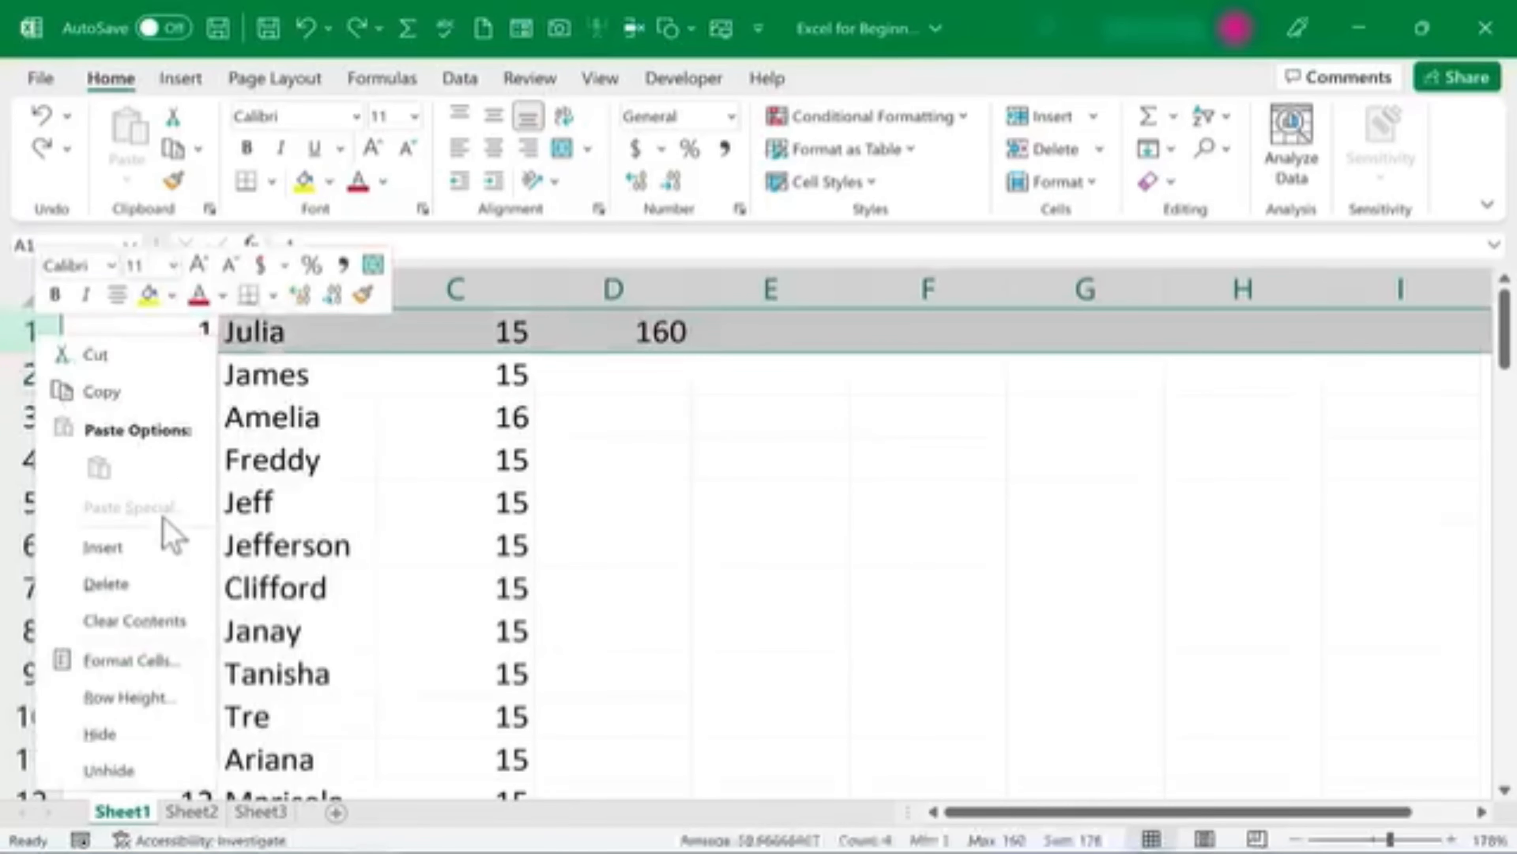
click(156, 542)
click(257, 460)
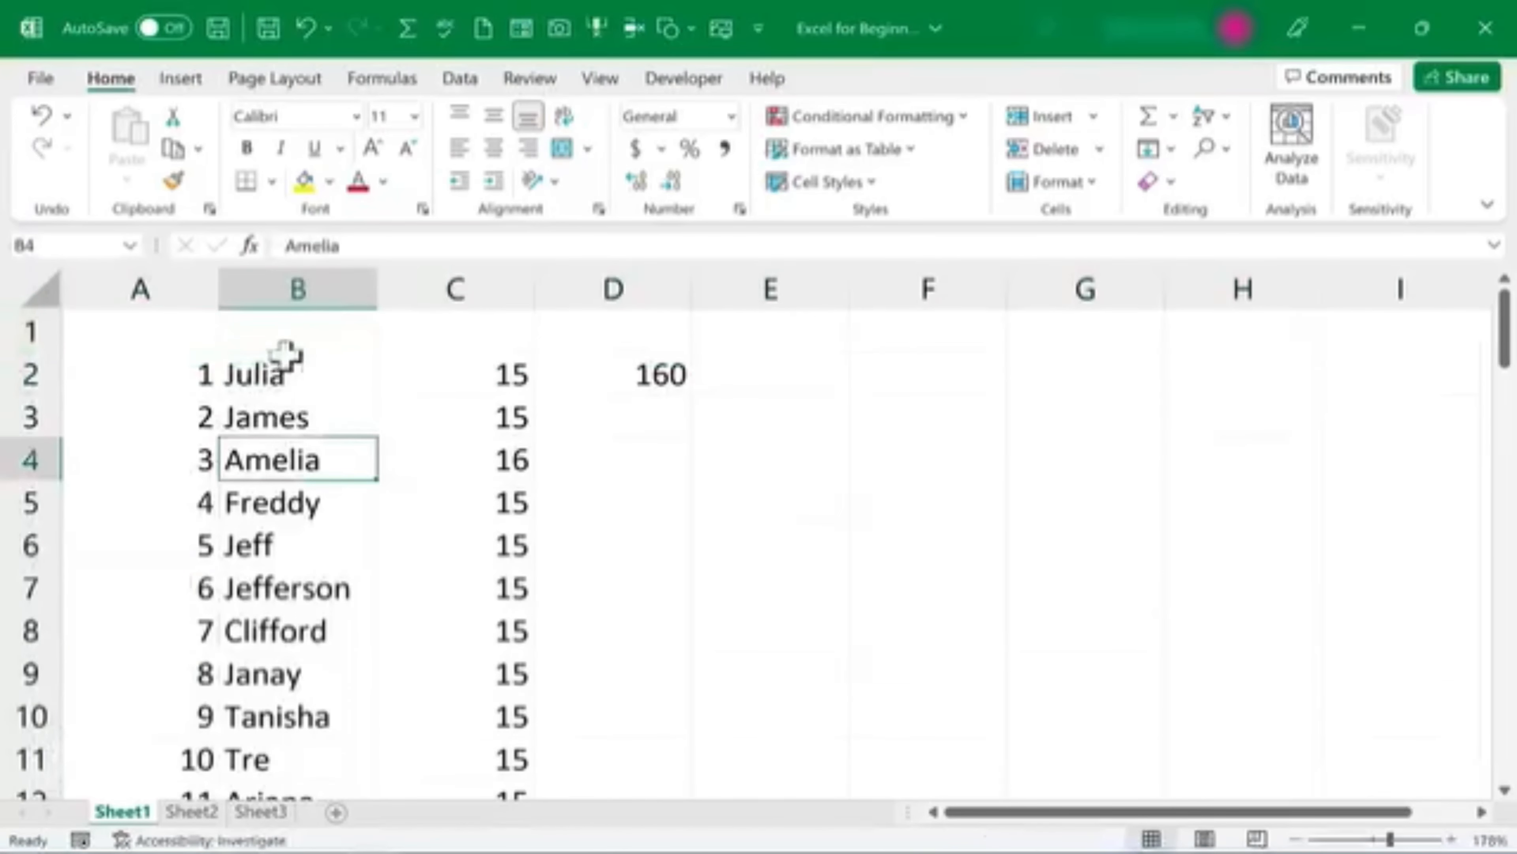
Step: Insert a blank column before column A and another before column D
right_click(138, 288)
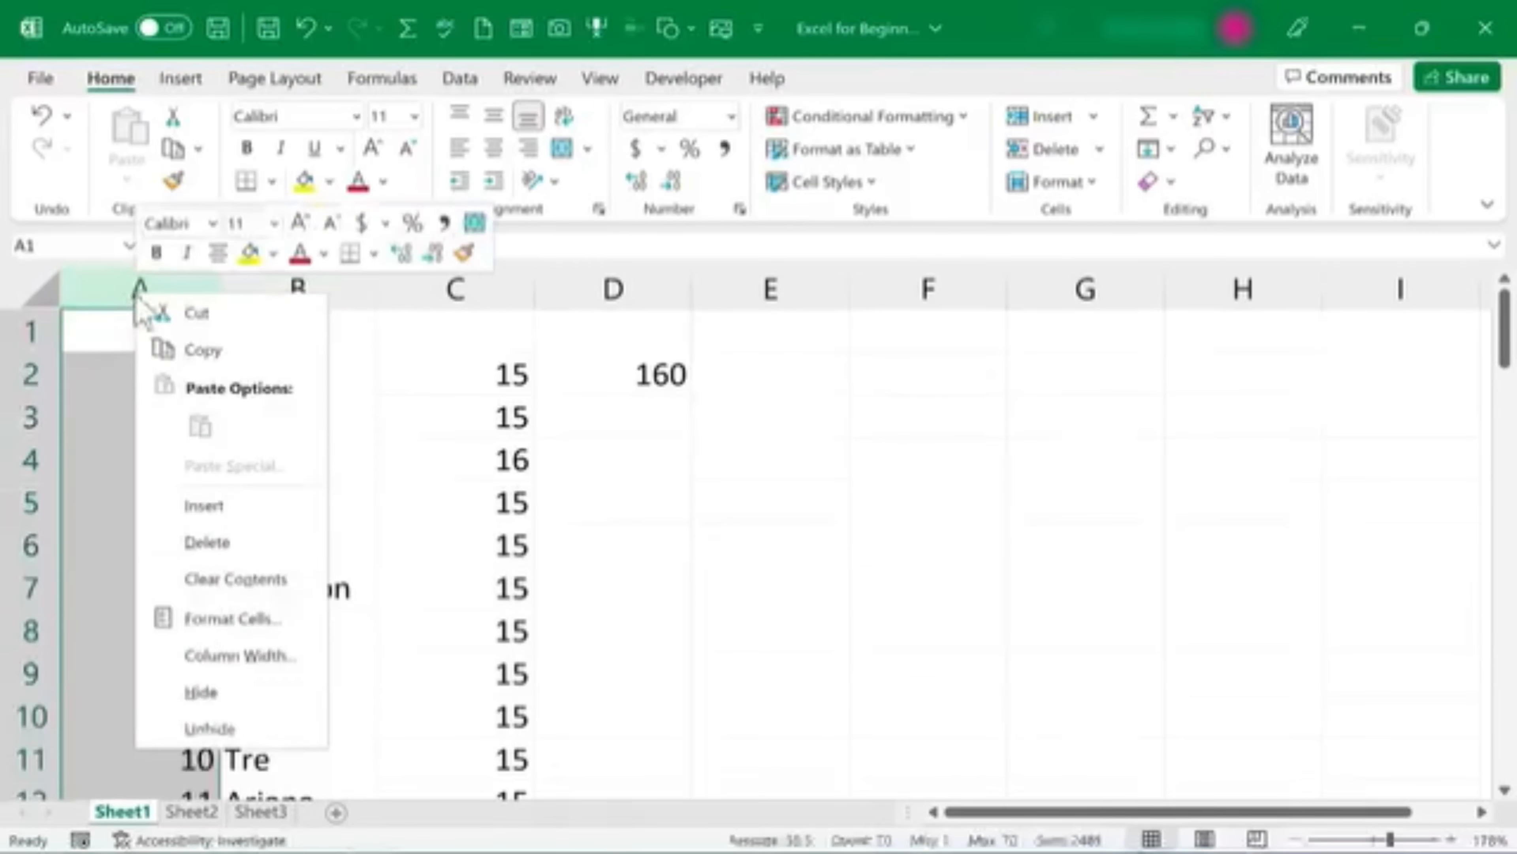
click(227, 507)
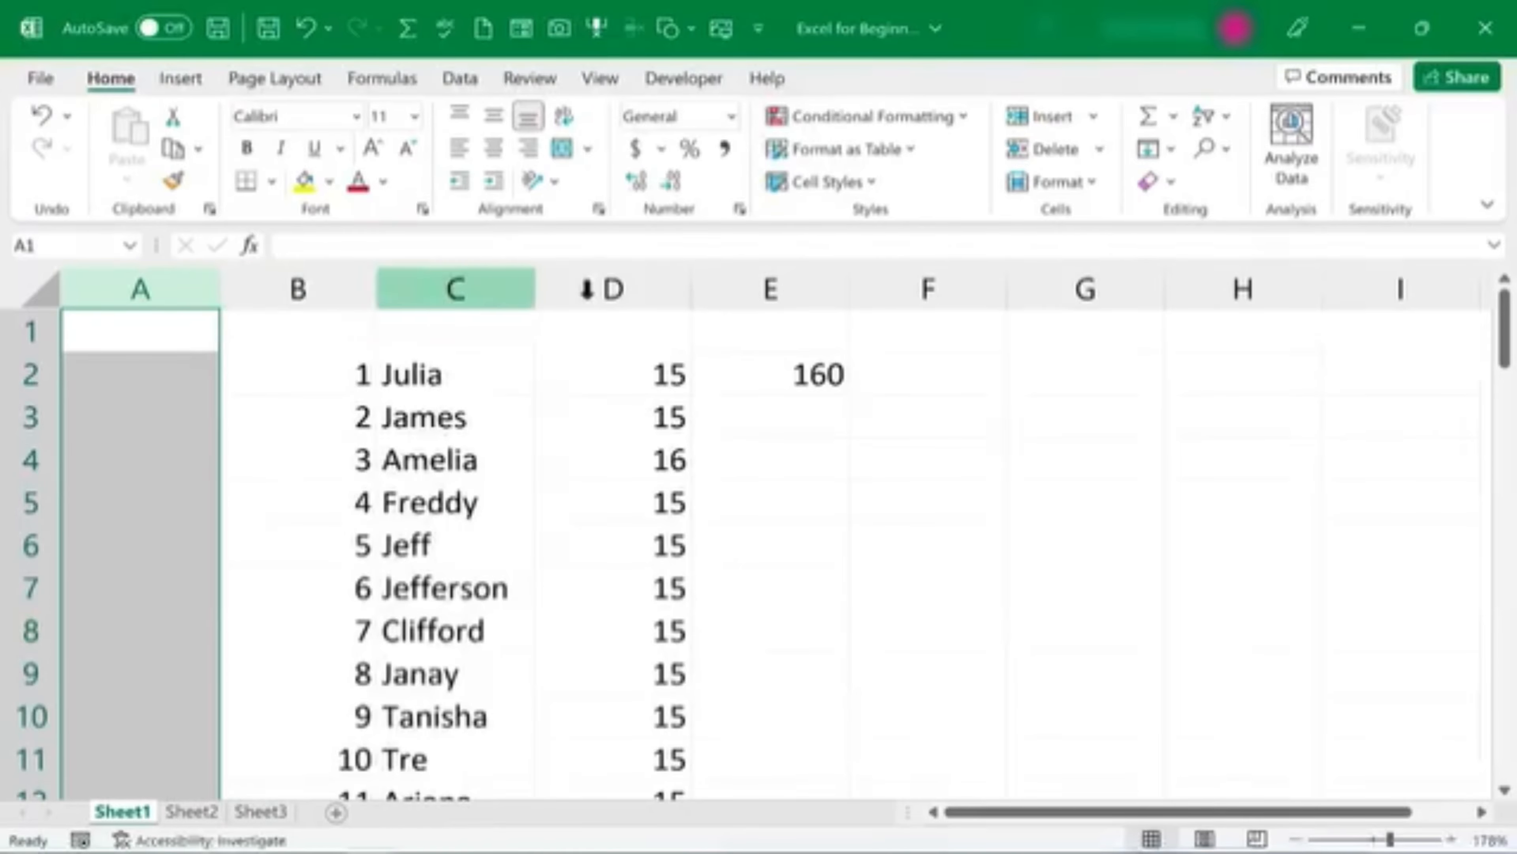
right_click(590, 290)
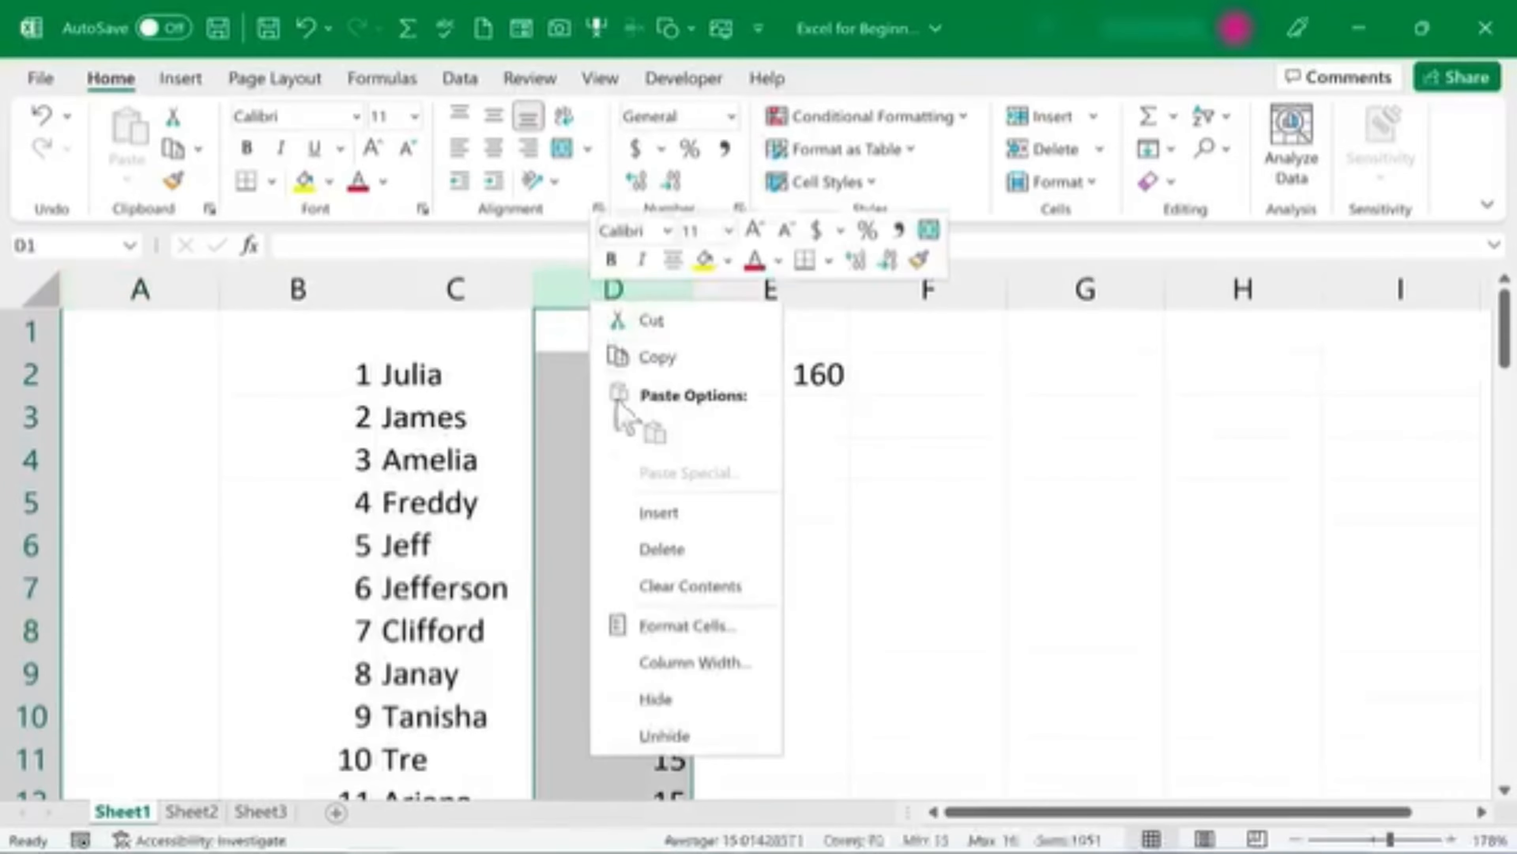
click(670, 510)
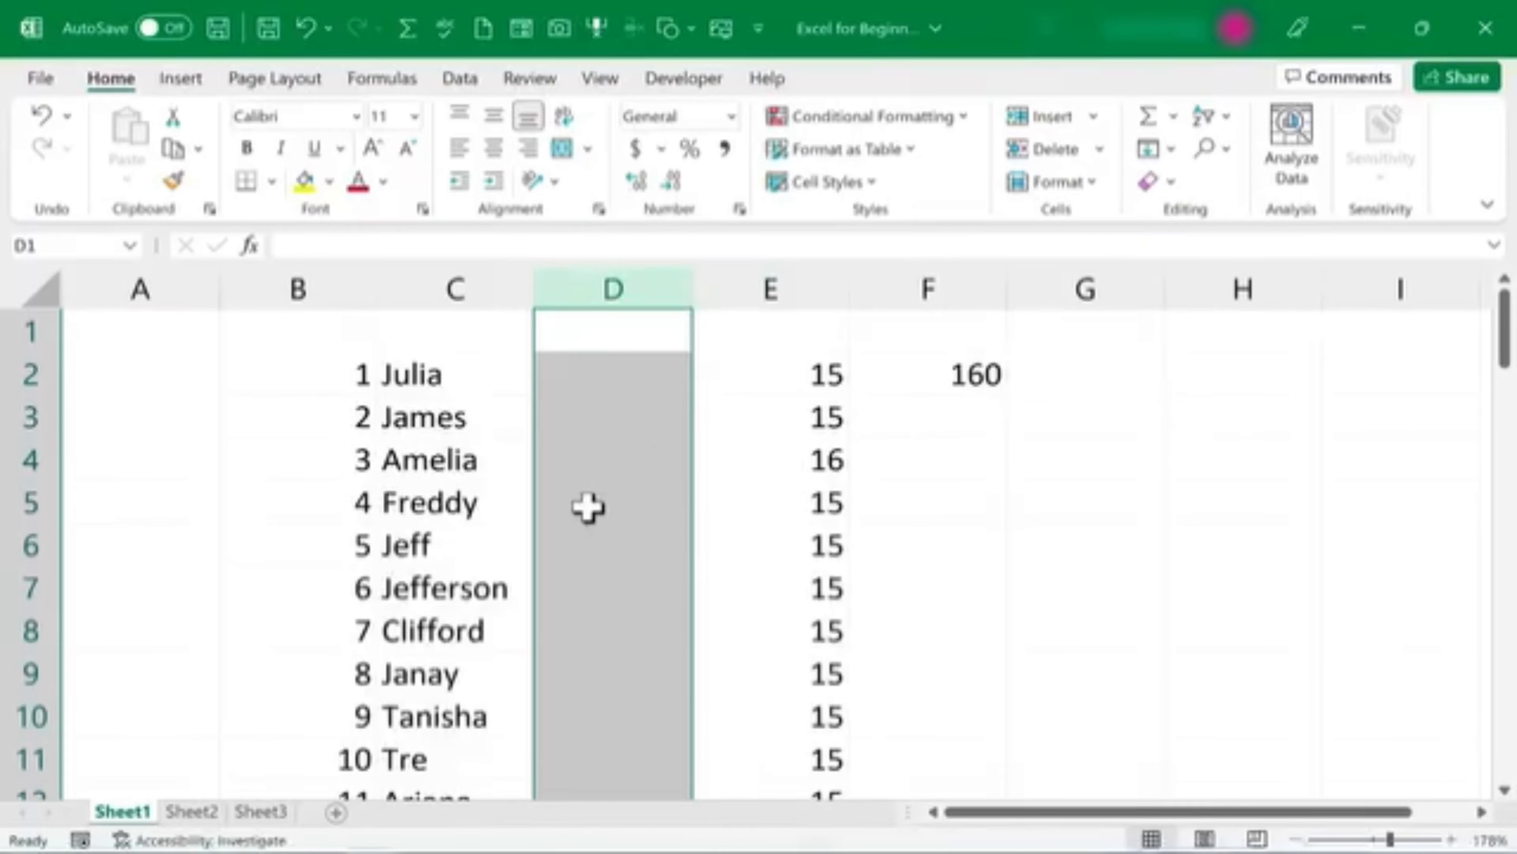
Step: Insert a blank row above row 5, between Amelia and Freddy
right_click(26, 507)
click(105, 261)
click(302, 411)
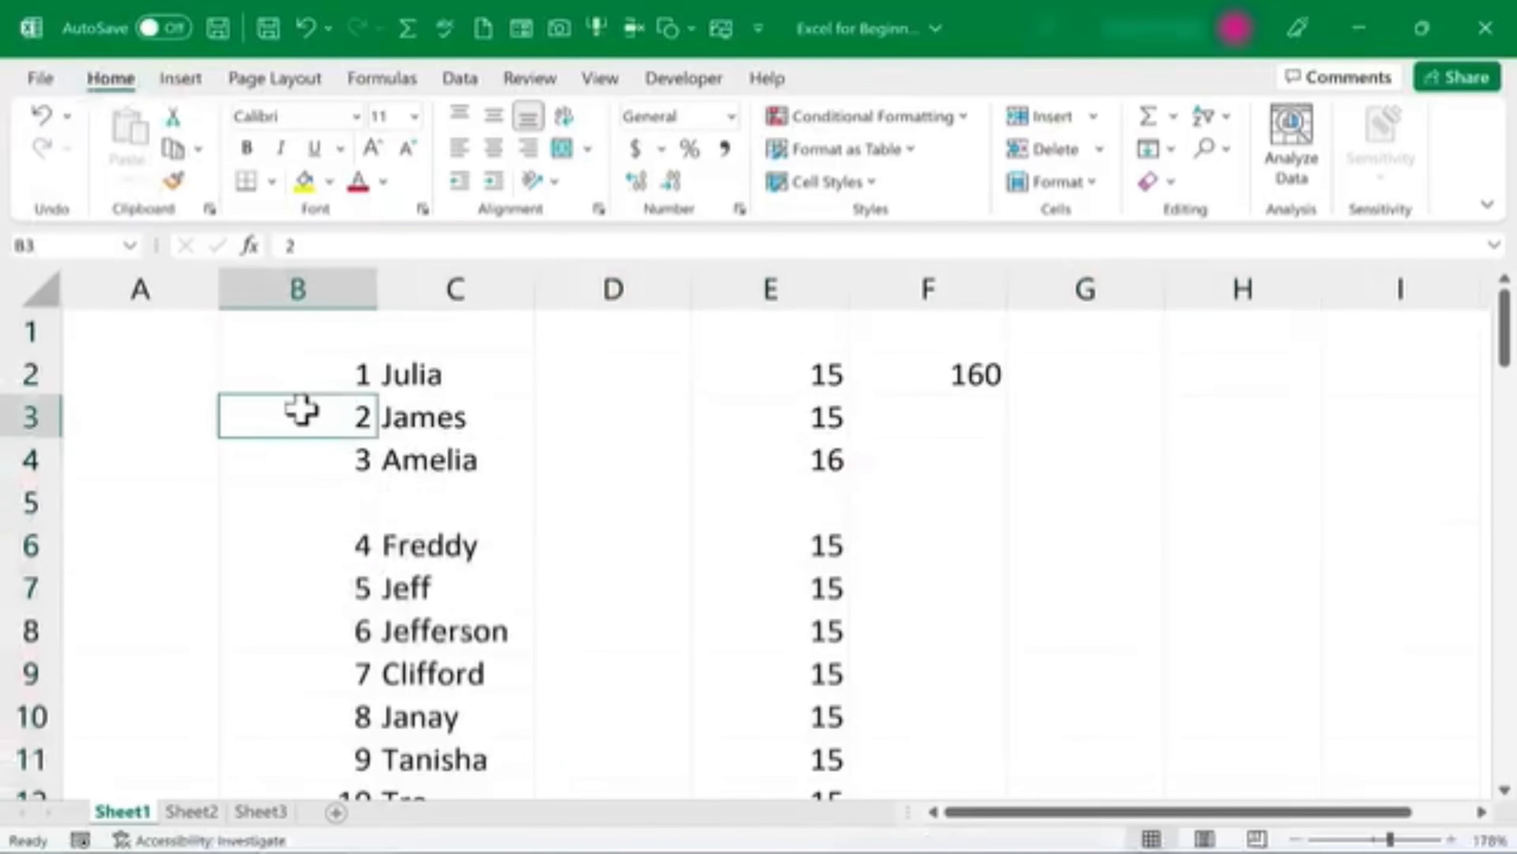
Step: Undo the last row insertion and the two column insertions, keeping the blank row 1
key(ctrl+z)
key(ctrl+z)
key(ctrl+z)
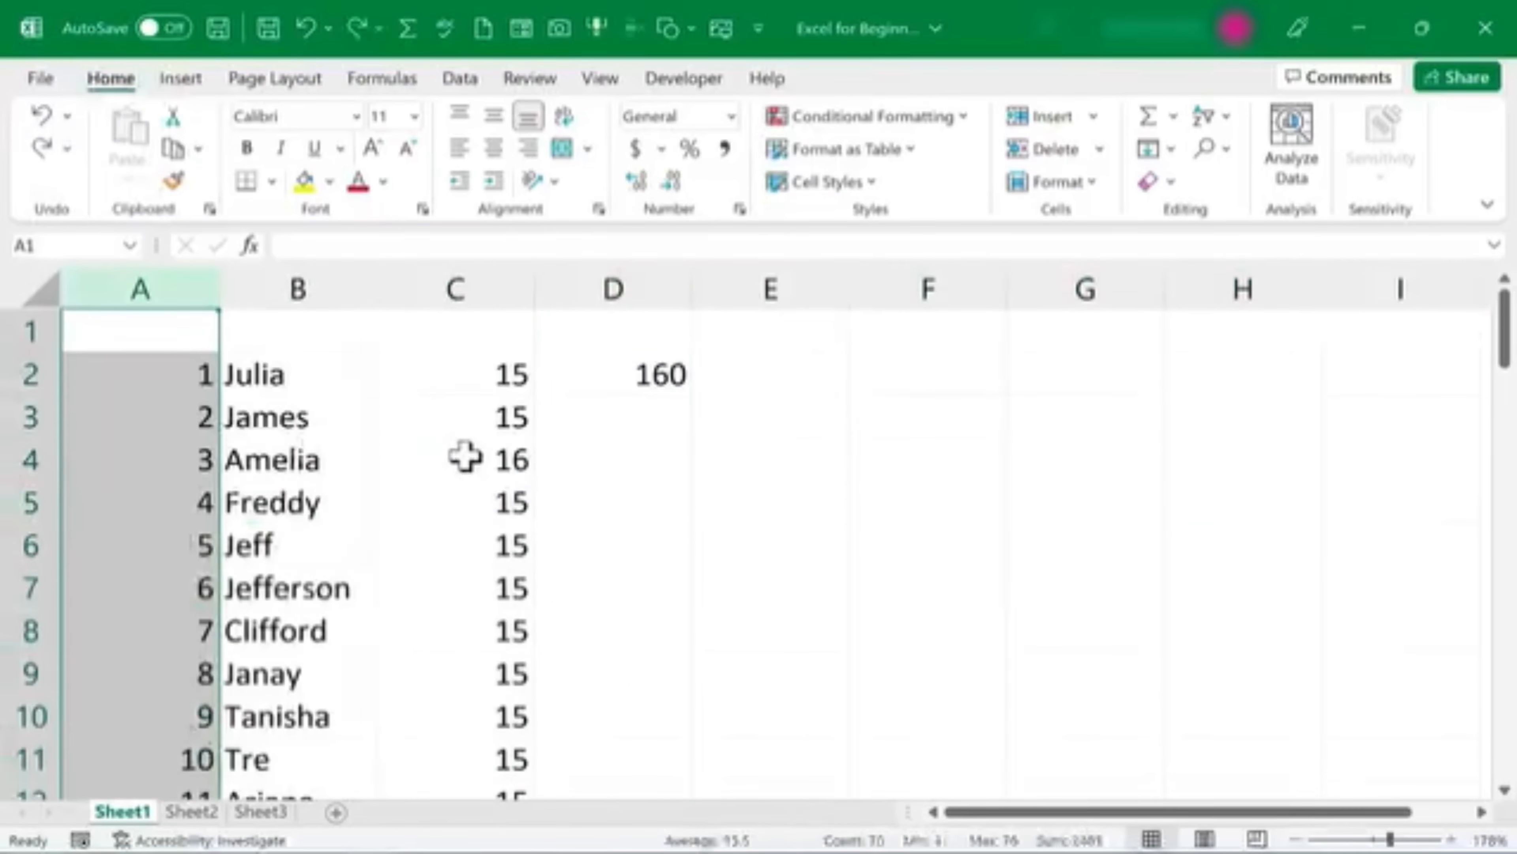
click(423, 420)
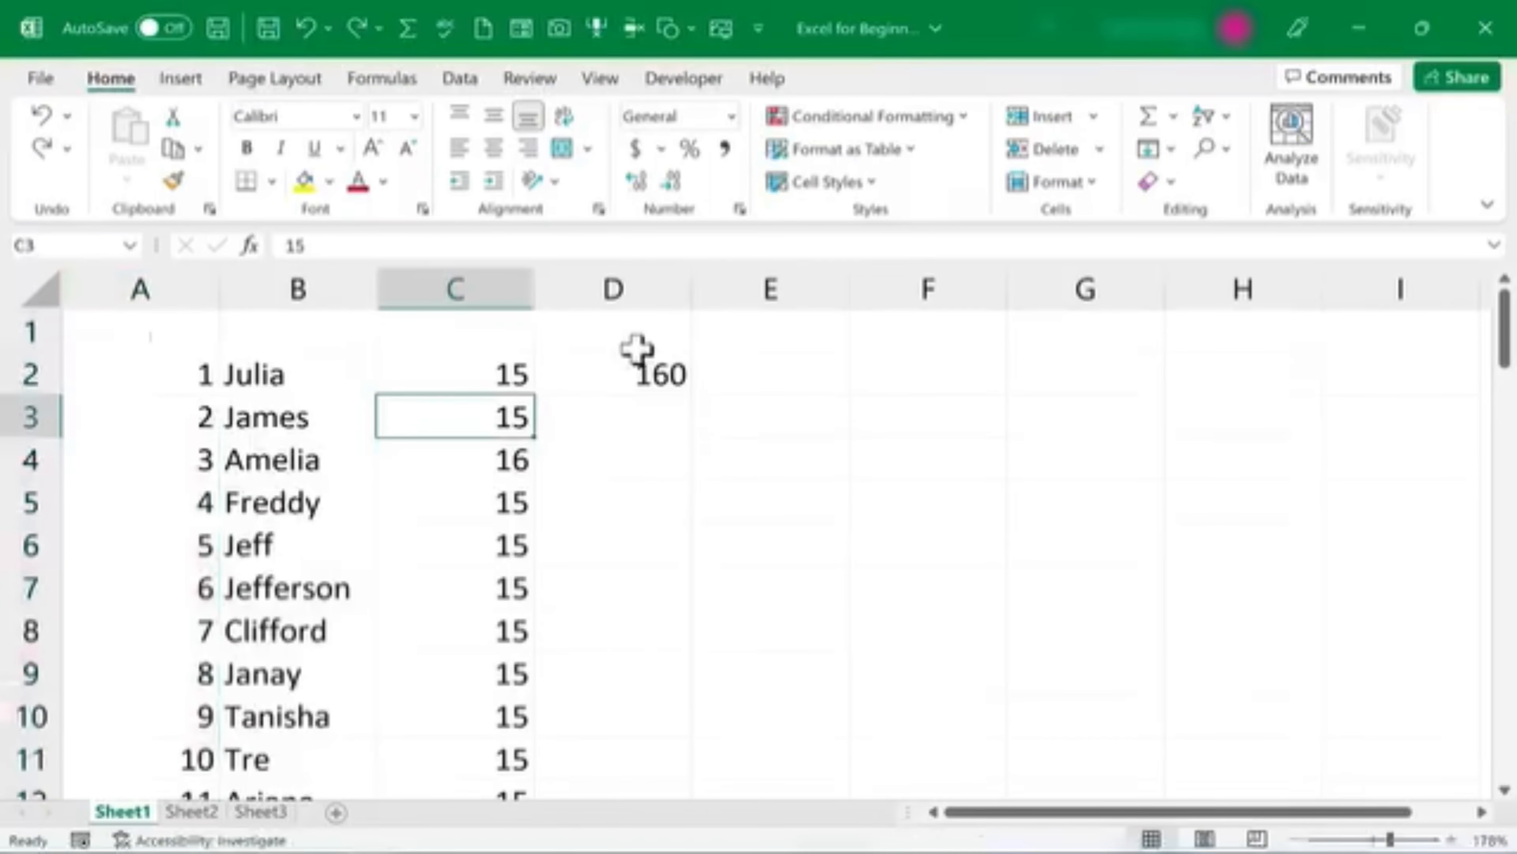
click(762, 457)
Step: Enter the headers "Employee ID" in cell A1 and "Name" in cell B1
click(167, 339)
text(Em)
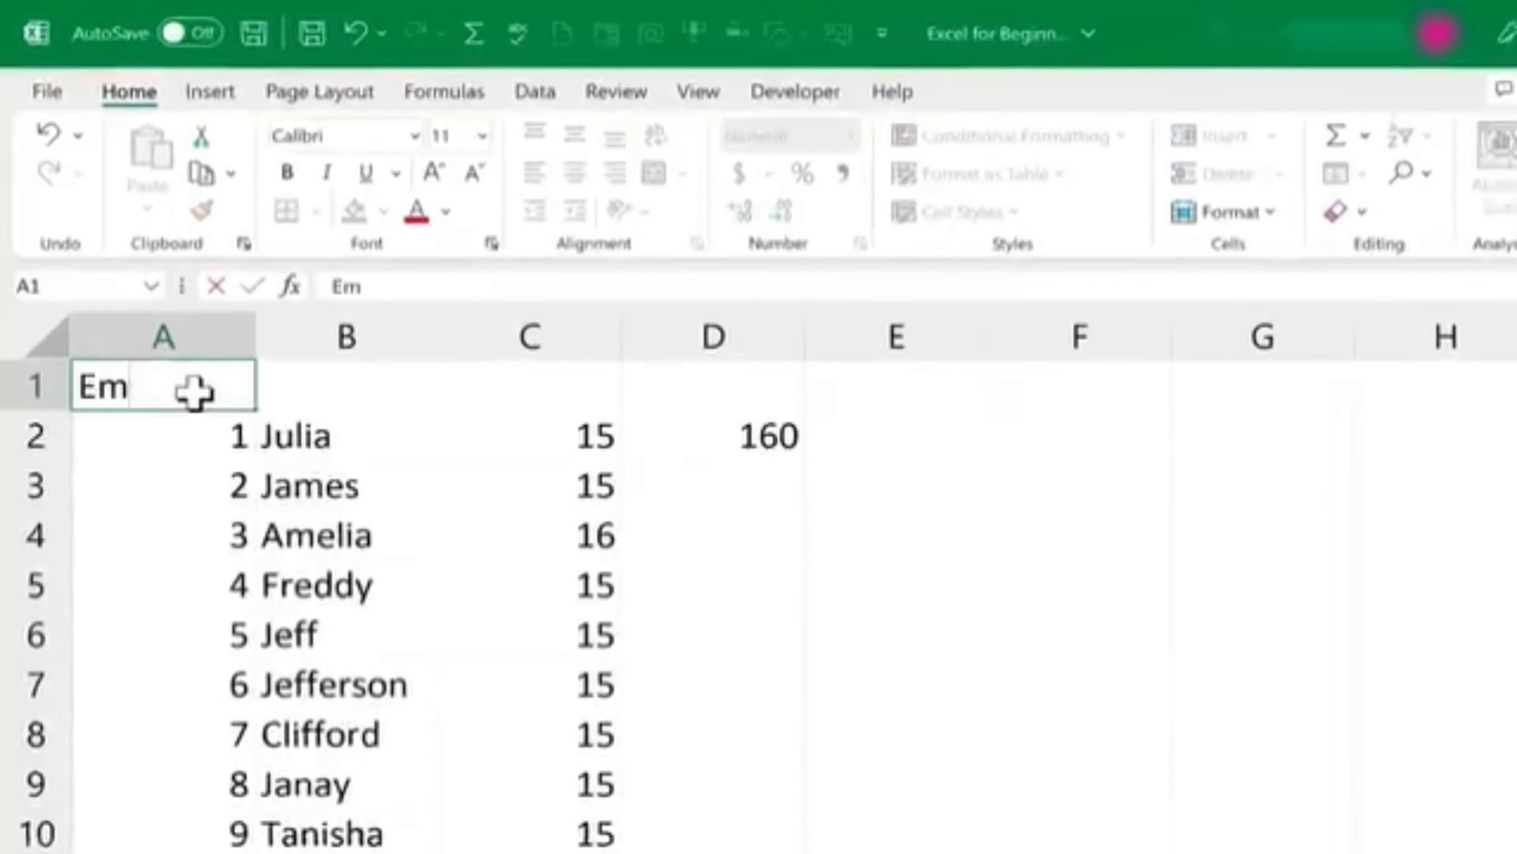
text(ployee)
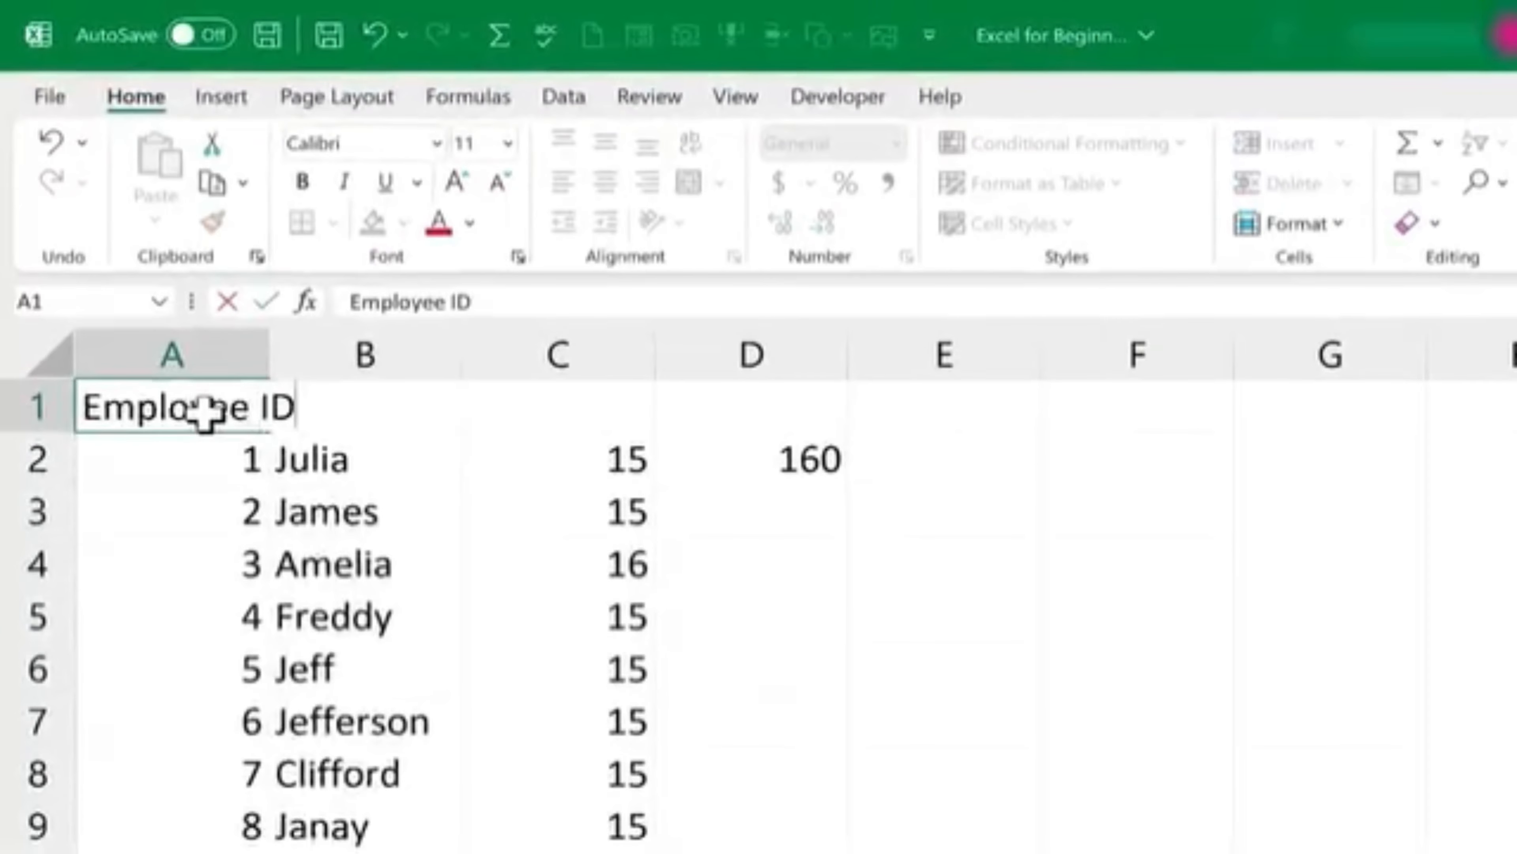
text( ID)
key(Tab)
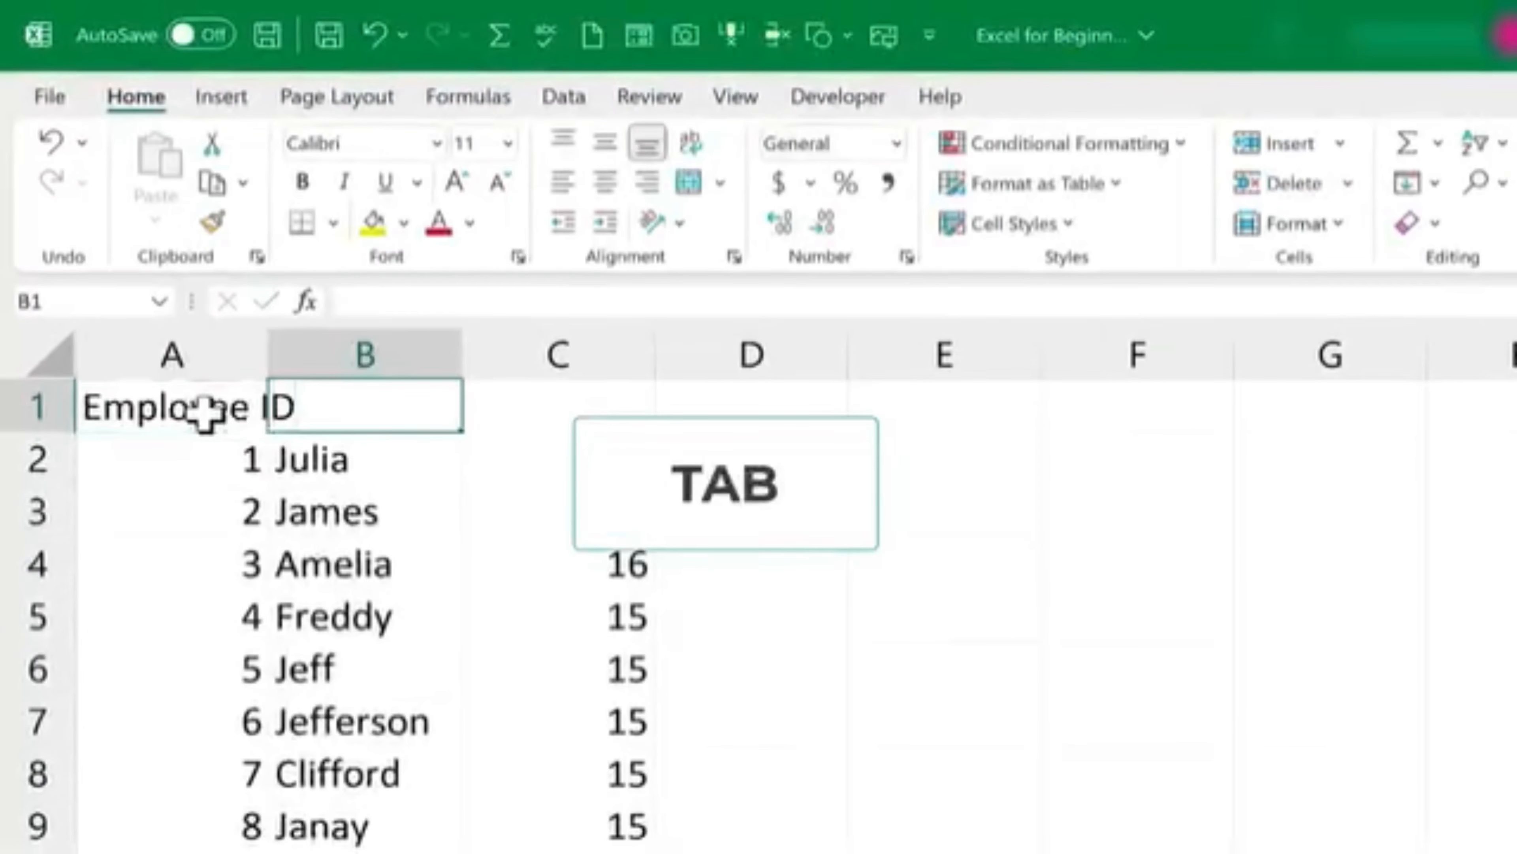
text(Name)
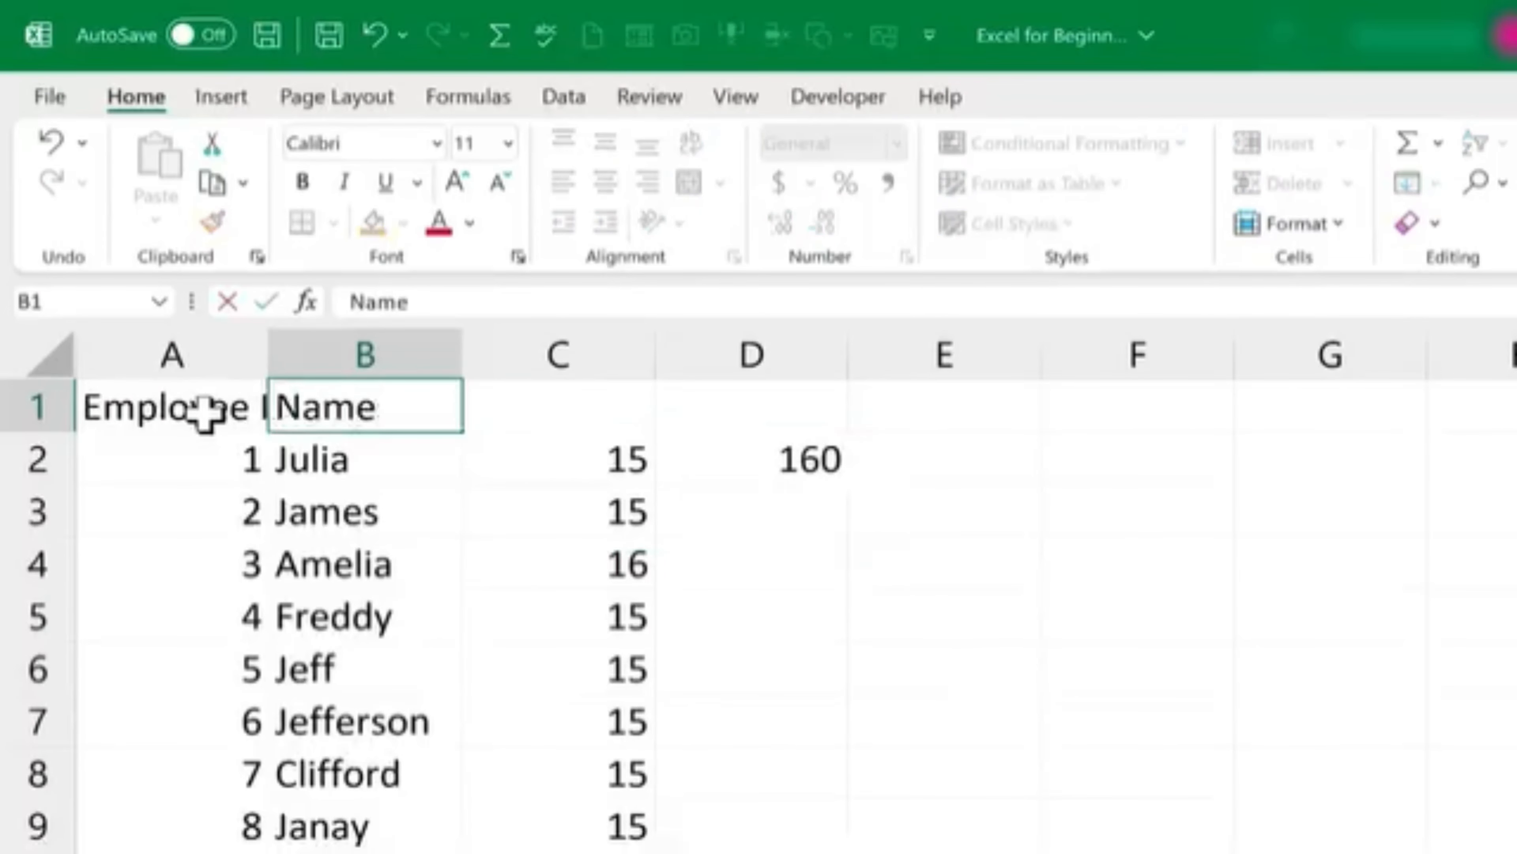
key(Tab)
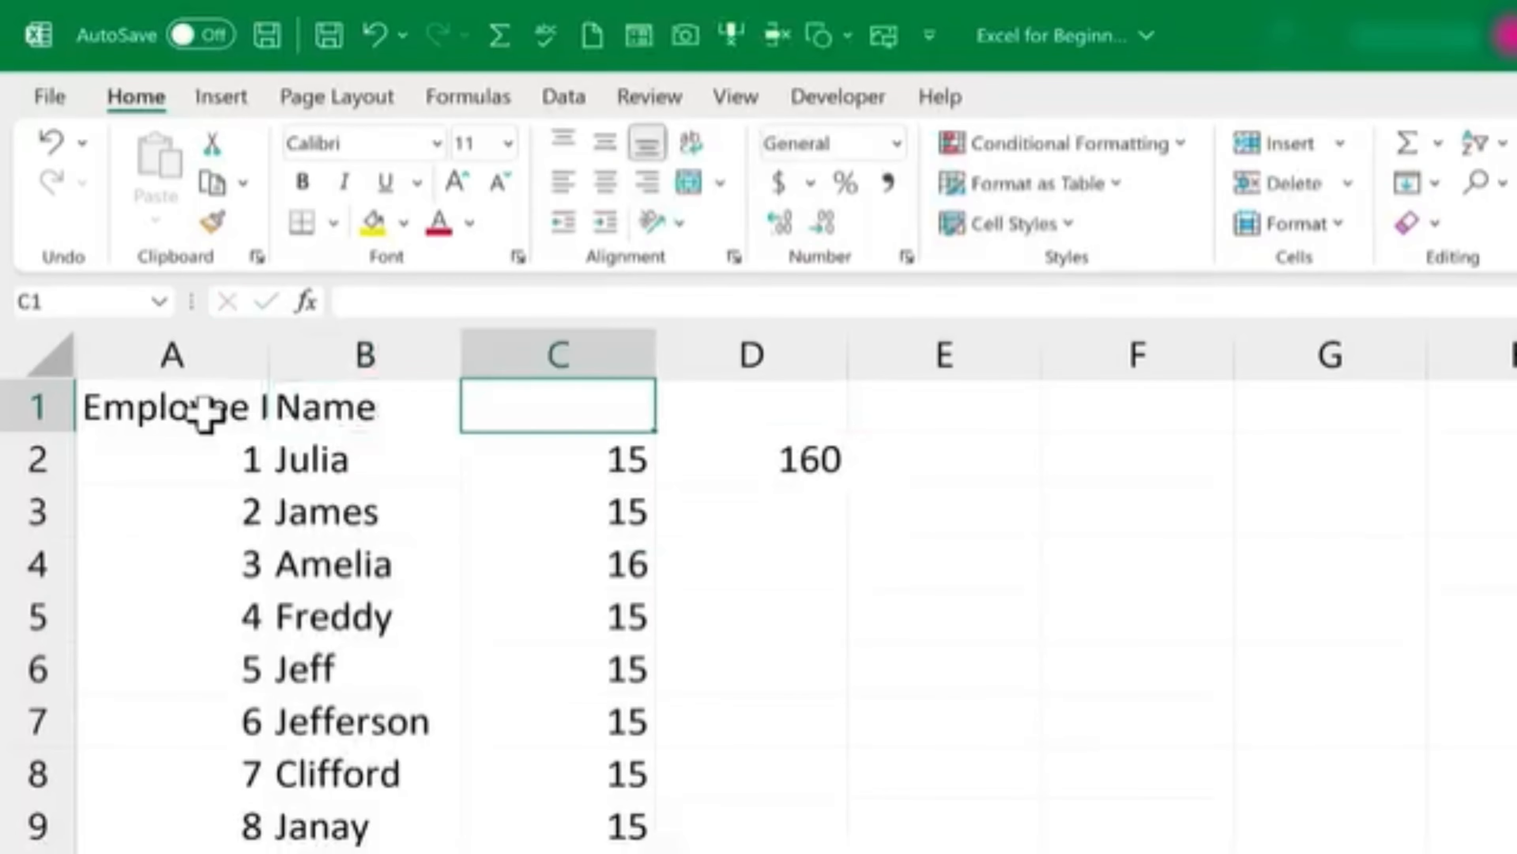
Step: Enter the headers "Hourly Wage" in C1, "Hours Worked" in D1 and "Taxable Income" in E1
text(Hour)
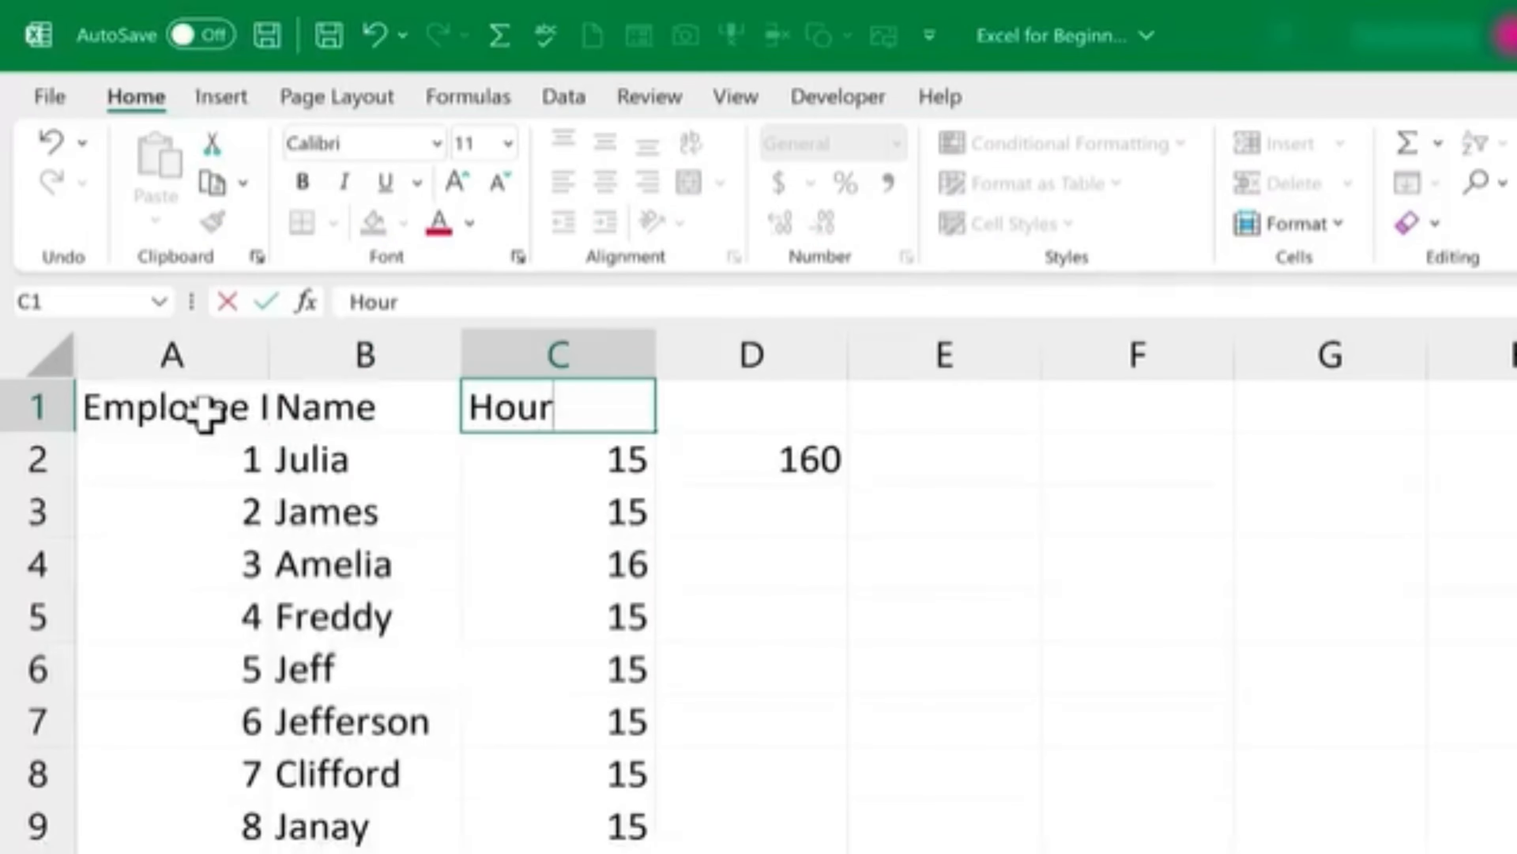
text(ly Wage)
key(Tab)
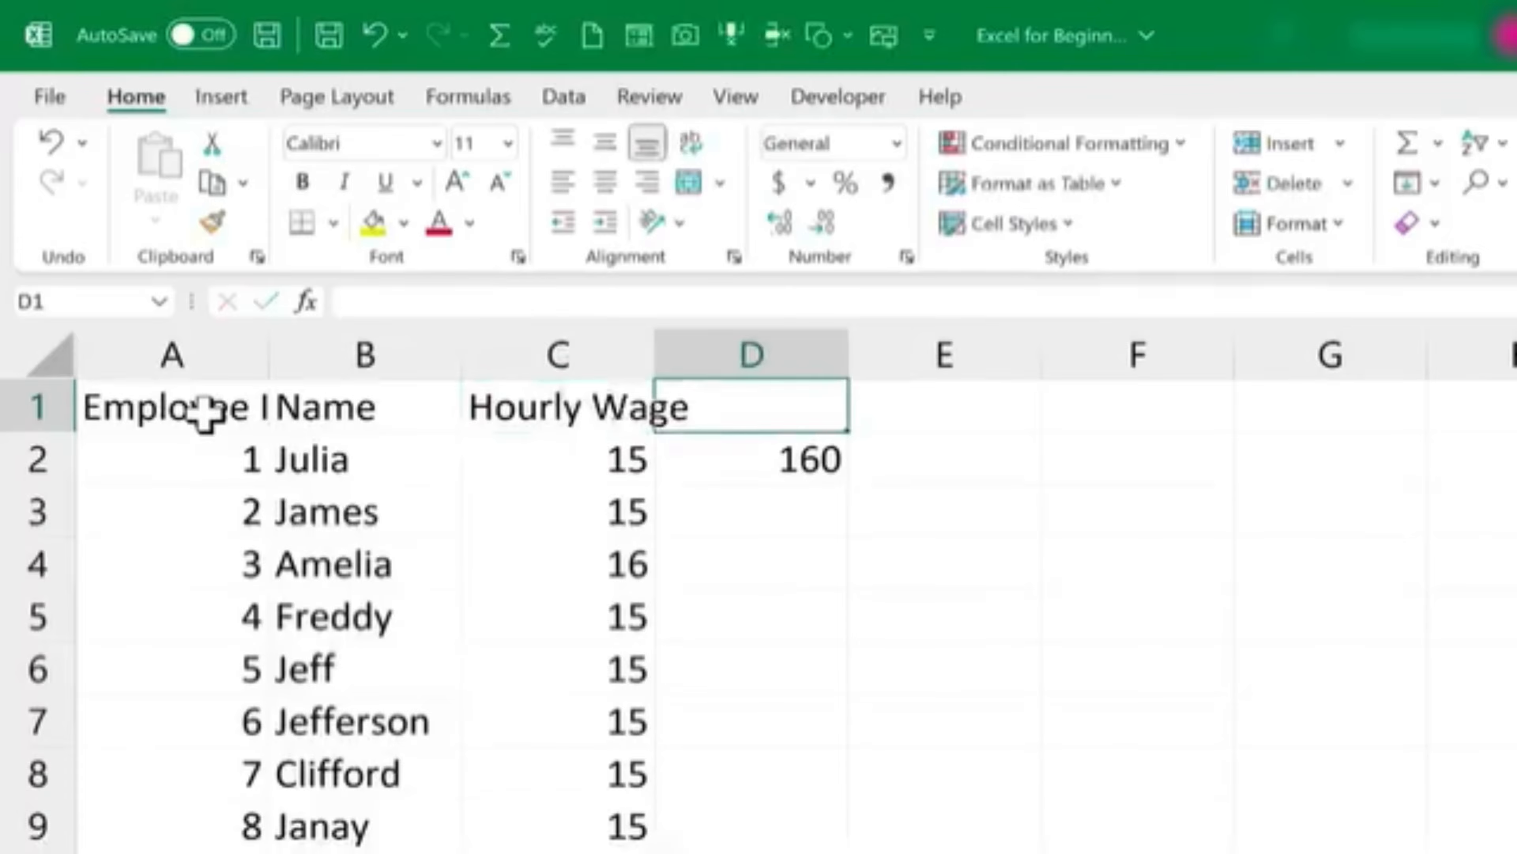
text(Hours Worked)
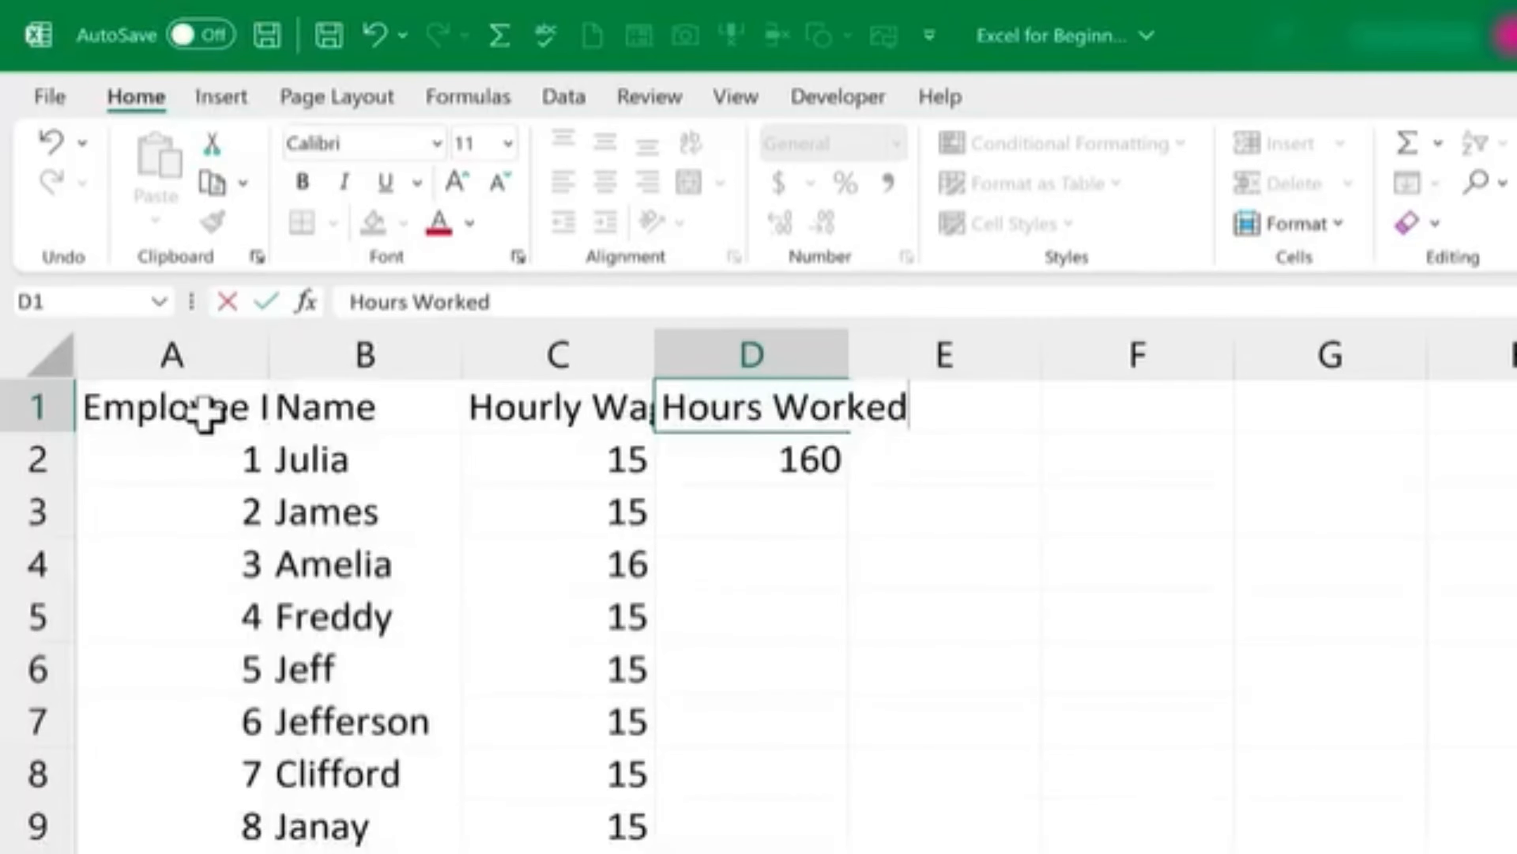
key(Tab)
text(Taxable I)
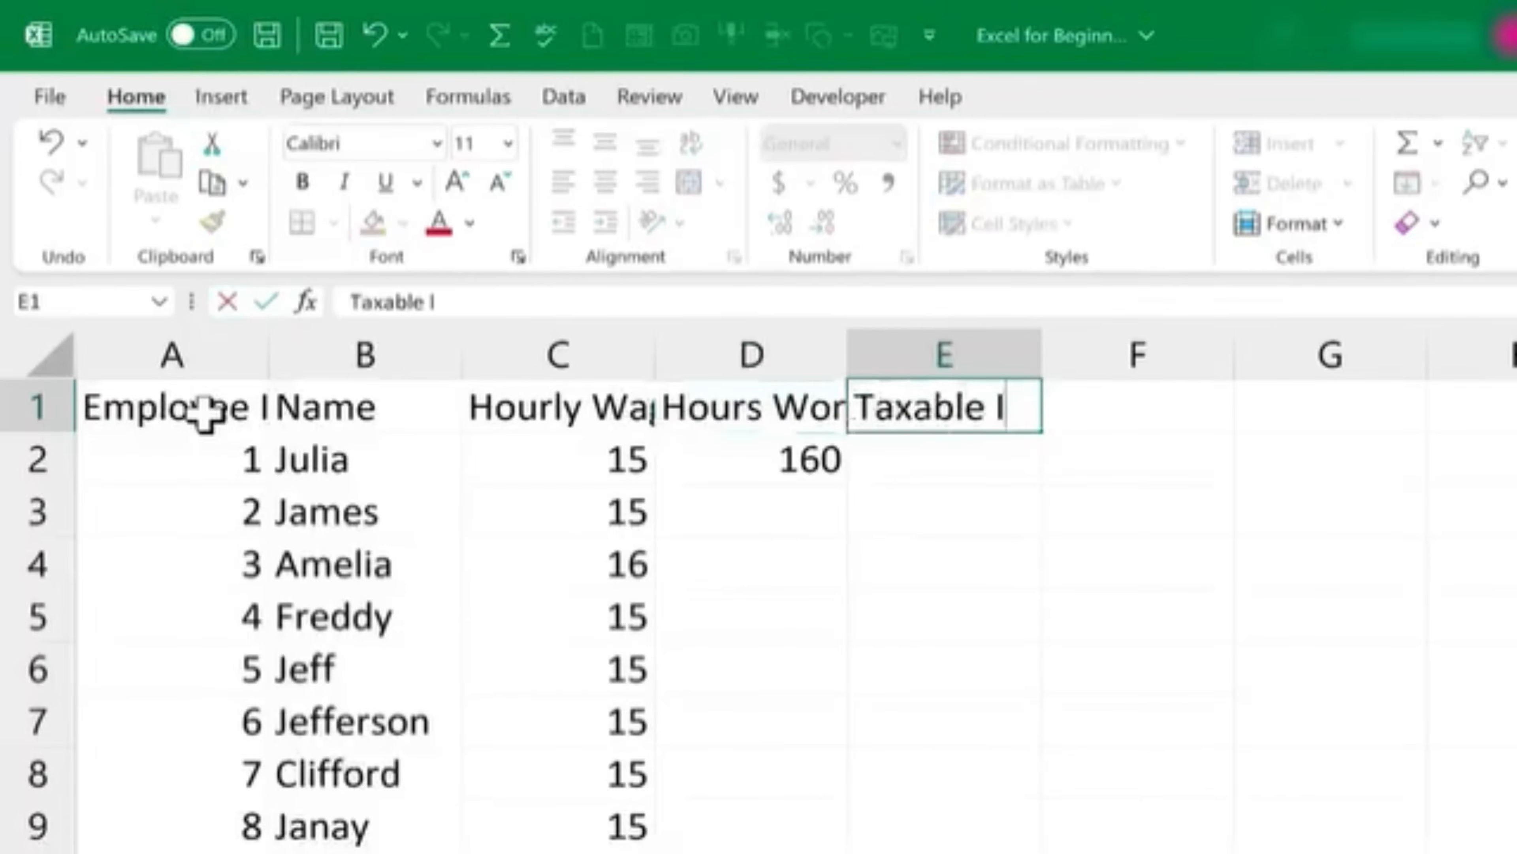
text(ncome)
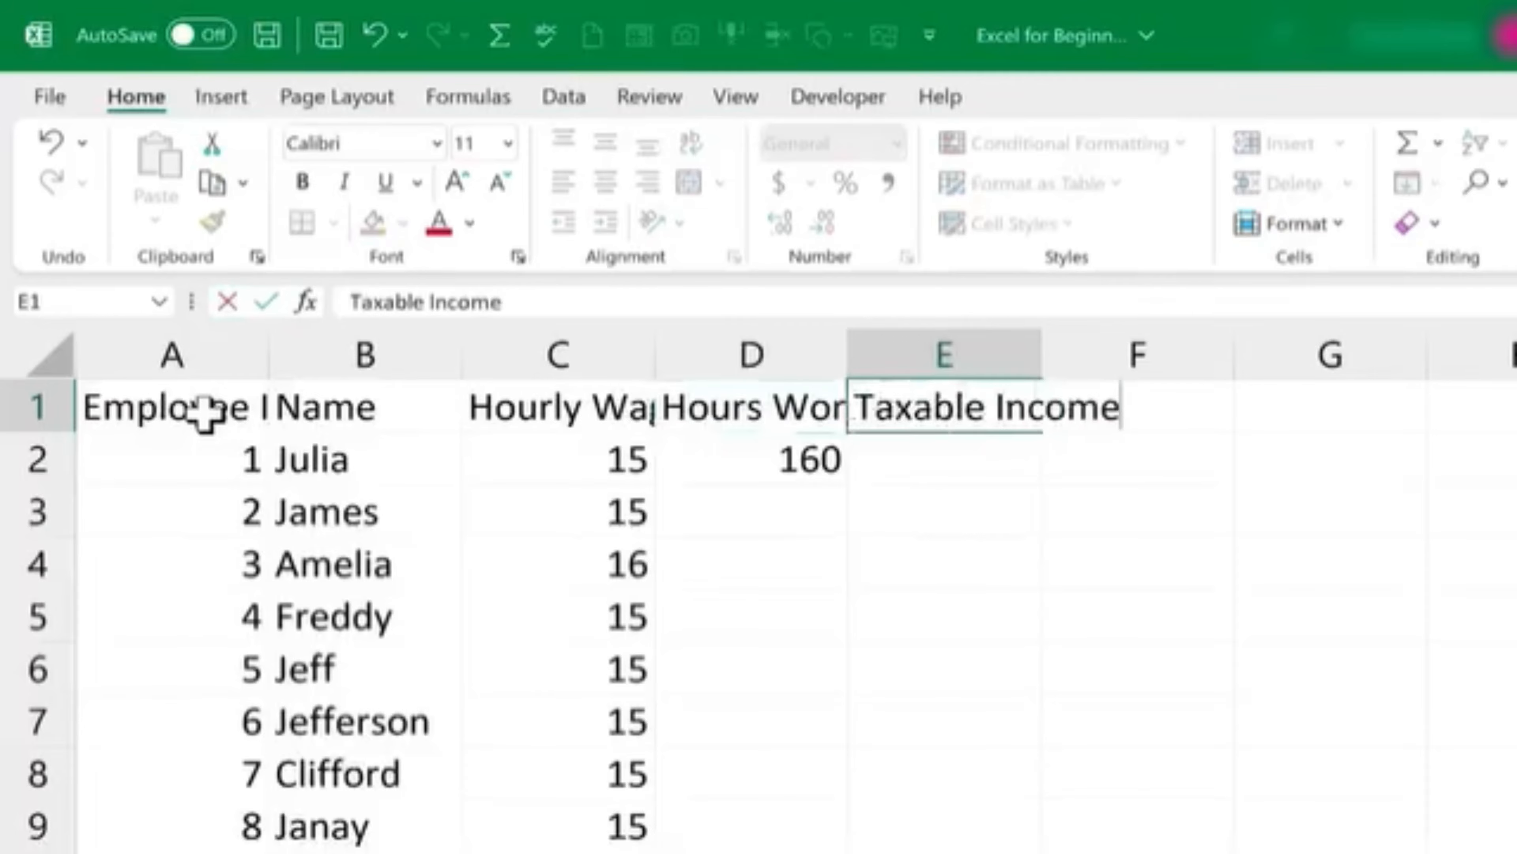
key(Return)
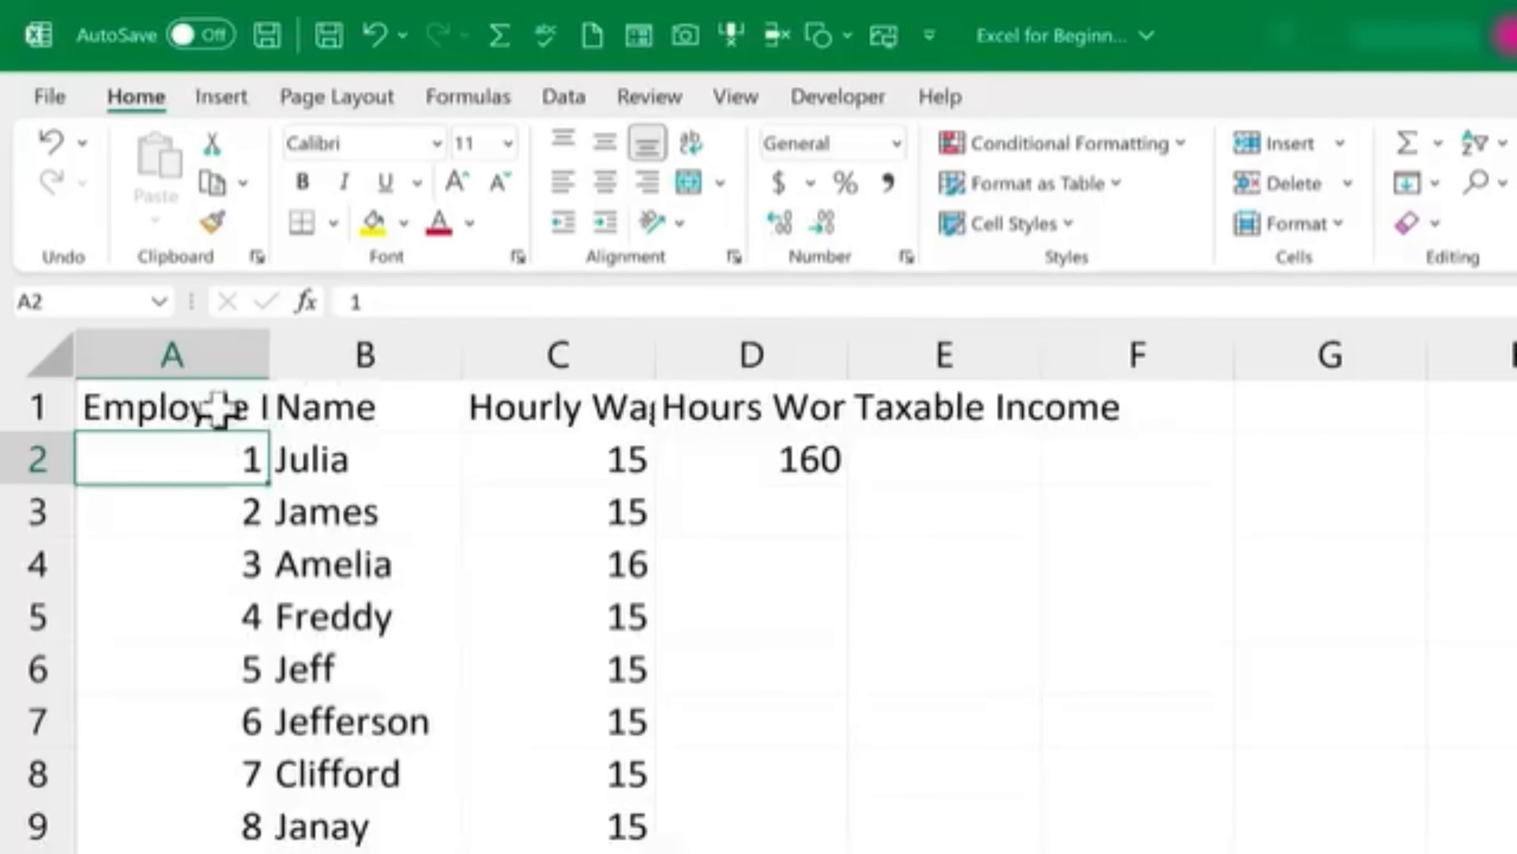
Step: Check the full text of the cut-off headers in cells A1 and C1 without changing them
click(203, 413)
double_click(203, 413)
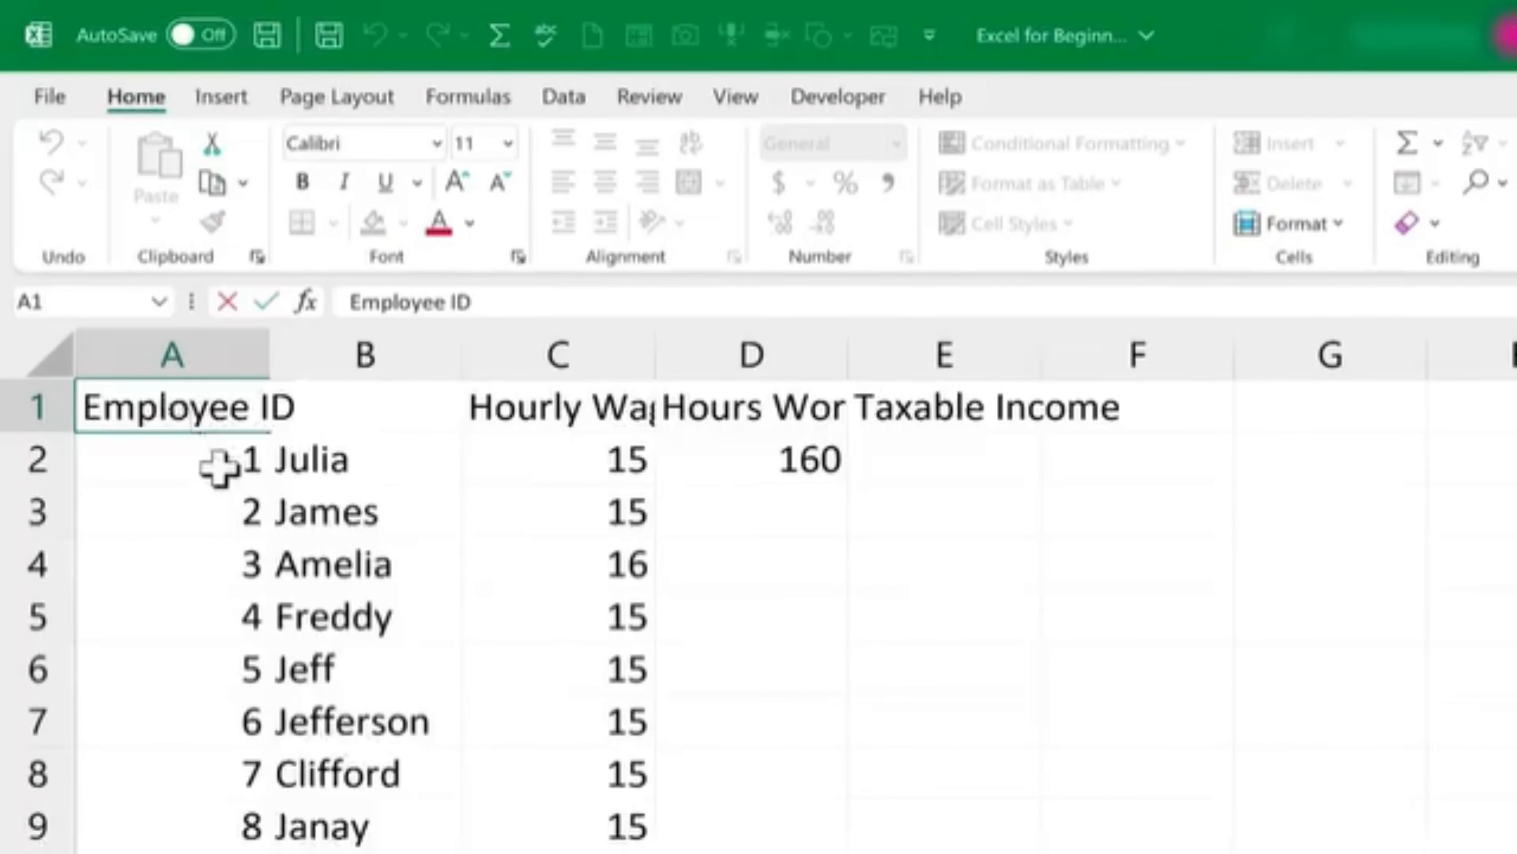
click(246, 508)
key(Right)
key(Right)
double_click(550, 403)
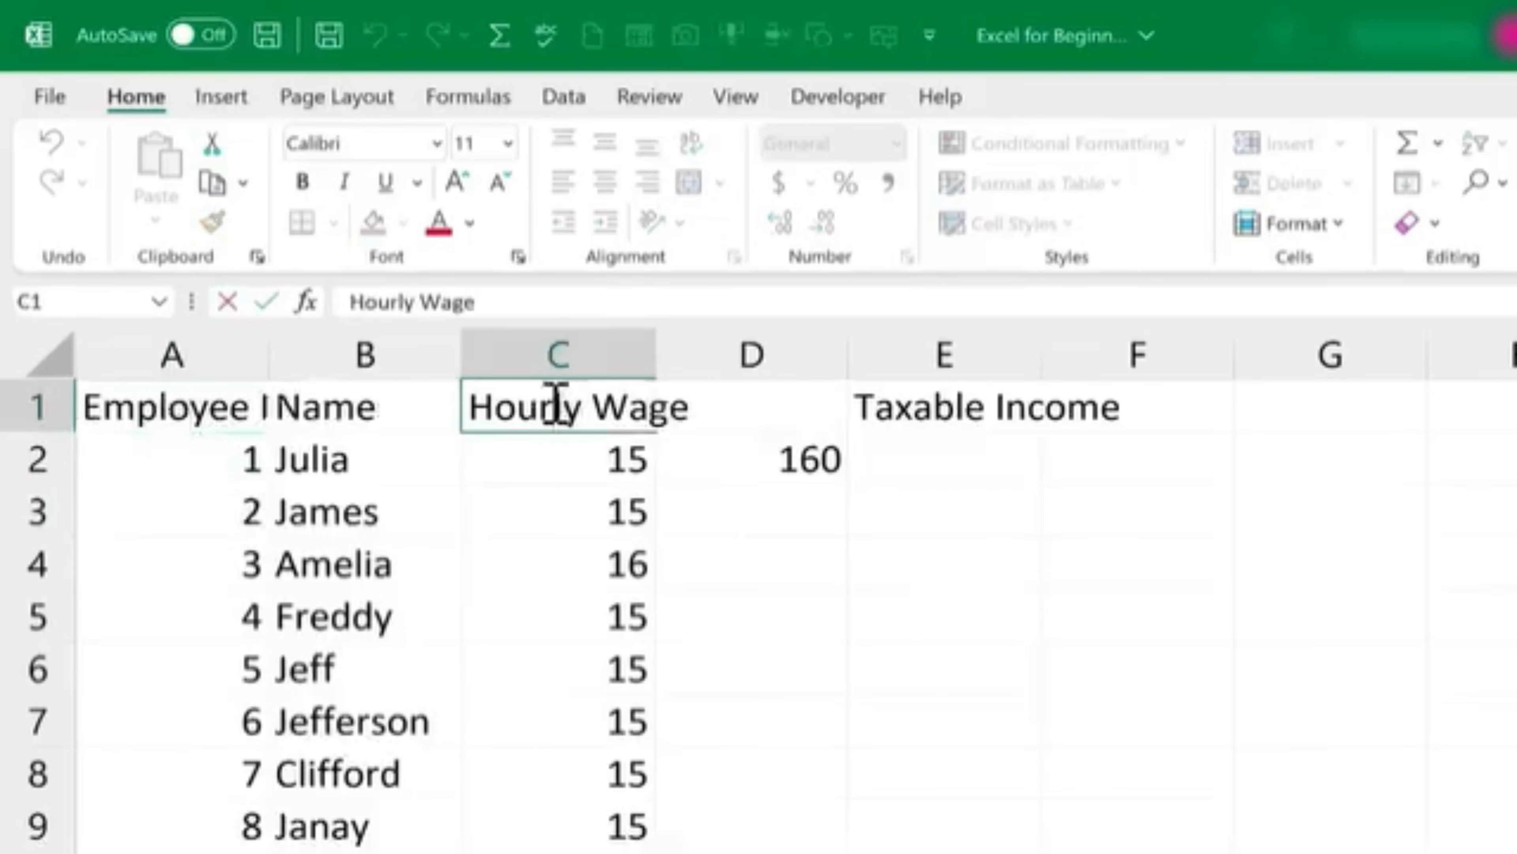
click(593, 467)
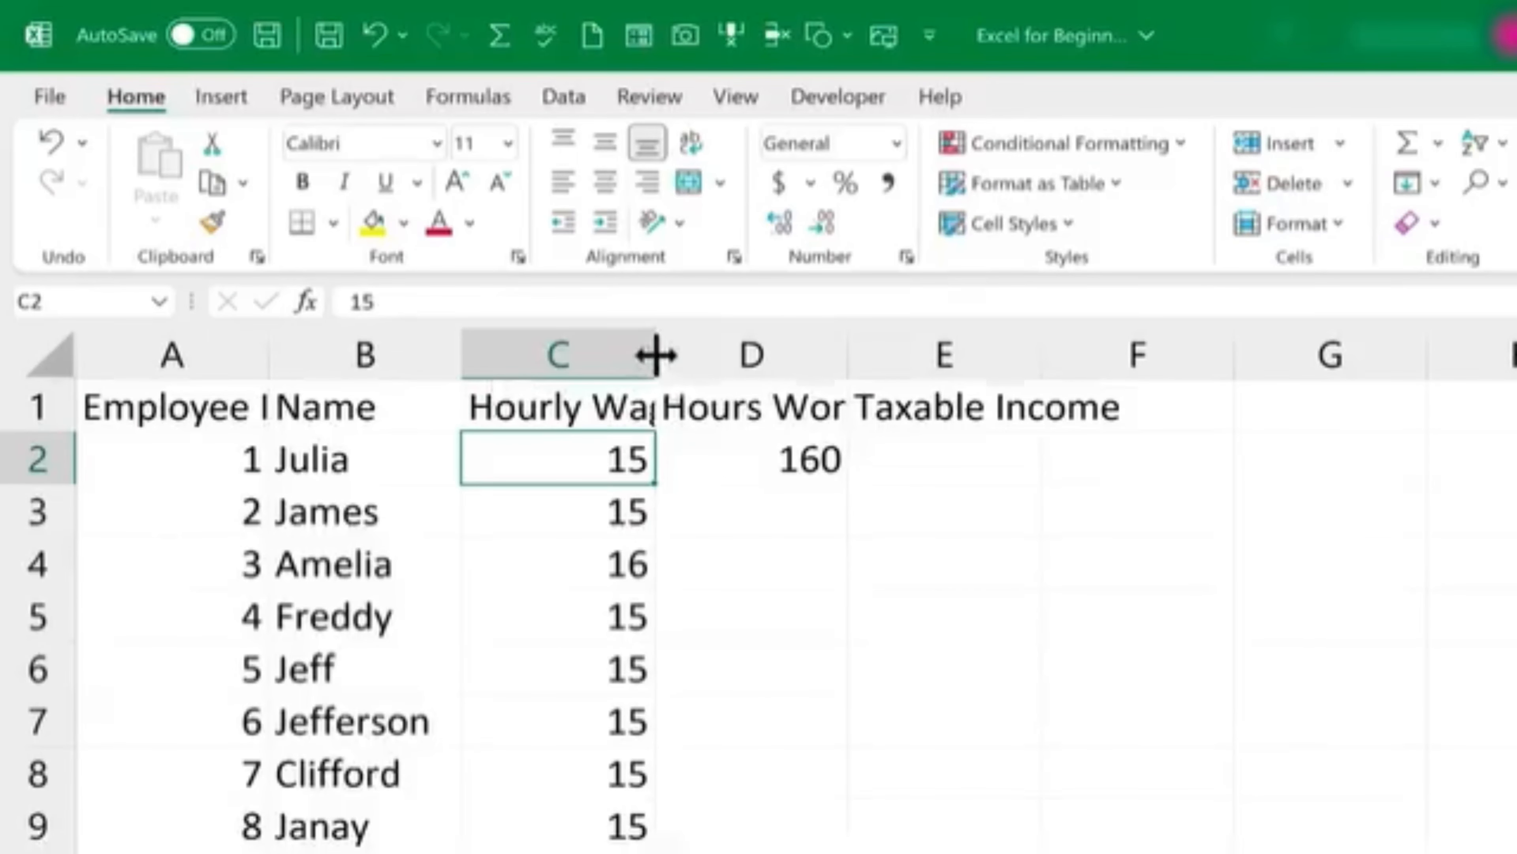
Step: Widen column C to fit its header, and AutoFit the widths of columns A through E
drag(656, 355, 723, 350)
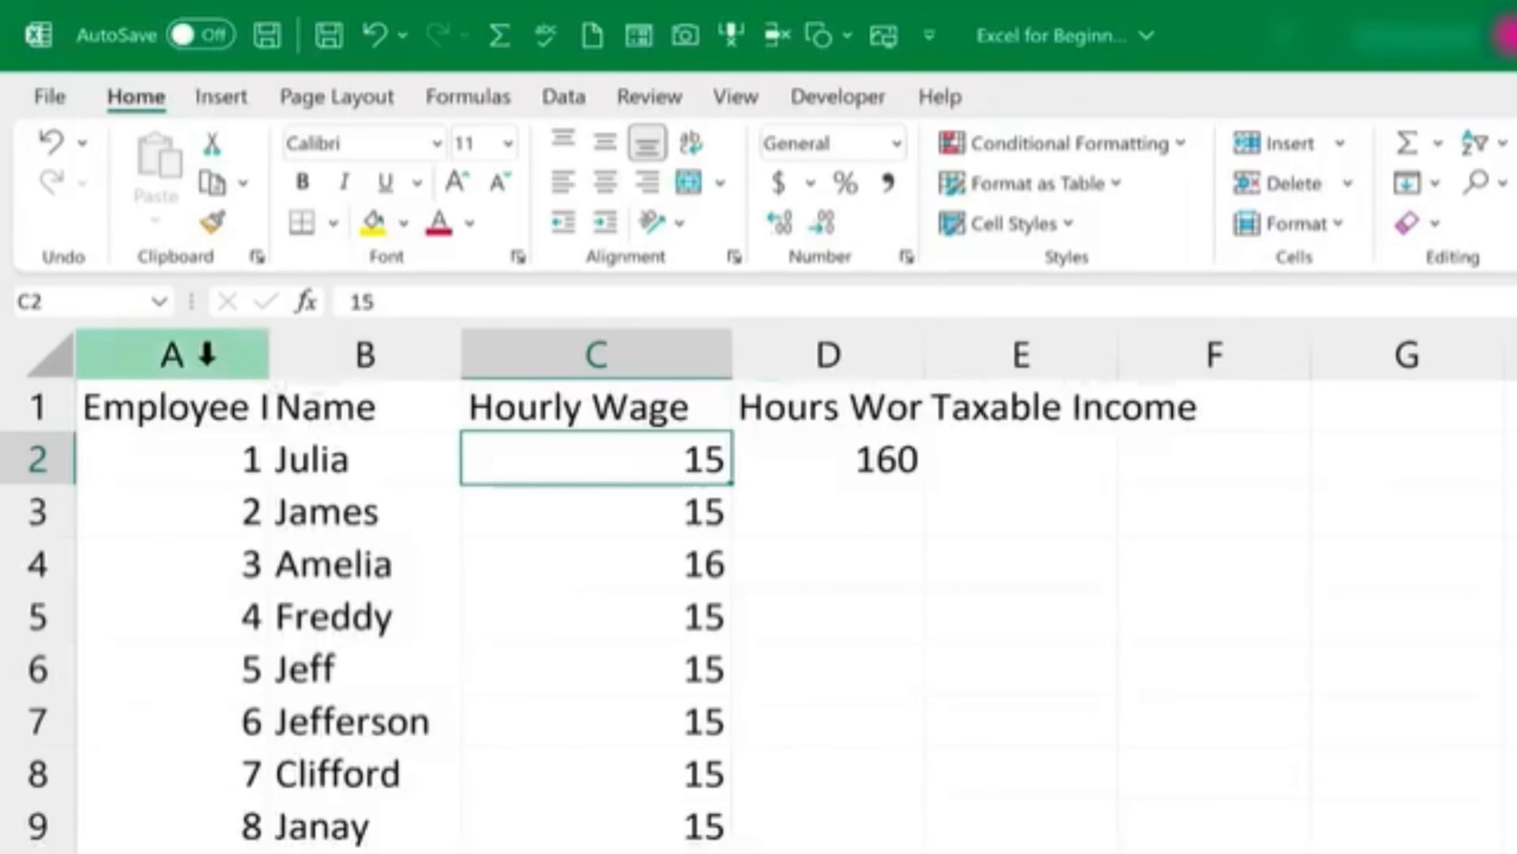
drag(206, 354, 1049, 362)
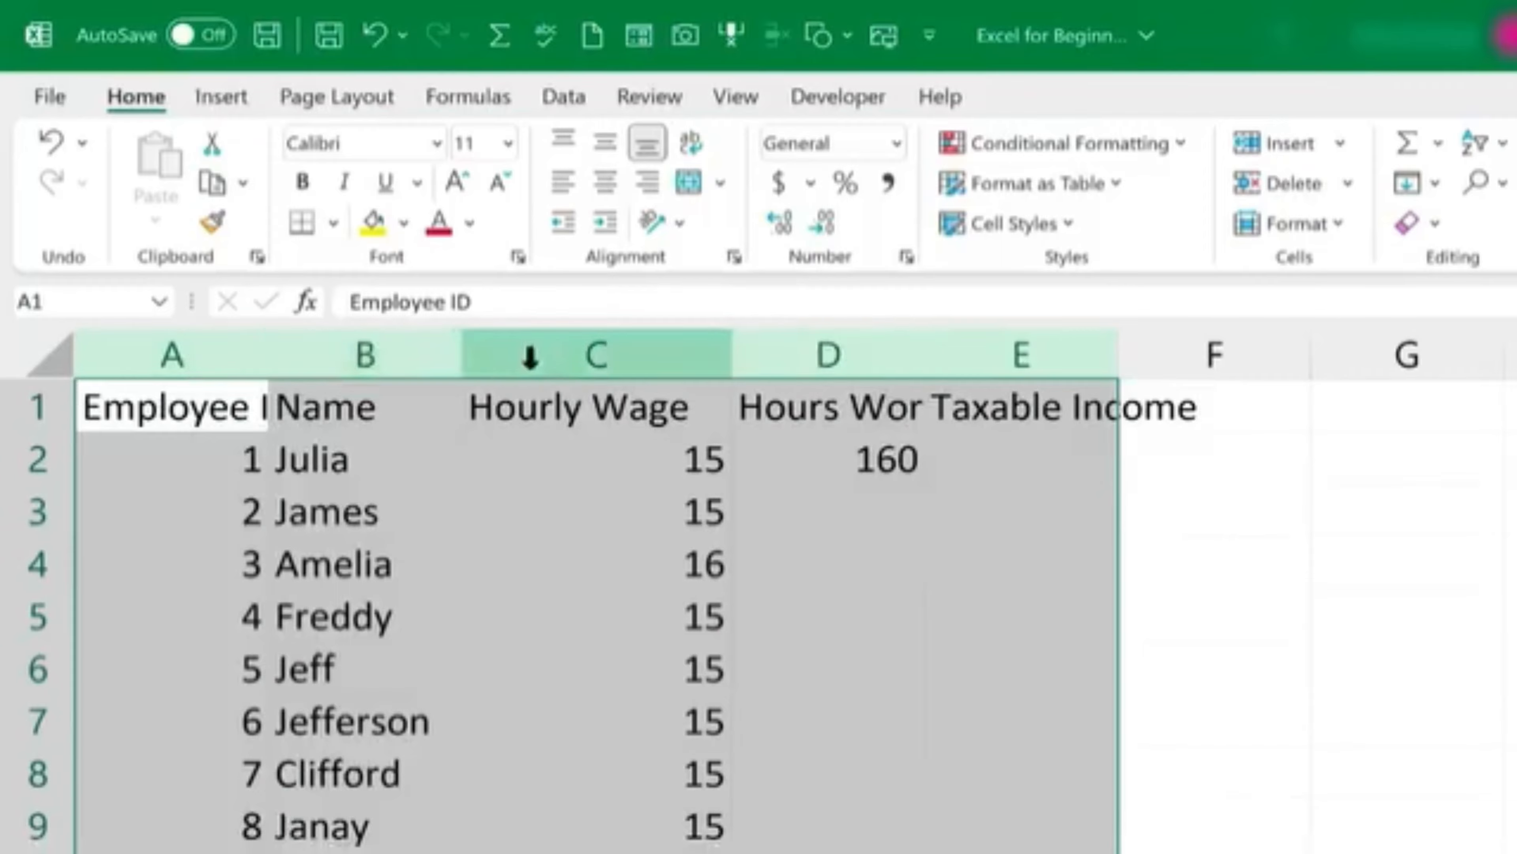
double_click(462, 355)
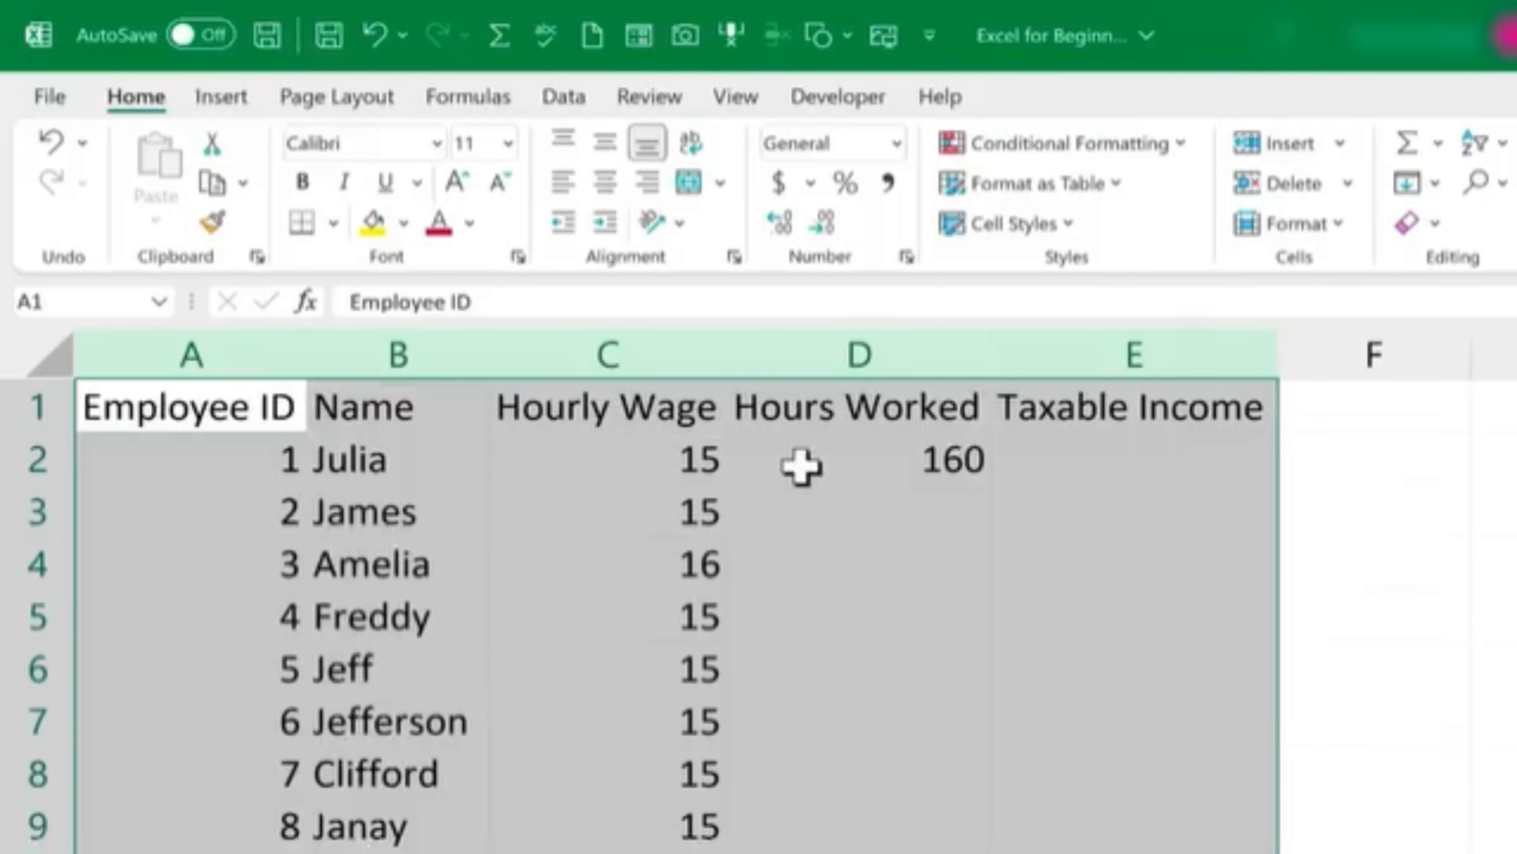
click(833, 520)
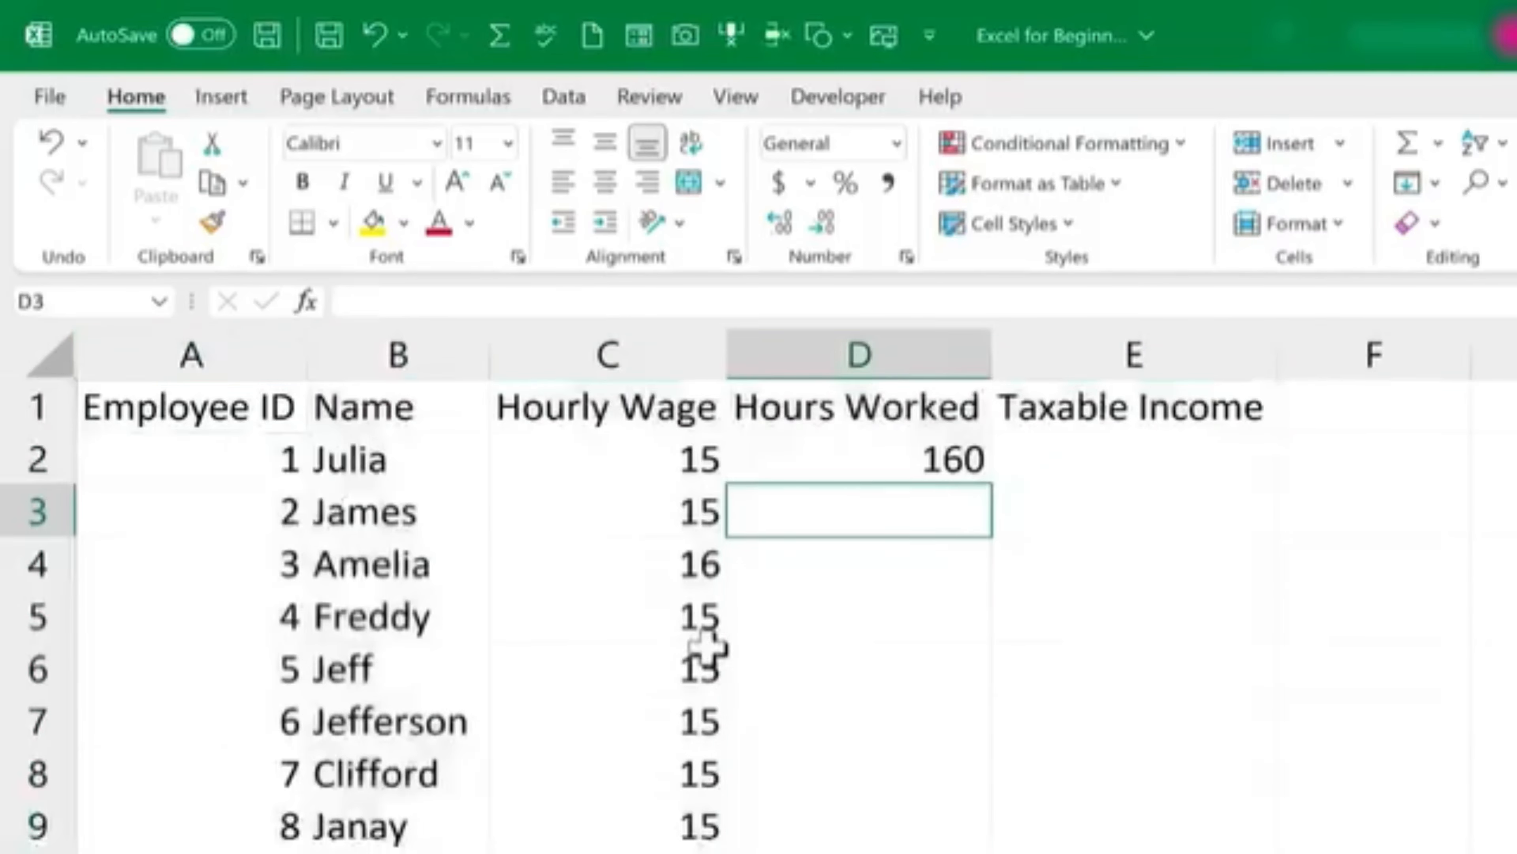
Step: Replace every 15 with 15.5 across the sheet using Find and Replace
click(695, 626)
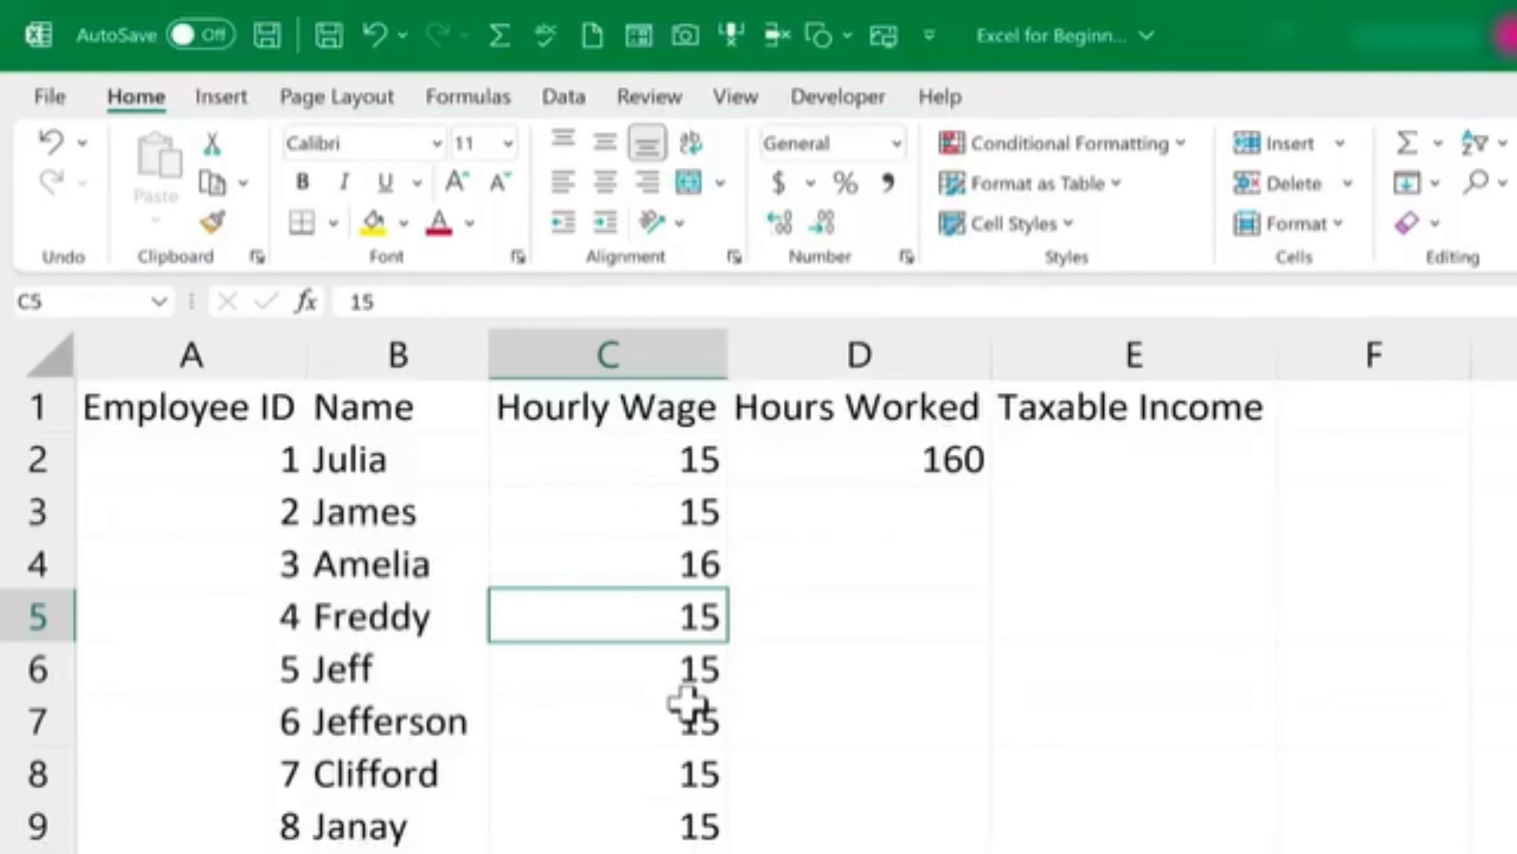
scroll(705, 616, down, 4)
click(705, 621)
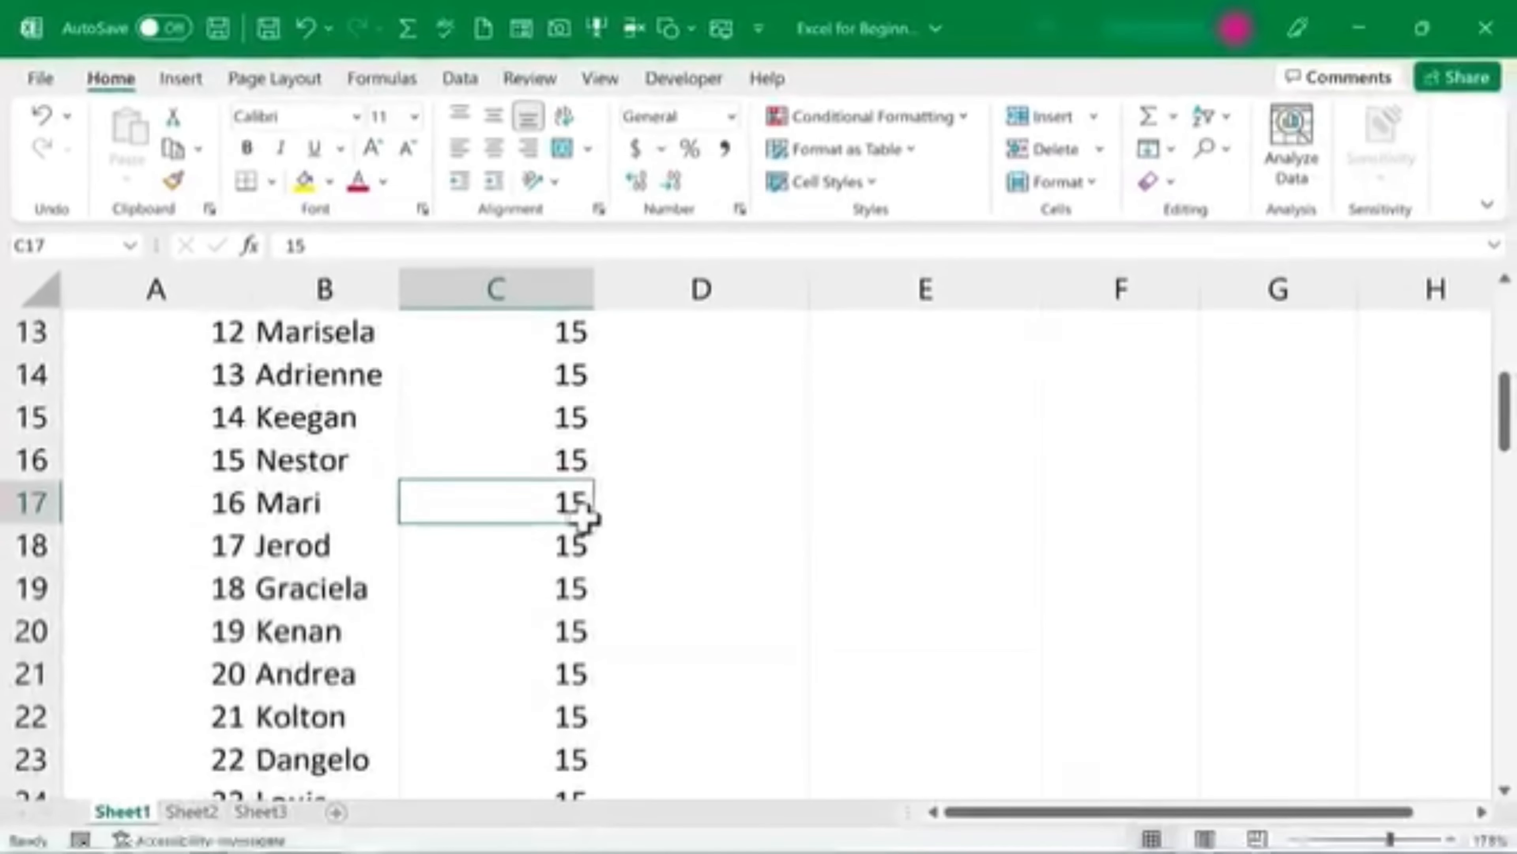
scroll(584, 518, up, 4)
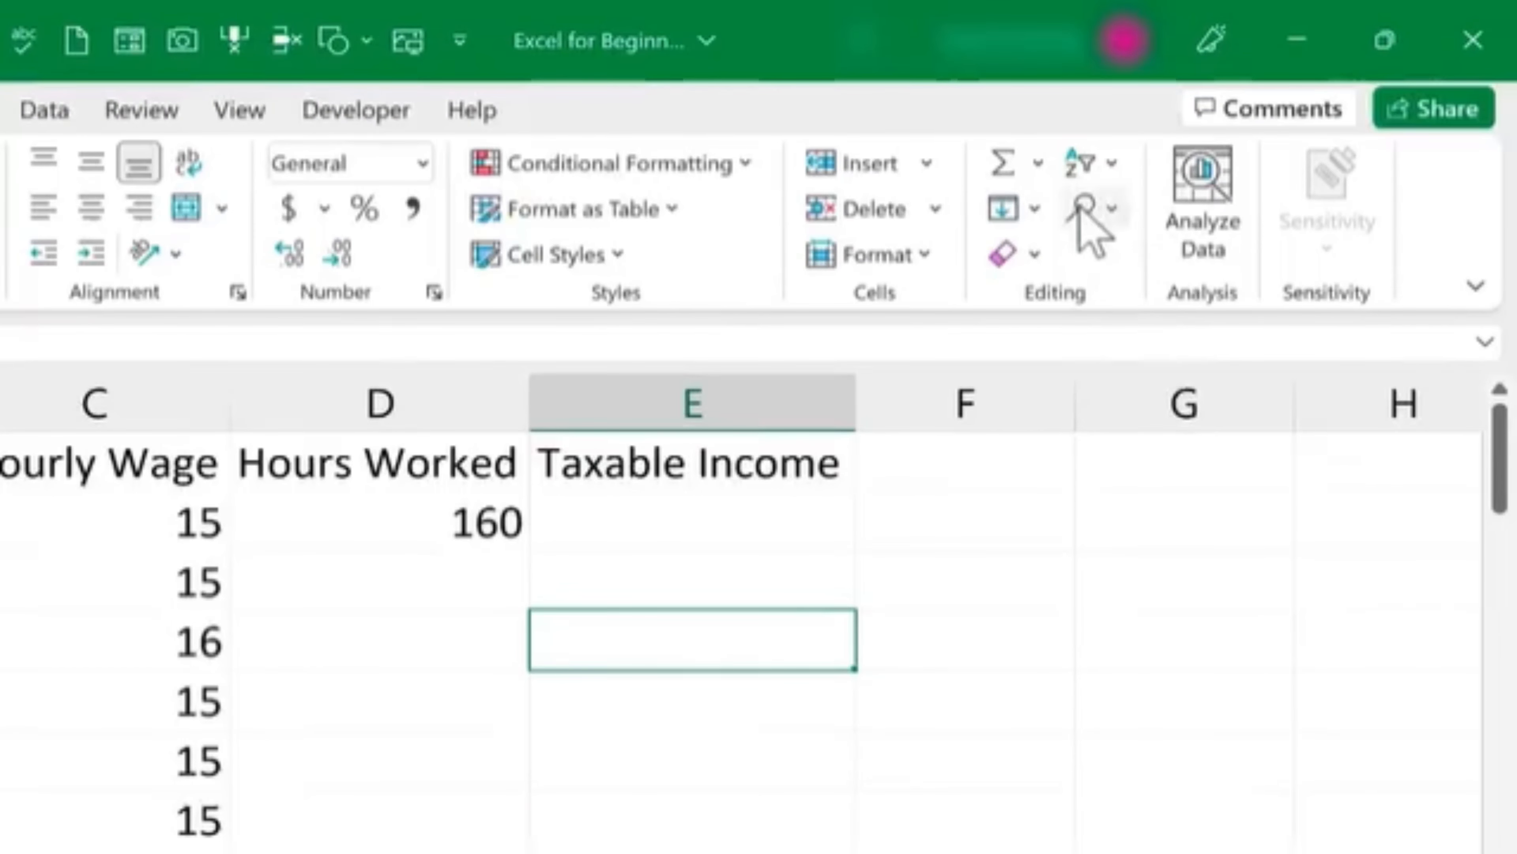
click(1112, 209)
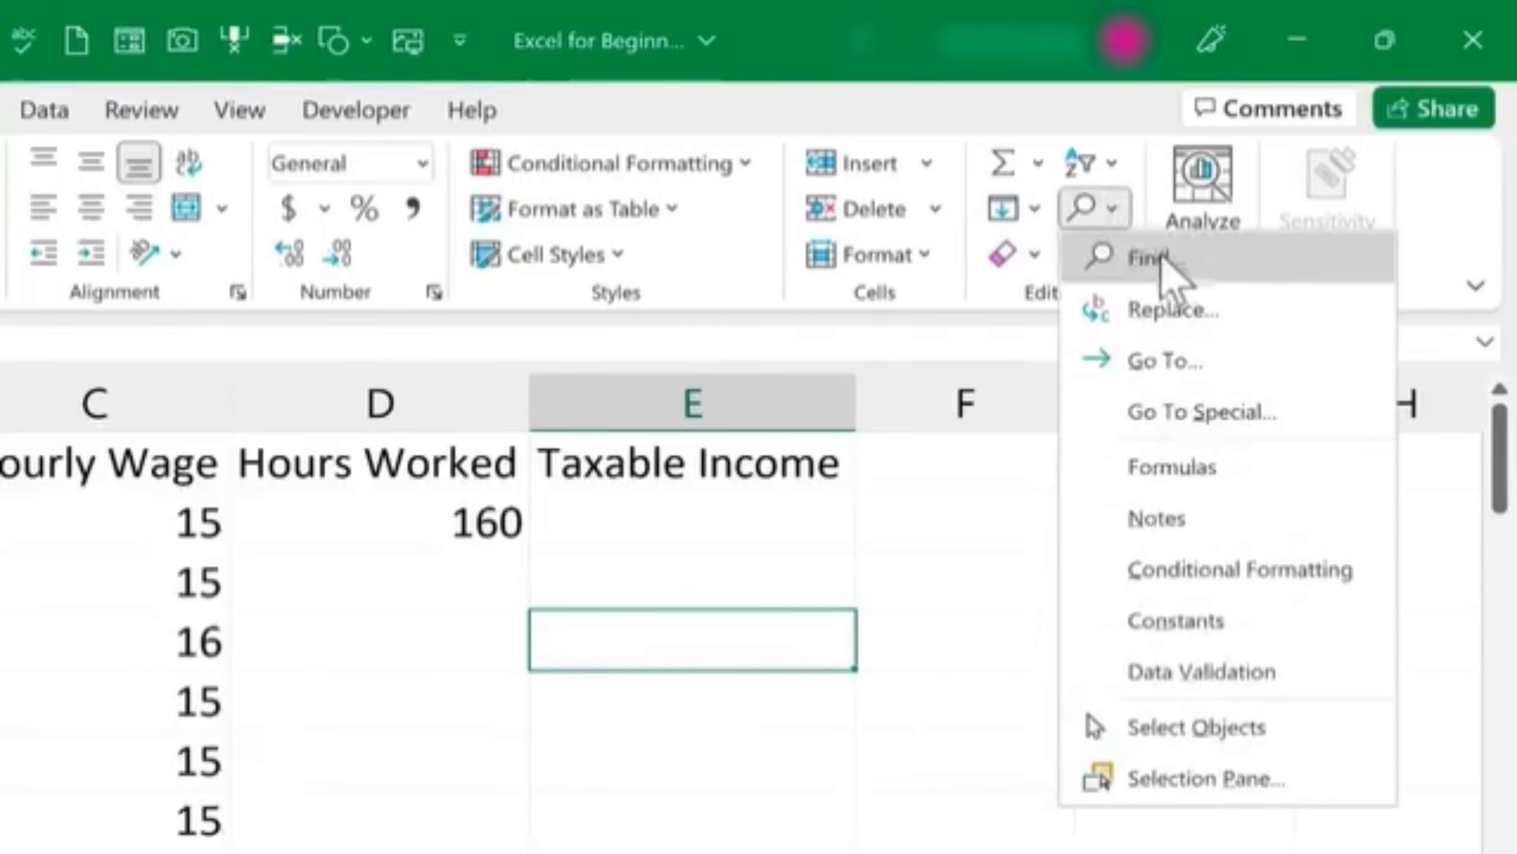
click(1199, 310)
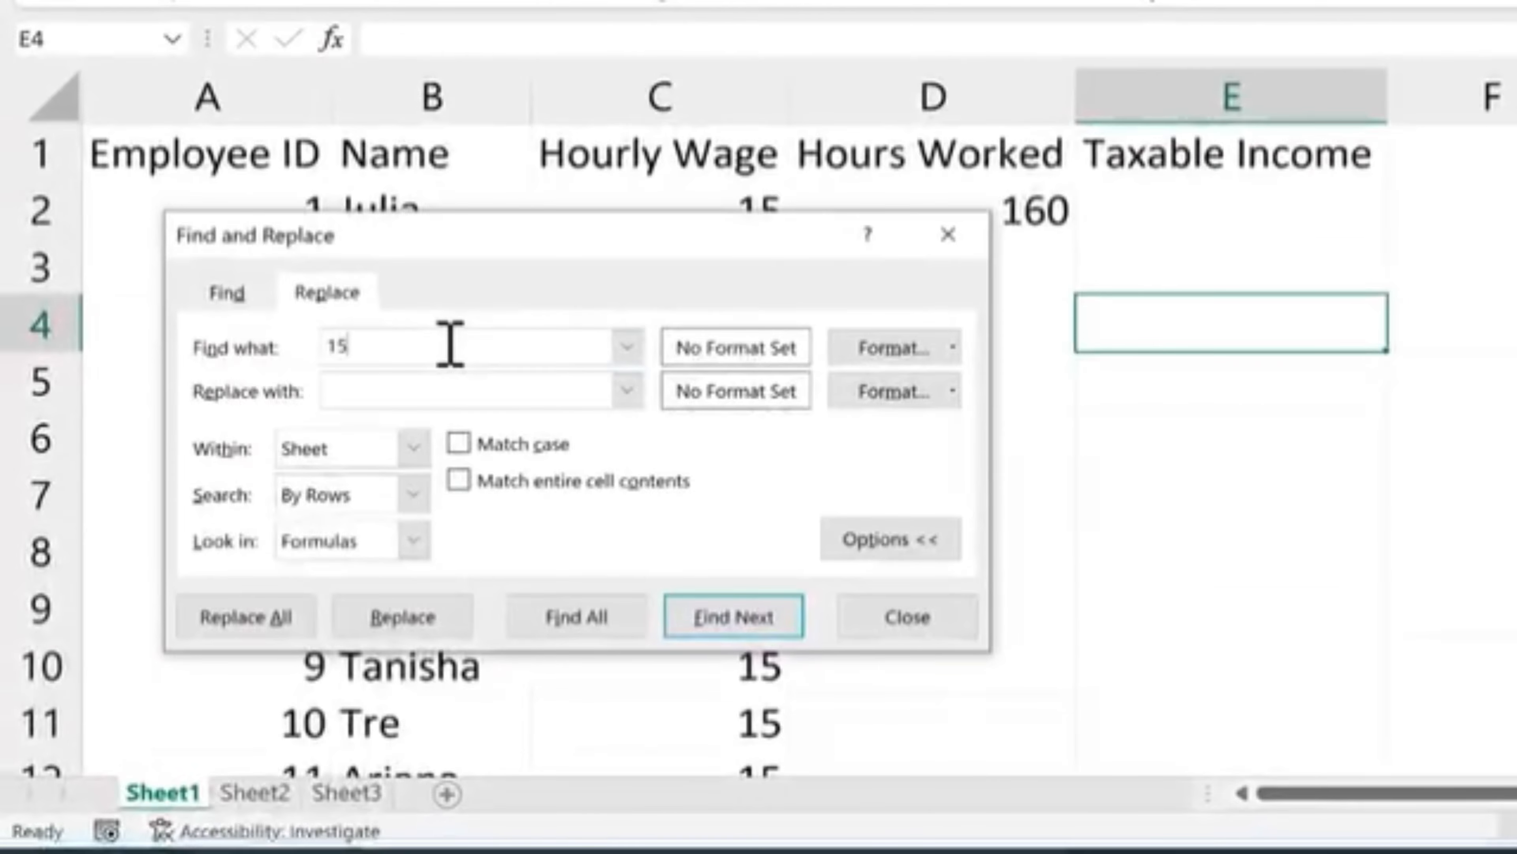
click(547, 397)
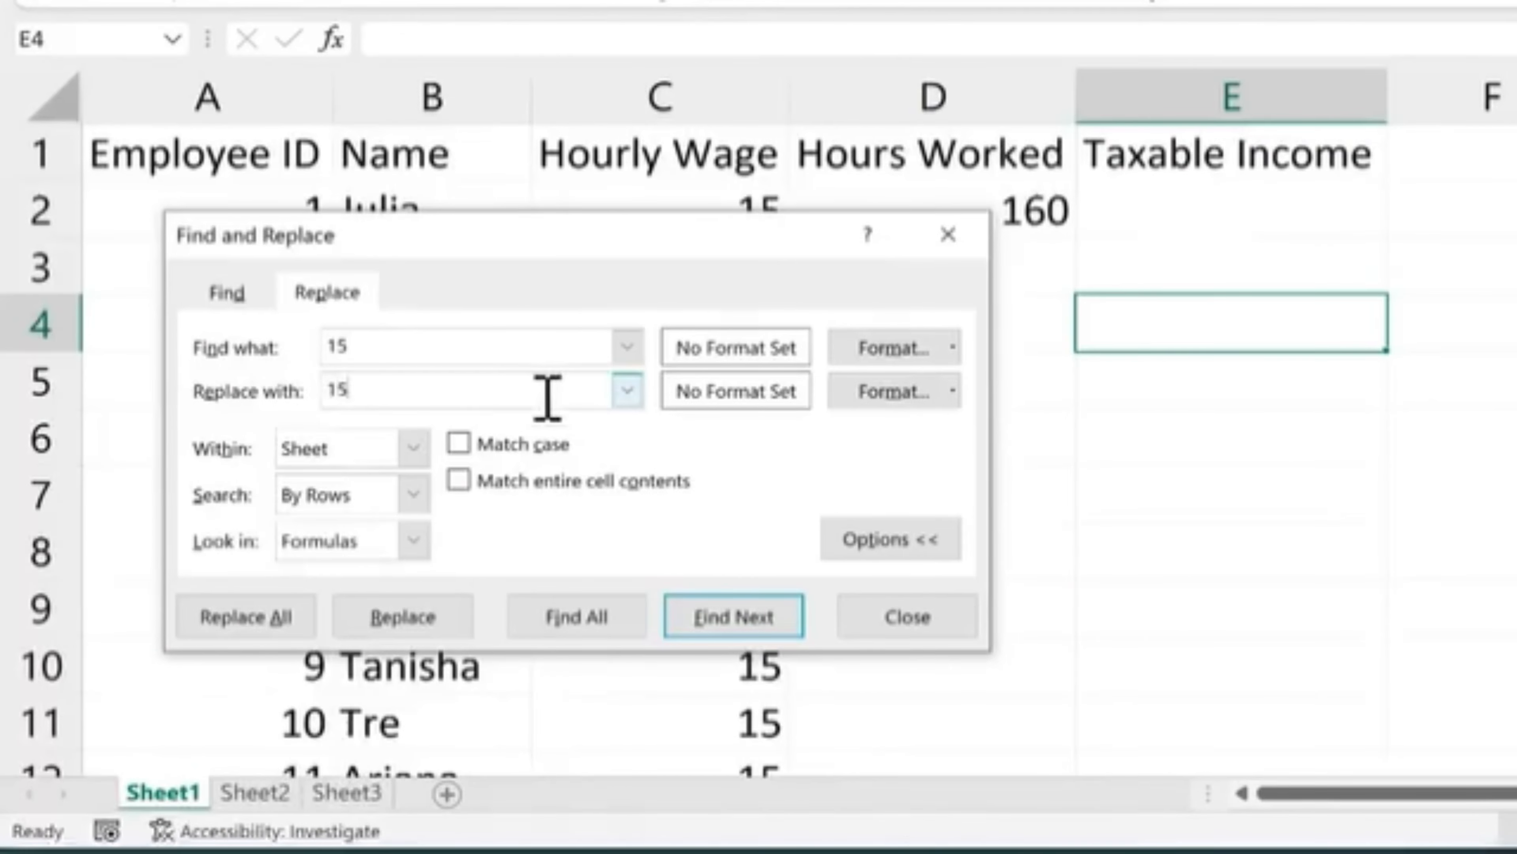
click(248, 619)
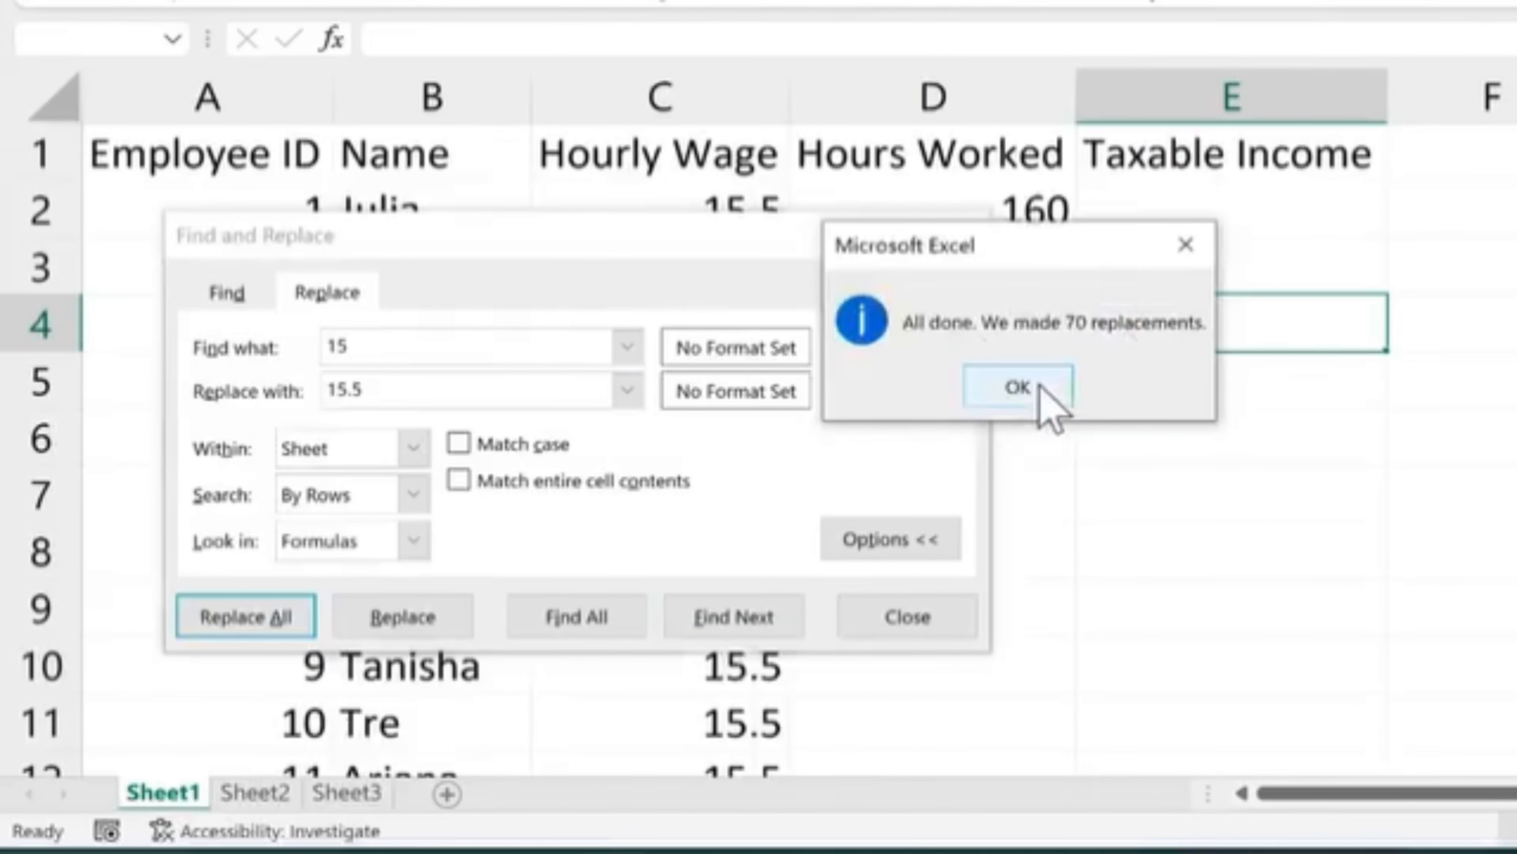
Step: Close Find and Replace, and correct the employee ID in cell A16 to 15
click(1040, 386)
click(902, 620)
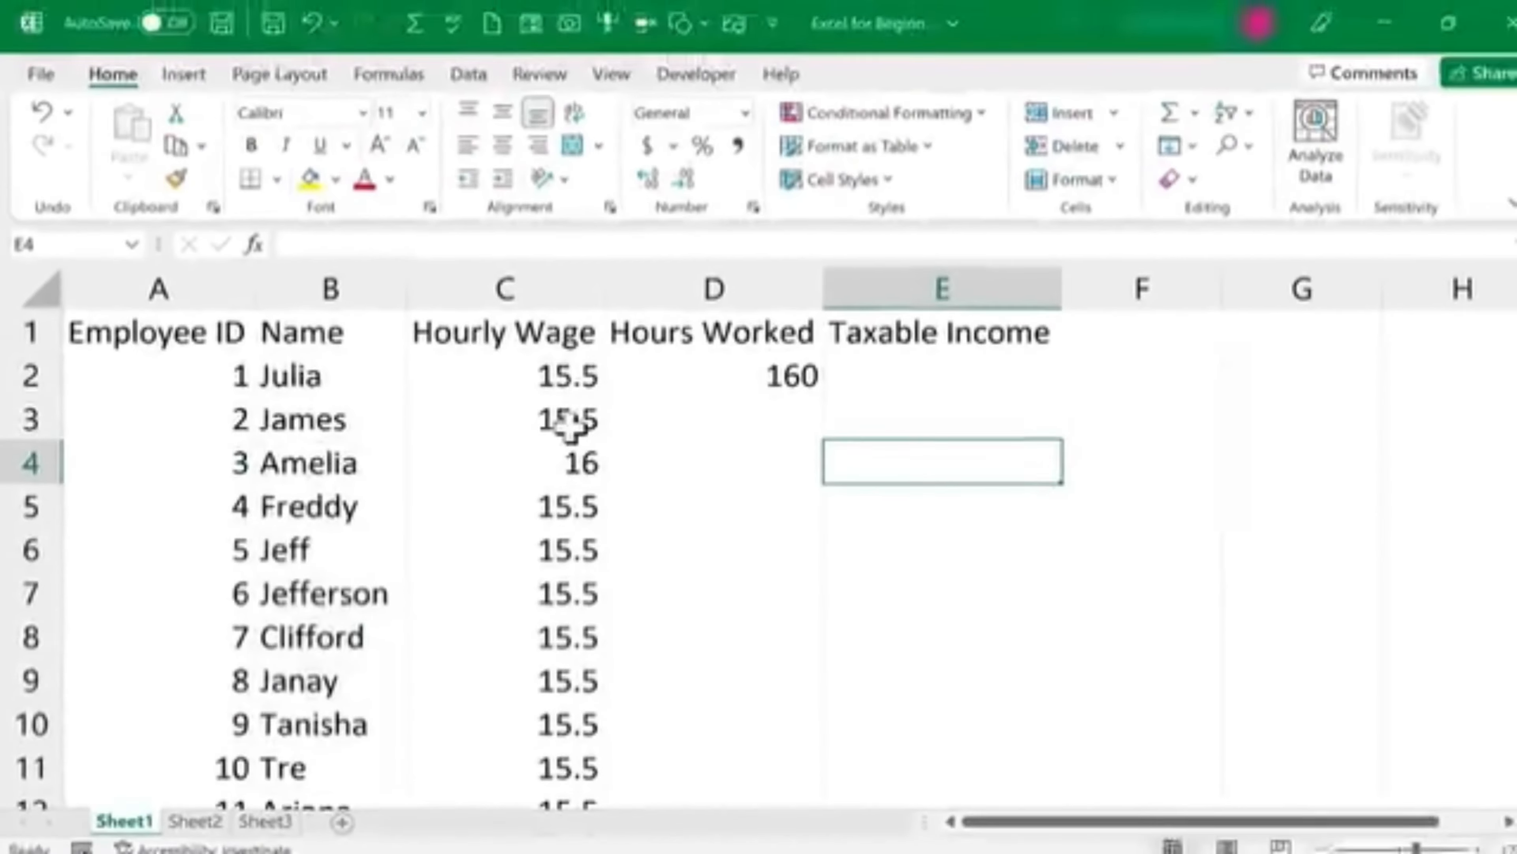
scroll(570, 425, down, 10)
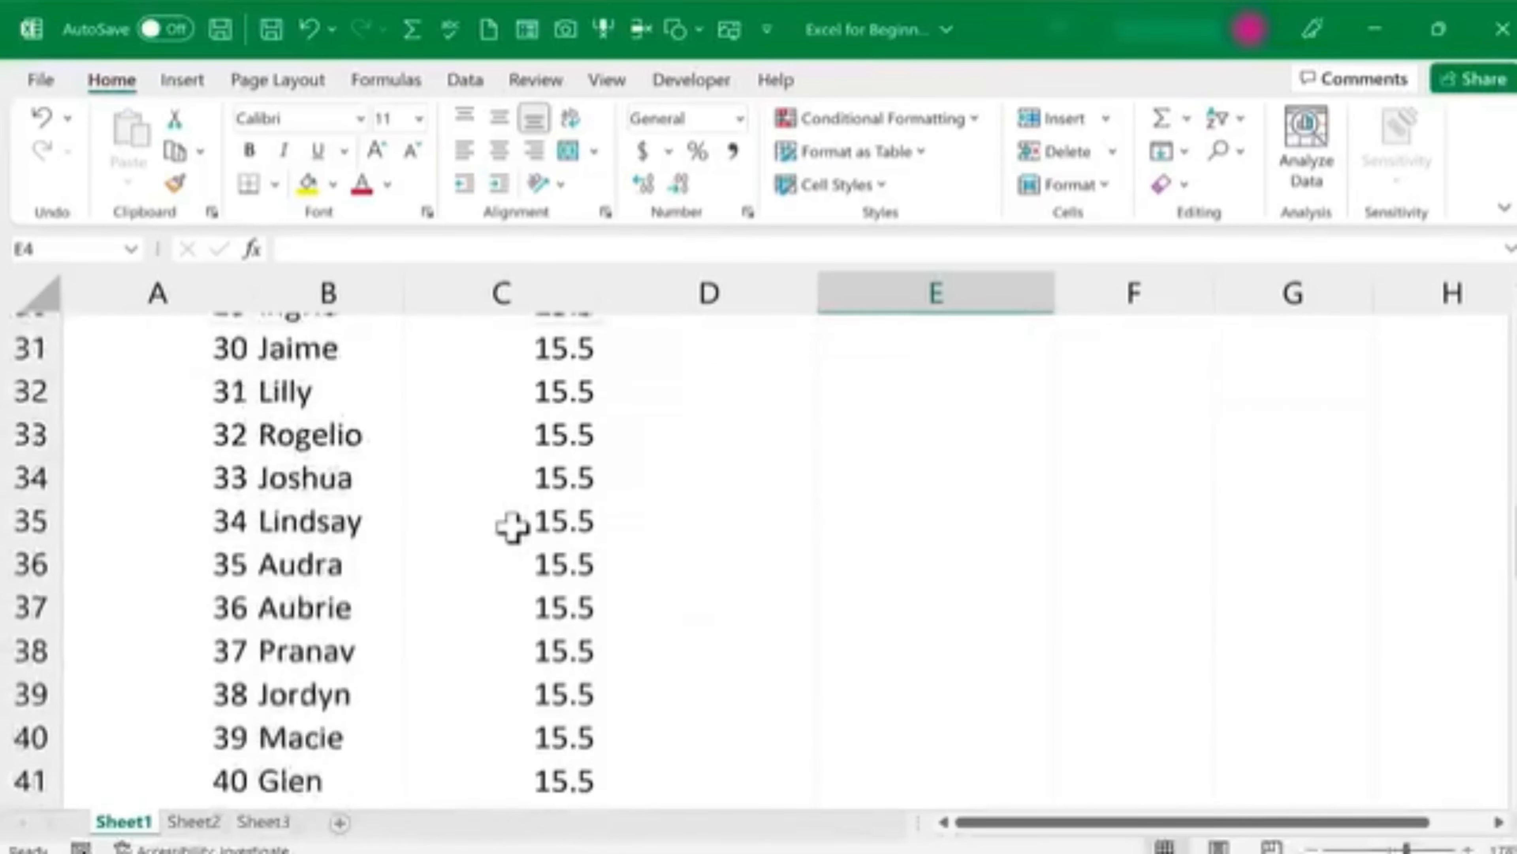
scroll(512, 526, down, 3)
scroll(513, 526, up, 8)
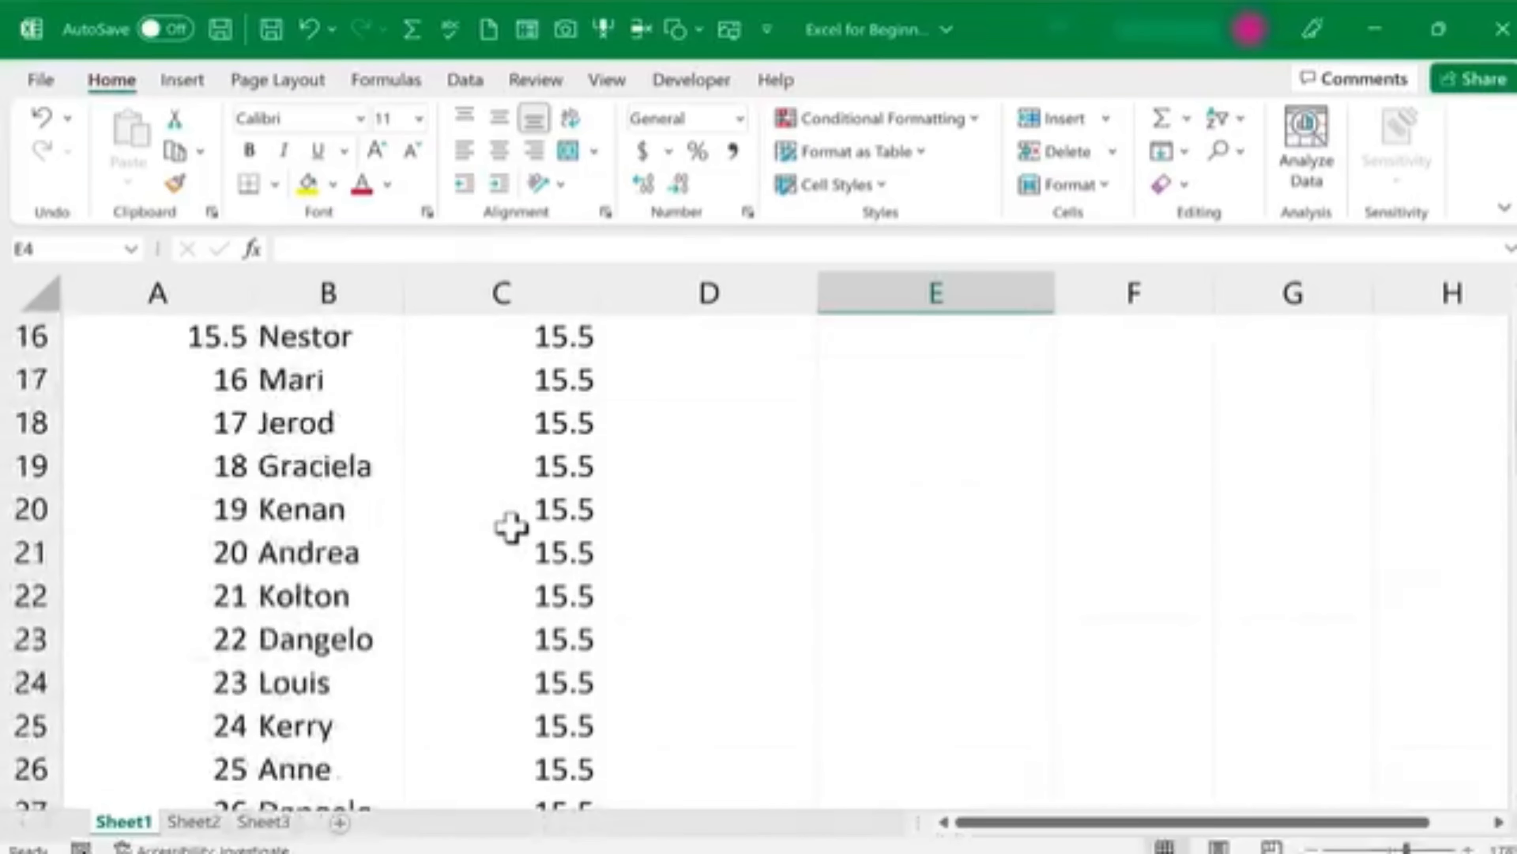
scroll(511, 526, up, 2)
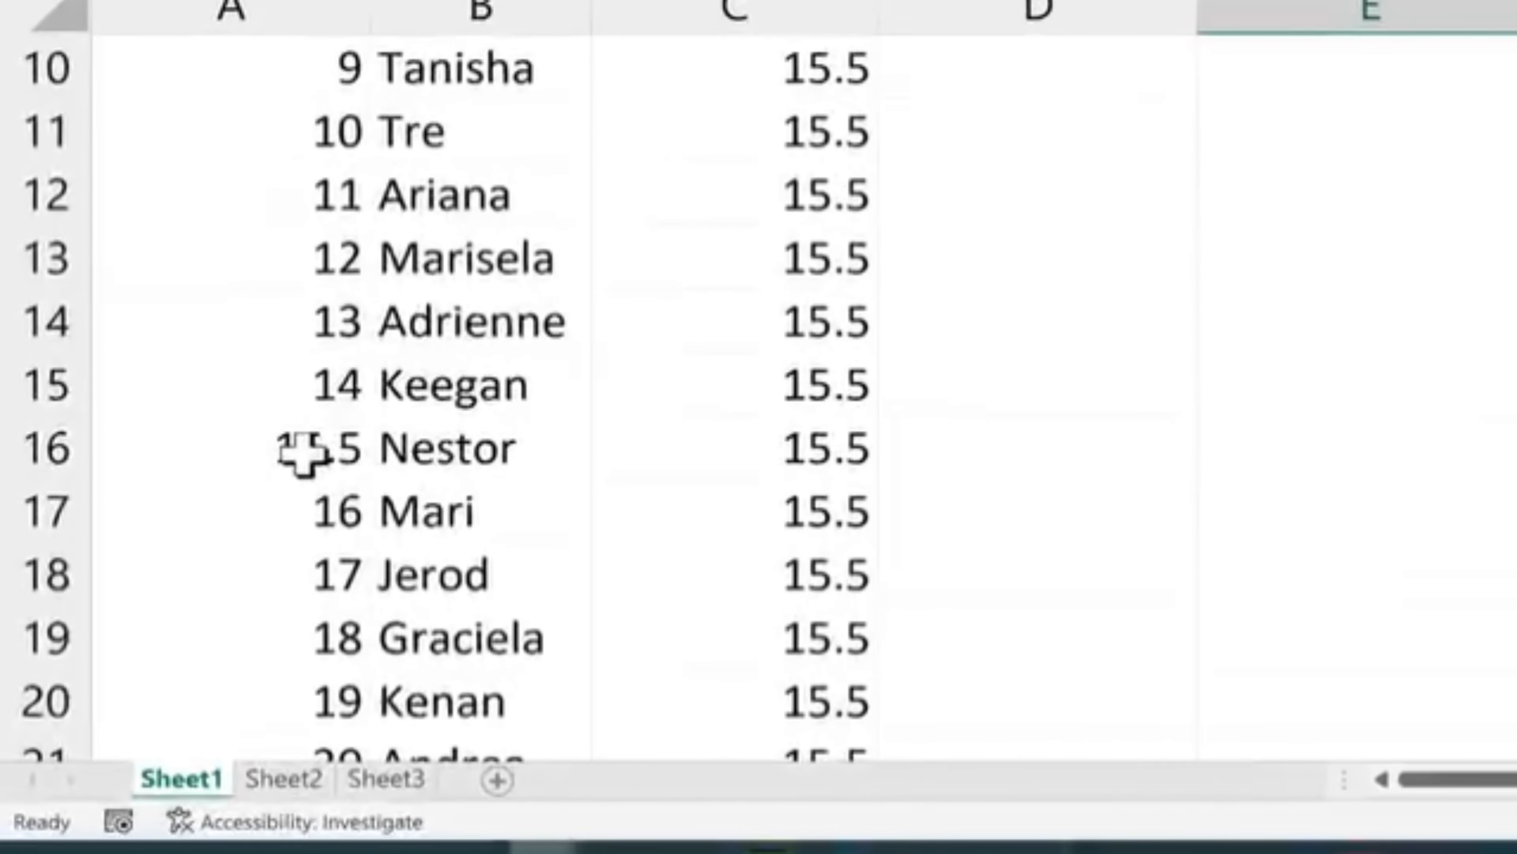
click(332, 453)
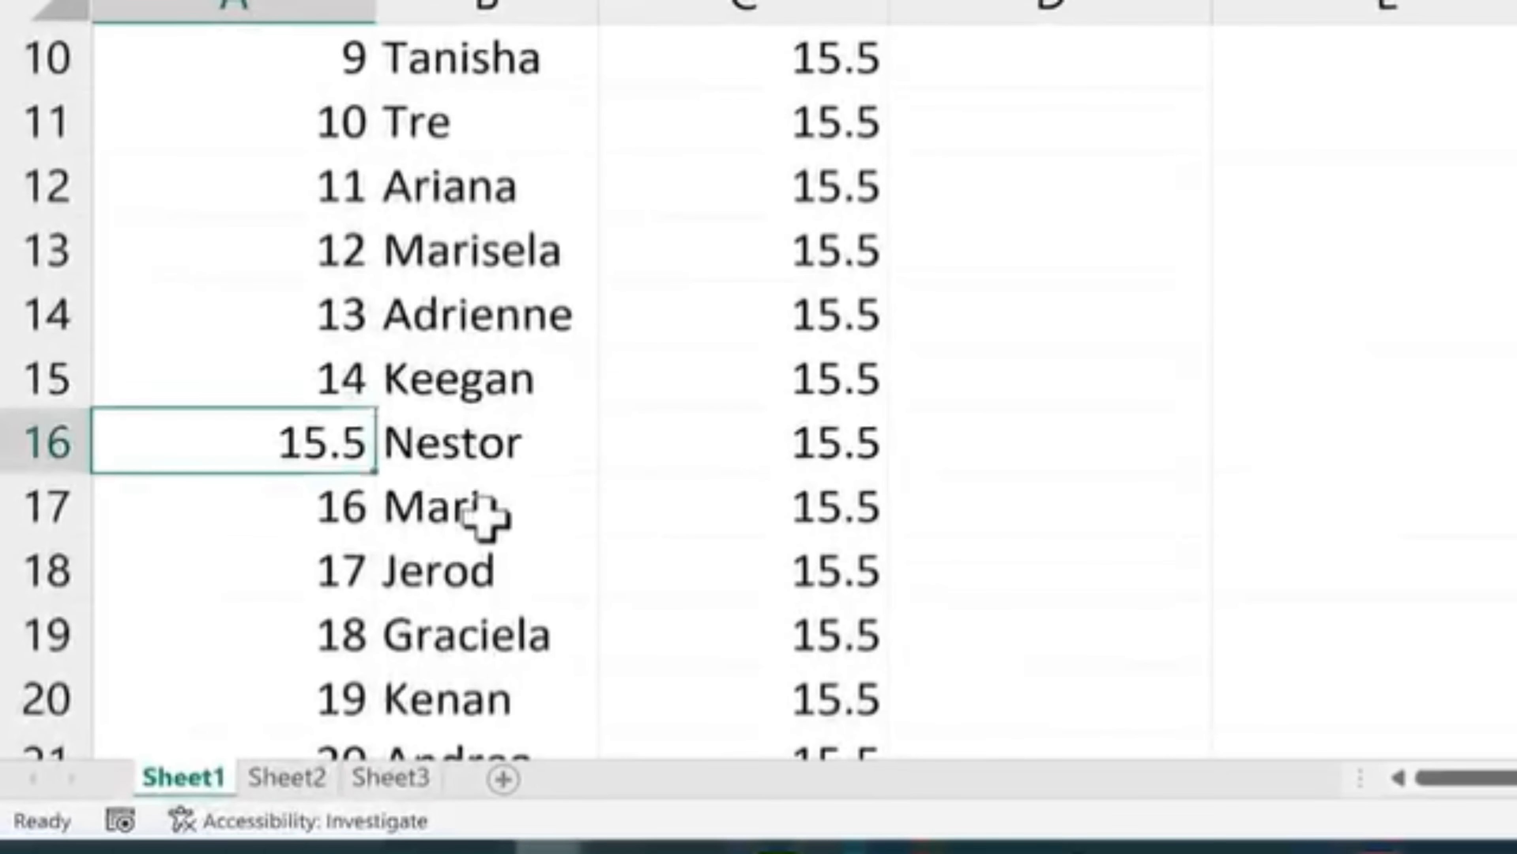
text(15)
key(Return)
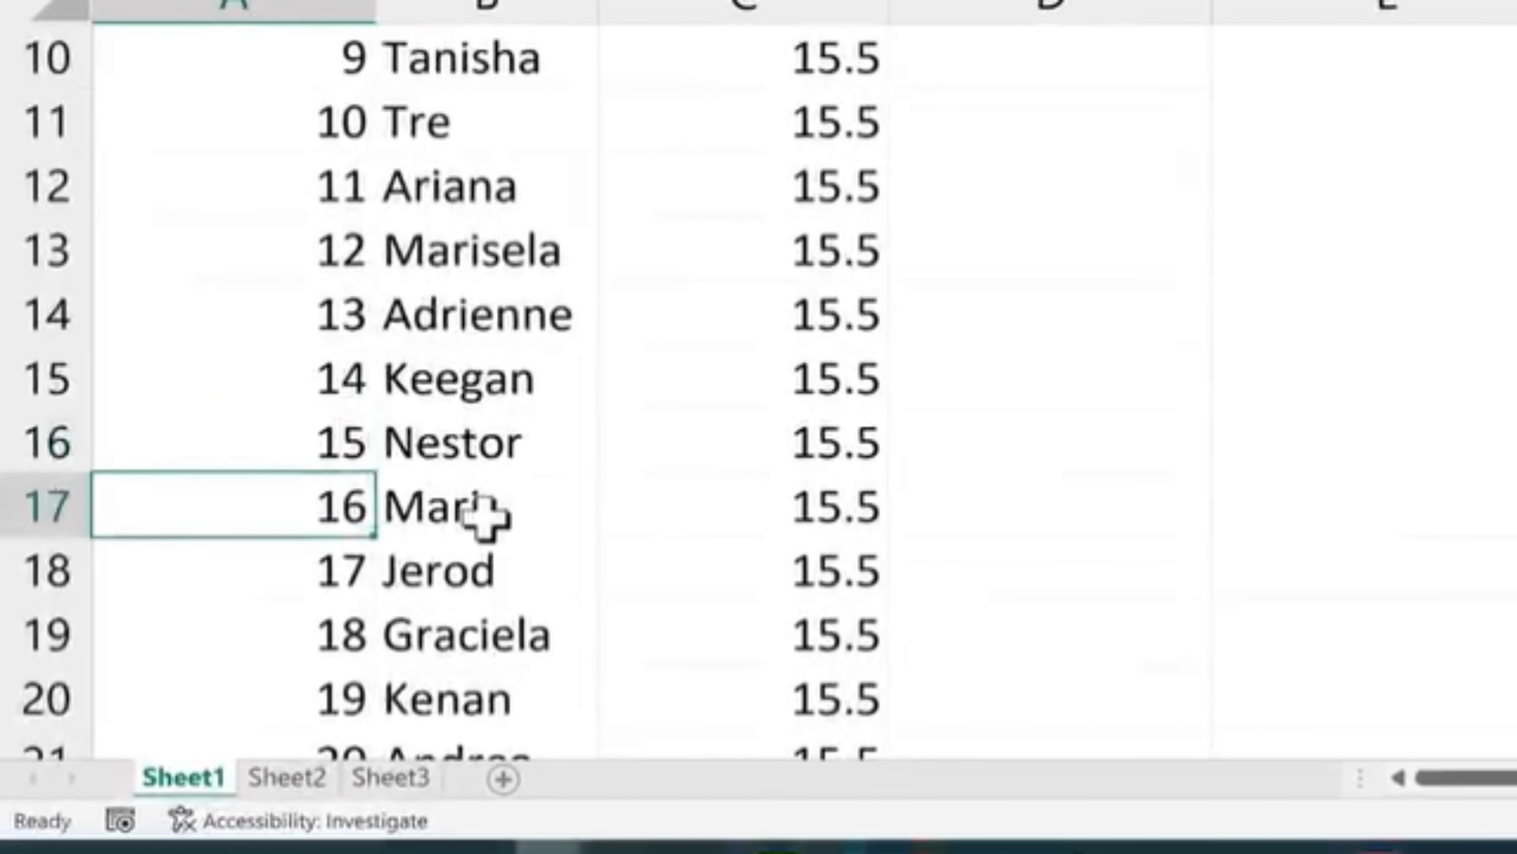
Step: Bring up the Replace settings of Find and Replace, and close them without replacing anything
scroll(747, 508, up, 3)
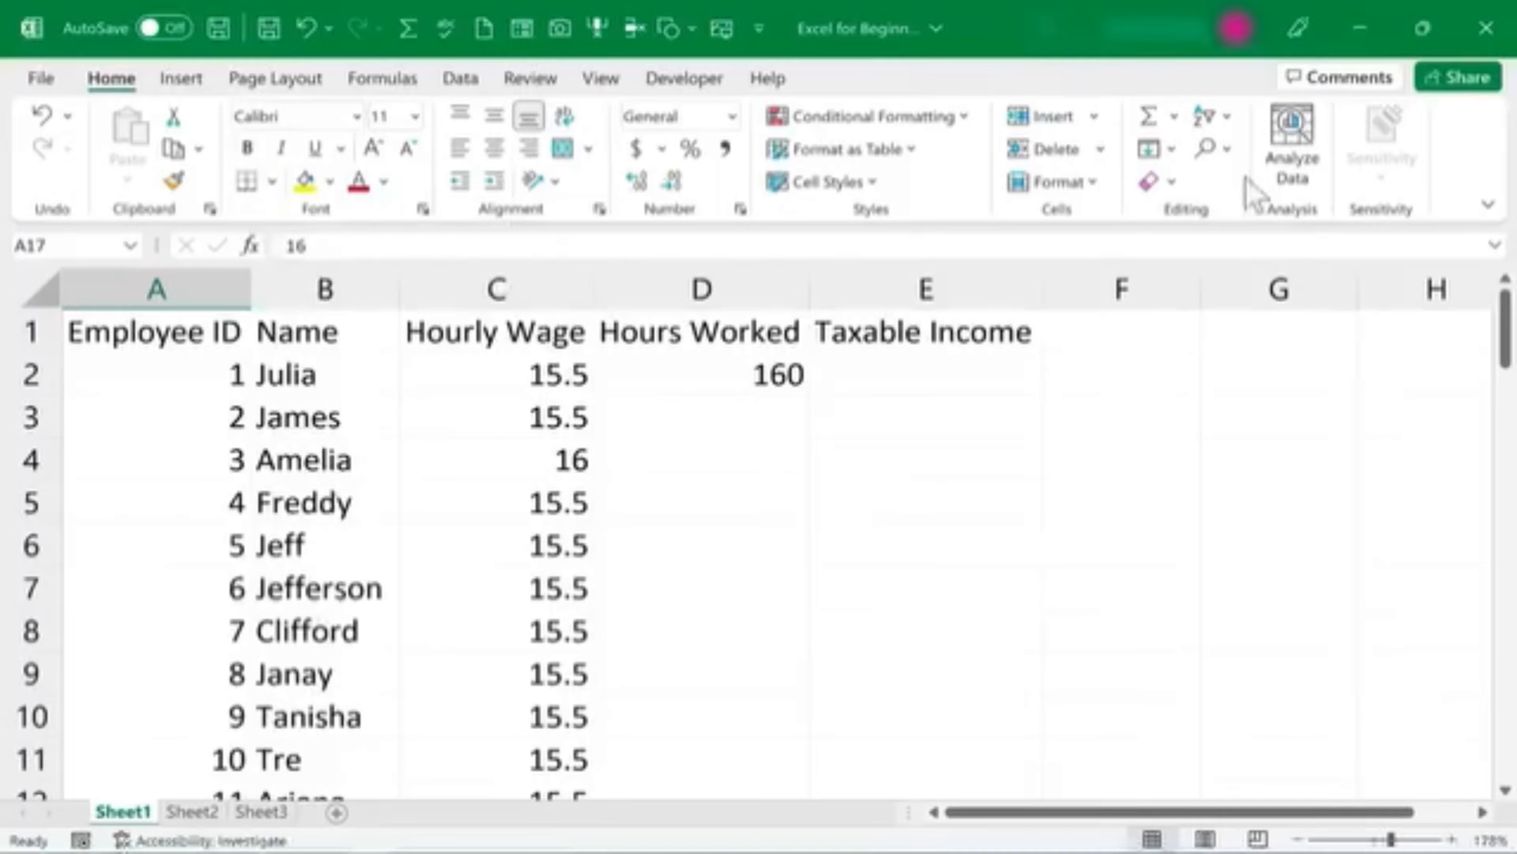
click(1225, 150)
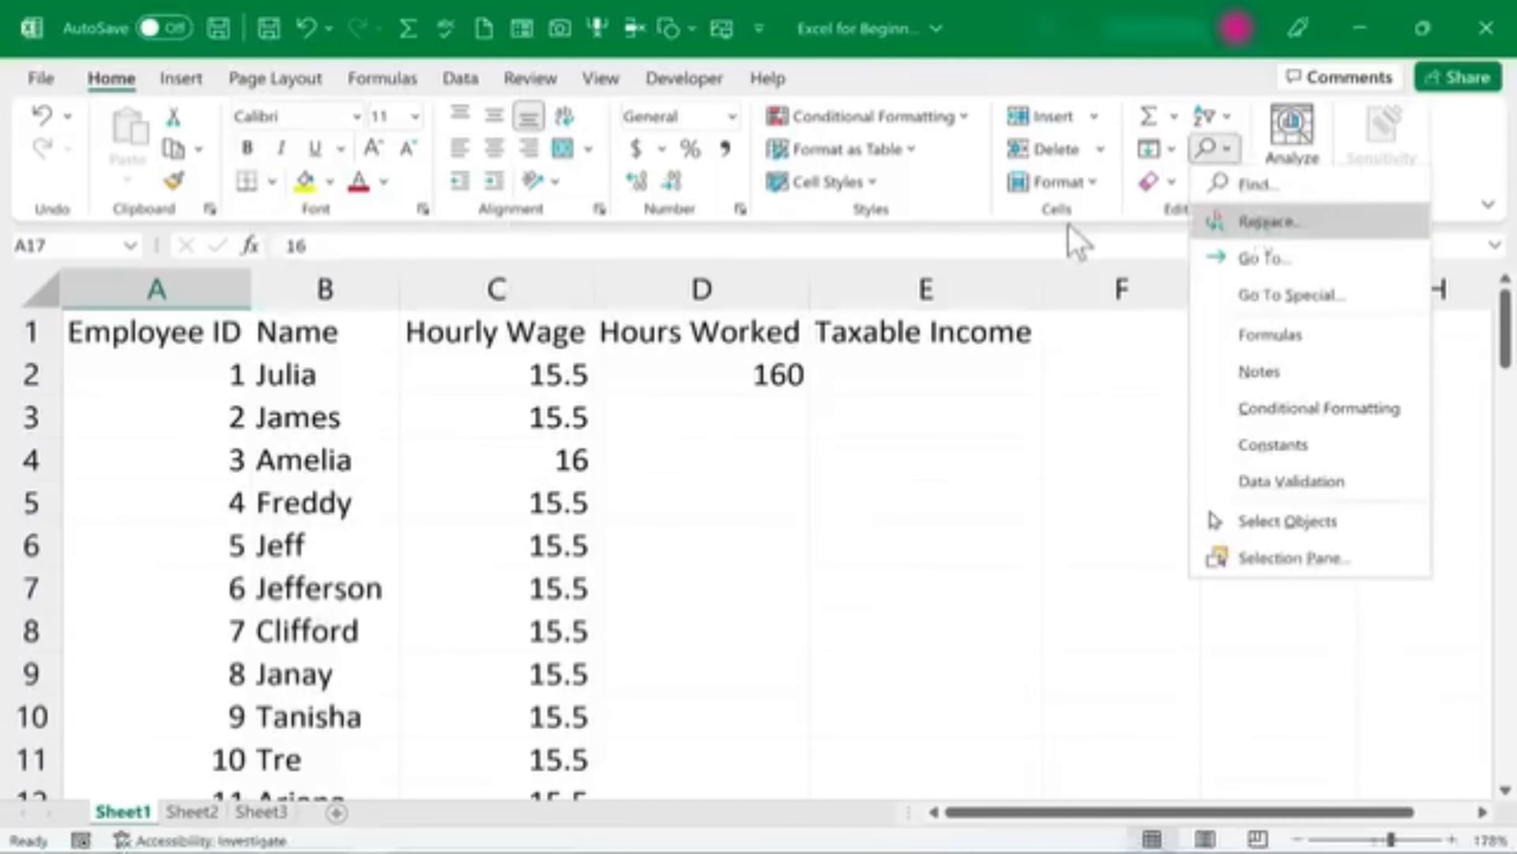
click(709, 591)
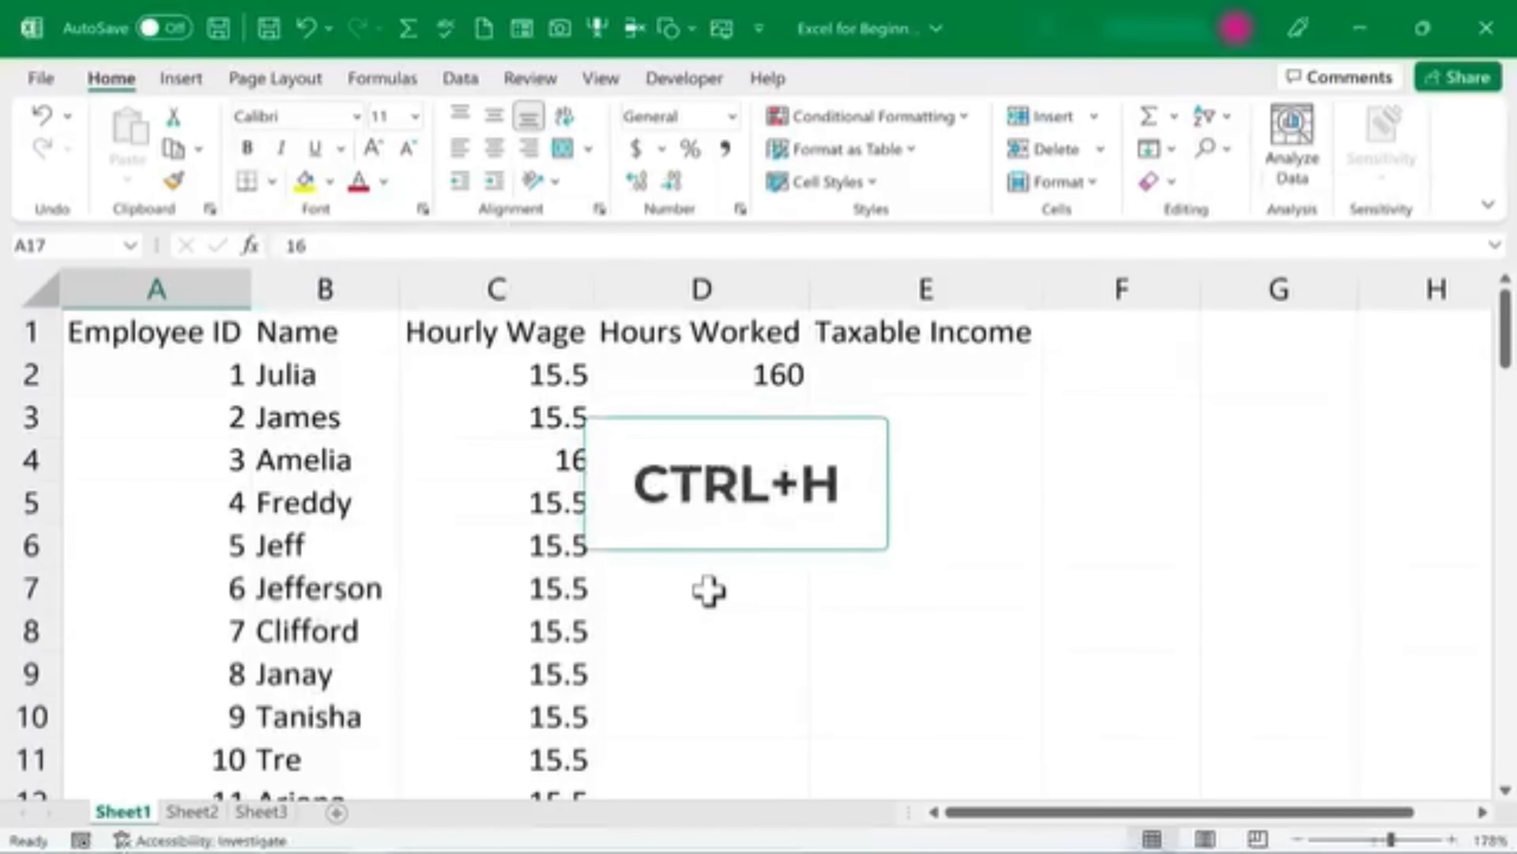
key(ctrl+h)
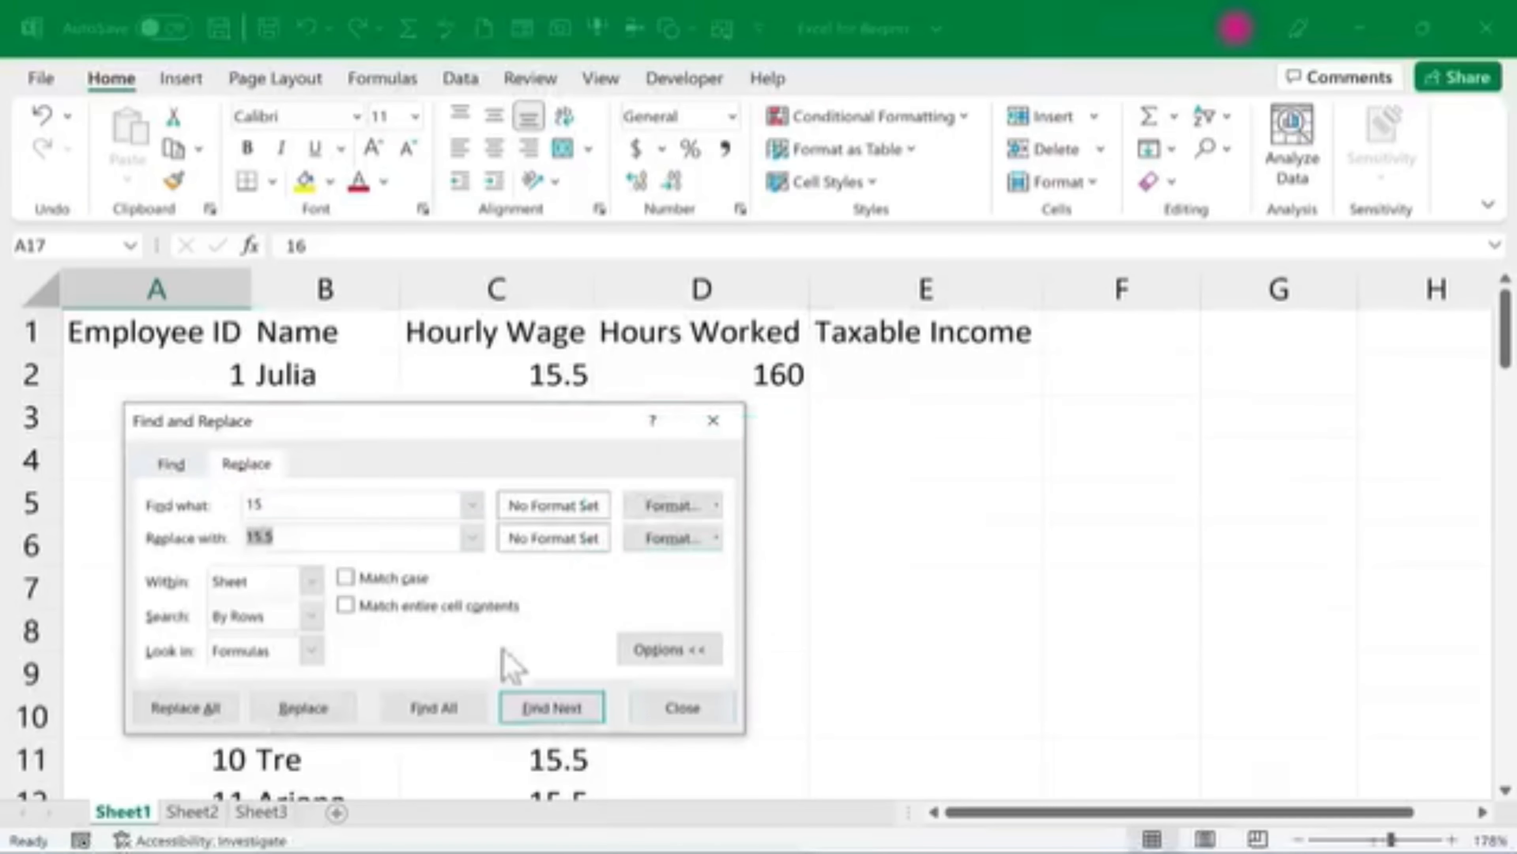
click(682, 708)
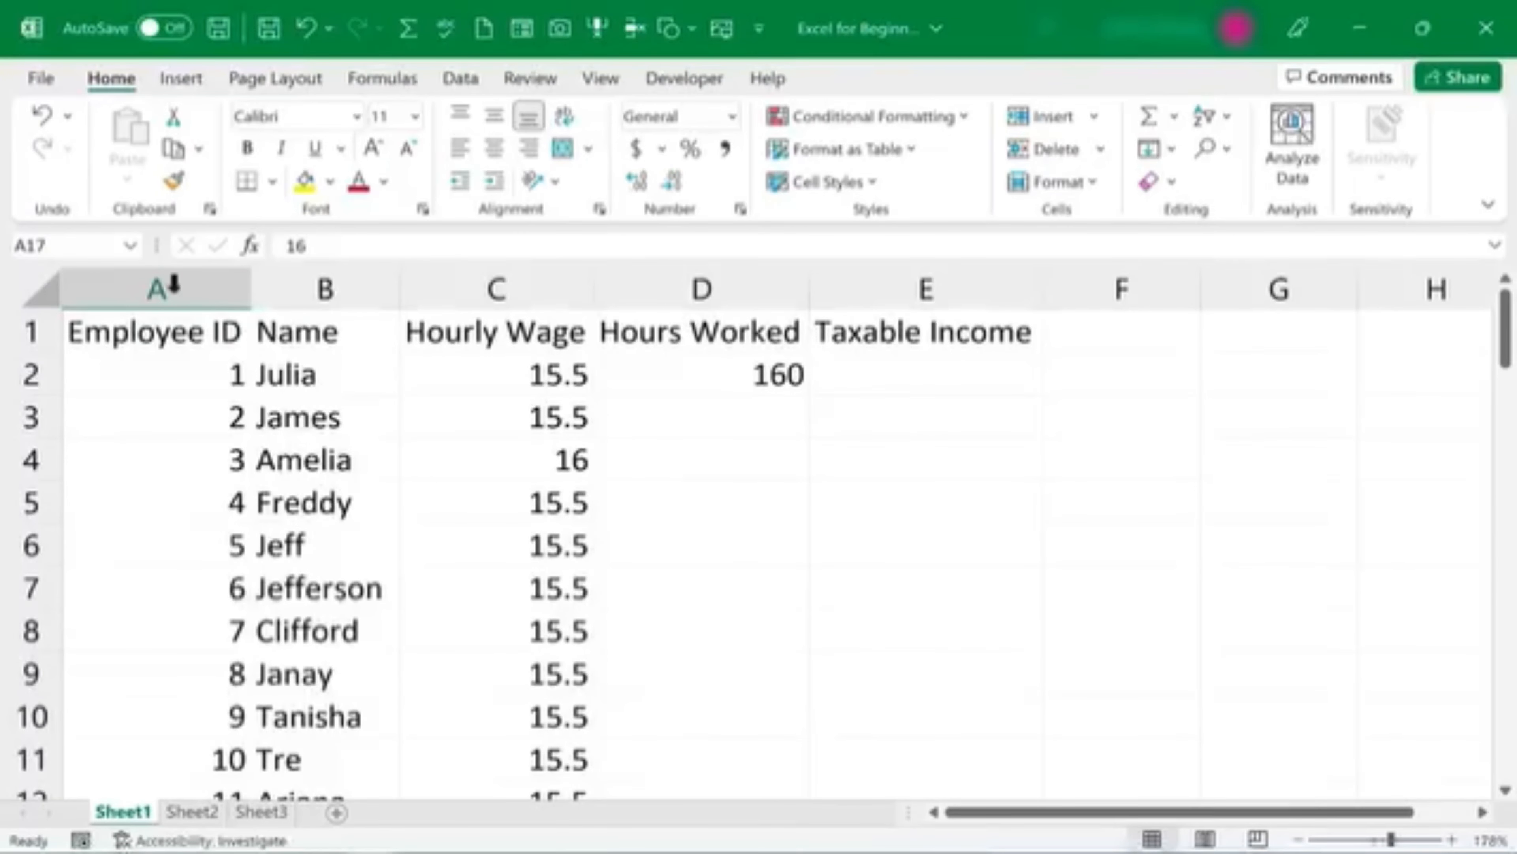
Step: Open the AutoCorrect options from the Proofing settings and look through the list of text replacements
click(41, 79)
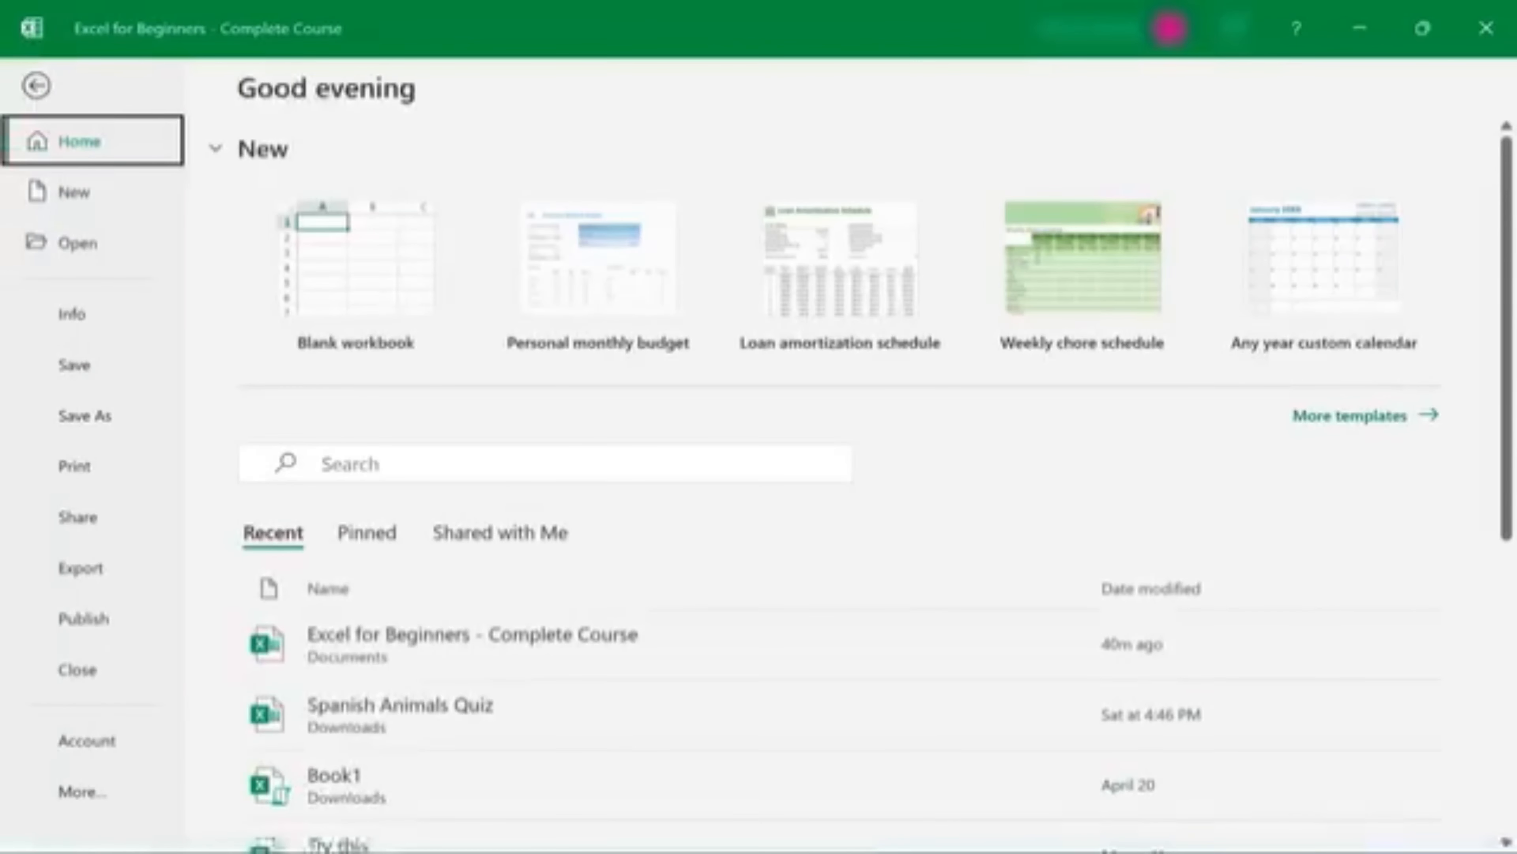
click(78, 795)
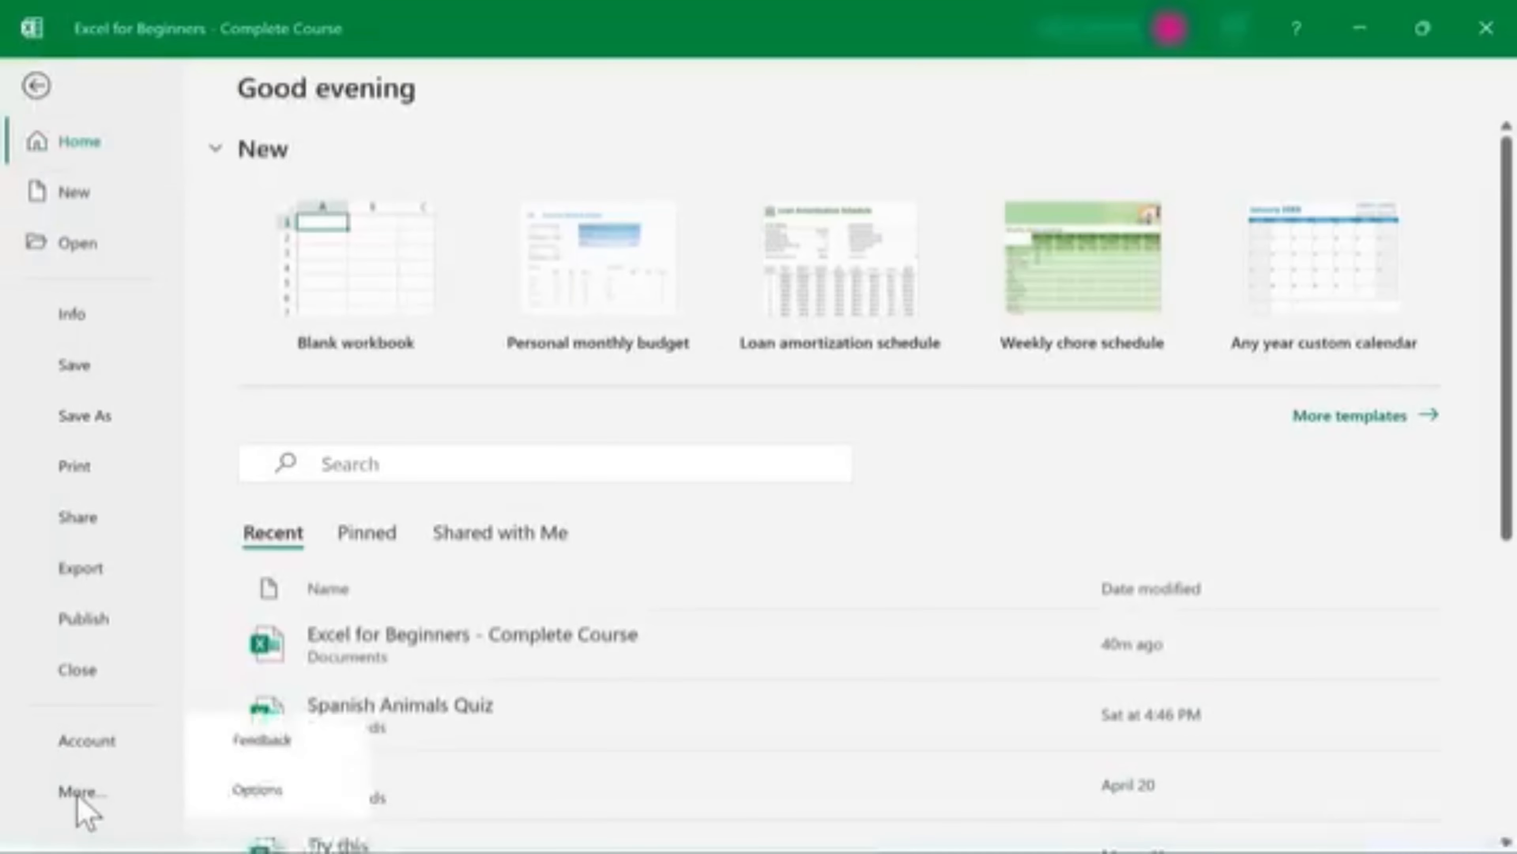
click(266, 794)
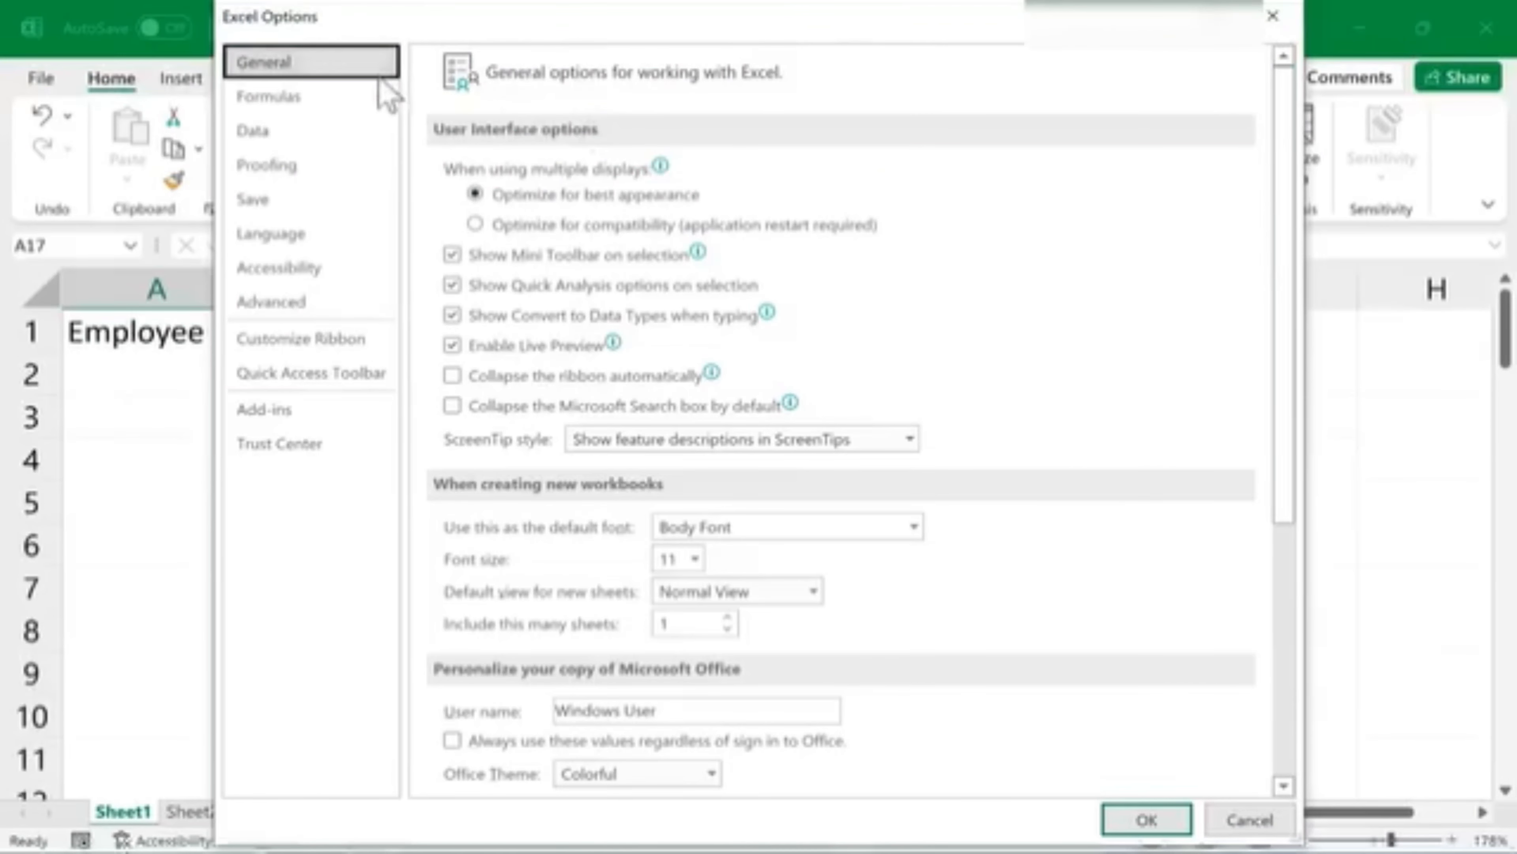
click(282, 168)
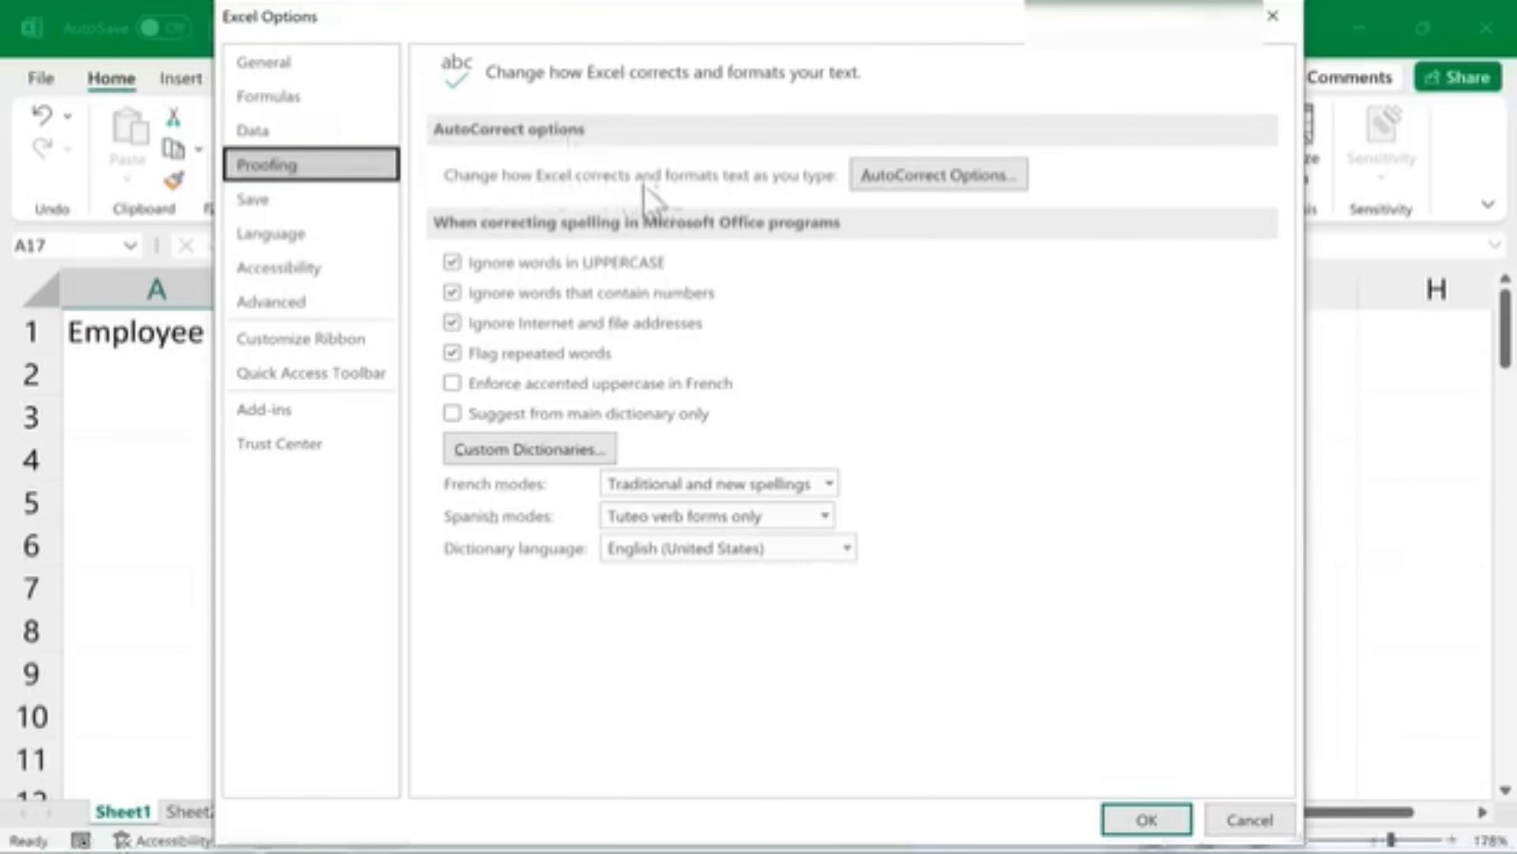
click(987, 183)
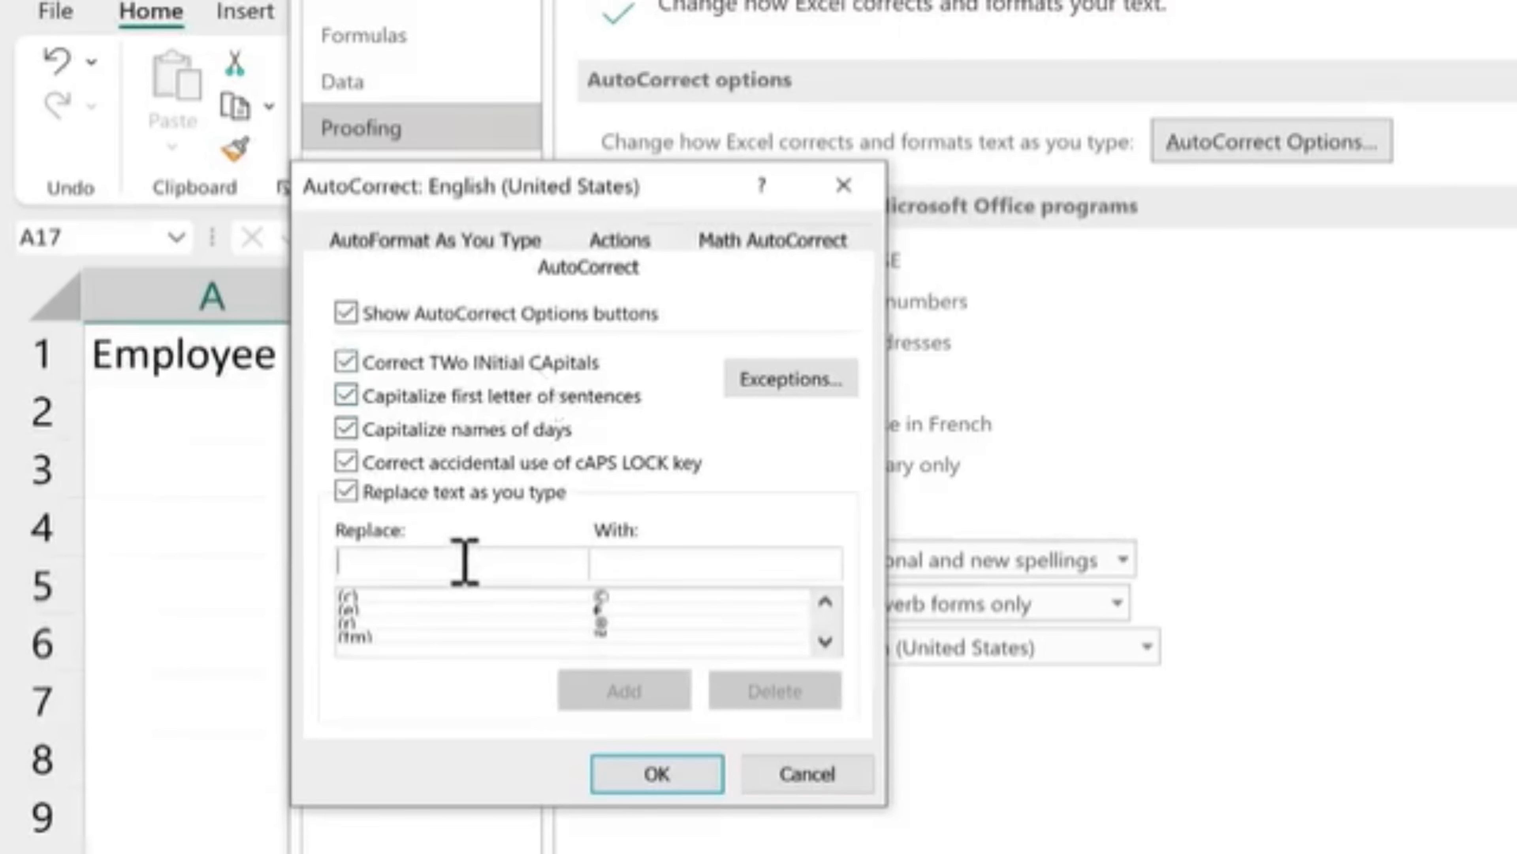
click(677, 562)
scroll(825, 638, down, 15)
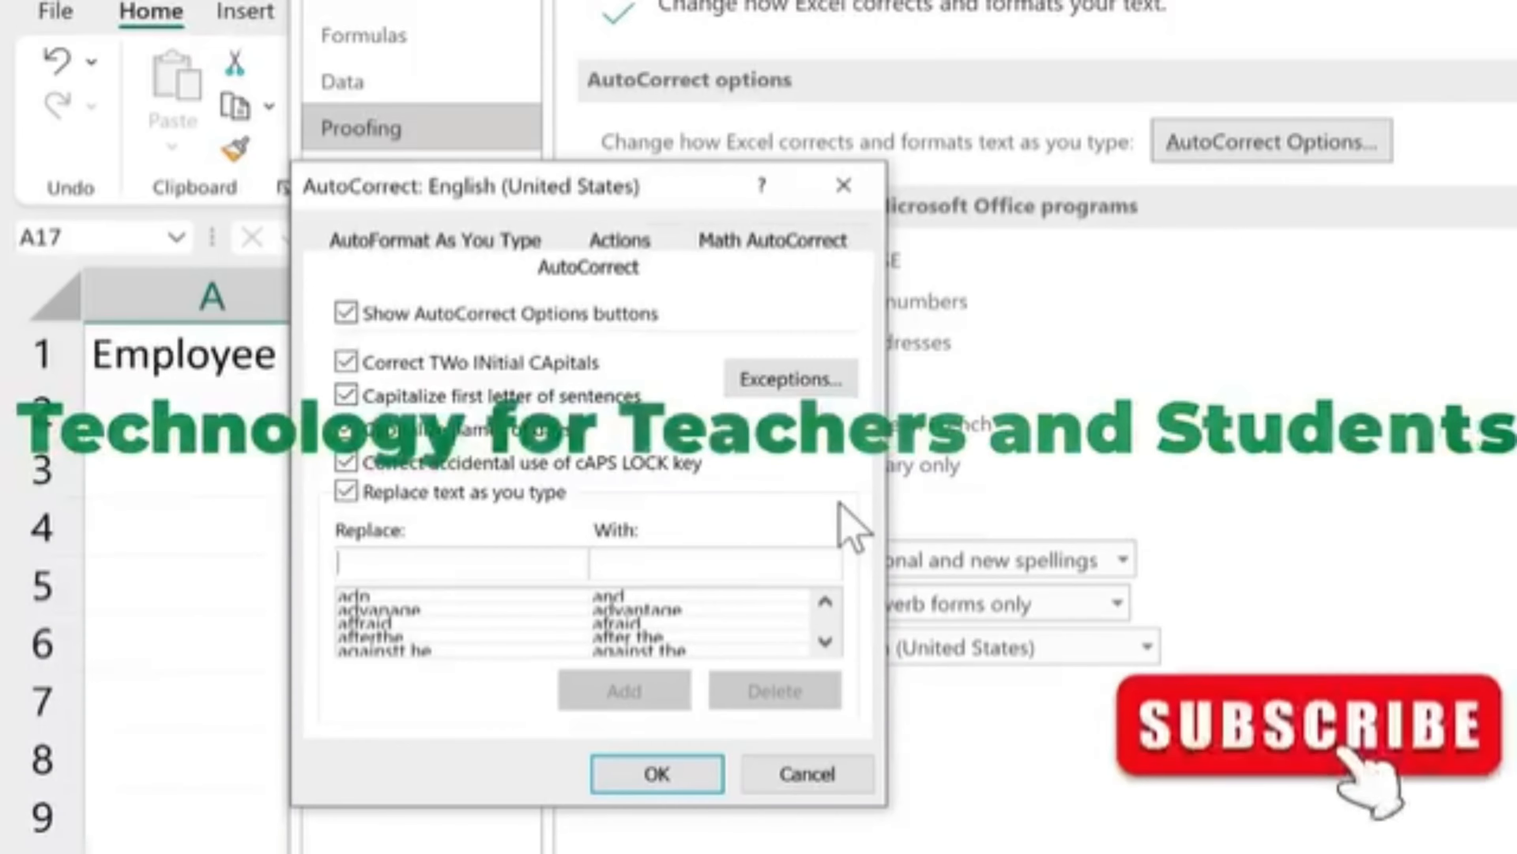
Step: Add an AutoCorrect entry that replaces "t4tas" with "Technology for Teachers and Students", and accept the options
text(t4tas)
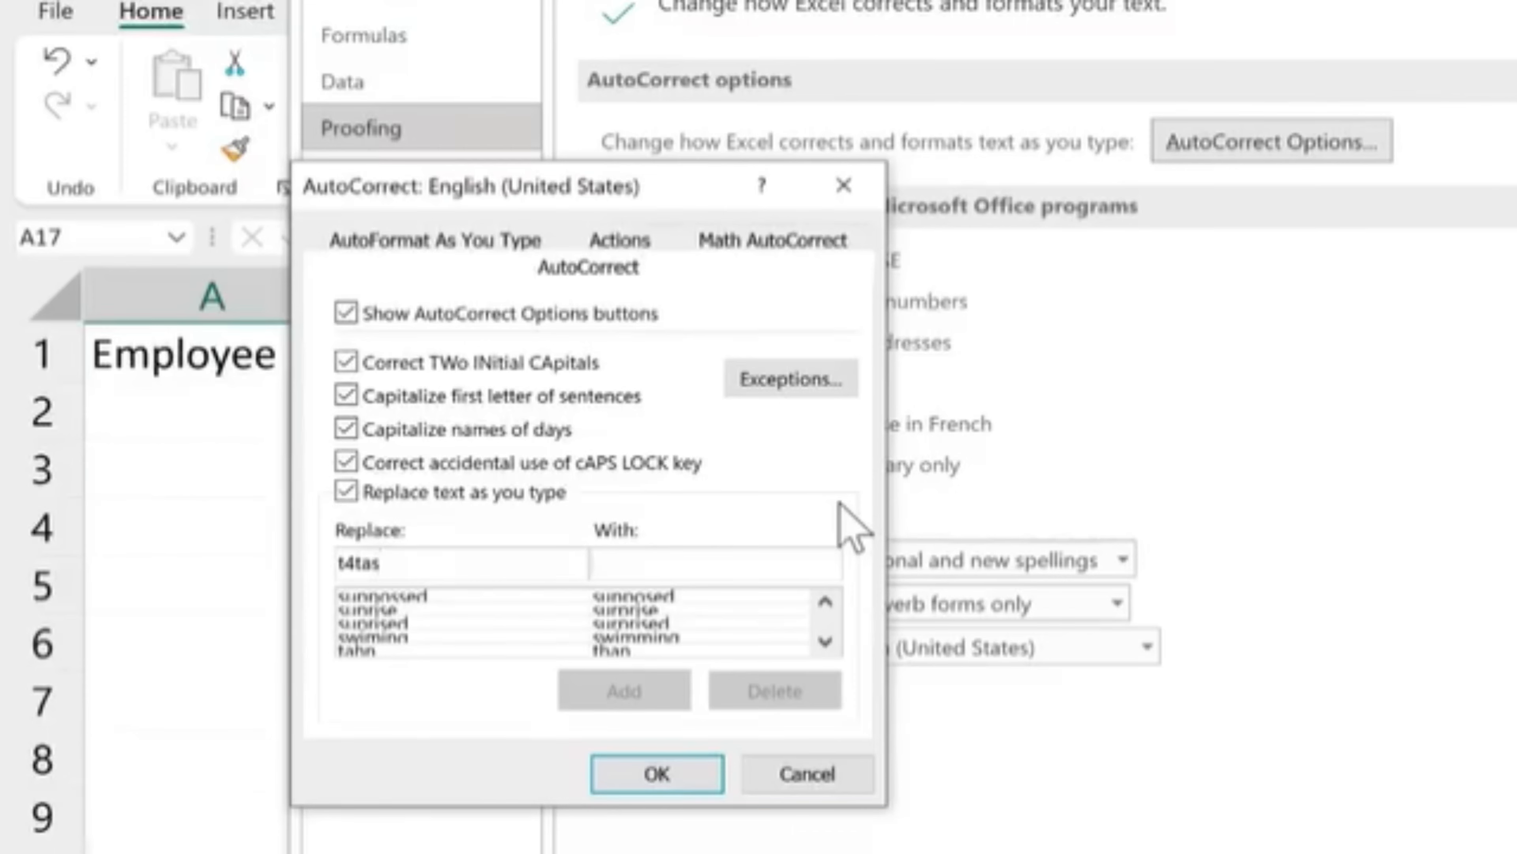
key(Tab)
text(Te)
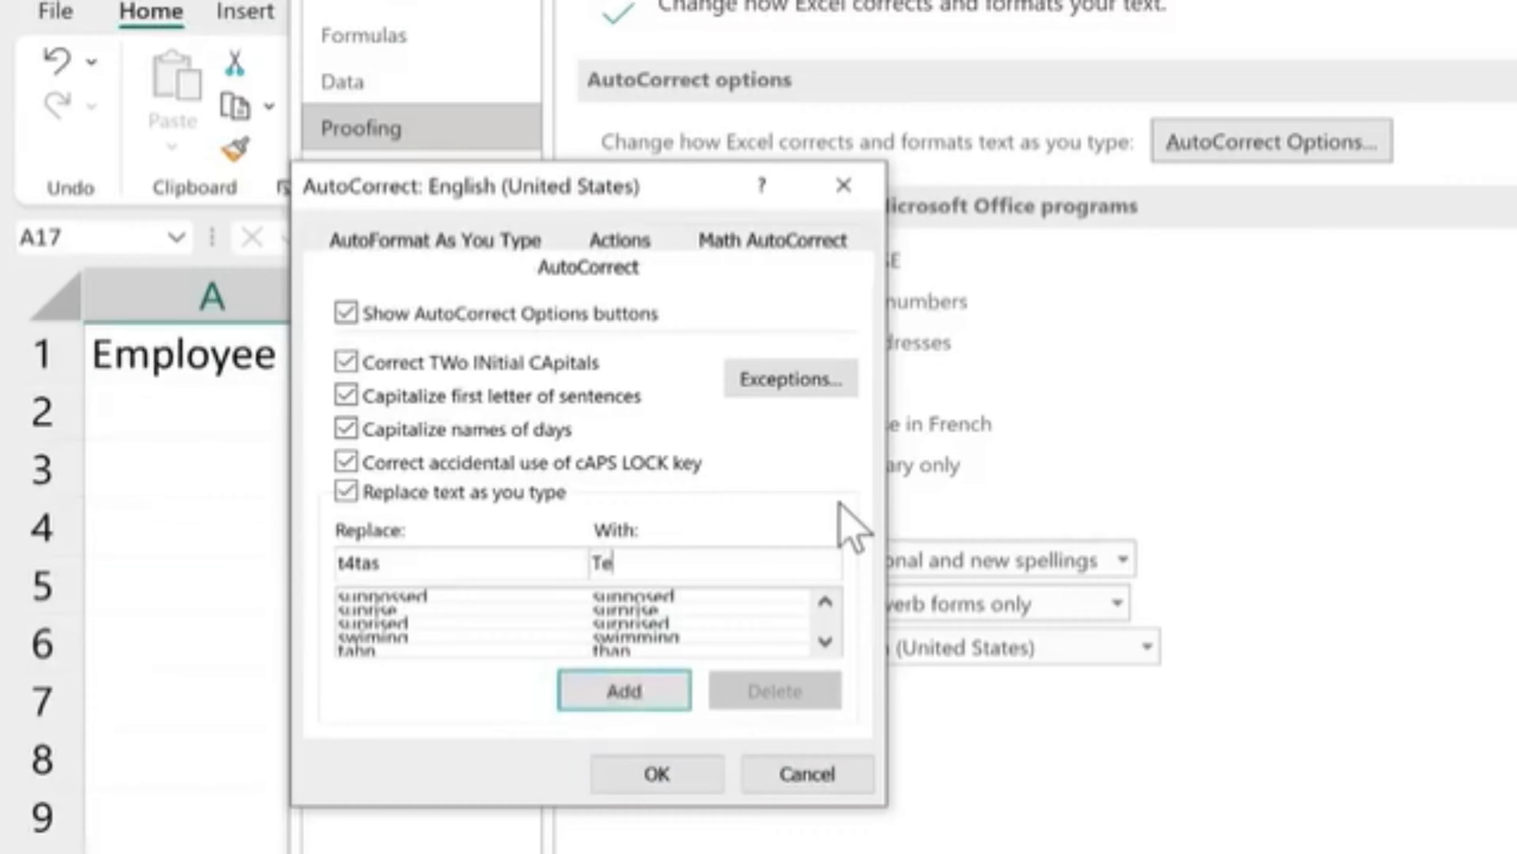
text(chnology for Teachers and Students)
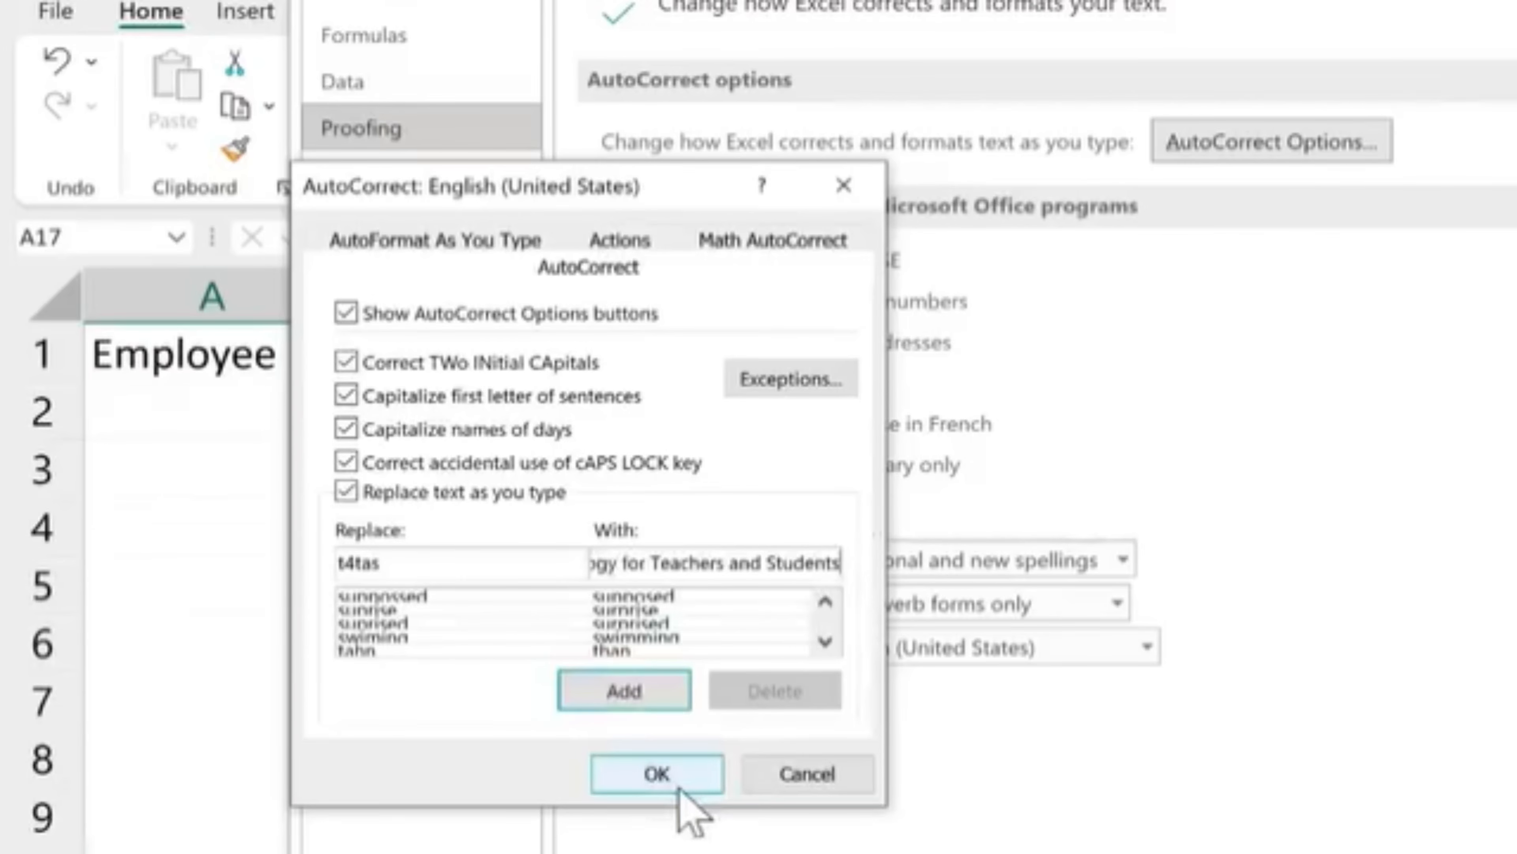
click(658, 696)
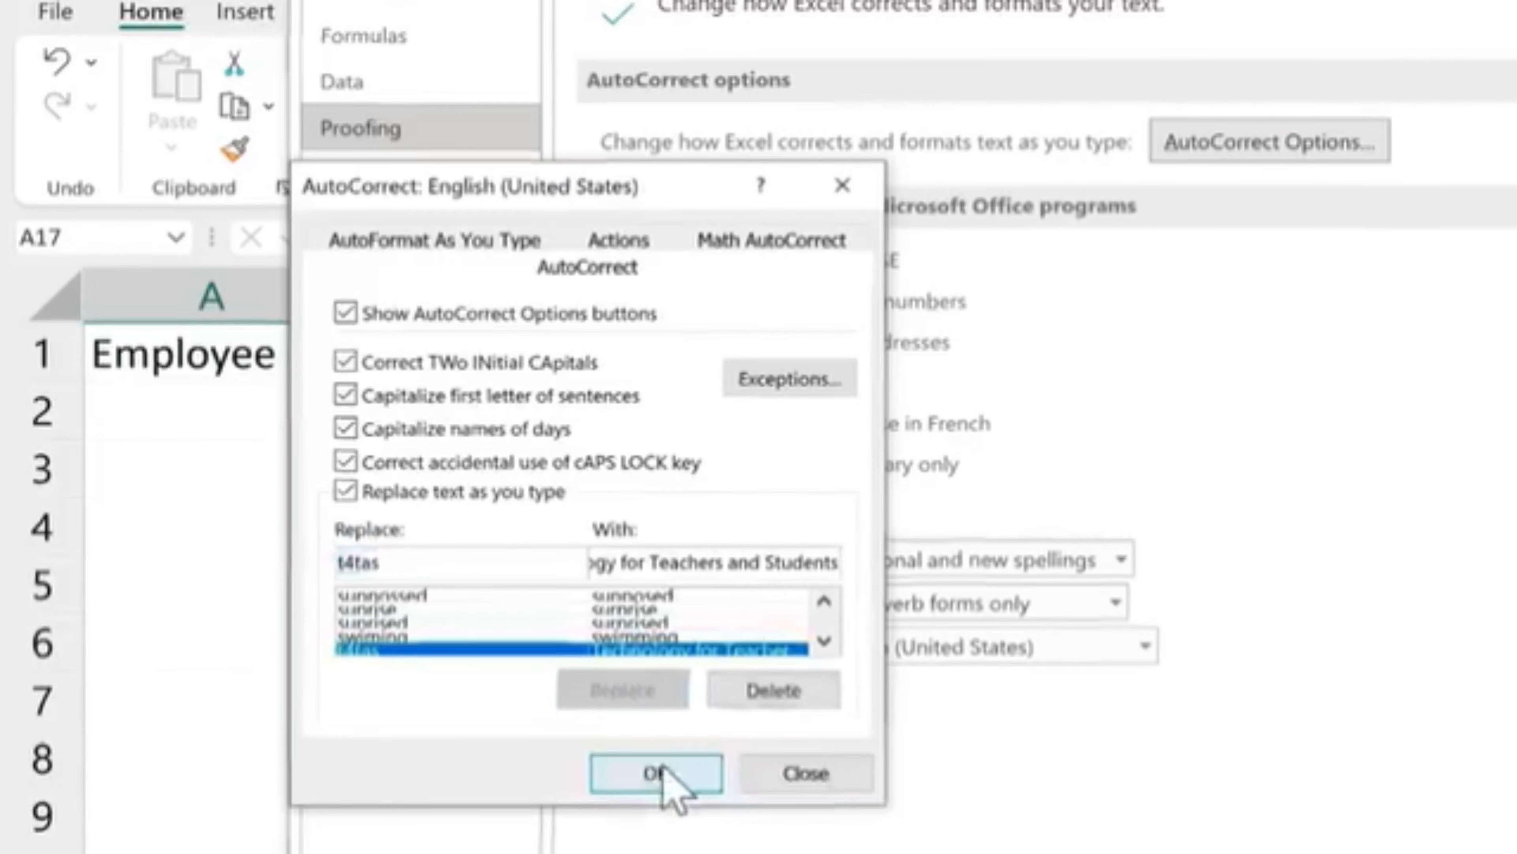
click(672, 780)
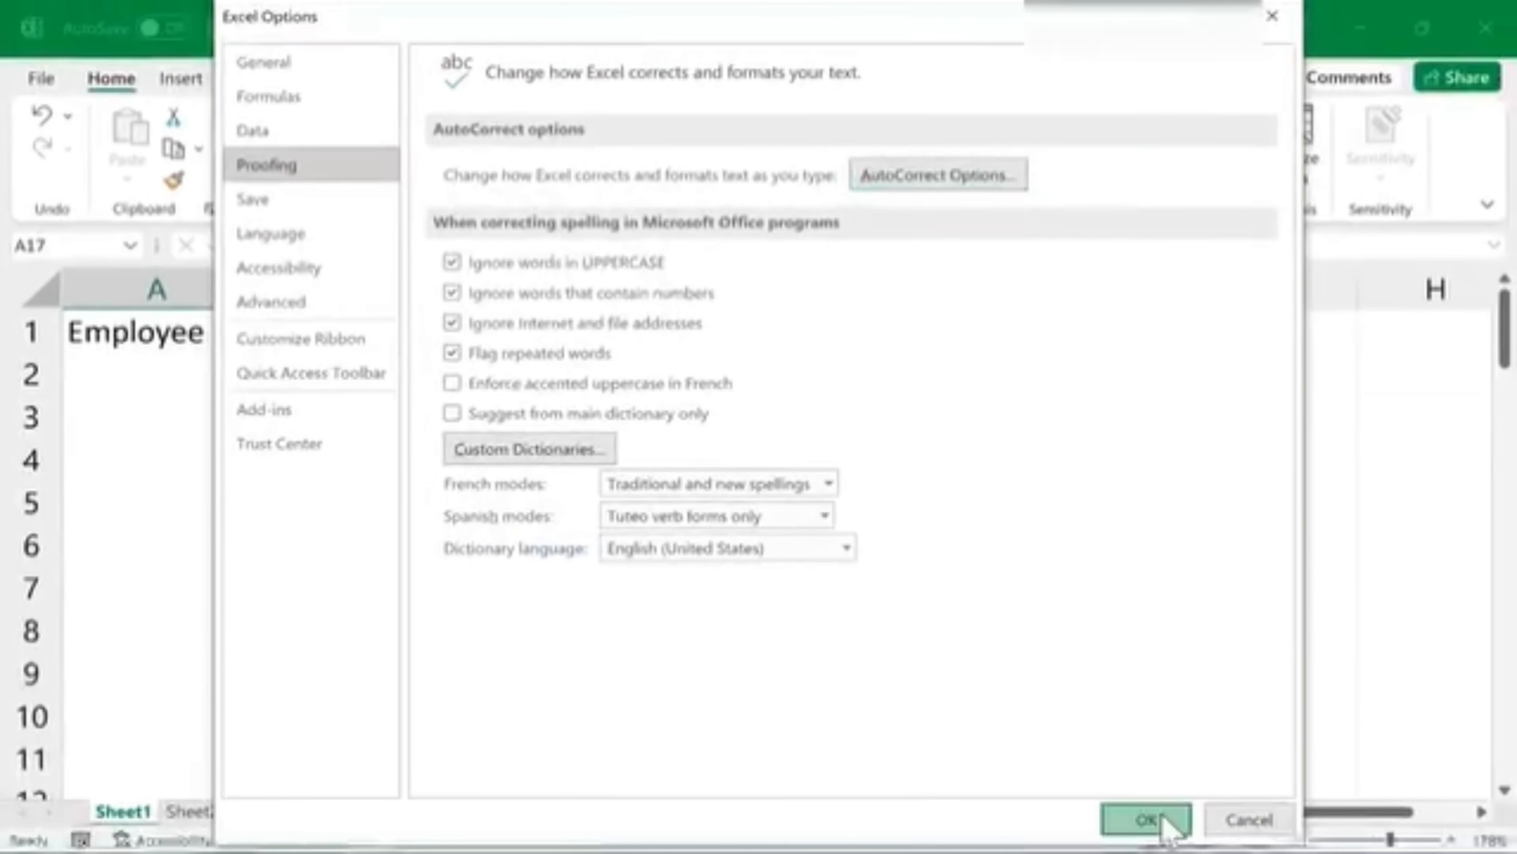
click(1156, 822)
Step: Test the AutoCorrect entry by entering "t4tas" in cell E3, and undo the entry
click(878, 426)
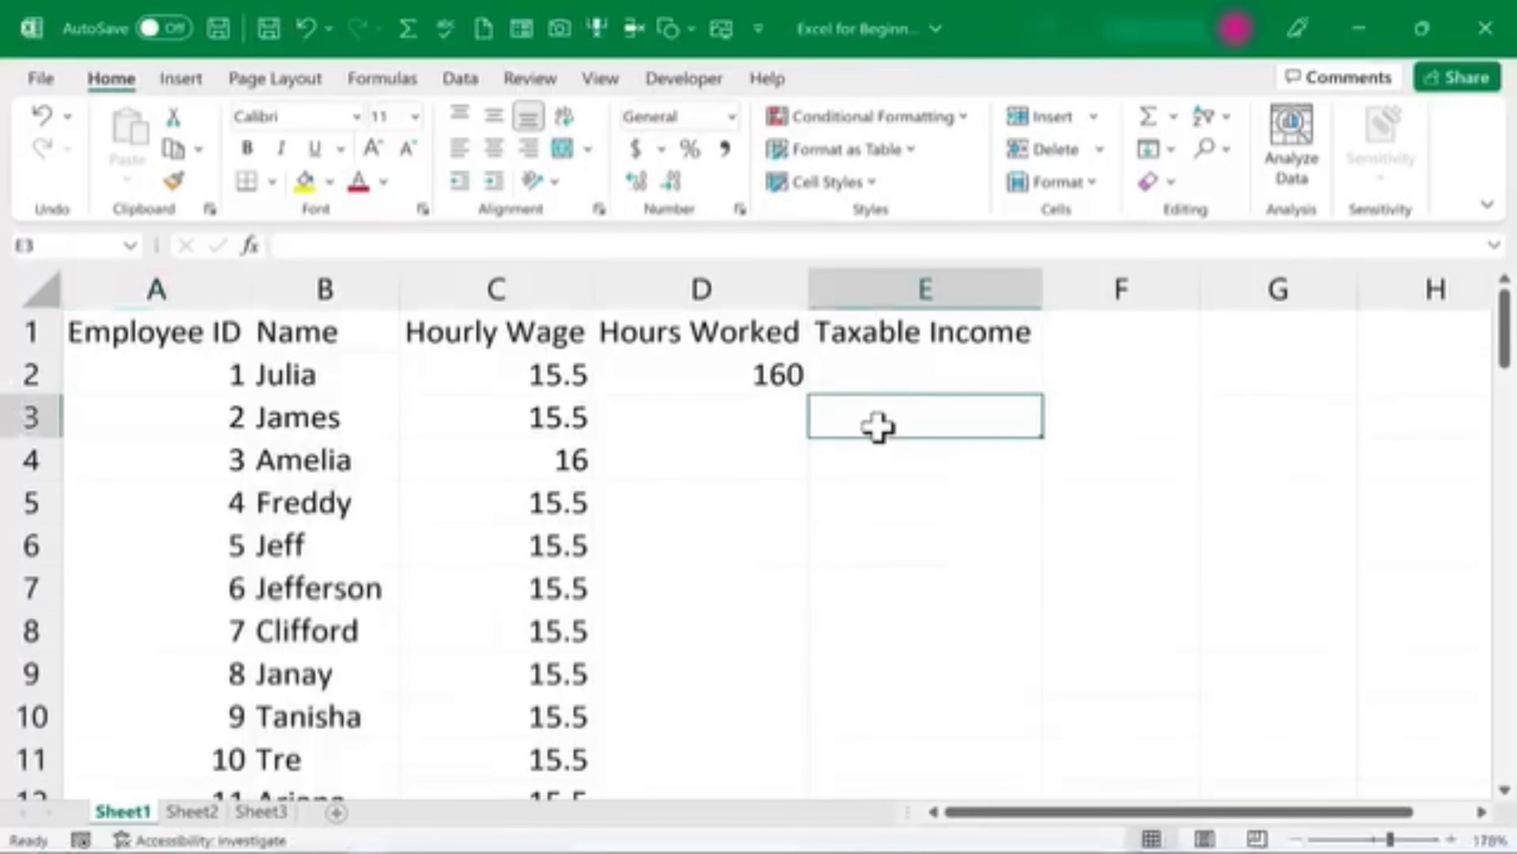
text(t4ta)
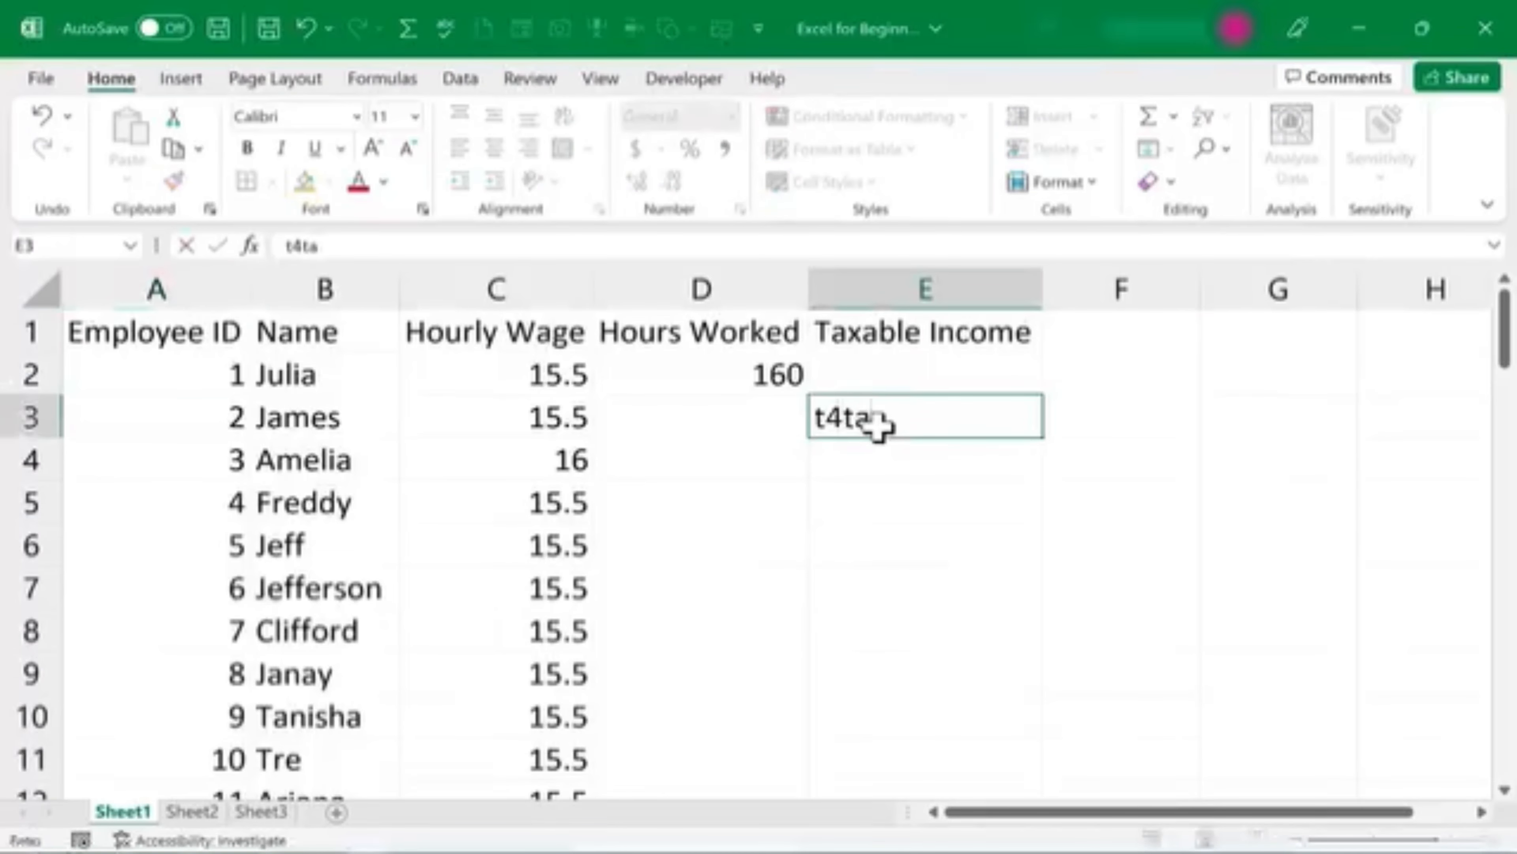
text(s)
key(Return)
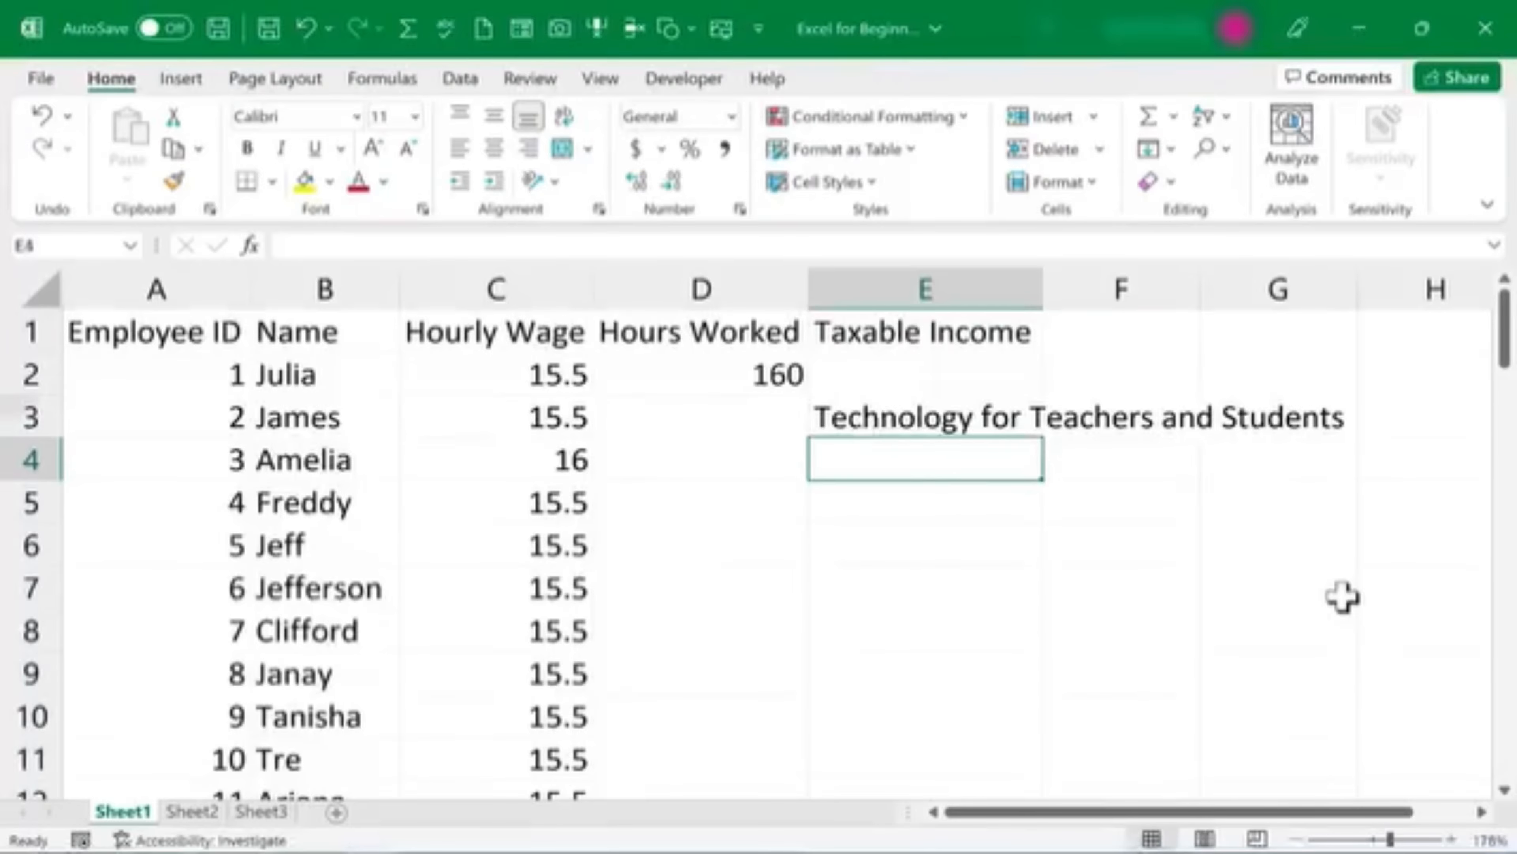
key(ctrl+z)
click(1072, 558)
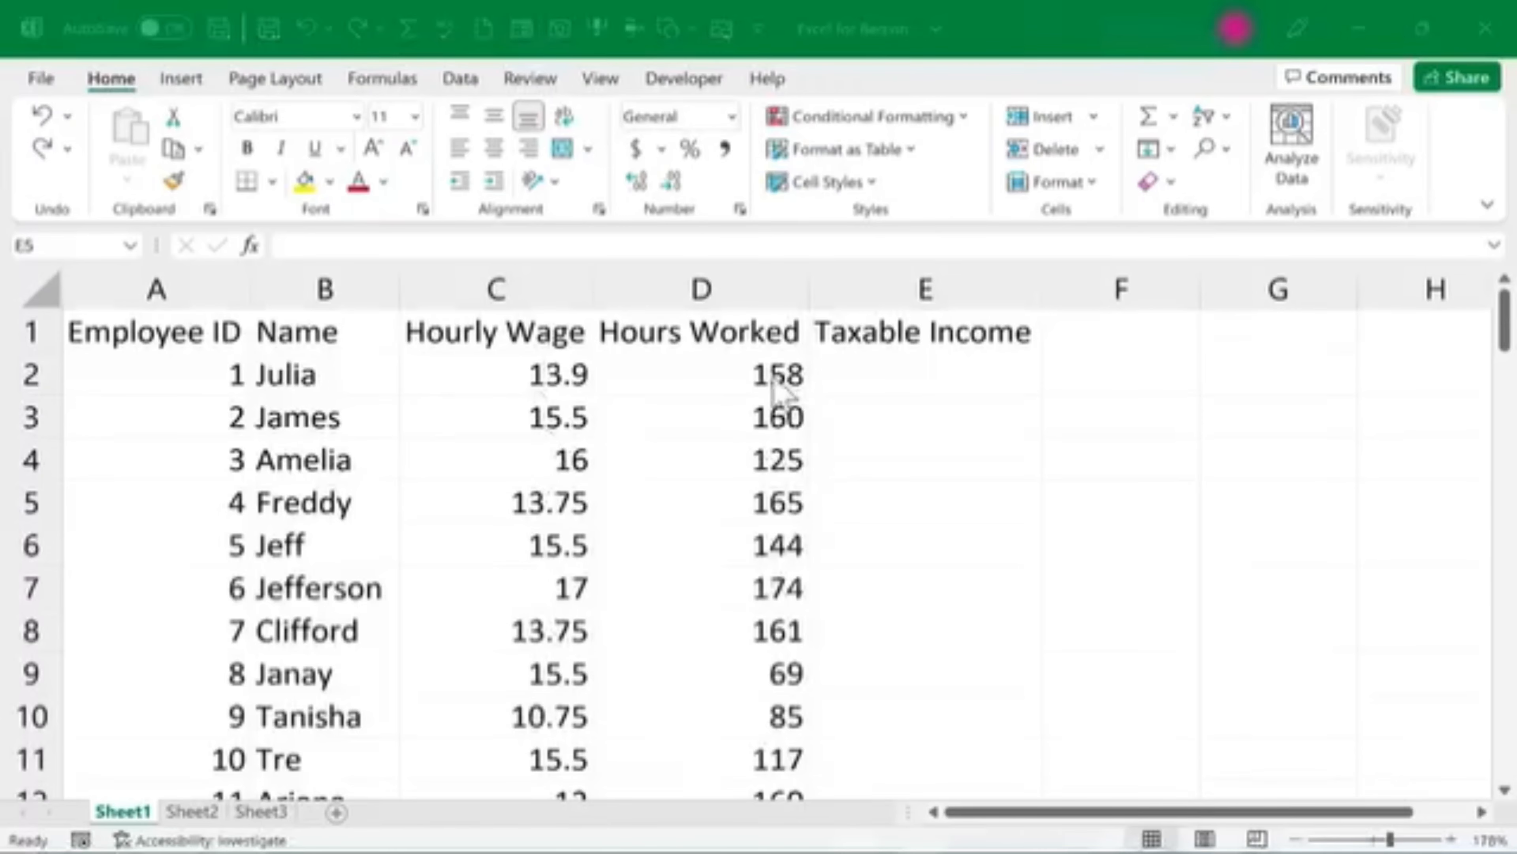
Step: Copy the hourly wage in C4 and paste it into E6, and undo the paste
scroll(801, 490, down, 7)
scroll(753, 520, up, 7)
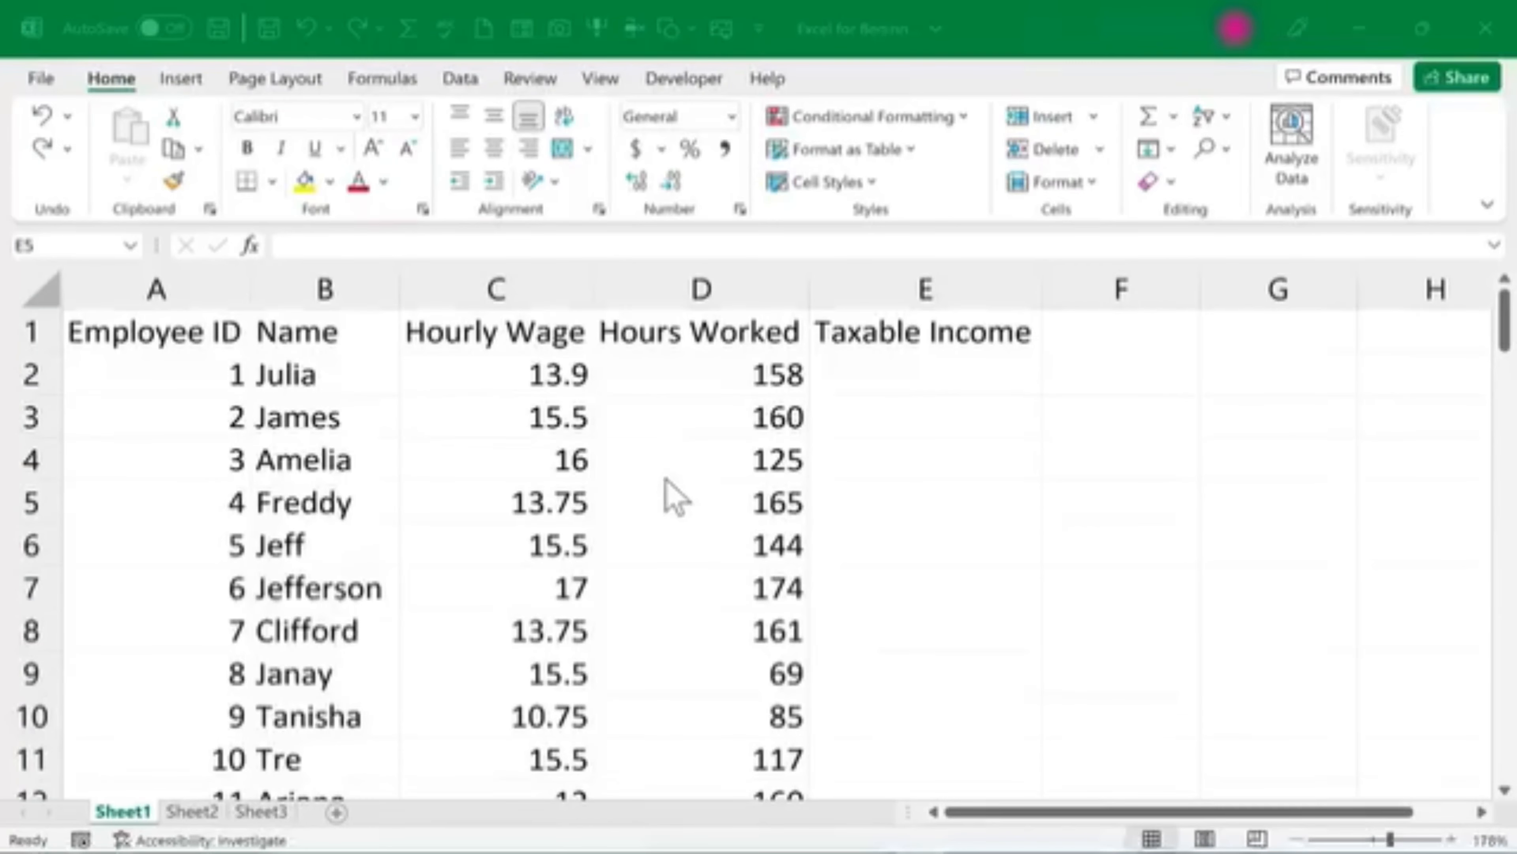
click(532, 458)
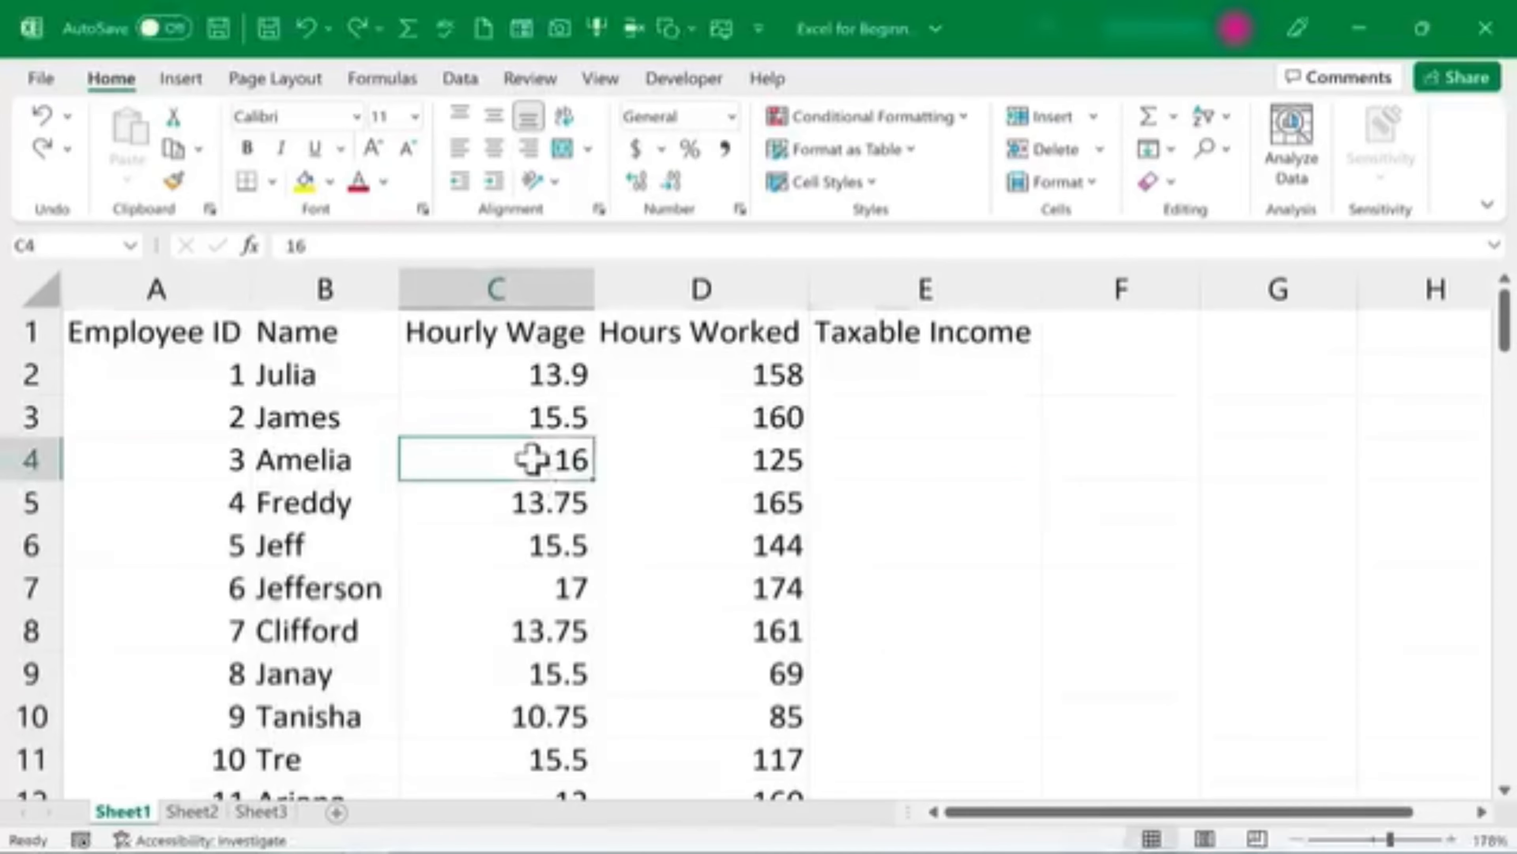
key(ctrl+c)
click(876, 555)
key(ctrl+v)
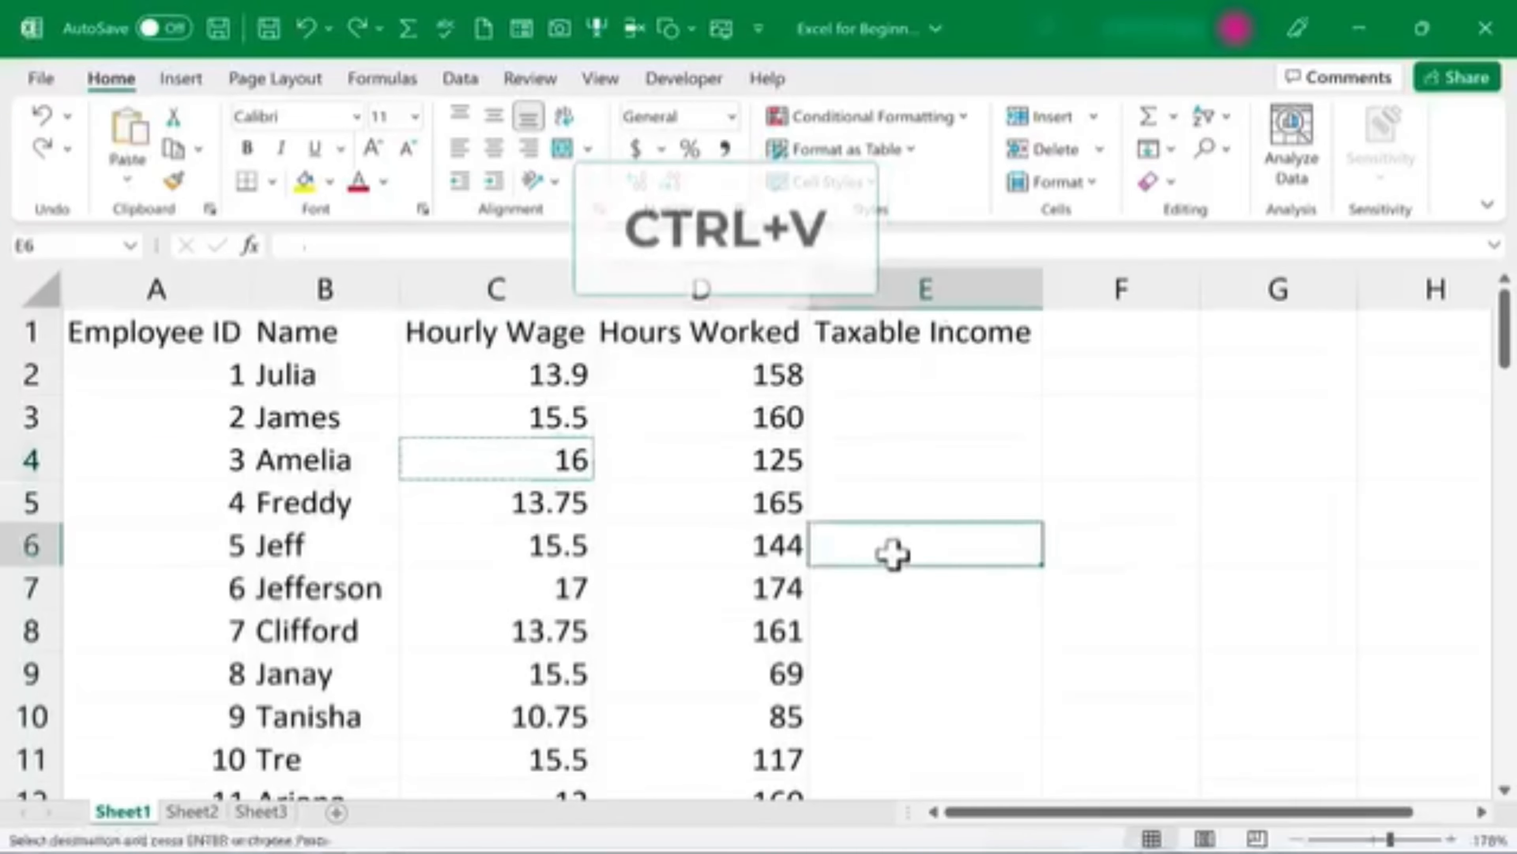
key(ctrl+z)
Step: Cut the hourly wage from C5 and paste it into E7, and undo the move and cancel the cut selection
click(564, 508)
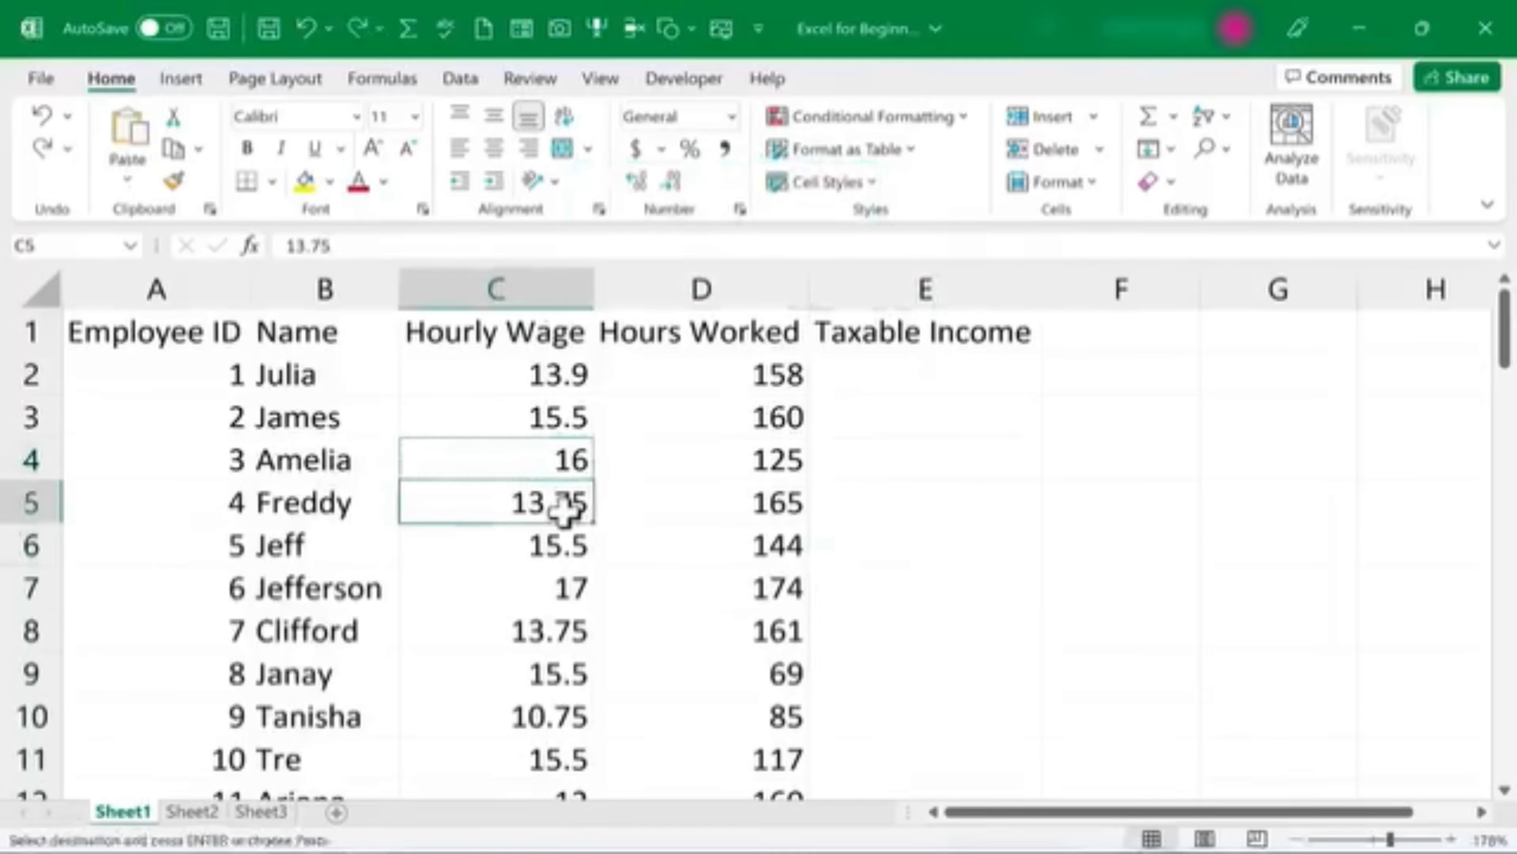
key(ctrl+x)
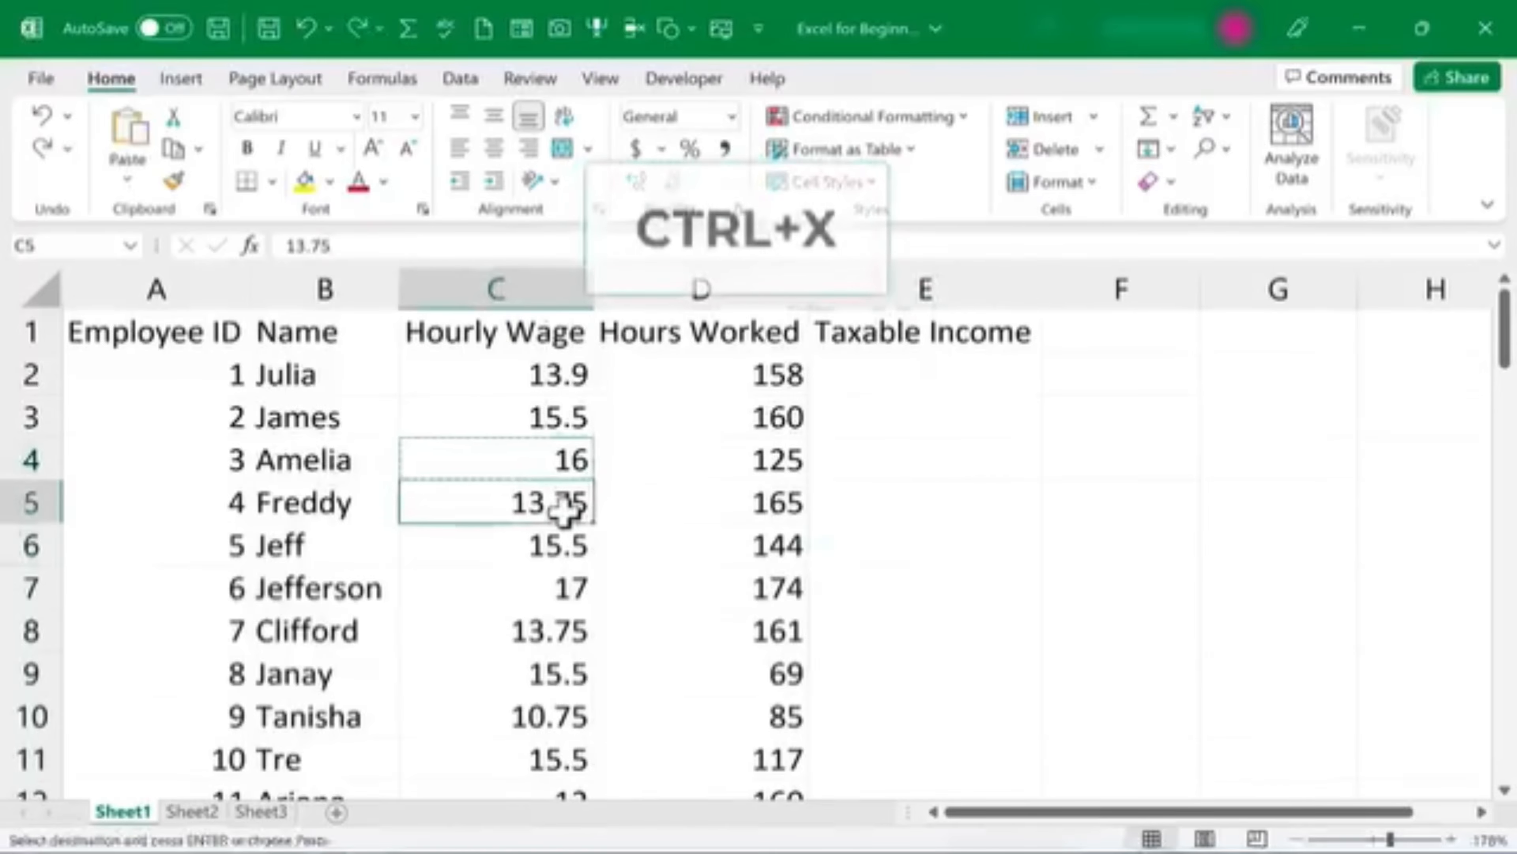
click(959, 579)
key(ctrl+v)
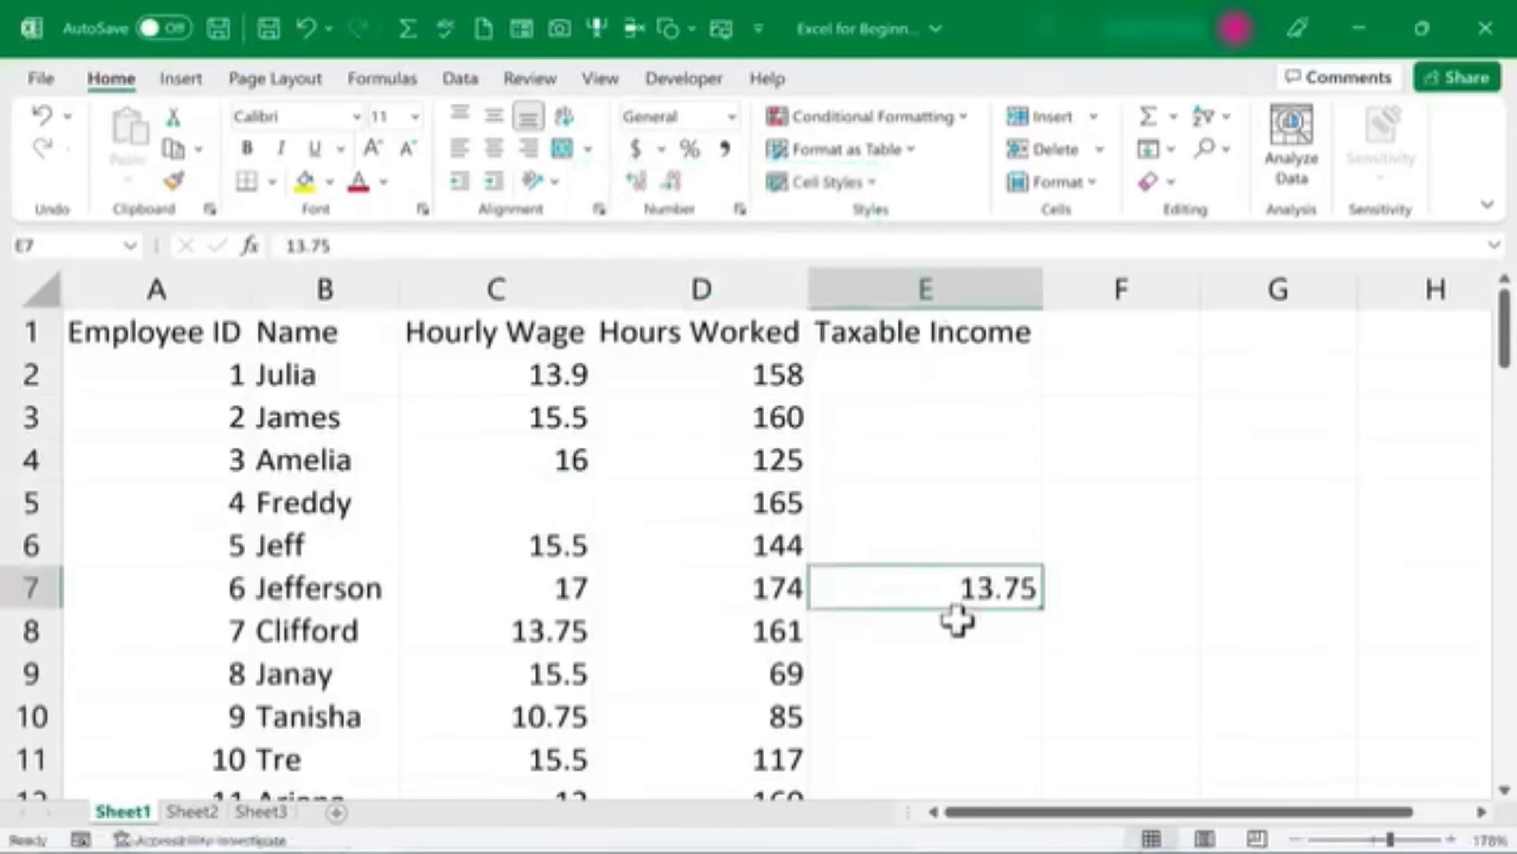
key(ctrl+z)
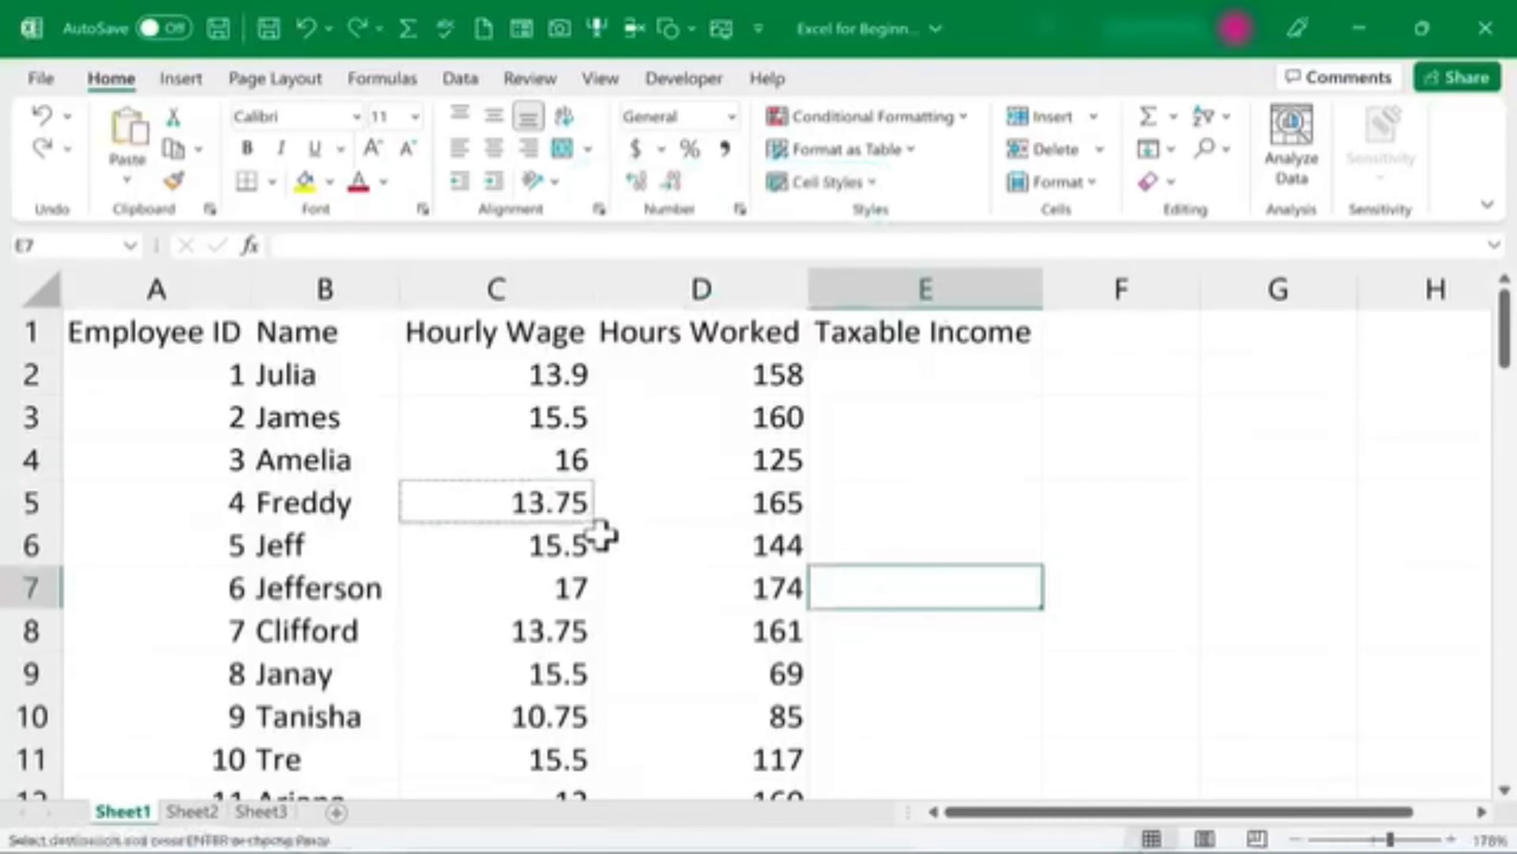
key(Escape)
click(942, 514)
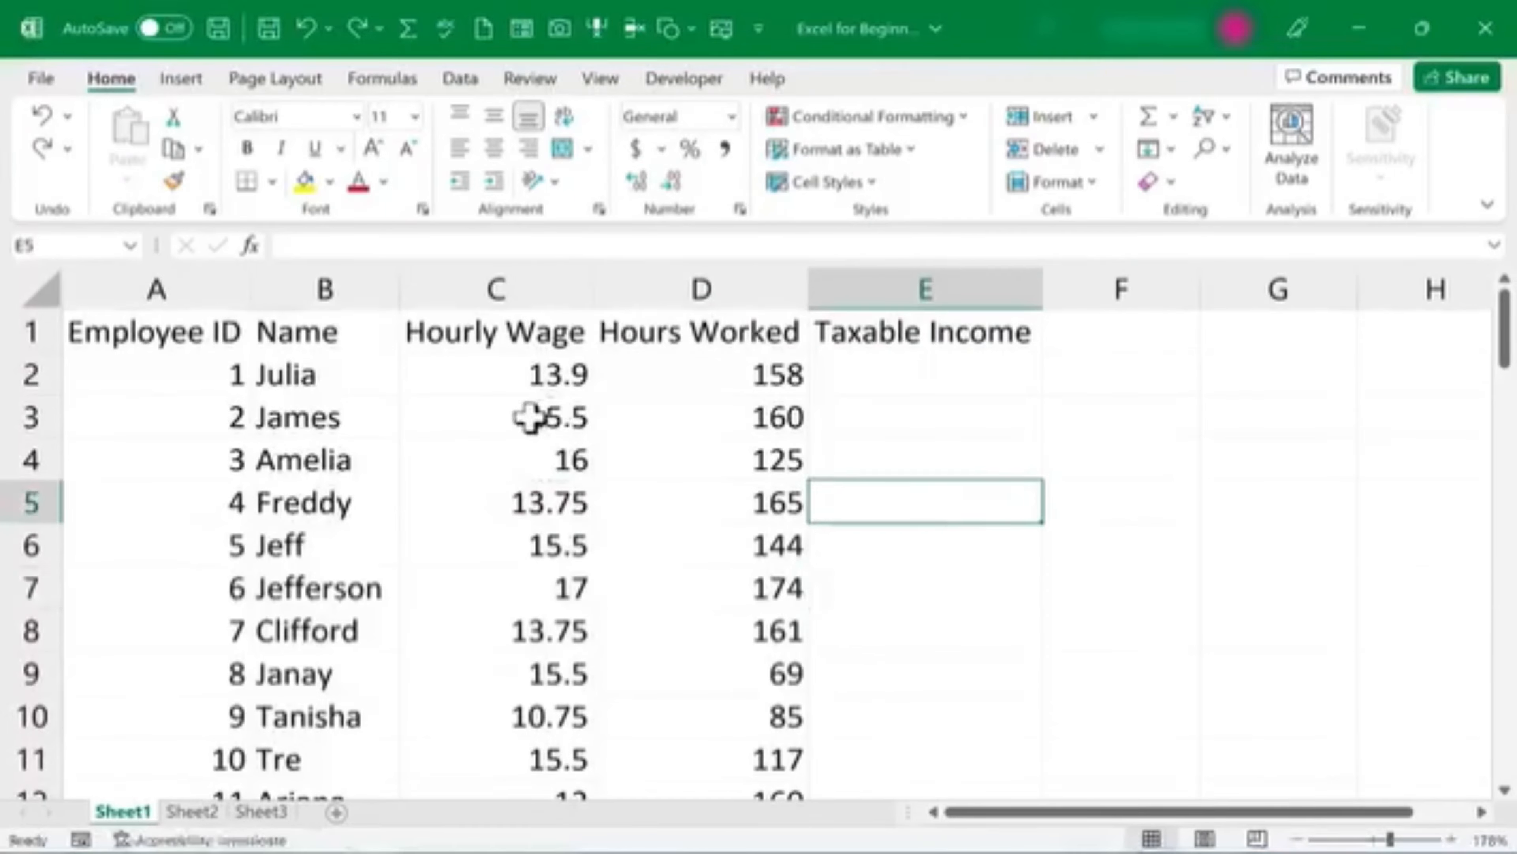
Step: Move the hourly wage from C3 to F3, and undo the move
click(526, 416)
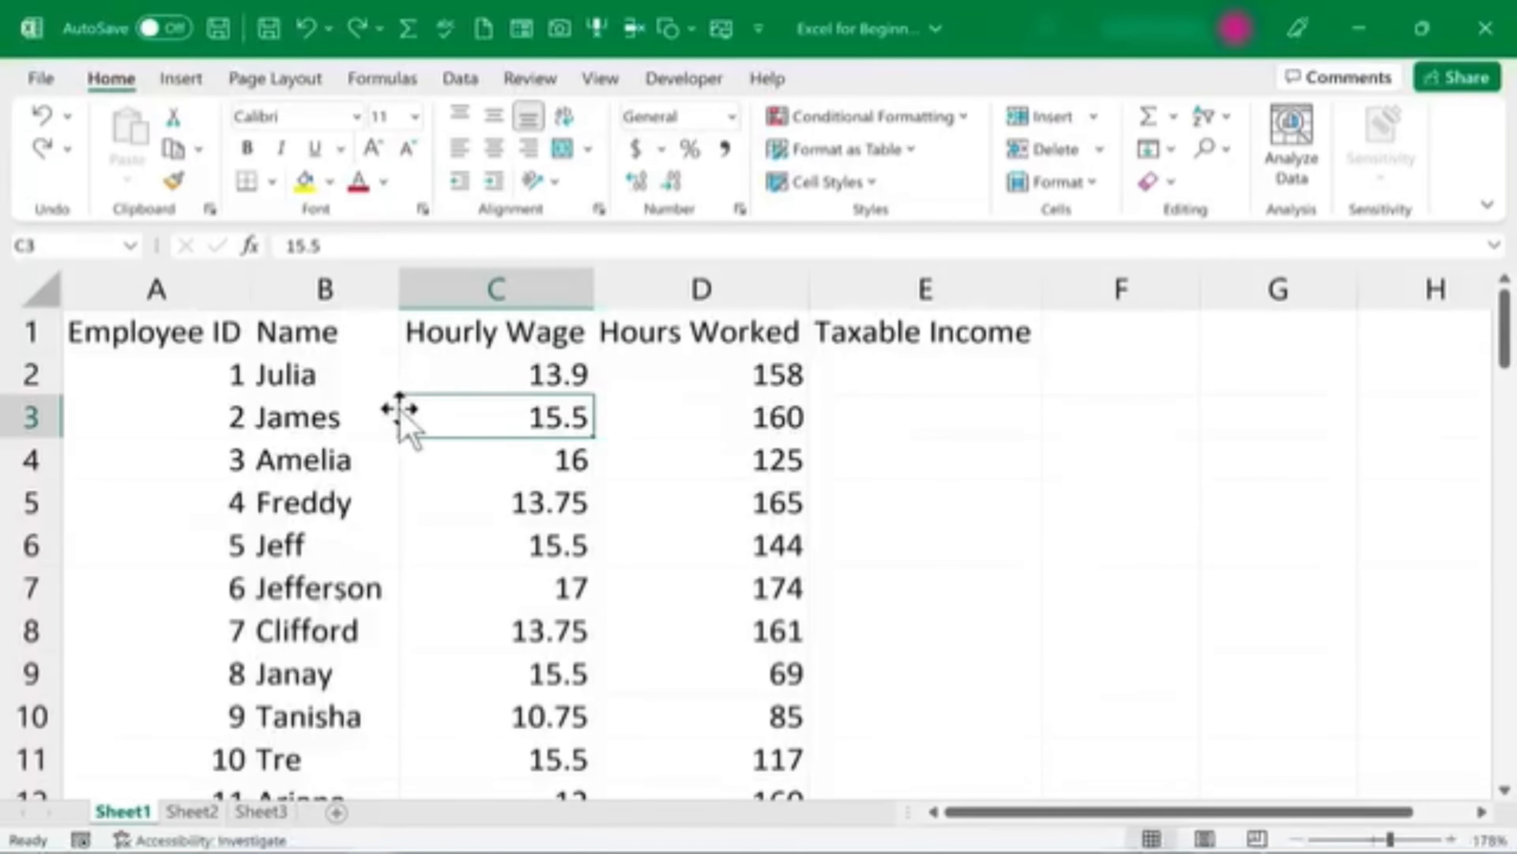
drag(400, 409, 1149, 428)
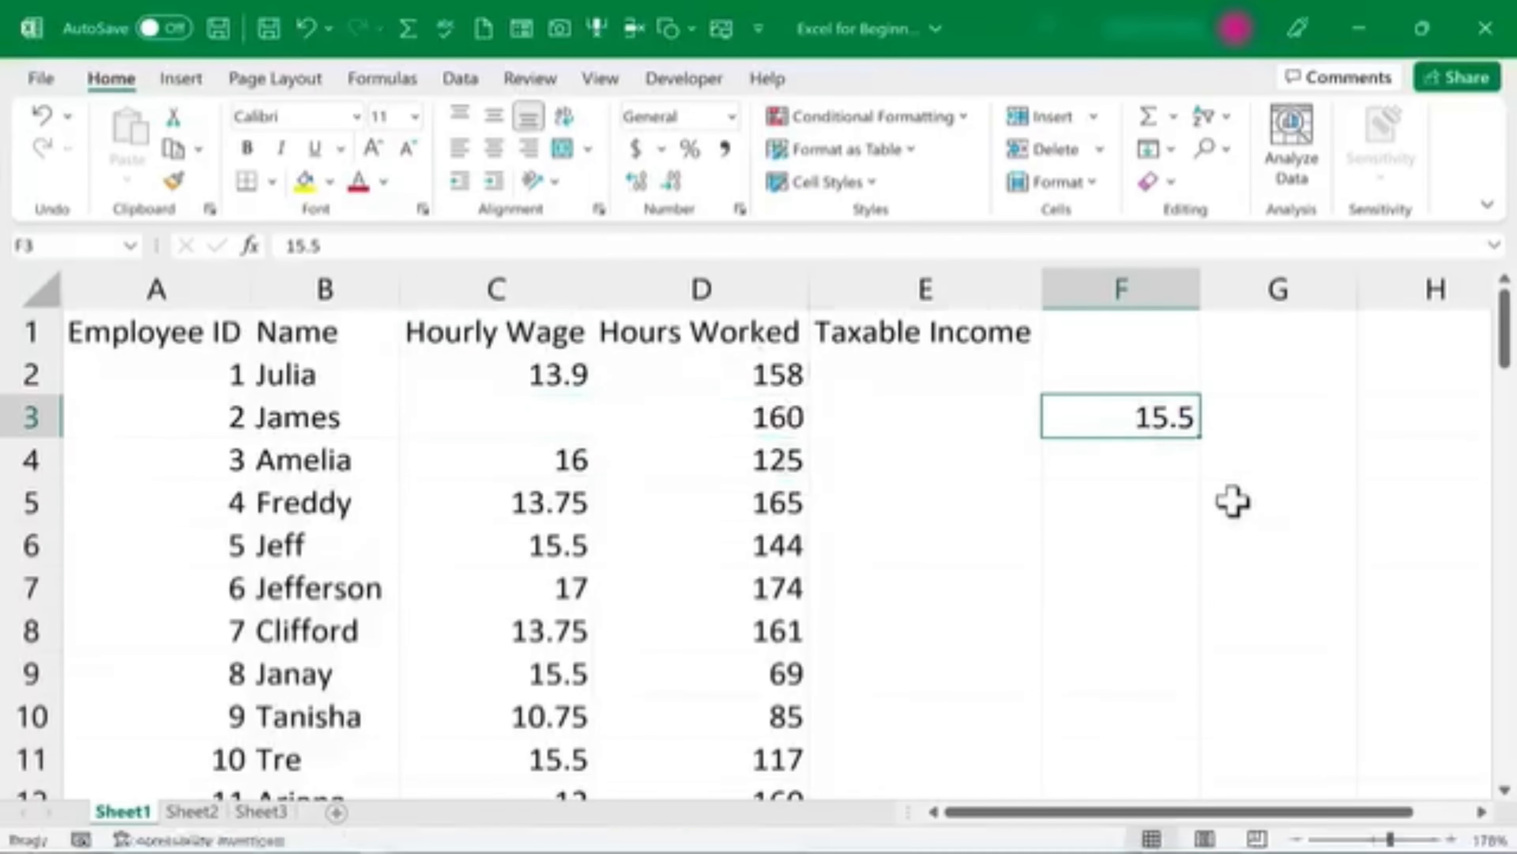
key(ctrl+z)
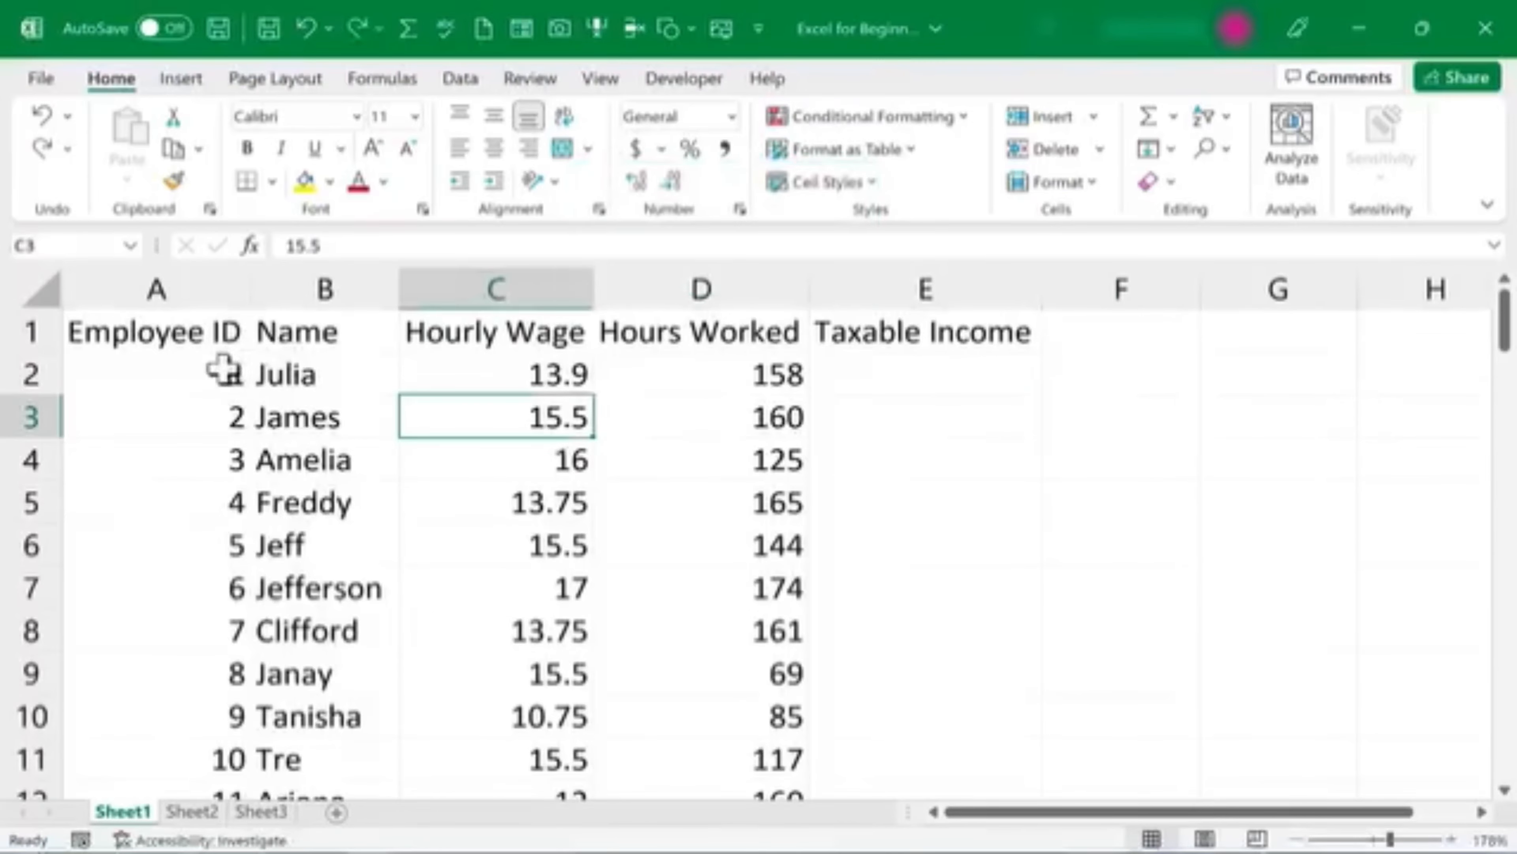
Step: Move the block of employee data in A2:D9 to N2:Q9, undo the move, and deselect the block
drag(220, 373, 798, 660)
drag(796, 660, 798, 658)
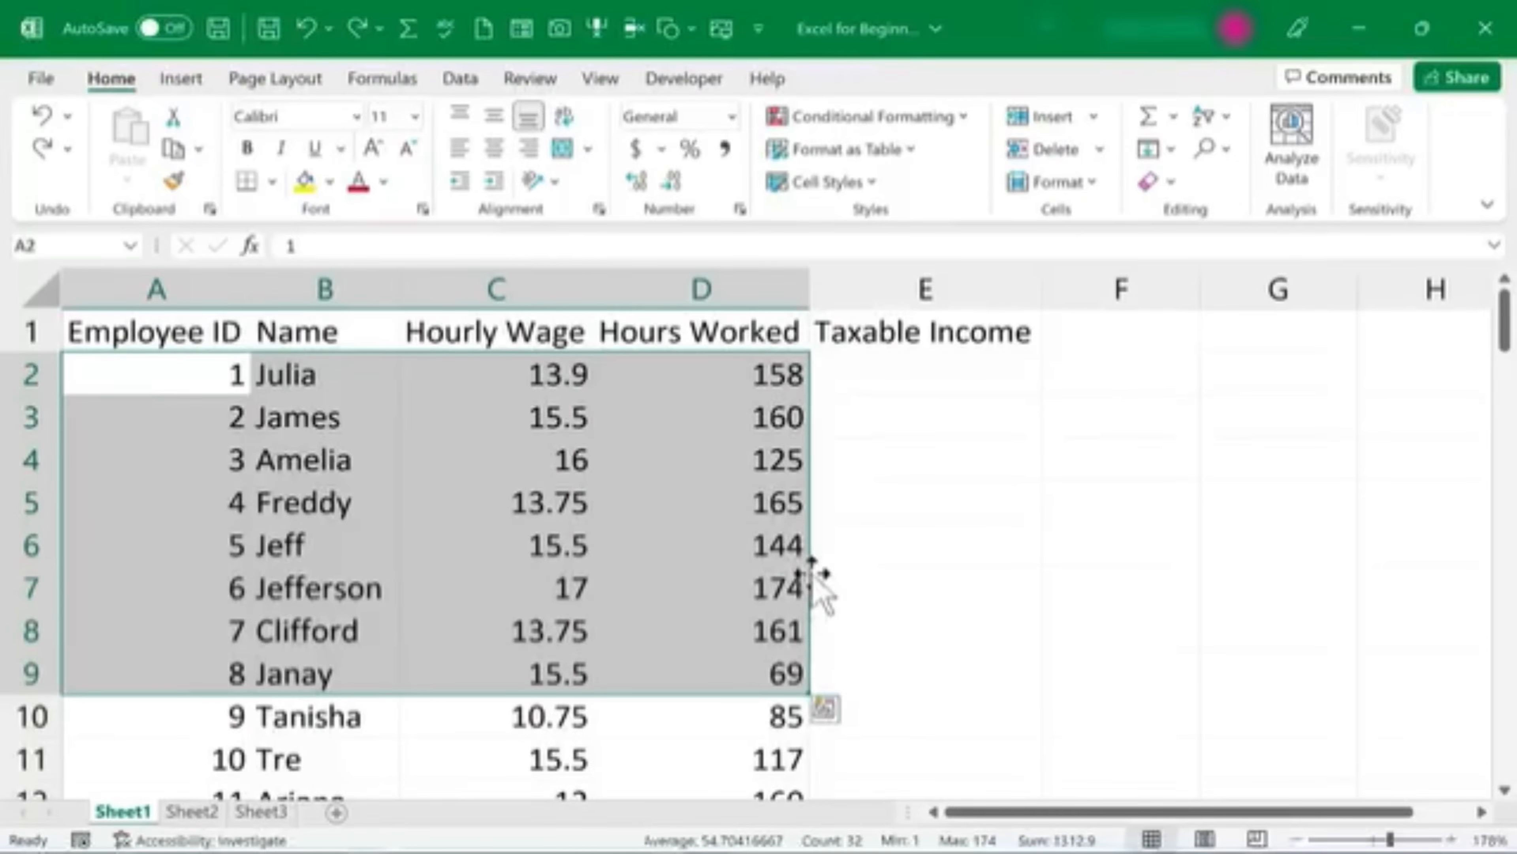
drag(811, 573, 883, 583)
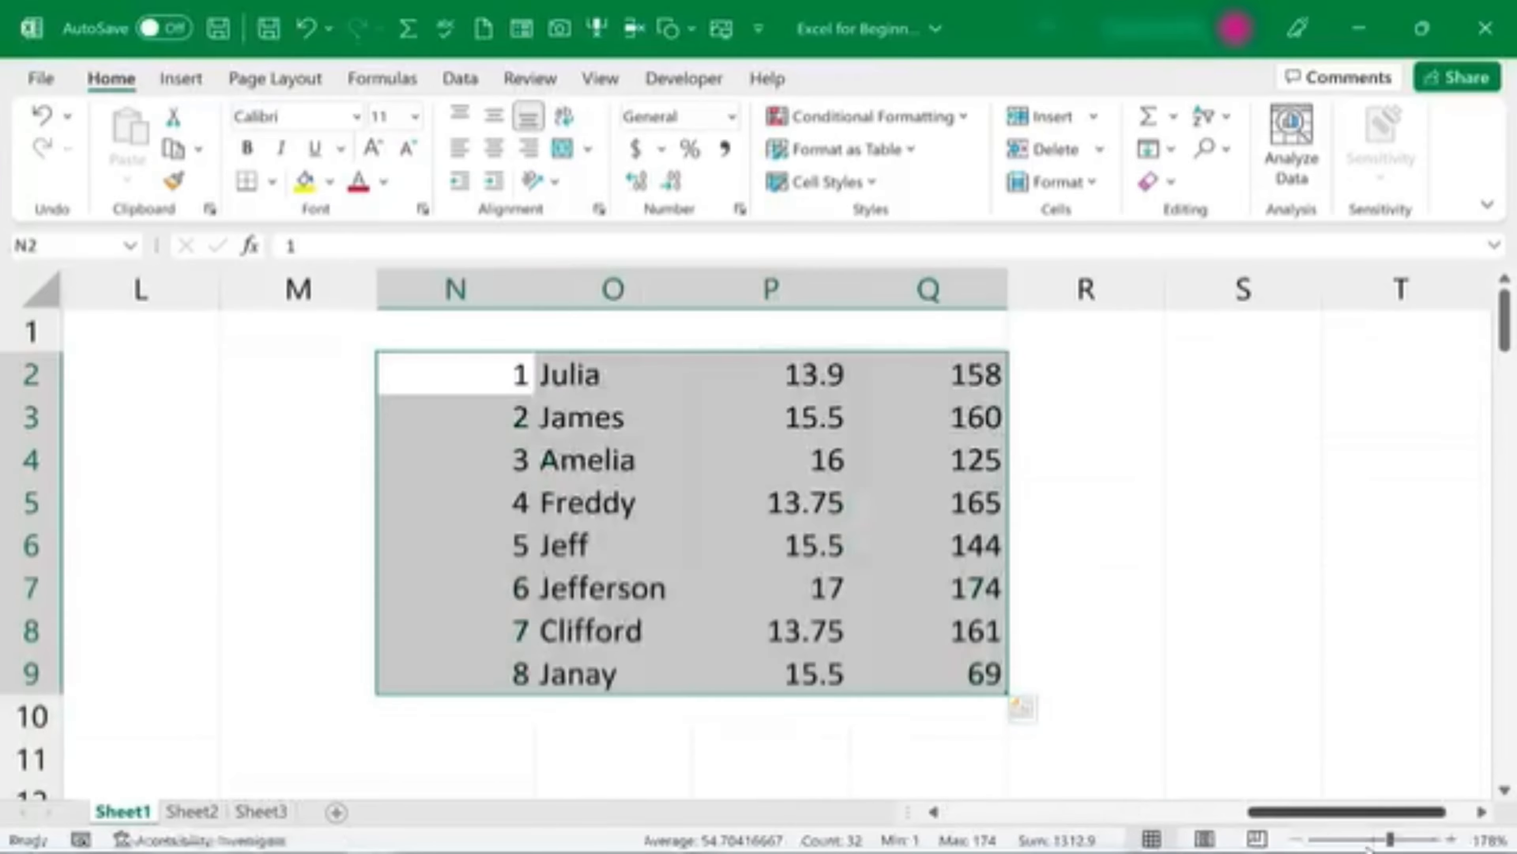
drag(1314, 811, 559, 792)
key(ctrl+z)
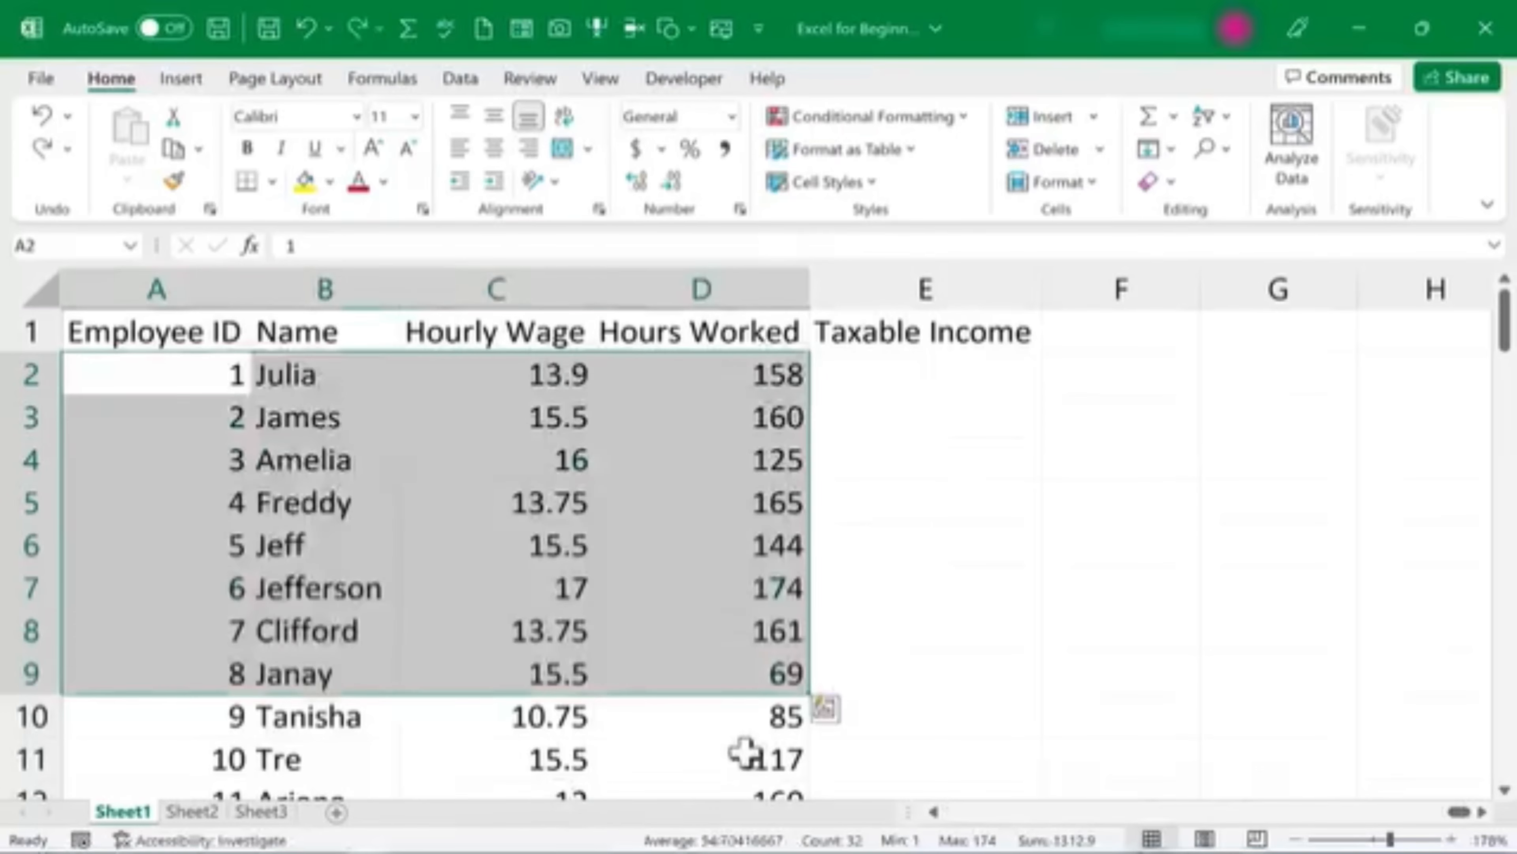
click(1067, 643)
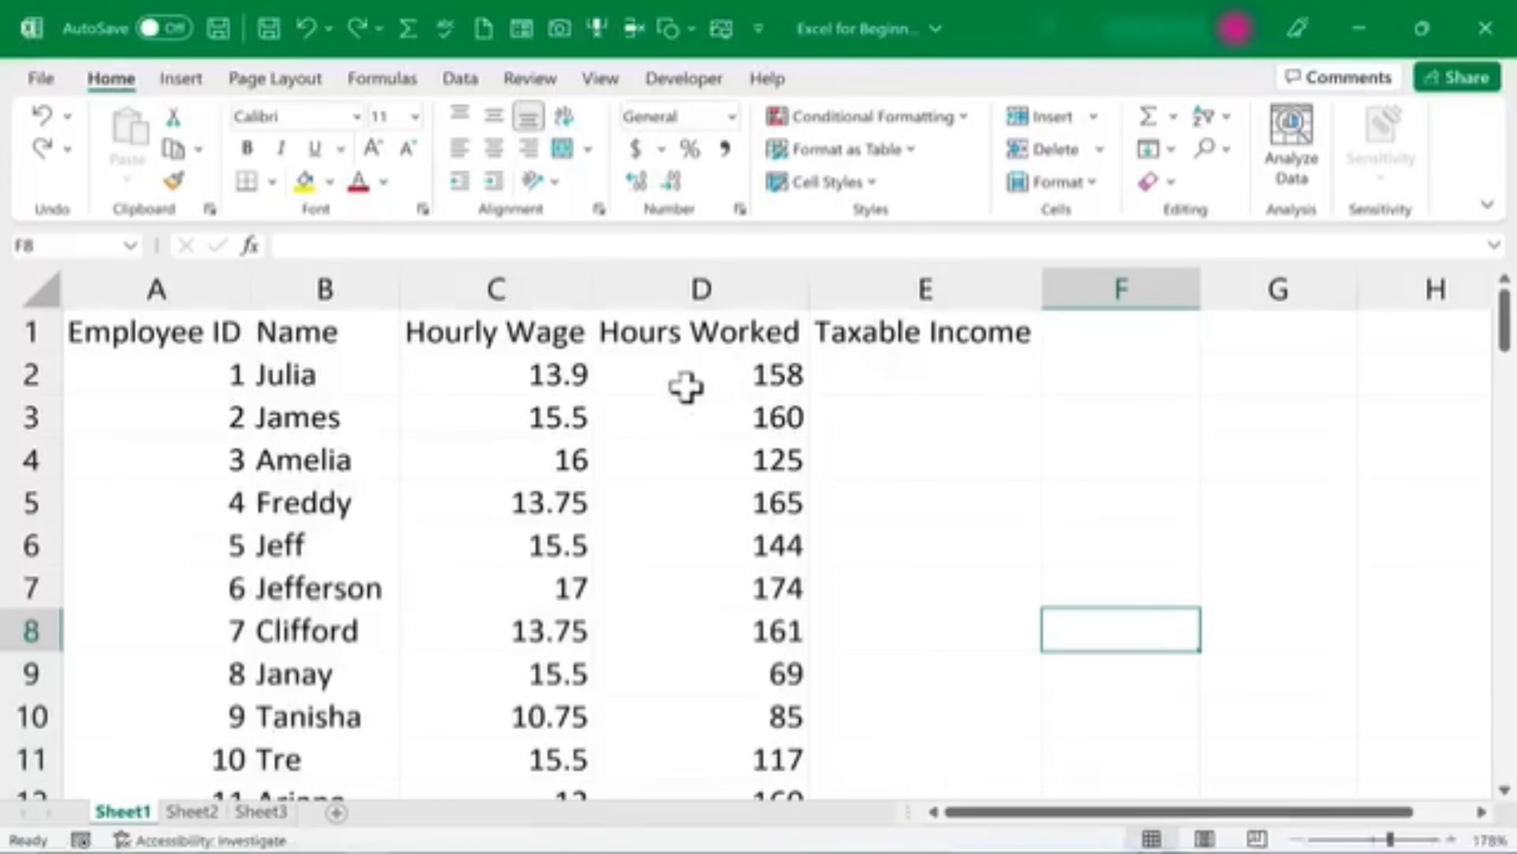
click(543, 380)
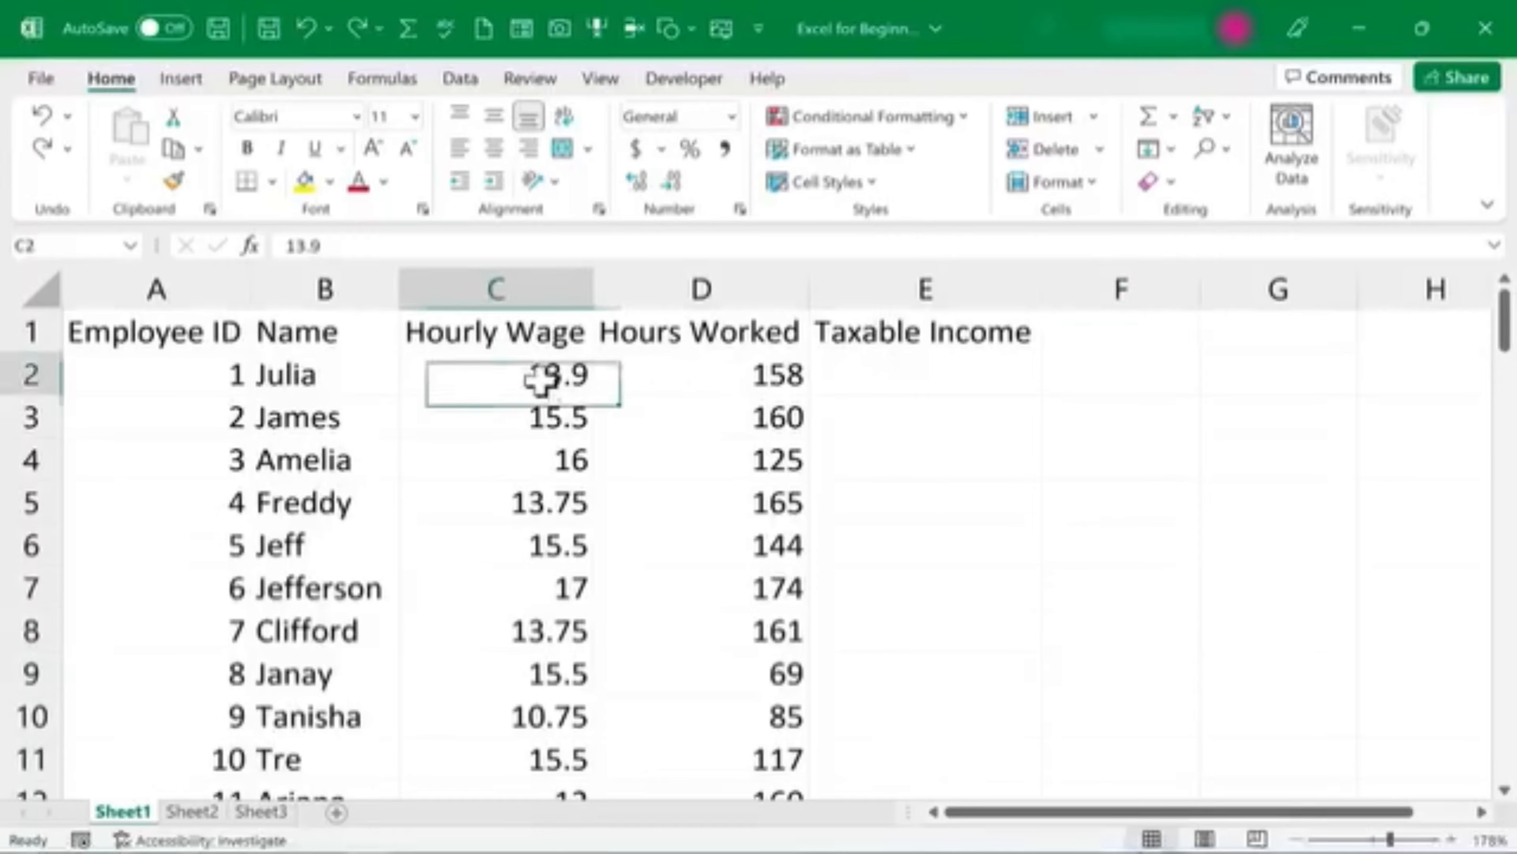
click(741, 380)
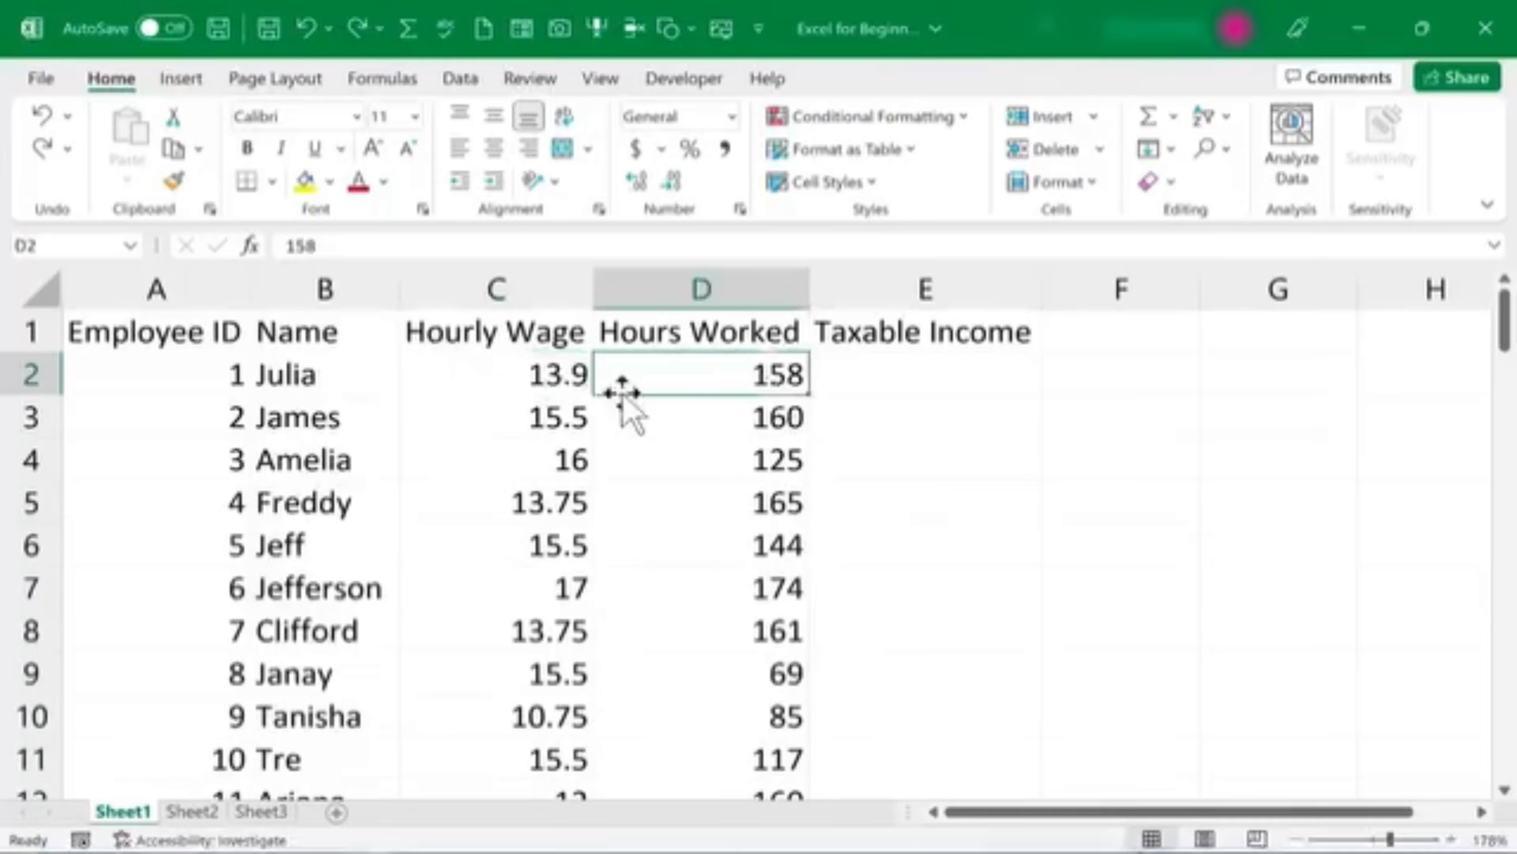
click(908, 366)
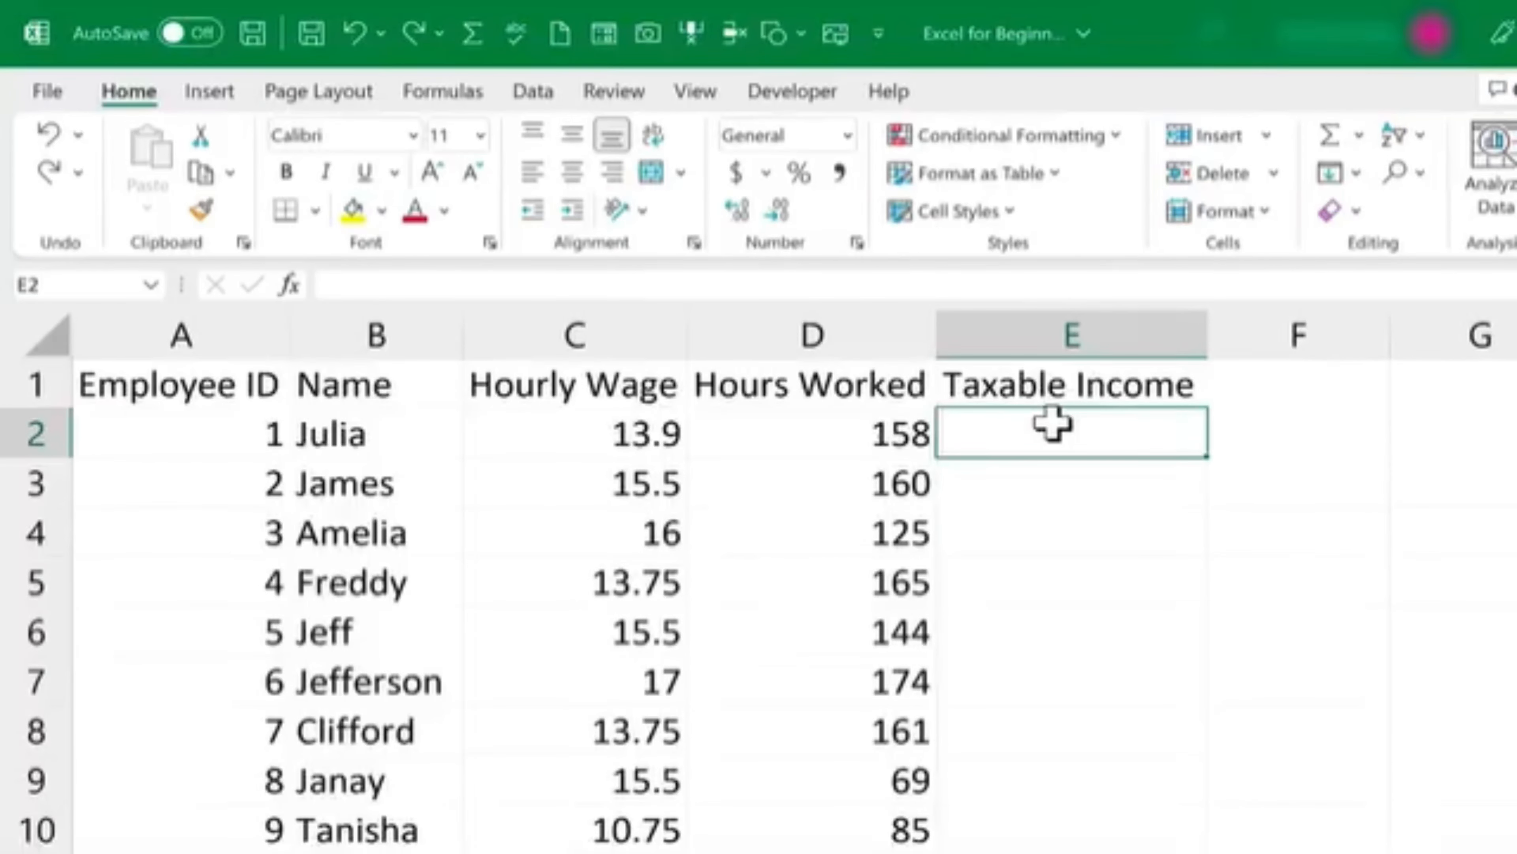
text(=)
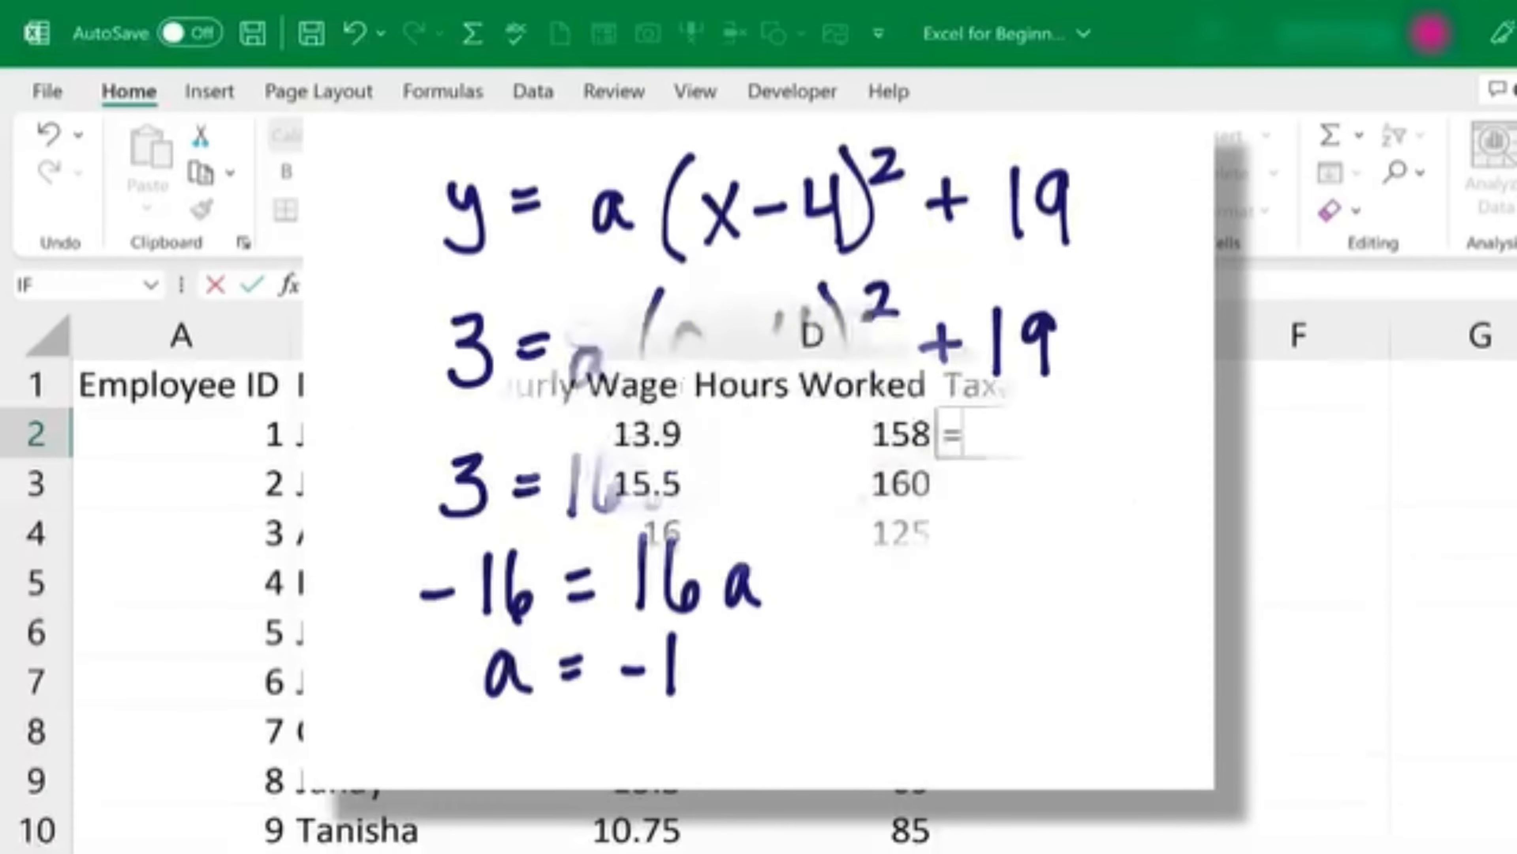
key(Escape)
click(1072, 495)
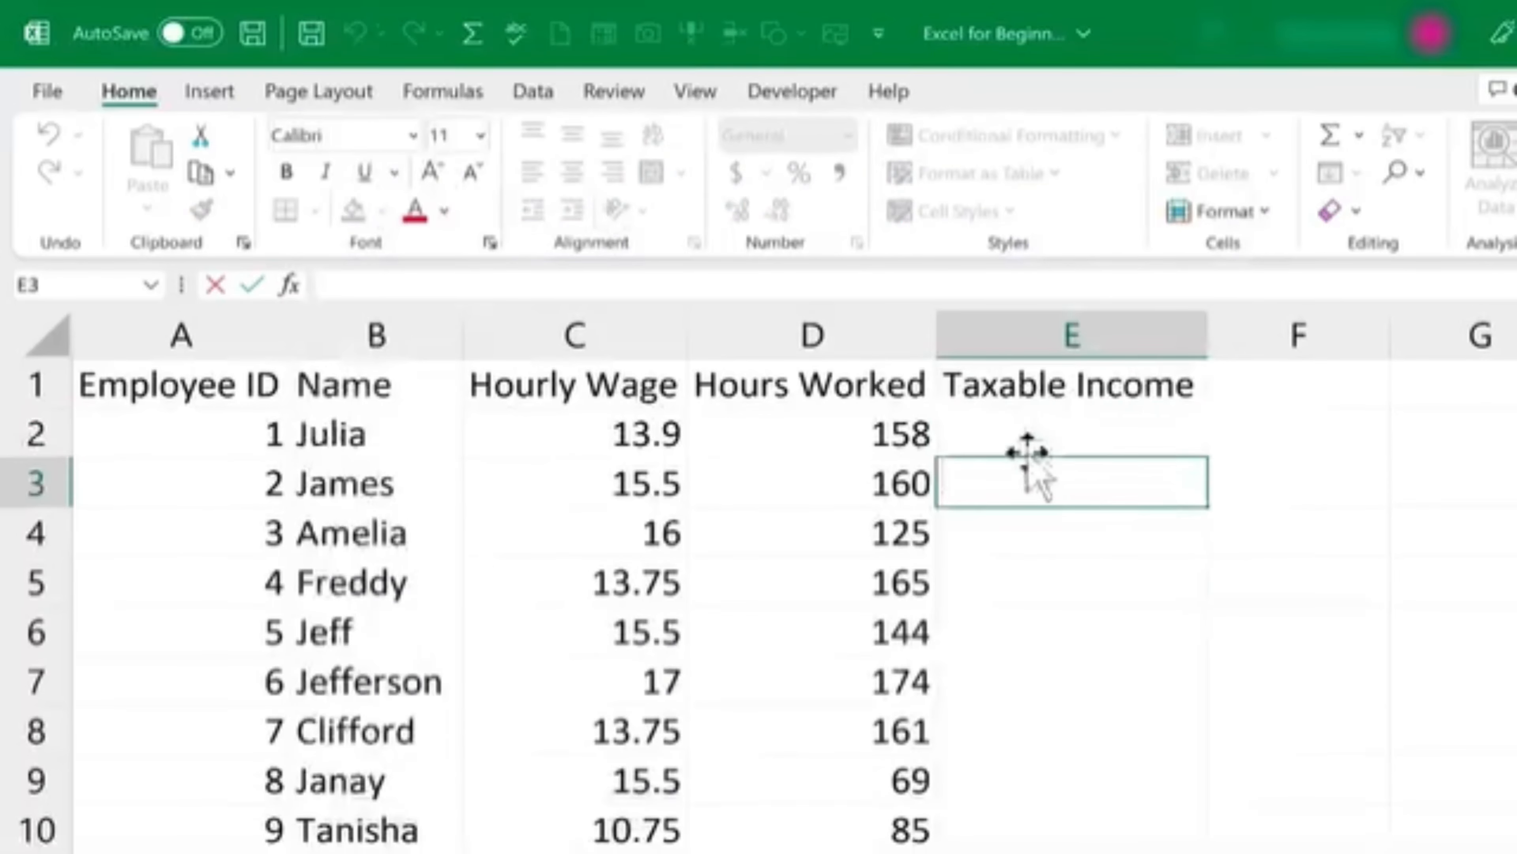
Step: Enter the formula =13.9*158 in cell E2 to calculate the first employee's taxable income
click(1009, 433)
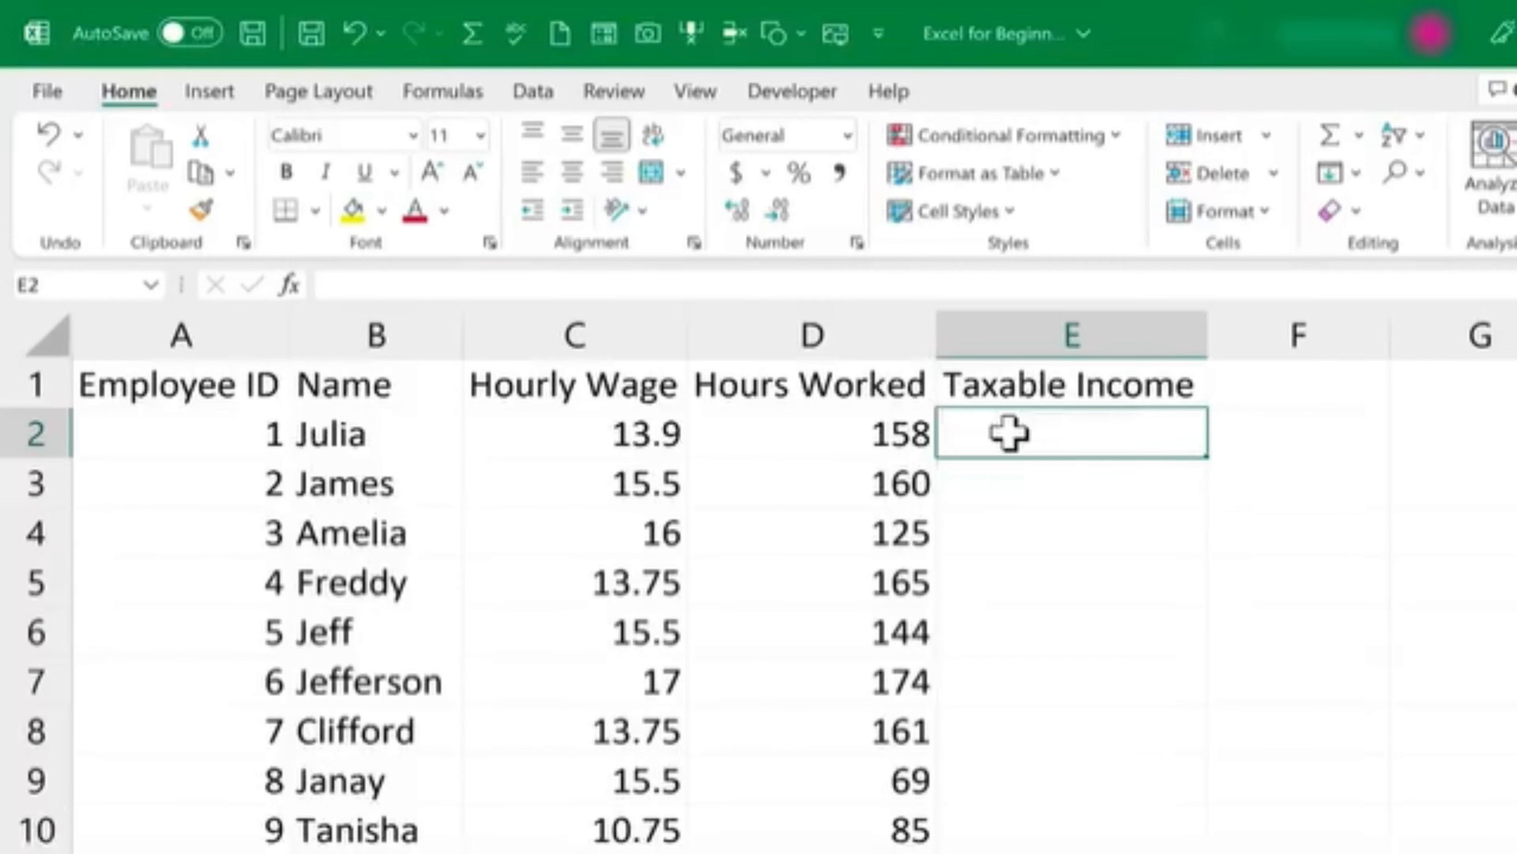
text(=)
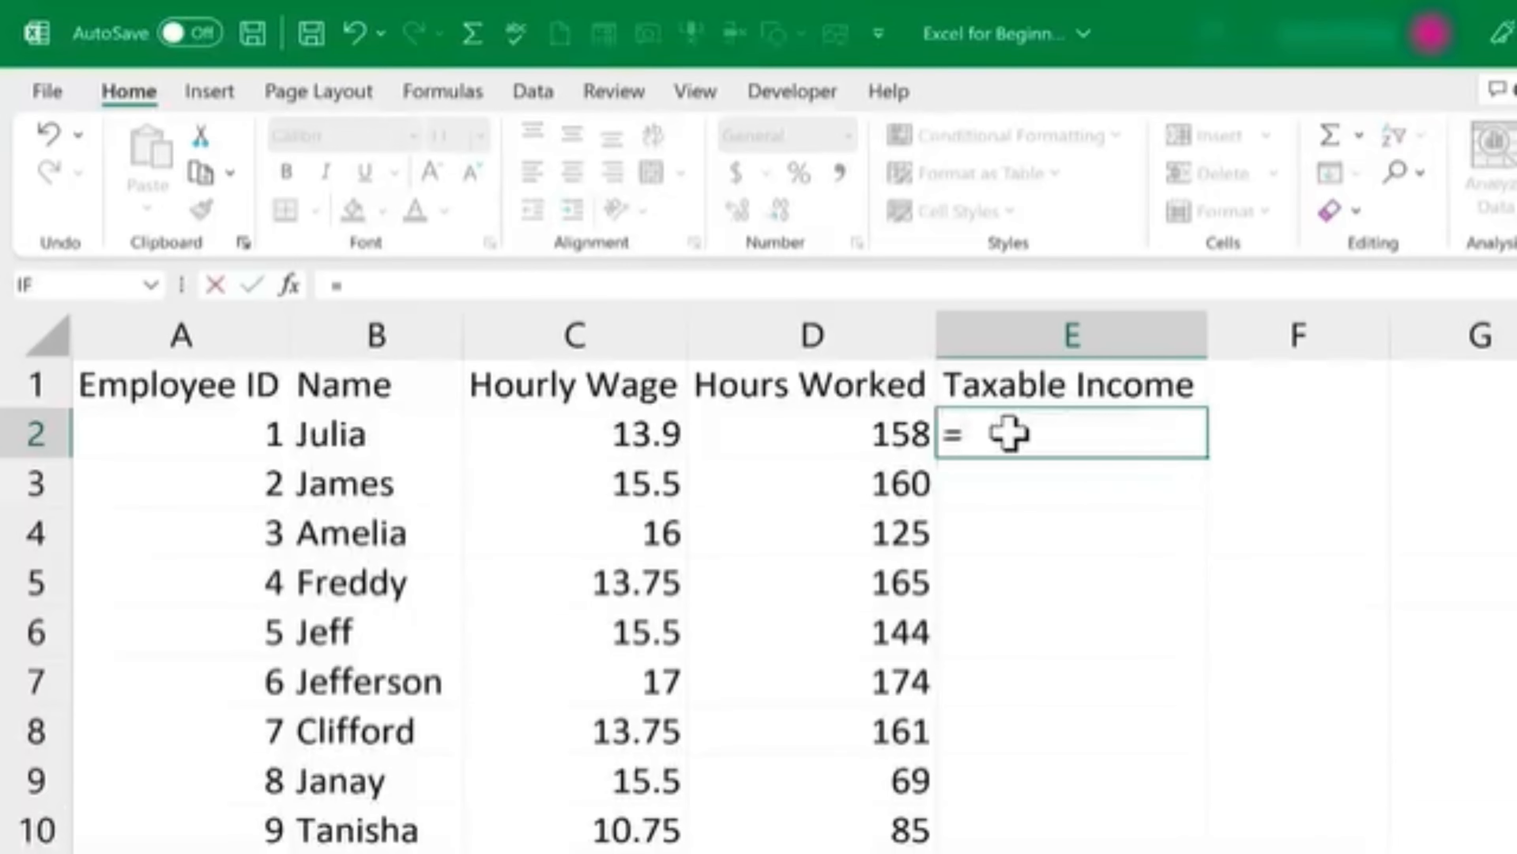
text(13)
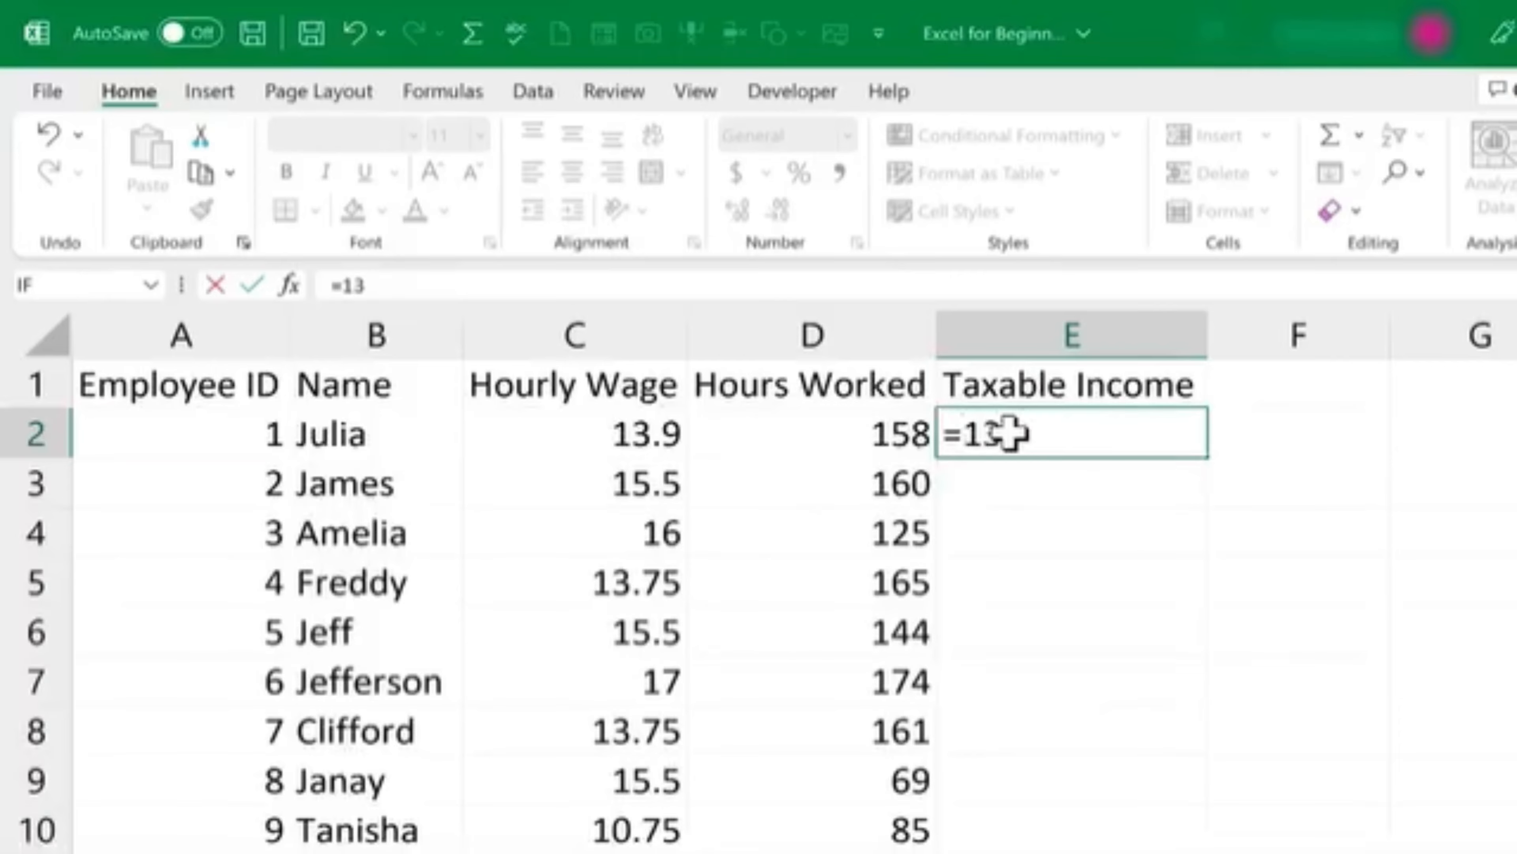
text(.9)
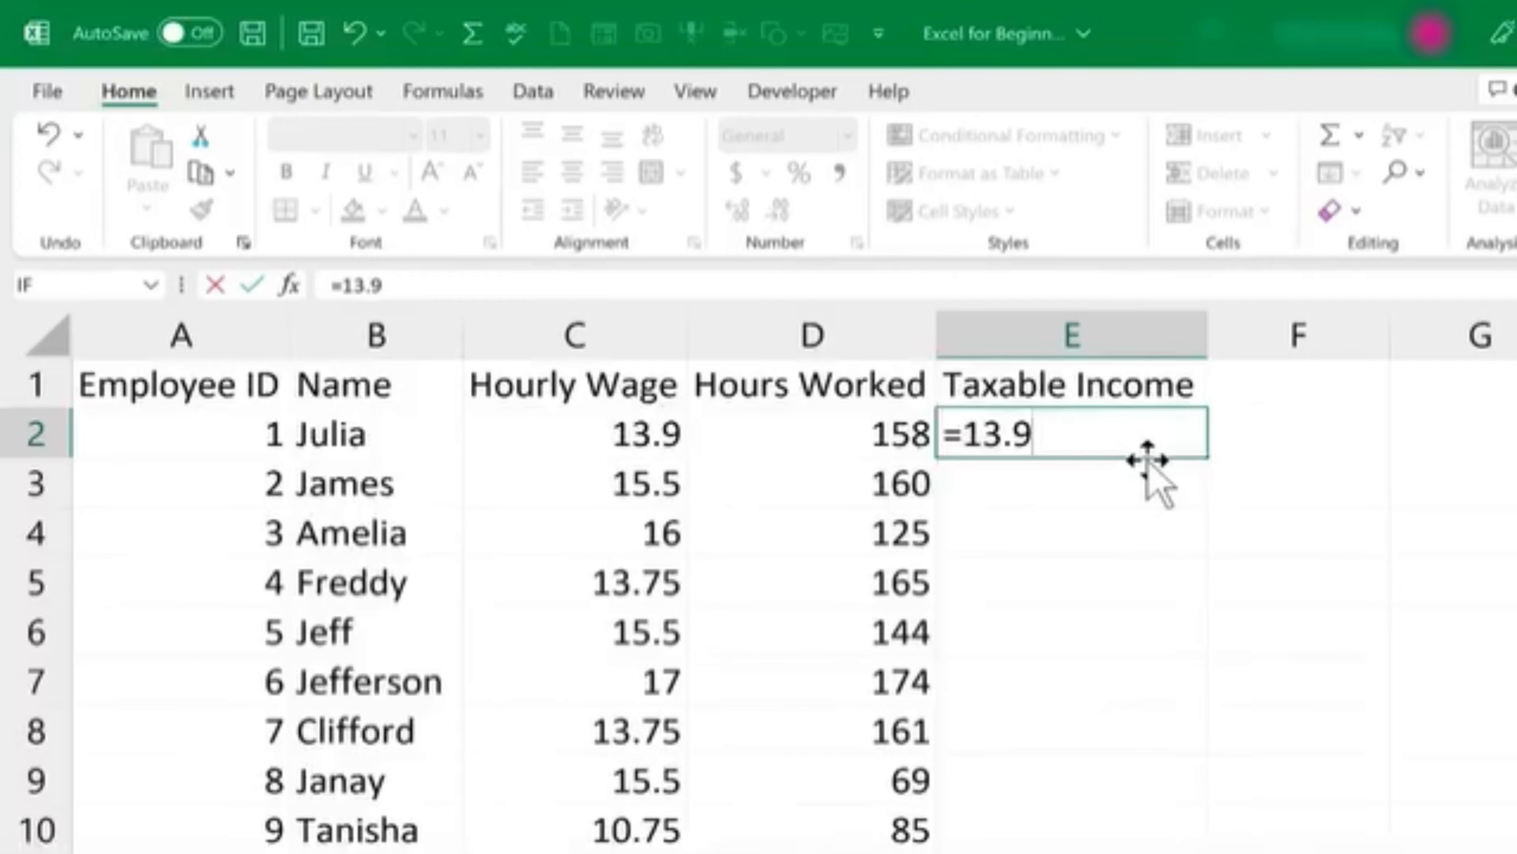
text(*158)
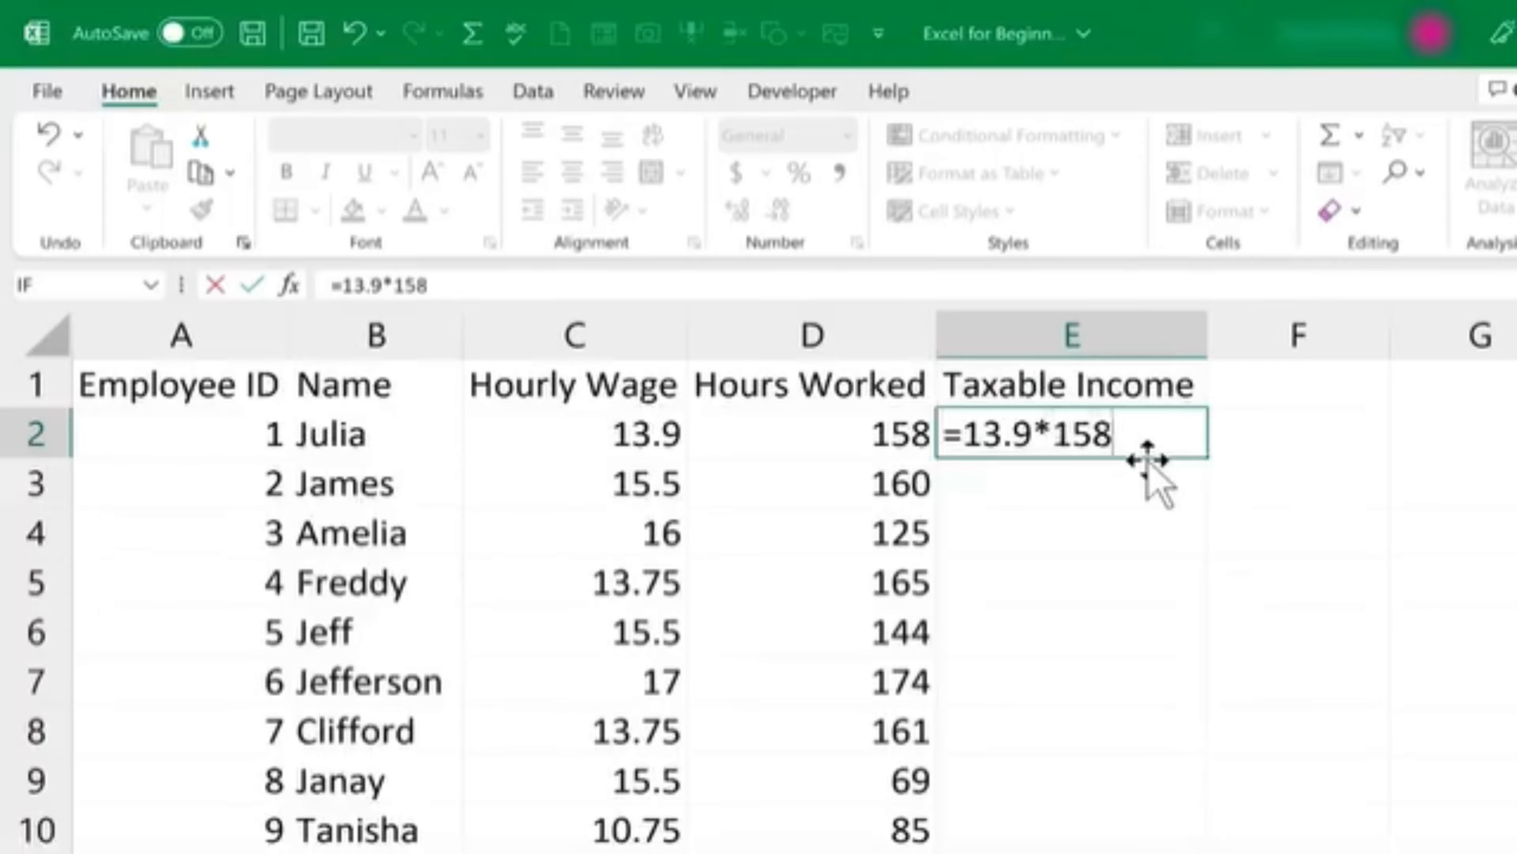
key(Return)
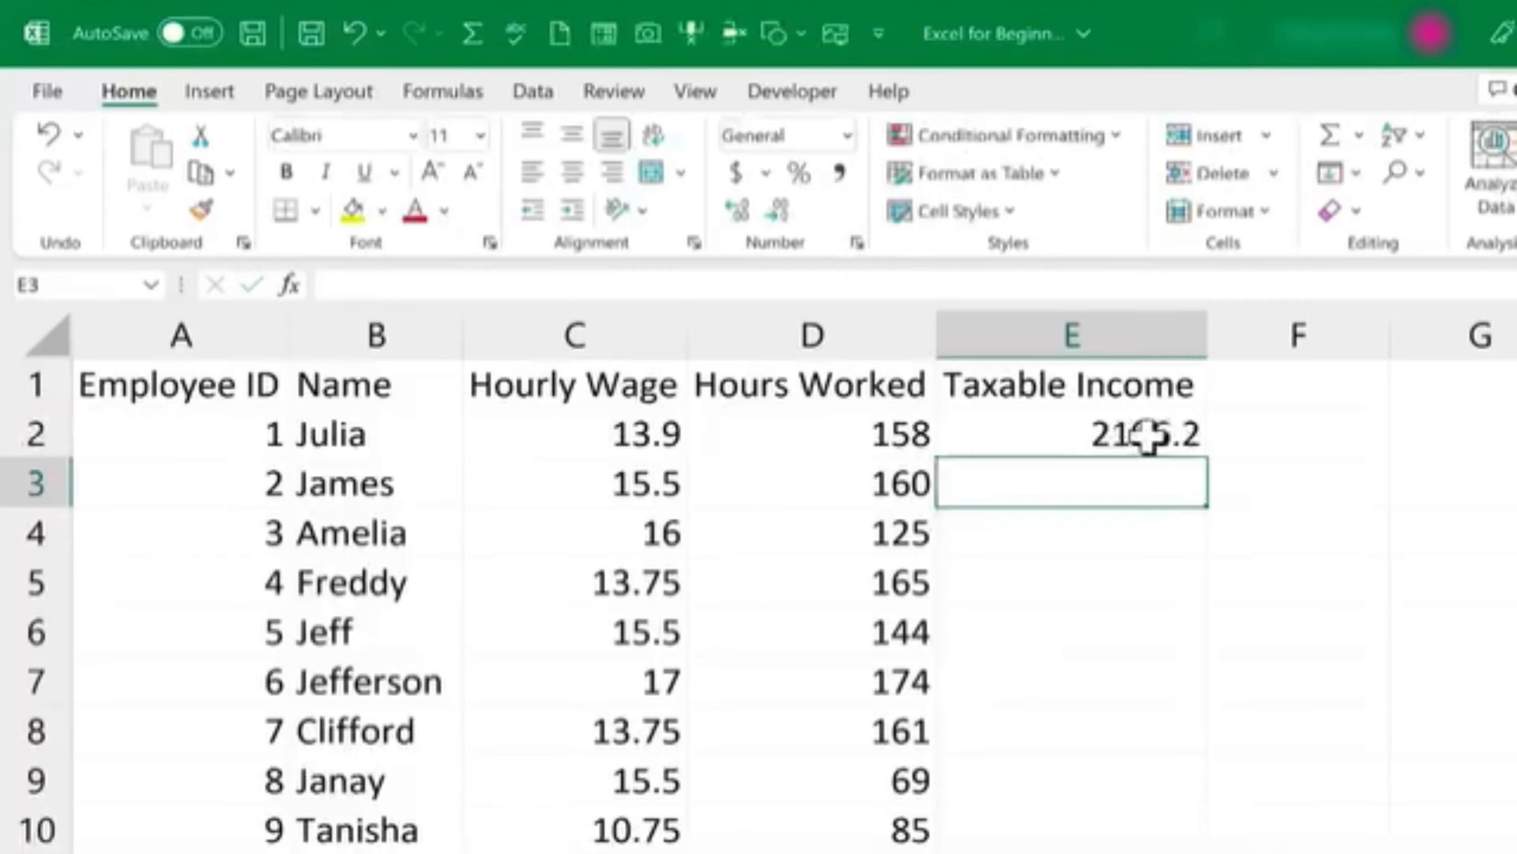
Step: Reopen the formula in cell E2 and clear it from the cell
click(1180, 446)
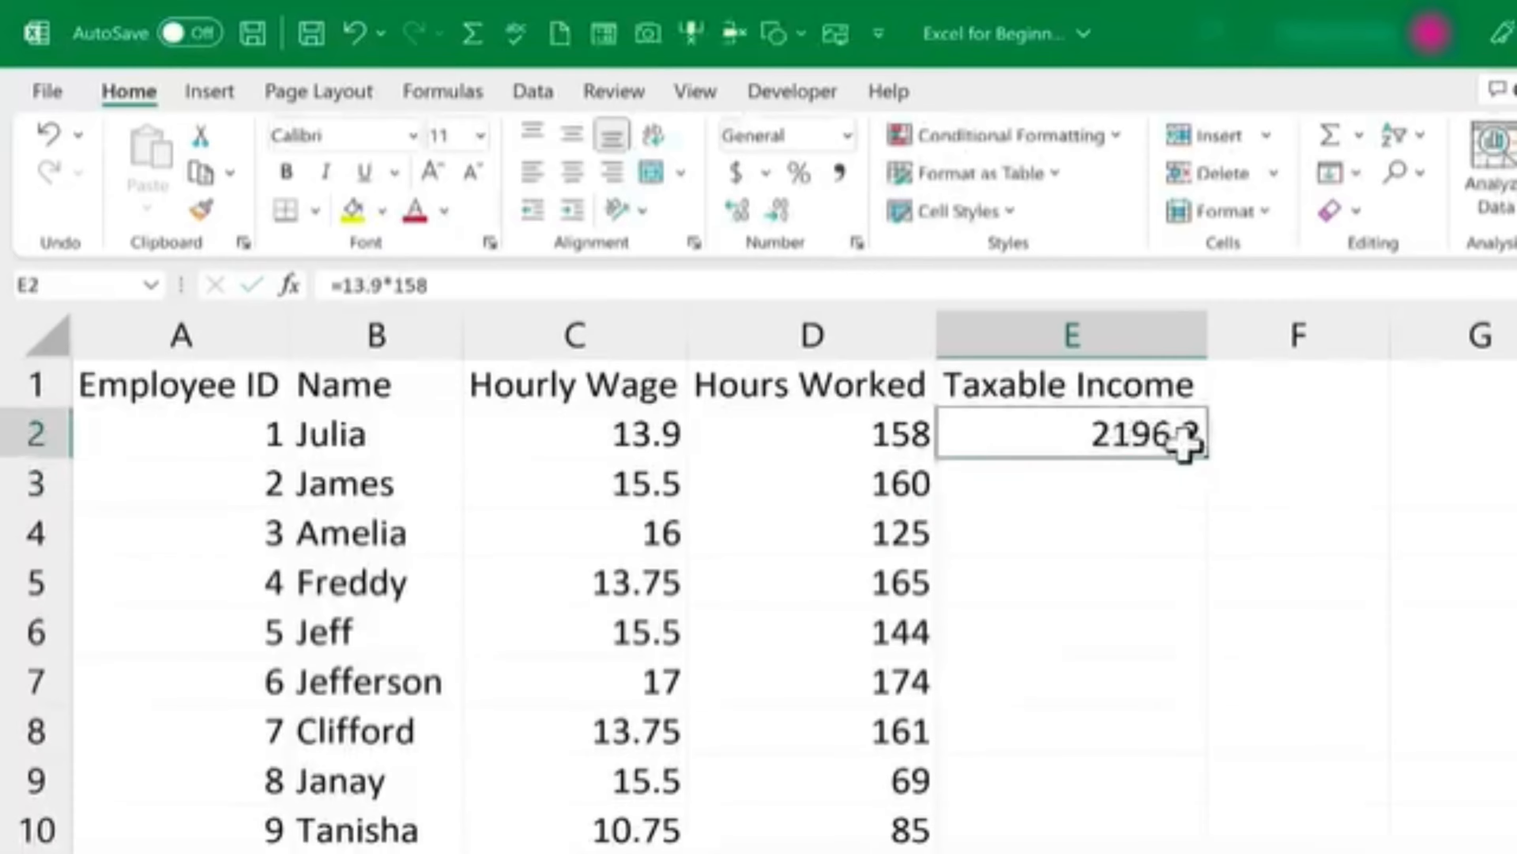
double_click(1182, 443)
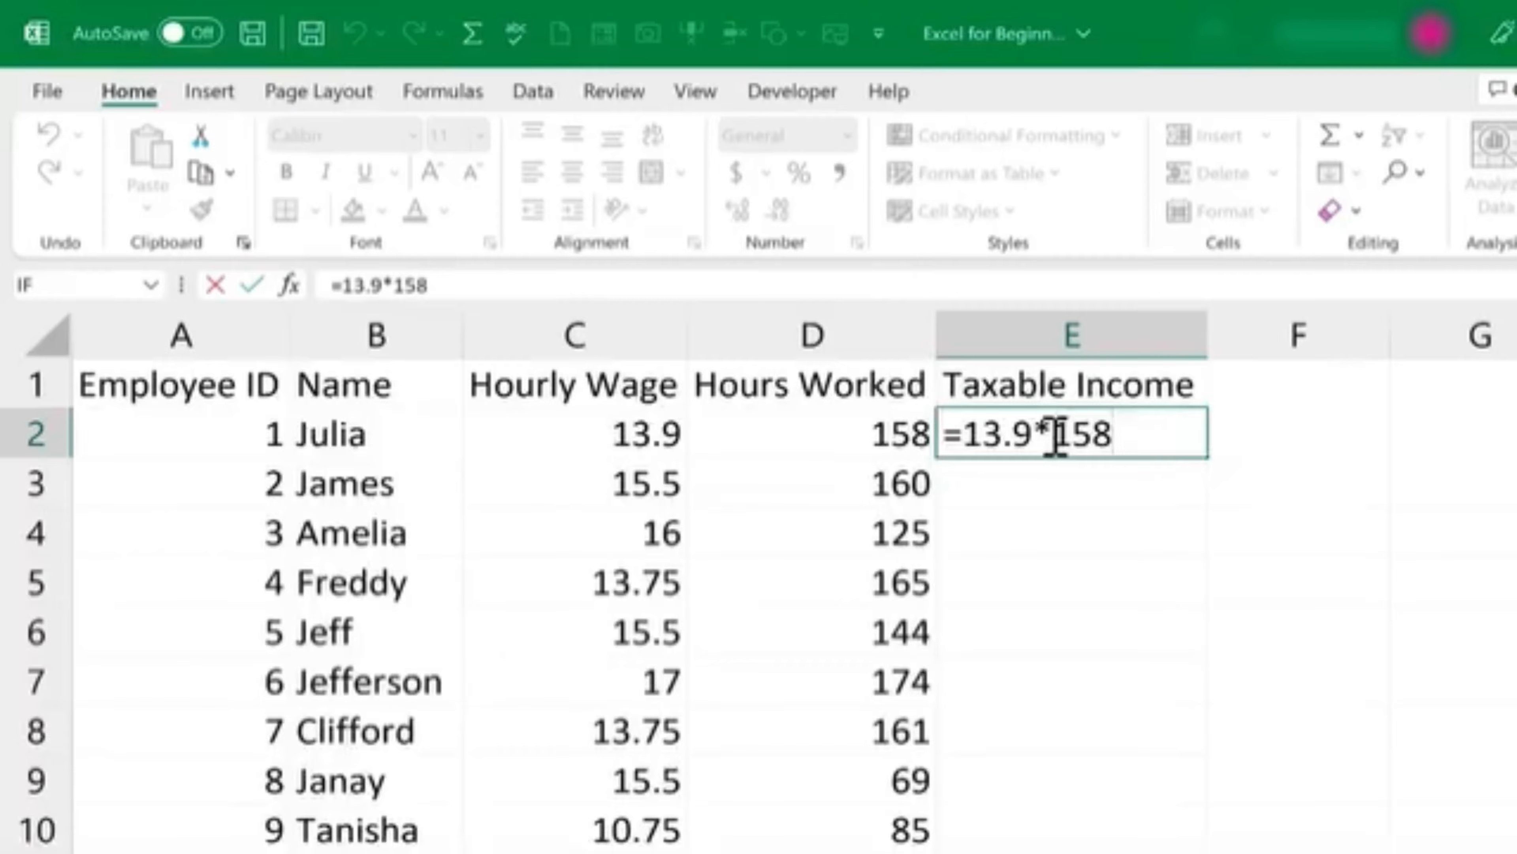
text(/)
key(BackSpace)
key(BackSpace)
key(BackSpace)
key(BackSpace)
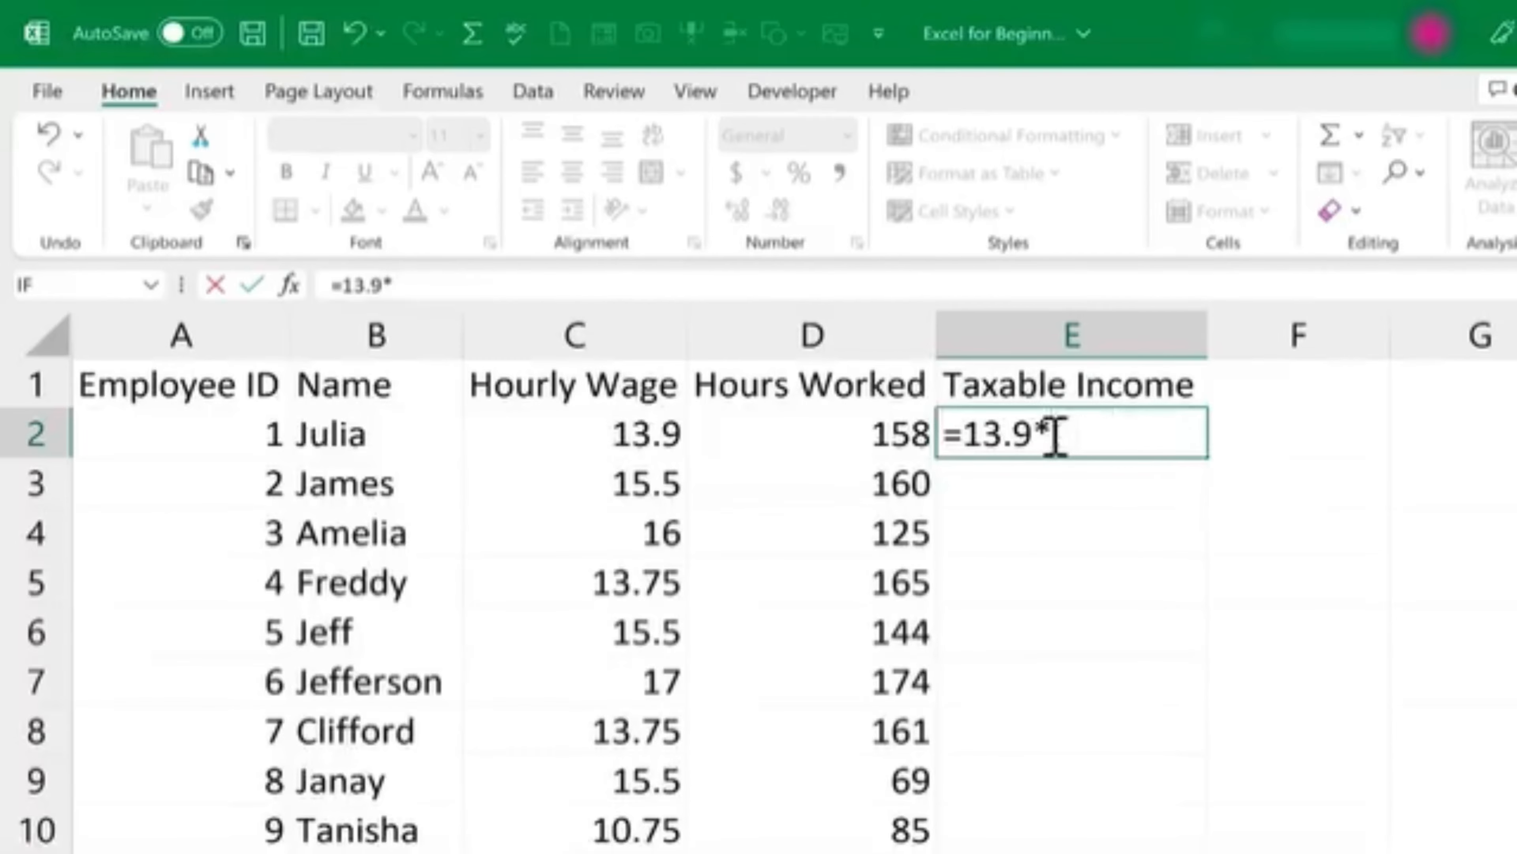
key(BackSpace)
key(BackSpace)
key(BackSpace)
key(BackSpace)
key(BackSpace)
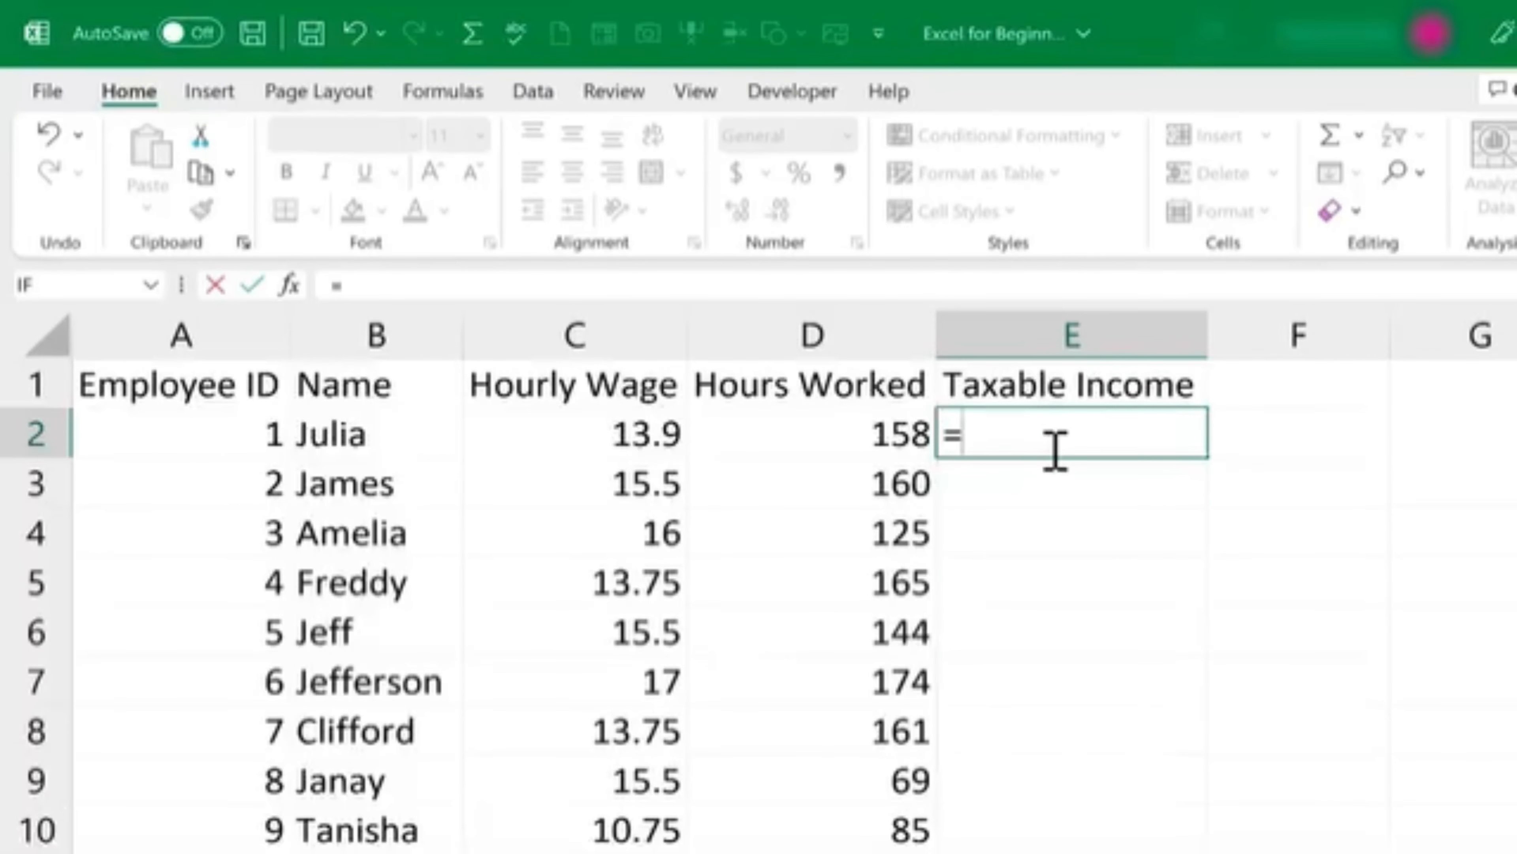
key(Escape)
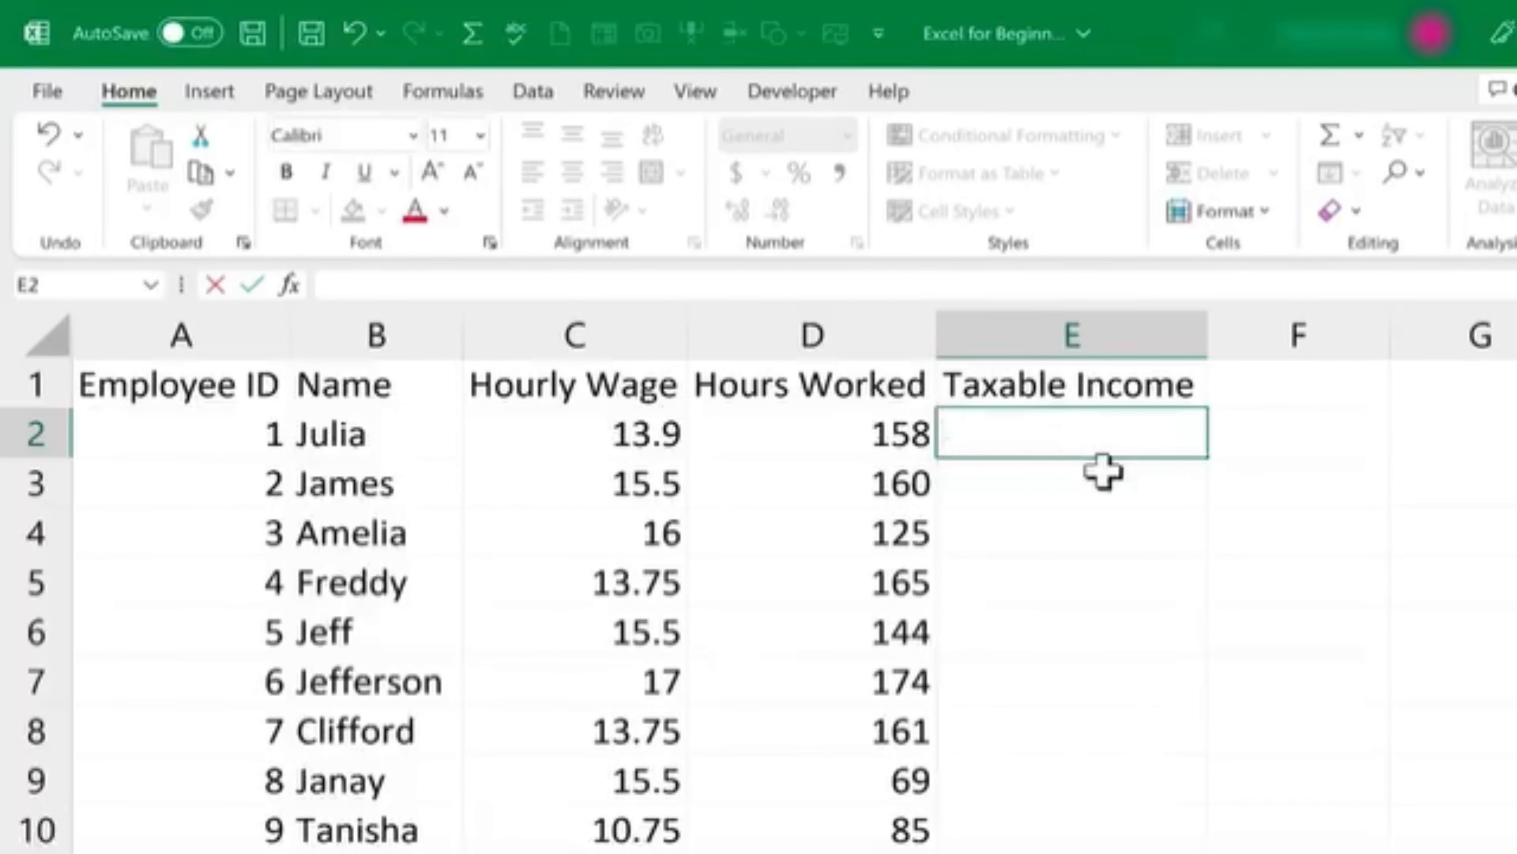
Step: Enter the formula =C2*D2 in cell E2, and reopen it to check the cells it references
text(=)
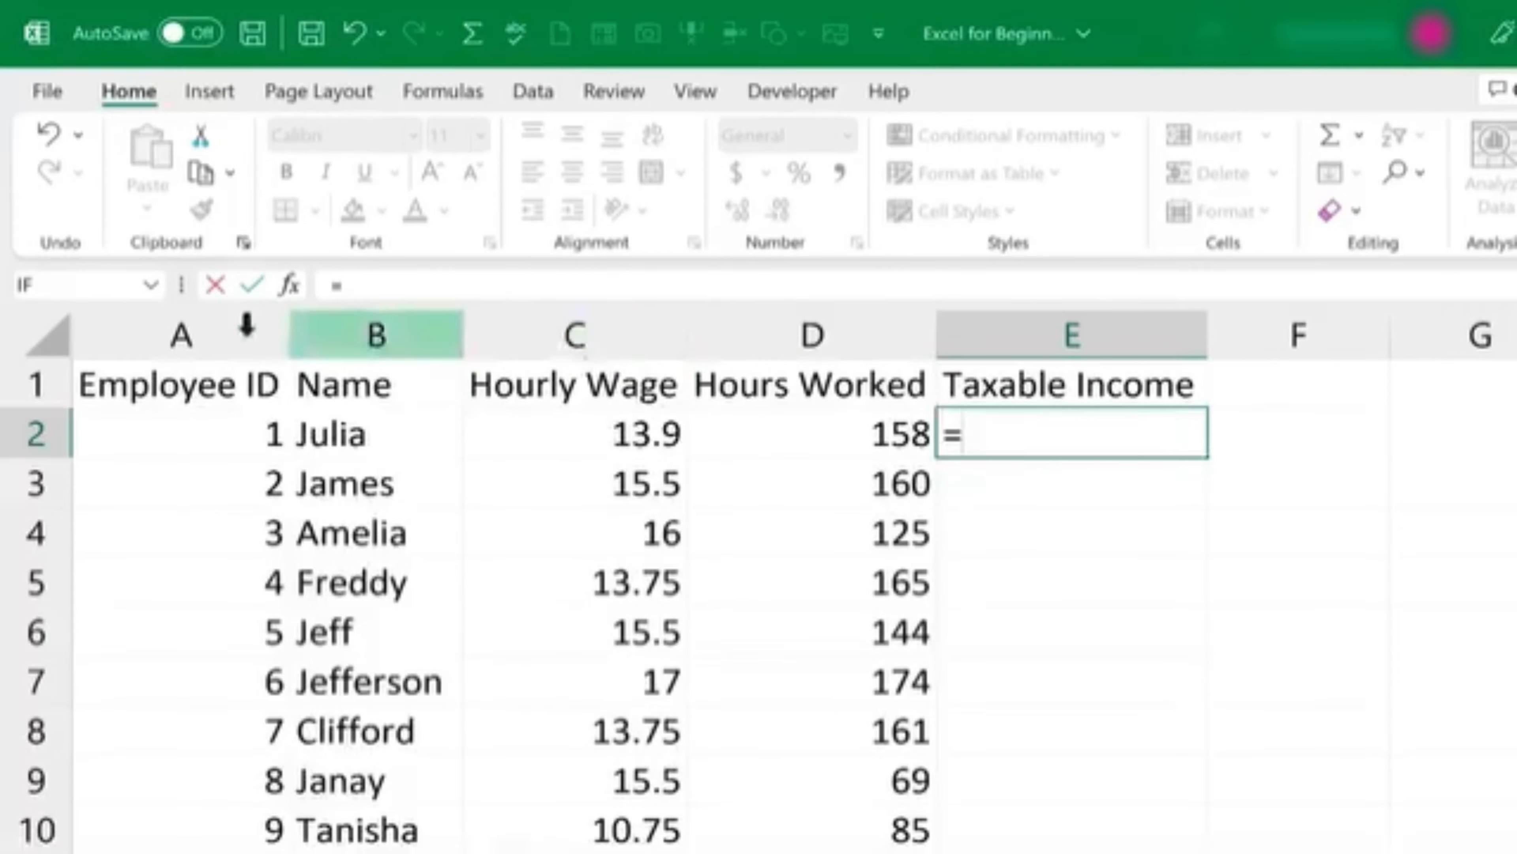
key(Escape)
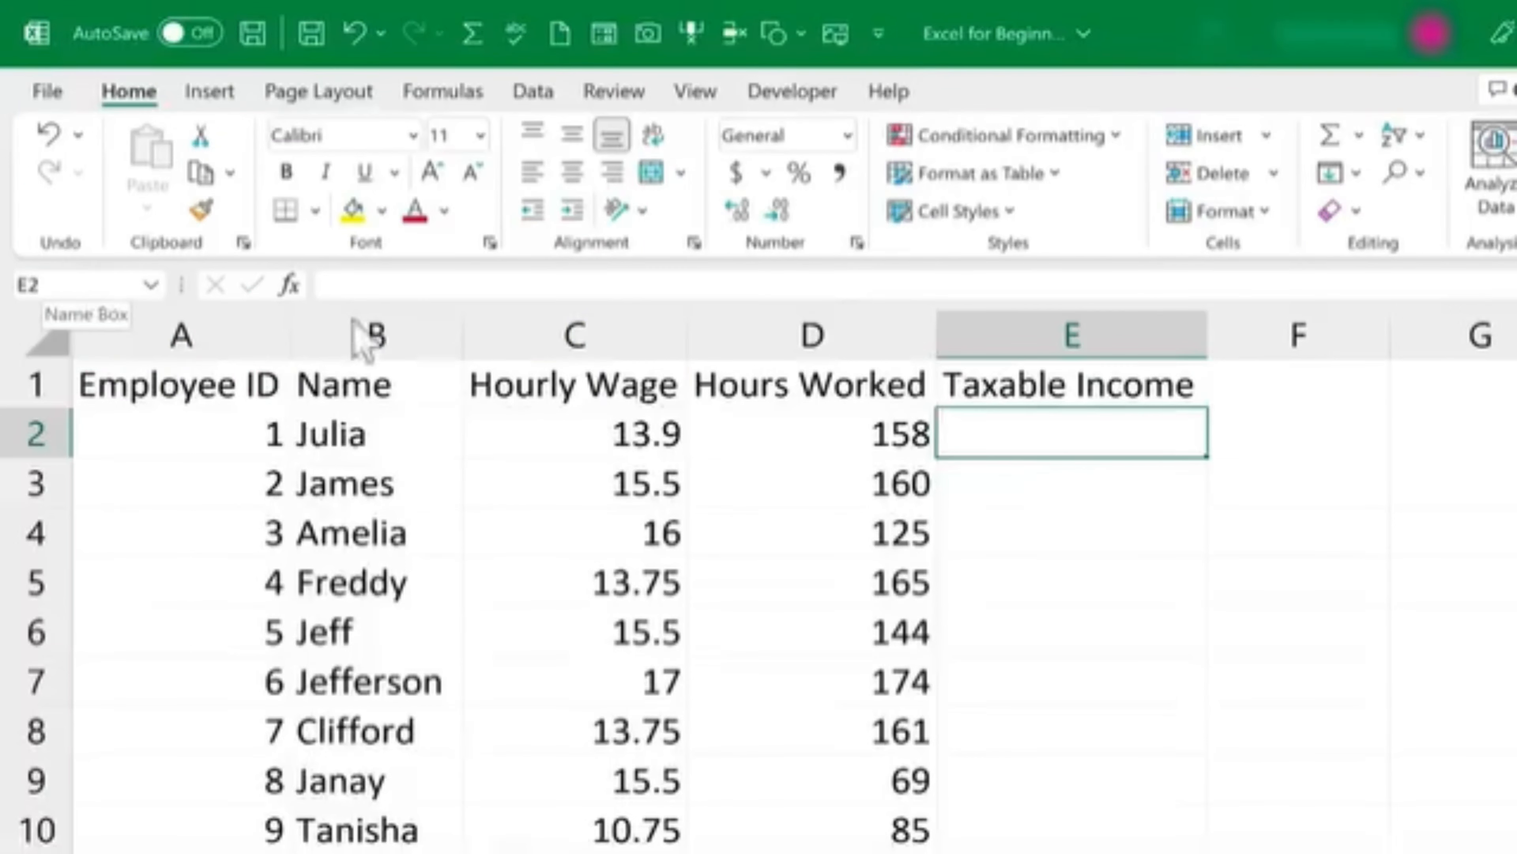
text(=)
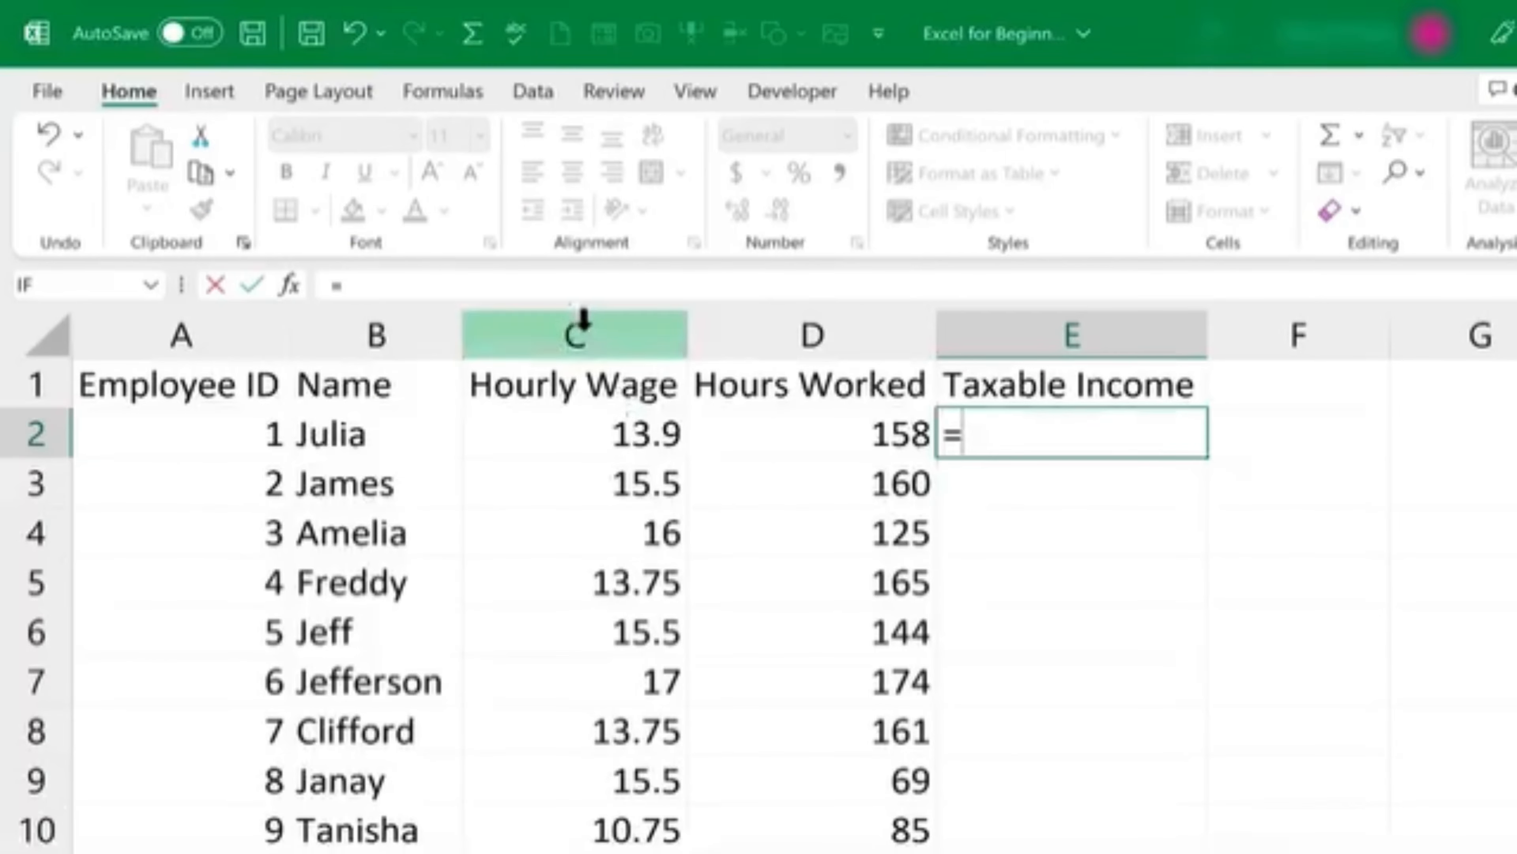
text(c)
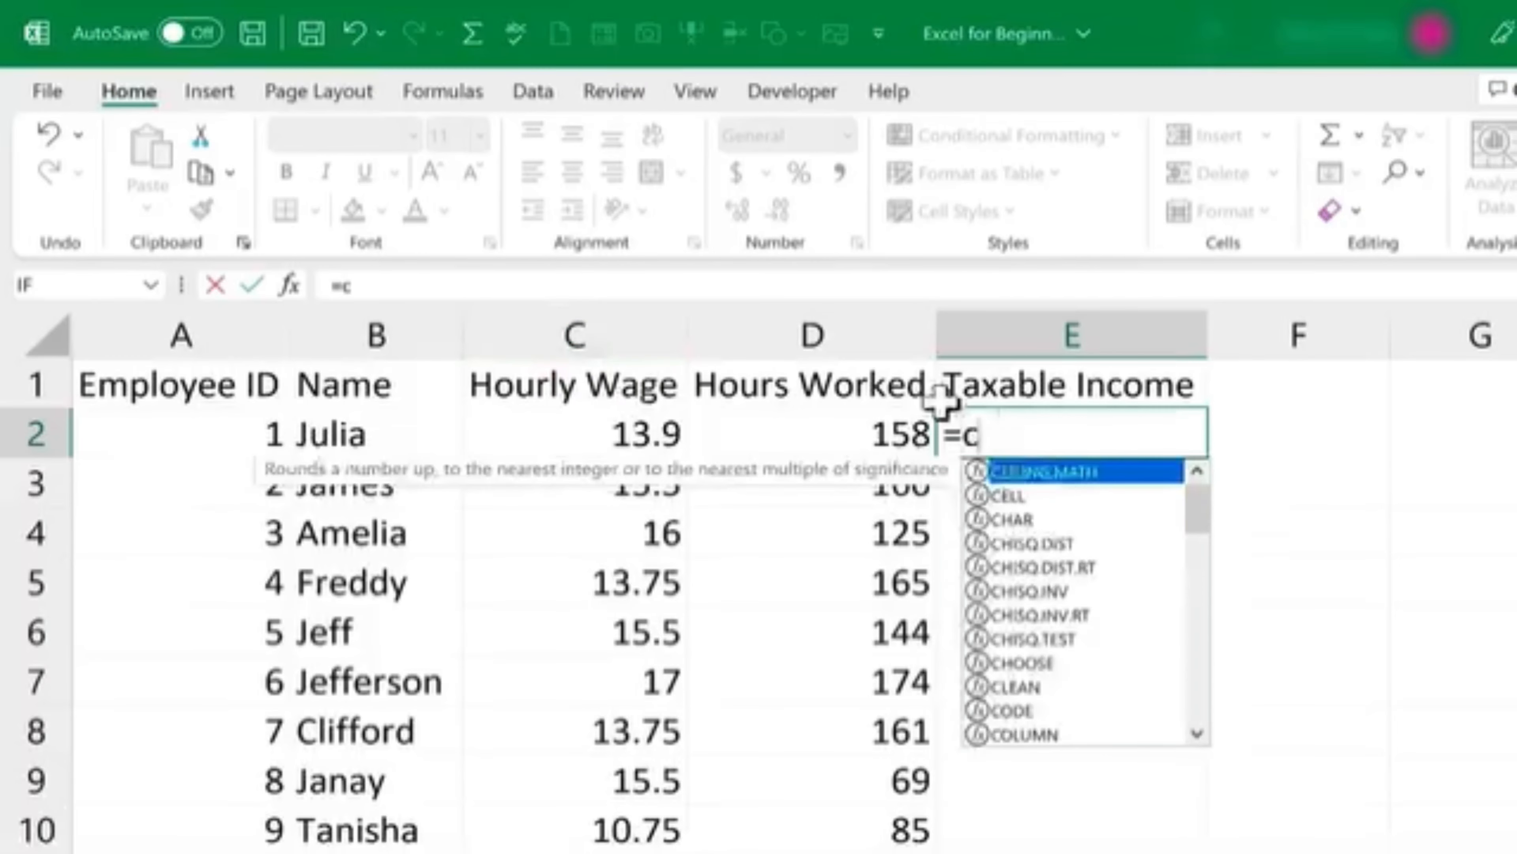
text(2*)
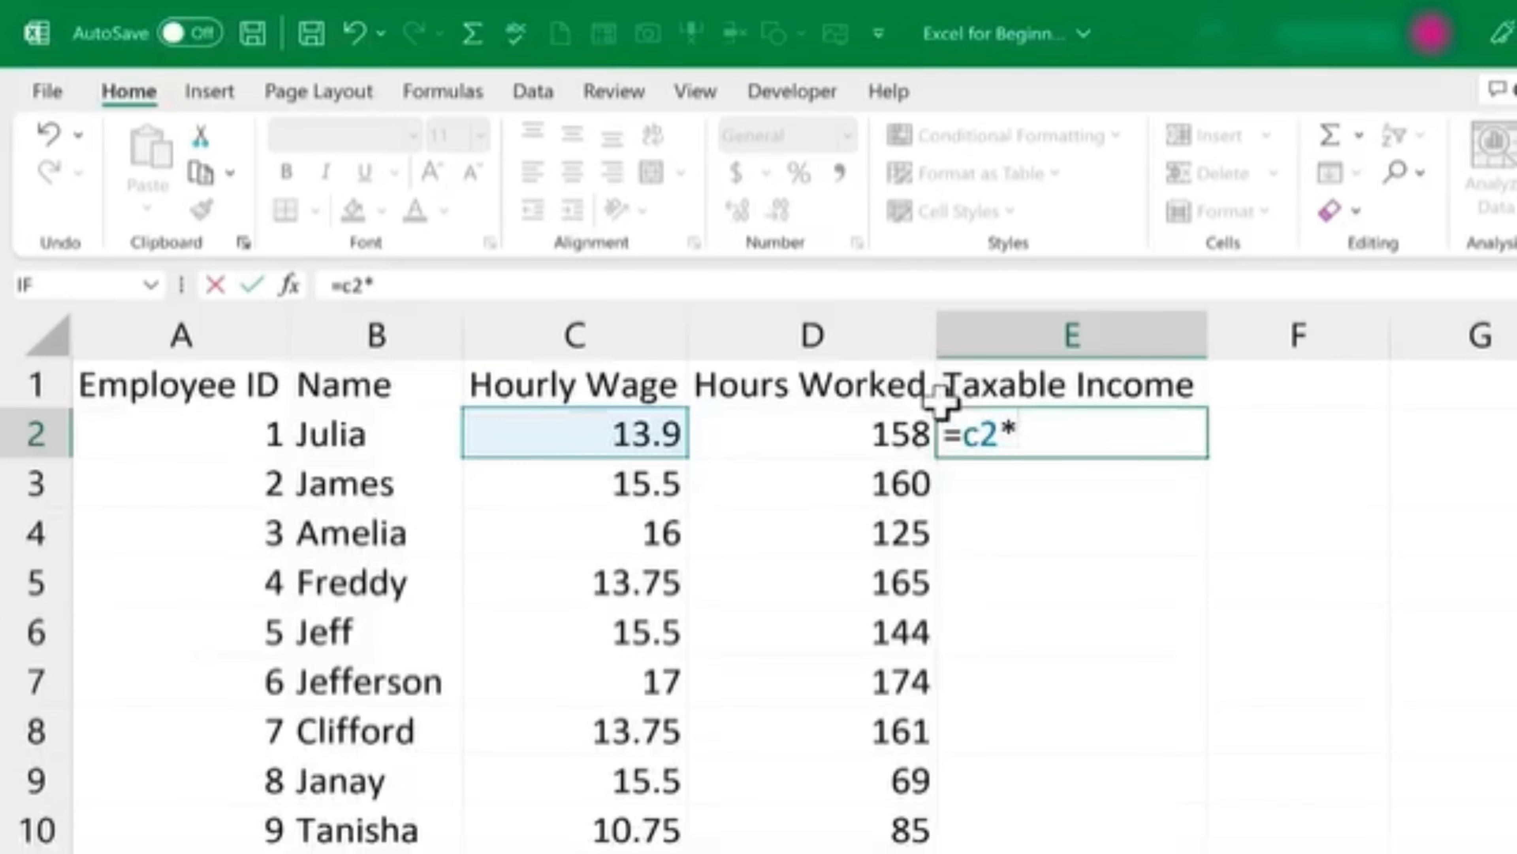
text(d2)
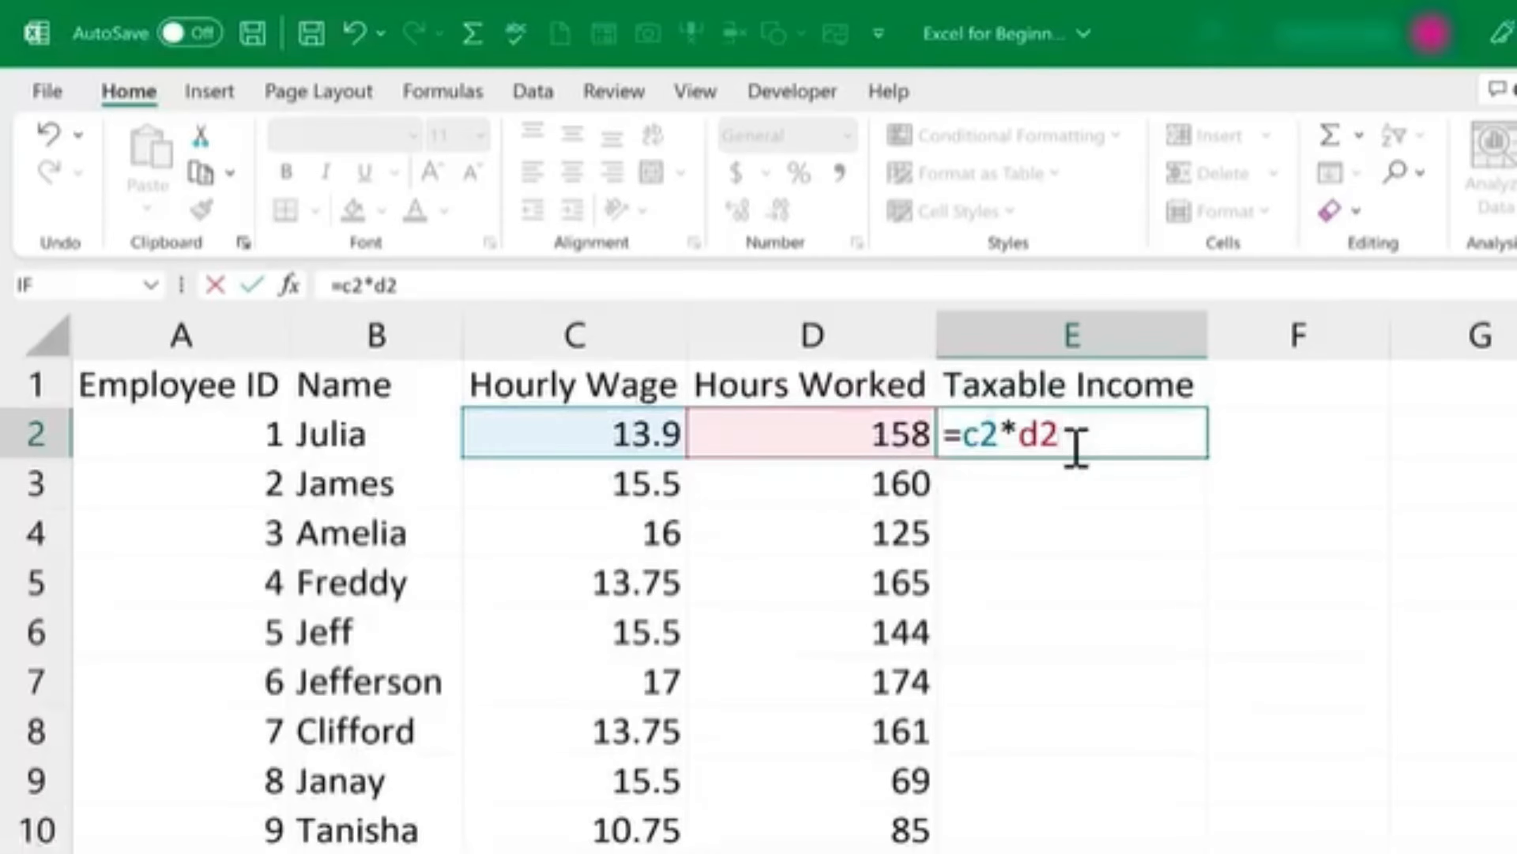
key(Return)
click(1120, 433)
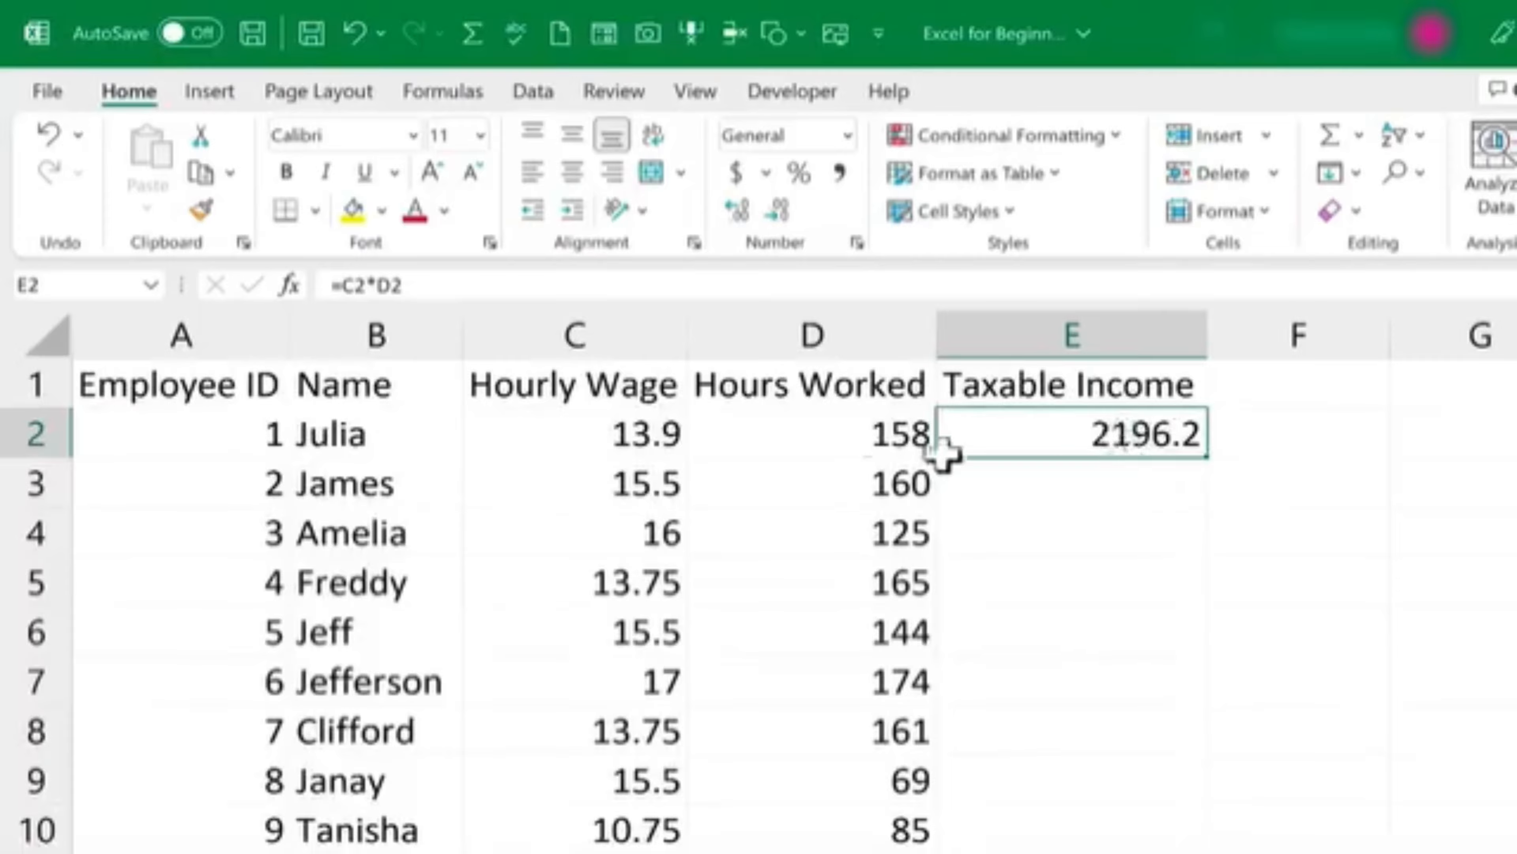
click(1125, 485)
double_click(1138, 431)
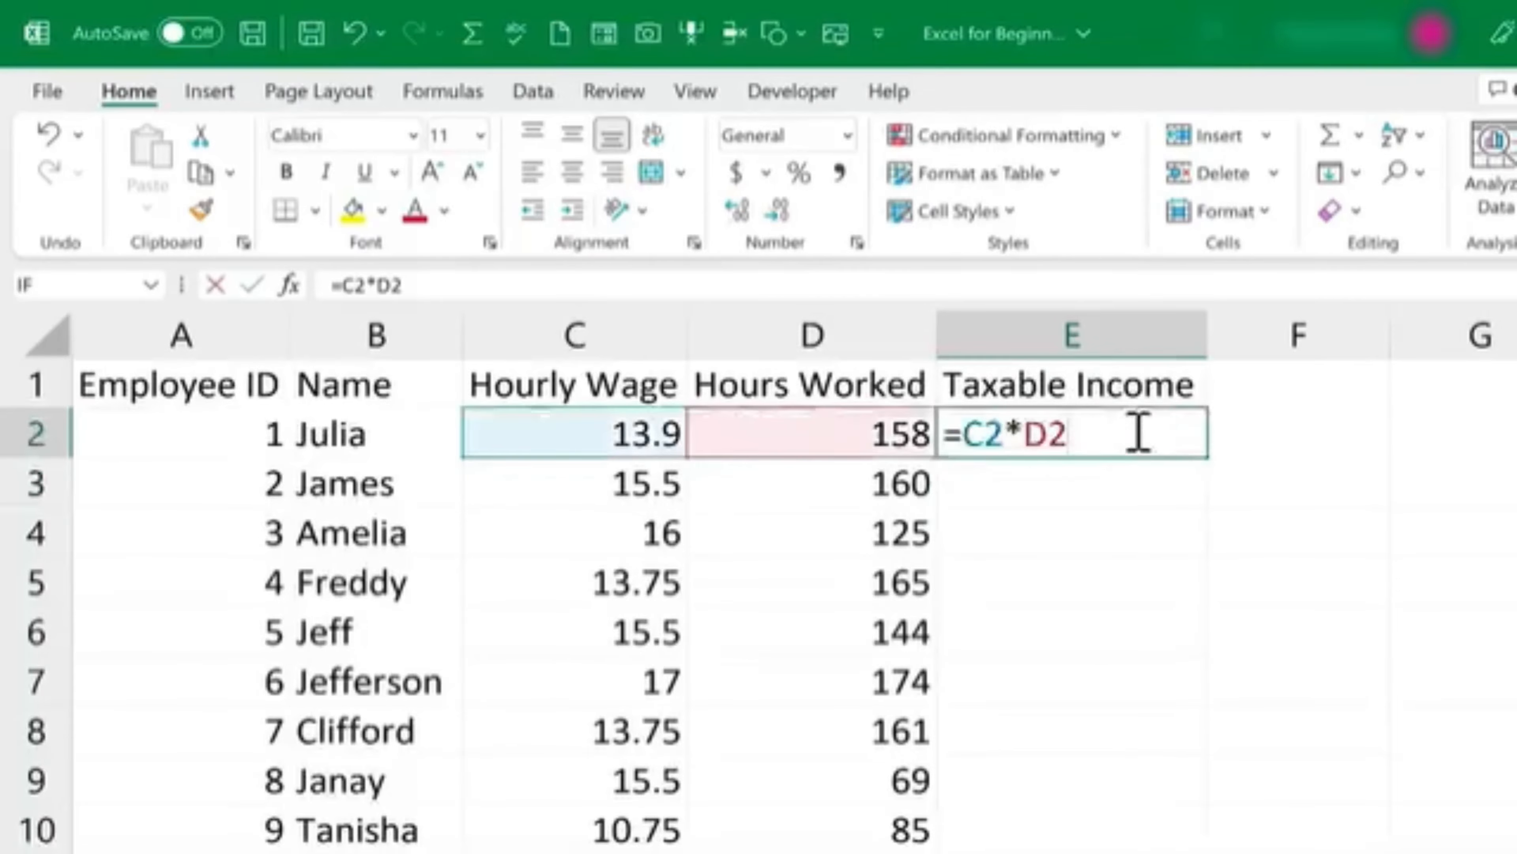
Step: Change the first employee's hourly wage in cell C2 to 14.25
click(627, 434)
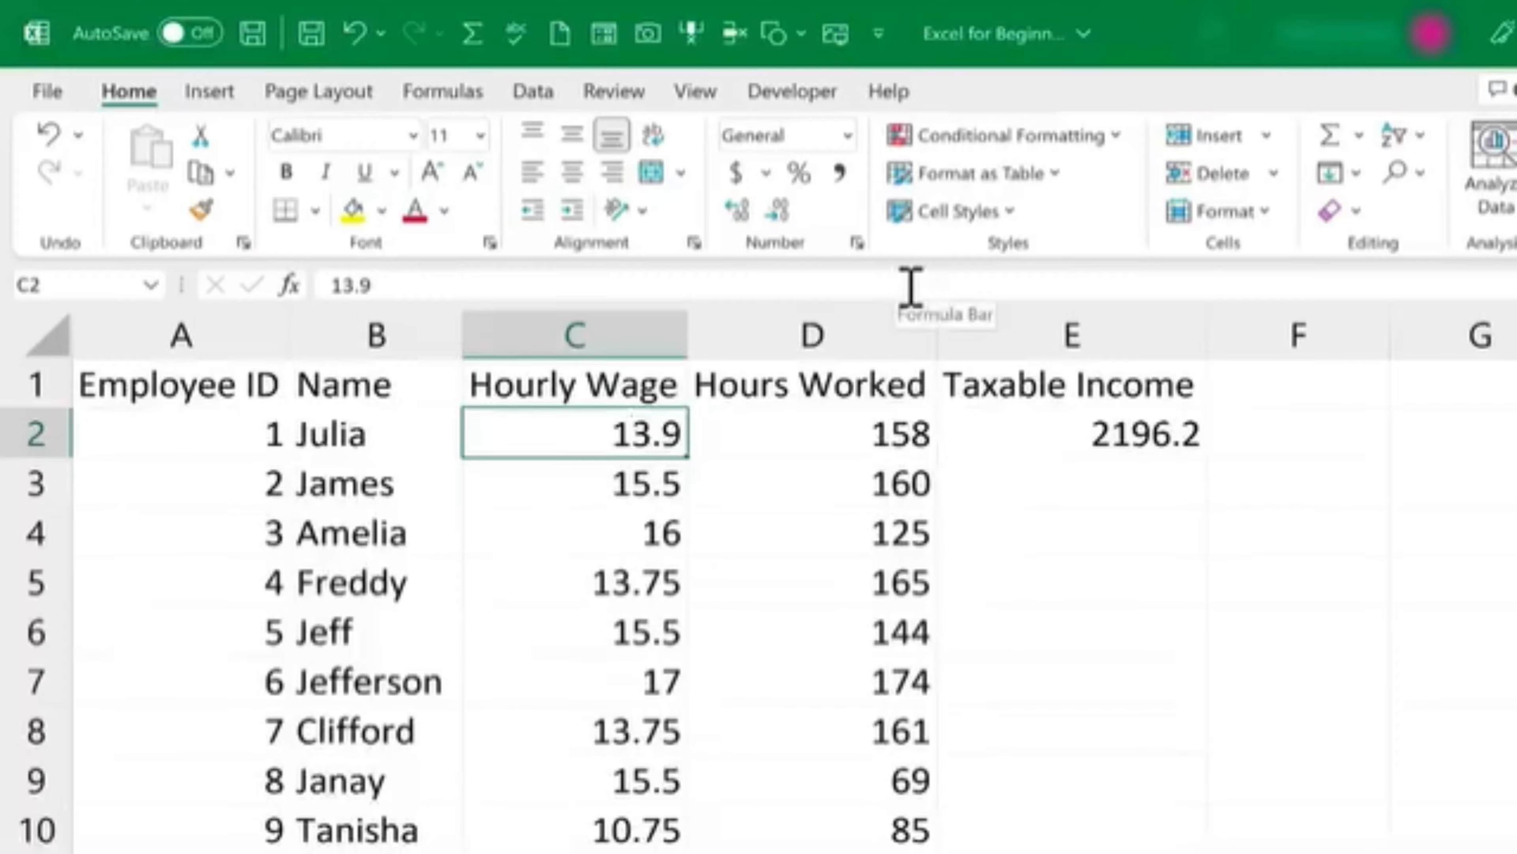
text(14)
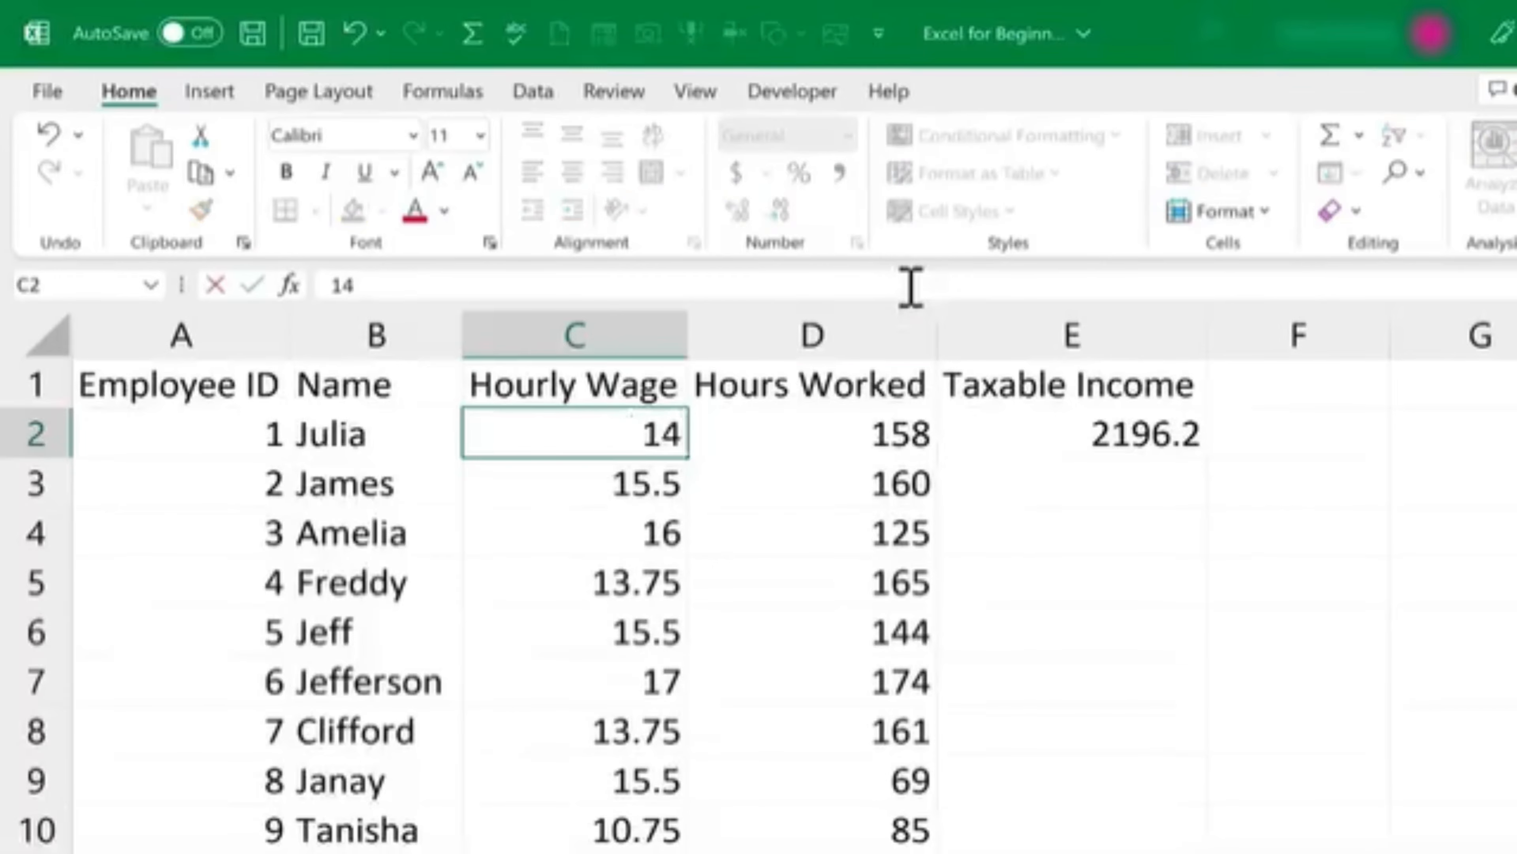
text(.25)
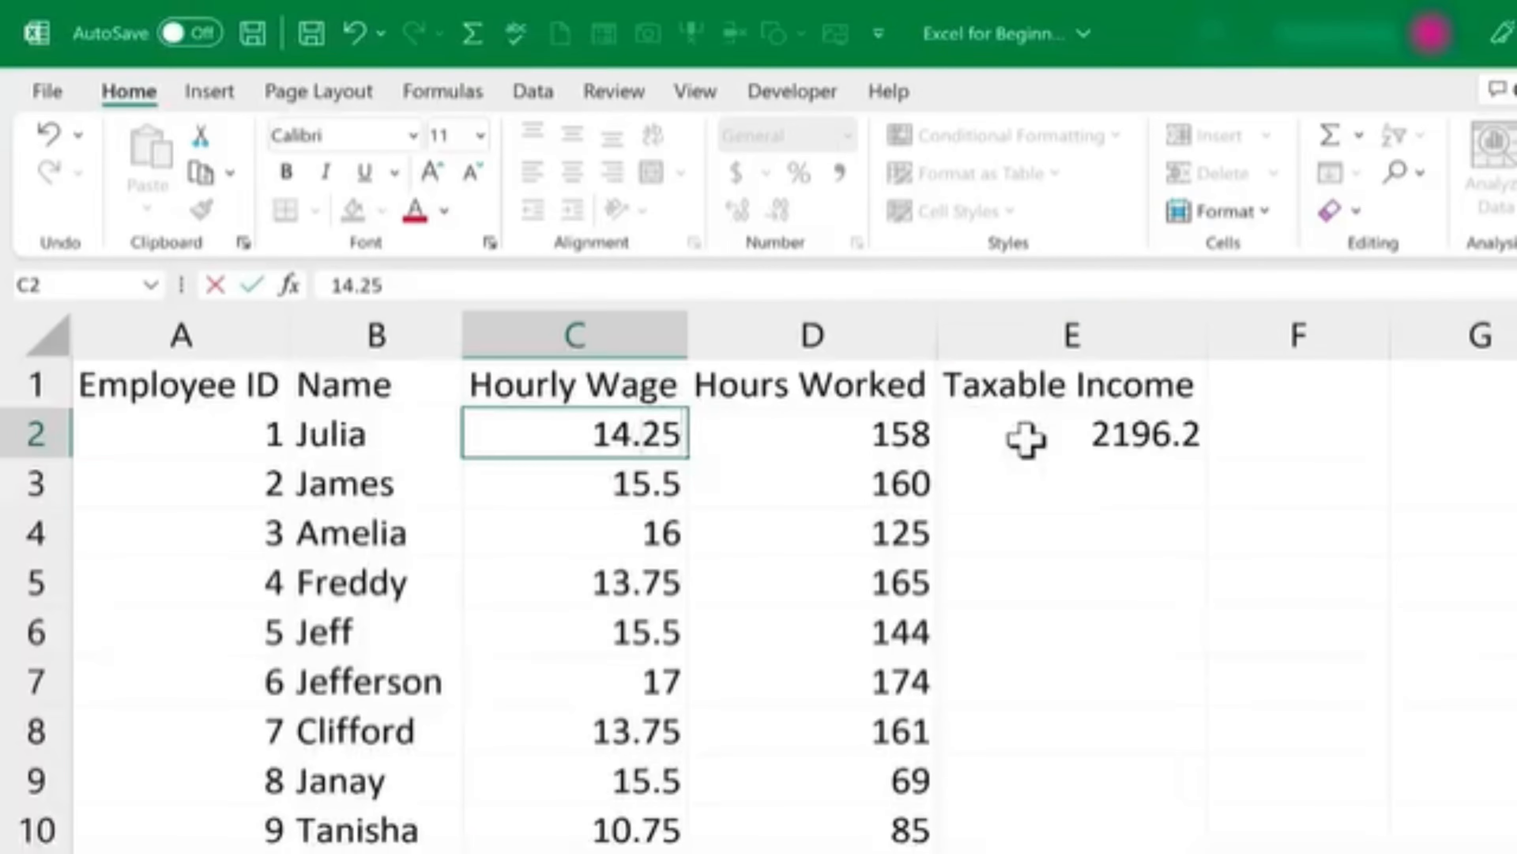
key(Return)
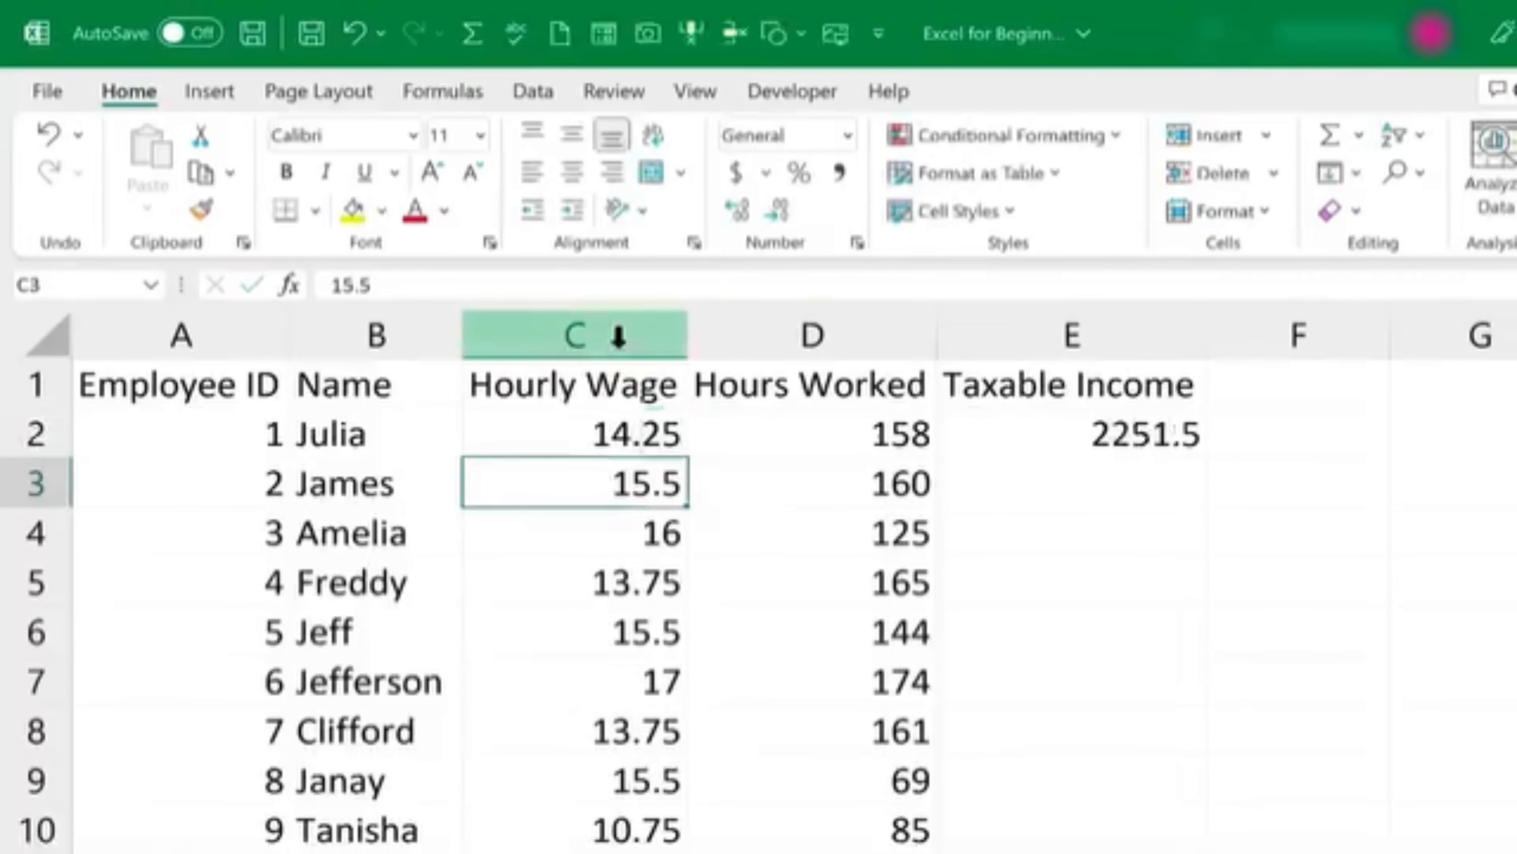
Step: Reopen the formula in cell E2 to review the wage and hours cells it references
click(1096, 435)
double_click(1102, 440)
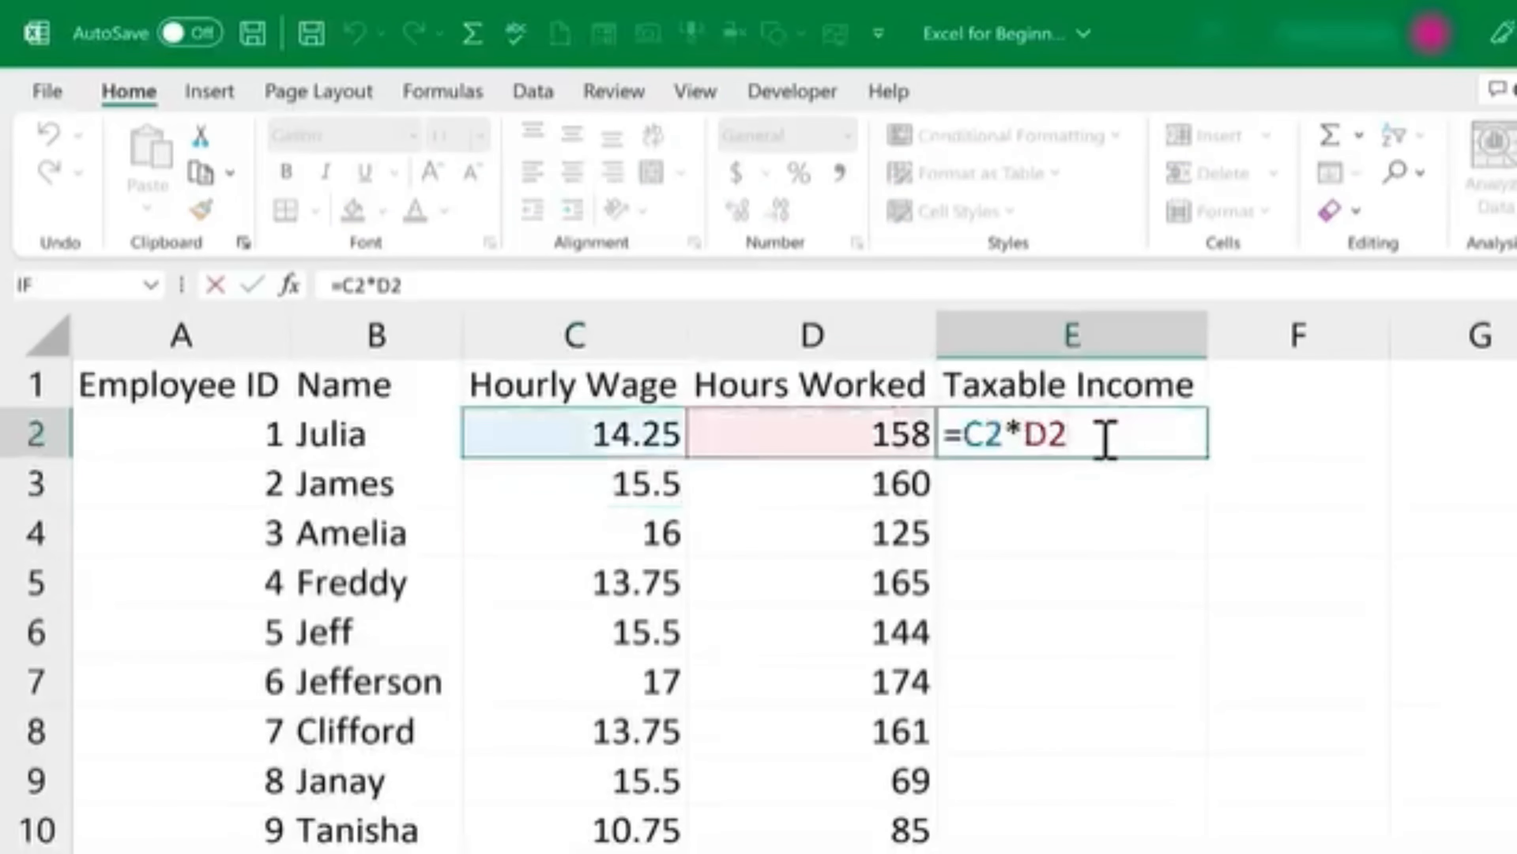
key(Return)
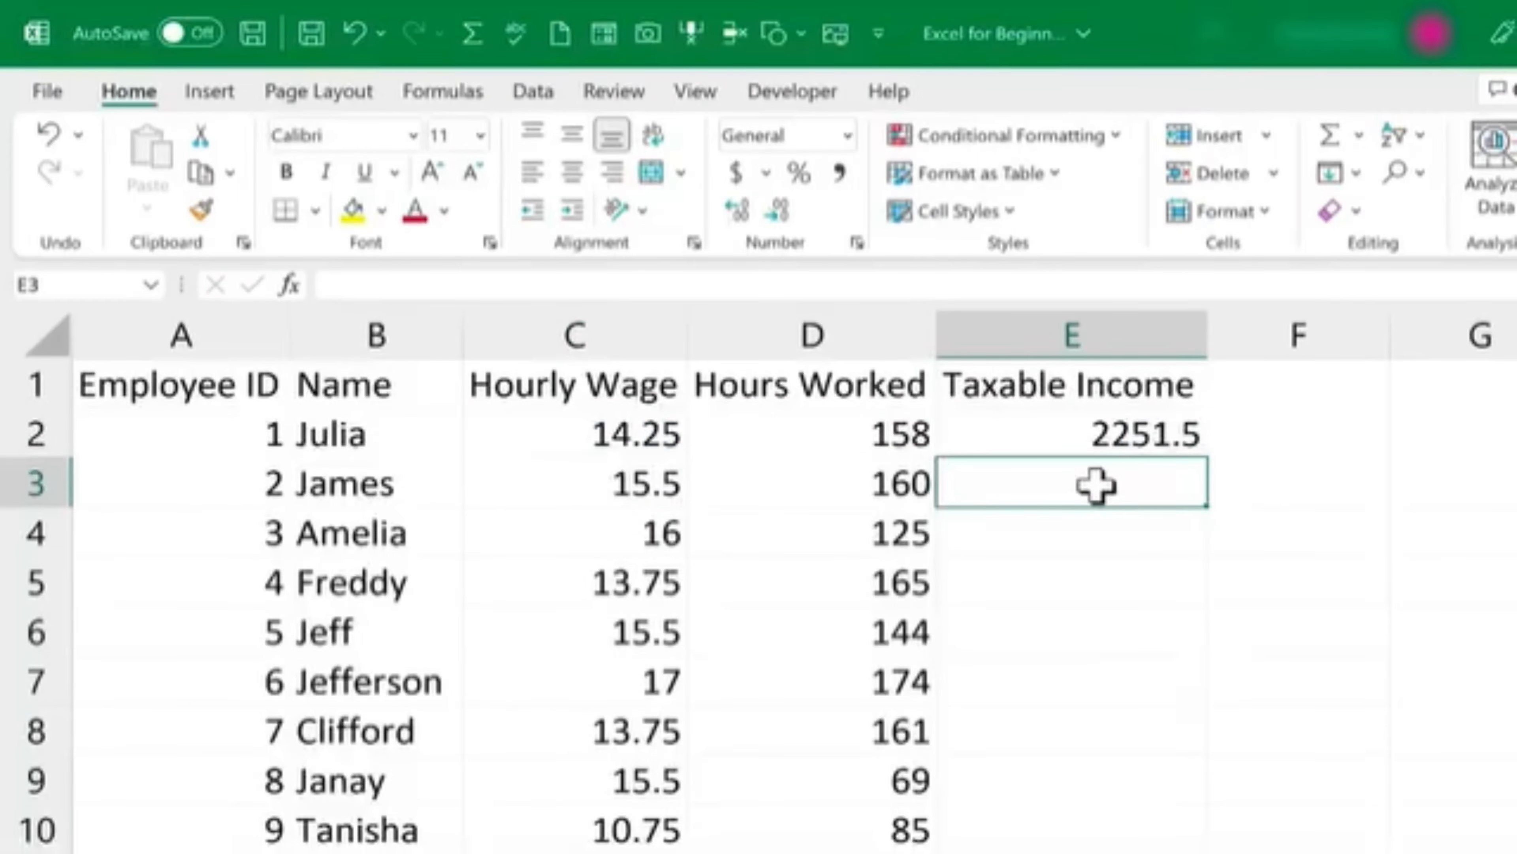
Step: Enter the formula =C3*D3 in cell E3 to calculate the second employee's taxable income
text(=)
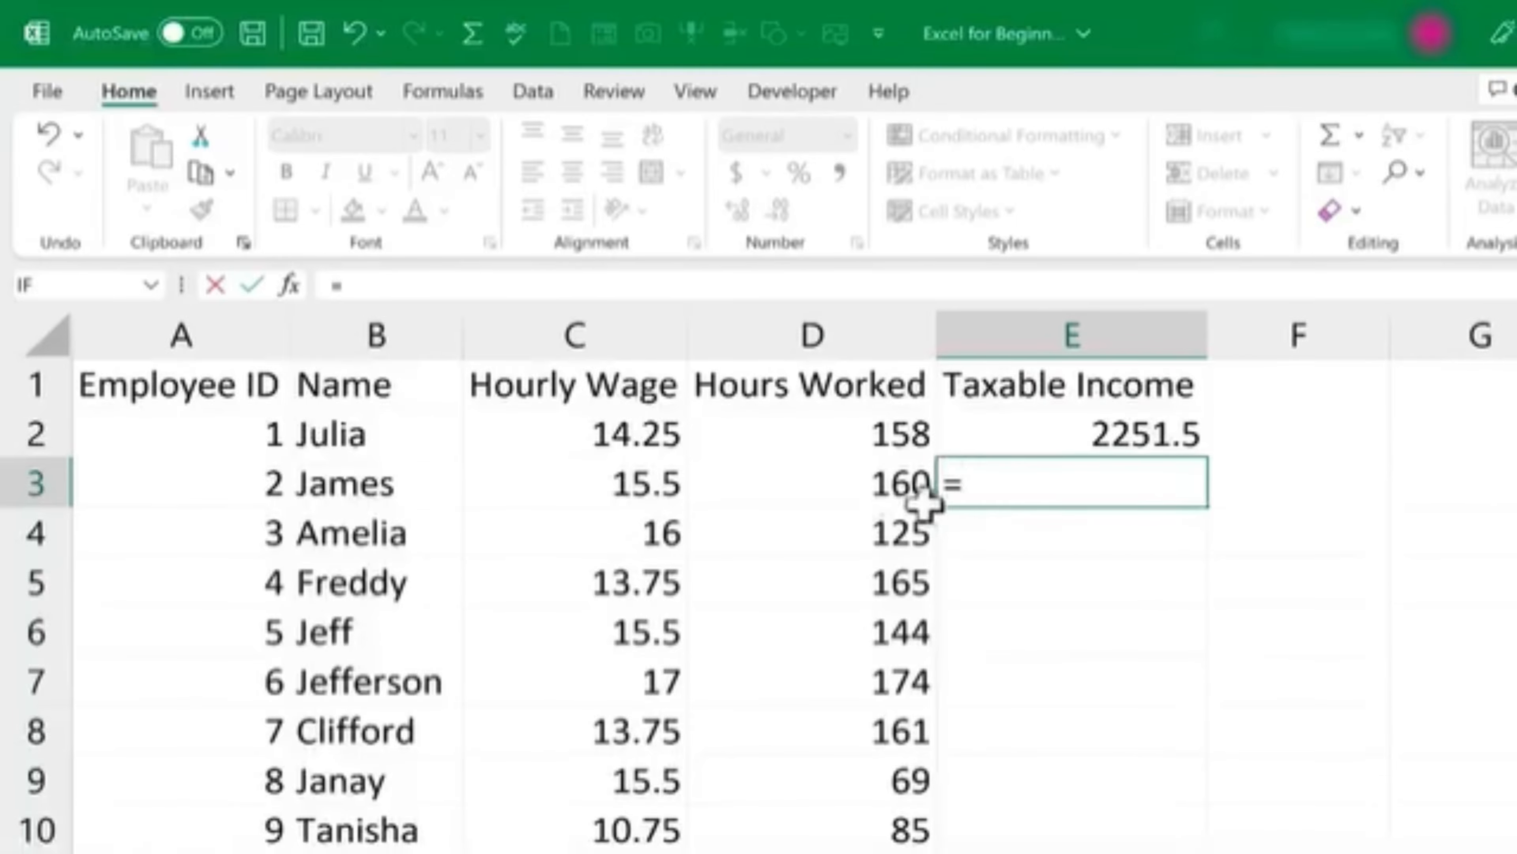
click(607, 486)
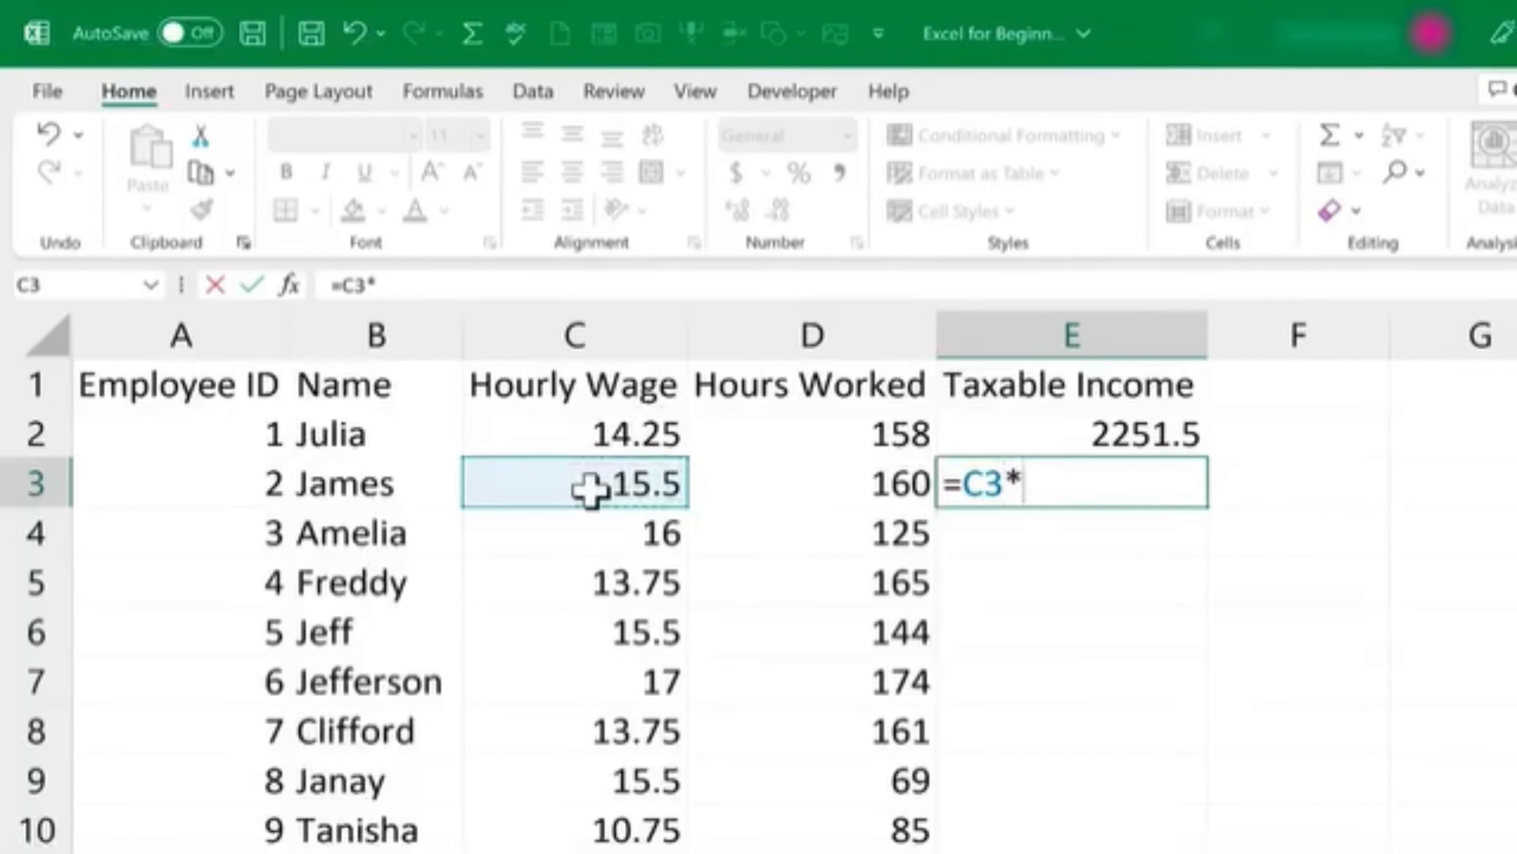
click(810, 487)
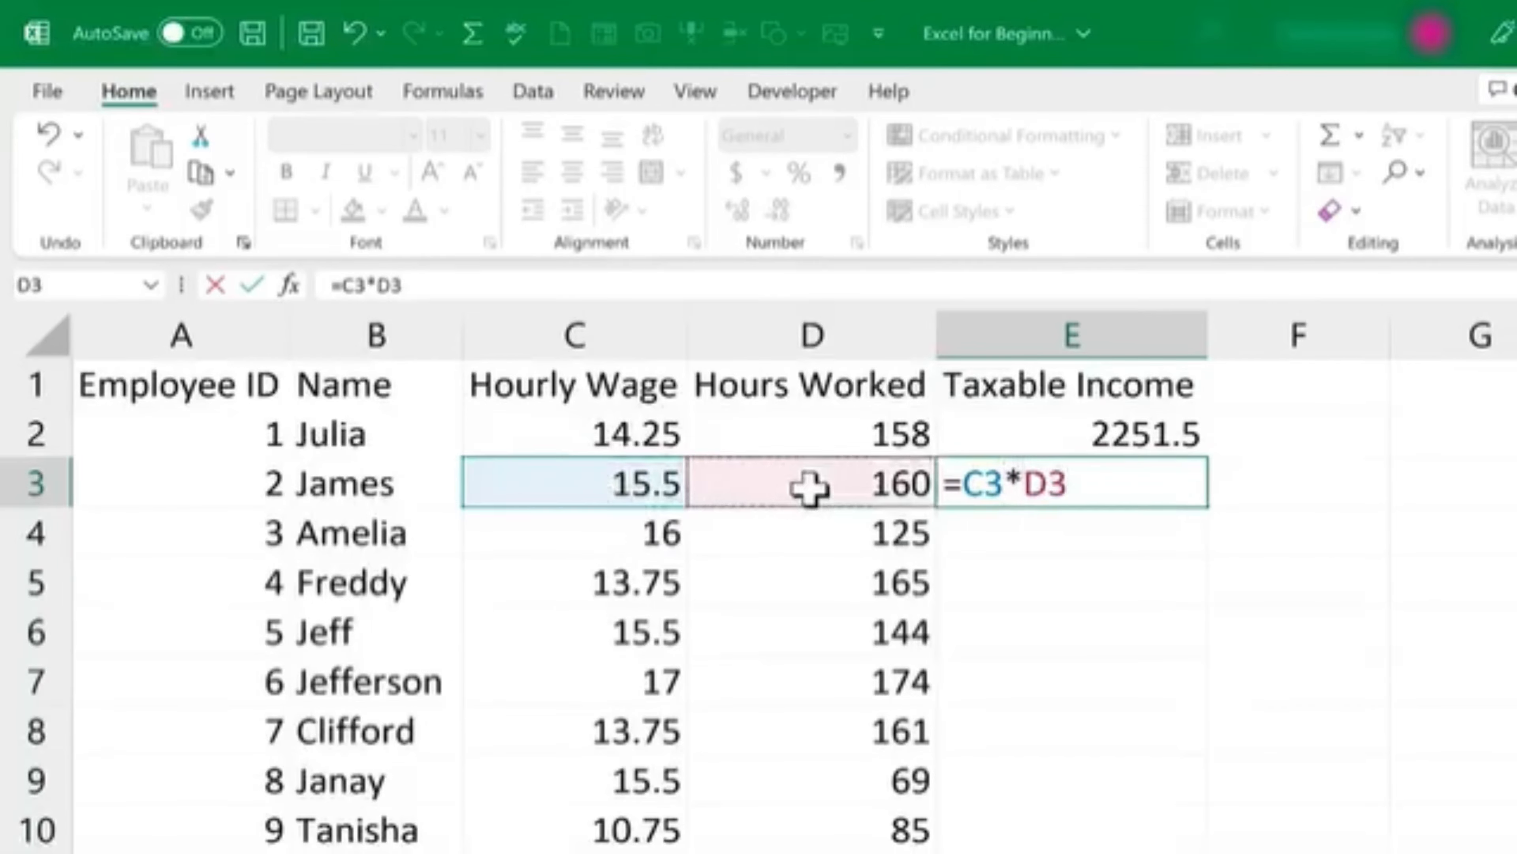
key(Return)
click(1074, 484)
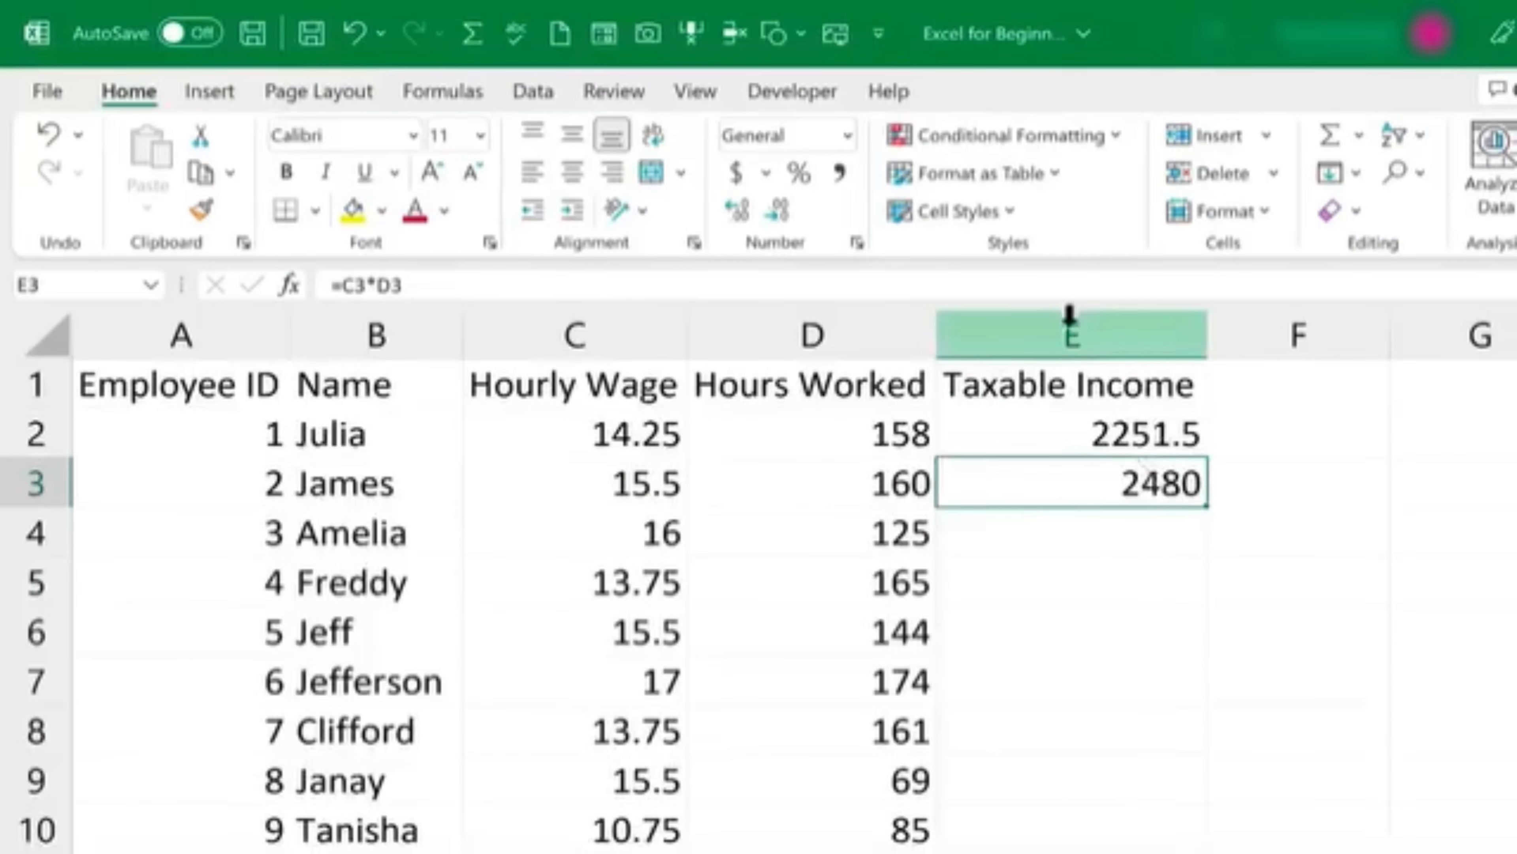
Step: Compare the formulas in cells E2 and E3 to see how their relative cell references differ
click(1138, 431)
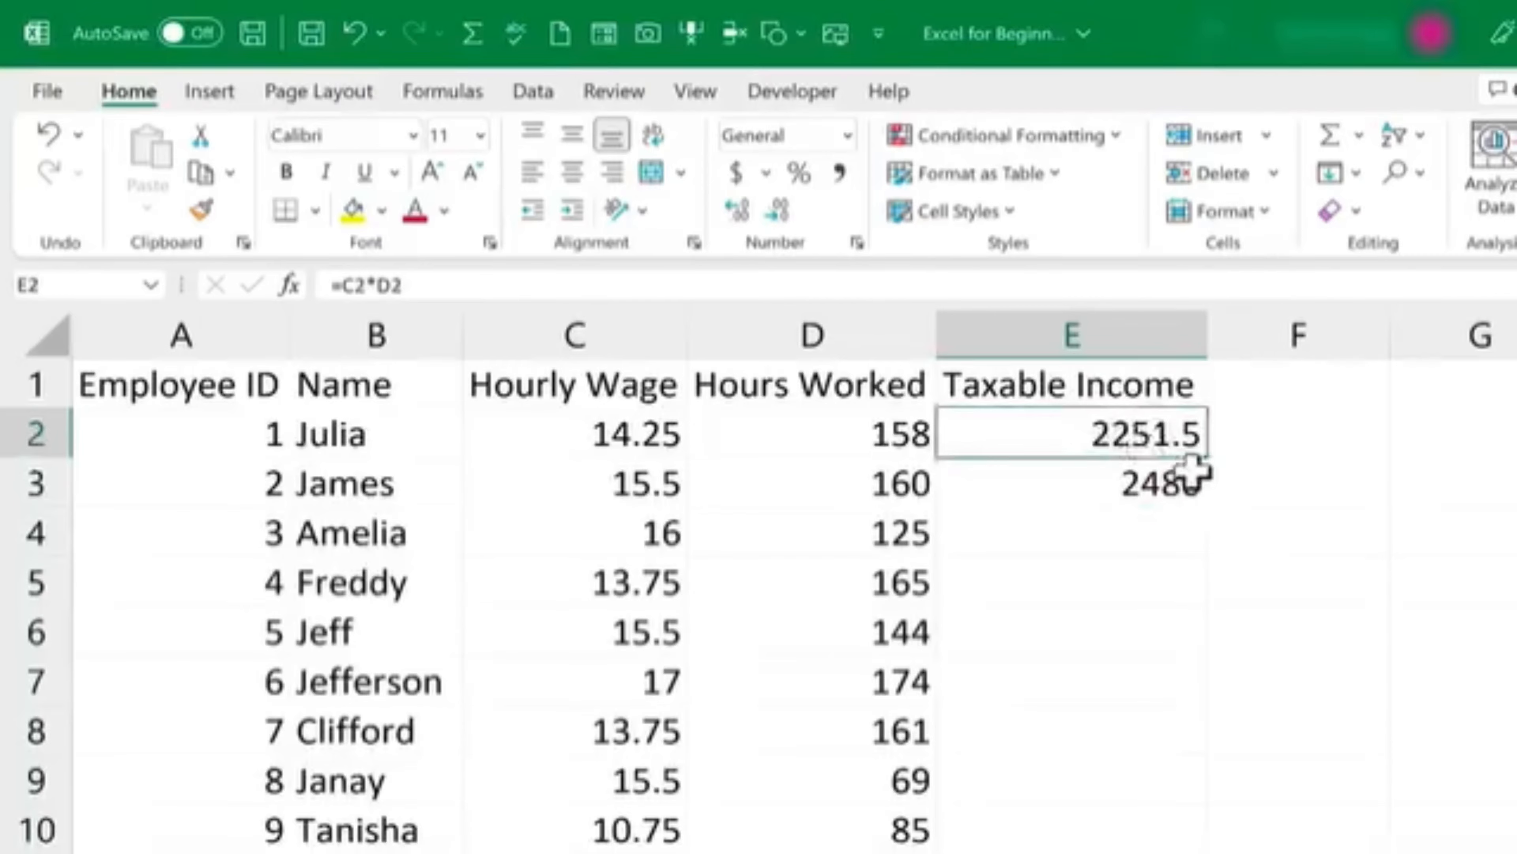
click(1157, 483)
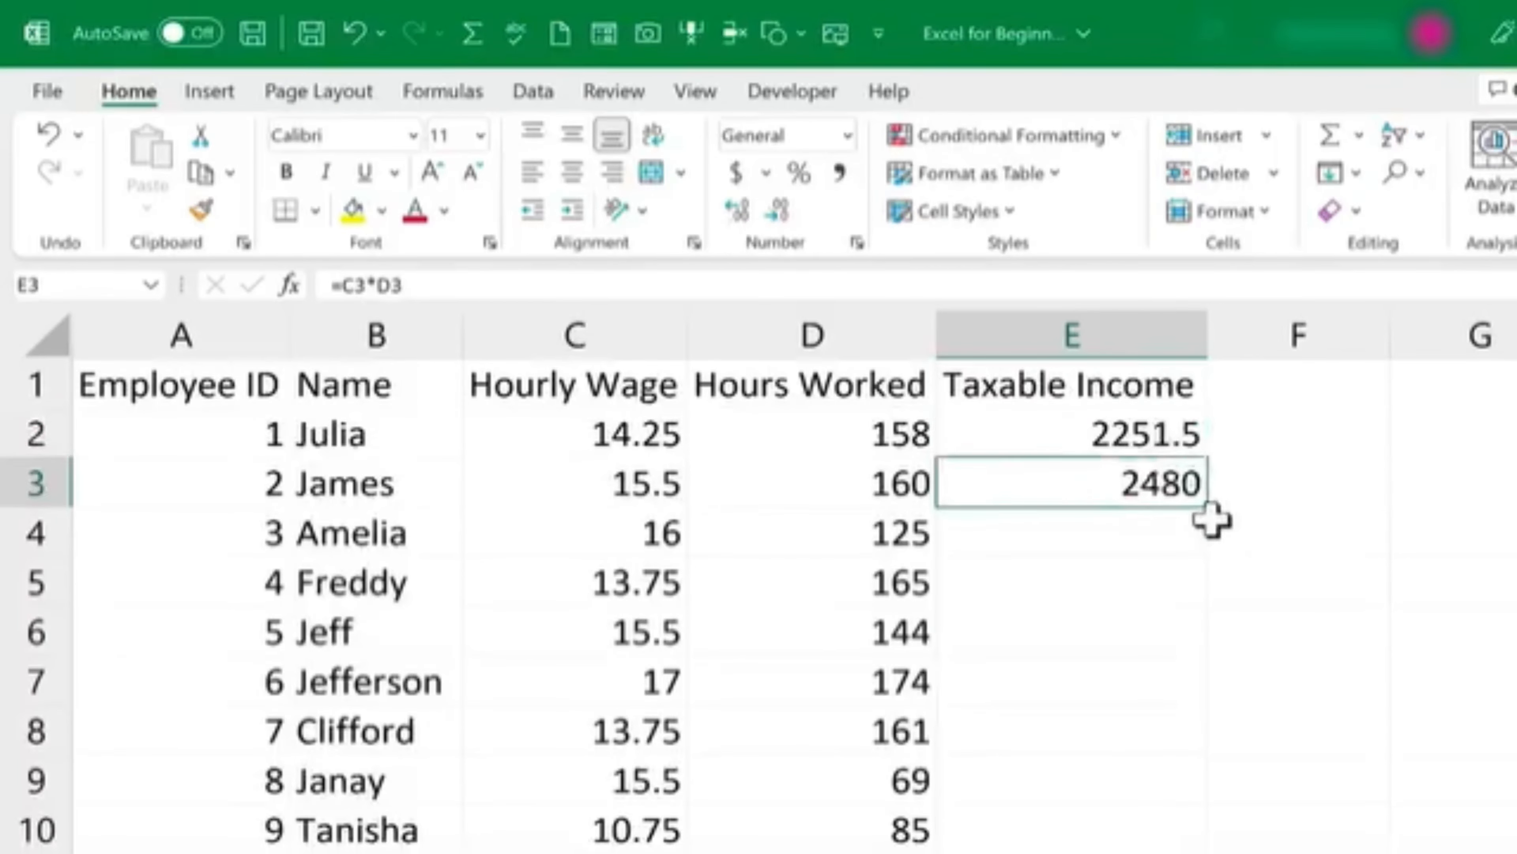
double_click(1148, 428)
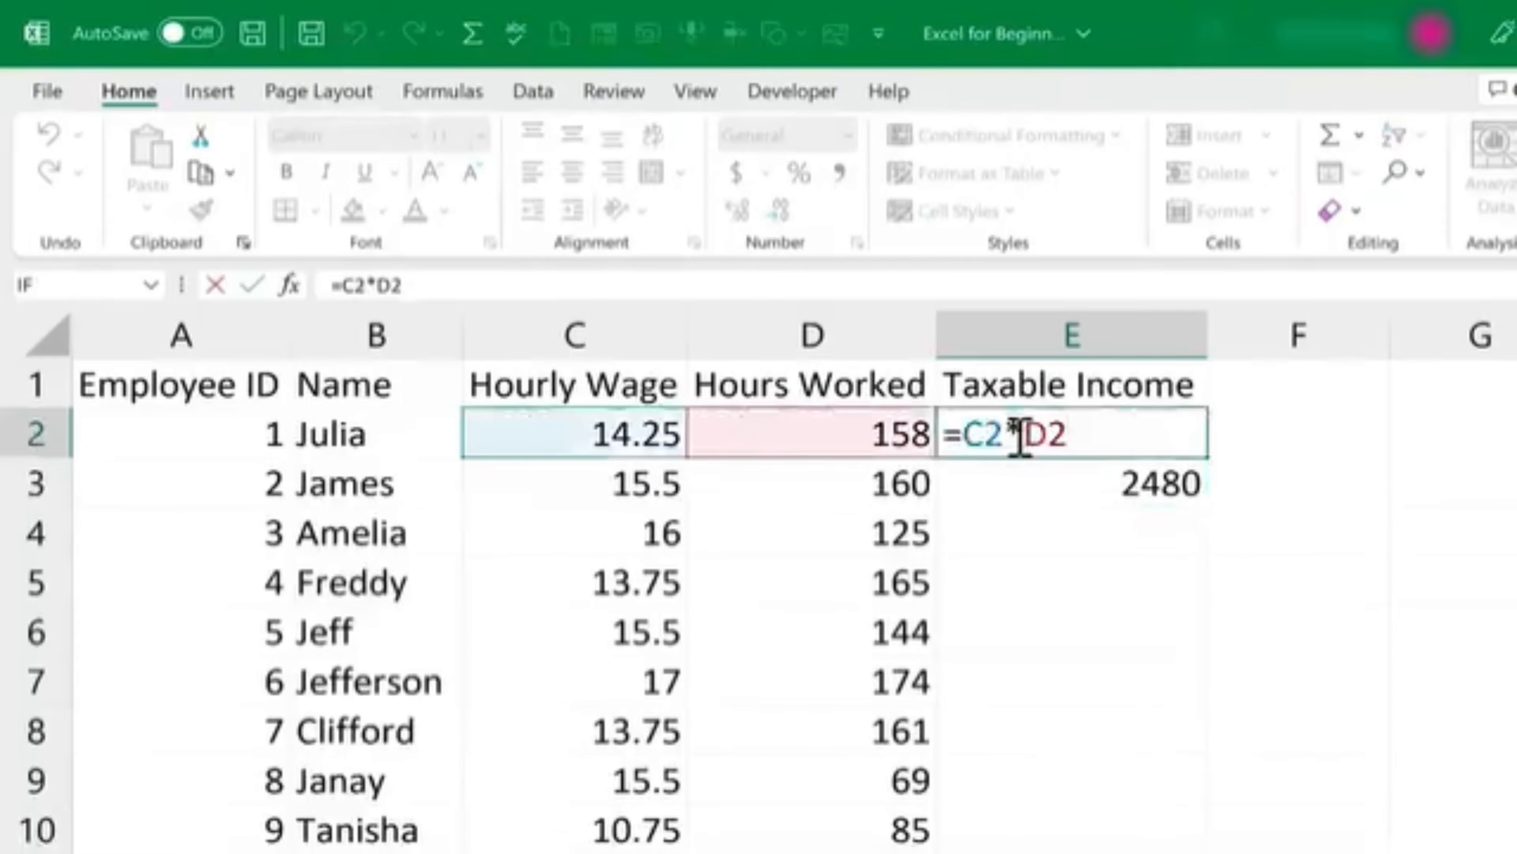
key(Escape)
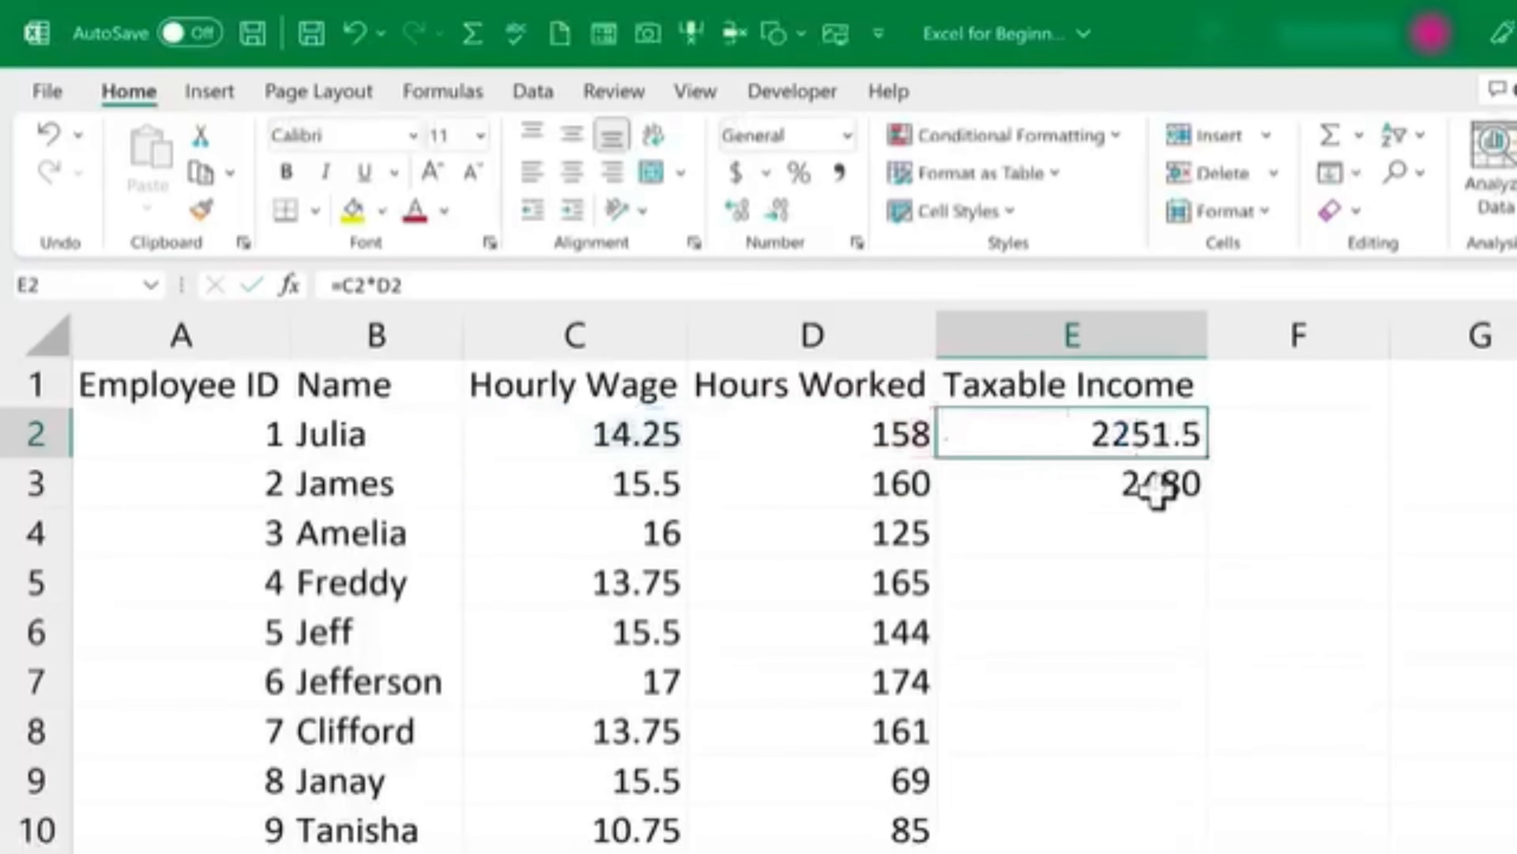
double_click(1158, 489)
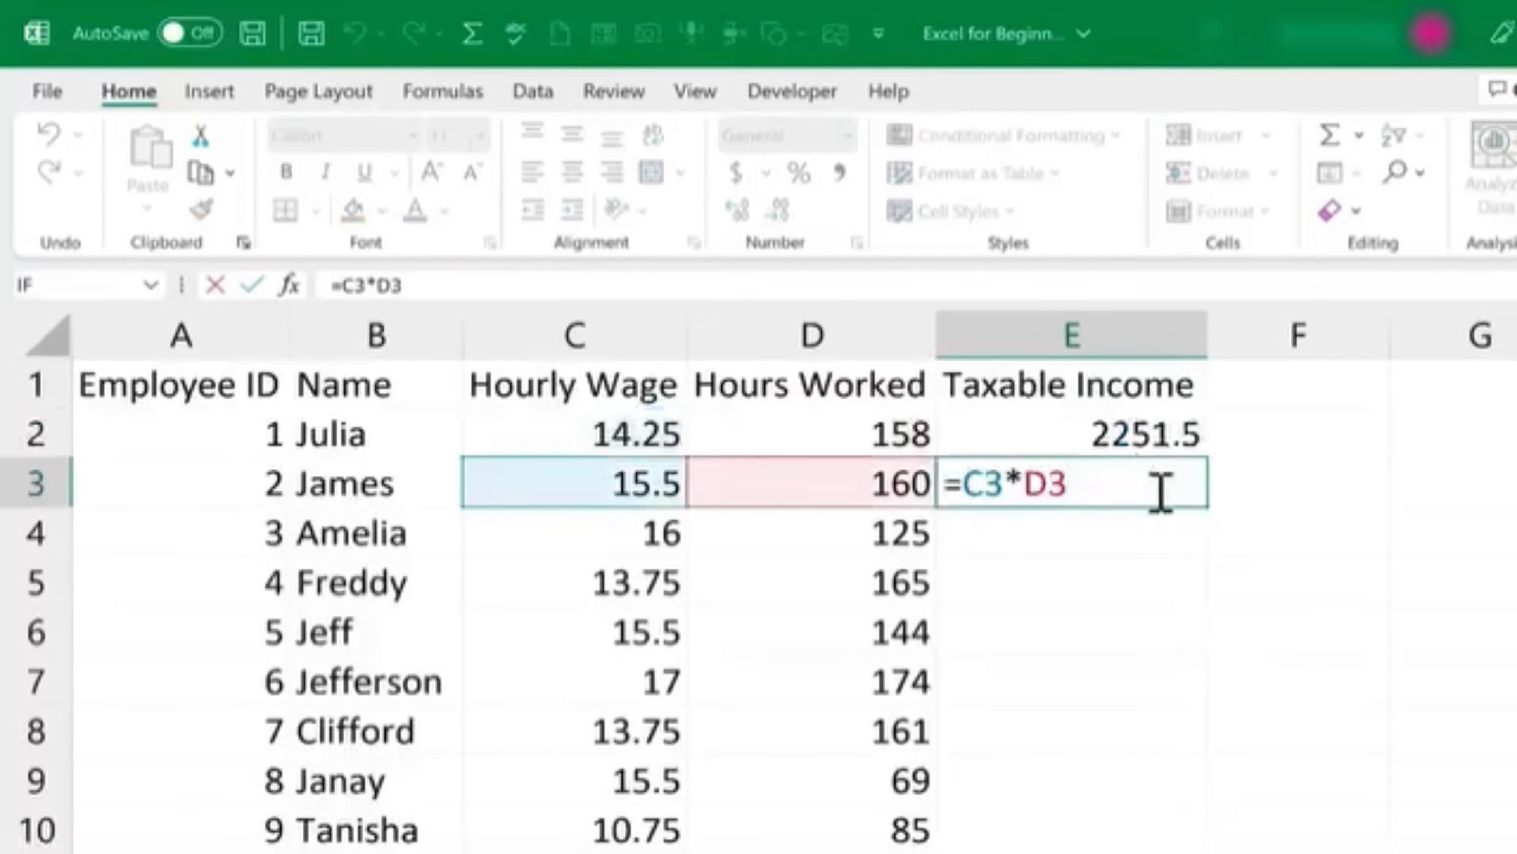
key(Escape)
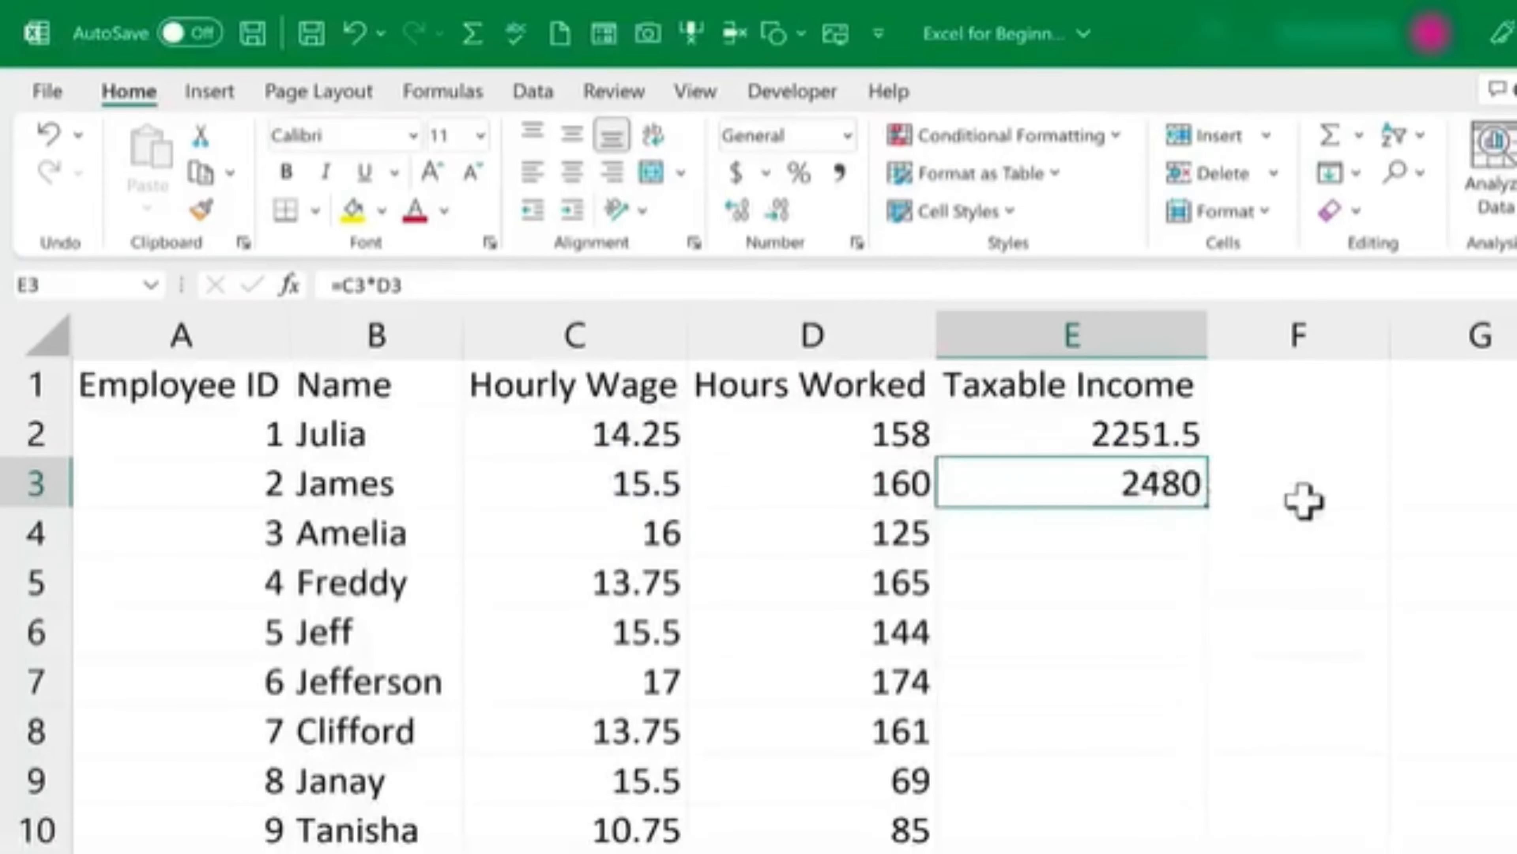
double_click(1151, 493)
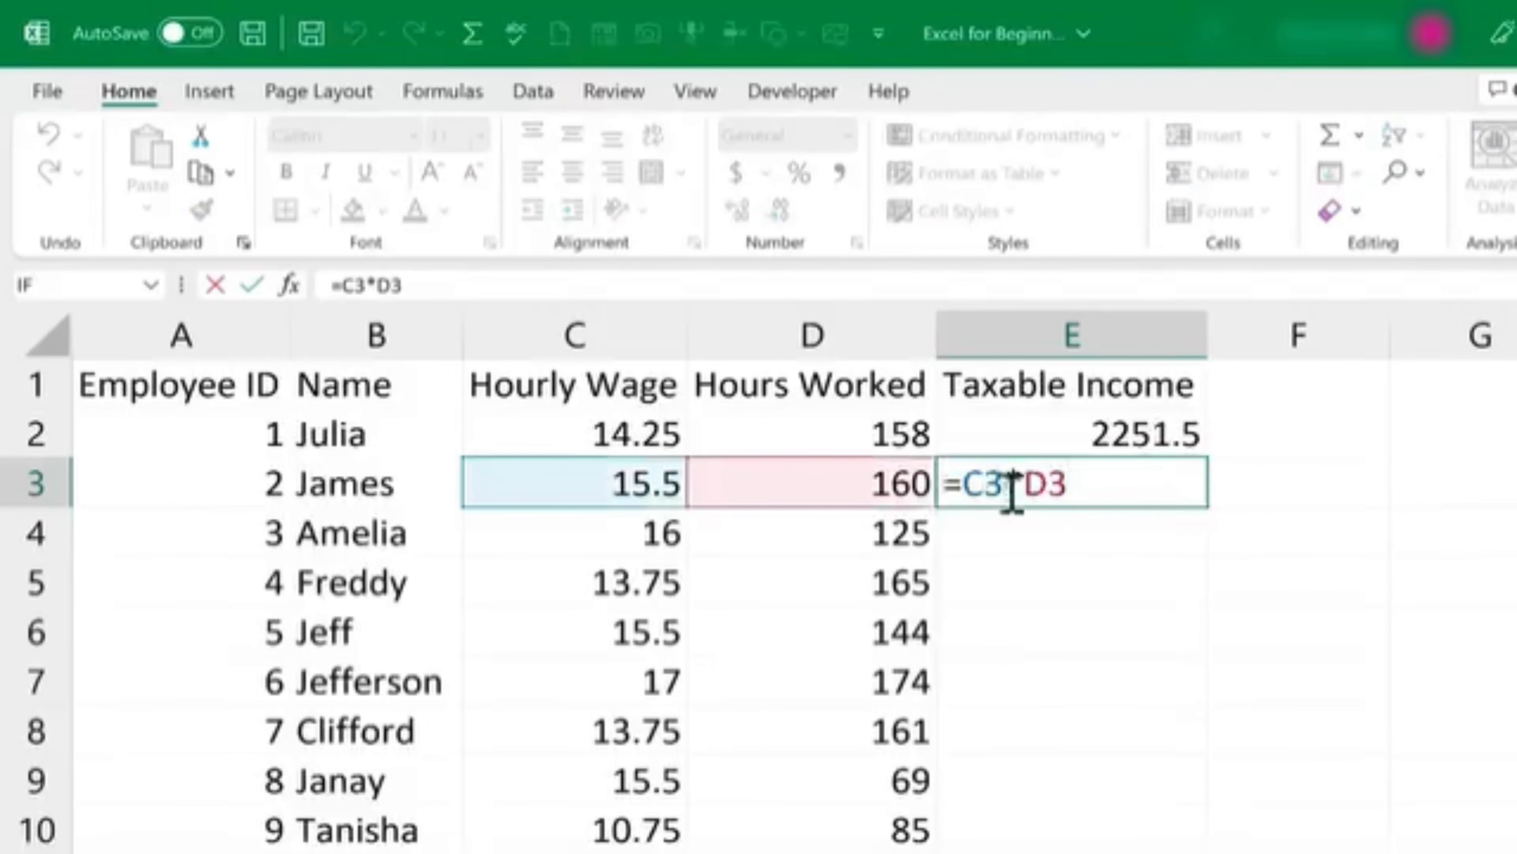
click(1162, 431)
double_click(1162, 431)
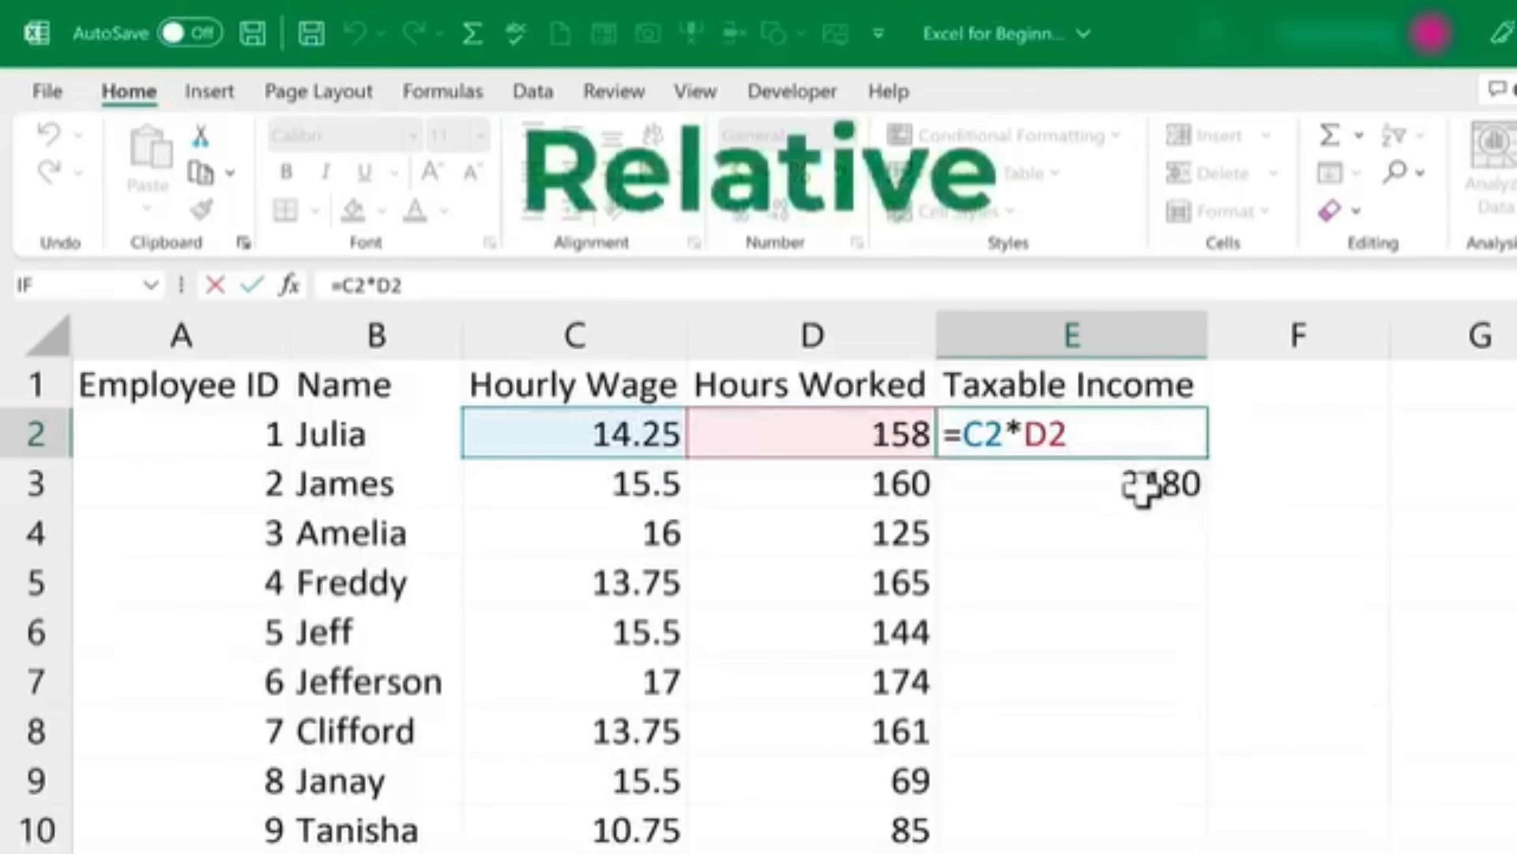
double_click(1114, 483)
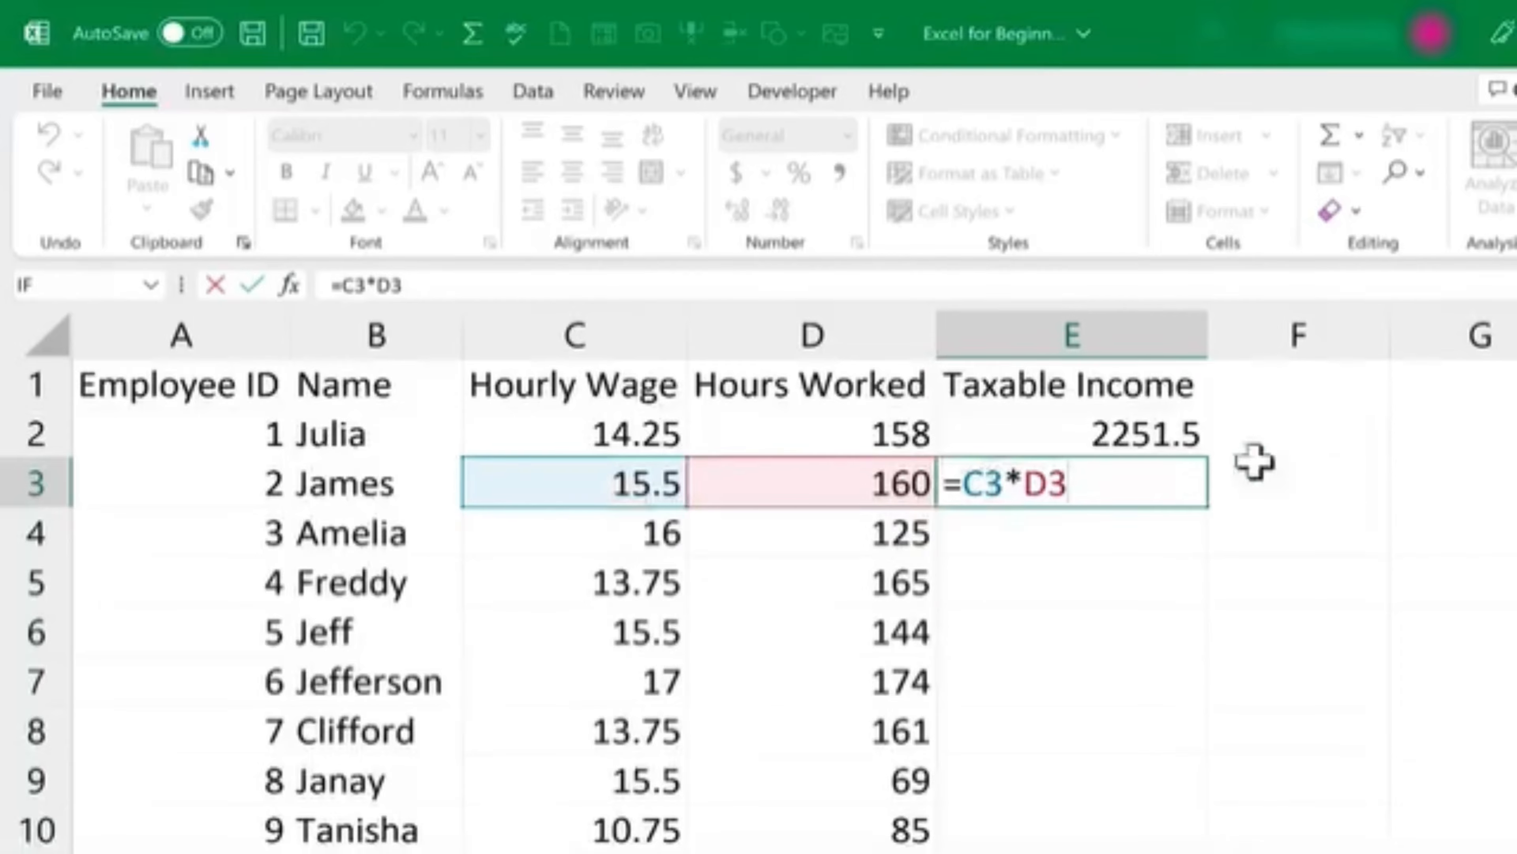
key(ctrl+Return)
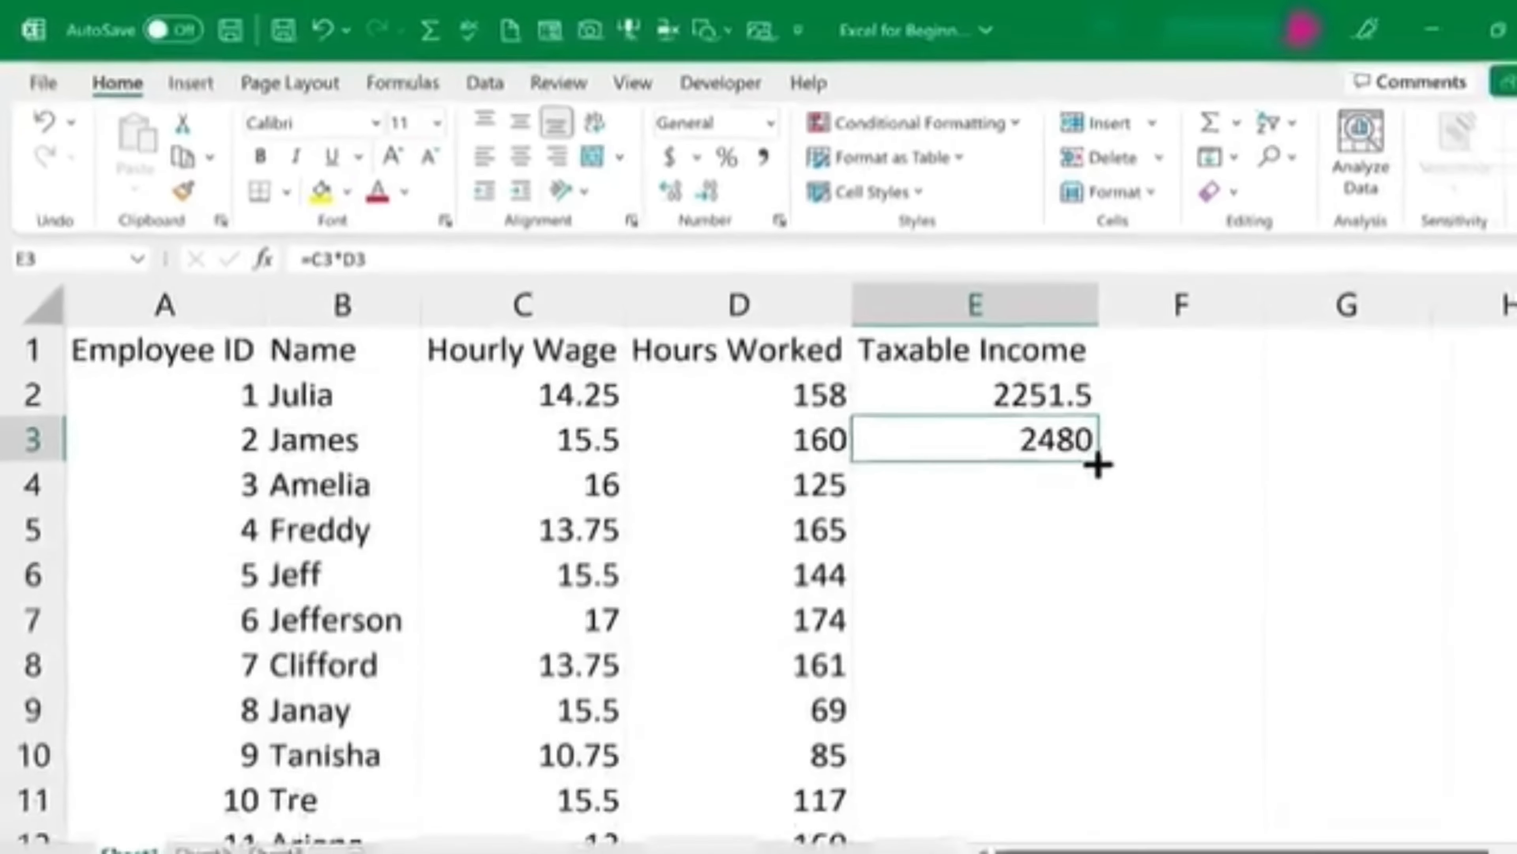
Step: AutoFill the formula from cell E3 down the Taxable Income column for all remaining employees, and check the filled rows
drag(1207, 508, 1035, 453)
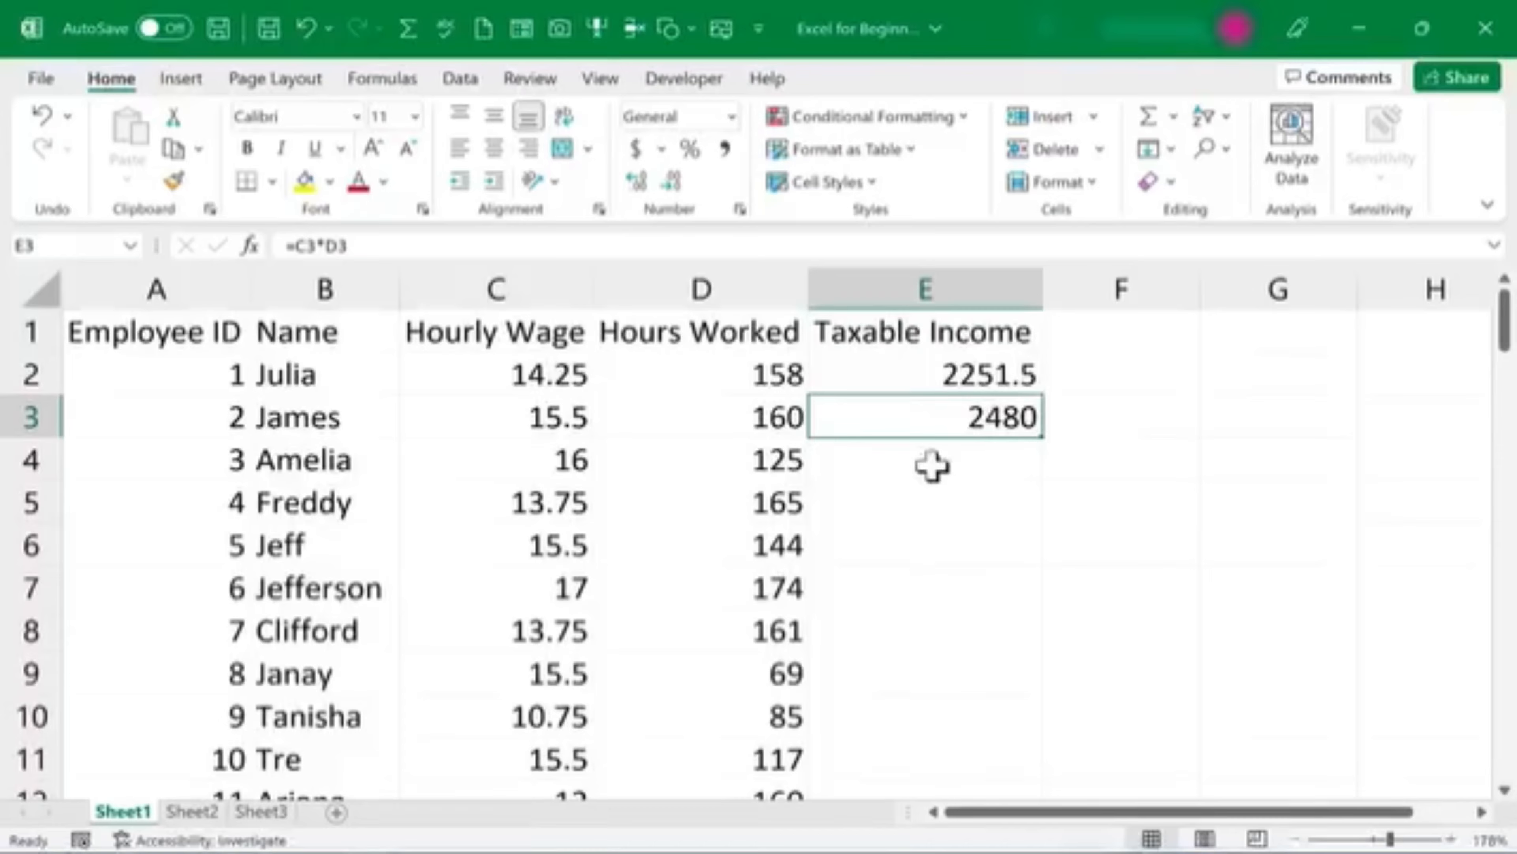
double_click(1046, 440)
scroll(1016, 431, down, 11)
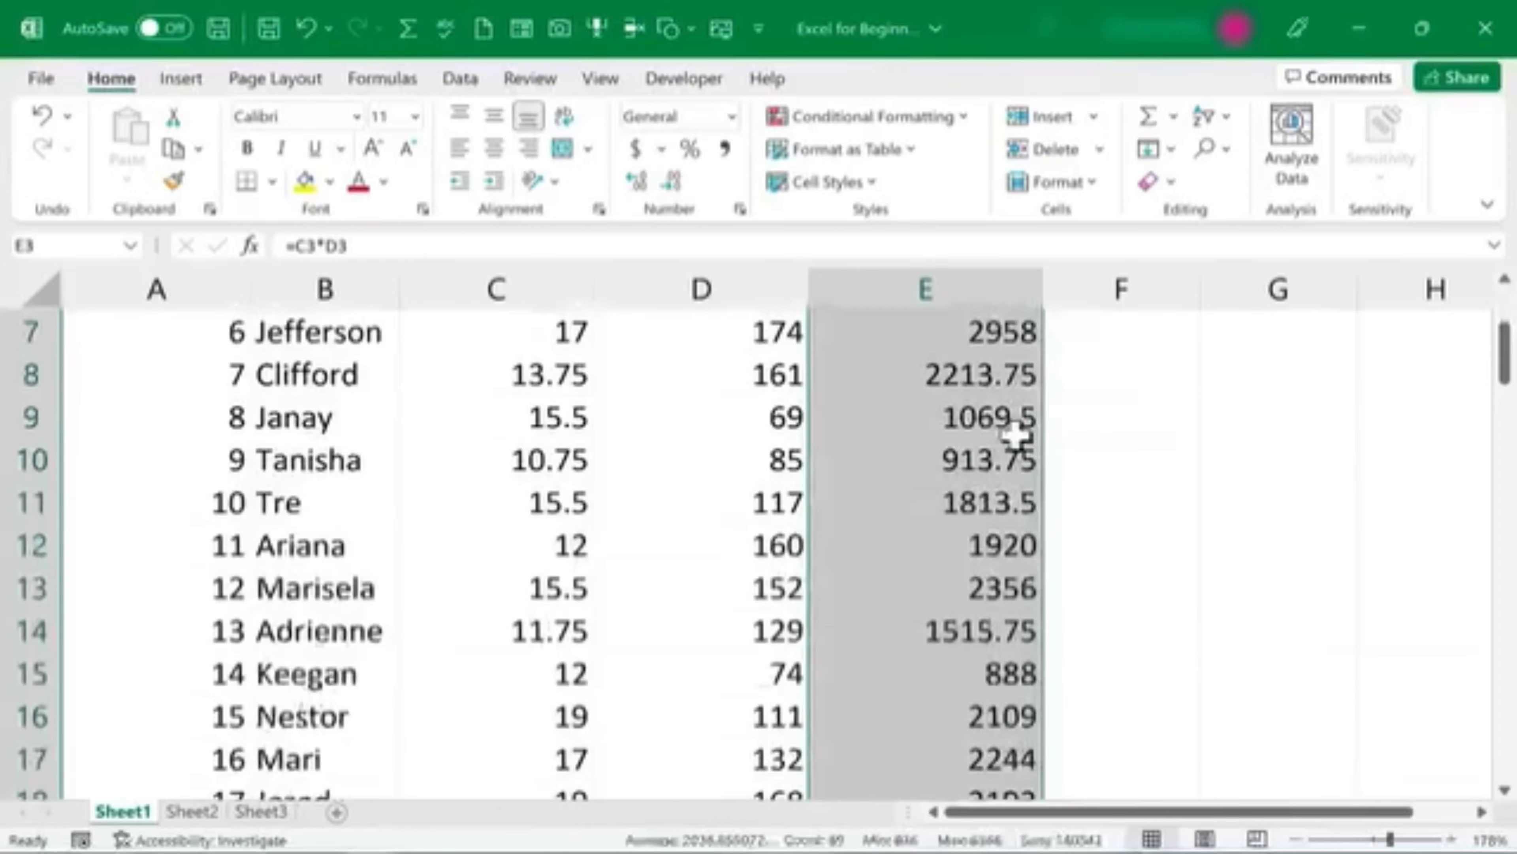
scroll(998, 505, down, 11)
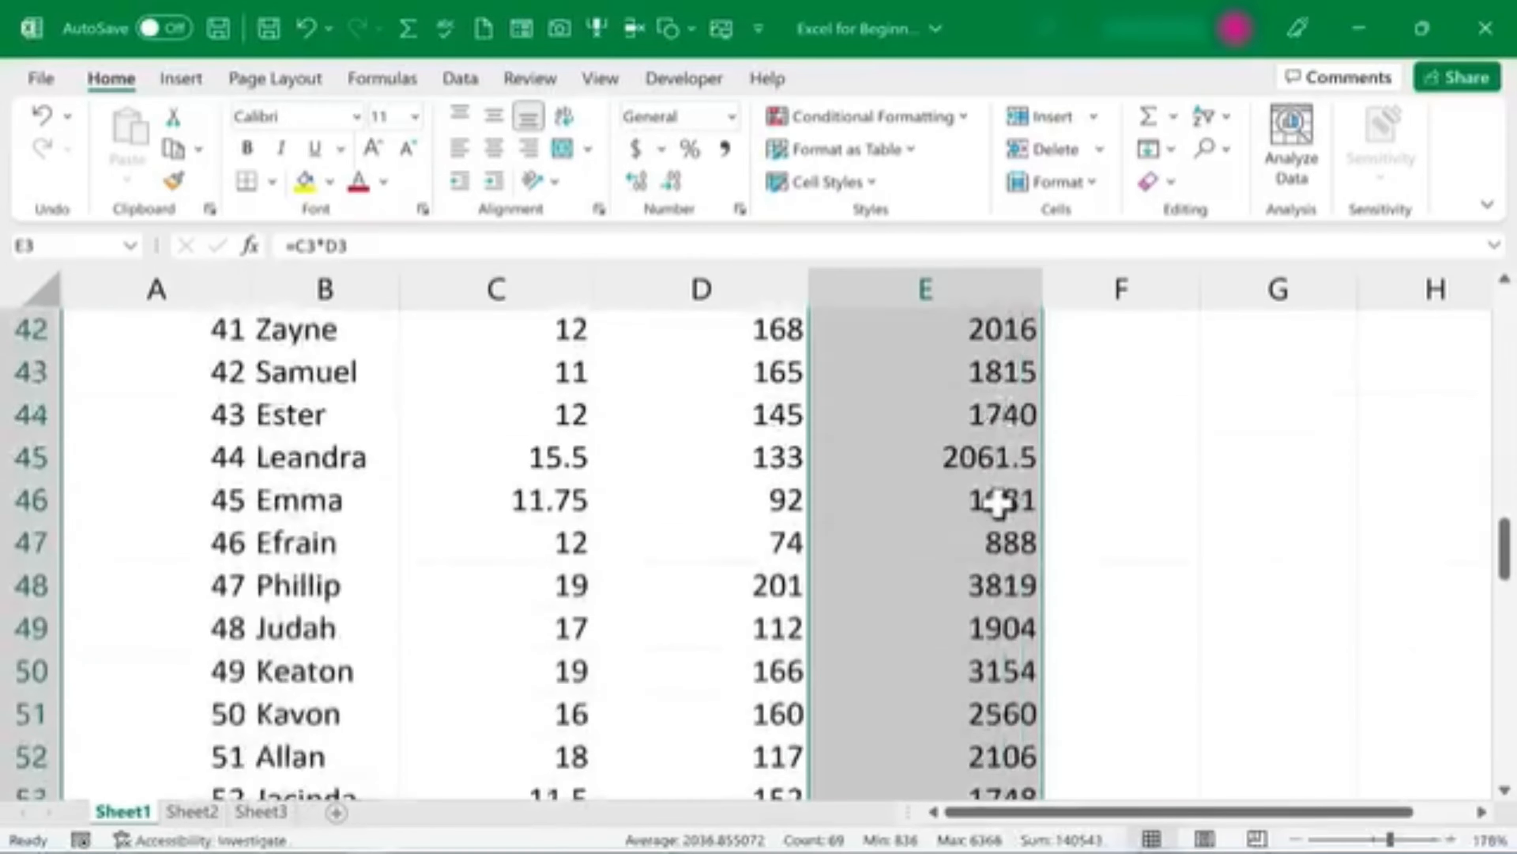
scroll(974, 507, up, 20)
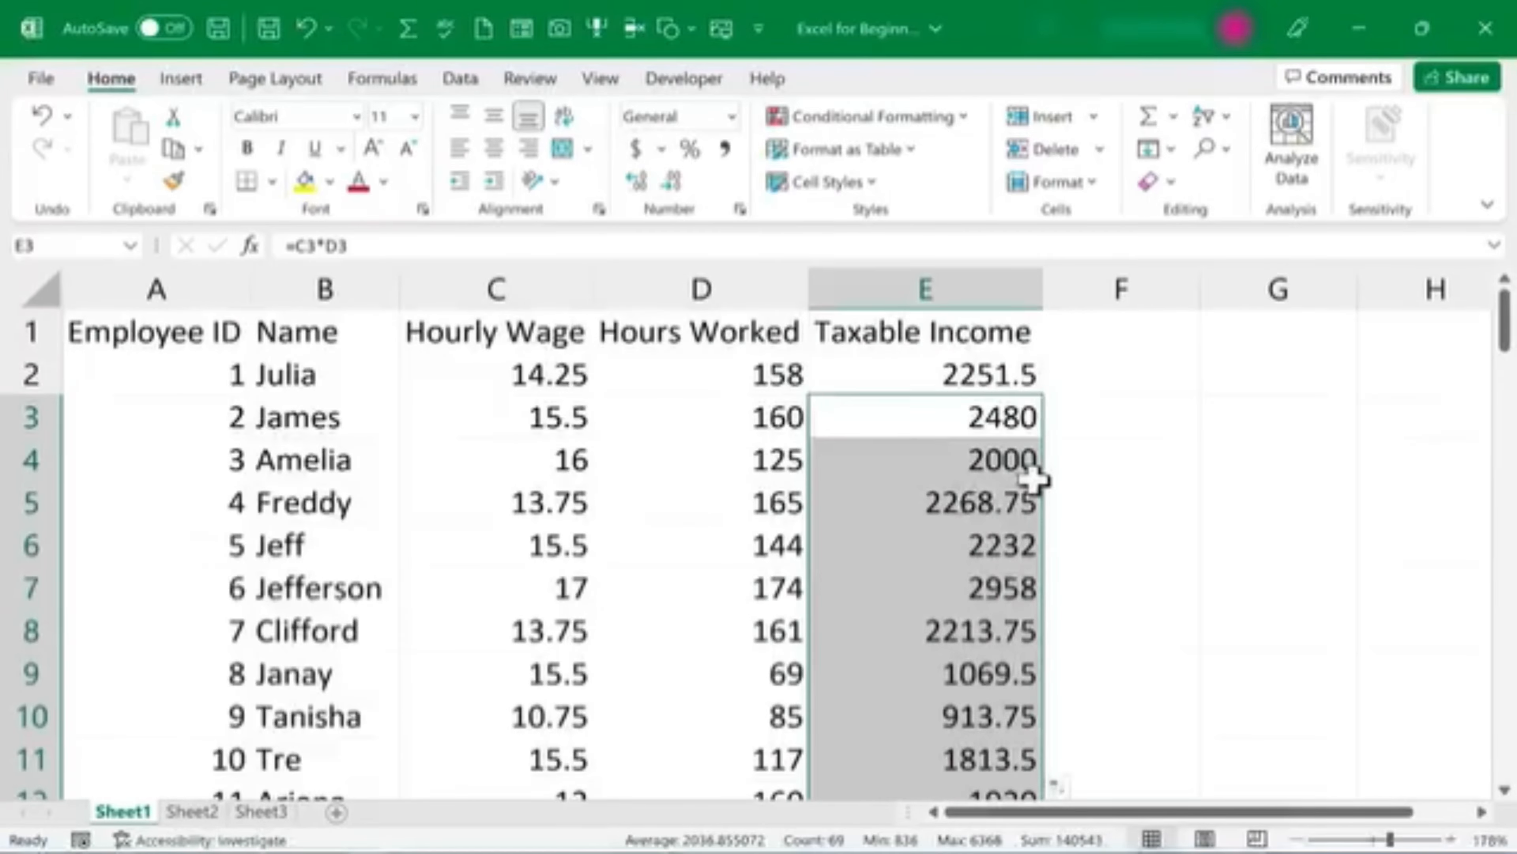
Step: Examine the Taxable Income formulas in cells E3, E4, E5 and E7 to see which cells each one references
click(1028, 507)
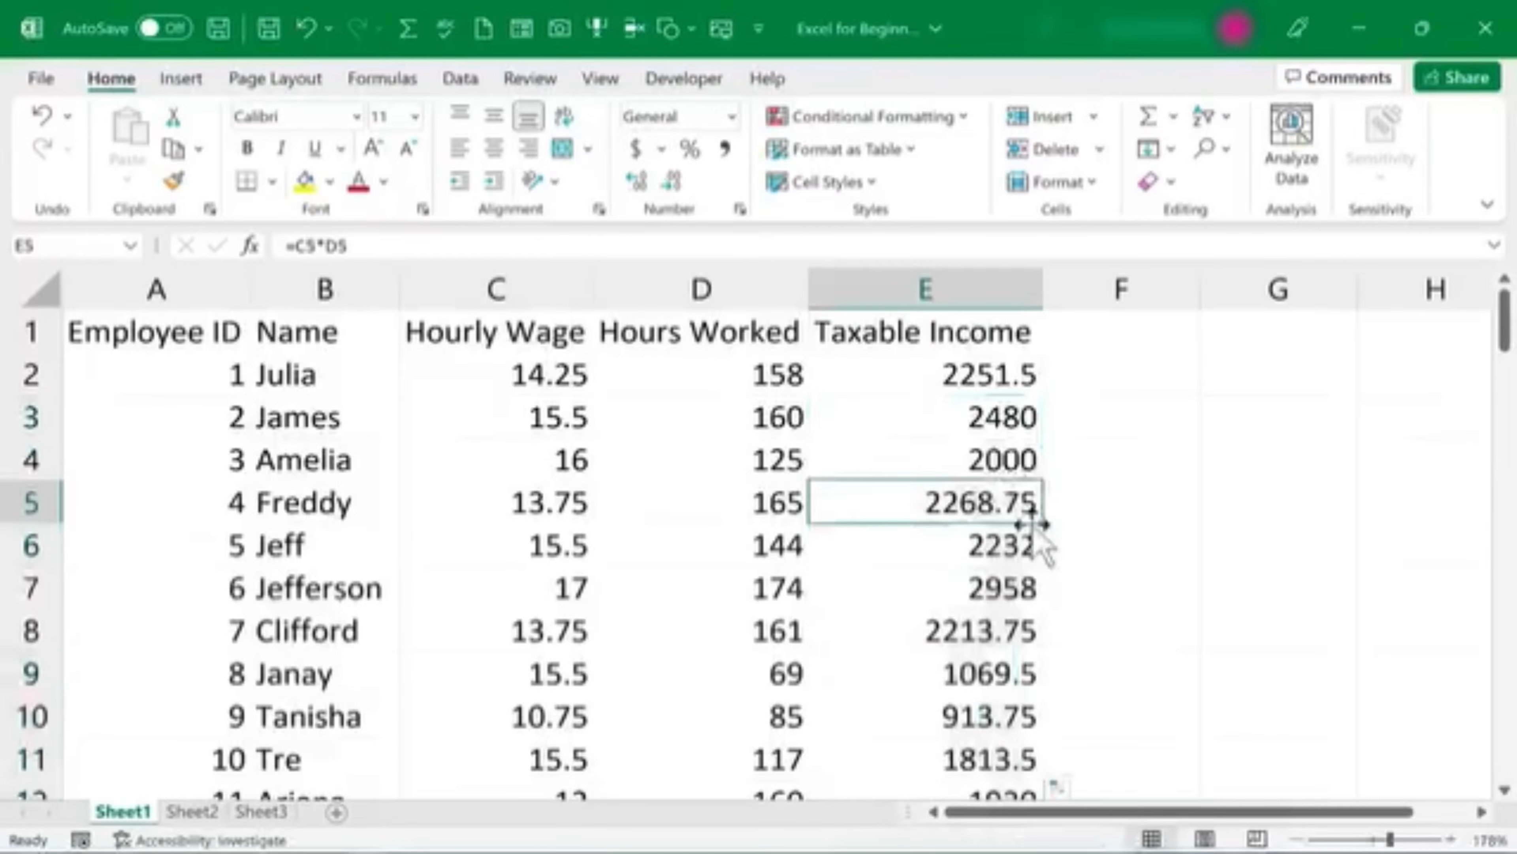
click(1017, 457)
click(1023, 420)
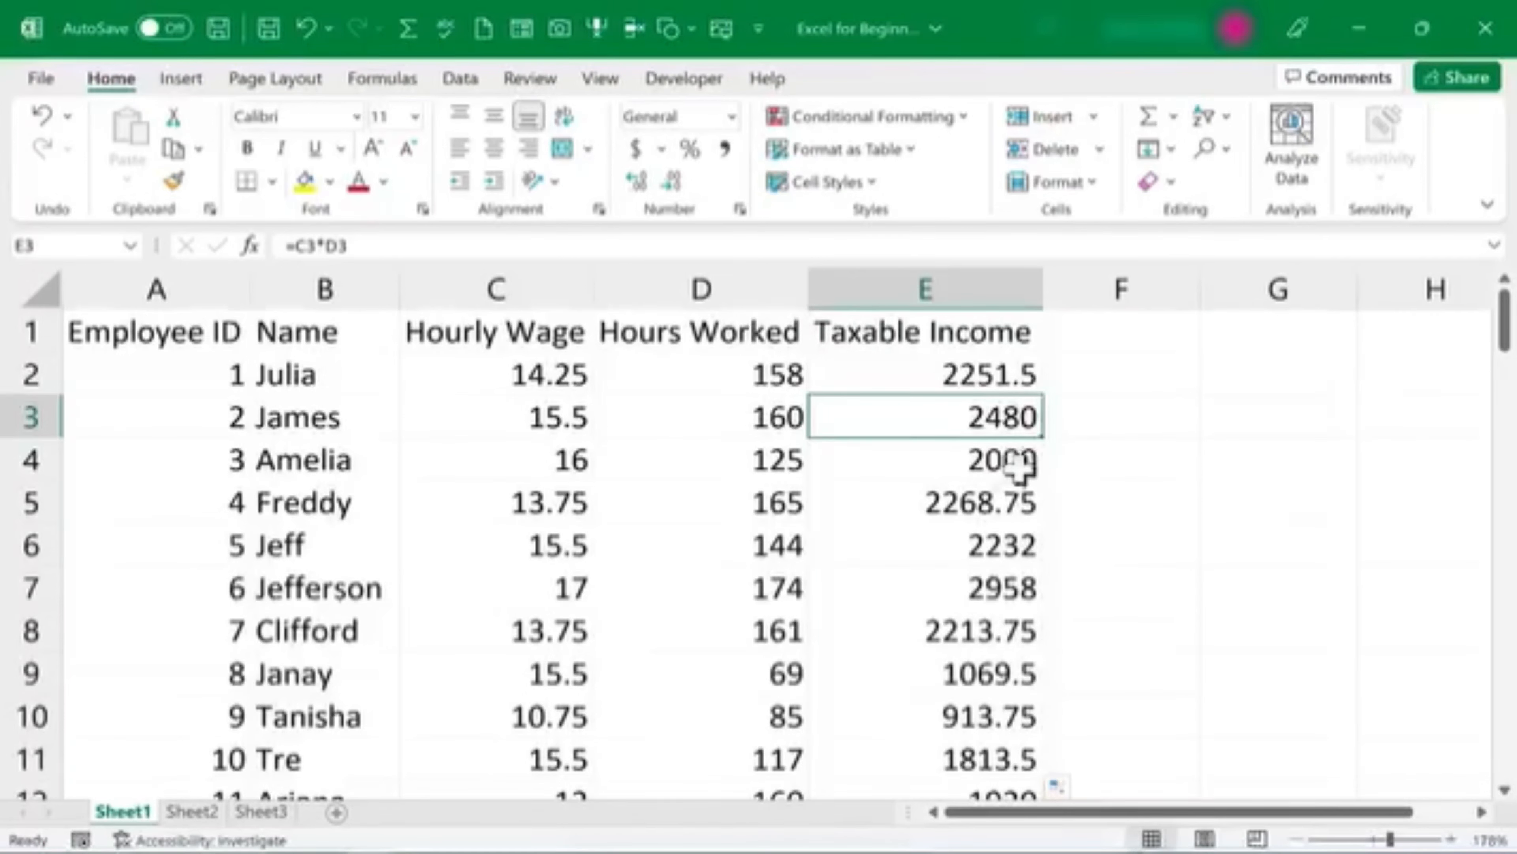
click(1013, 464)
click(1007, 419)
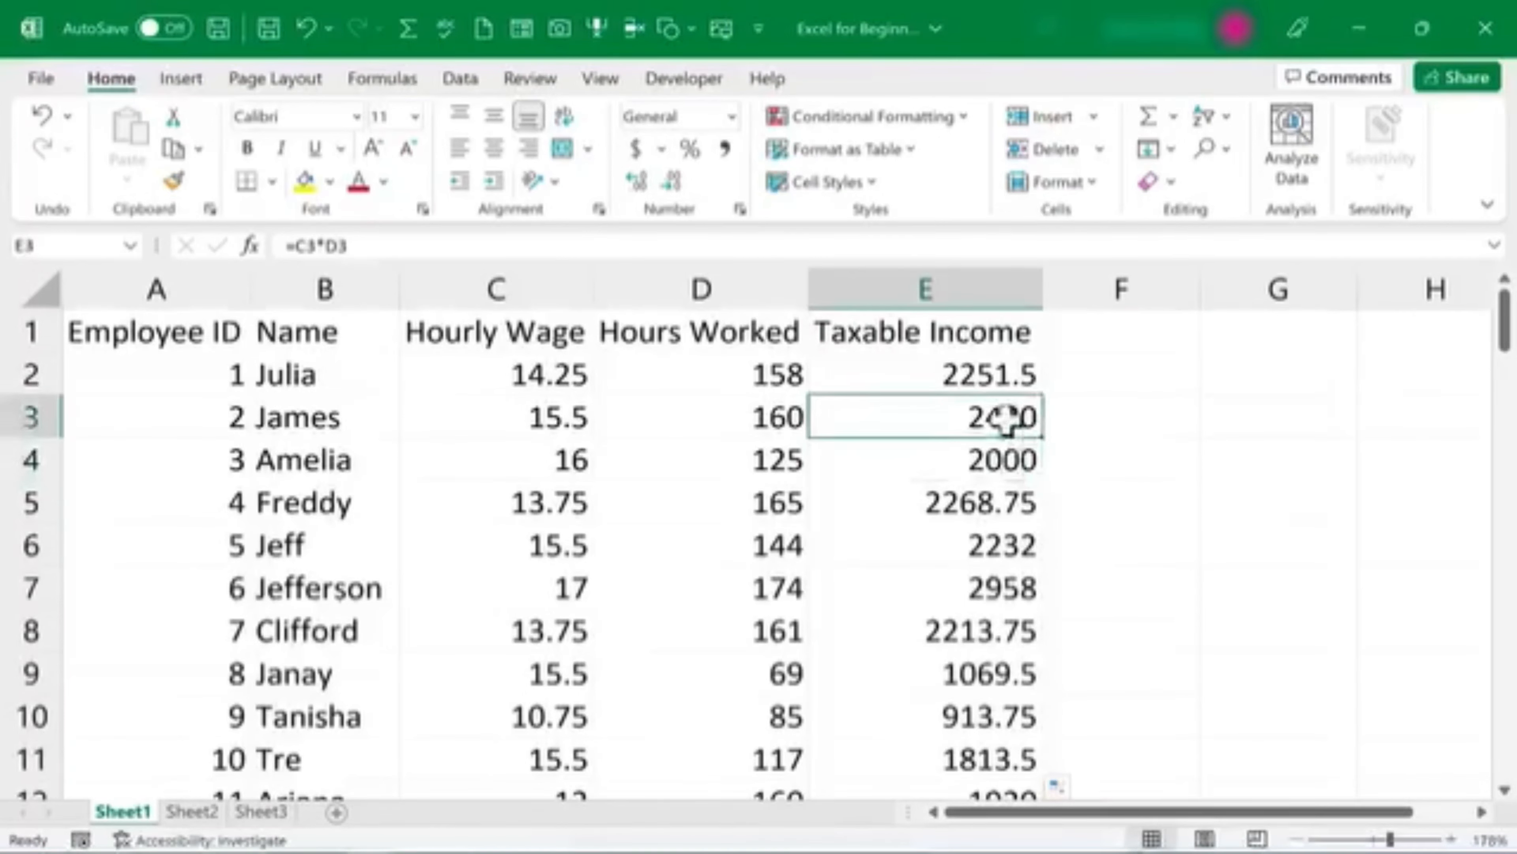
double_click(1007, 419)
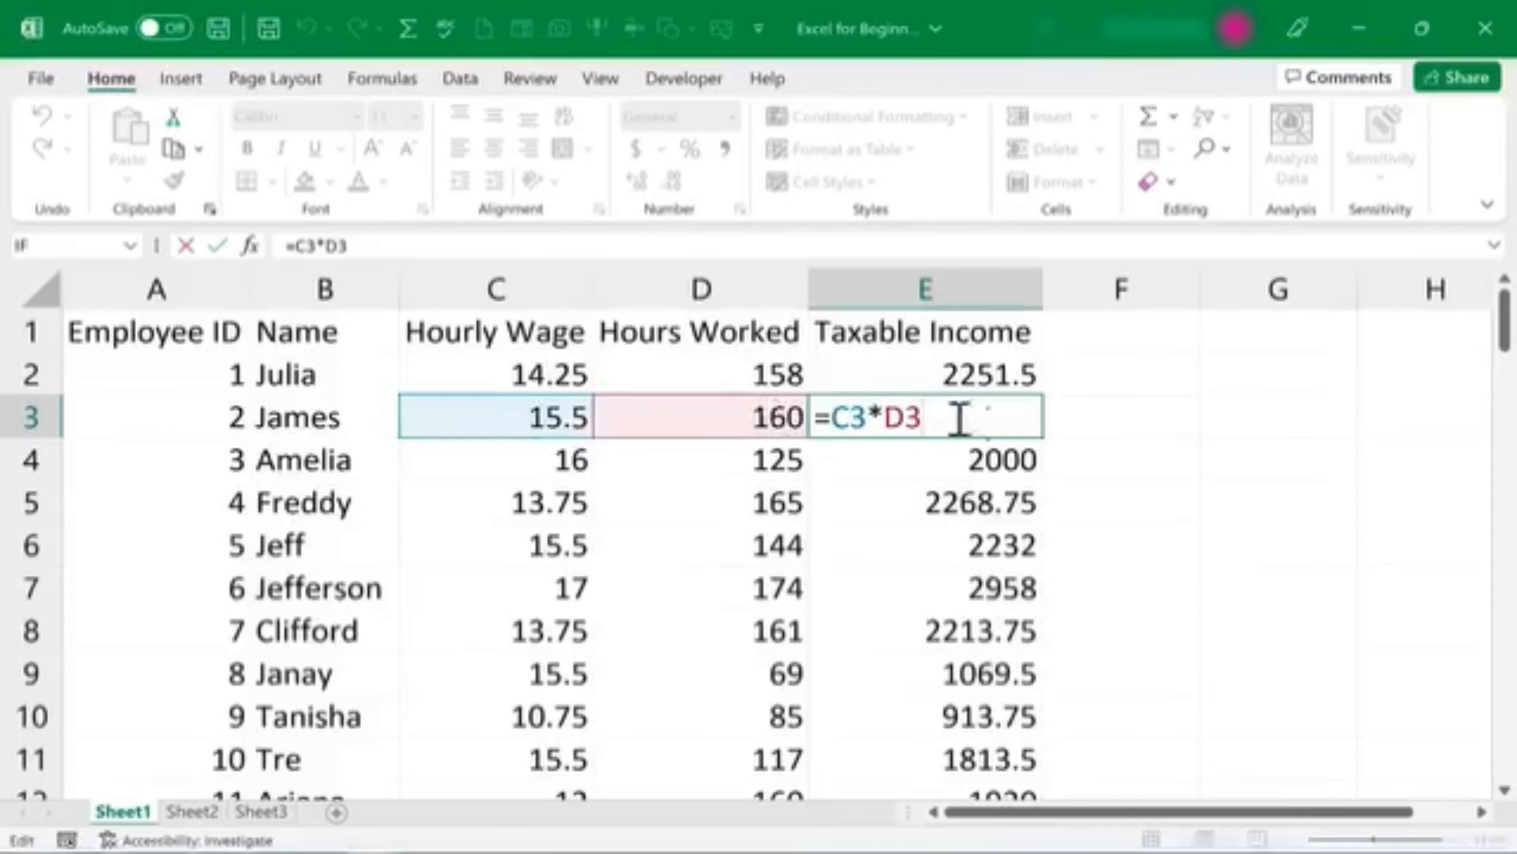
key(Return)
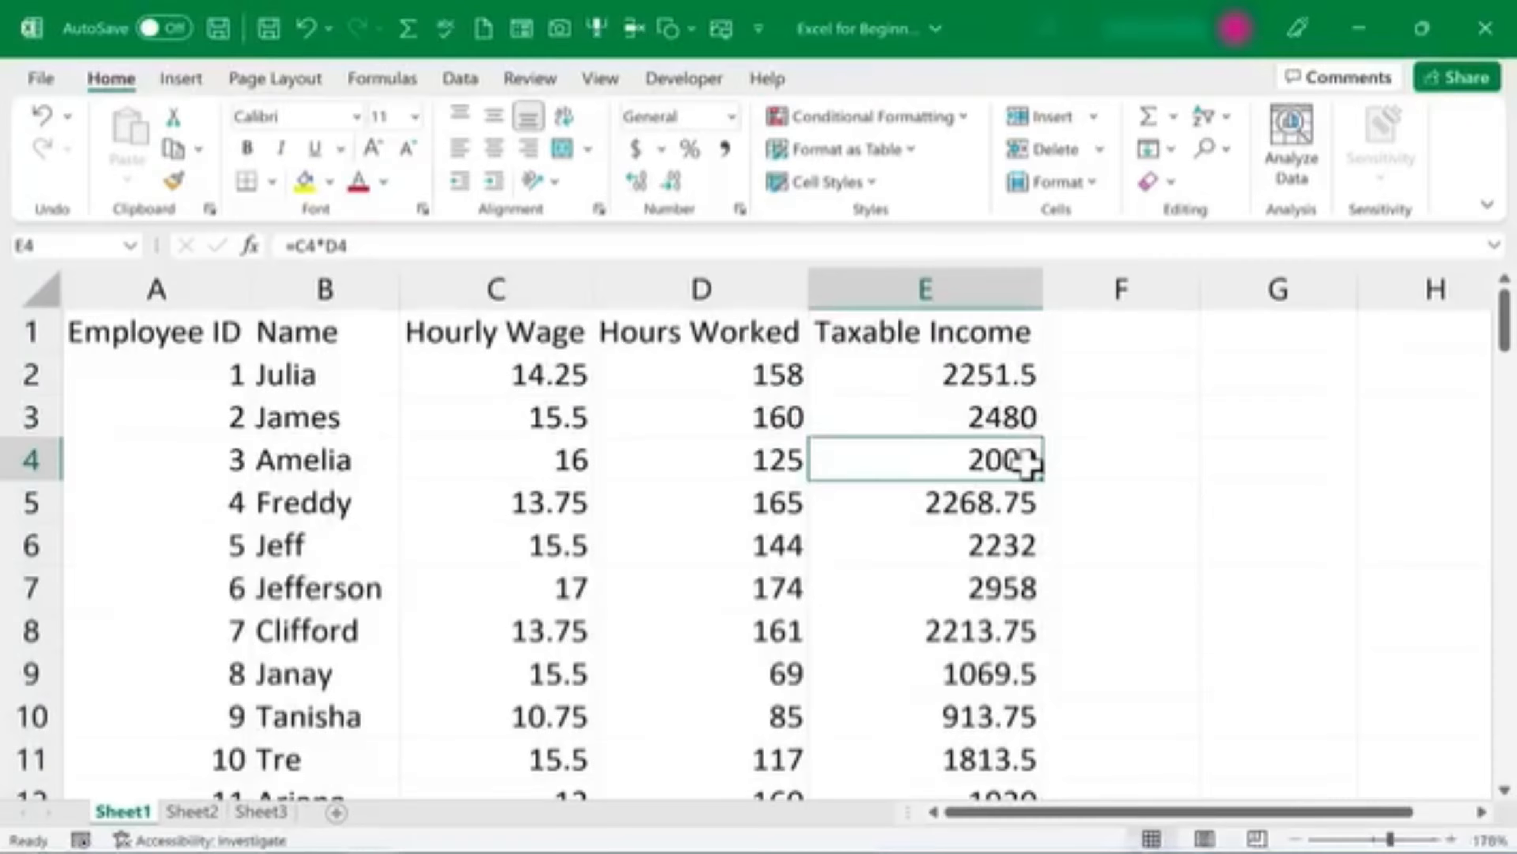
double_click(914, 456)
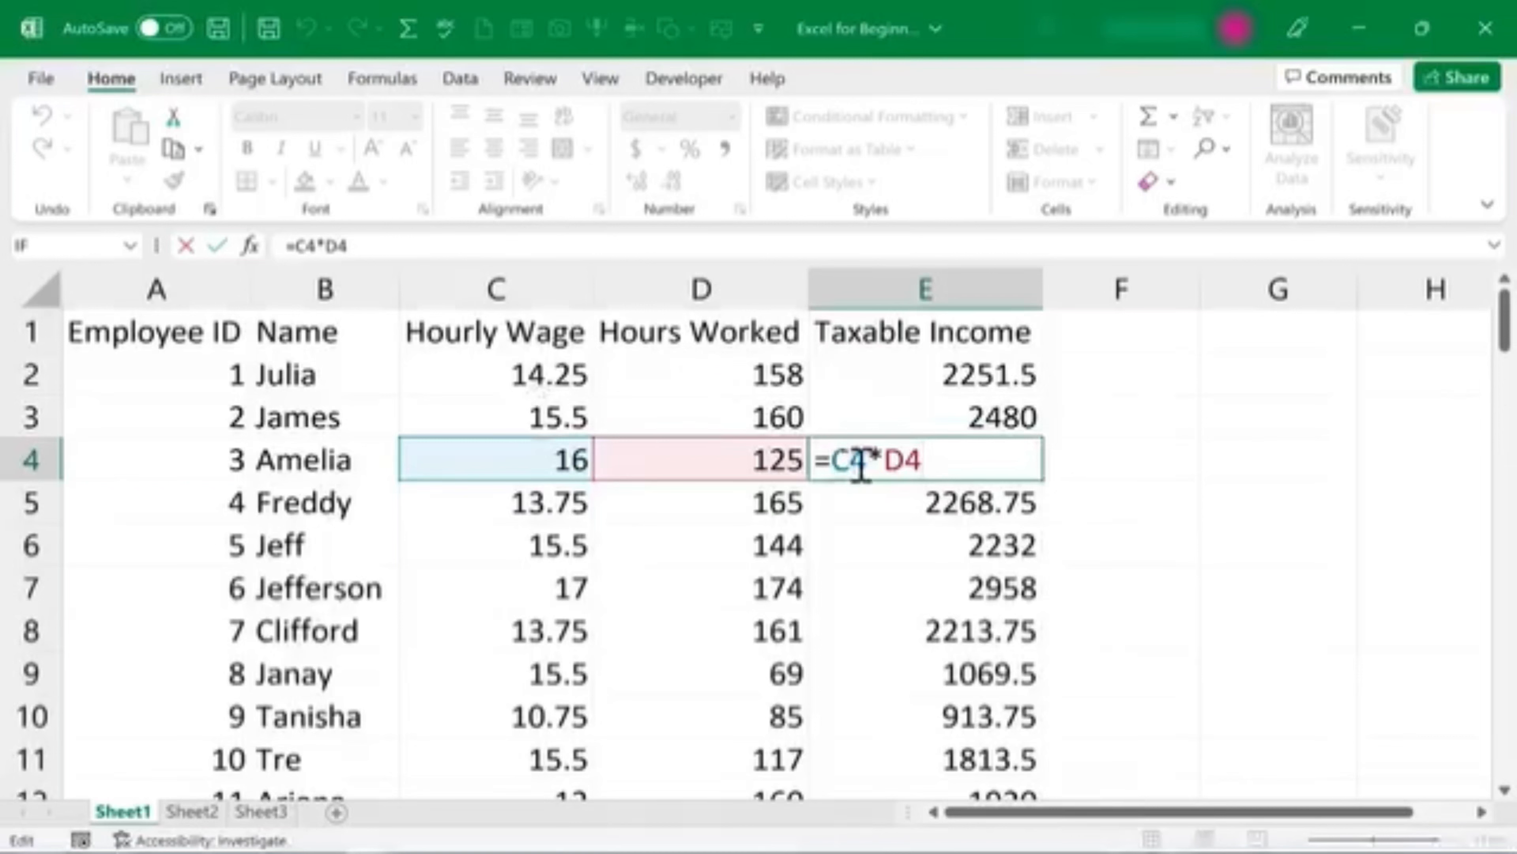
click(920, 593)
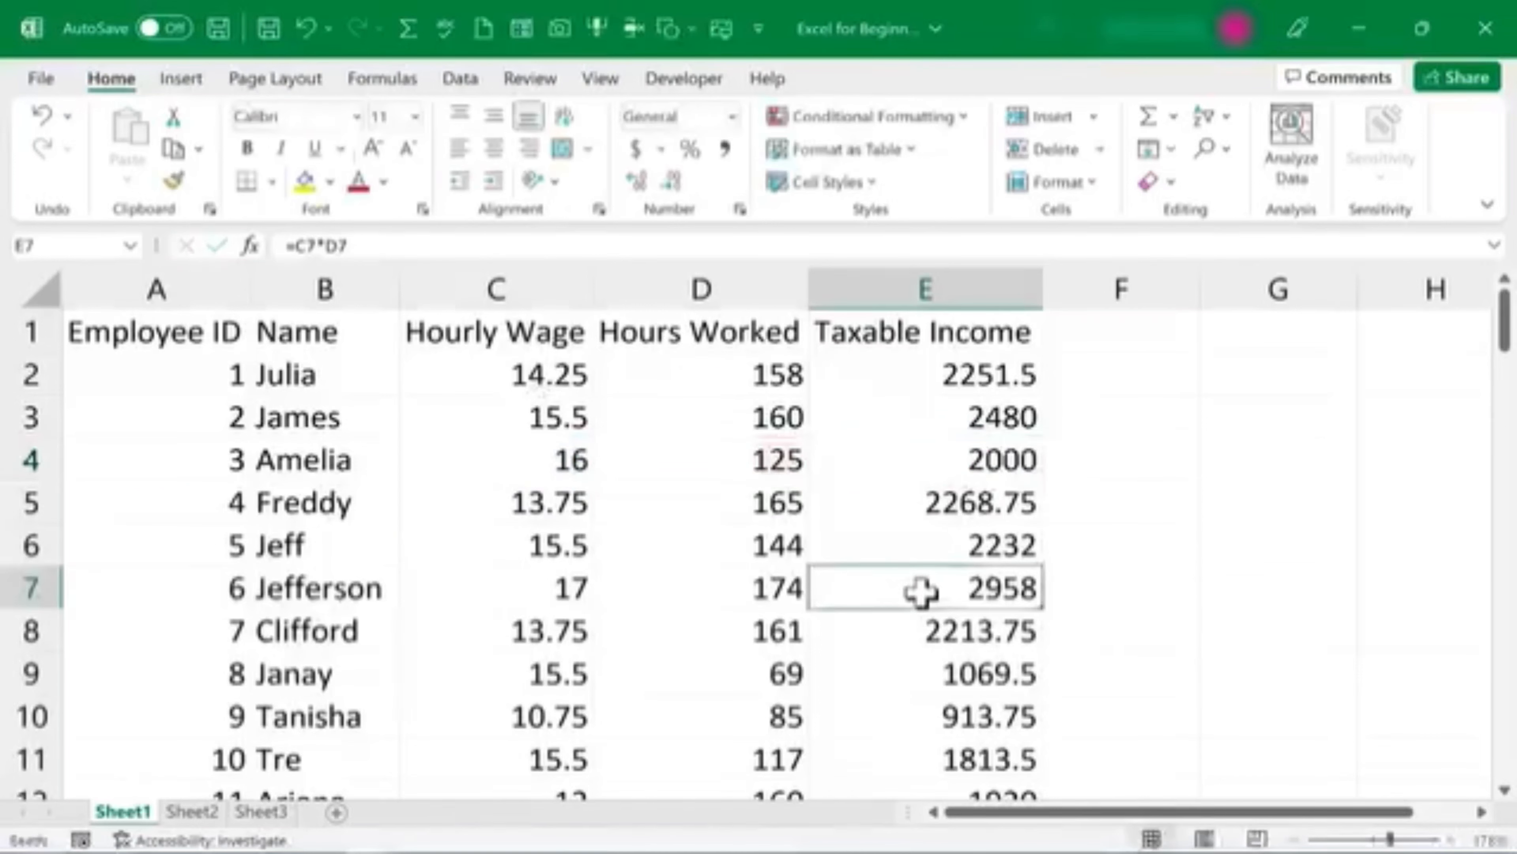
double_click(925, 595)
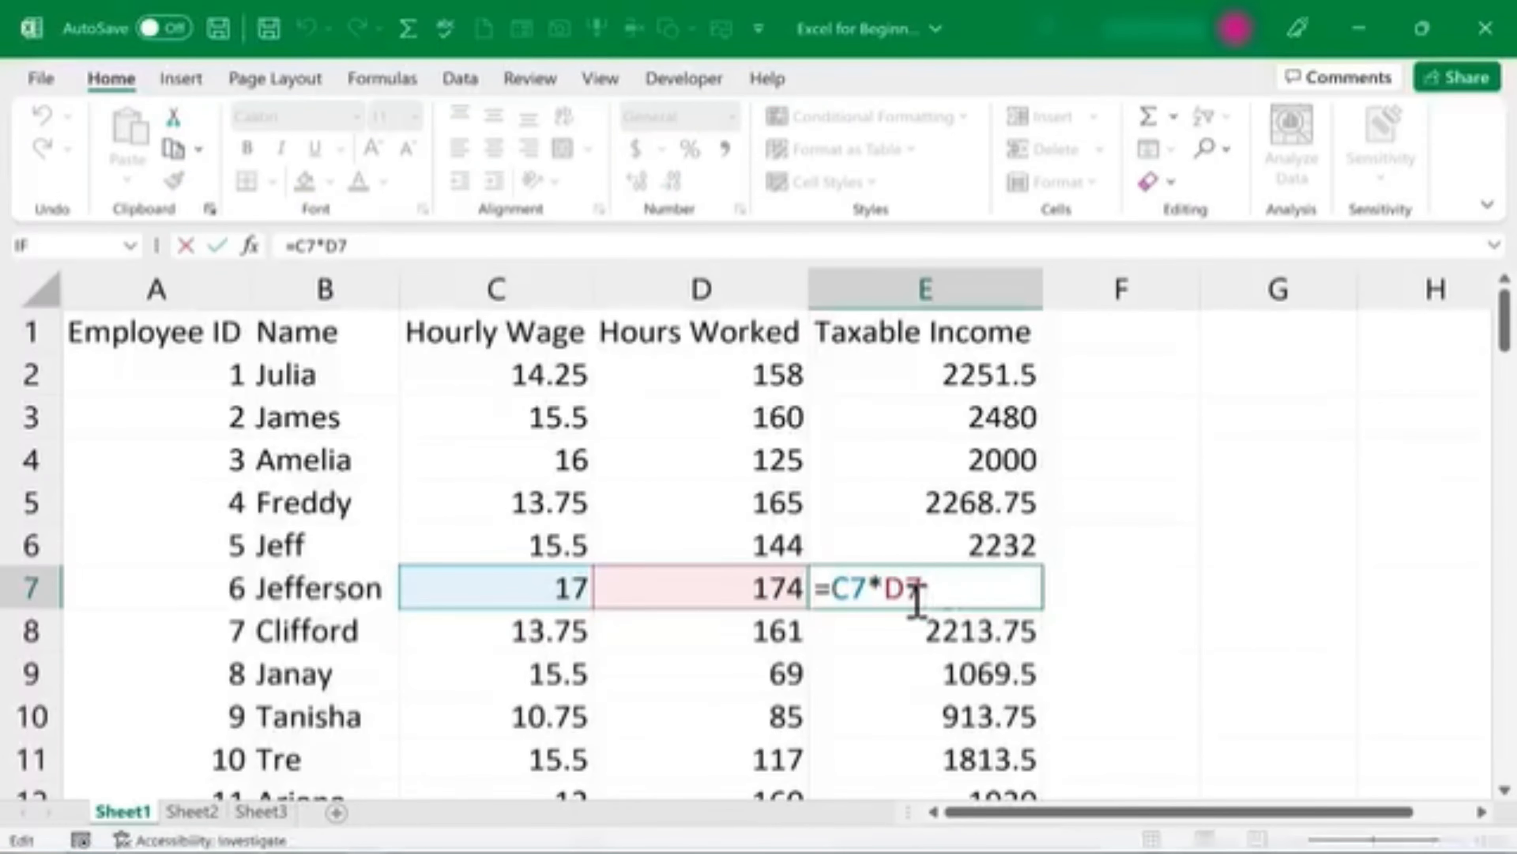
key(ctrl+Return)
Step: Enter the header Taxes to Be Paid in cell F1 and auto-fit column F to its text
click(1126, 330)
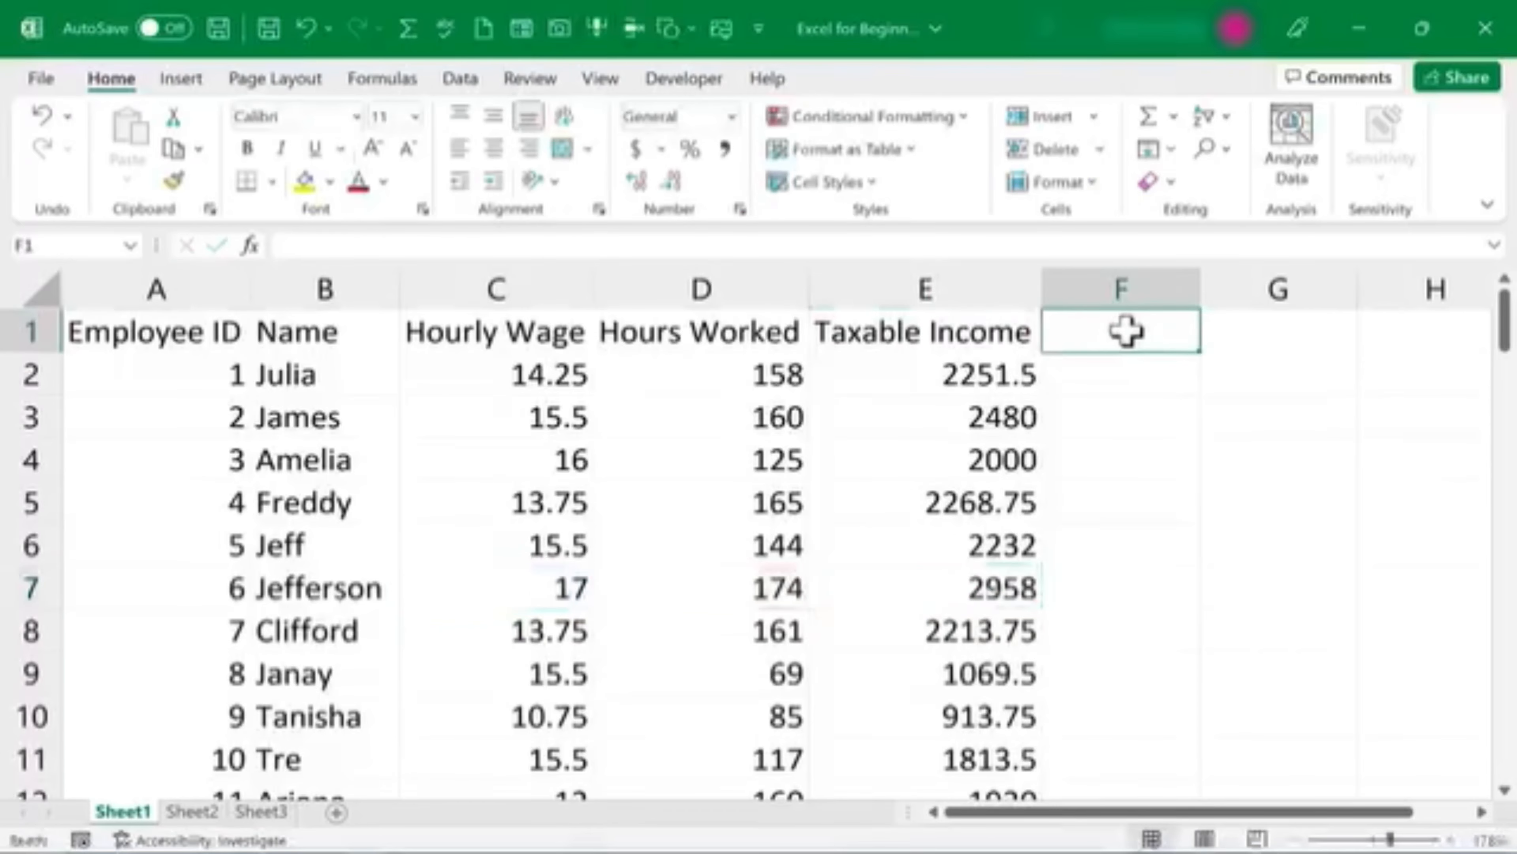
text(Taxes)
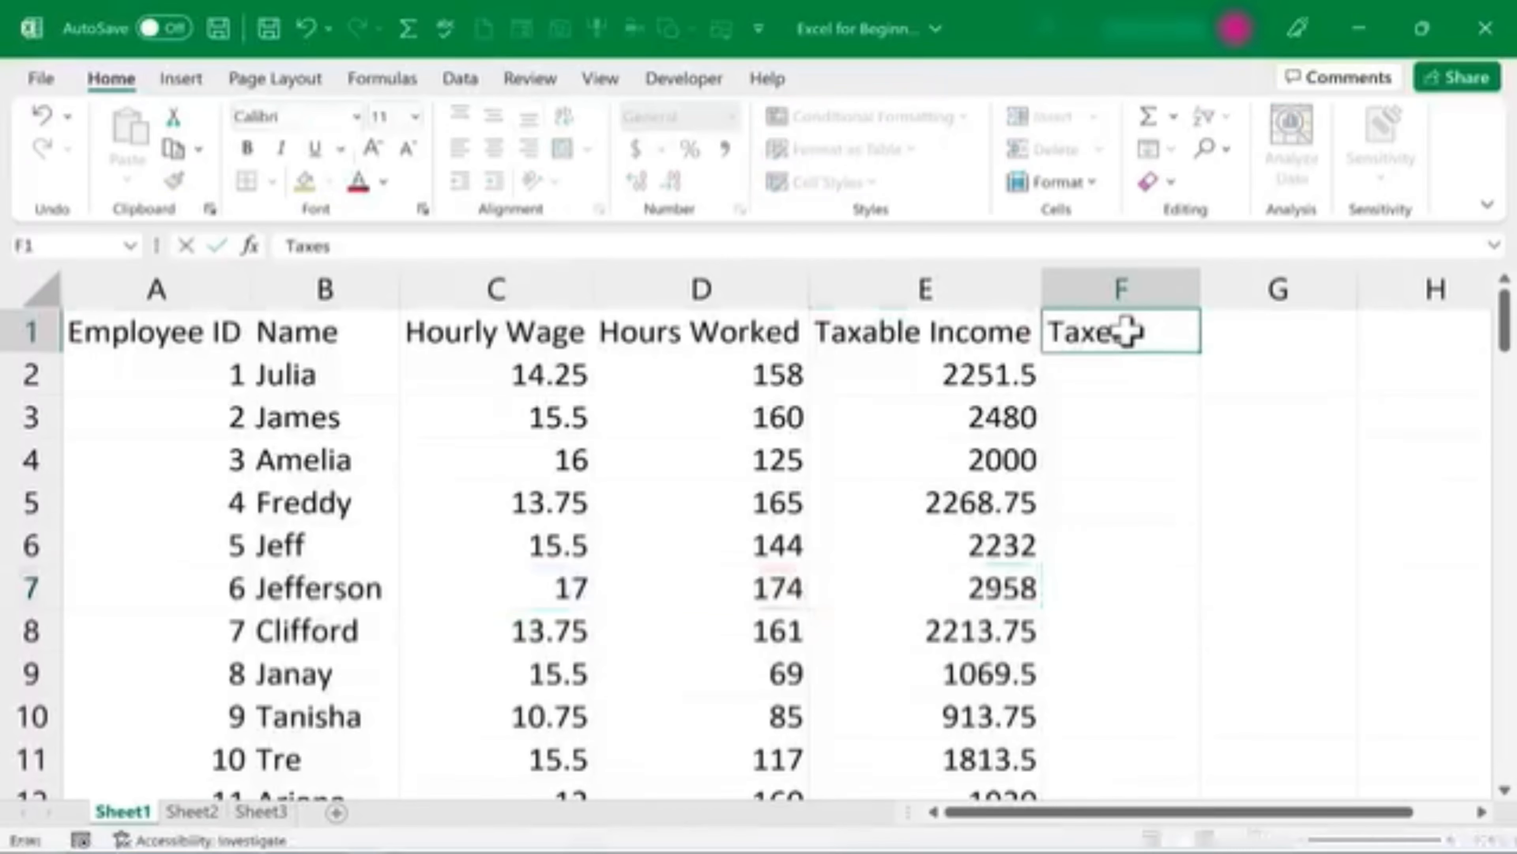
text( to Be Paid)
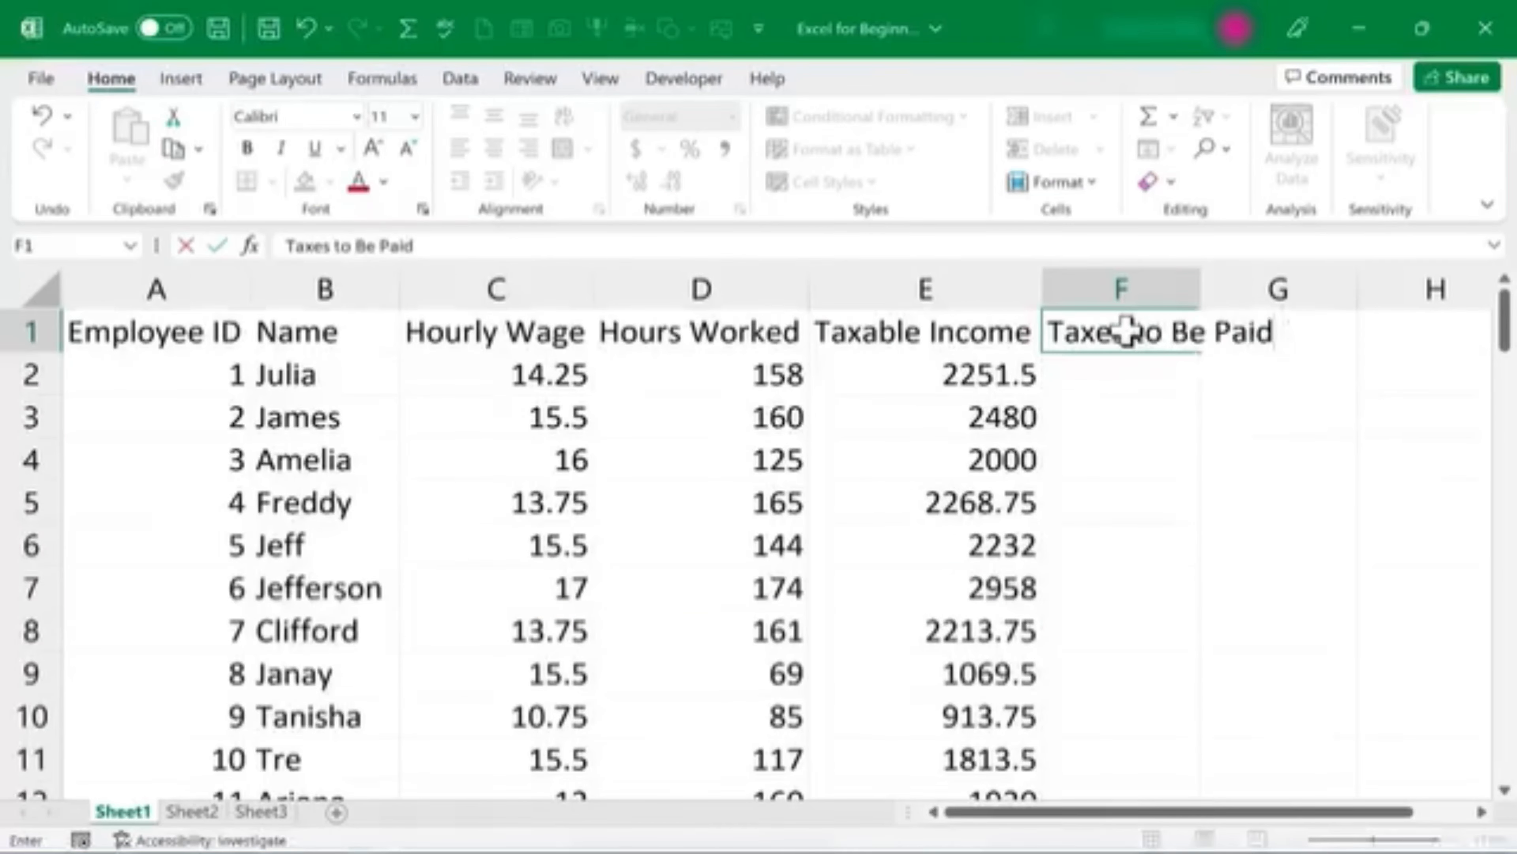
double_click(1200, 283)
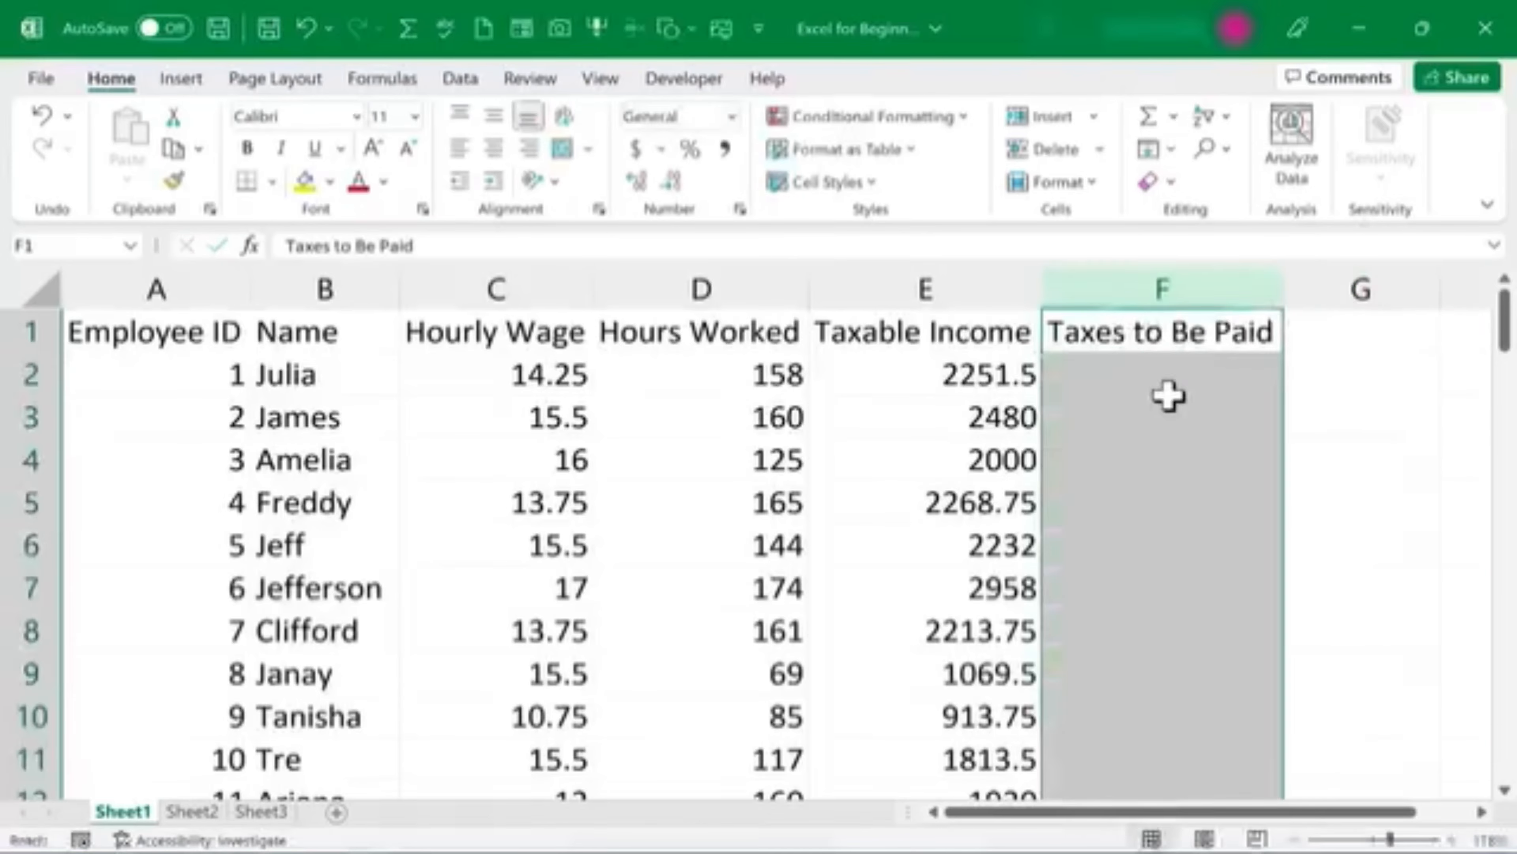
Step: Enter the label Tax Rate: in cell G1 and the rate 0.07 in cell H1
click(1382, 327)
text(Tax)
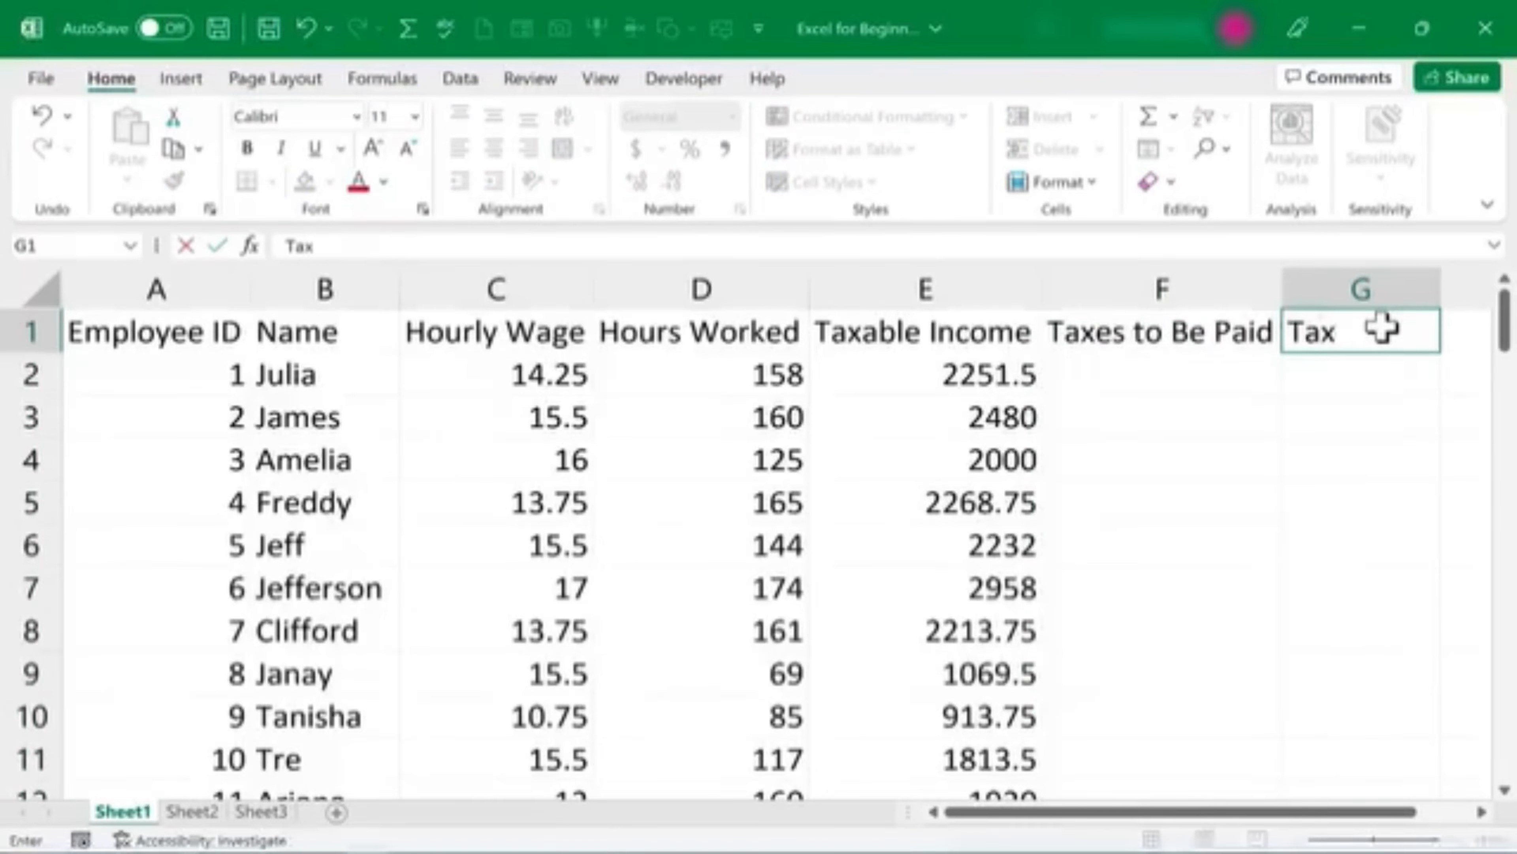
text( Rate:)
key(Tab)
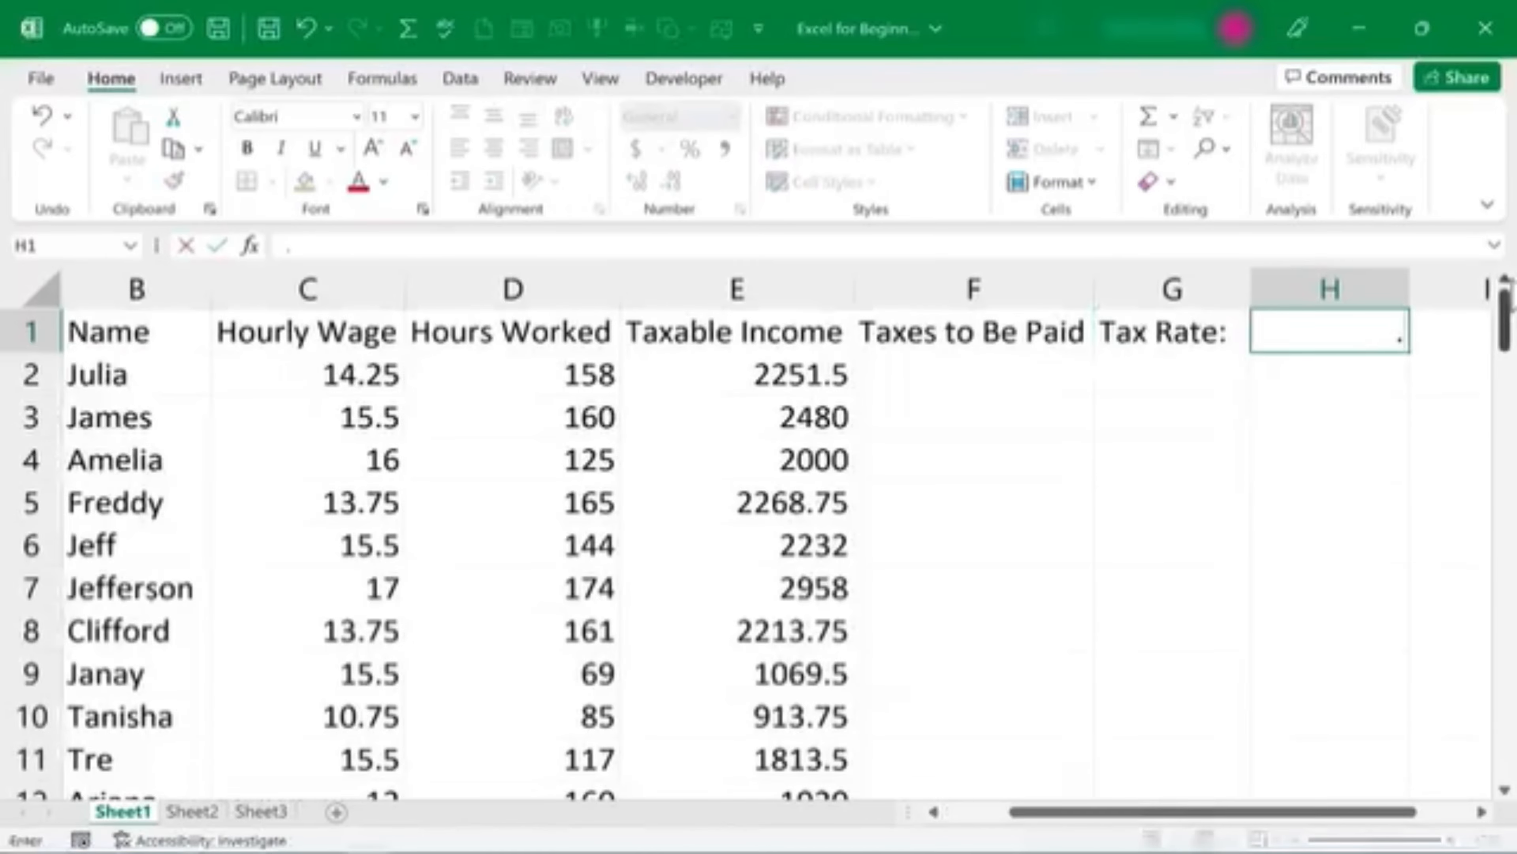
key(Return)
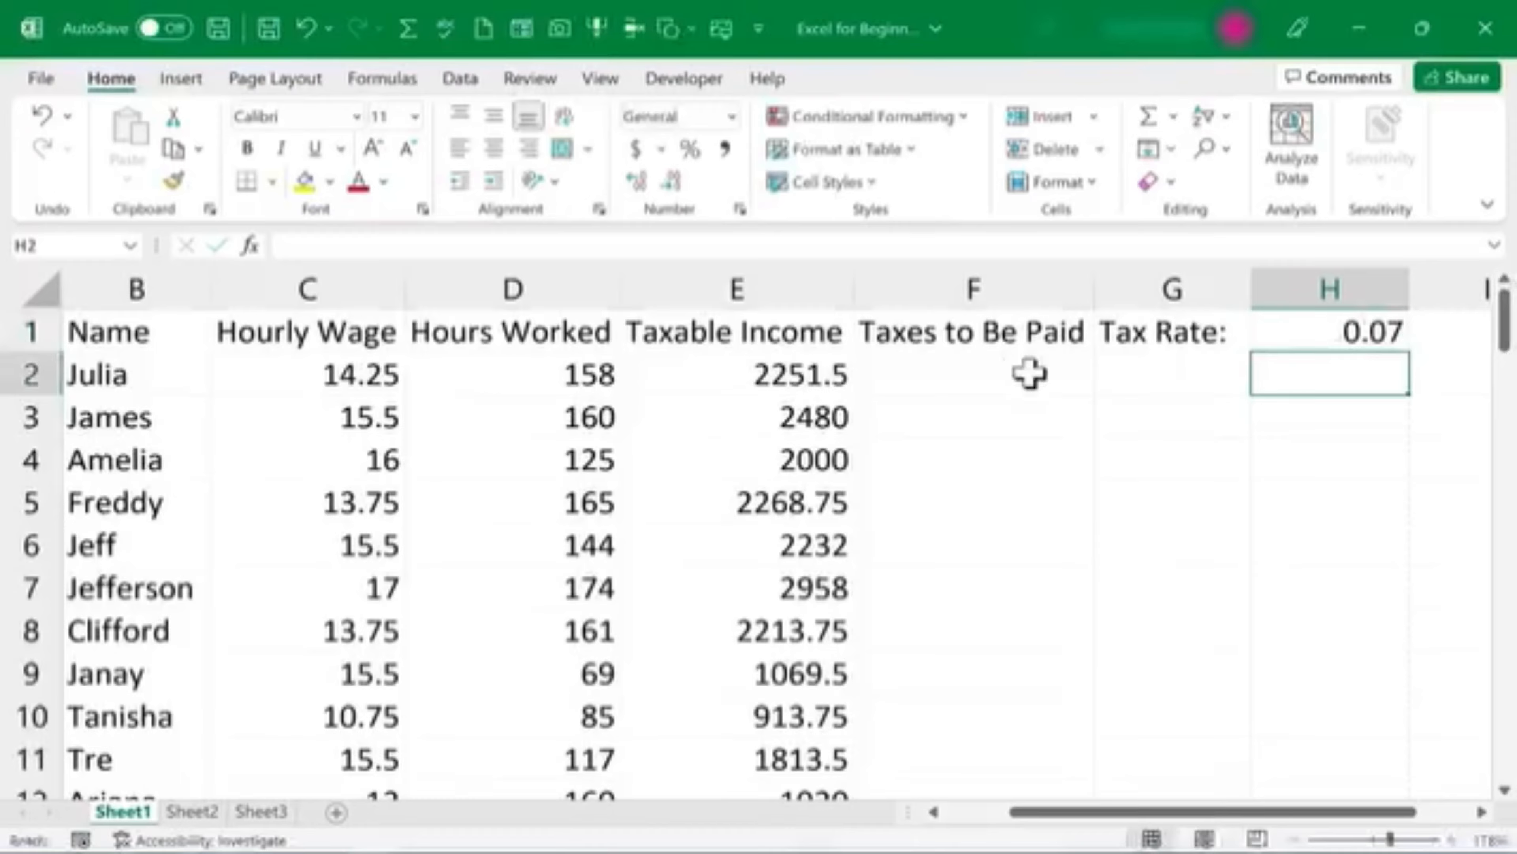
Step: Enter the formula =E2*H1 in cell F2 to calculate the first employee's taxes
click(979, 383)
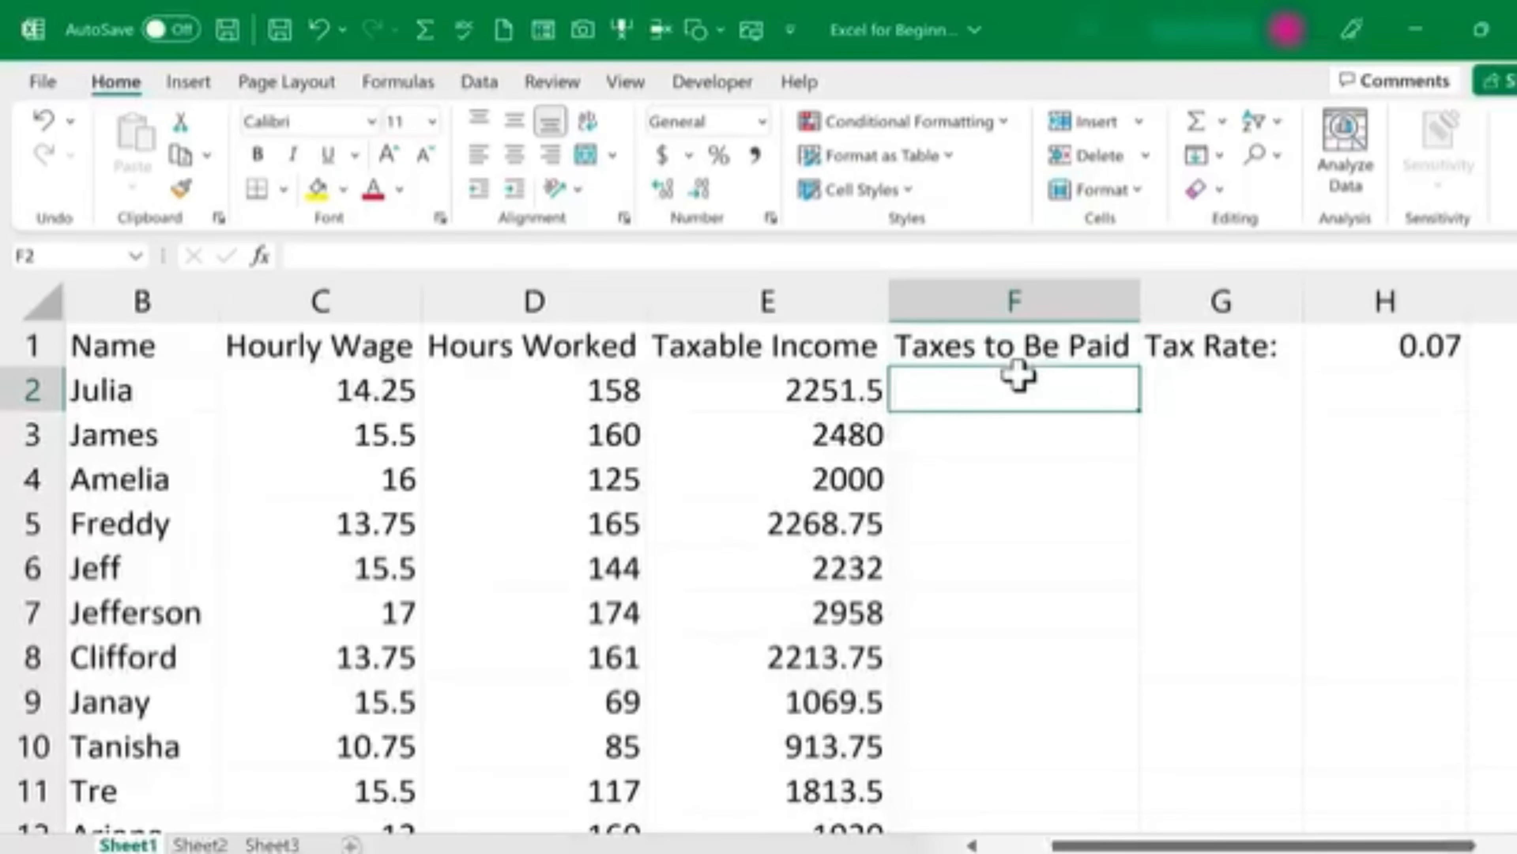
click(800, 393)
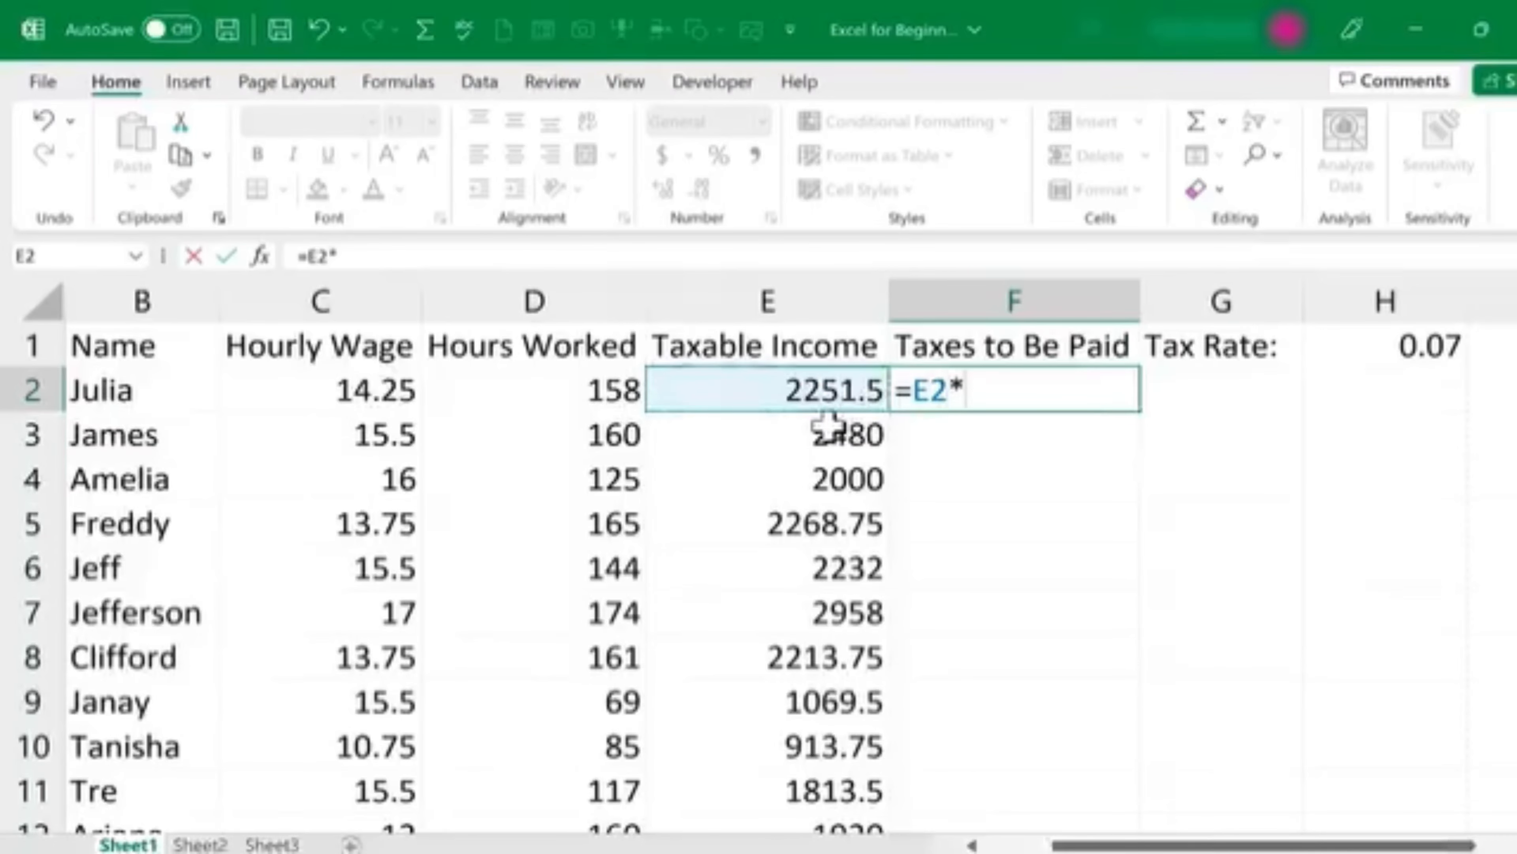
click(1434, 350)
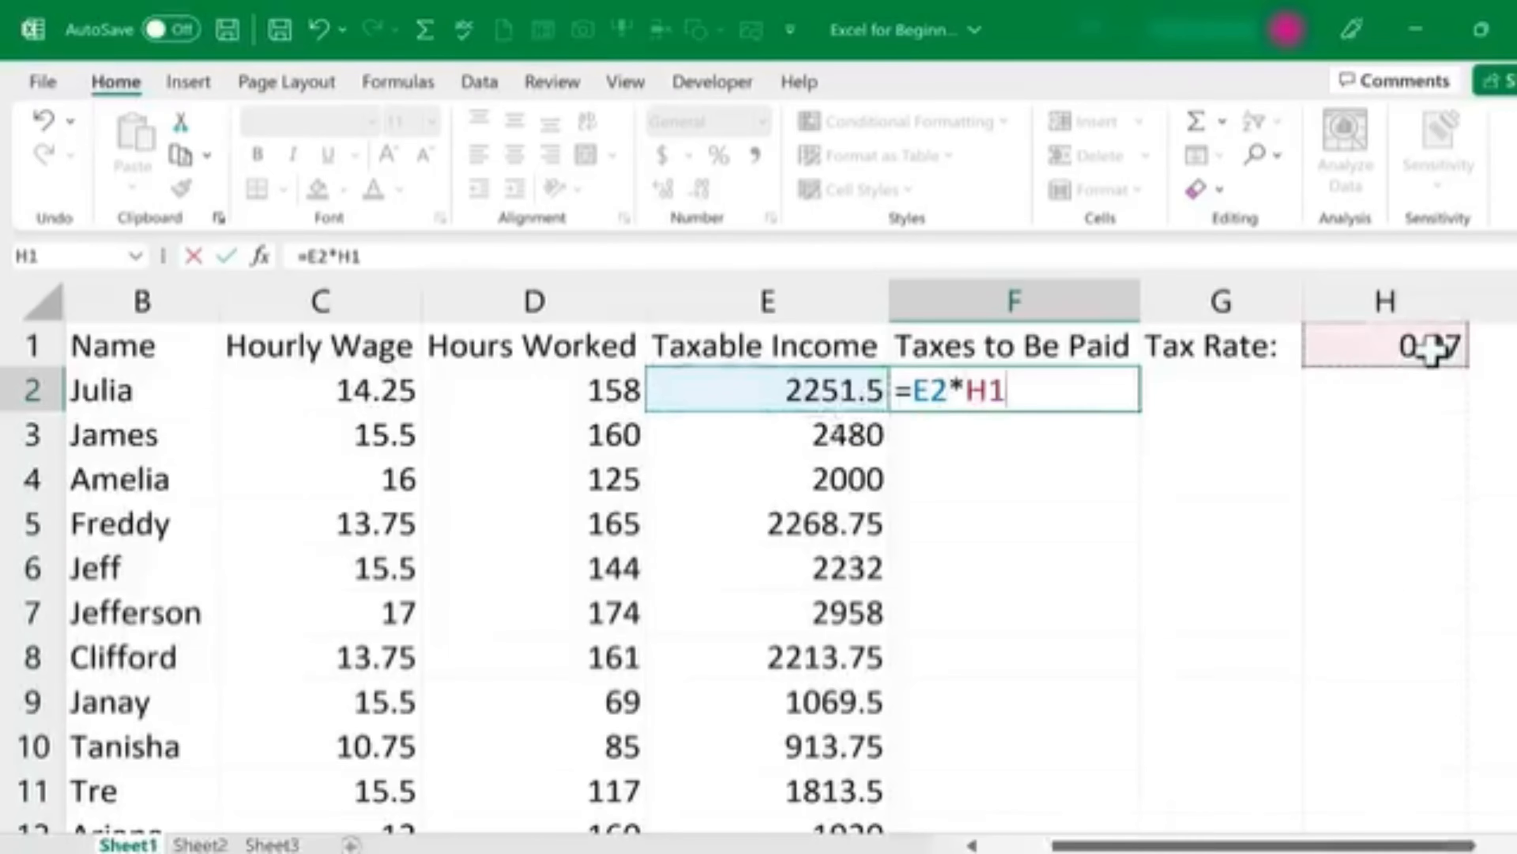
key(Return)
Step: AutoFill the formula from cell F2 down the Taxes to Be Paid column and check the filled rows
click(1077, 397)
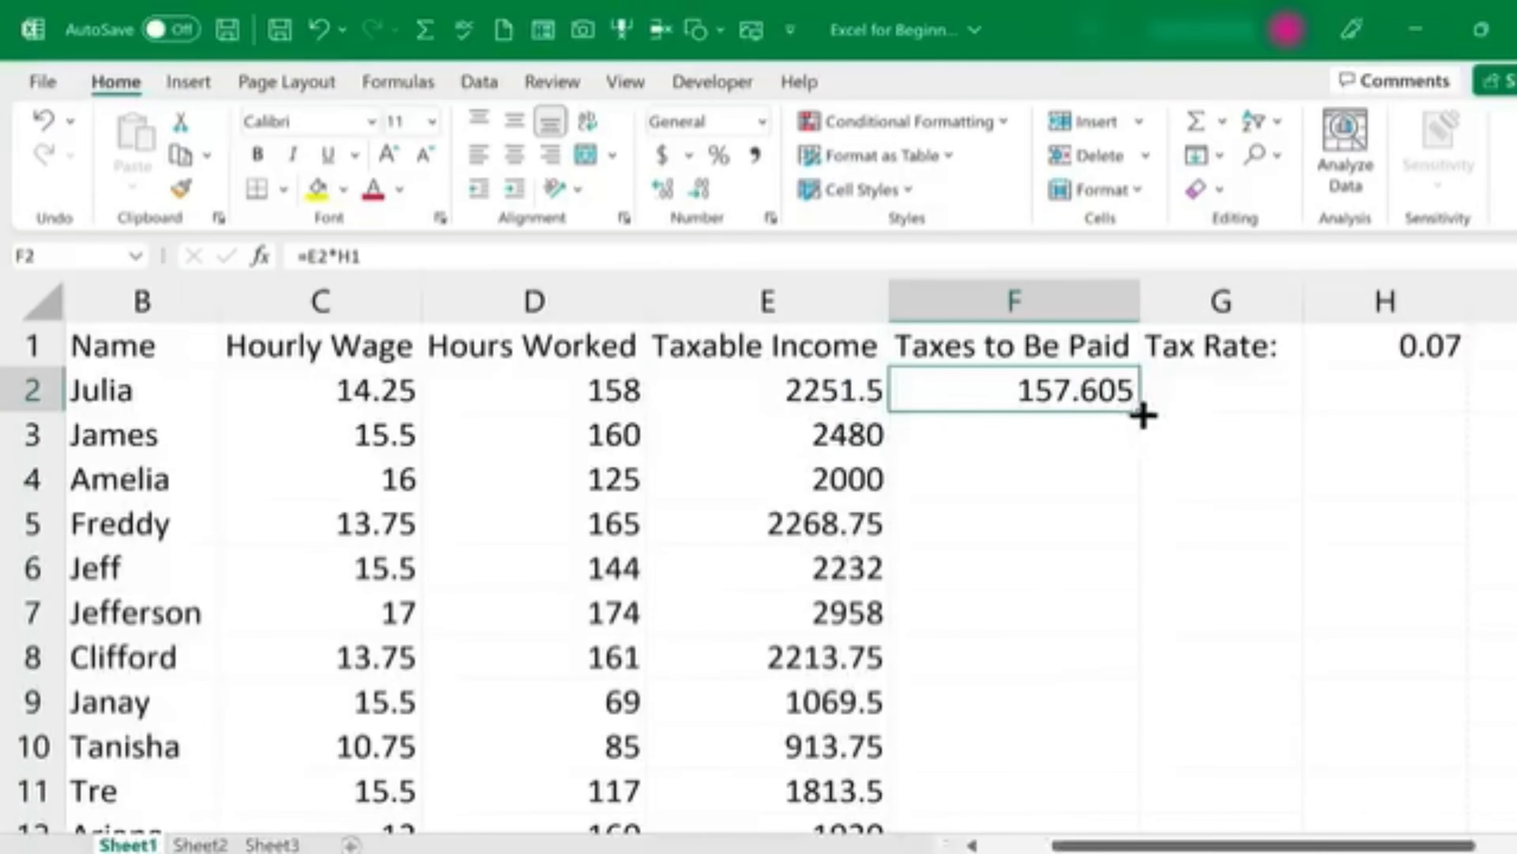
double_click(1143, 413)
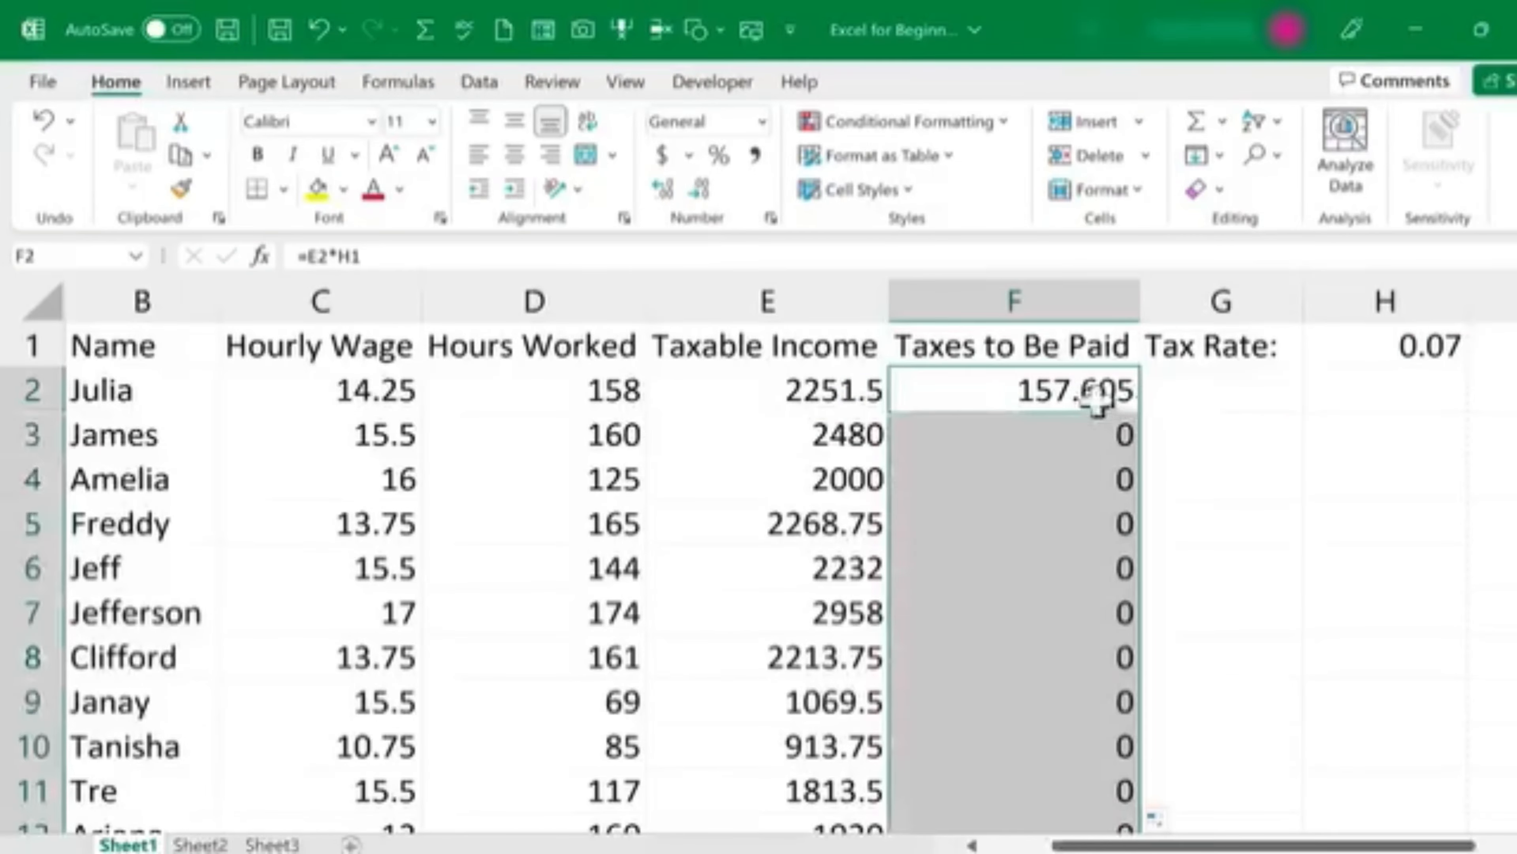
scroll(1128, 580, down, 1)
scroll(1128, 580, down, 9)
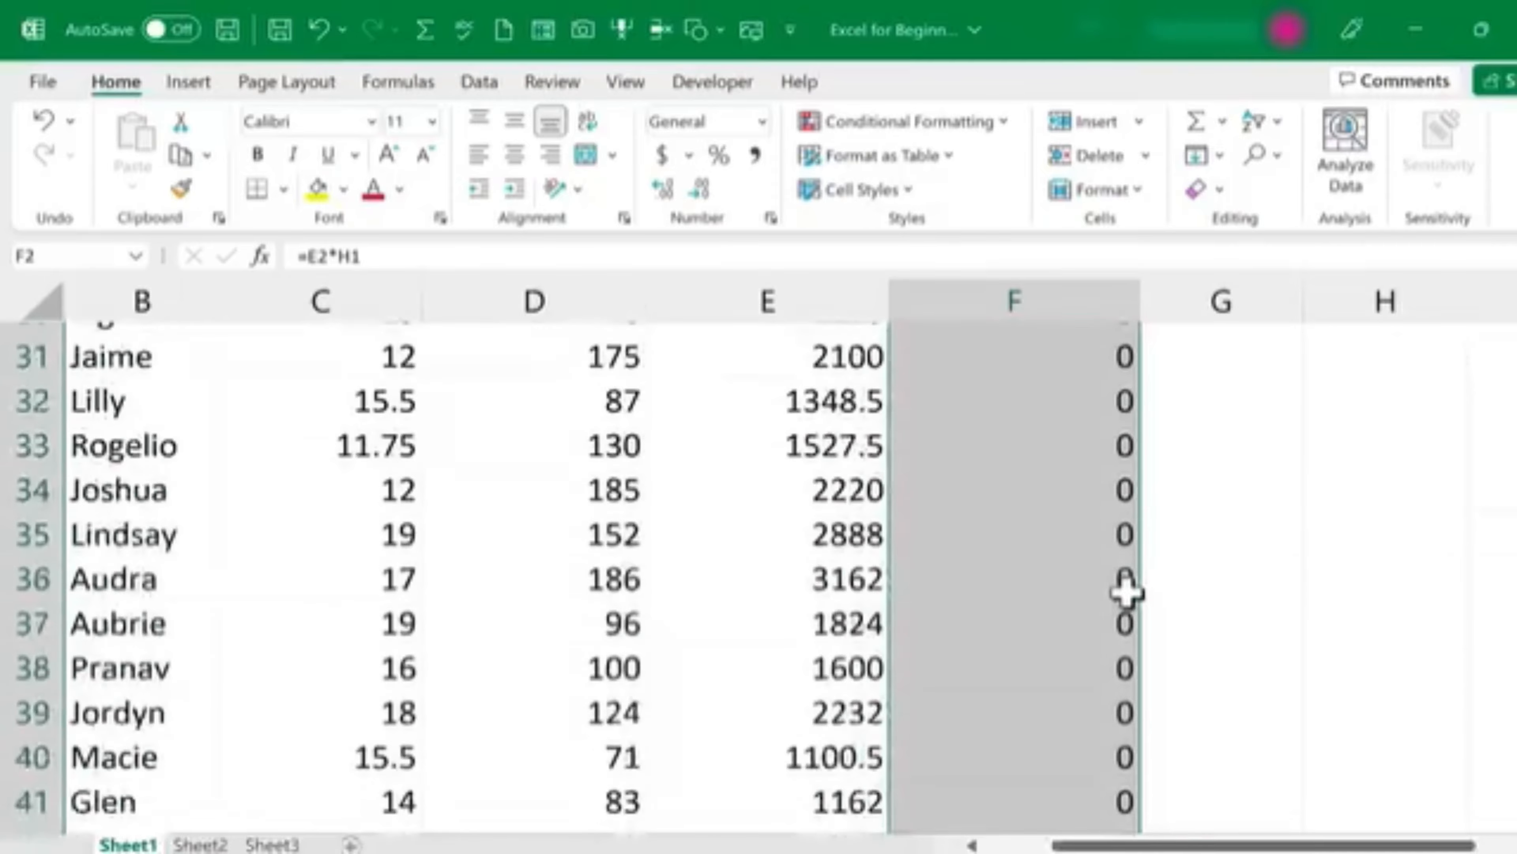
scroll(1128, 583, up, 10)
Step: Examine the Taxes to Be Paid formulas in cells F7, F5, F2 and F6 and the column H cells they reference
click(1217, 491)
click(1084, 605)
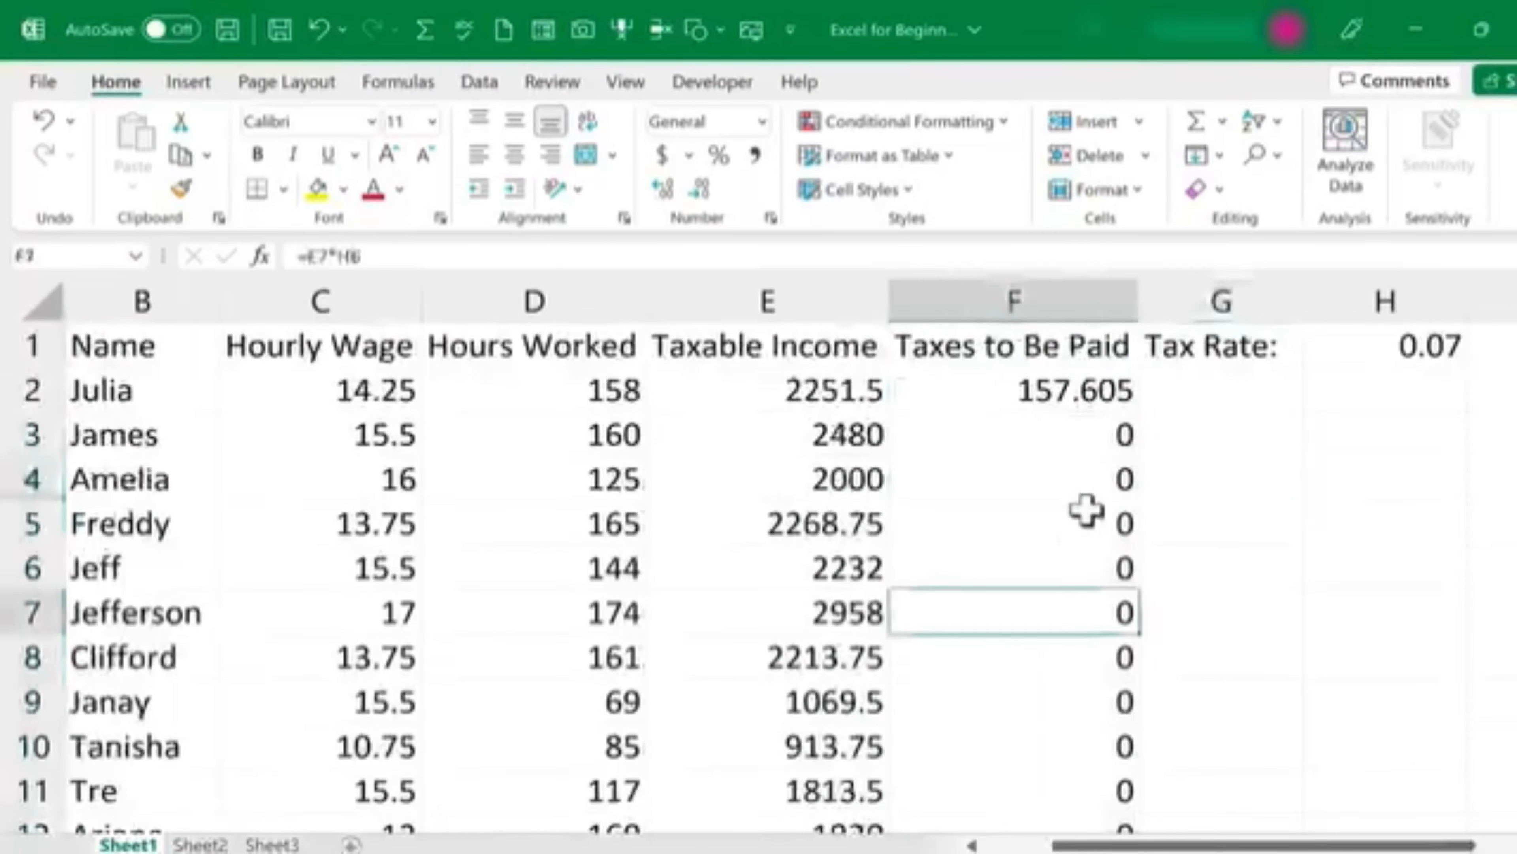
double_click(1089, 515)
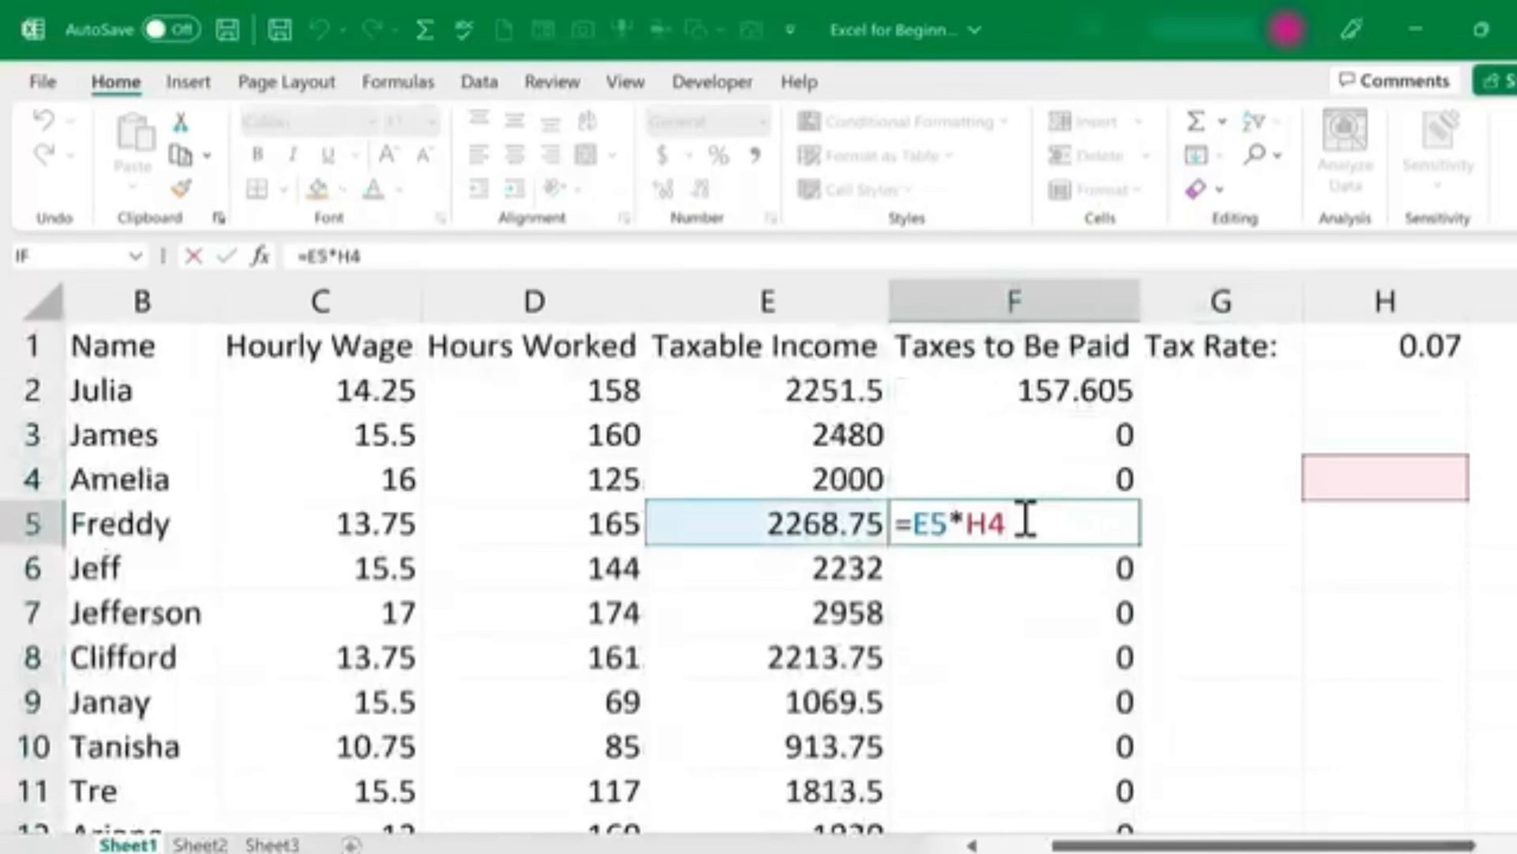
double_click(1034, 385)
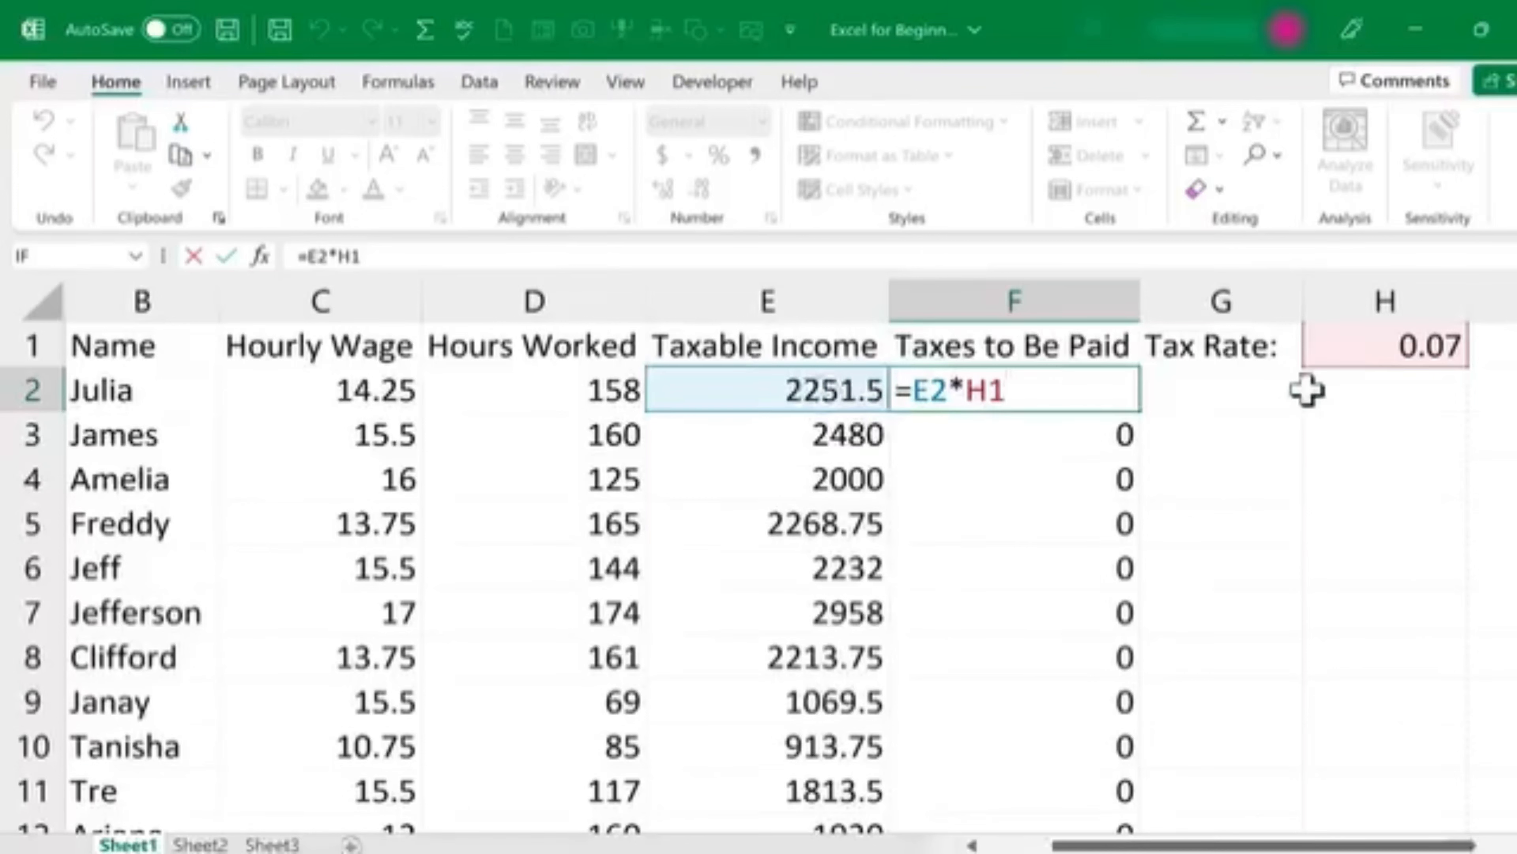
key(Return)
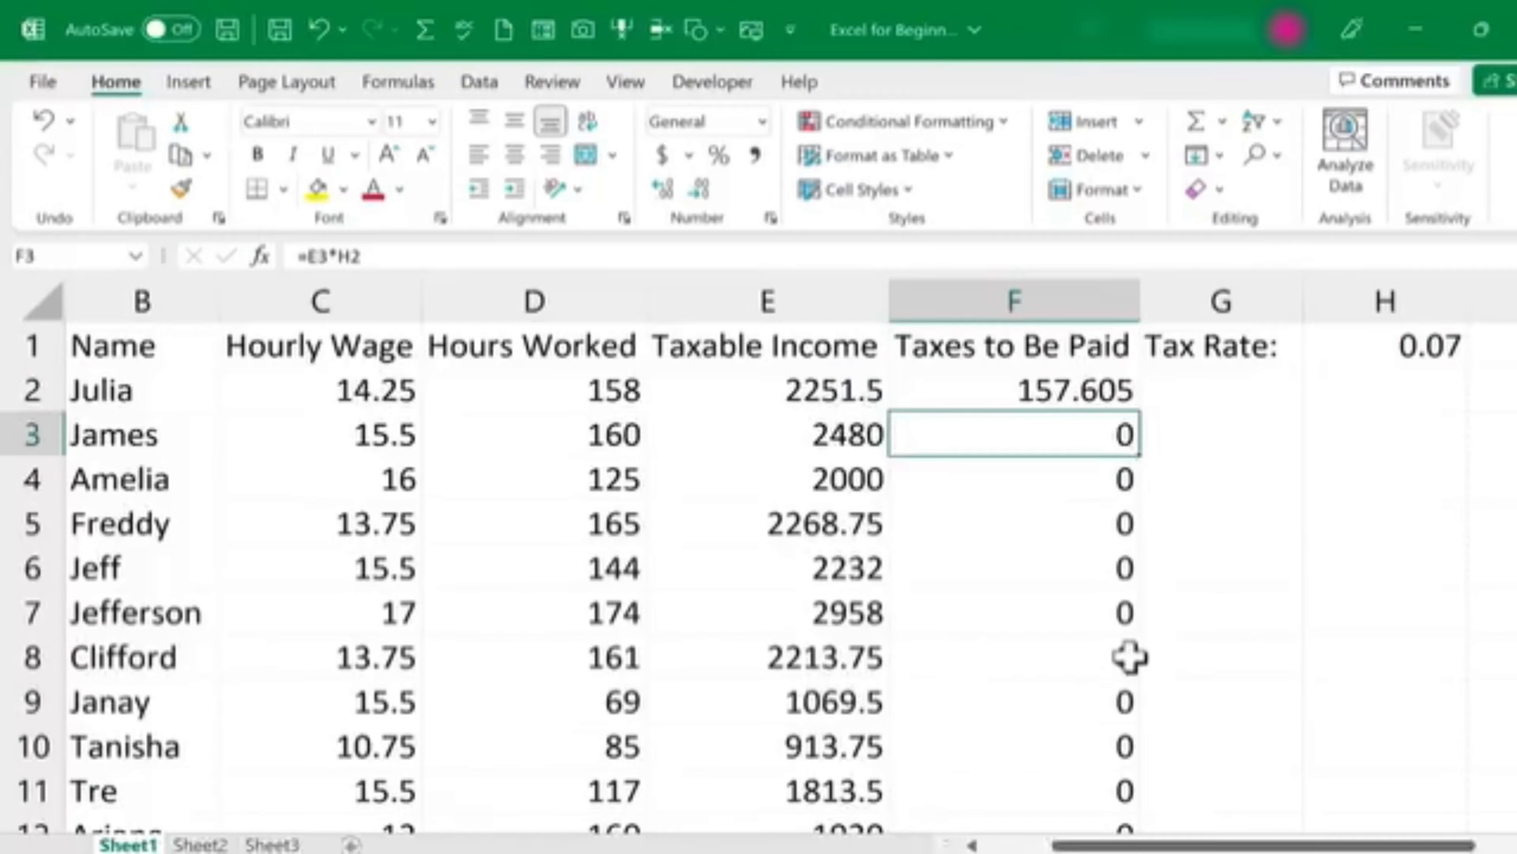
double_click(1094, 583)
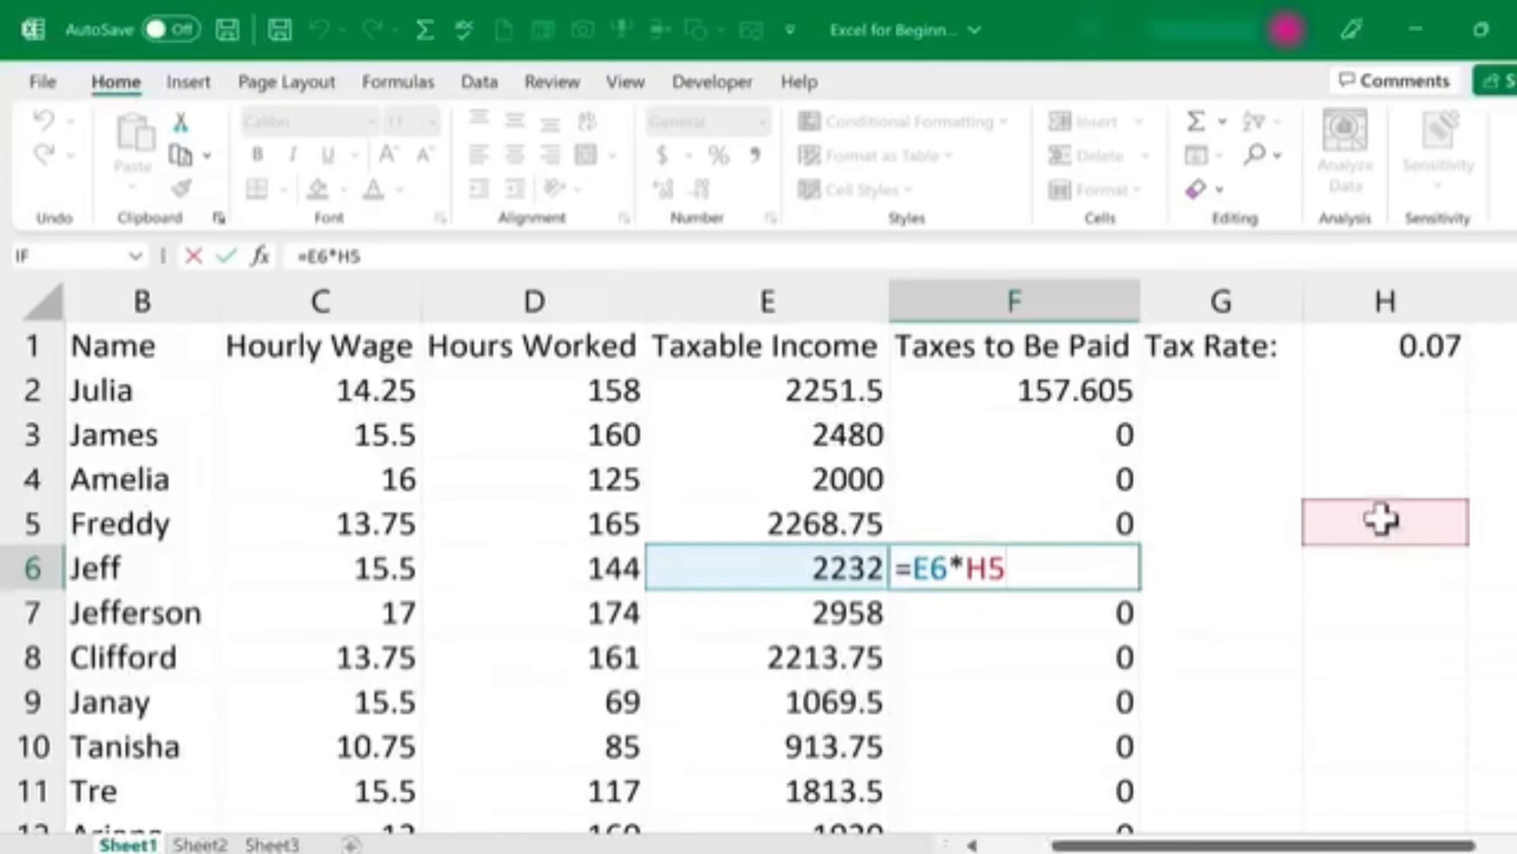
click(1398, 461)
click(1399, 434)
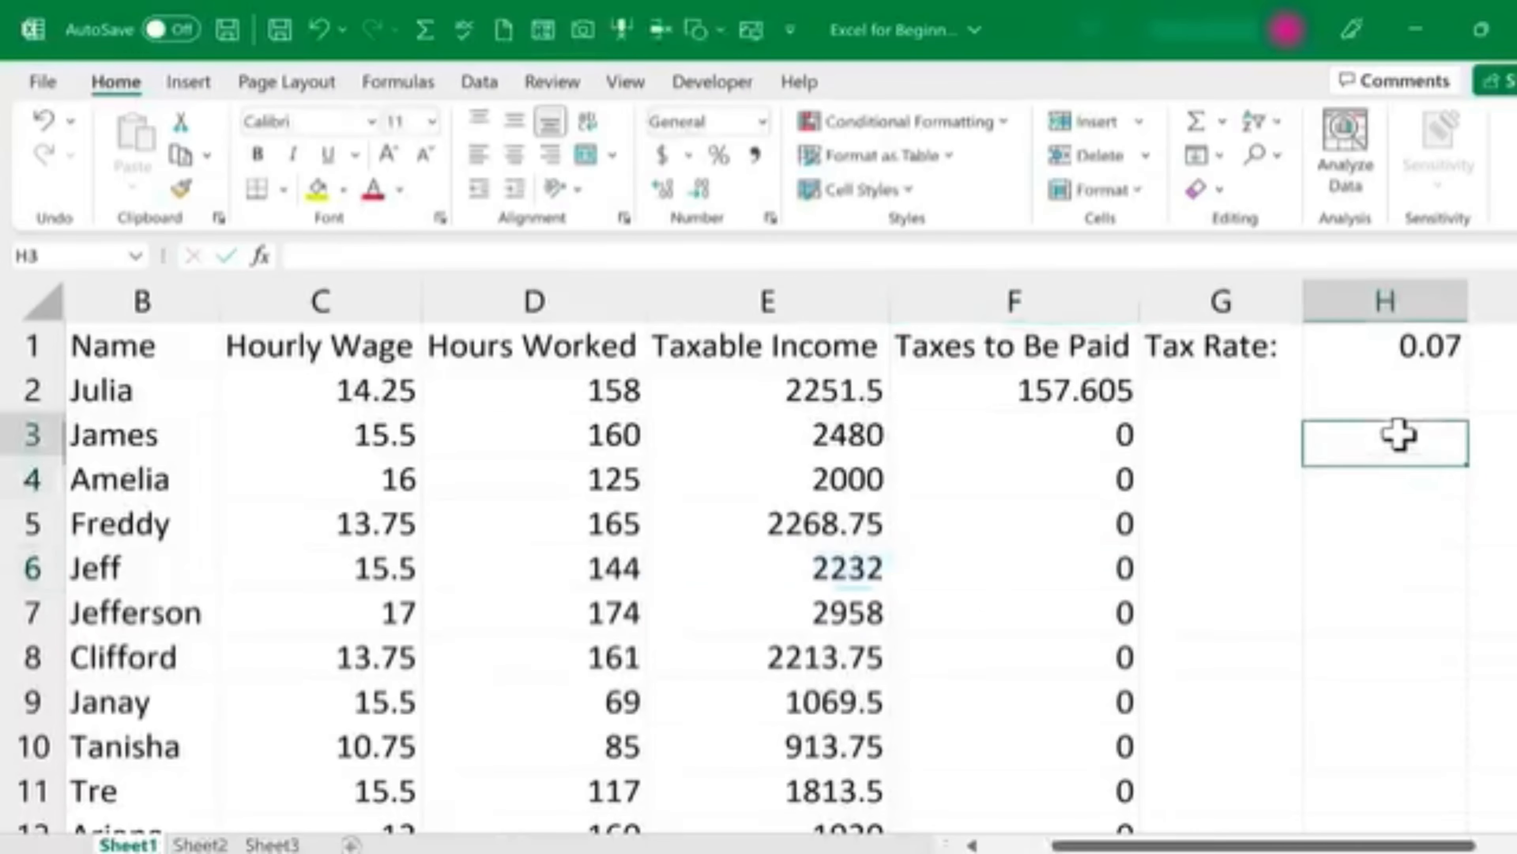
click(1388, 541)
key(Left)
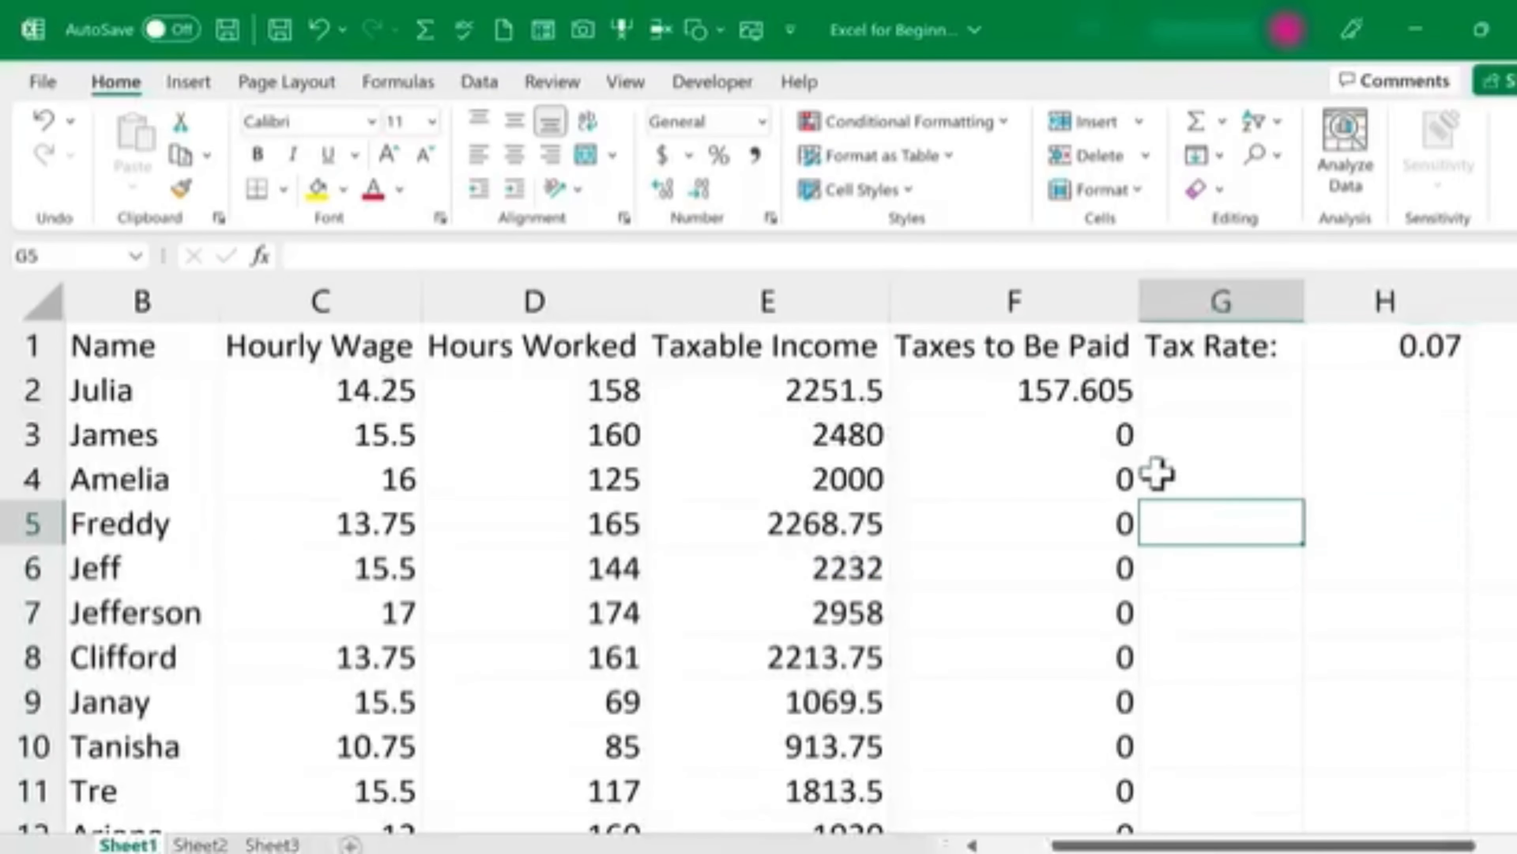
Step: Make the tax rate reference in cell F2 absolute so that the formula reads =E2*$H$1
click(1046, 395)
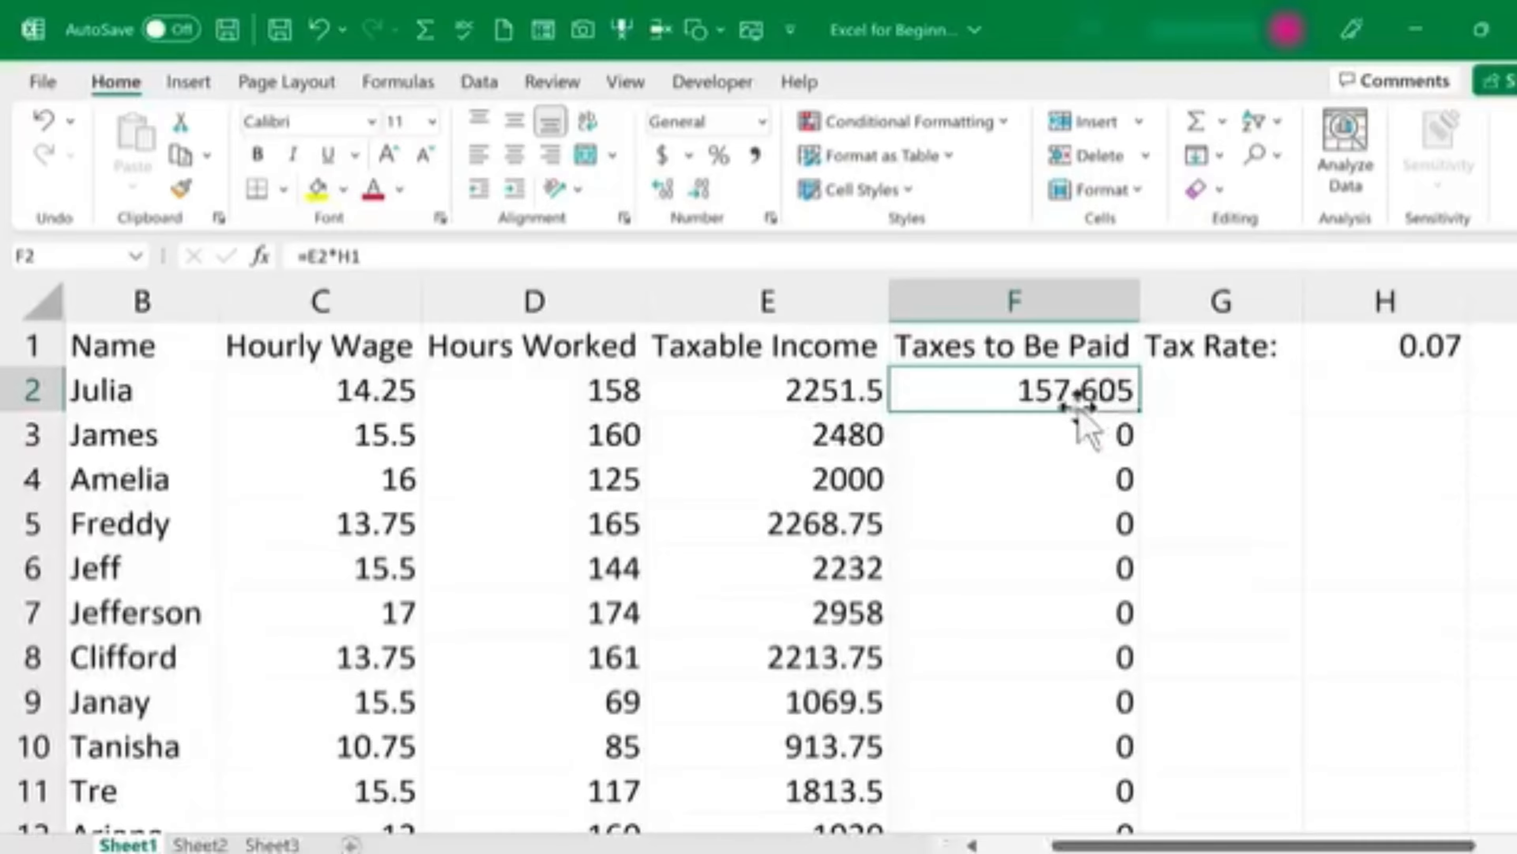
double_click(1033, 398)
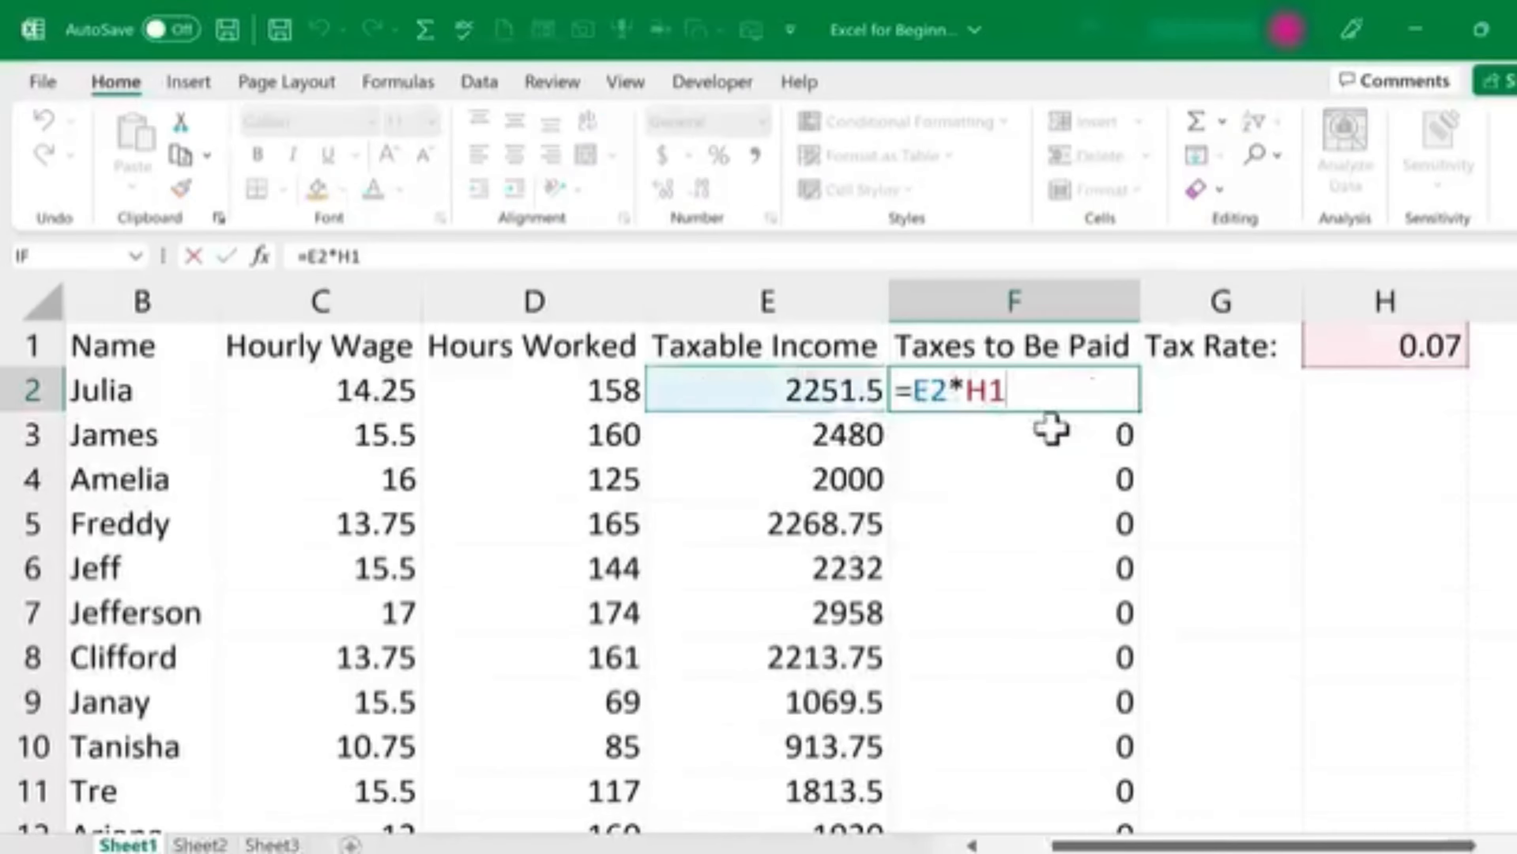
key(ctrl+Return)
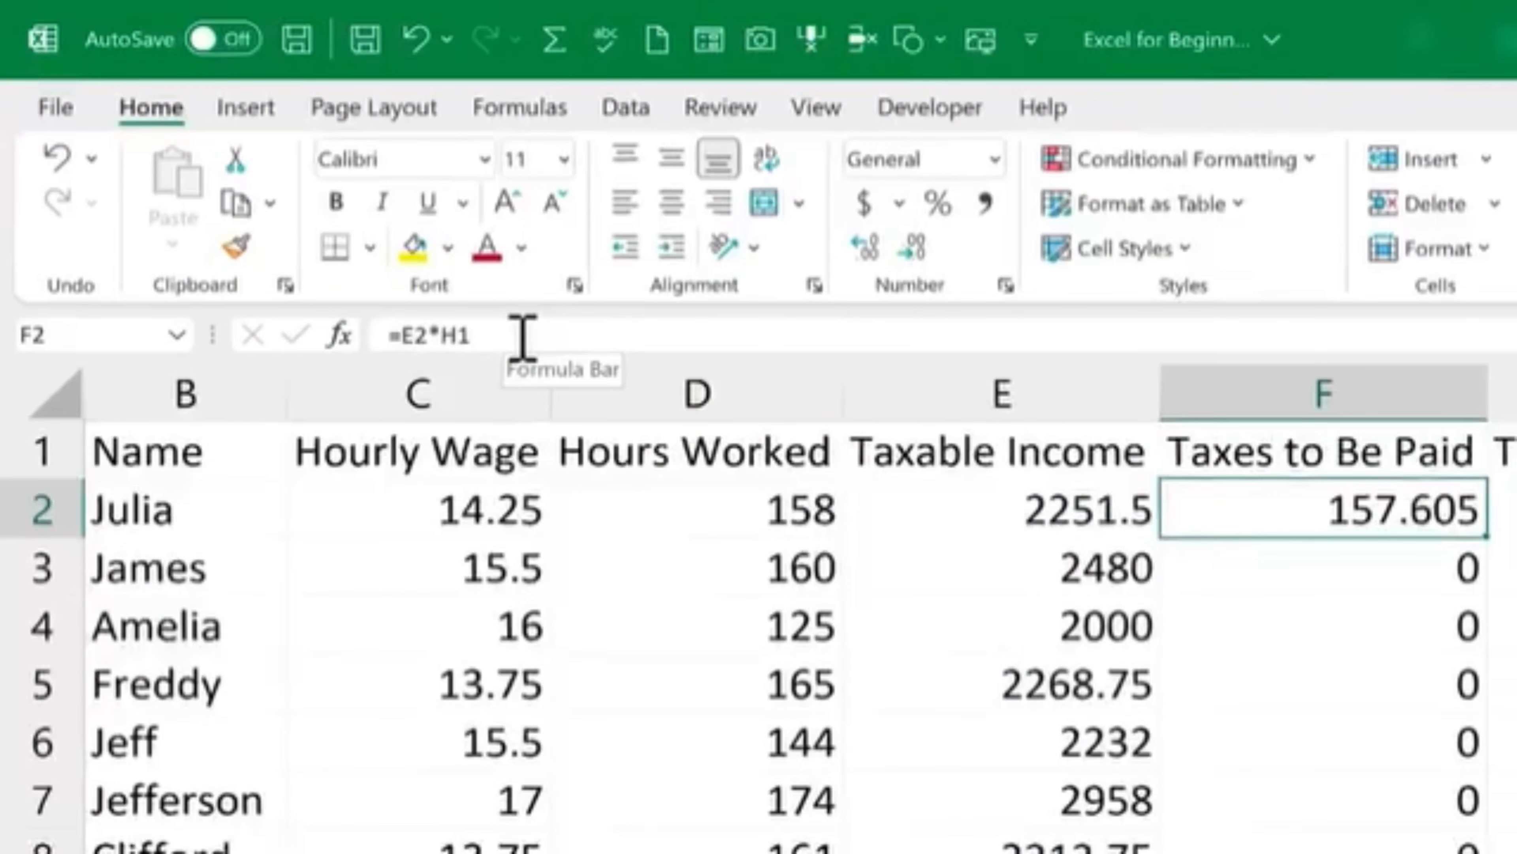
click(522, 337)
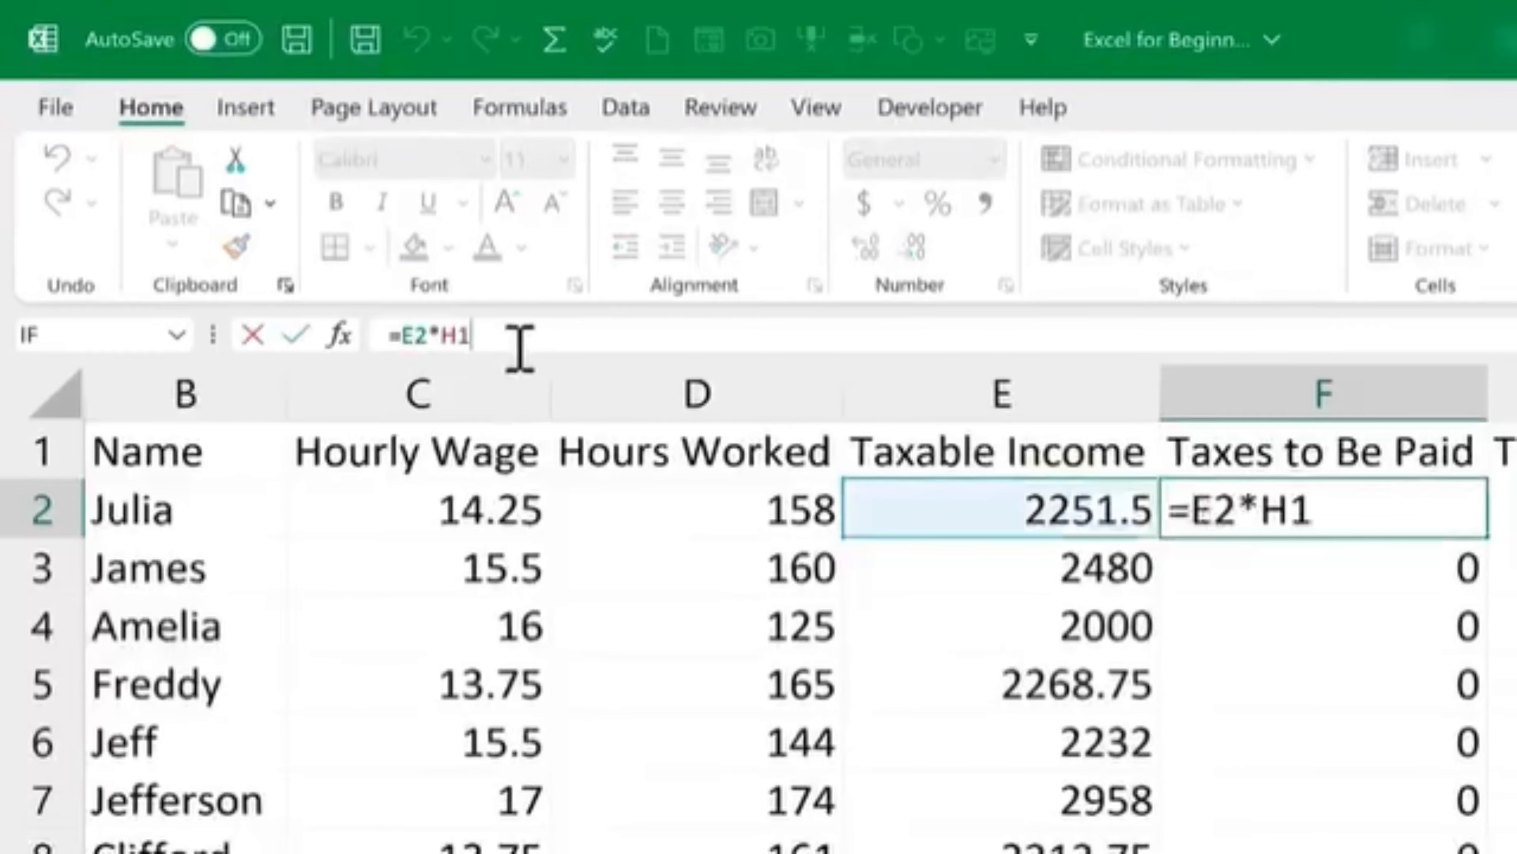
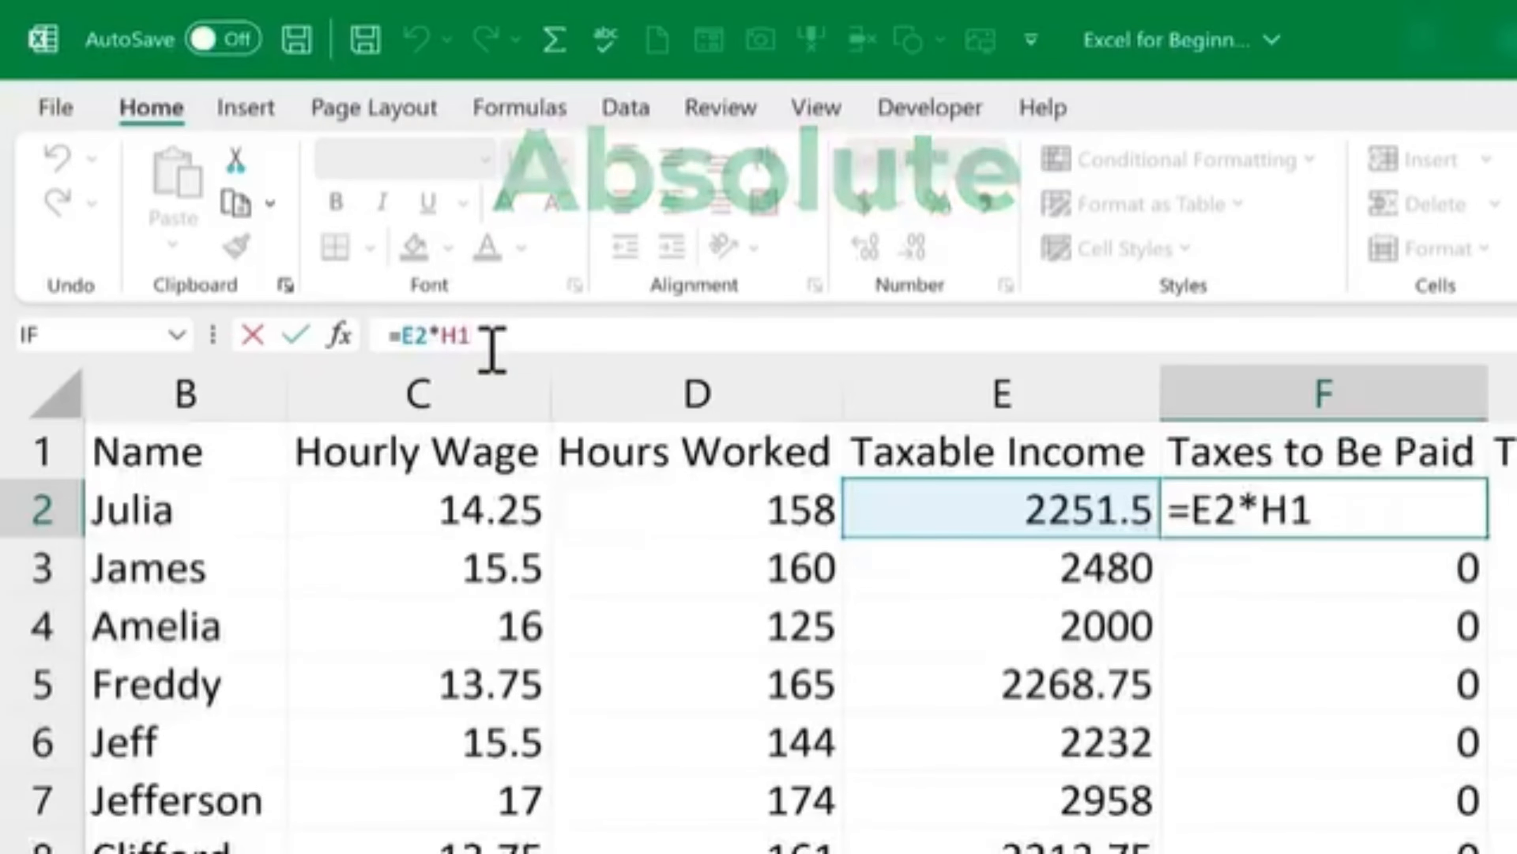
text($)
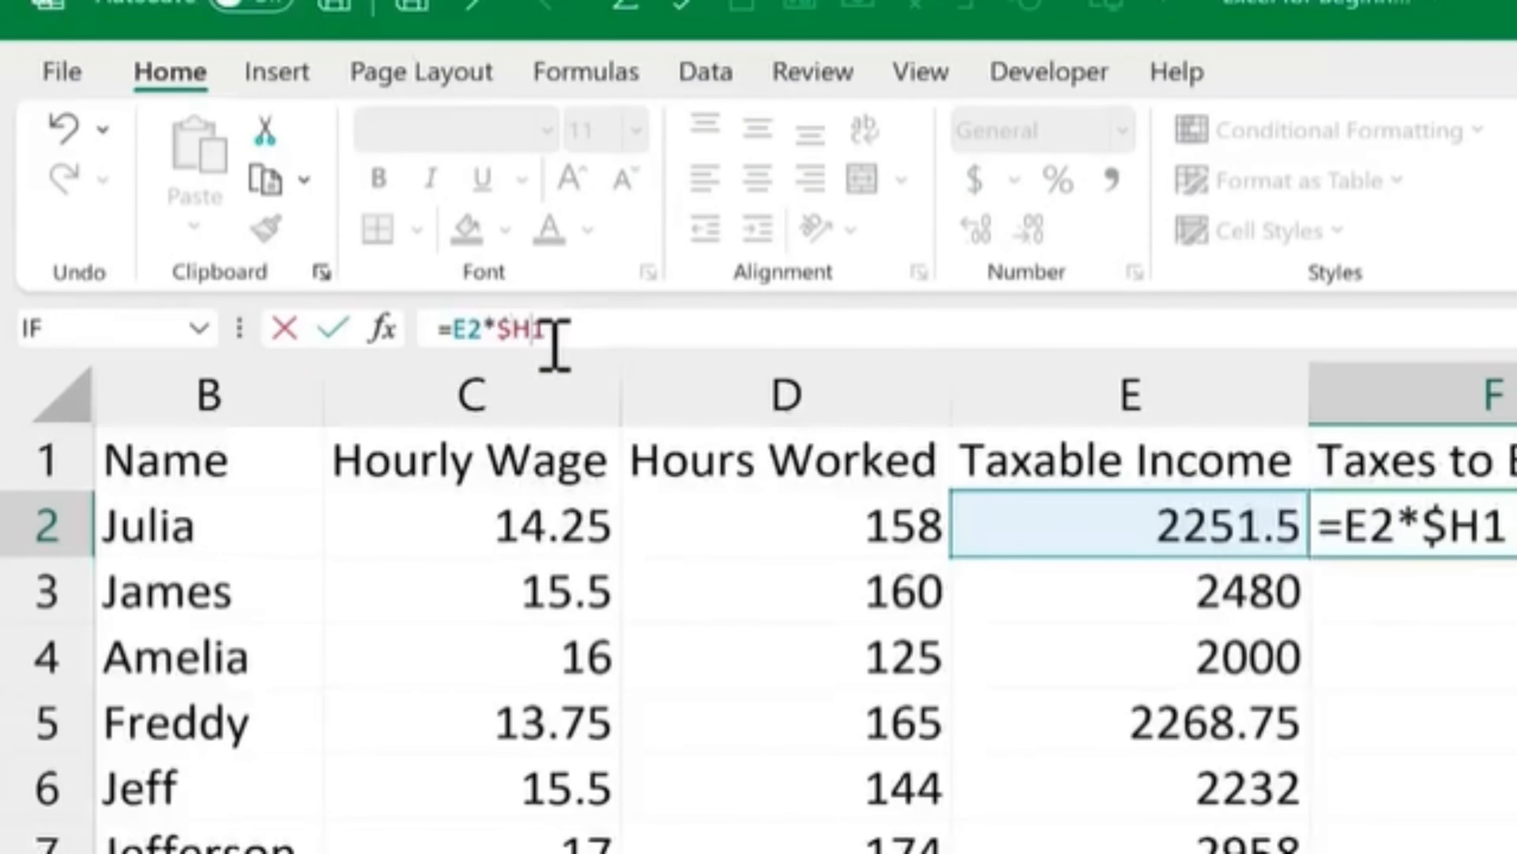
text($)
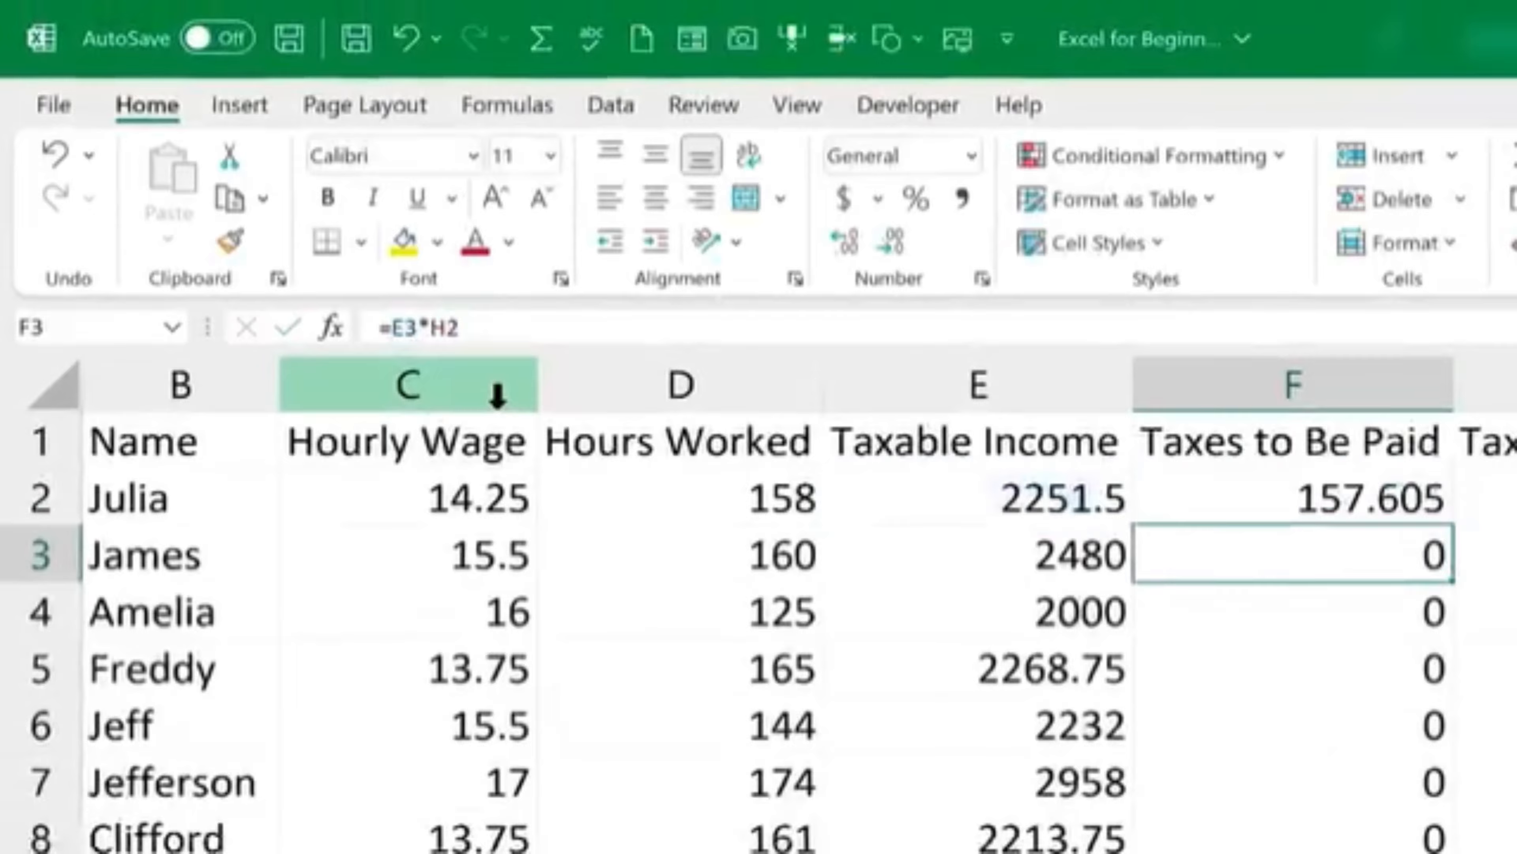
Step: AutoFill the absolute-reference formula from cell F2 down the Taxes to Be Paid column and scan the recalculated rows
click(1338, 493)
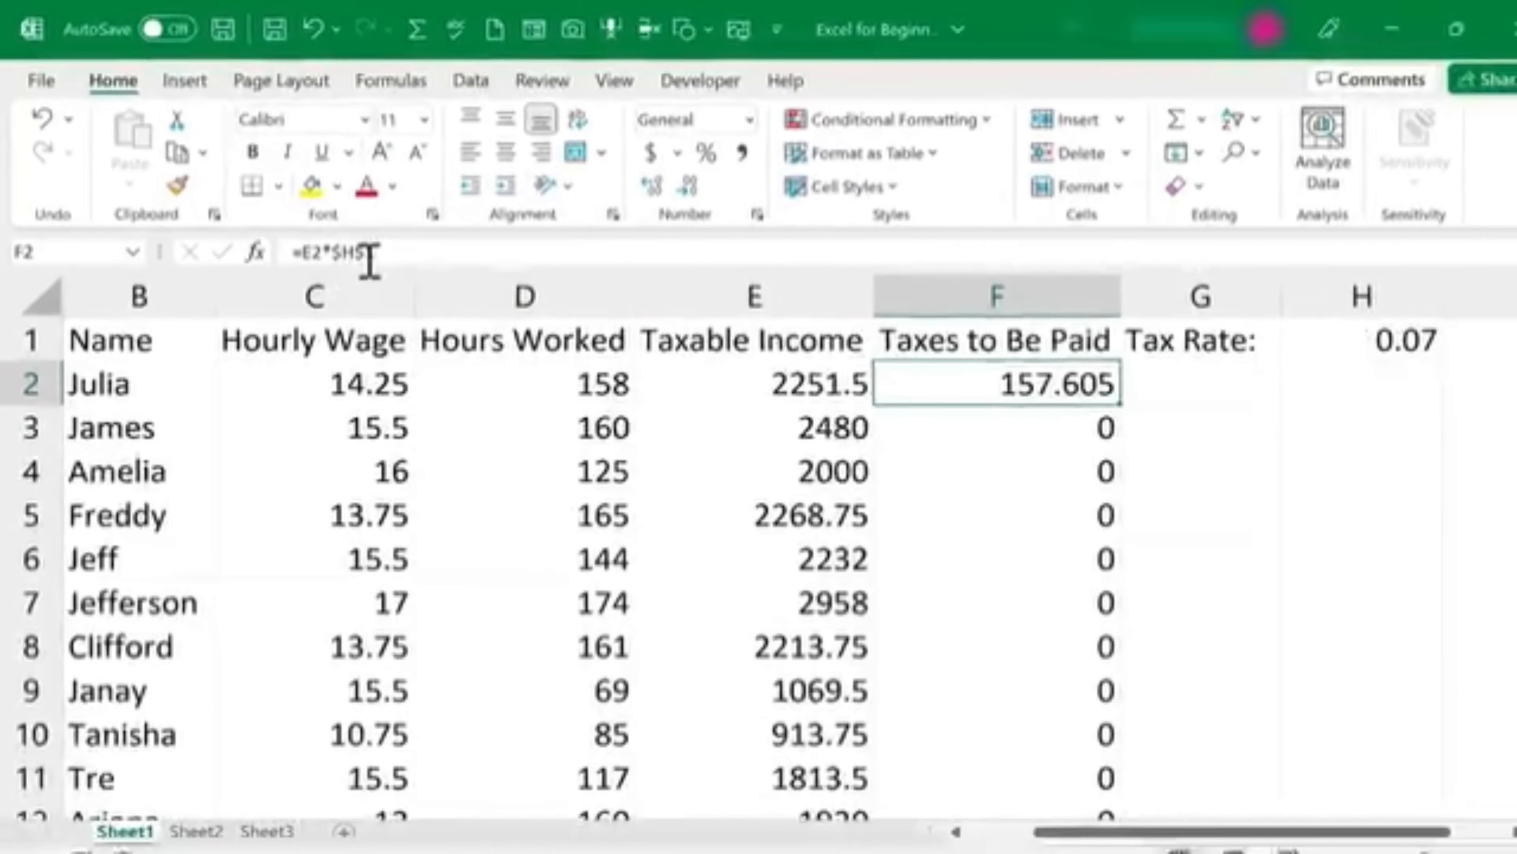
double_click(1022, 399)
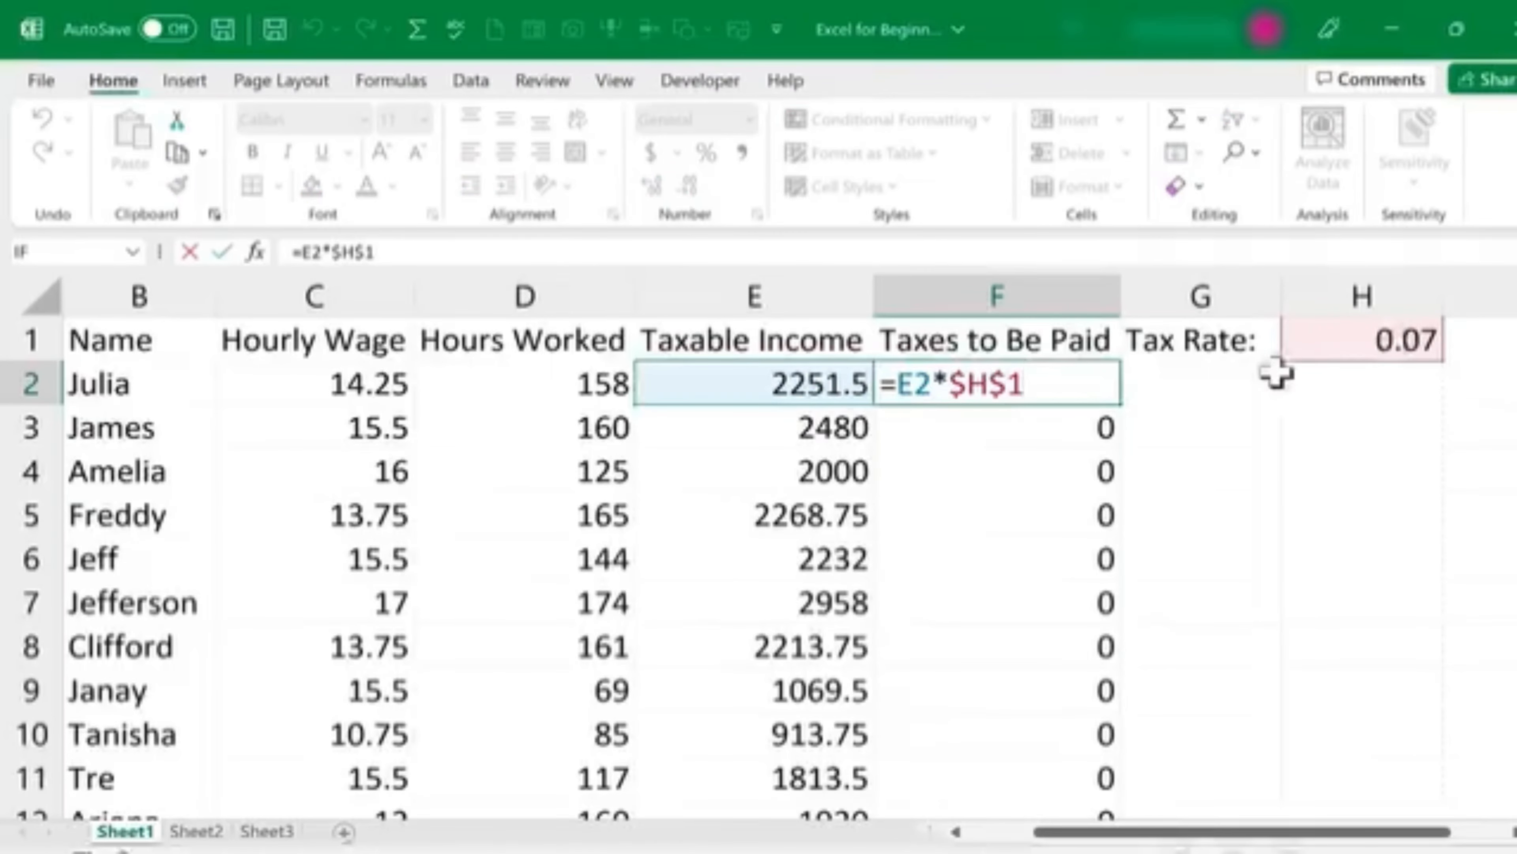
key(ctrl+Return)
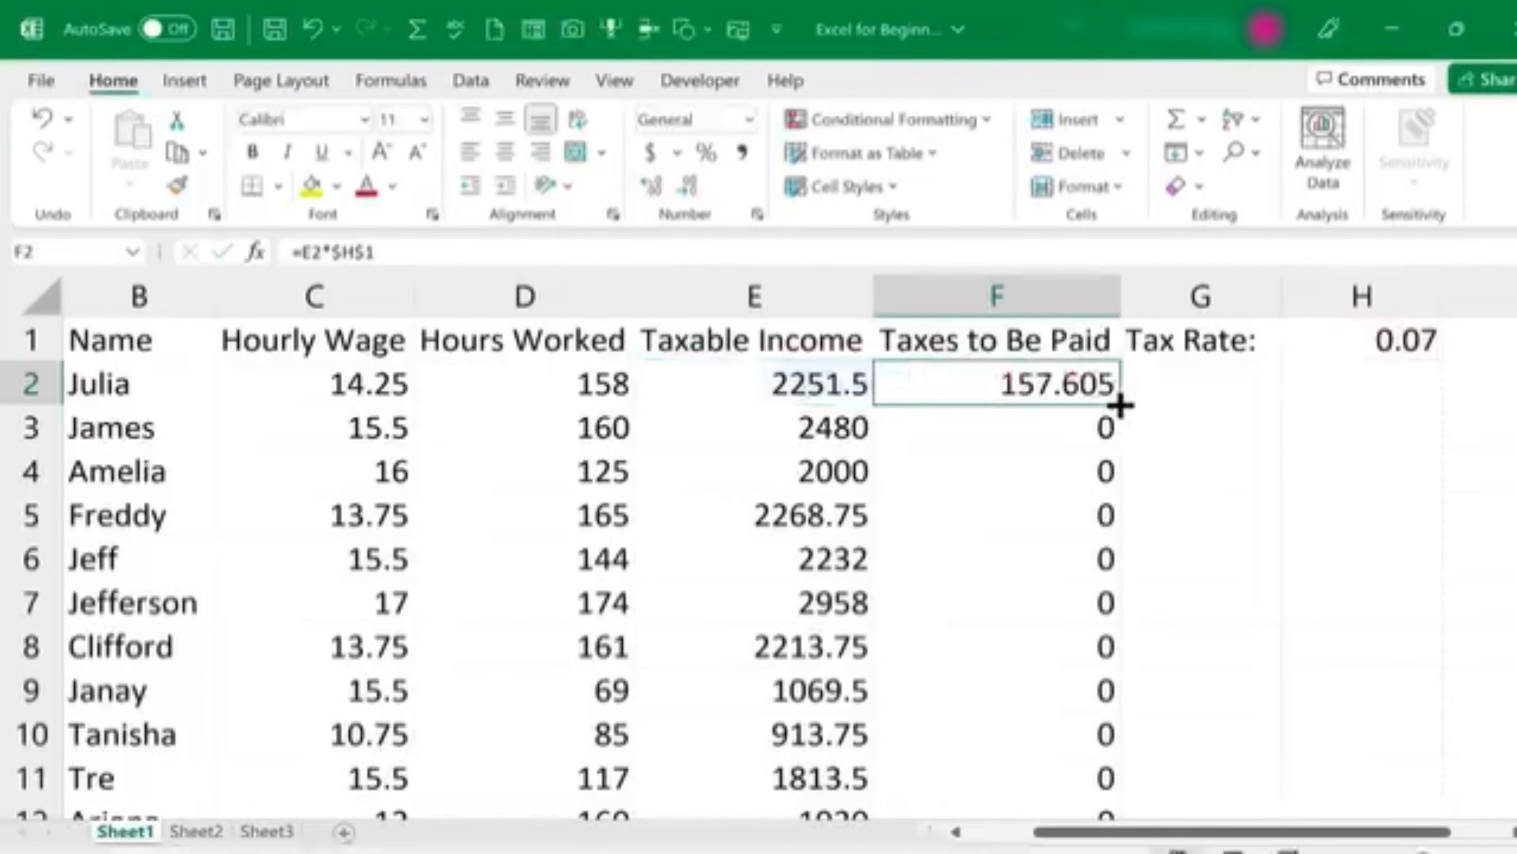
double_click(1120, 405)
scroll(1060, 643, down, 2)
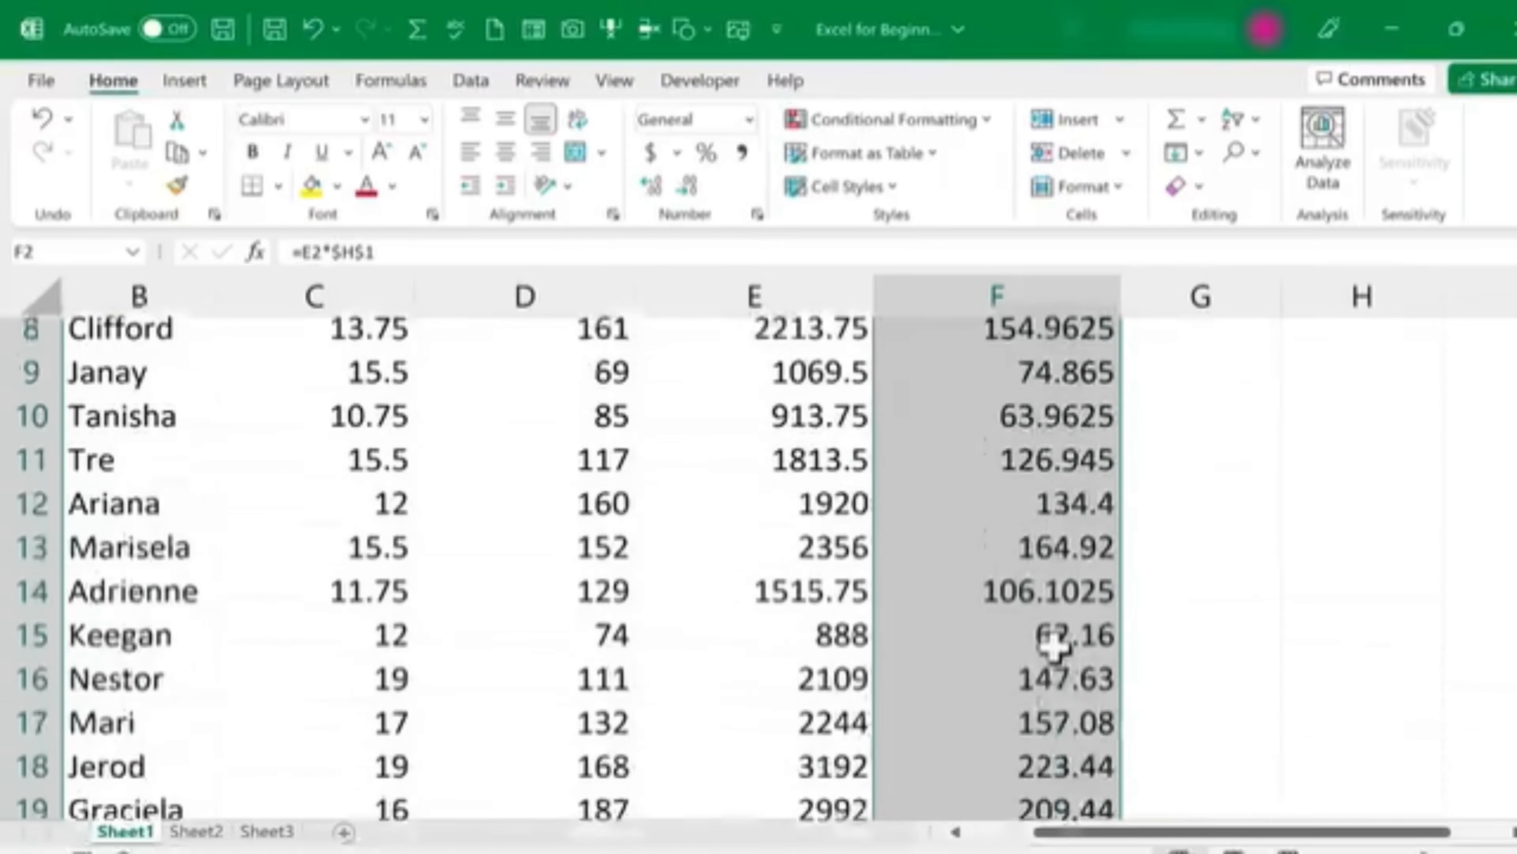
scroll(1057, 643, down, 6)
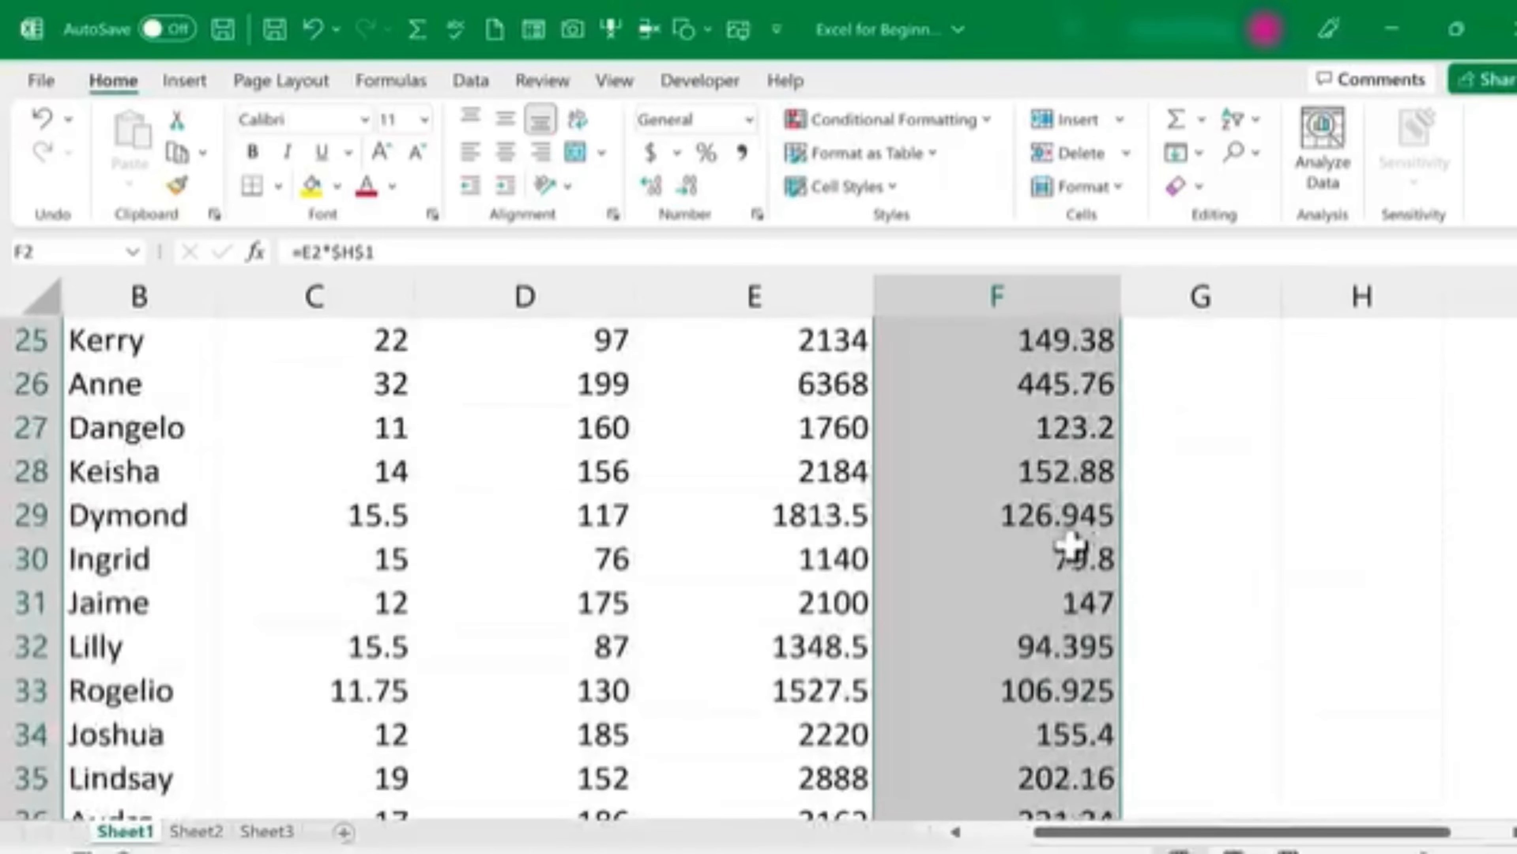
Step: Examine the formulas in cells F29, F13 and F2, comparing their relative Taxable Income reference with the absolute tax rate reference
double_click(1056, 505)
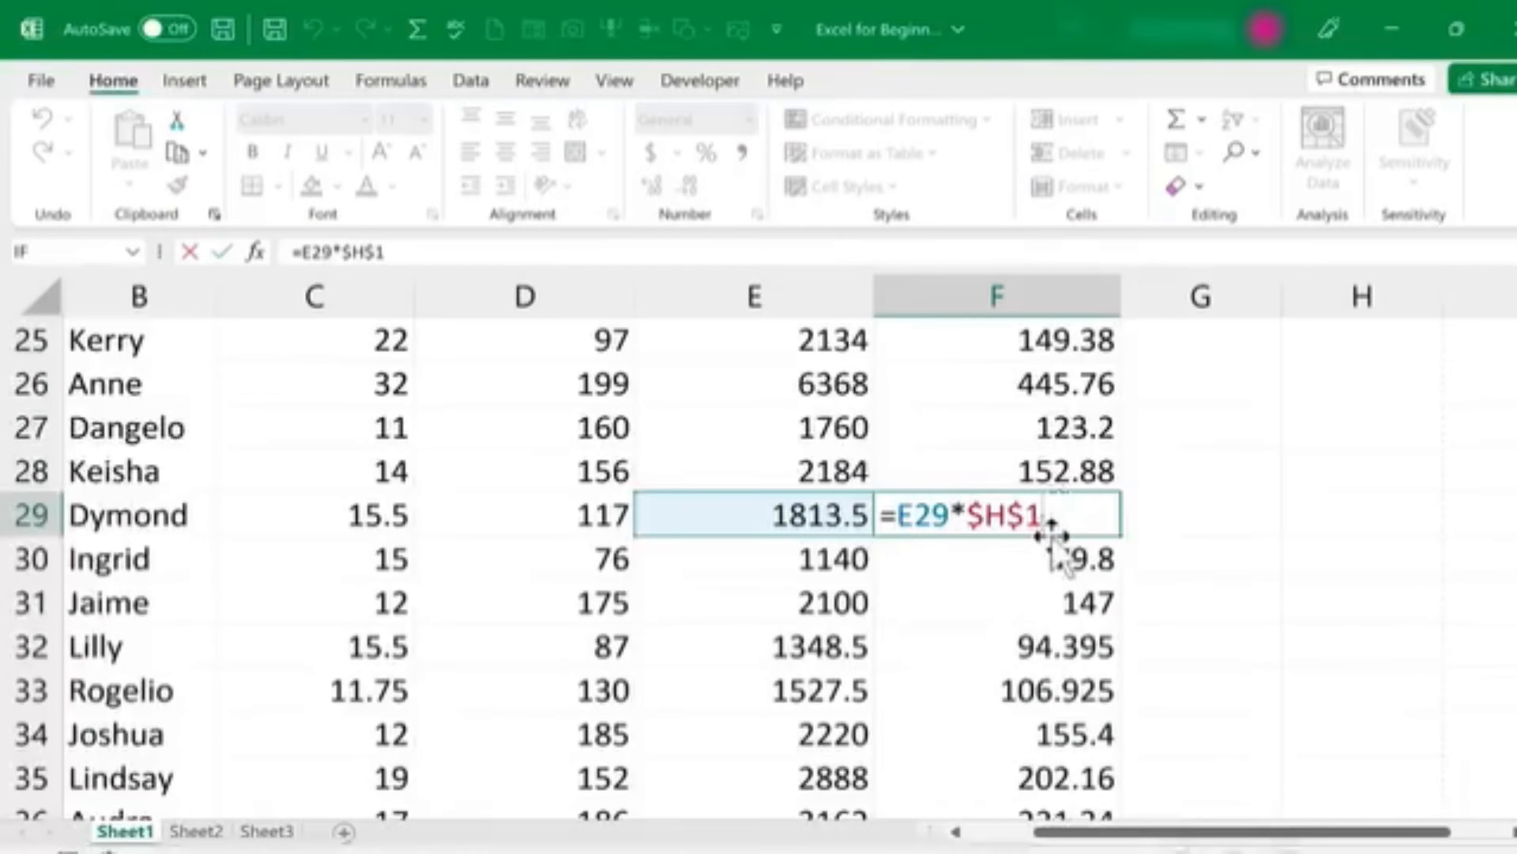
scroll(1045, 537, up, 6)
double_click(1048, 604)
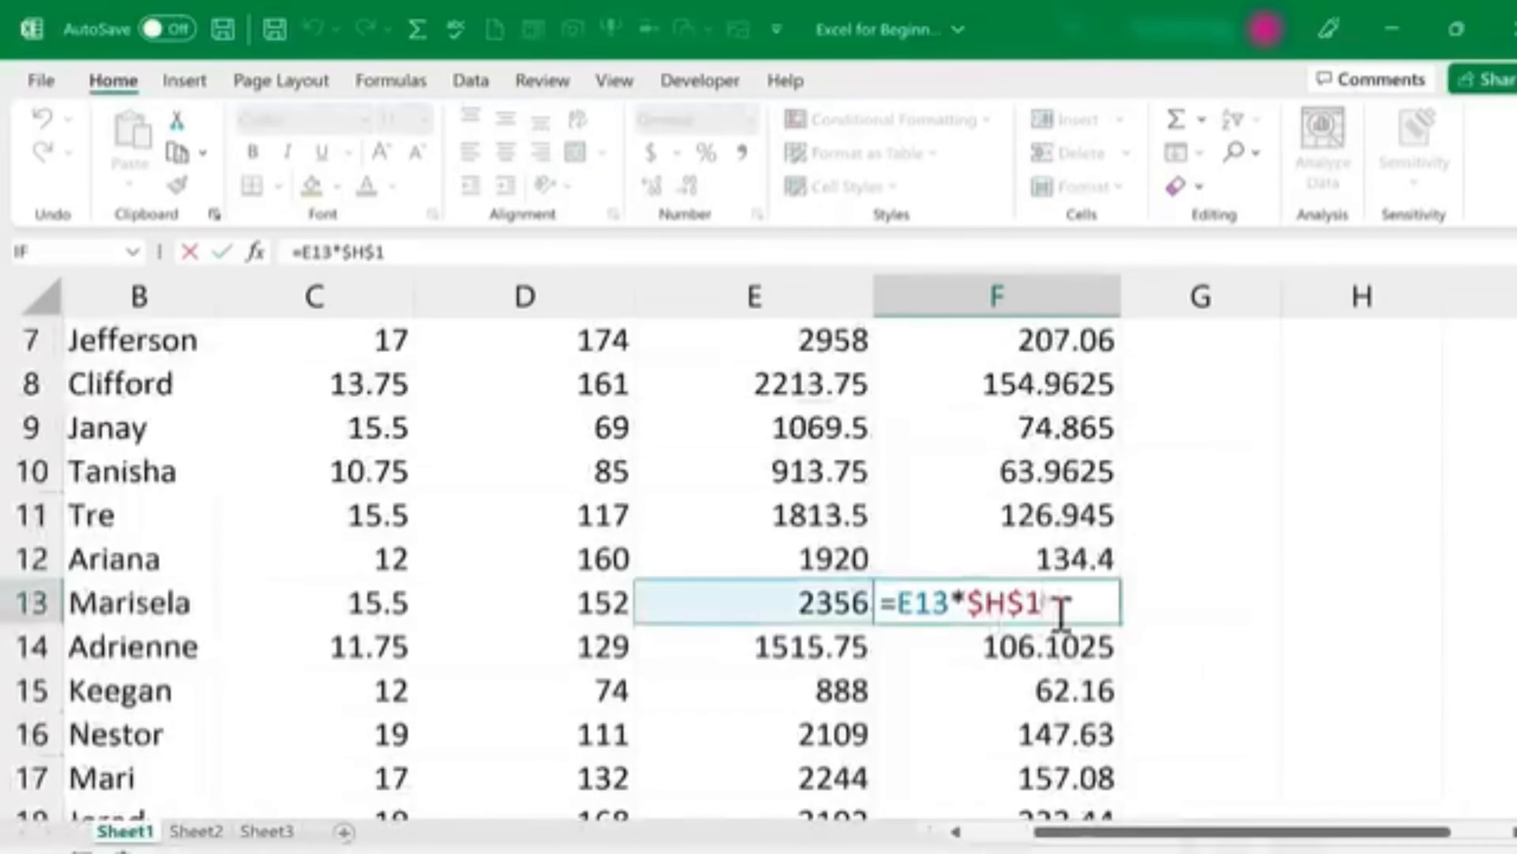
scroll(1290, 499, up, 2)
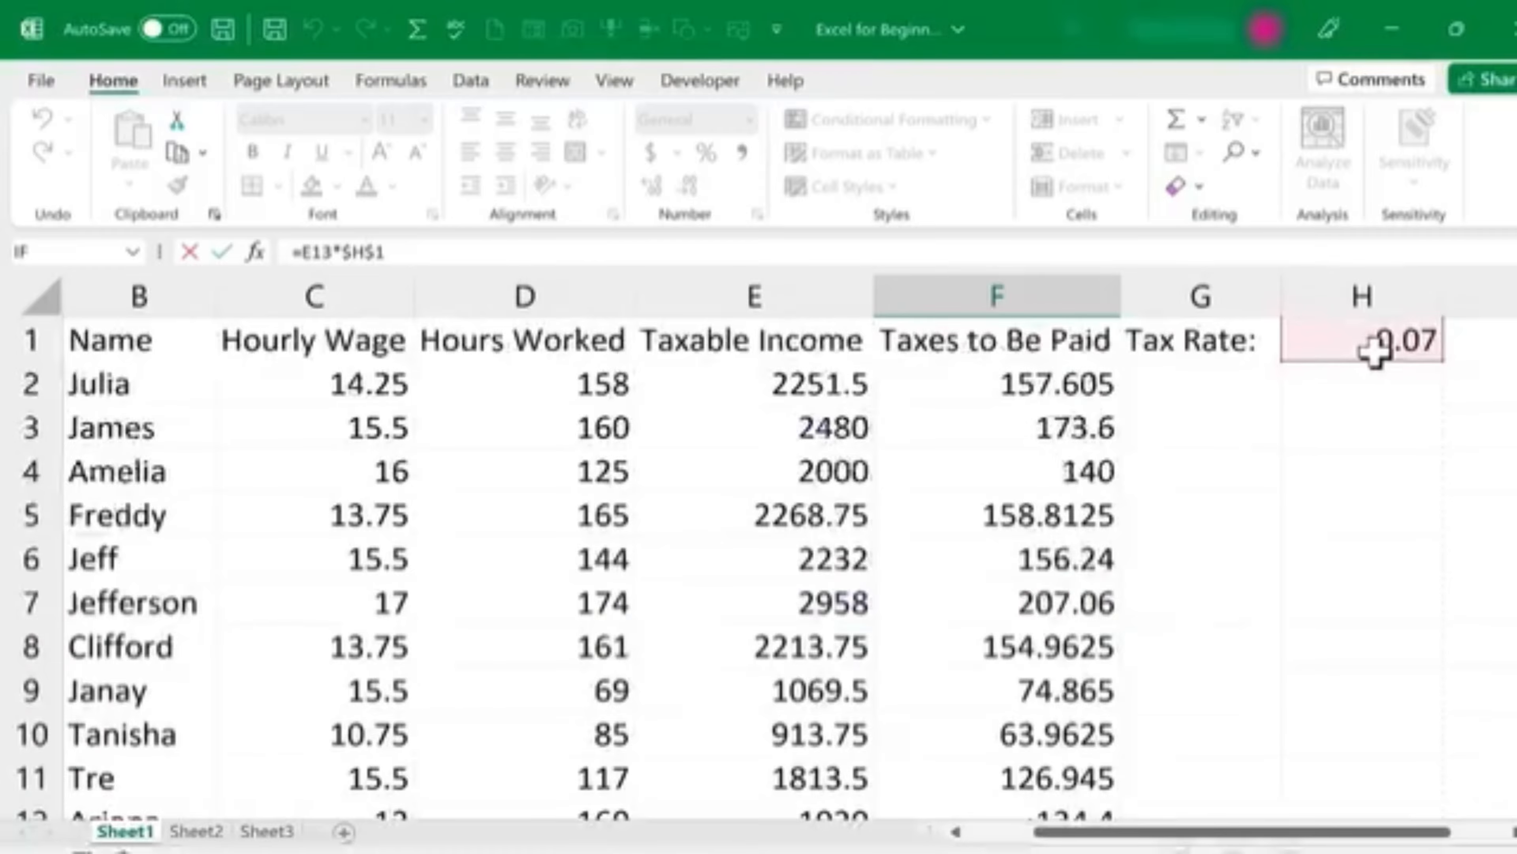
click(1078, 392)
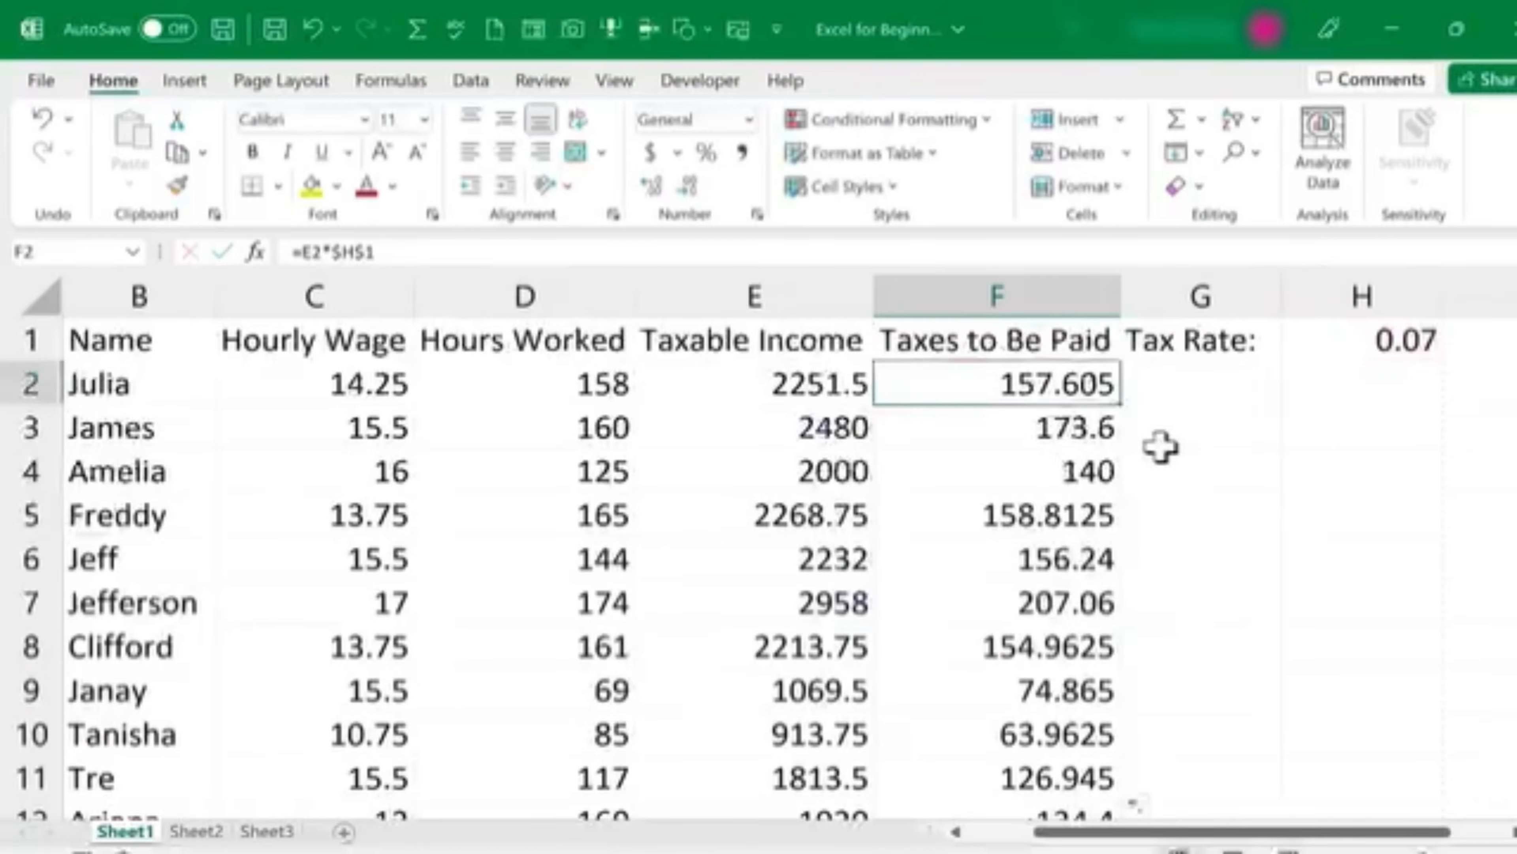
double_click(1075, 389)
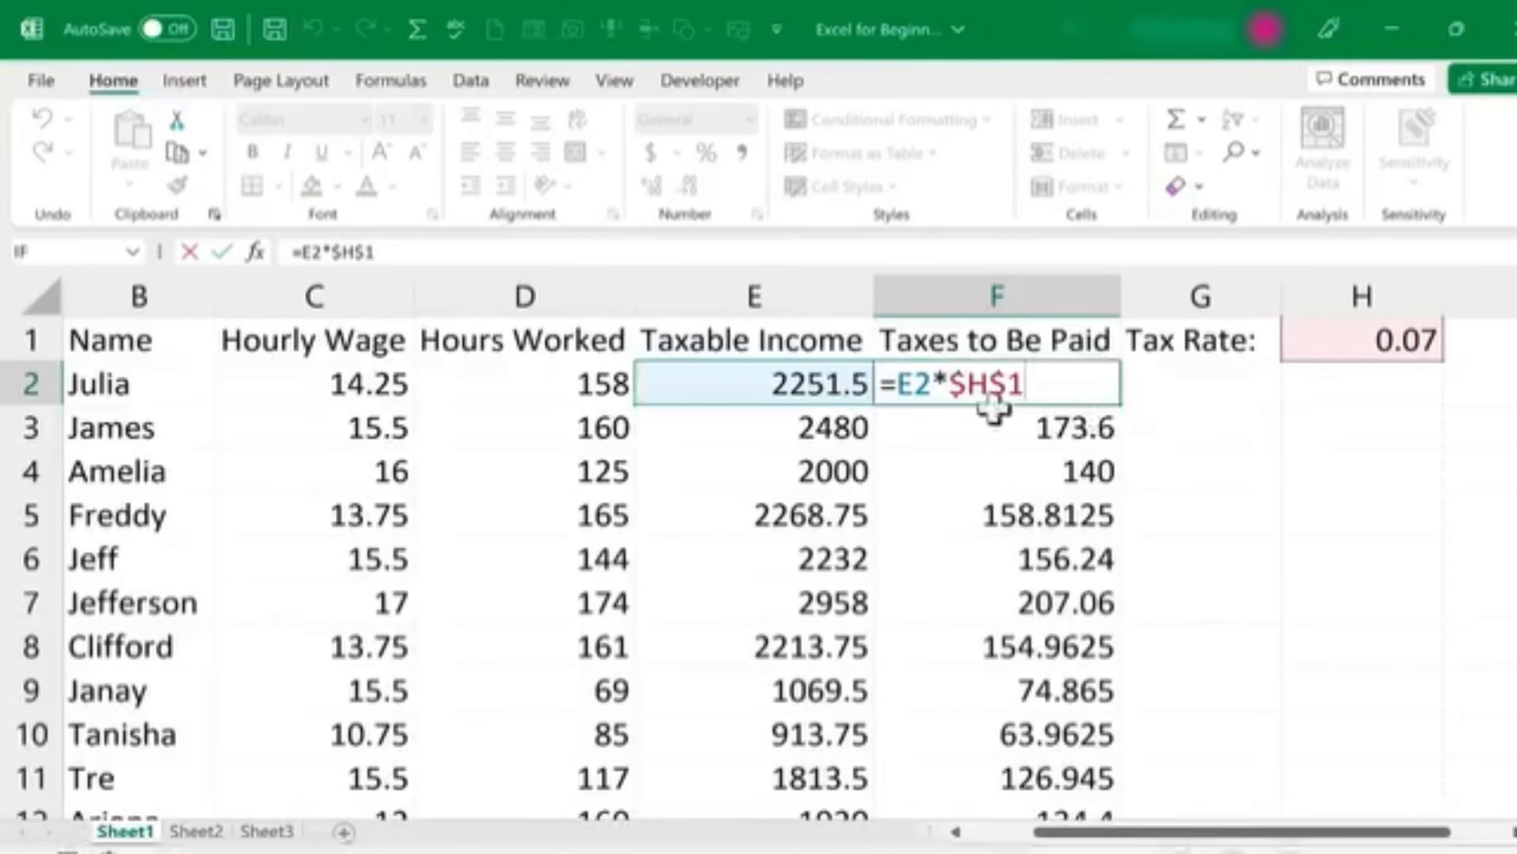
double_click(911, 383)
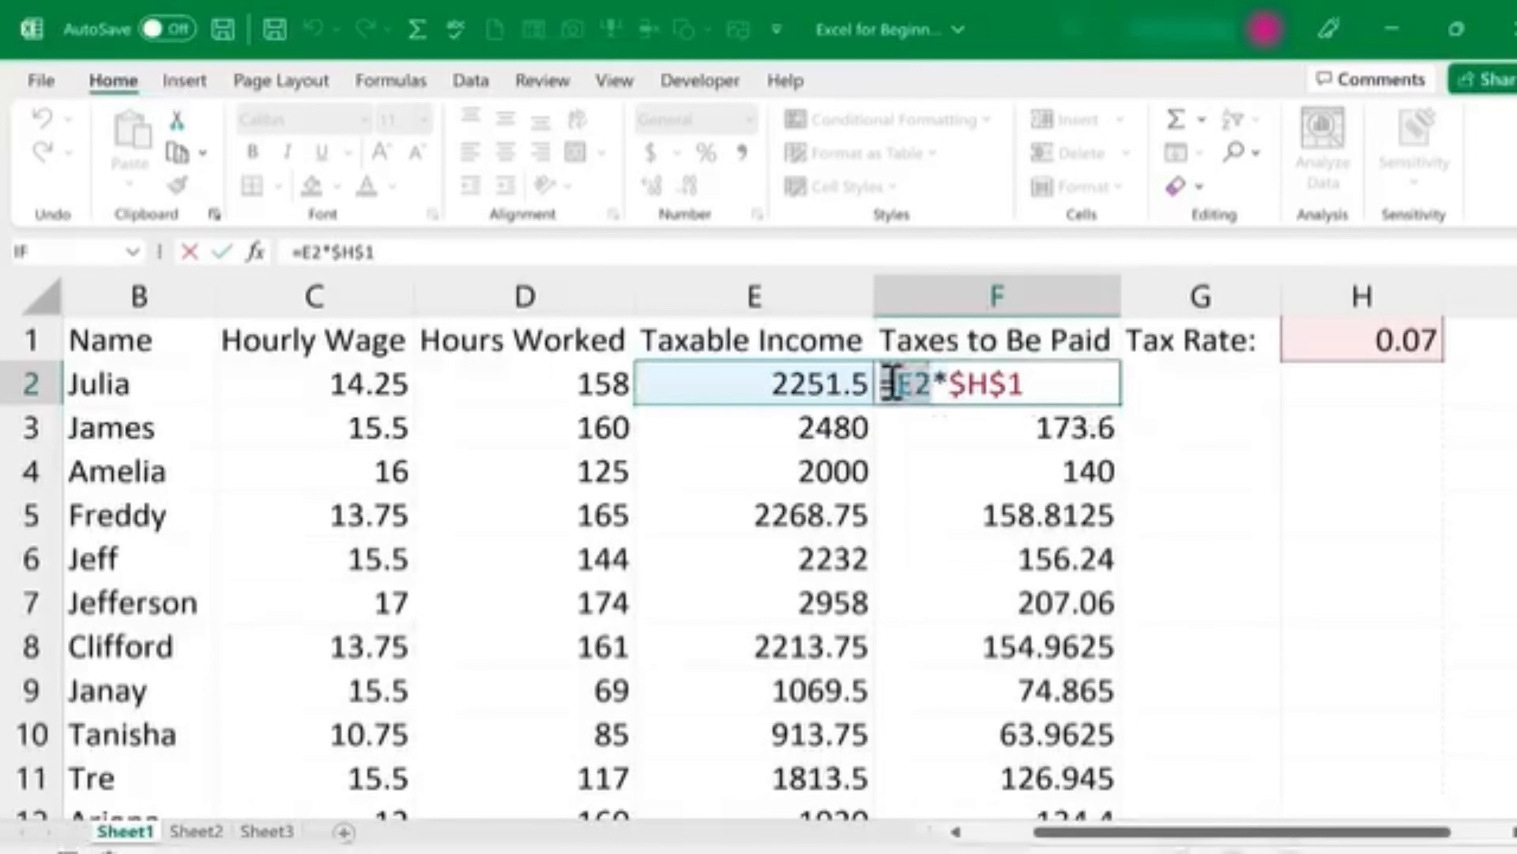
double_click(988, 386)
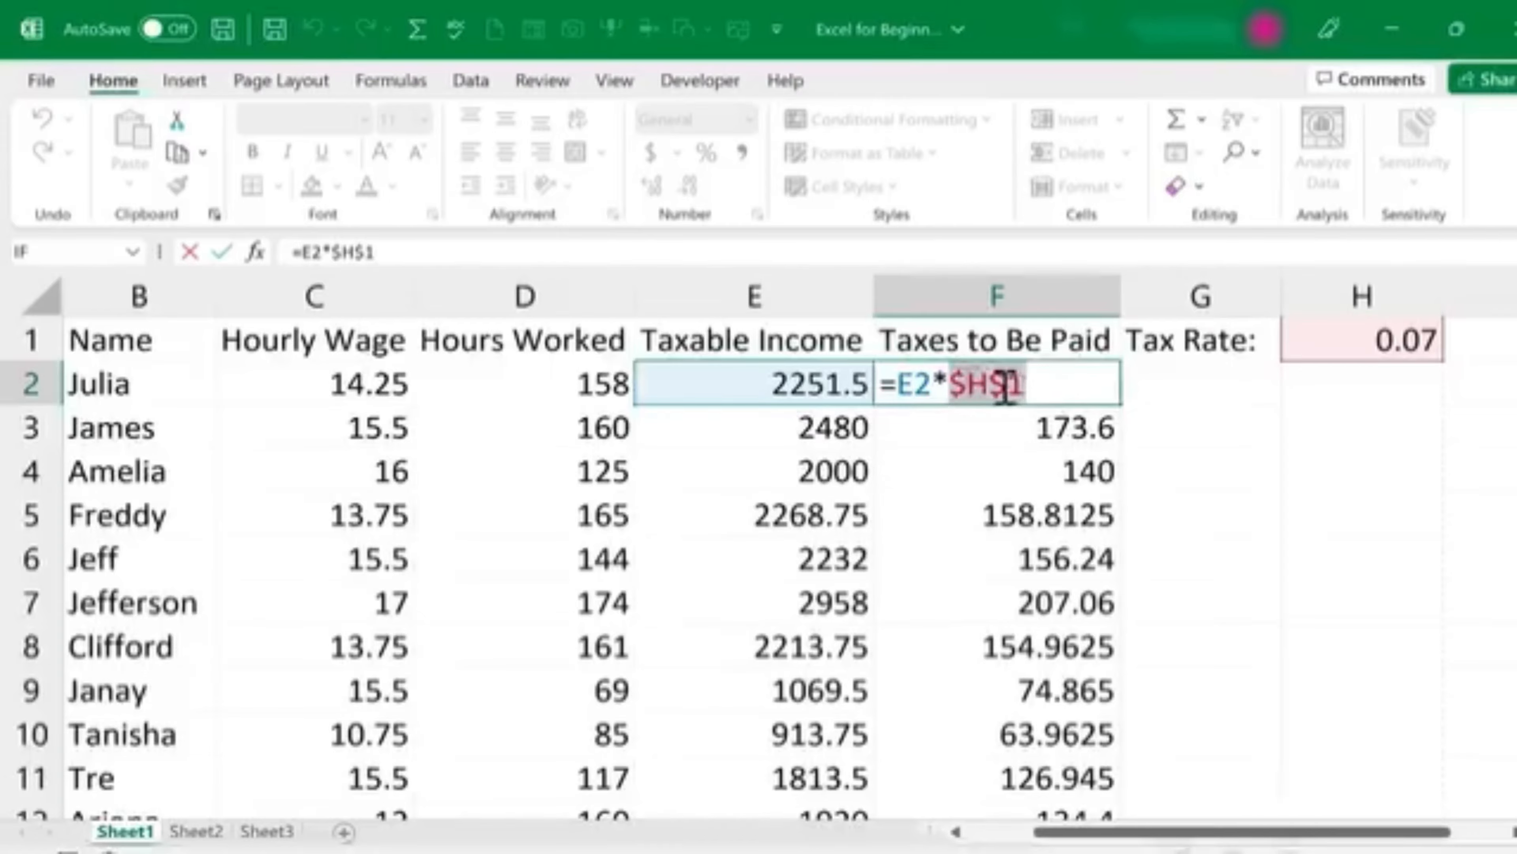
key(Escape)
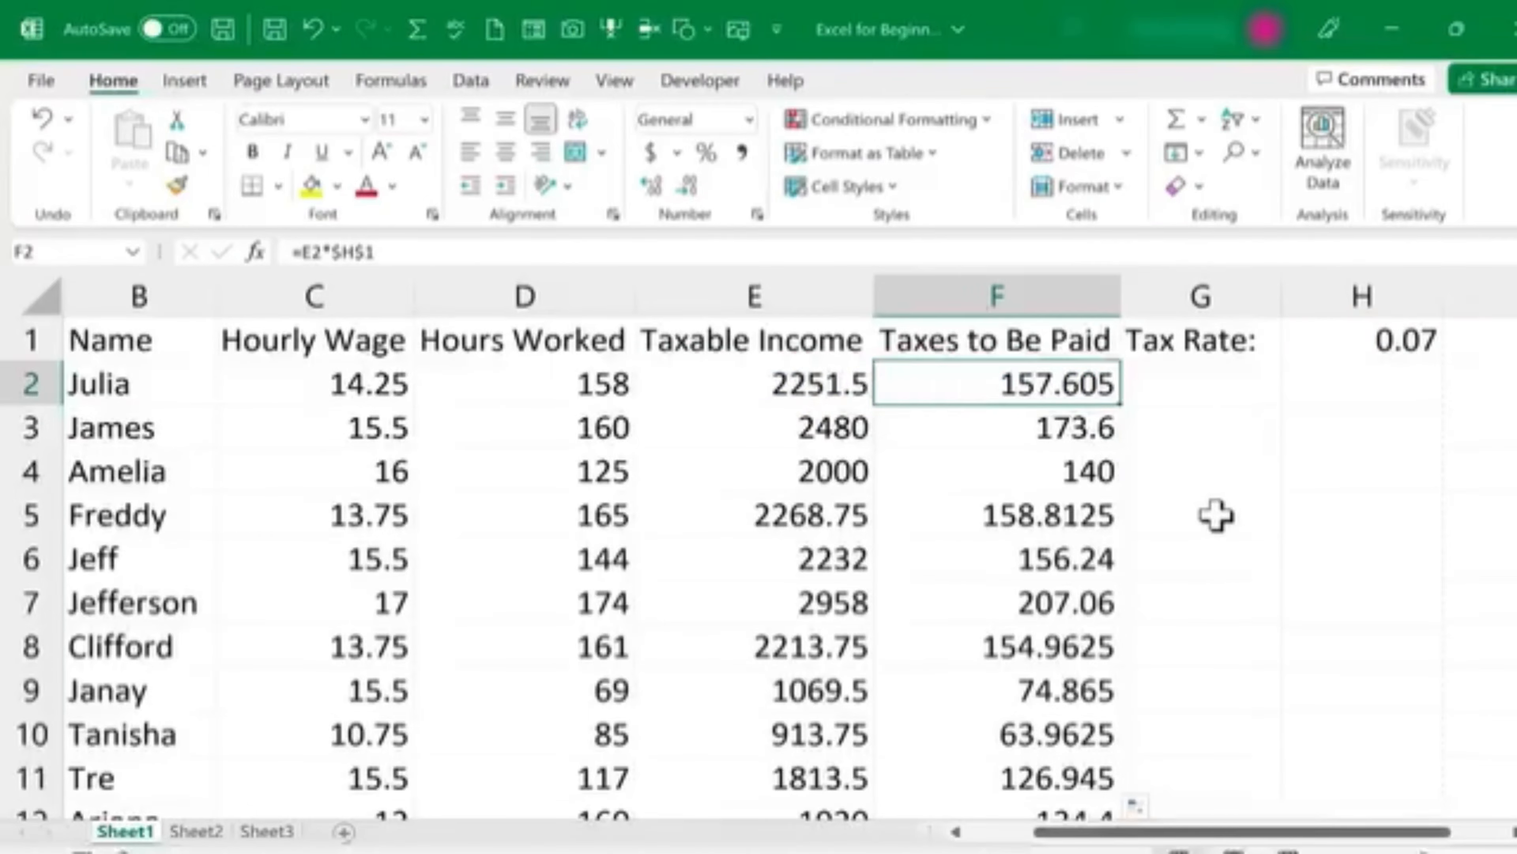
Step: Replace the formula in cell F2 with =E2/0 to produce a division error
double_click(1069, 392)
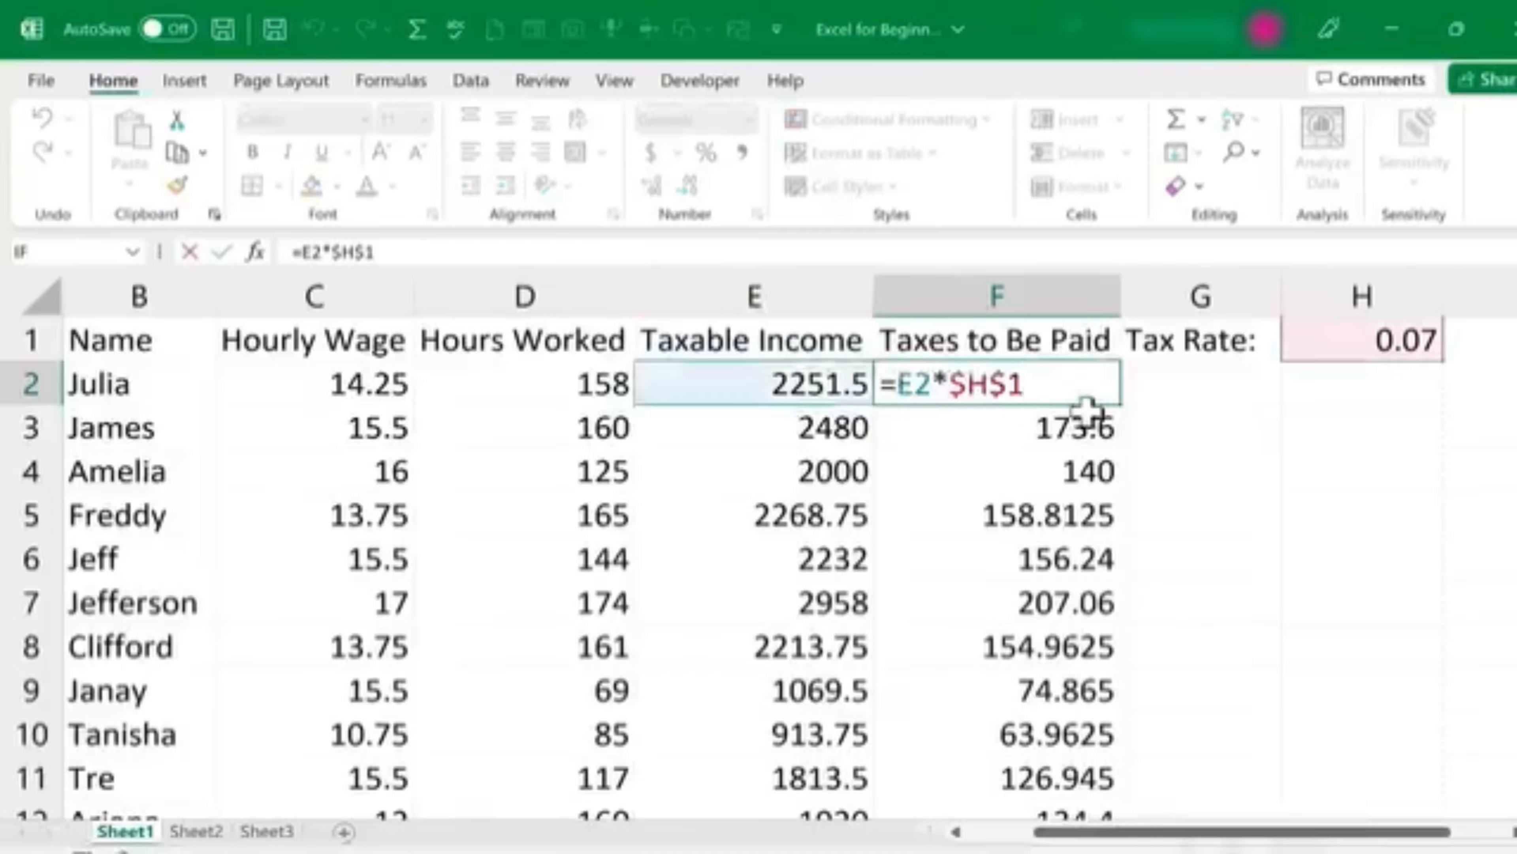
key(BackSpace)
key(BackSpace)
key(BackSpace)
key(BackSpace)
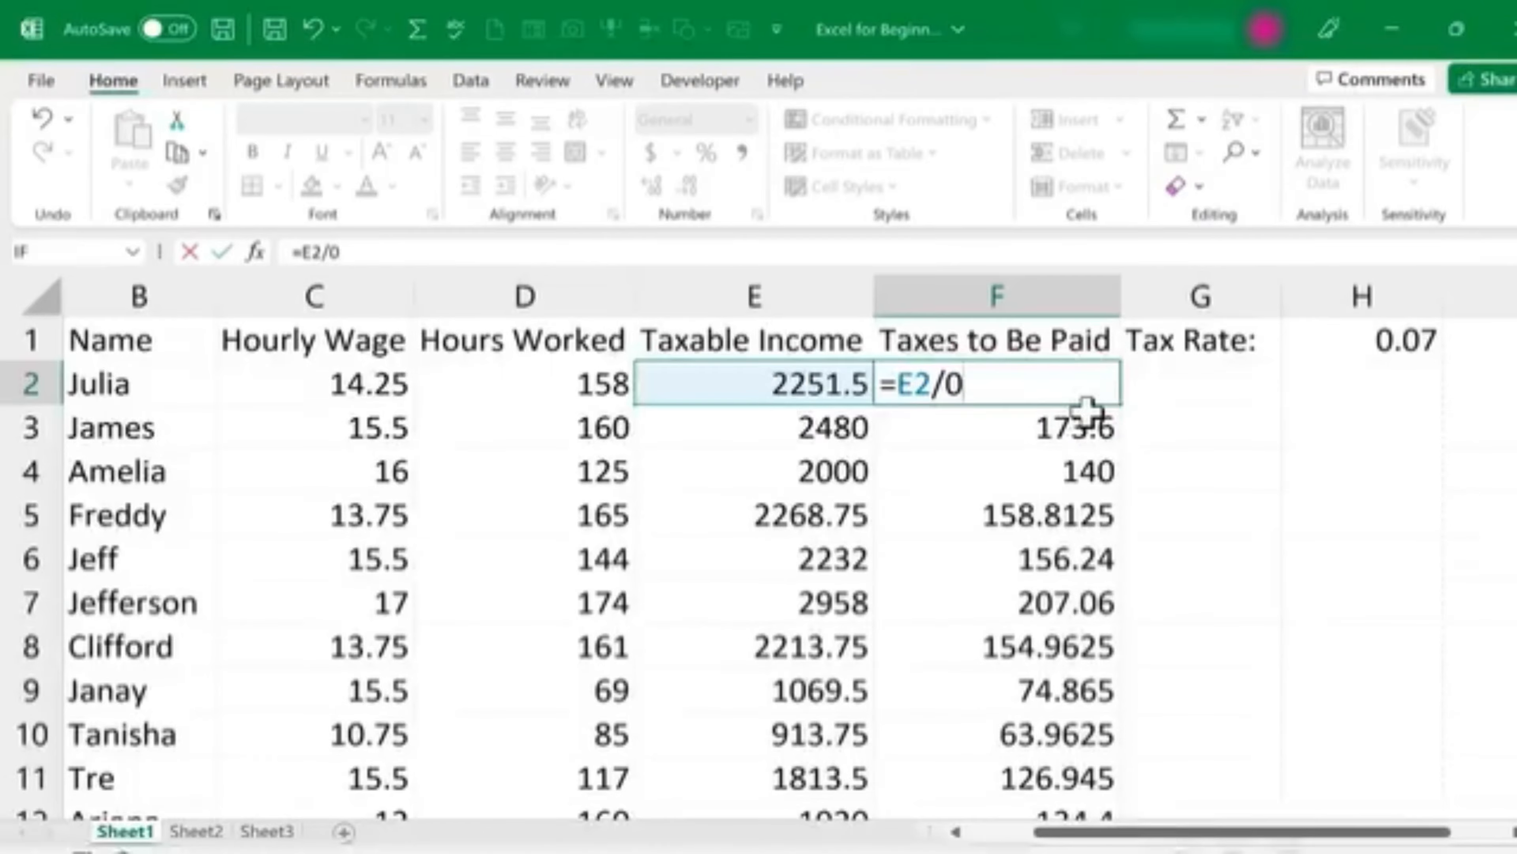
key(Return)
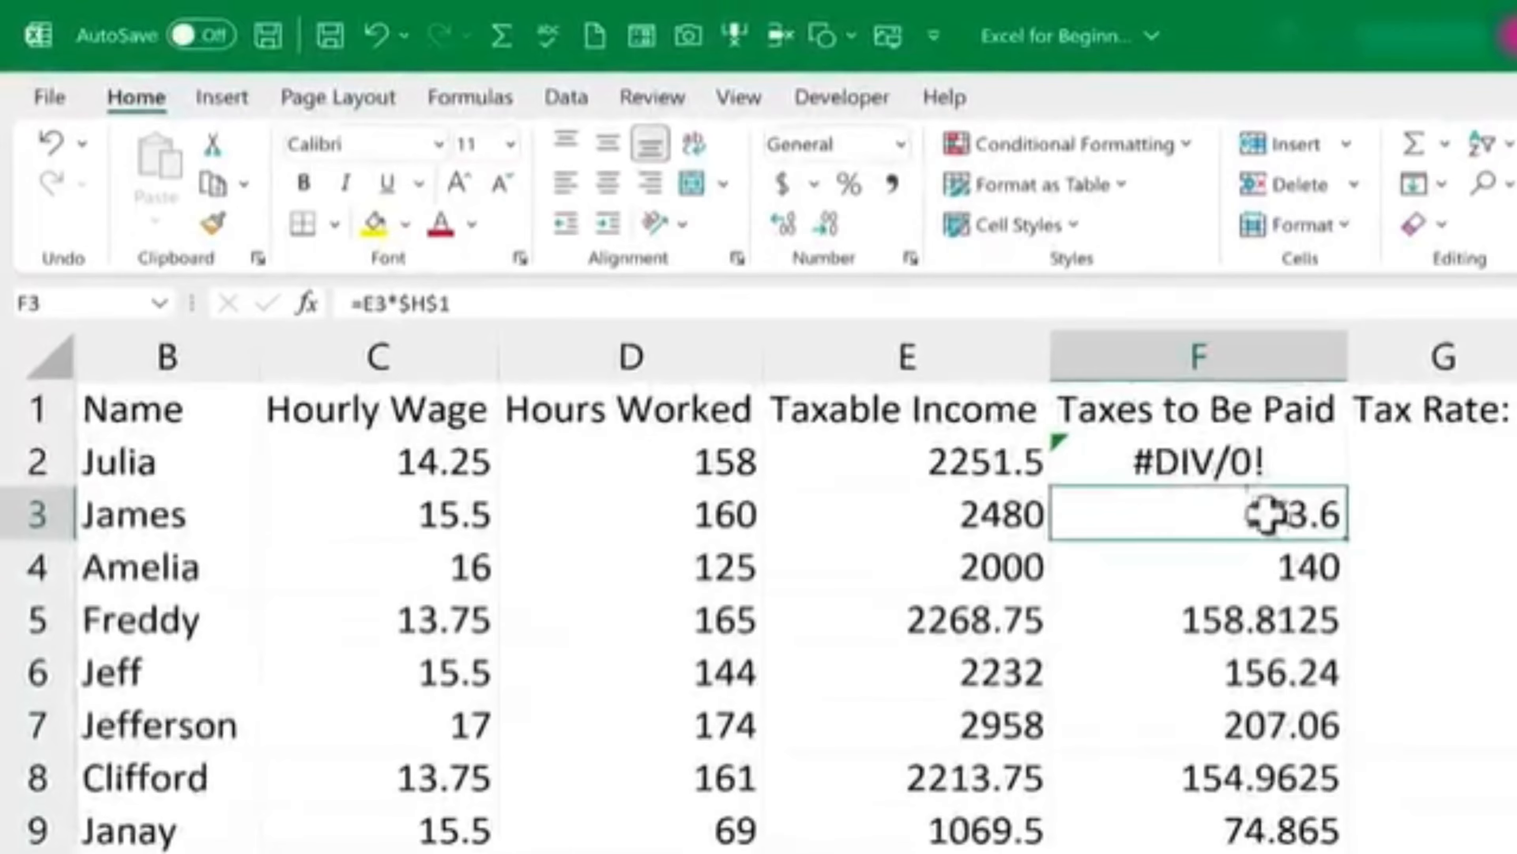
click(1296, 449)
click(1280, 562)
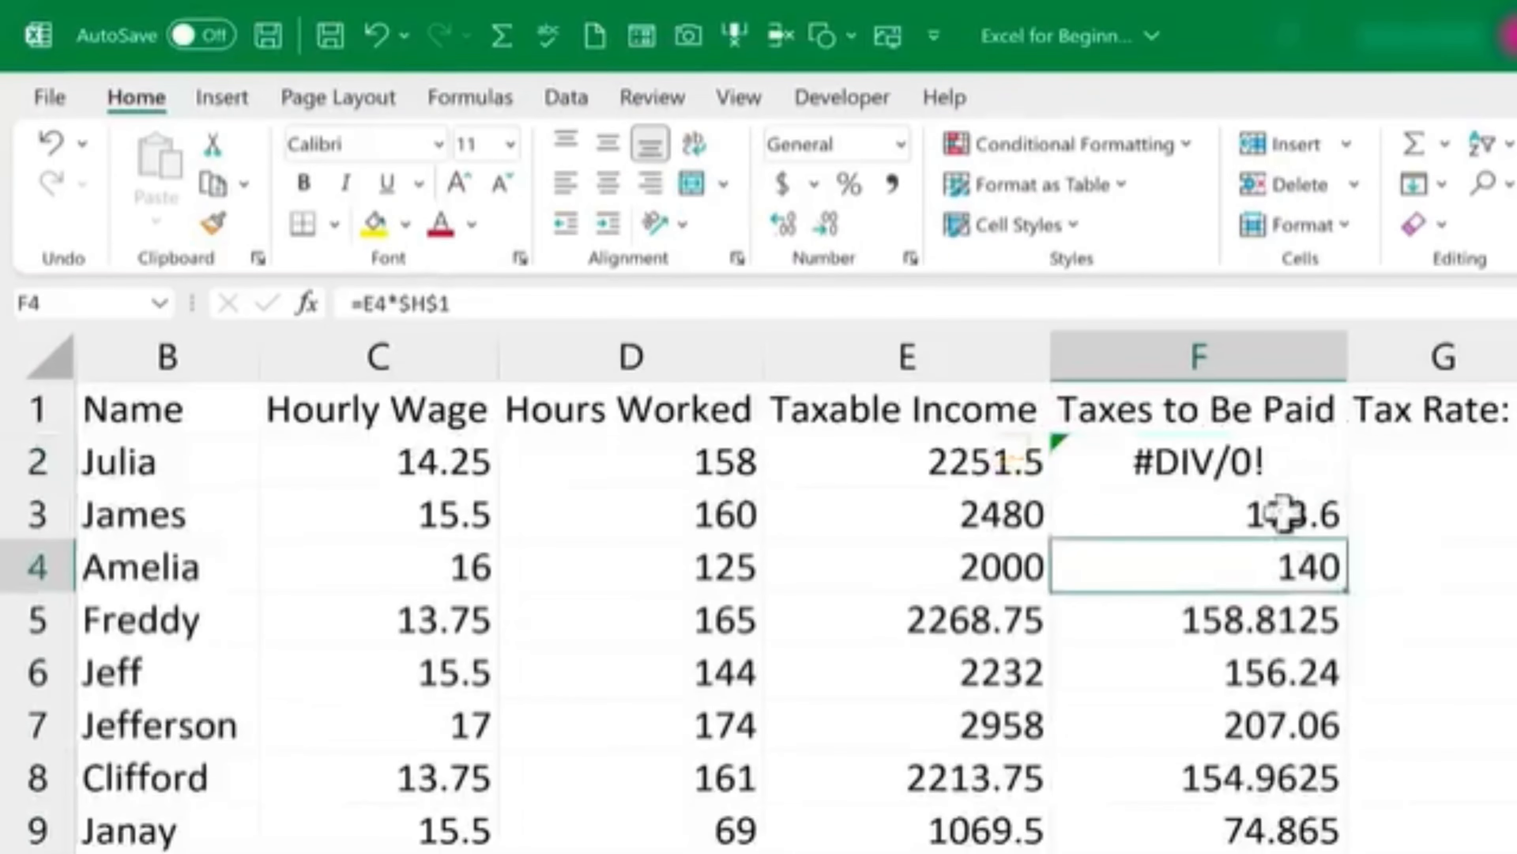
Step: Try to enter the faulty formula =E2*/0 in cell F2
click(1270, 472)
double_click(1269, 472)
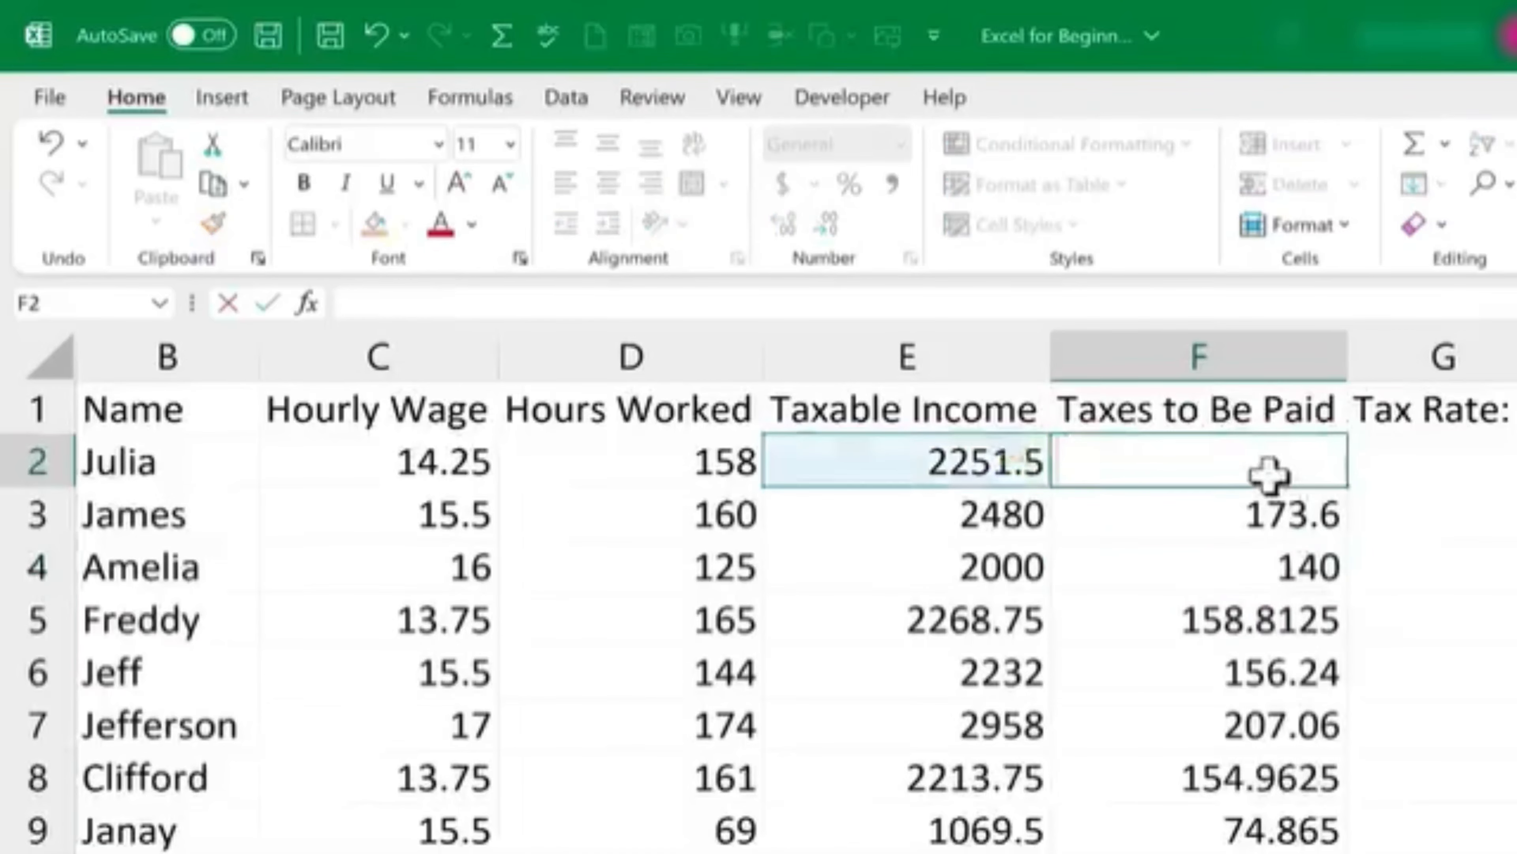
key(BackSpace)
key(BackSpace)
text(*/0)
key(Return)
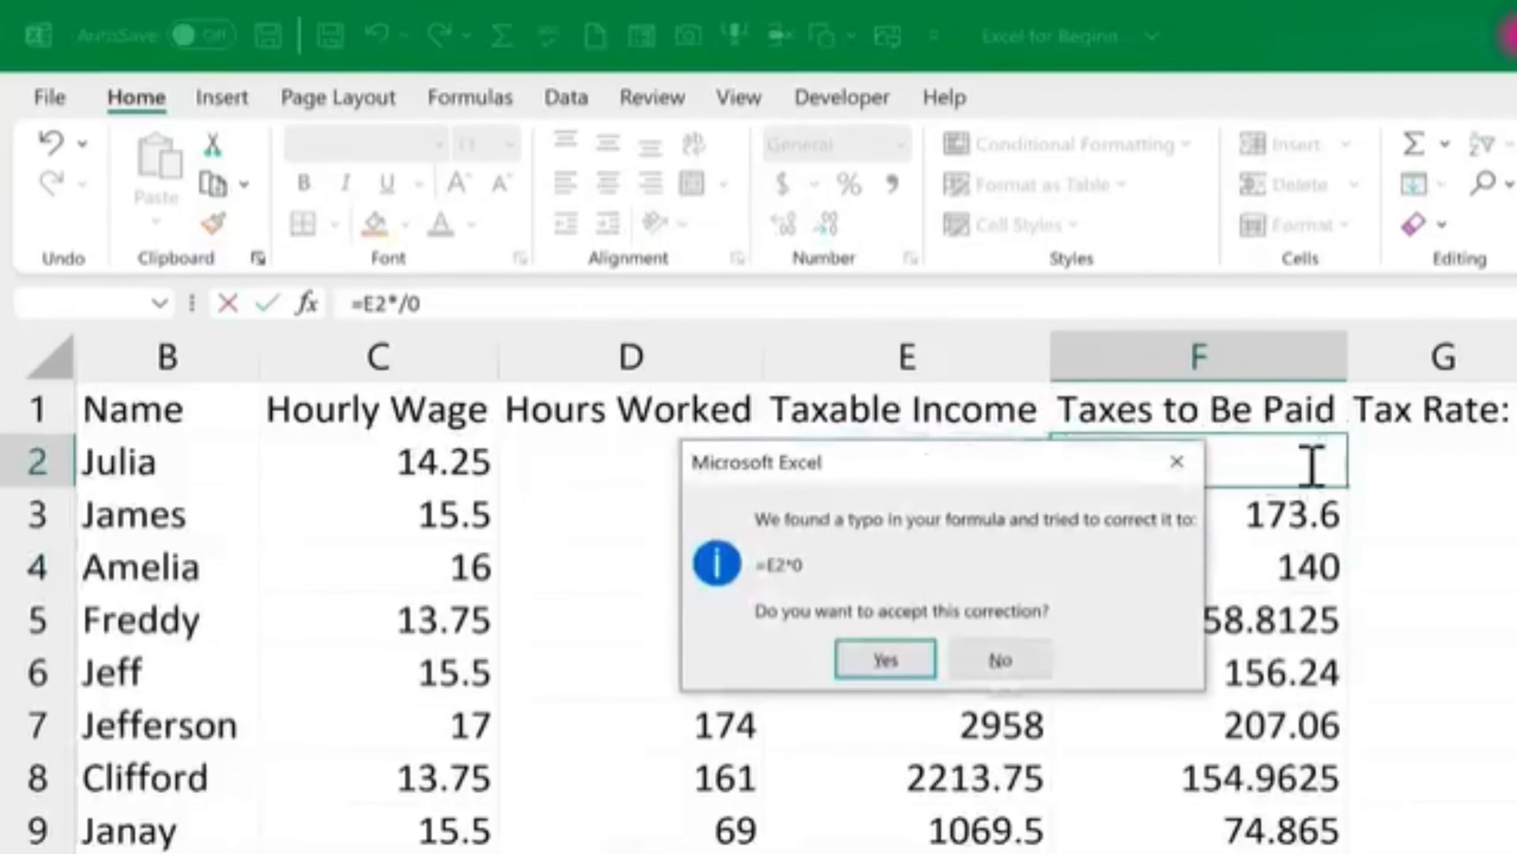
Step: Reject the proposed formula correction and enter =E2/0 in cell F2 instead
click(997, 663)
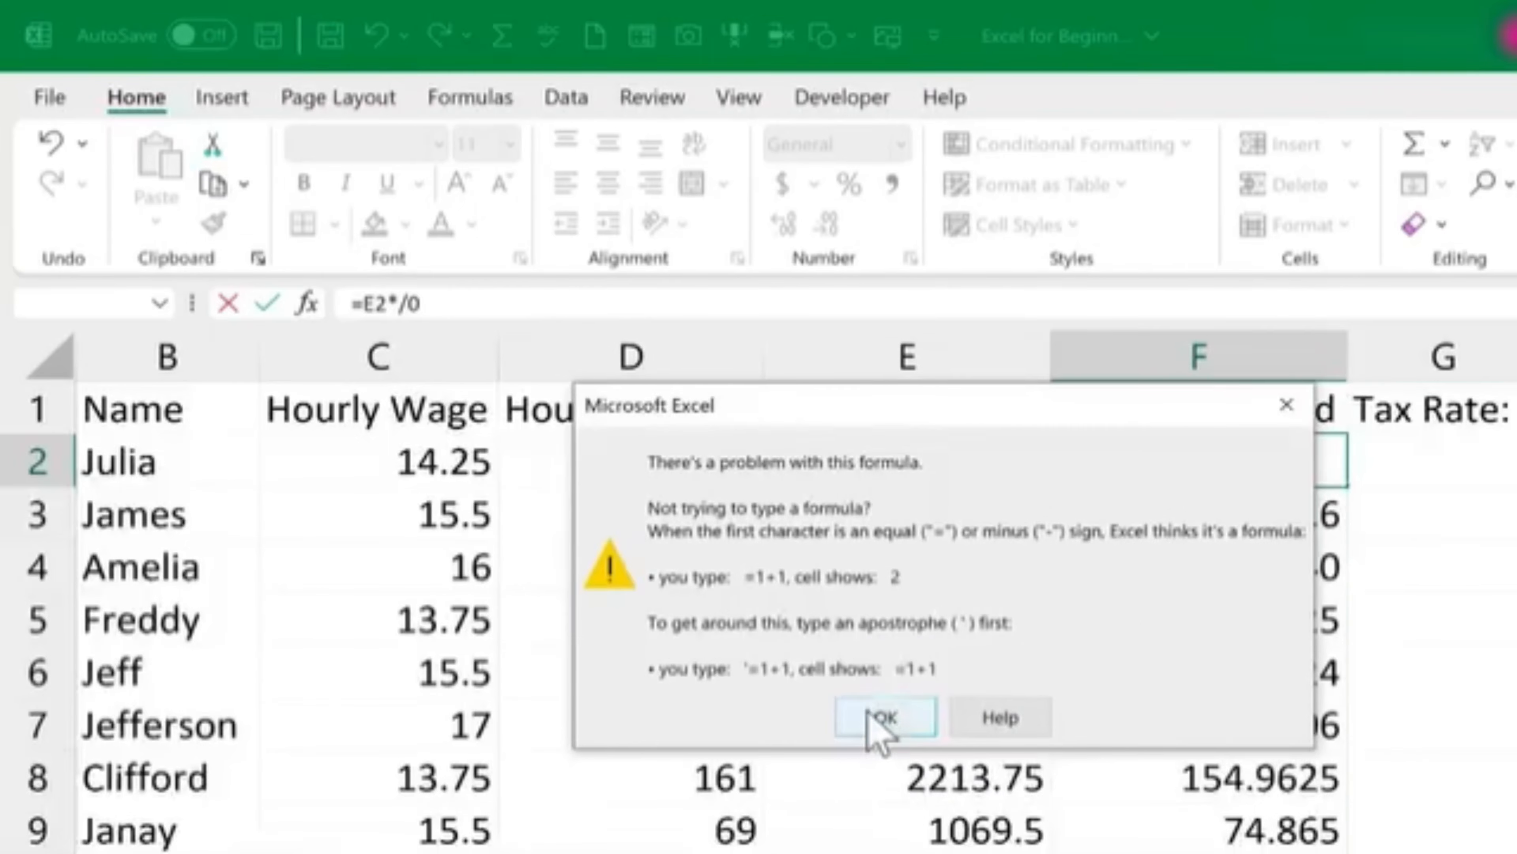
click(876, 724)
click(1255, 526)
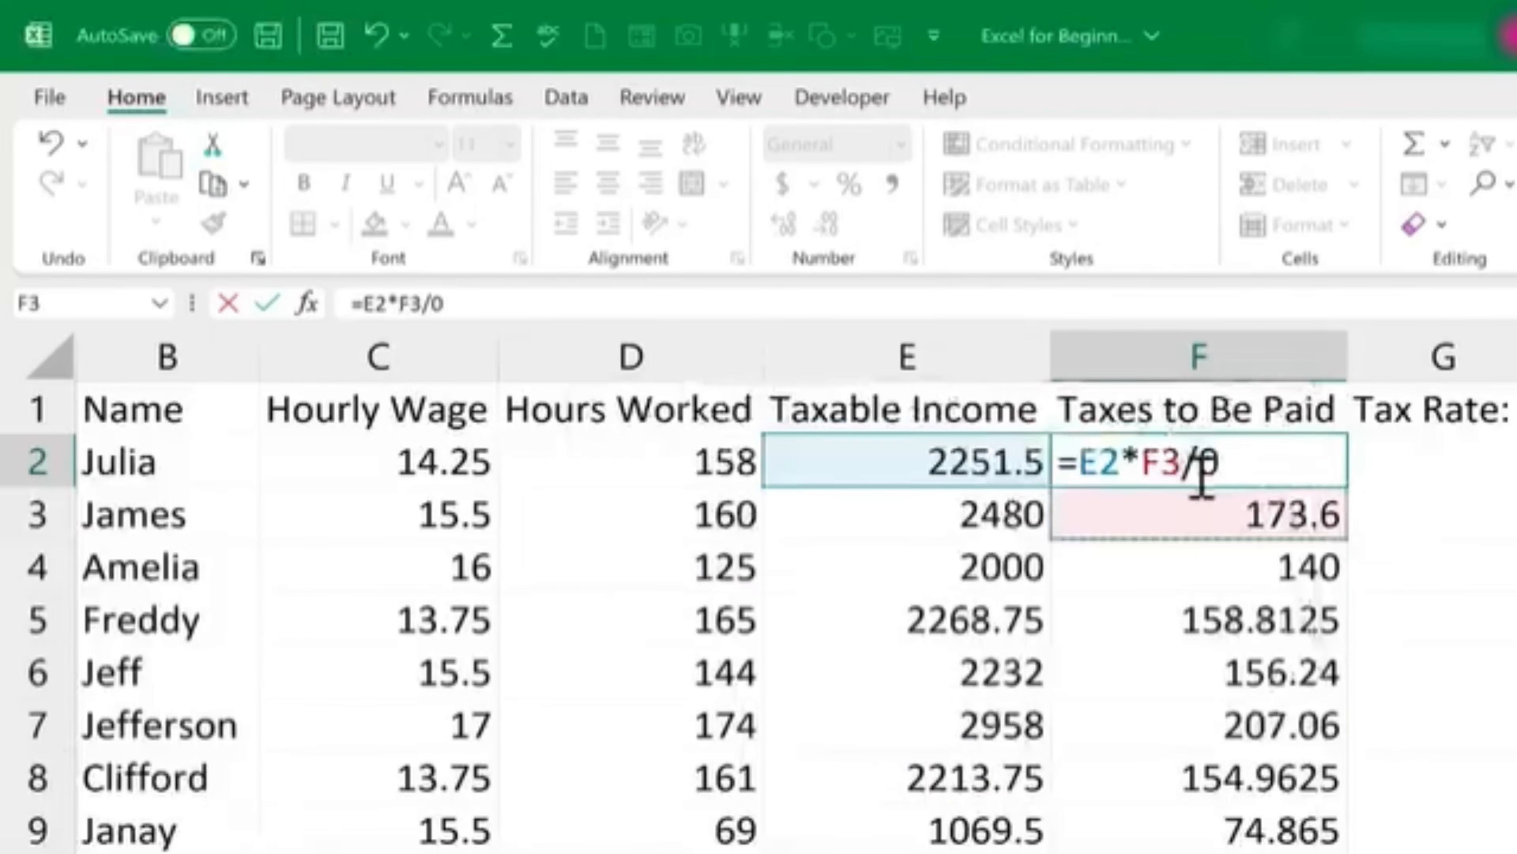
key(BackSpace)
key(BackSpace)
key(BackSpace)
key(Return)
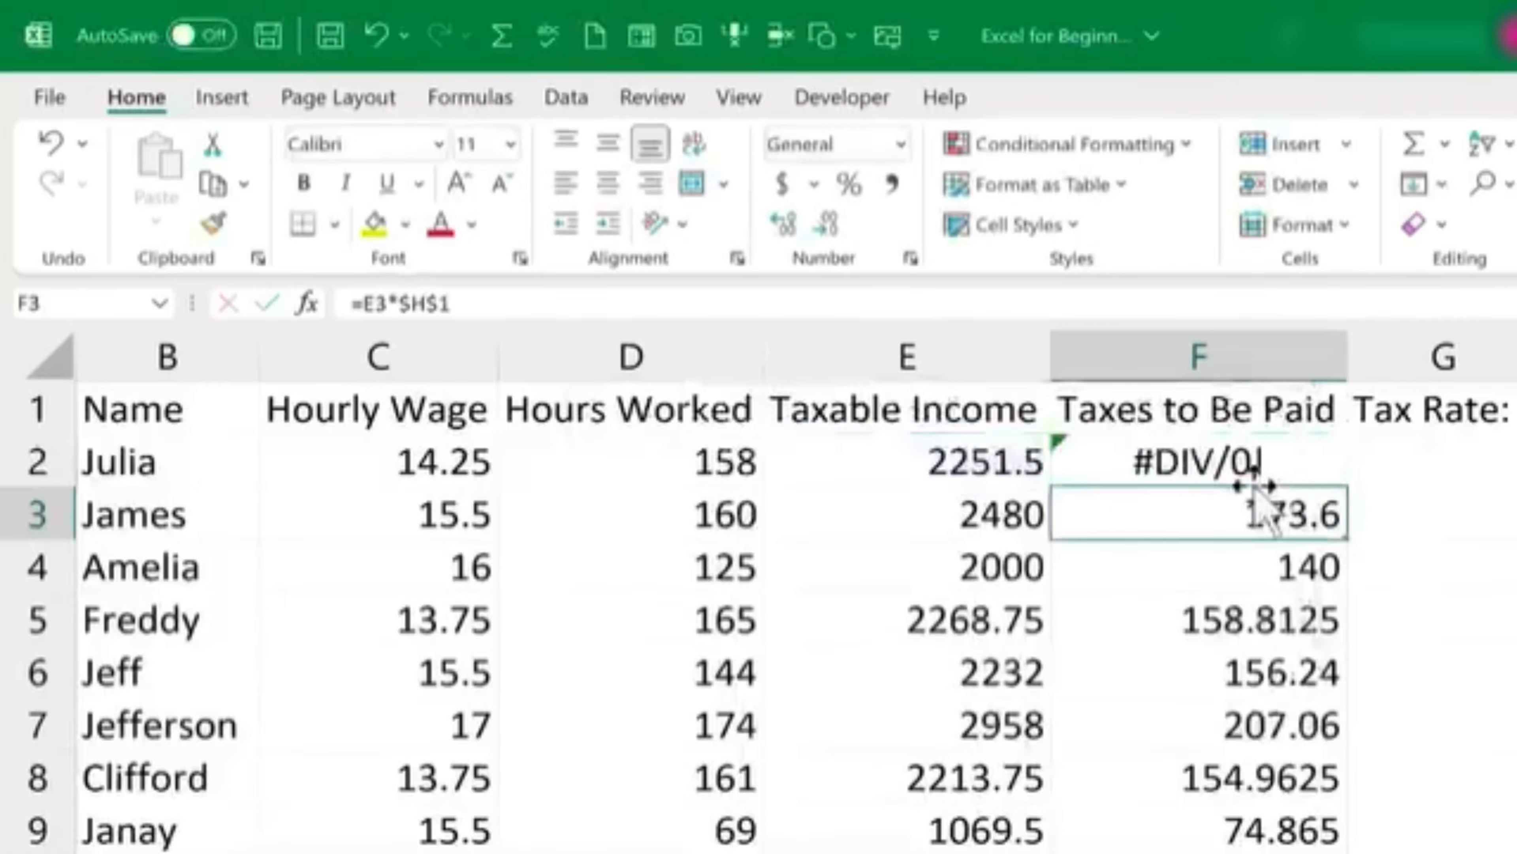
click(1236, 466)
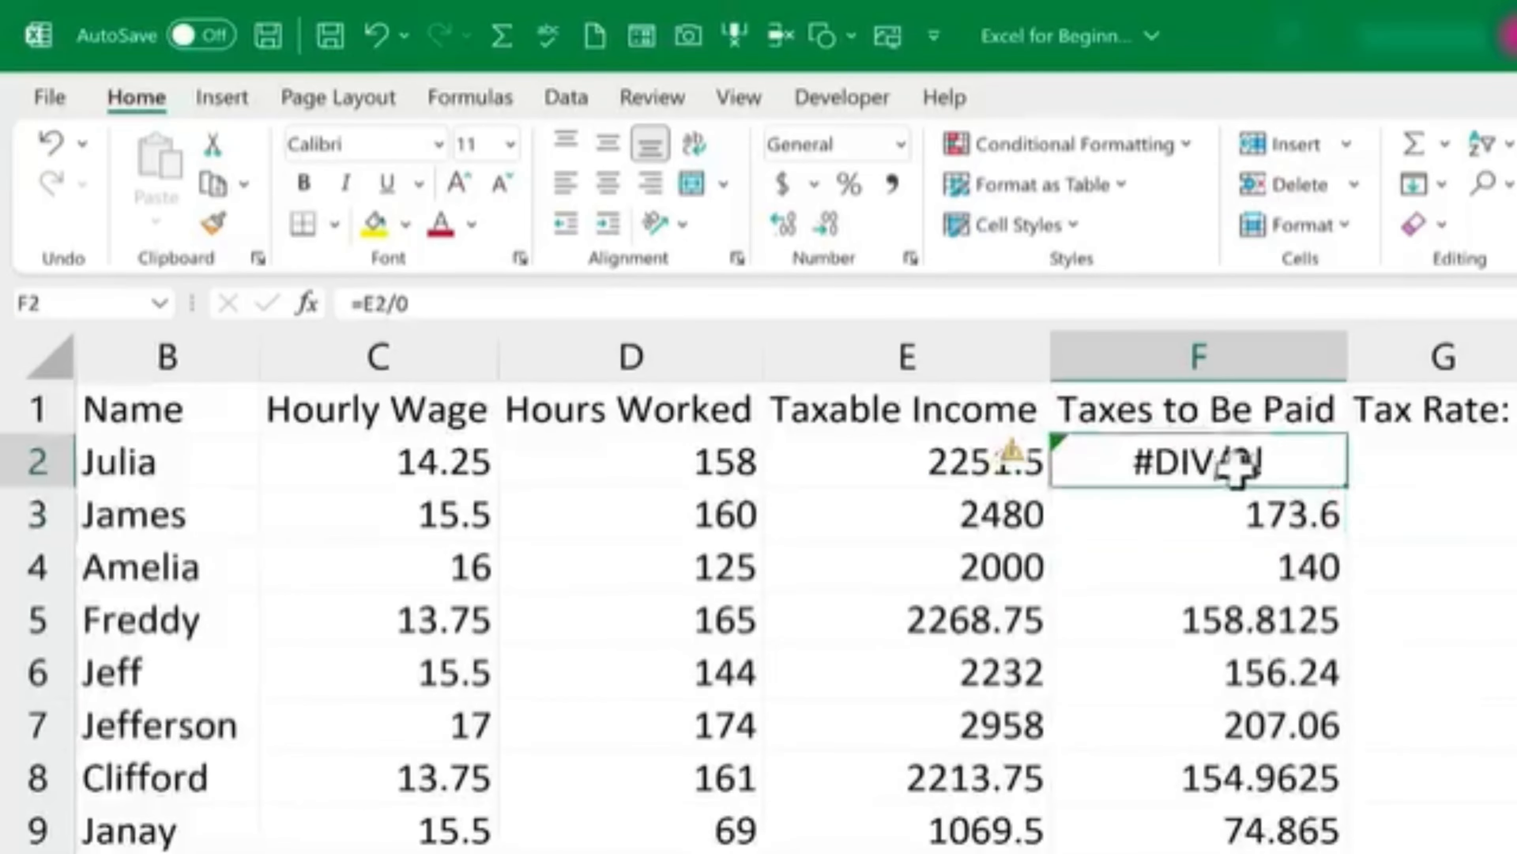
click(444, 306)
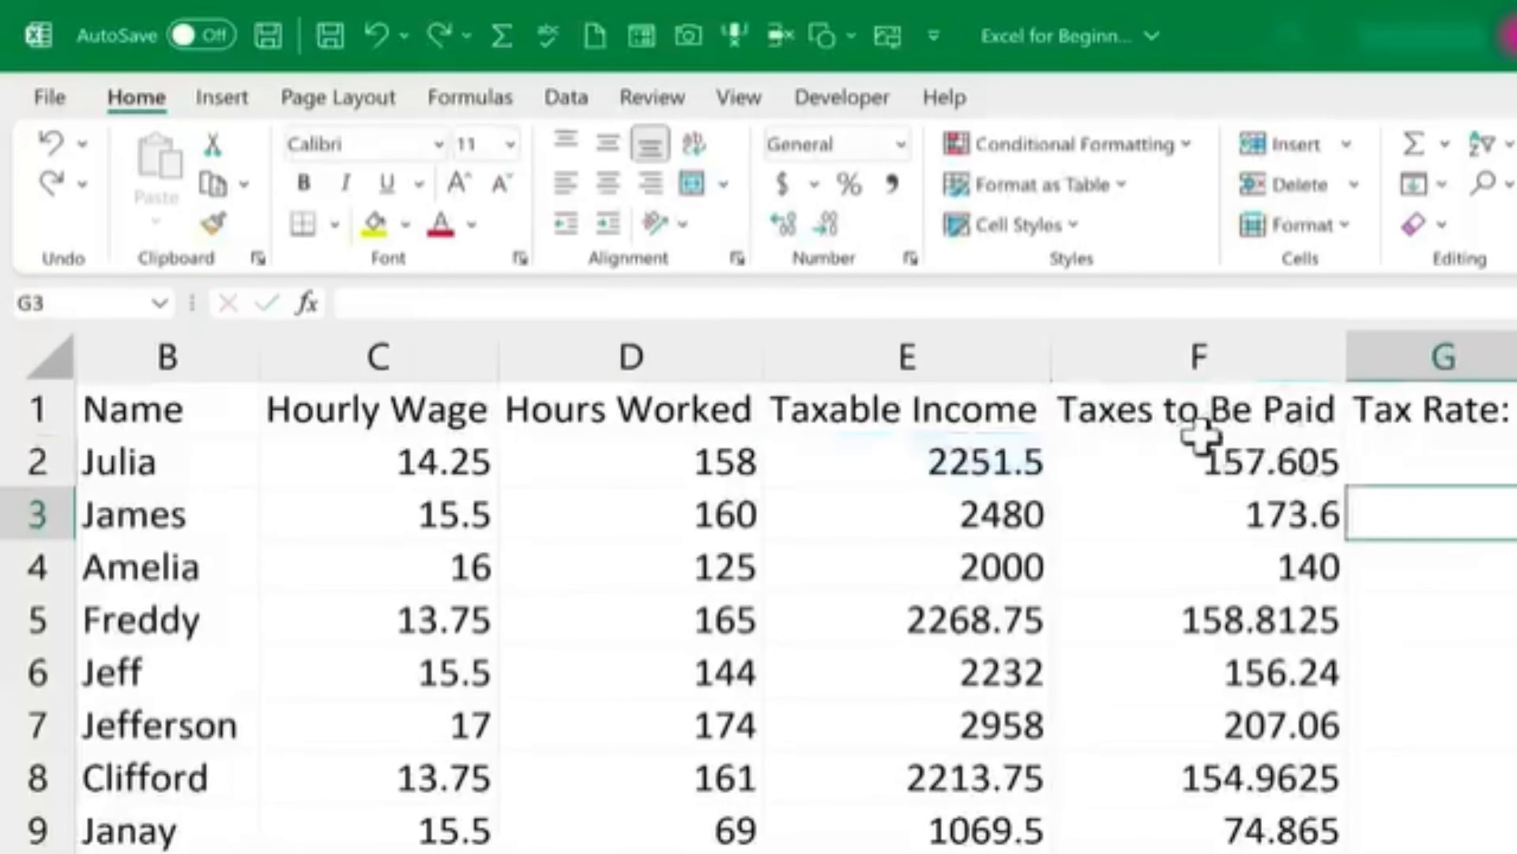
Step: Name the range of tax amounts beneath the Taxes to Be Paid header, starting at F2, TaxesOwed
click(1168, 418)
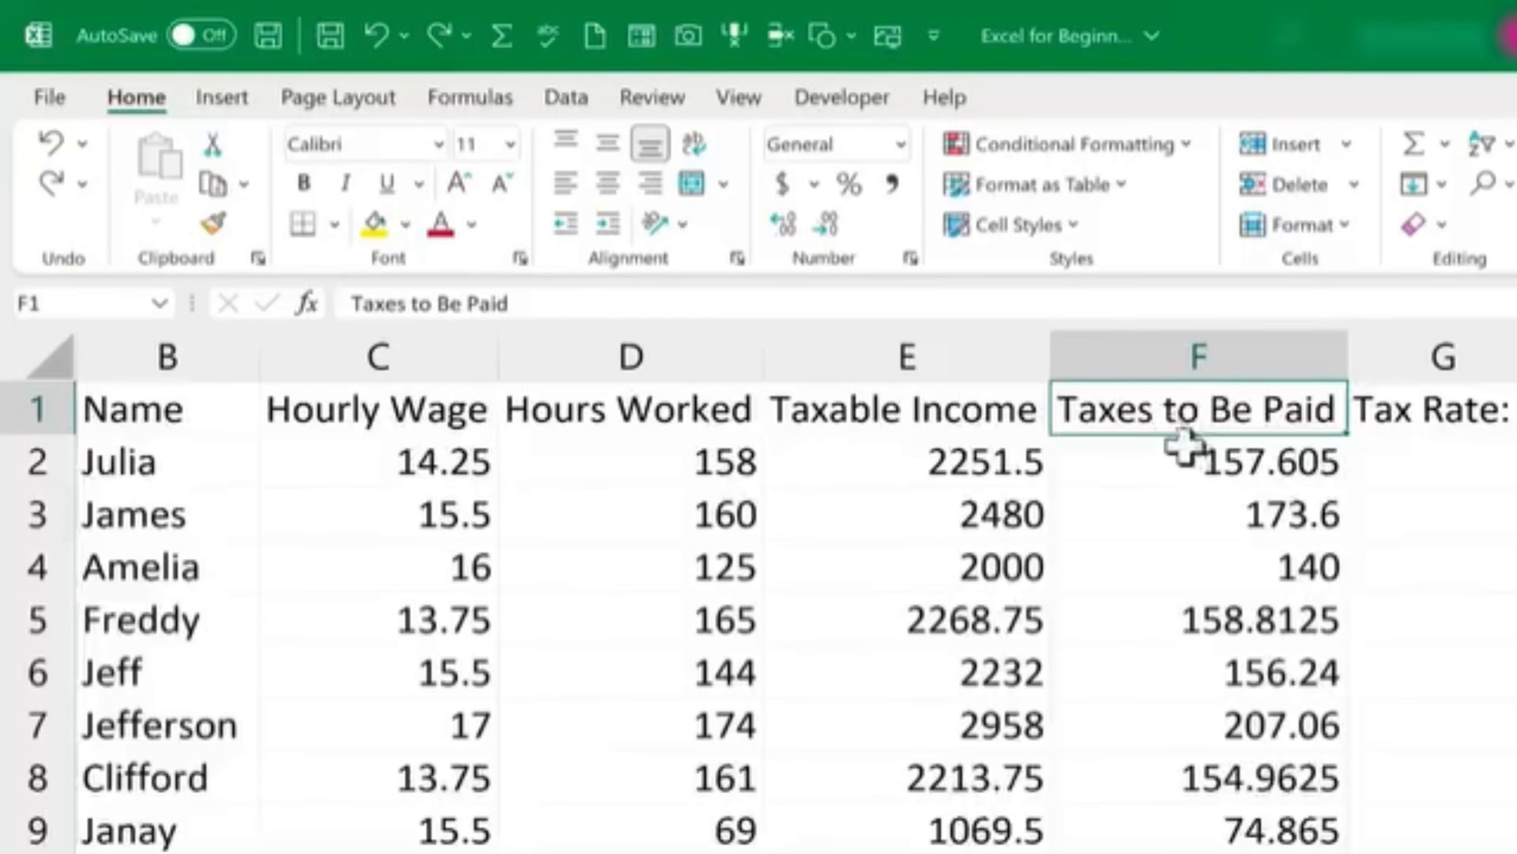
click(1223, 458)
click(1186, 409)
click(1231, 458)
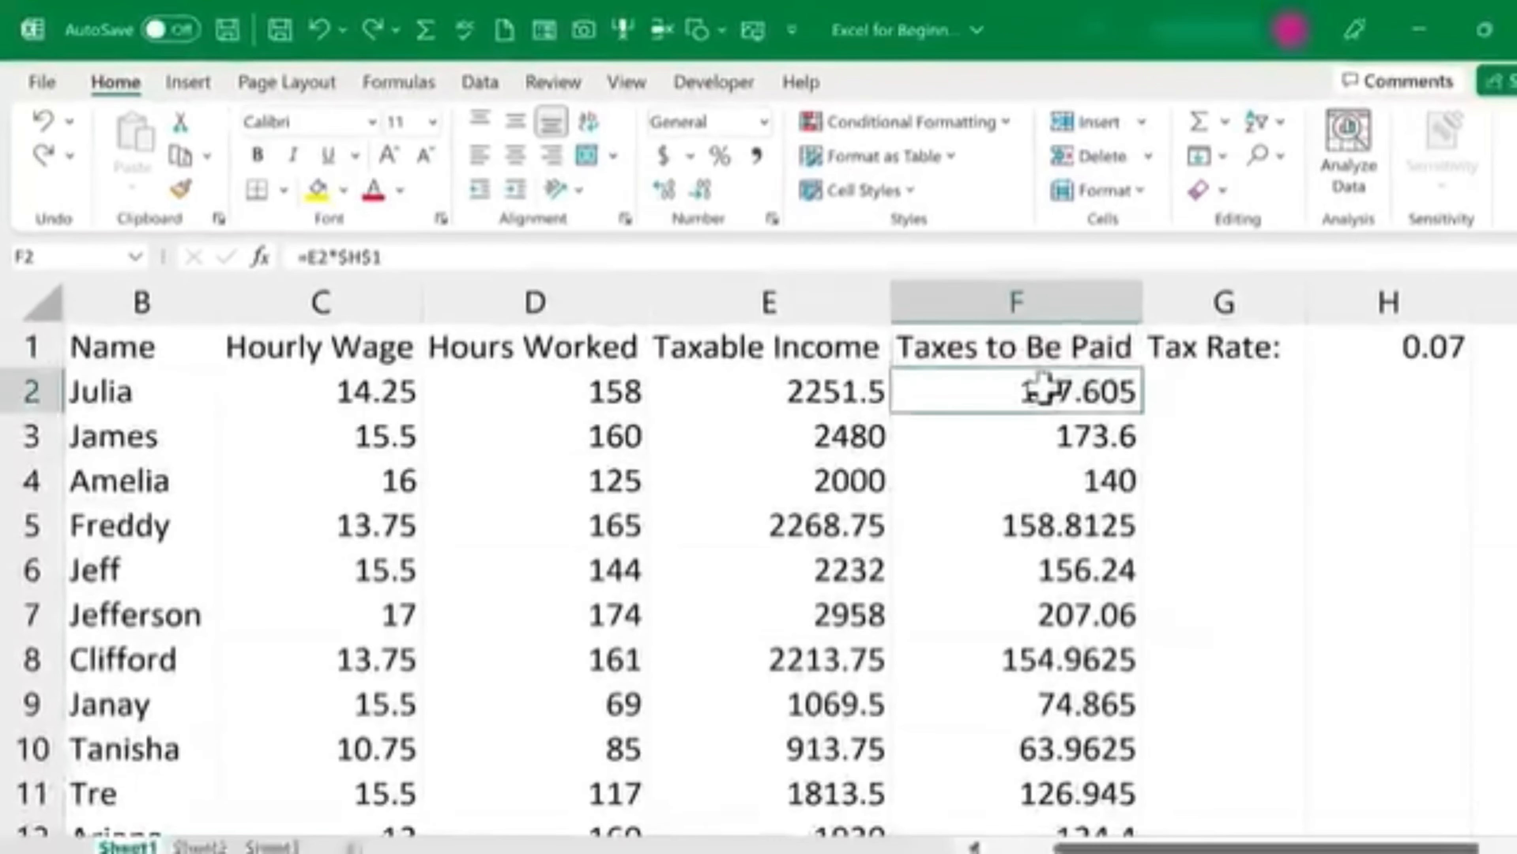
drag(1042, 391, 1138, 798)
scroll(938, 376, up, 20)
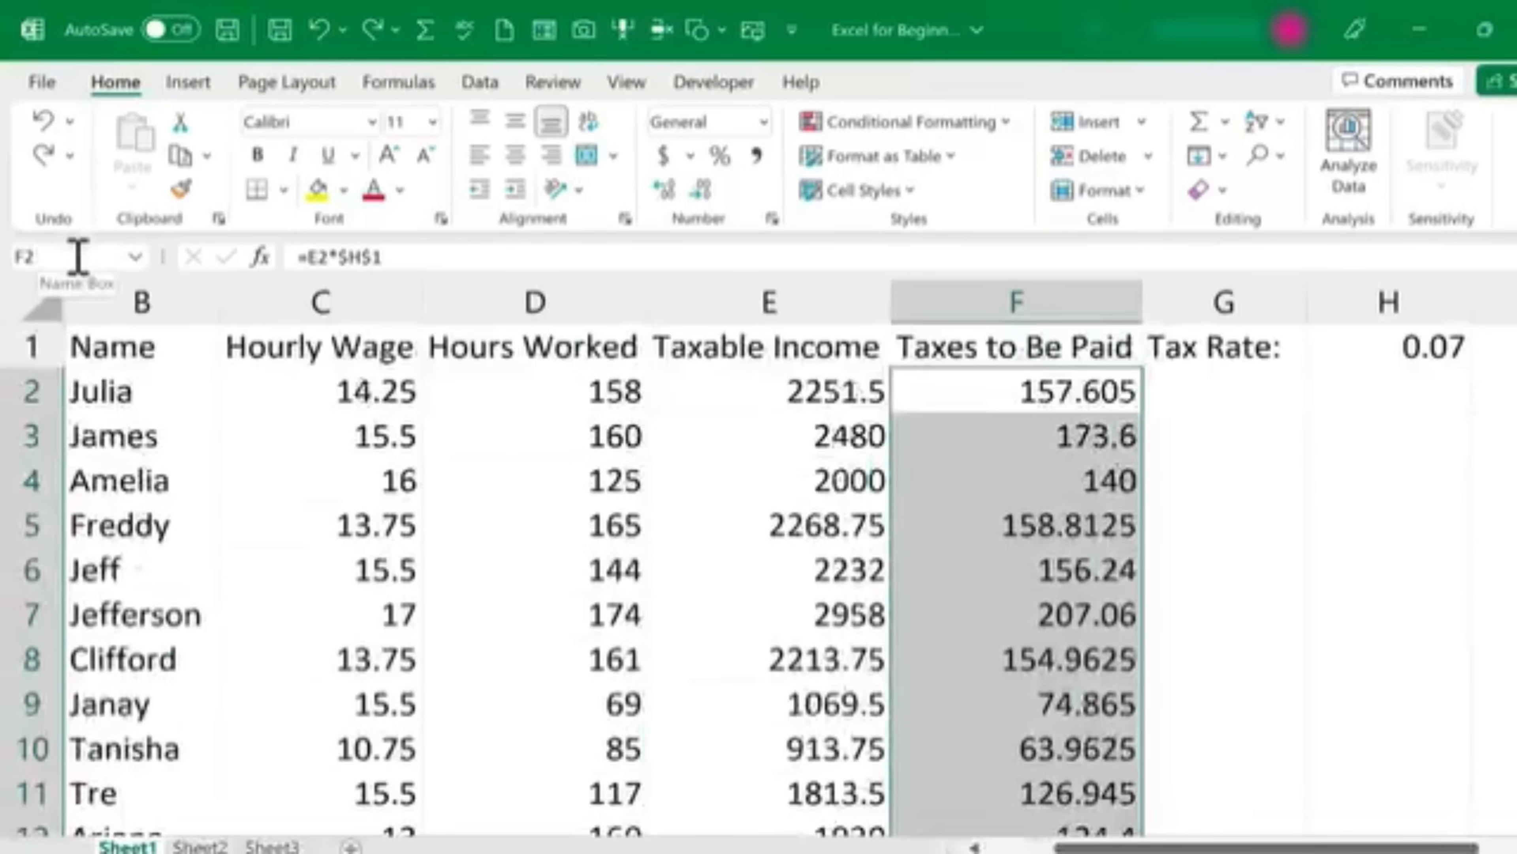
click(30, 256)
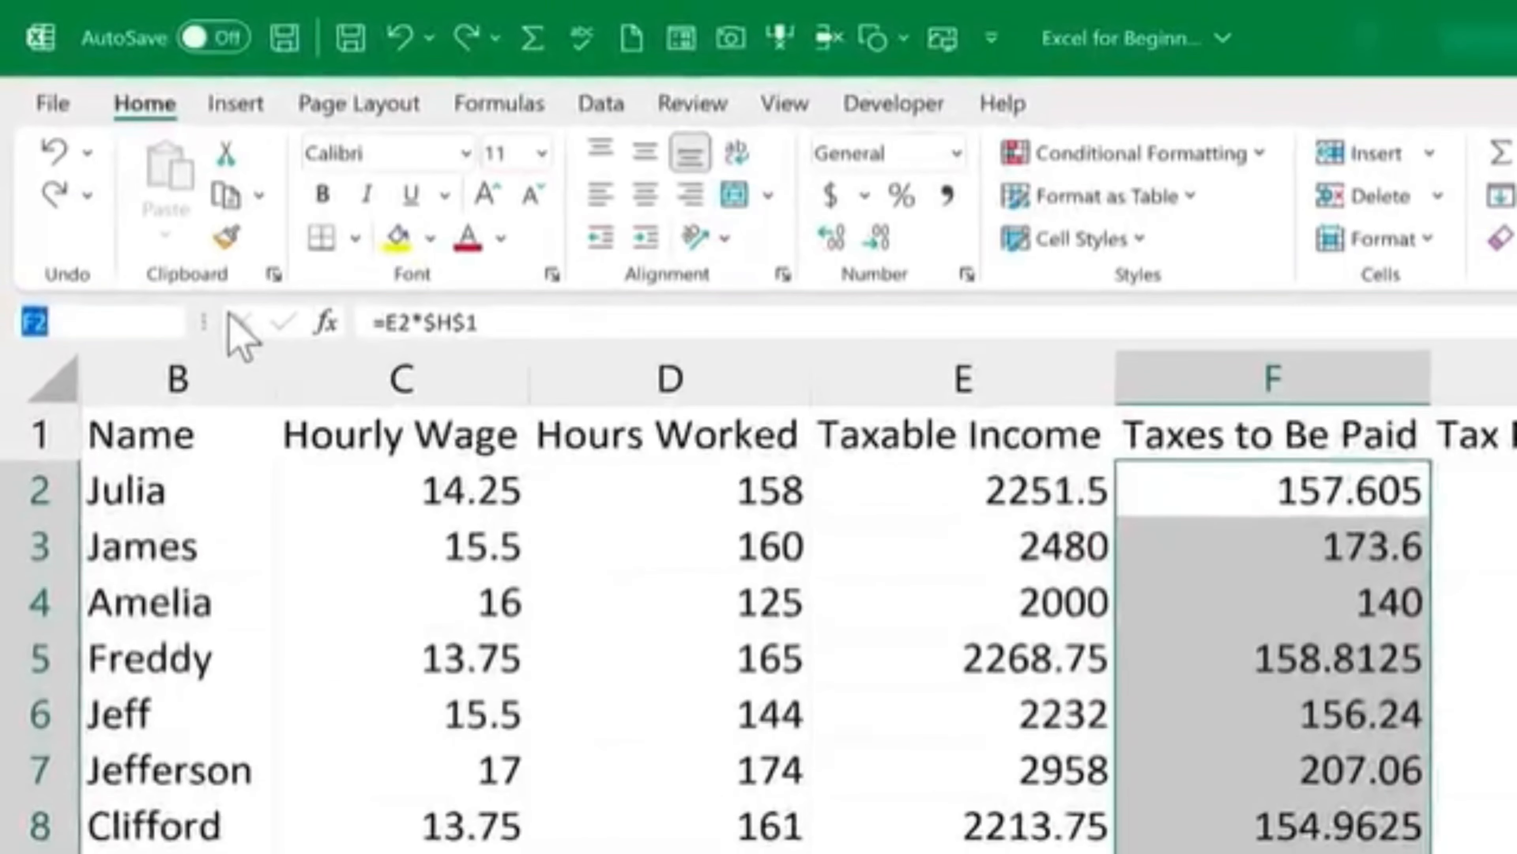
text(TaxesOwed)
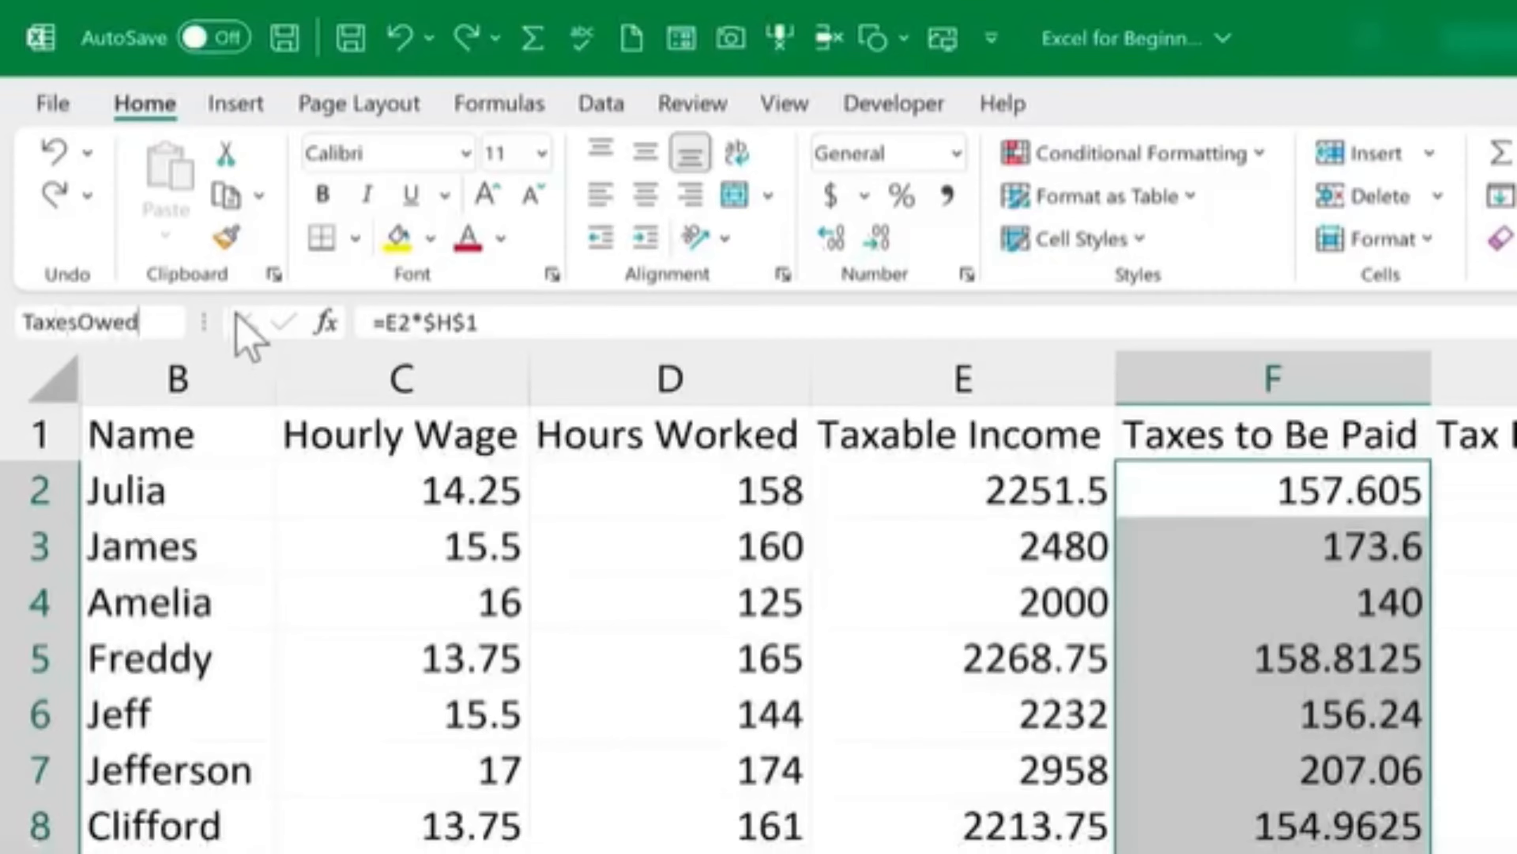
key(Return)
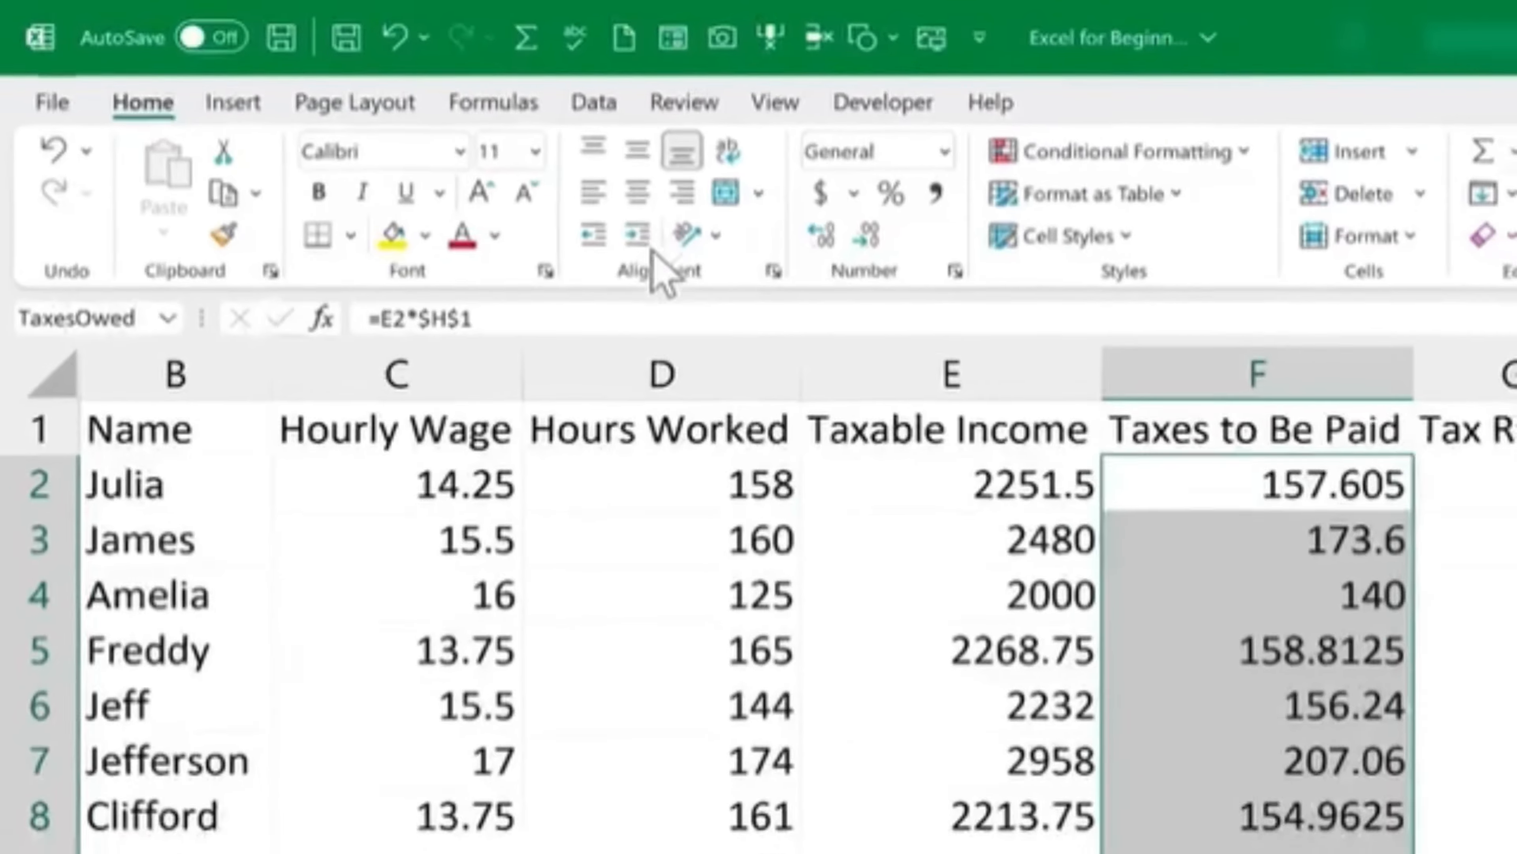
Step: Check the extent of the TaxesOwed range and view the list of defined names
scroll(1091, 526, down, 7)
scroll(1091, 529, up, 7)
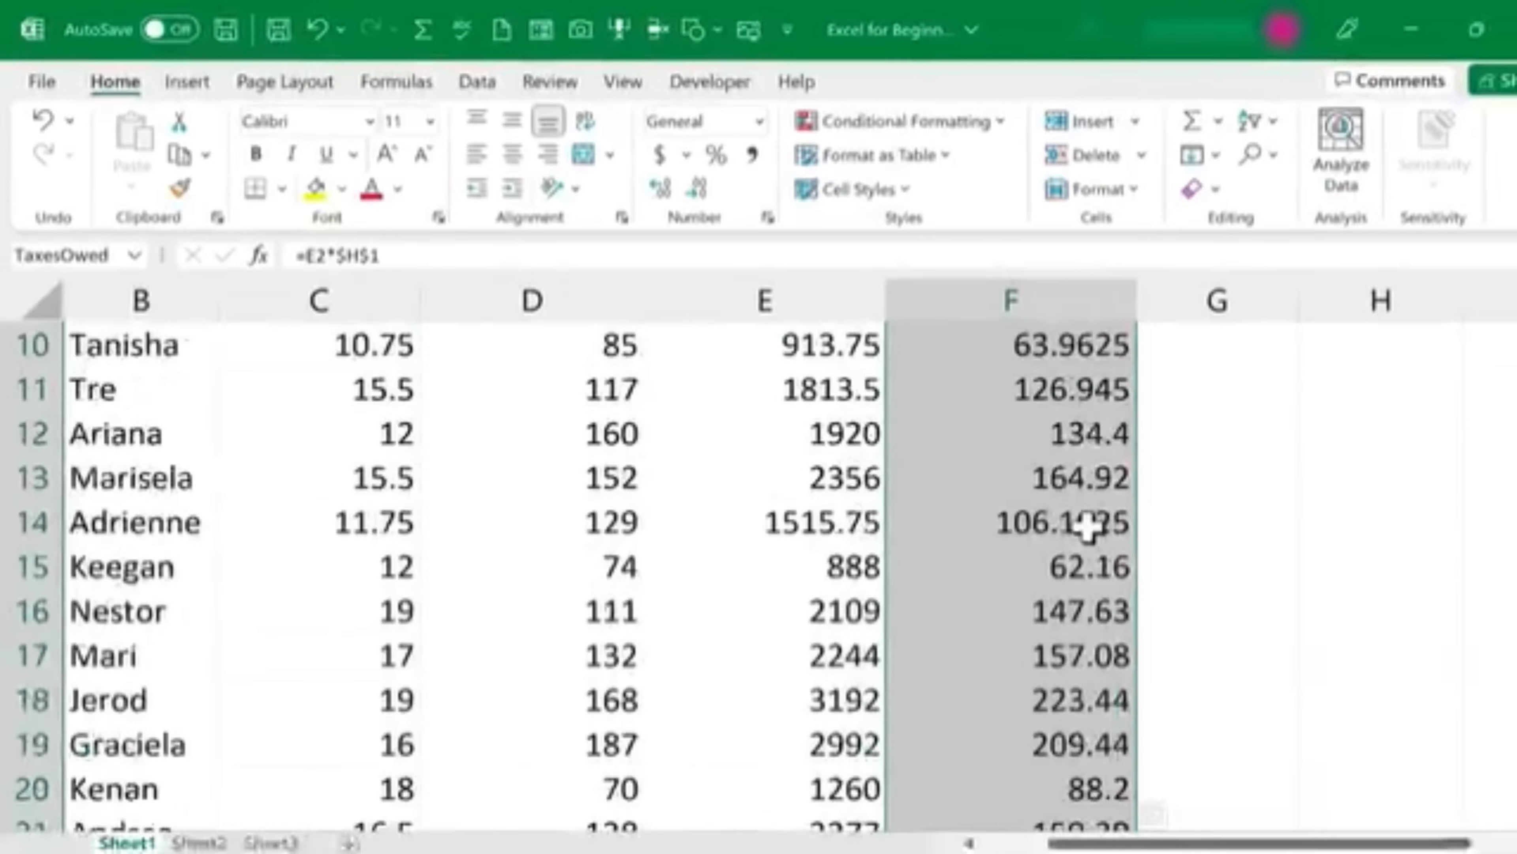
click(1224, 426)
click(1106, 475)
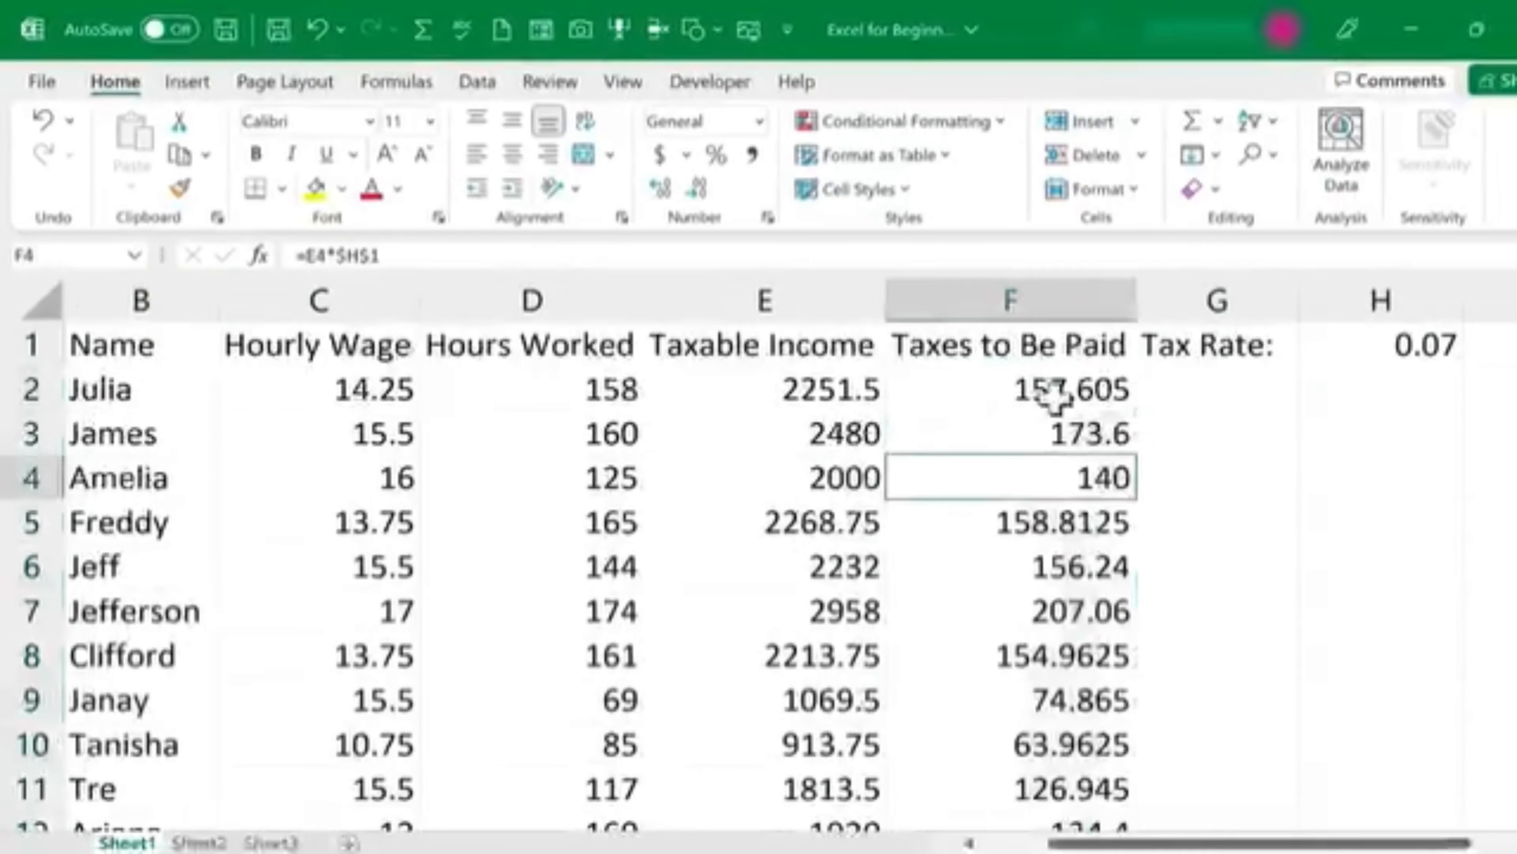
click(1132, 382)
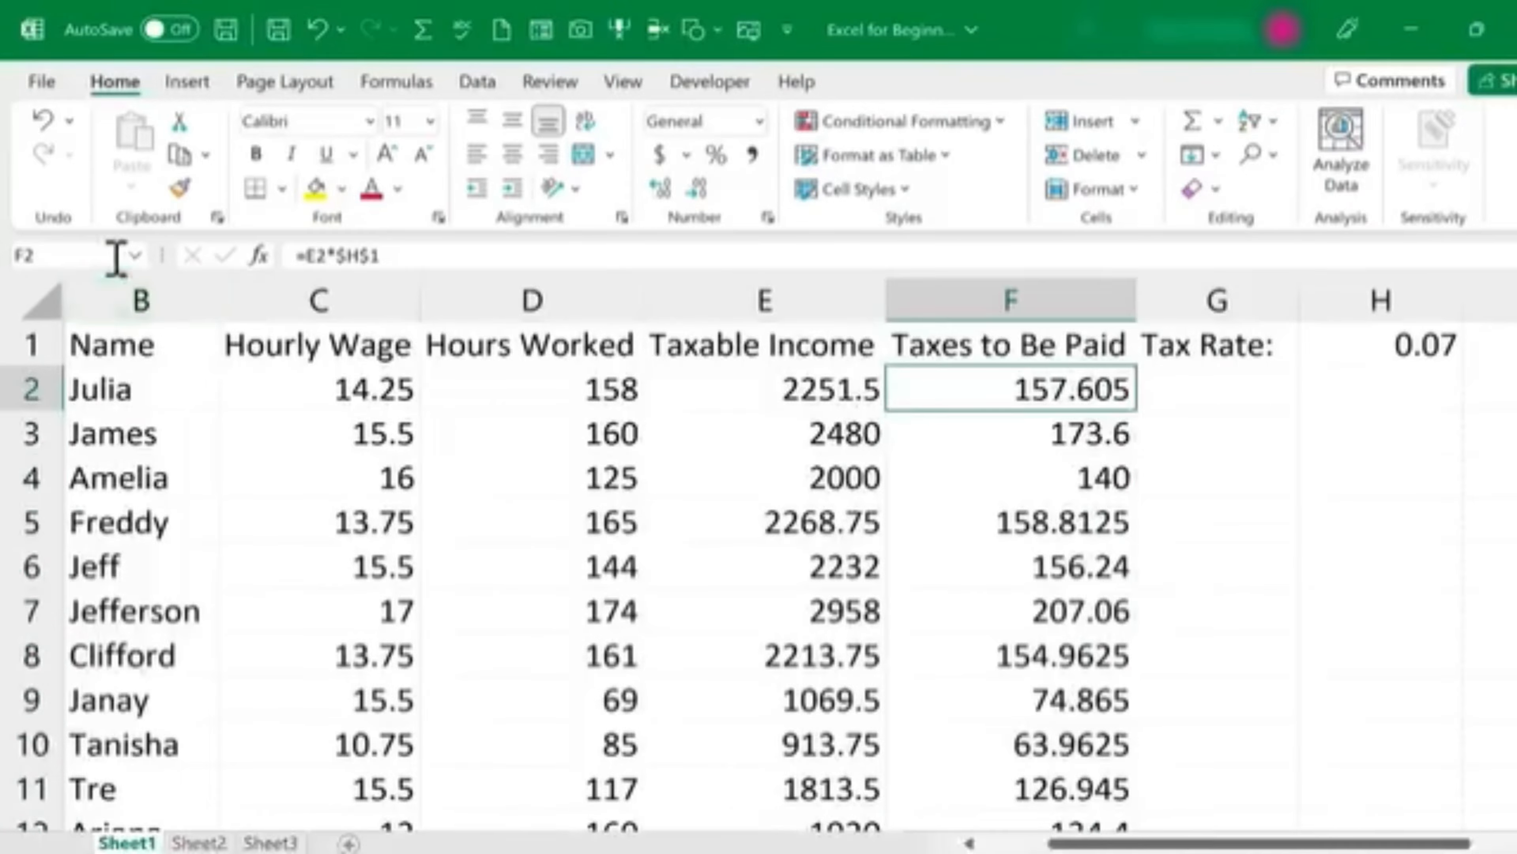
click(134, 256)
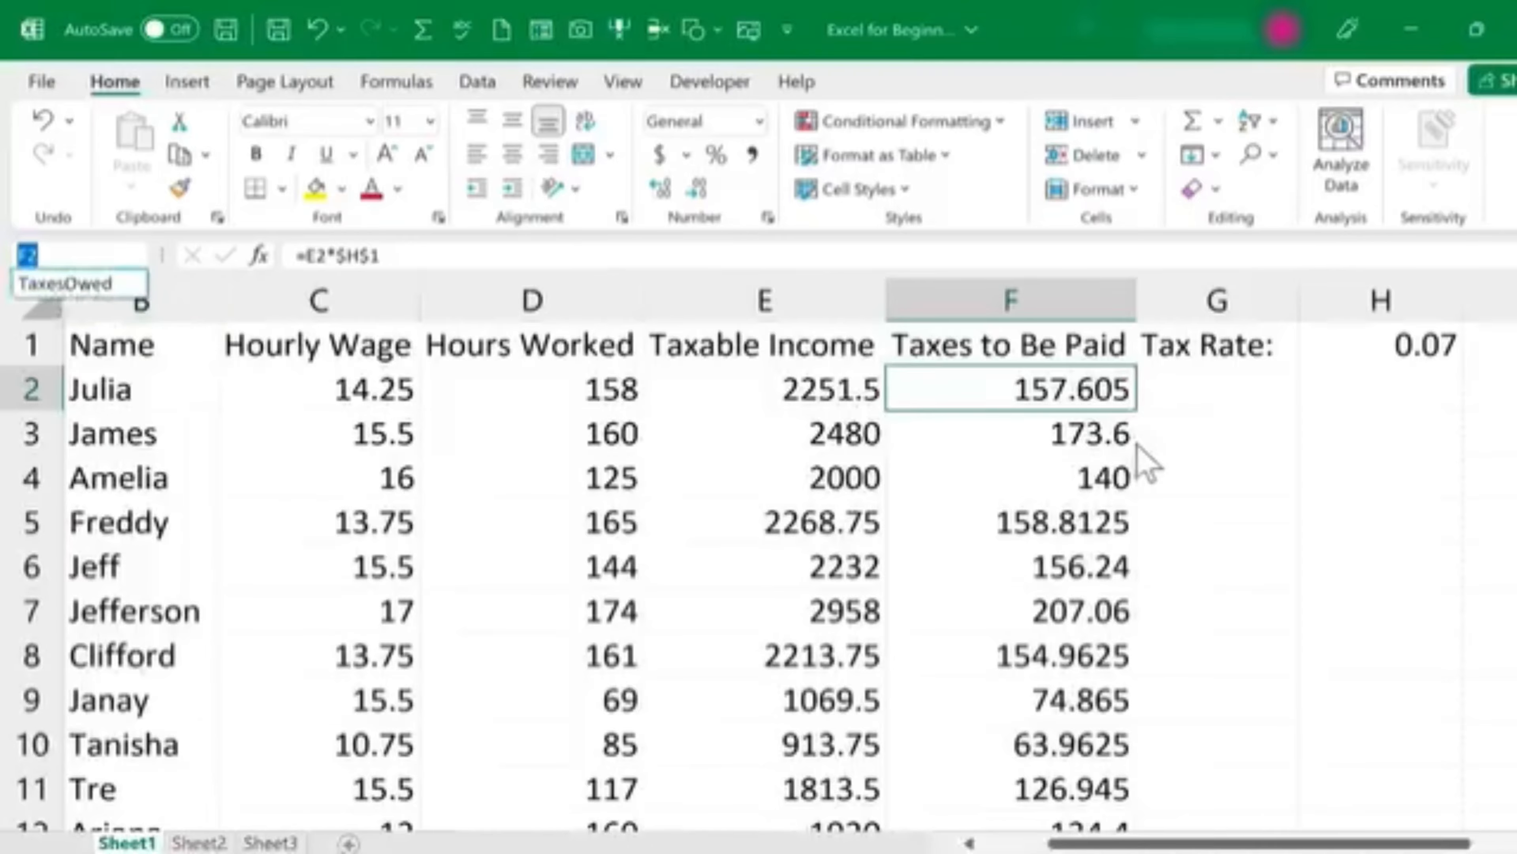
click(1199, 448)
Step: Enter the formula =taxesowed+1 in cell G3 using the named range
click(1224, 437)
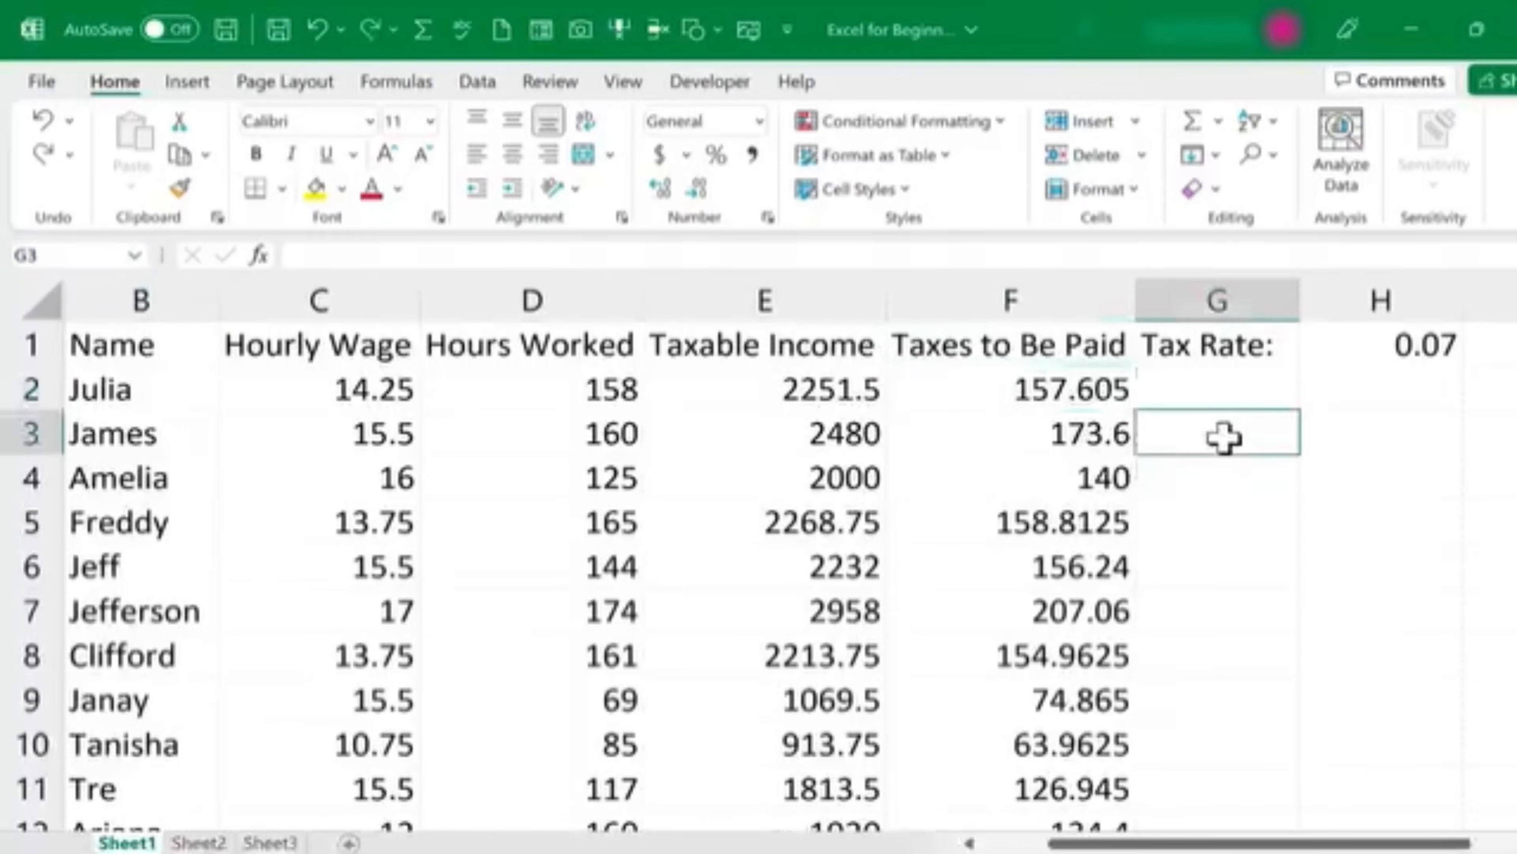
text(=)
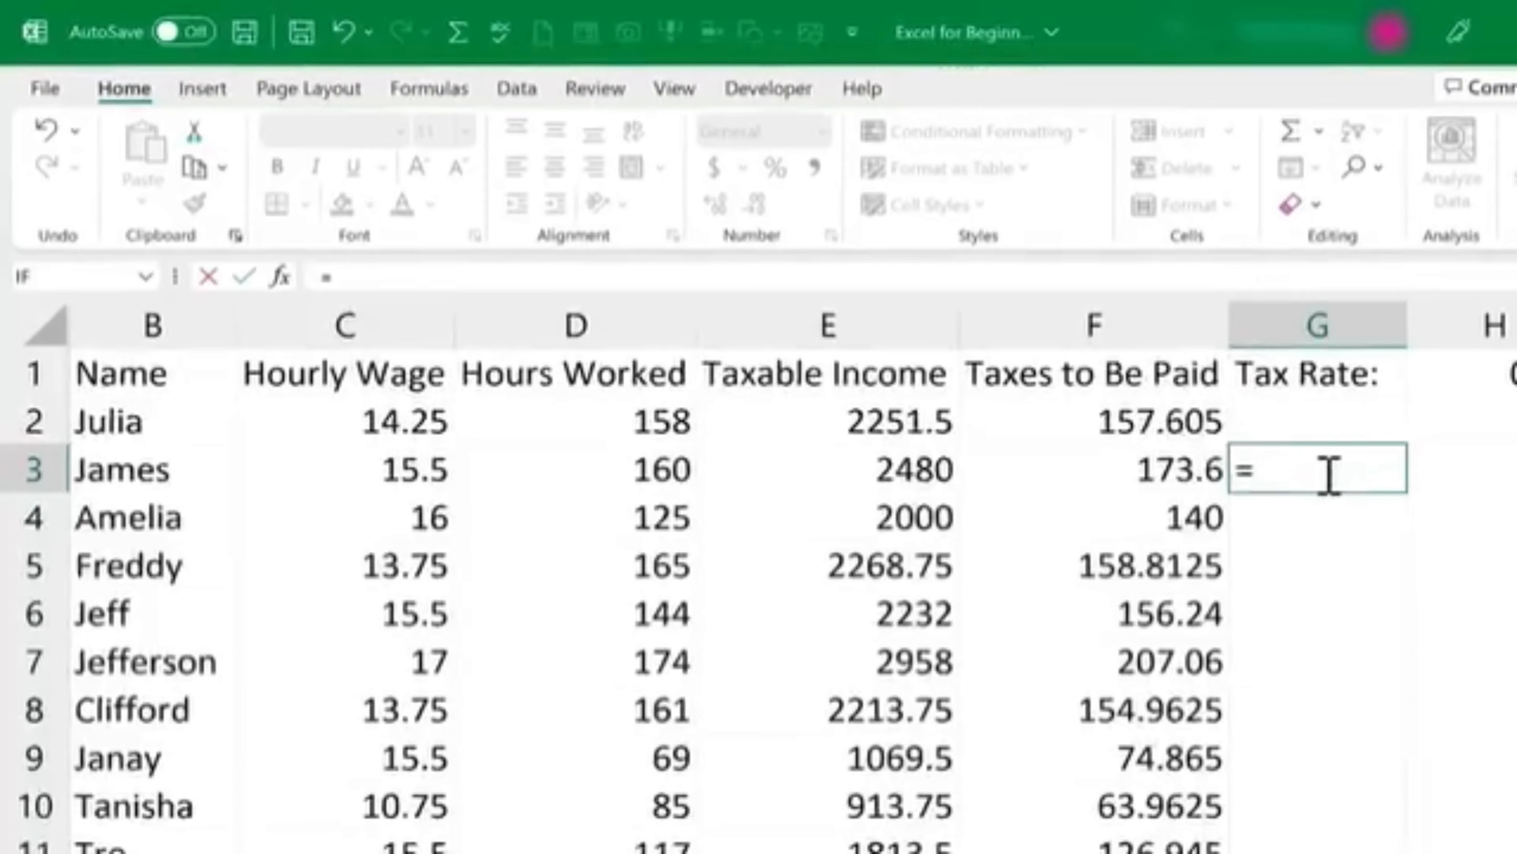
text(e3)
key(BackSpace)
key(BackSpace)
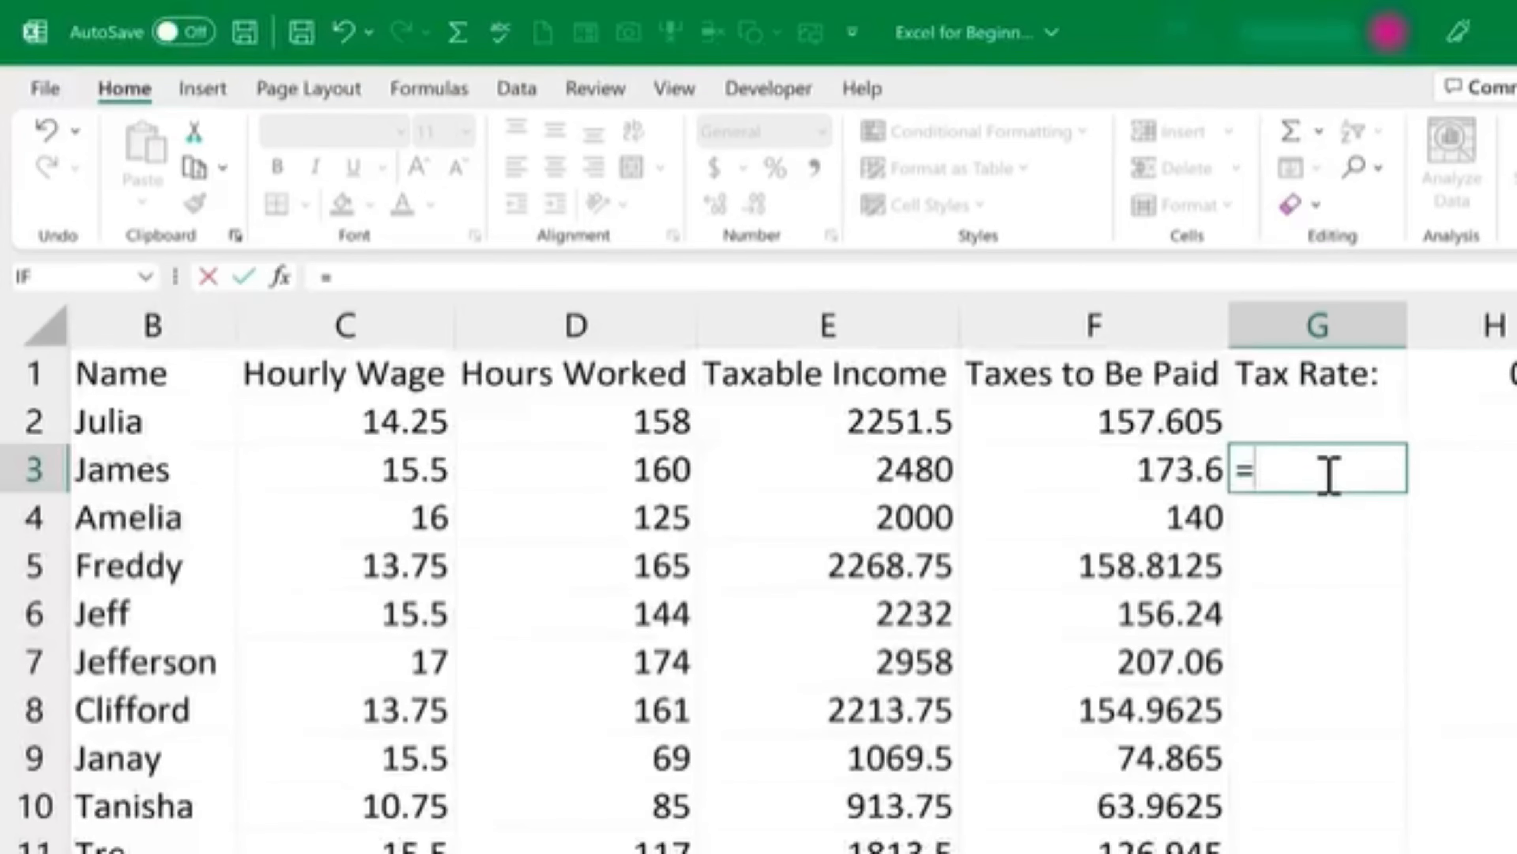
text(tax)
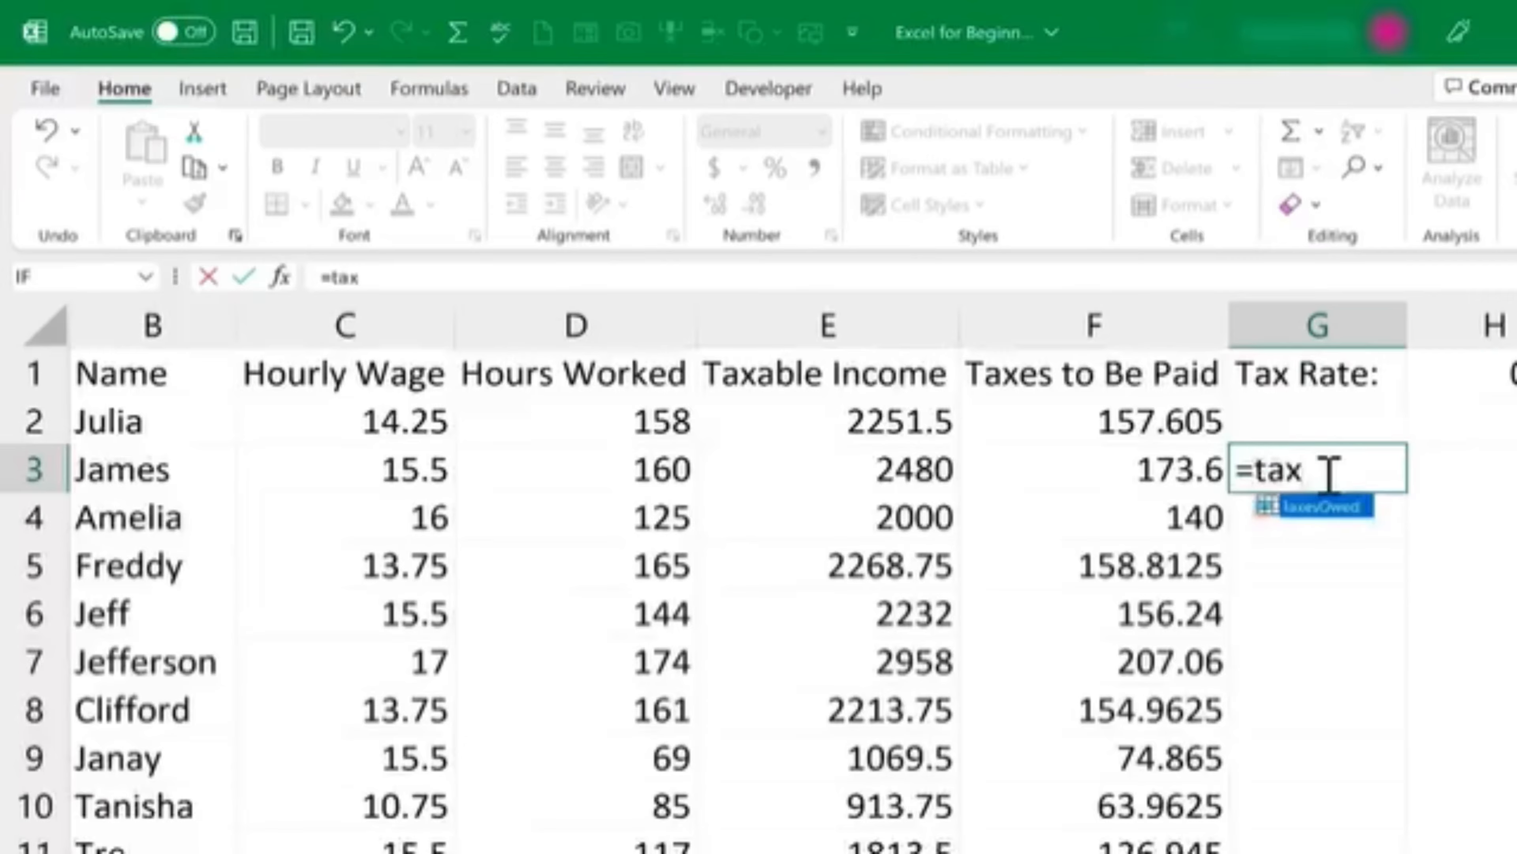
text(esowed+)
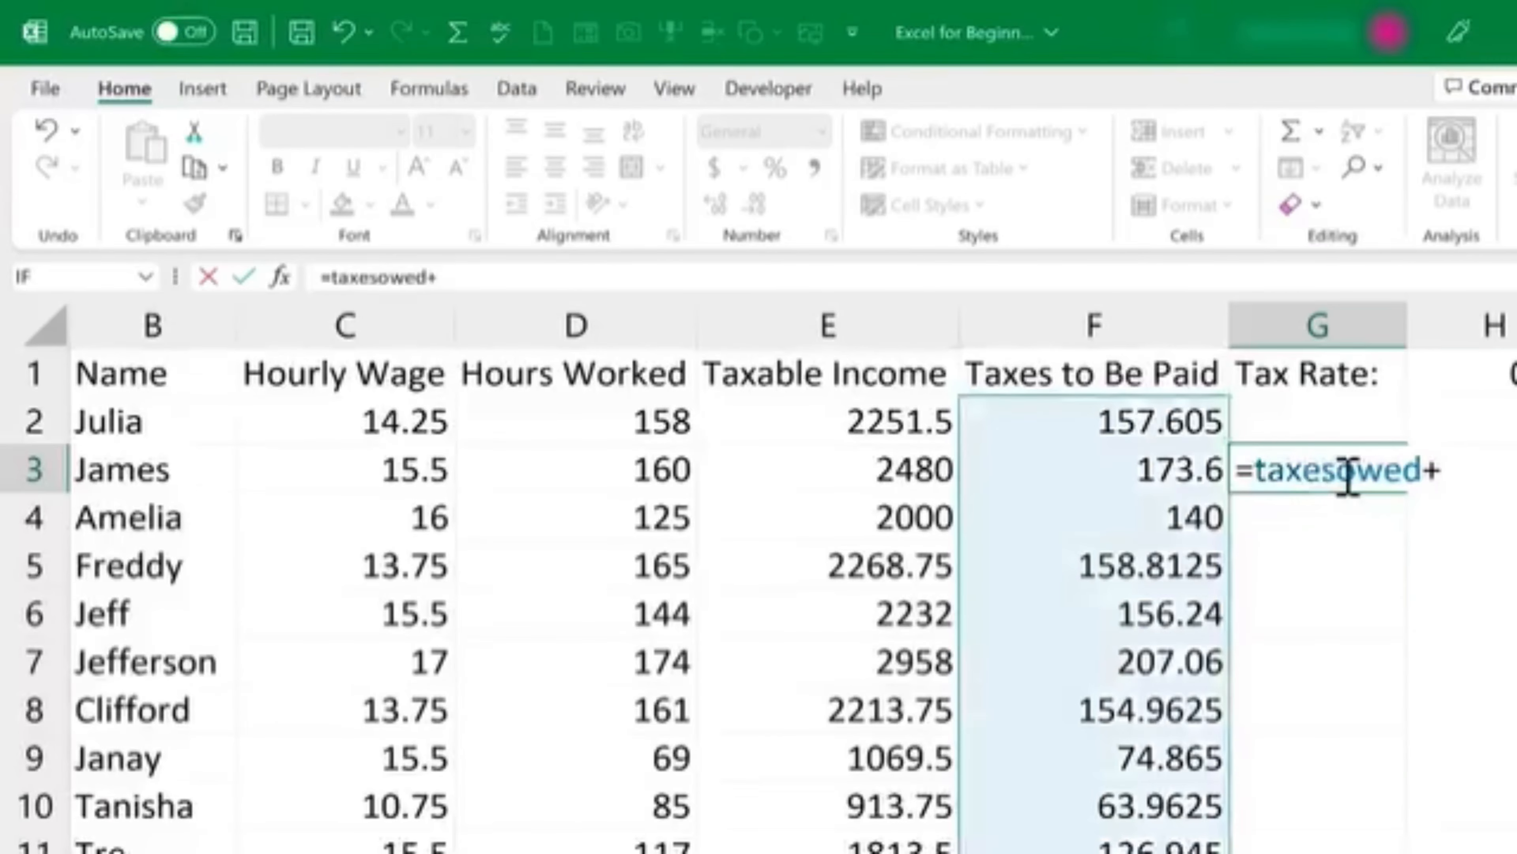
text(1)
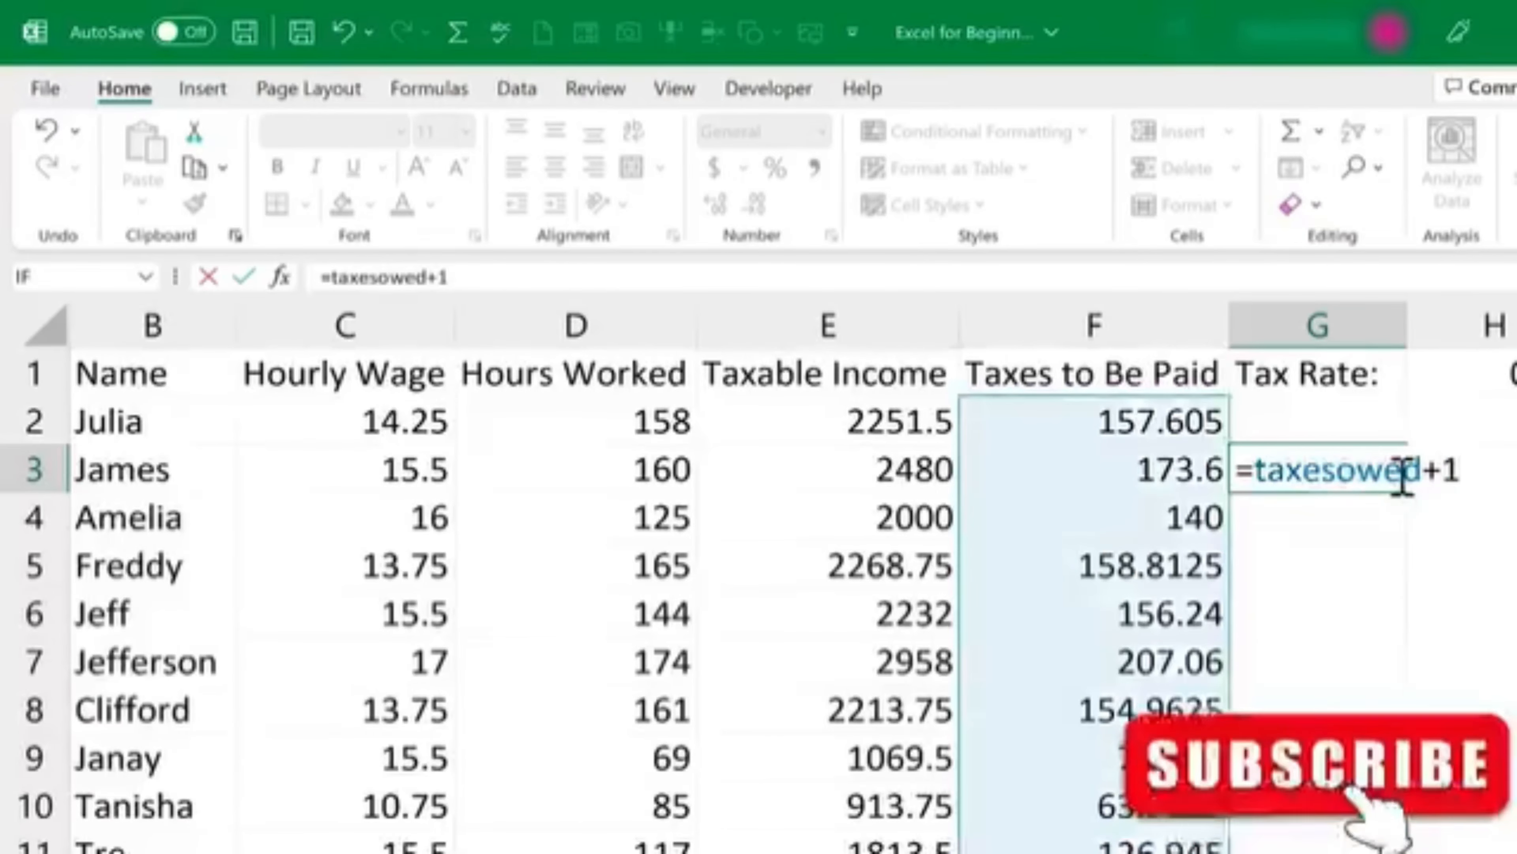
key(Return)
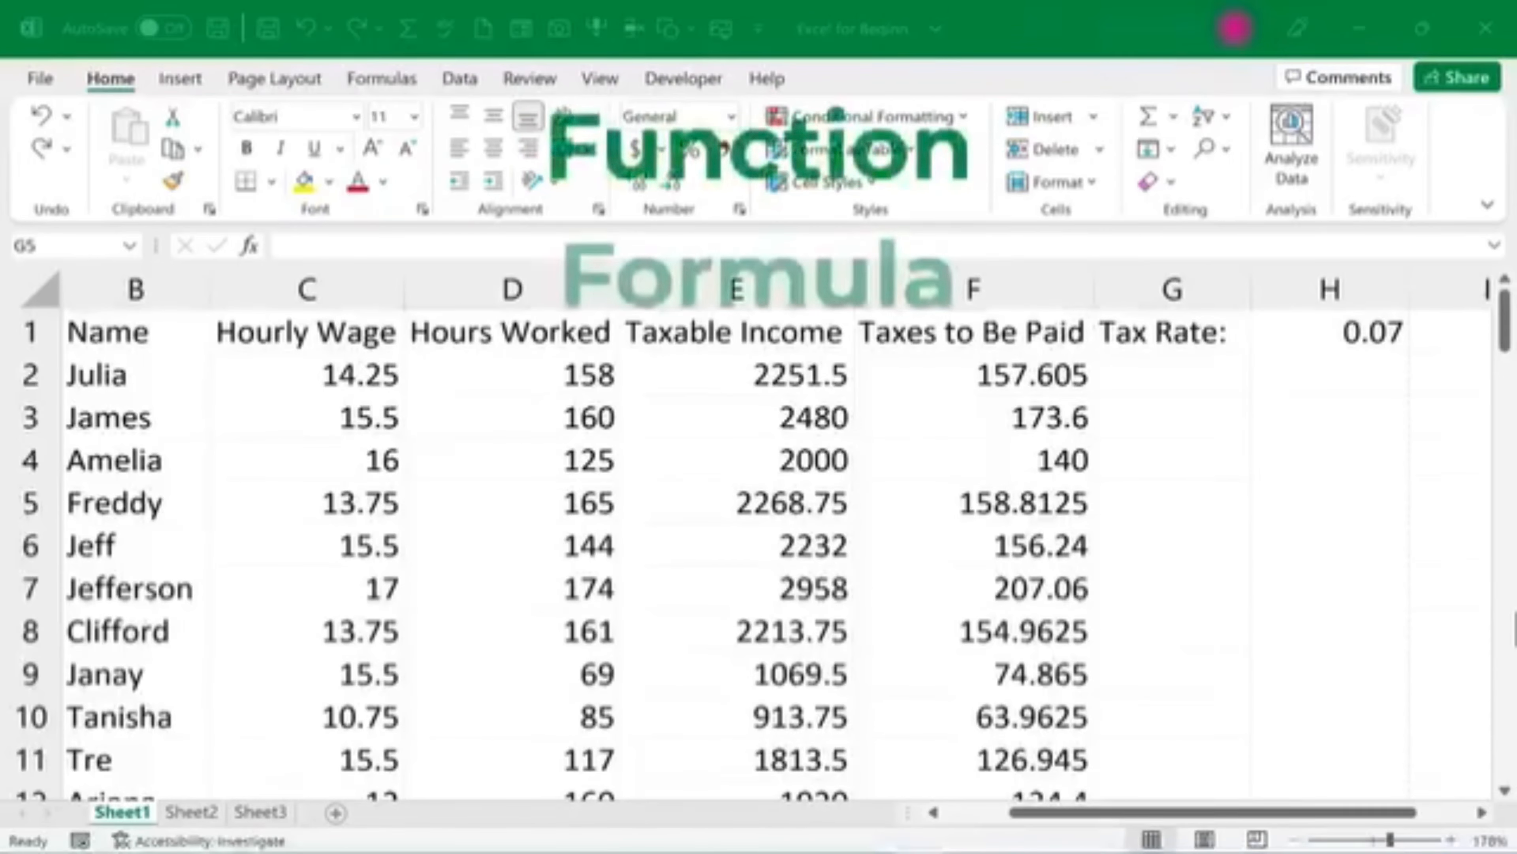
Step: Begin a =sum formula in D72, directly beneath the last Hours Worked value
click(1509, 327)
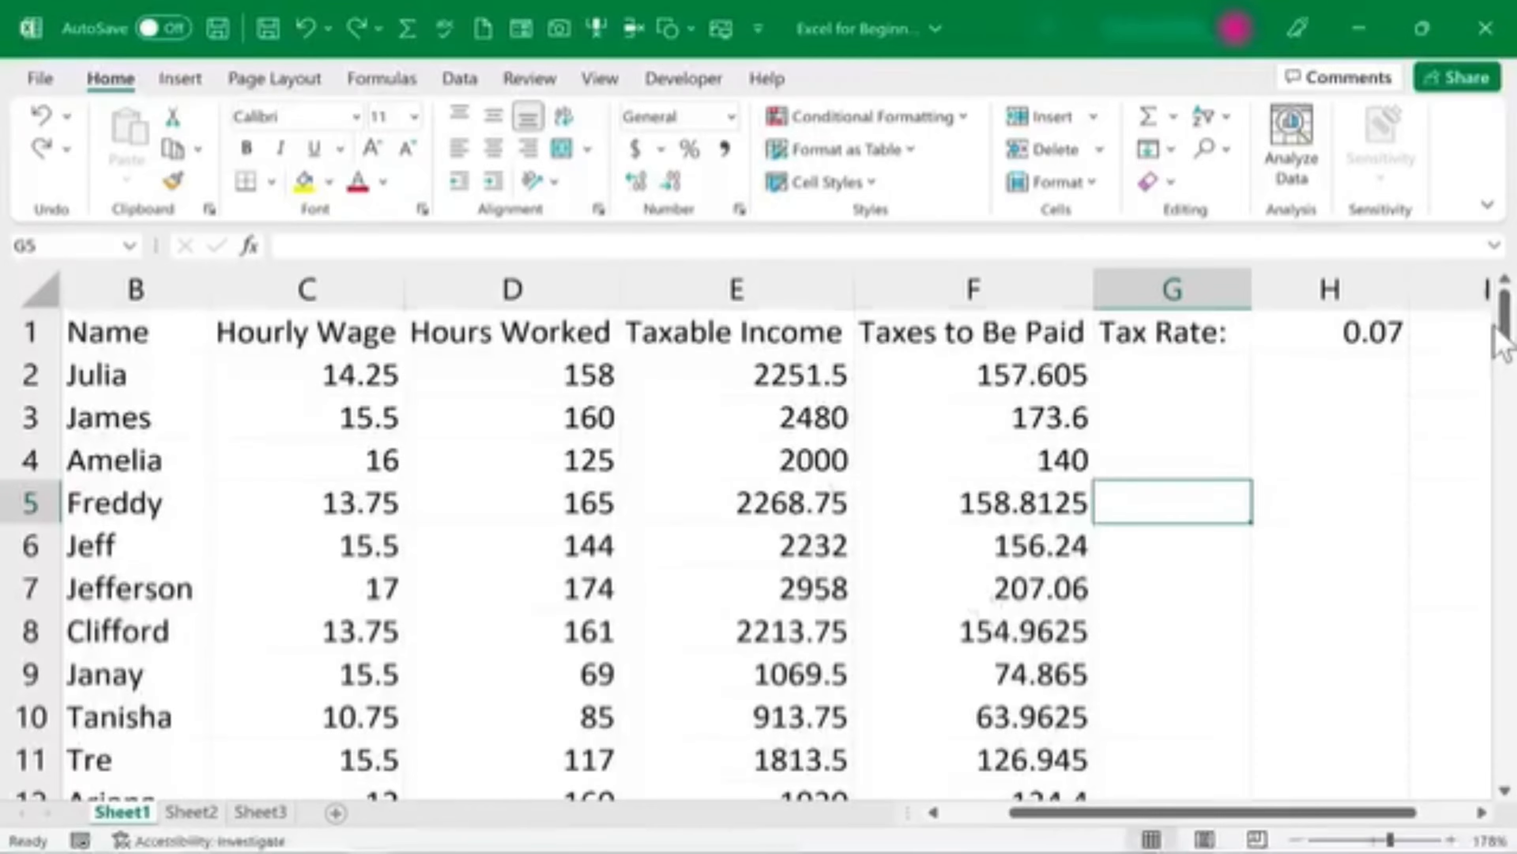
drag(1504, 319, 1500, 681)
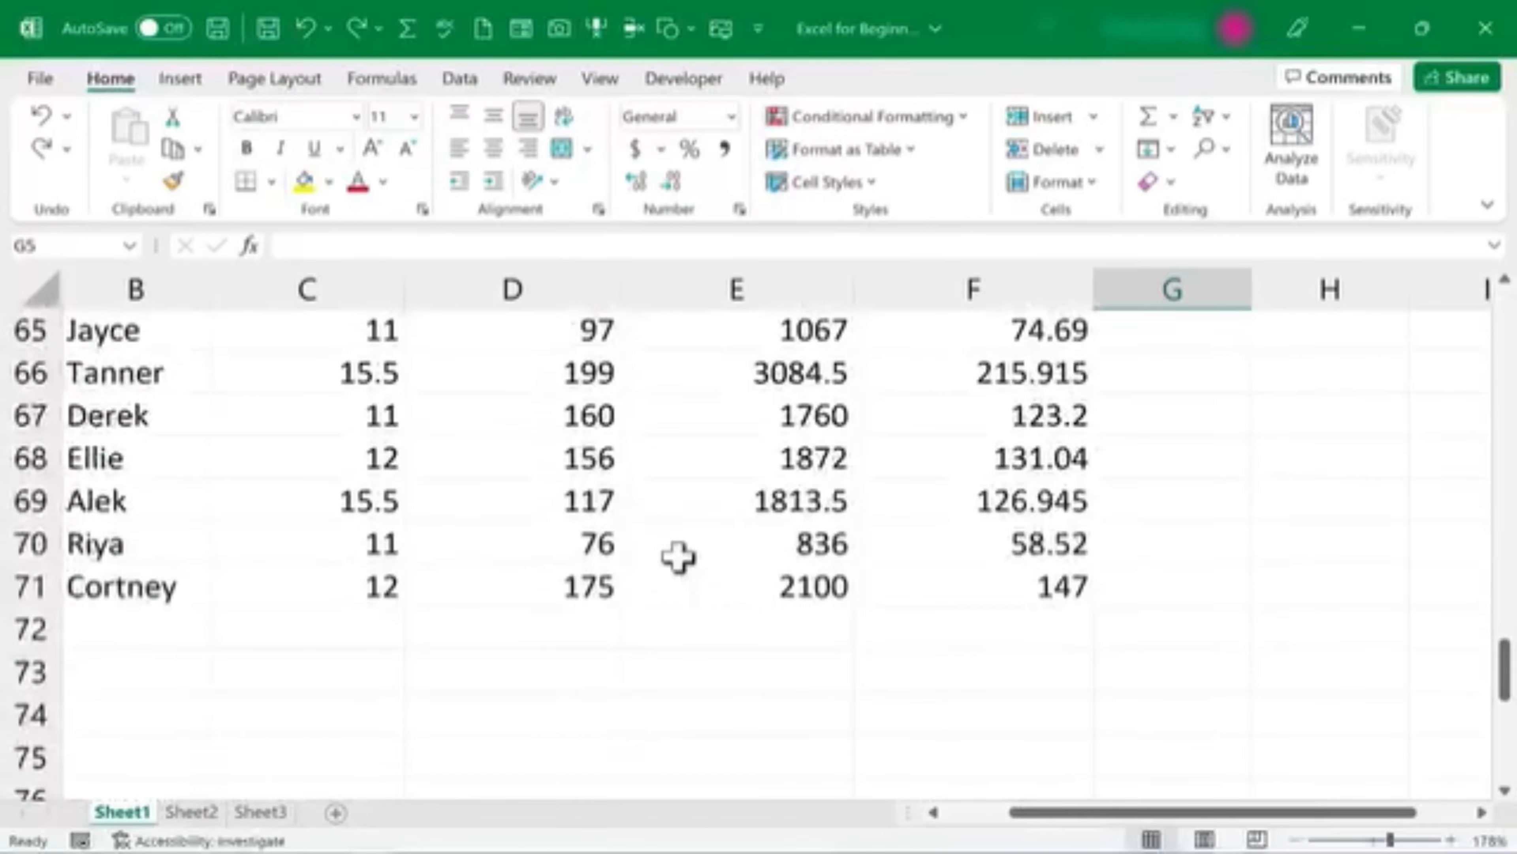
click(505, 627)
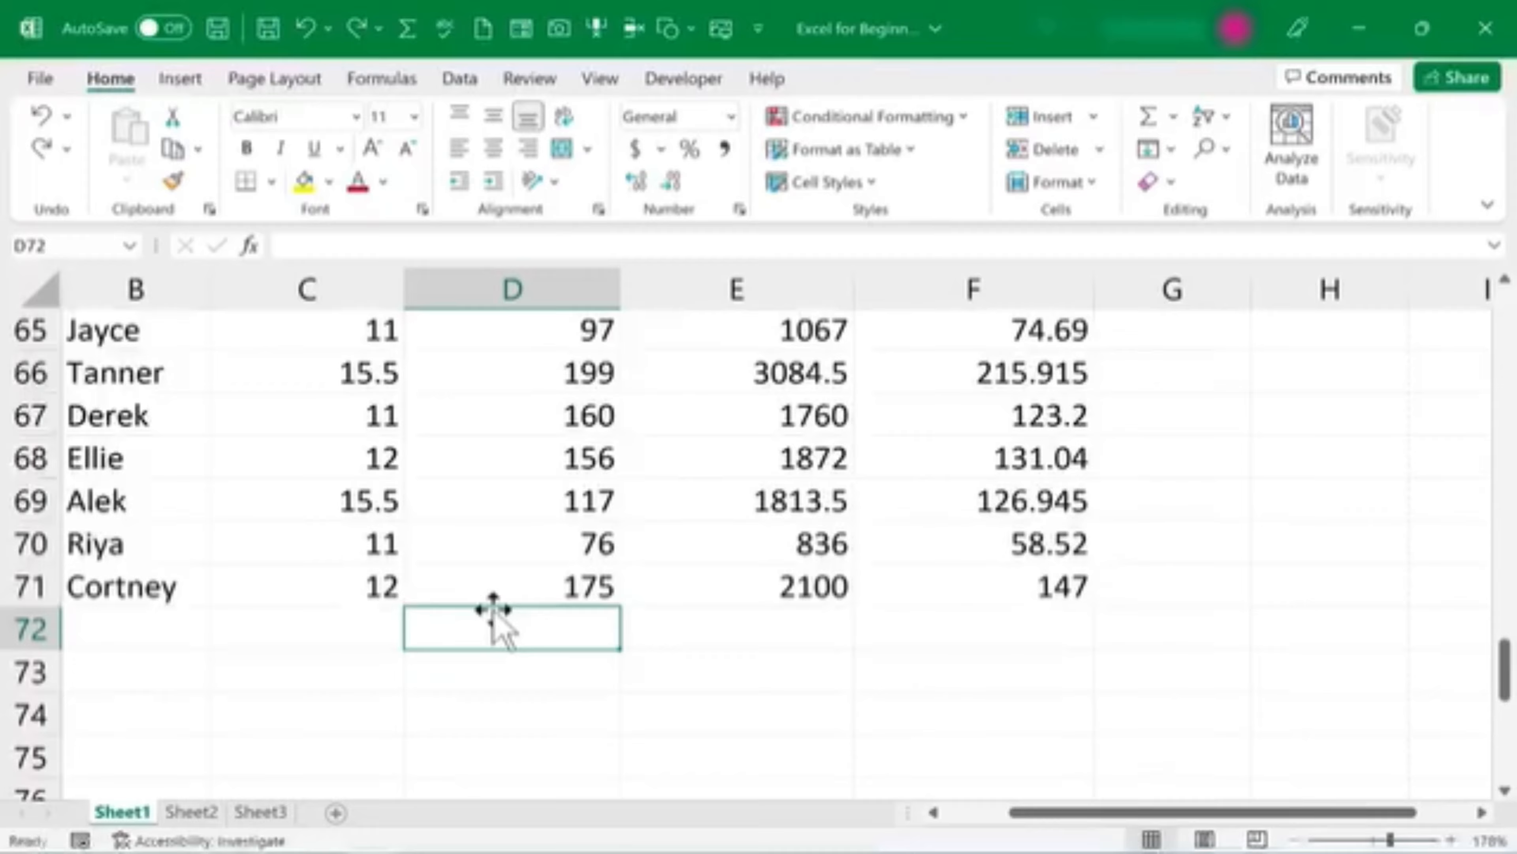
text(=)
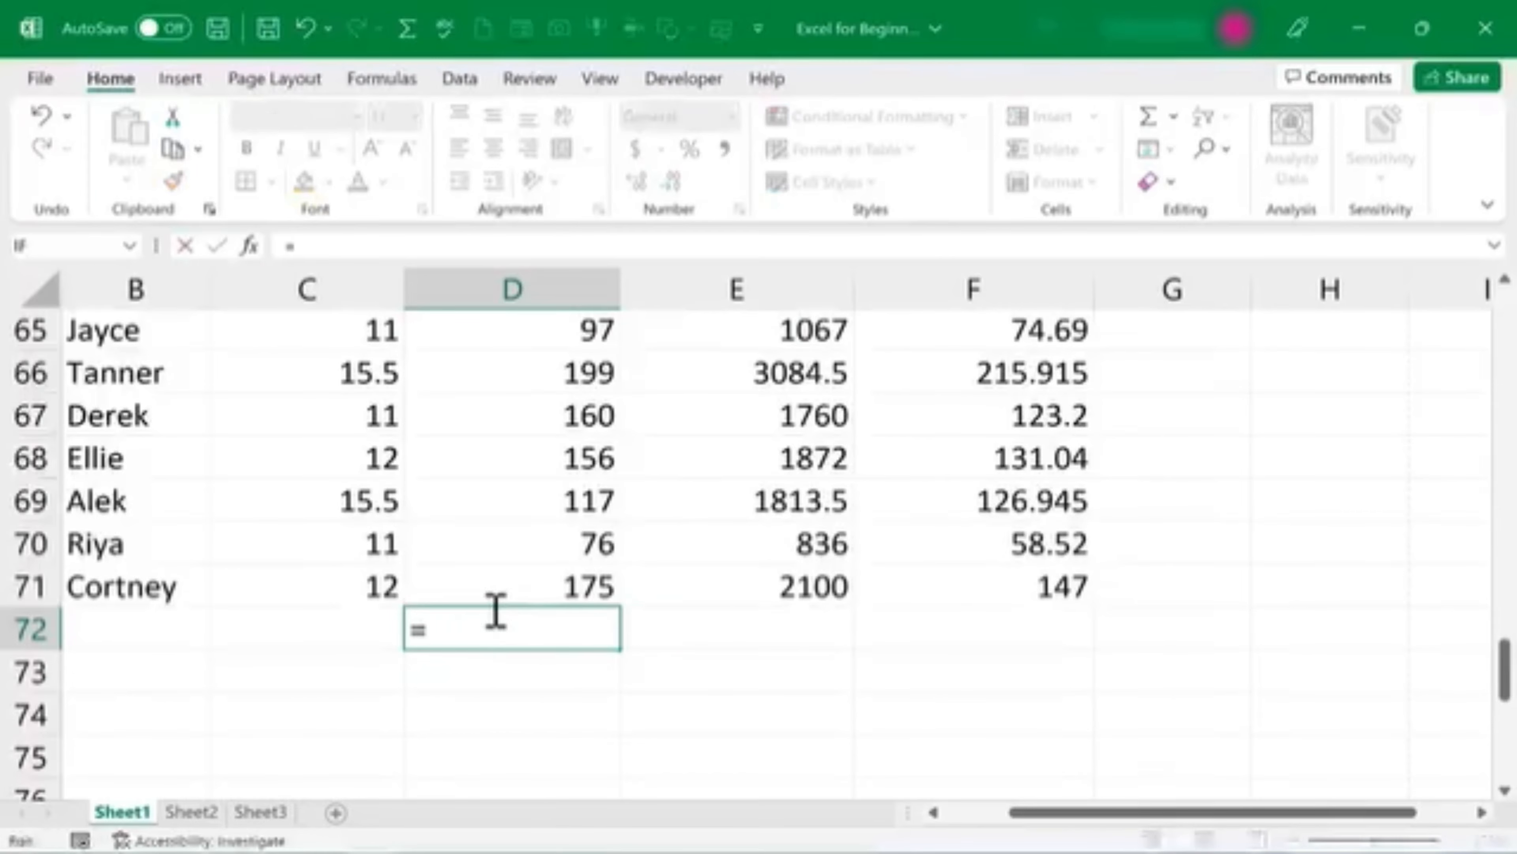
text(sum)
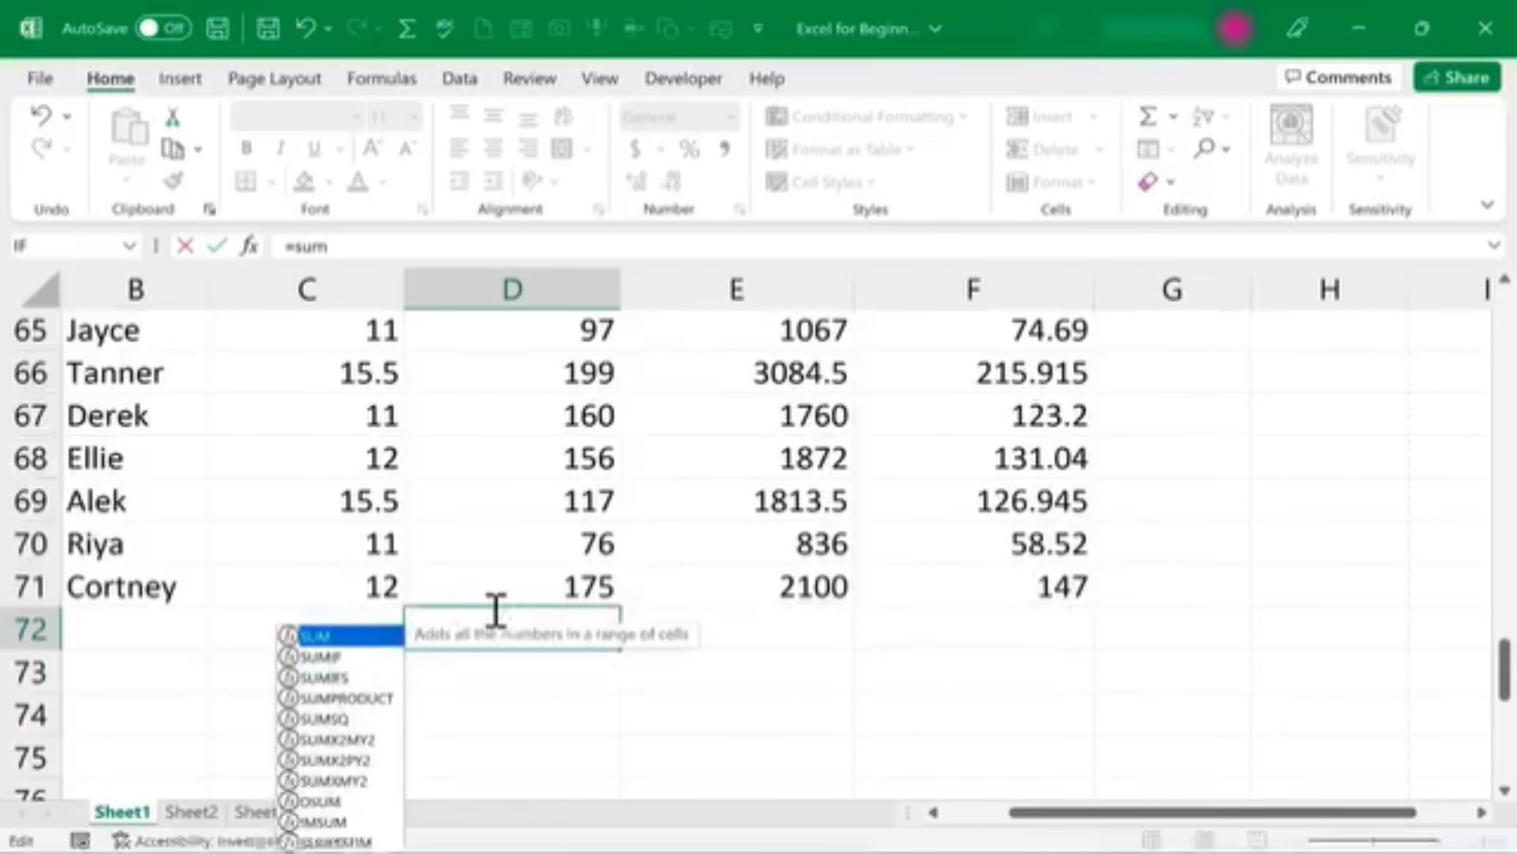
Step: Examine the suggested SUM, SUMIF, SUMIFS and SUMPRODUCT function descriptions, and return to editing the formula in D72
scroll(537, 665, down, 1)
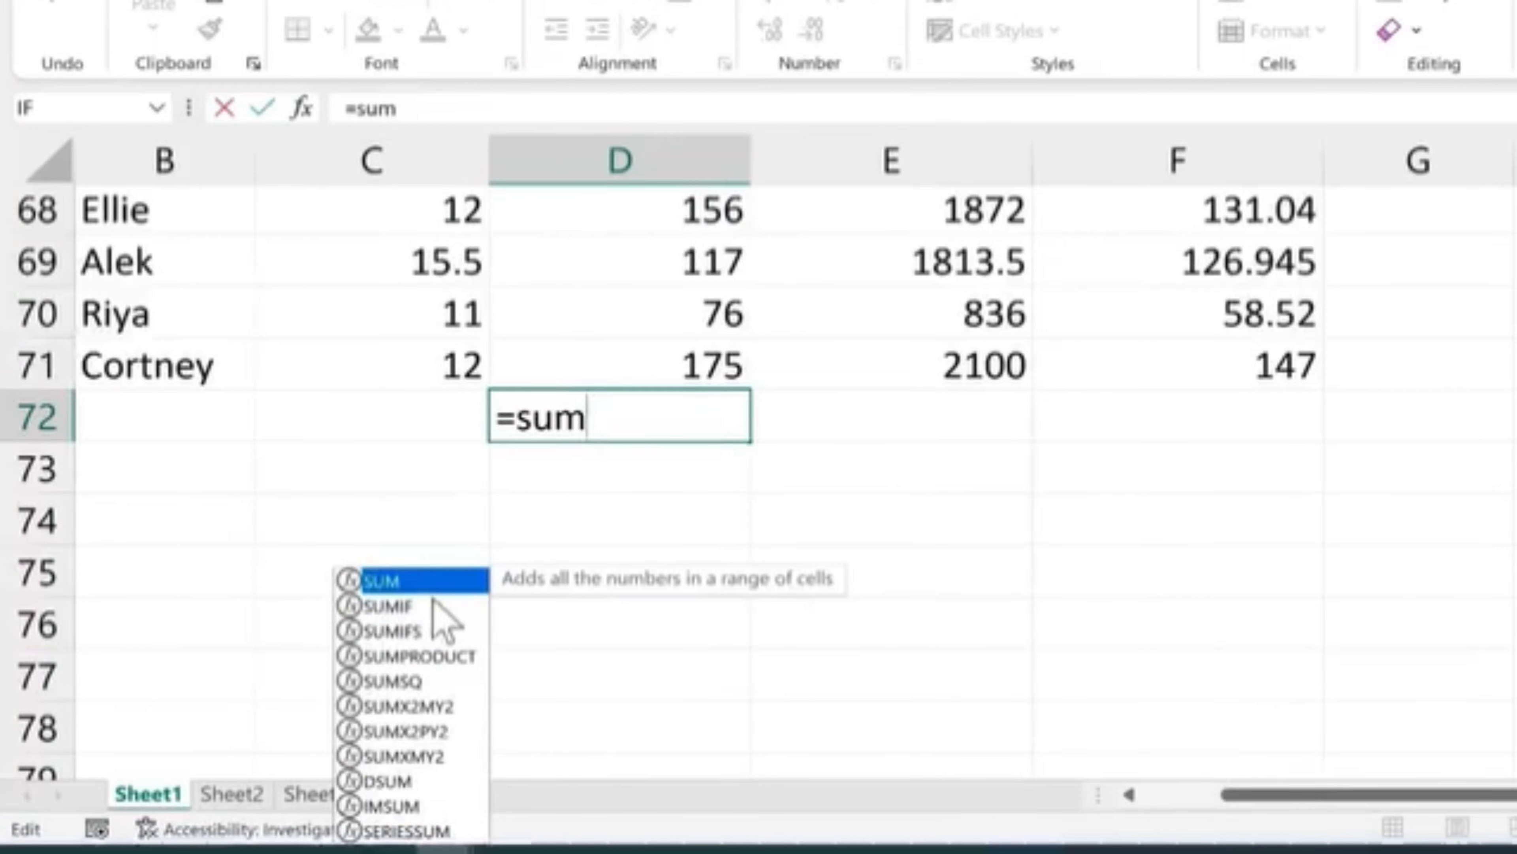
click(415, 606)
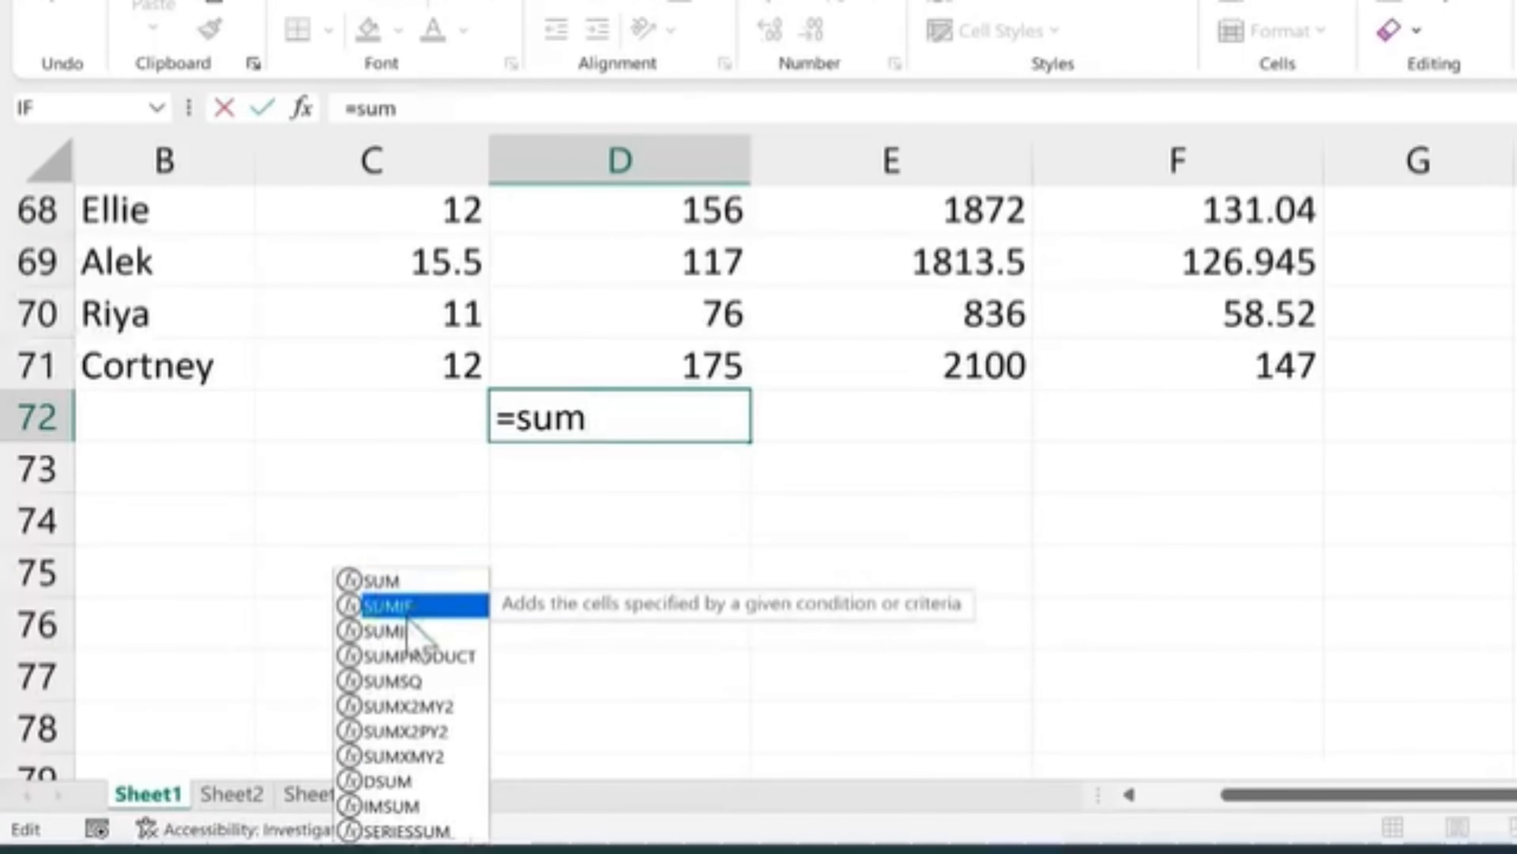
click(443, 631)
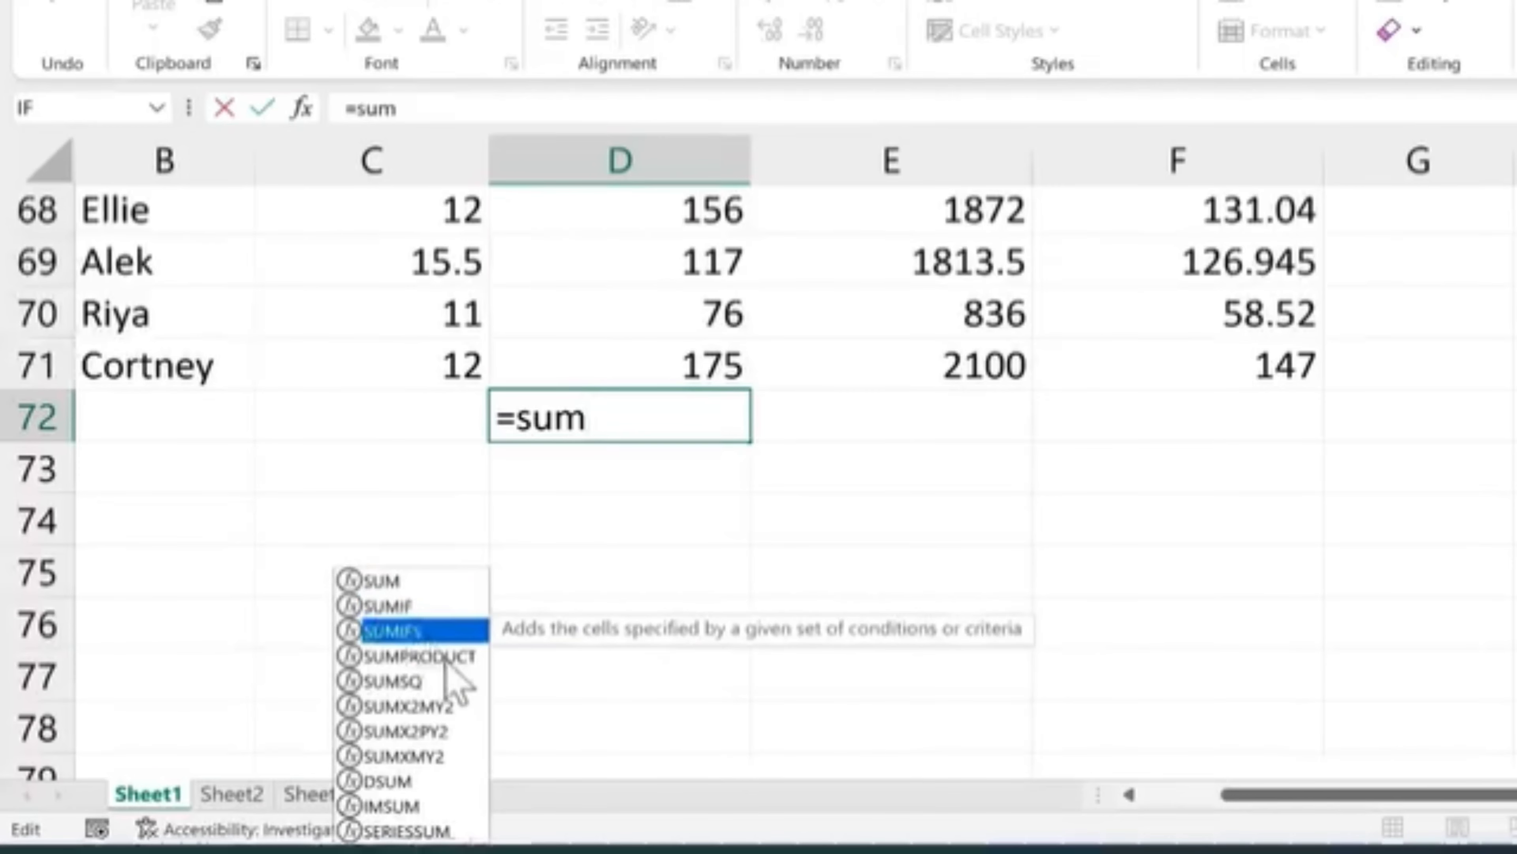
click(449, 657)
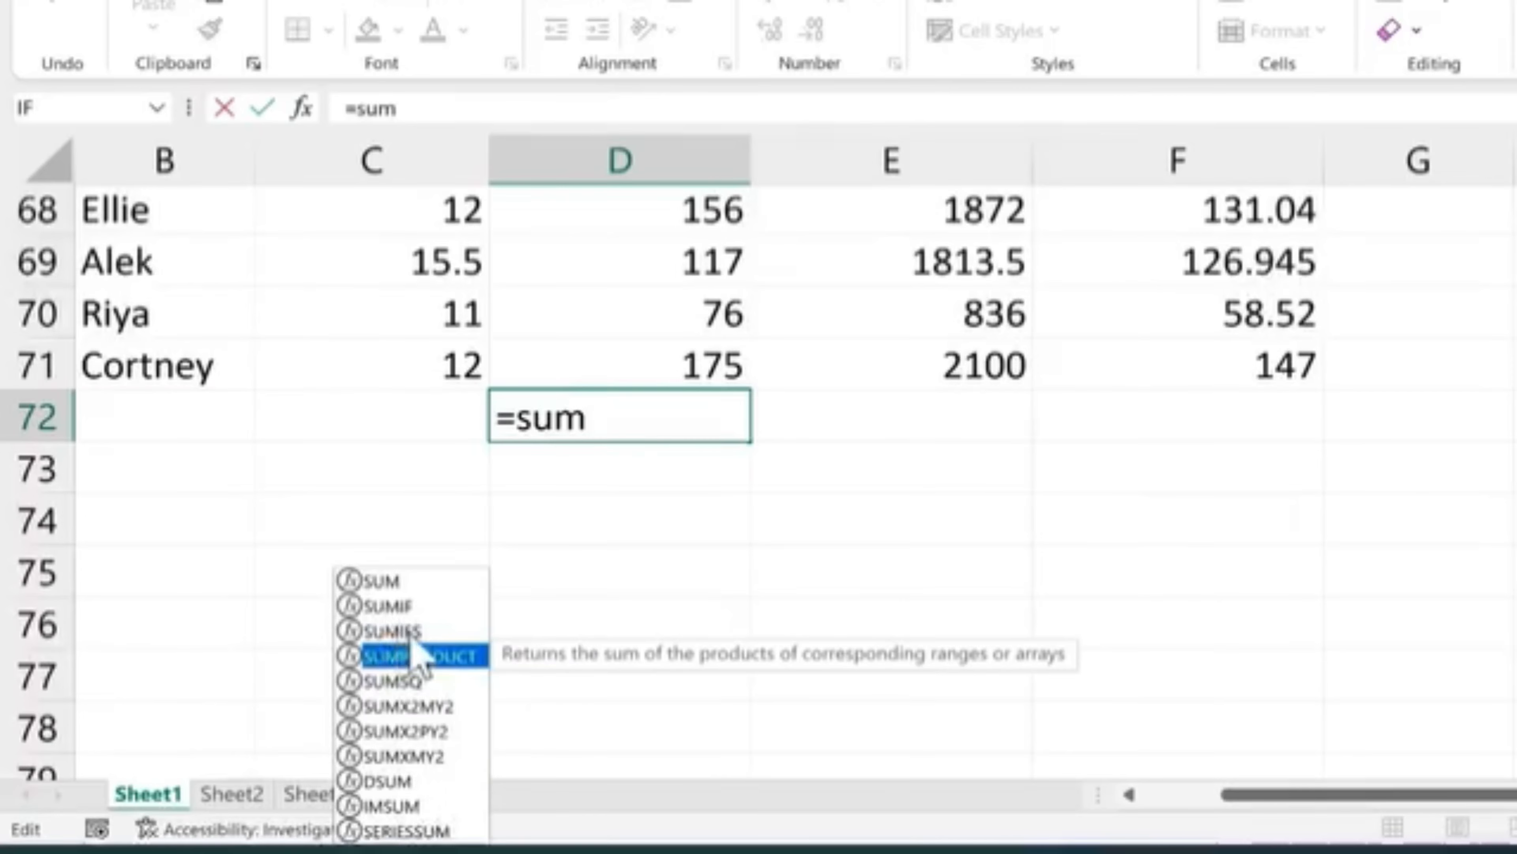
click(421, 609)
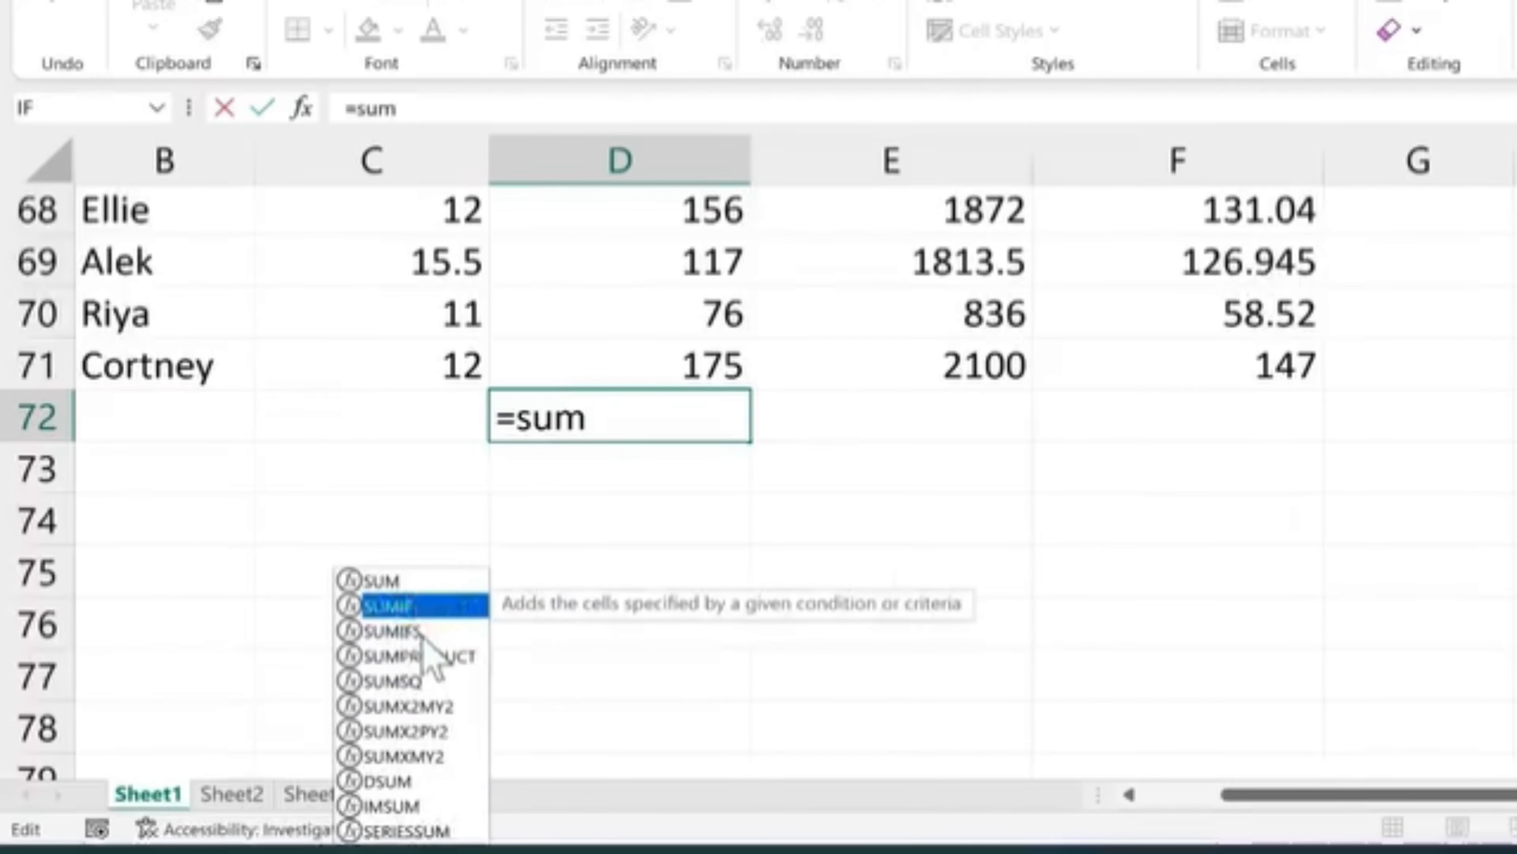
click(423, 634)
click(450, 659)
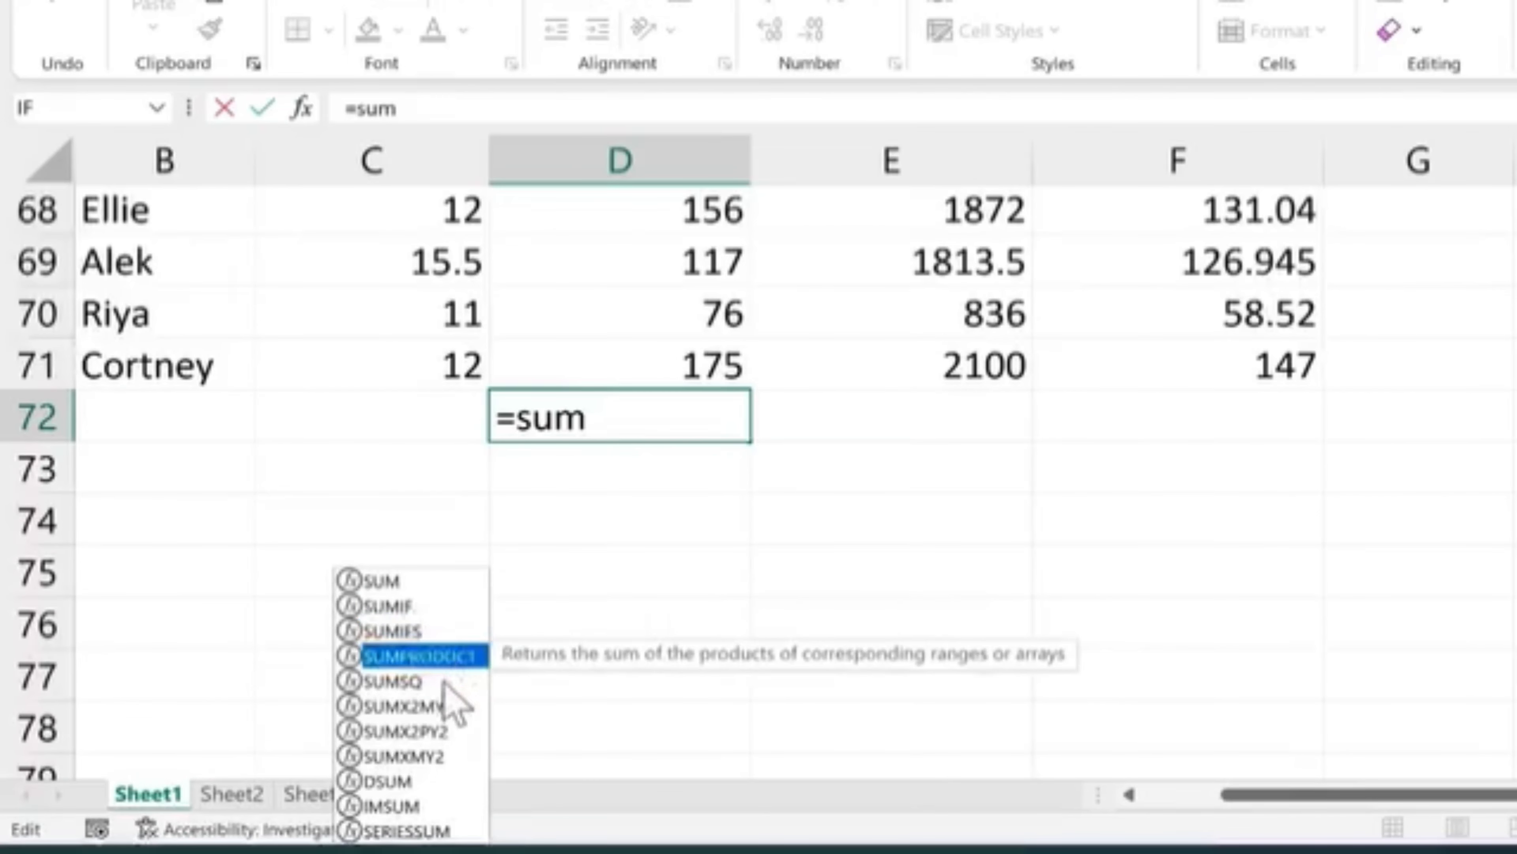
click(399, 580)
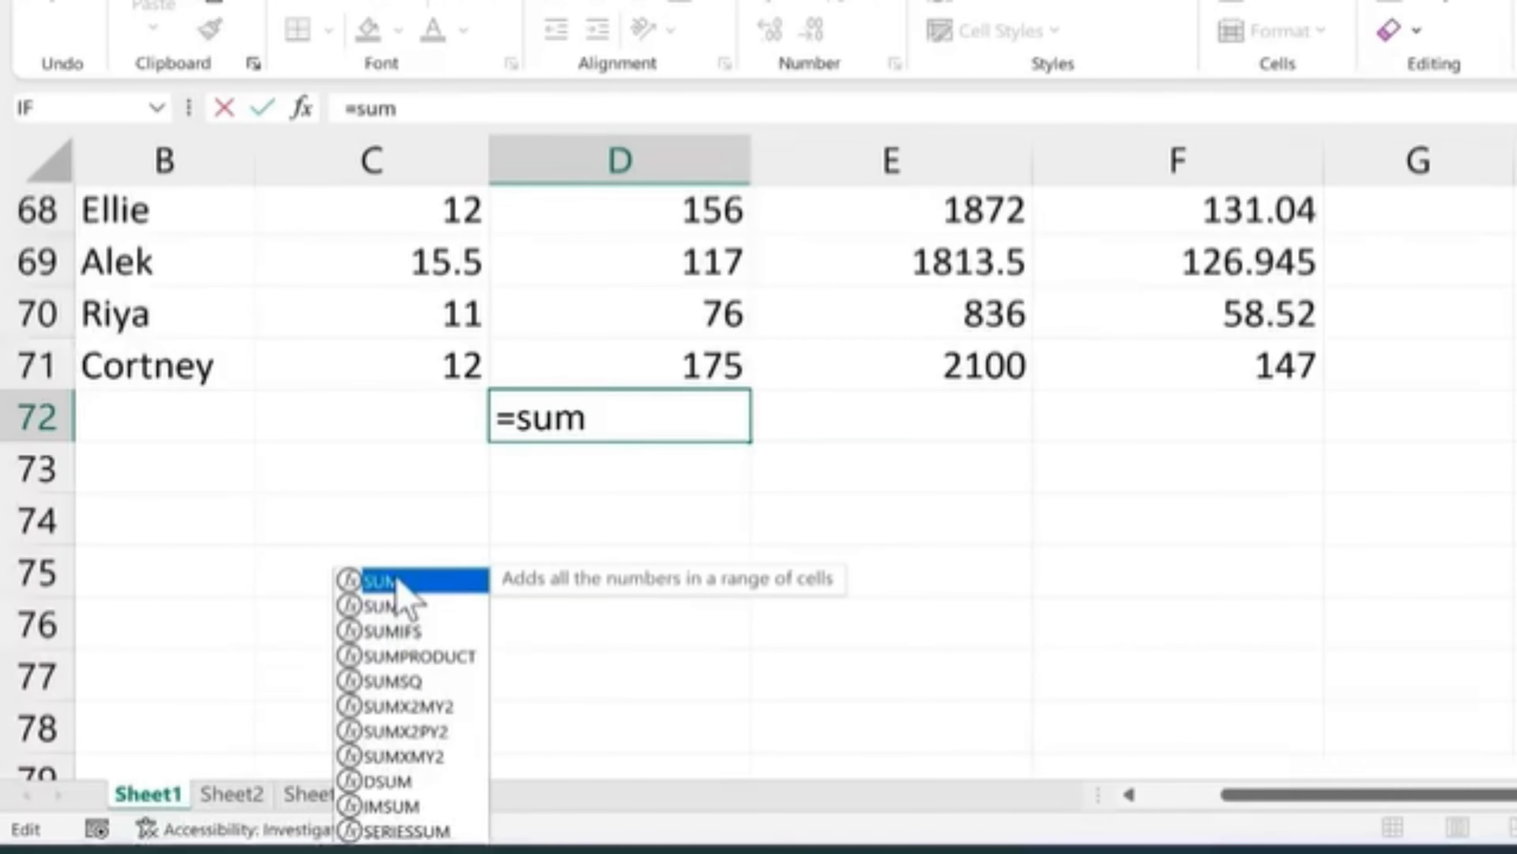
click(615, 424)
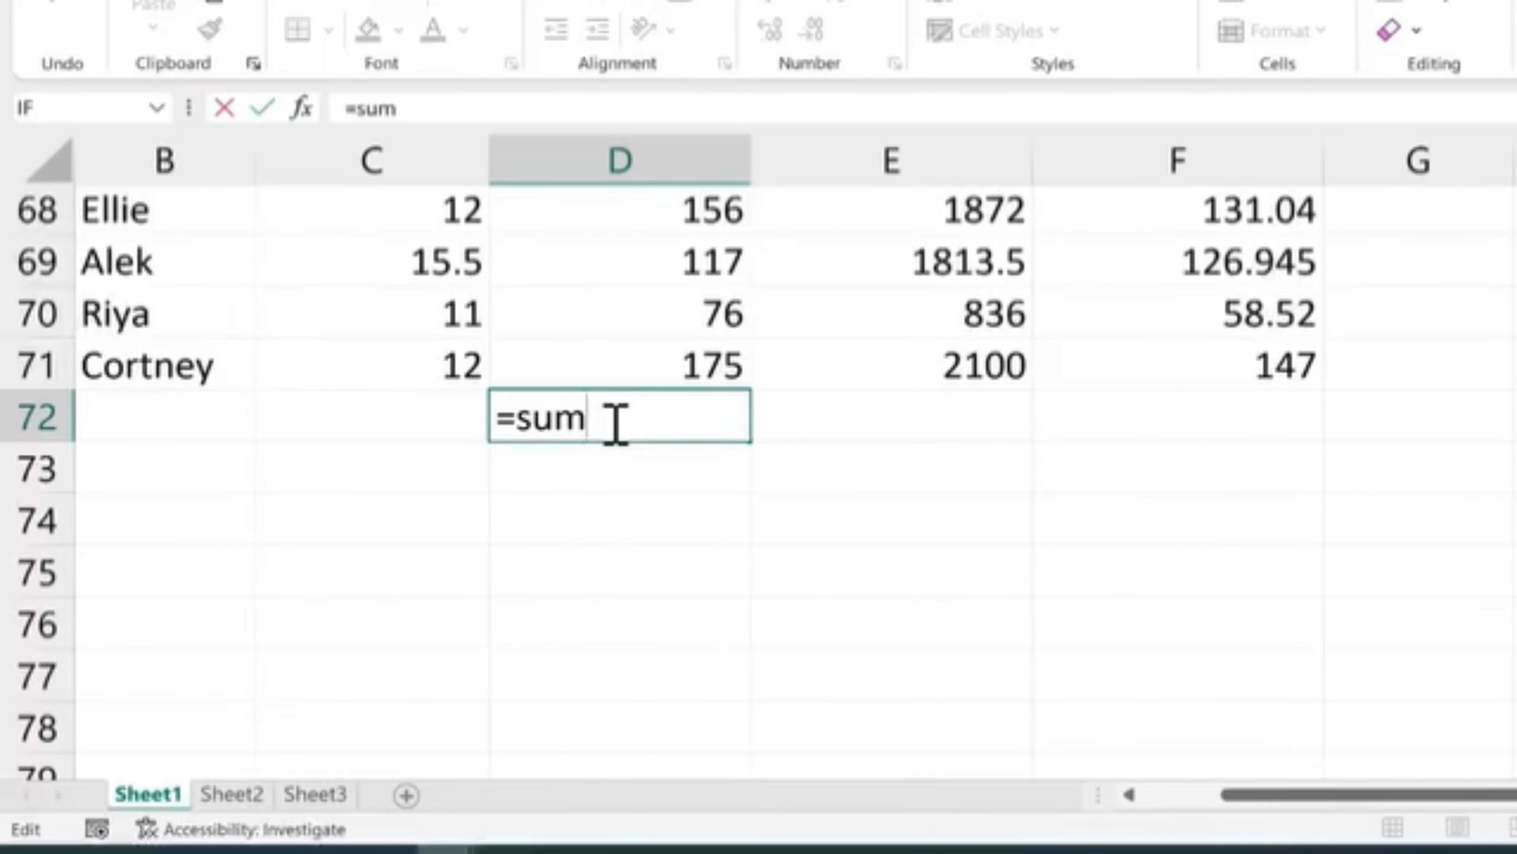
Step: Complete the SUM formula in D72 with the literal arguments 5 and 6, as =sum(5,6)
text(()
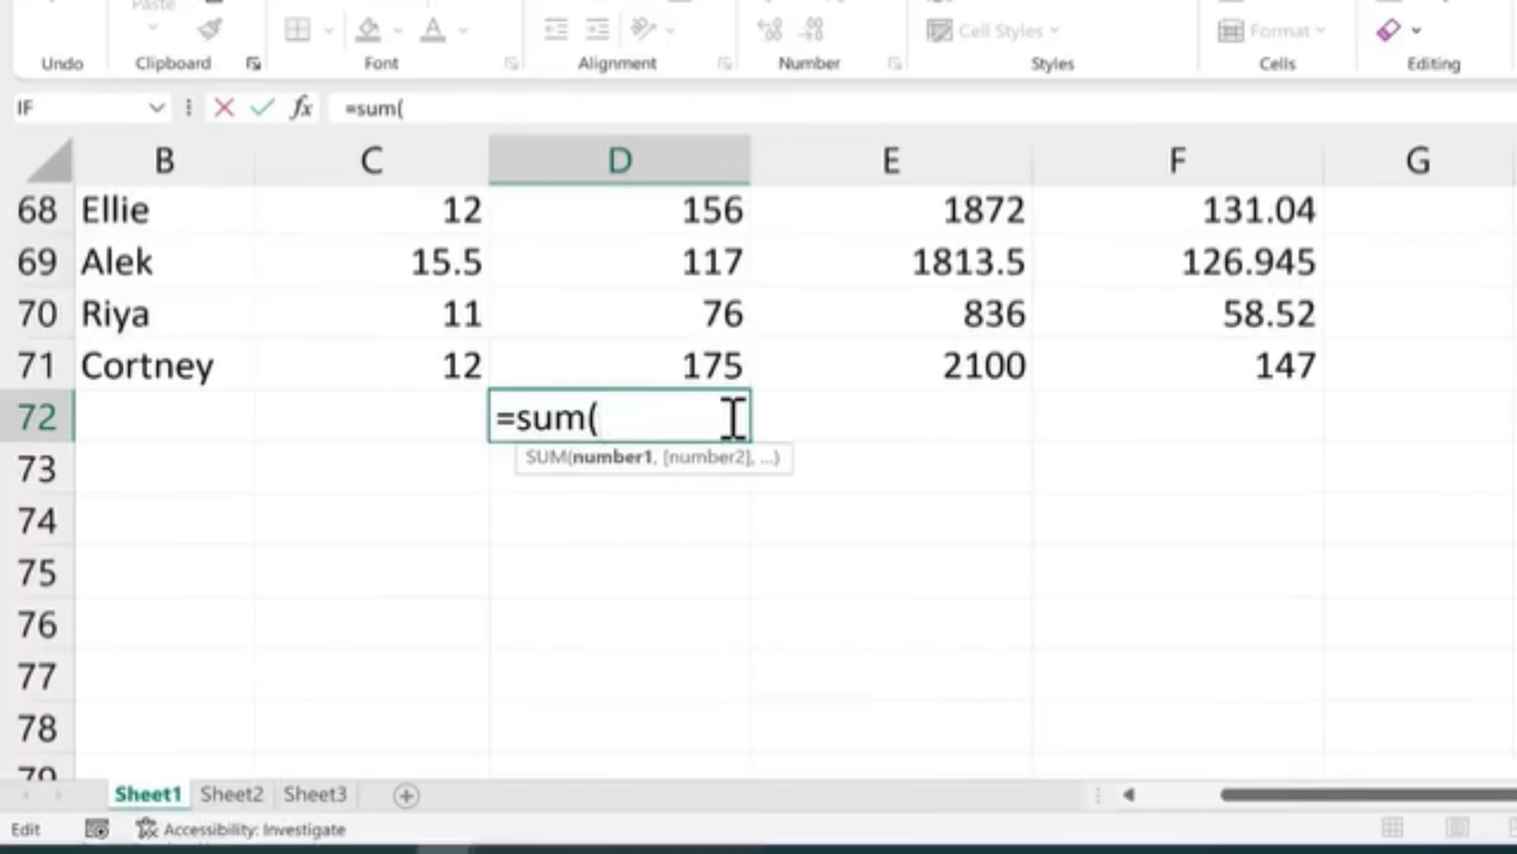
text(5,6)
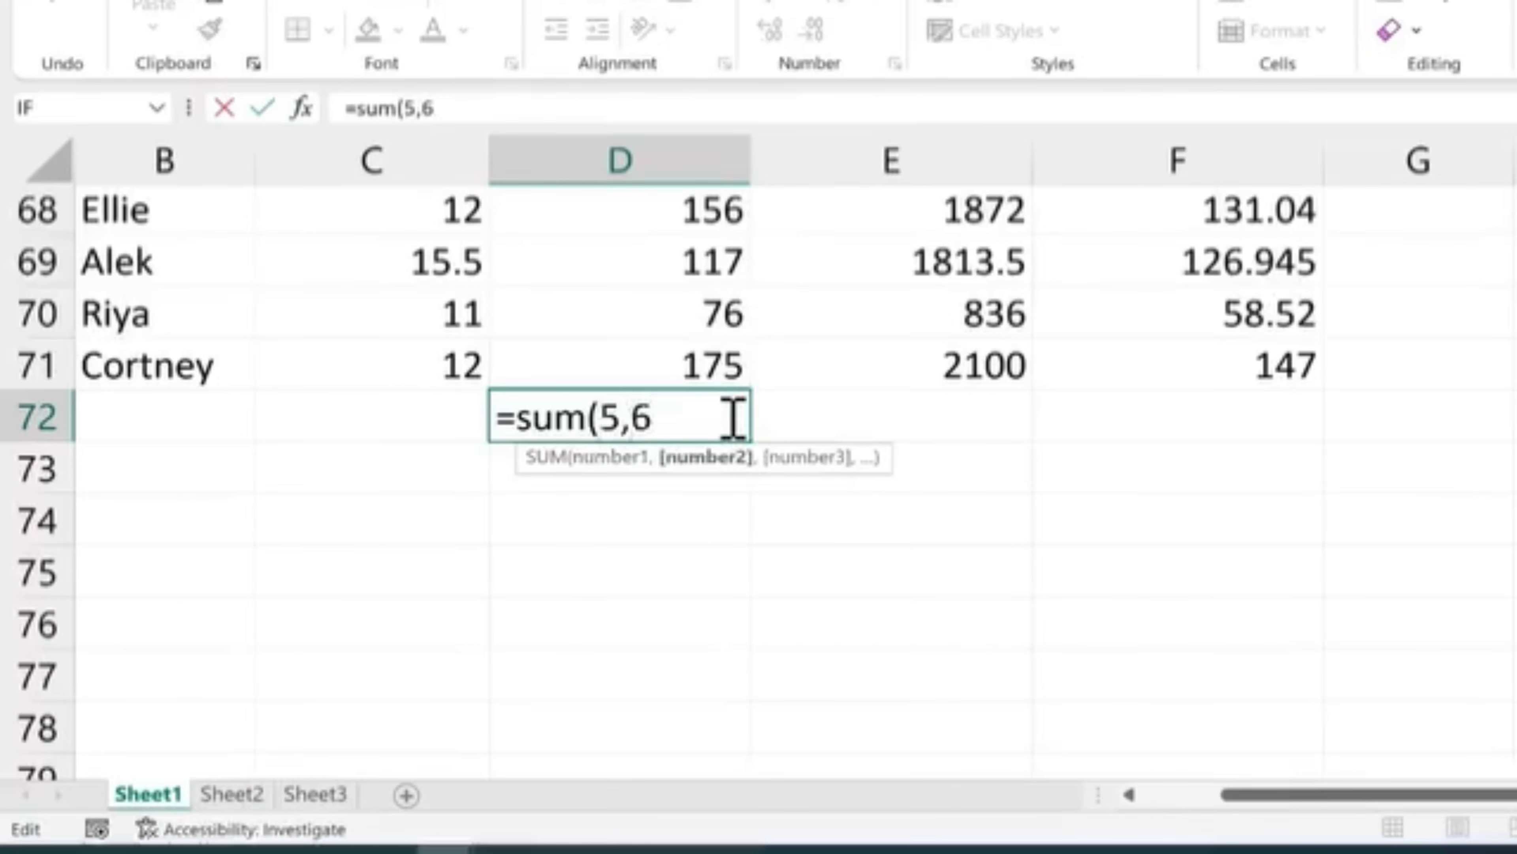
text())
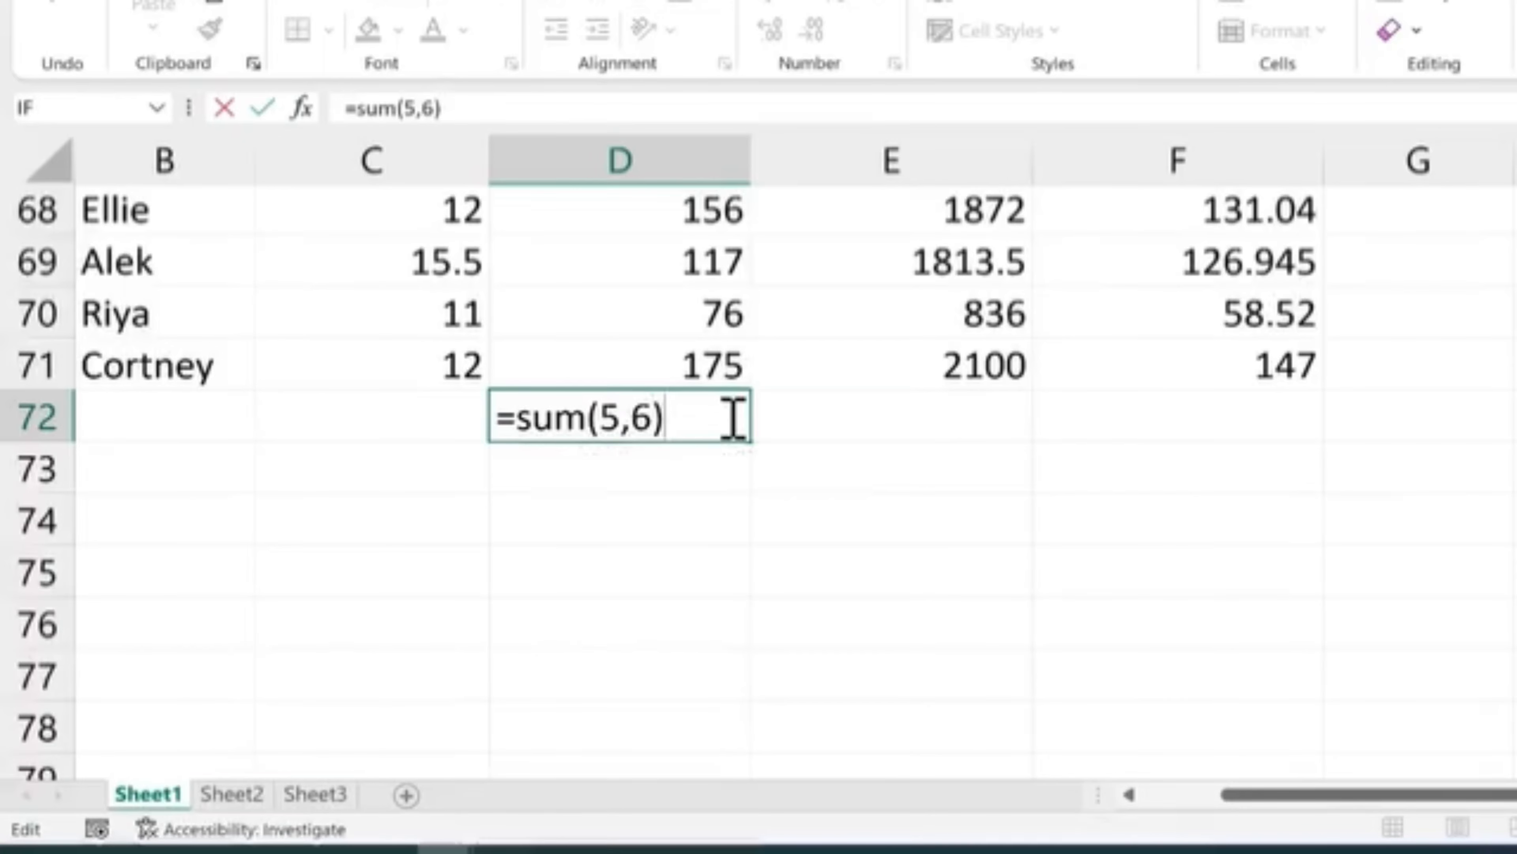
key(Return)
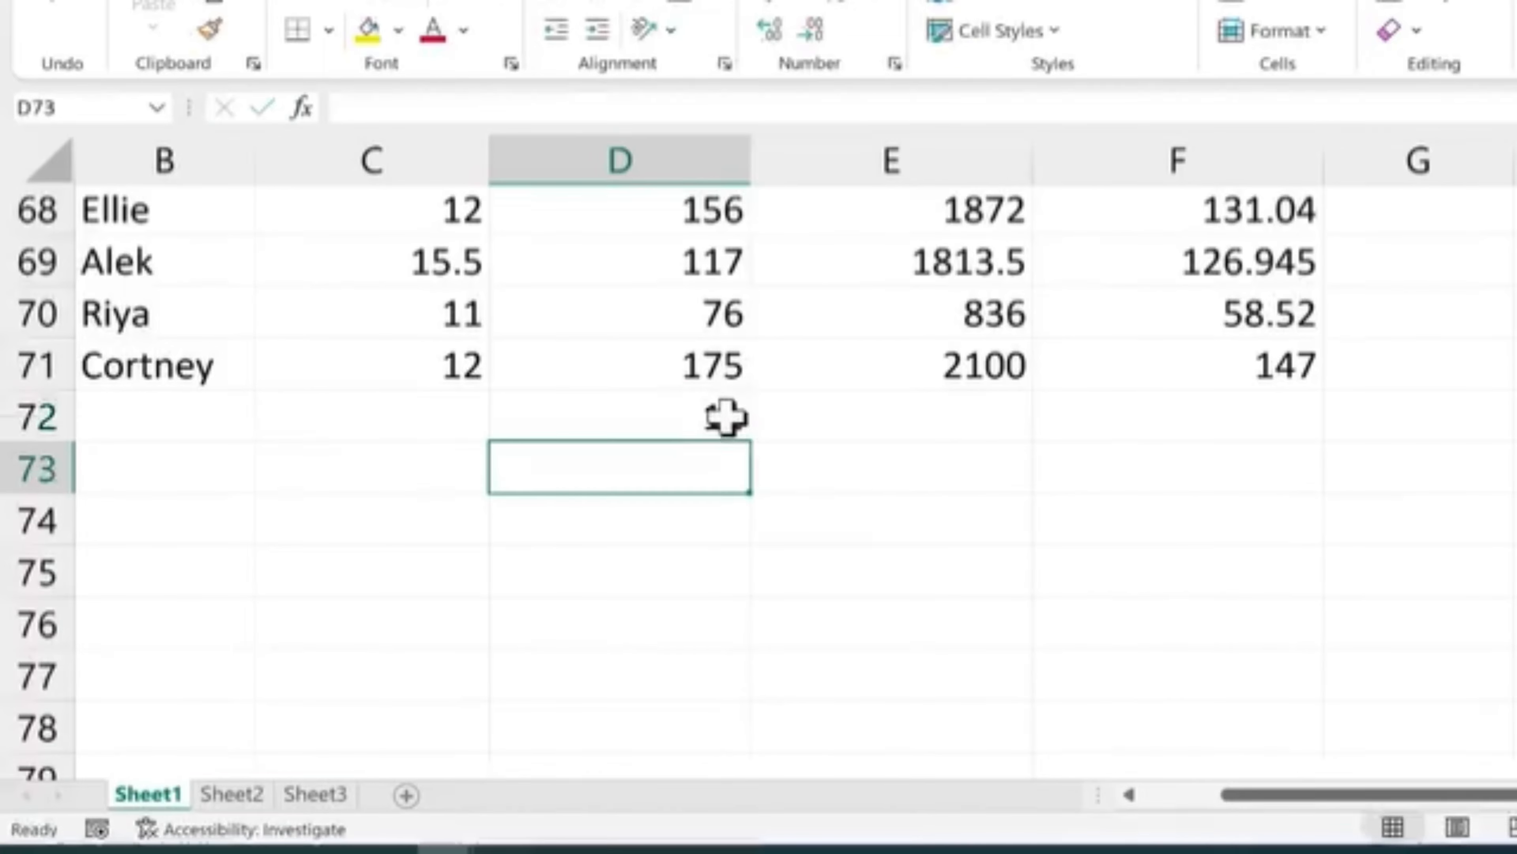
Step: Replace the 5,6 arguments in D72's formula with a reference to D71, and check where the Hours Worked values begin
double_click(728, 419)
drag(613, 415, 694, 420)
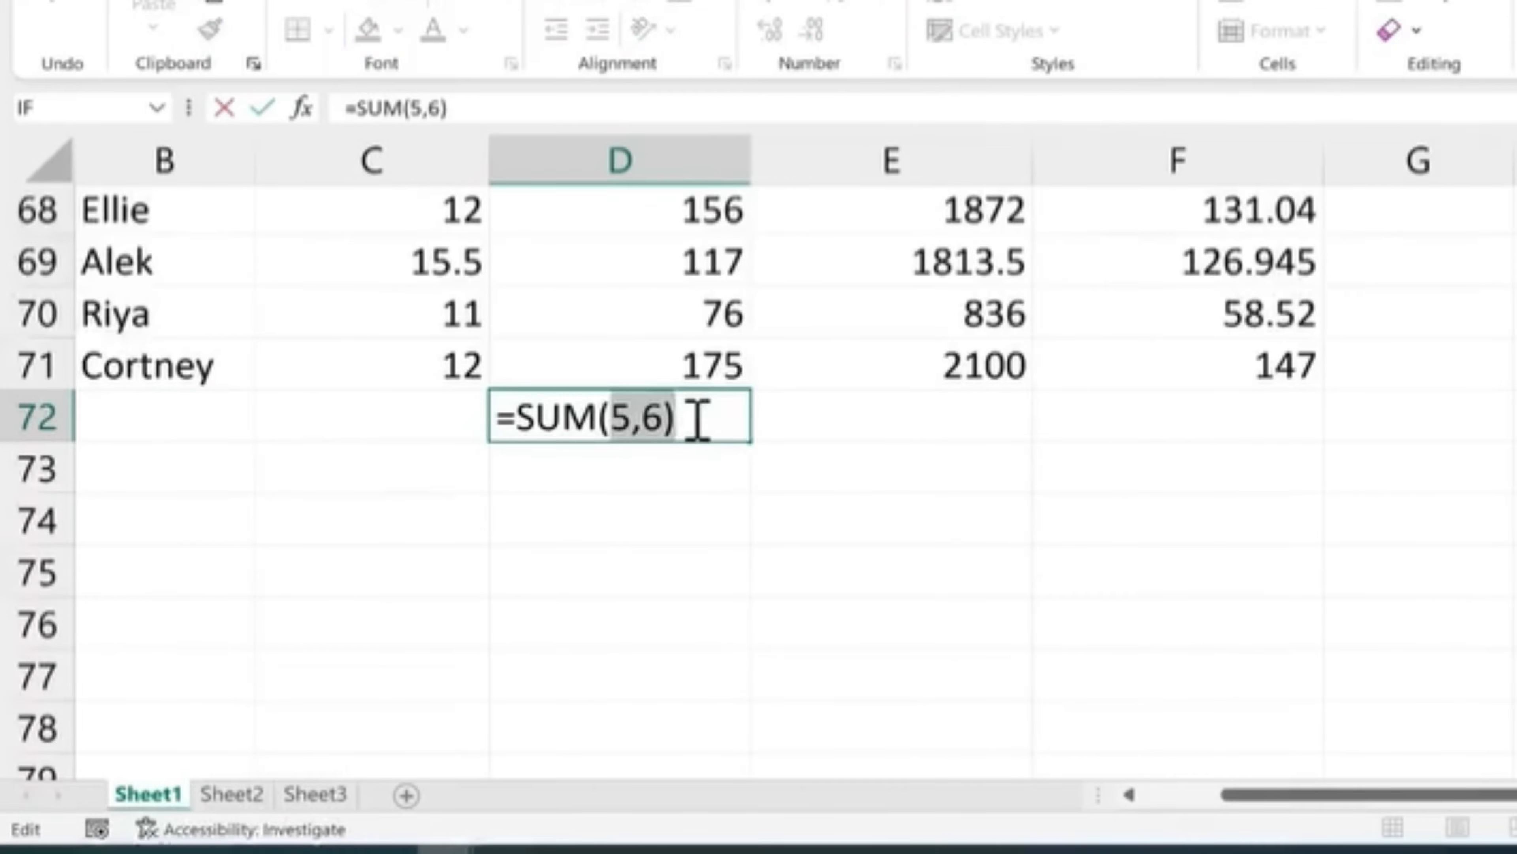
click(687, 356)
scroll(688, 357, up, 20)
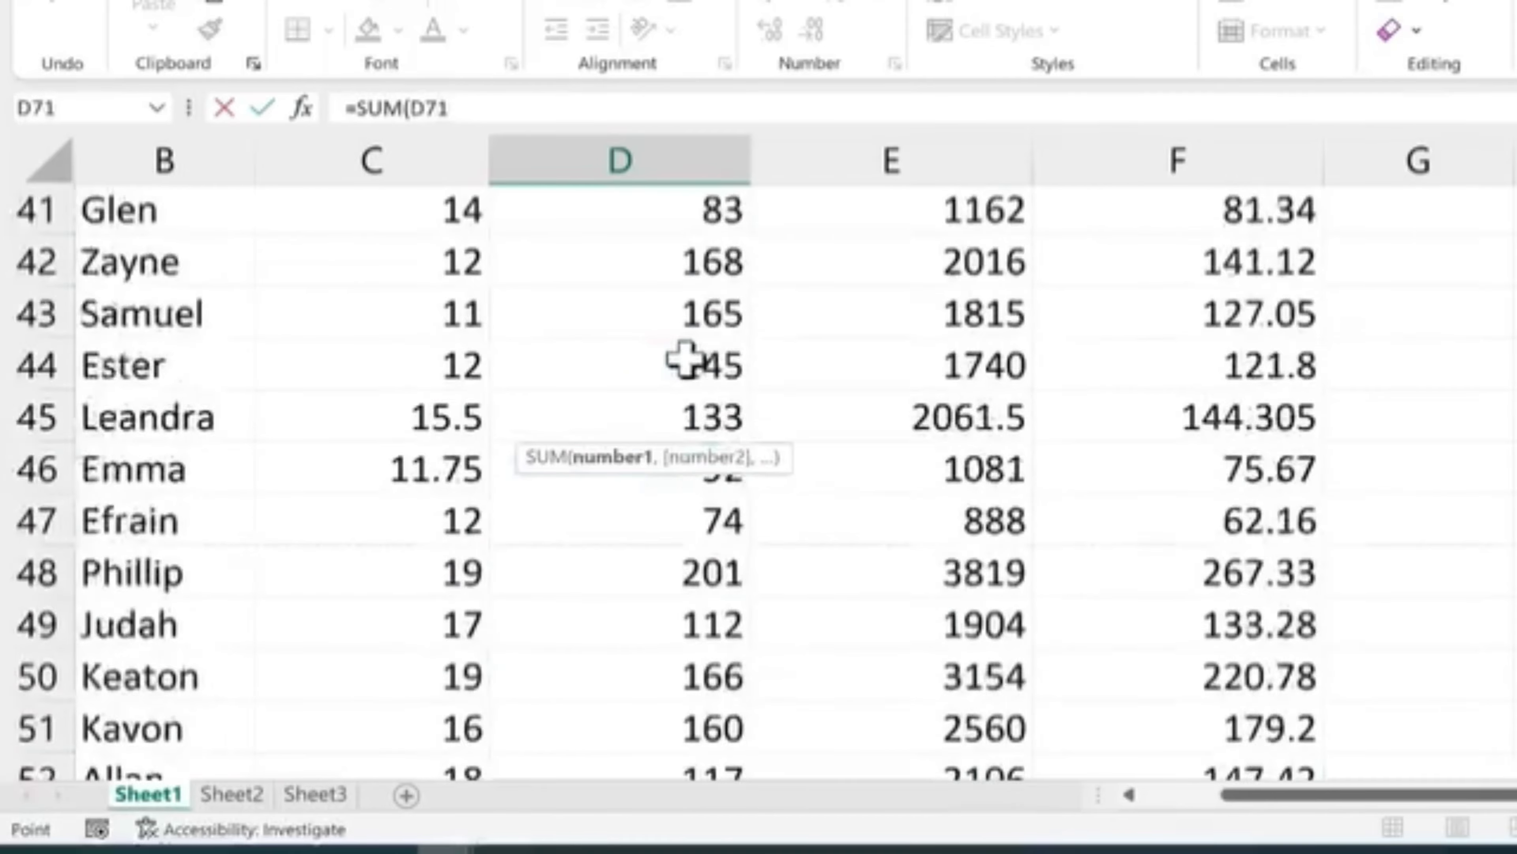
scroll(685, 359, up, 3)
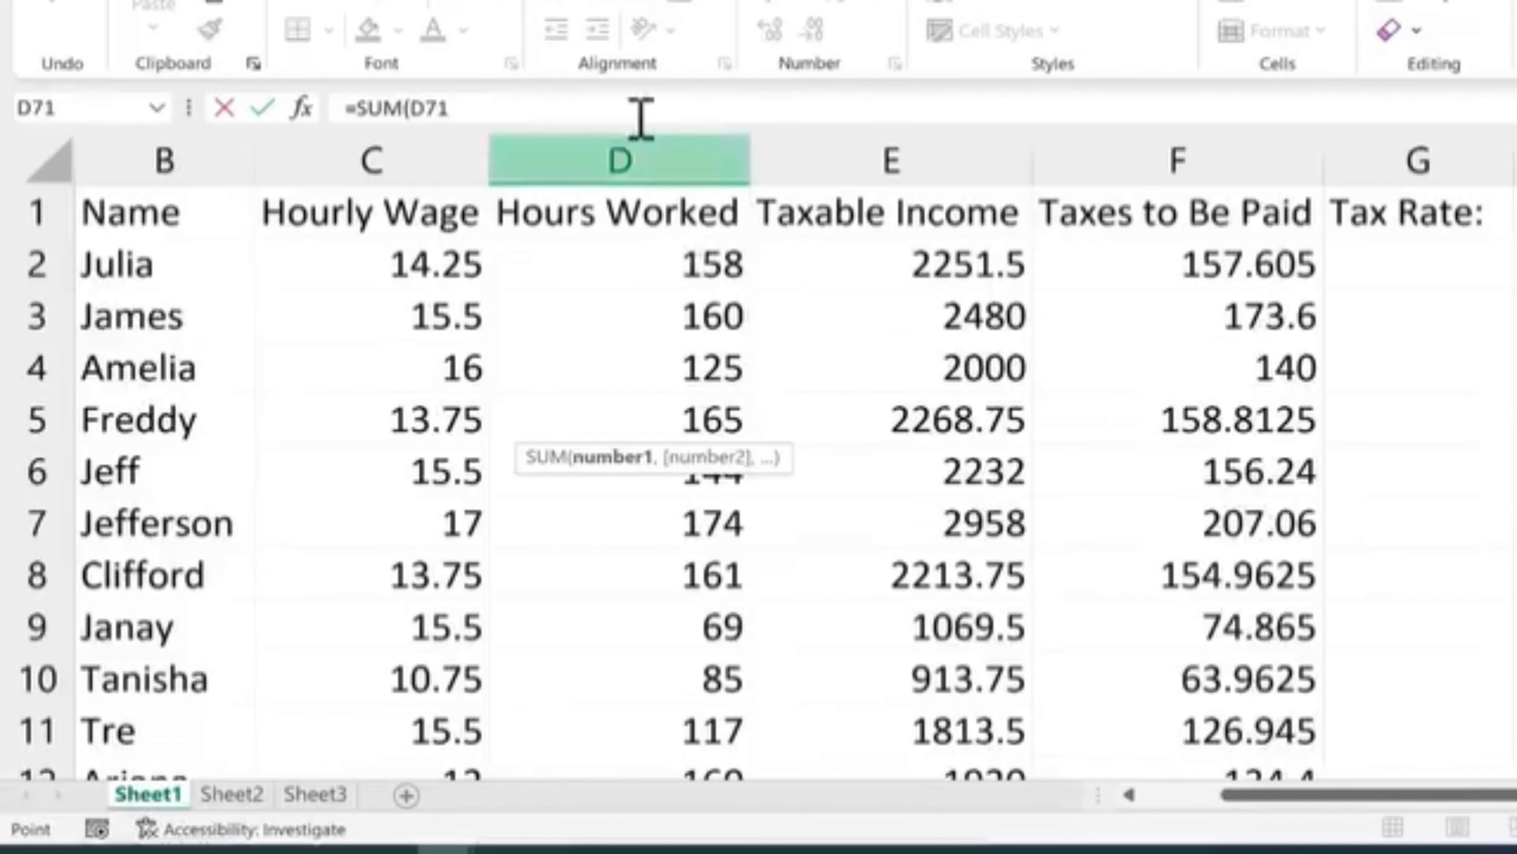
scroll(652, 299, down, 18)
scroll(646, 346, down, 5)
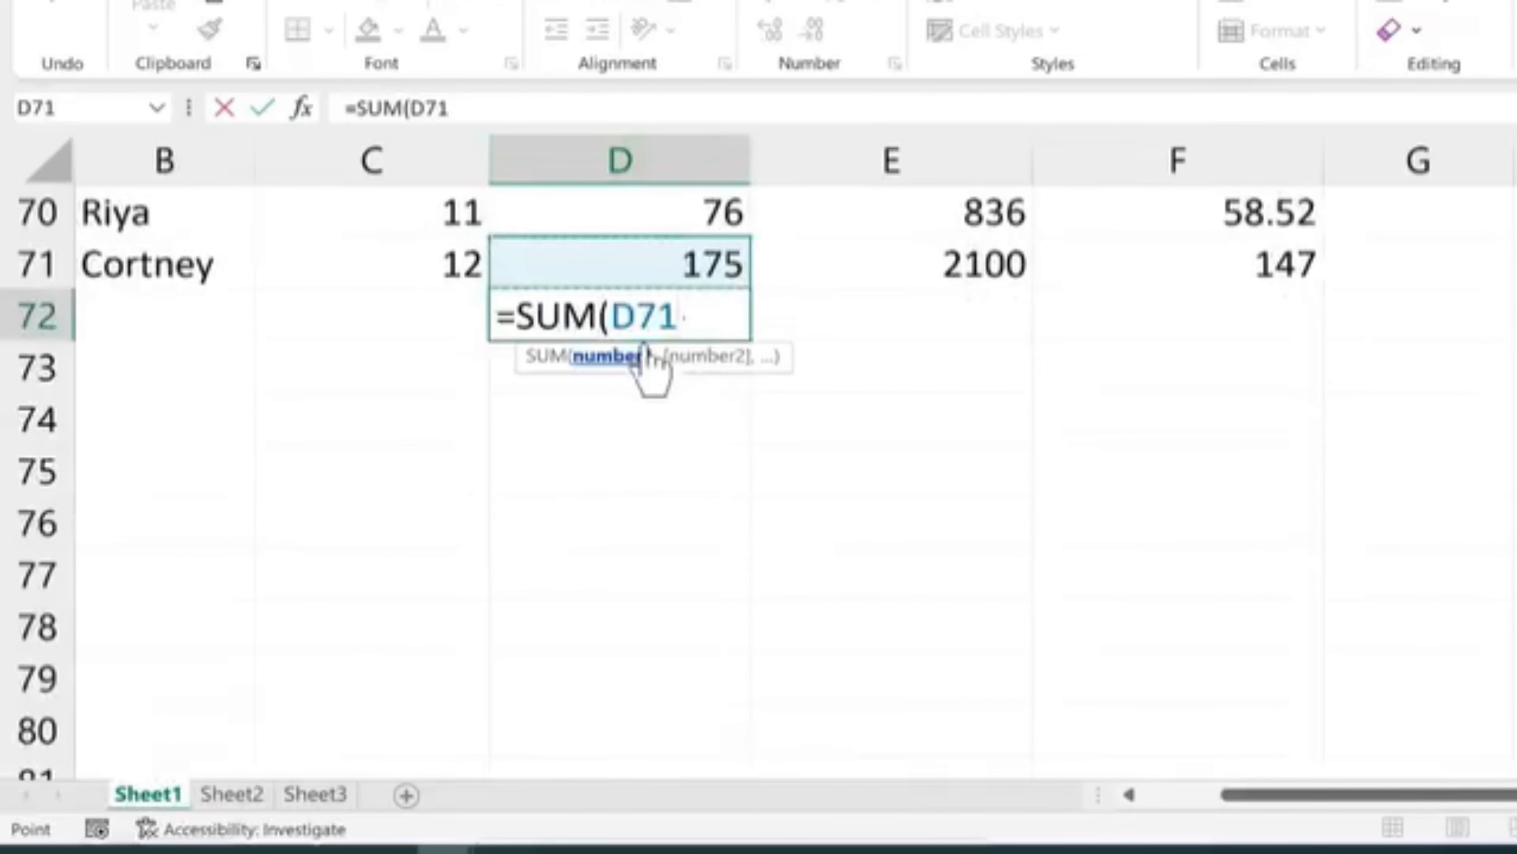
Step: Change the reference in D72 to the range D2:D71, enter the SUM formula and reselect the cell
drag(677, 312, 640, 315)
text(2)
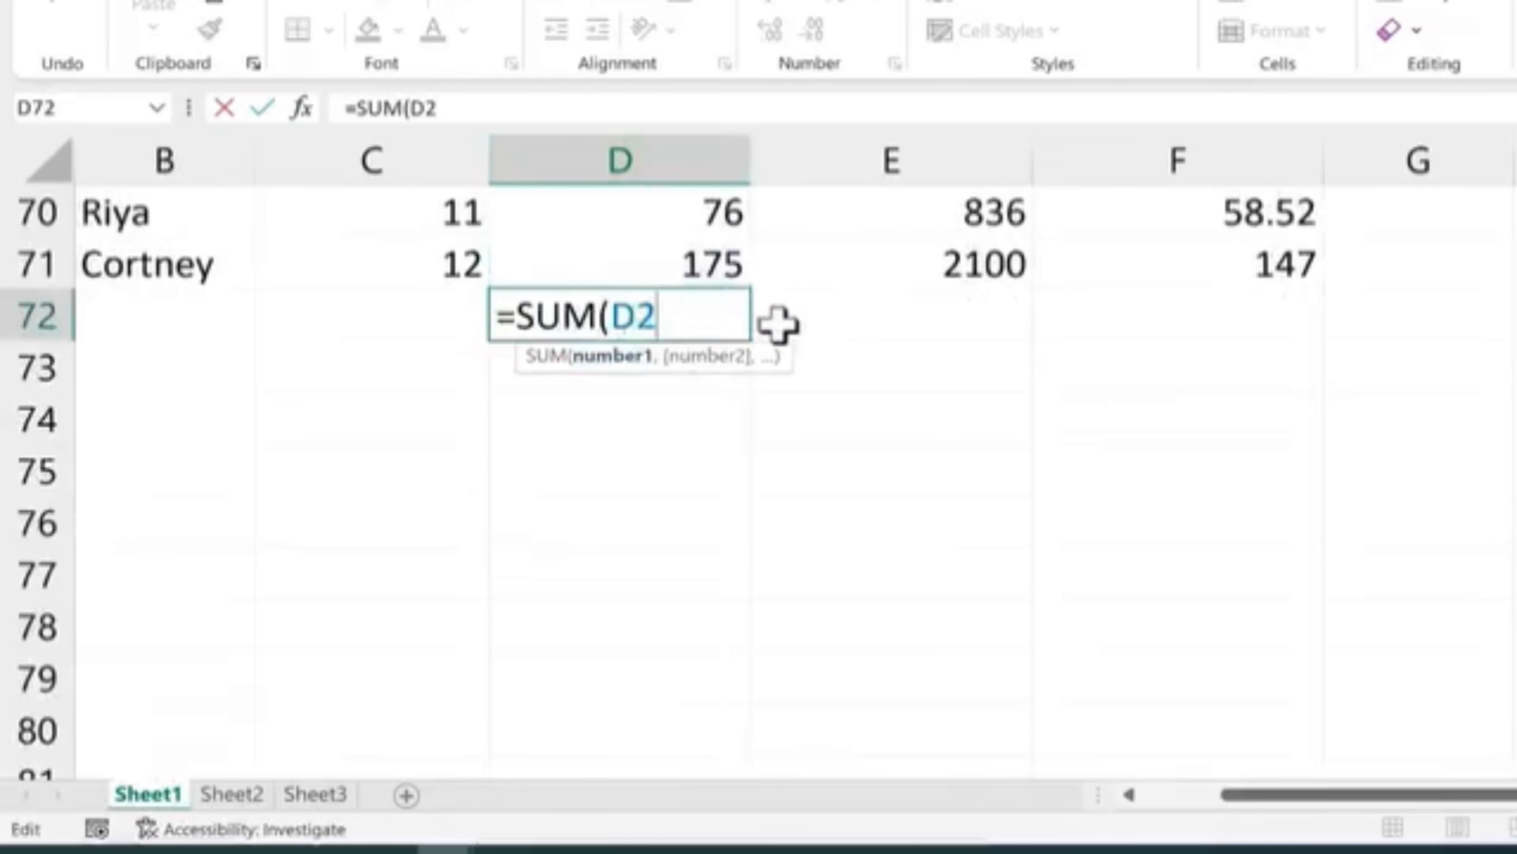
text(:)
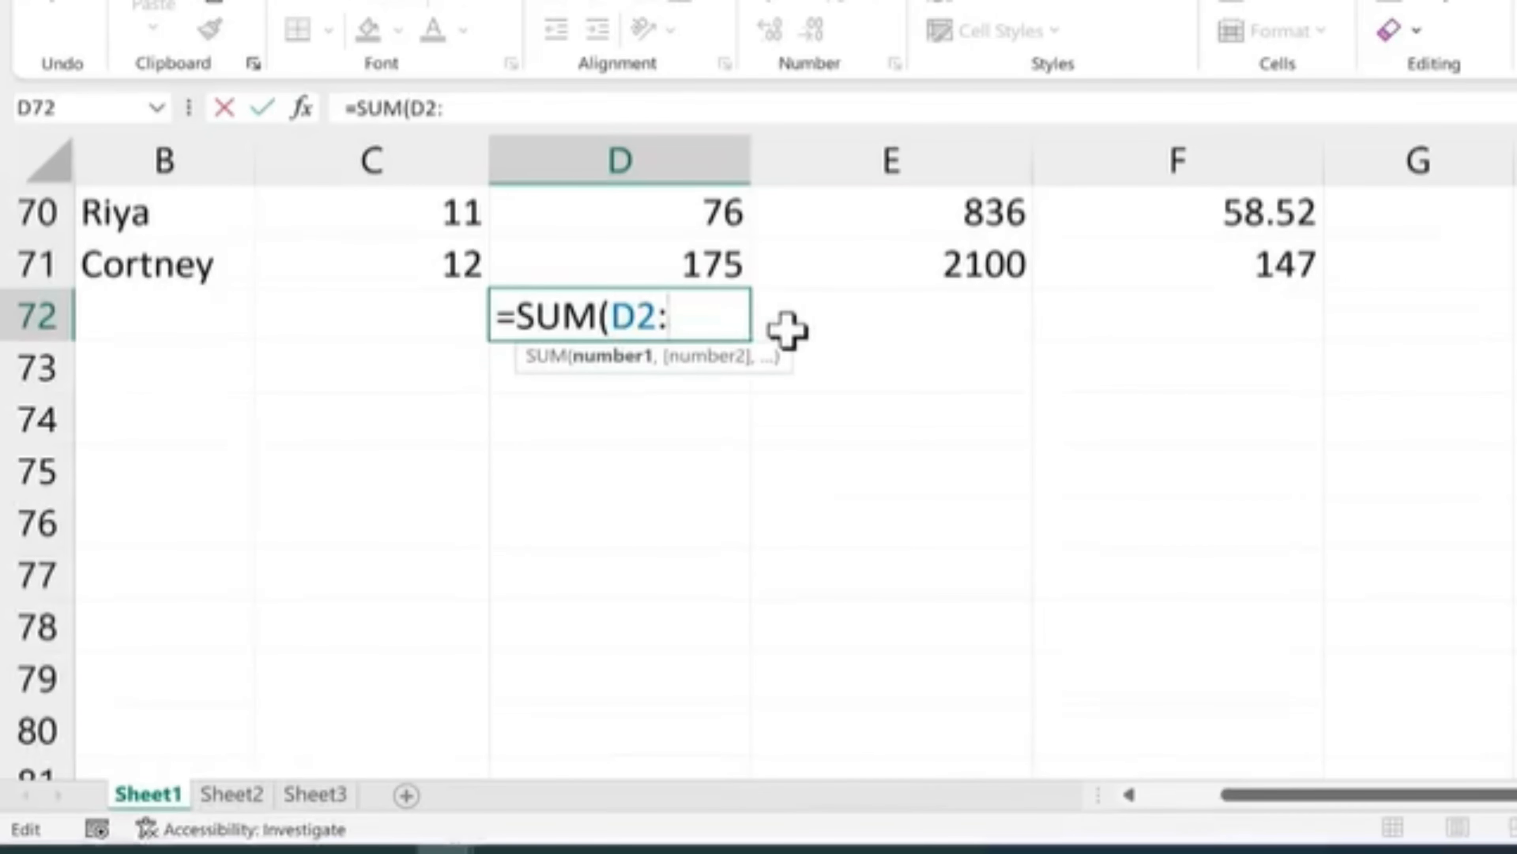
text(d7)
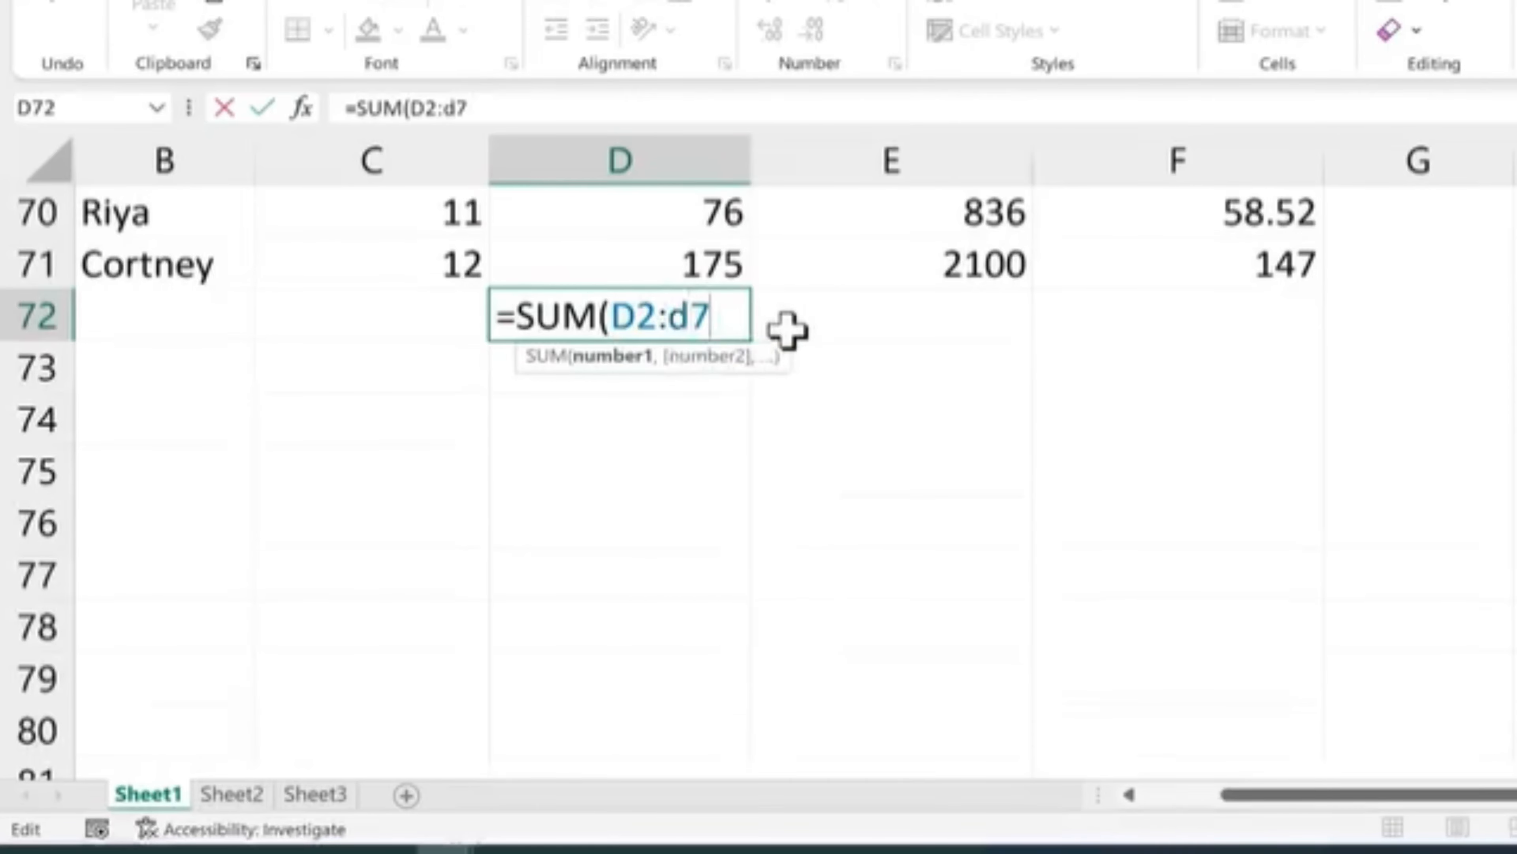
text(1))
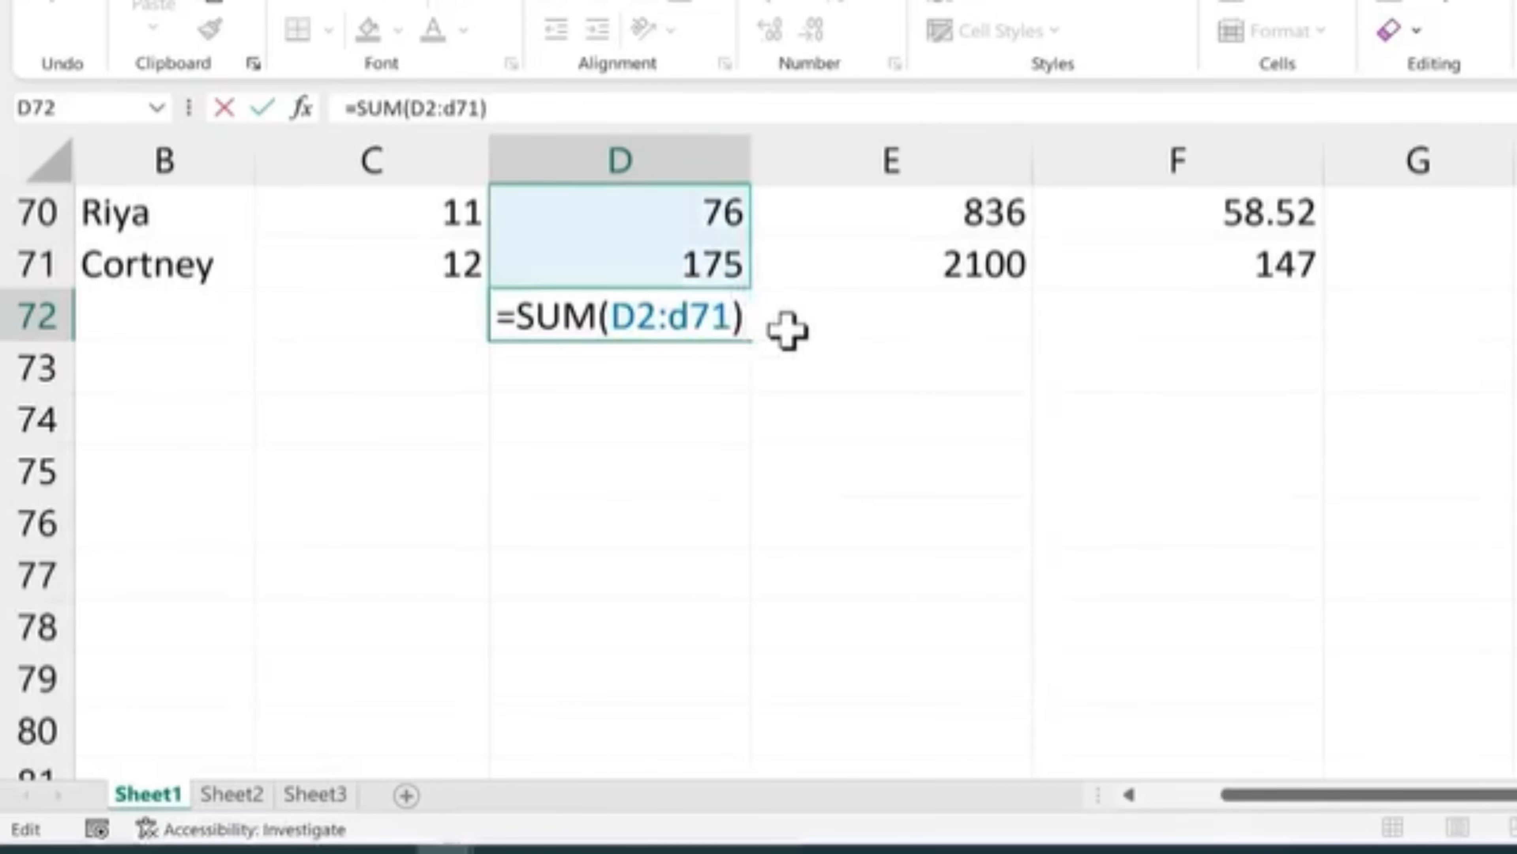
key(Return)
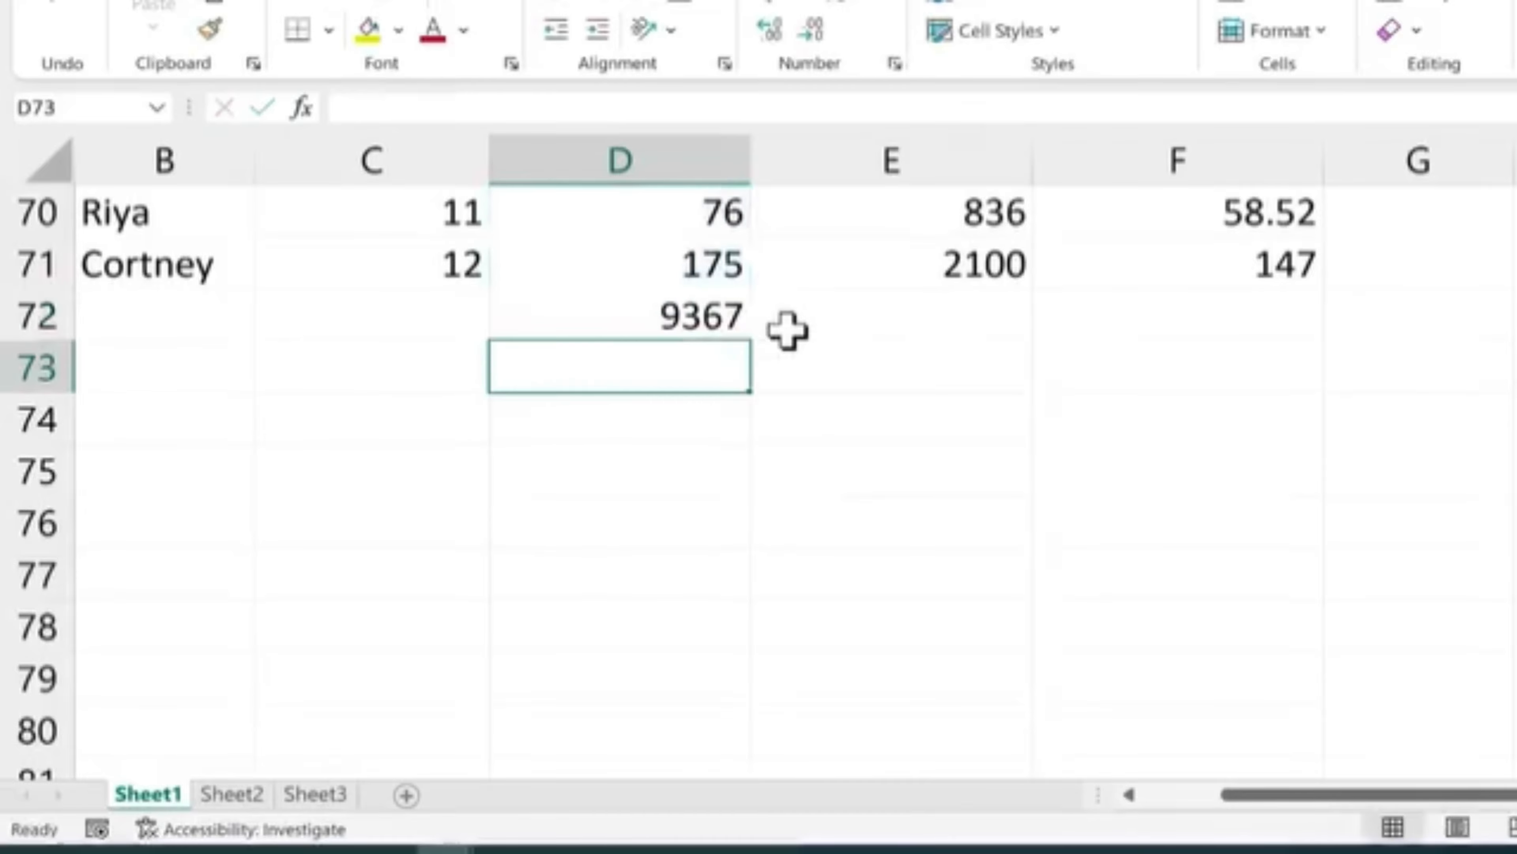
click(717, 308)
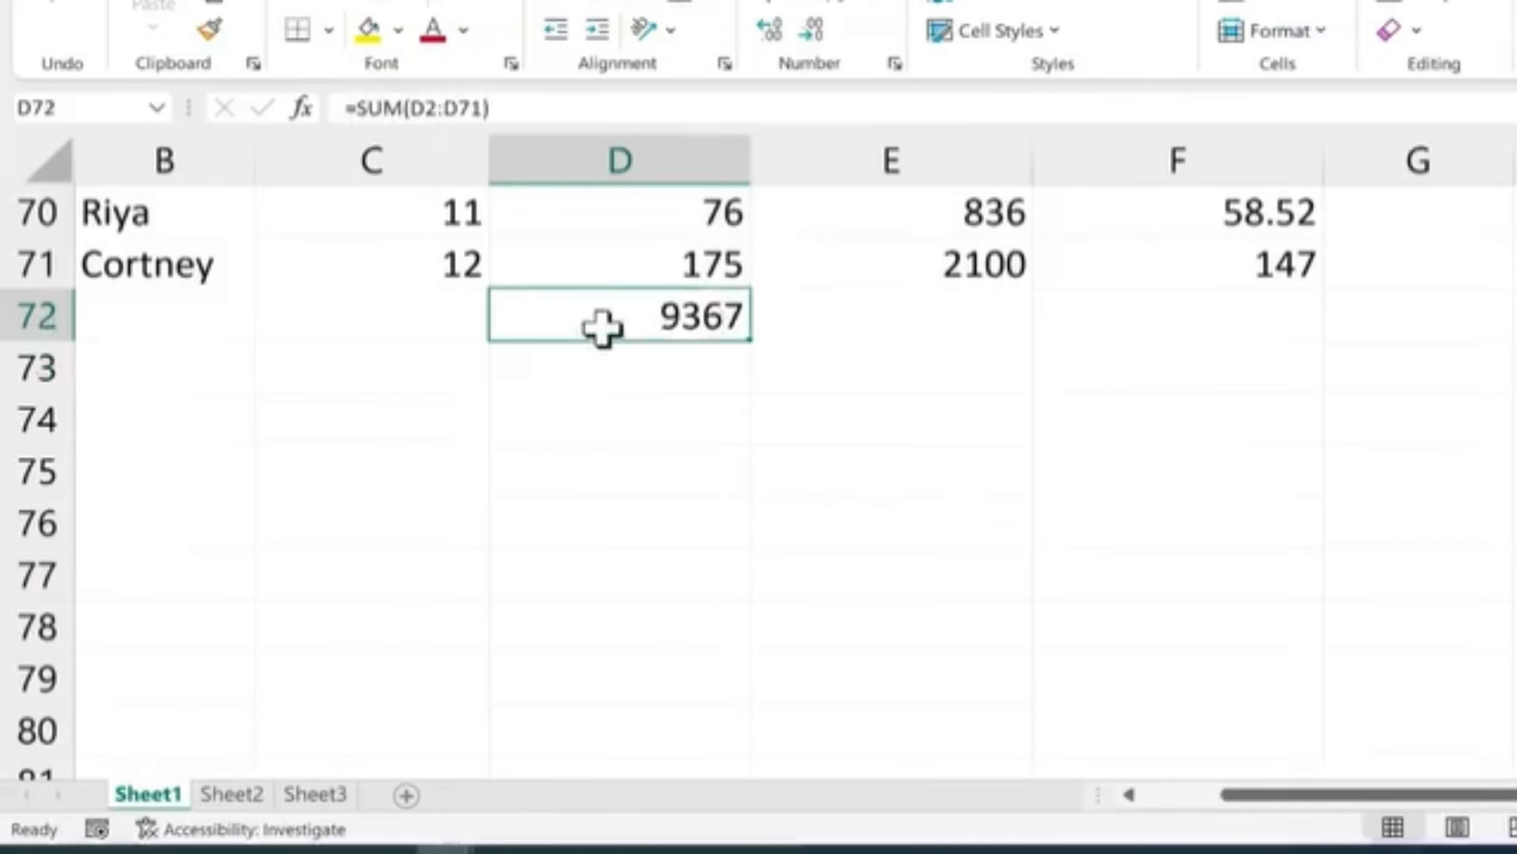
Step: Undo the last two formula entries in D72
key(Return)
key(ctrl+z)
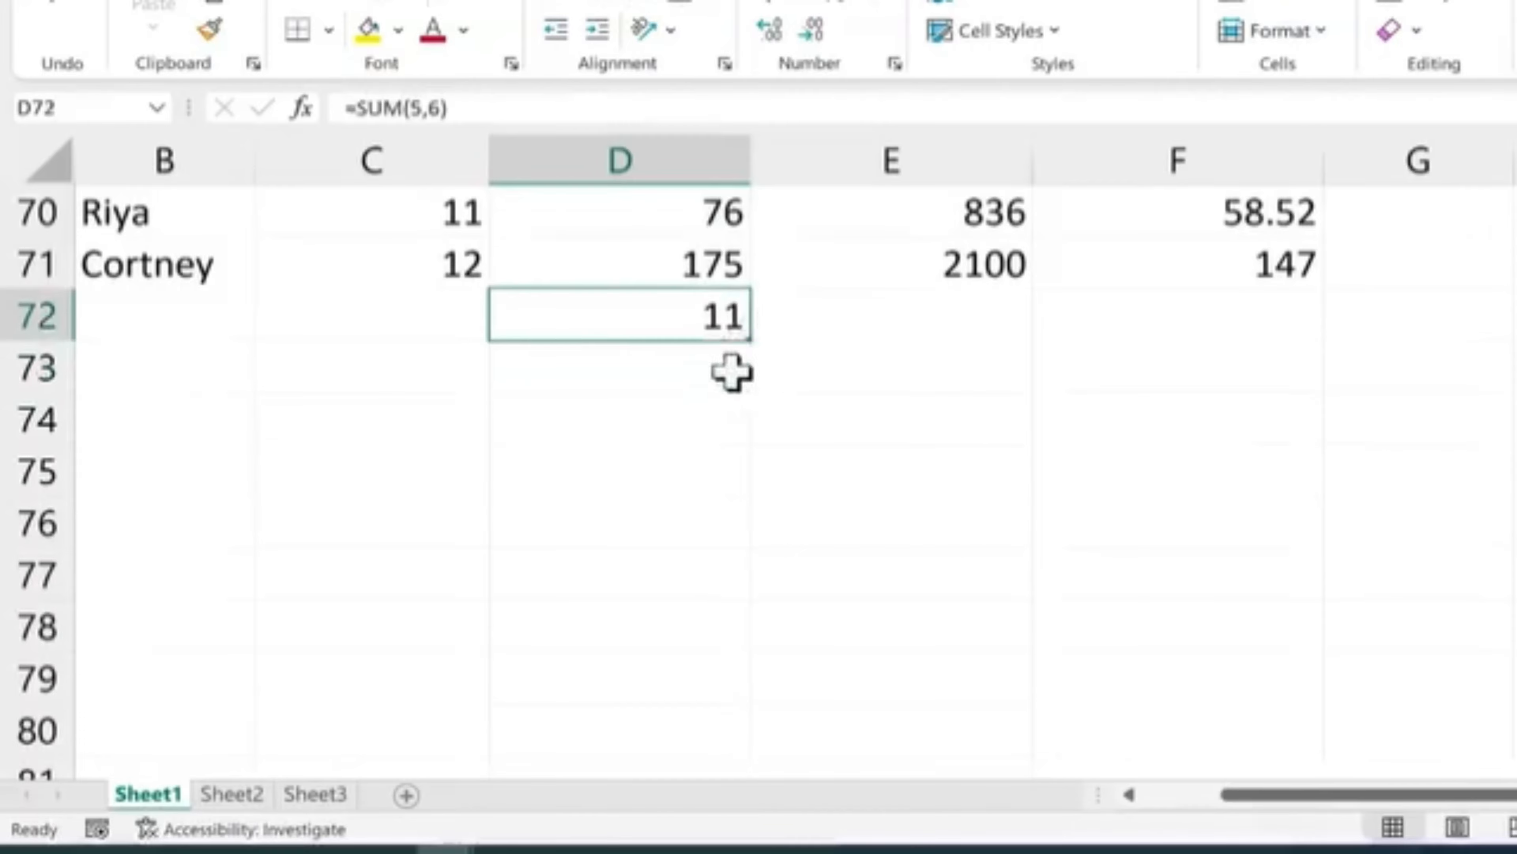
key(ctrl+z)
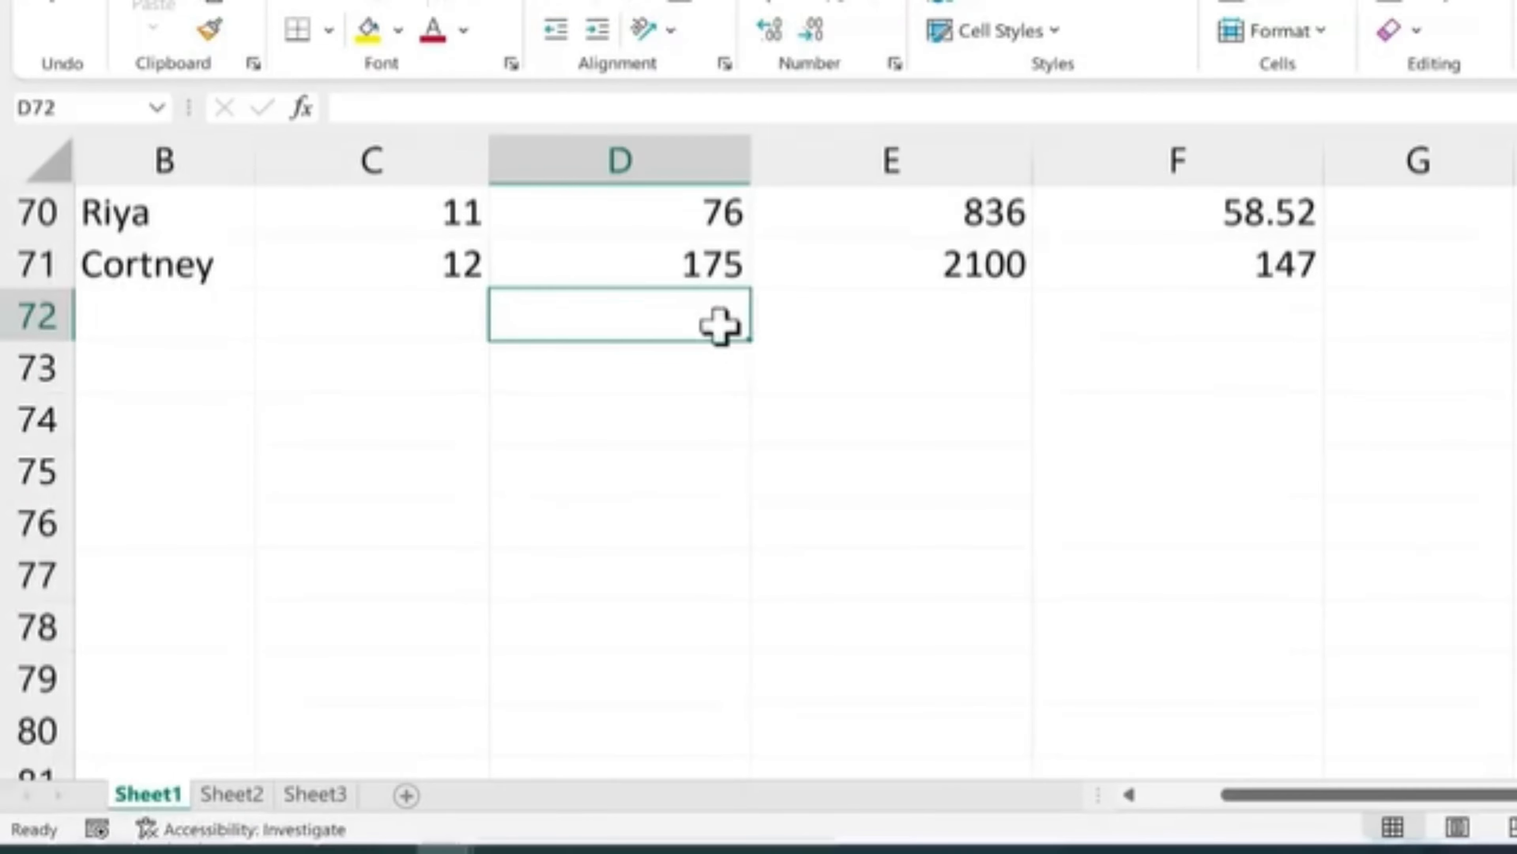
Step: Enter a SUM formula in D72, picking the range D2:D71 directly from the Hours Worked column
double_click(720, 326)
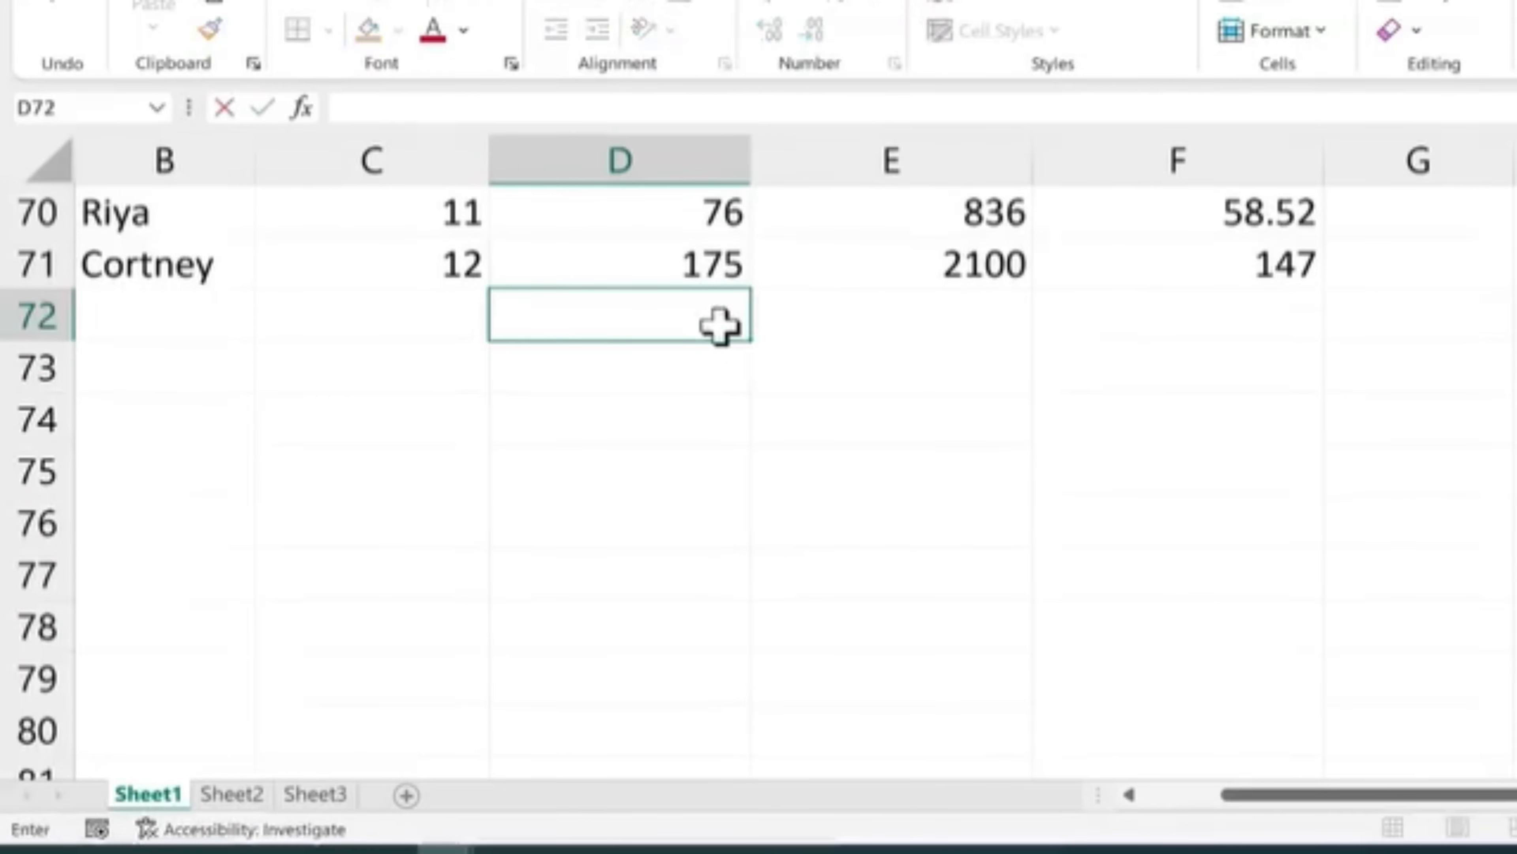
text(=sum)
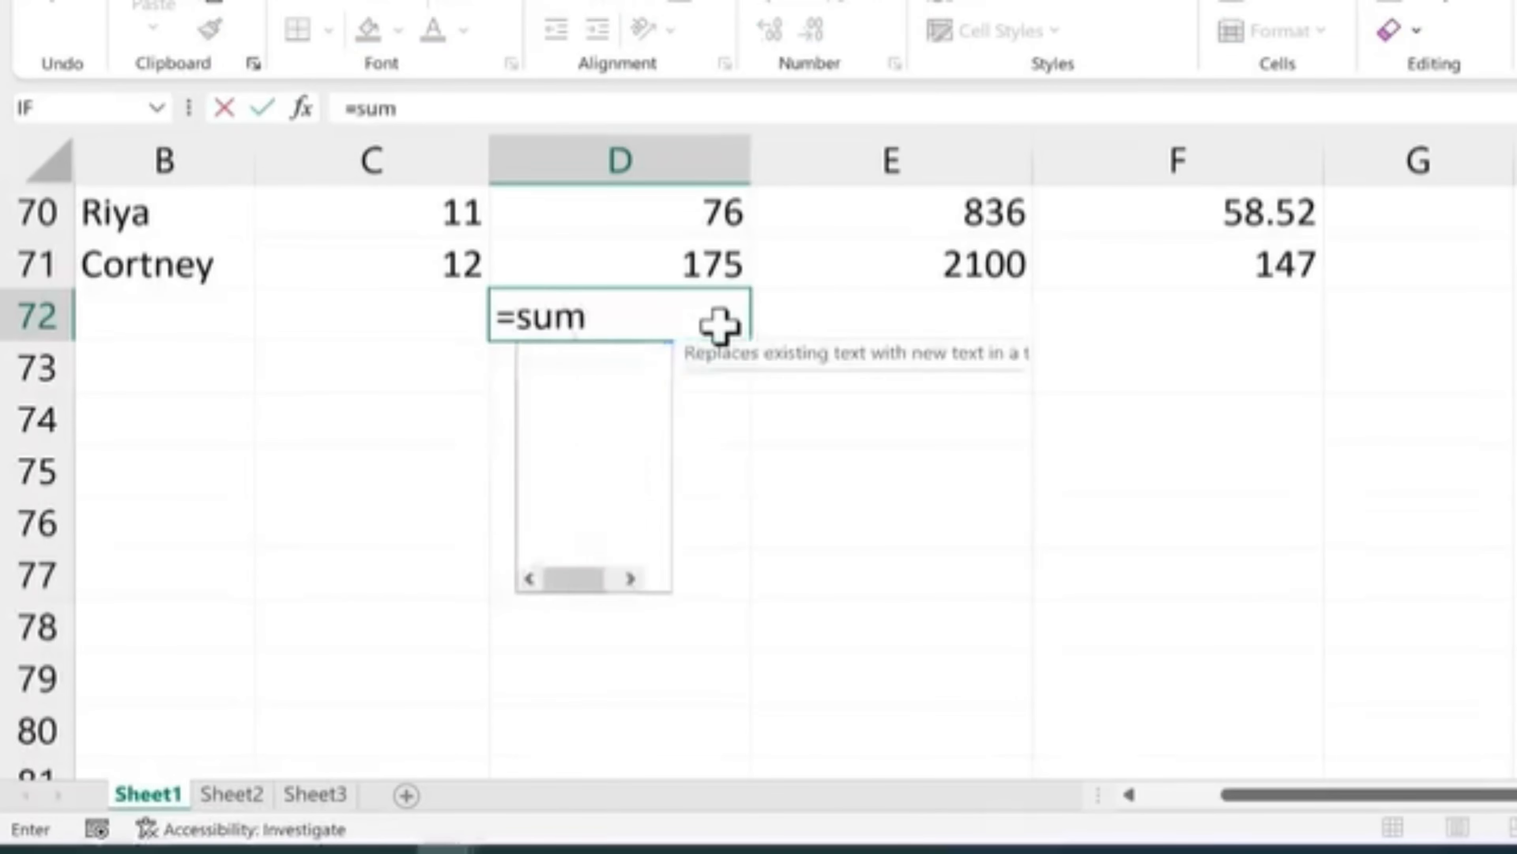
text(()
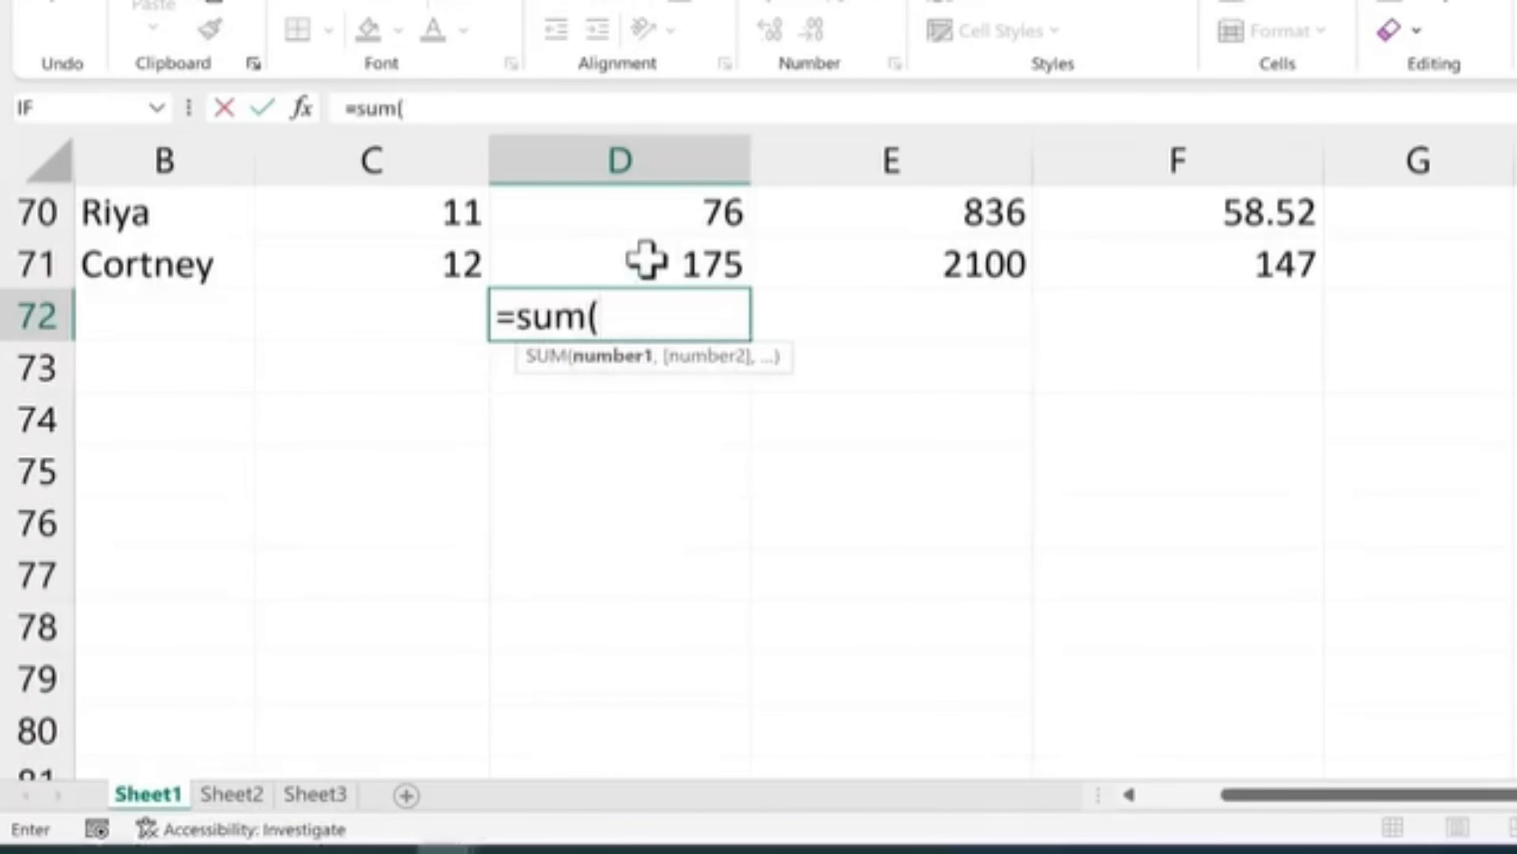
drag(647, 260, 672, 285)
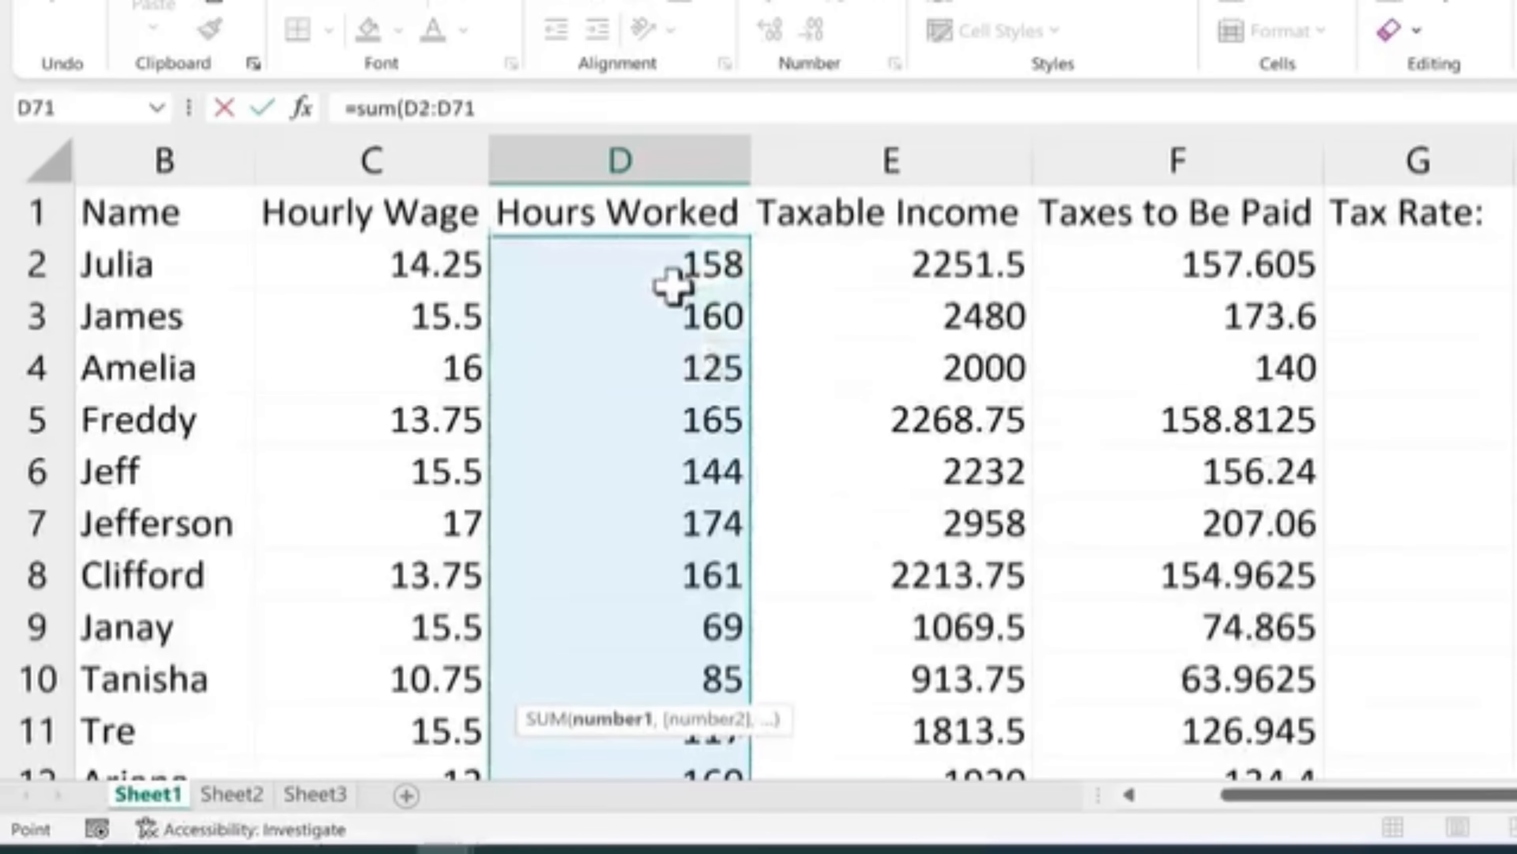
scroll(670, 311, down, 12)
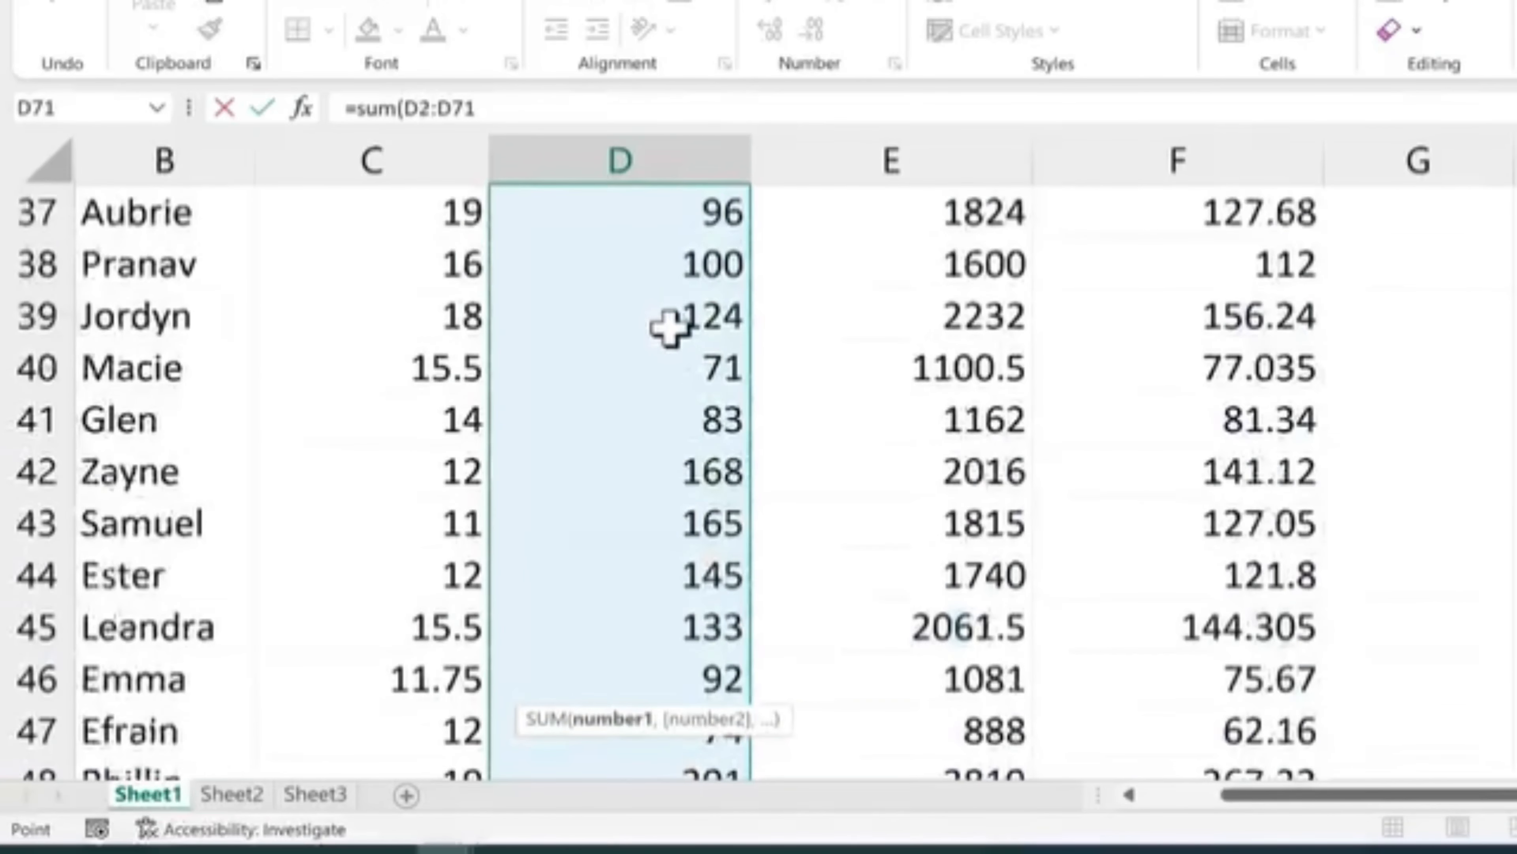
scroll(670, 325, down, 12)
scroll(698, 475, up, 4)
scroll(731, 390, down, 3)
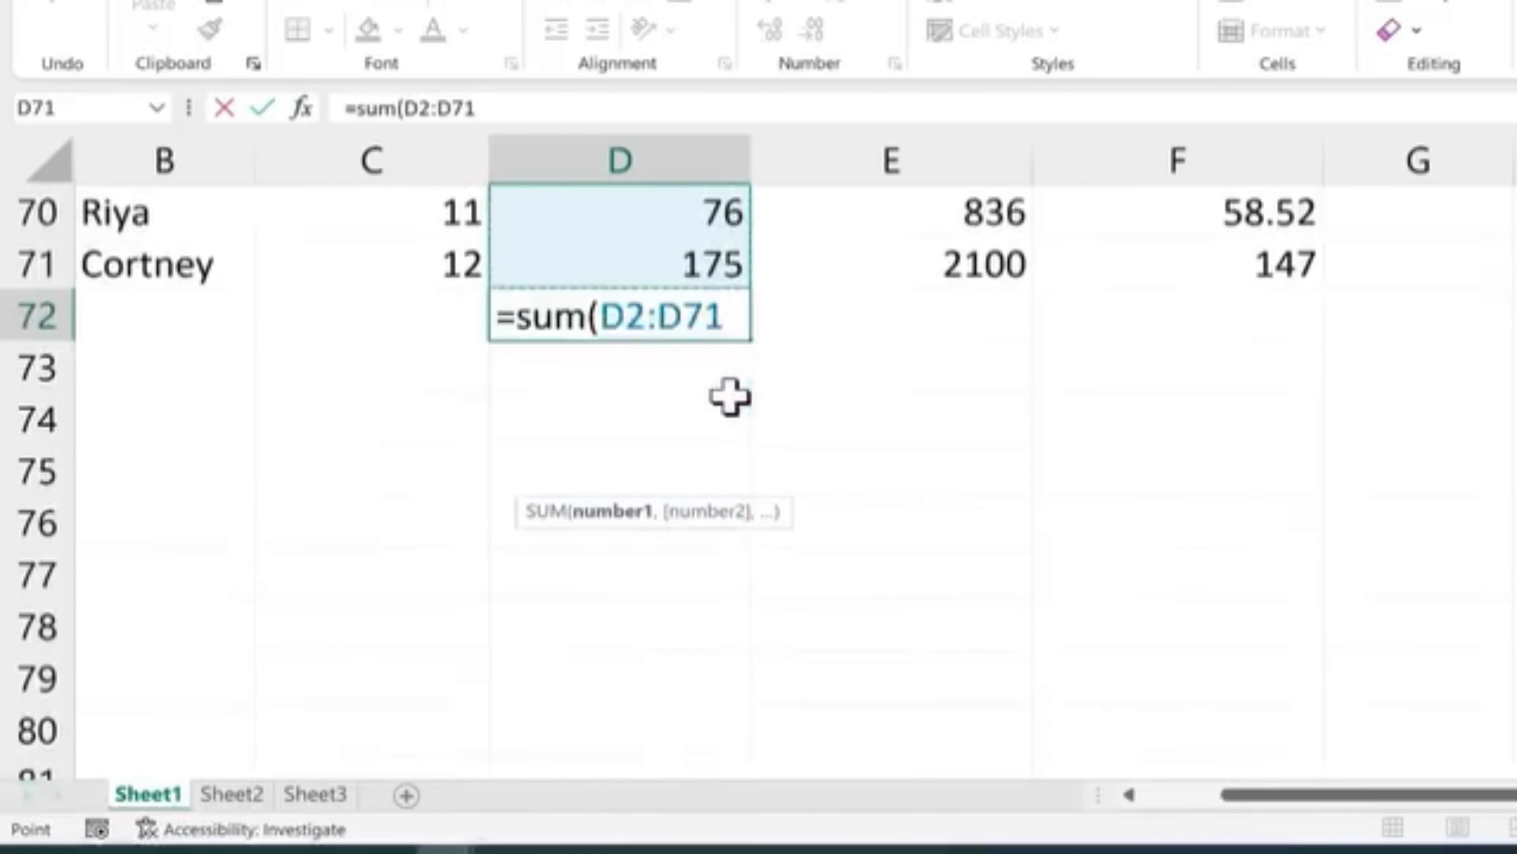
key(Return)
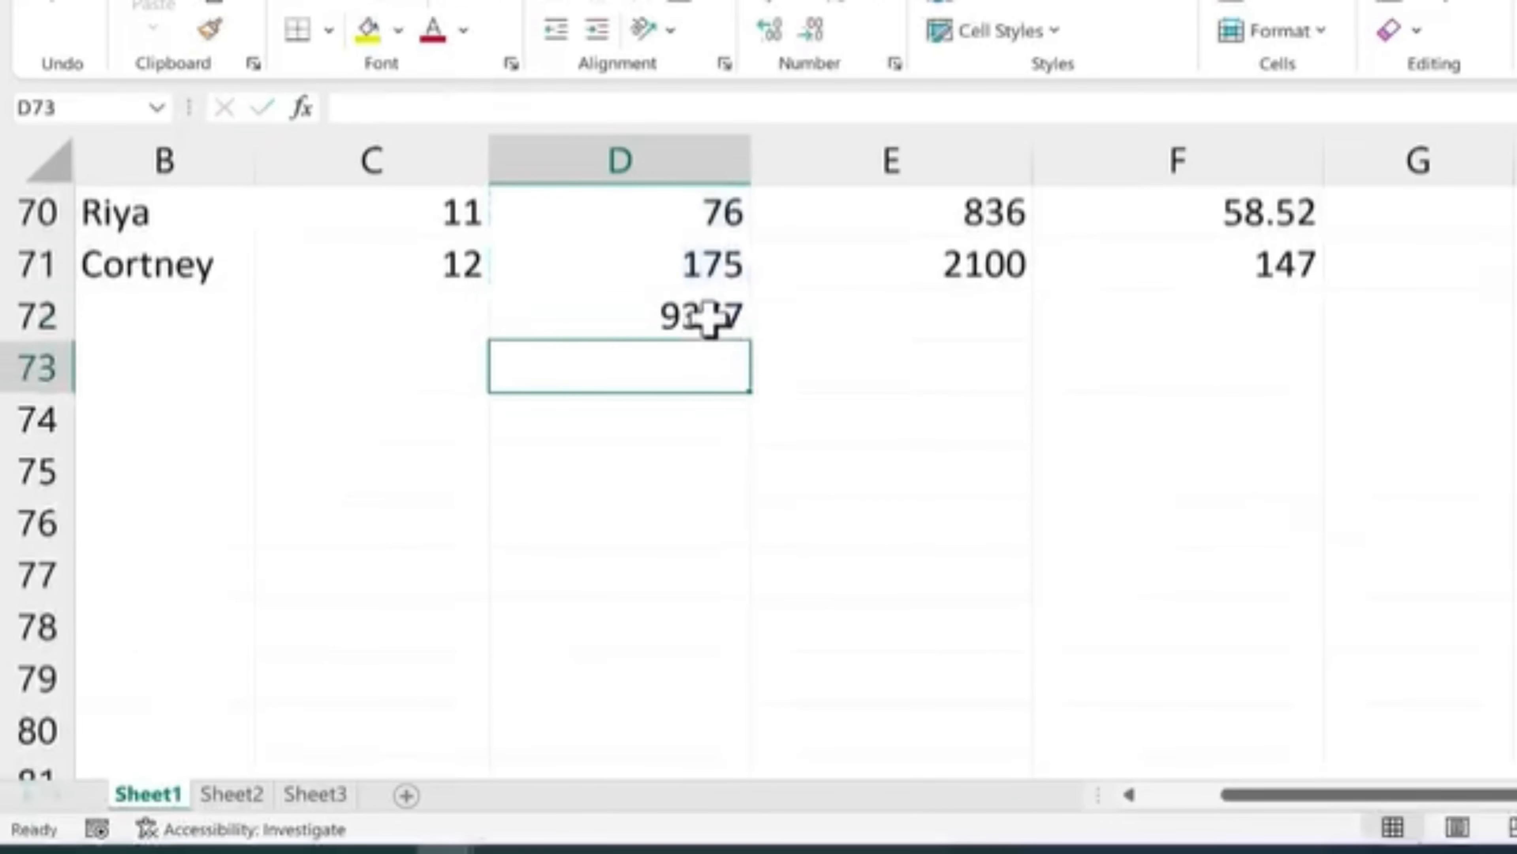
Step: Clear the SUM formula from D72 and reselect the empty cell
click(710, 317)
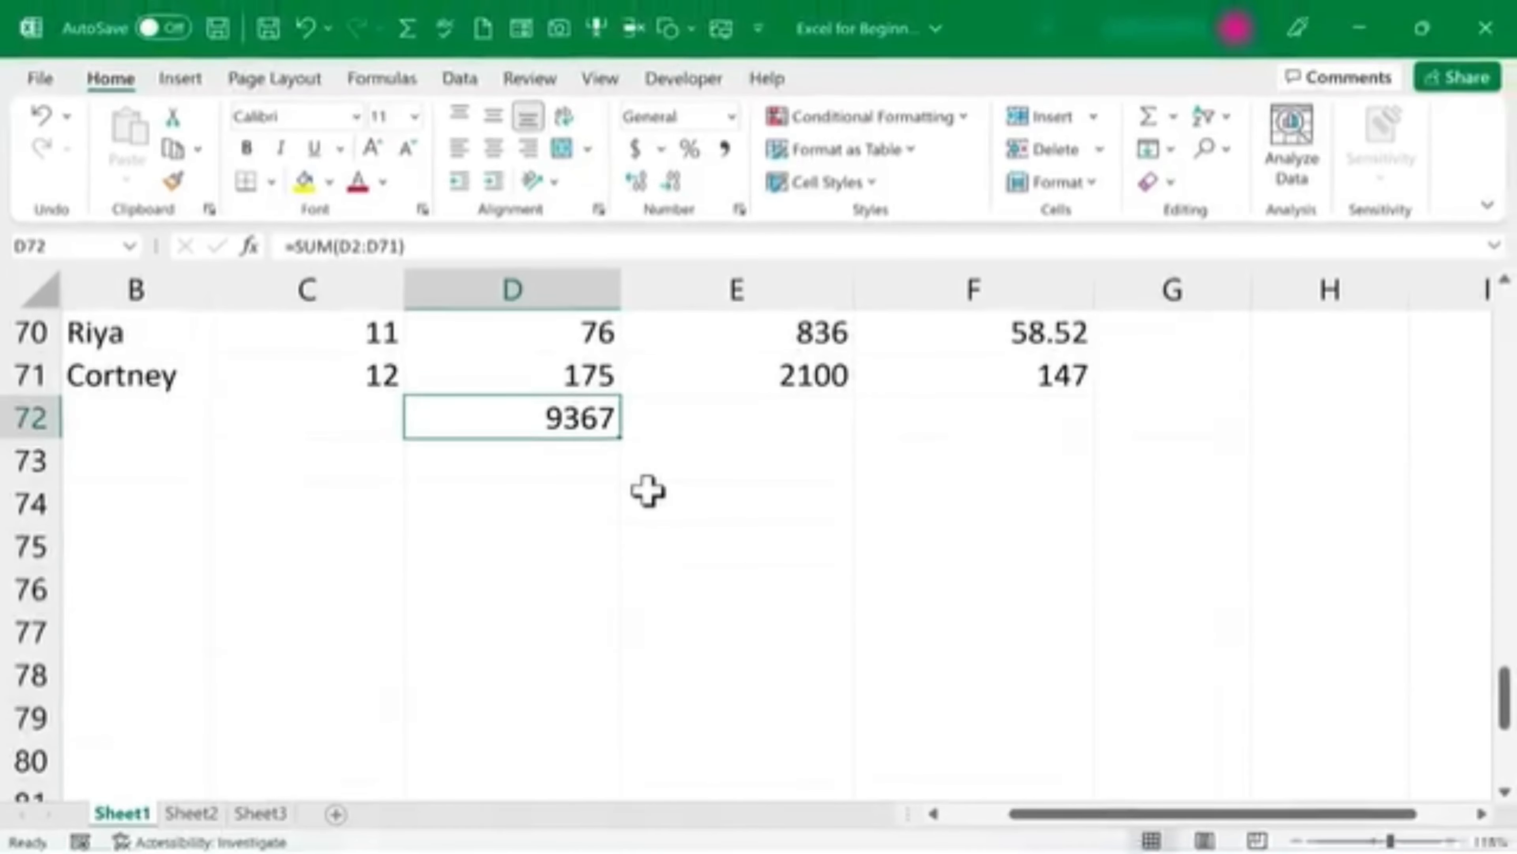
key(BackSpace)
key(Return)
click(559, 418)
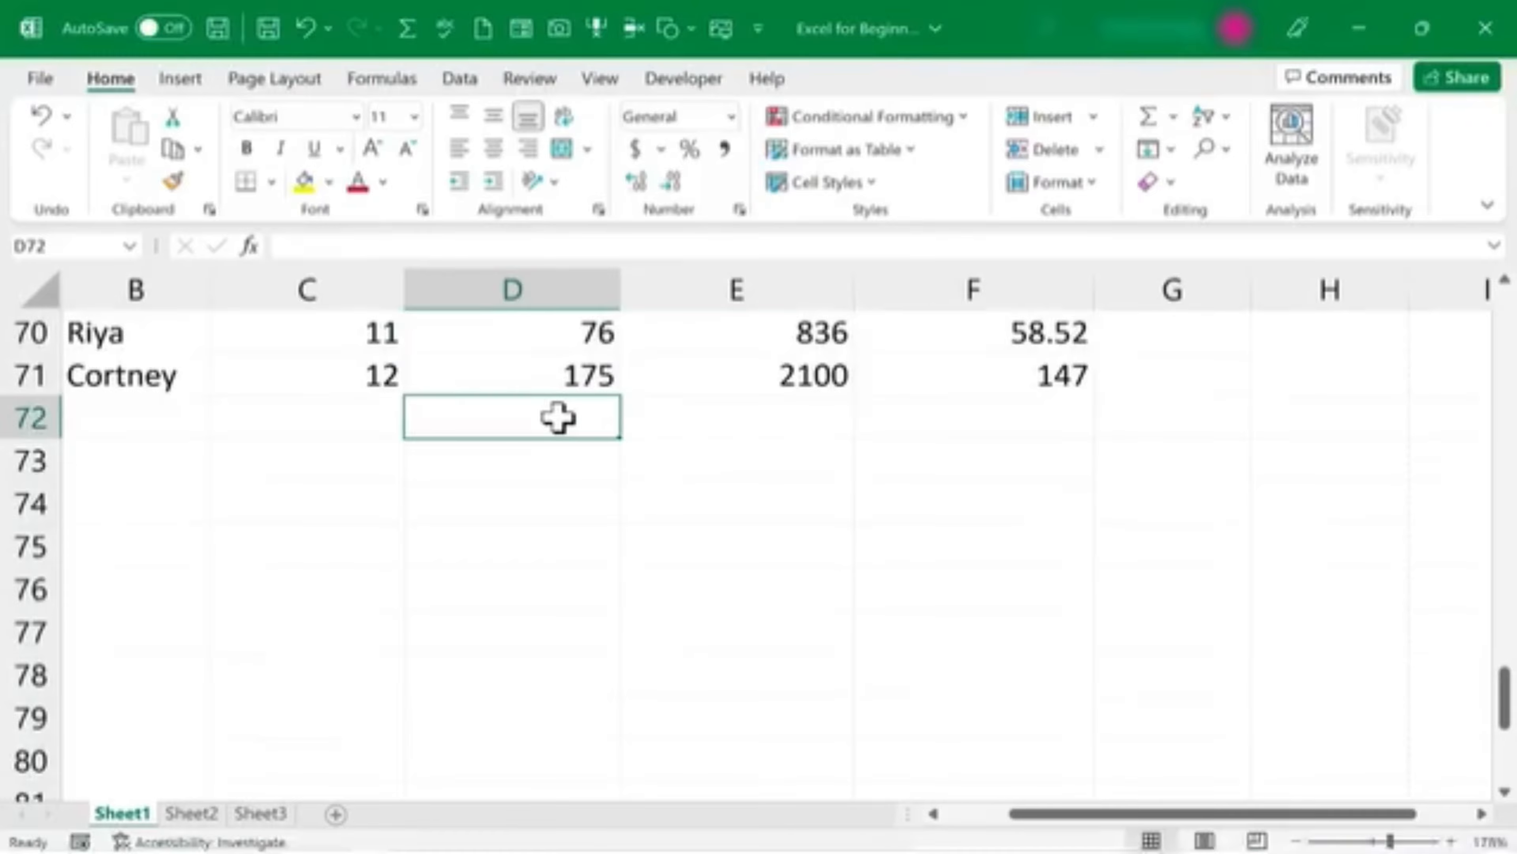
Step: Use AutoSum in D72 to total the Hours Worked column, accepting the suggested range D2:D71
click(593, 488)
click(575, 423)
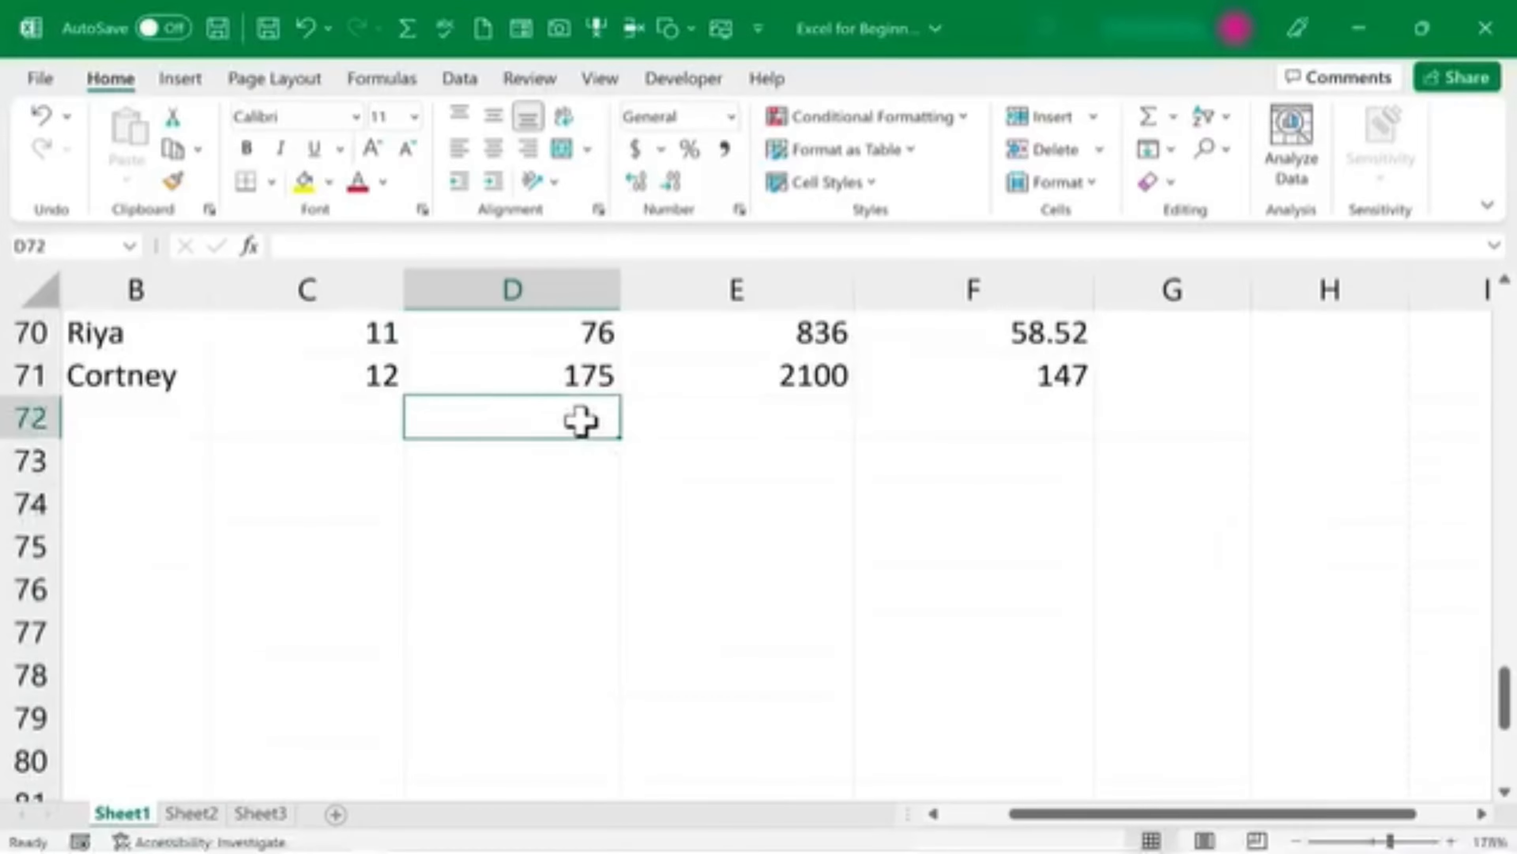
scroll(660, 448, up, 20)
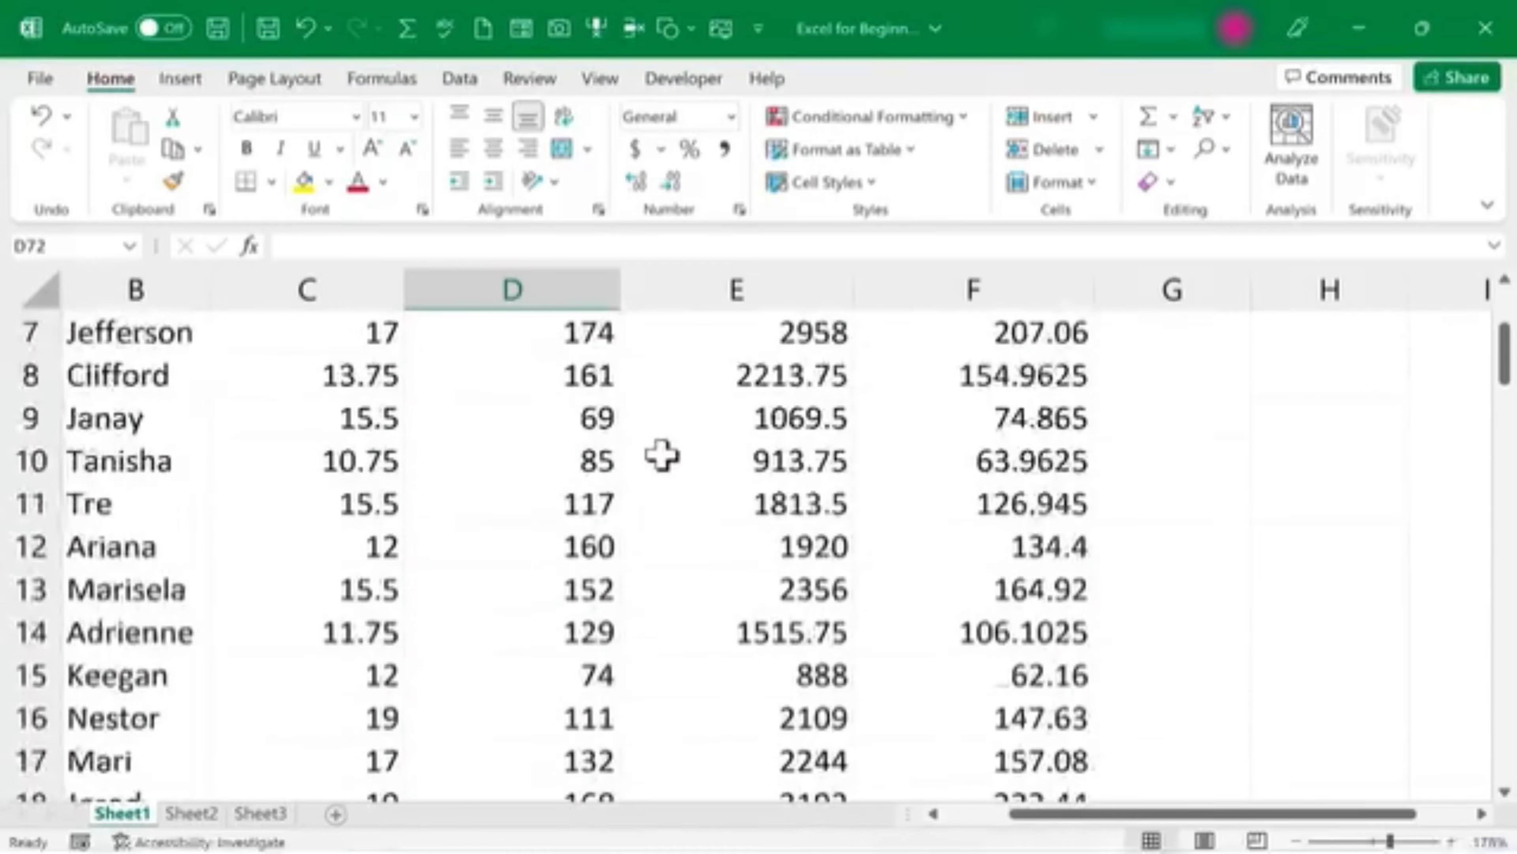
key(ctrl+BackSpace)
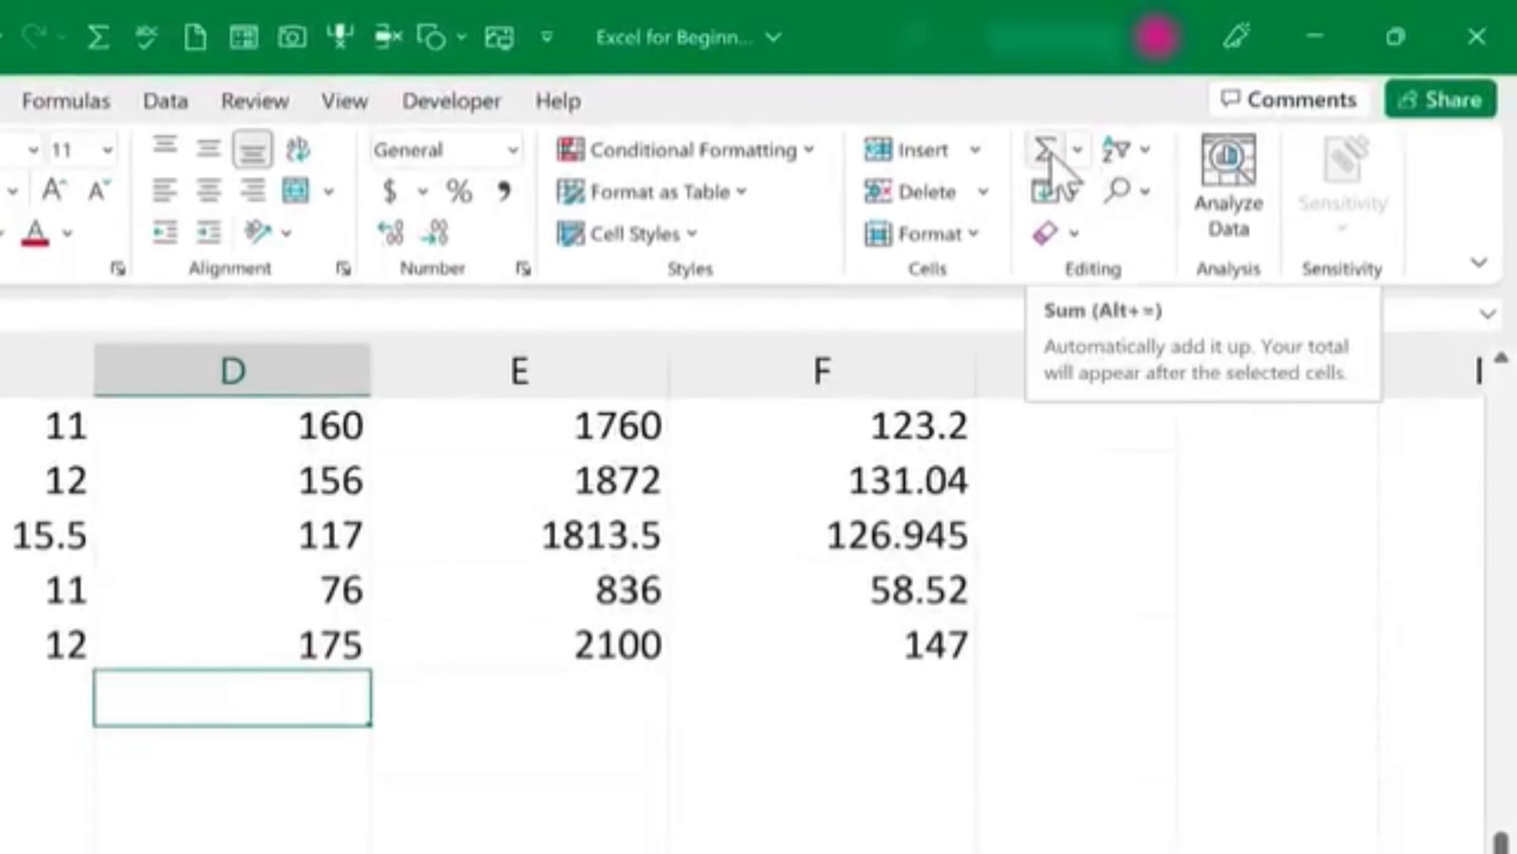
click(1047, 153)
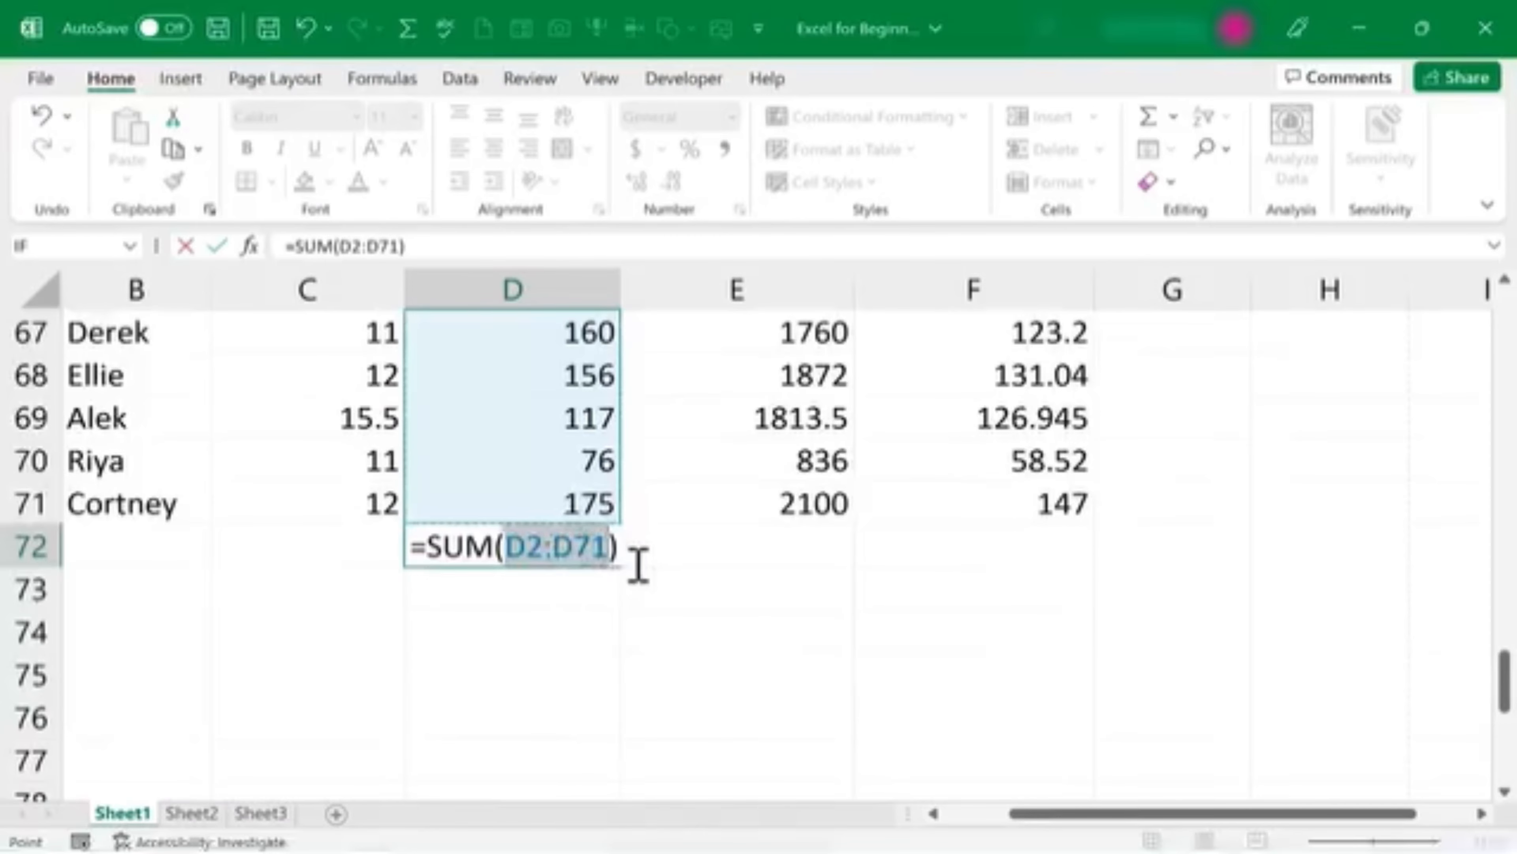
key(Return)
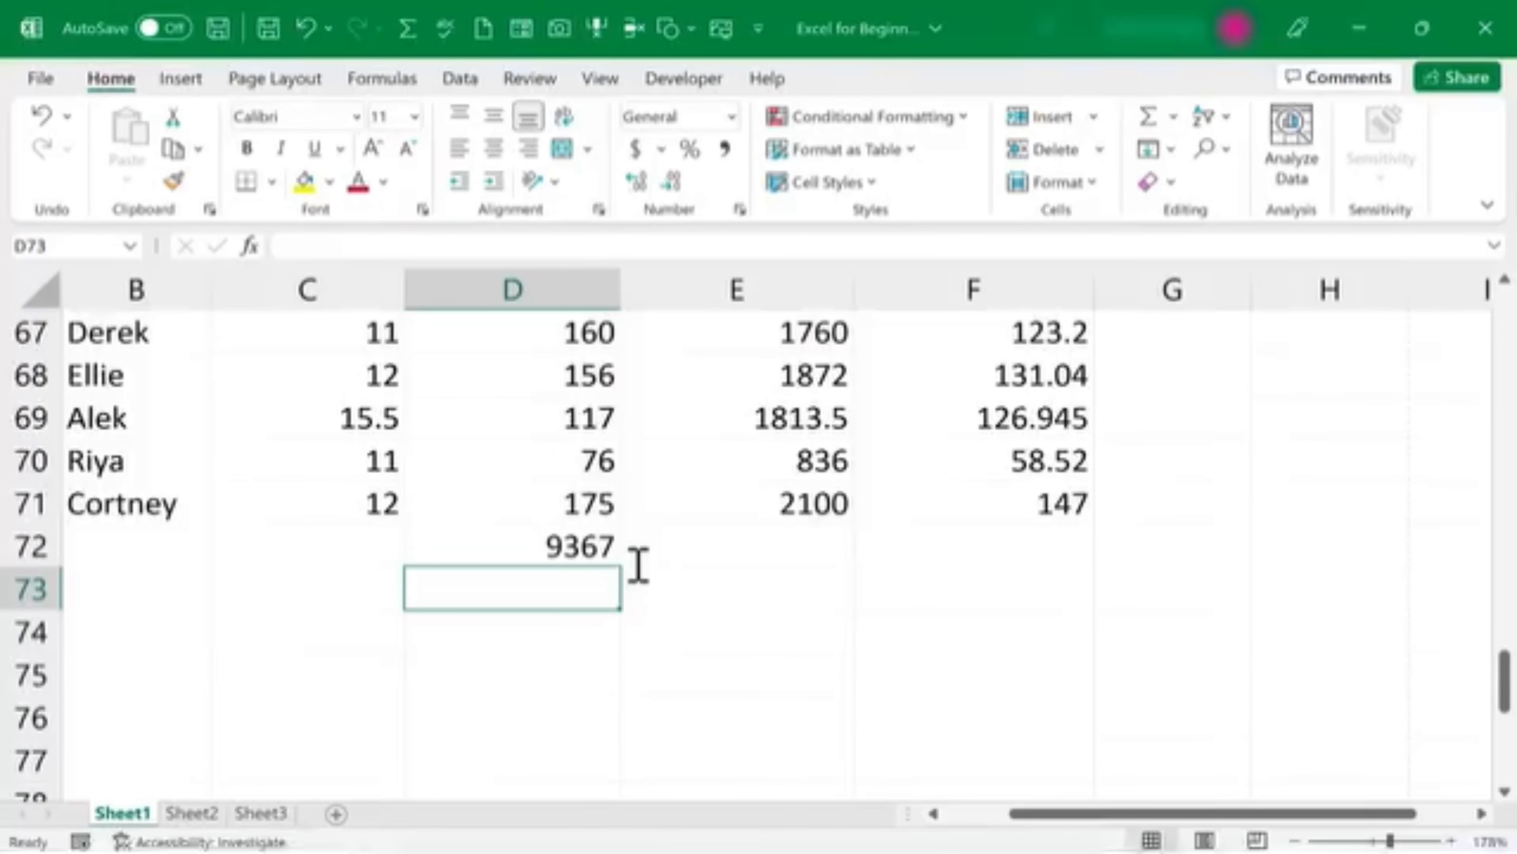
Step: Enter the label "Totals:" in C72, beside the Hours Worked sum
click(321, 541)
text(To)
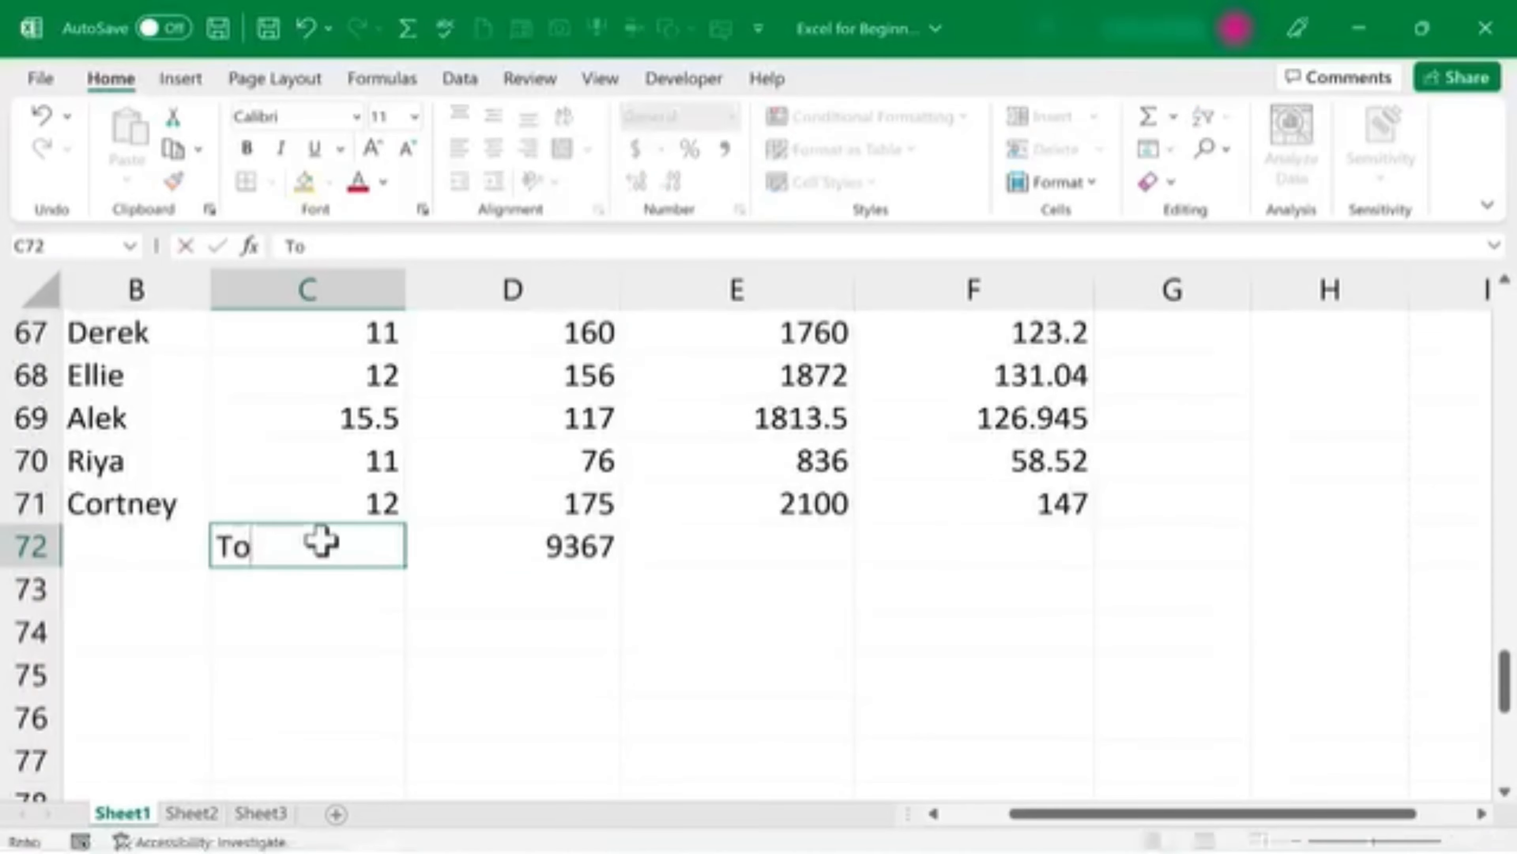
key(Return)
key(Return)
Step: Make the Totals: label in C72 bold and align it right
click(281, 541)
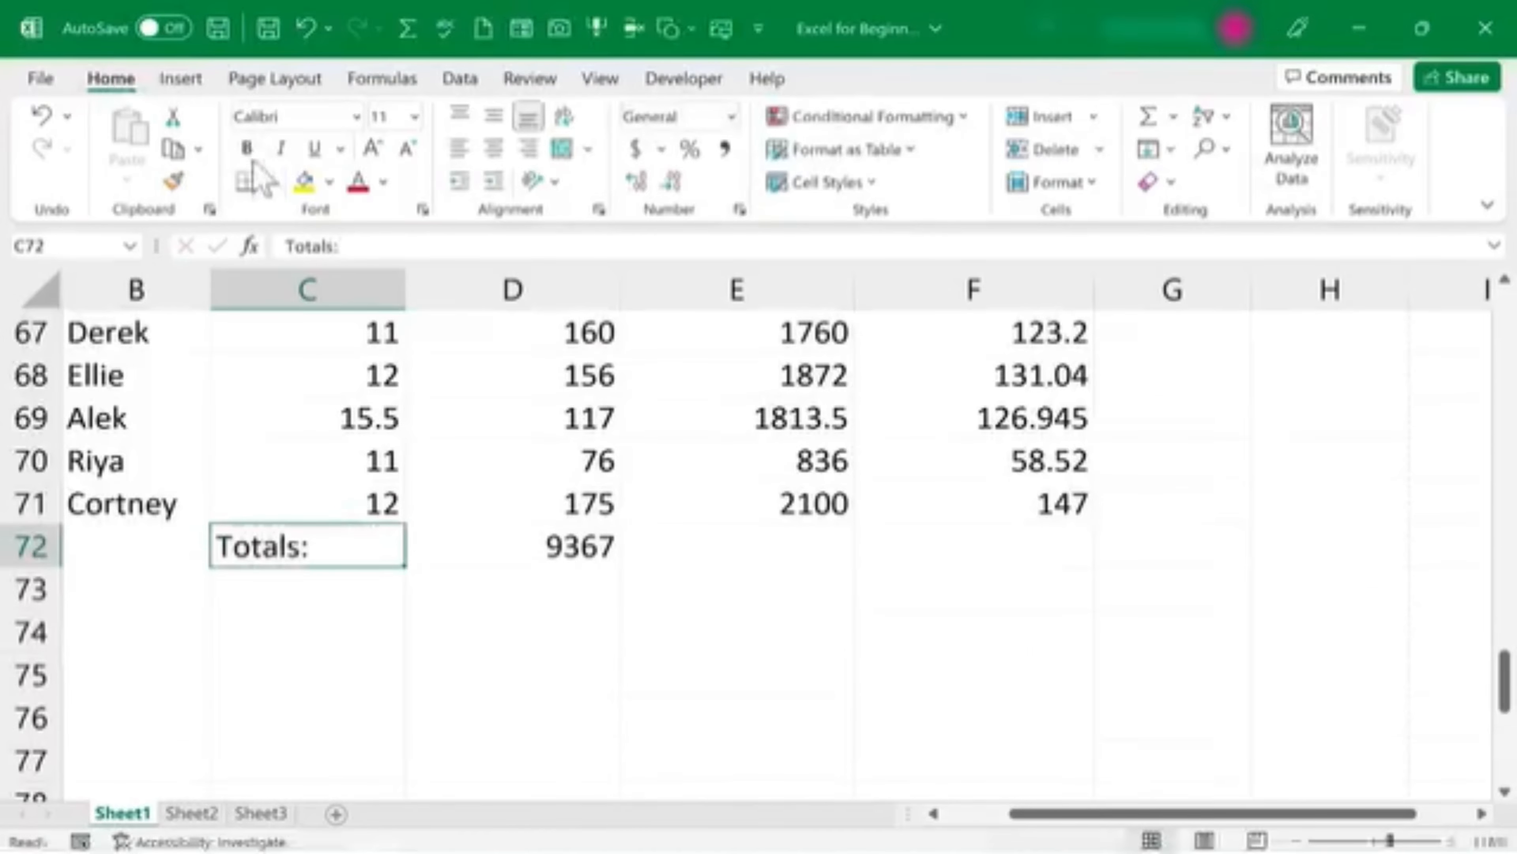
click(256, 146)
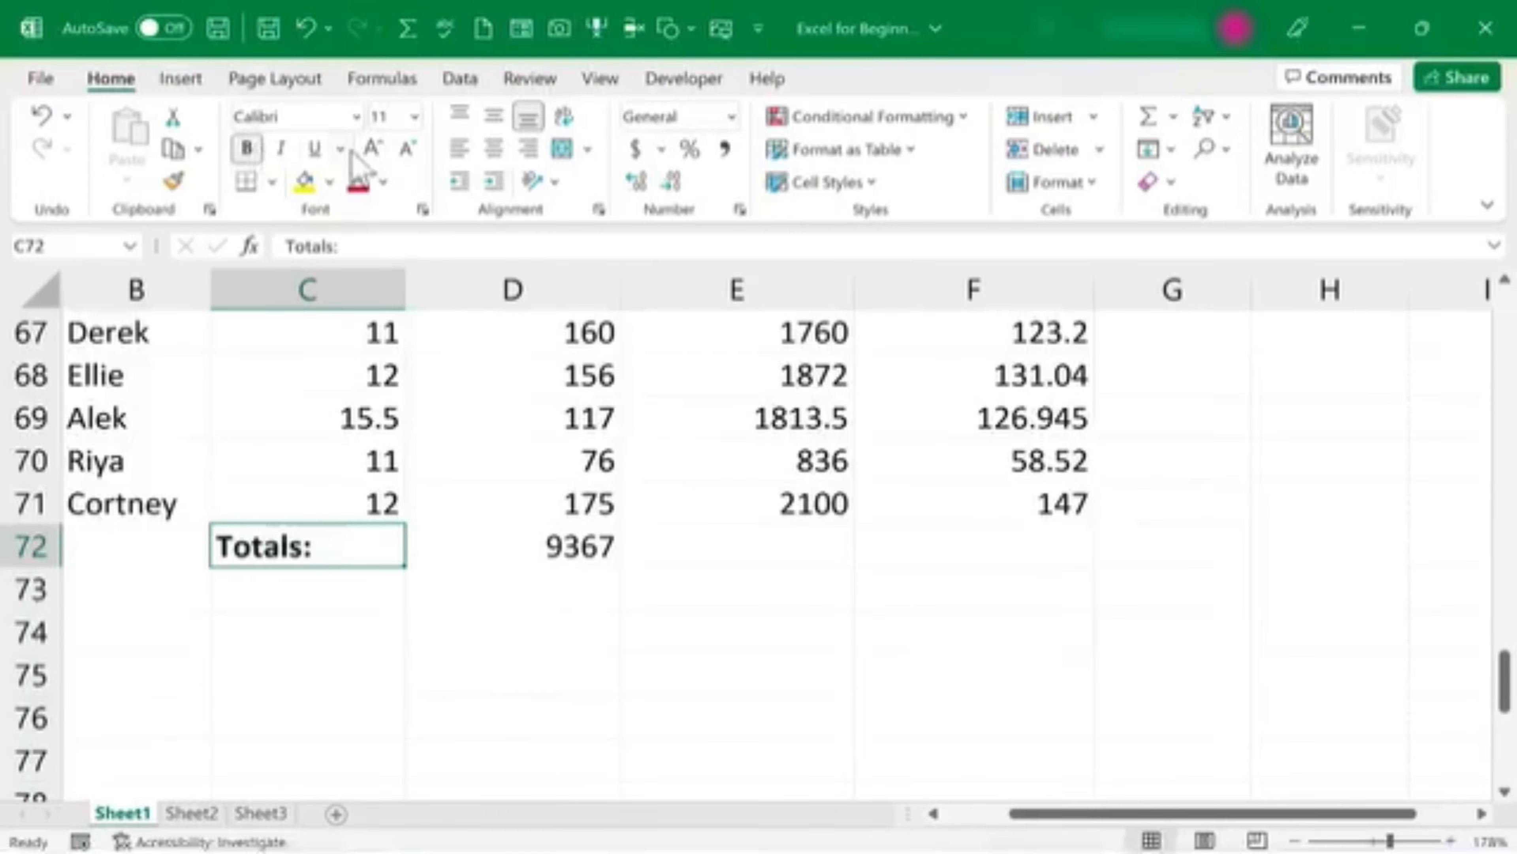
click(538, 149)
Step: Fill the Hours Worked SUM formula from D72 across into E72 to total the Taxable Income column
scroll(685, 768, down, 1)
click(739, 503)
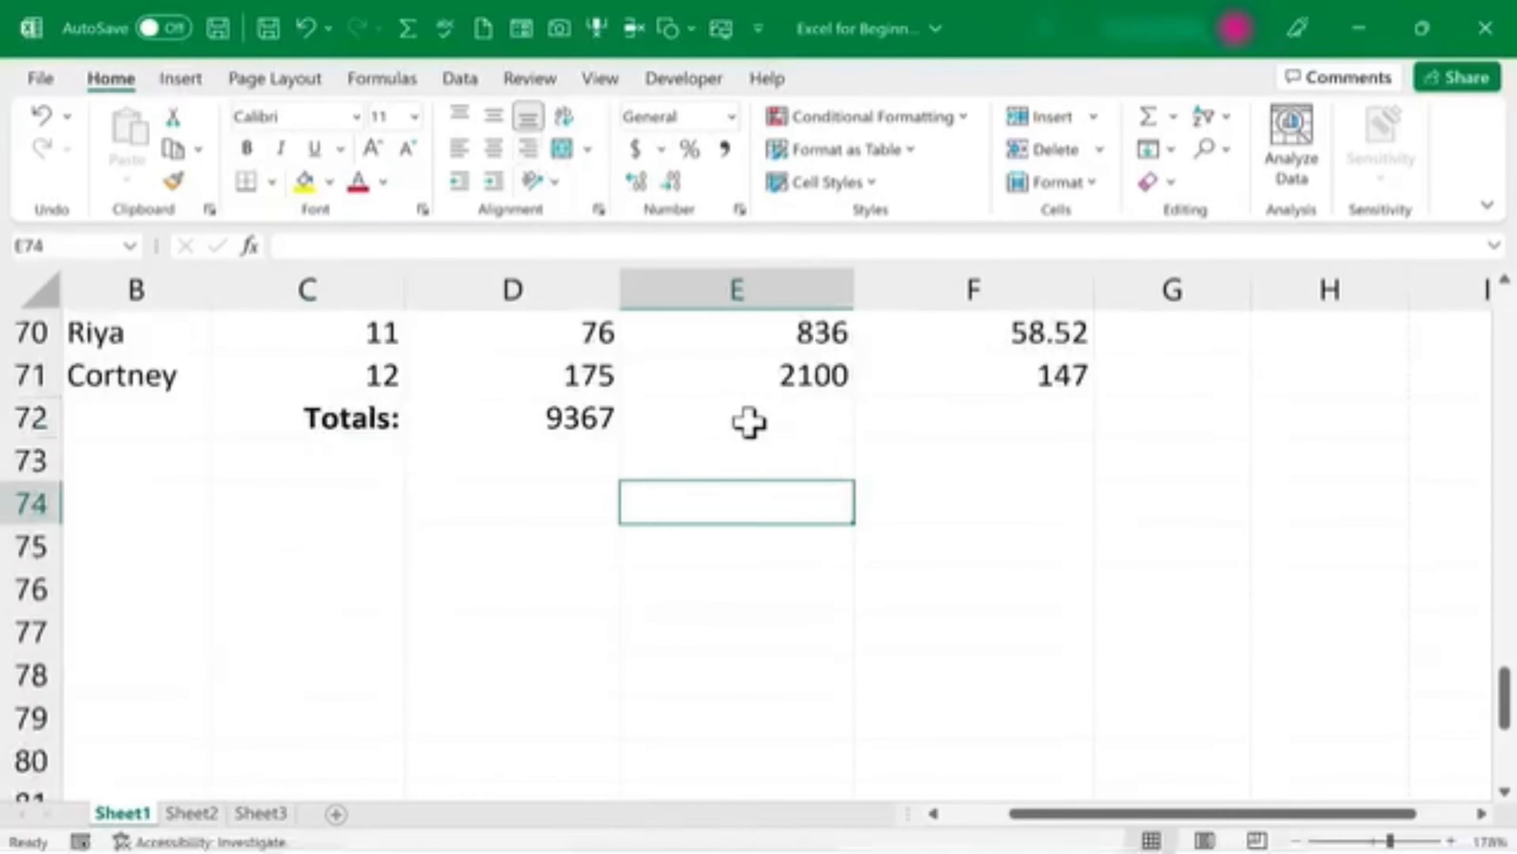
click(752, 422)
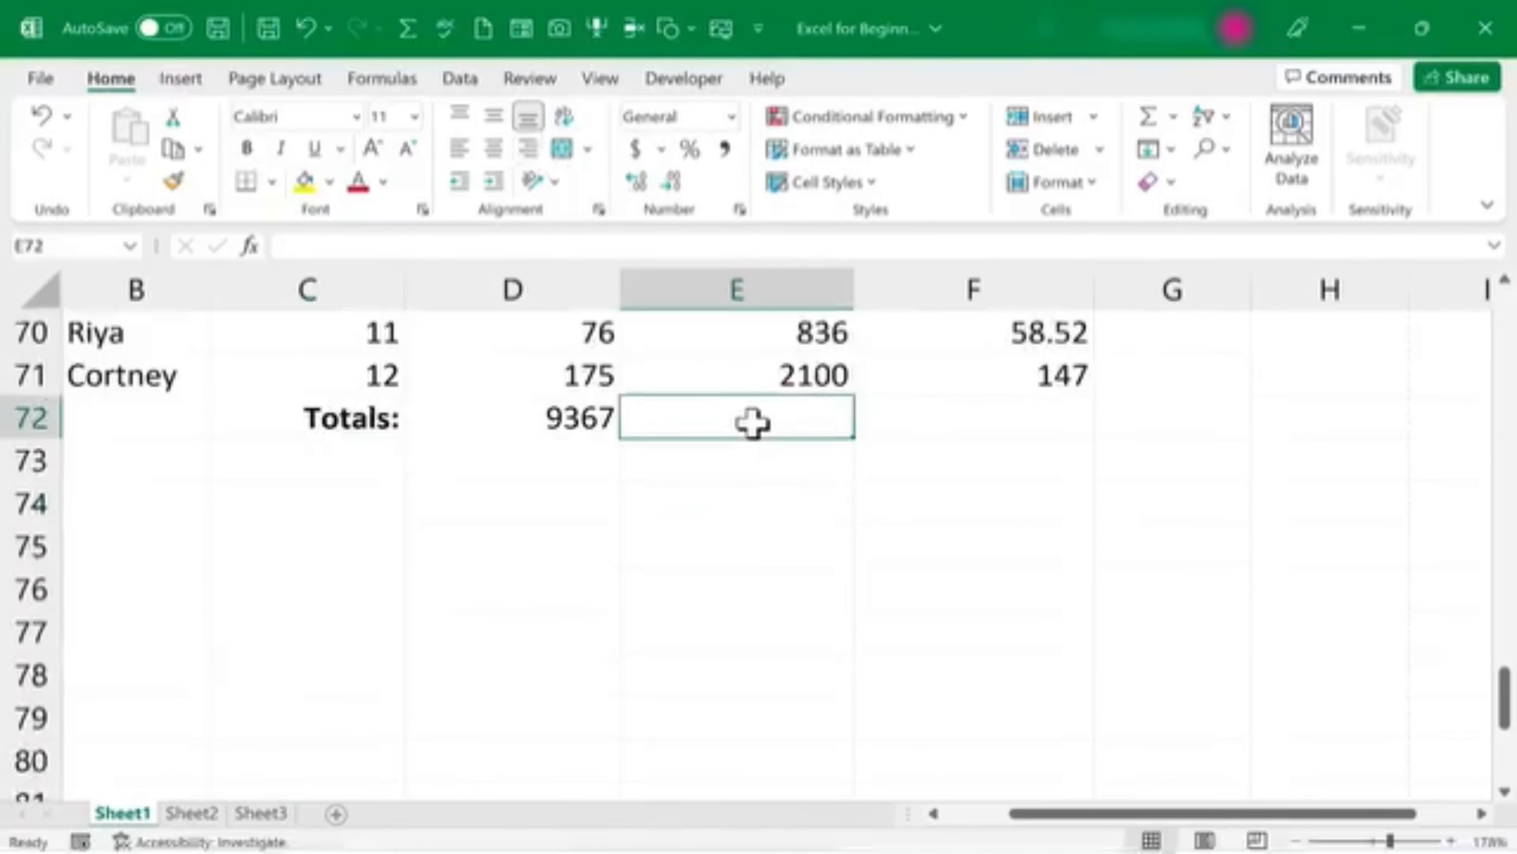
scroll(816, 494, up, 2)
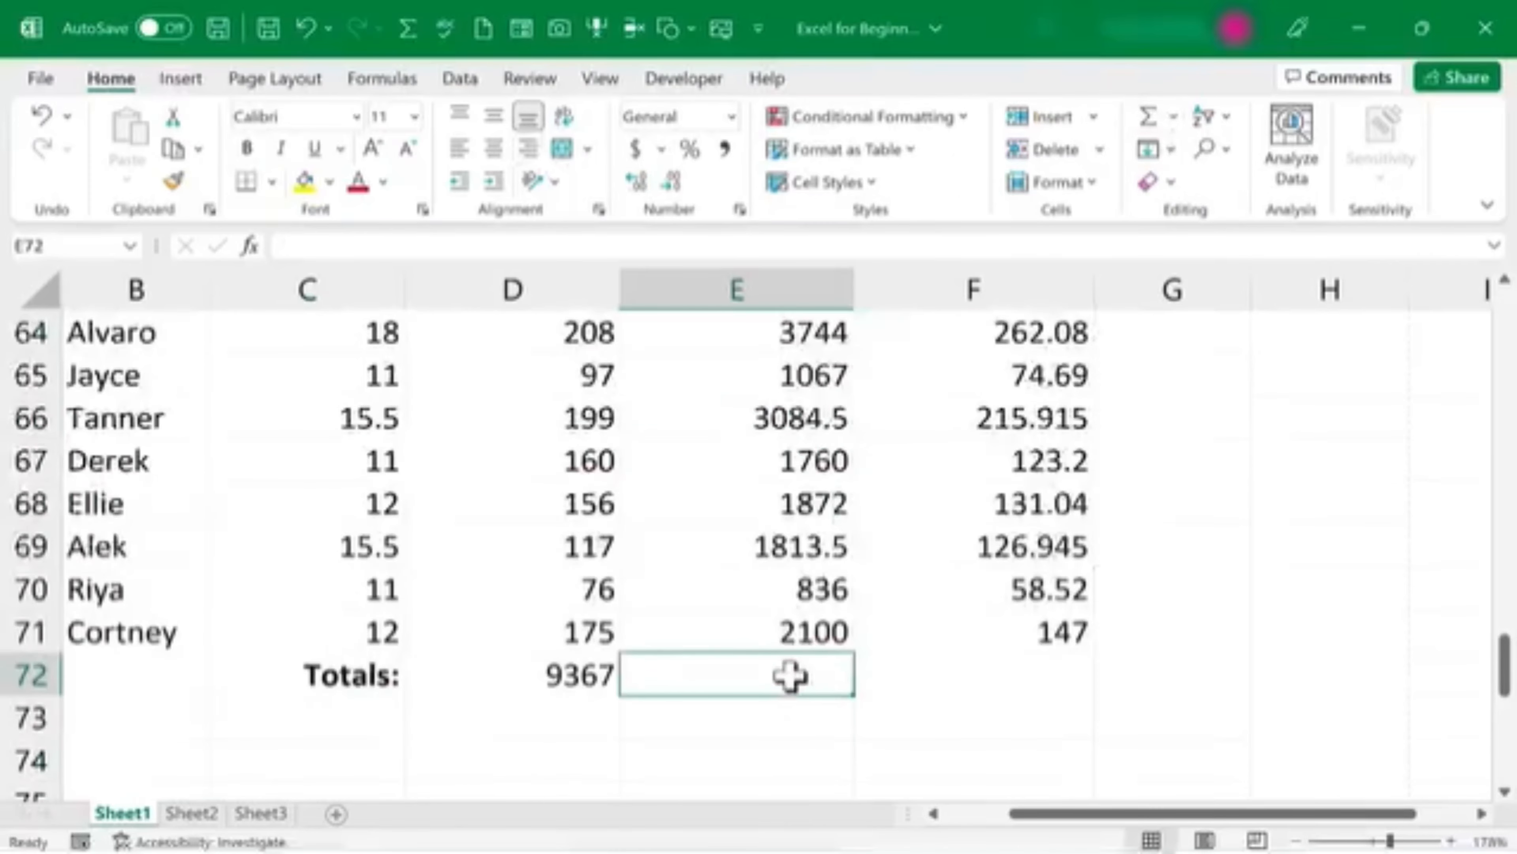
click(582, 682)
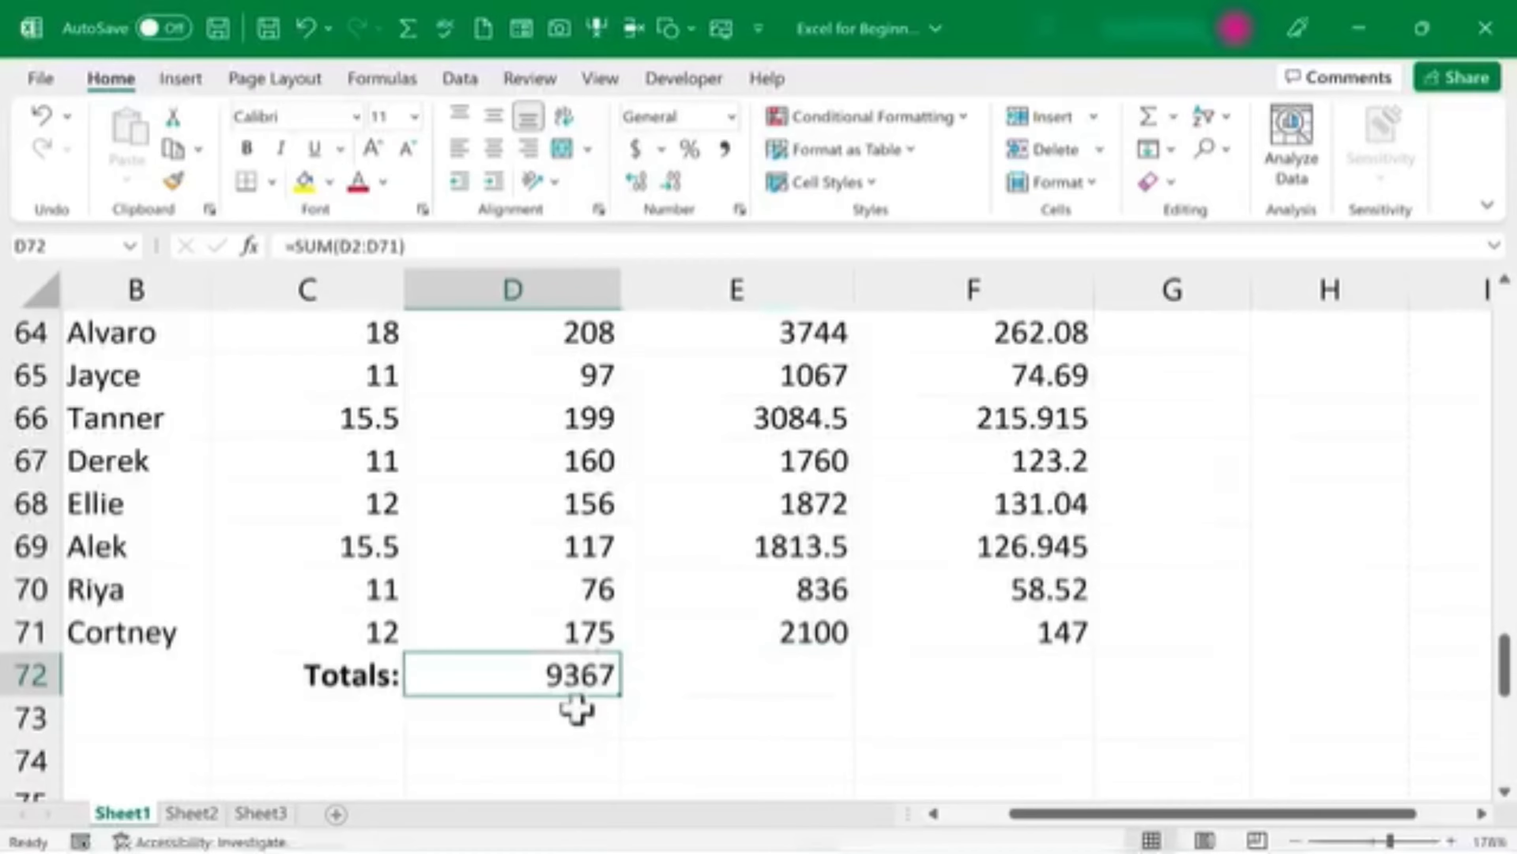
drag(619, 694, 830, 701)
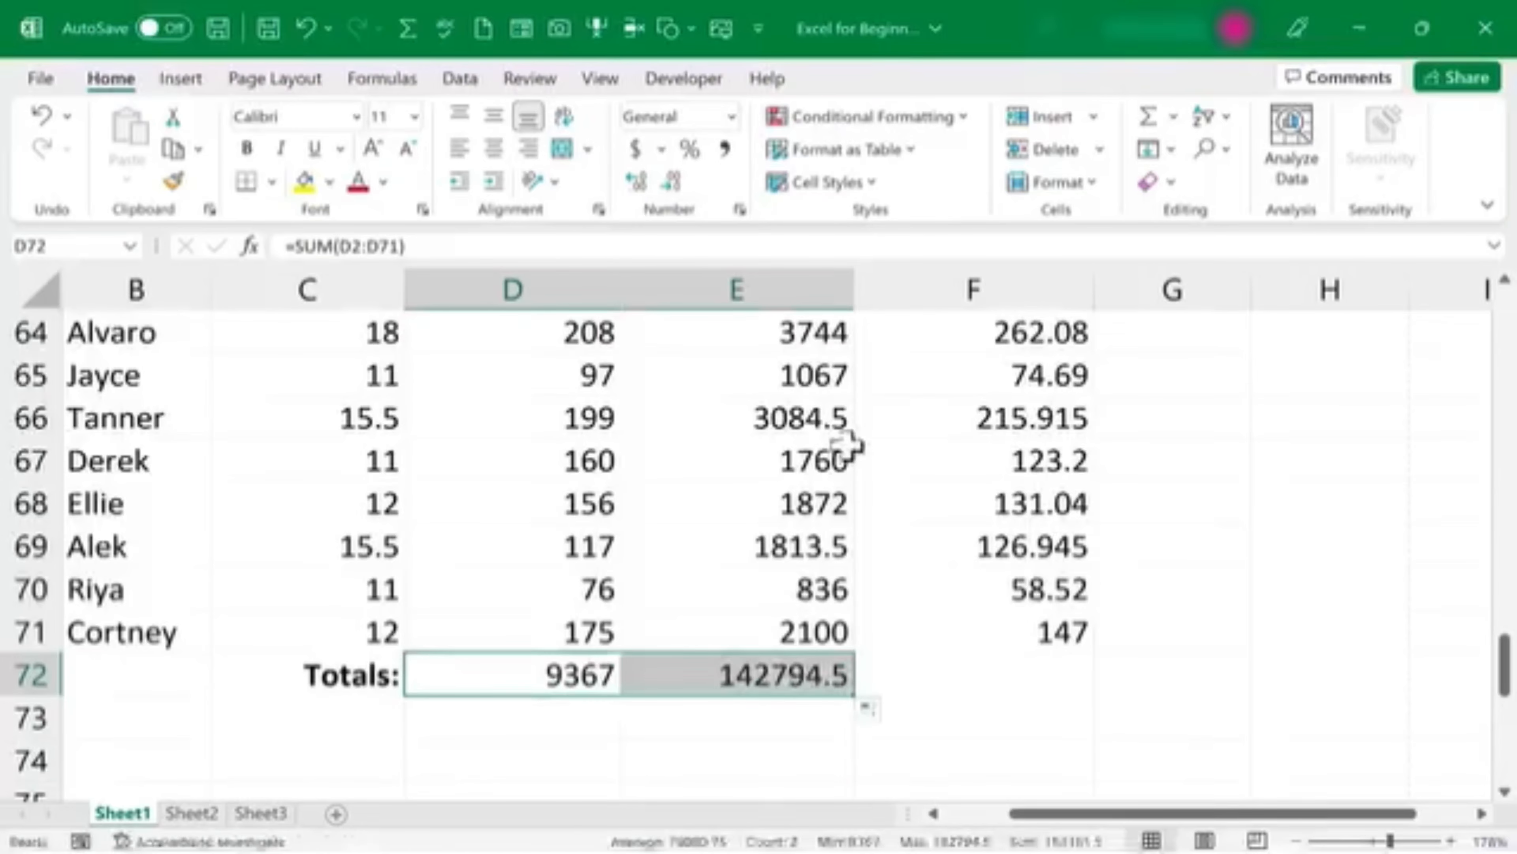
Step: Inspect the SUM formulas in D72 and E72 to compare their cell ranges, leaving both unedited
double_click(791, 681)
double_click(525, 681)
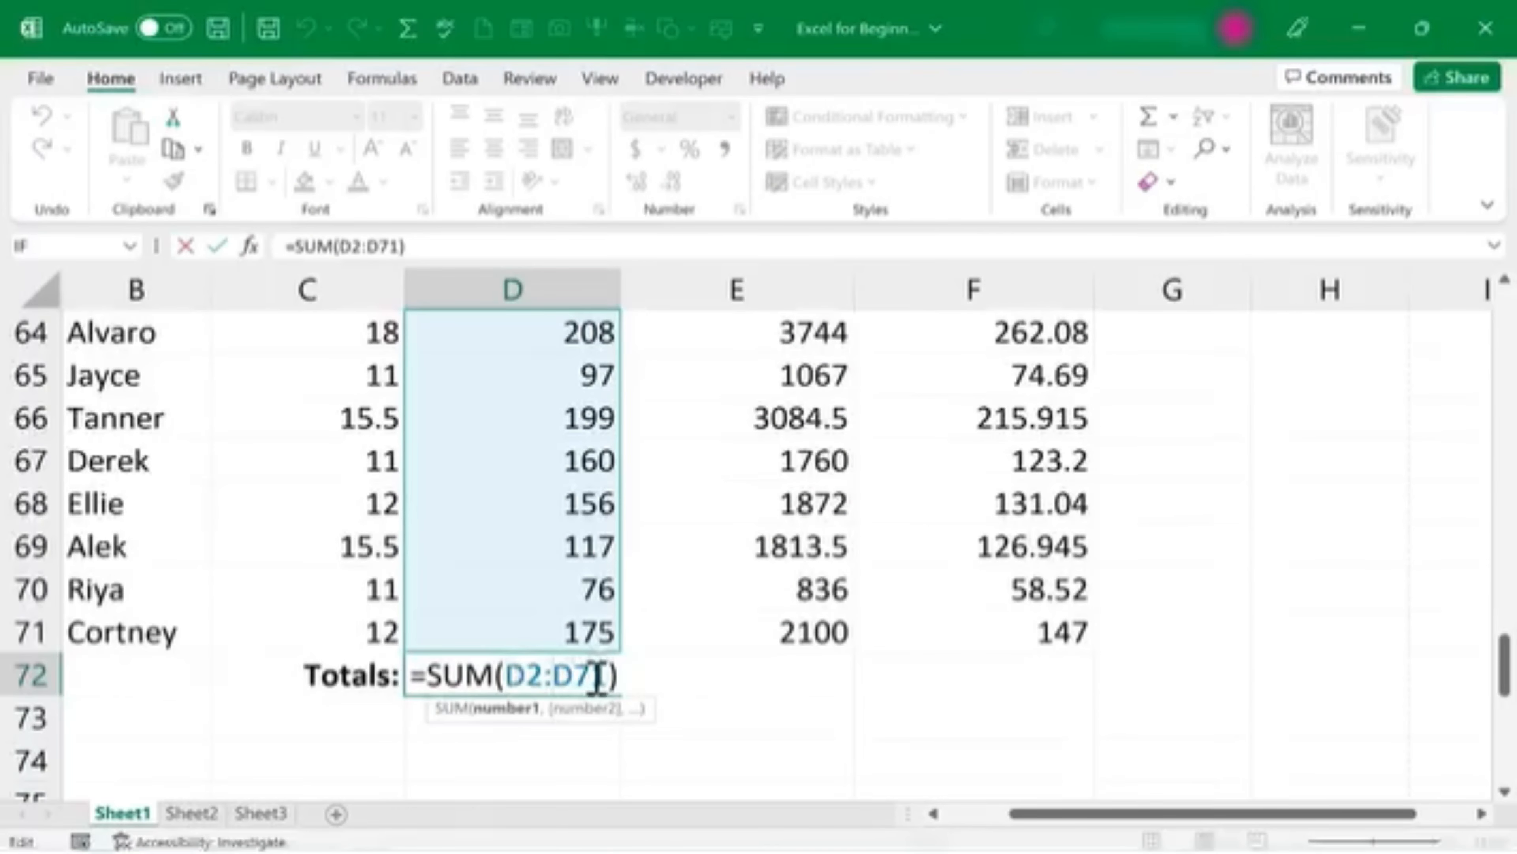
key(Escape)
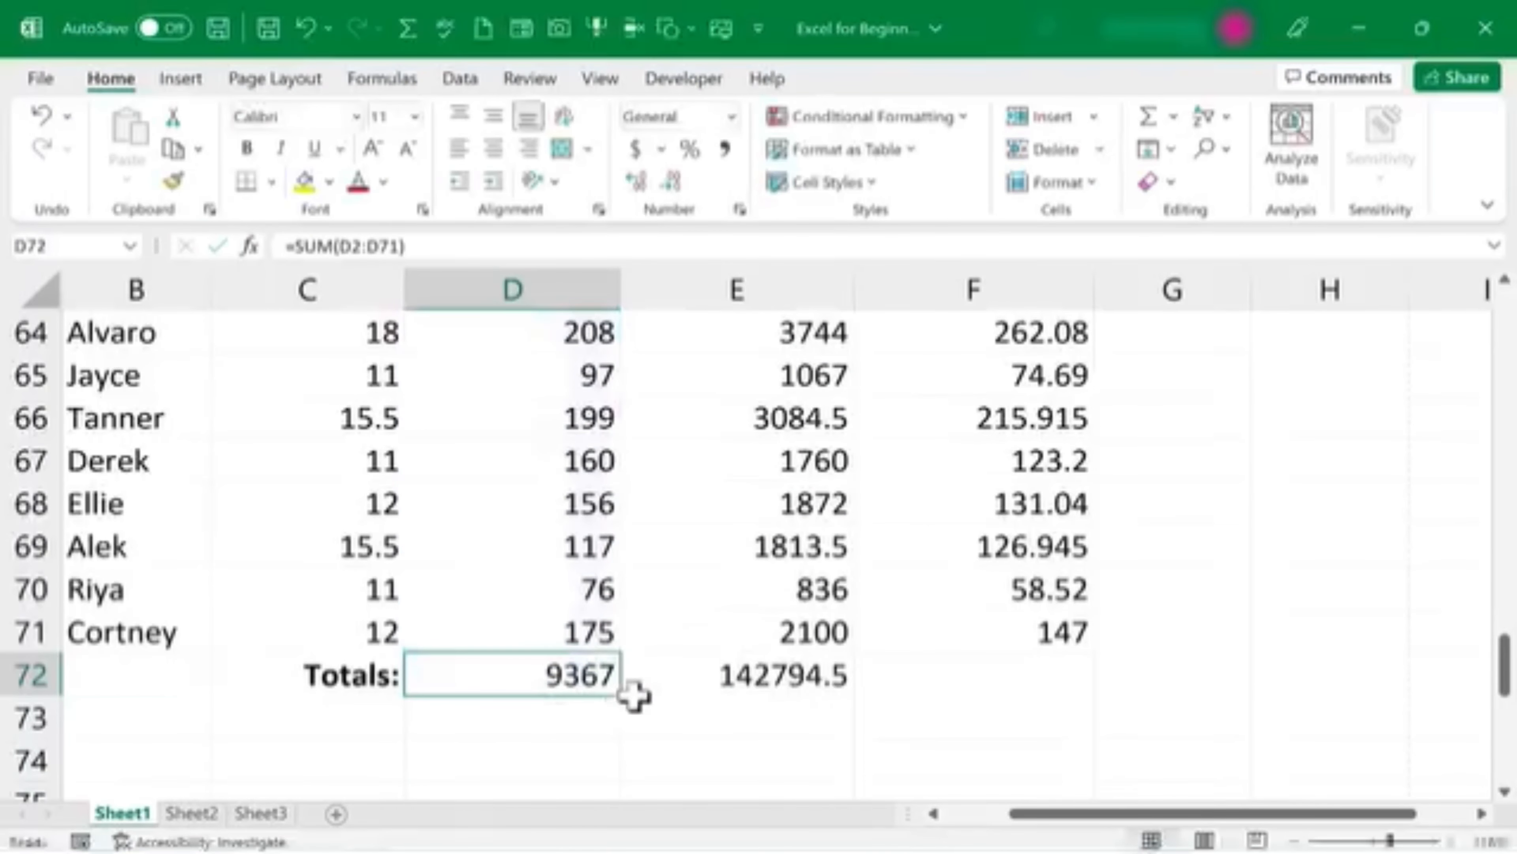
double_click(774, 687)
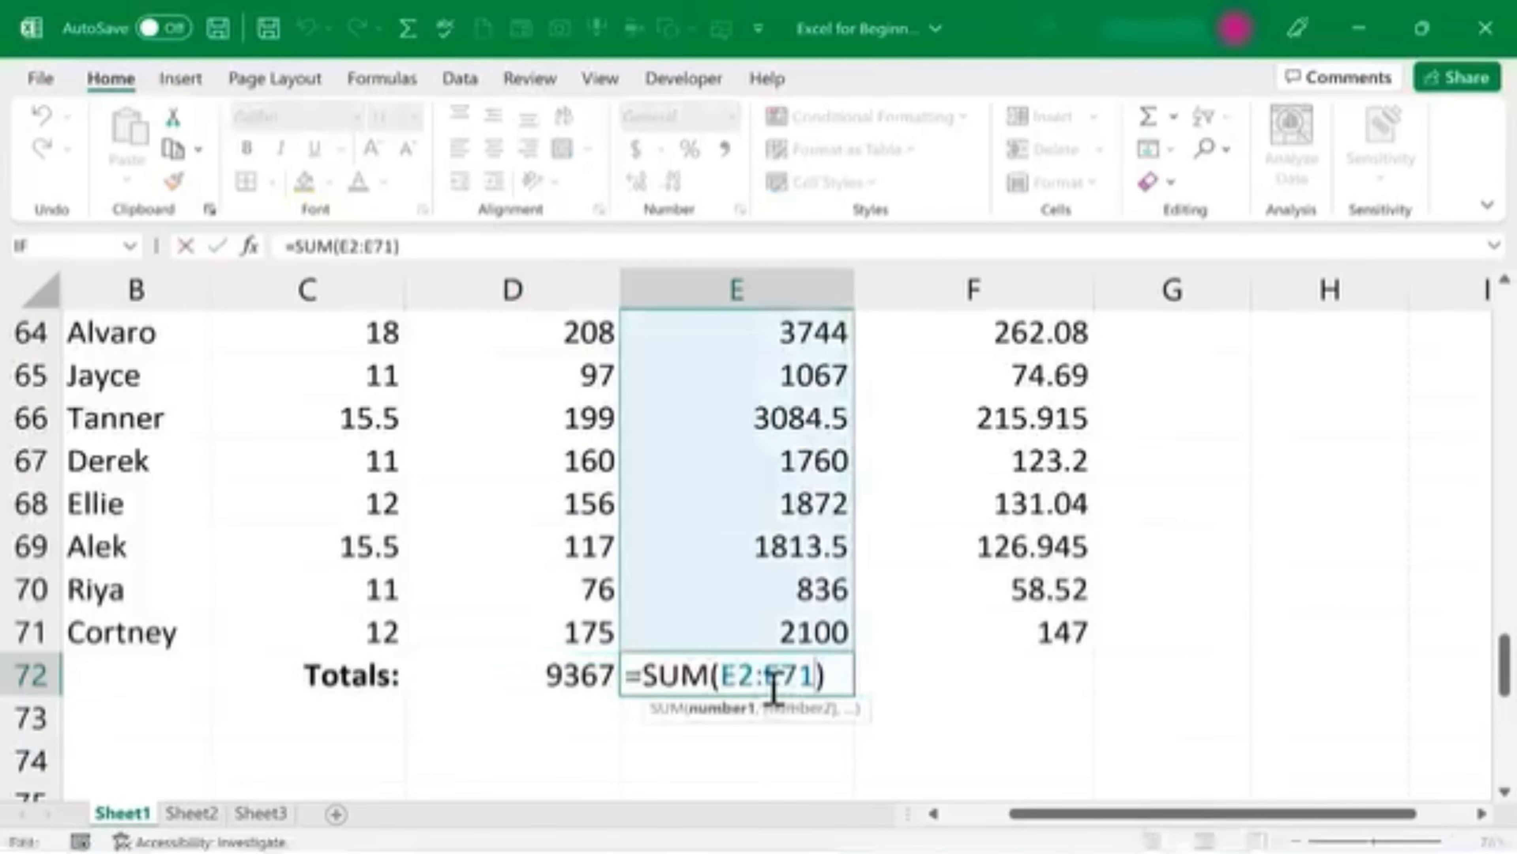
key(Escape)
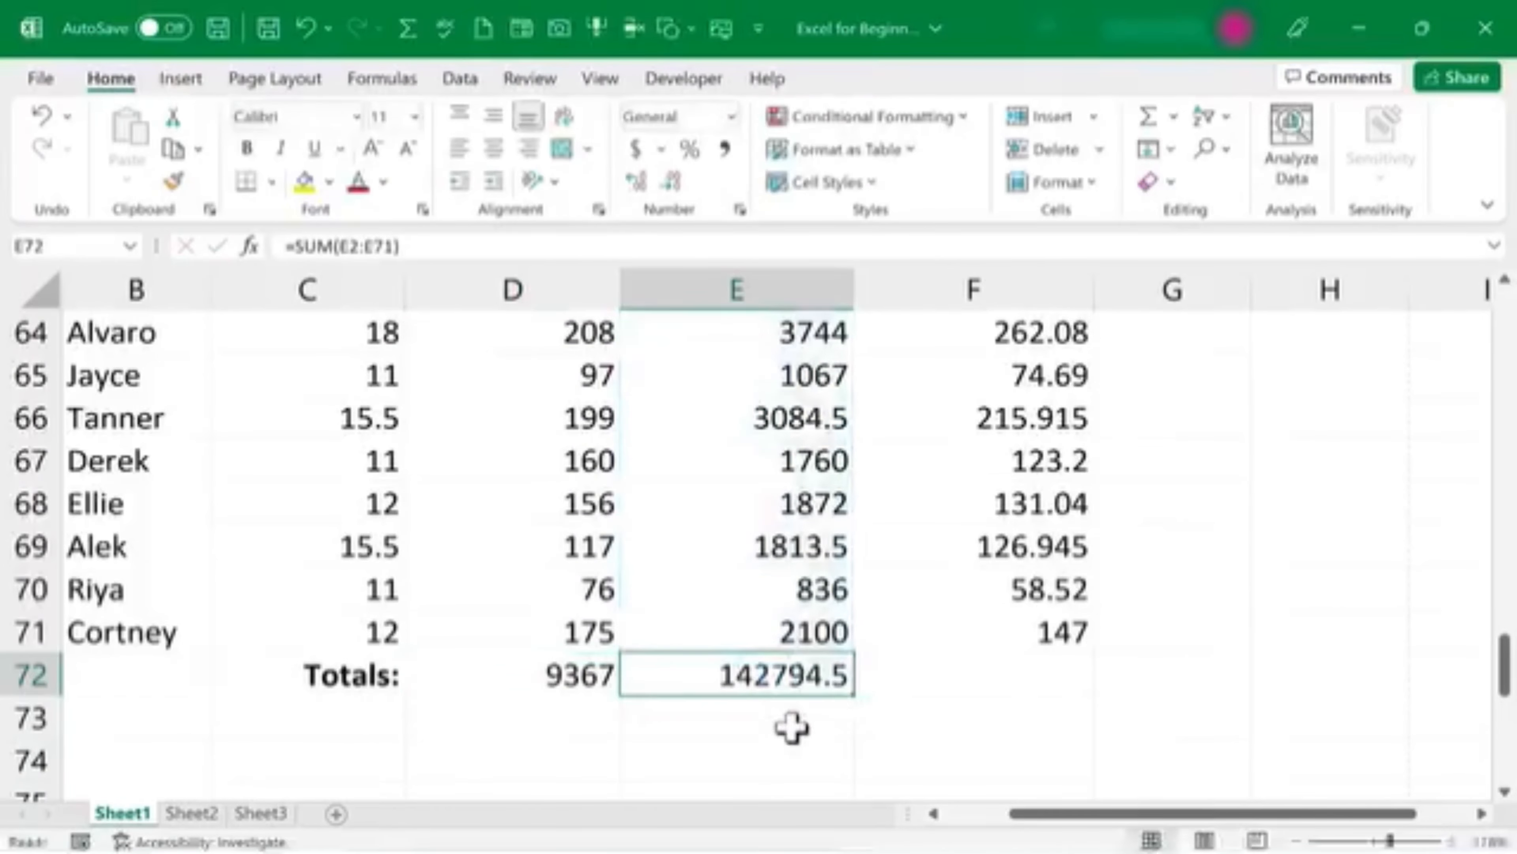
Step: Copy the formatted Totals: label from C72 to C73 and replace its text with "Average:"
click(359, 678)
key(ctrl+c)
click(363, 714)
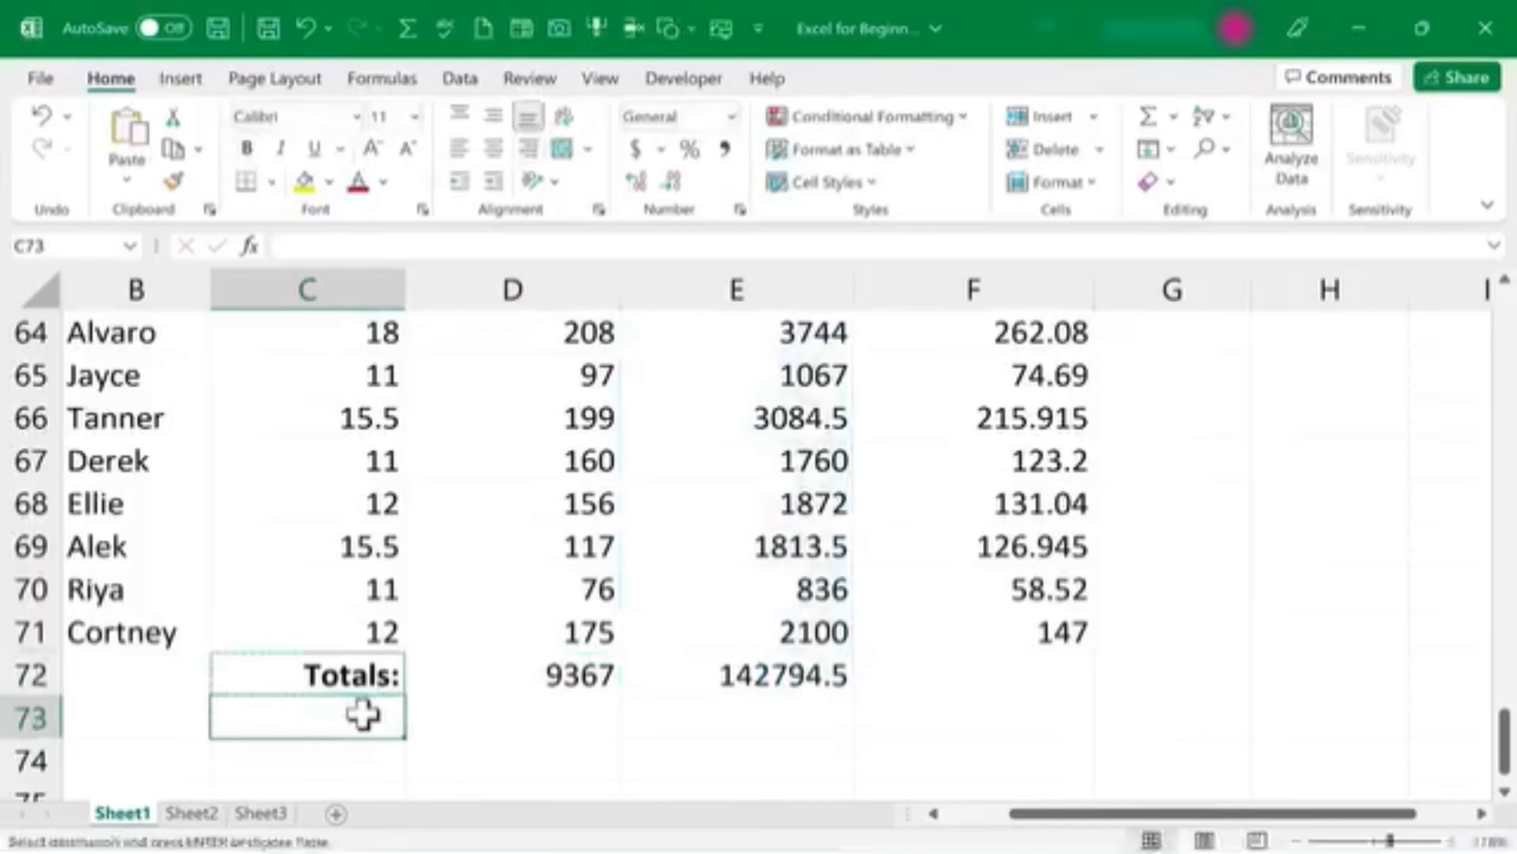
key(ctrl+v)
double_click(380, 717)
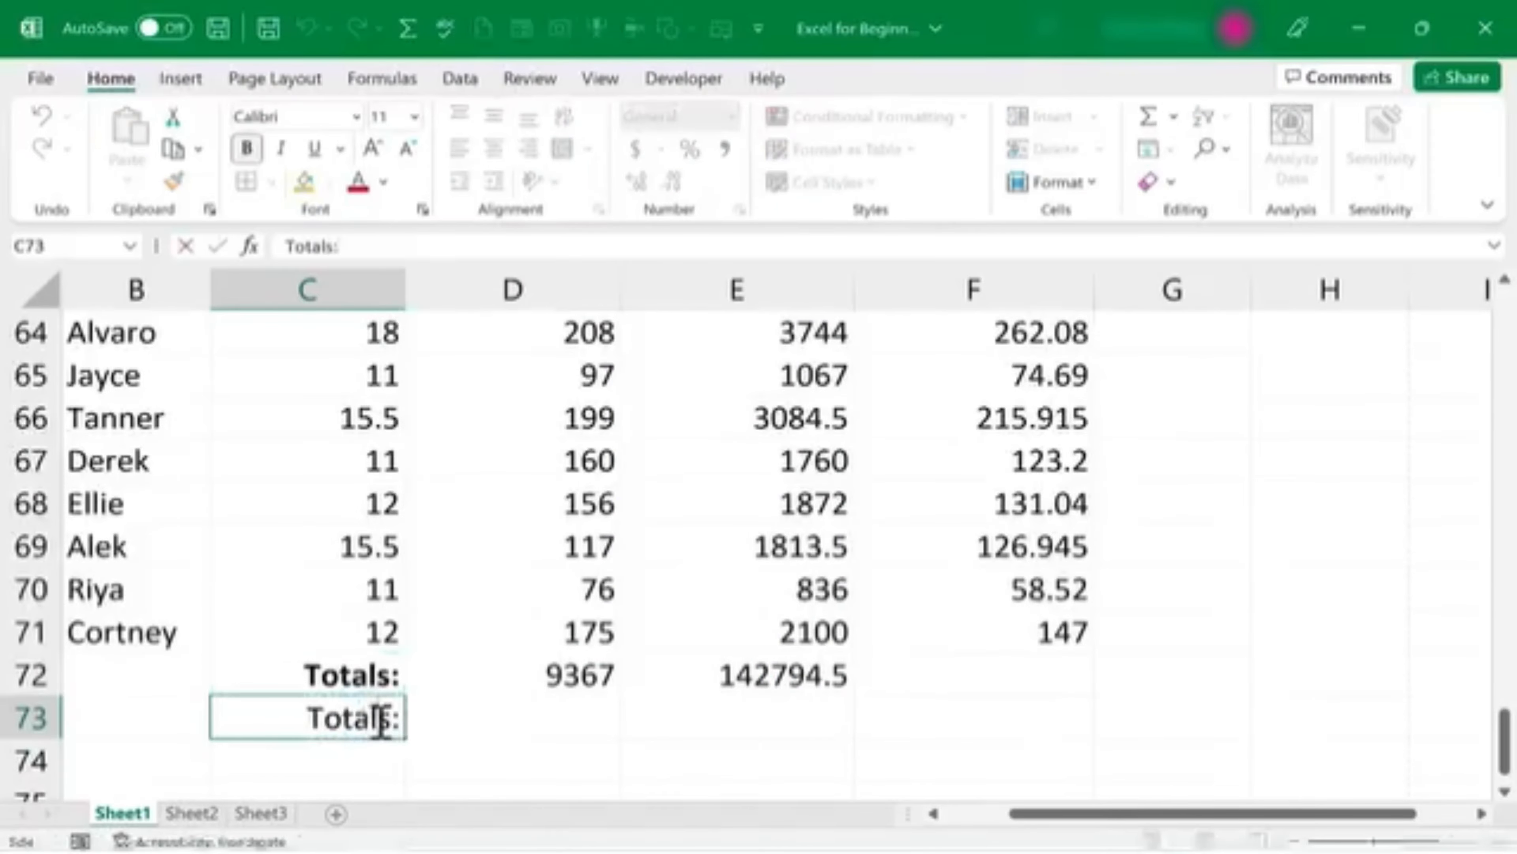
double_click(380, 721)
key(BackSpace)
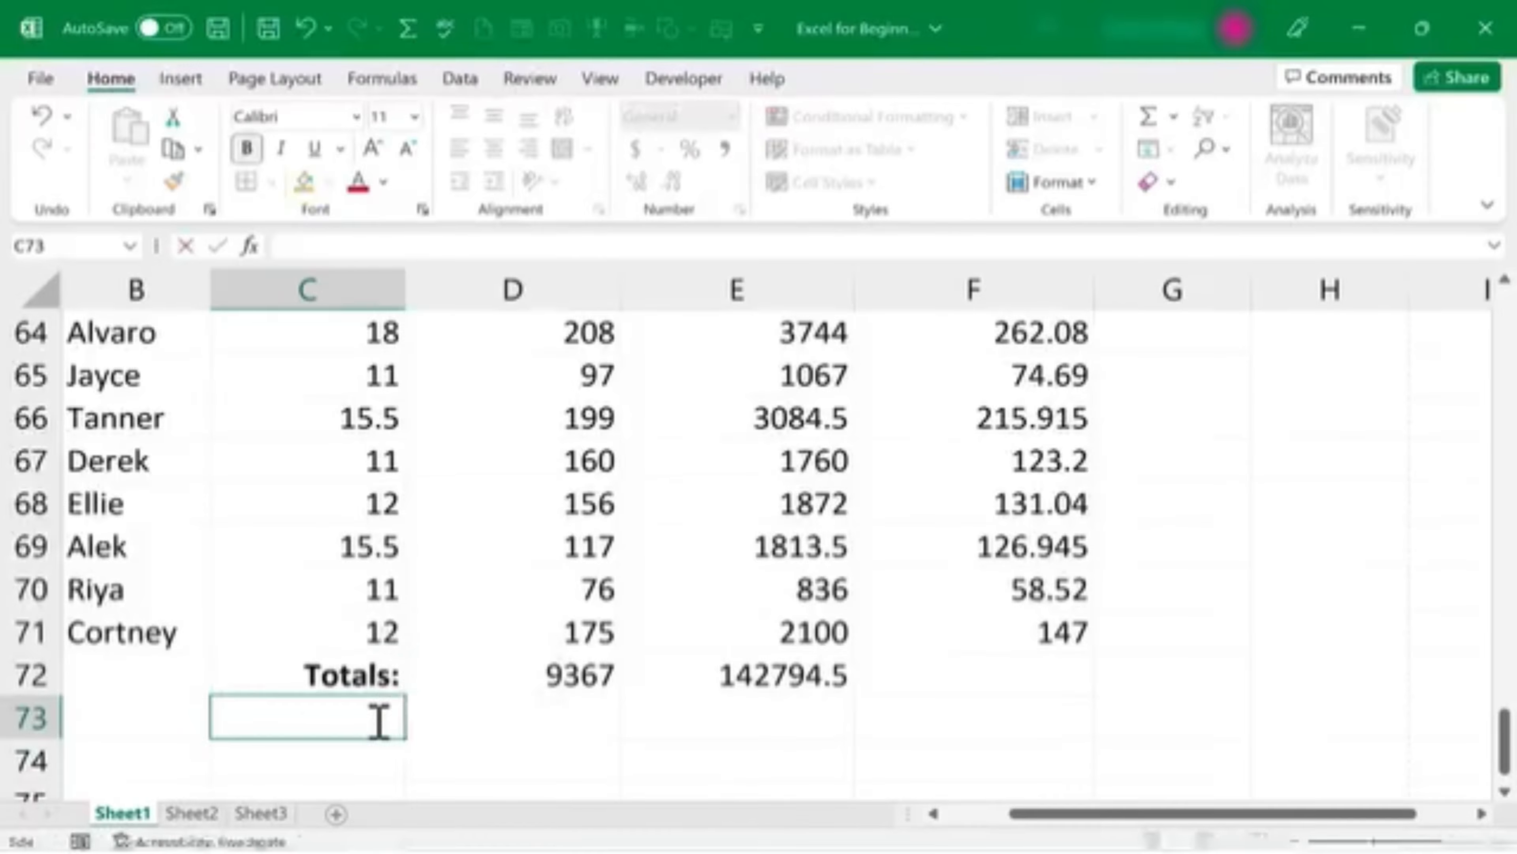
text(Average:)
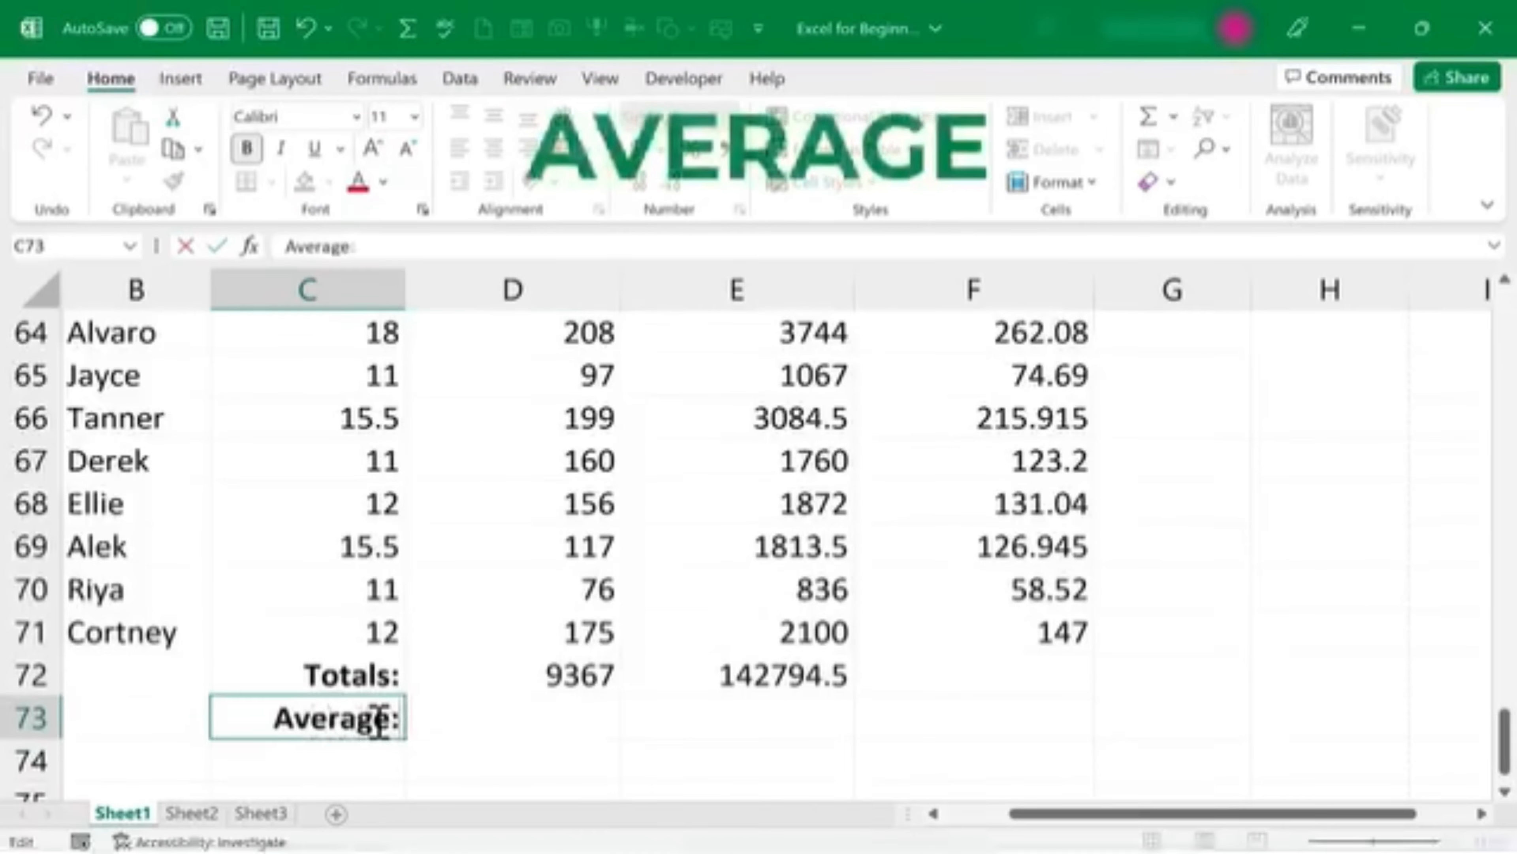
key(Tab)
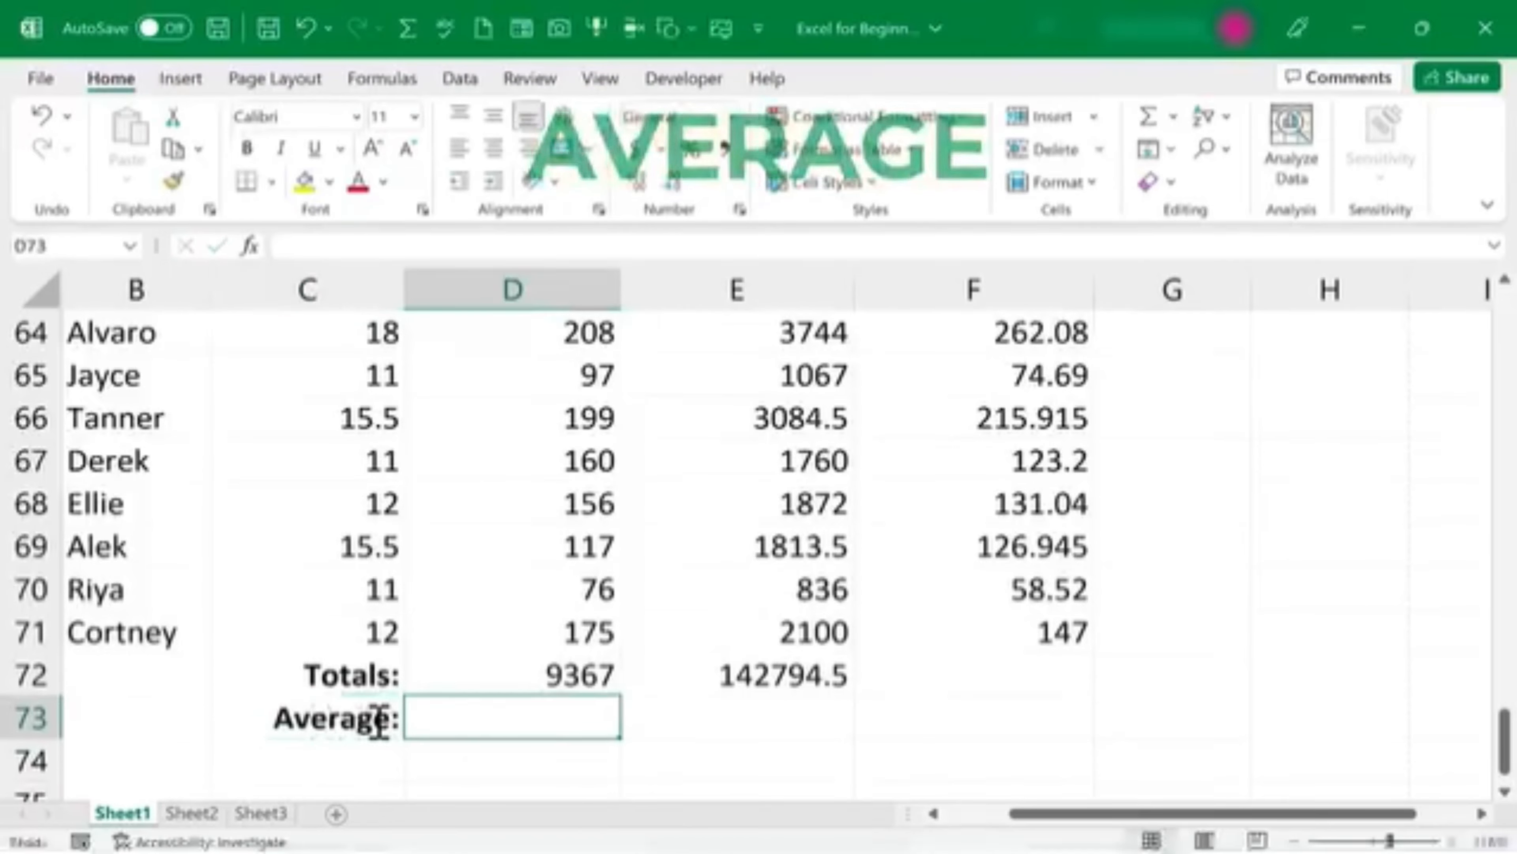
Step: Enter an AVERAGE formula in D73 for the Hours Worked range D2:D71
text(=)
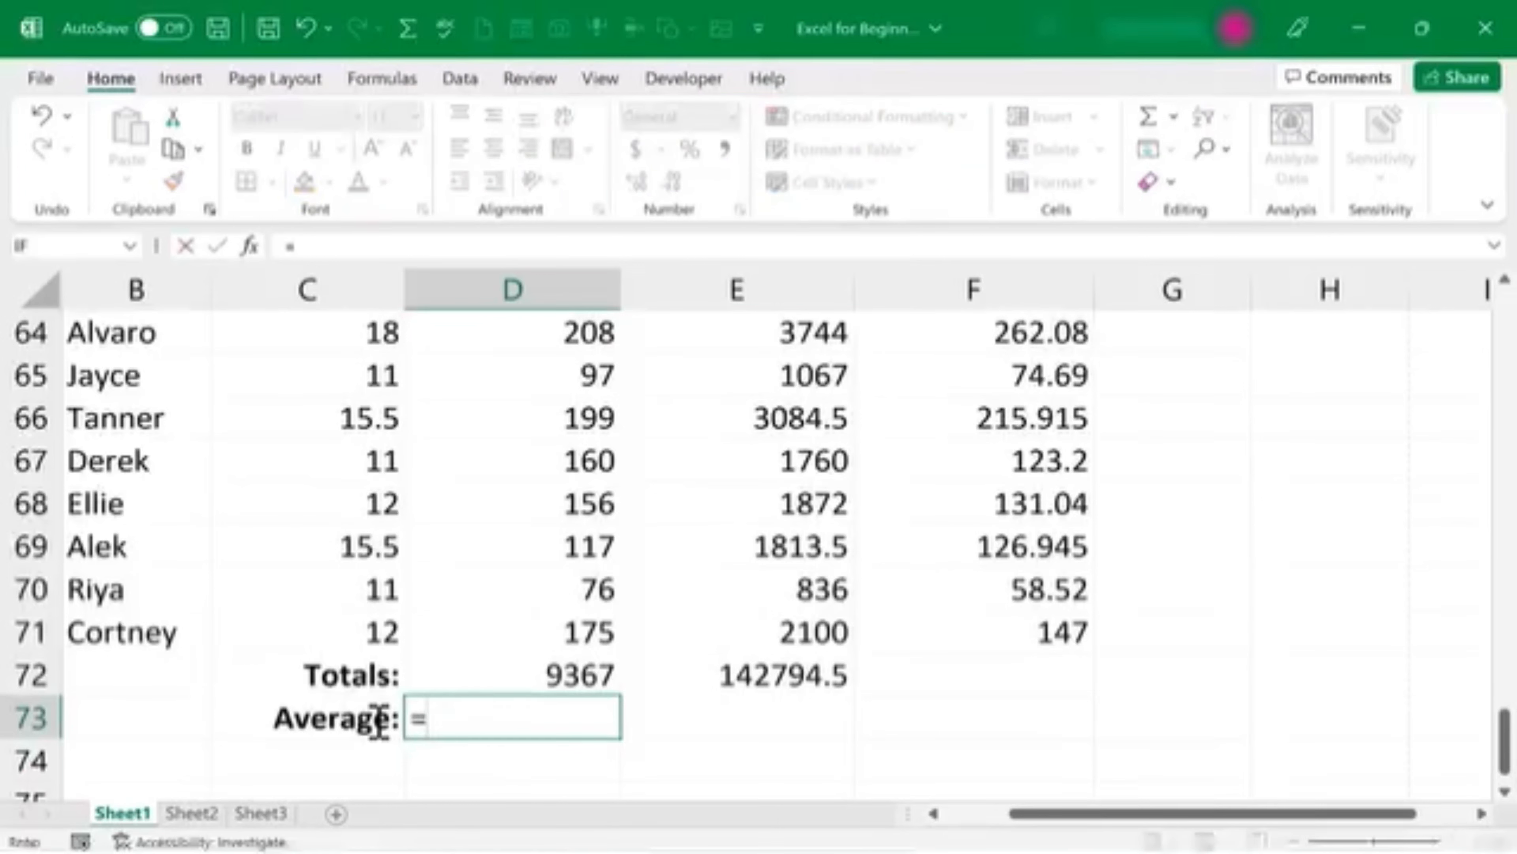
text(averag)
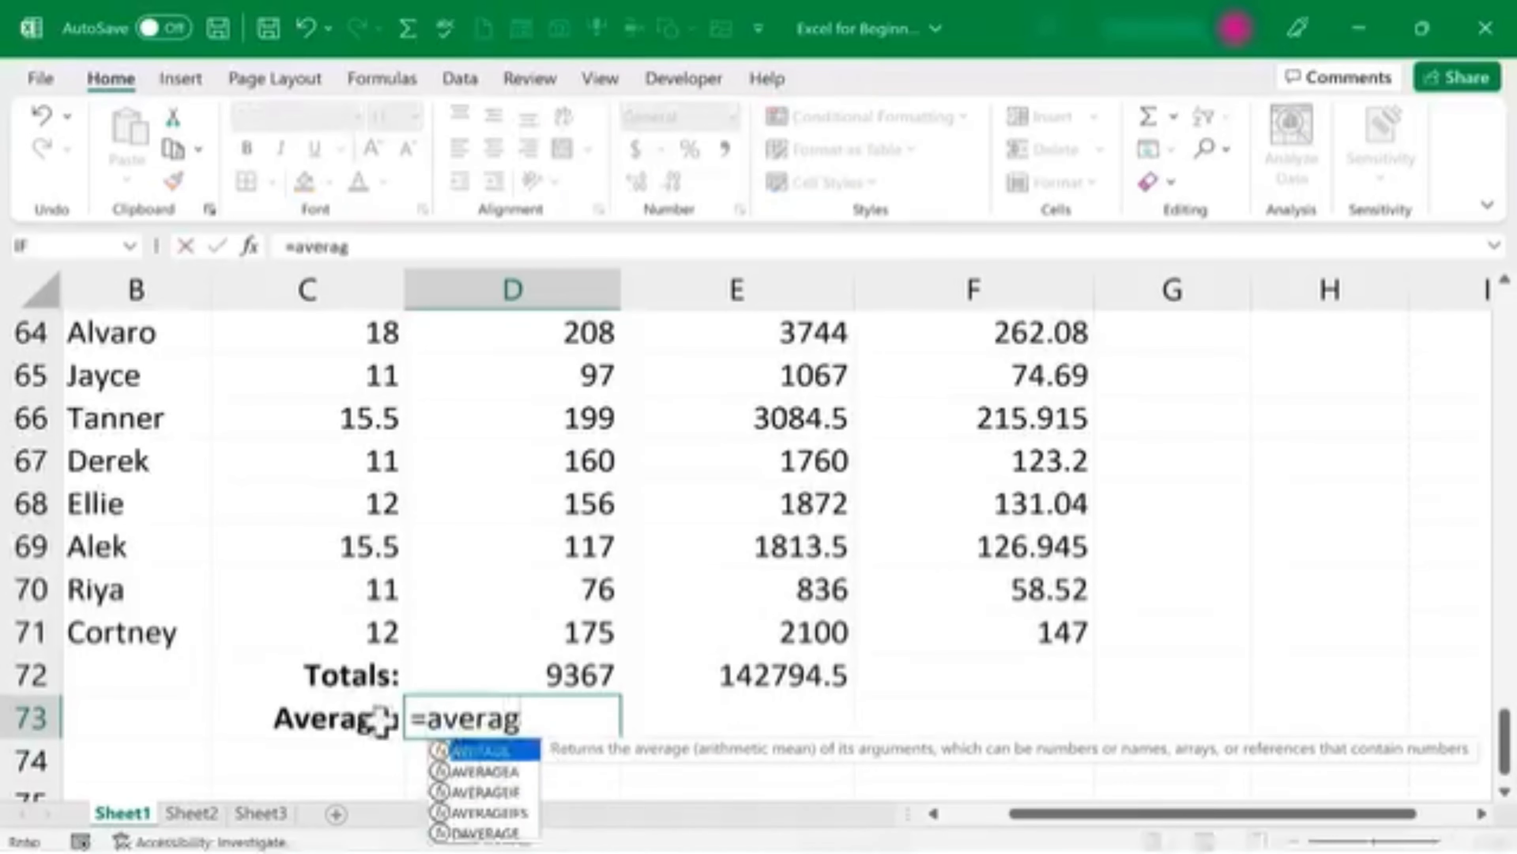
text(e)
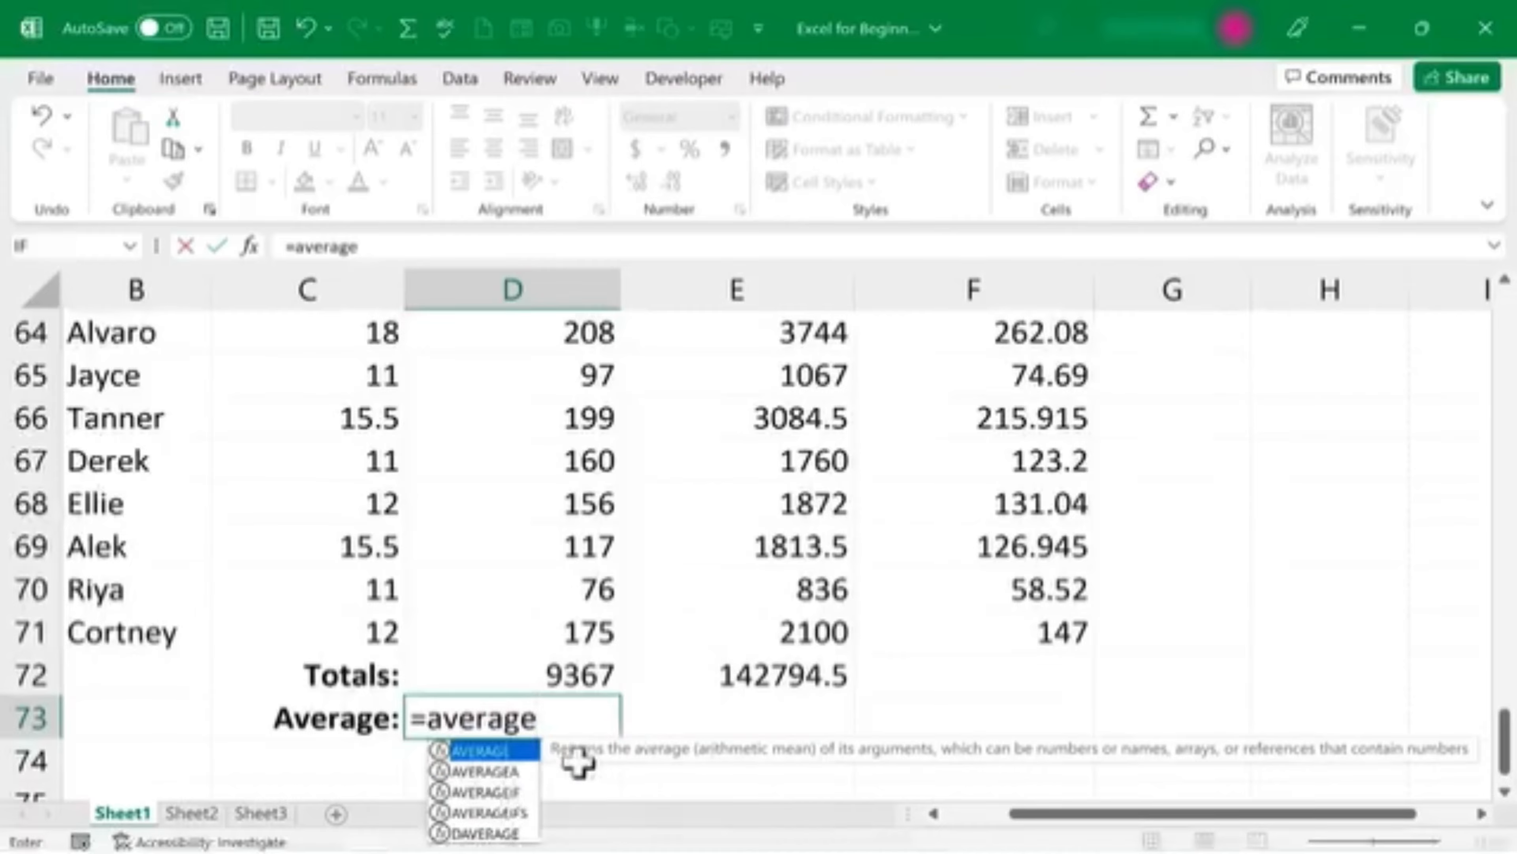
click(501, 793)
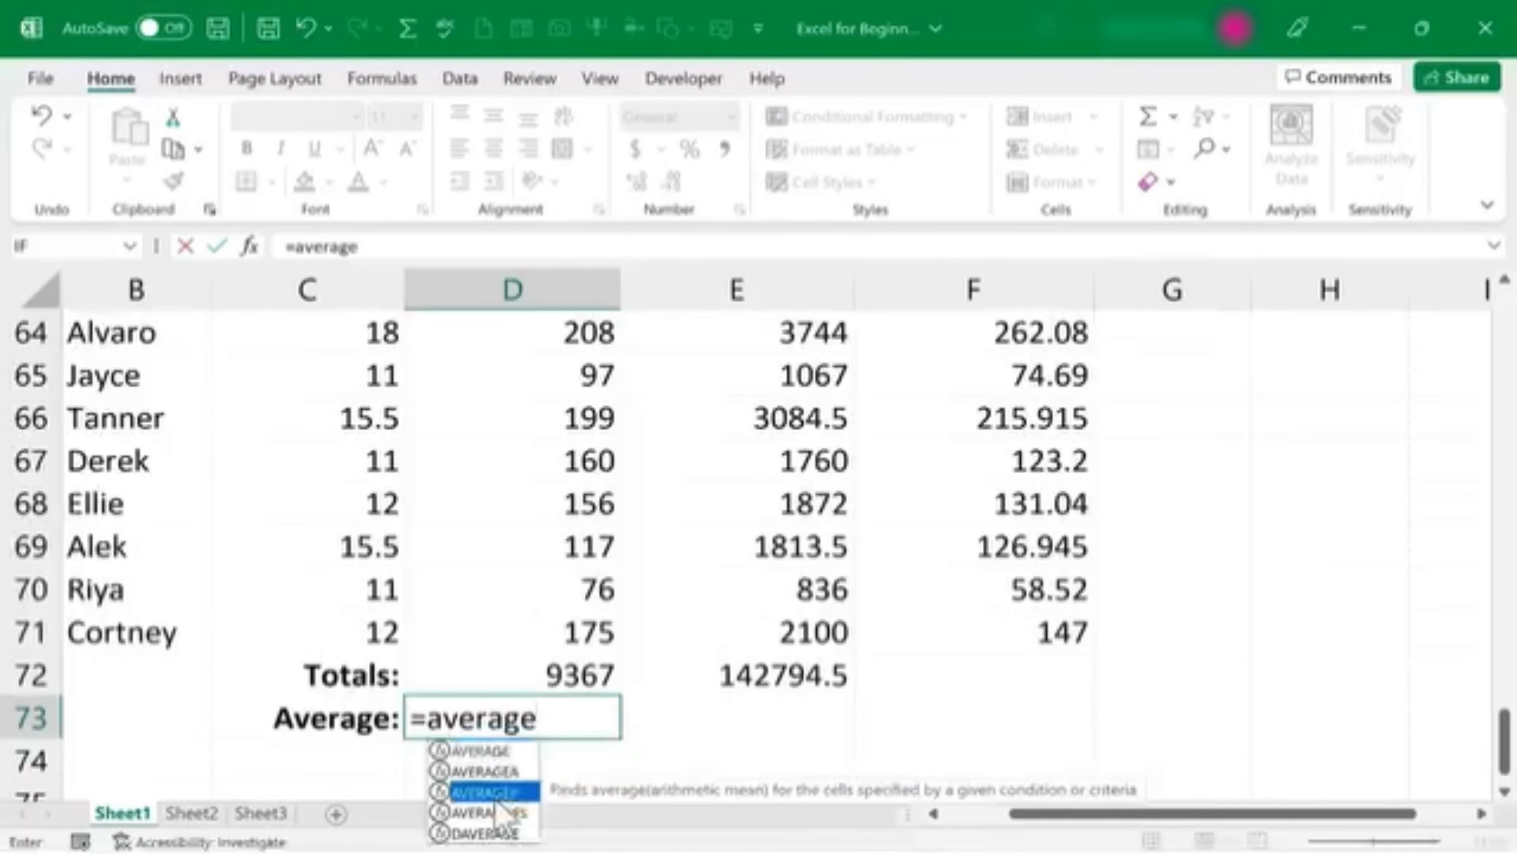
click(540, 722)
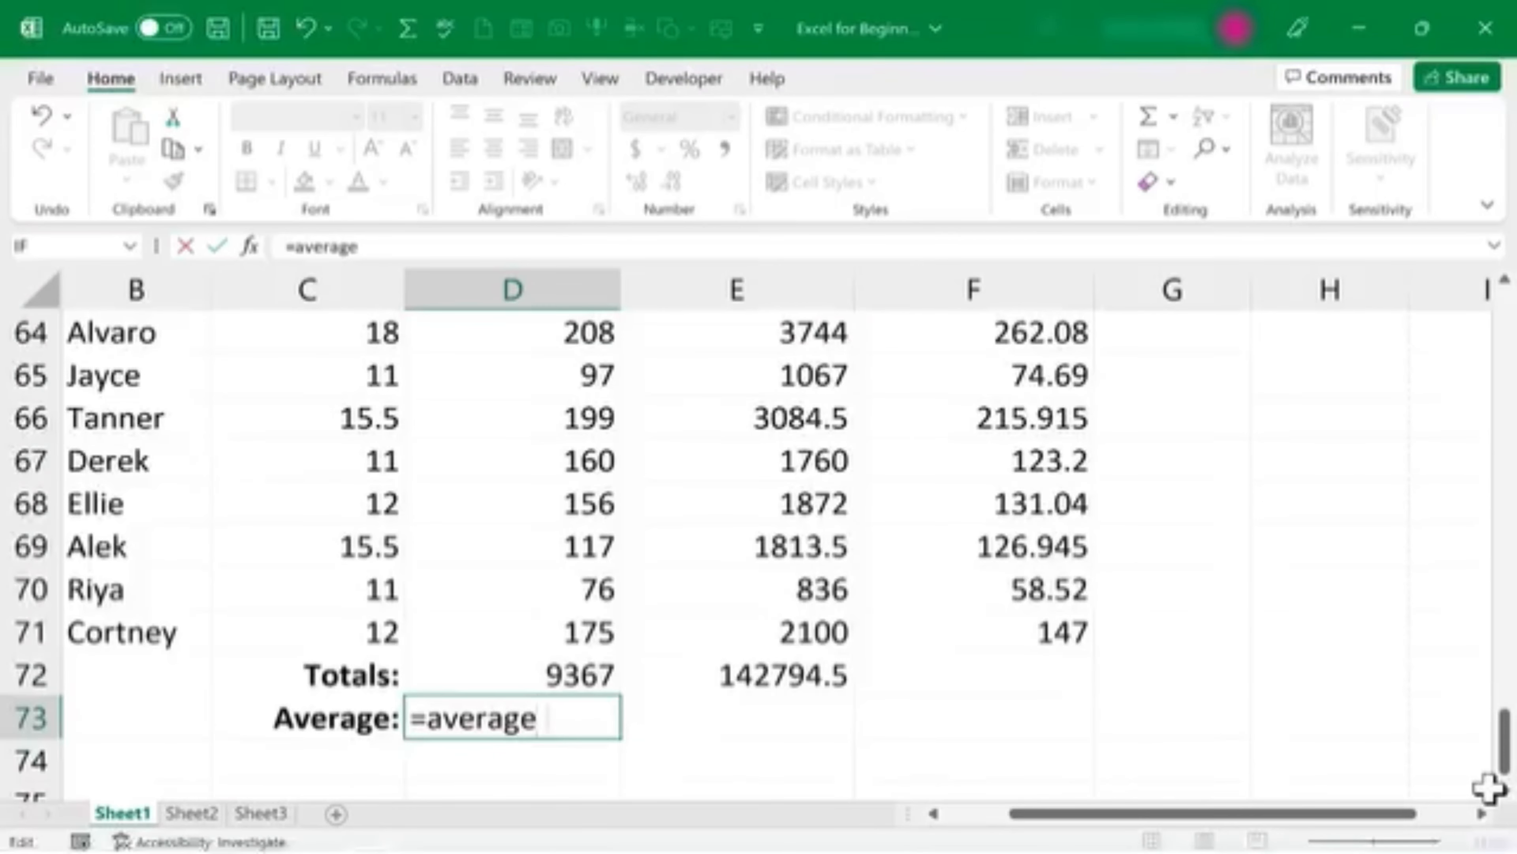
text((d)
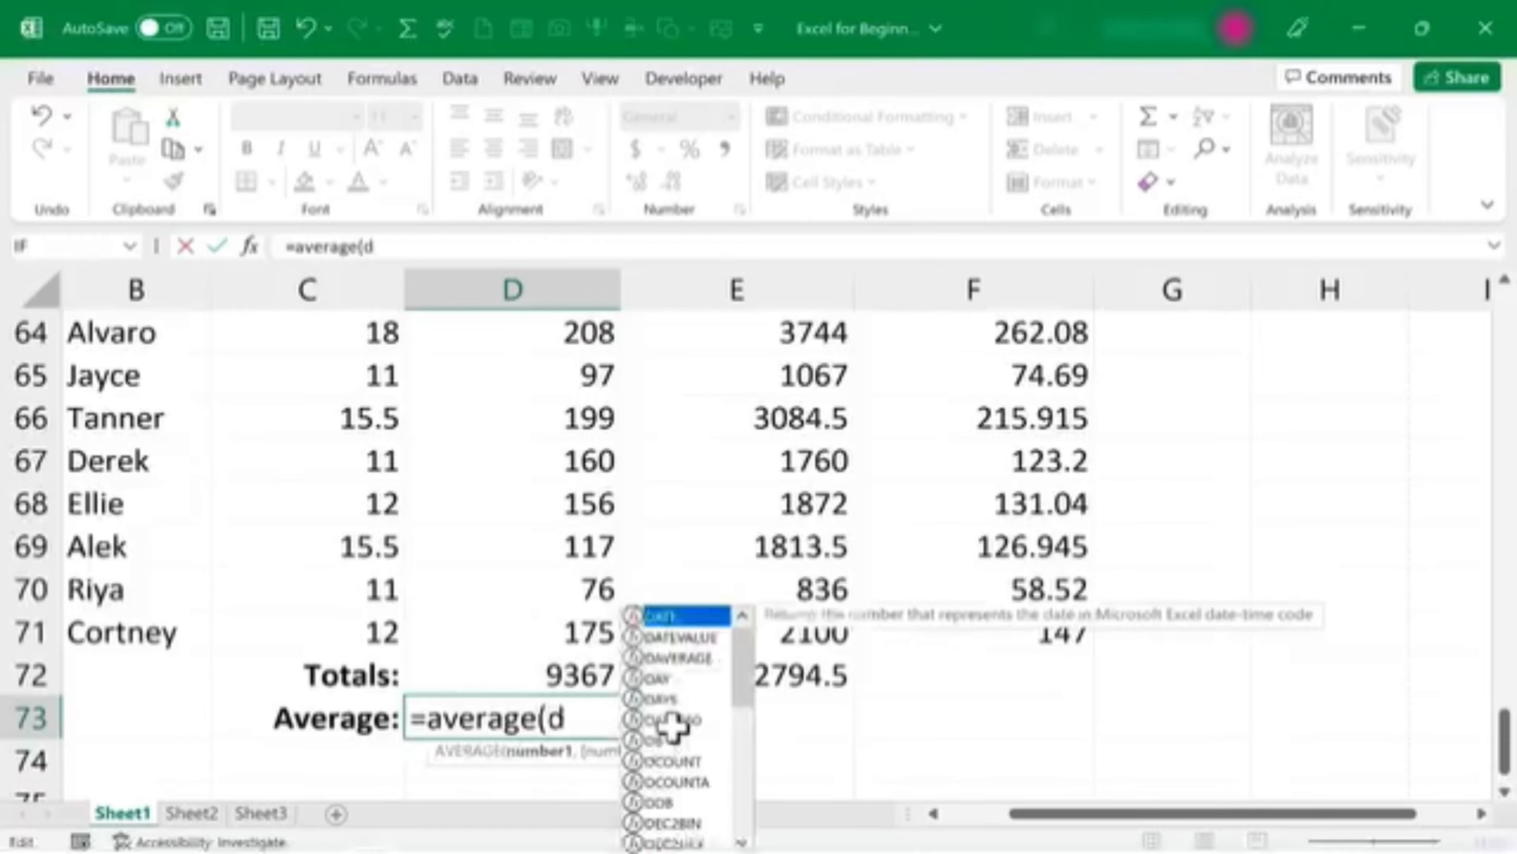
text(2:)
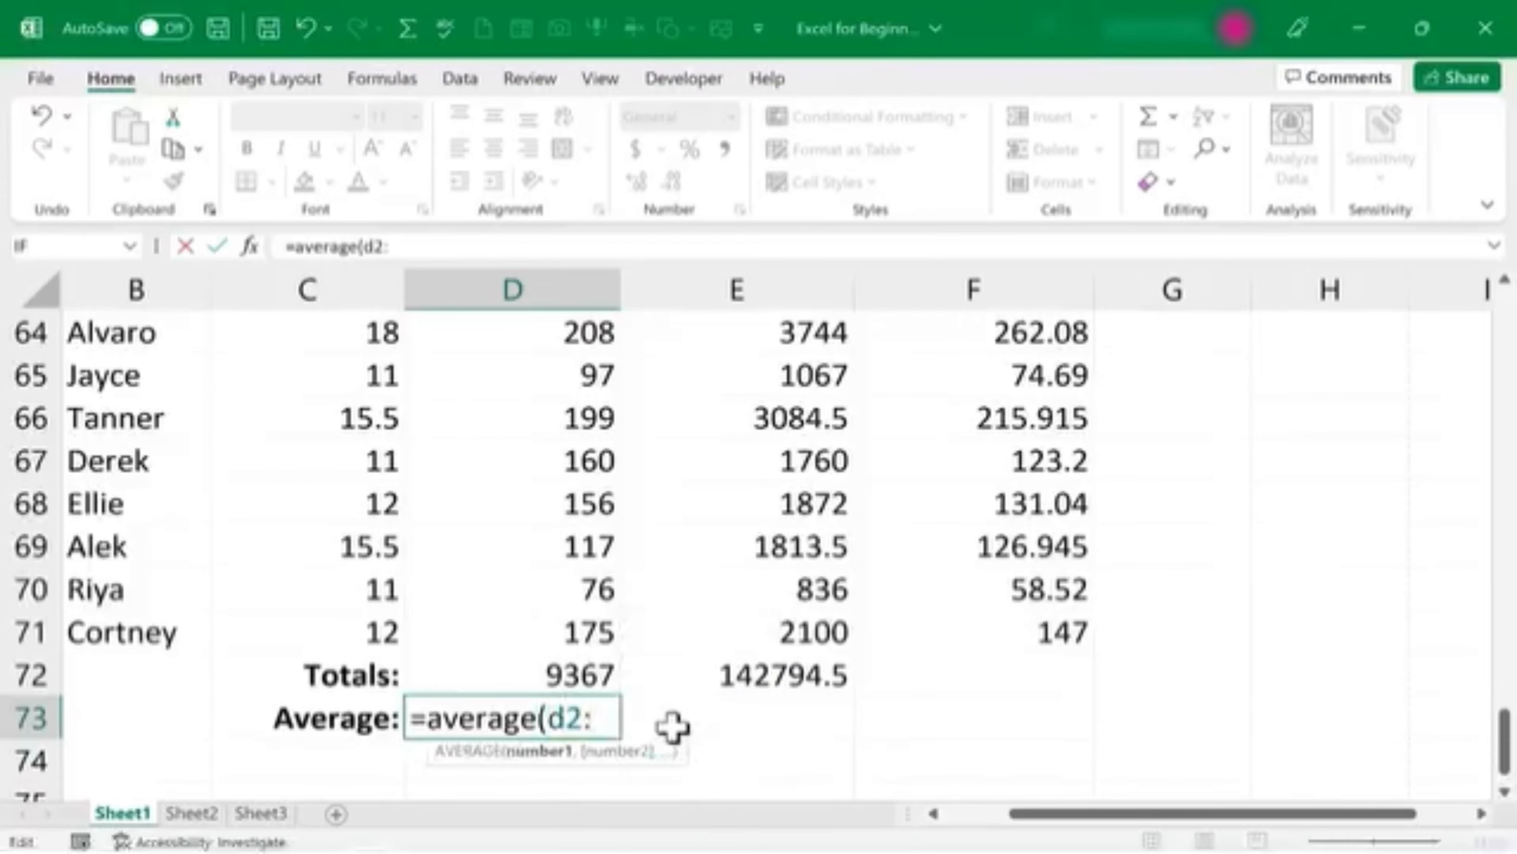
text(d71)
key(Return)
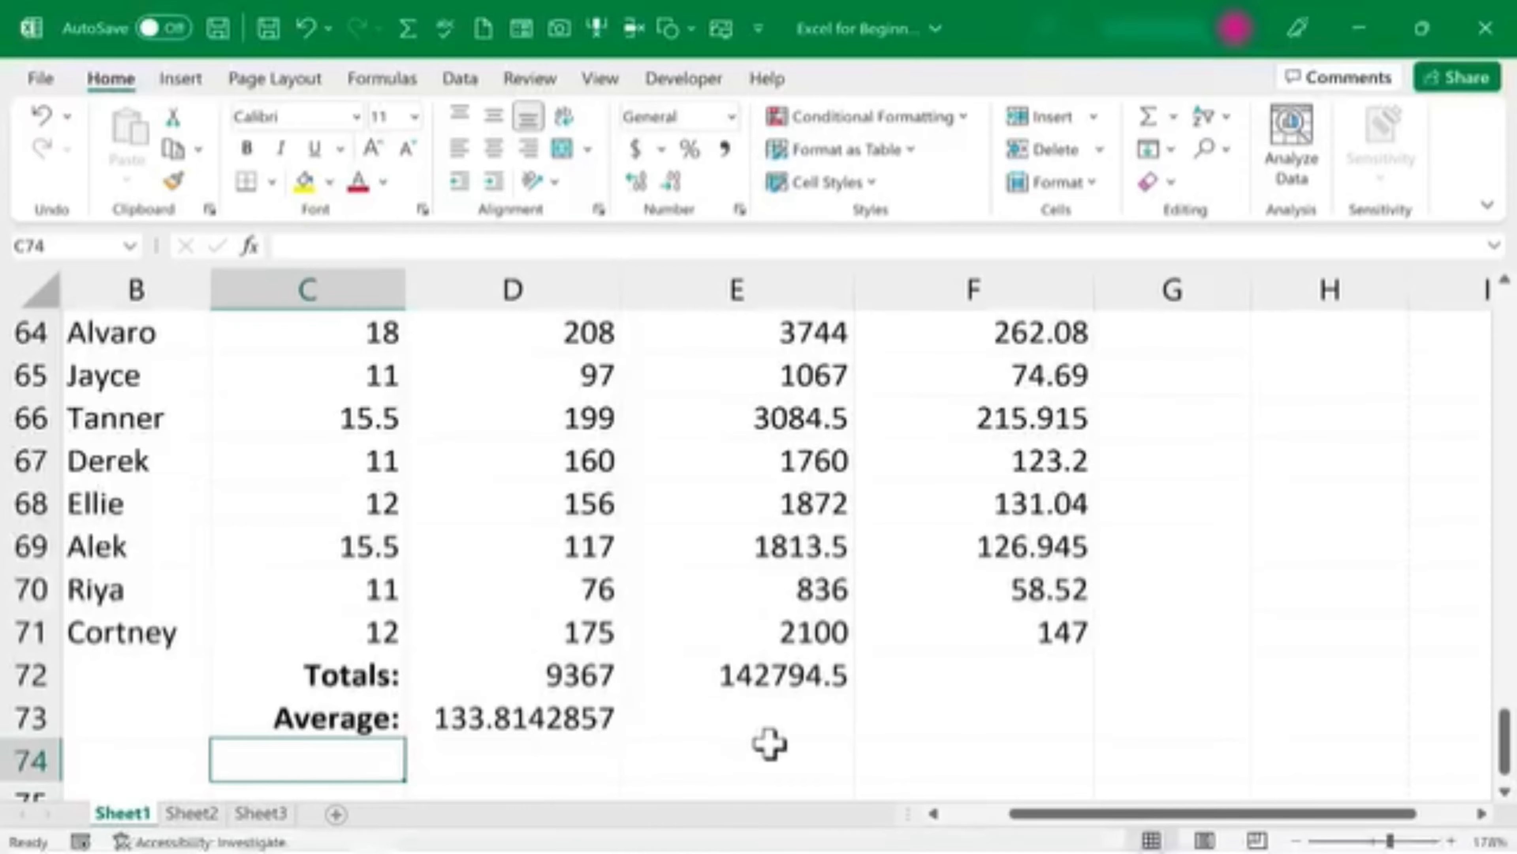
Step: Fill the AVERAGE formula from D73 across into E73 for the Taxable Income column
scroll(717, 687, down, 1)
click(610, 598)
drag(620, 614, 839, 625)
scroll(1456, 786, down, 1)
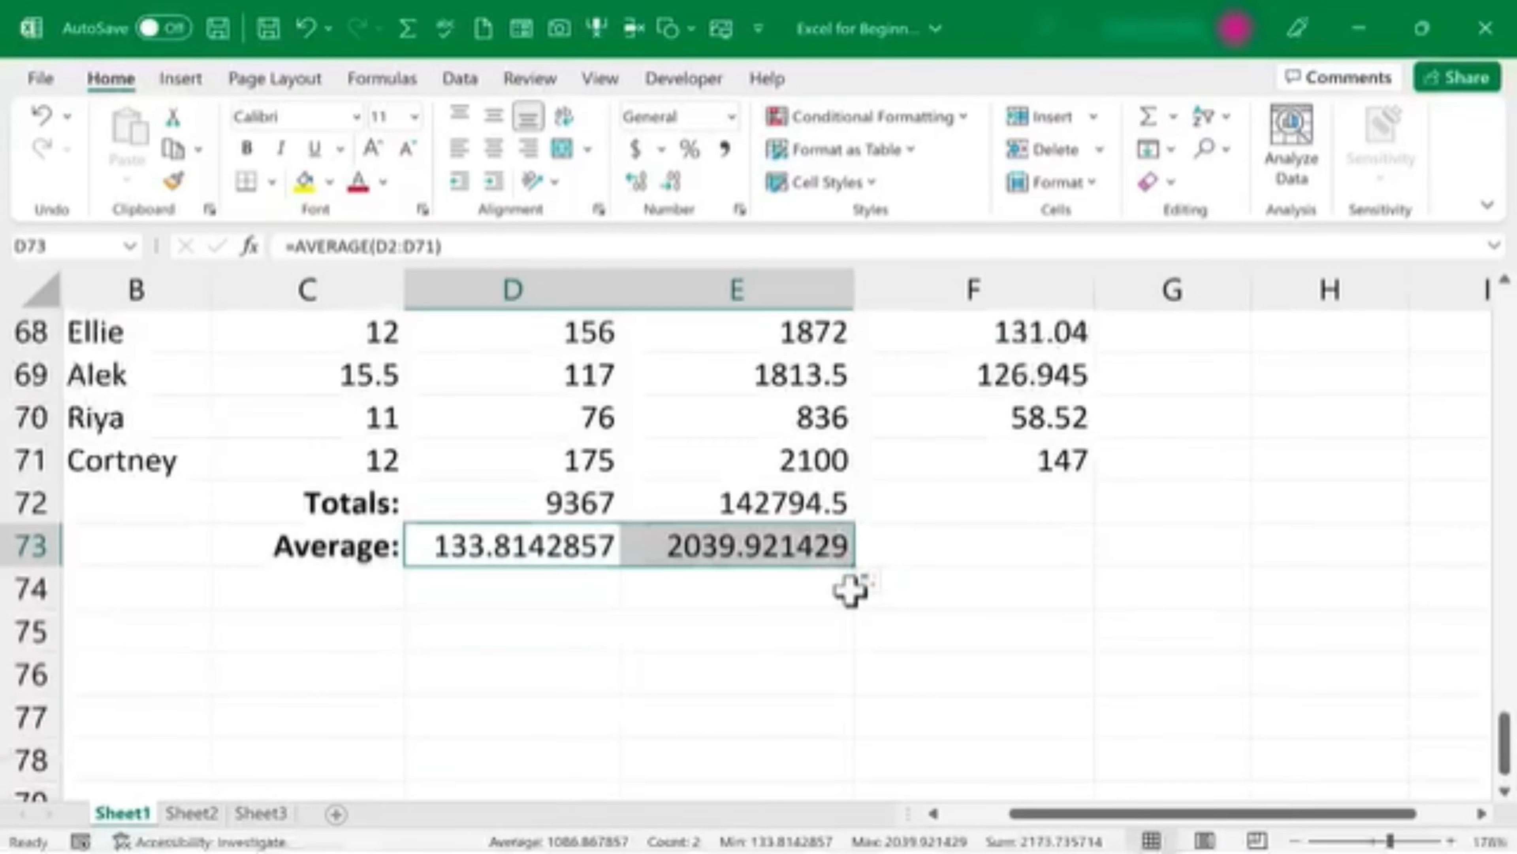
Step: Total the Taxes to Be Paid column in F72 with the formula =sum(taxesowed), using the named range
drag(1504, 750, 1501, 332)
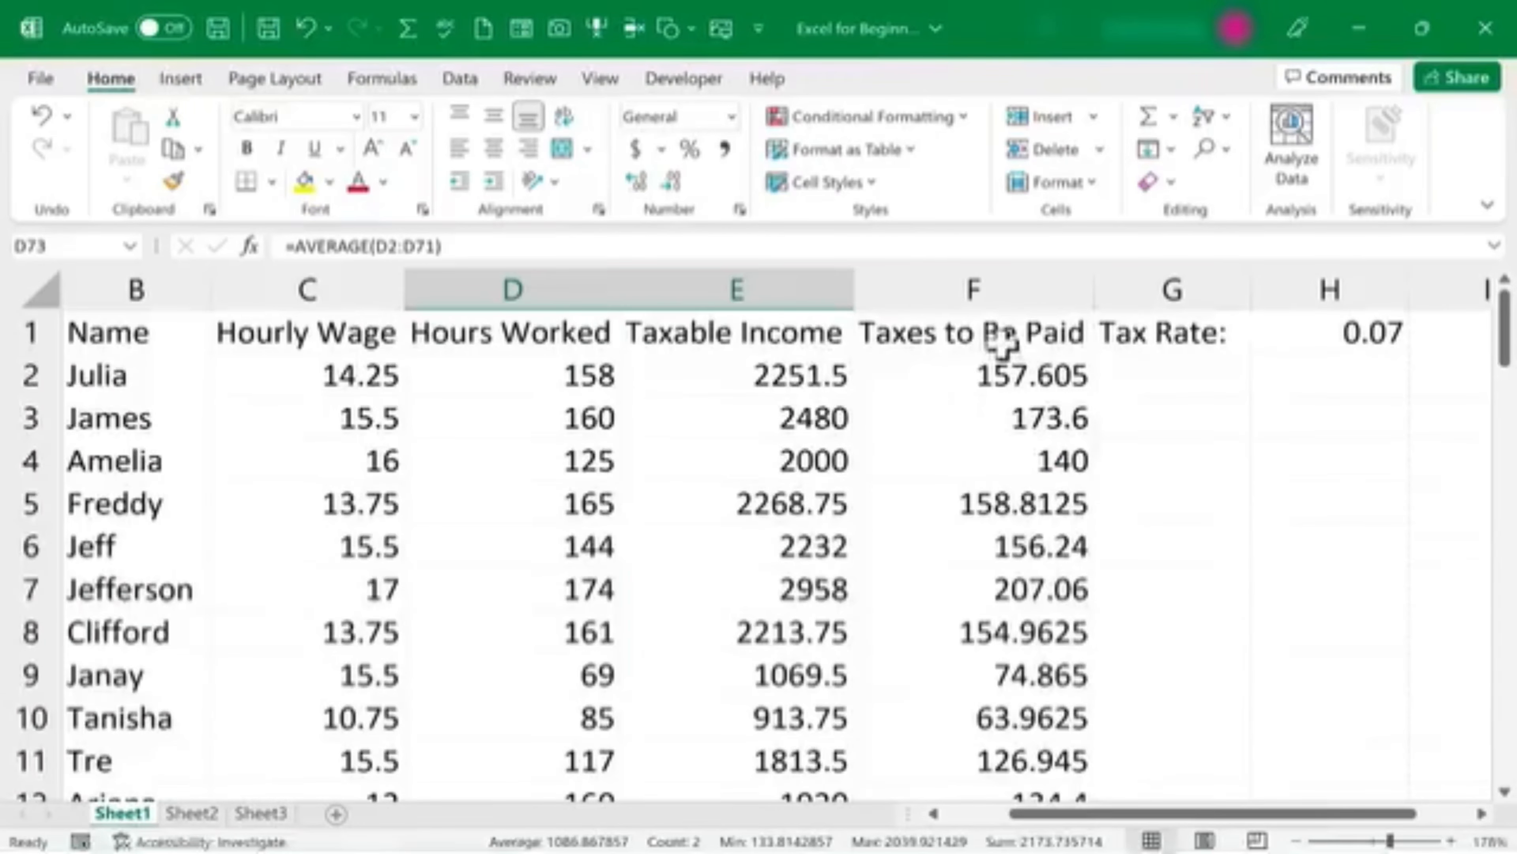
click(961, 365)
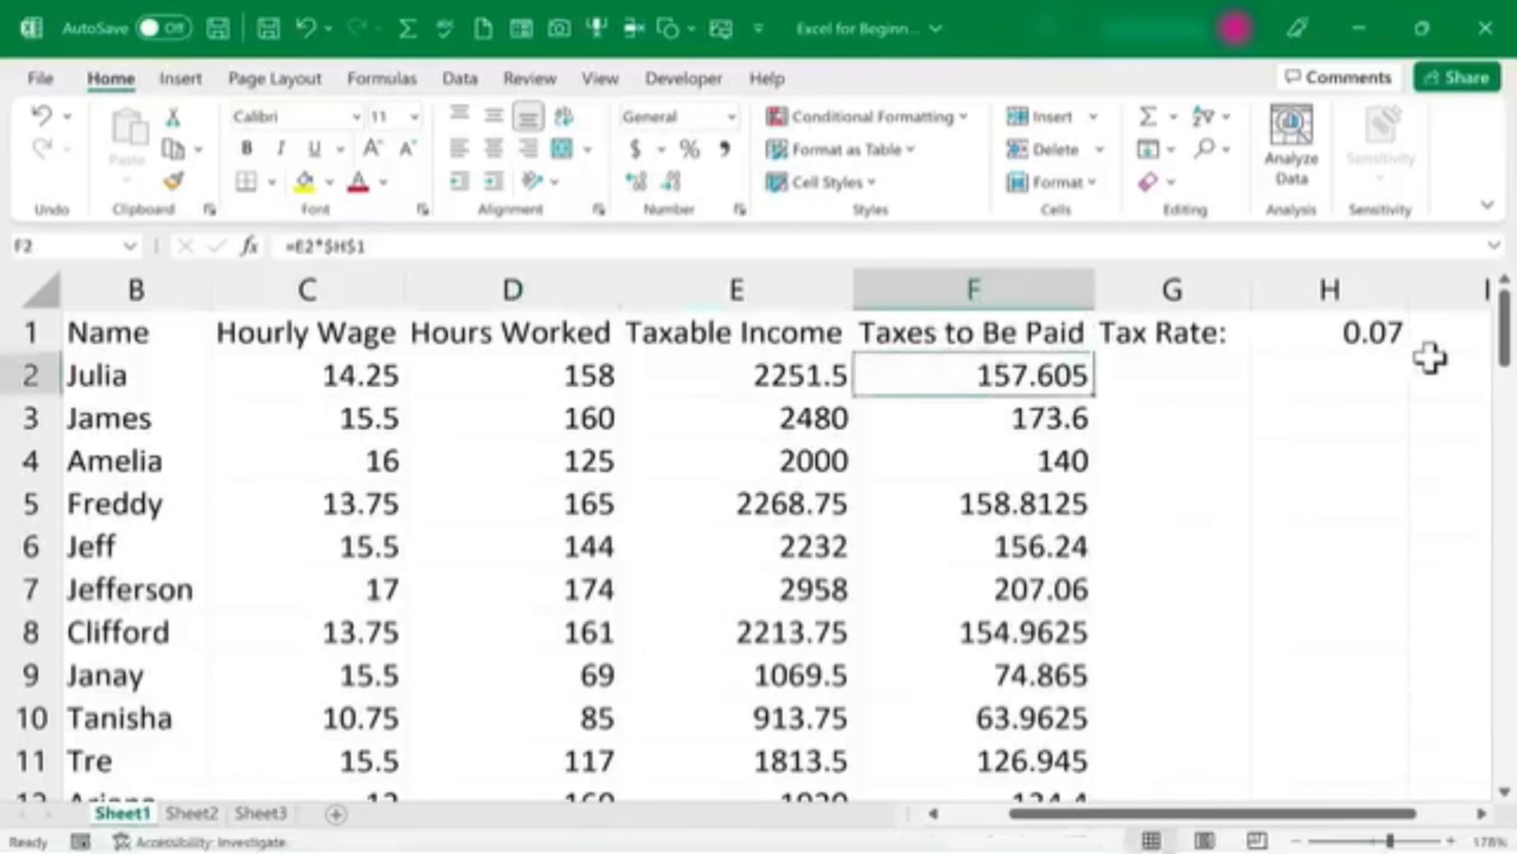
drag(1501, 317, 1460, 792)
click(940, 732)
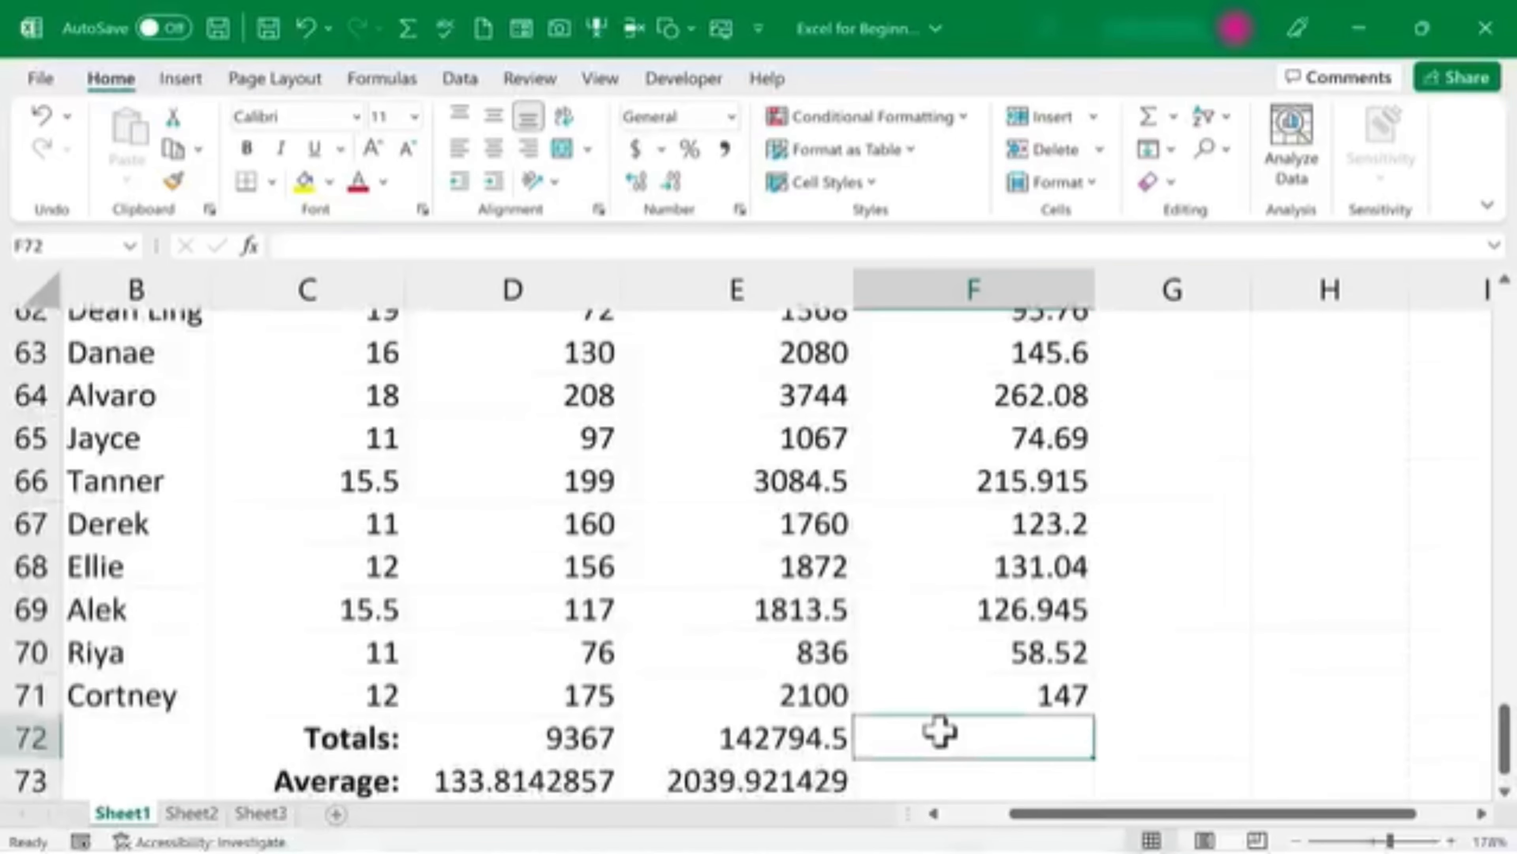
scroll(940, 733, down, 2)
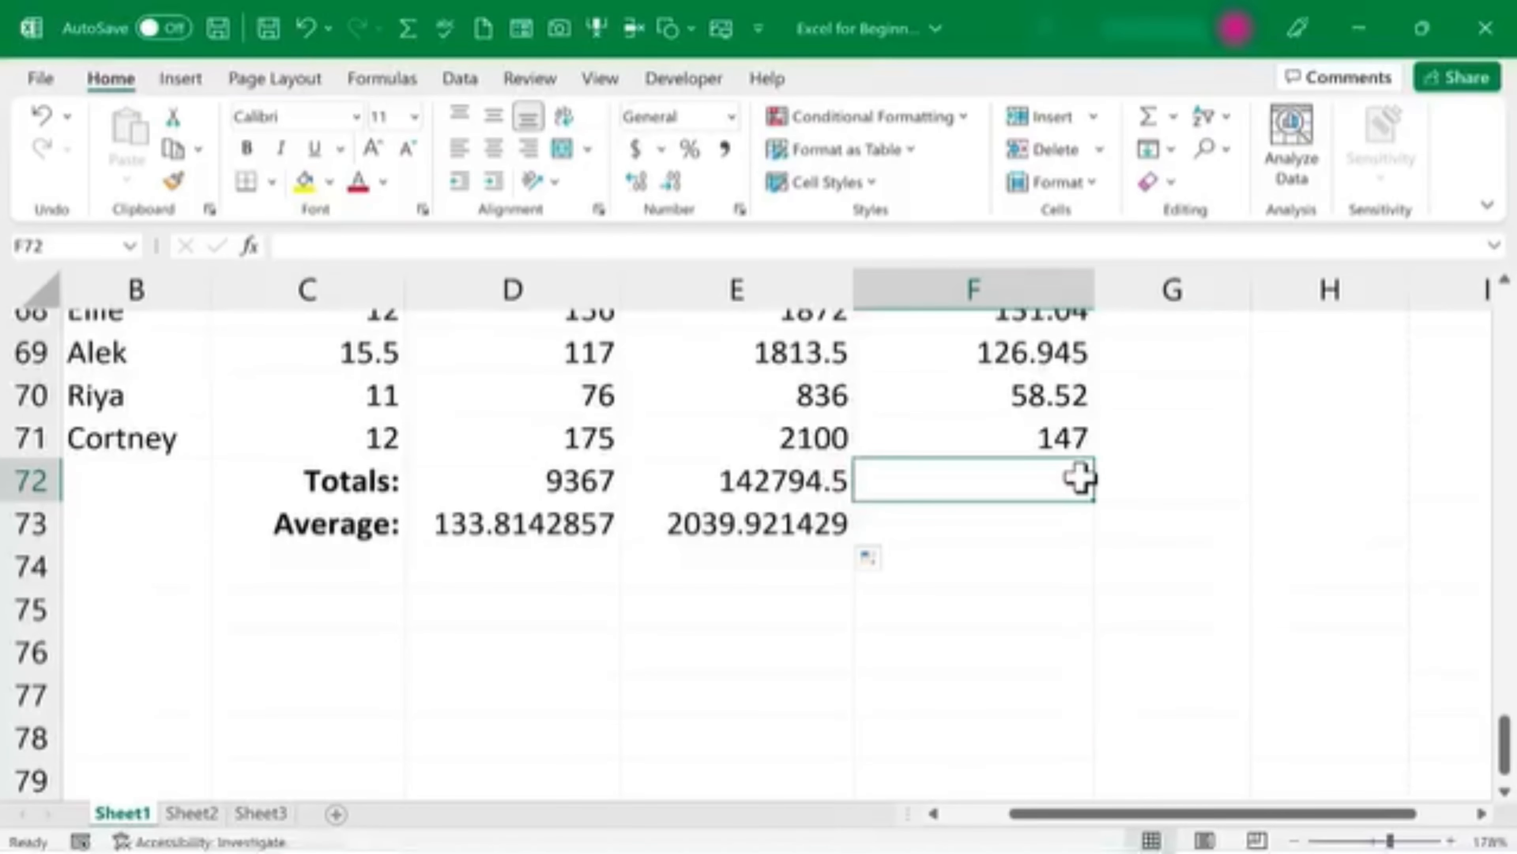
text(=su)
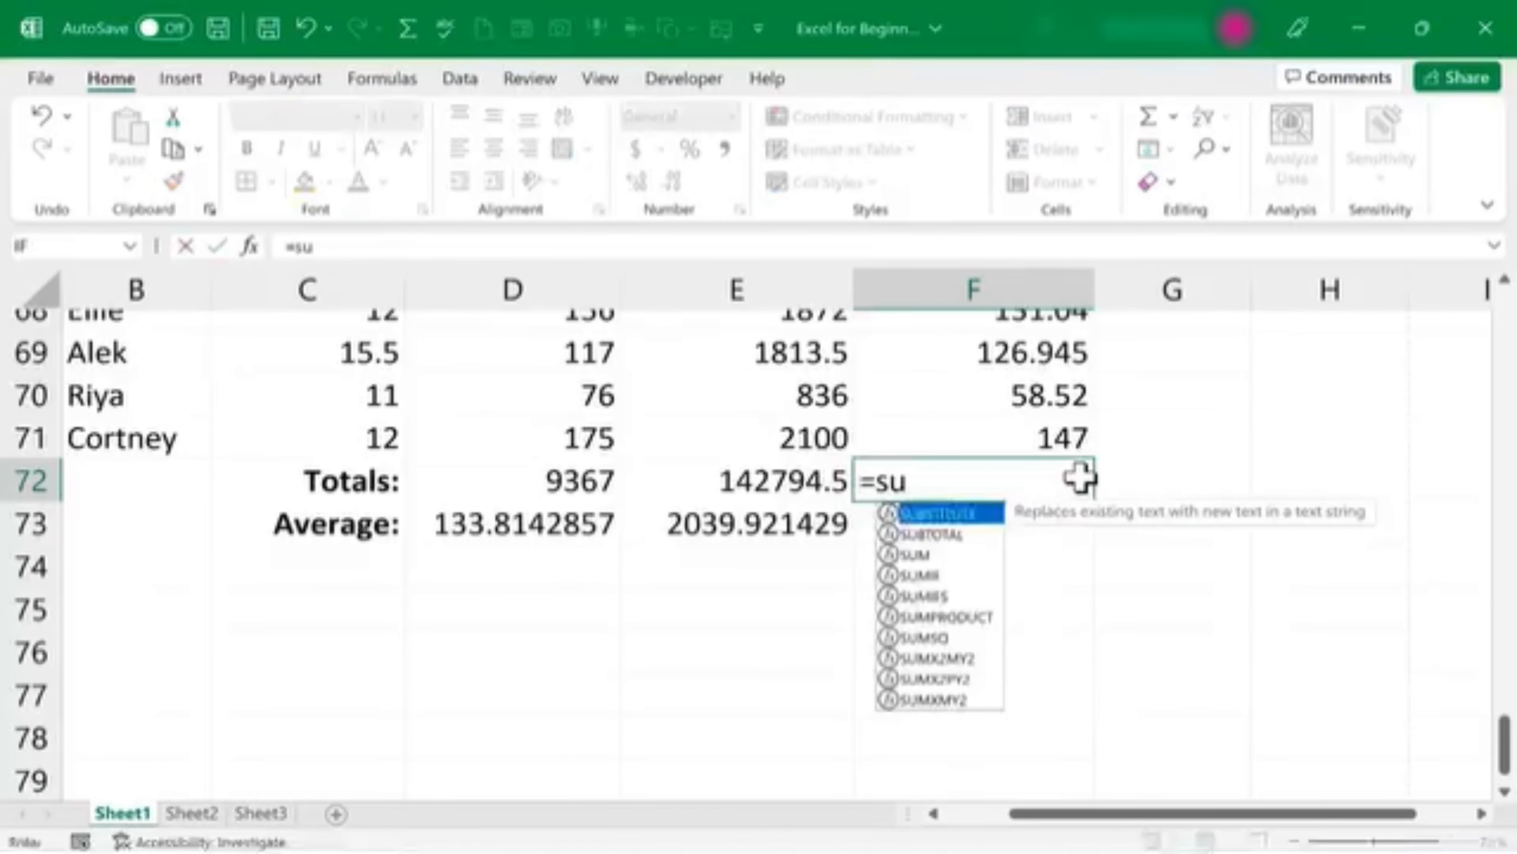
text(m()
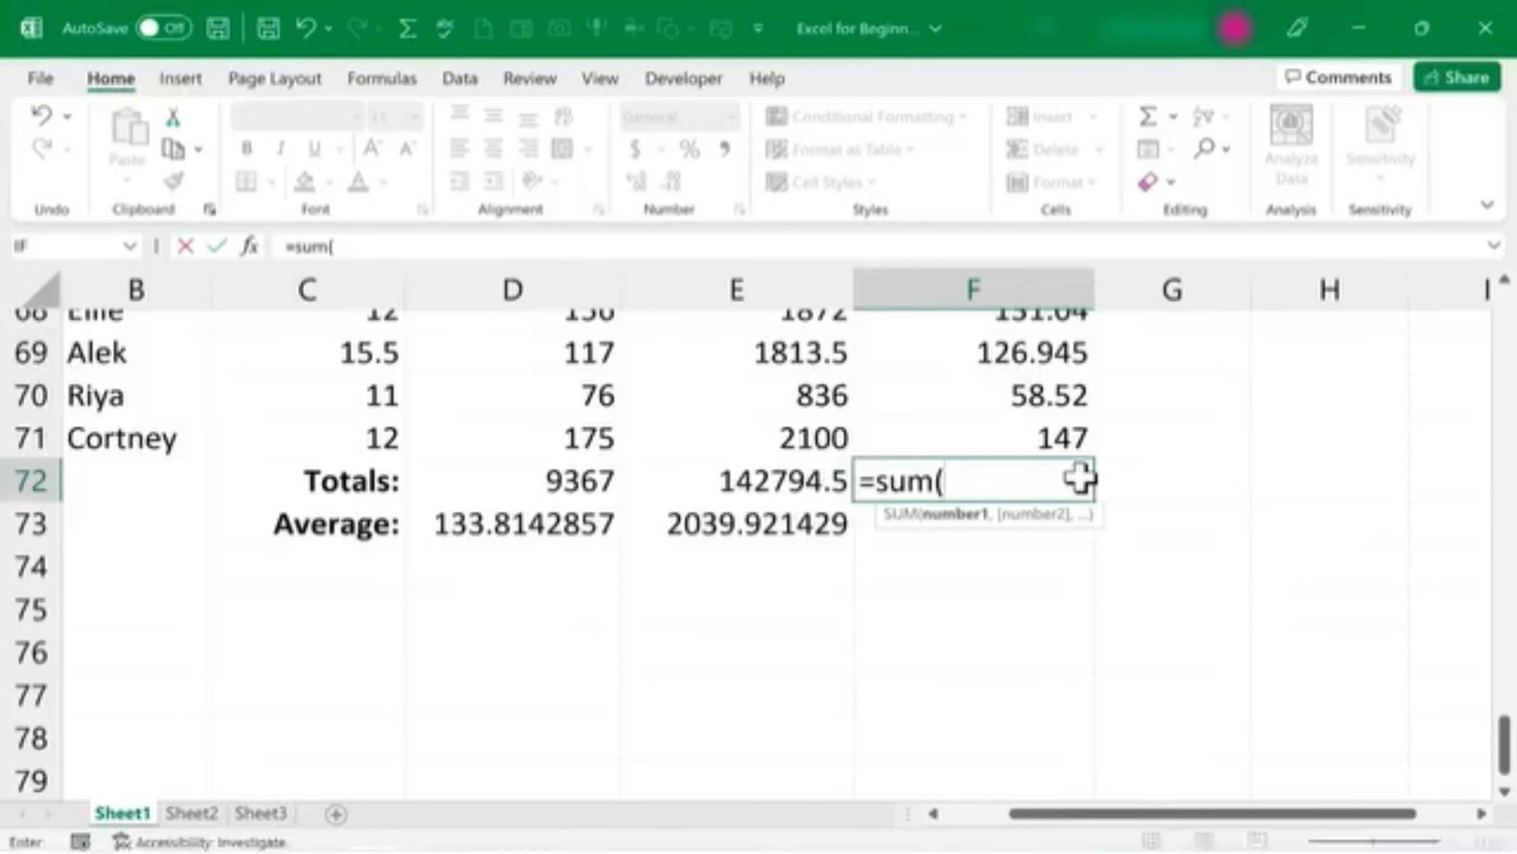
text(taxes)
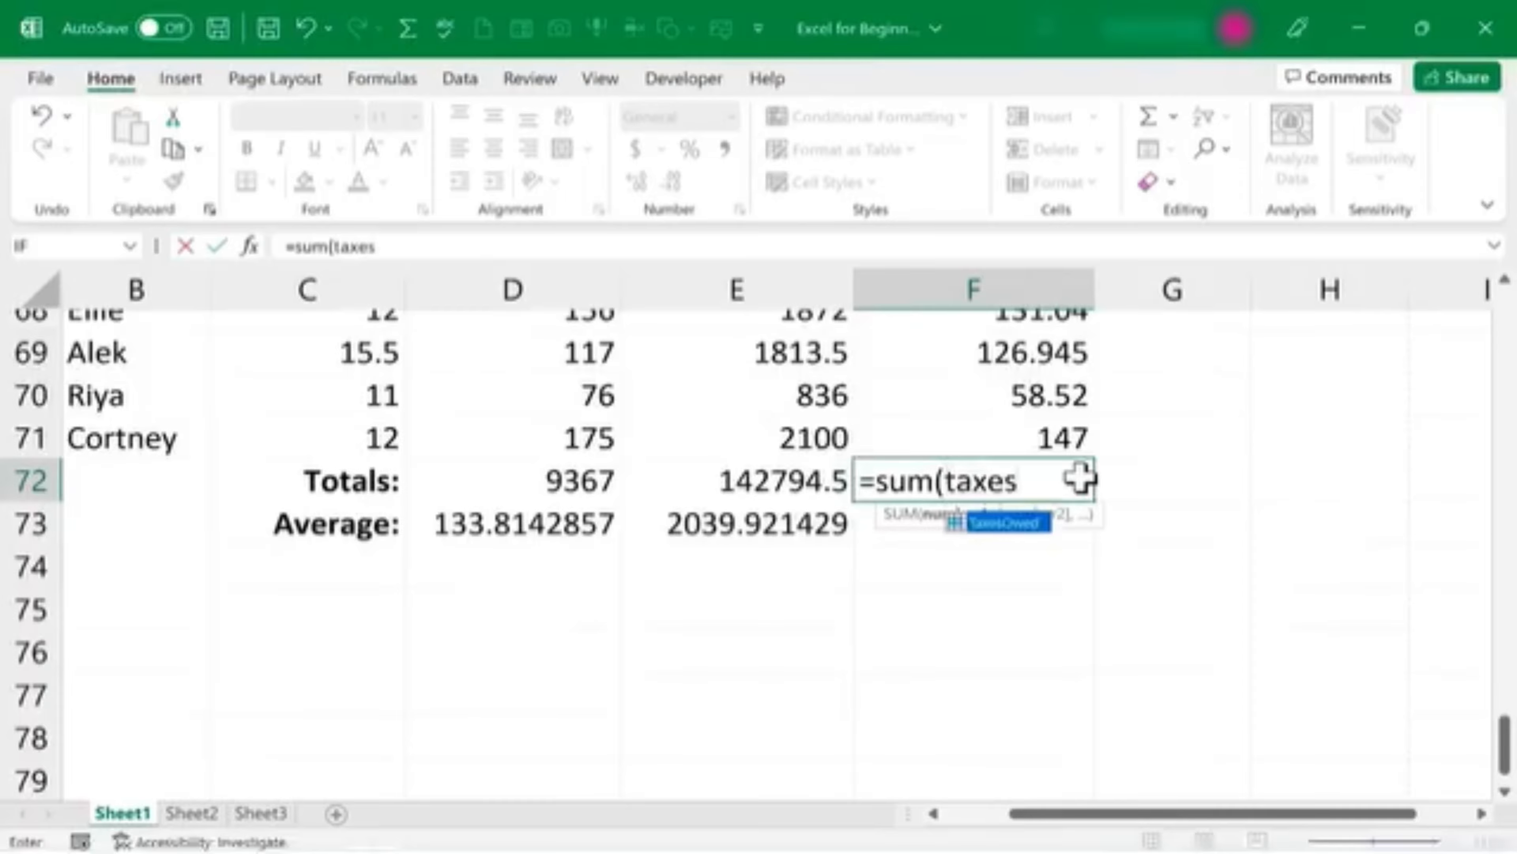
text(owed))
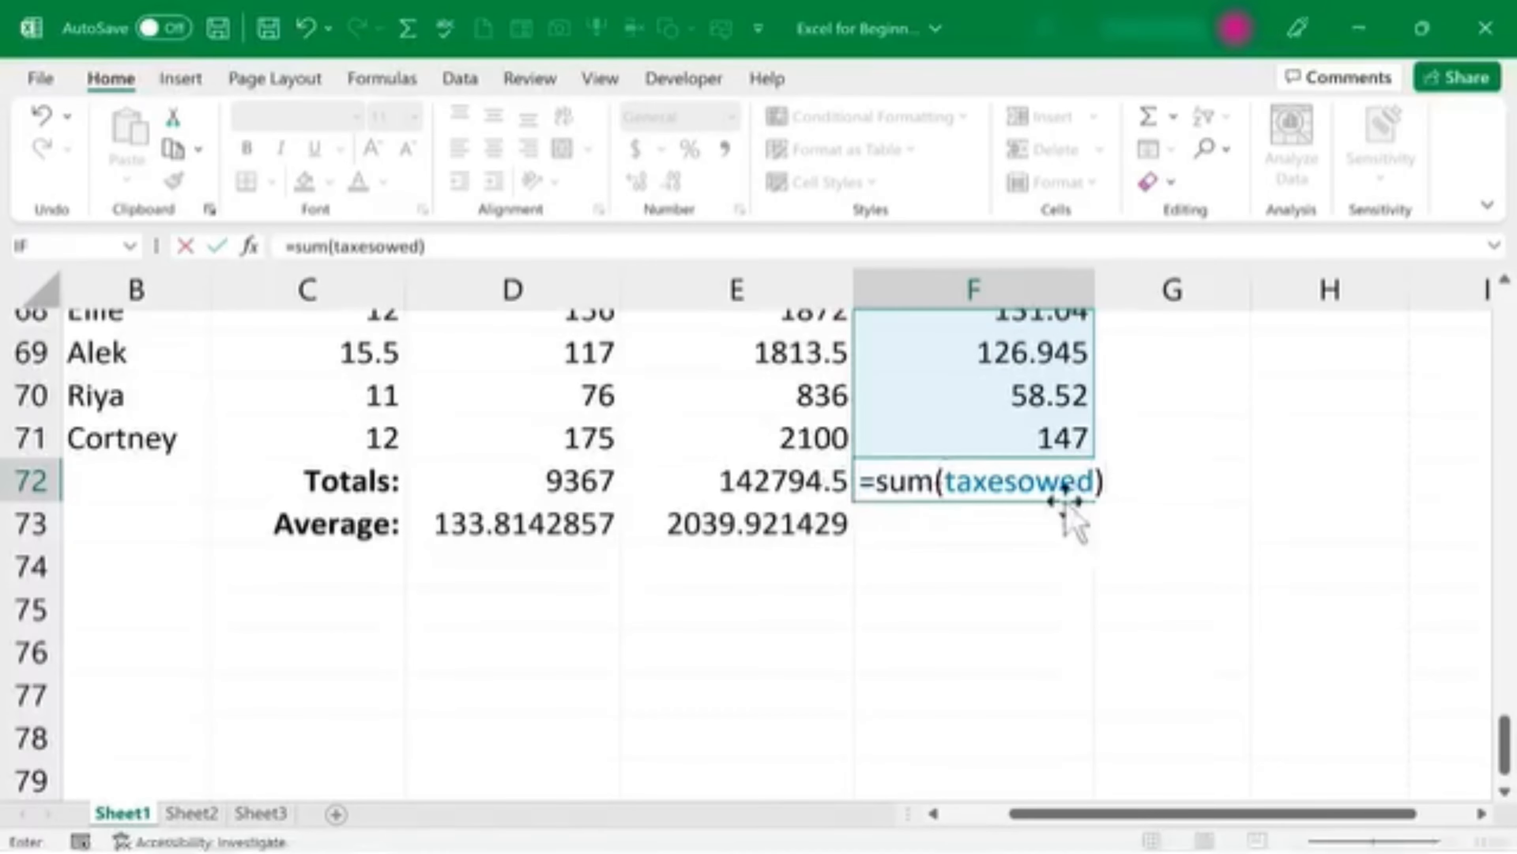
mouse_move(1503, 735)
mouse_down()
mouse_move(1440, 295)
mouse_move(1453, 571)
mouse_move(1491, 729)
mouse_up()
key(Return)
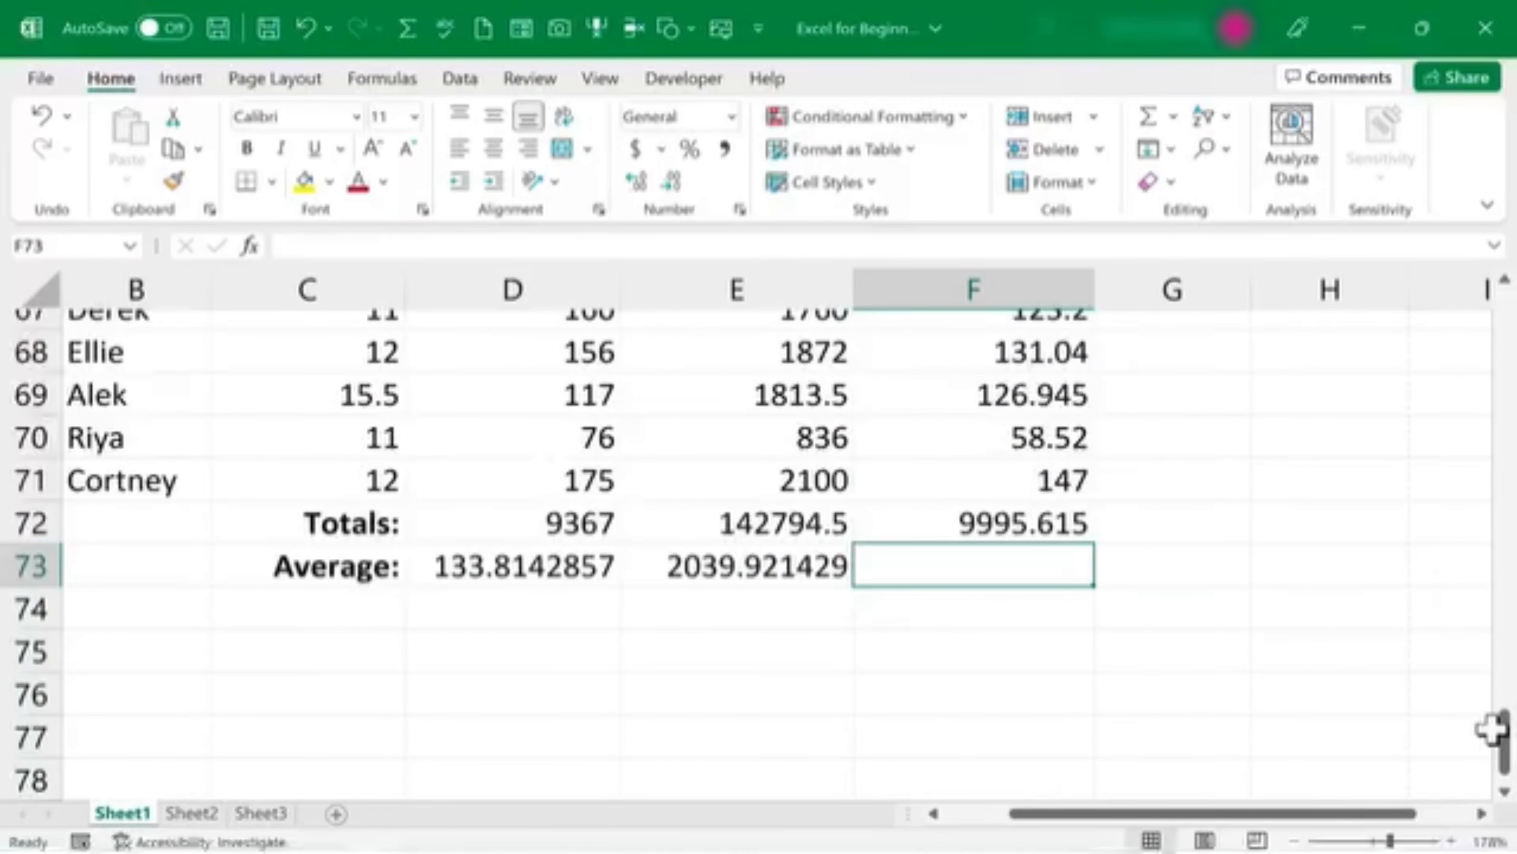
Step: Average the Taxes to Be Paid column in F73 with the AVERAGE function and the named range taxesowed
text(=av)
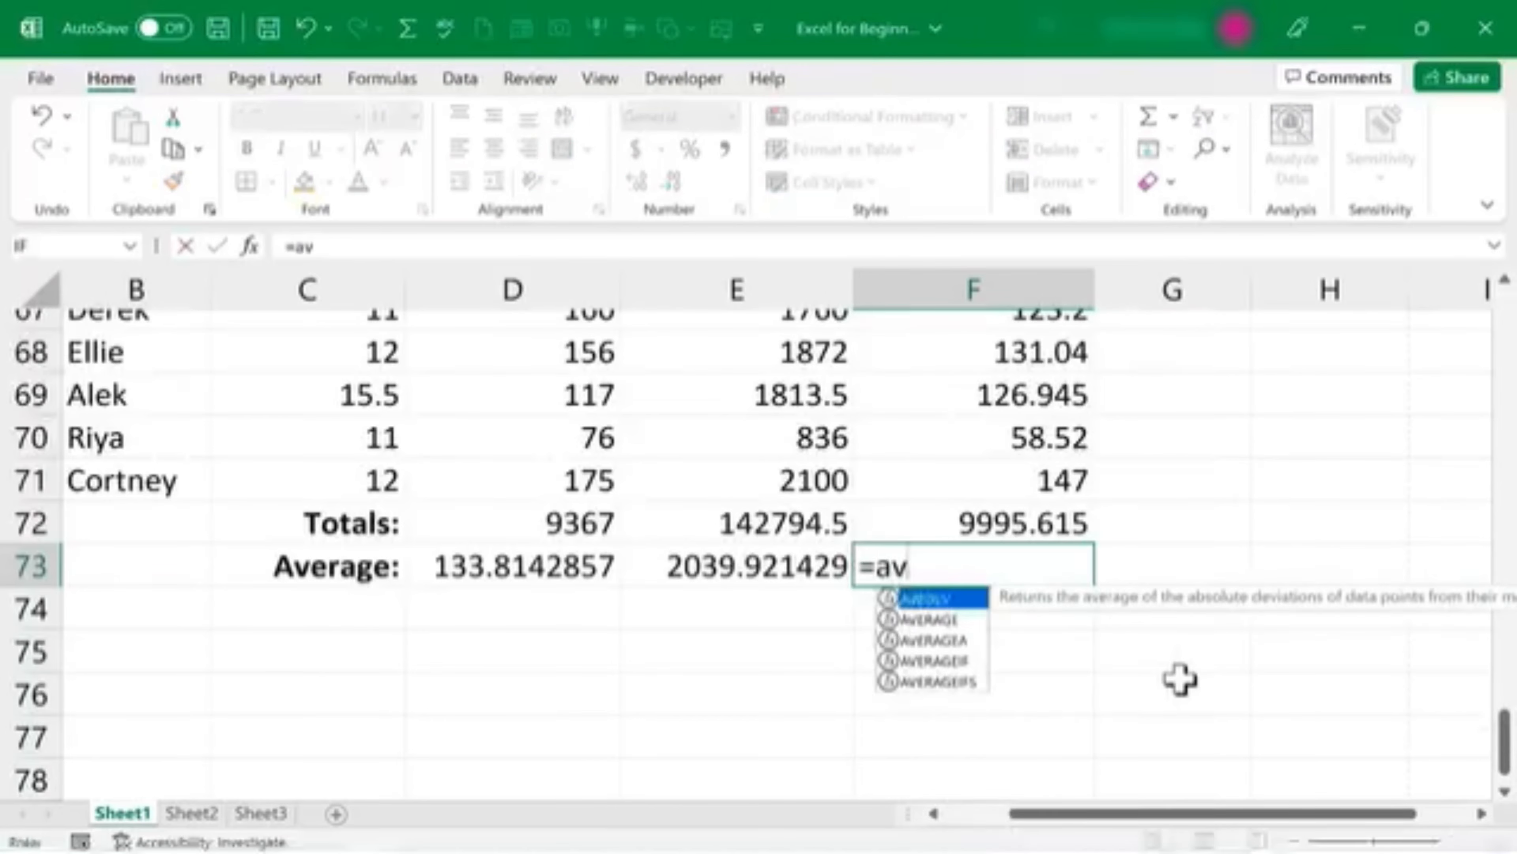
text(erage()
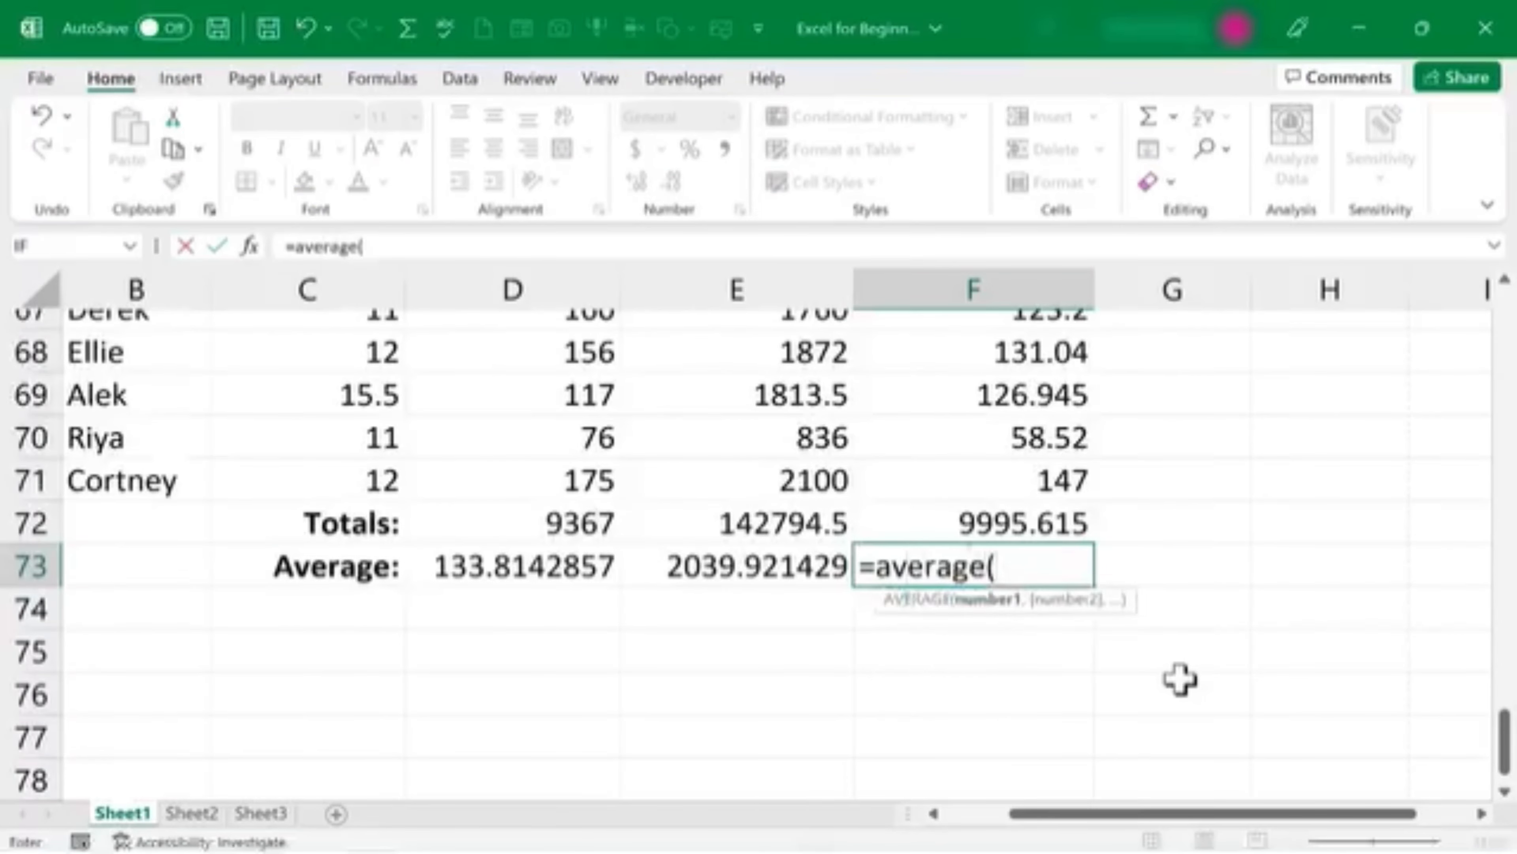
text(taxesowed)
key(Return)
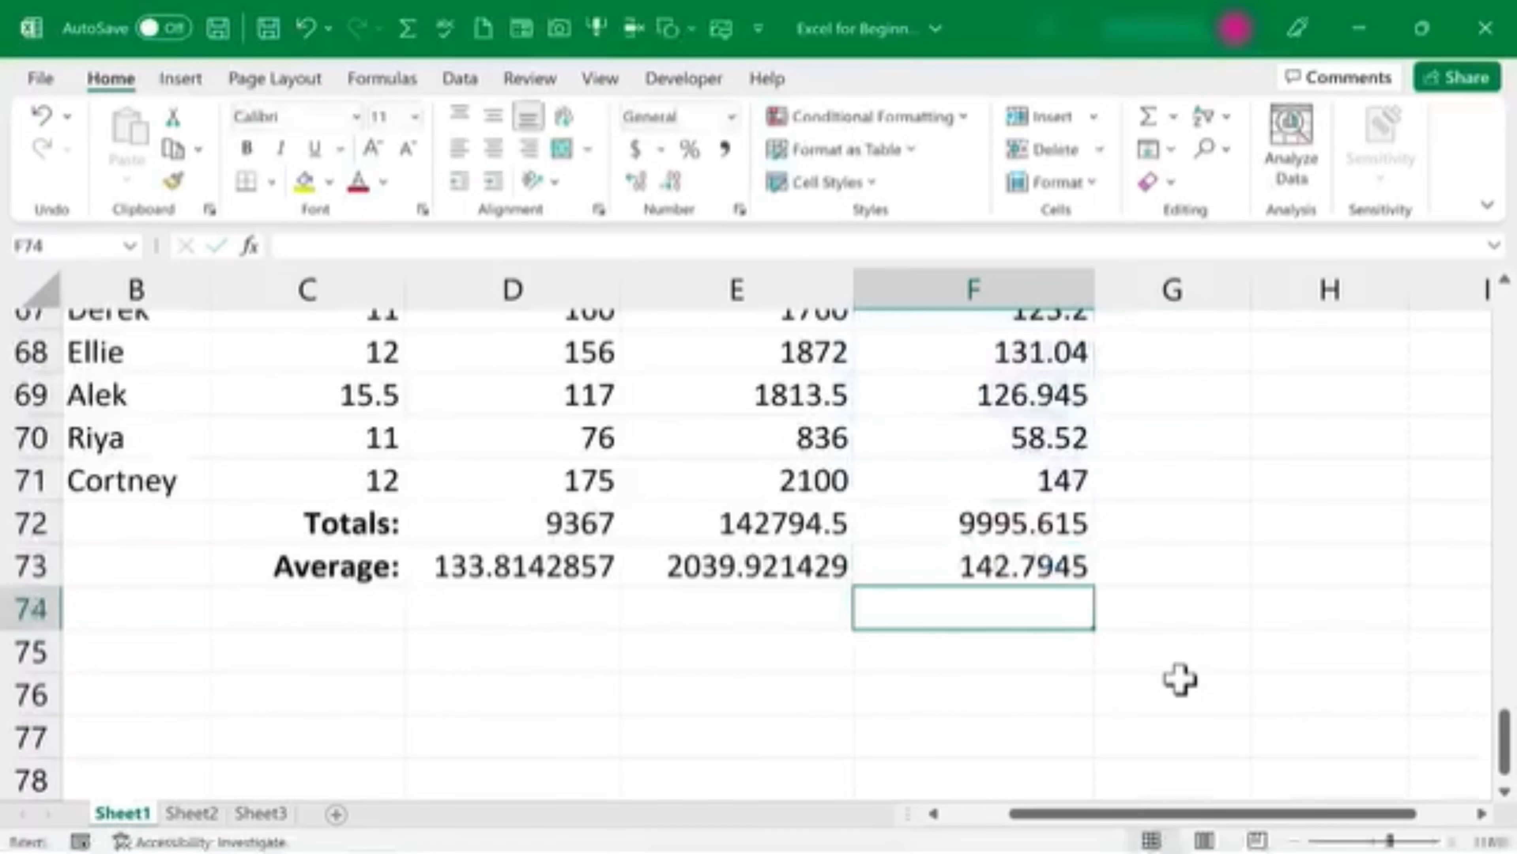
Step: Copy the bold Average: label from C73 into C74, C75 and C76
click(1180, 679)
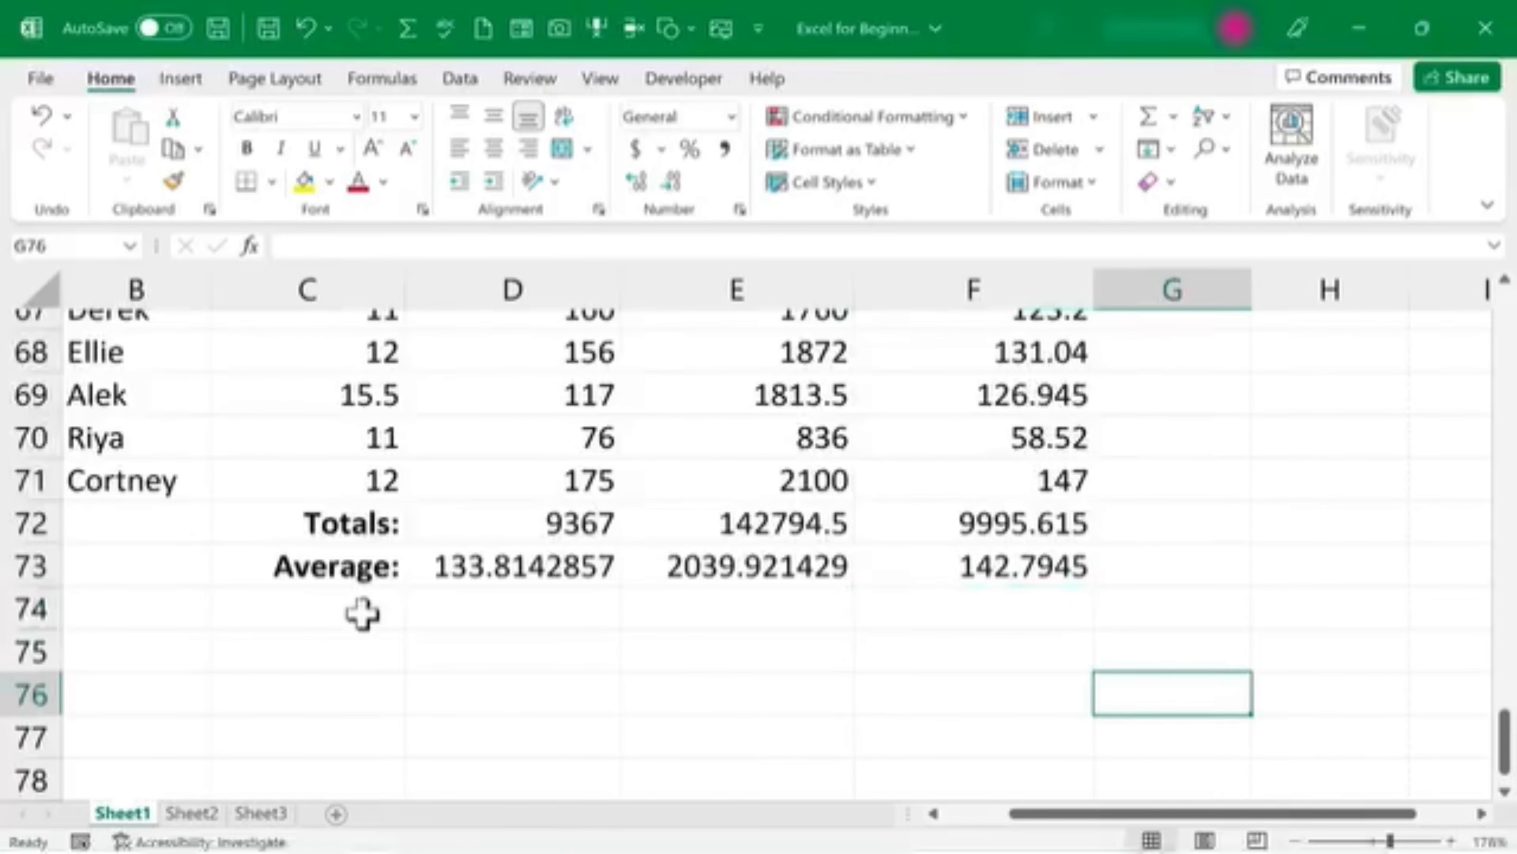
click(325, 566)
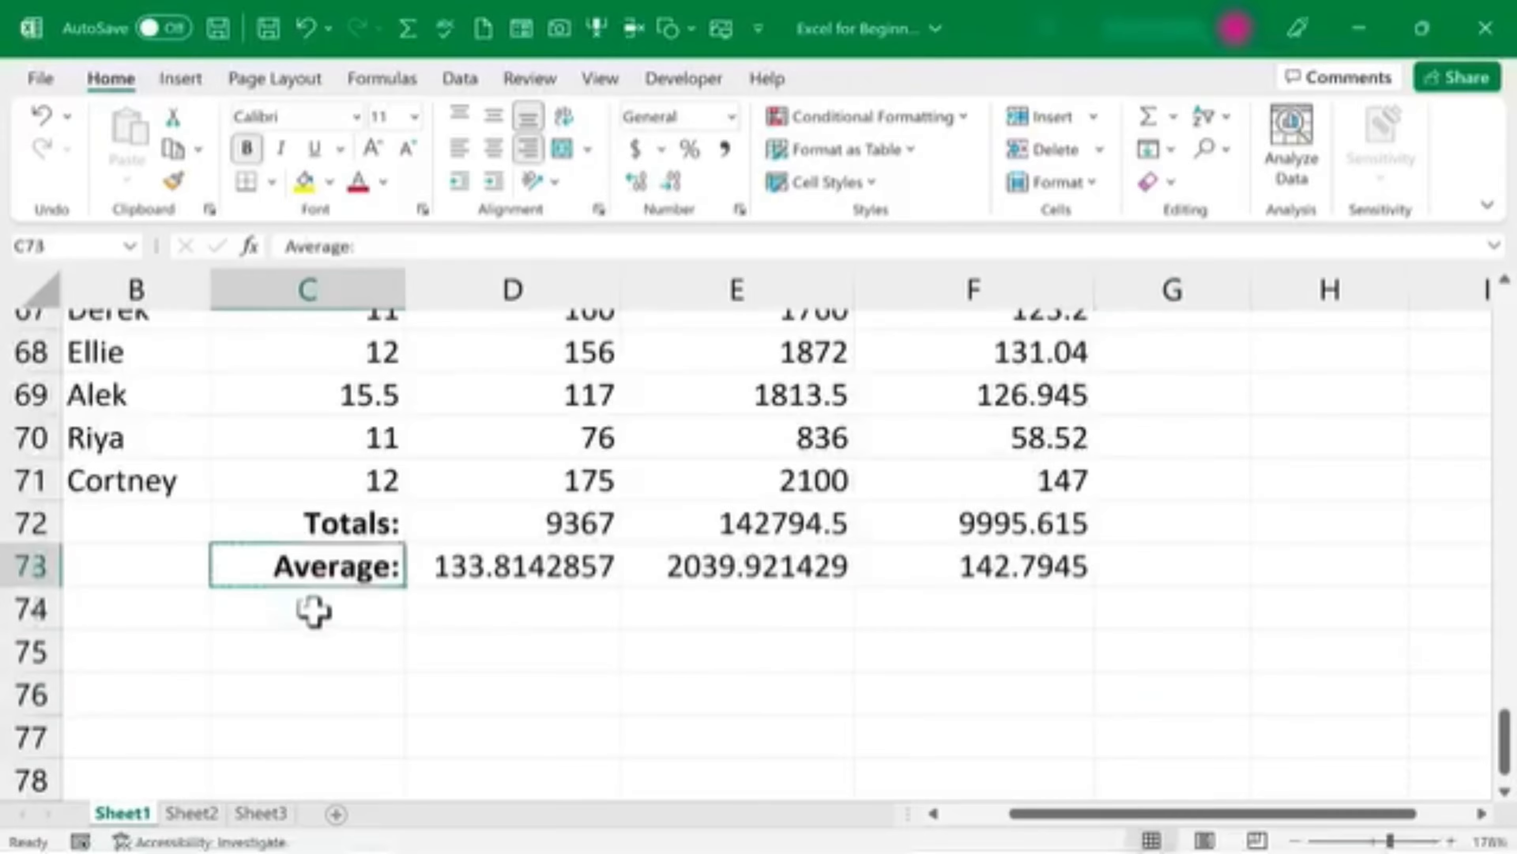
key(ctrl+c)
click(312, 616)
key(ctrl+v)
click(327, 652)
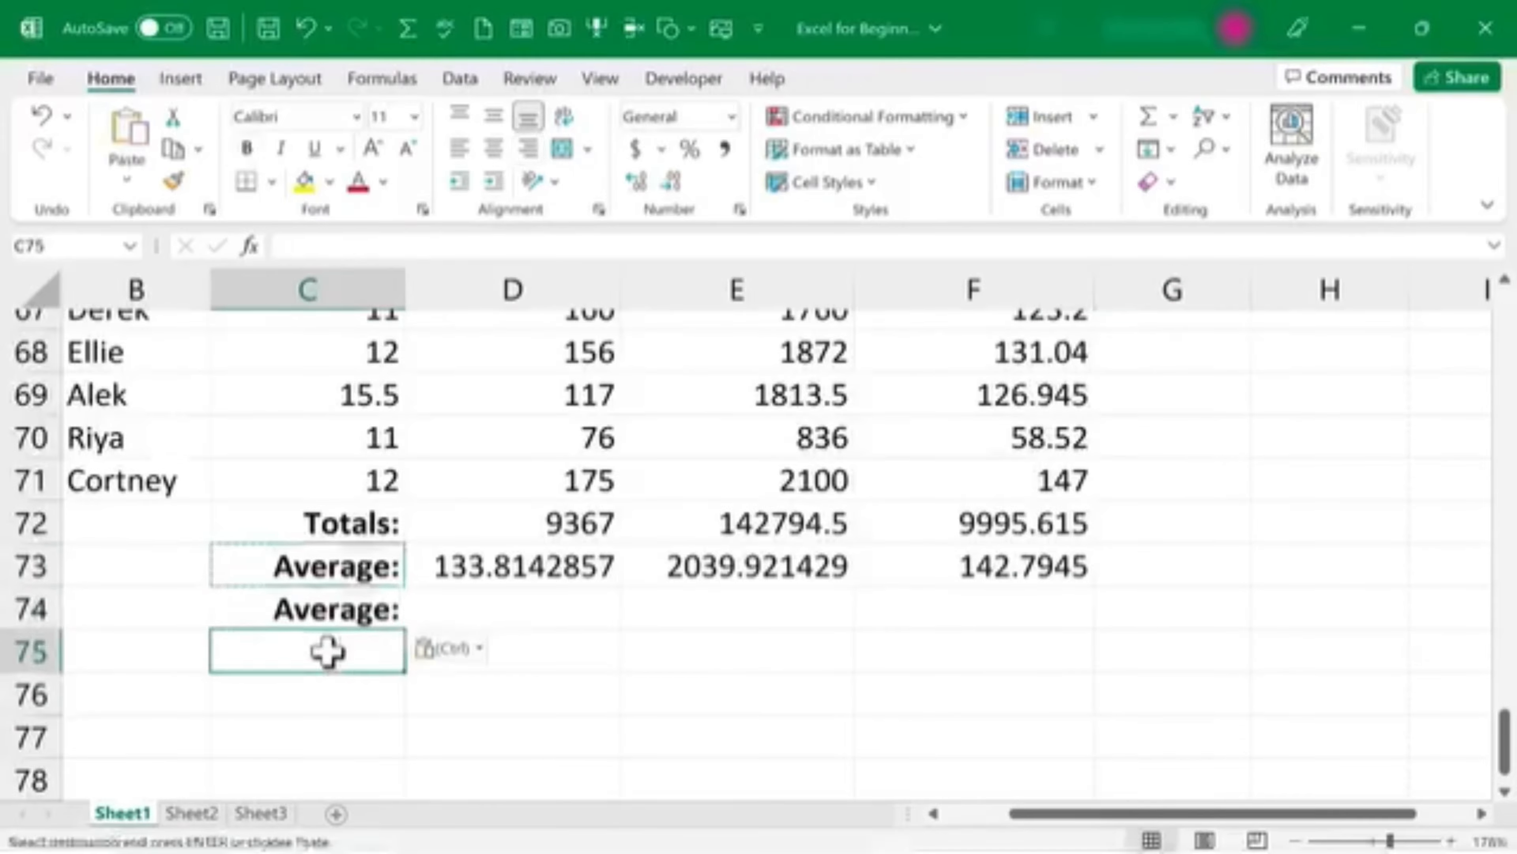
key(ctrl+v)
click(317, 703)
key(ctrl+v)
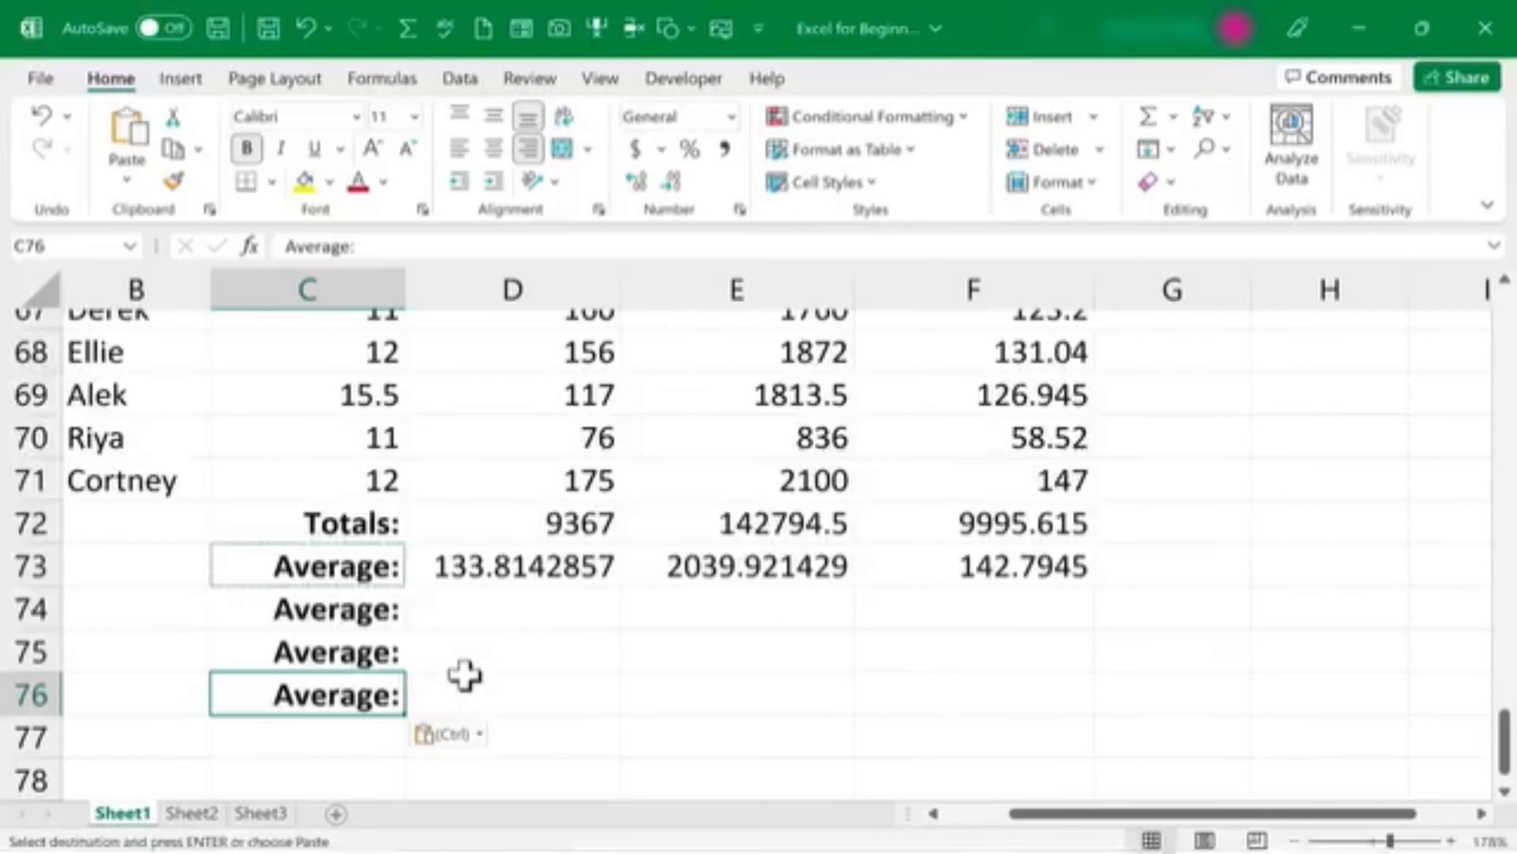
key(Escape)
Step: Relabel cells C74, C75 and C76 as Highest:, Lowest: and Number of Employees:
click(348, 609)
text(Highest:)
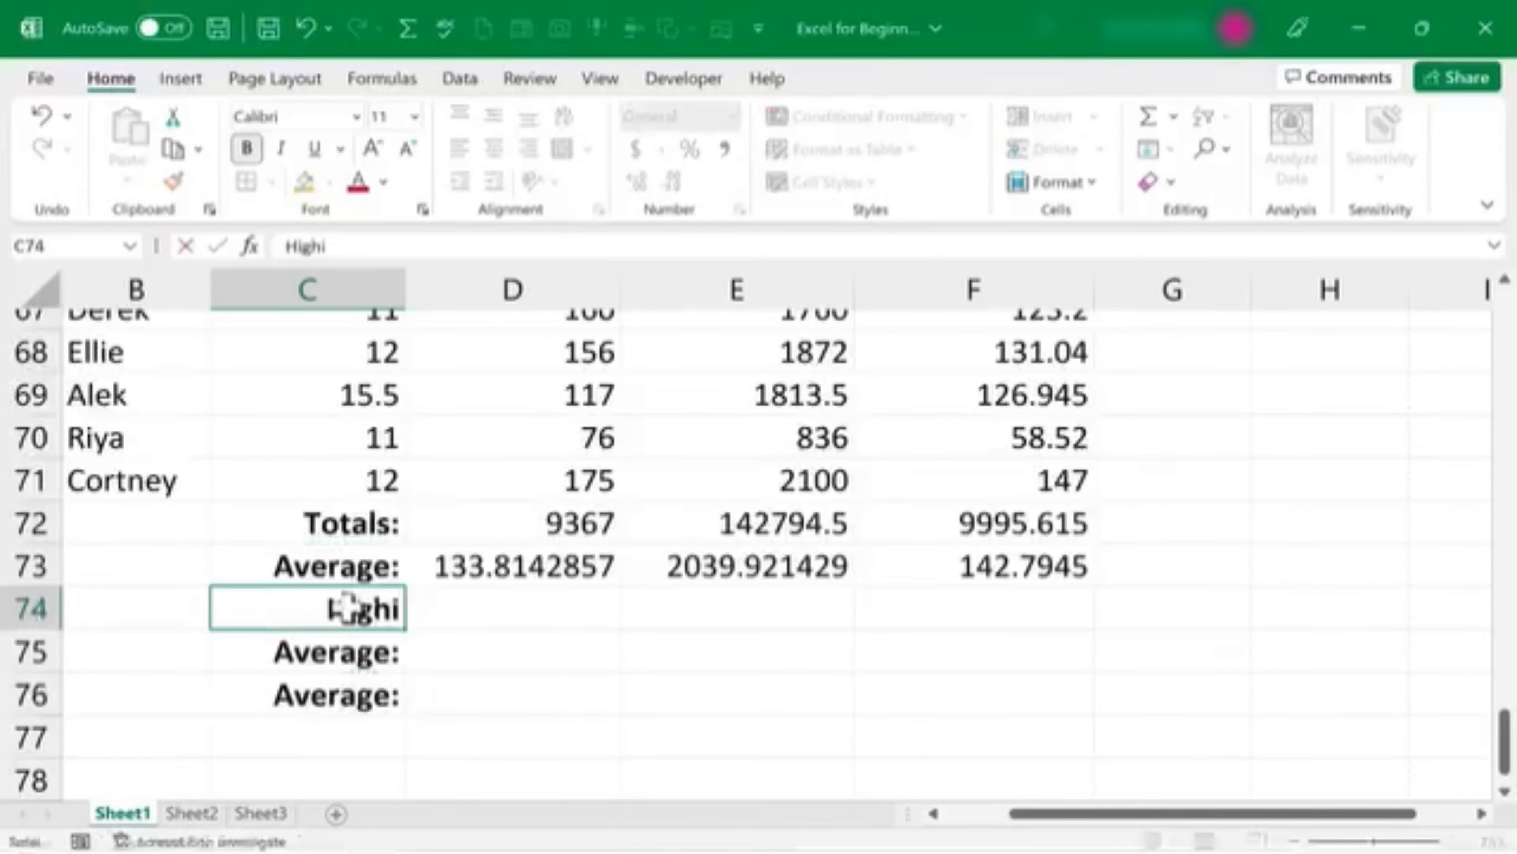
key(Return)
text(Lowest:)
key(Return)
text(Number of Employees:)
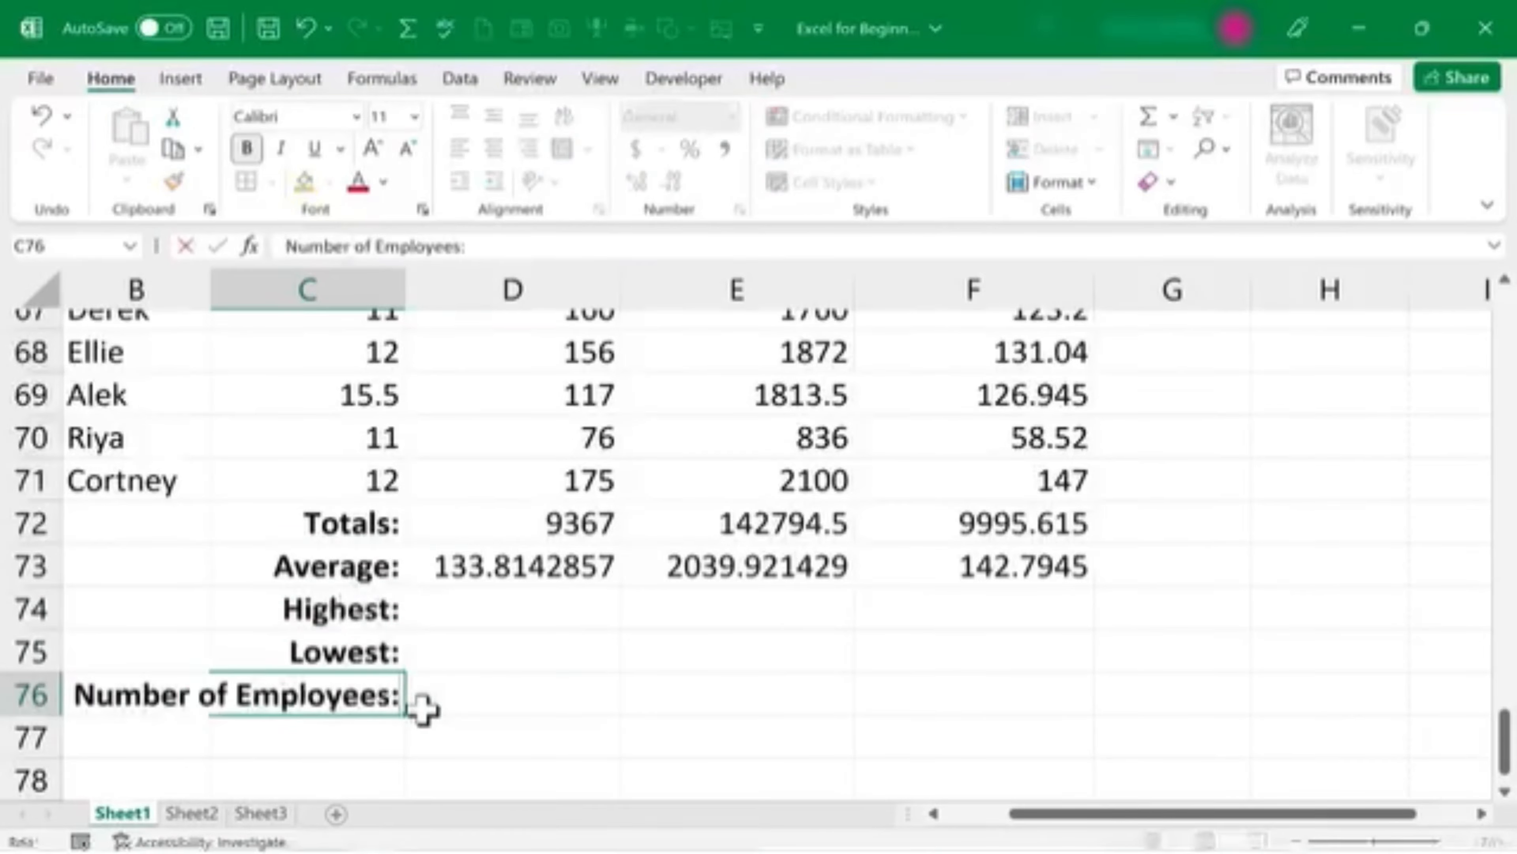
click(422, 710)
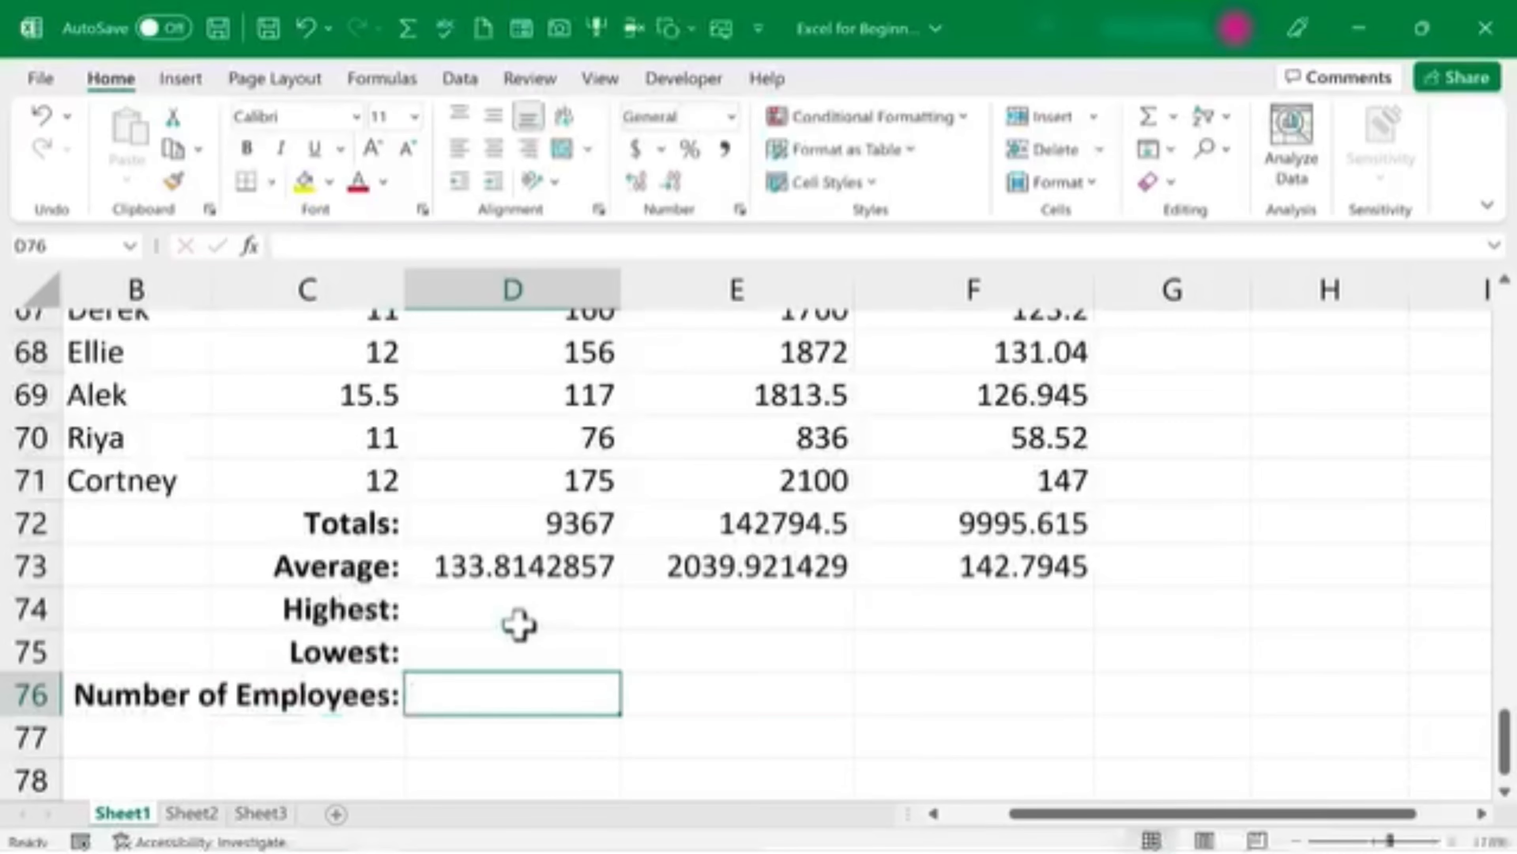
Step: Enter the formula =max(d2:d71) in D74 for the highest value in the Hours Worked column
drag(1506, 742, 1449, 214)
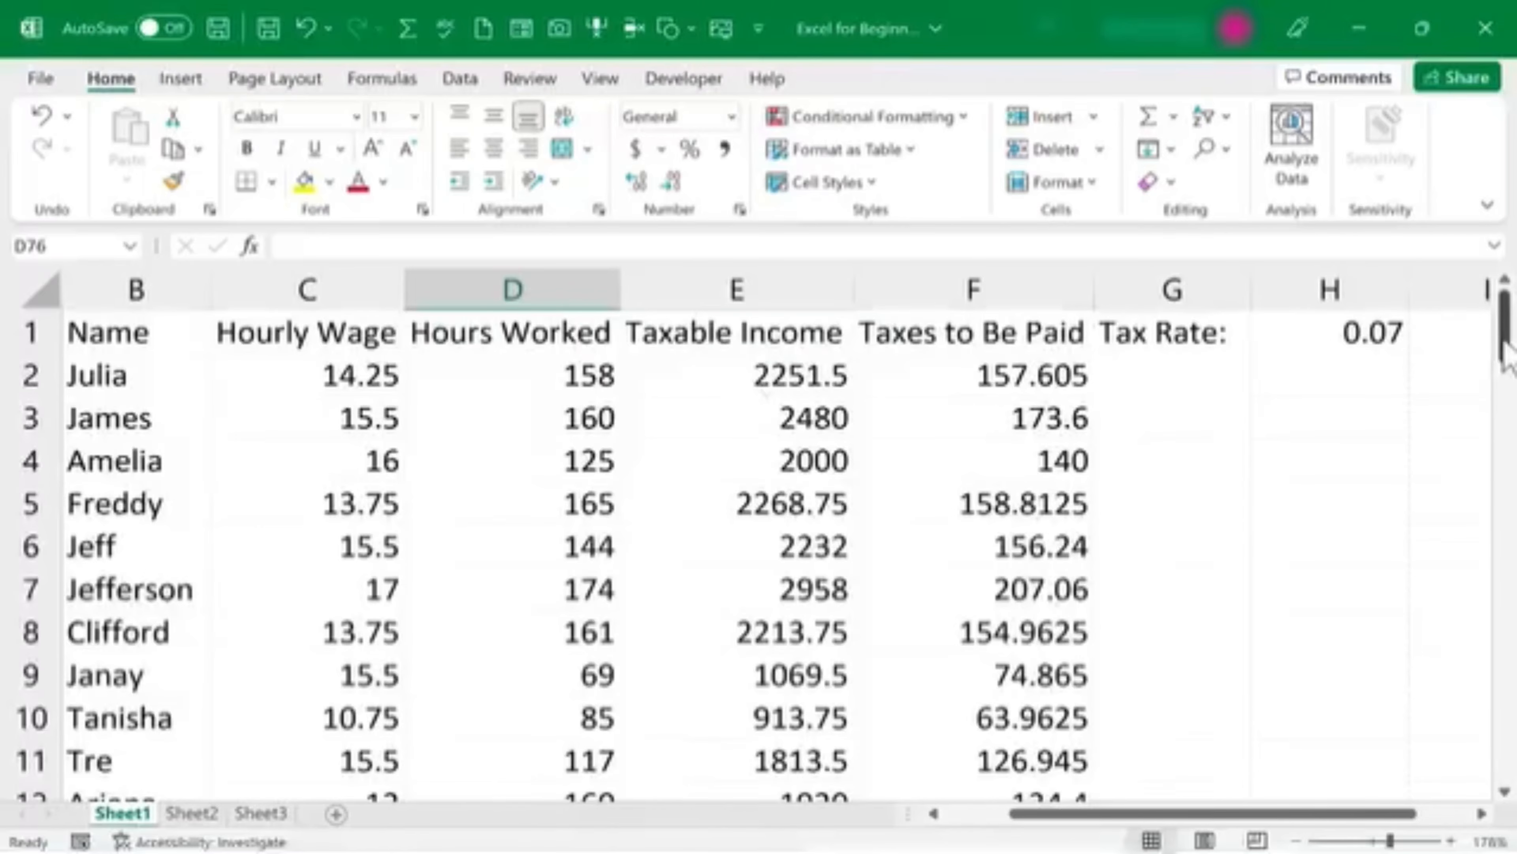
drag(1505, 351, 1505, 774)
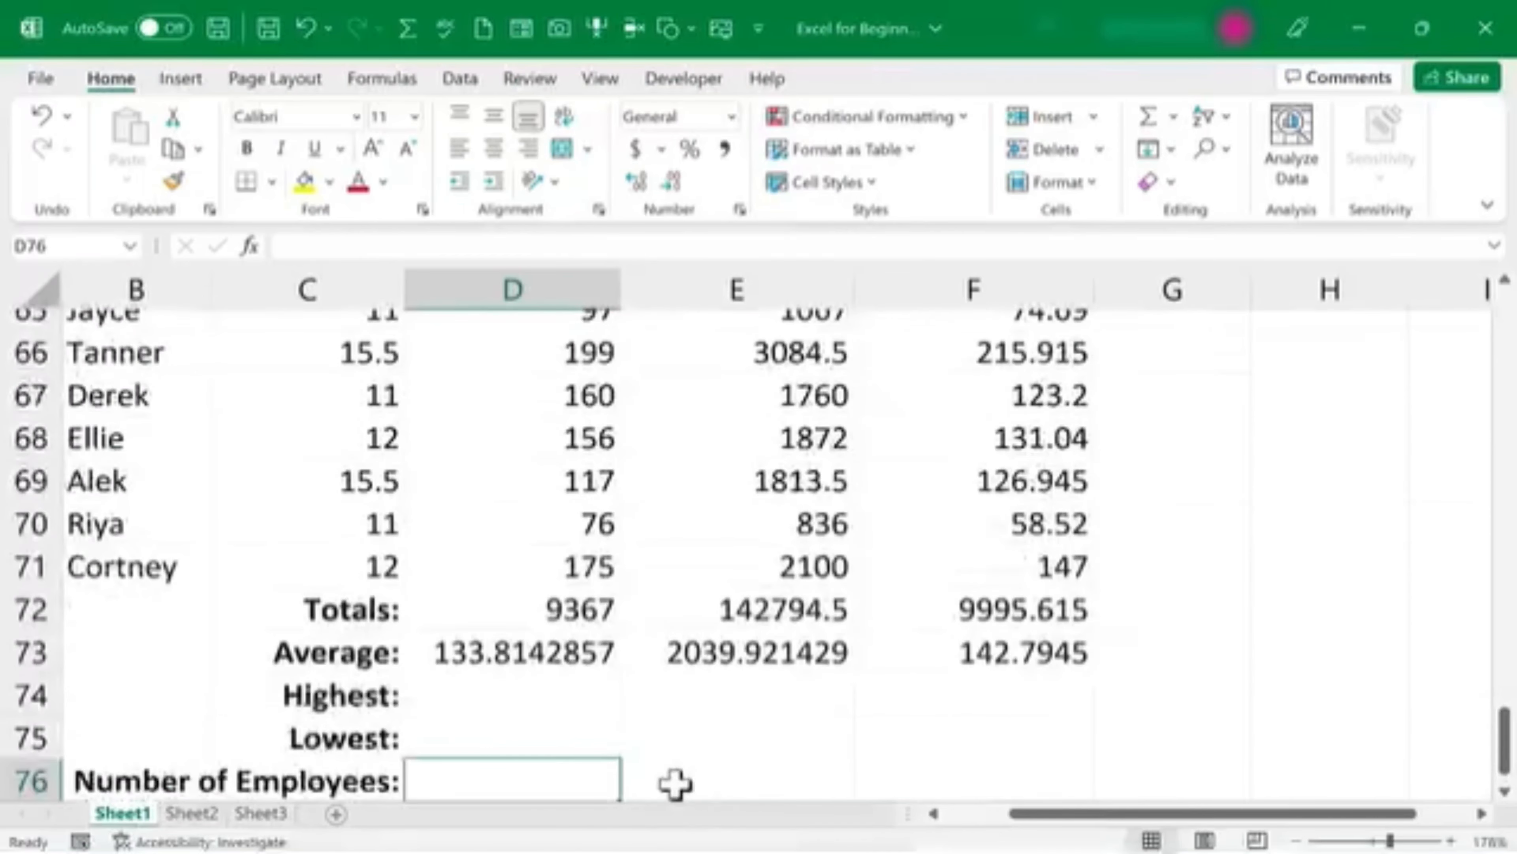
click(542, 684)
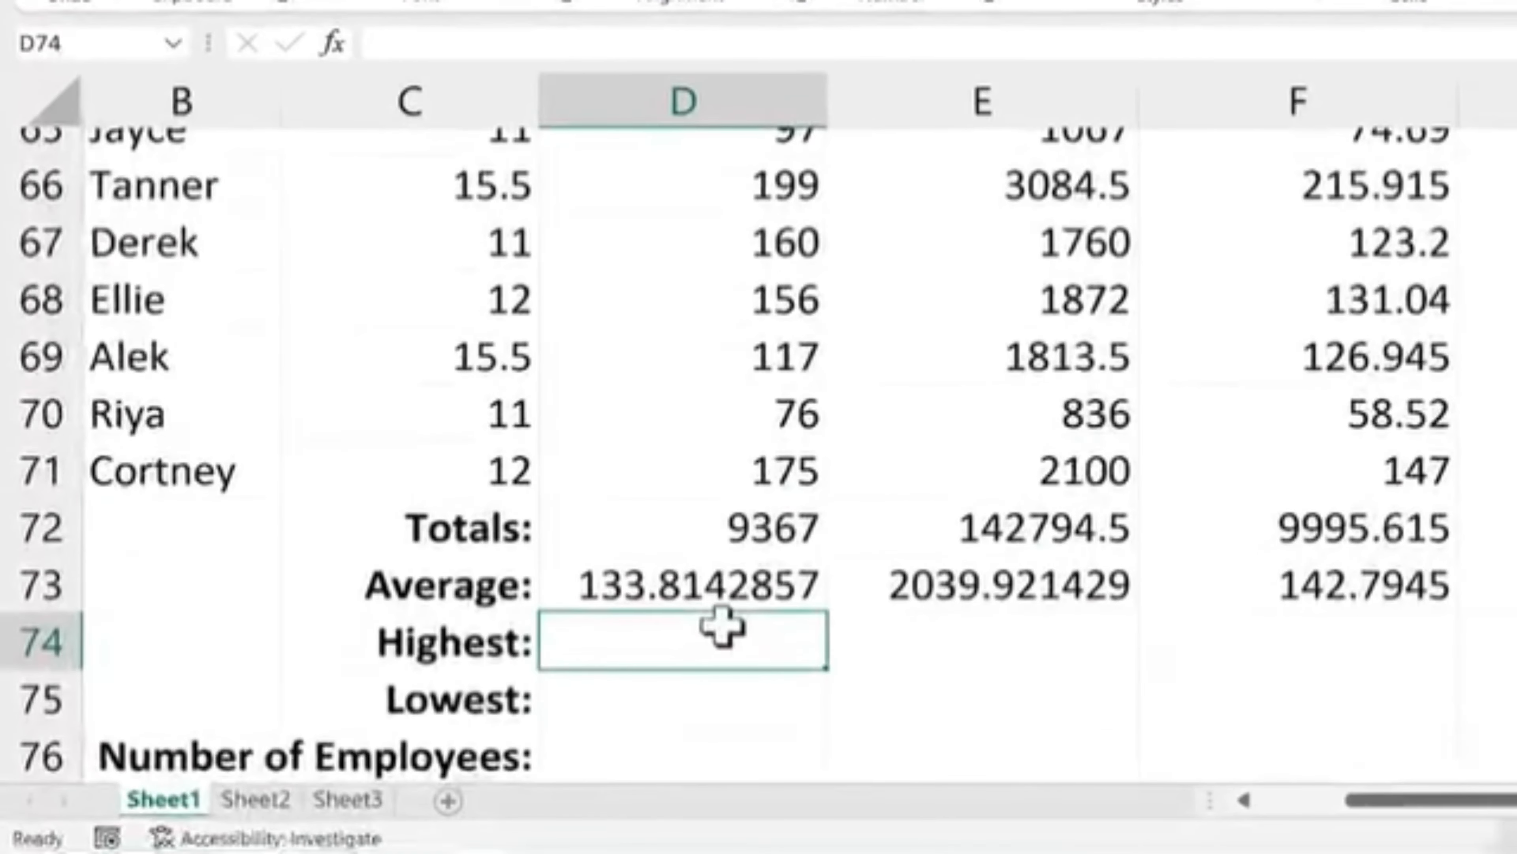
text(=)
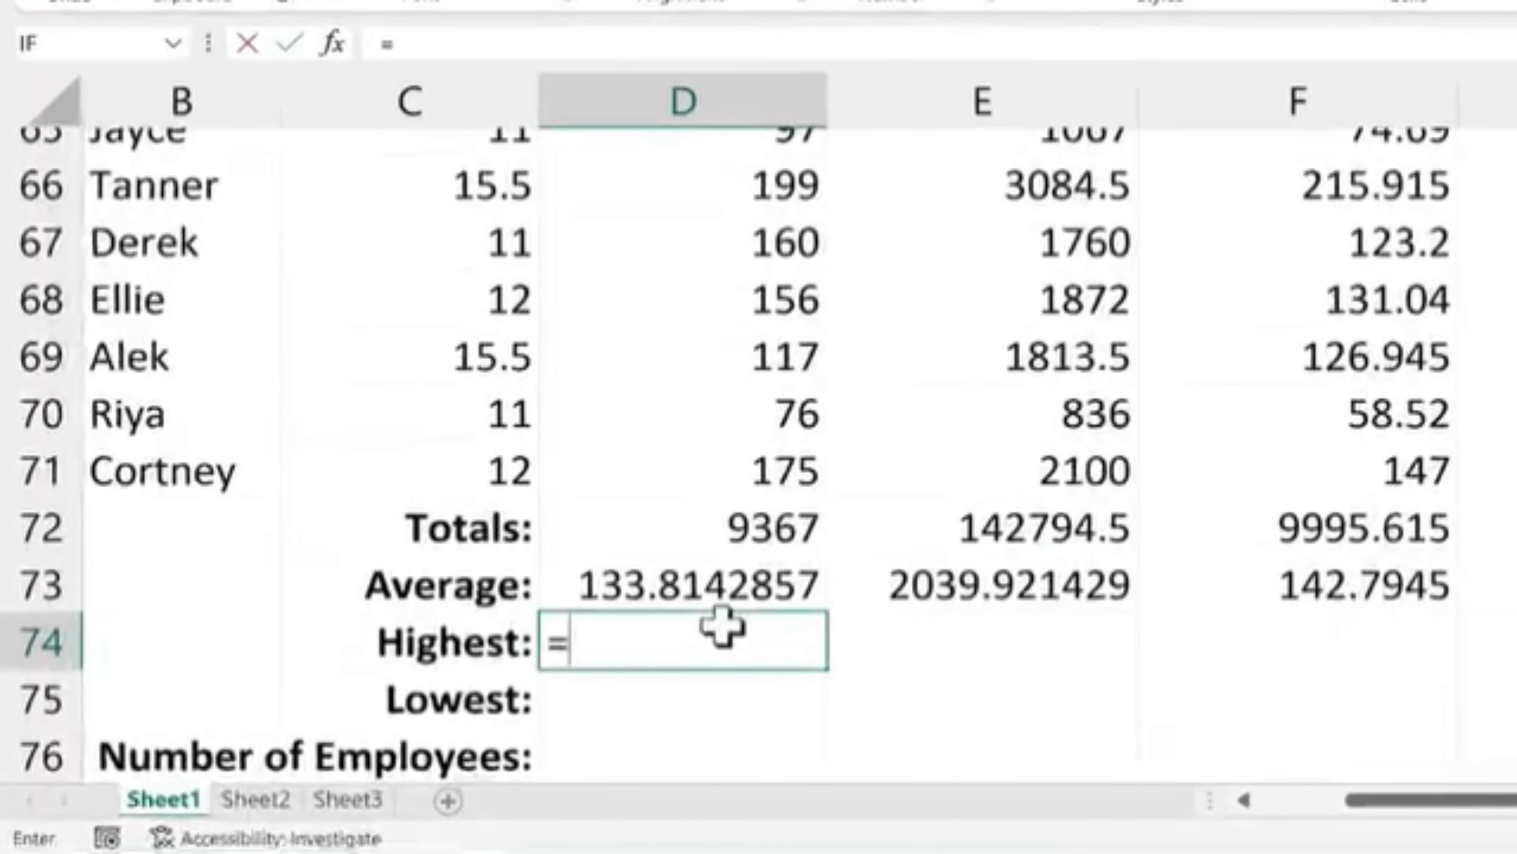
text(max()
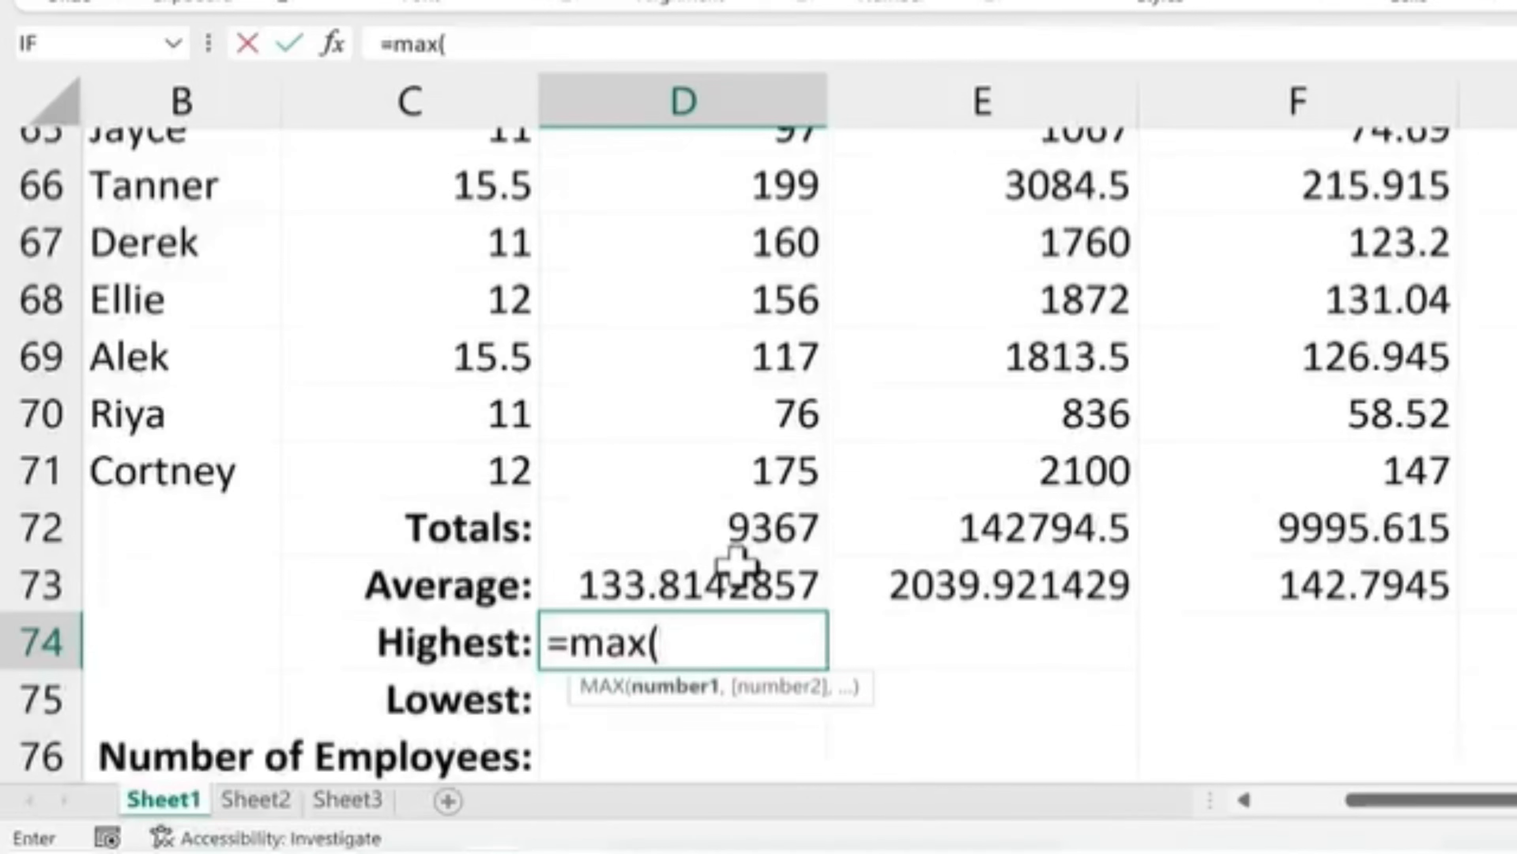
text(d2:d)
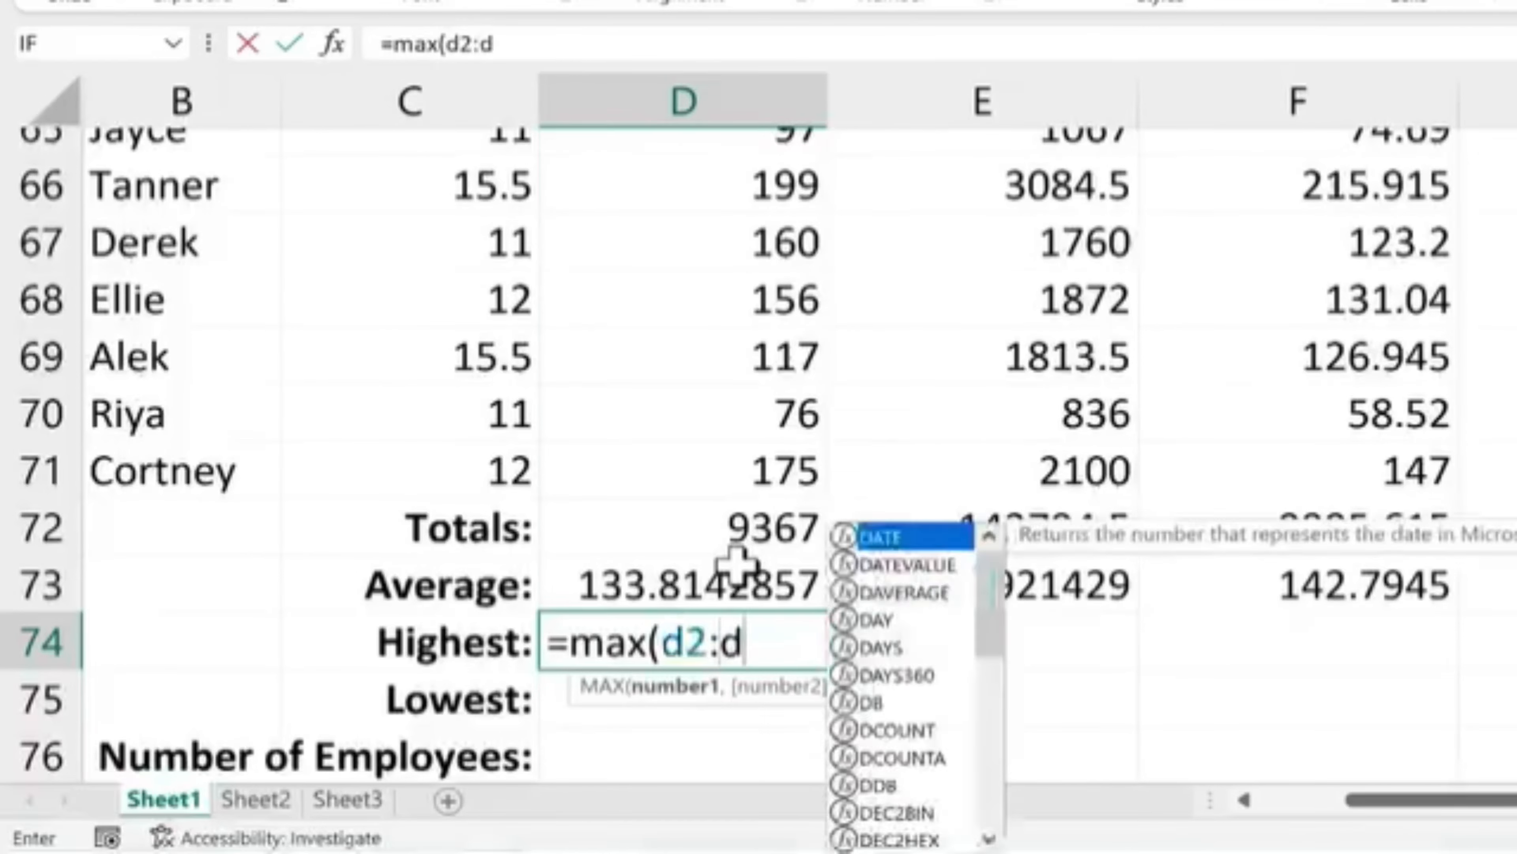
text(71))
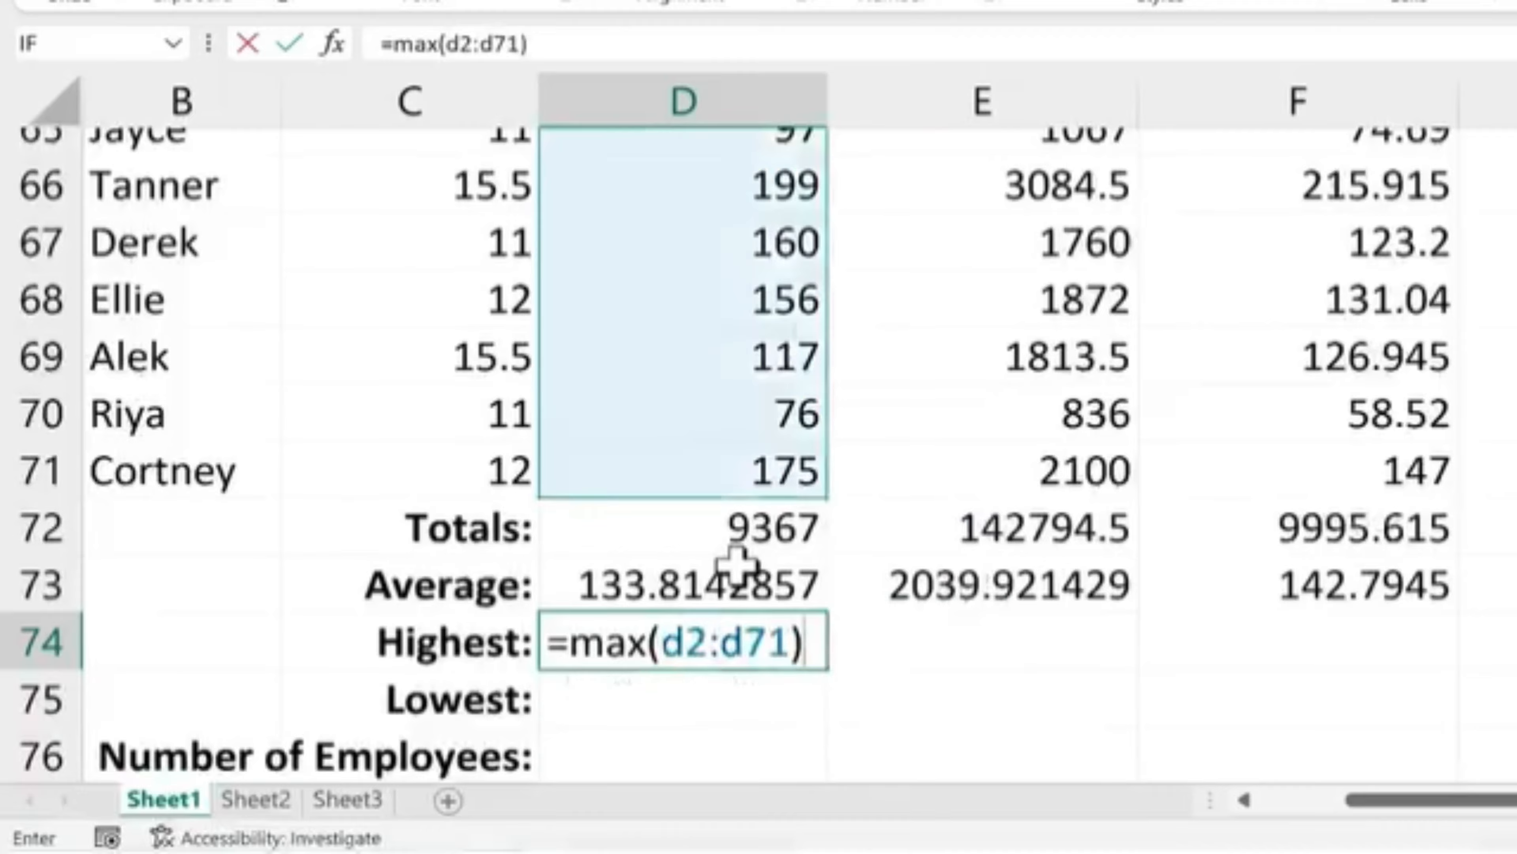
key(Return)
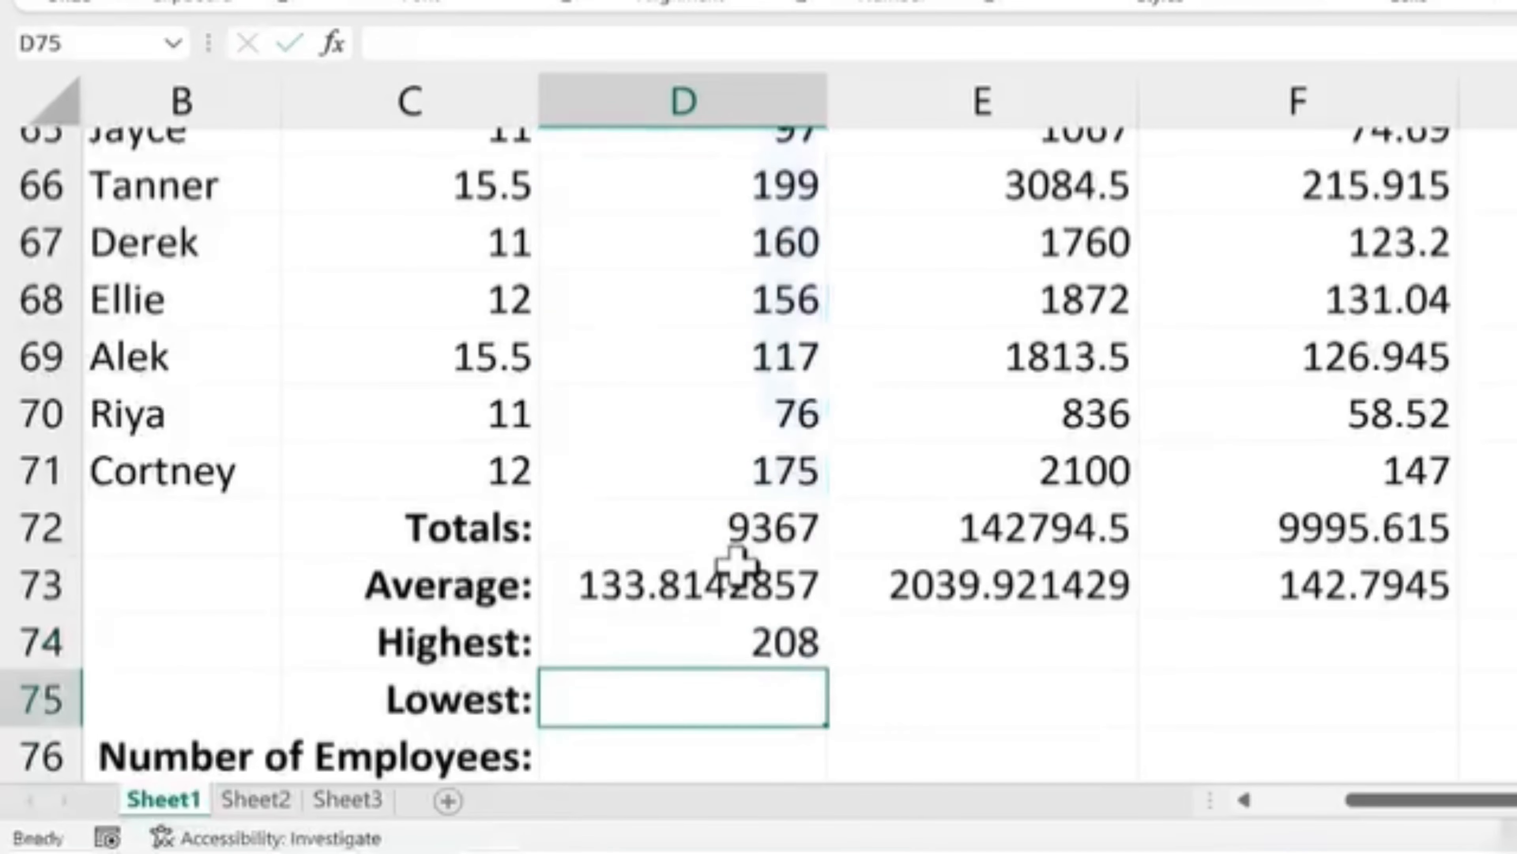
Step: Fill the MAX formula from D74 across through F74 and check the copied formulas in E74 and F74
click(810, 660)
drag(829, 667, 1380, 665)
click(1331, 660)
scroll(1058, 694, up, 2)
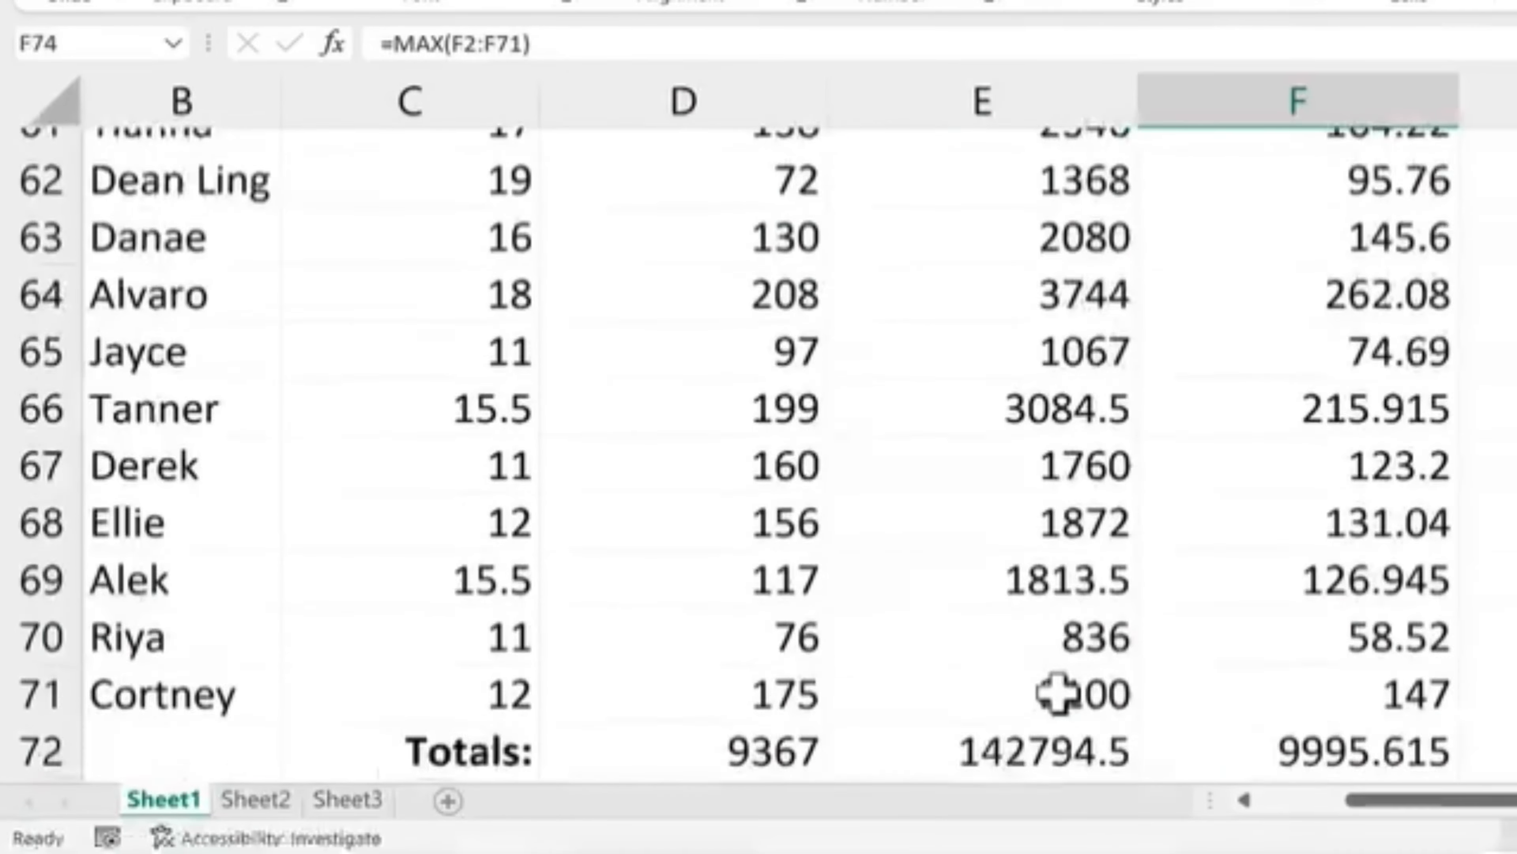
scroll(1058, 693, down, 2)
click(1040, 643)
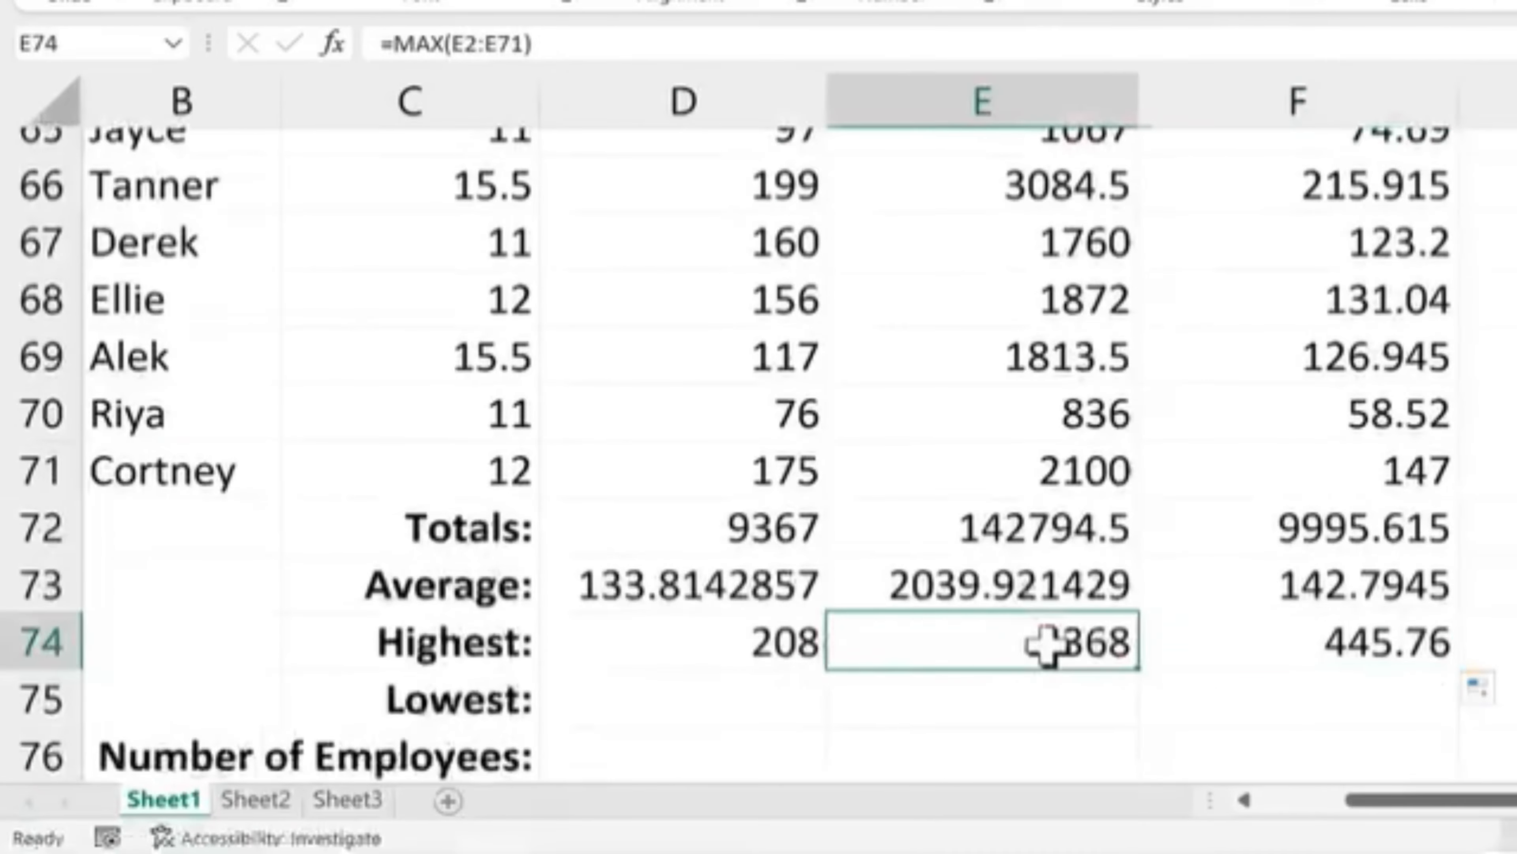
click(1409, 648)
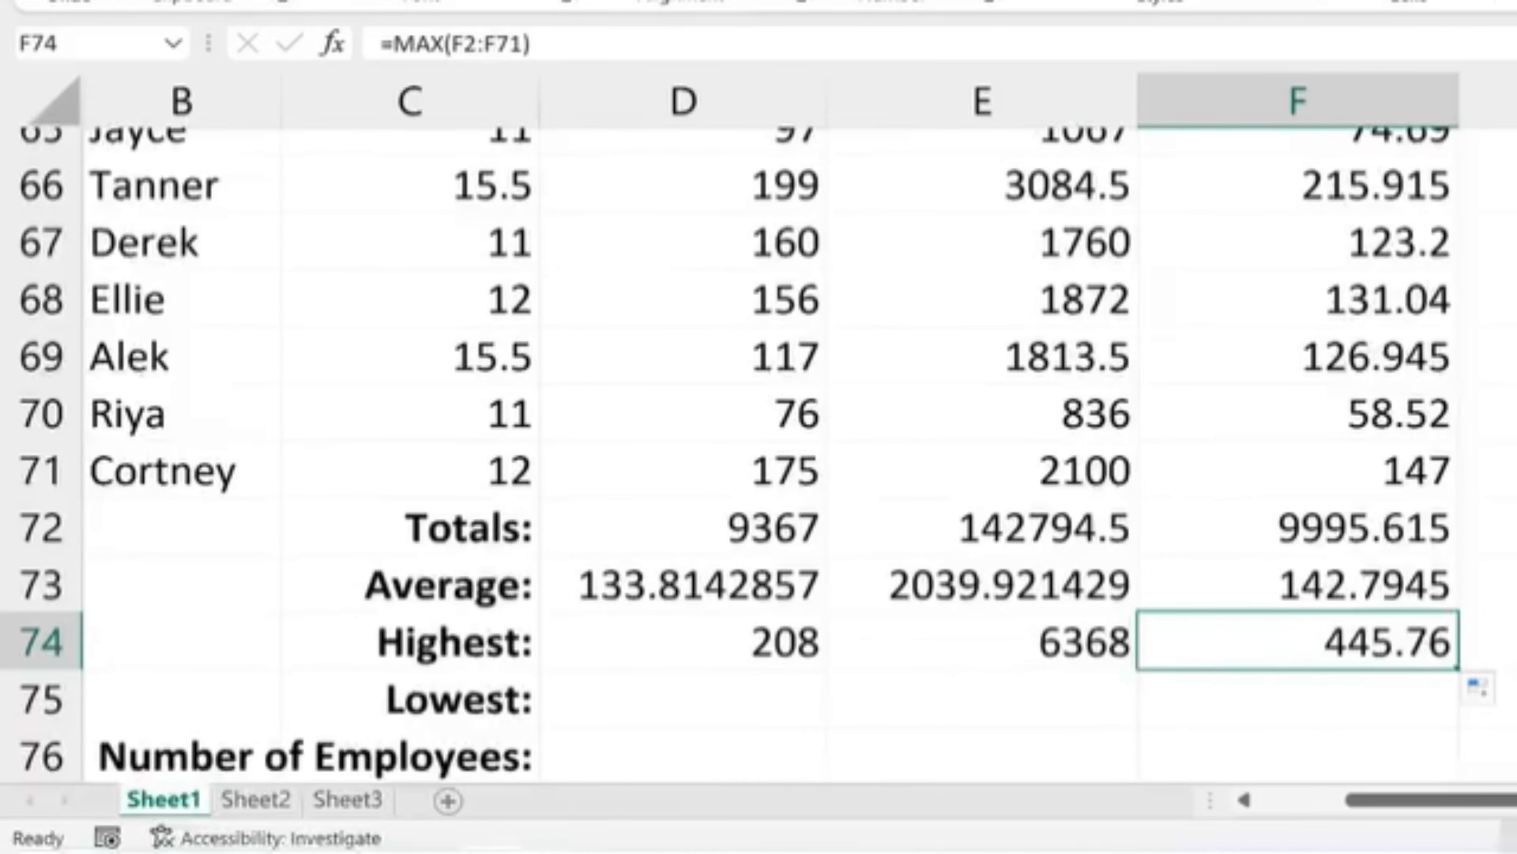
Step: Enter a MIN formula in D75 for the range D2:D71 and fill it across through F75
scroll(757, 537, down, 1)
click(758, 536)
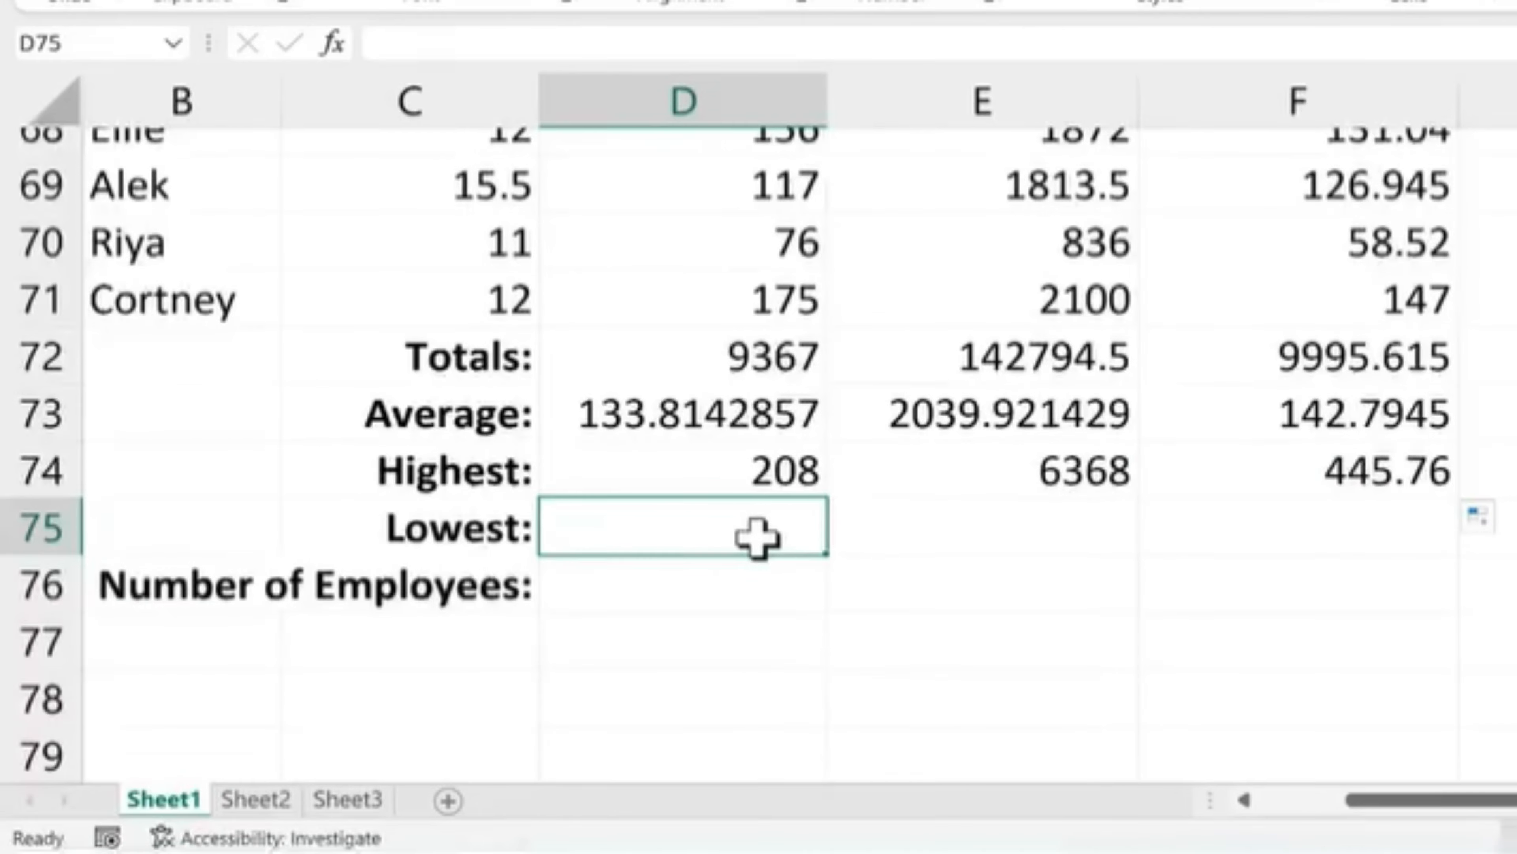
text(=)
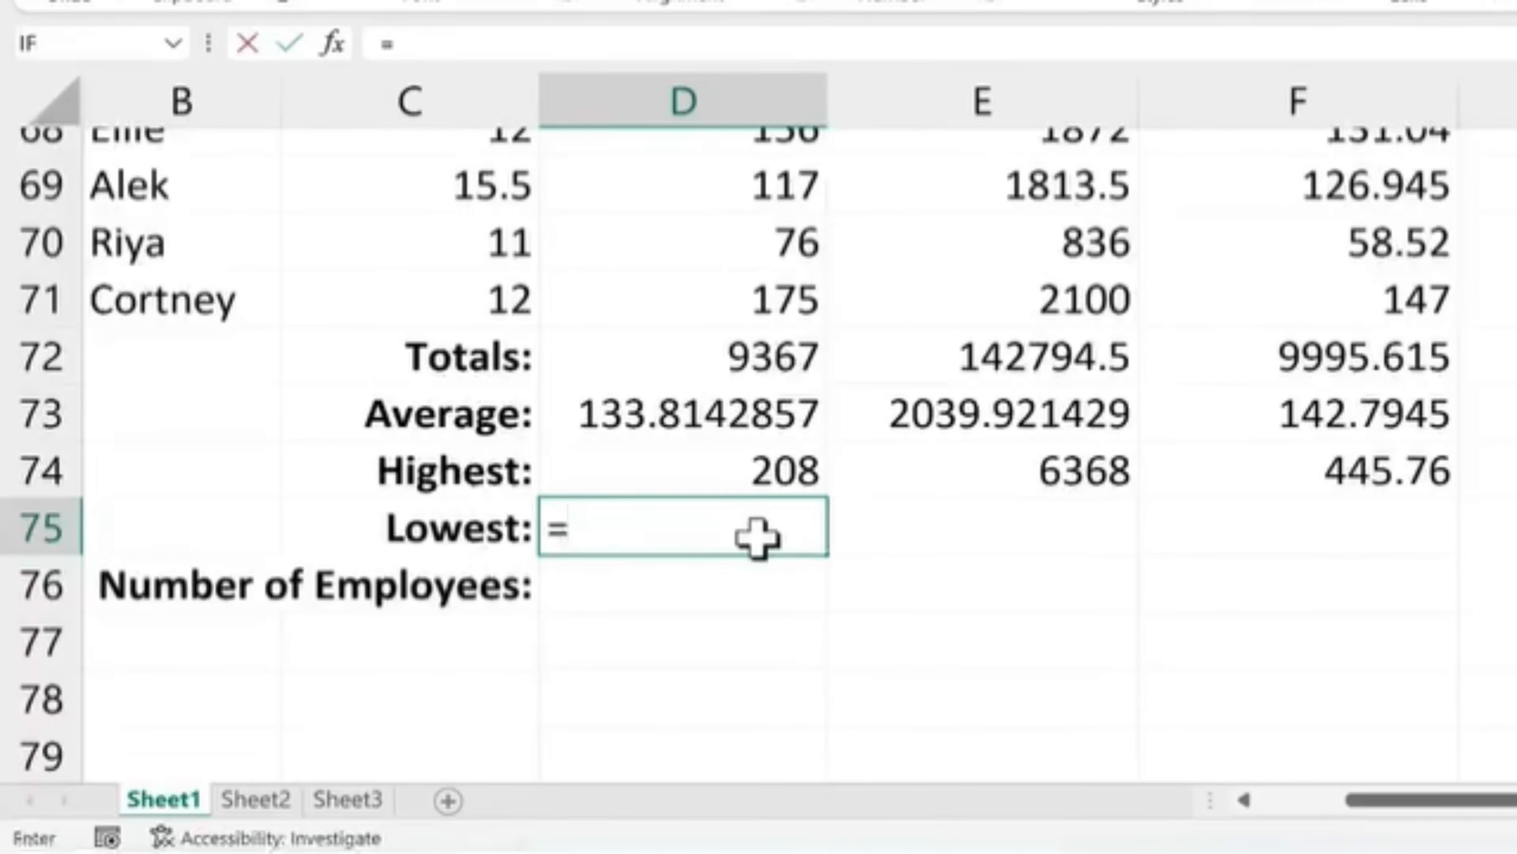
text(min)
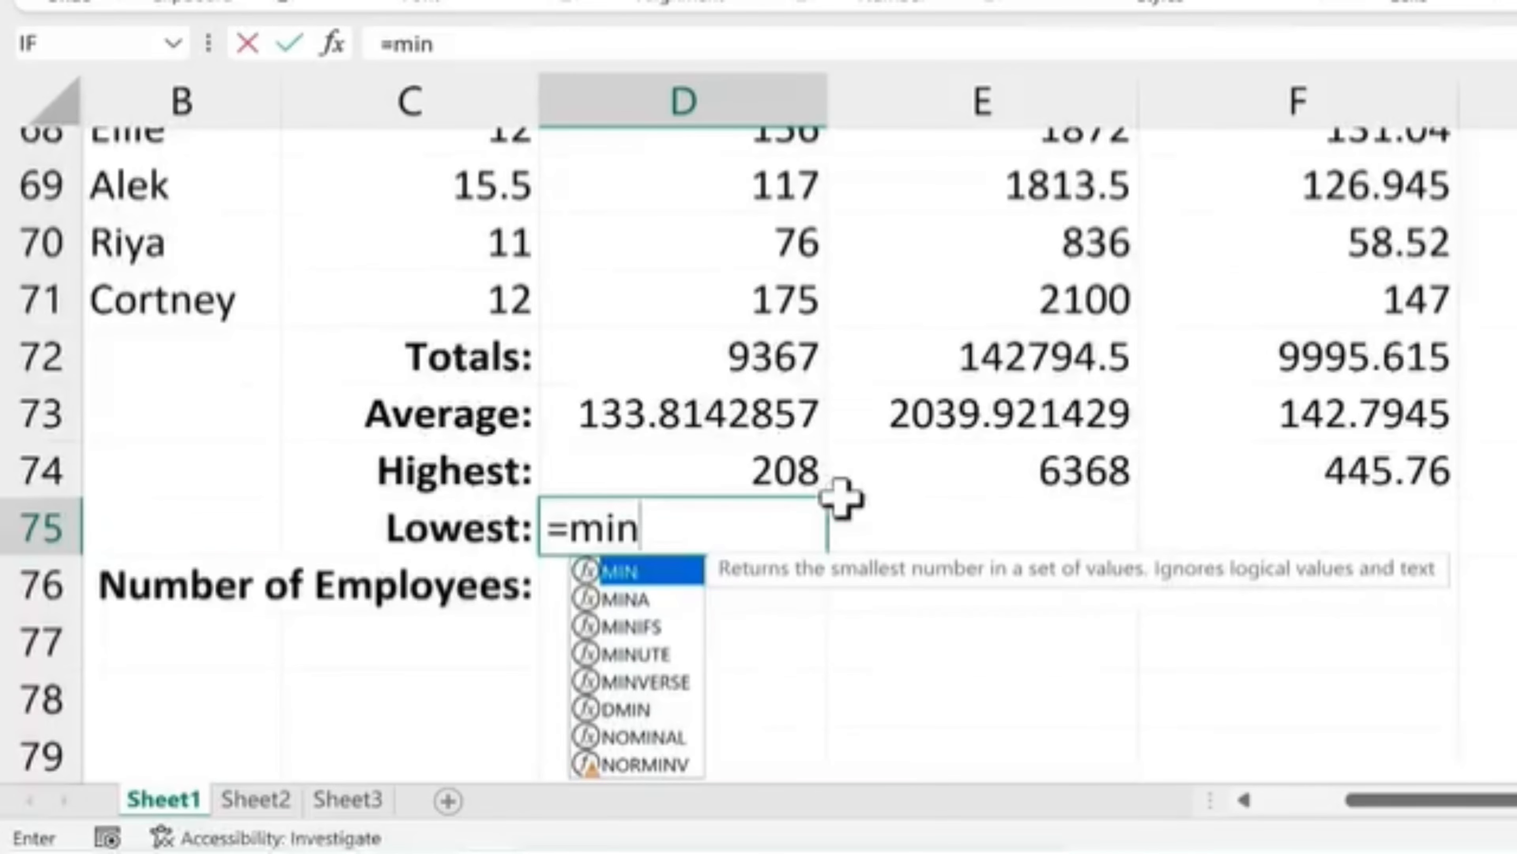
text((d)
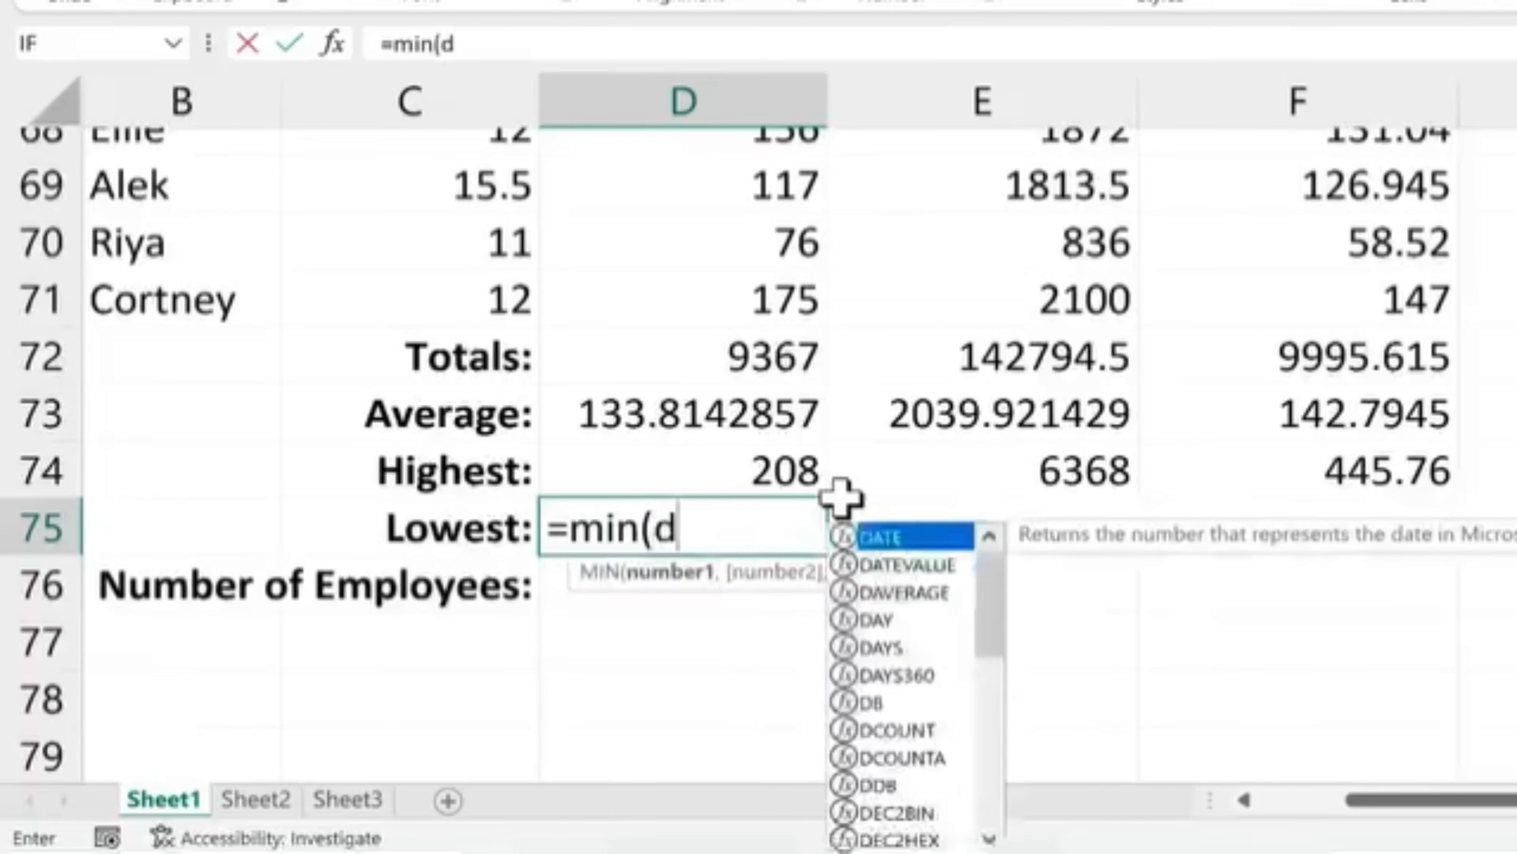
text(2:d)
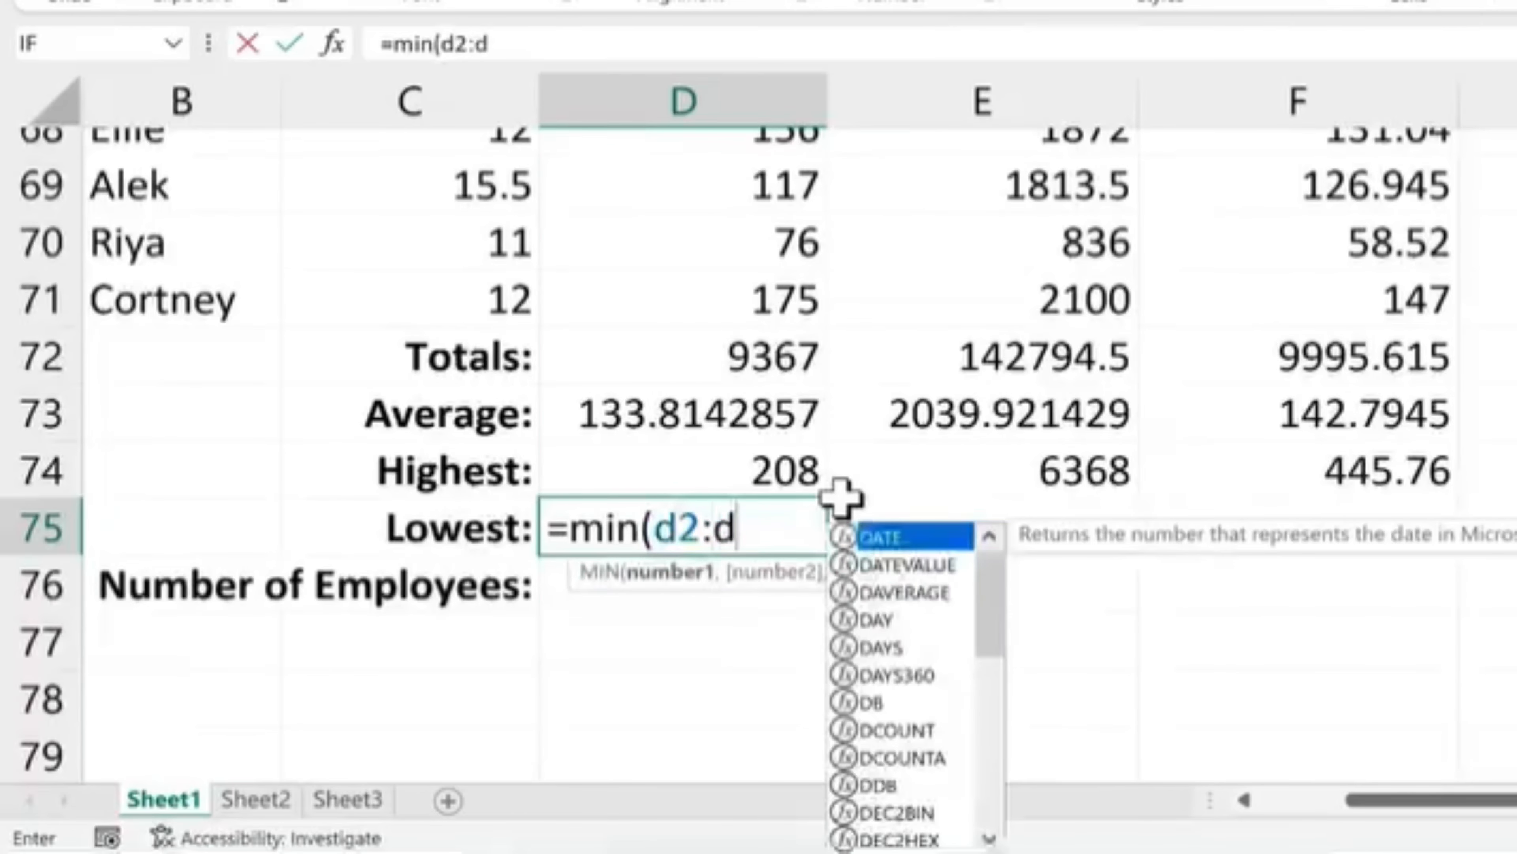
text(71)
key(Return)
key(Up)
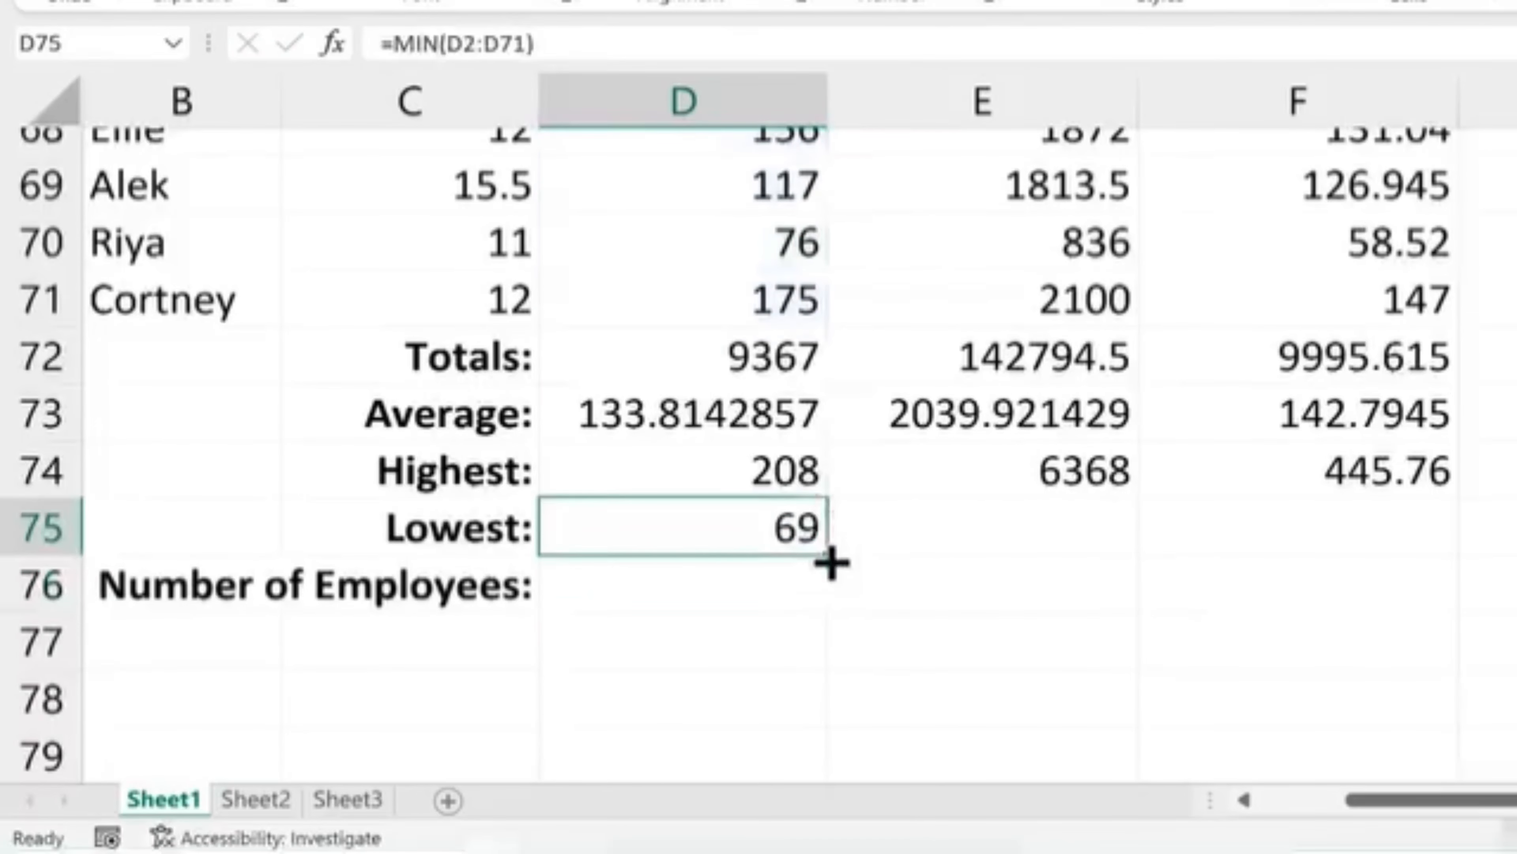
drag(832, 562, 1456, 577)
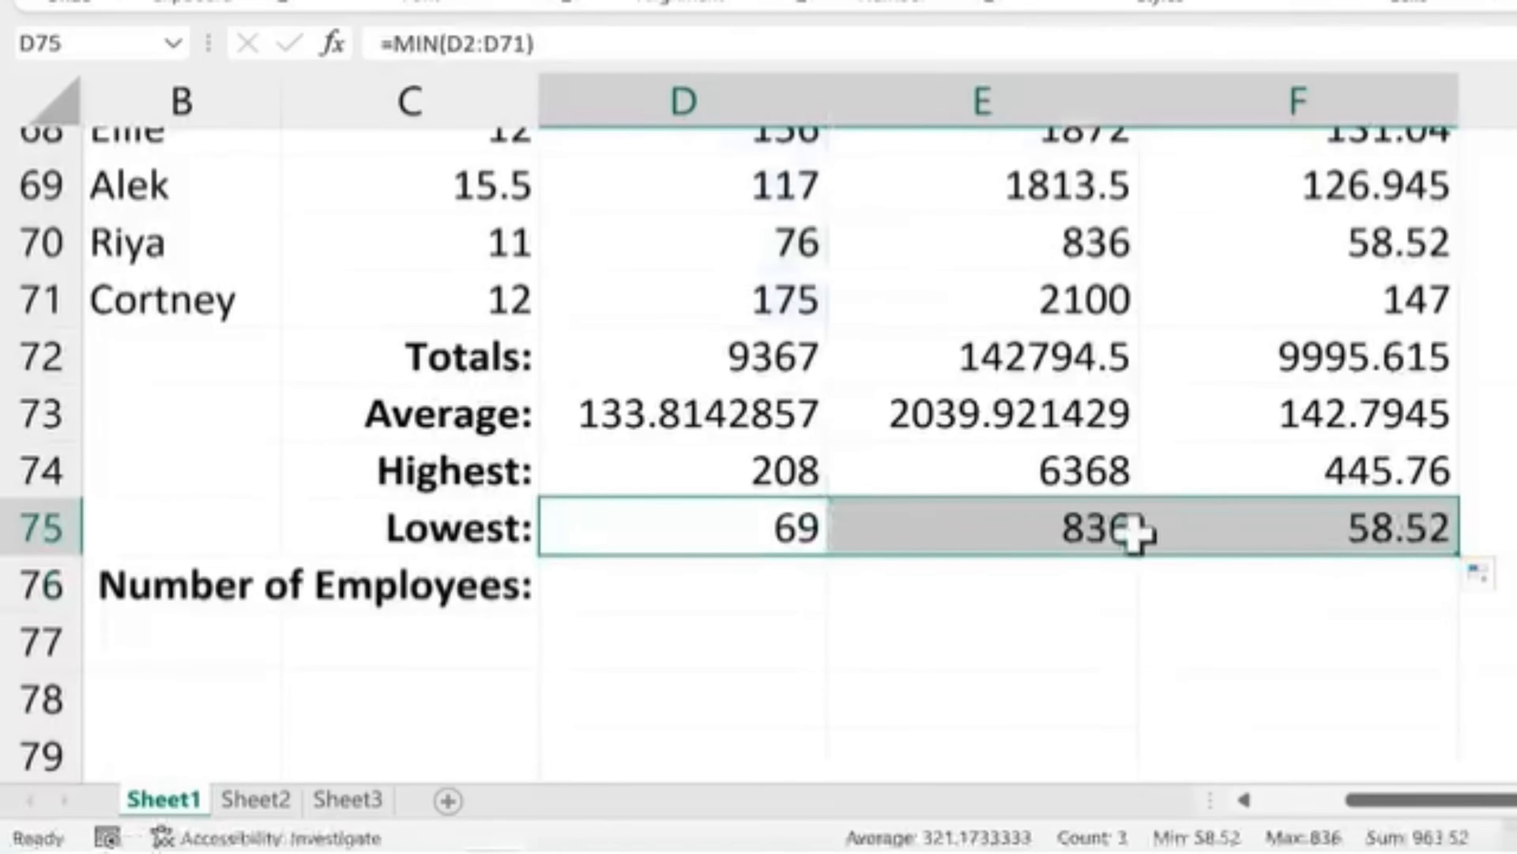
Step: Count the employees in D76 with the formula =count(d2:d71) and fill it across through F76
click(698, 587)
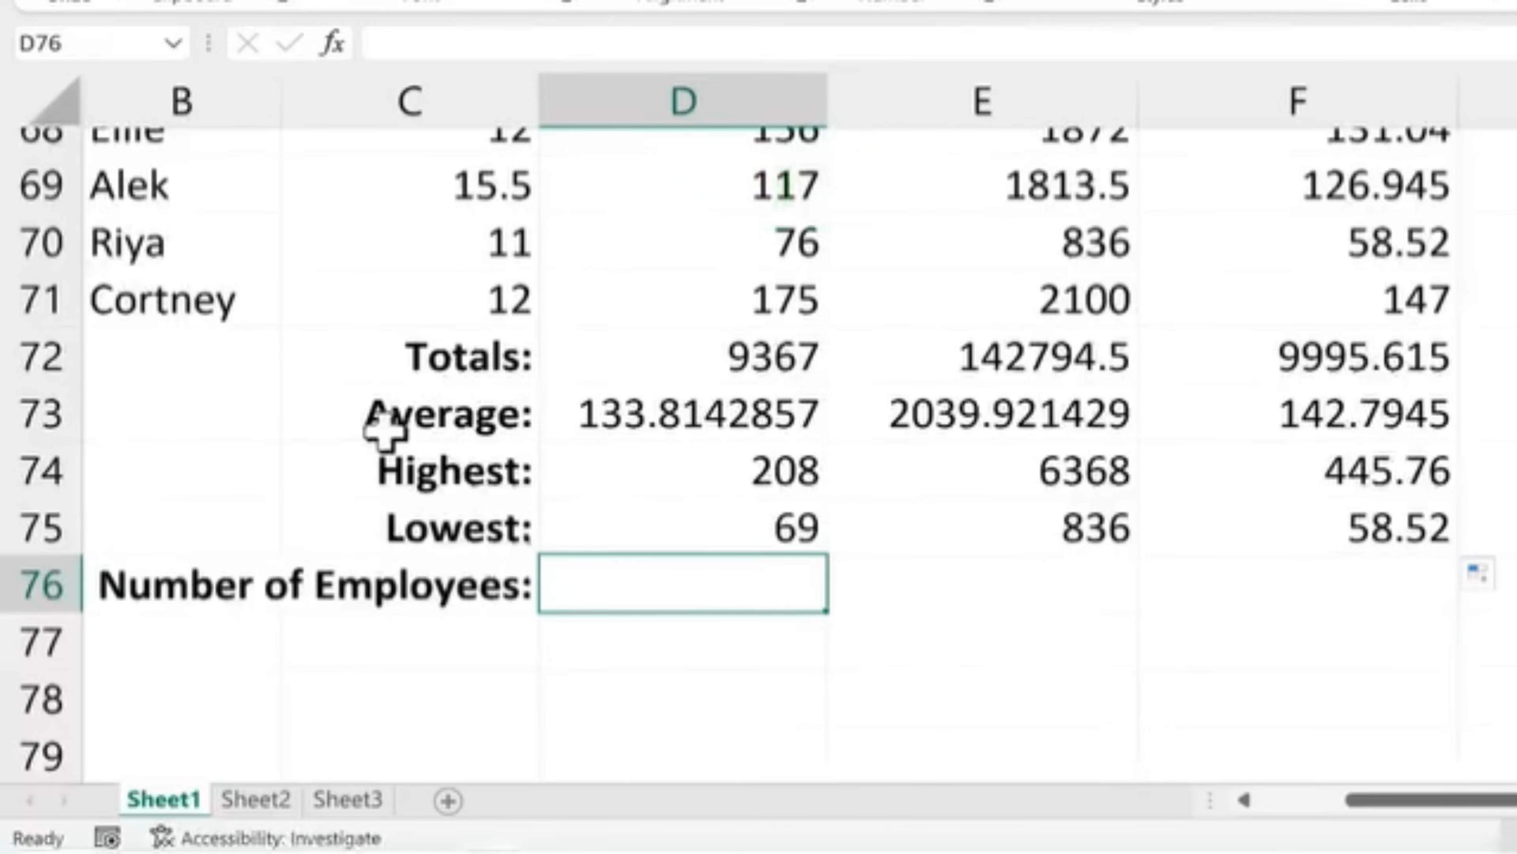
drag(1446, 801, 1180, 813)
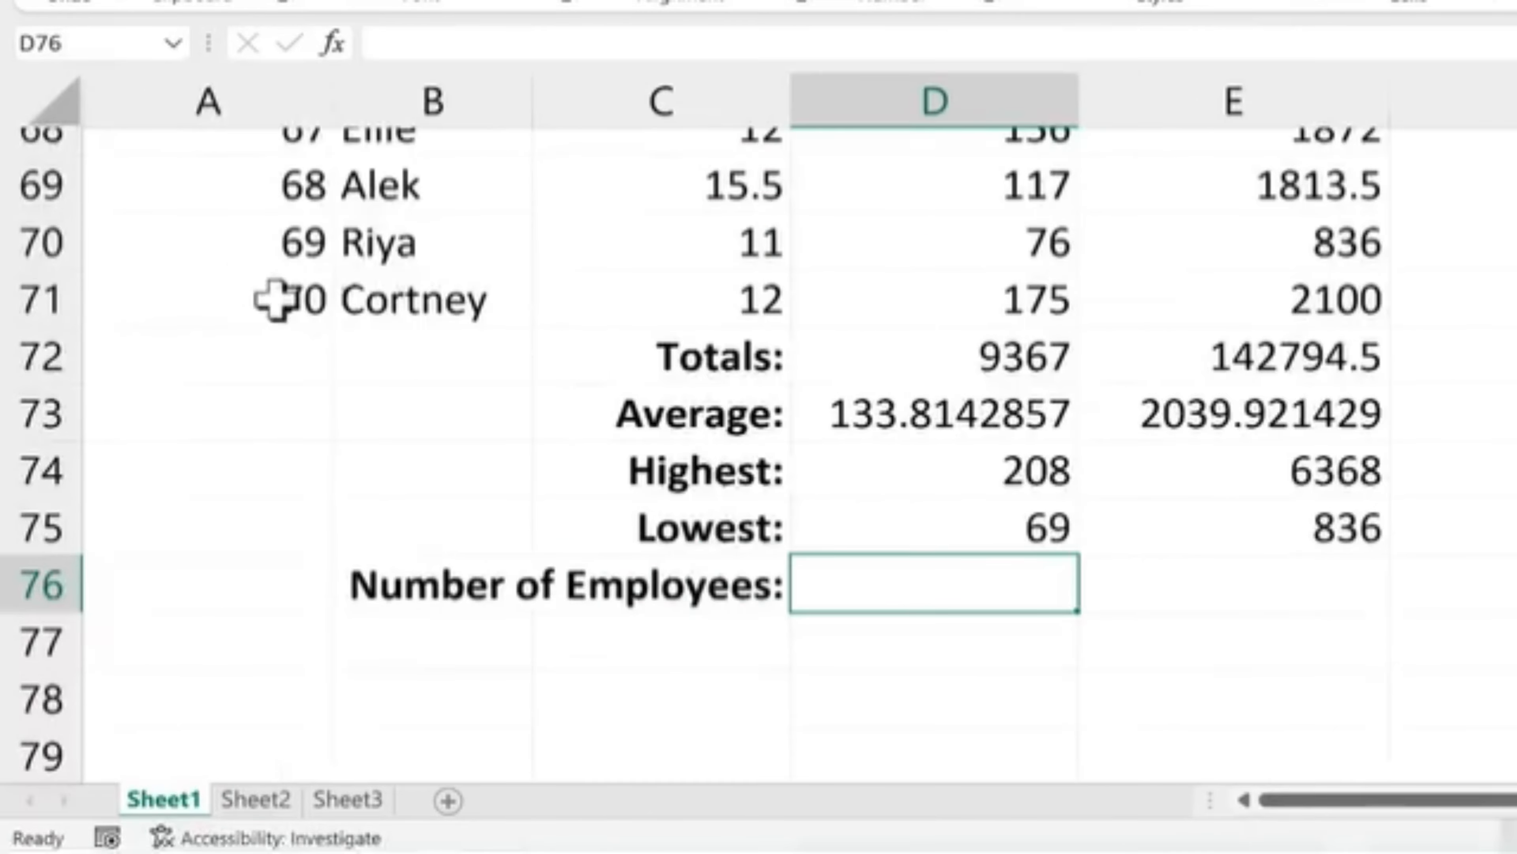
drag(1374, 801, 1449, 801)
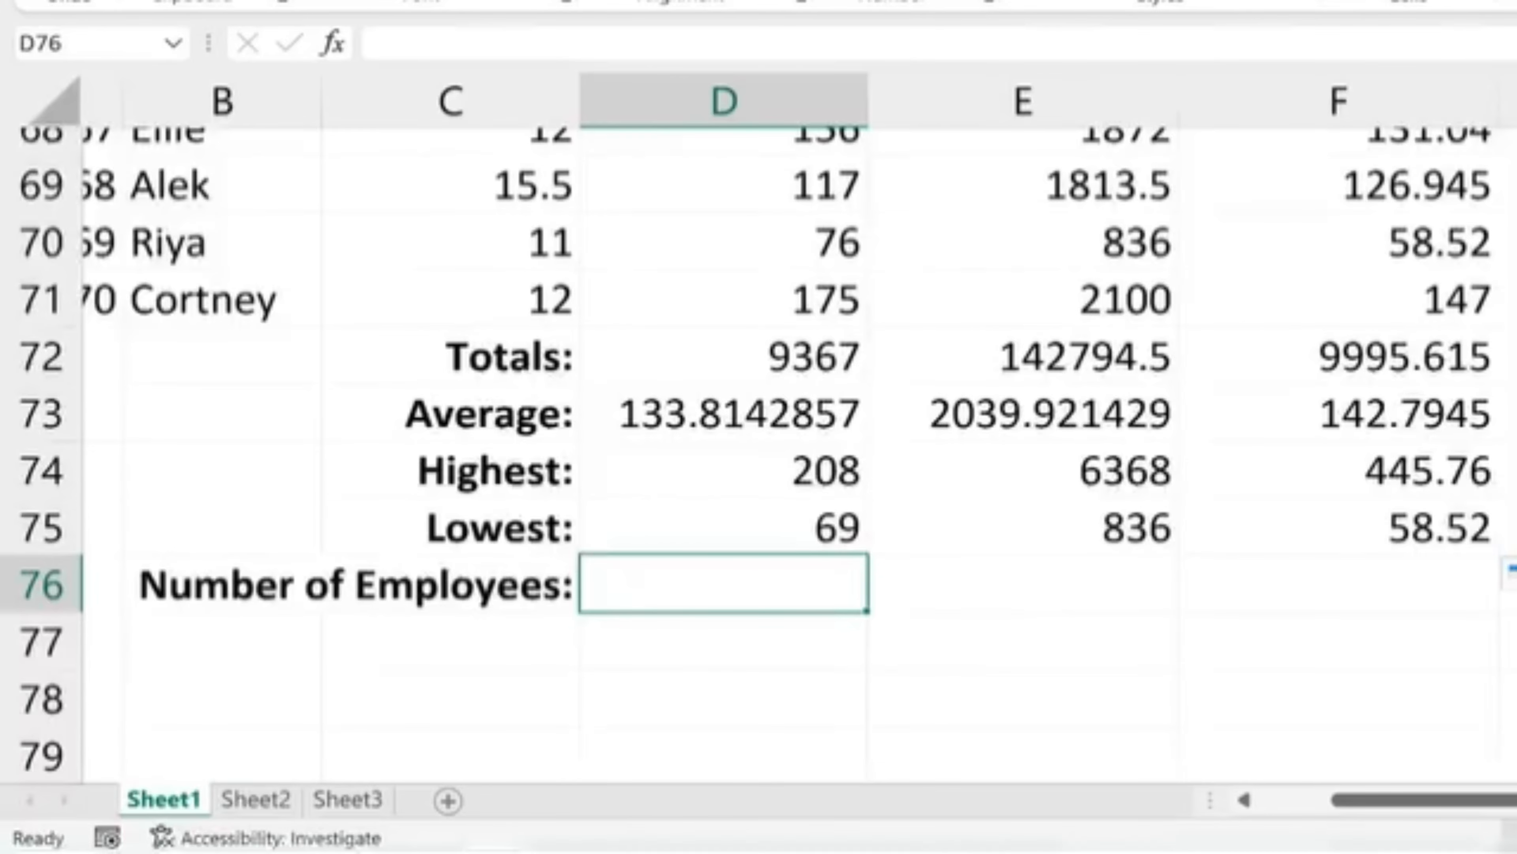
text(=)
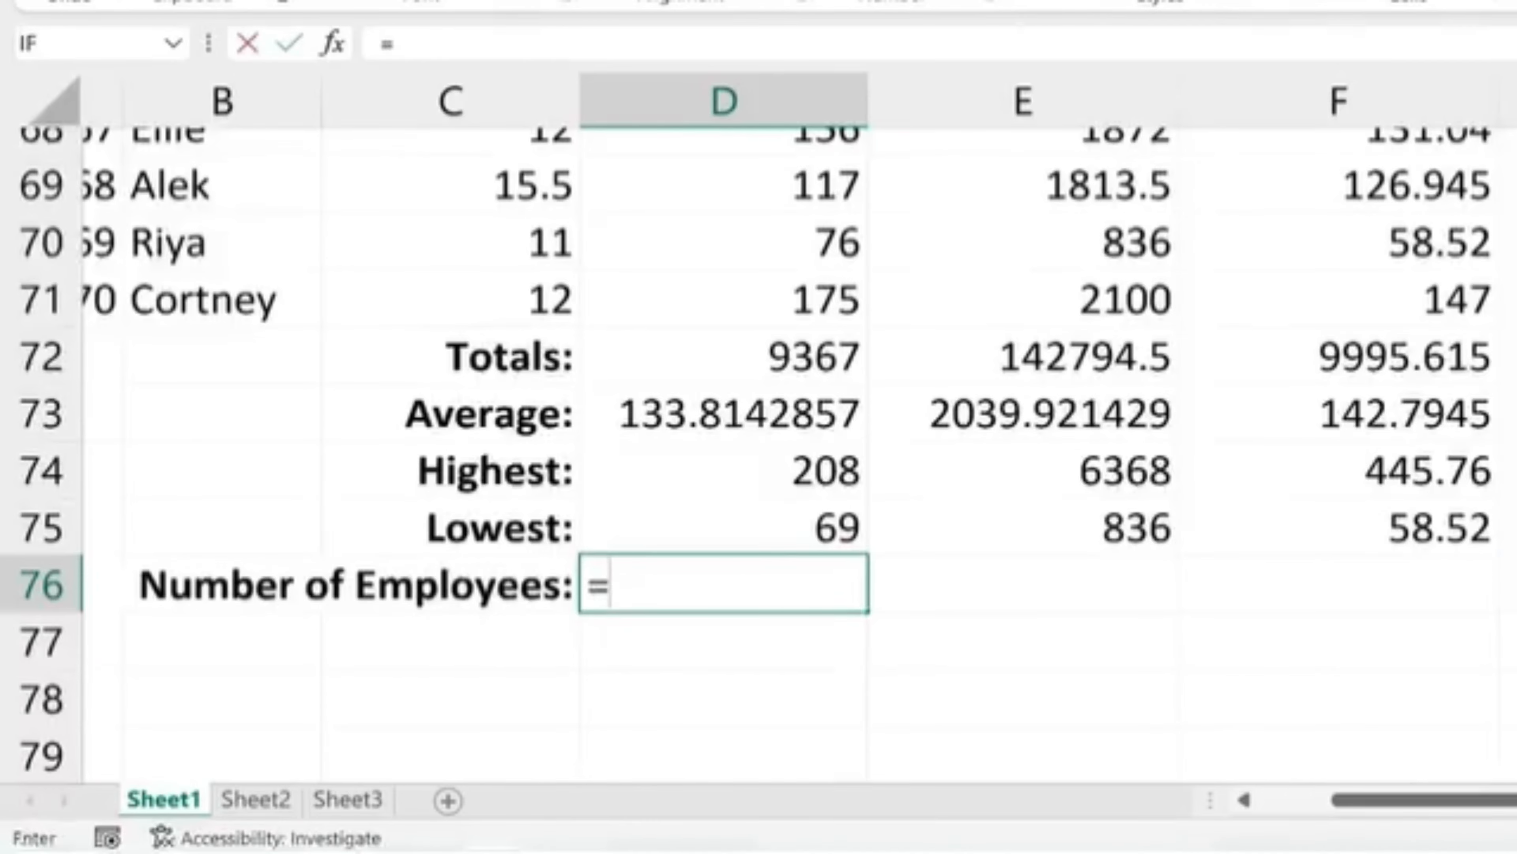
text(count)
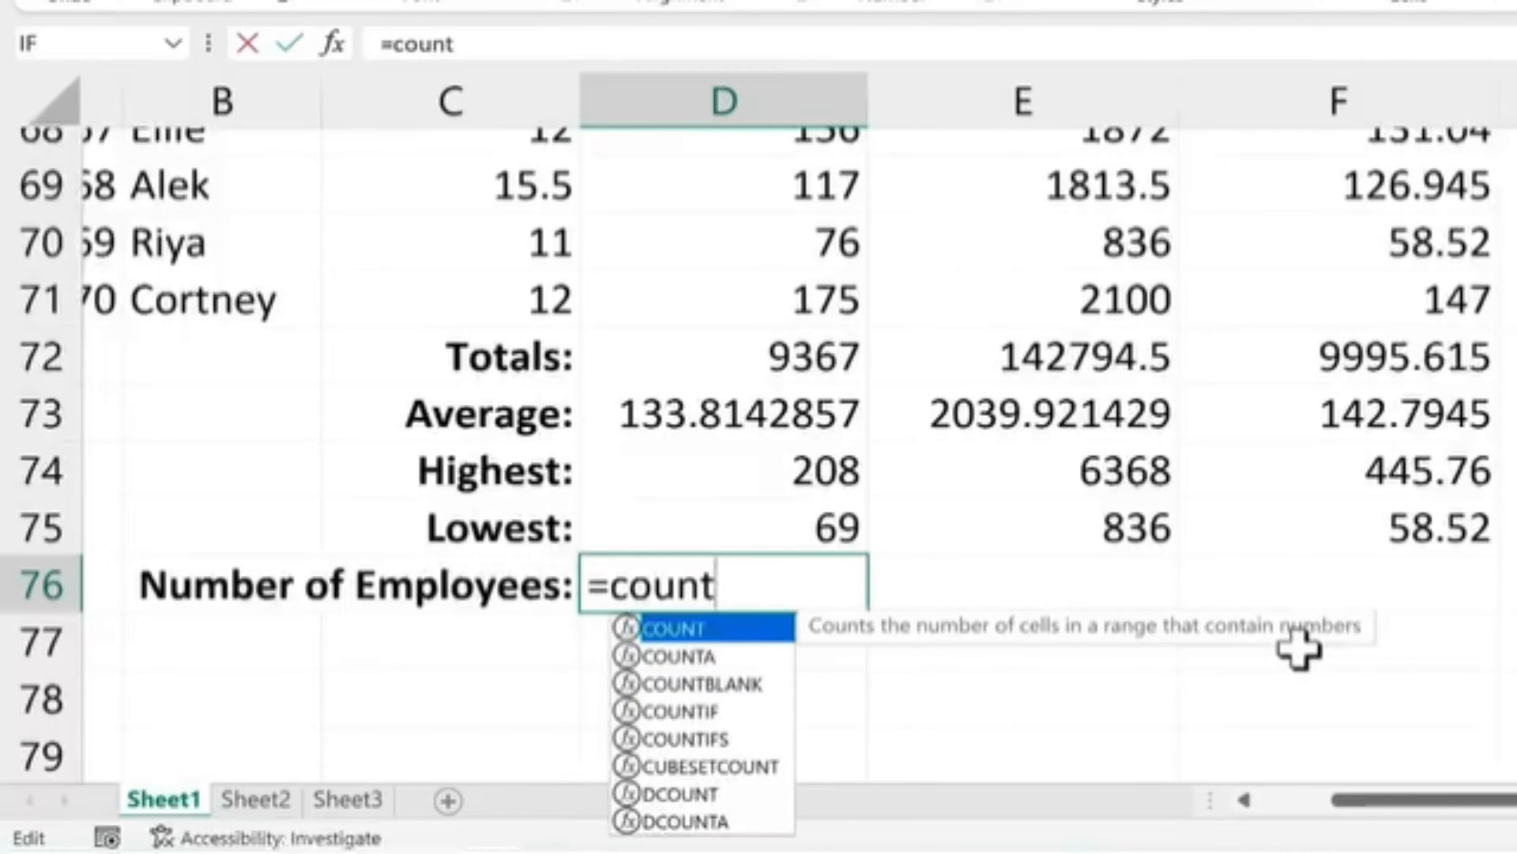
text((d)
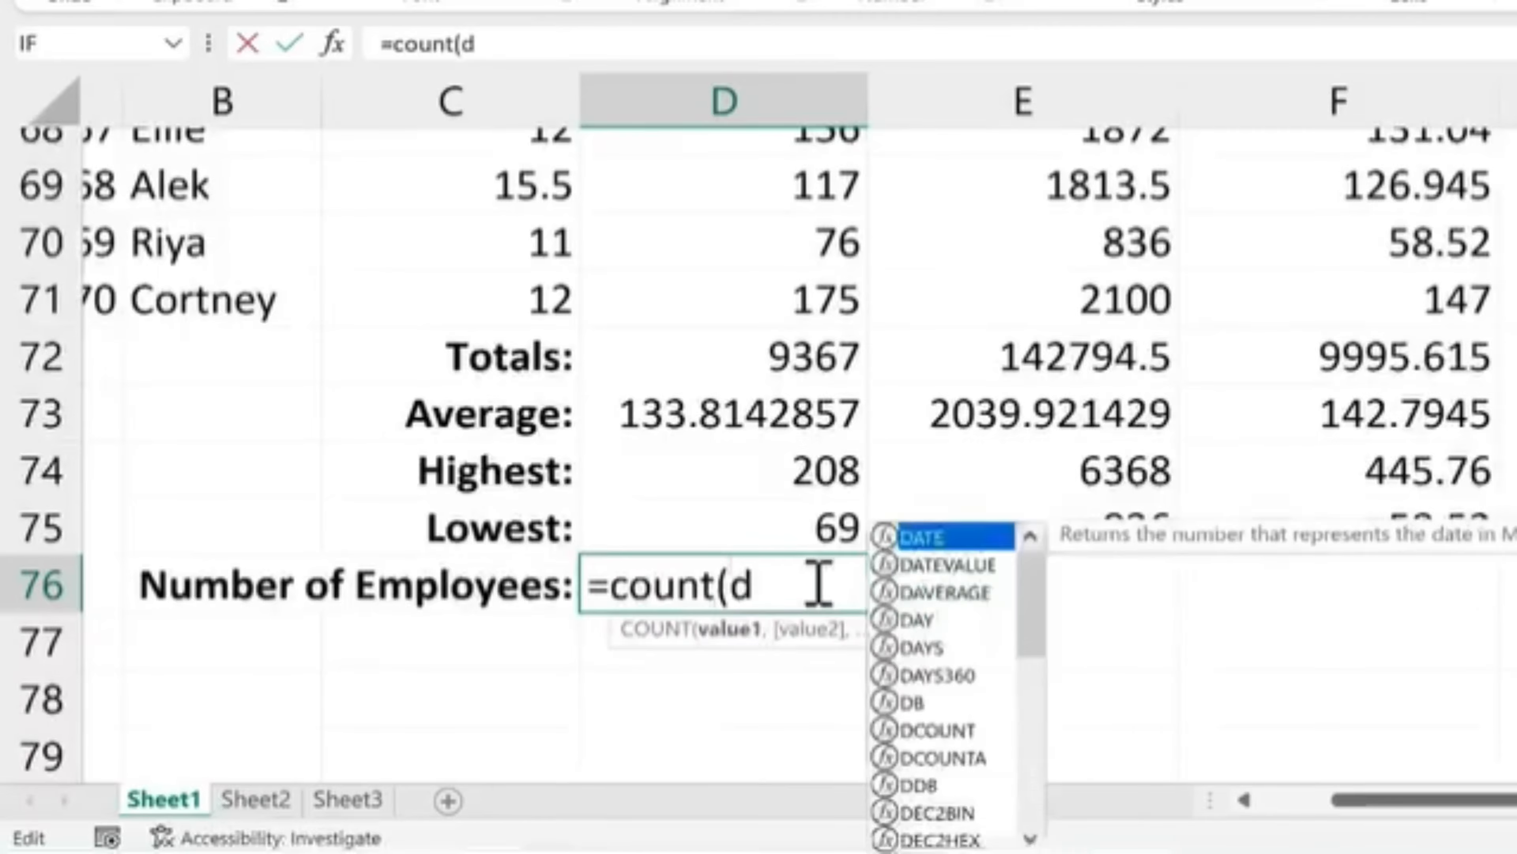
text(2:d)
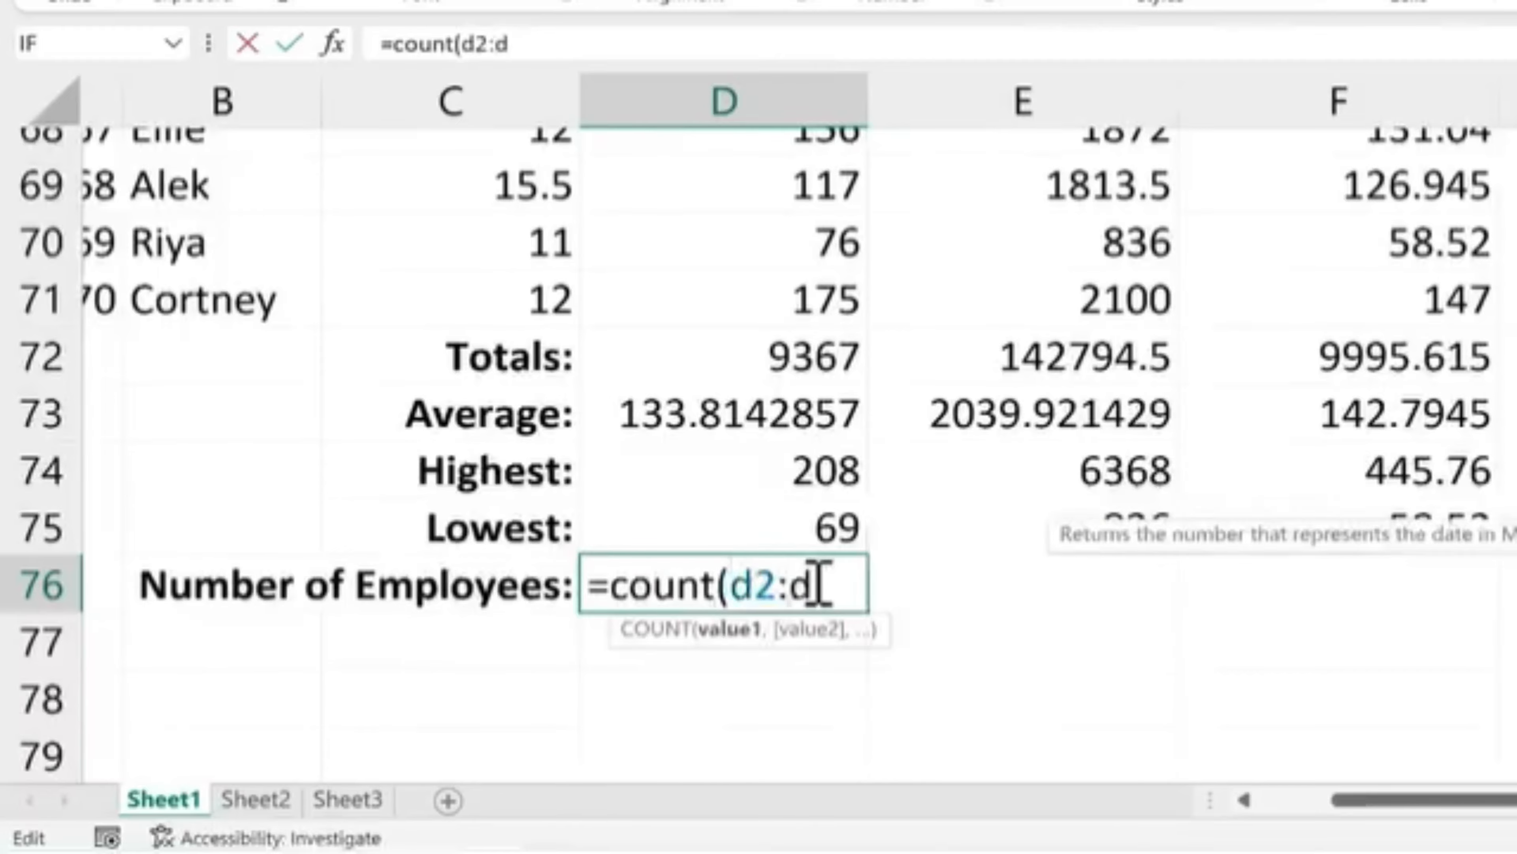
text(71))
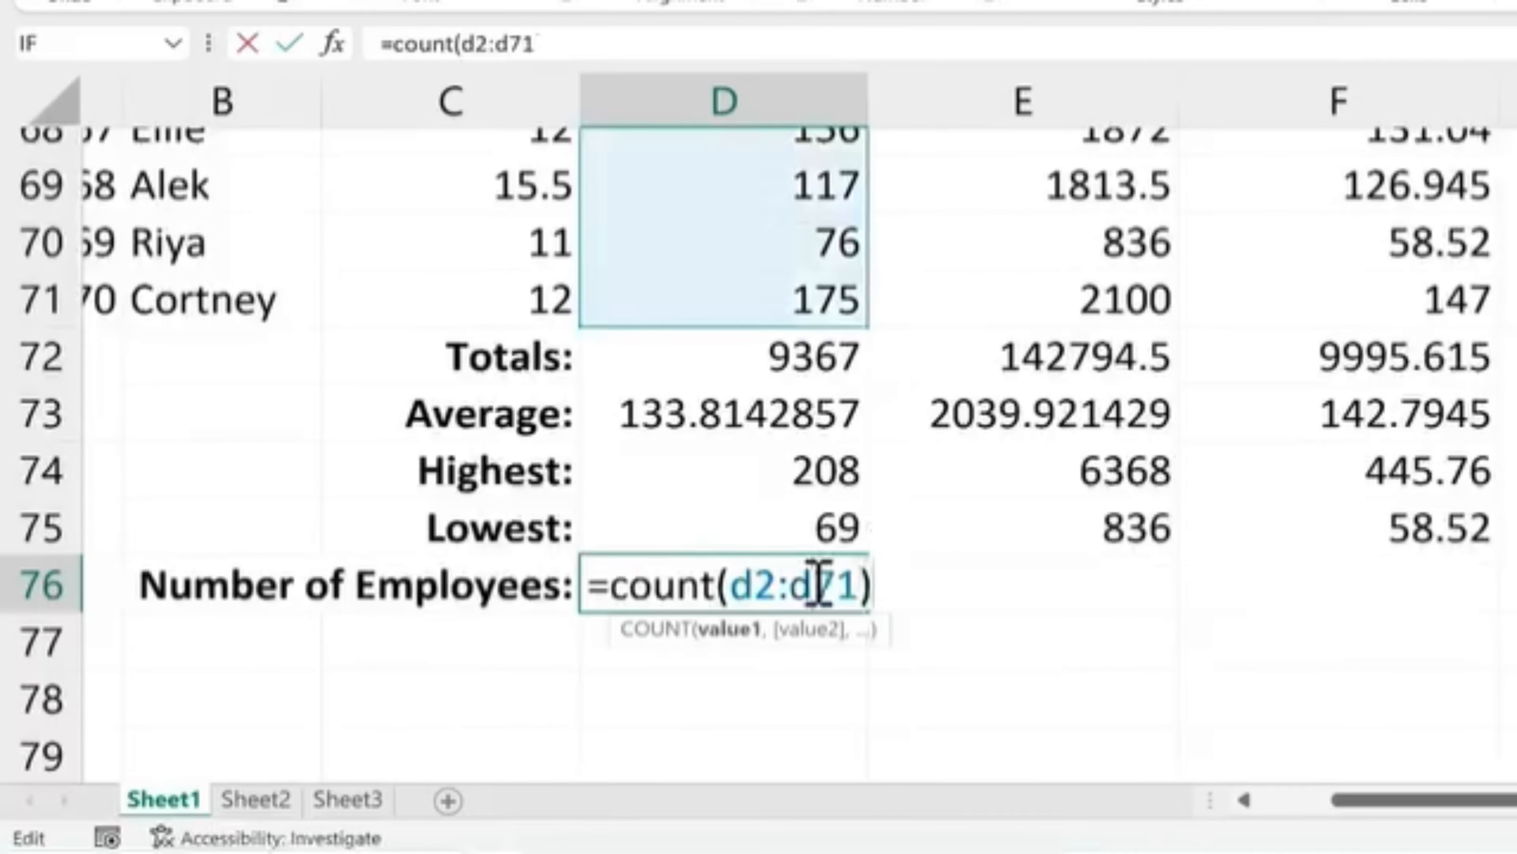
key(Return)
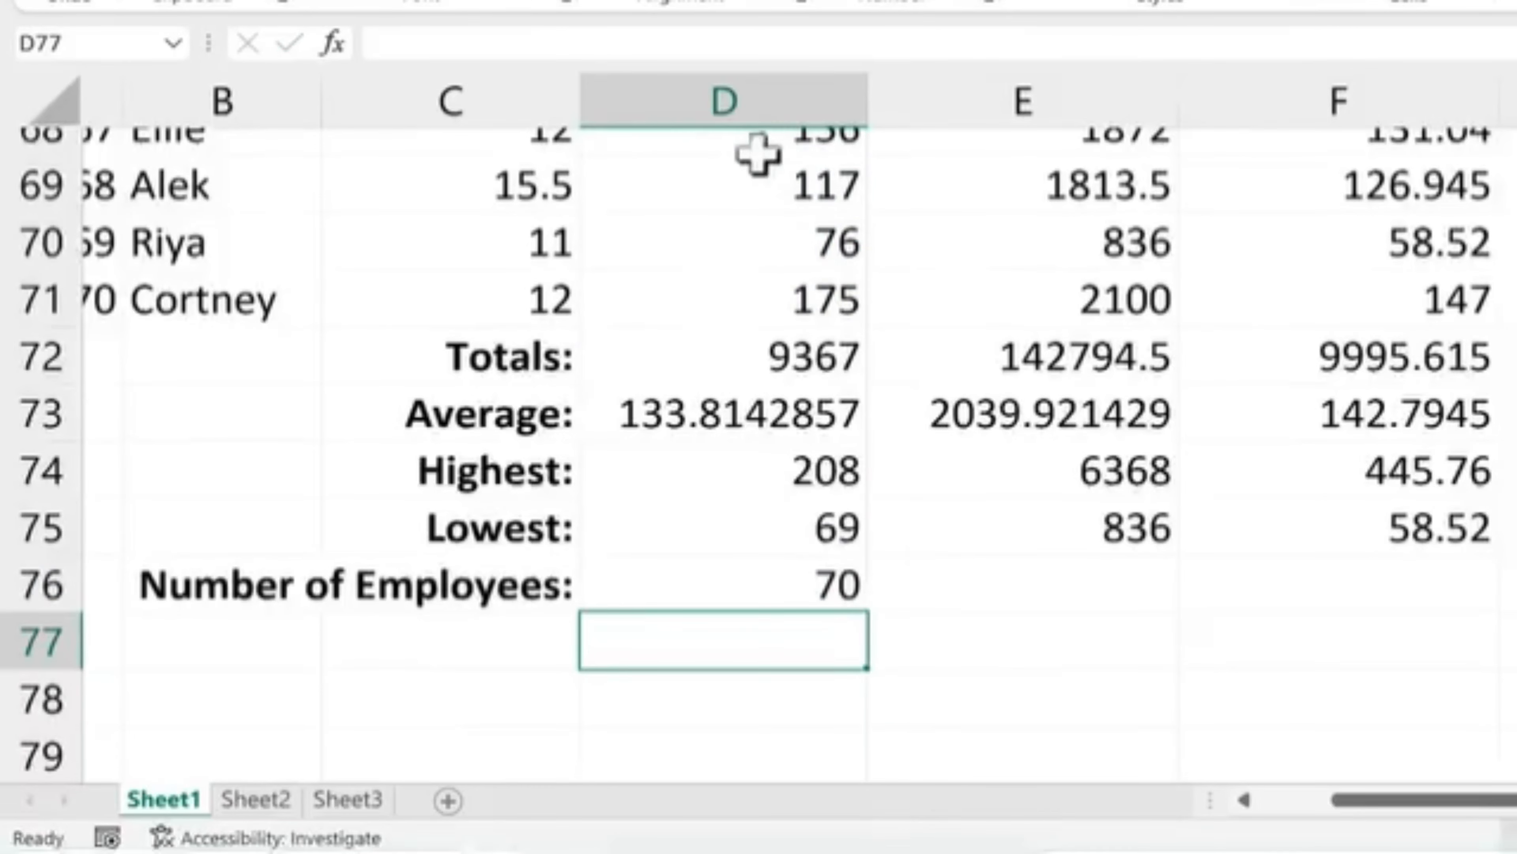
click(855, 598)
drag(871, 613, 1494, 631)
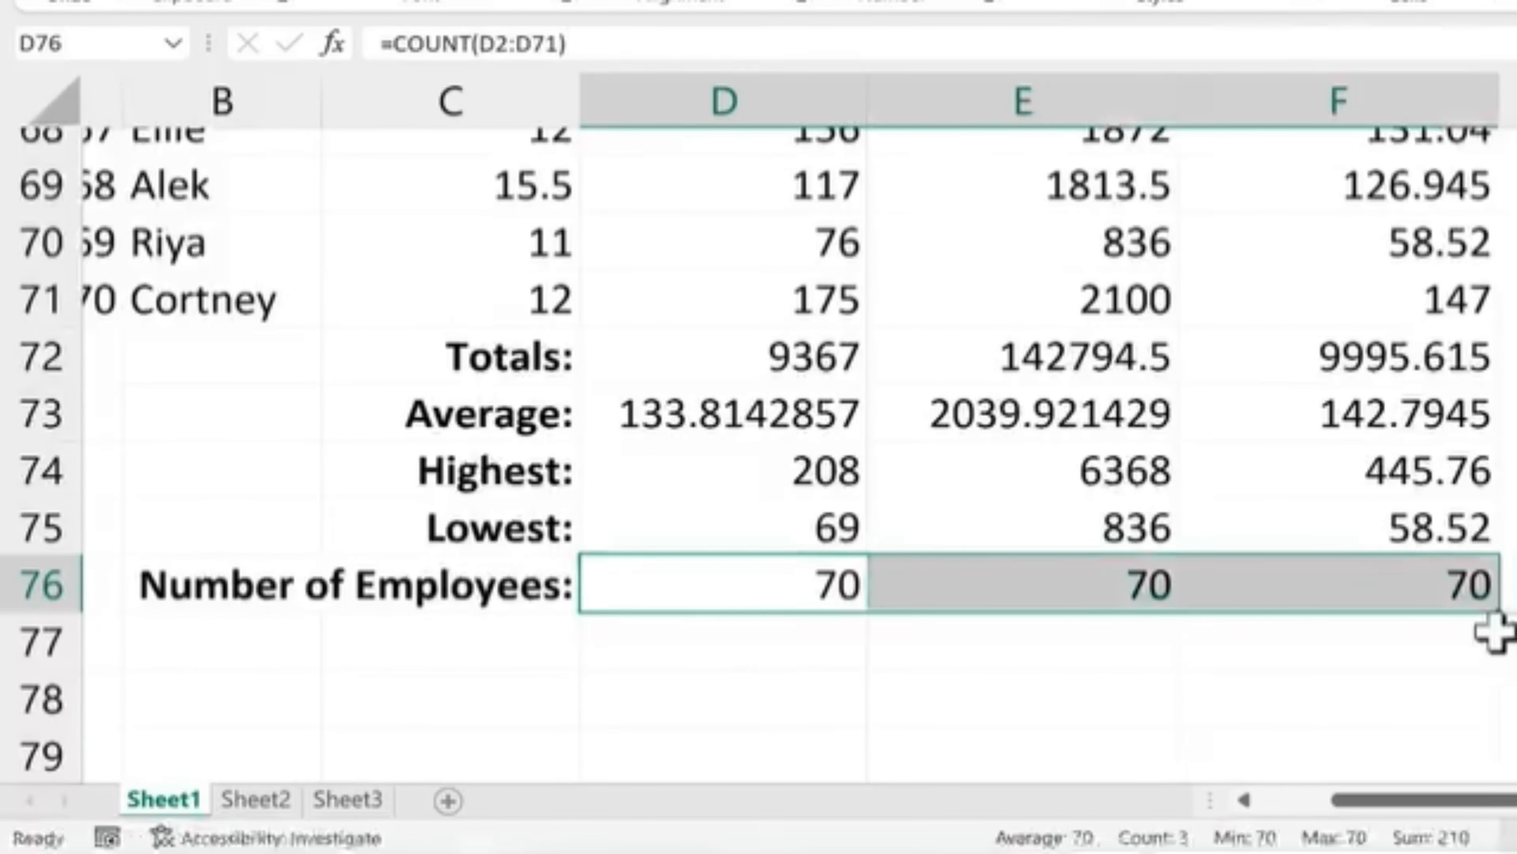
Step: Apply the Currency number format to the whole Hourly Wage column C
click(1454, 613)
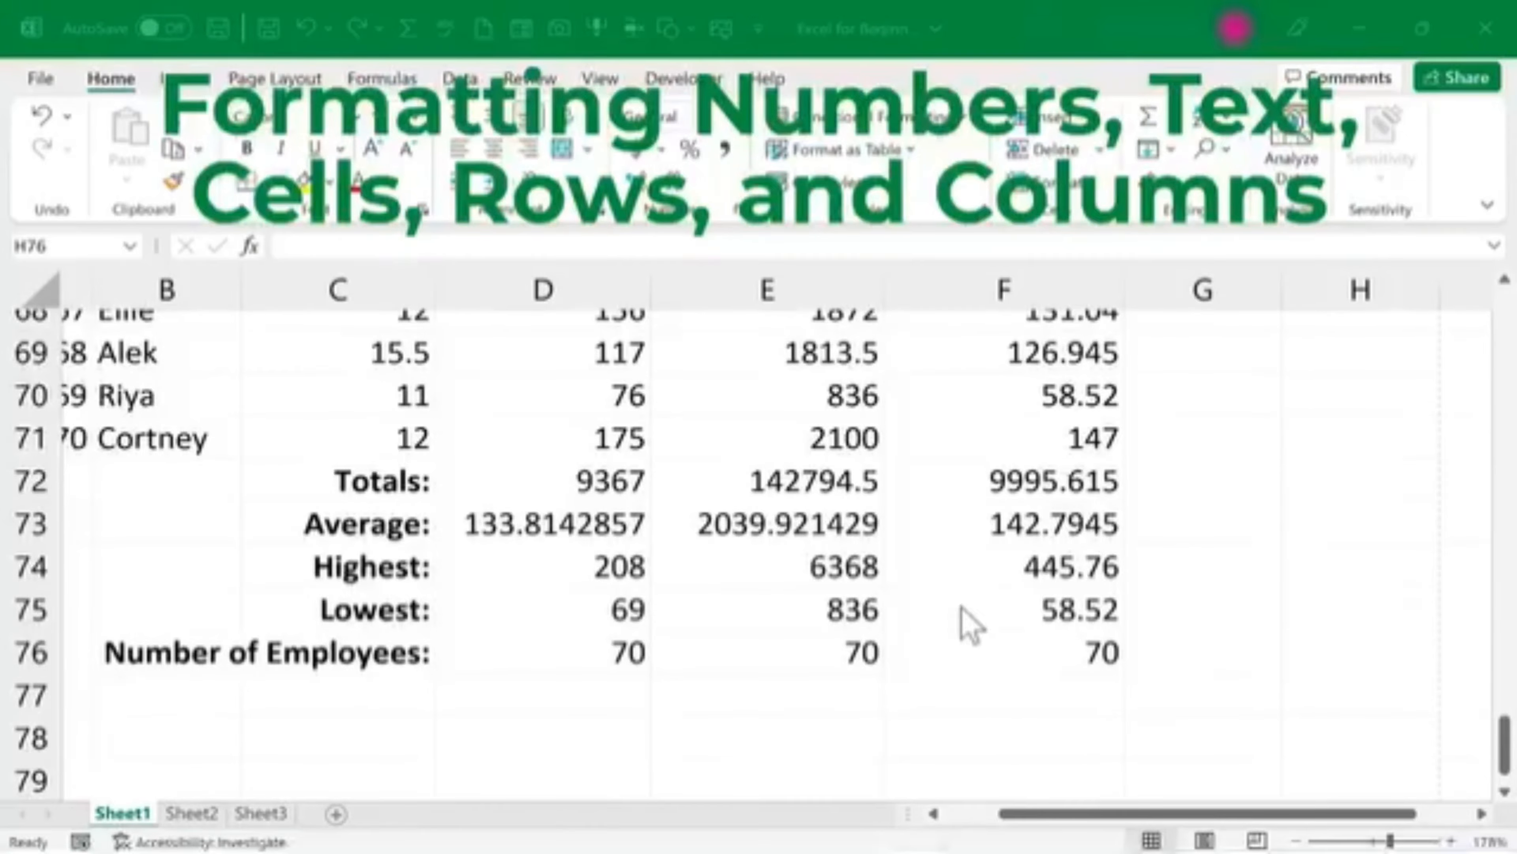
scroll(1003, 625, up, 20)
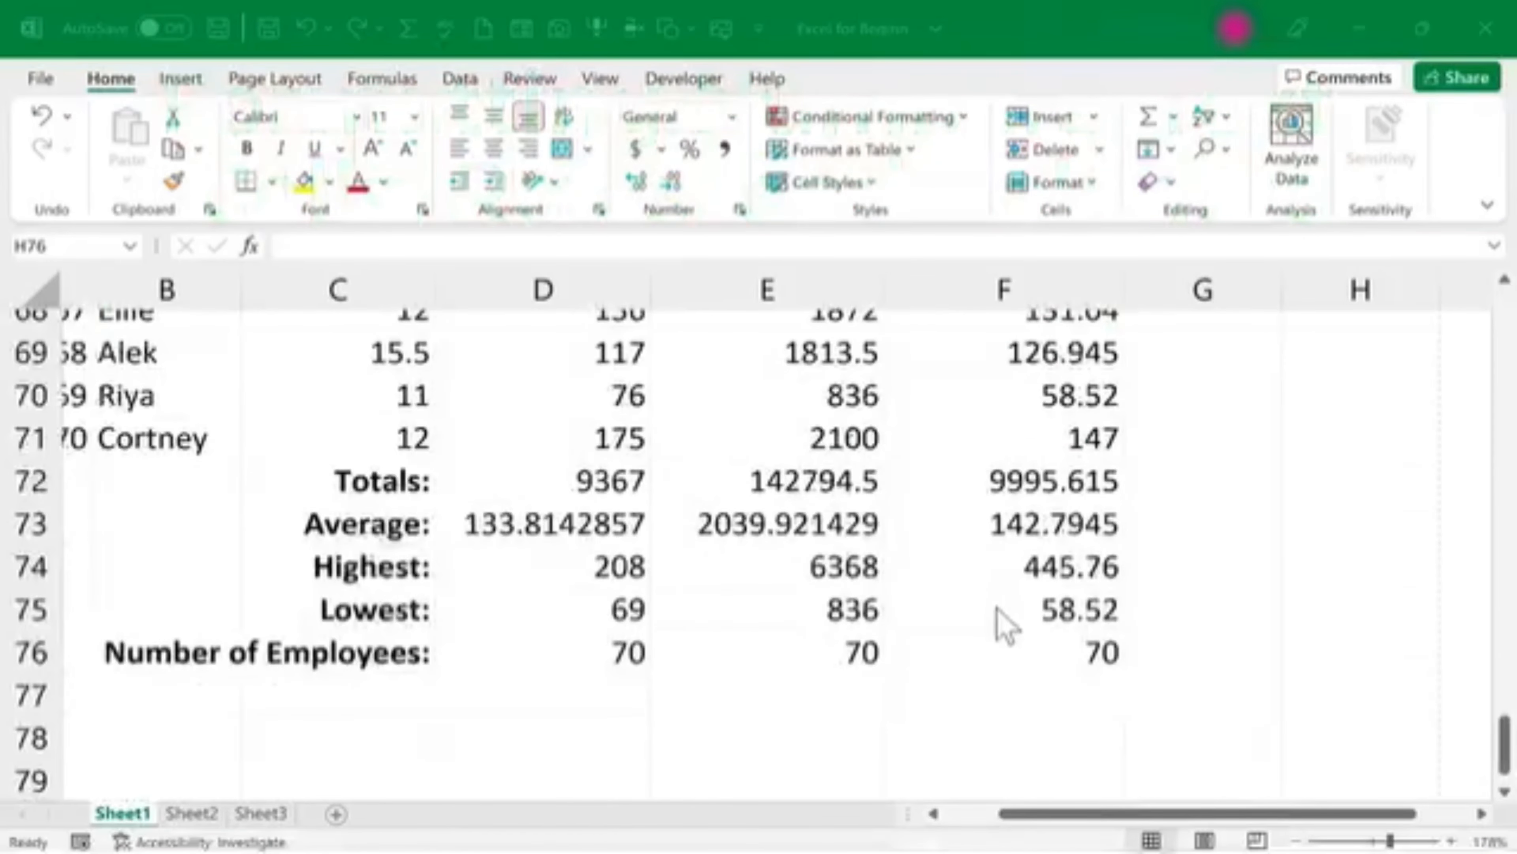
scroll(998, 634, up, 14)
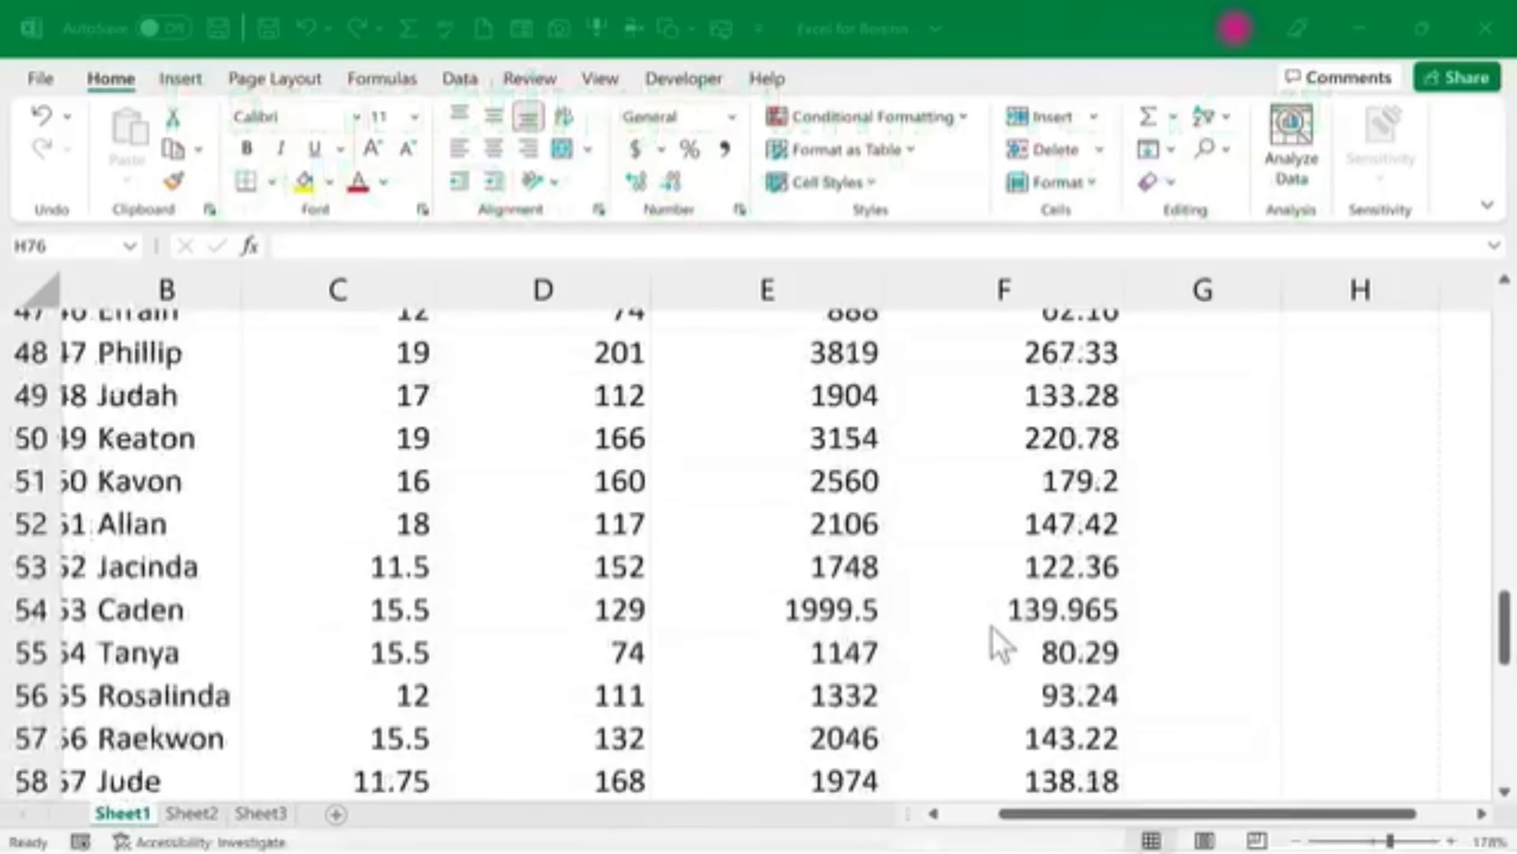
scroll(985, 648, up, 8)
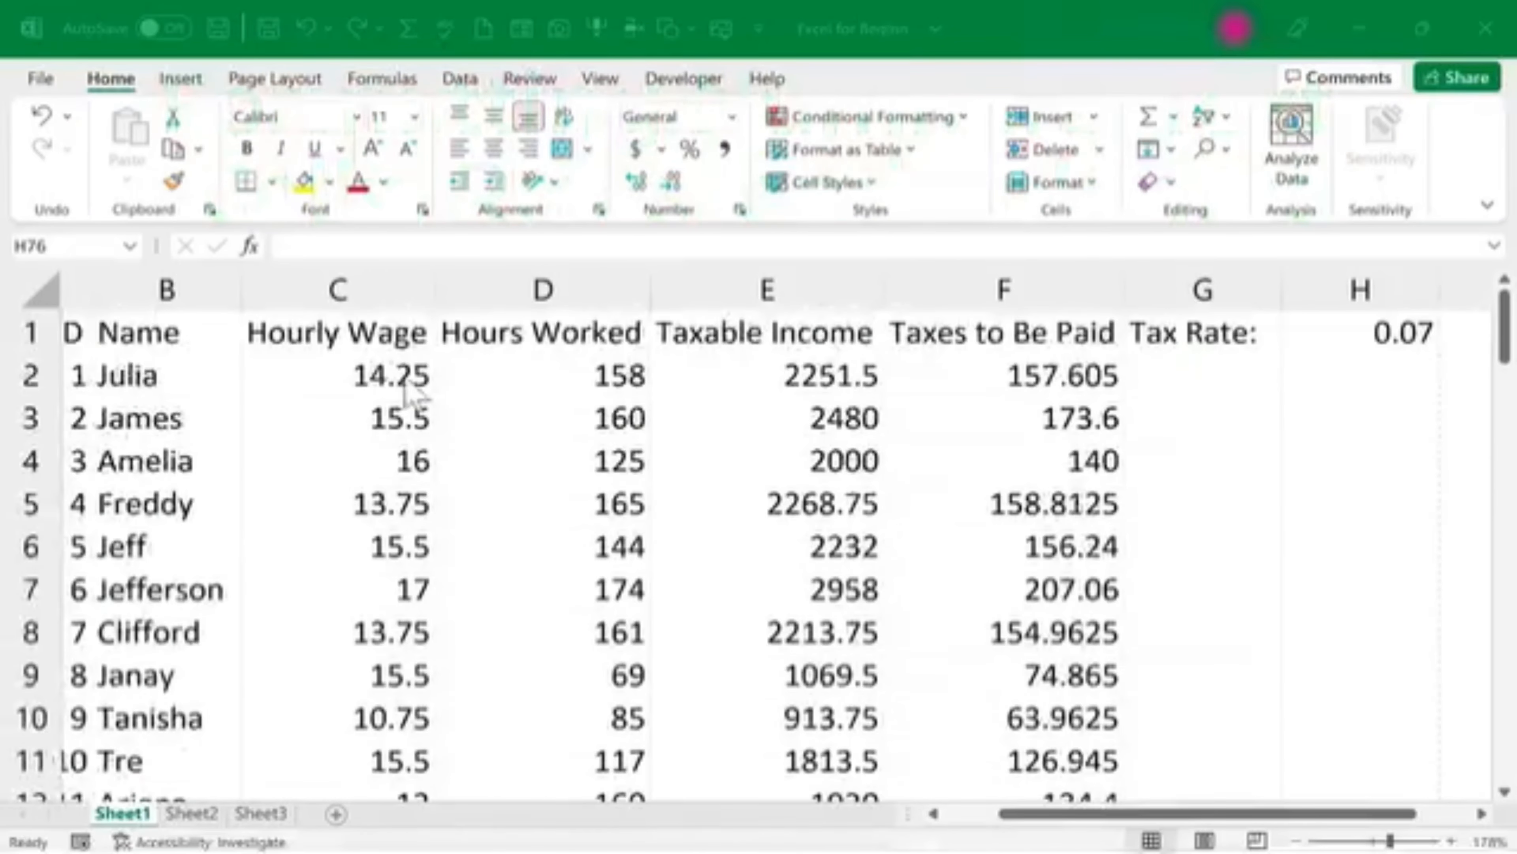
click(374, 382)
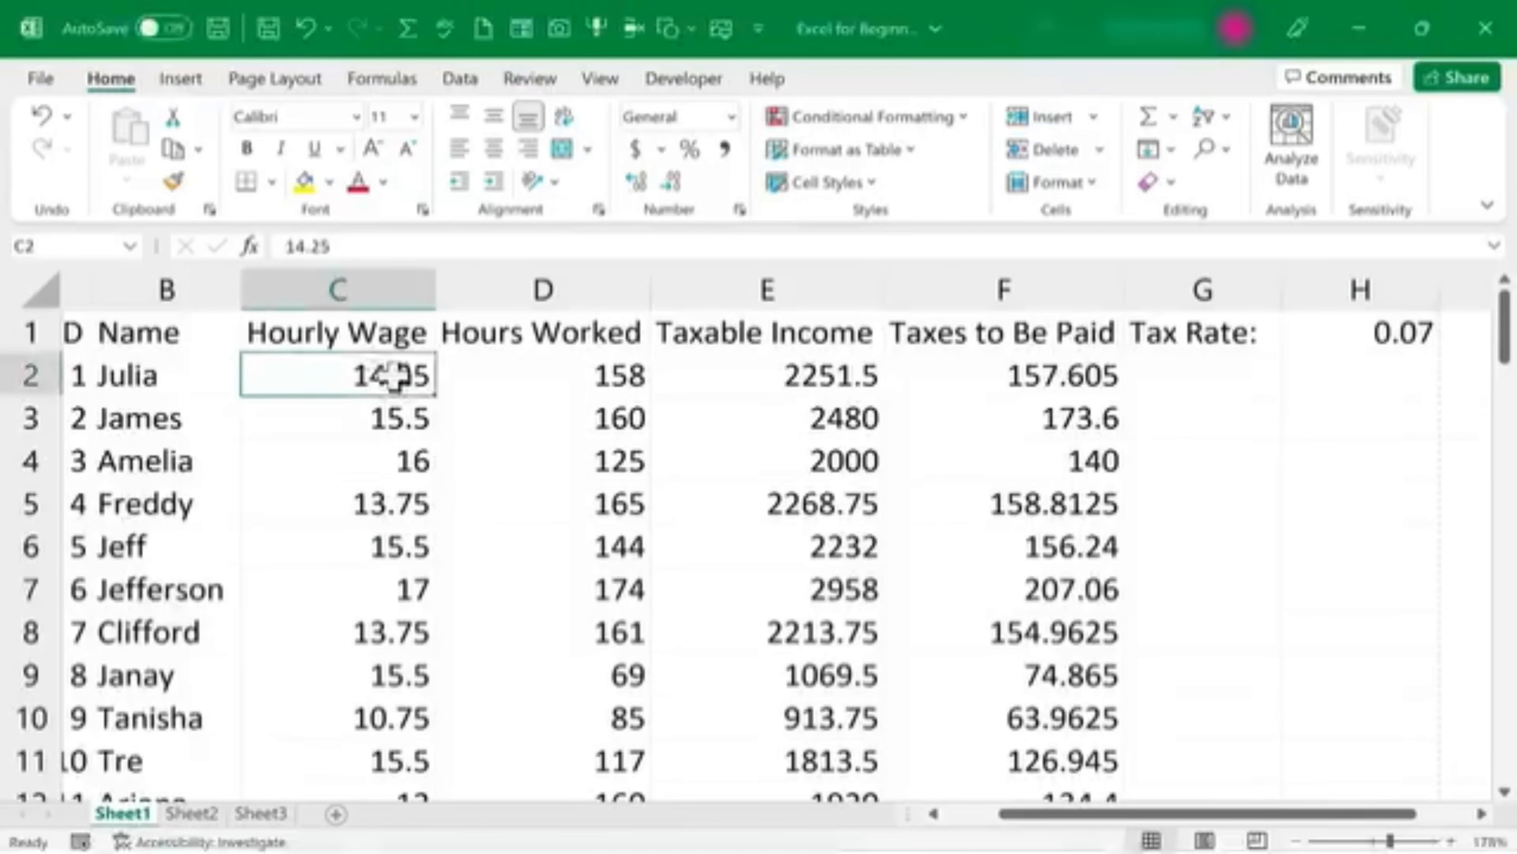
click(798, 368)
click(572, 376)
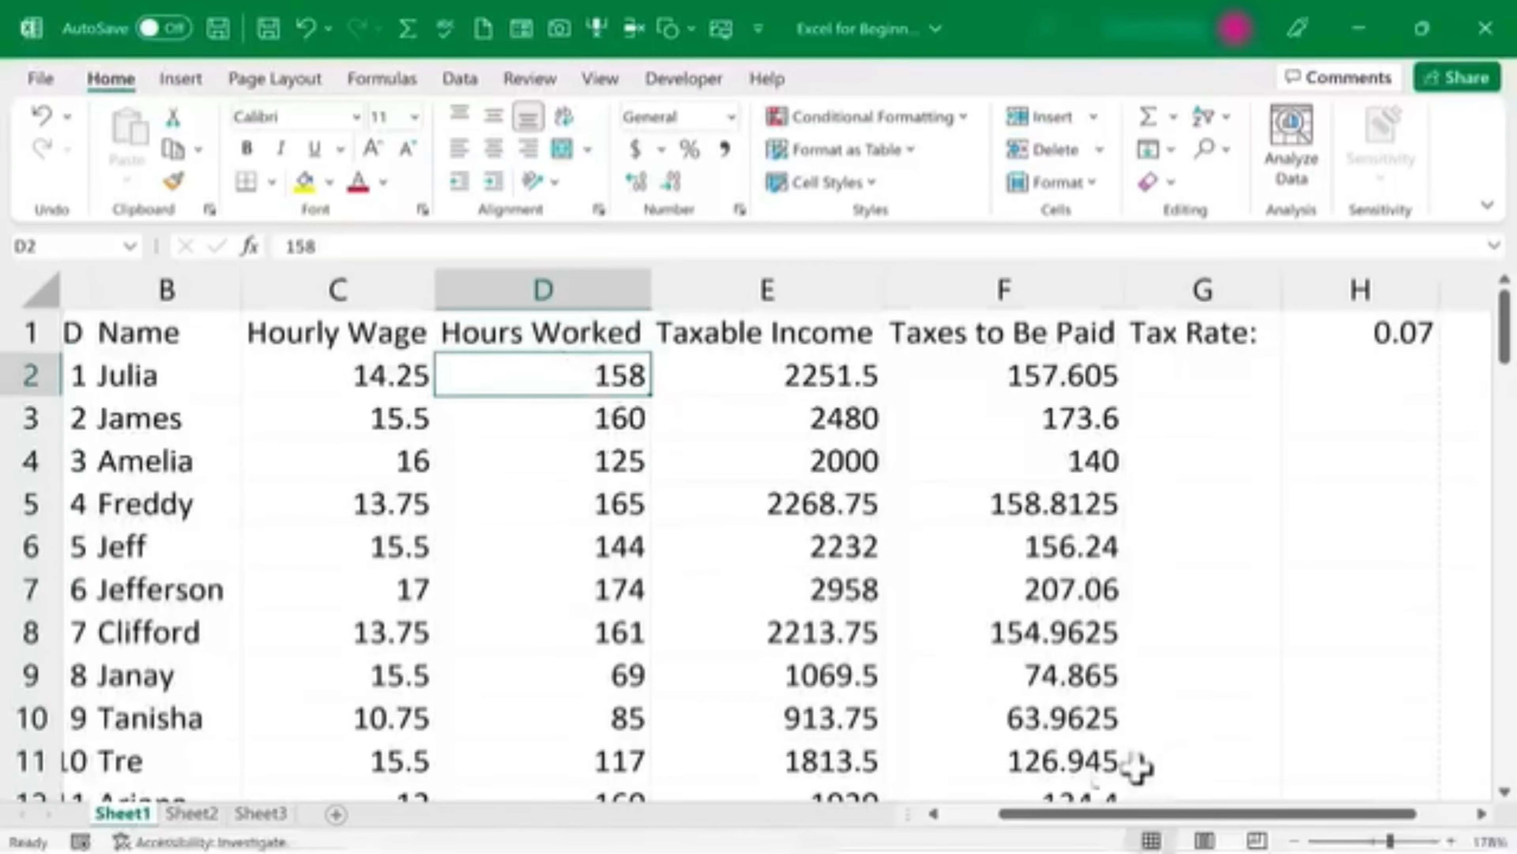
drag(1078, 822, 941, 827)
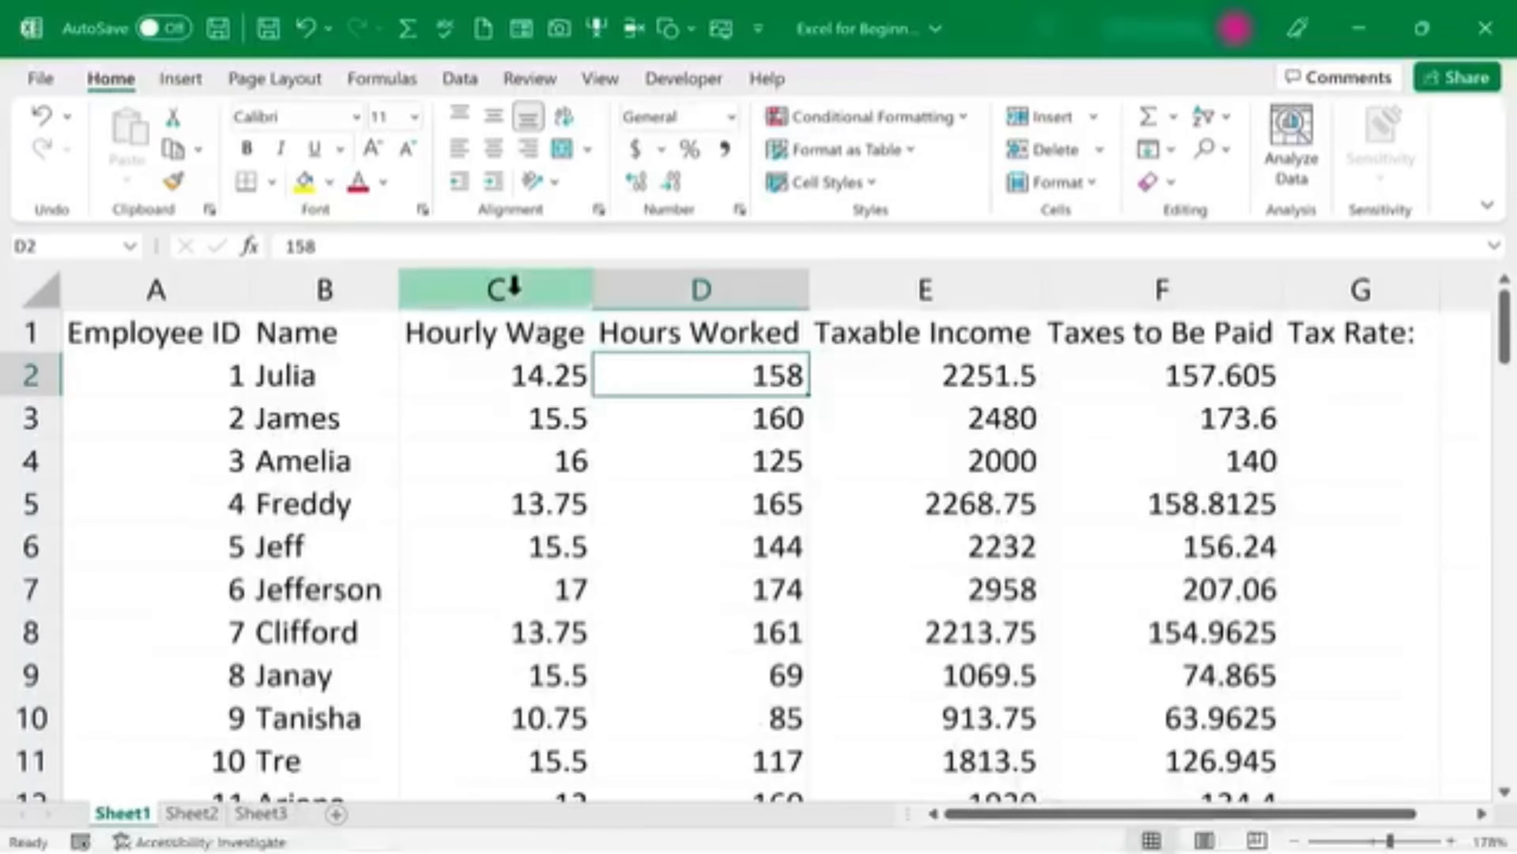
click(514, 287)
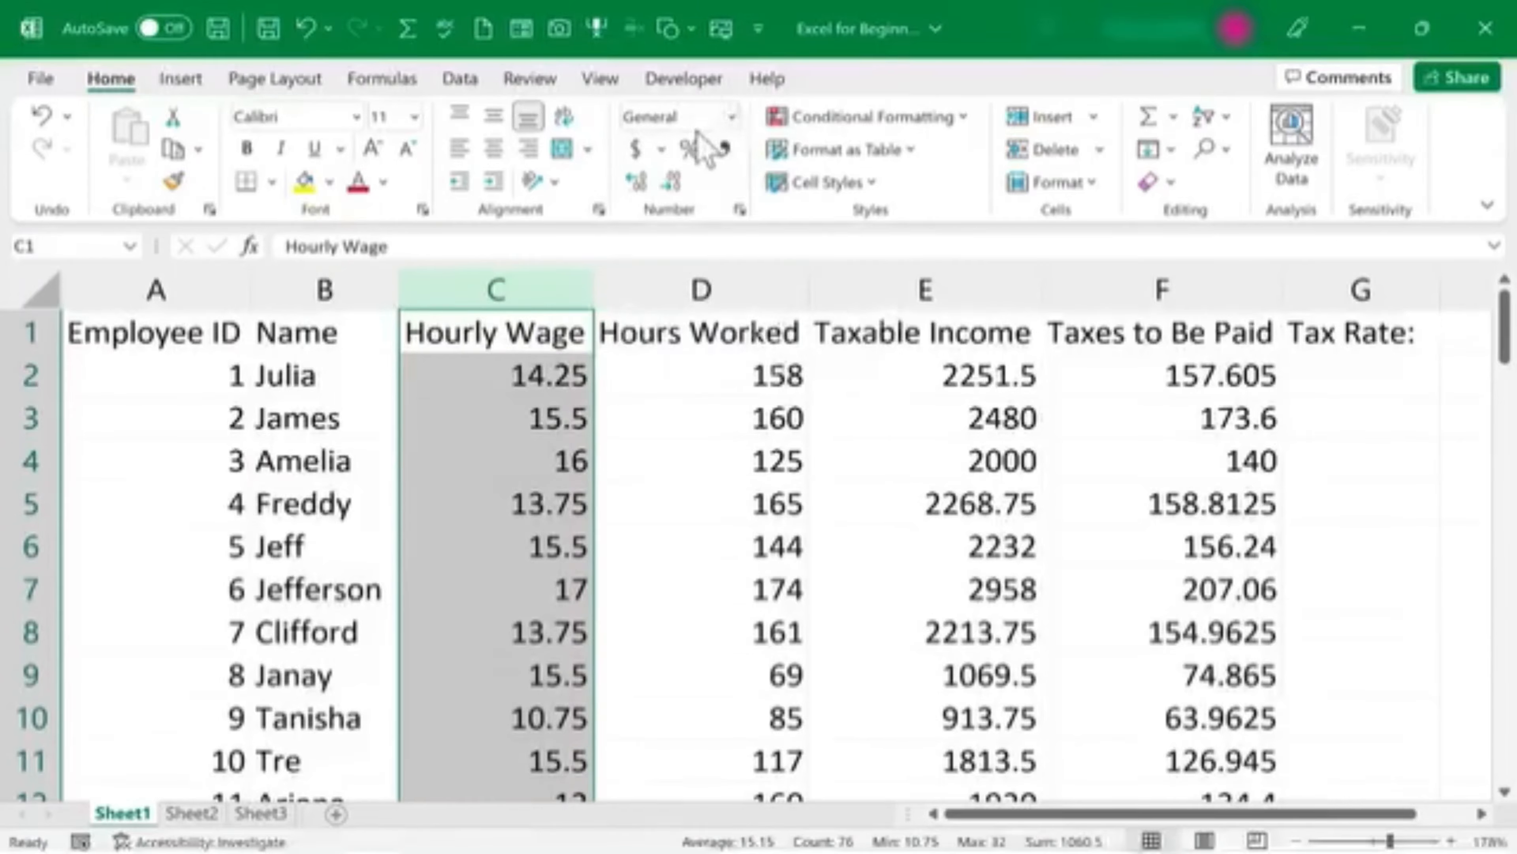
click(732, 117)
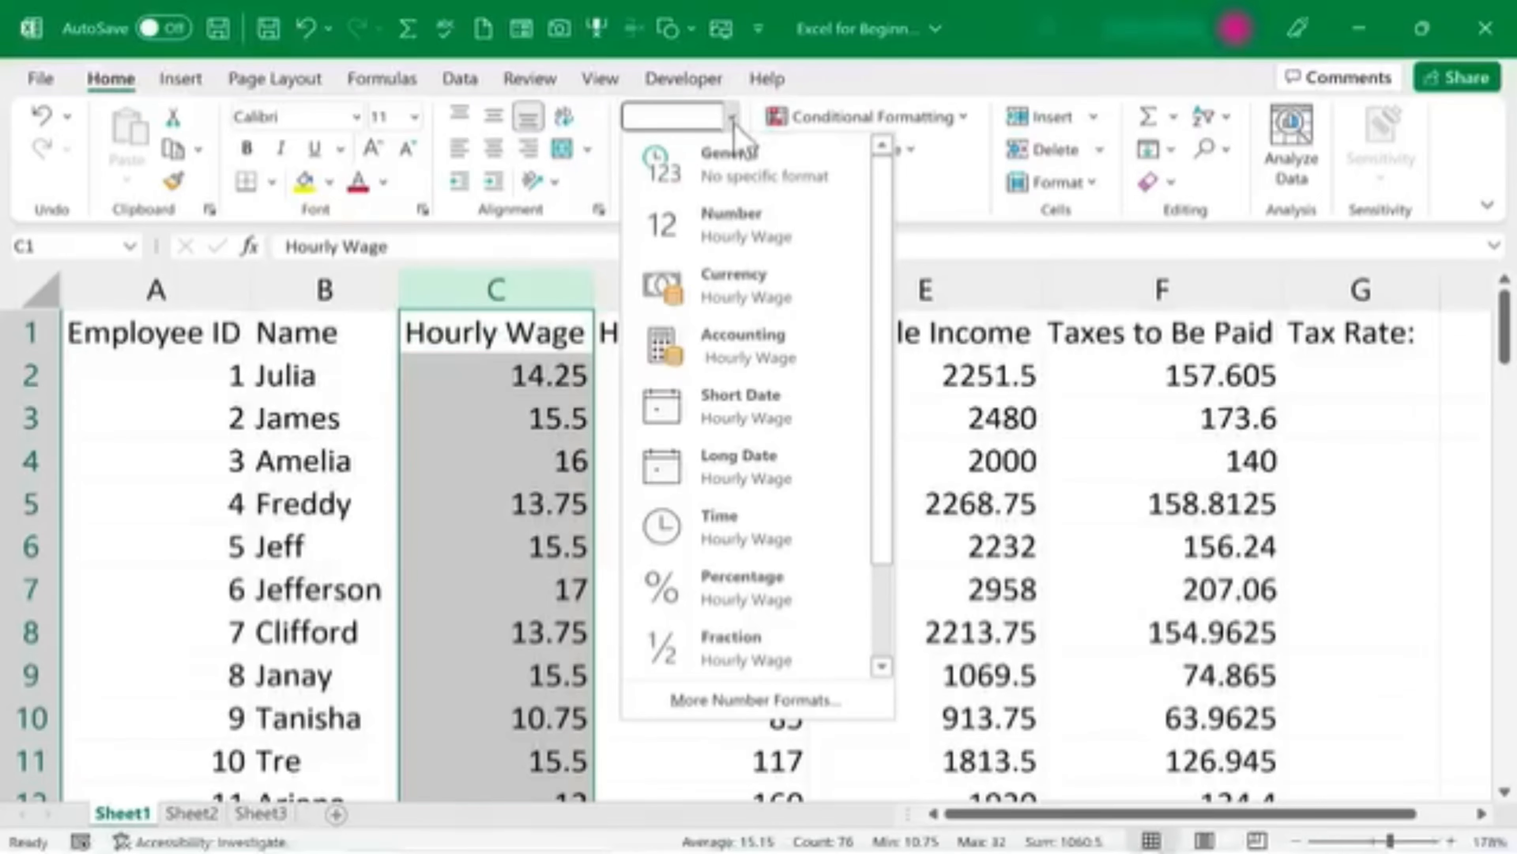
click(750, 298)
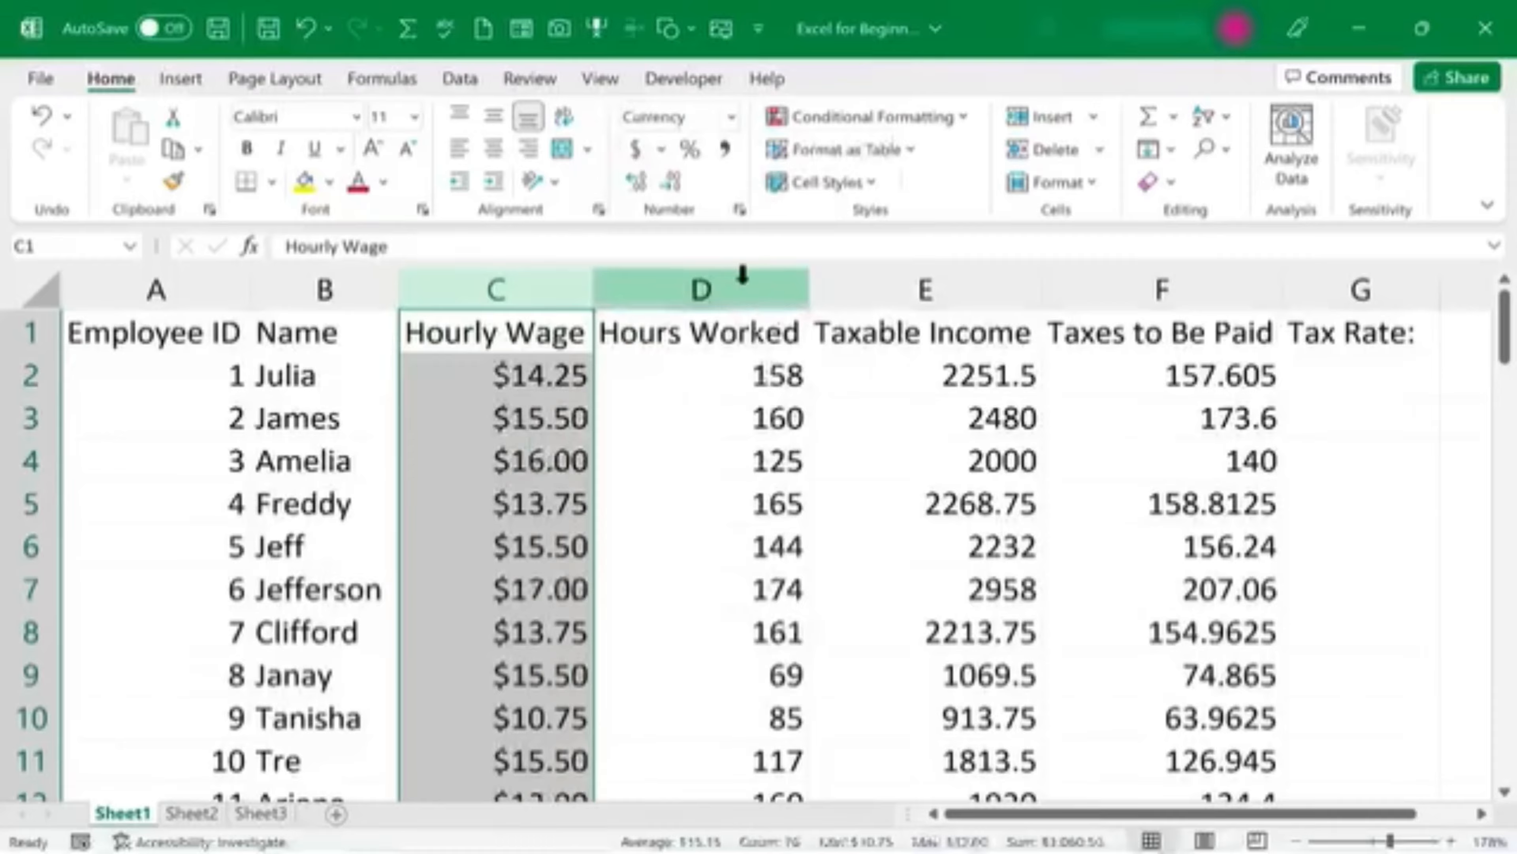
click(526, 426)
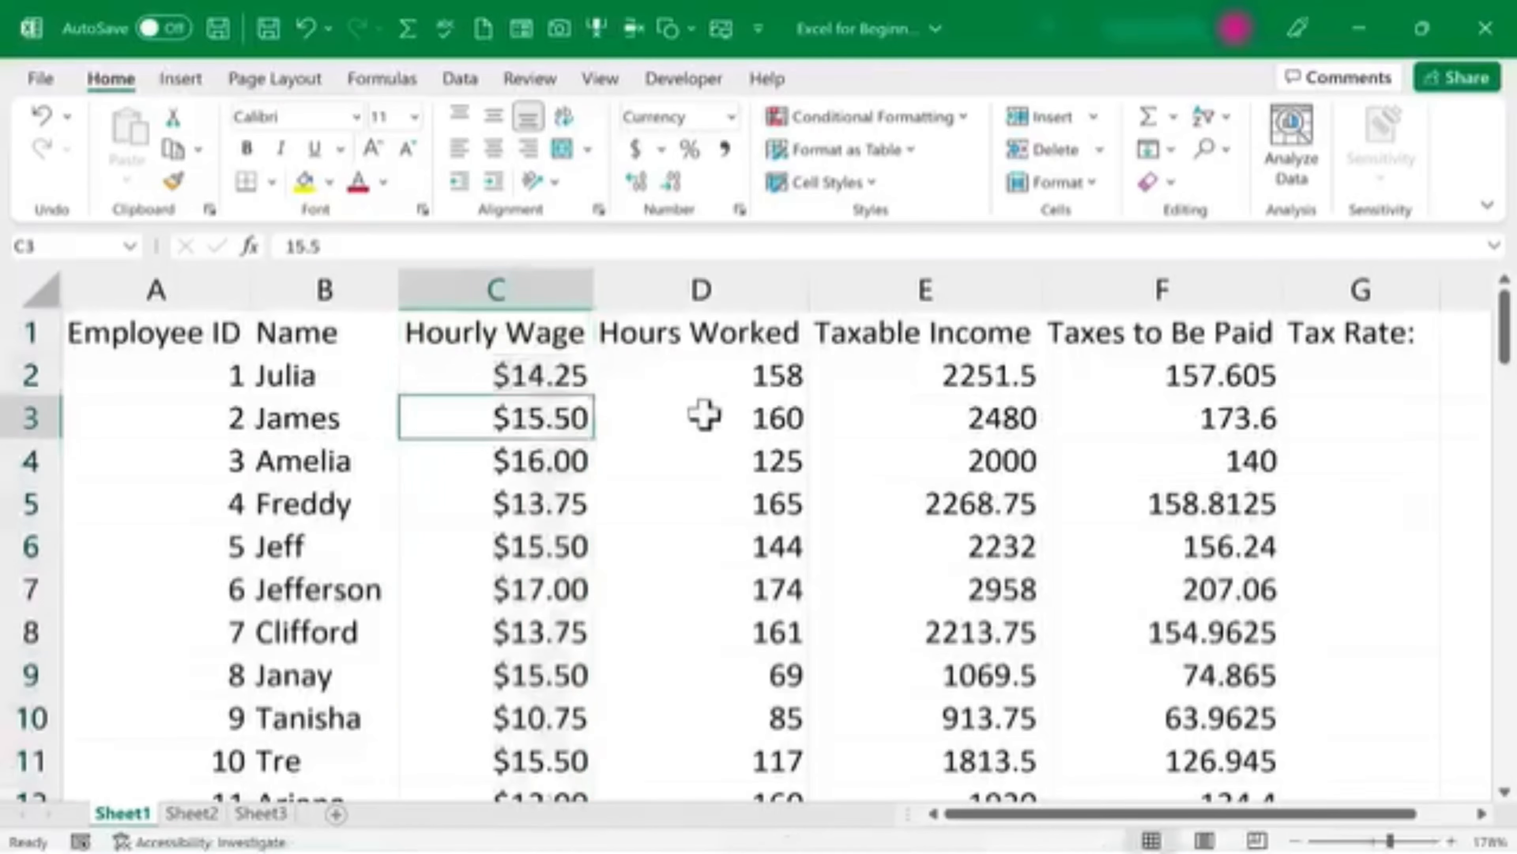
Step: Apply the Accounting number format to the whole Taxable Income column E
click(728, 409)
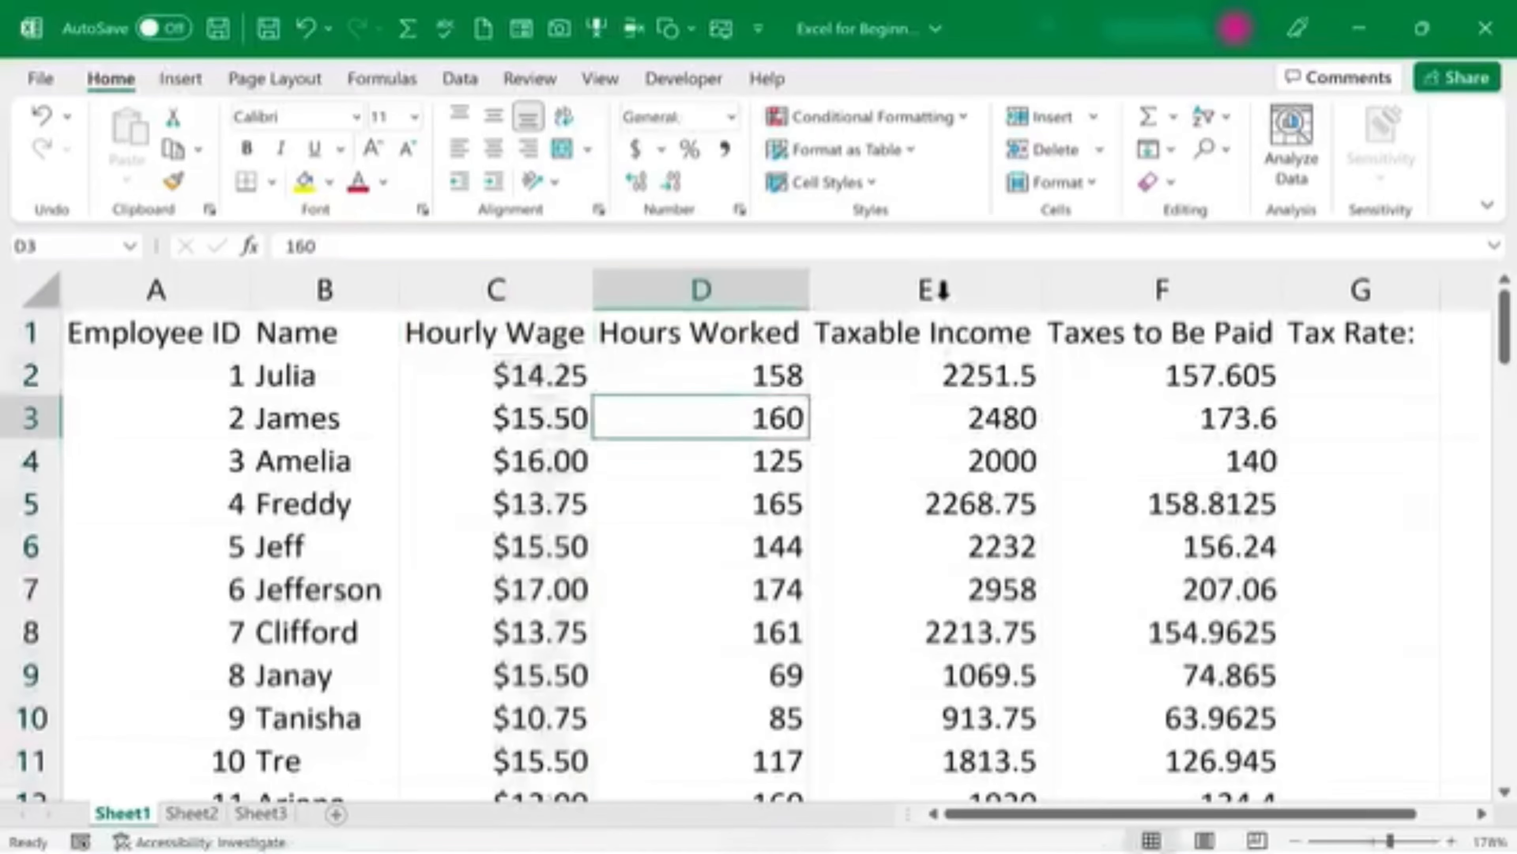
click(938, 292)
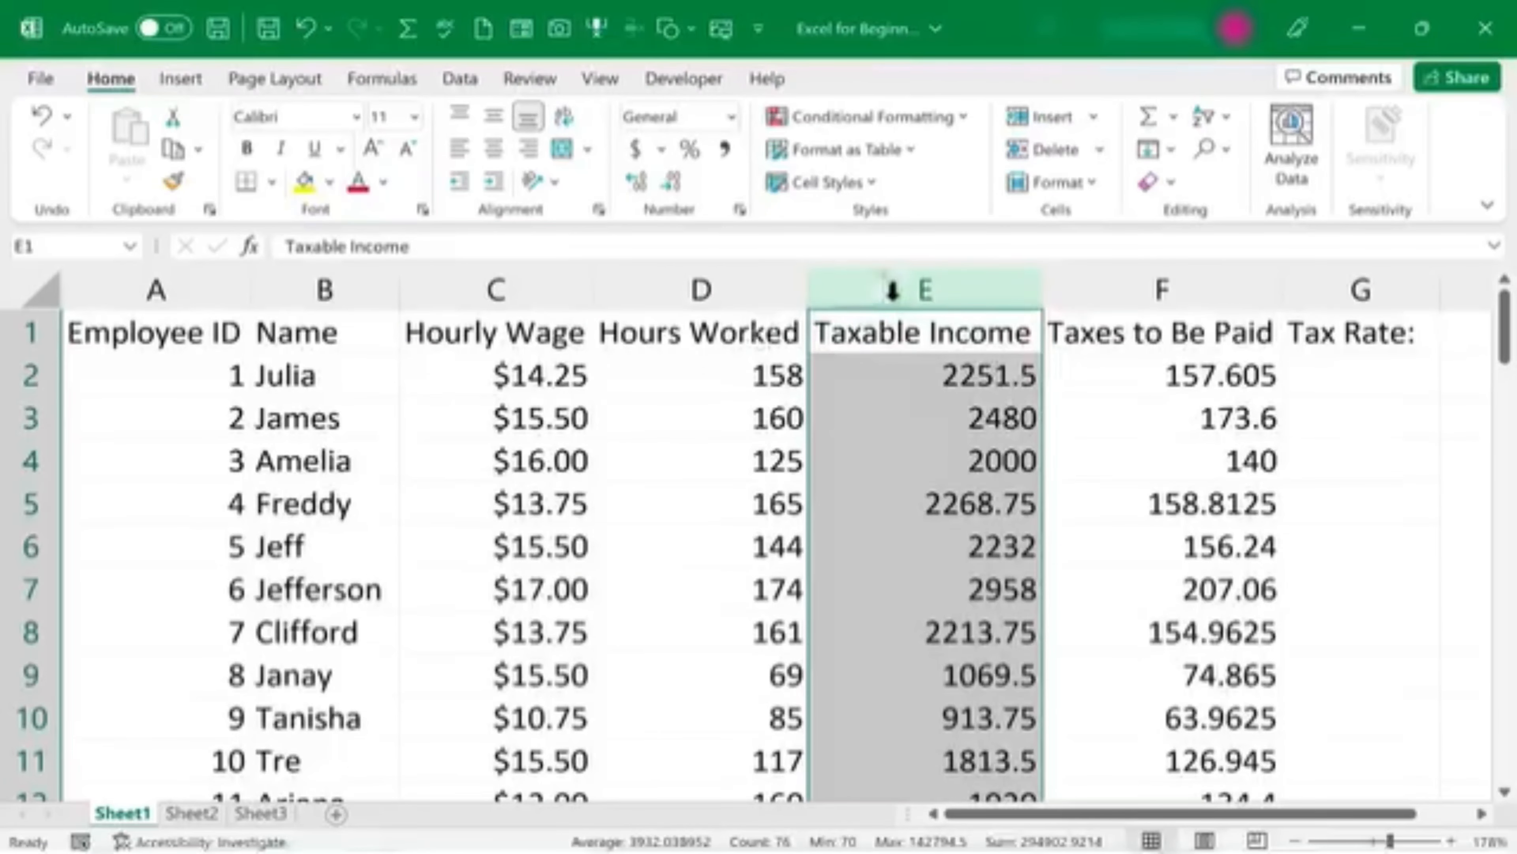
click(731, 117)
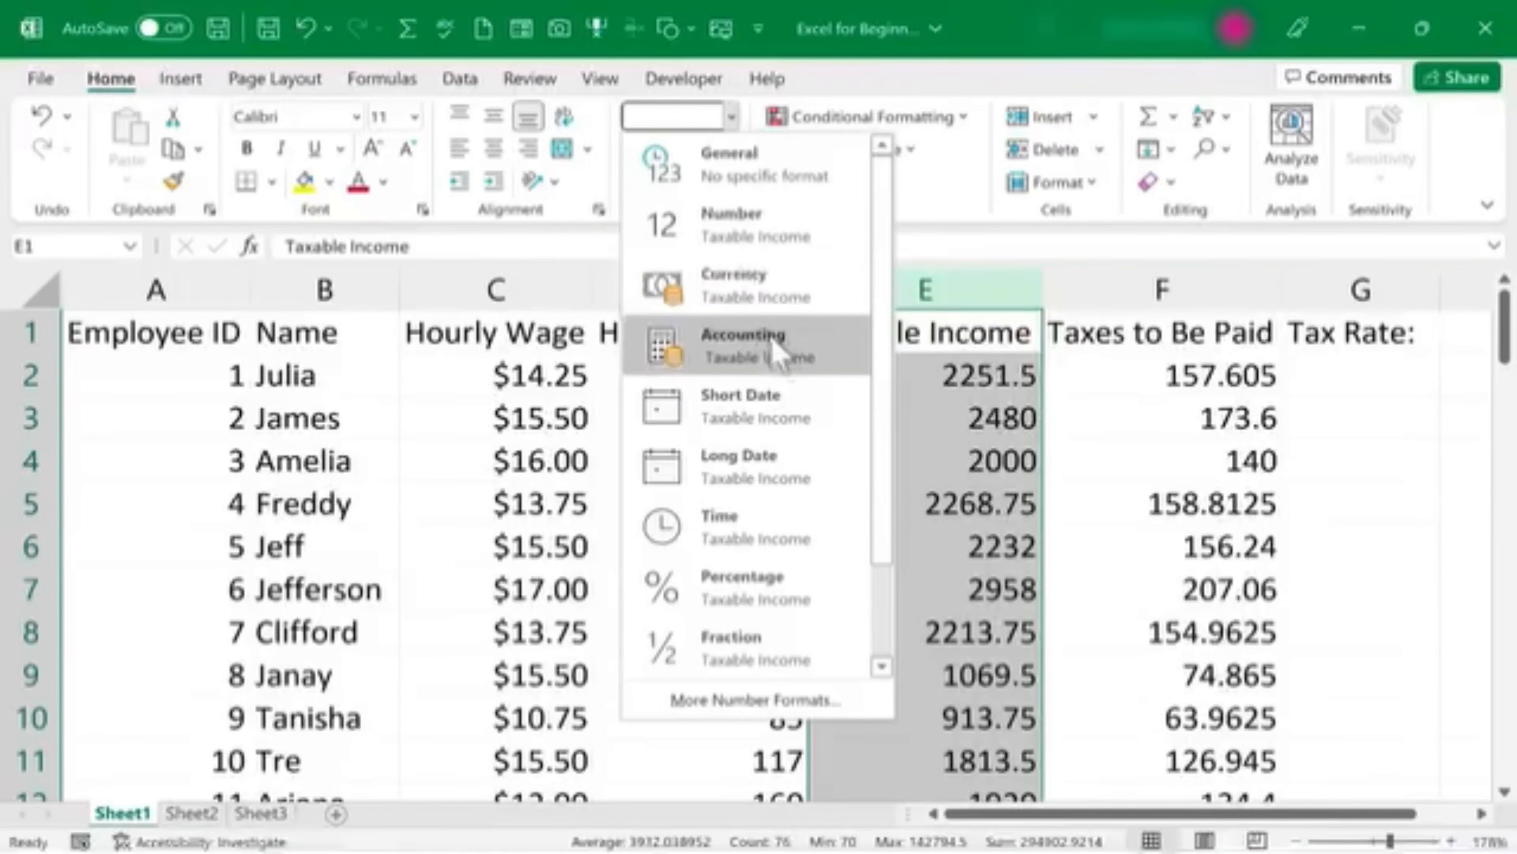
click(821, 375)
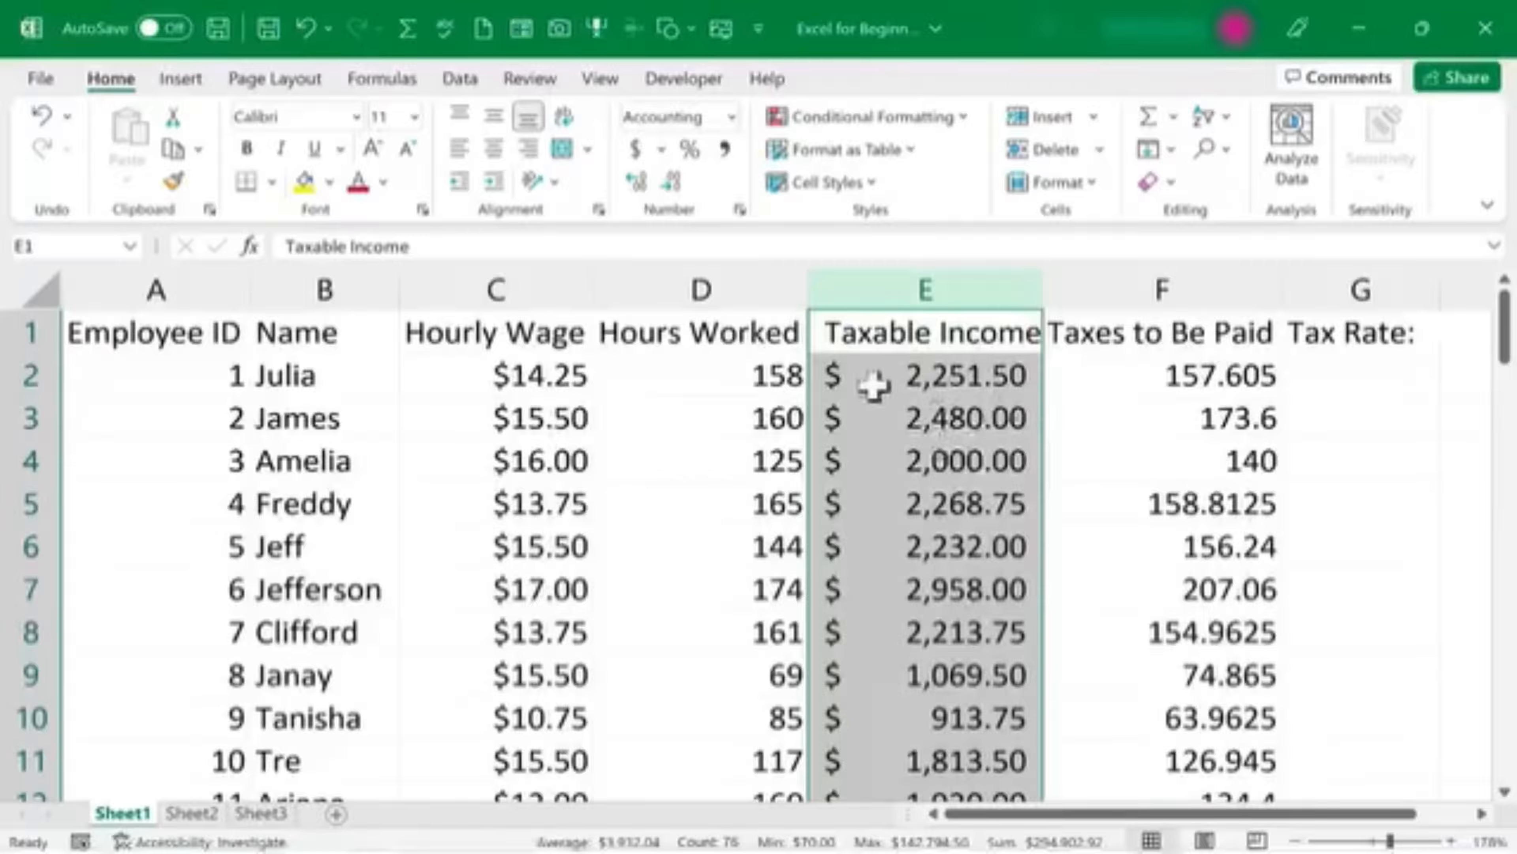
click(956, 425)
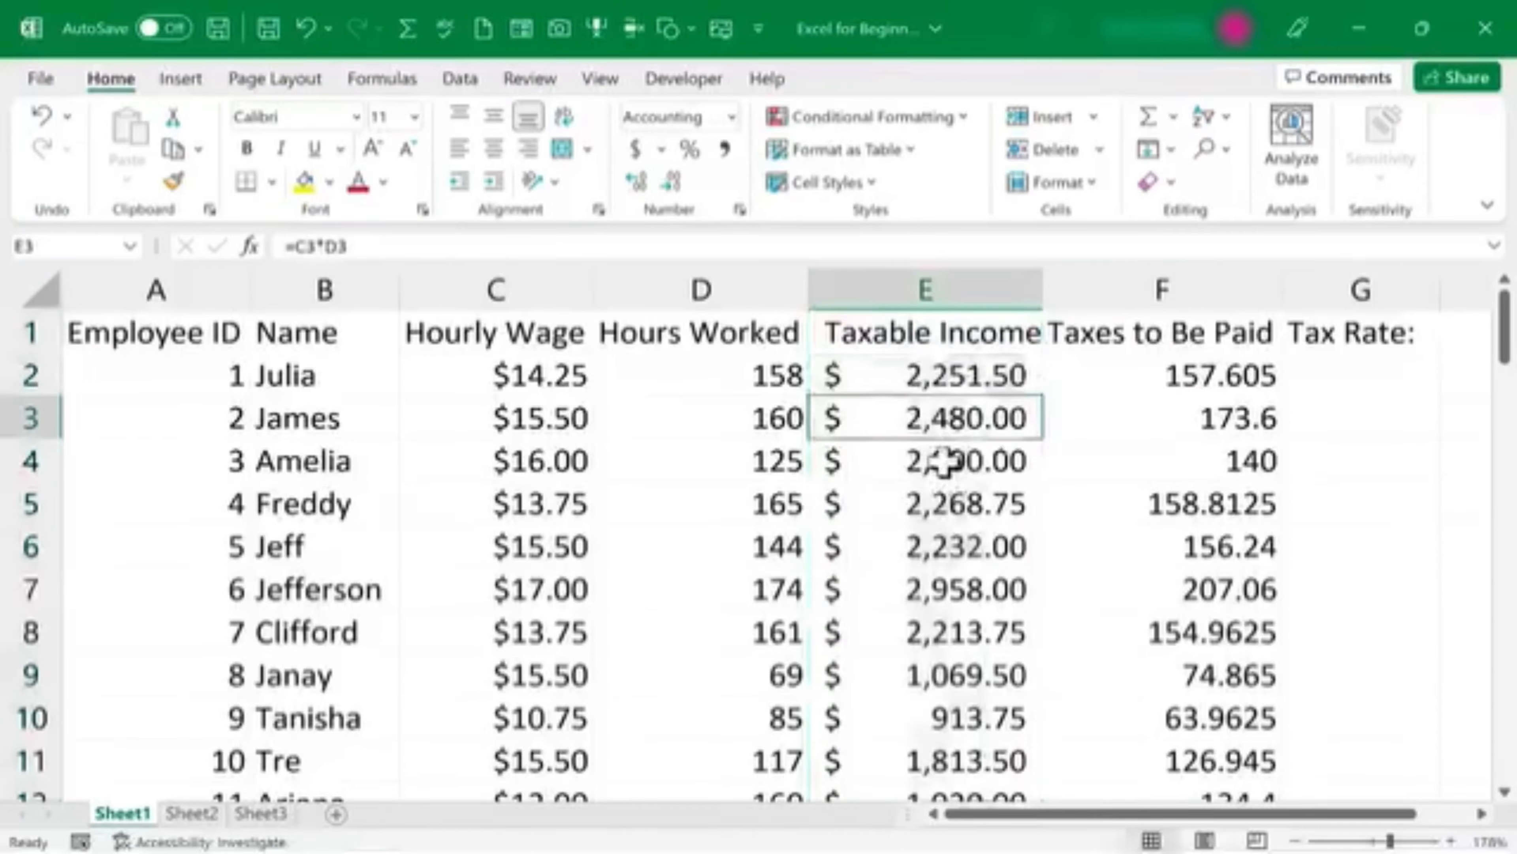
click(932, 382)
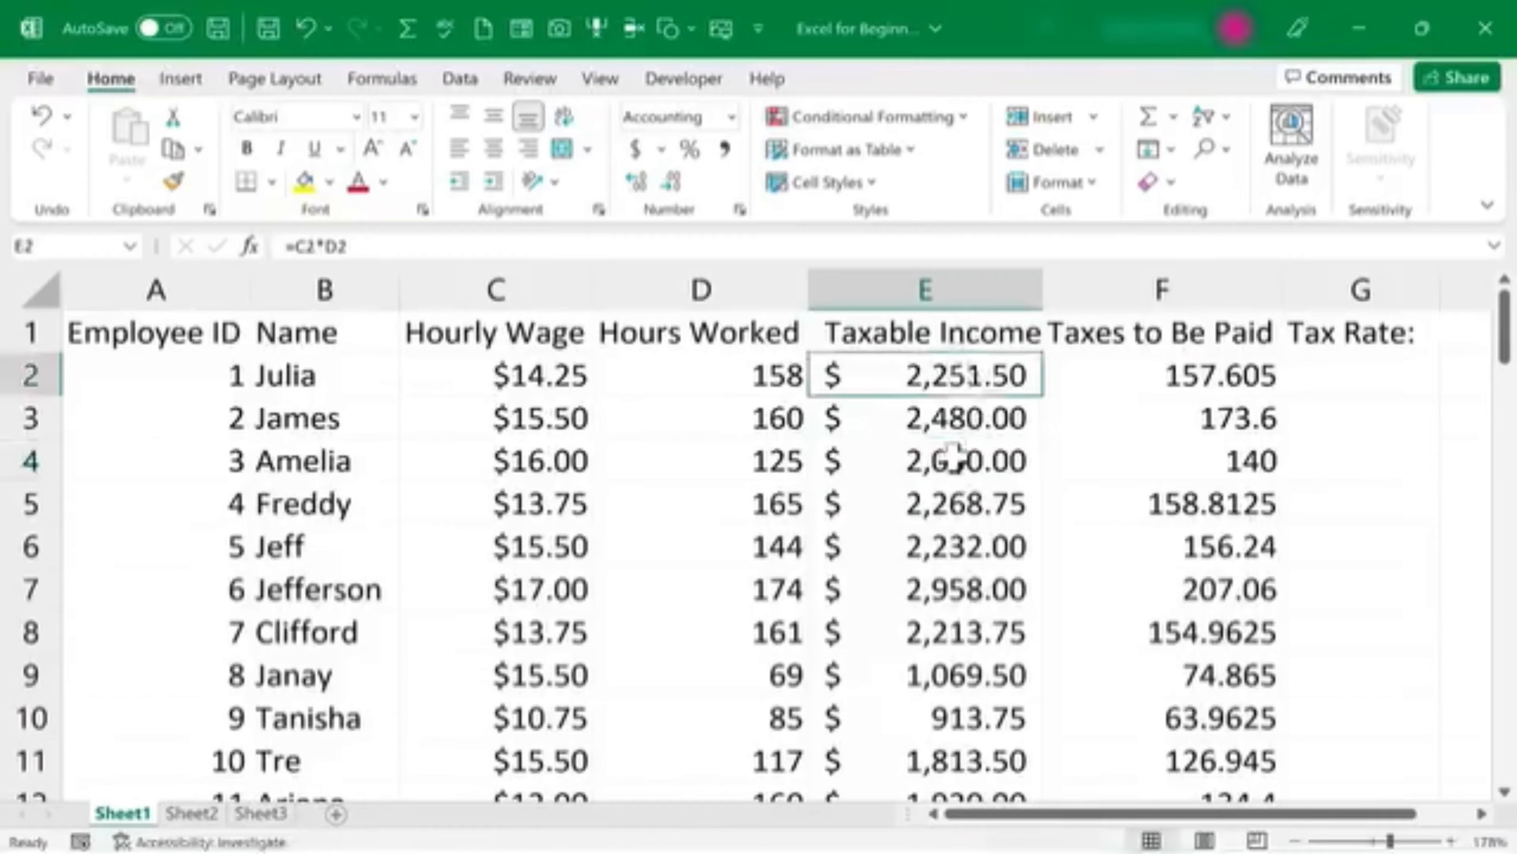
Step: Apply the Accounting number format to the whole Taxes to Be Paid column F
click(1177, 291)
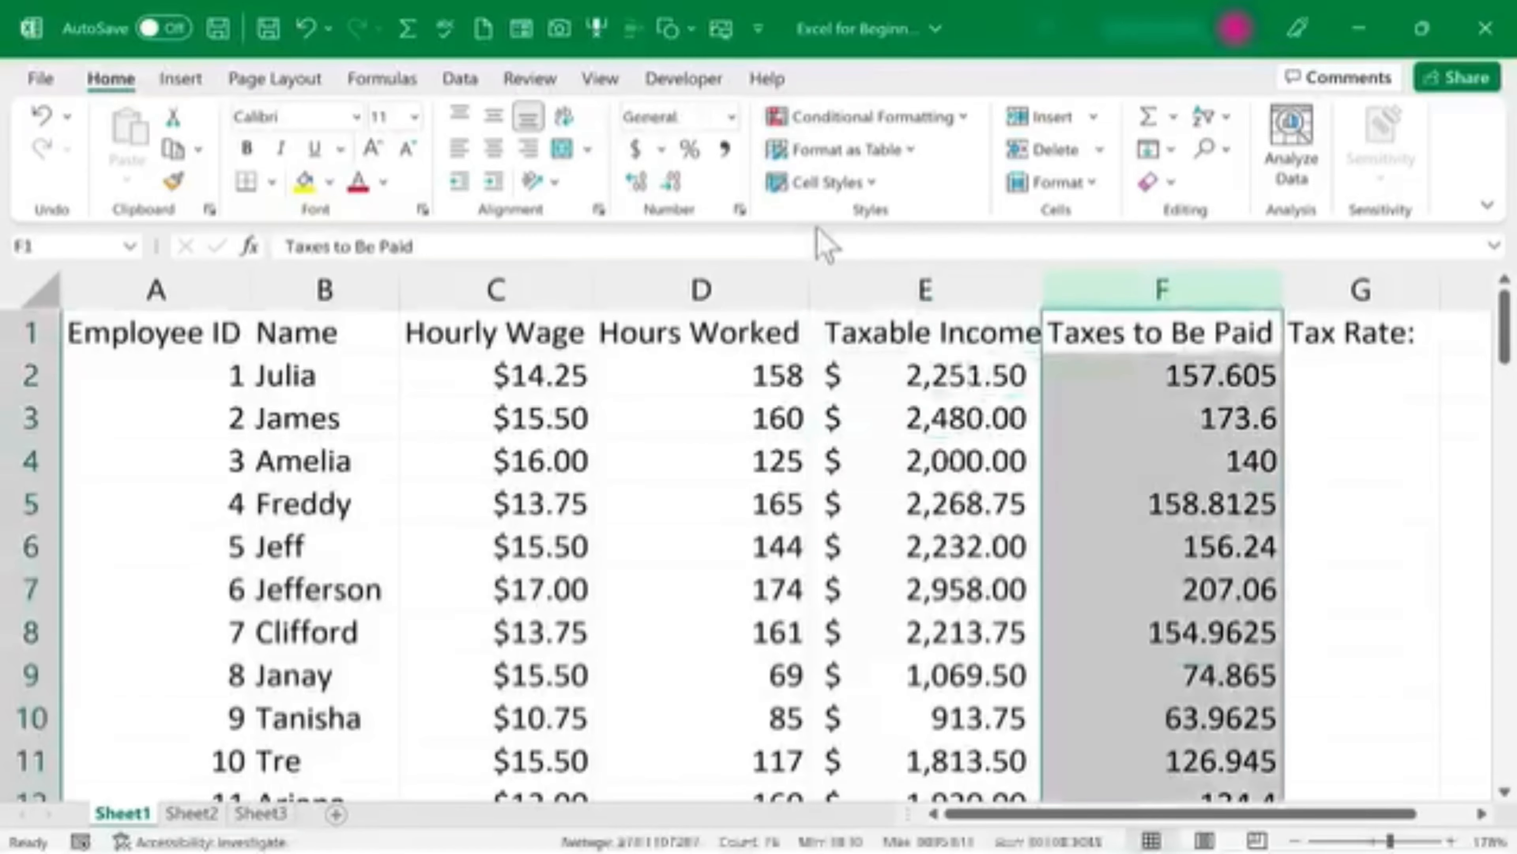
click(728, 119)
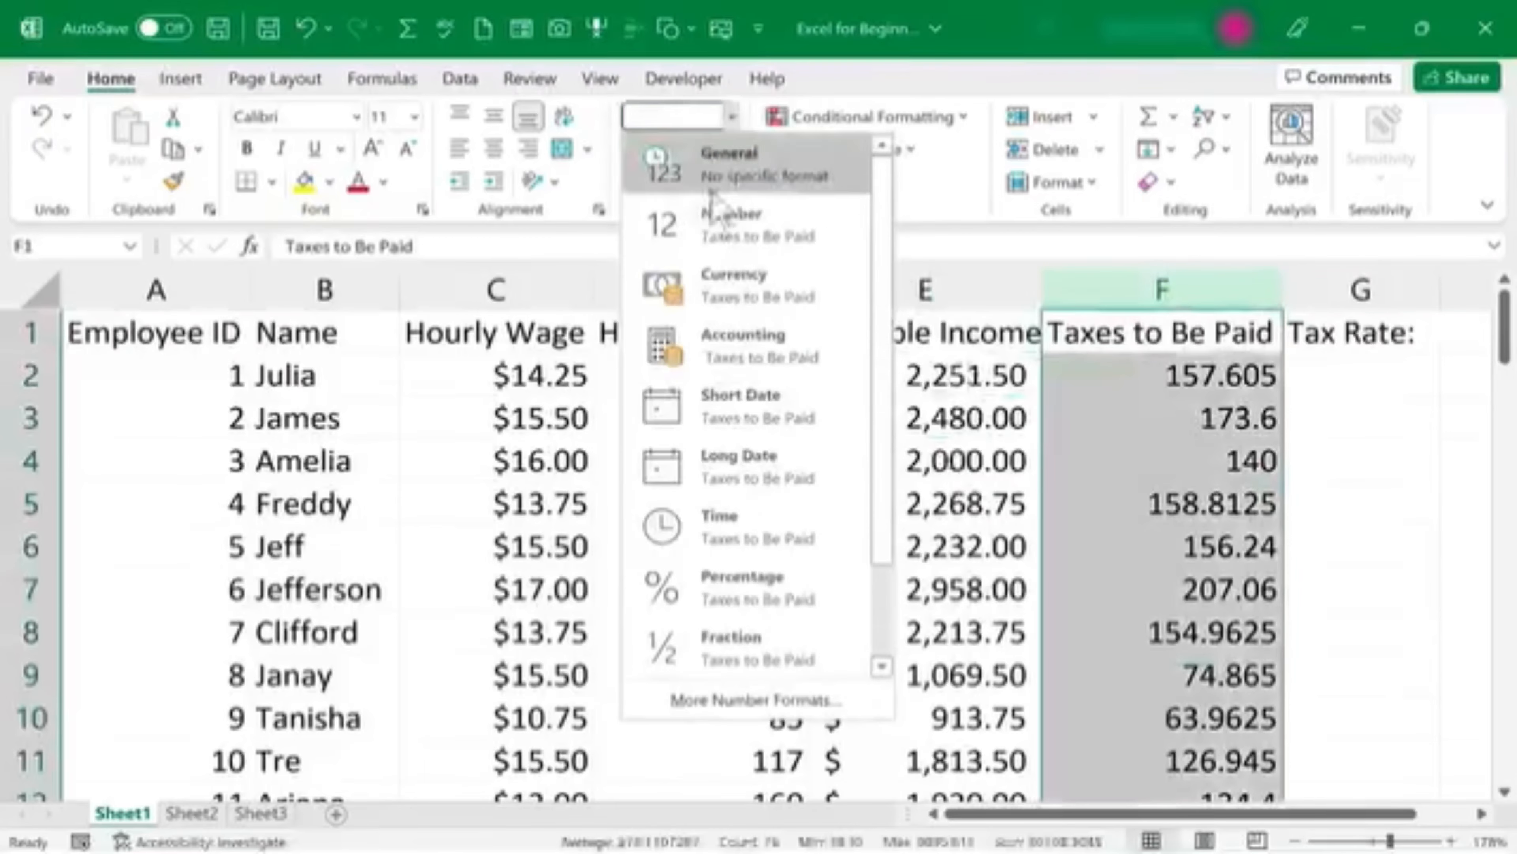
click(741, 345)
click(925, 290)
click(730, 117)
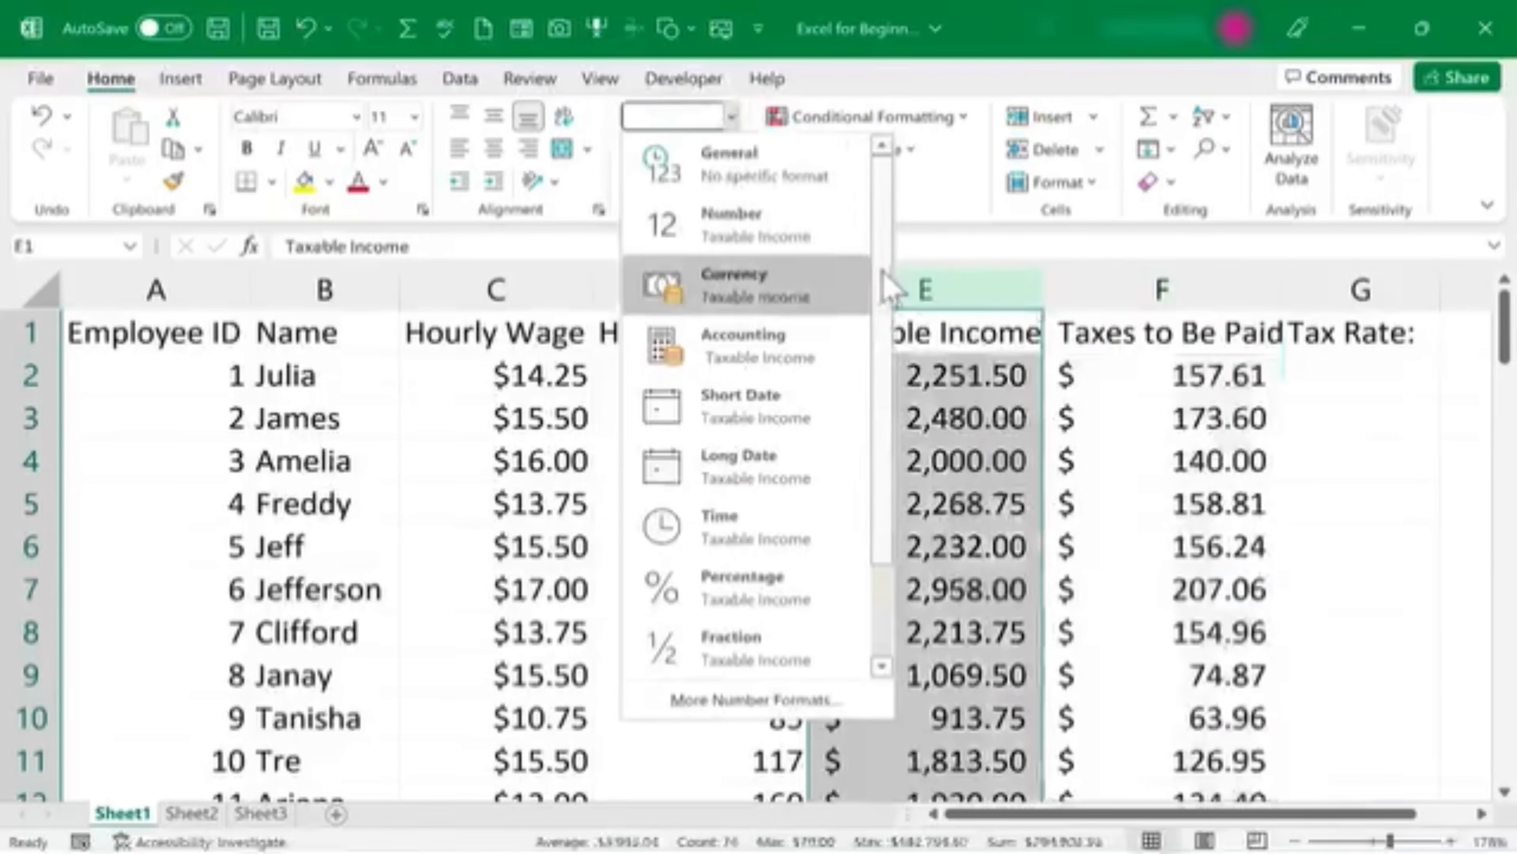
scroll(888, 296, down, 2)
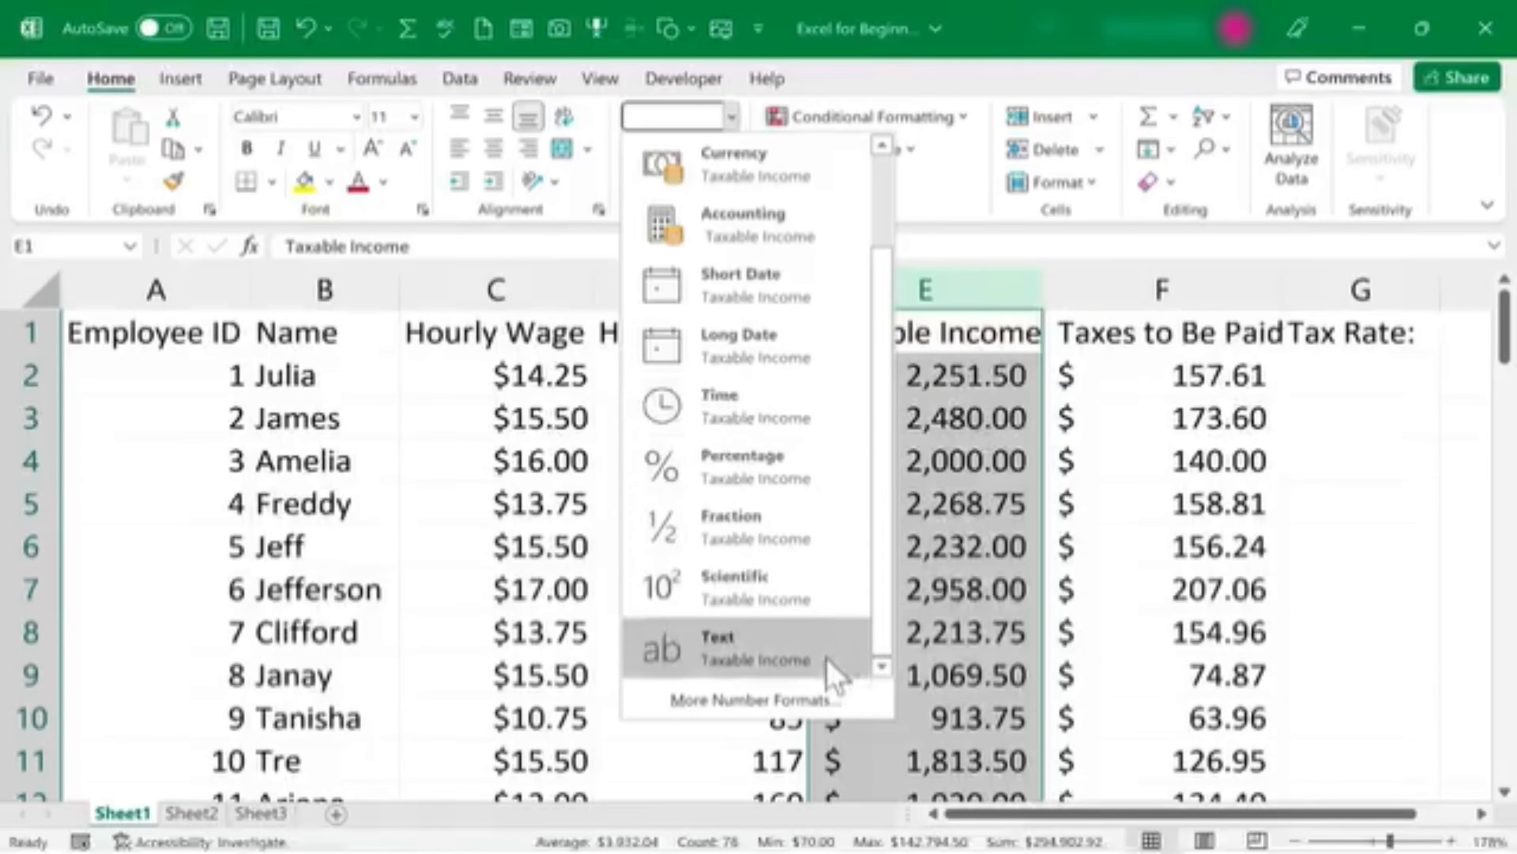
scroll(884, 239, up, 2)
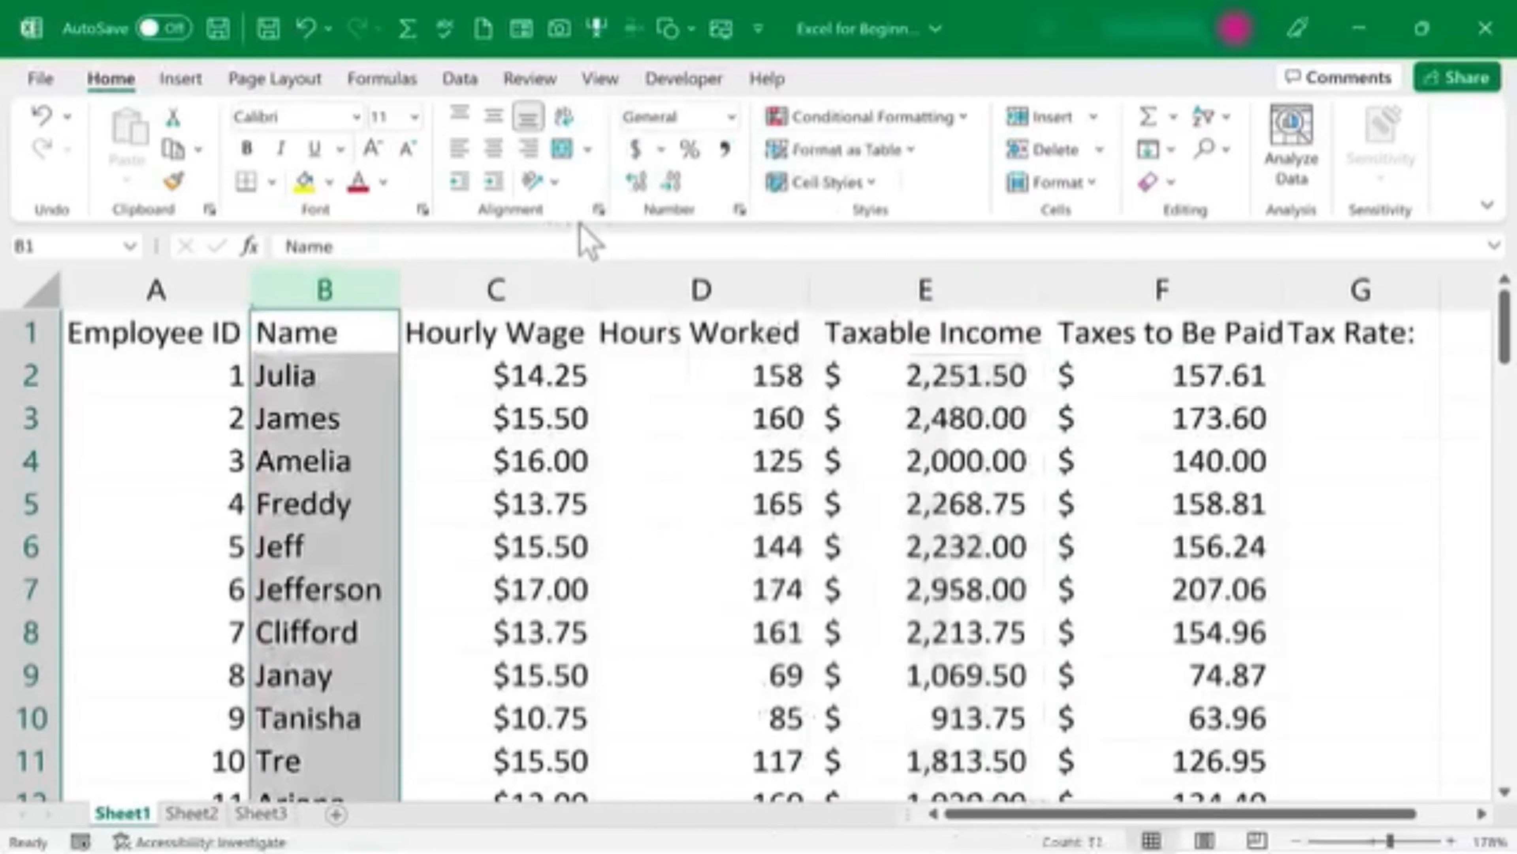
Step: Format the whole Name column B as Text
click(731, 116)
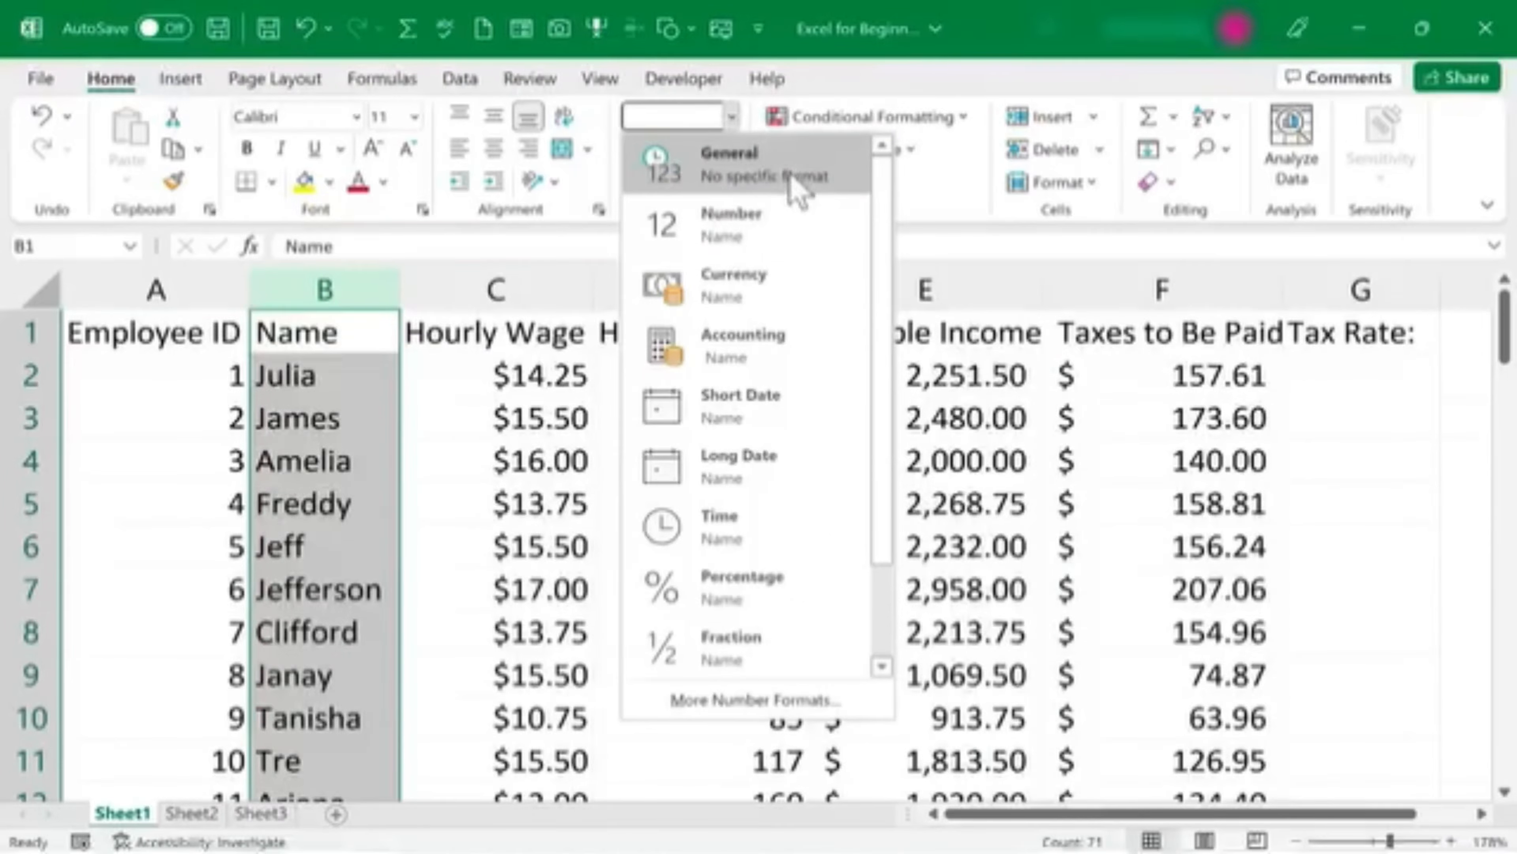
drag(882, 273, 895, 538)
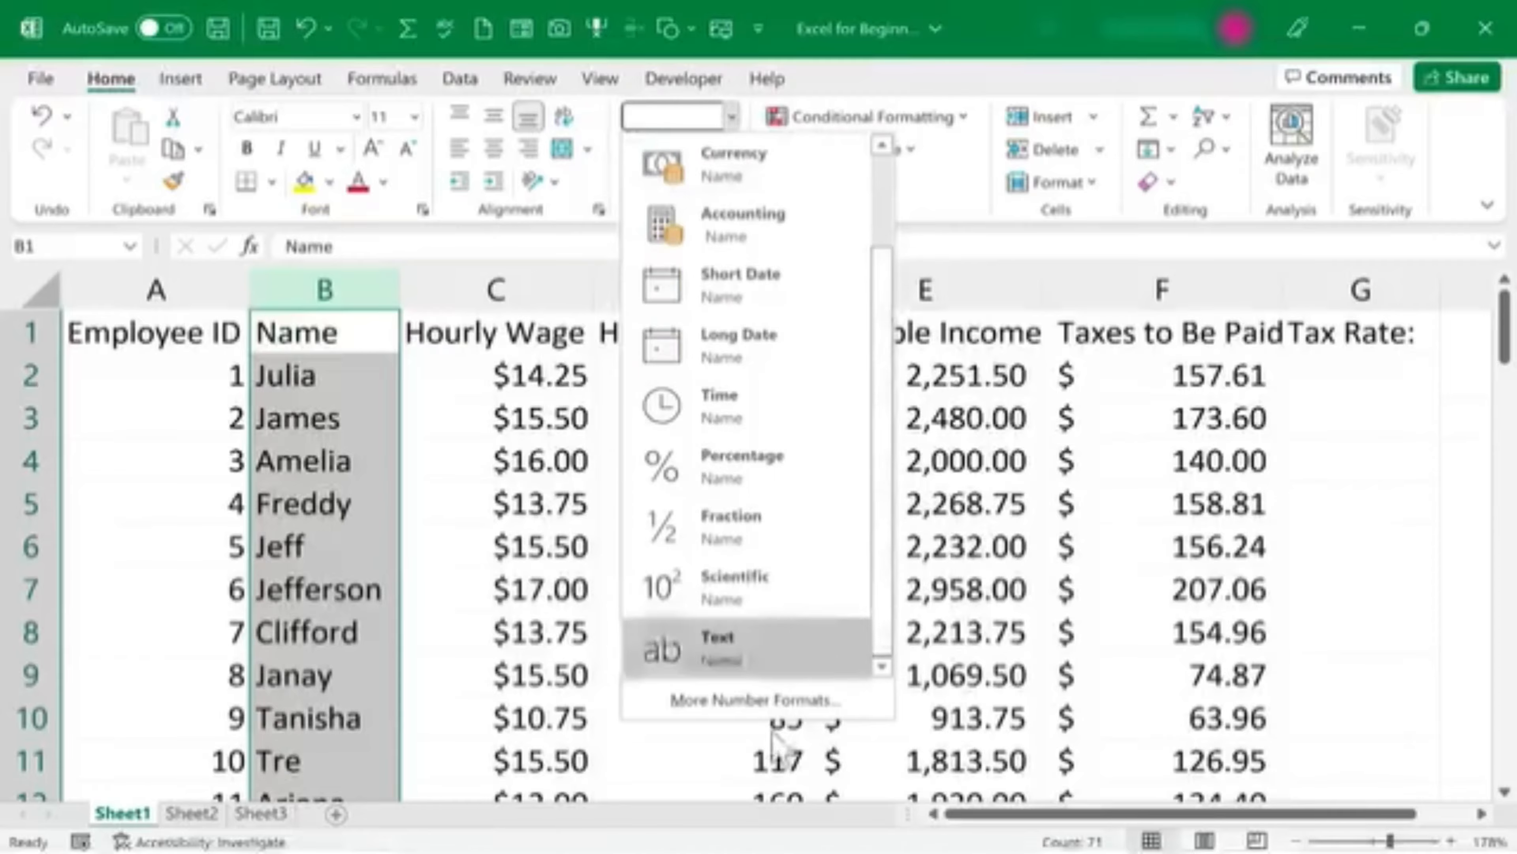
click(750, 657)
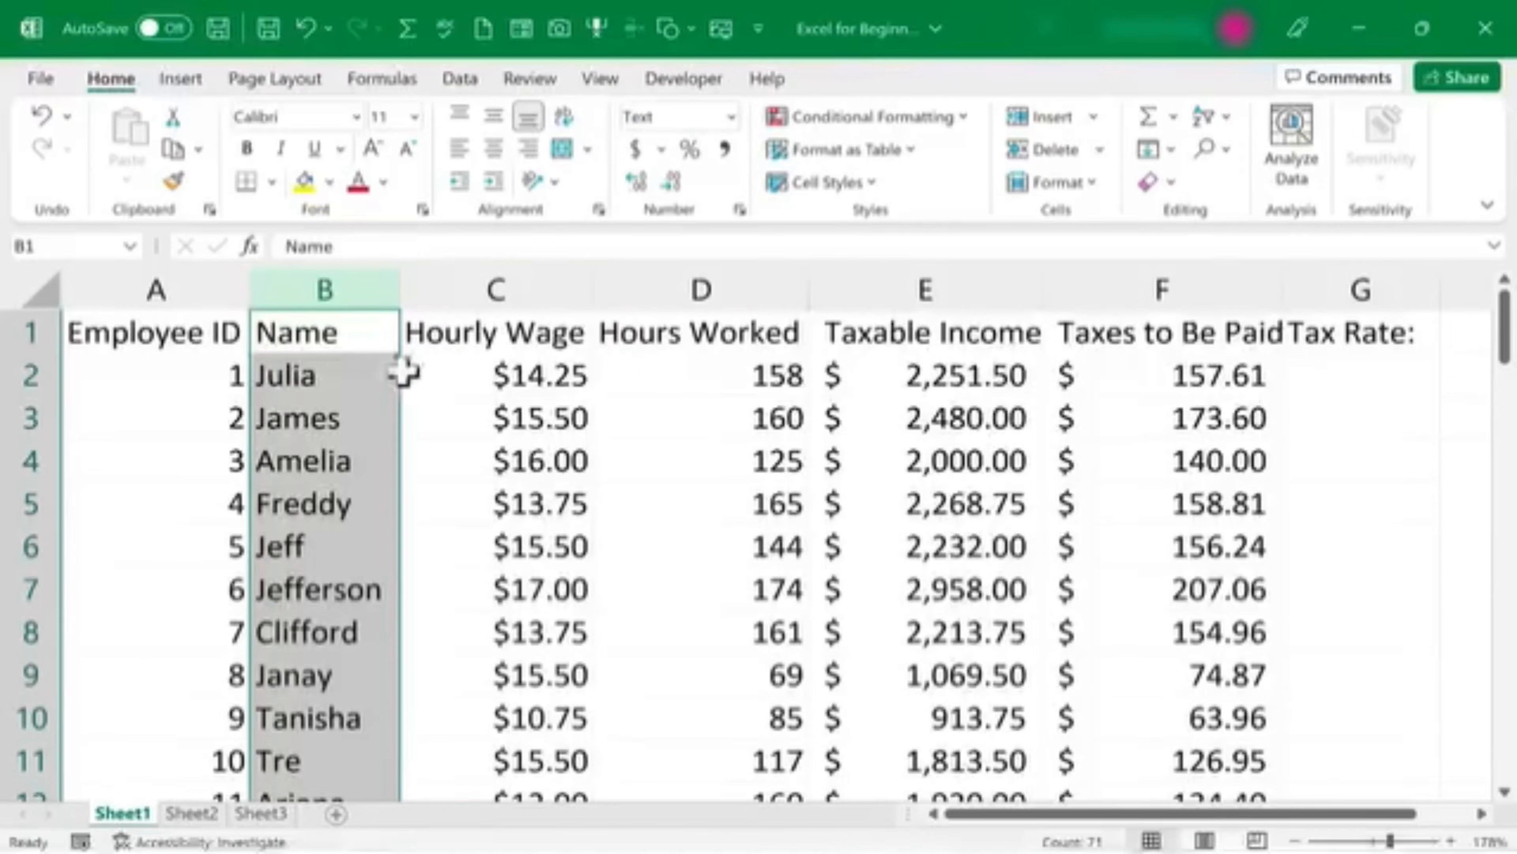
click(325, 420)
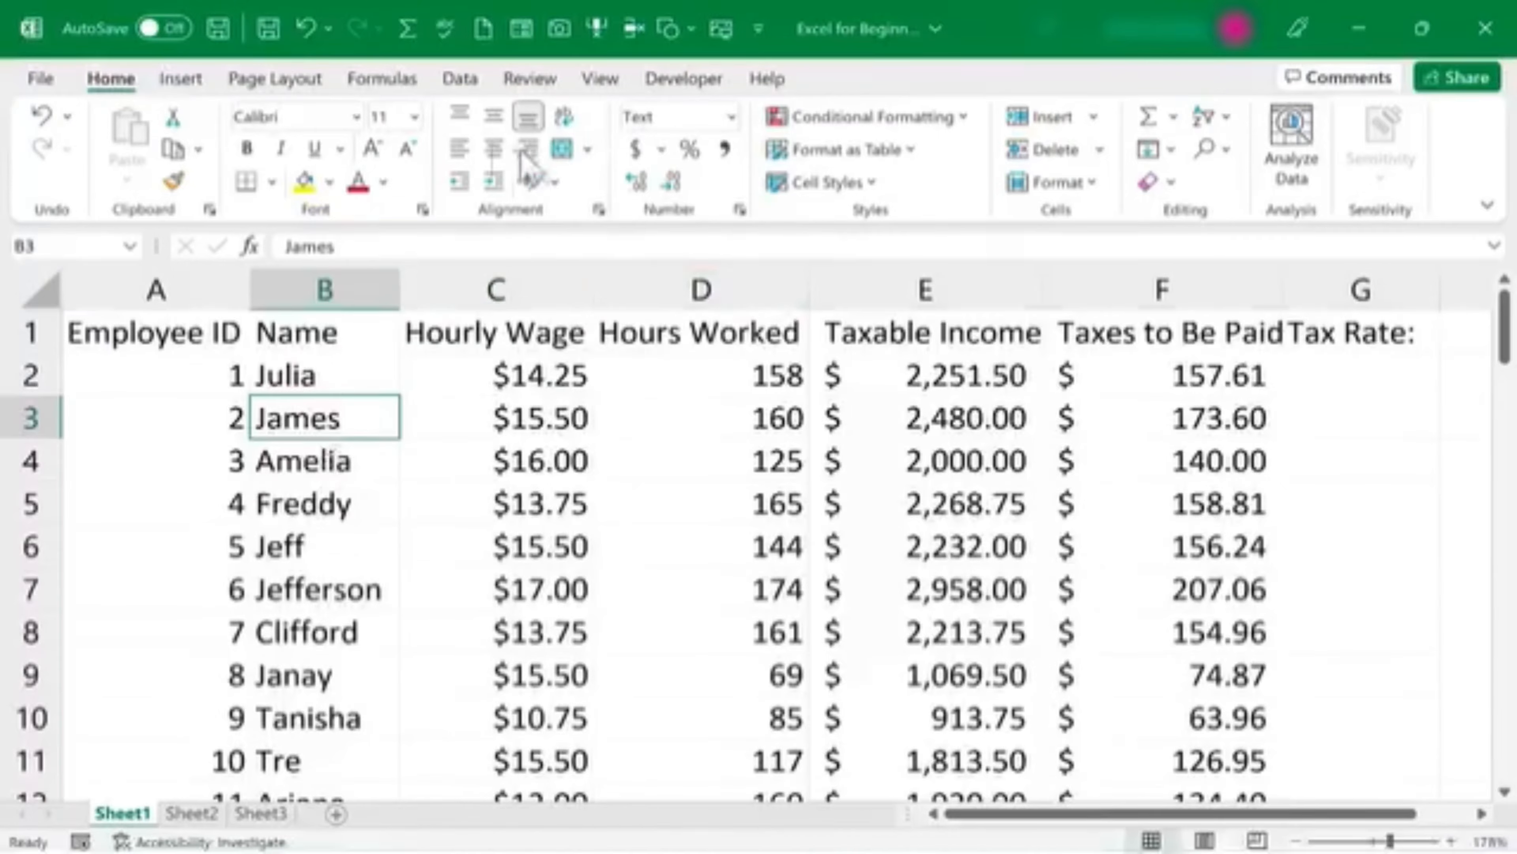
Step: Examine the Custom, Scientific, Time and Date number categories in Format Cells for B3, and leave without applying any
click(734, 120)
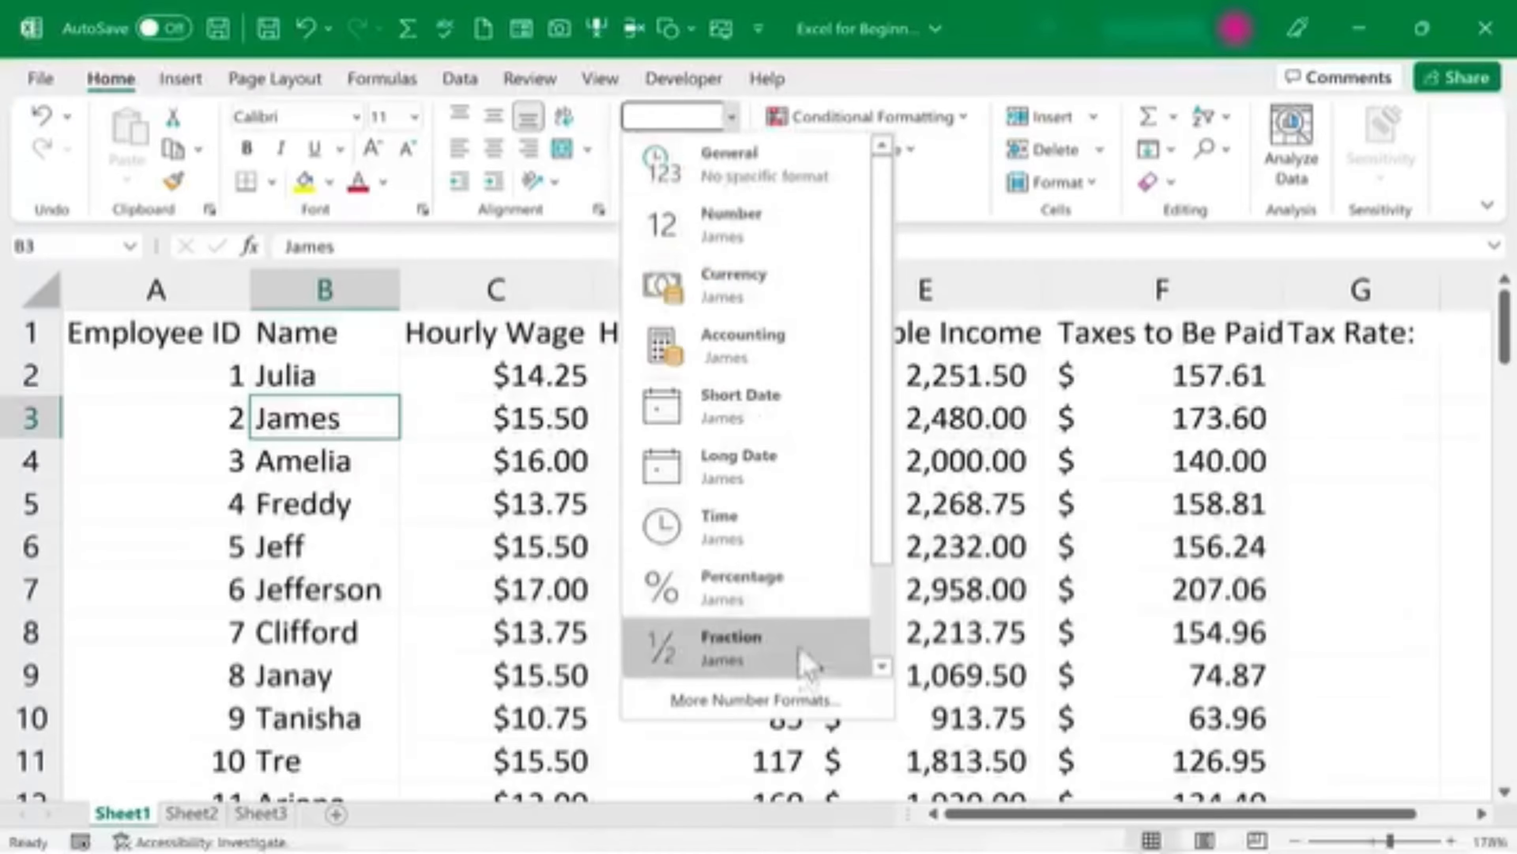
click(803, 701)
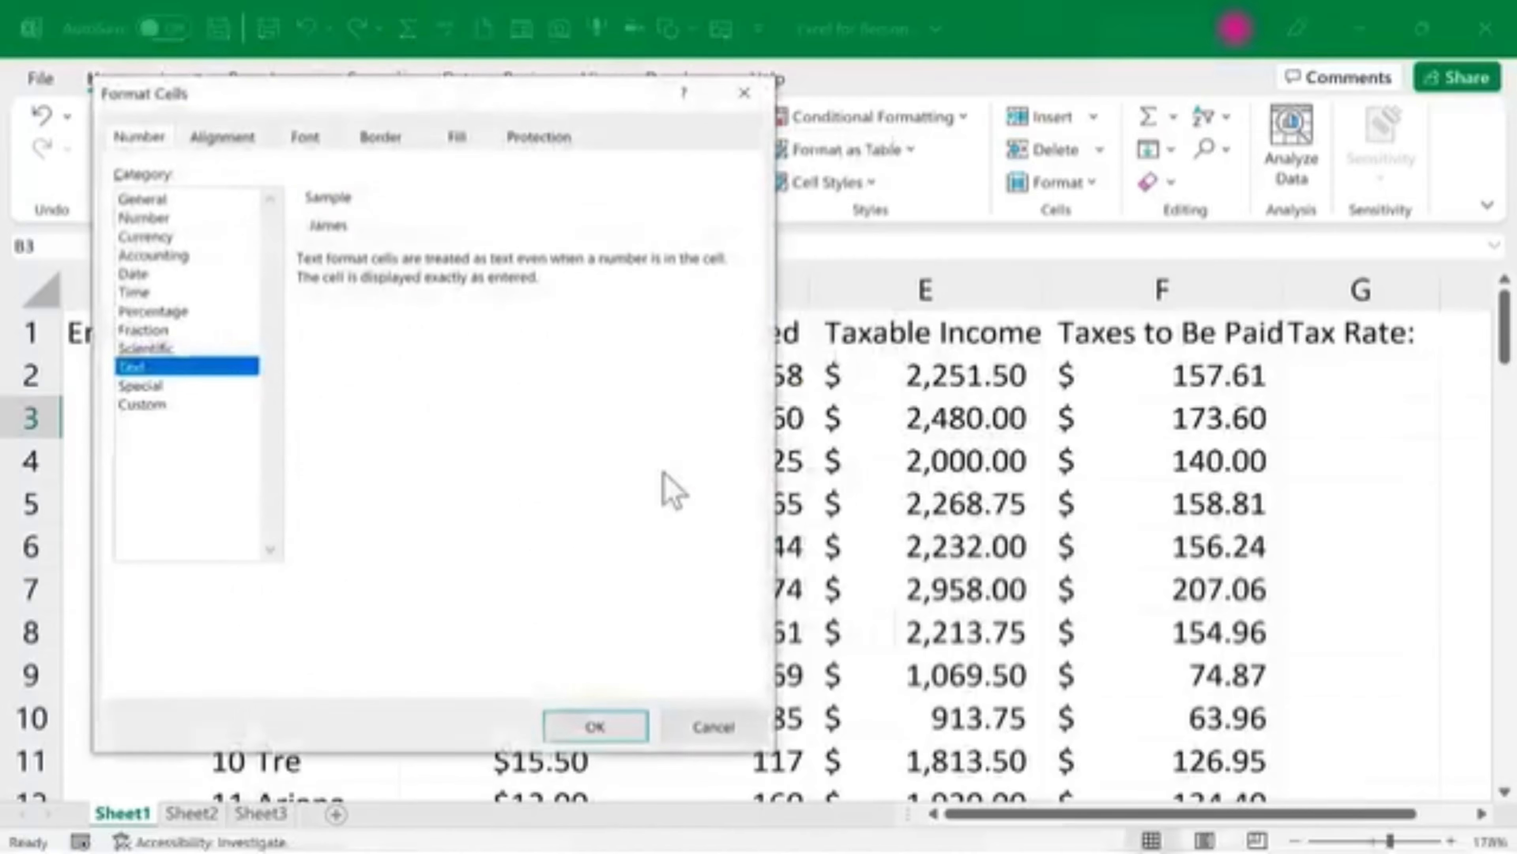
click(147, 409)
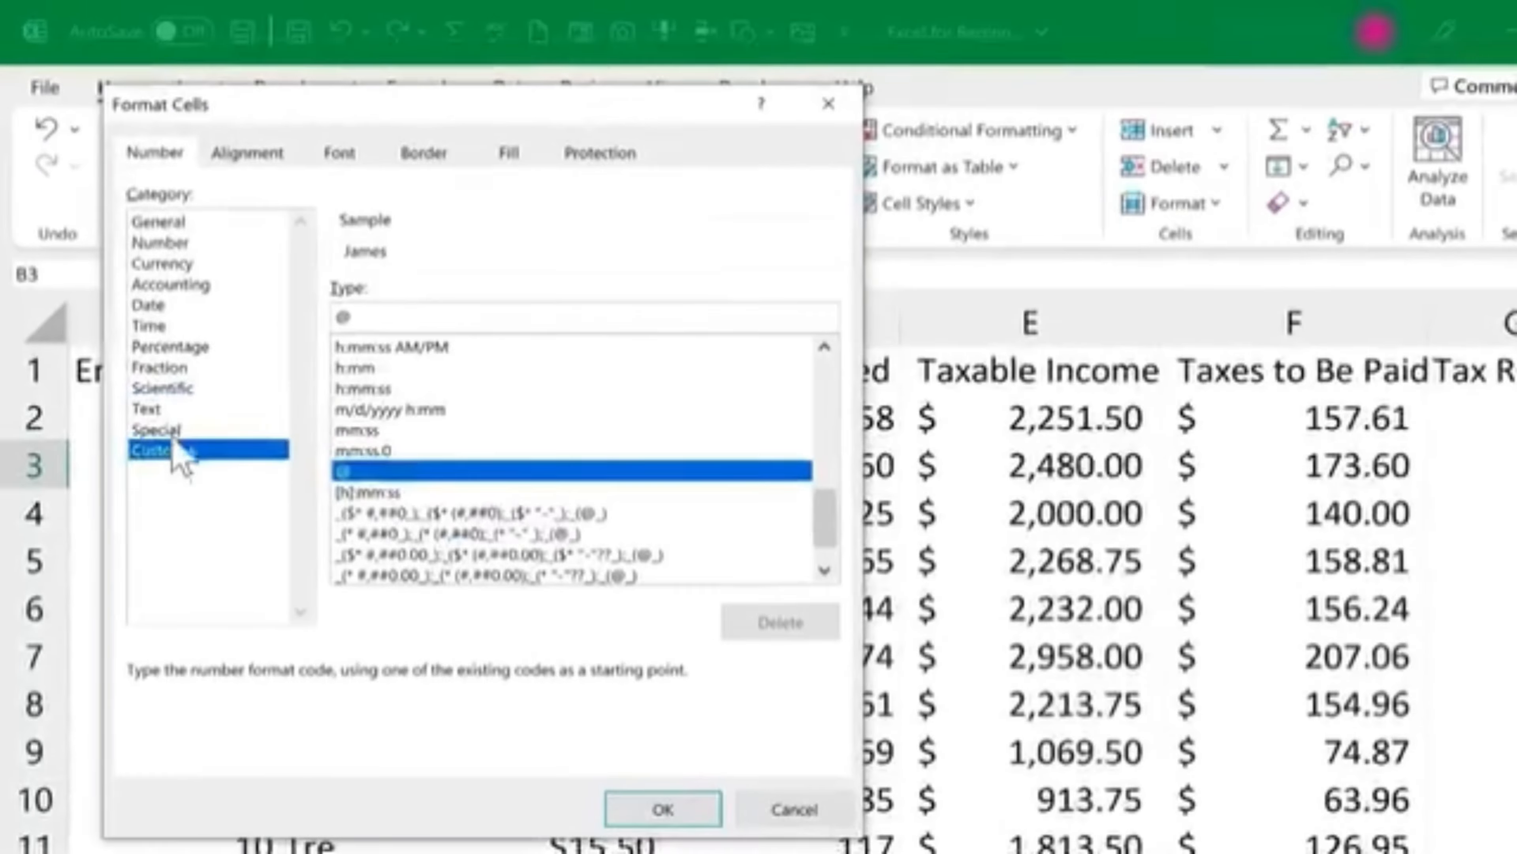
click(167, 389)
click(173, 326)
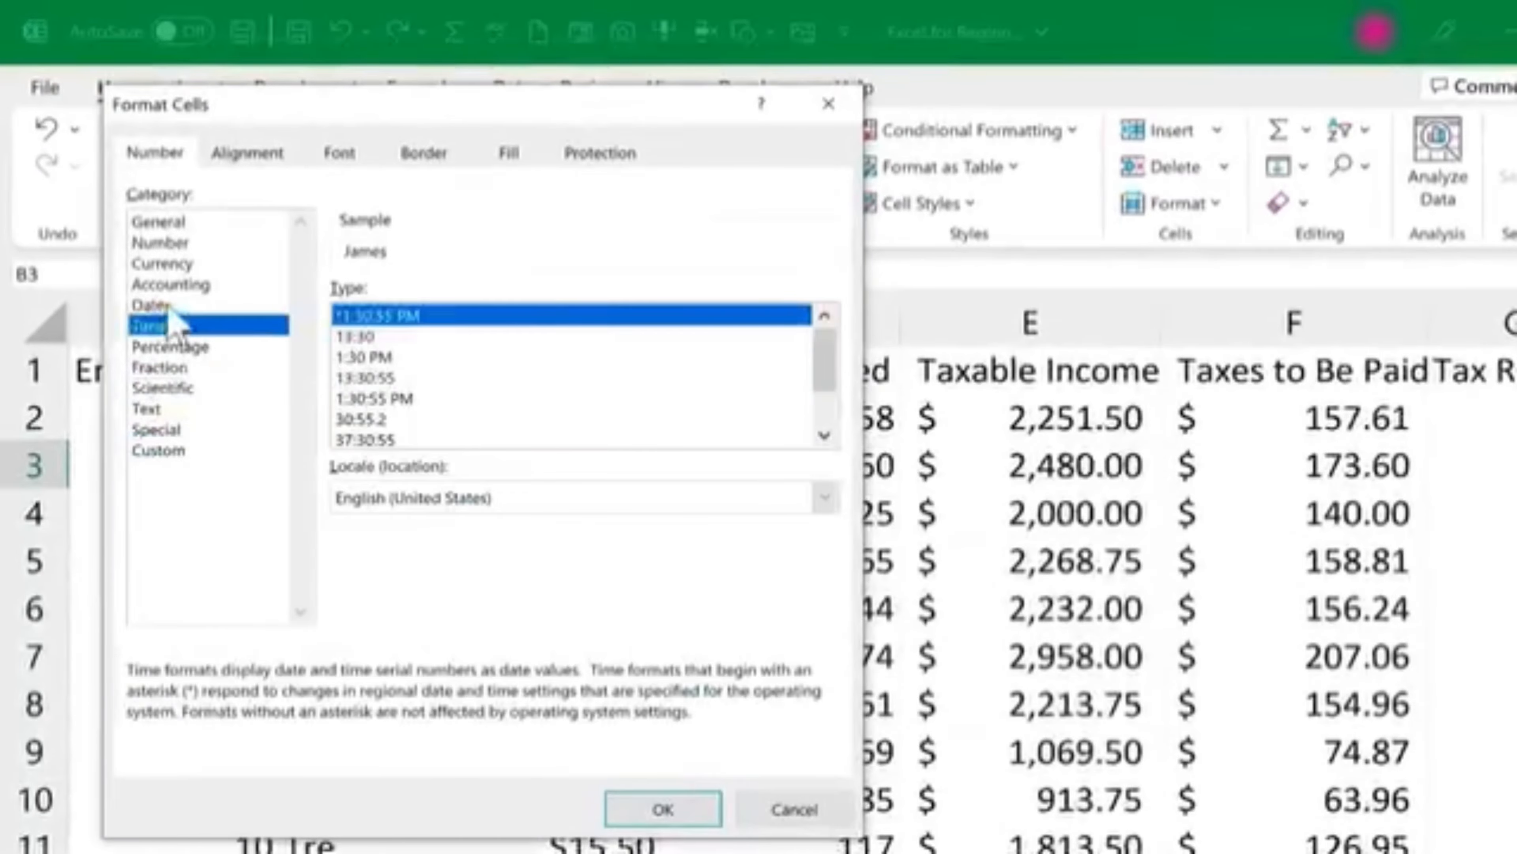
click(153, 305)
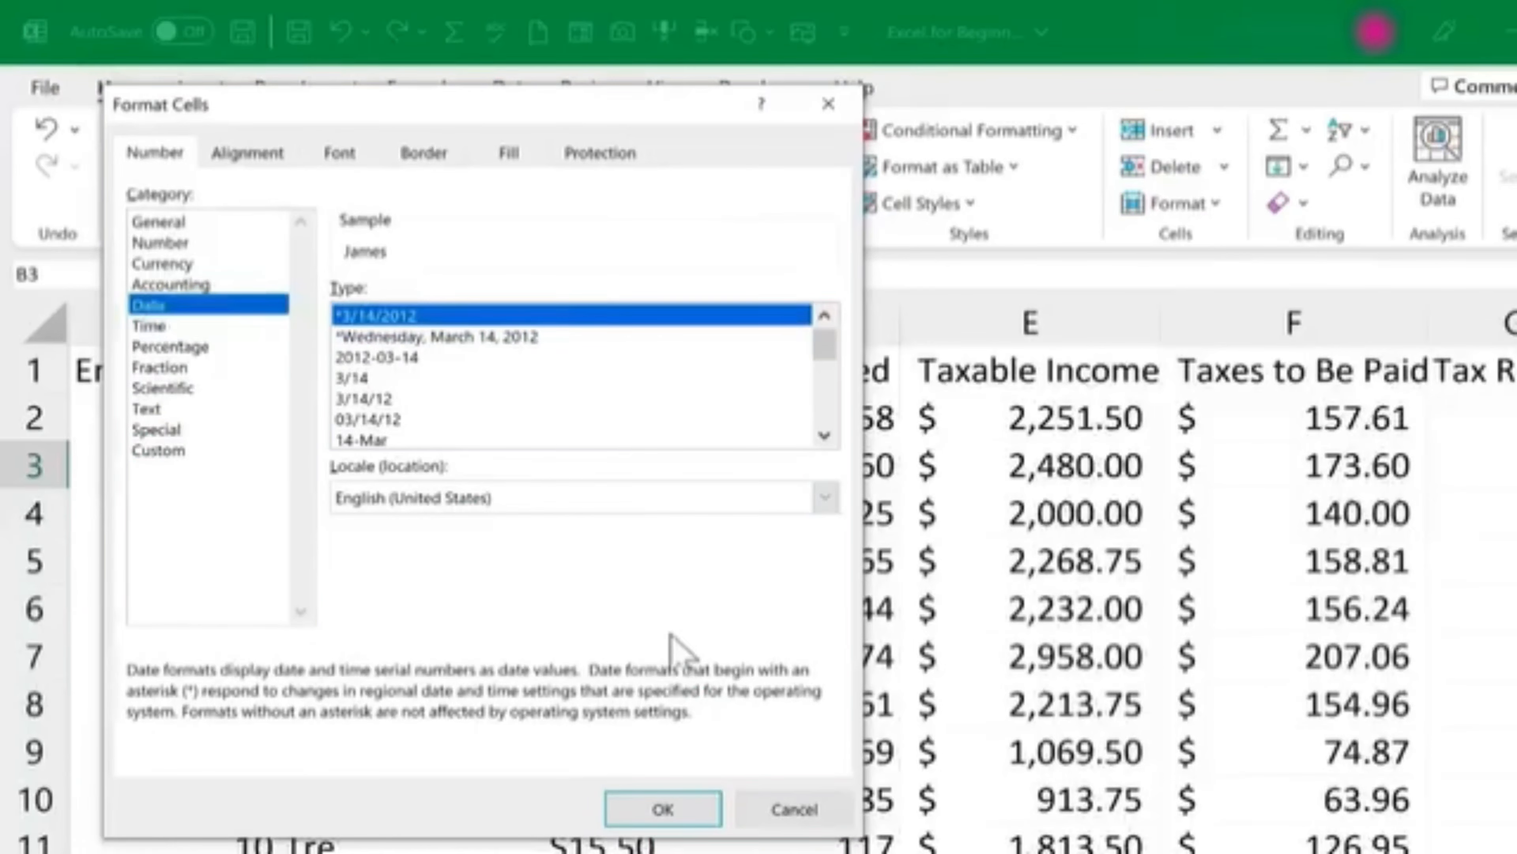
click(795, 808)
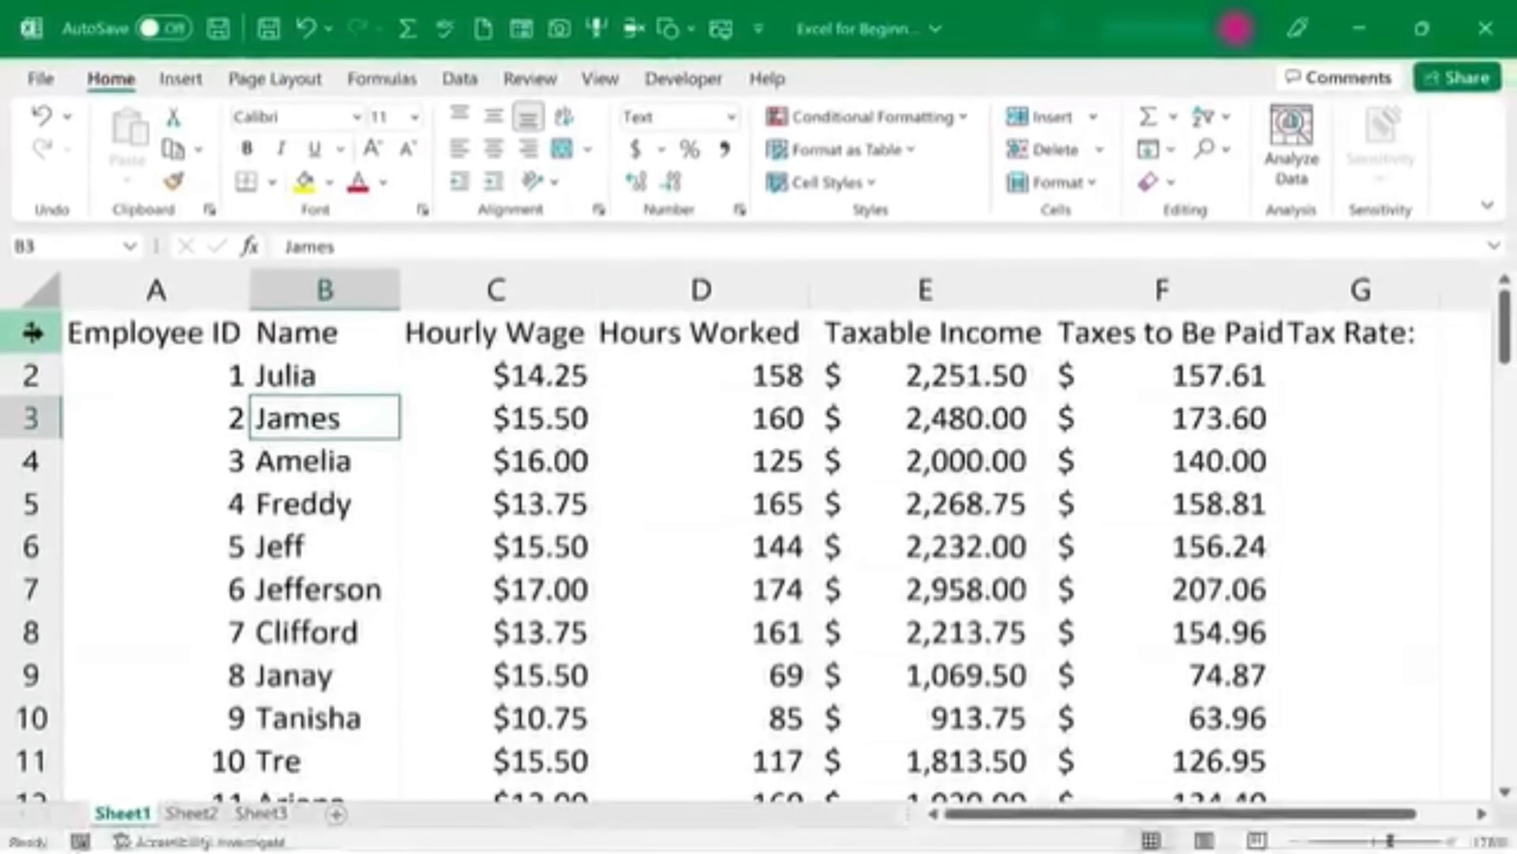
Step: Make the header labels across row 1 bold, including the tax rate cells
click(32, 332)
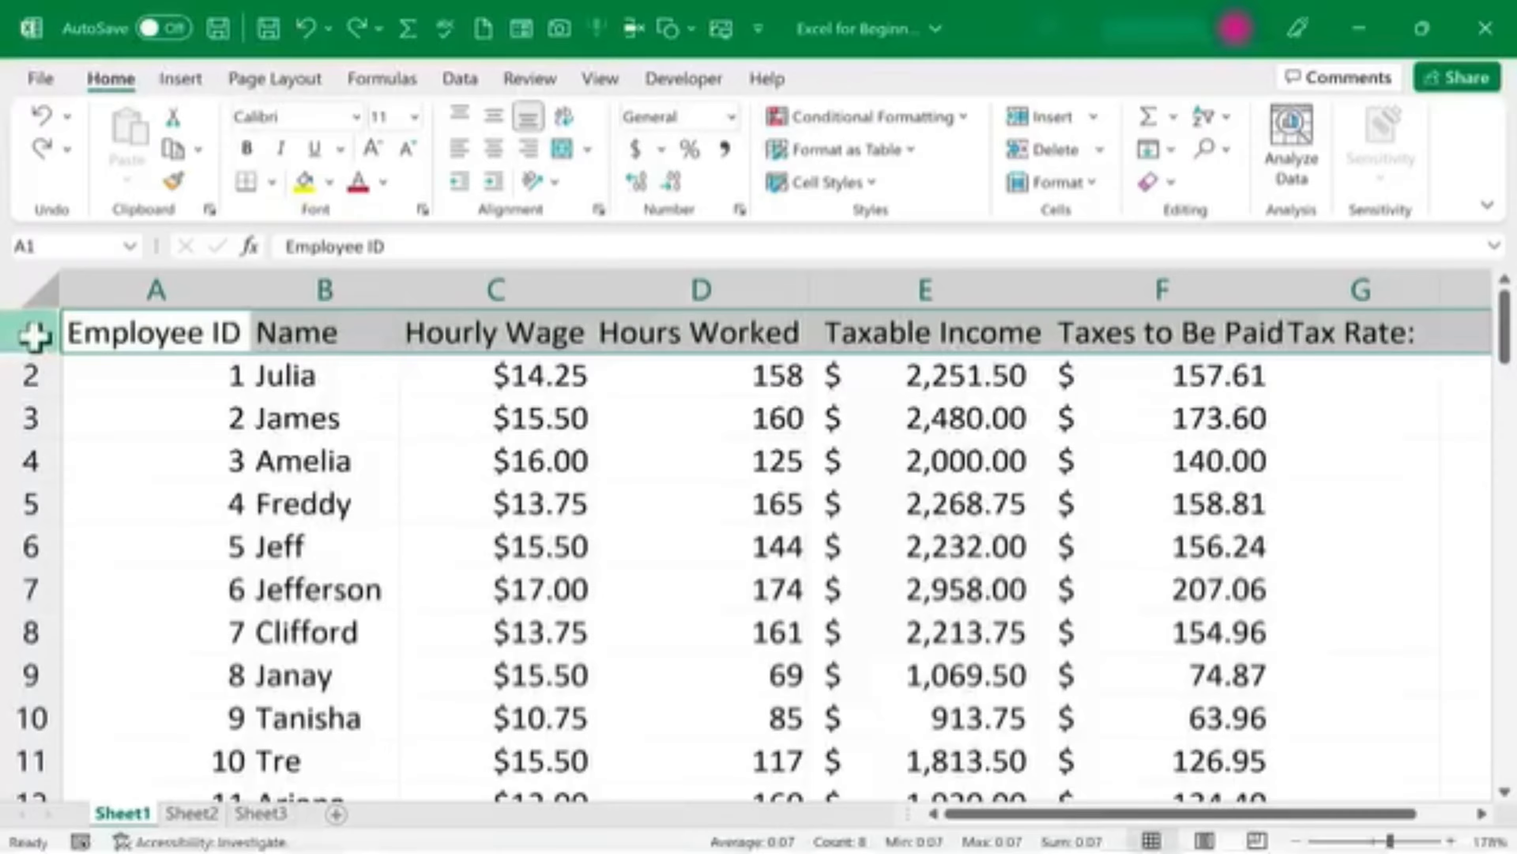
click(249, 149)
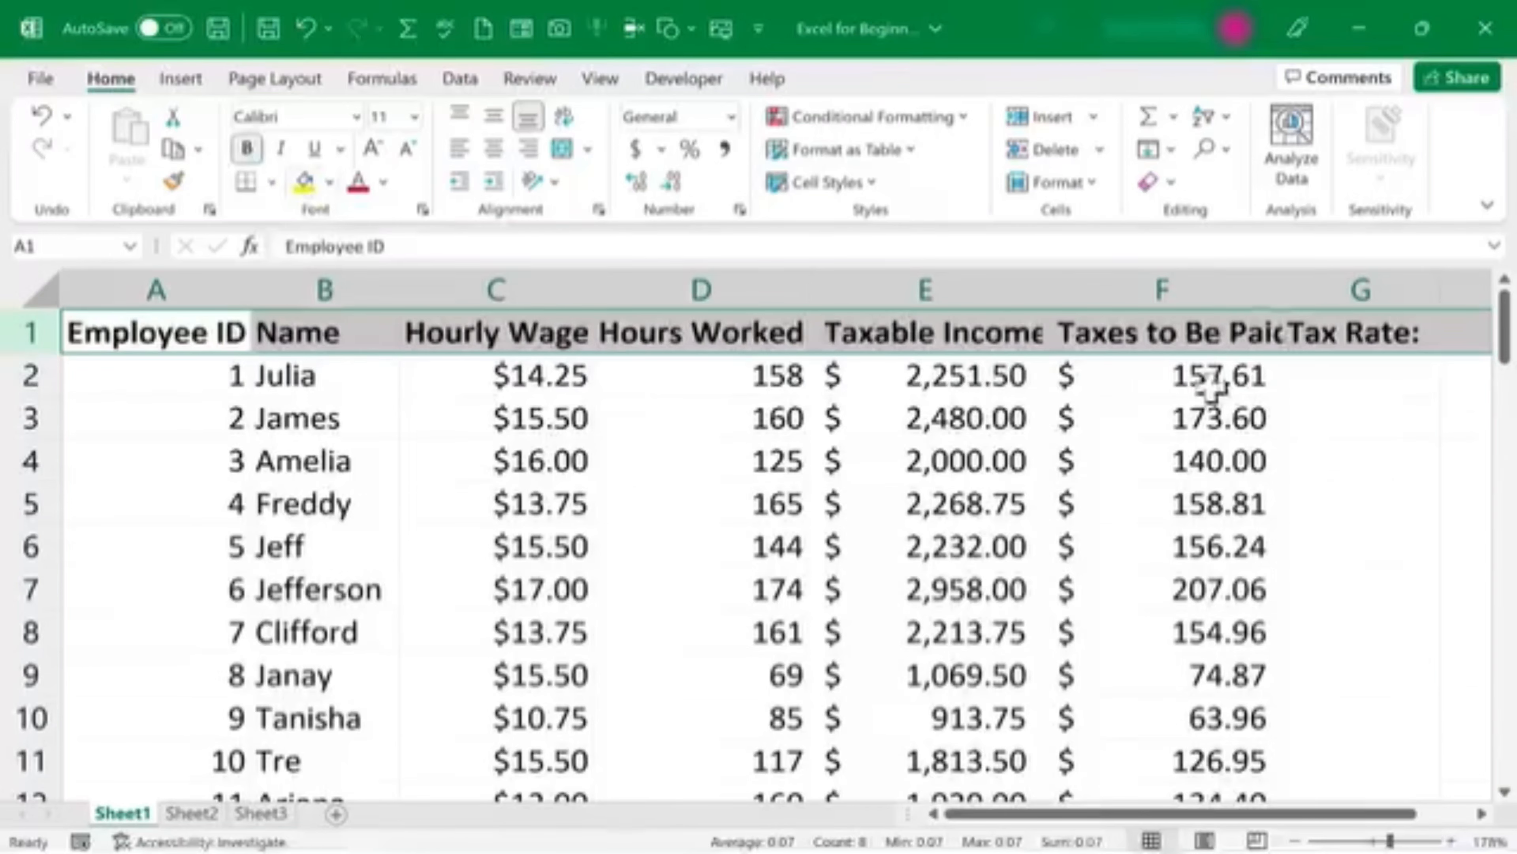
scroll(1471, 339, right, 1)
click(1467, 332)
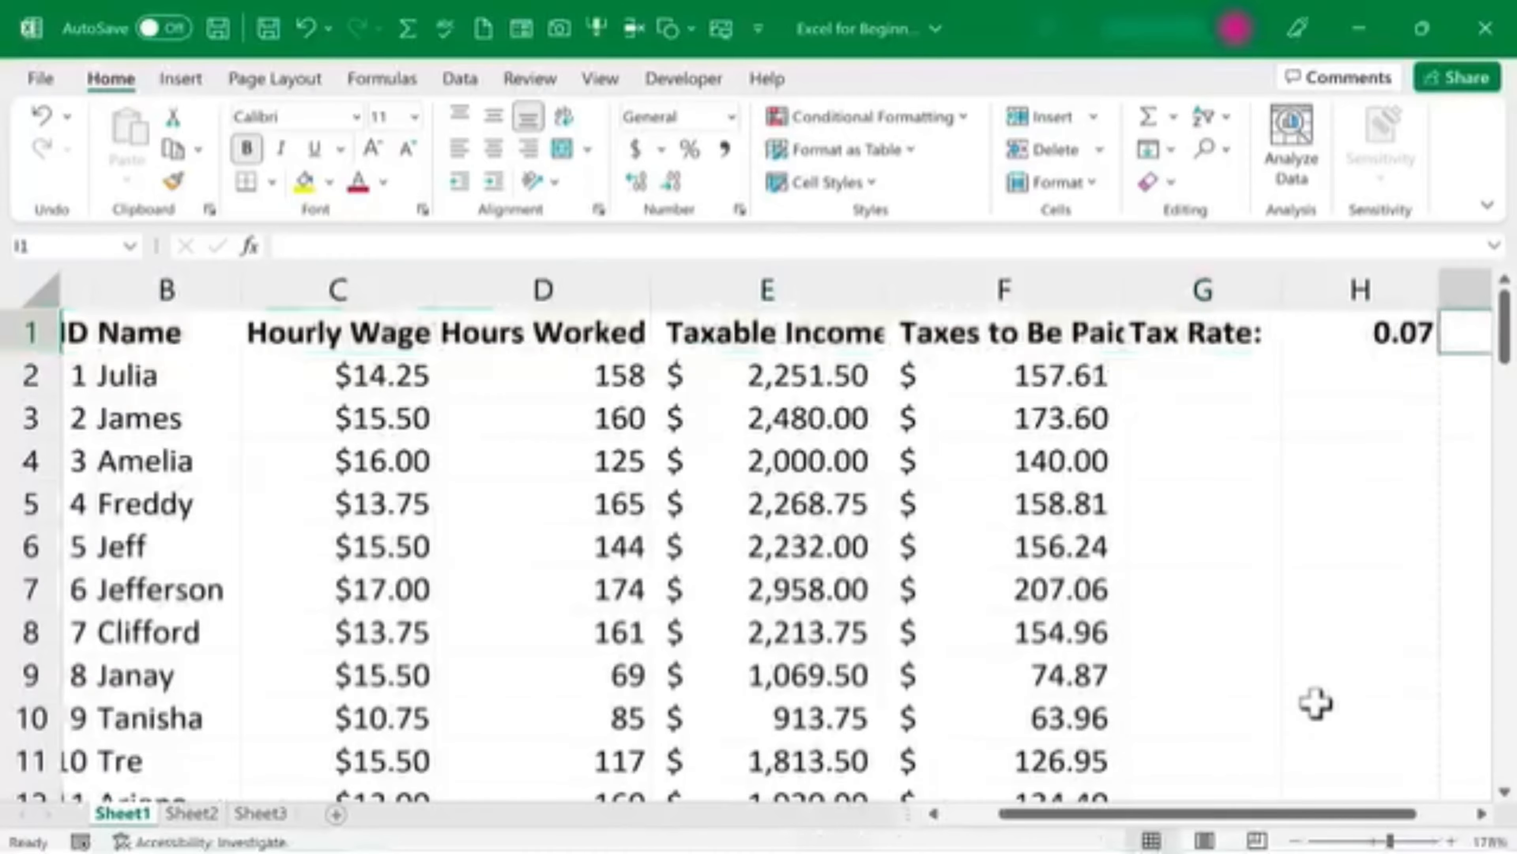
Step: Enter the test text Hello in cell I1 beside the tax rate, and clear it again
drag(1338, 813, 1395, 814)
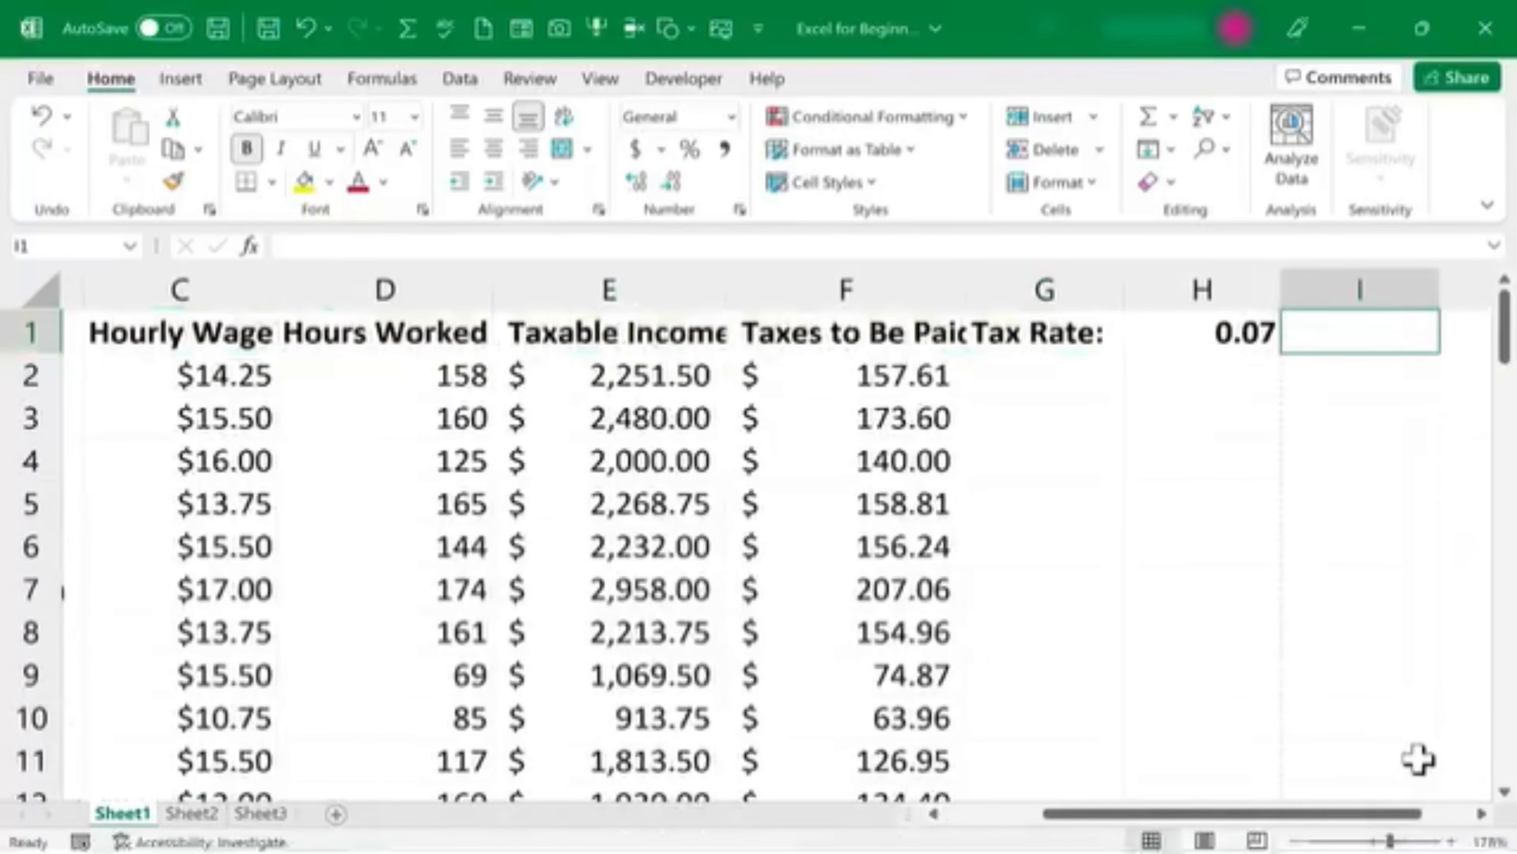
text(Hello)
click(1383, 338)
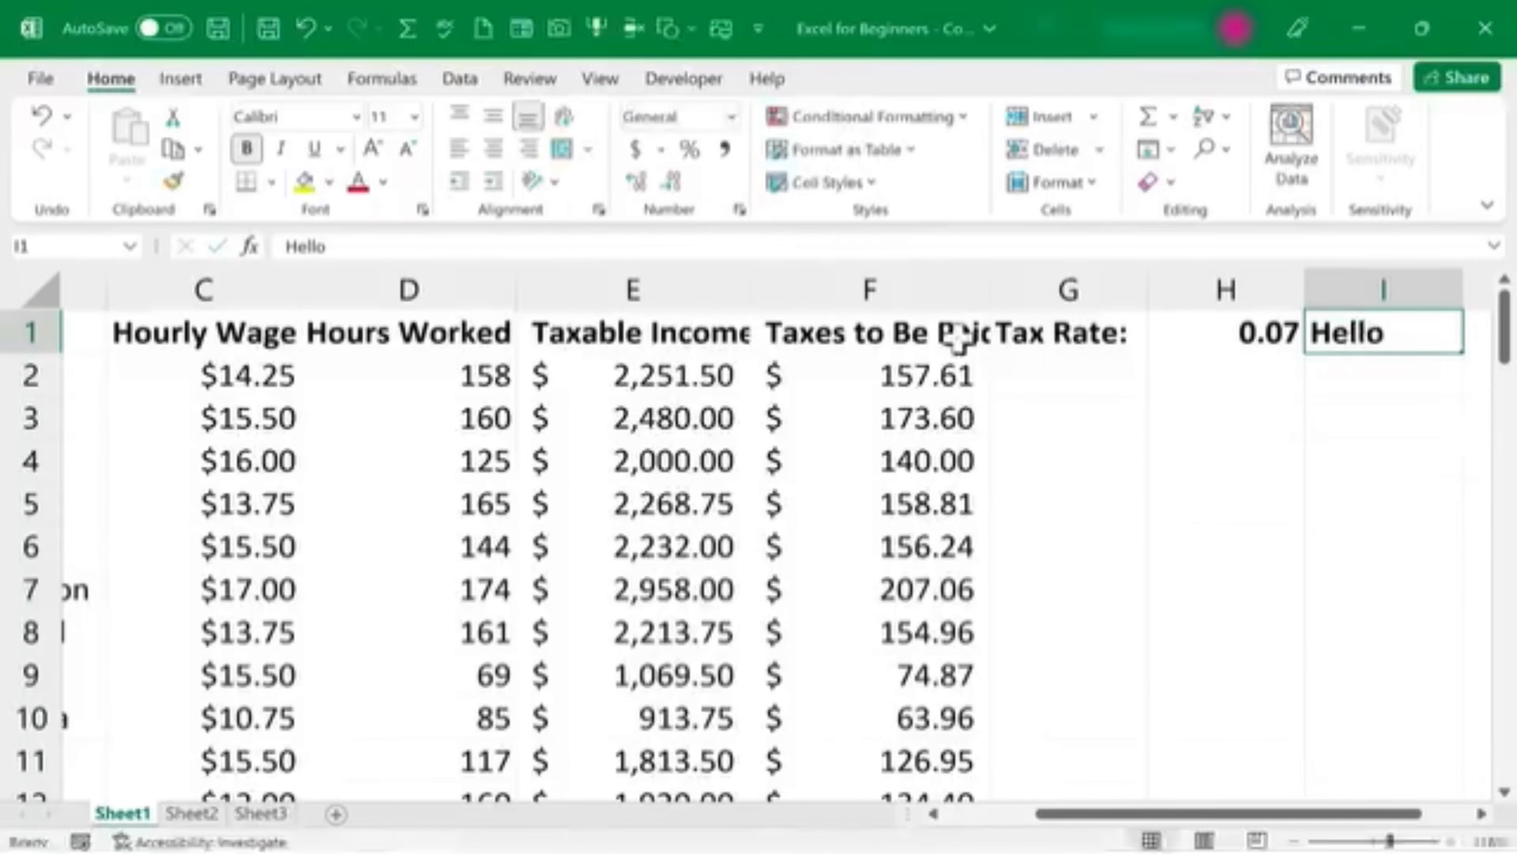
drag(958, 338, 156, 292)
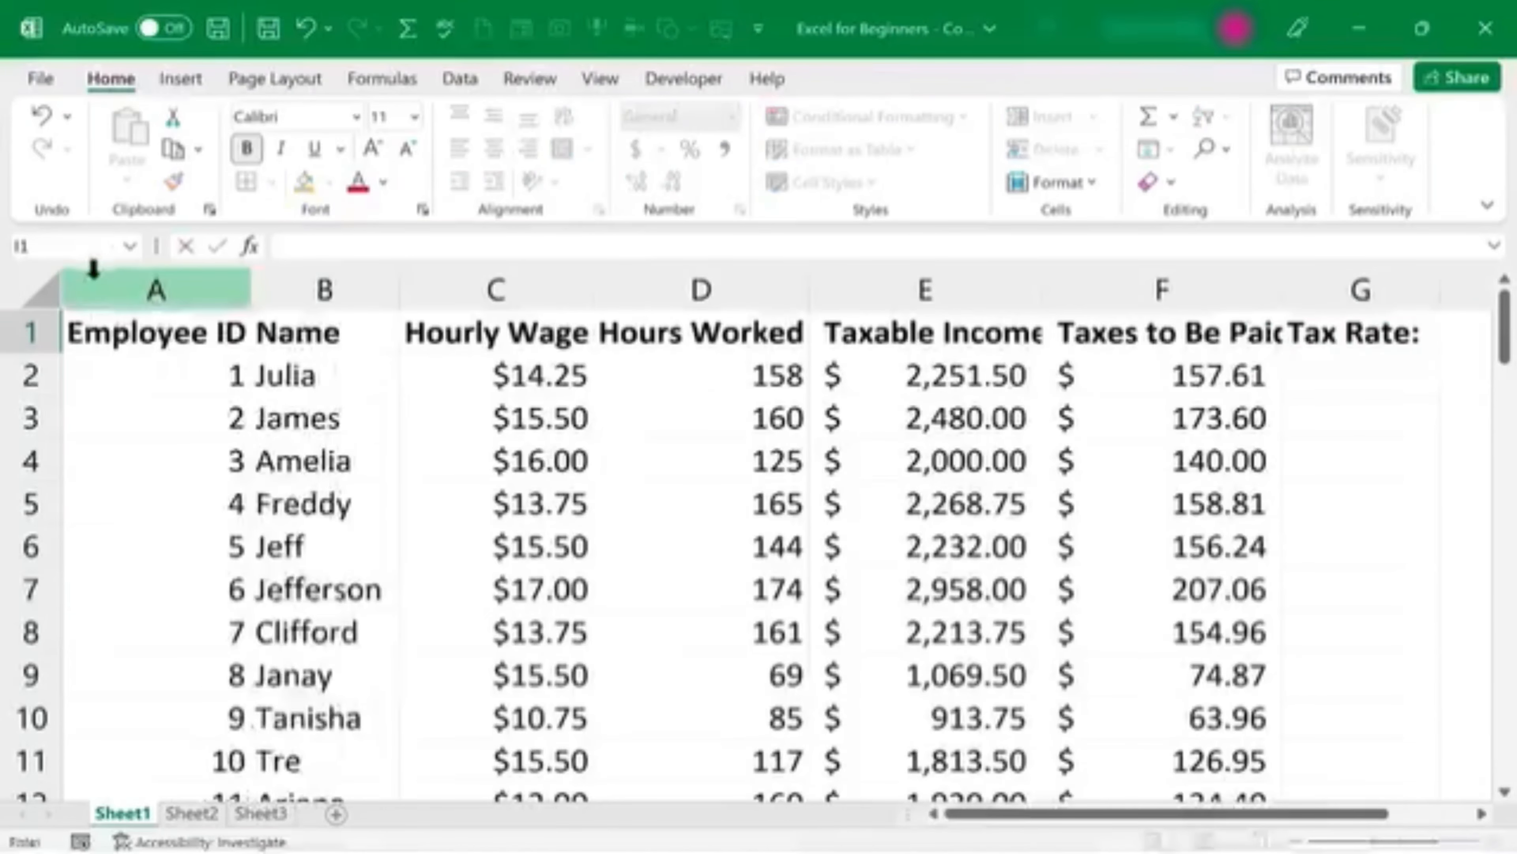
Step: Center the header labels across row 1, and look over the fill colors without applying one
click(30, 331)
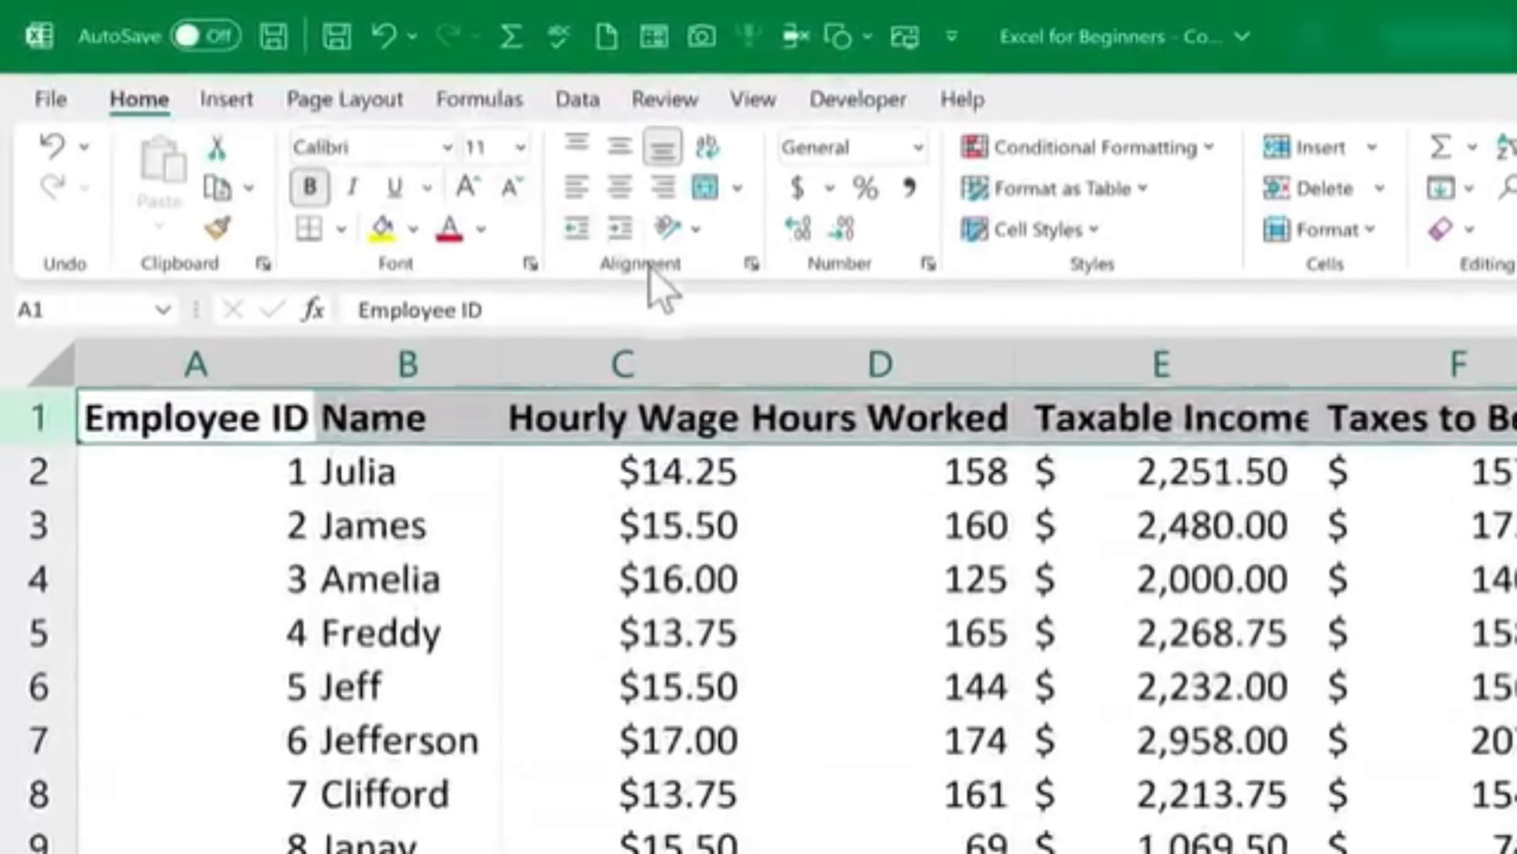
click(620, 196)
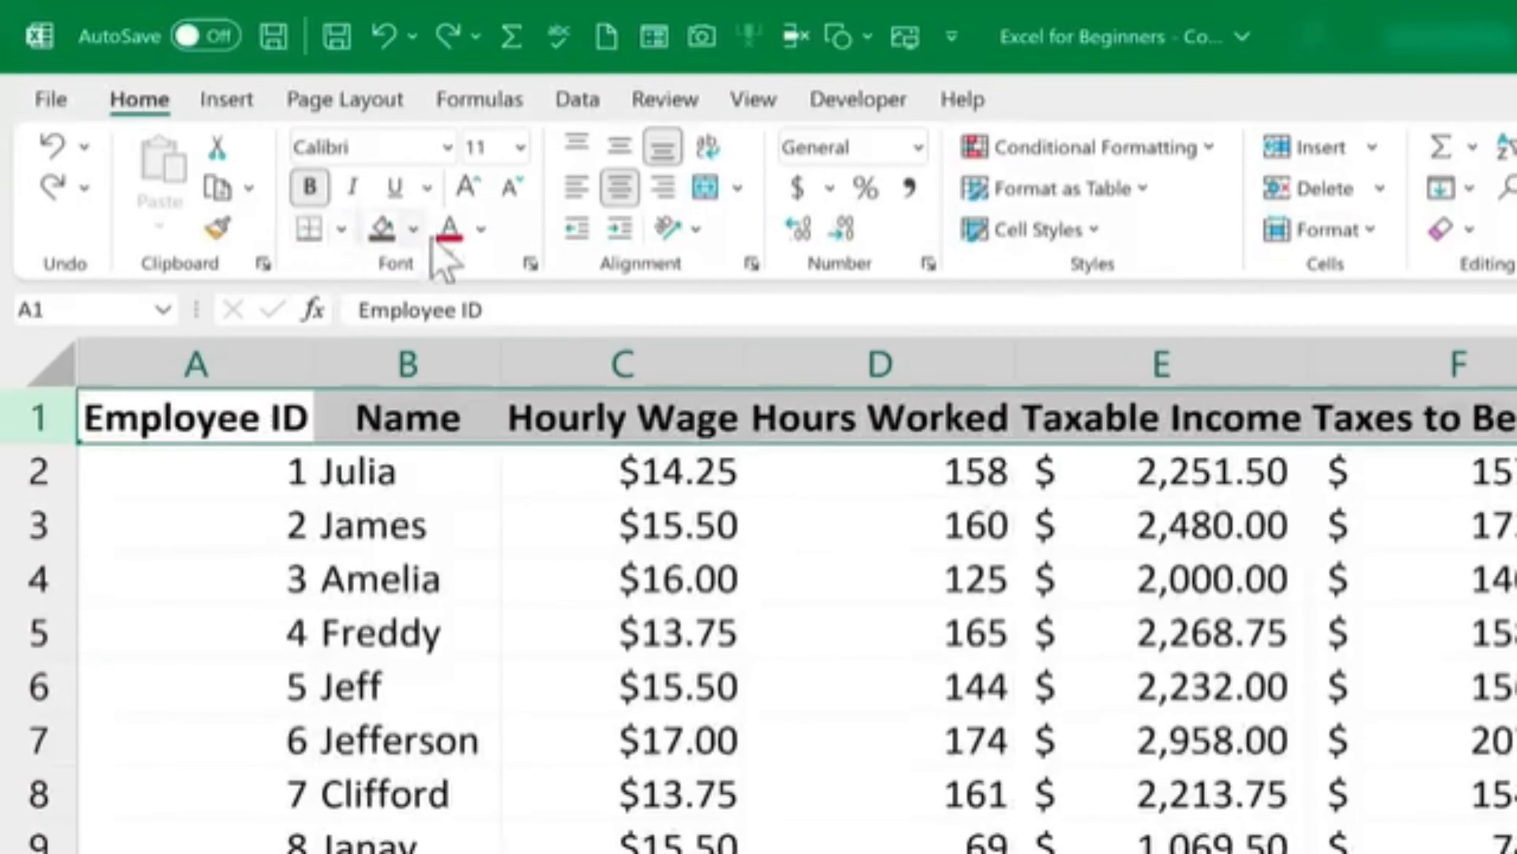
click(414, 230)
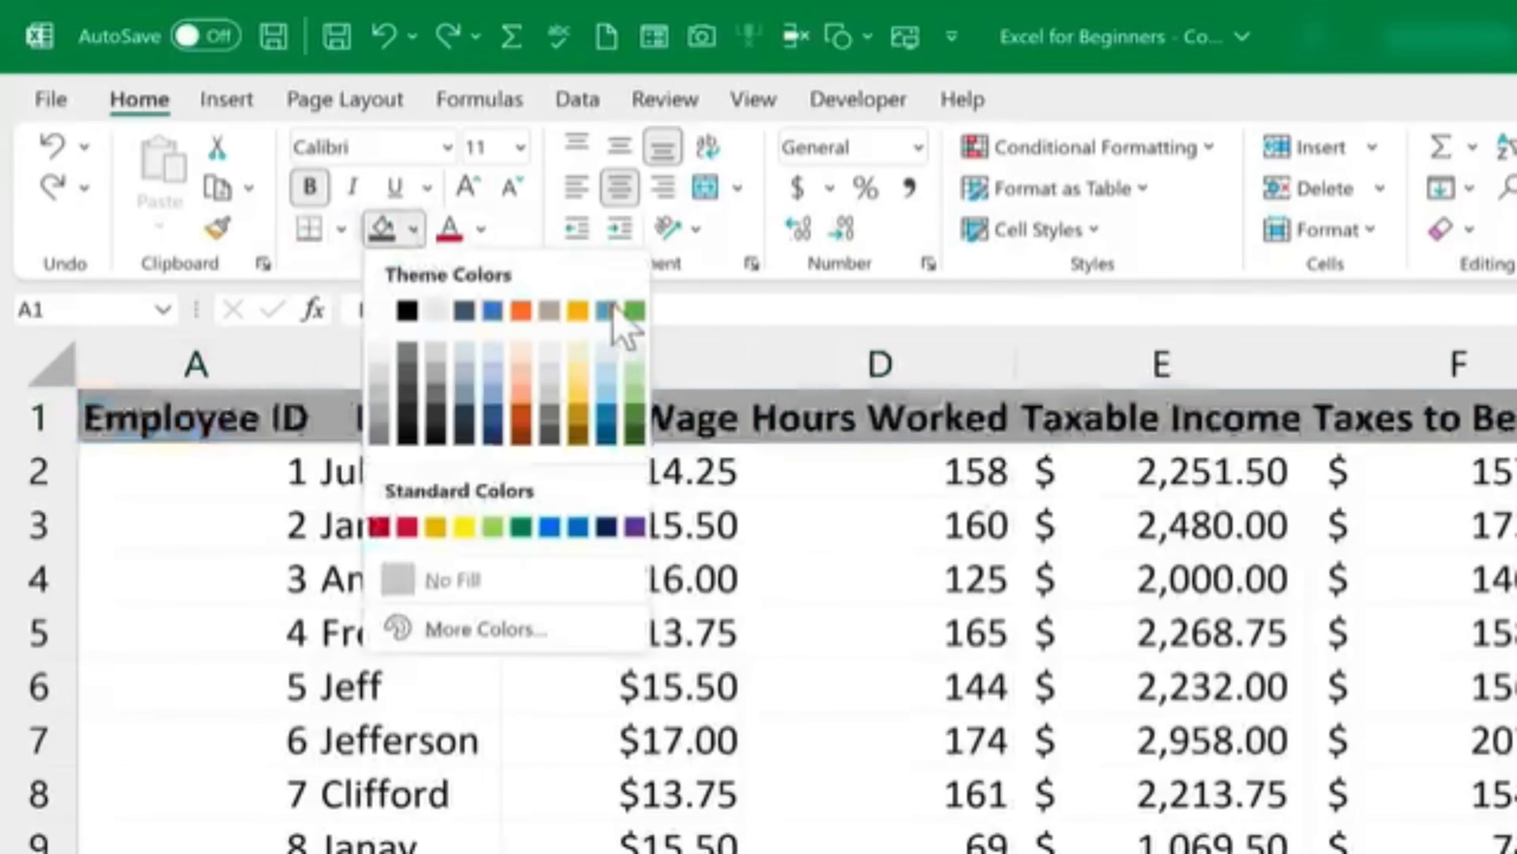
click(813, 318)
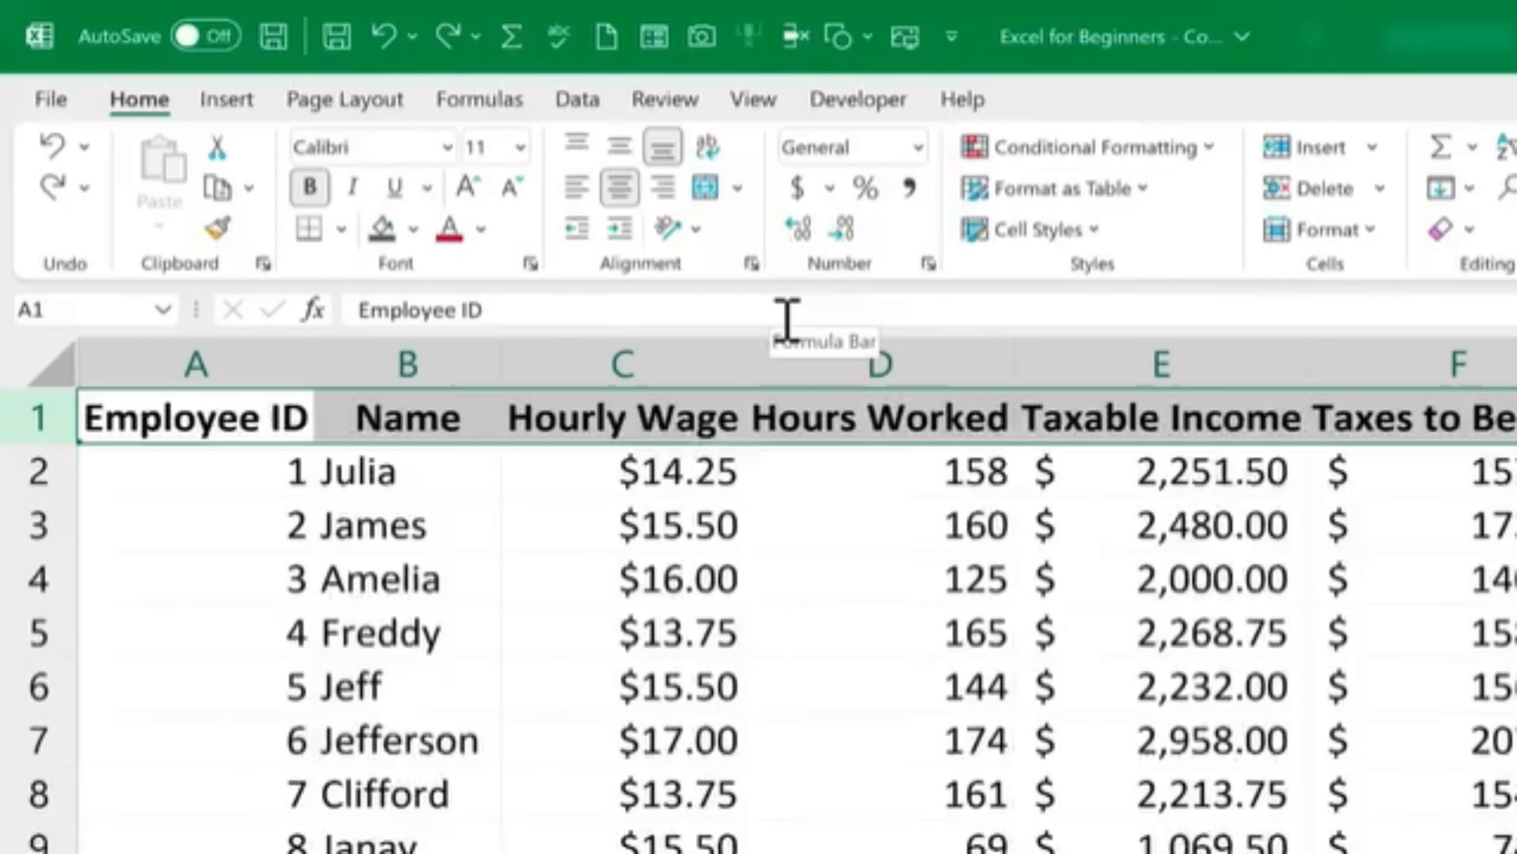
click(1514, 740)
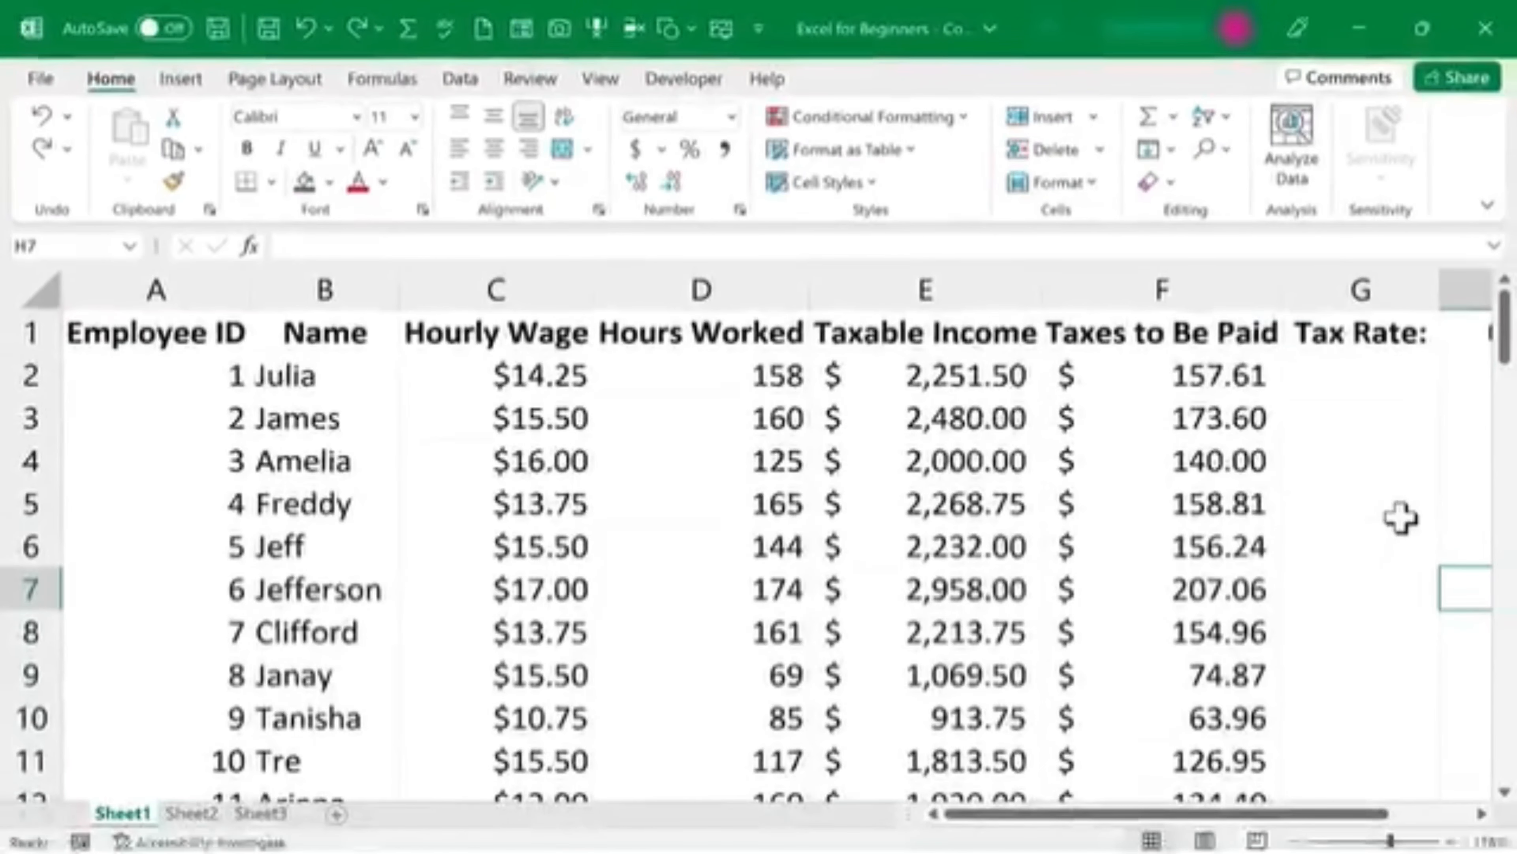
Step: Copy the formatting of the Hourly Wage header in C1 onto cell B3 with Format Painter
click(512, 322)
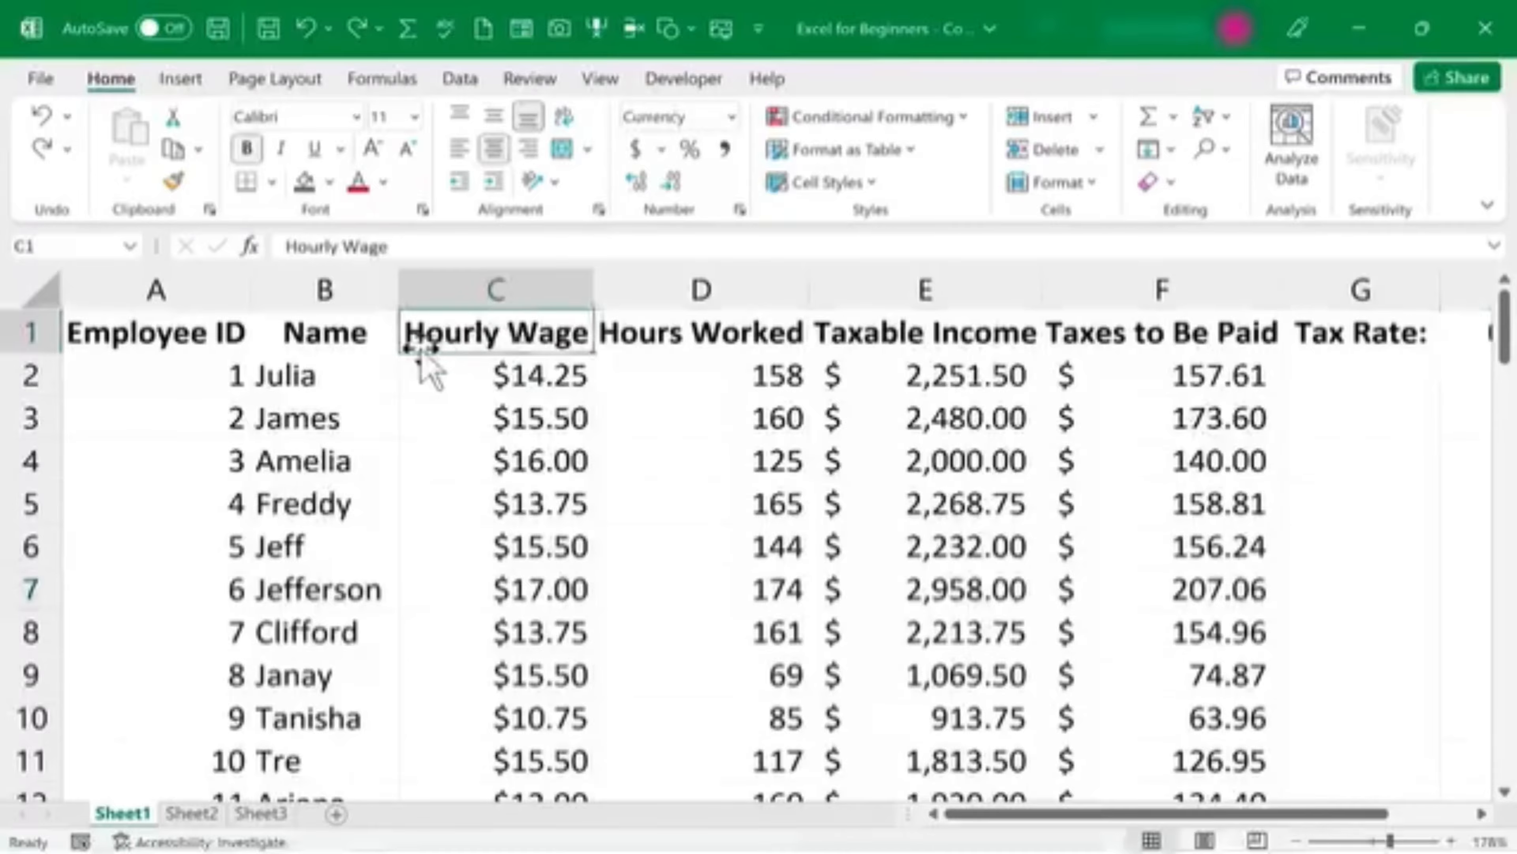
click(306, 503)
click(525, 342)
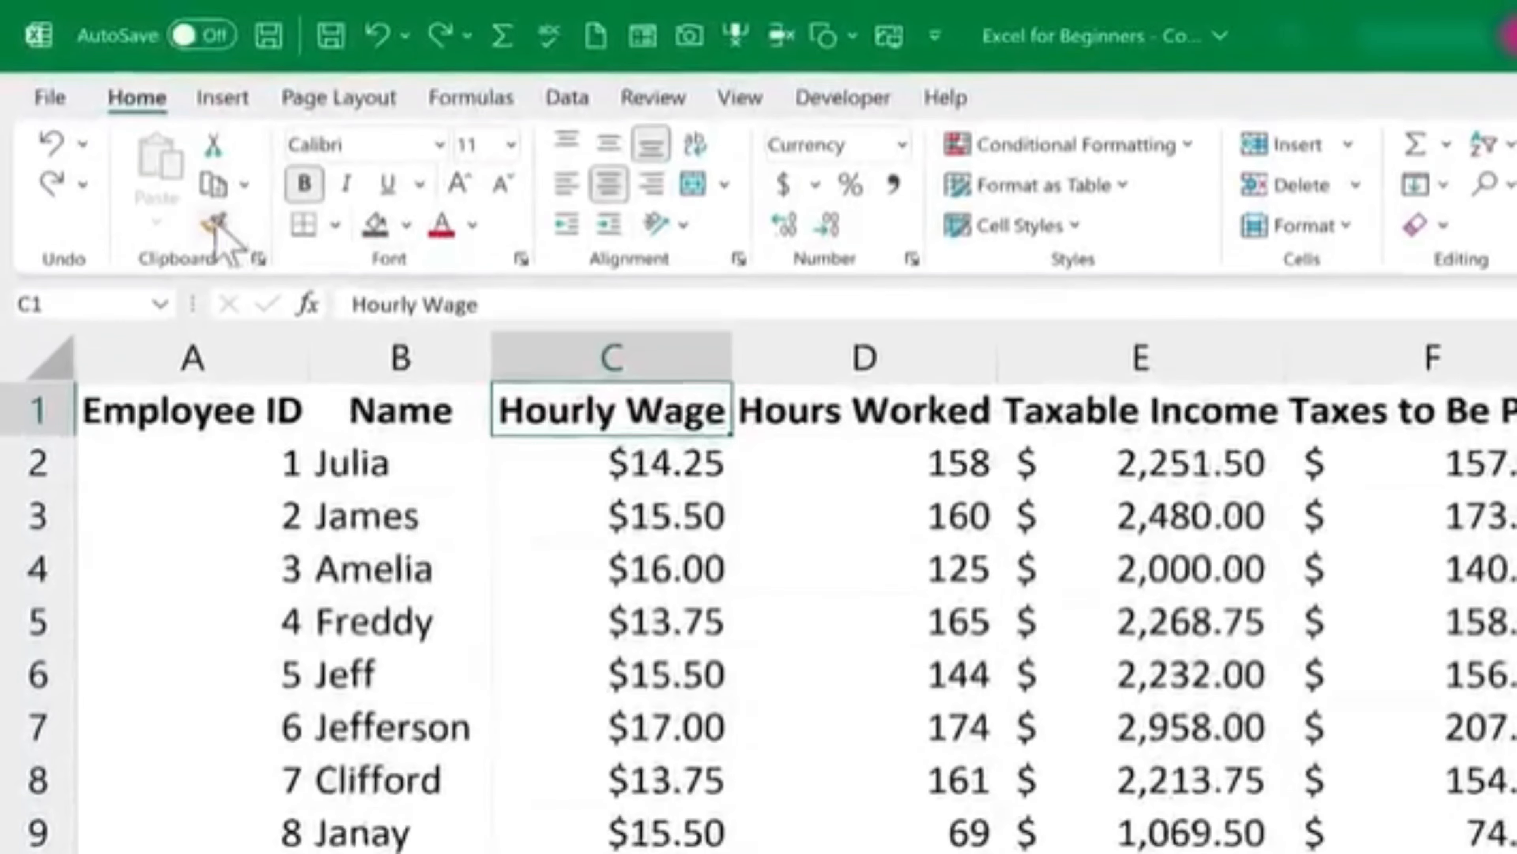
click(214, 226)
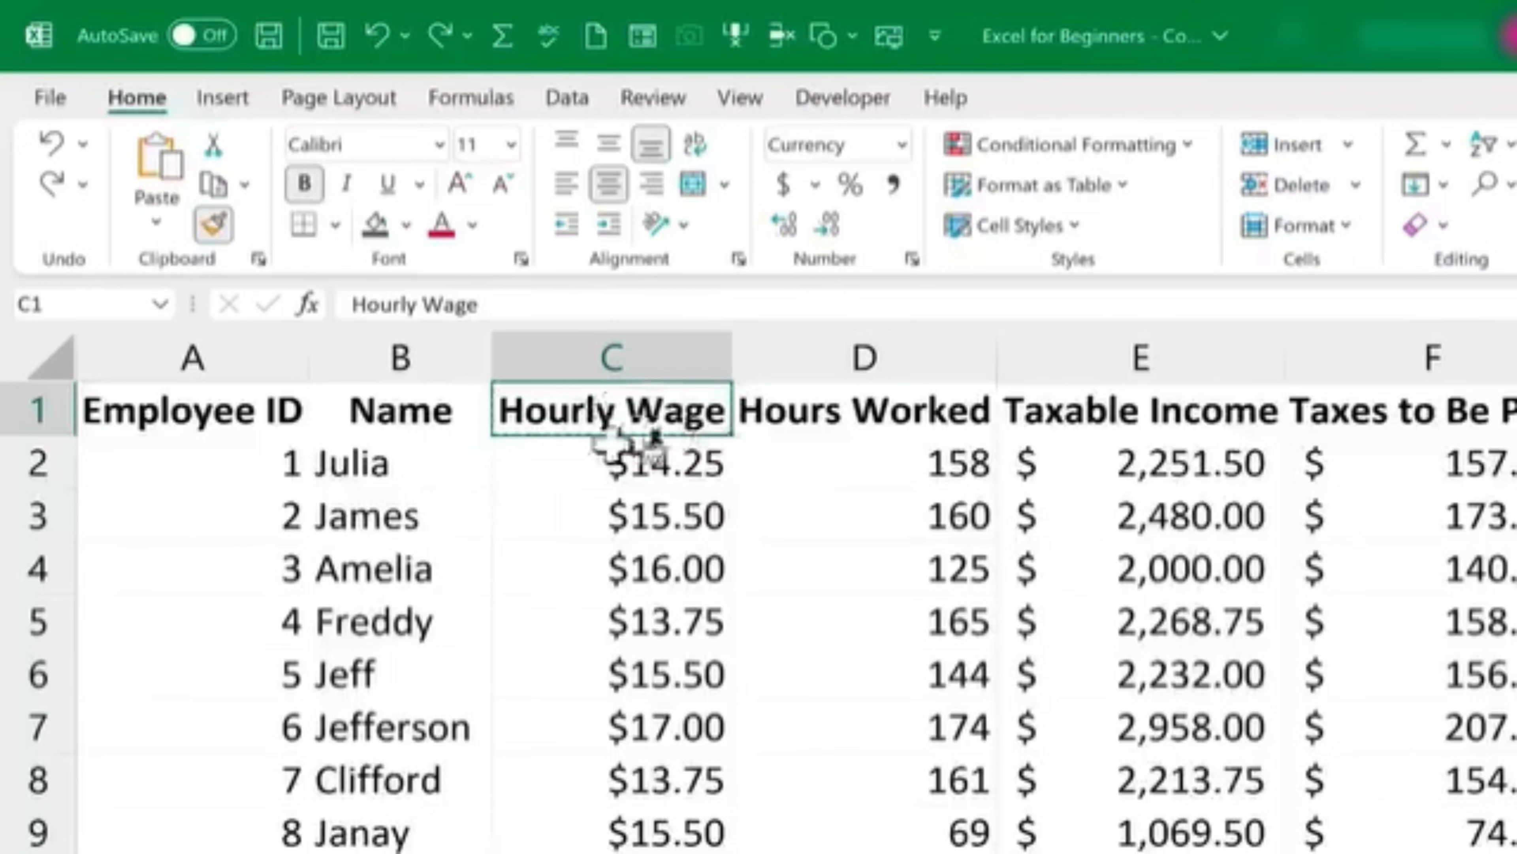
click(365, 516)
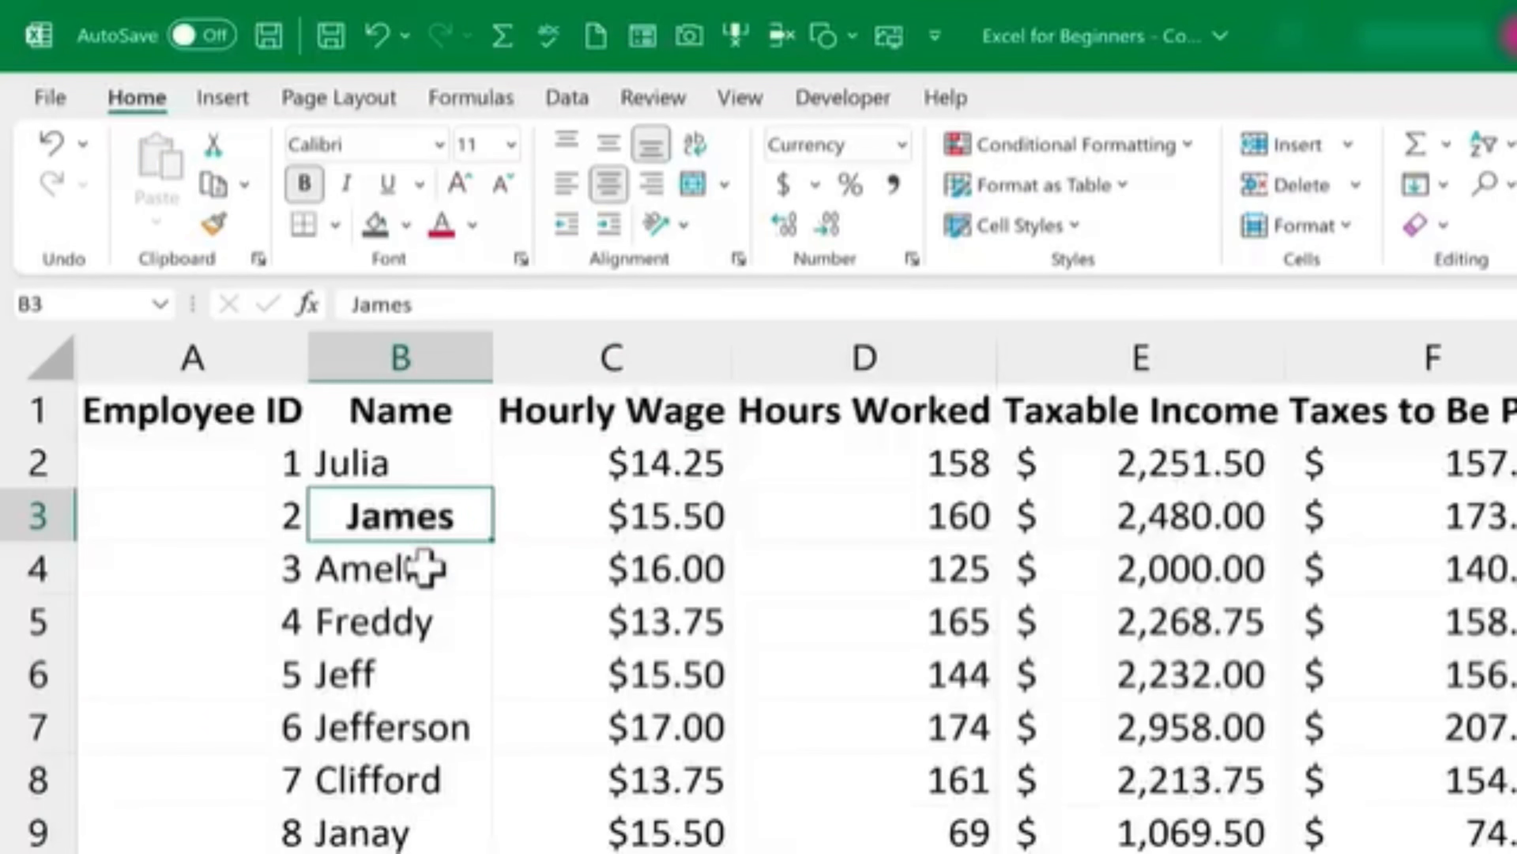
click(423, 629)
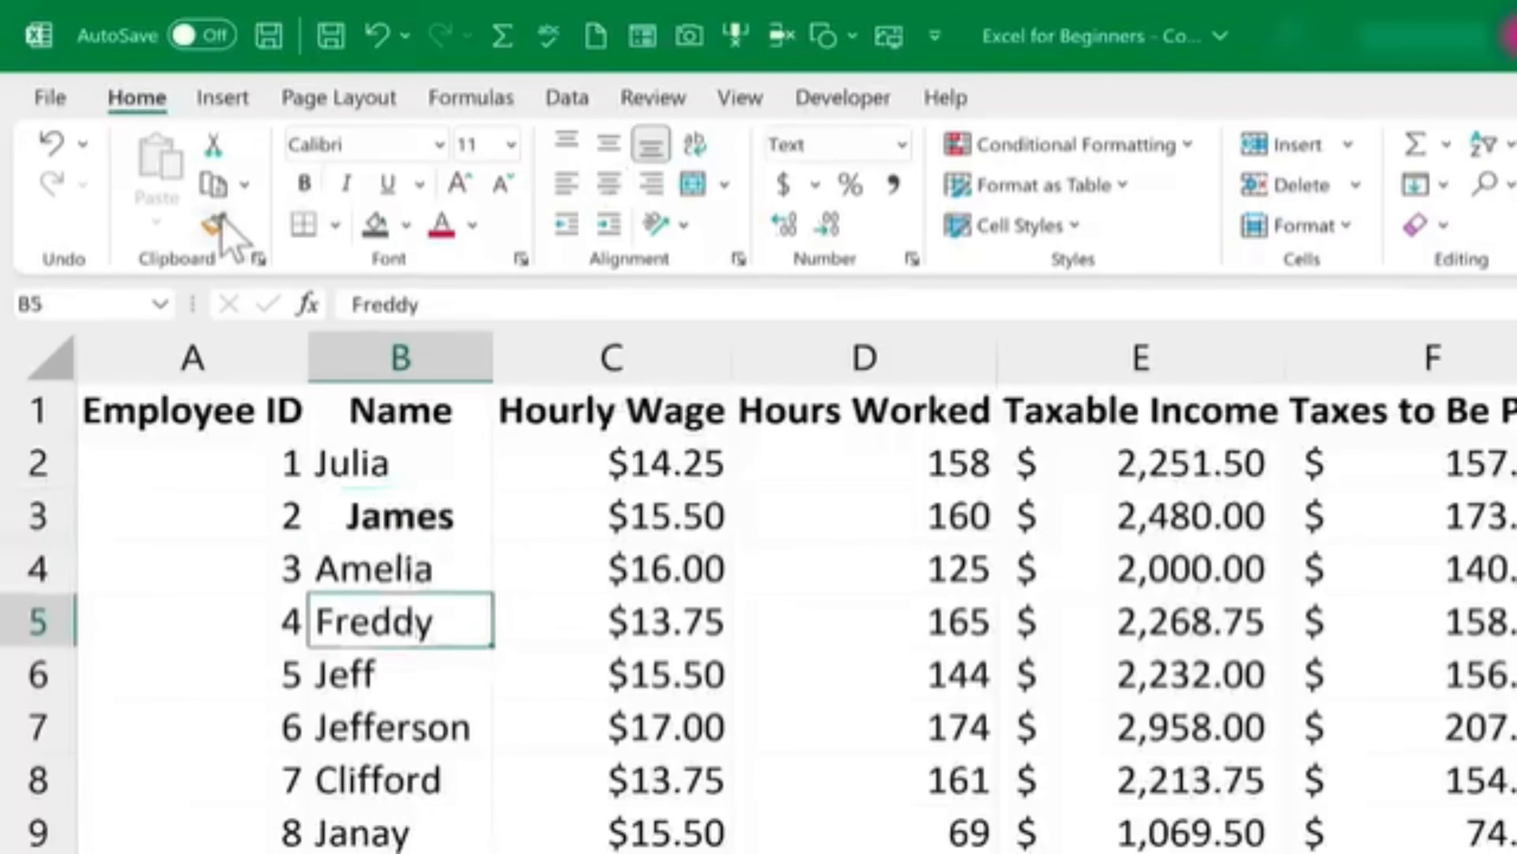
Step: Keep Format Painter active to copy the C1 header formatting onto B5, B8, B7, B4 and the range B11:B17
click(698, 419)
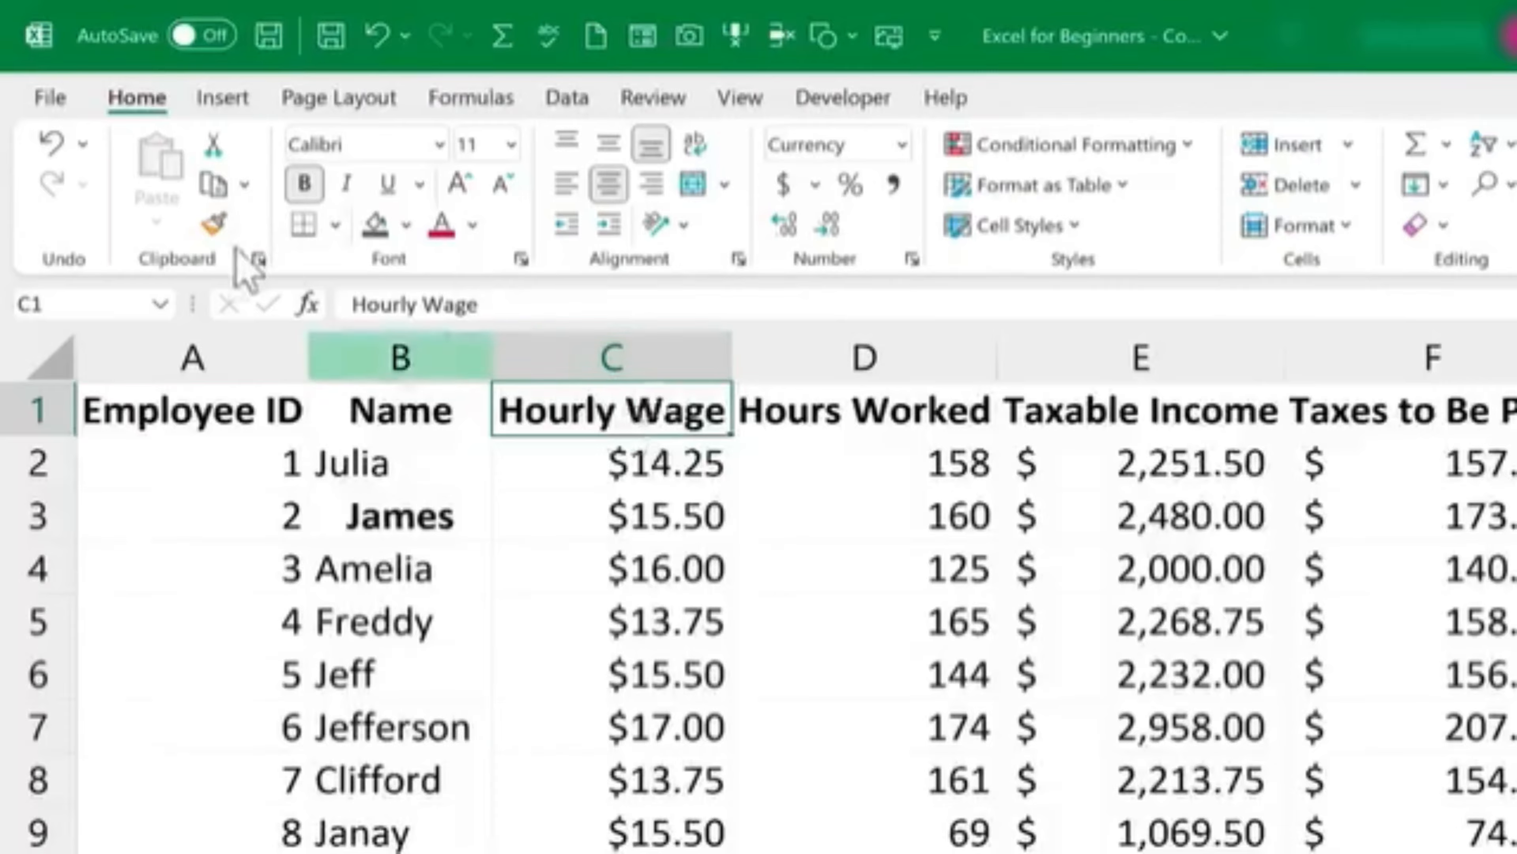
double_click(215, 227)
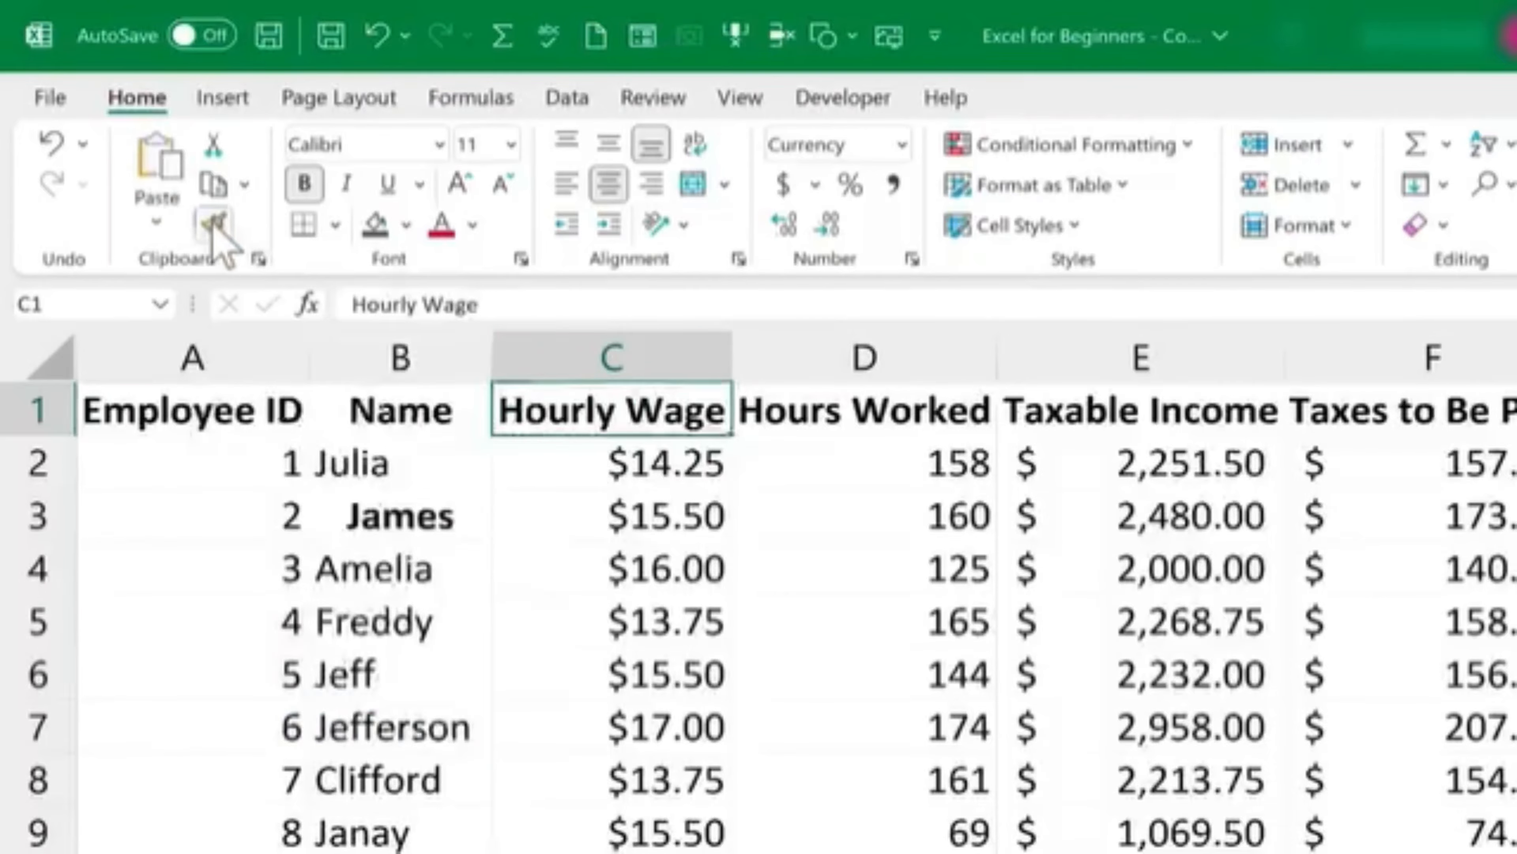
click(416, 625)
click(436, 771)
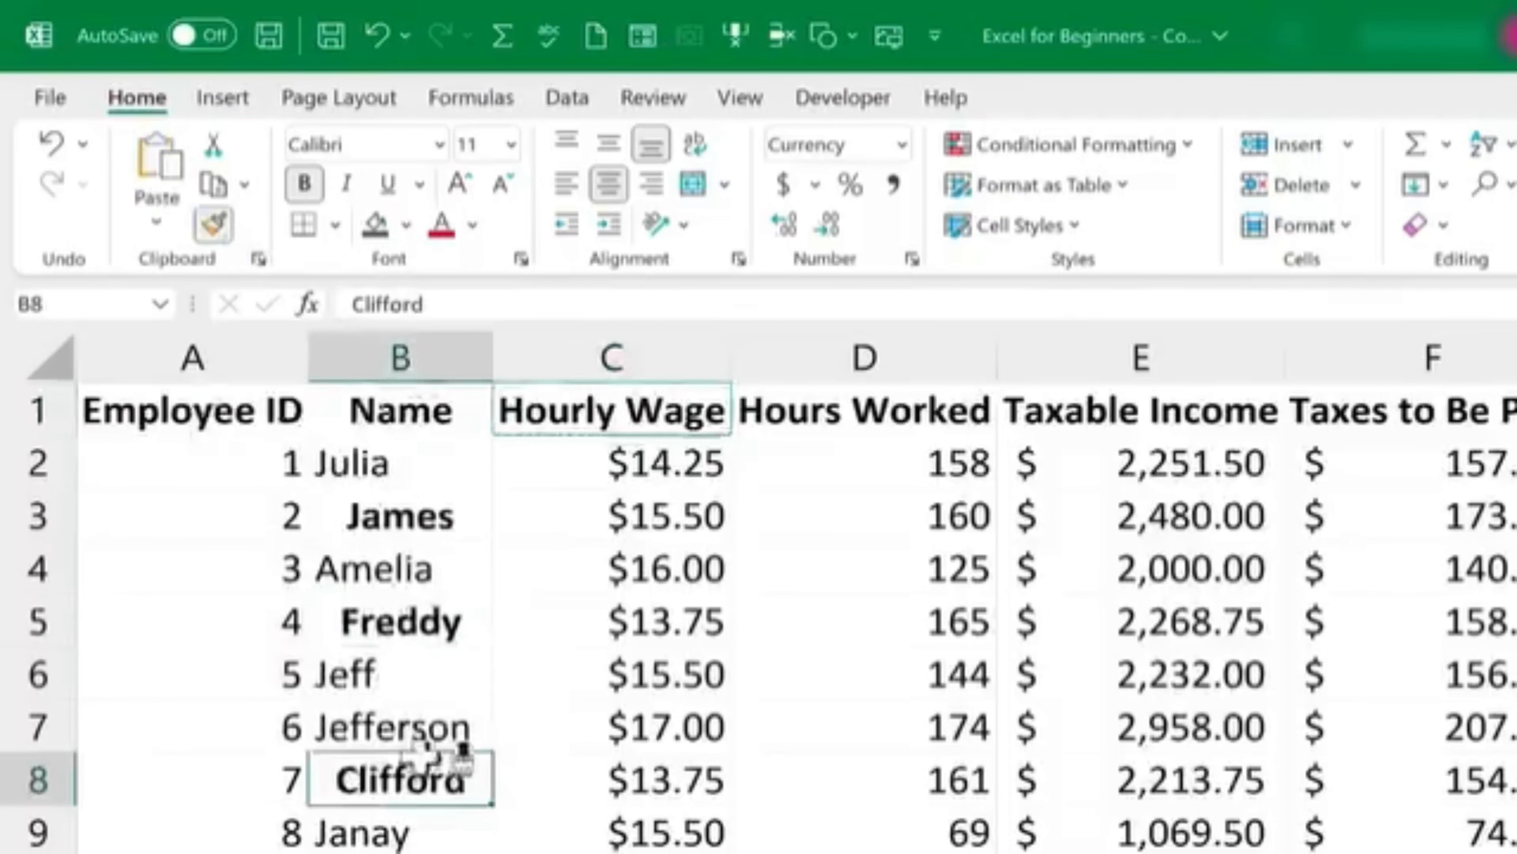
click(427, 726)
click(397, 565)
scroll(609, 447, down, 3)
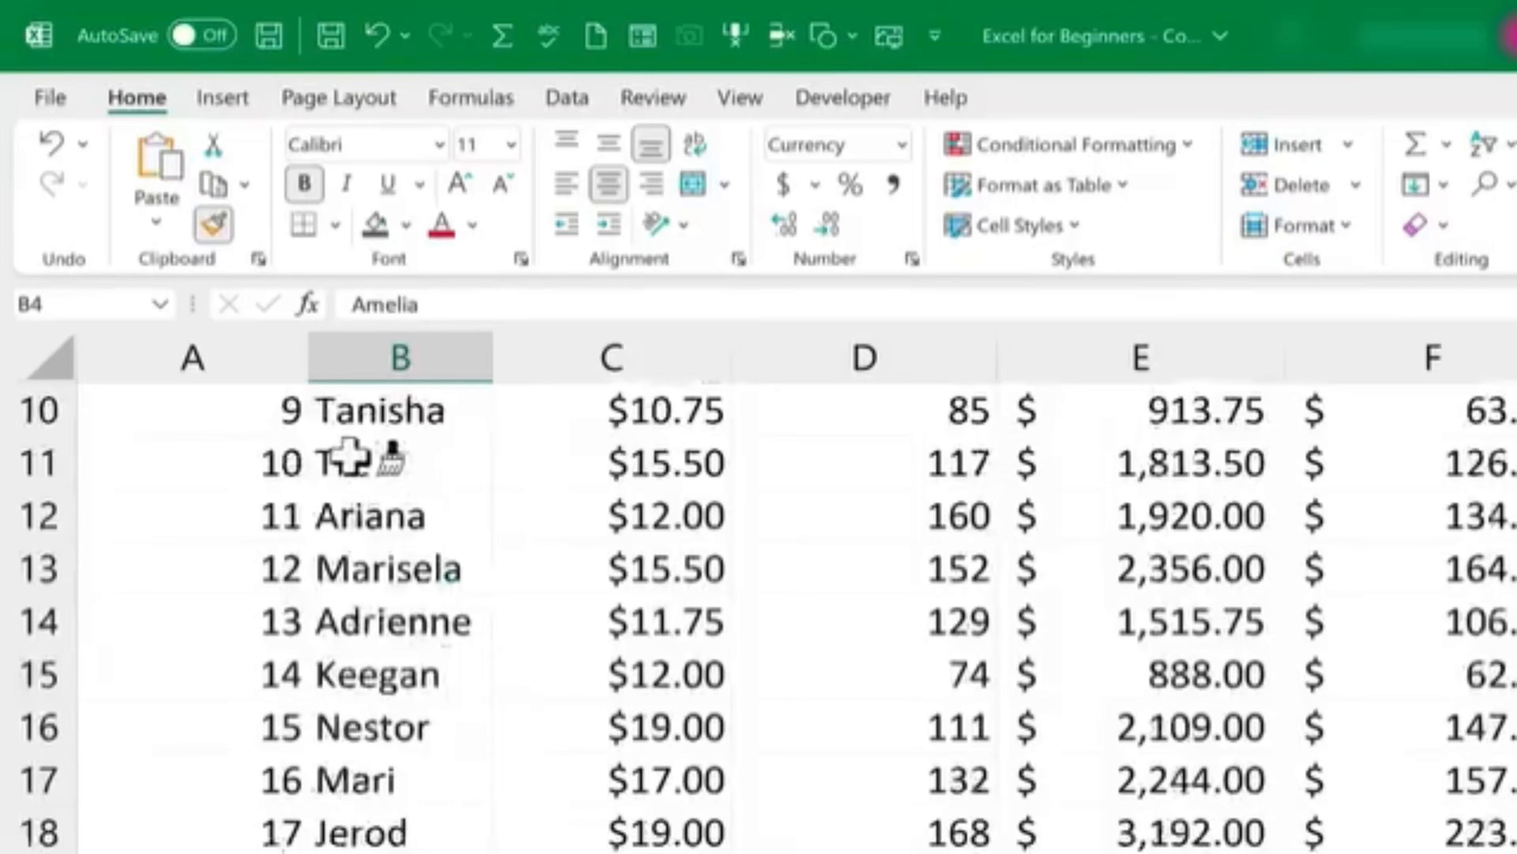
mouse_move(349, 460)
mouse_down()
mouse_move(410, 495)
mouse_move(424, 695)
mouse_move(400, 792)
mouse_up()
scroll(335, 803, up, 3)
Step: Undo all the header formatting painted onto cells in the Name column
key(ctrl+z)
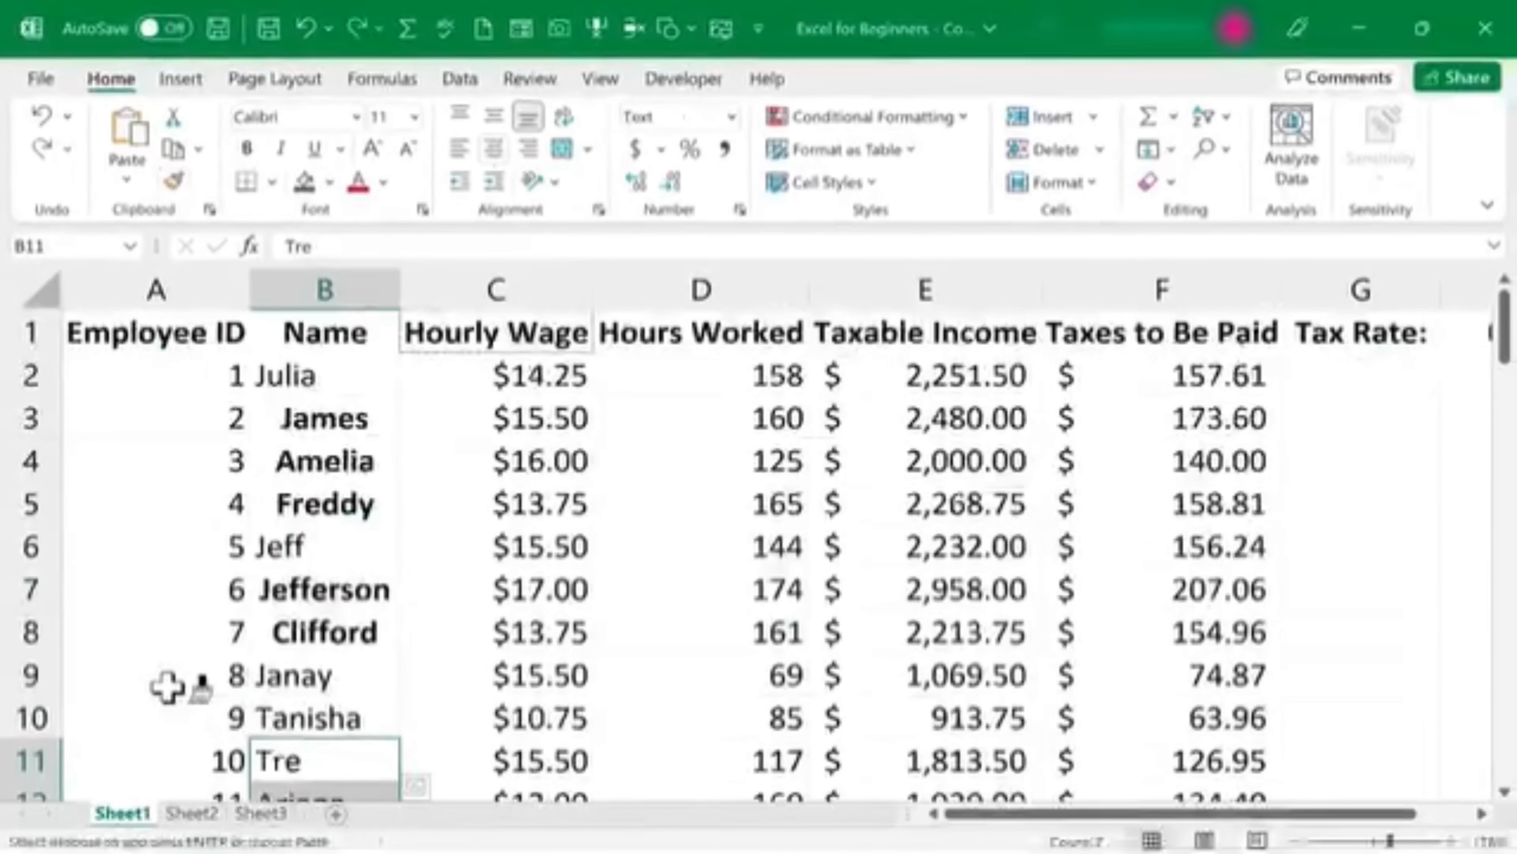
key(ctrl+z)
key(ctrl+z)
key(ctrl+z)
key(ctrl+z)
key(ctrl+z)
key(ctrl+z)
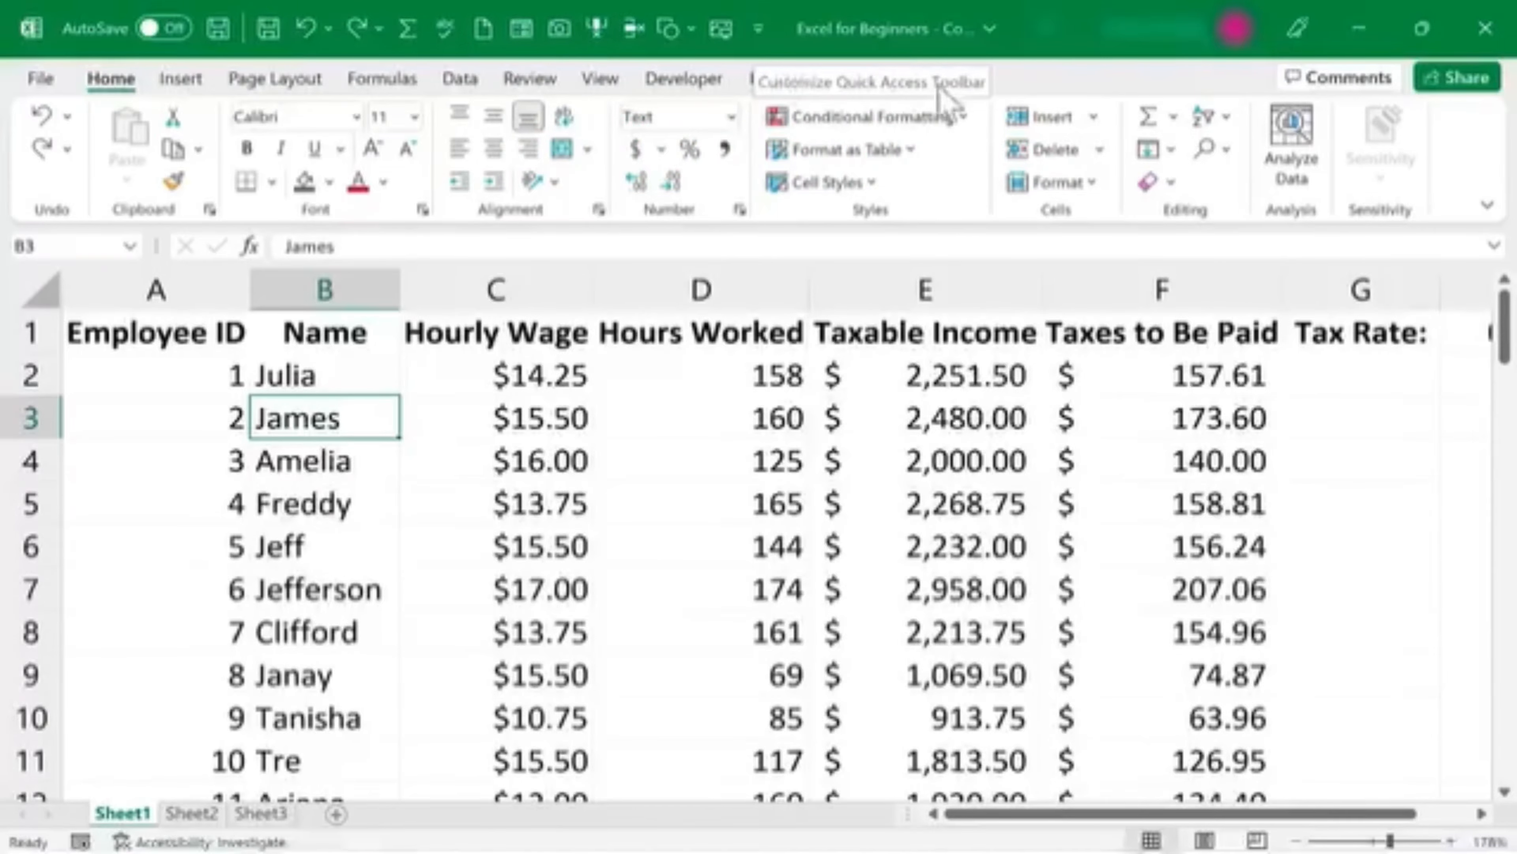
Step: Add the AutoFormat command from All Commands to the Quick Access Toolbar
click(757, 28)
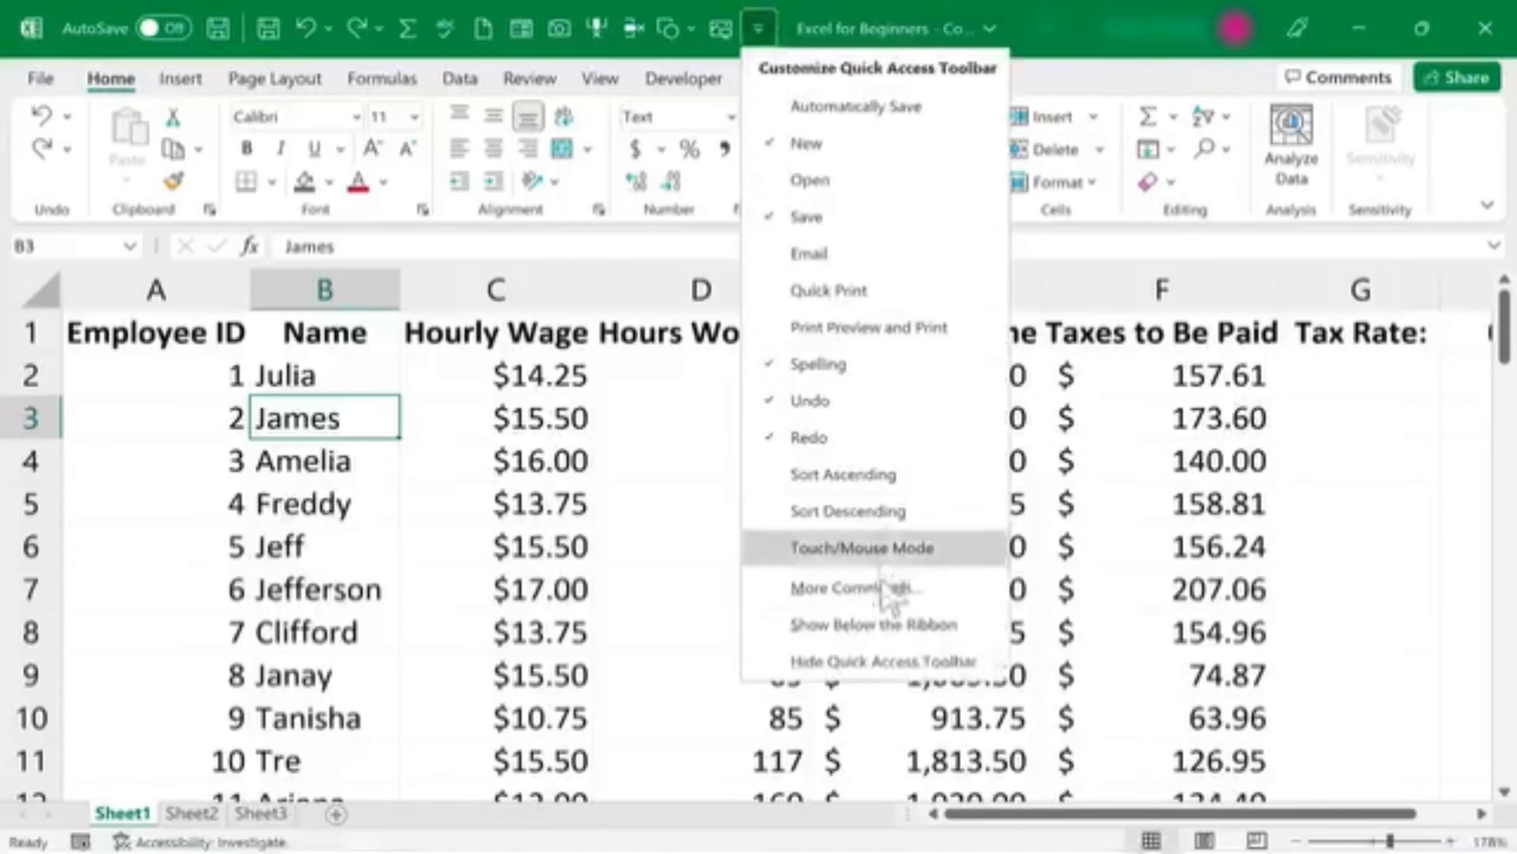
click(886, 591)
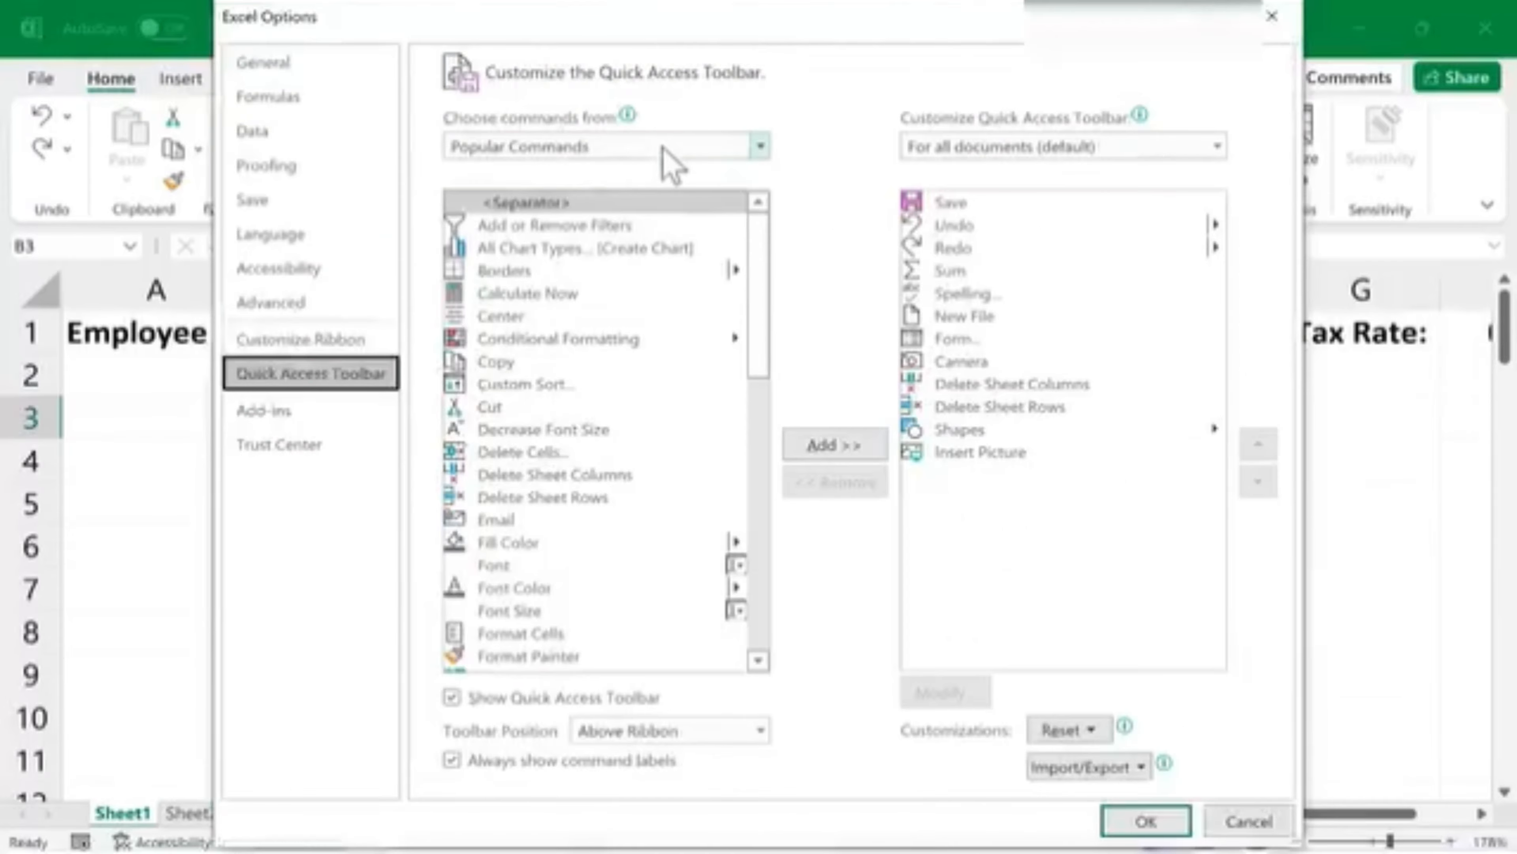
click(729, 150)
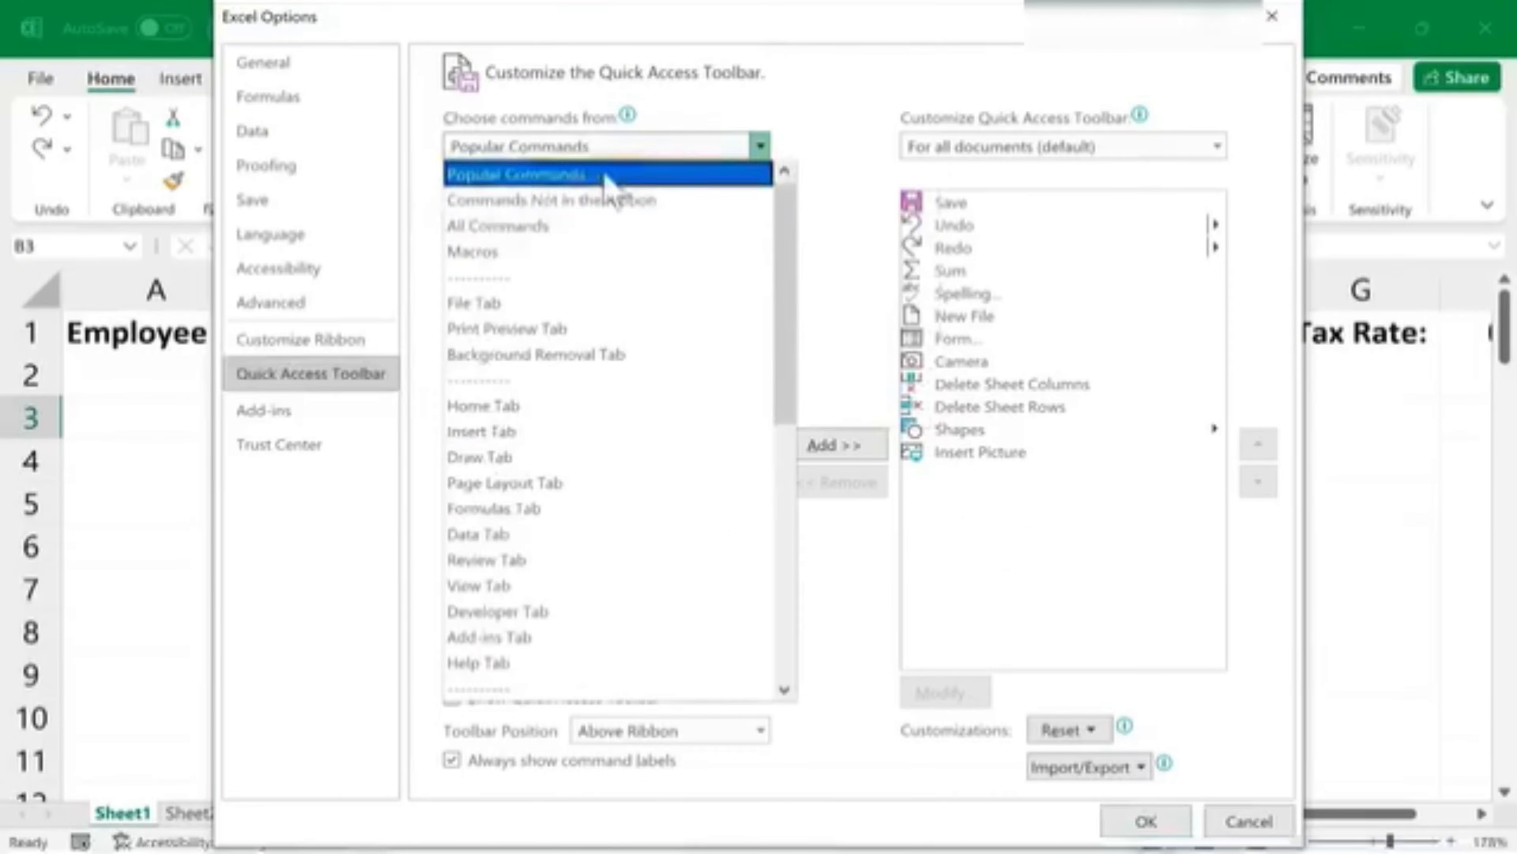
click(517, 228)
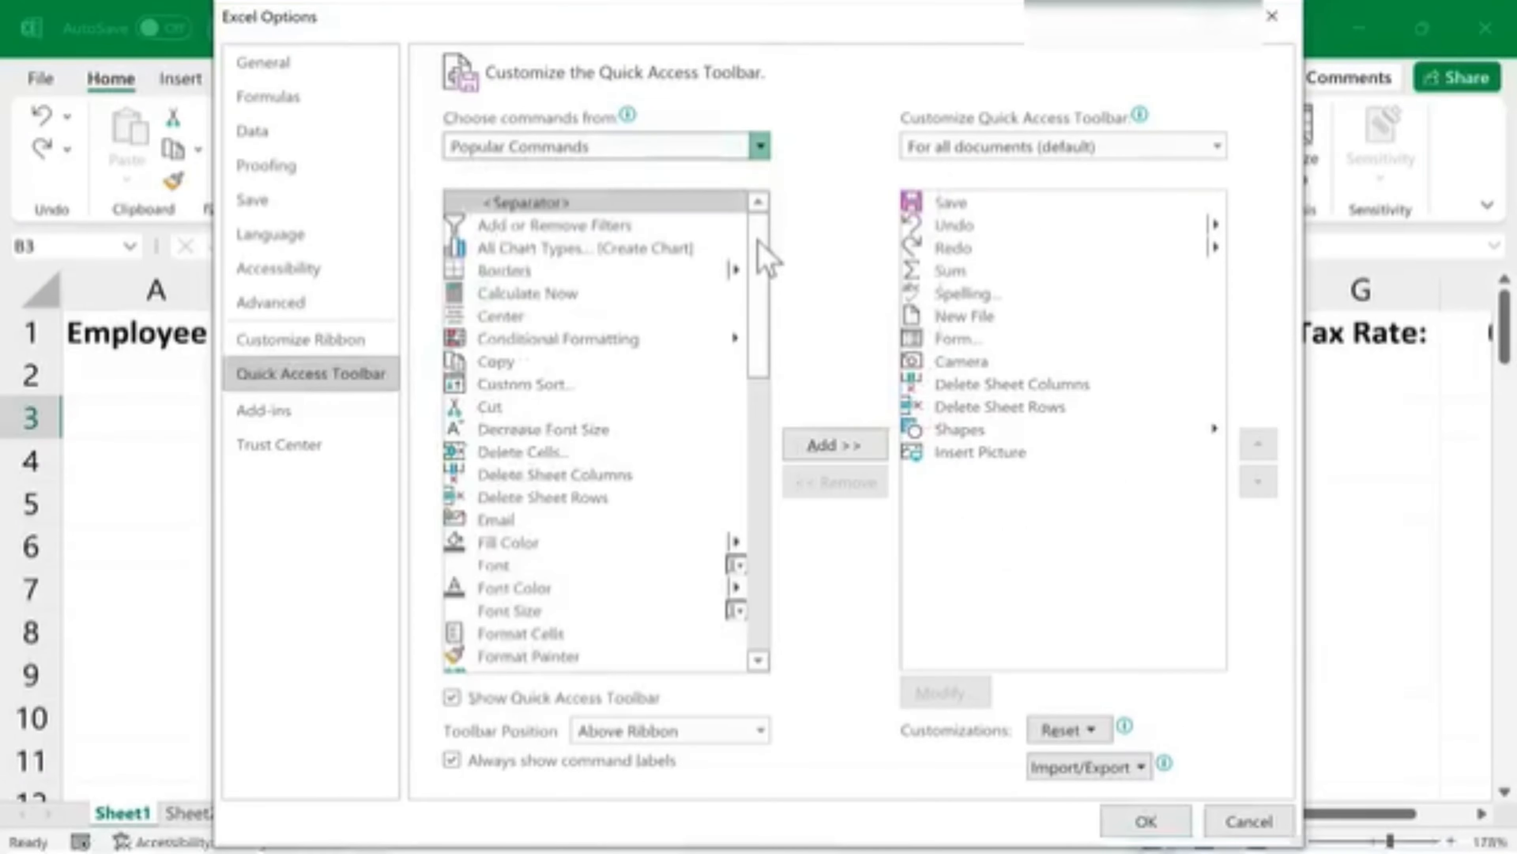
drag(758, 224, 759, 256)
click(499, 356)
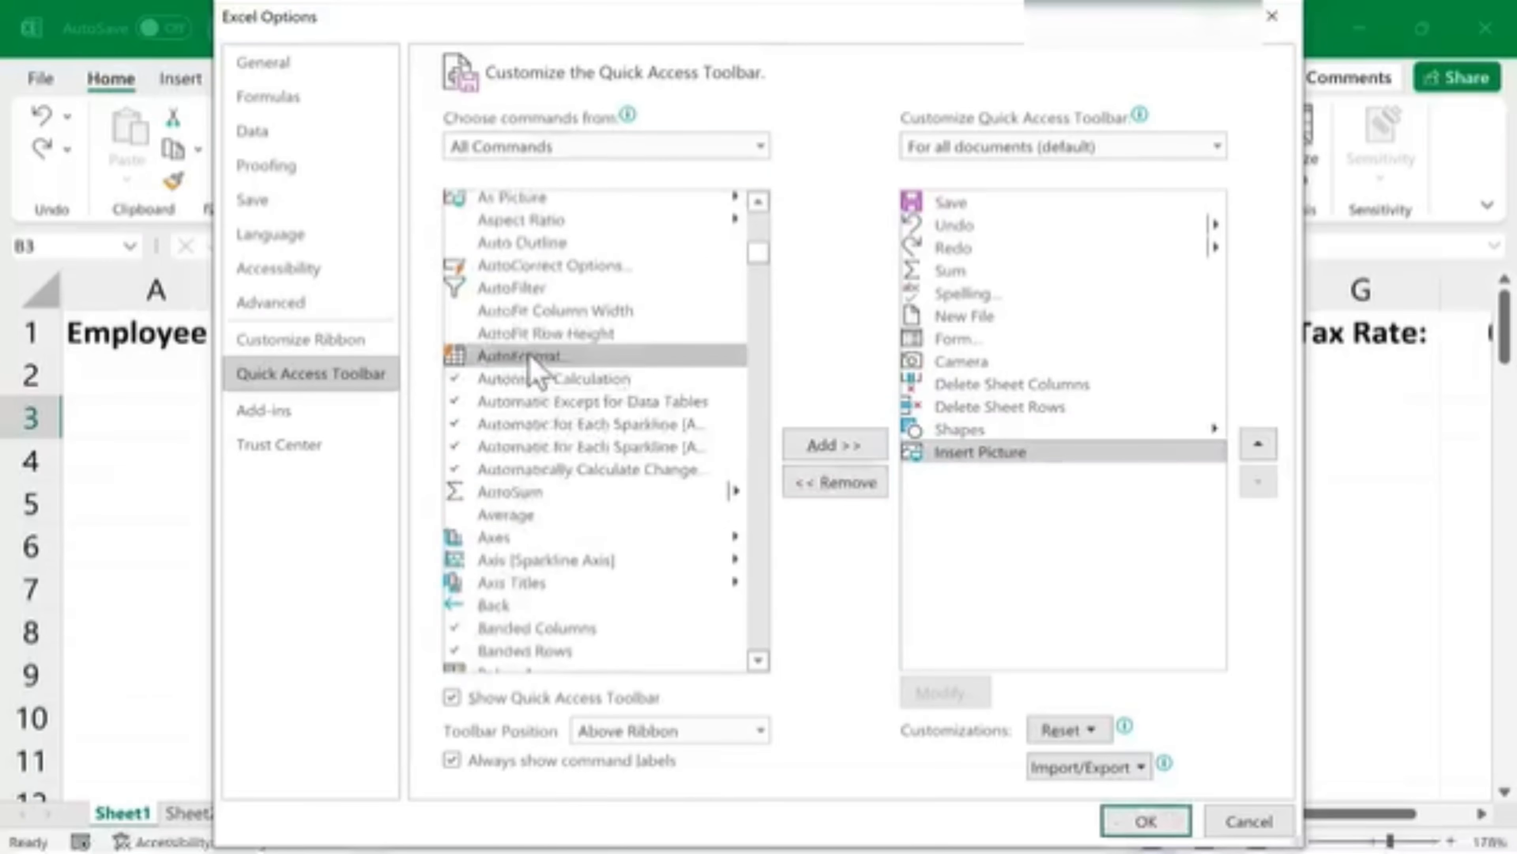
click(860, 446)
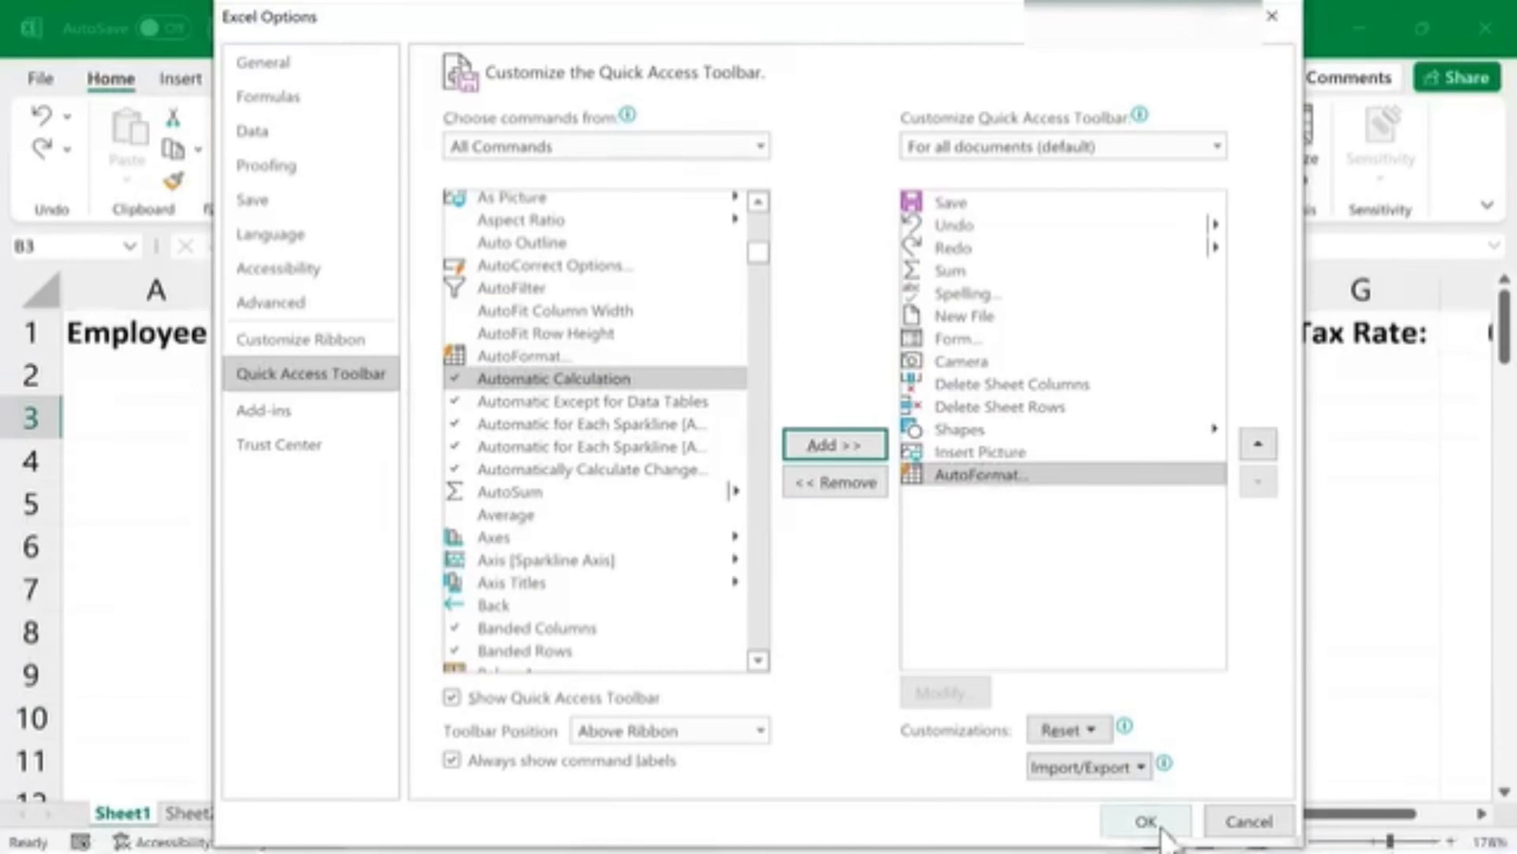
click(1146, 821)
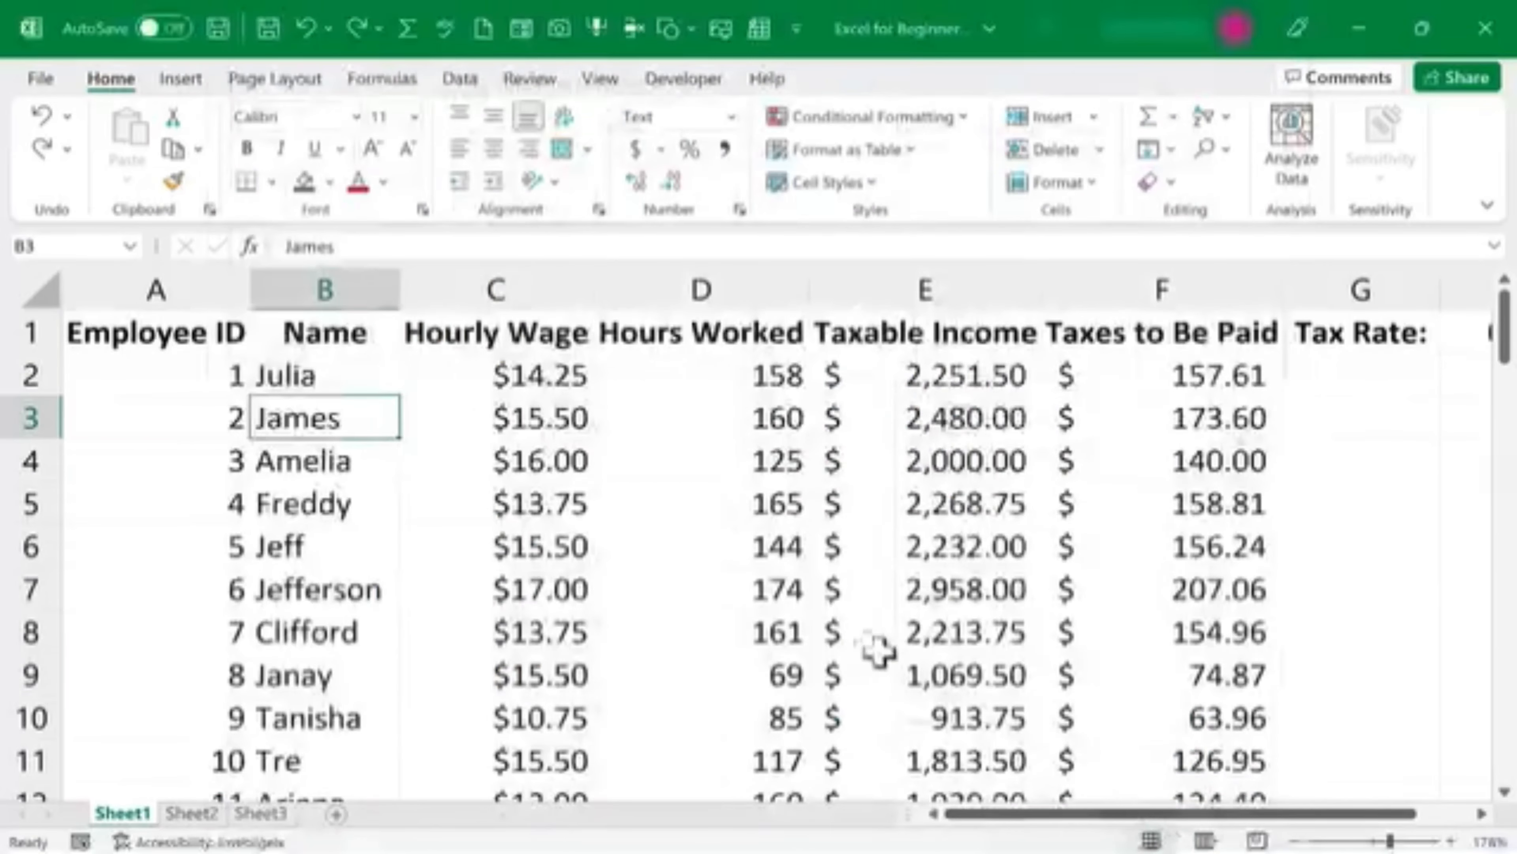
Step: Apply the List 2 AutoFormat style to the payroll table, starting from cell C5
key(Down)
key(Down)
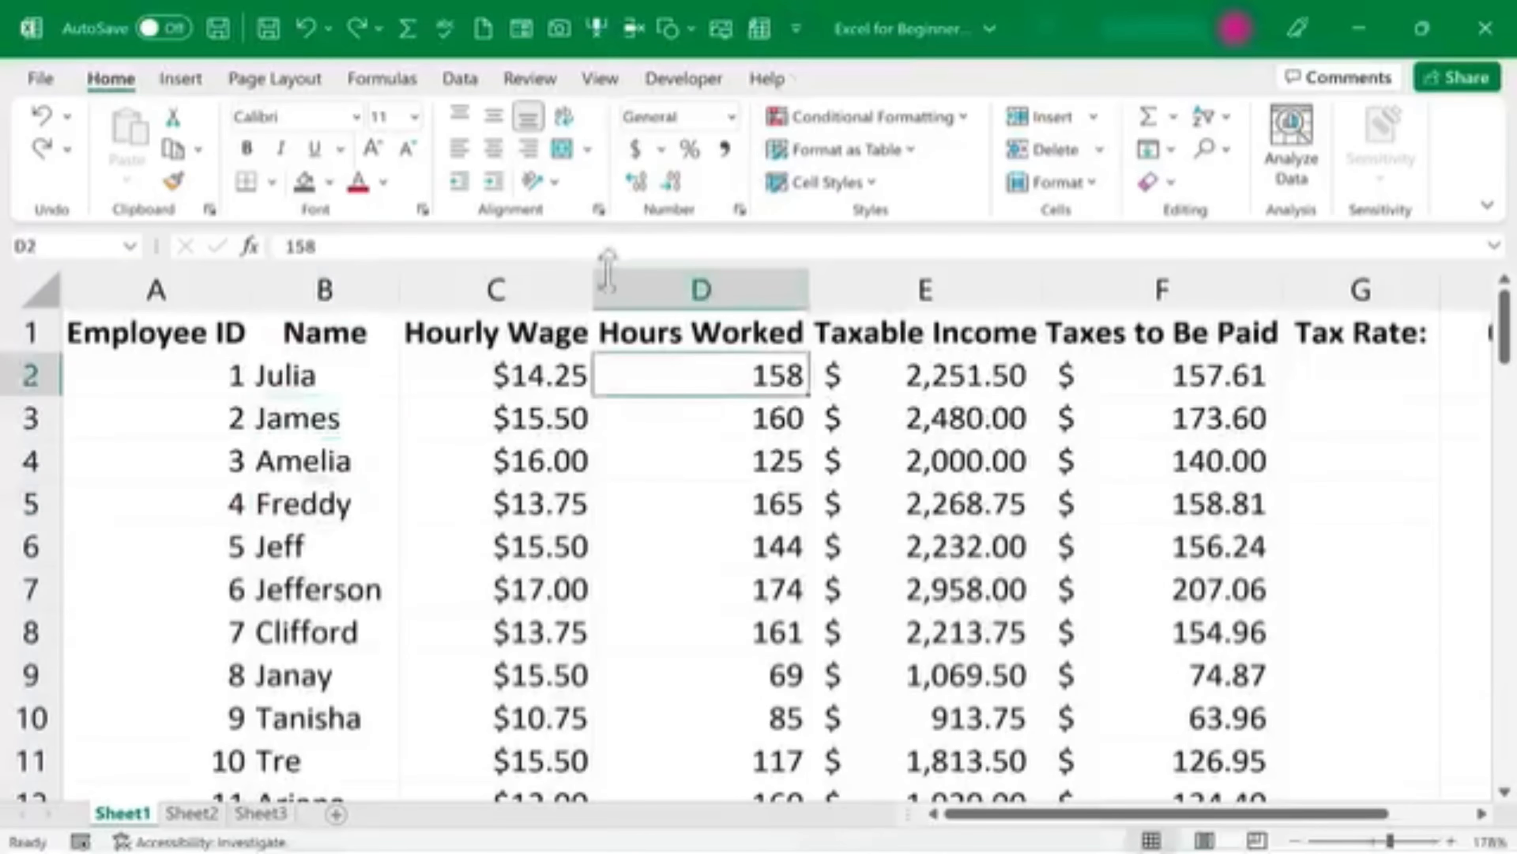
click(464, 487)
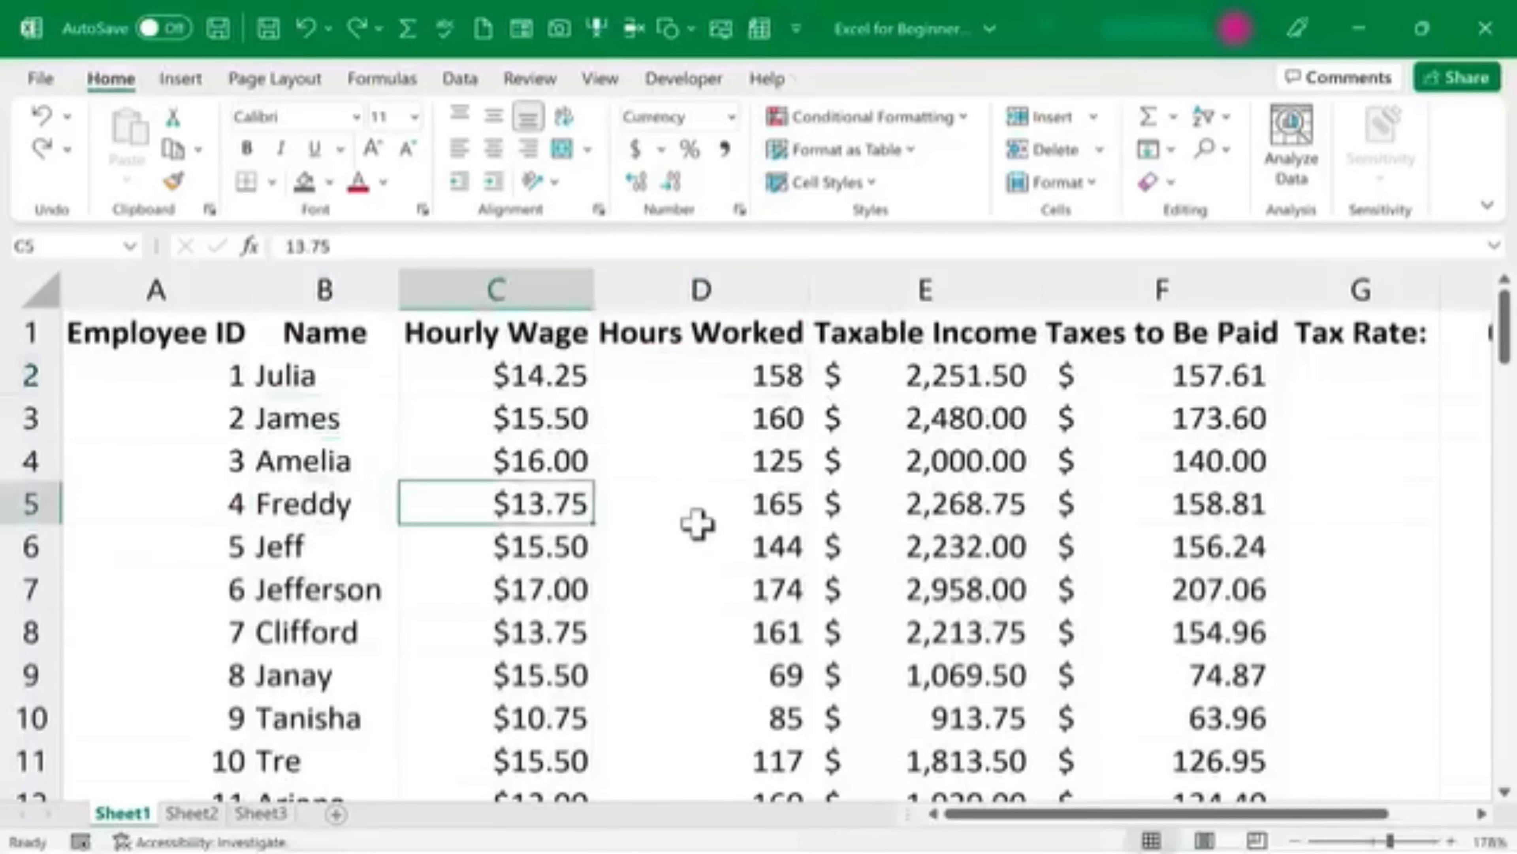
click(769, 34)
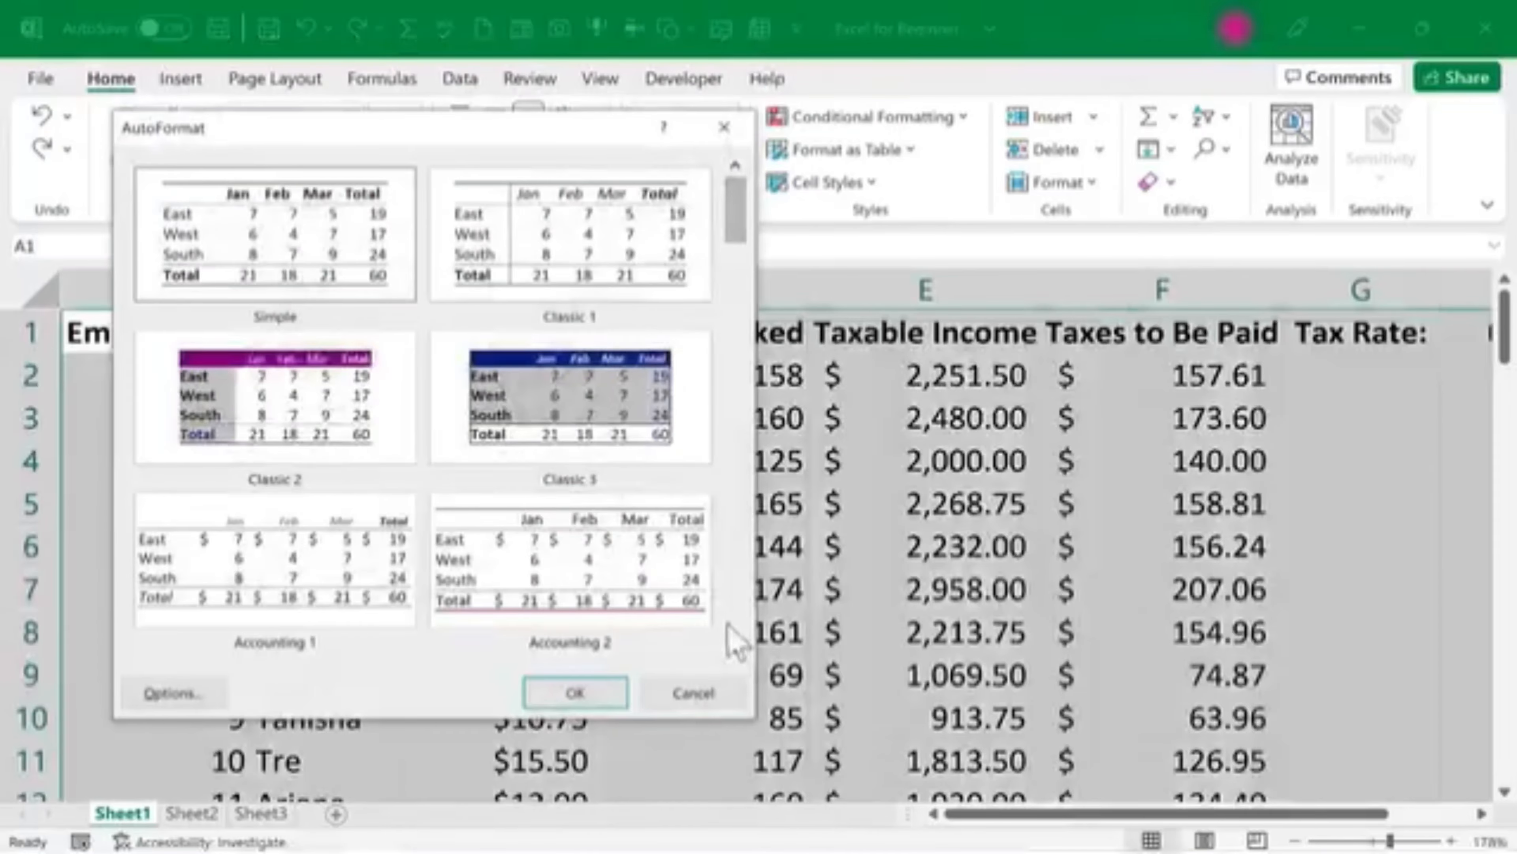
scroll(745, 657, down, 4)
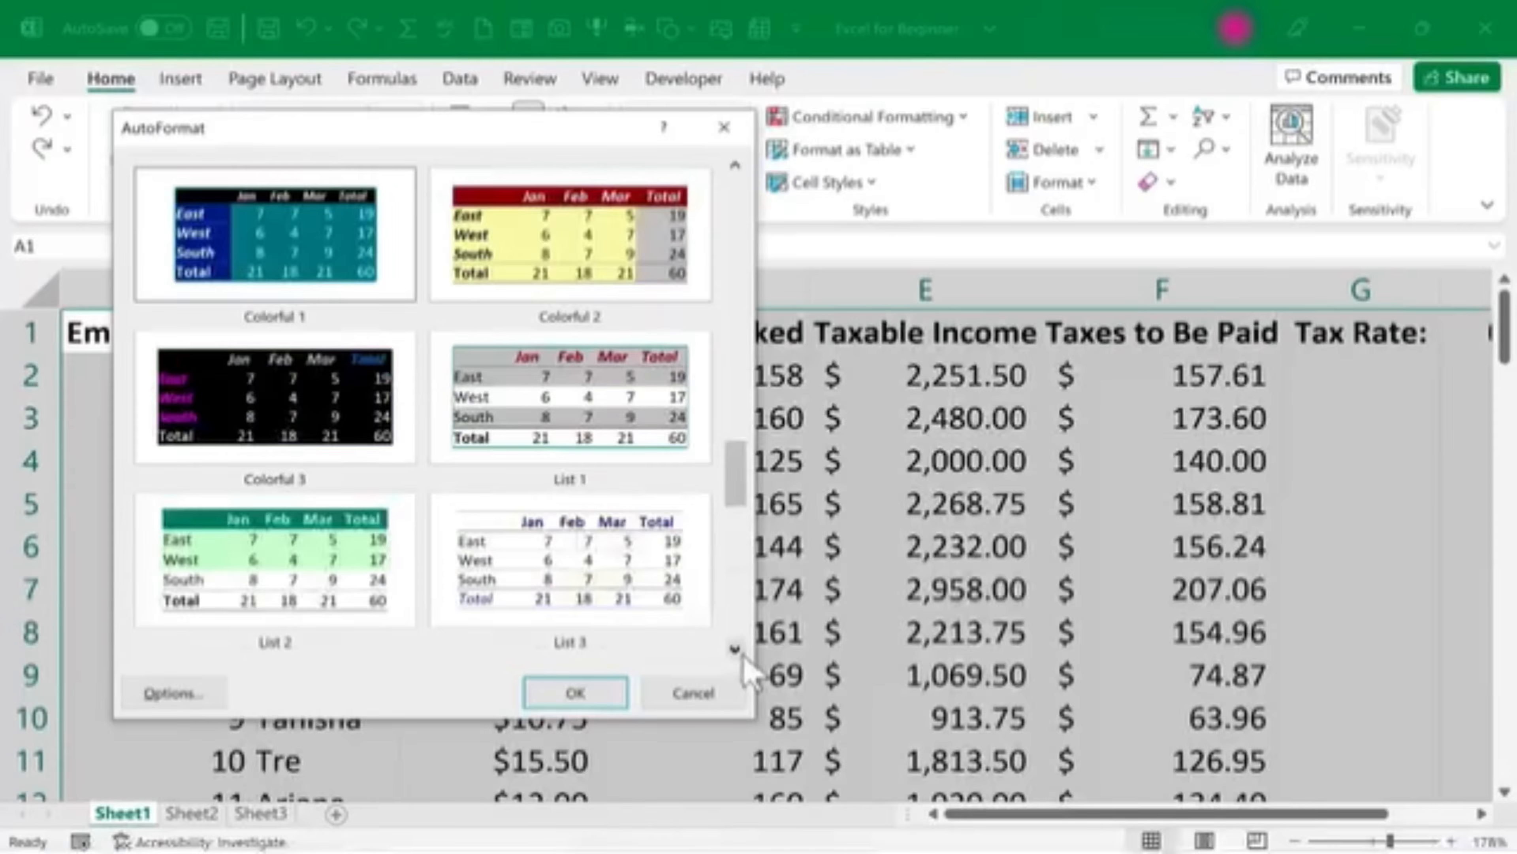
scroll(742, 657, down, 1)
click(335, 430)
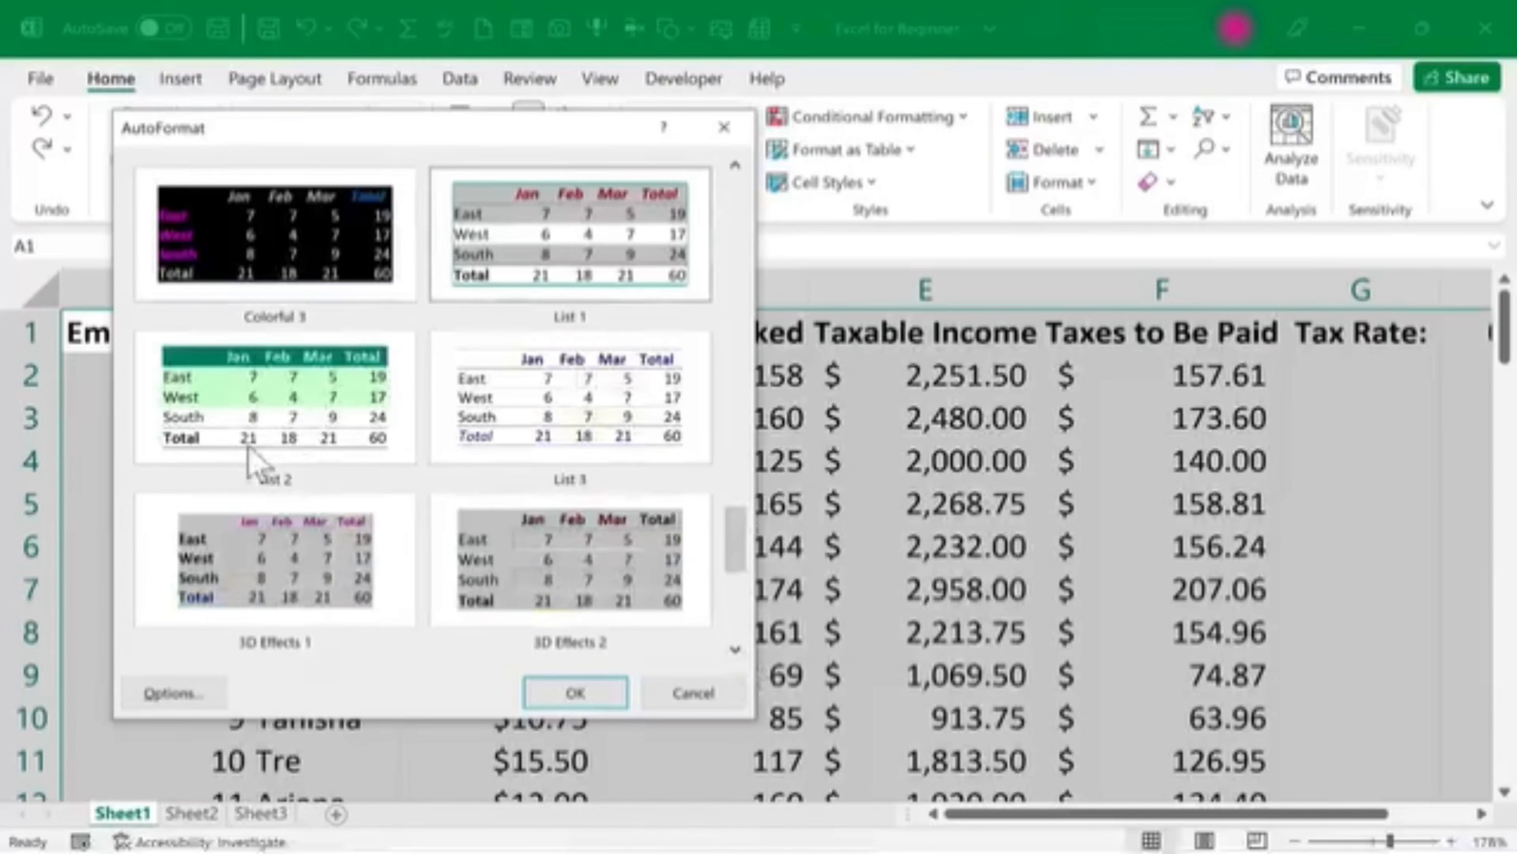
click(575, 693)
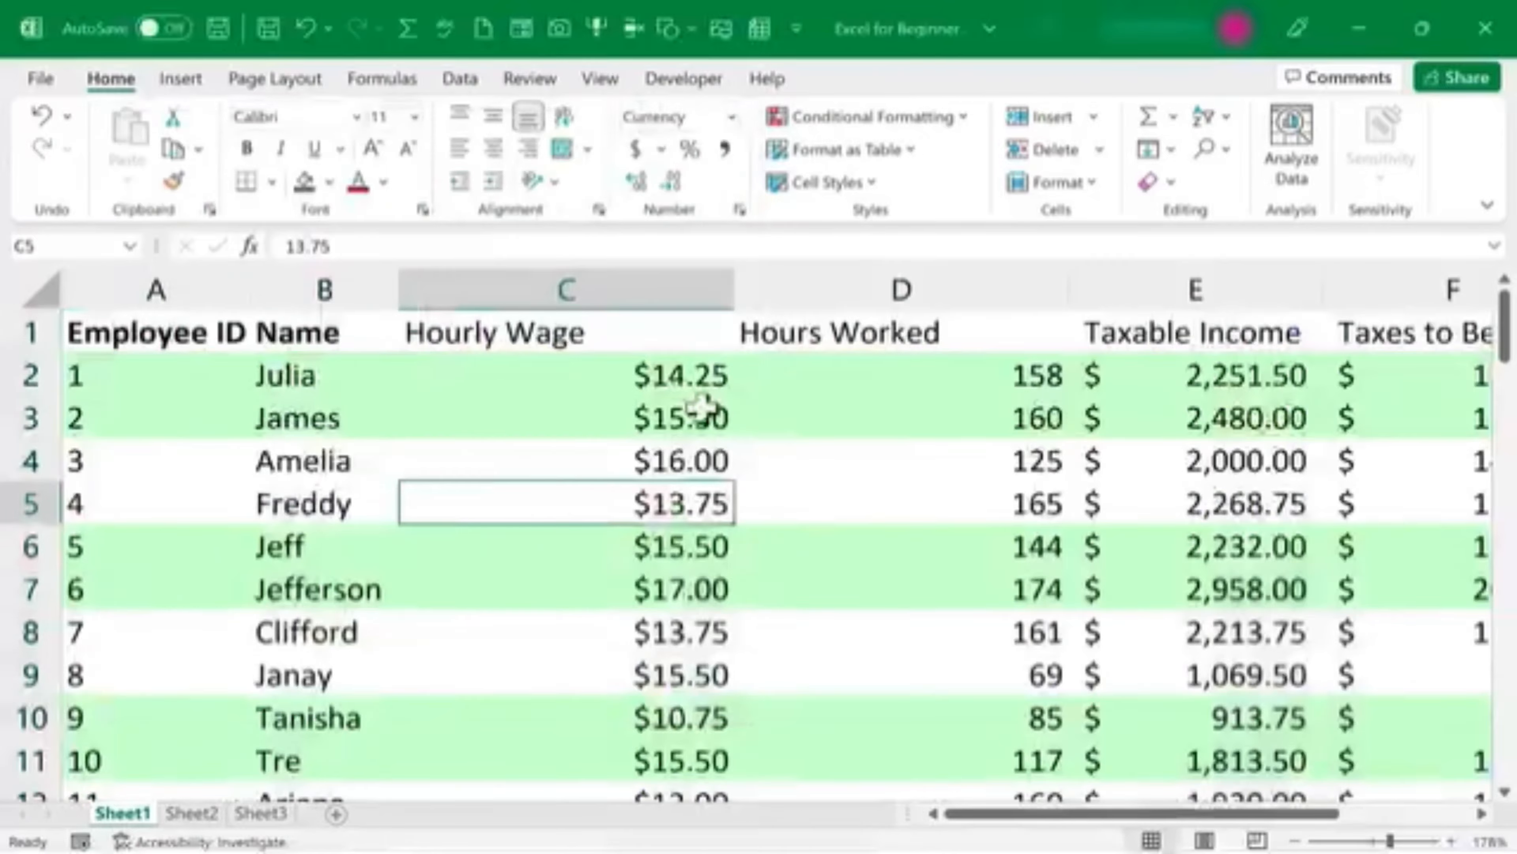
Step: Look over the banded payroll rows and undo the AutoFormat
scroll(702, 406, down, 2)
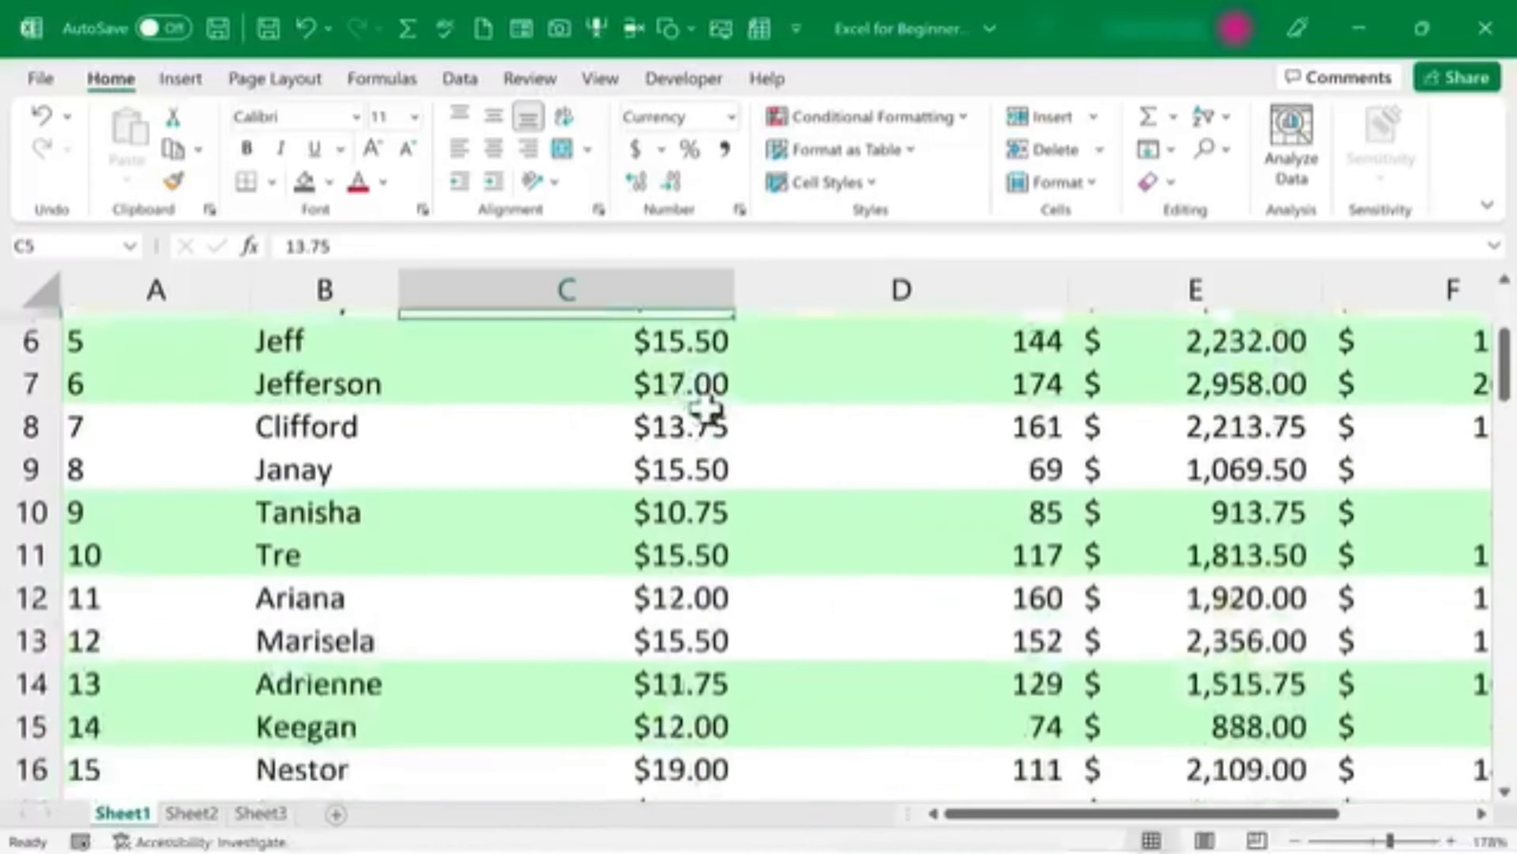
scroll(417, 398, up, 2)
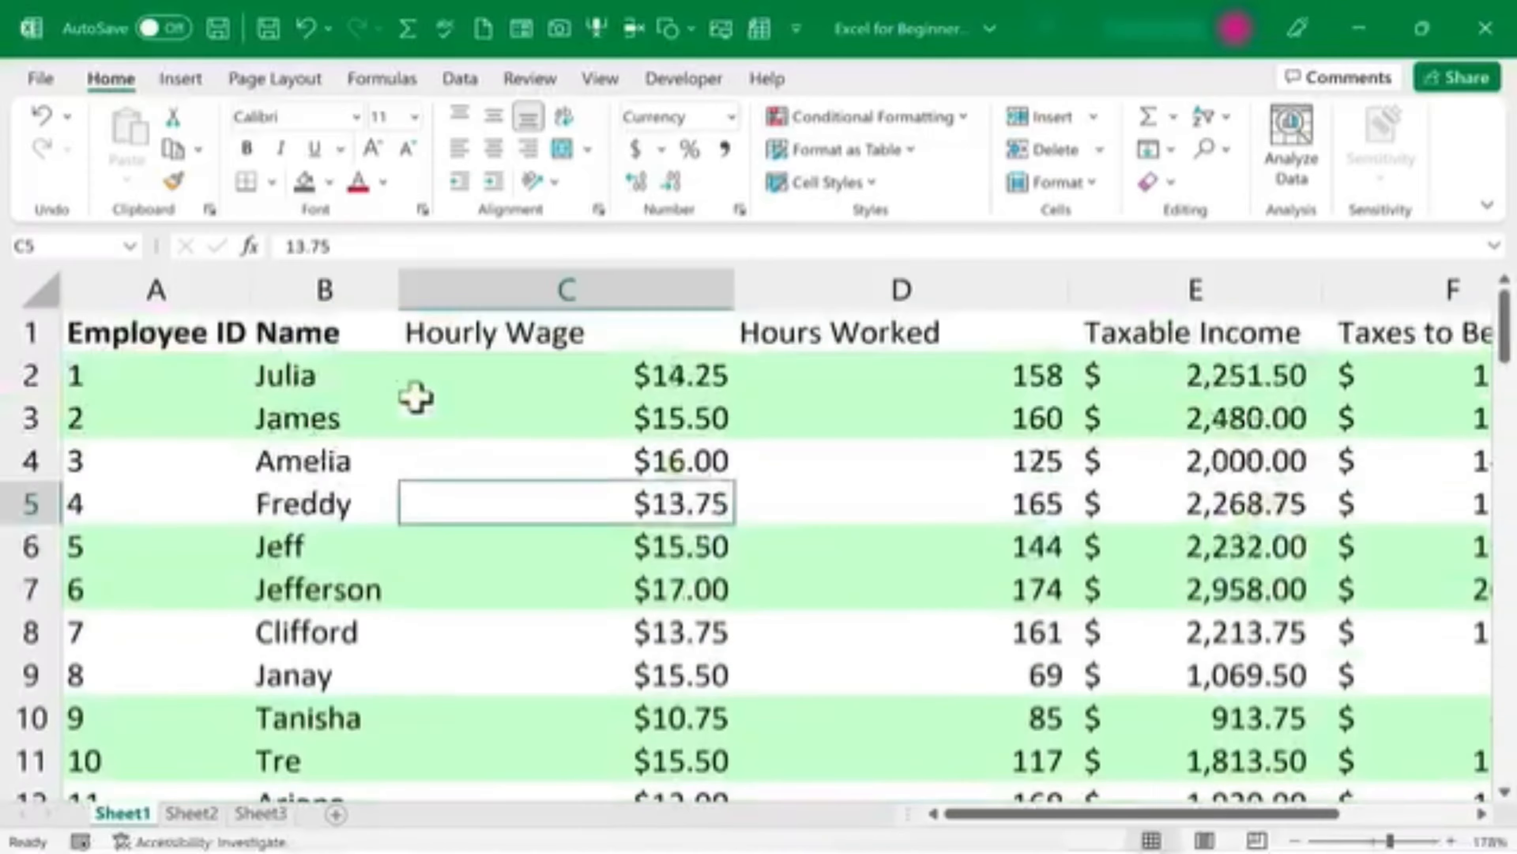
click(308, 27)
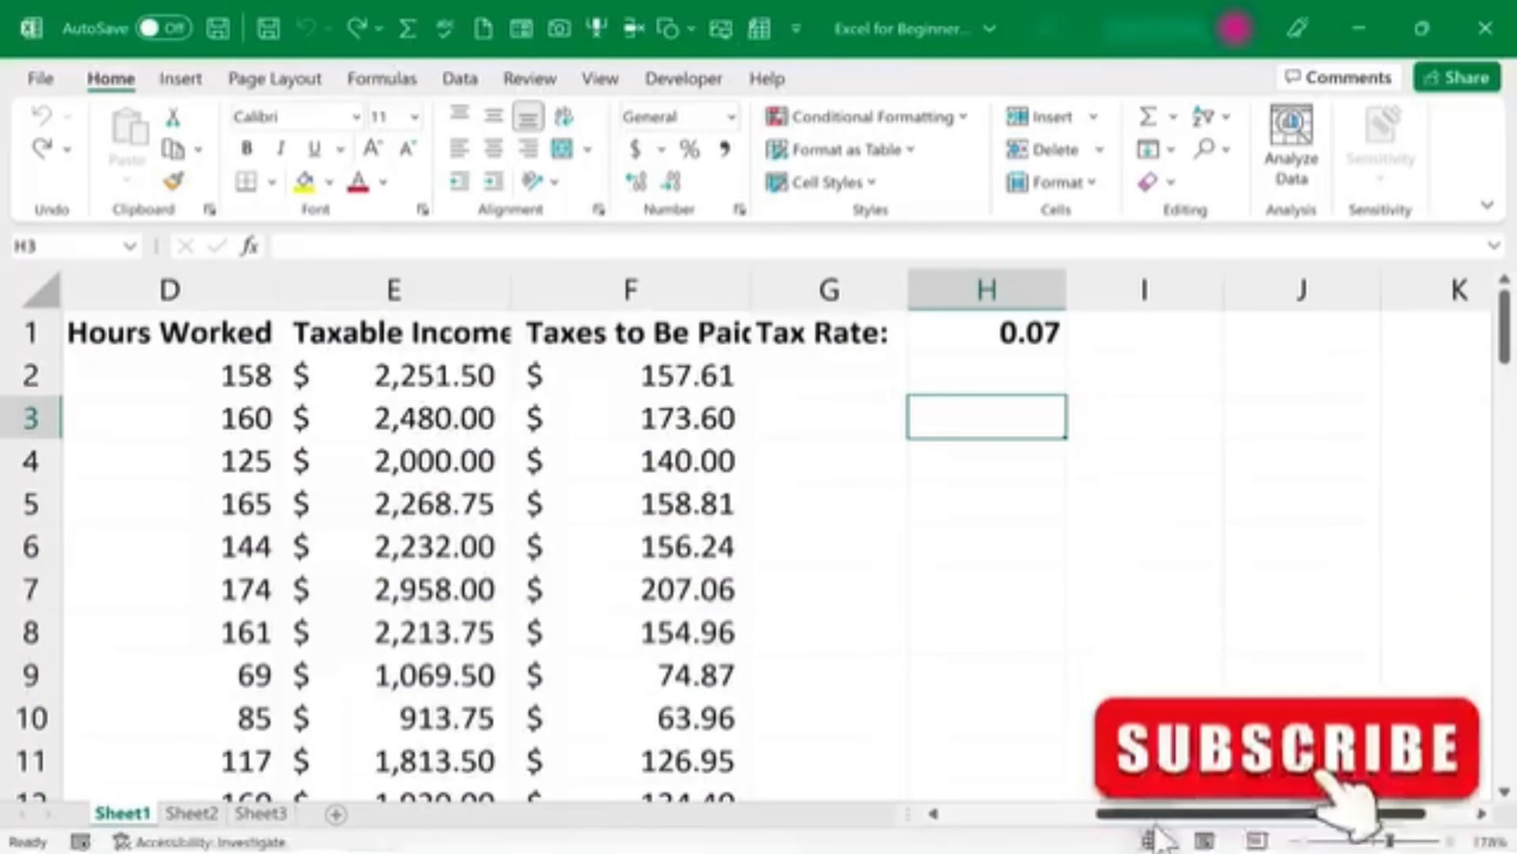
Step: Insert a default chart from the payroll range A1:F71 and enlarge it to span about columns C to O
drag(1133, 816, 966, 816)
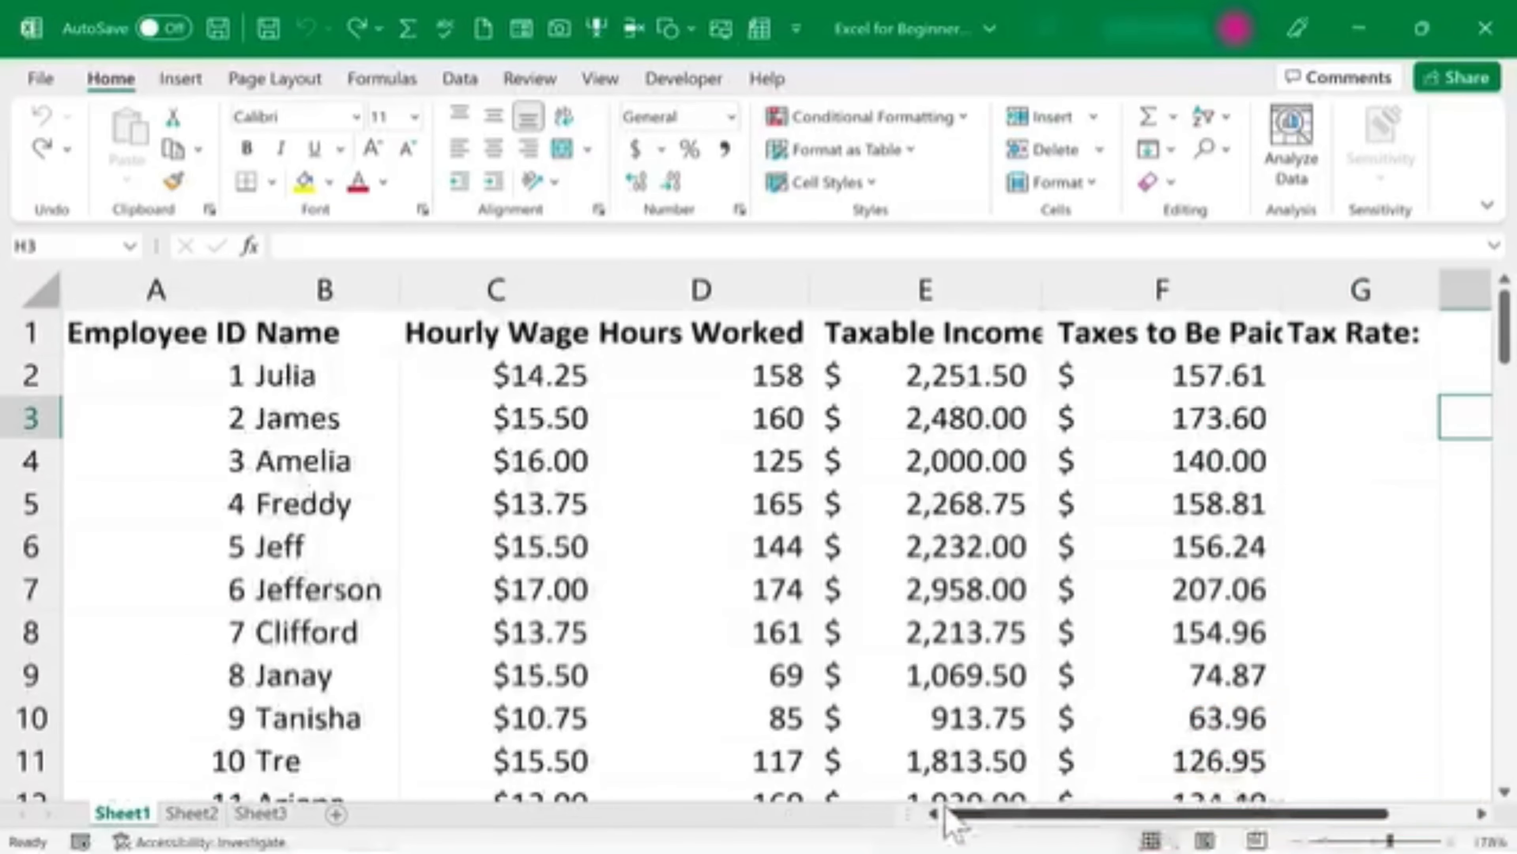
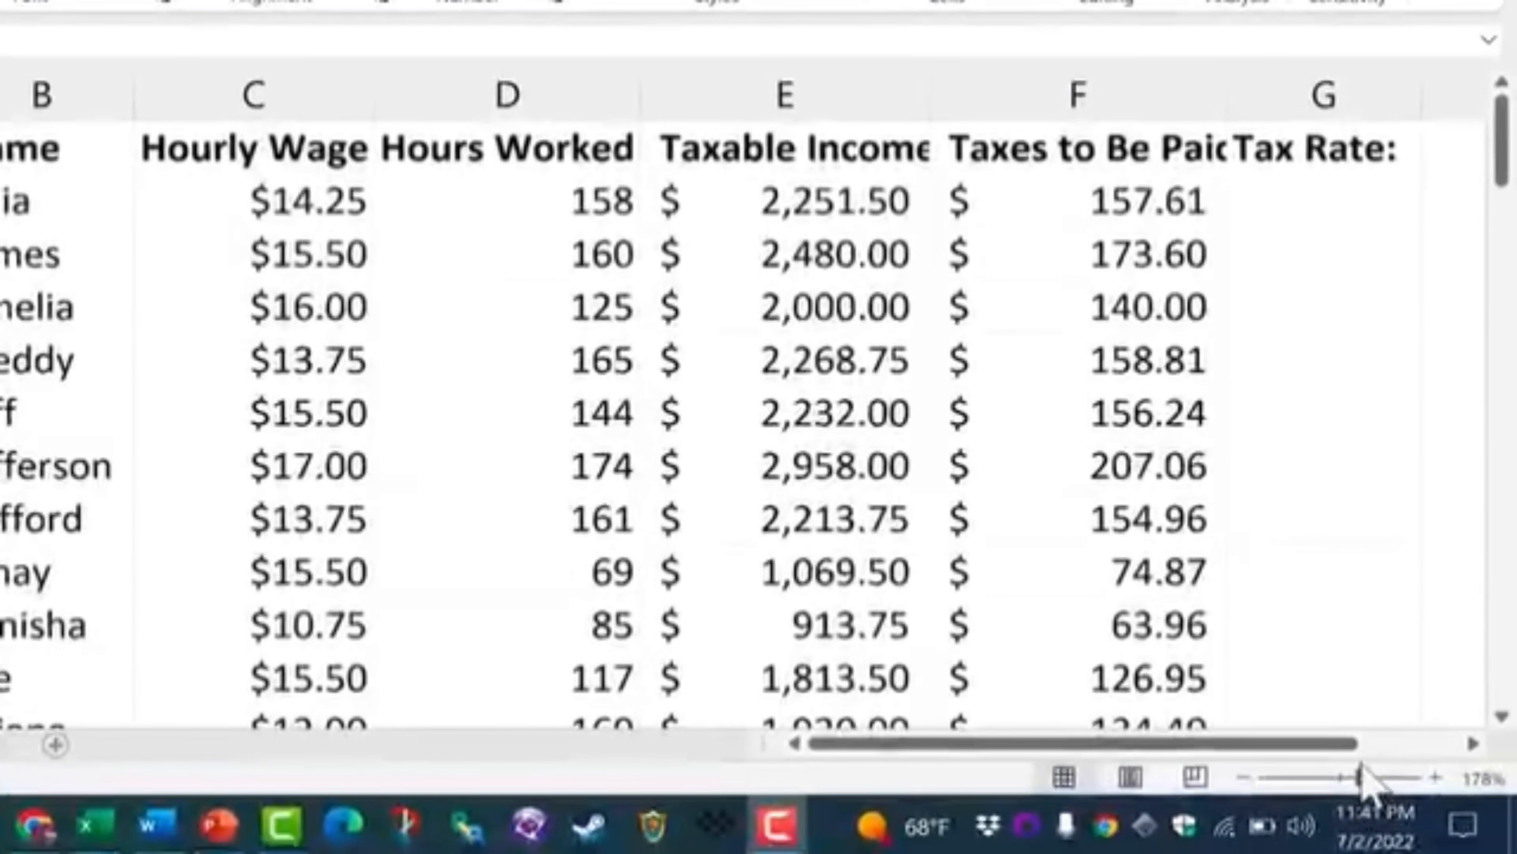
click(1357, 777)
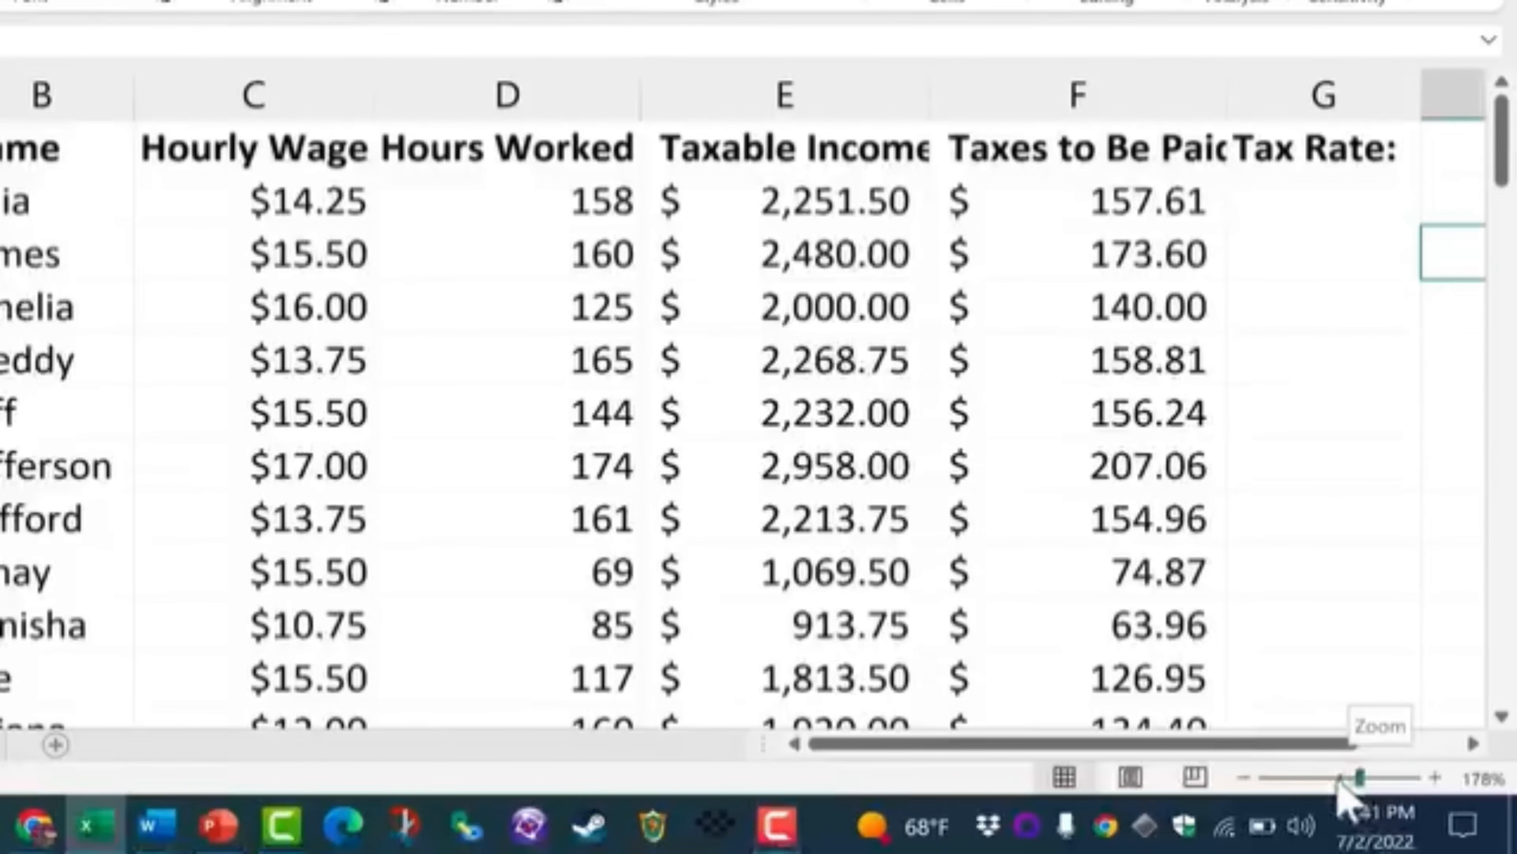
drag(1360, 777, 1327, 777)
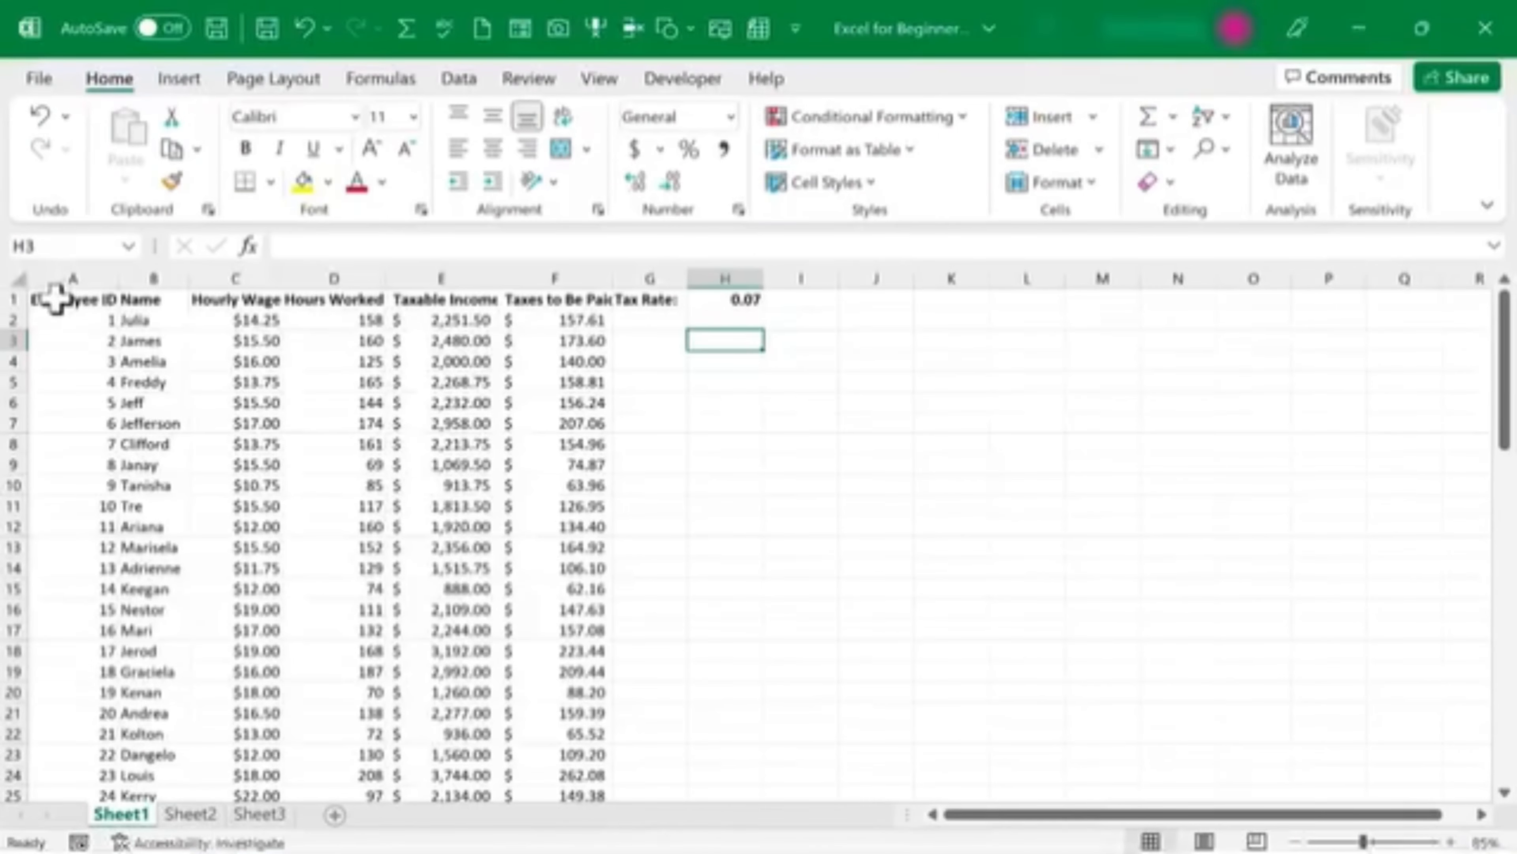
drag(55, 298, 507, 647)
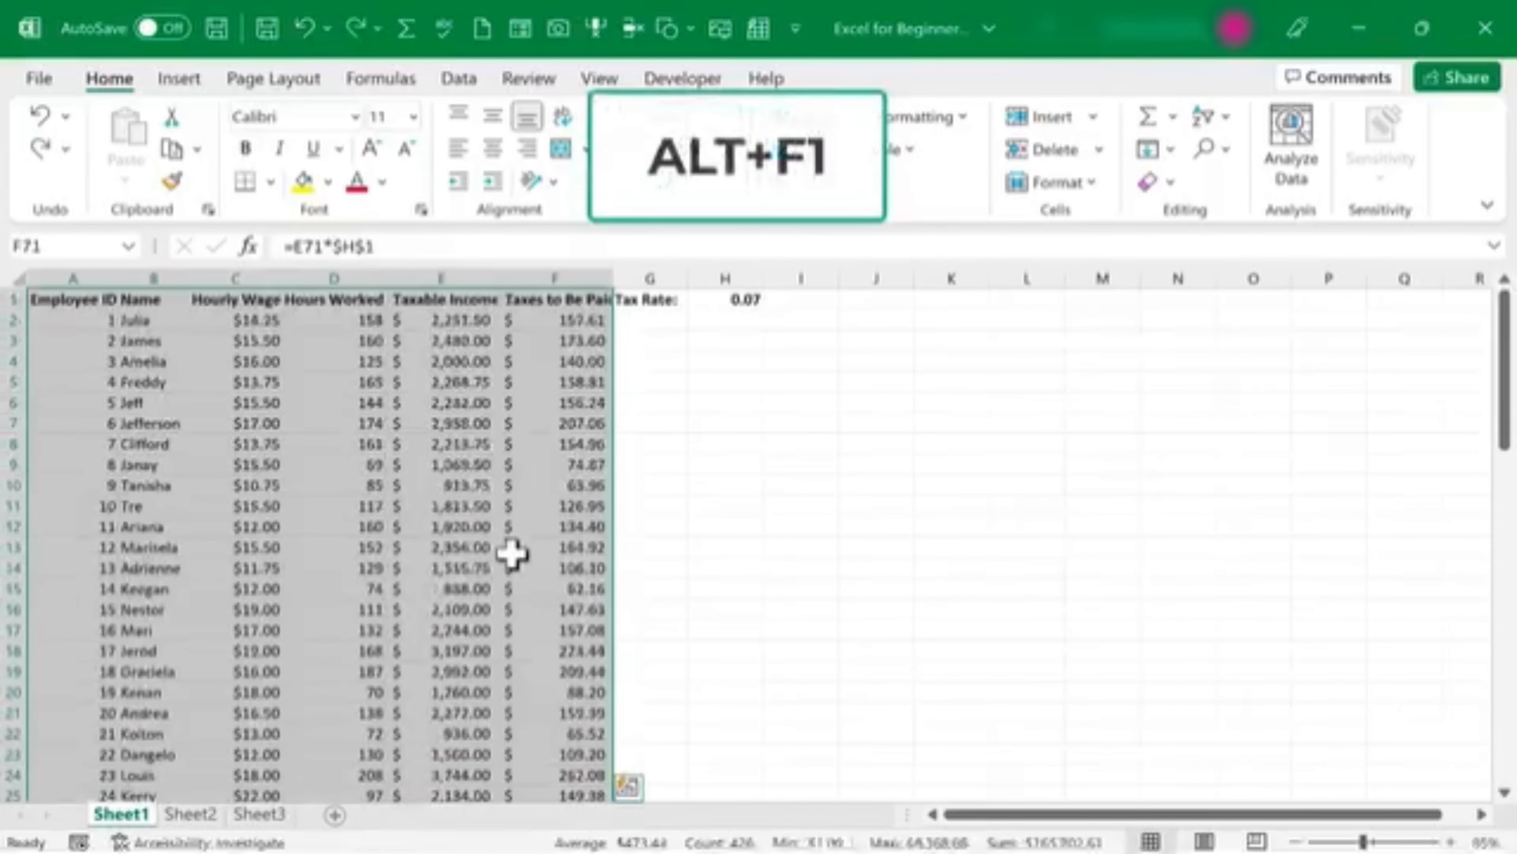
key(alt+F1)
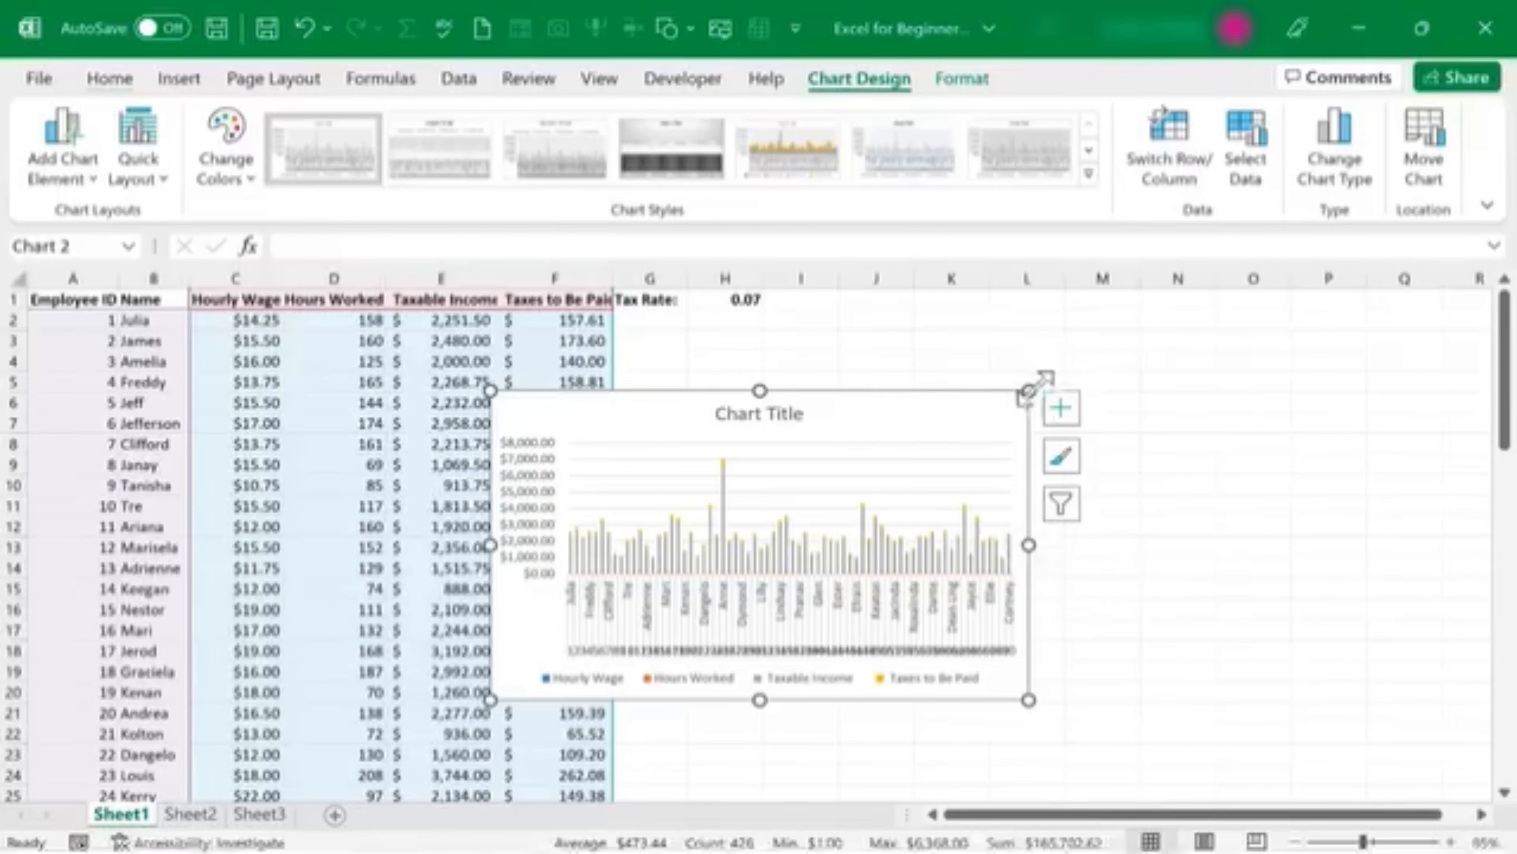
drag(1022, 393, 1259, 313)
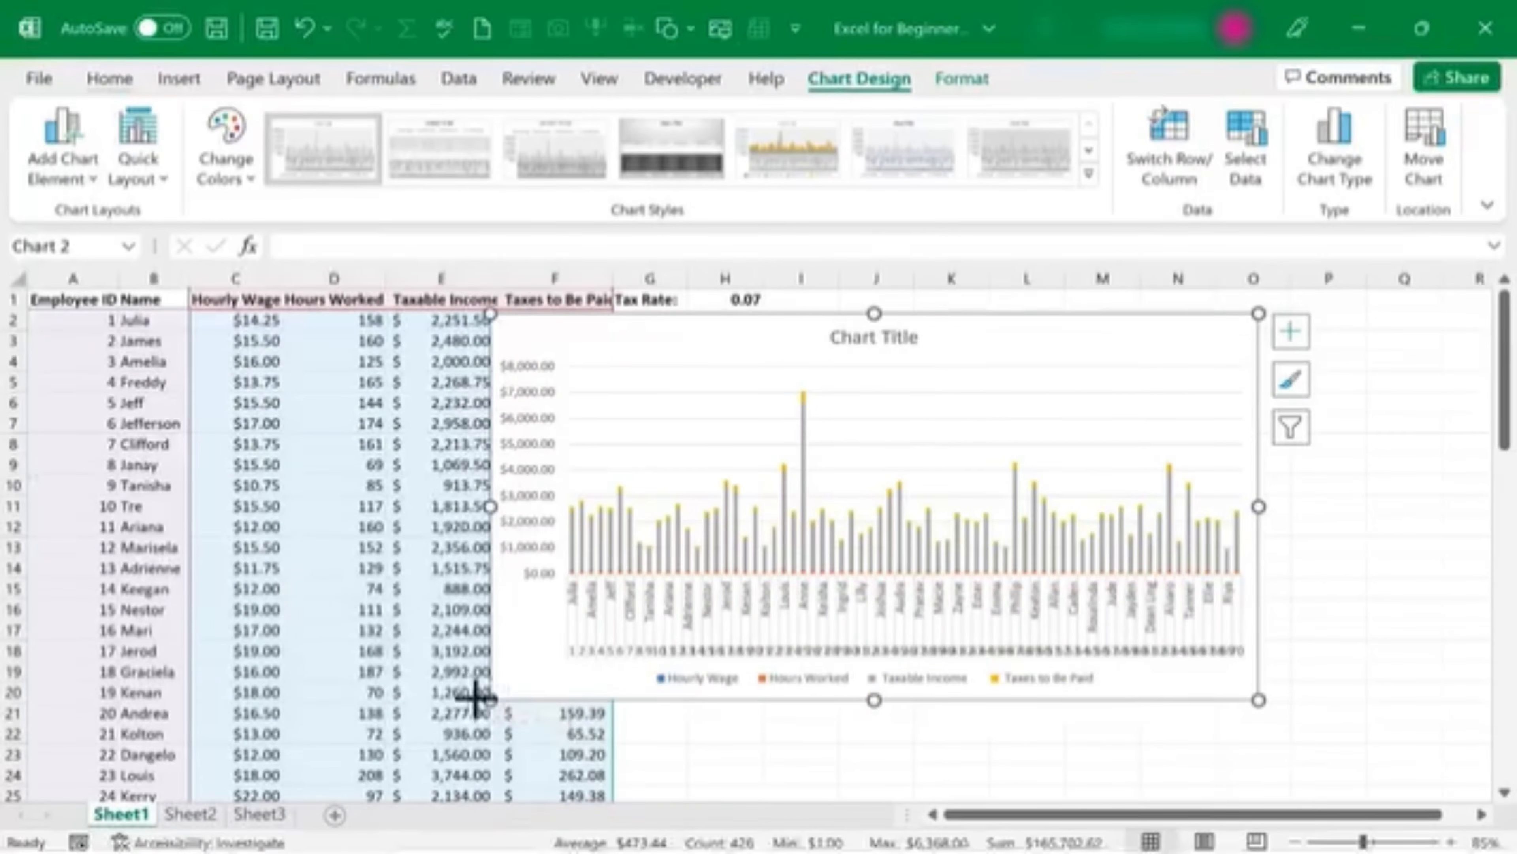
drag(477, 696, 260, 778)
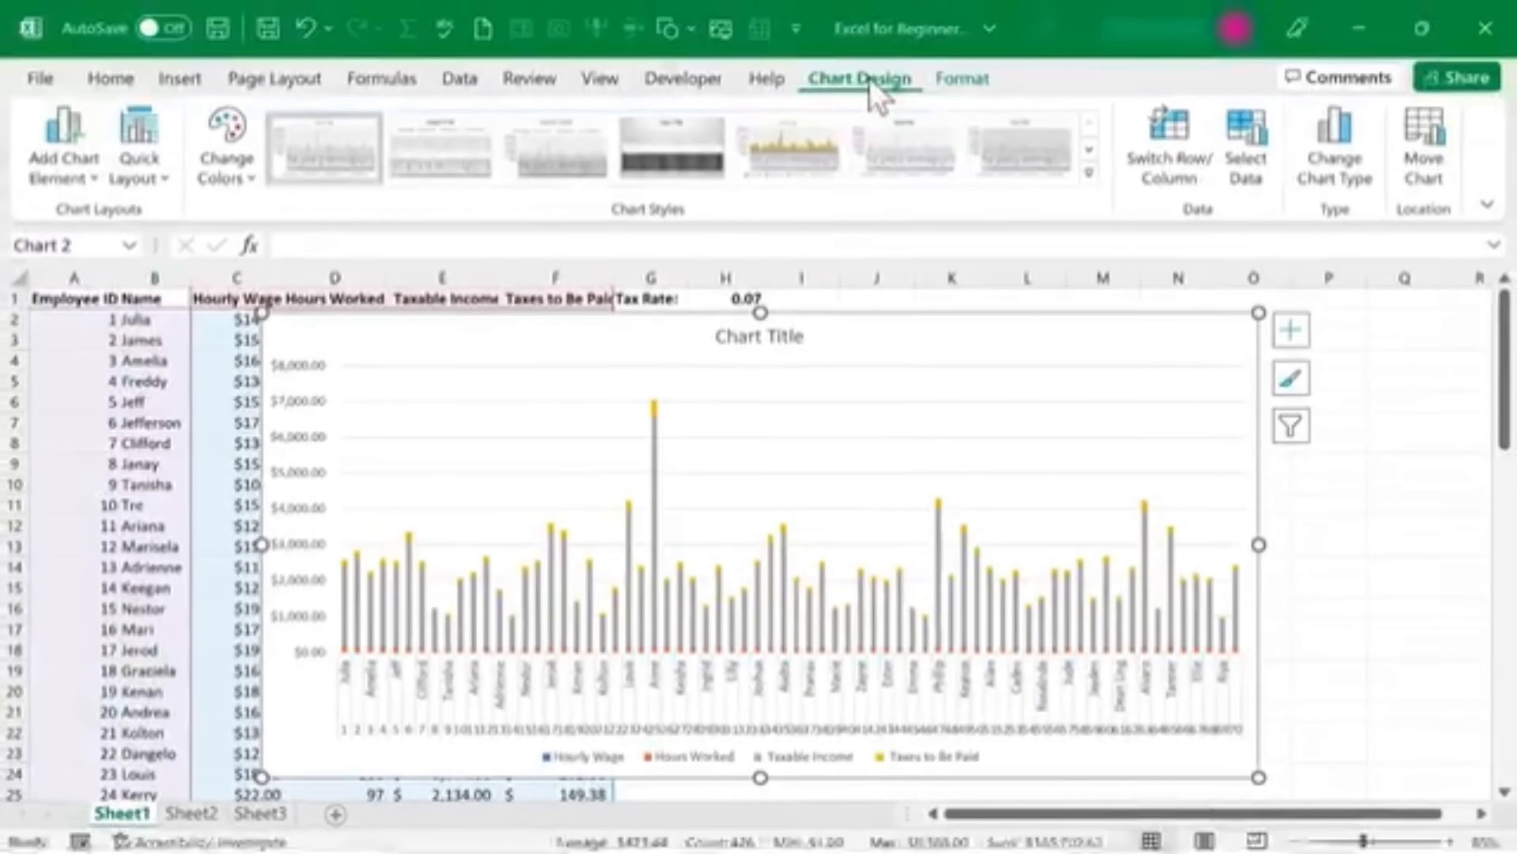
Step: Change the payroll chart's type to Clustered Column
click(1336, 179)
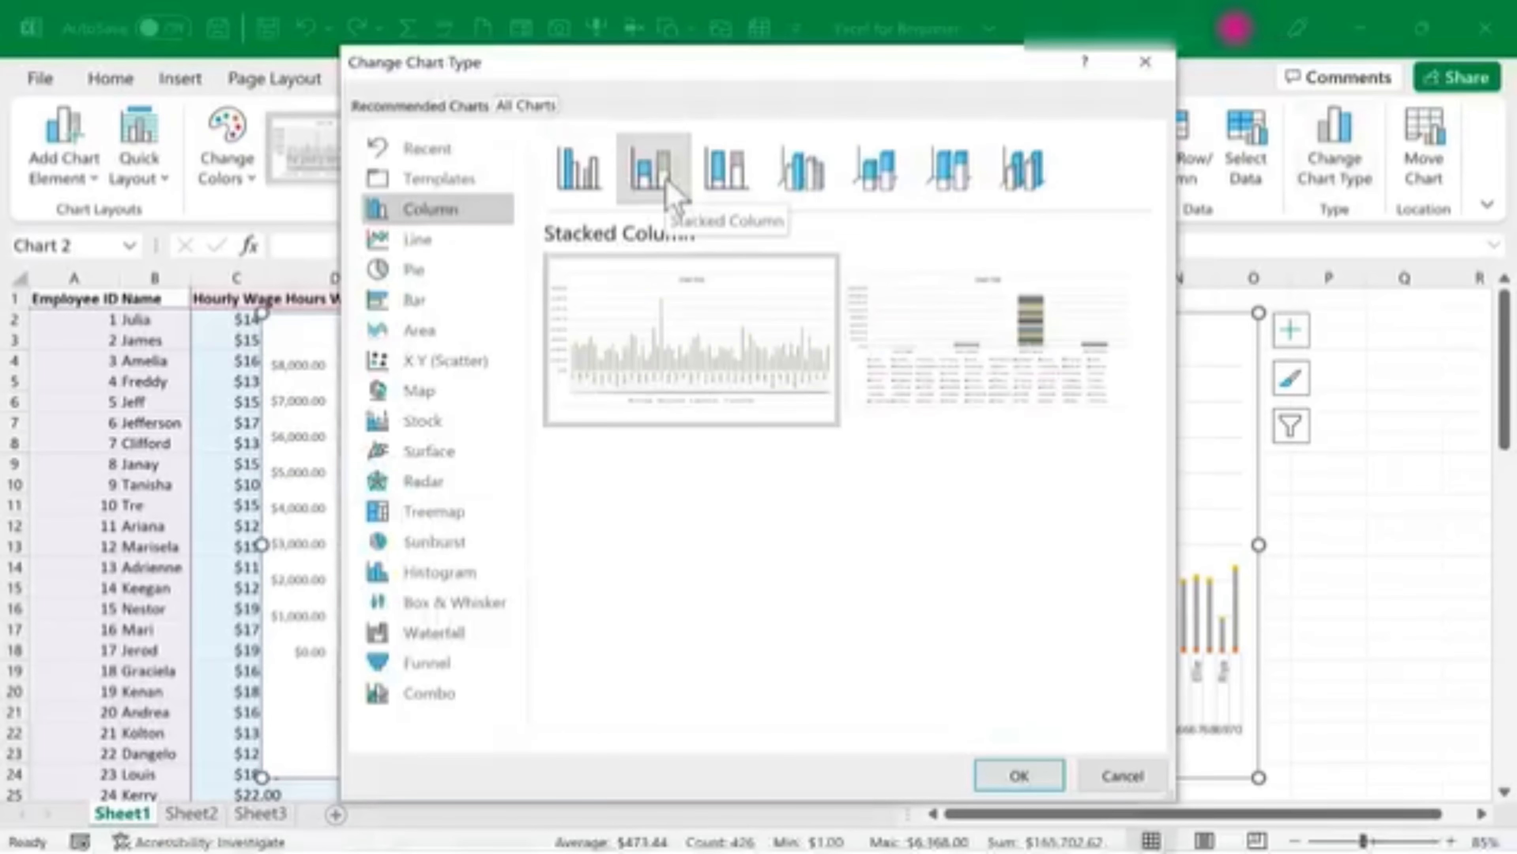
click(578, 180)
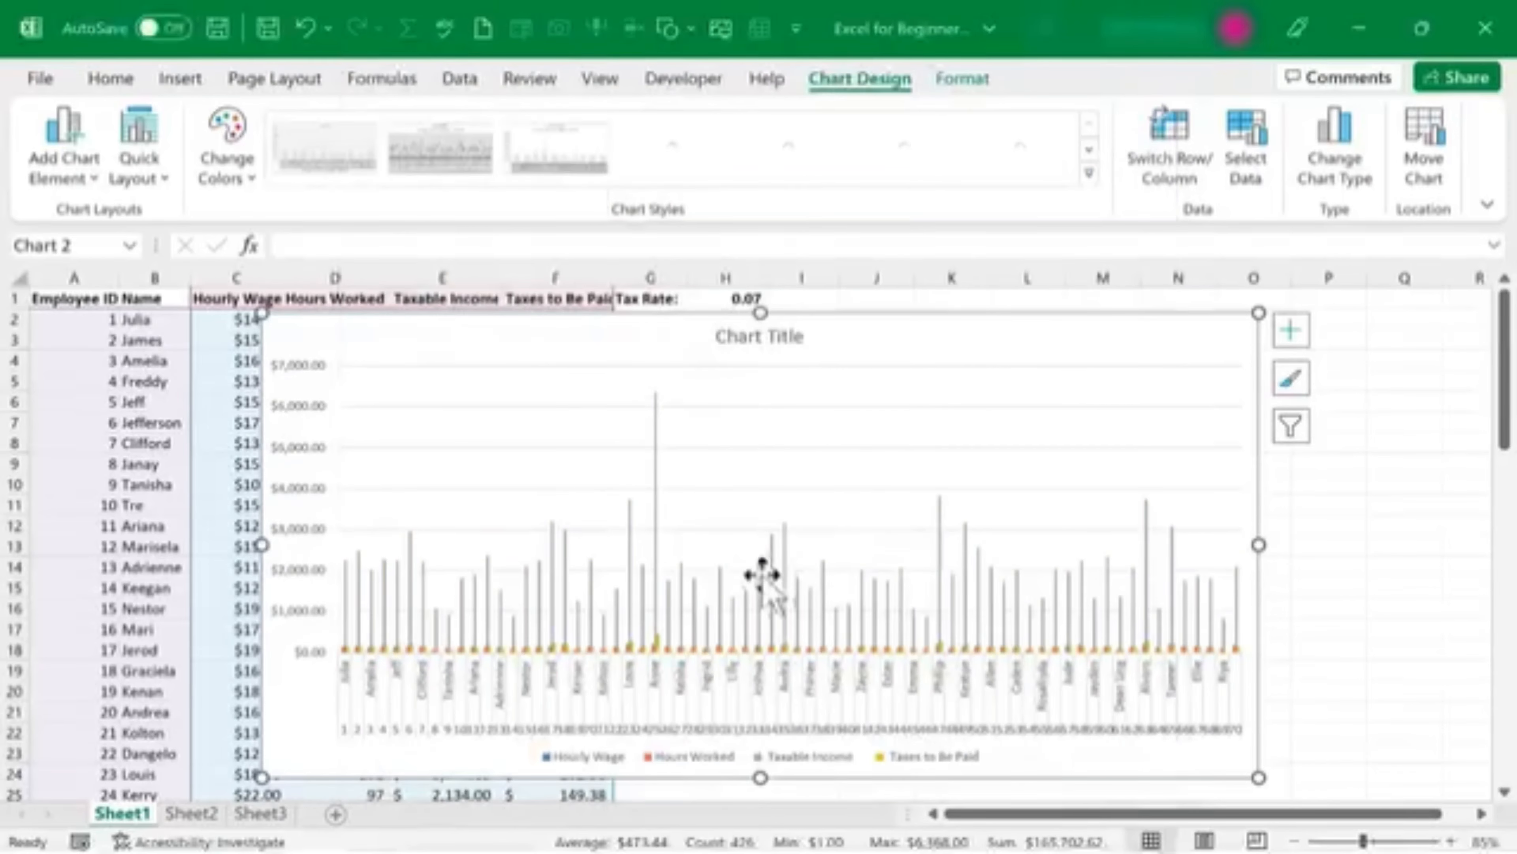
click(963, 79)
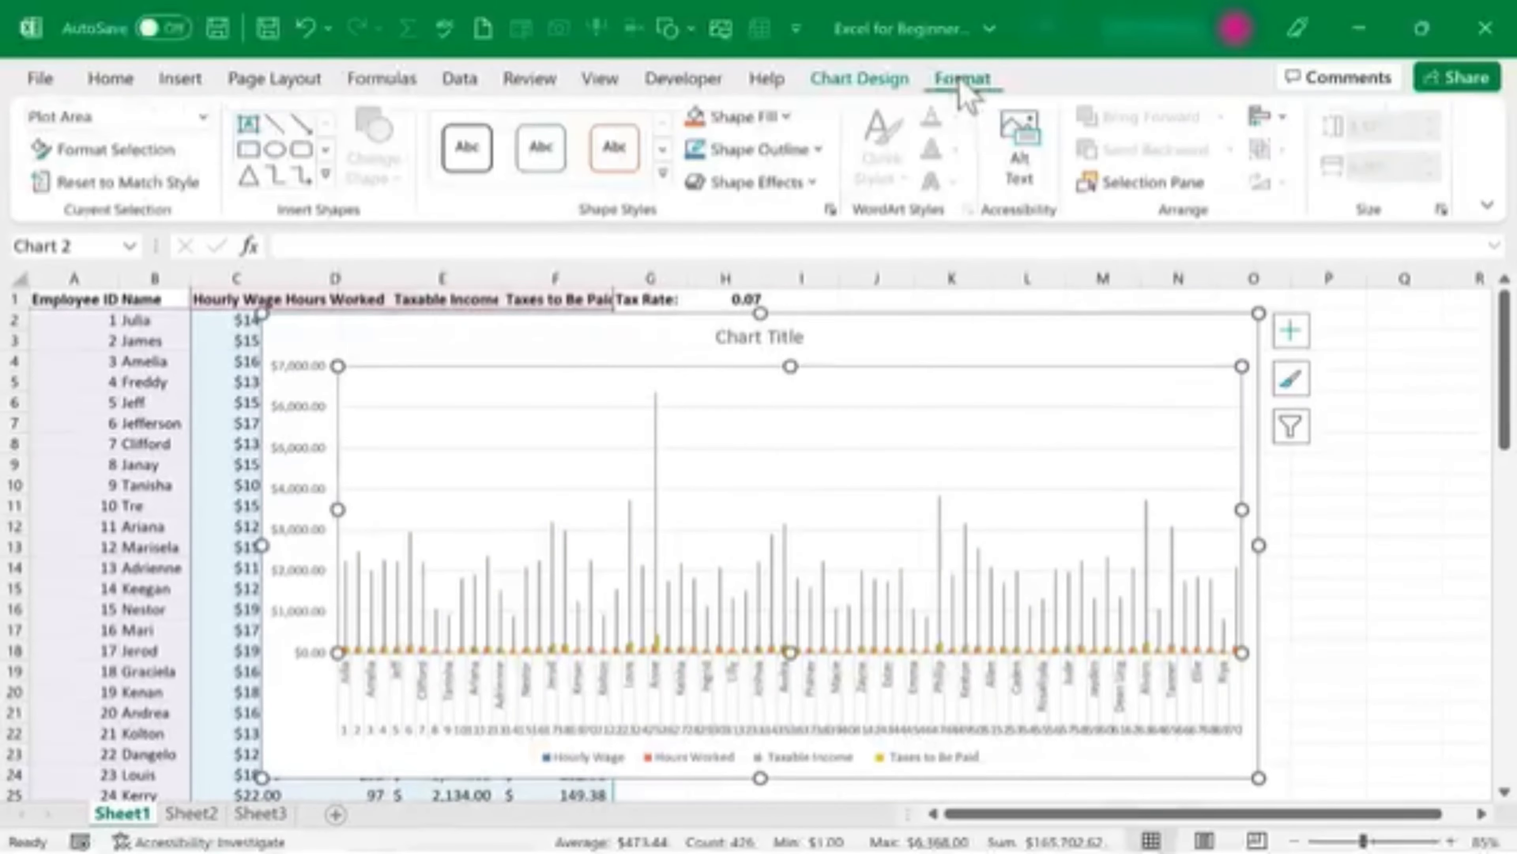
Step: Try a pie chart type for the payroll chart and undo the chart type changes
click(890, 81)
click(1335, 155)
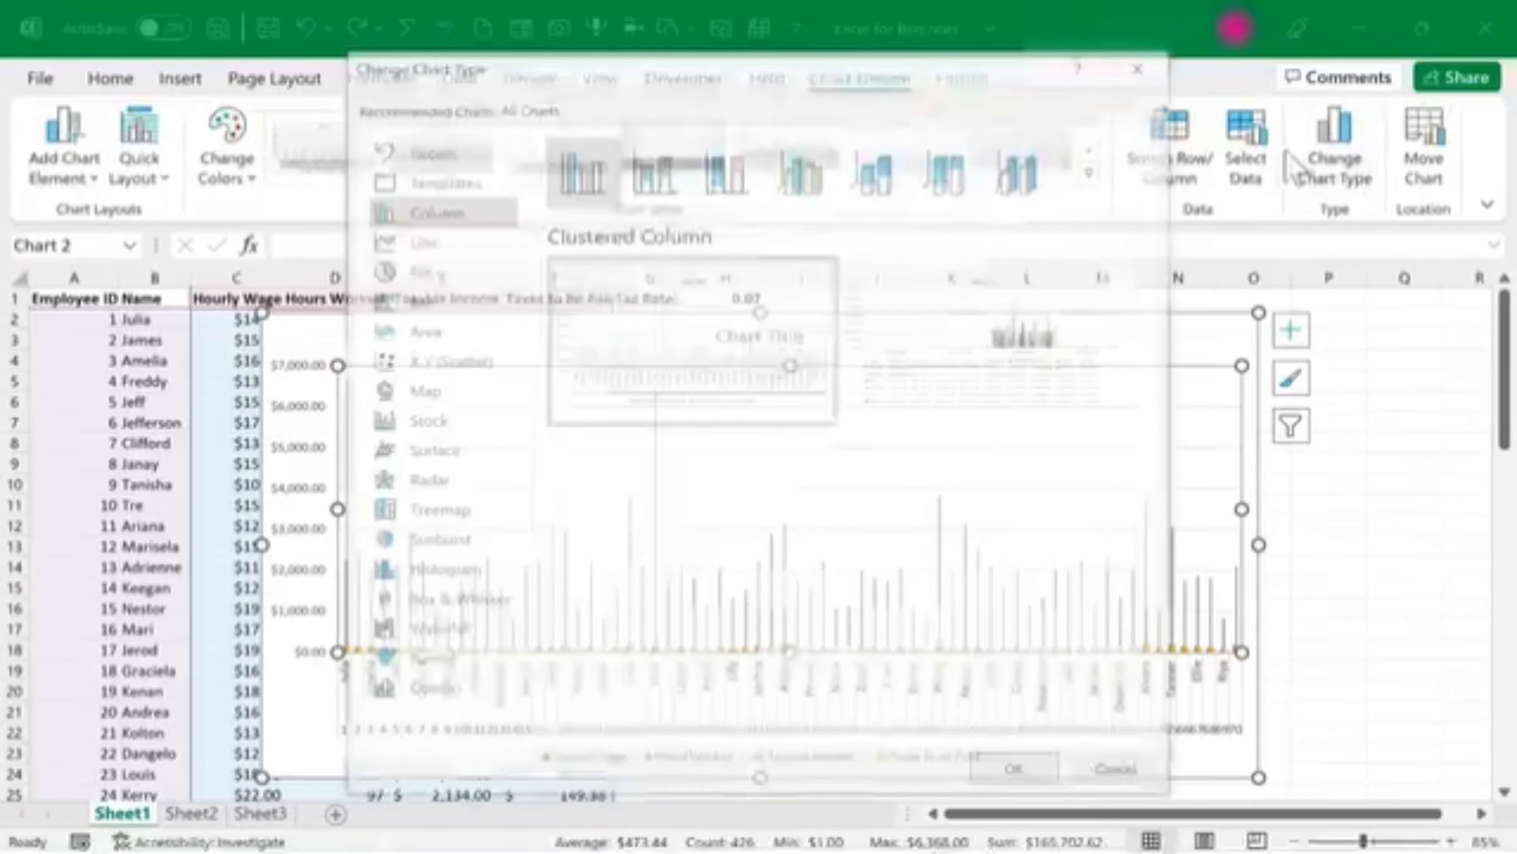
click(418, 299)
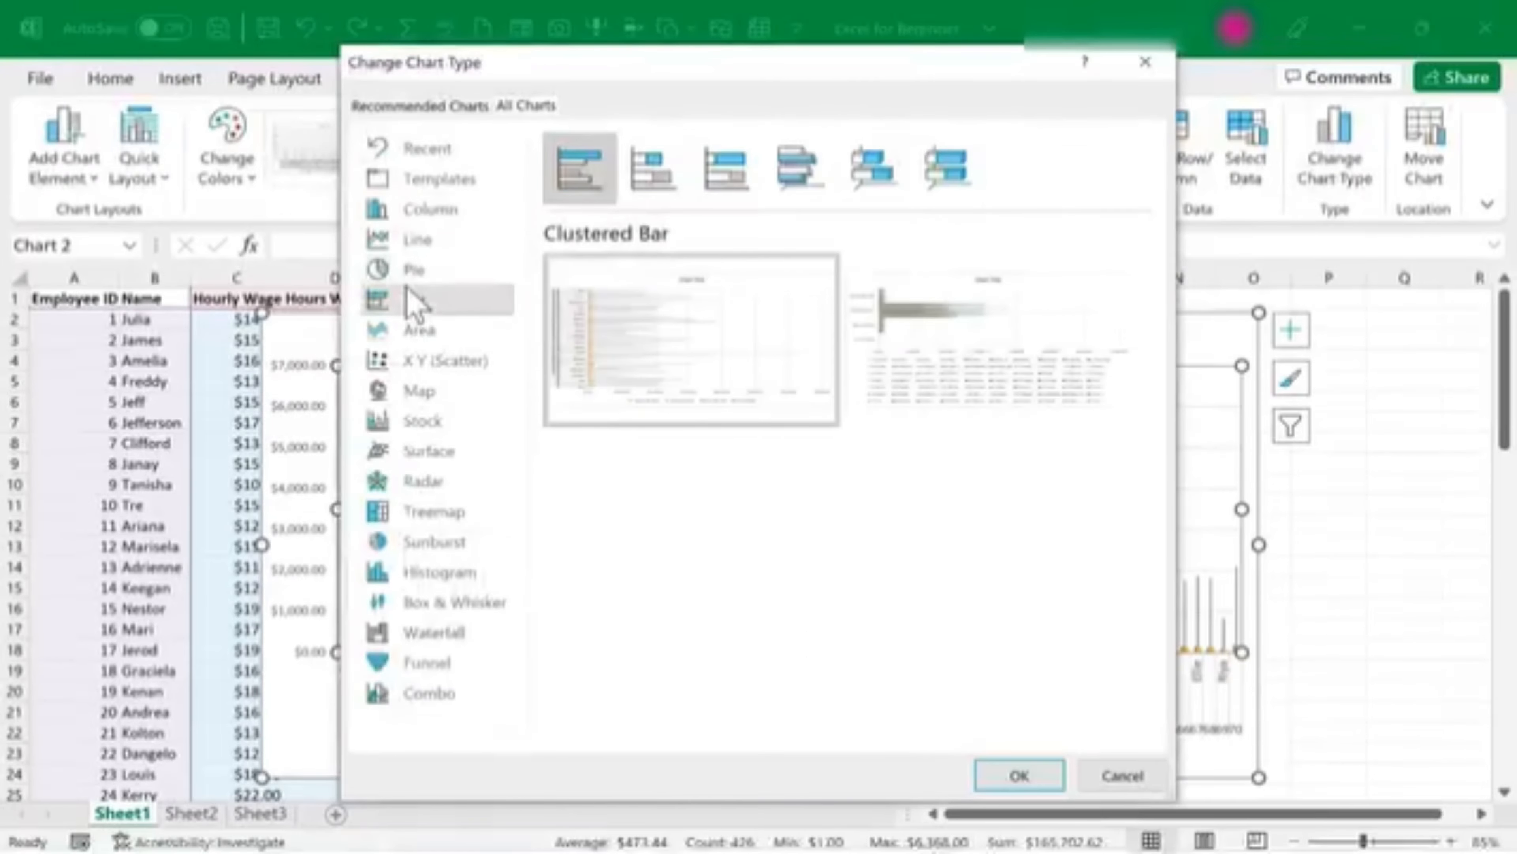
click(414, 270)
double_click(701, 339)
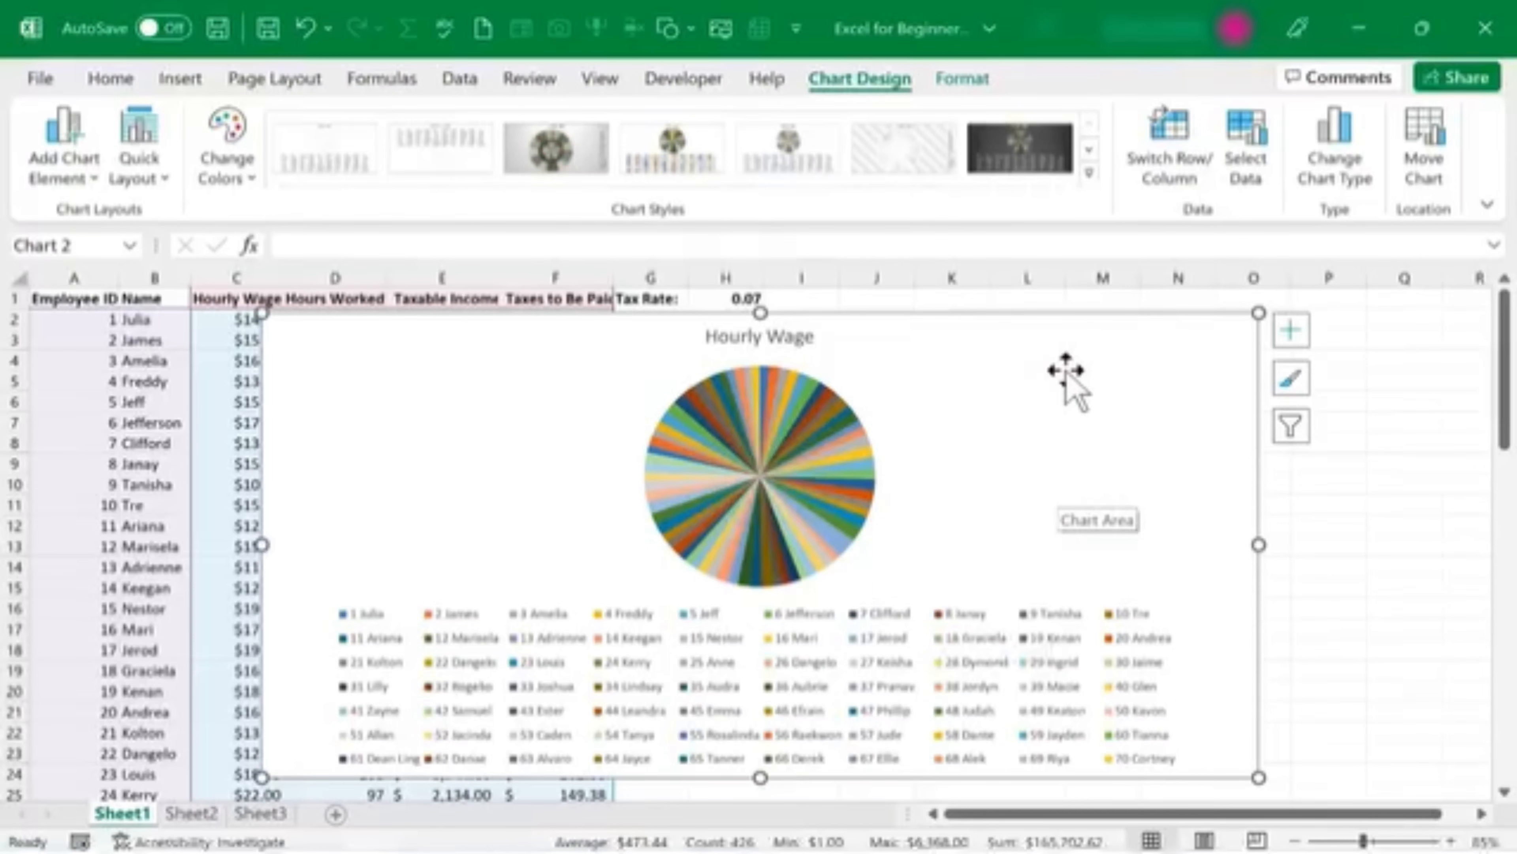
drag(1179, 365, 1179, 363)
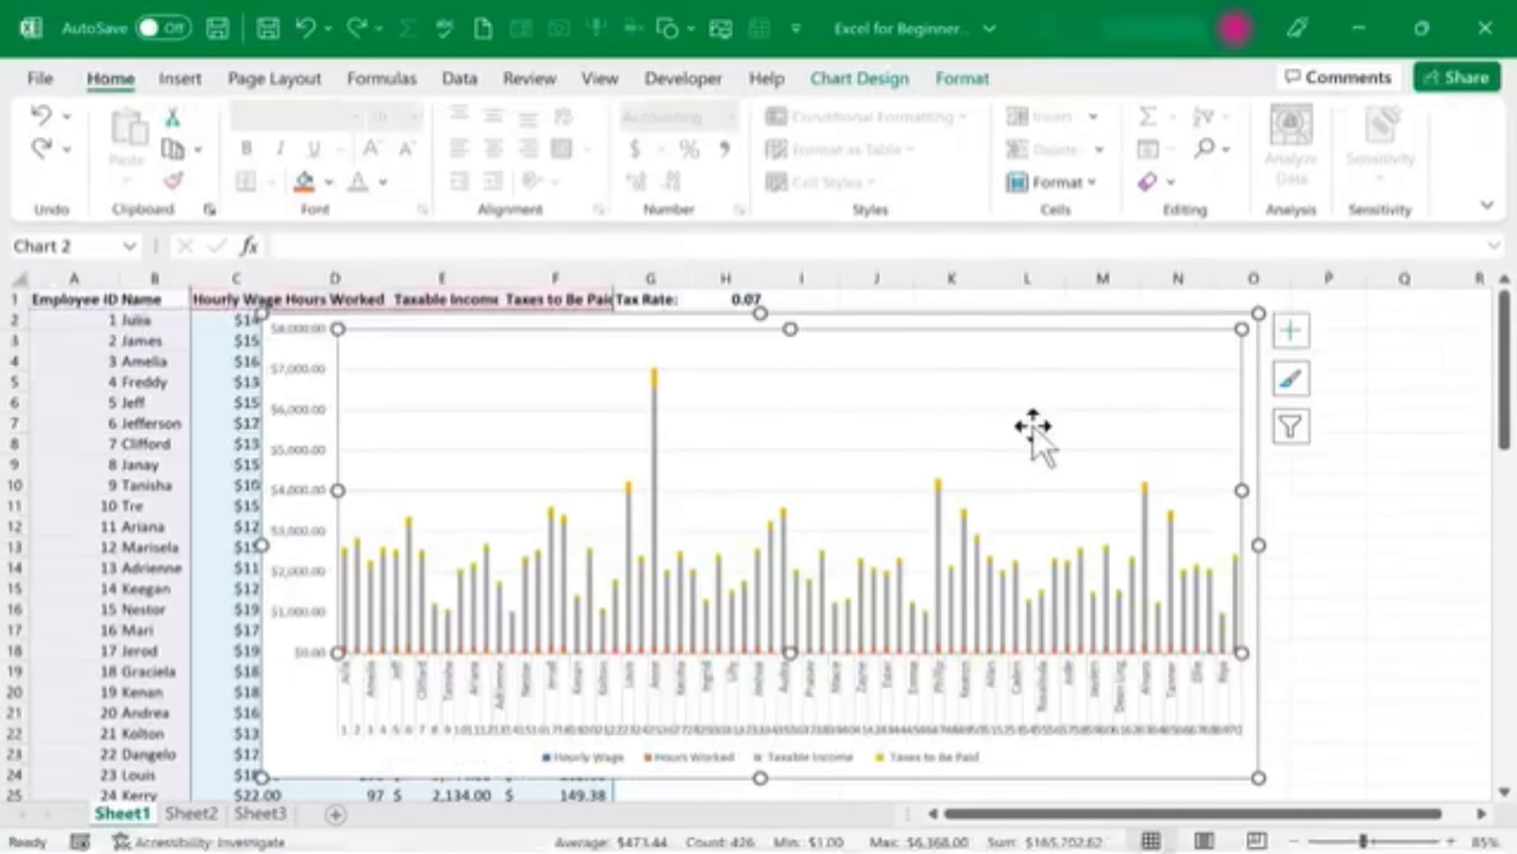
Step: Add a chart title above the chart and set its text to "Summary Chart"
click(872, 82)
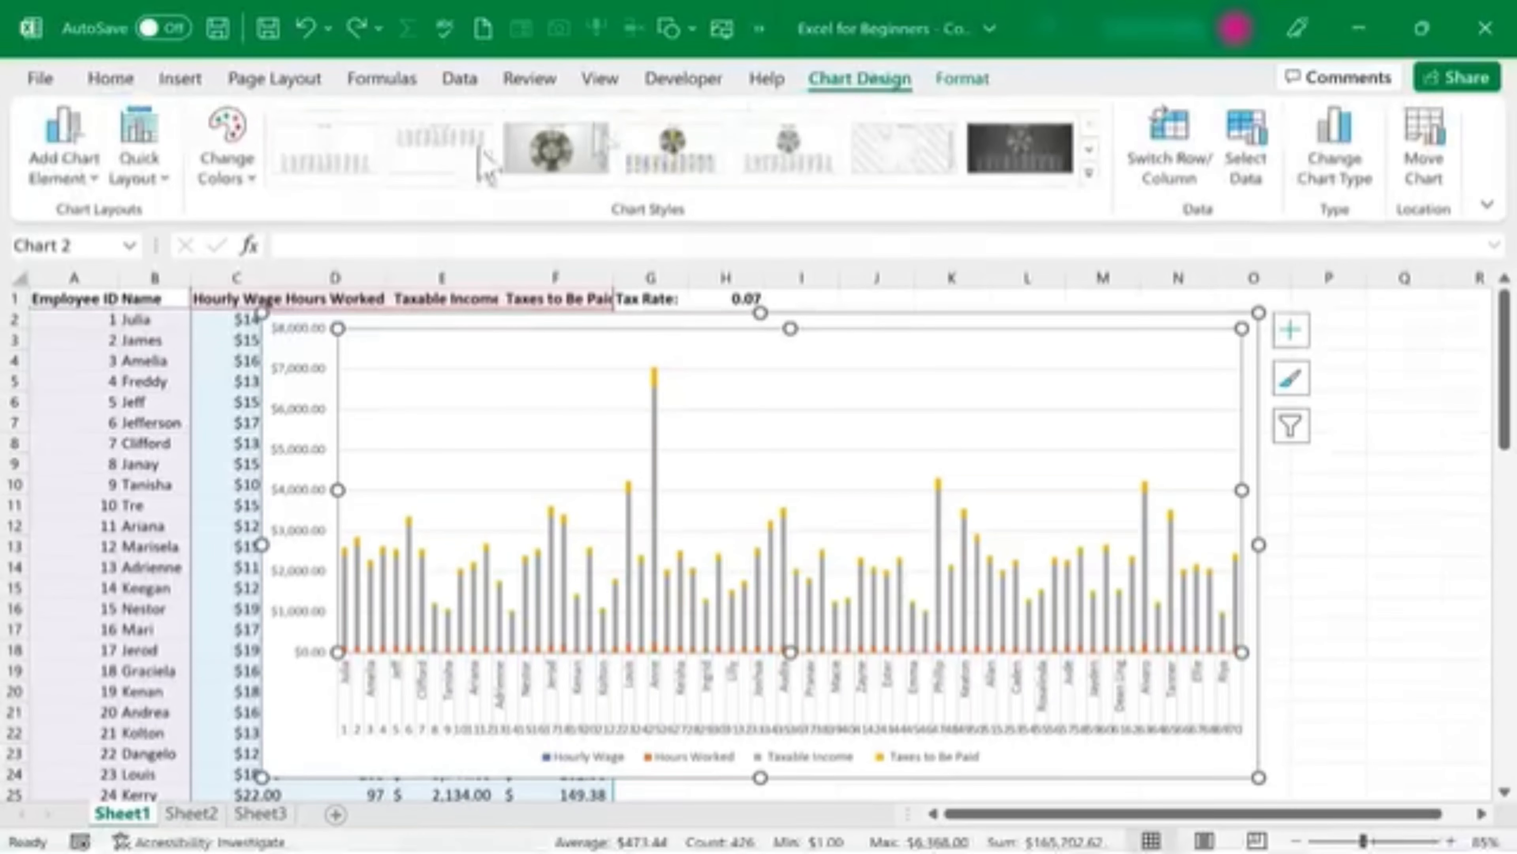
click(77, 179)
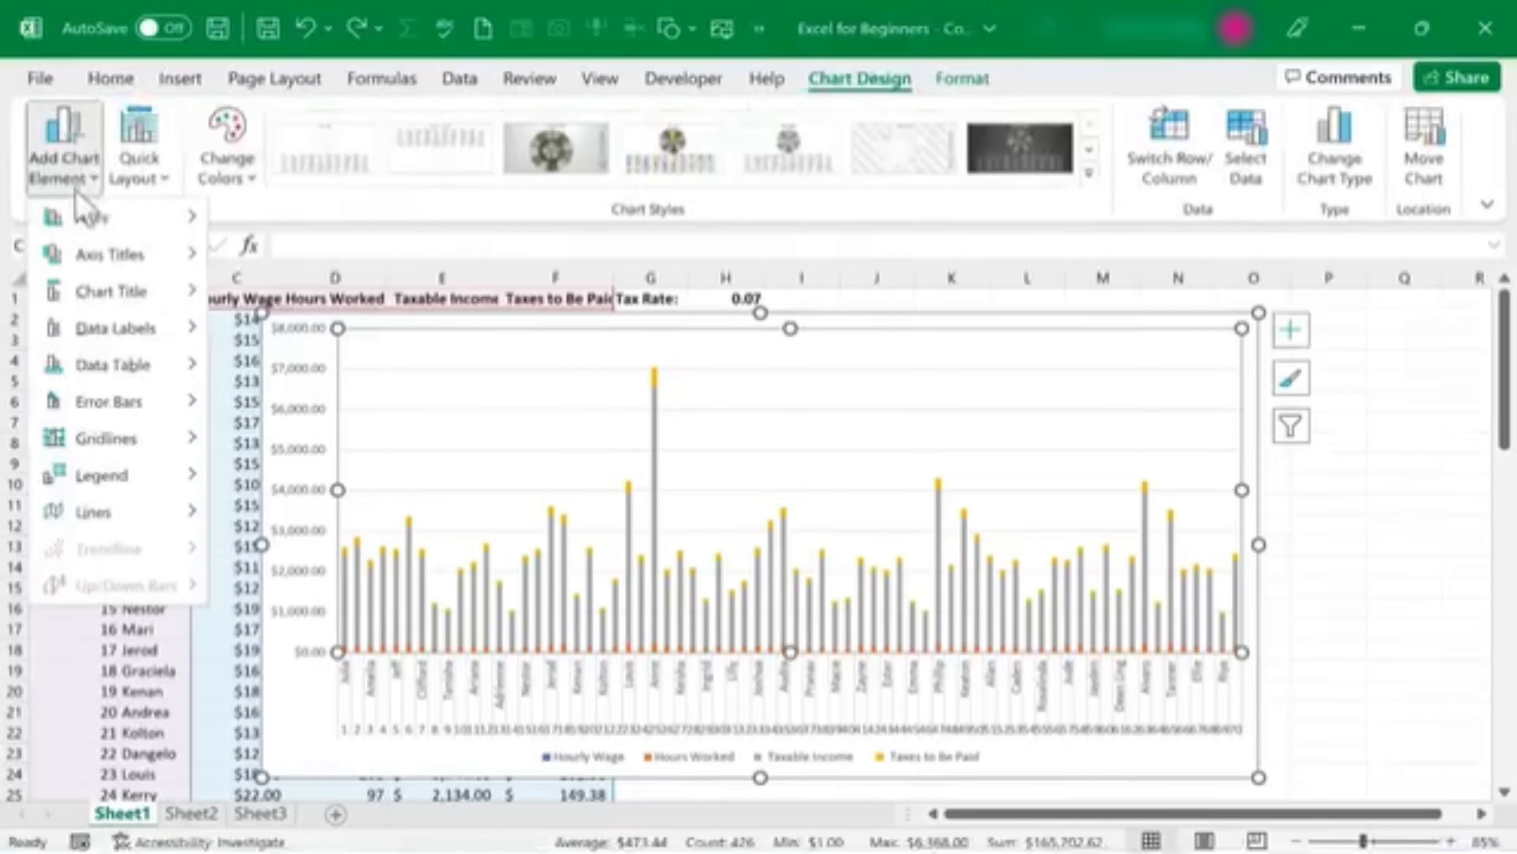
mouse_move(102, 296)
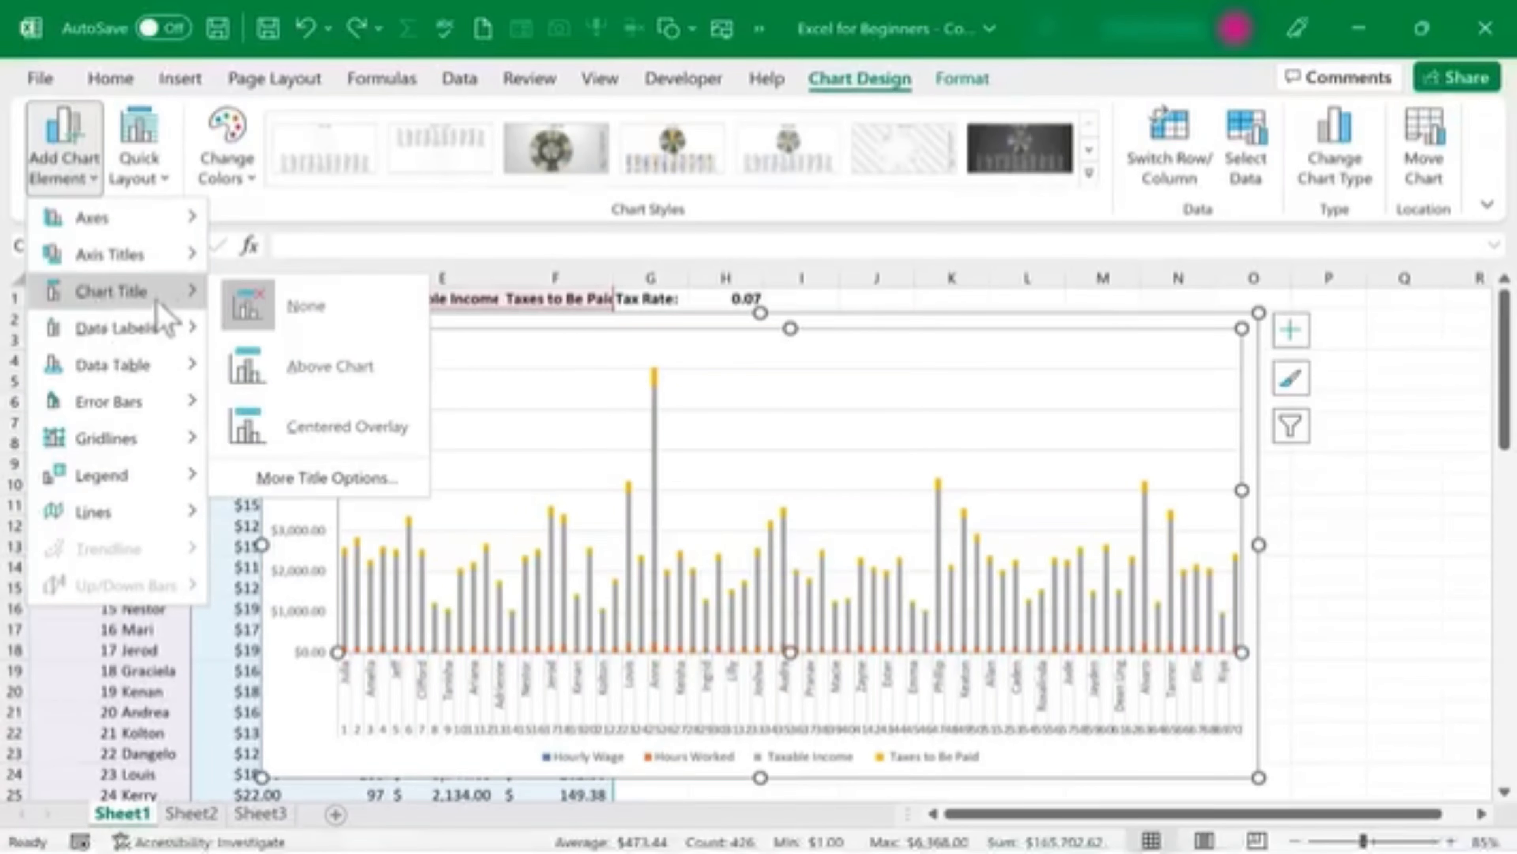
click(336, 383)
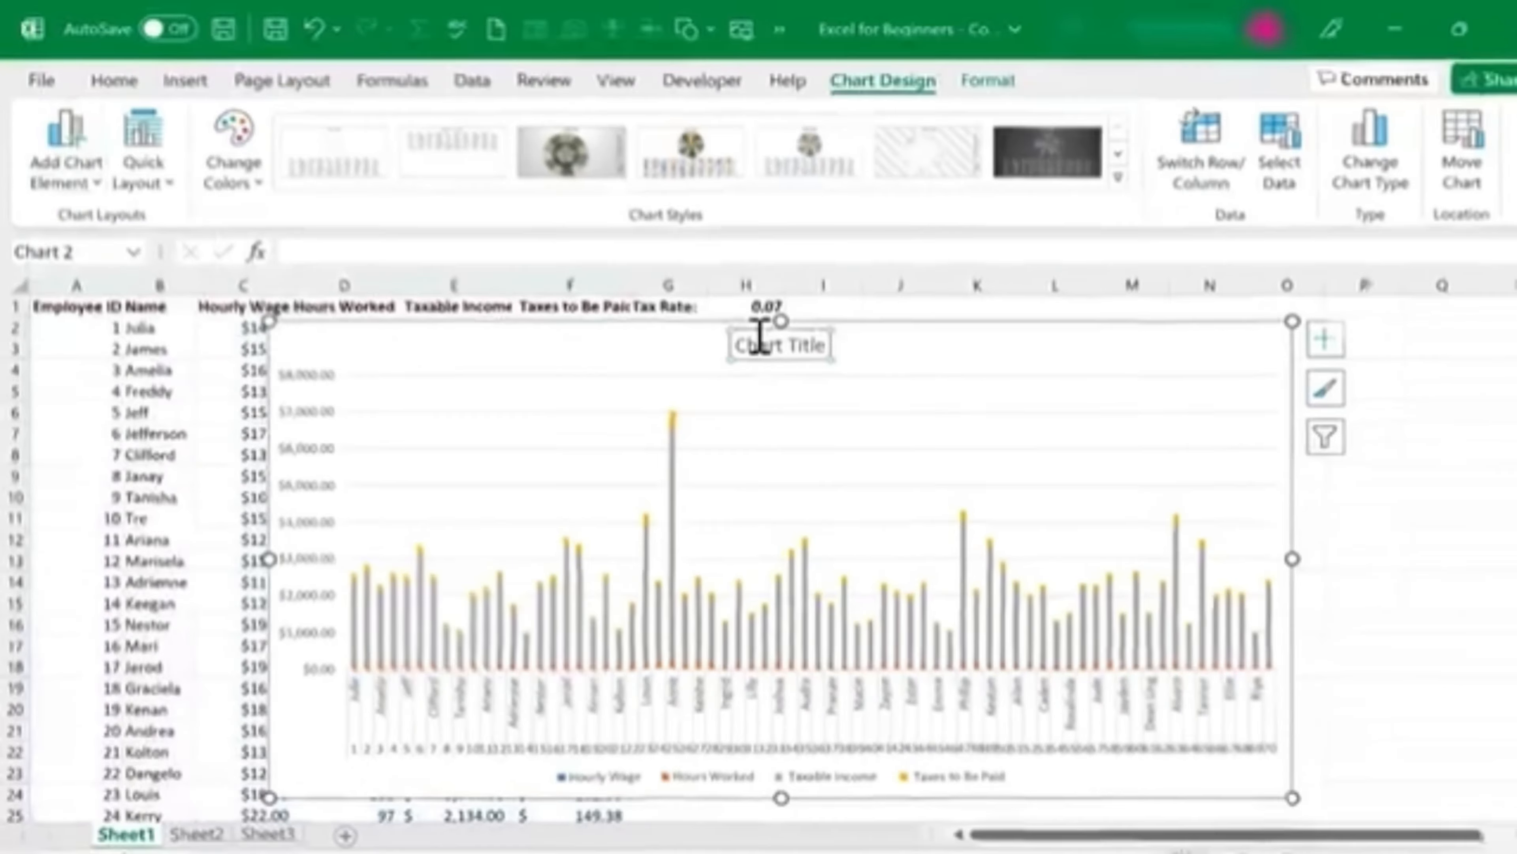
triple_click(758, 338)
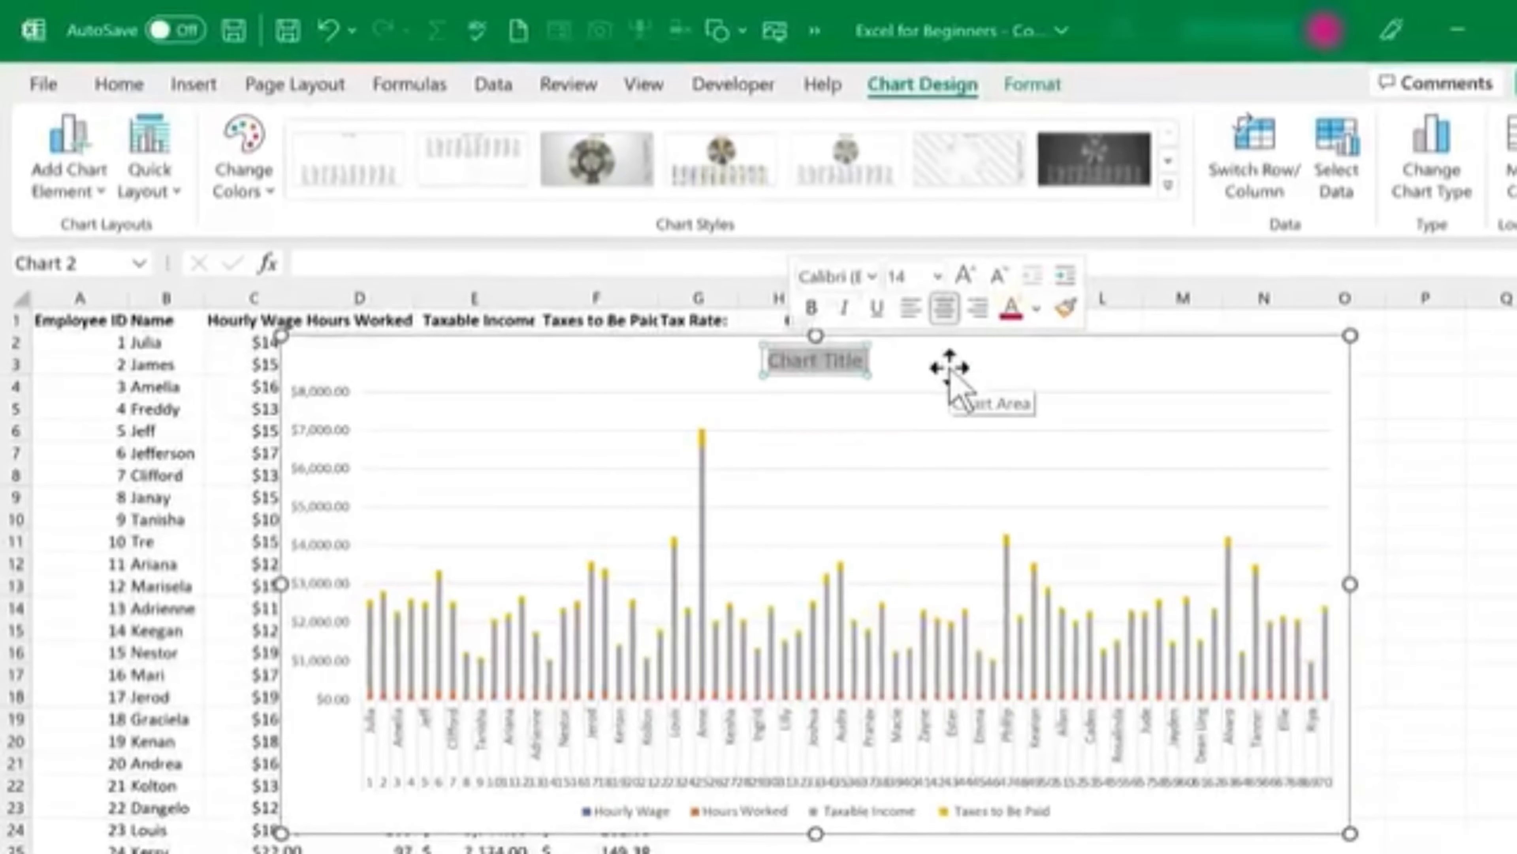
text(Summary)
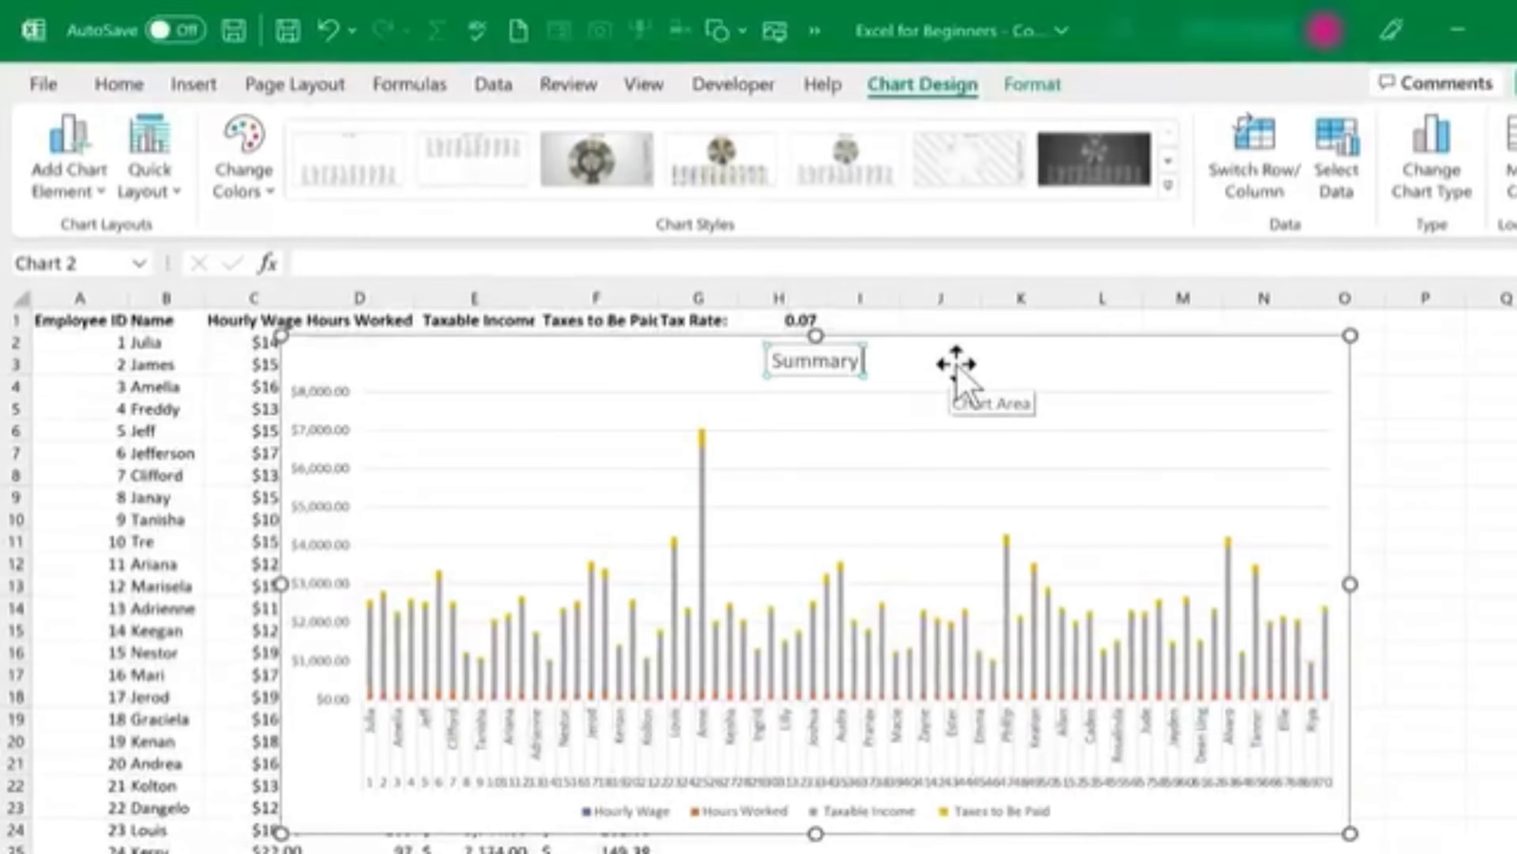
text( Chart)
click(956, 364)
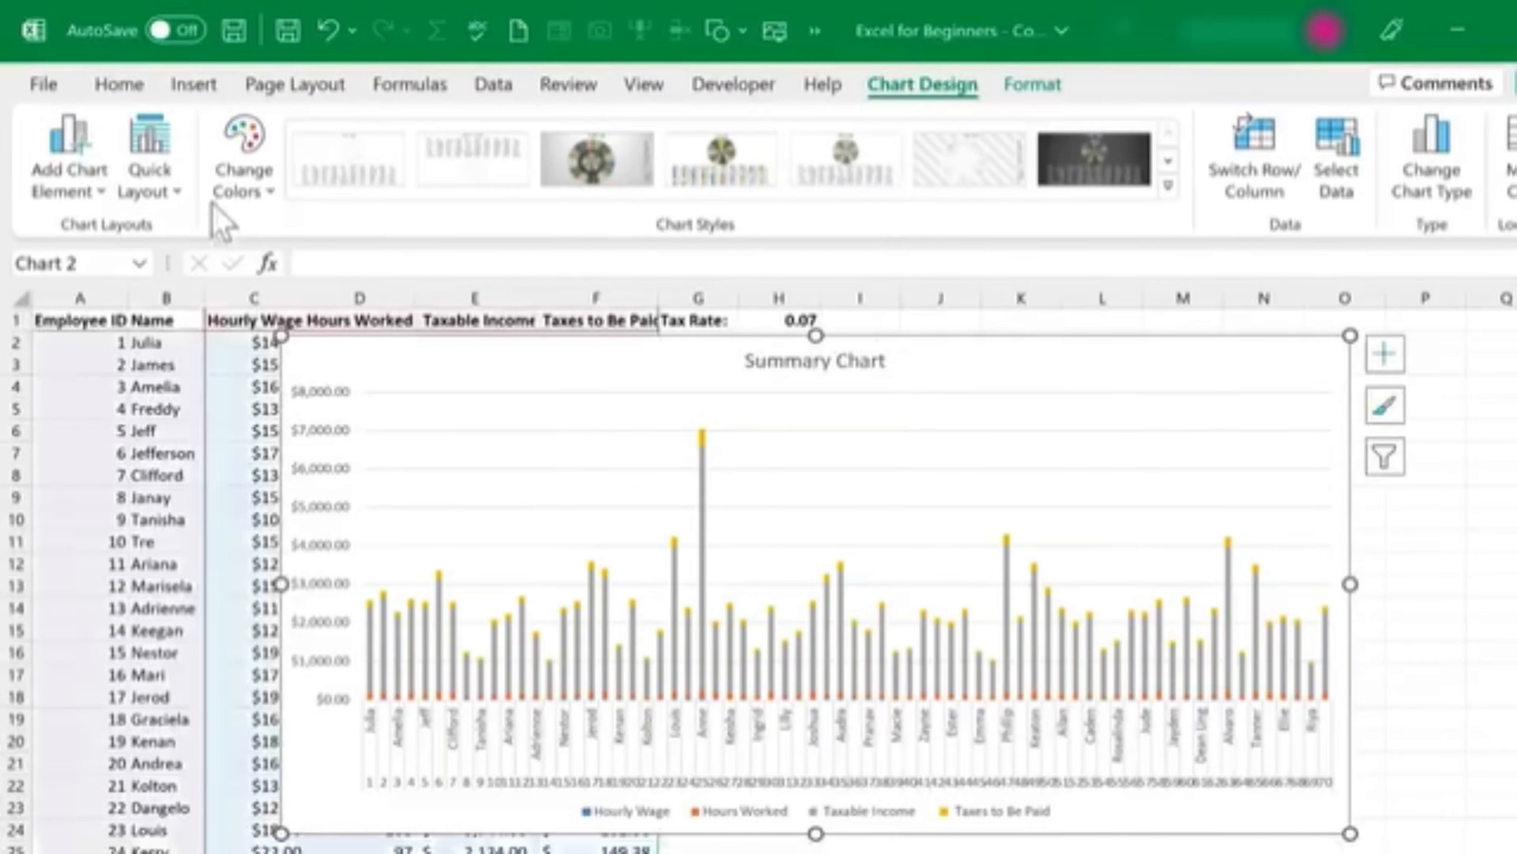
Step: Add a primary horizontal axis title reading "Employees" to the chart
click(66, 172)
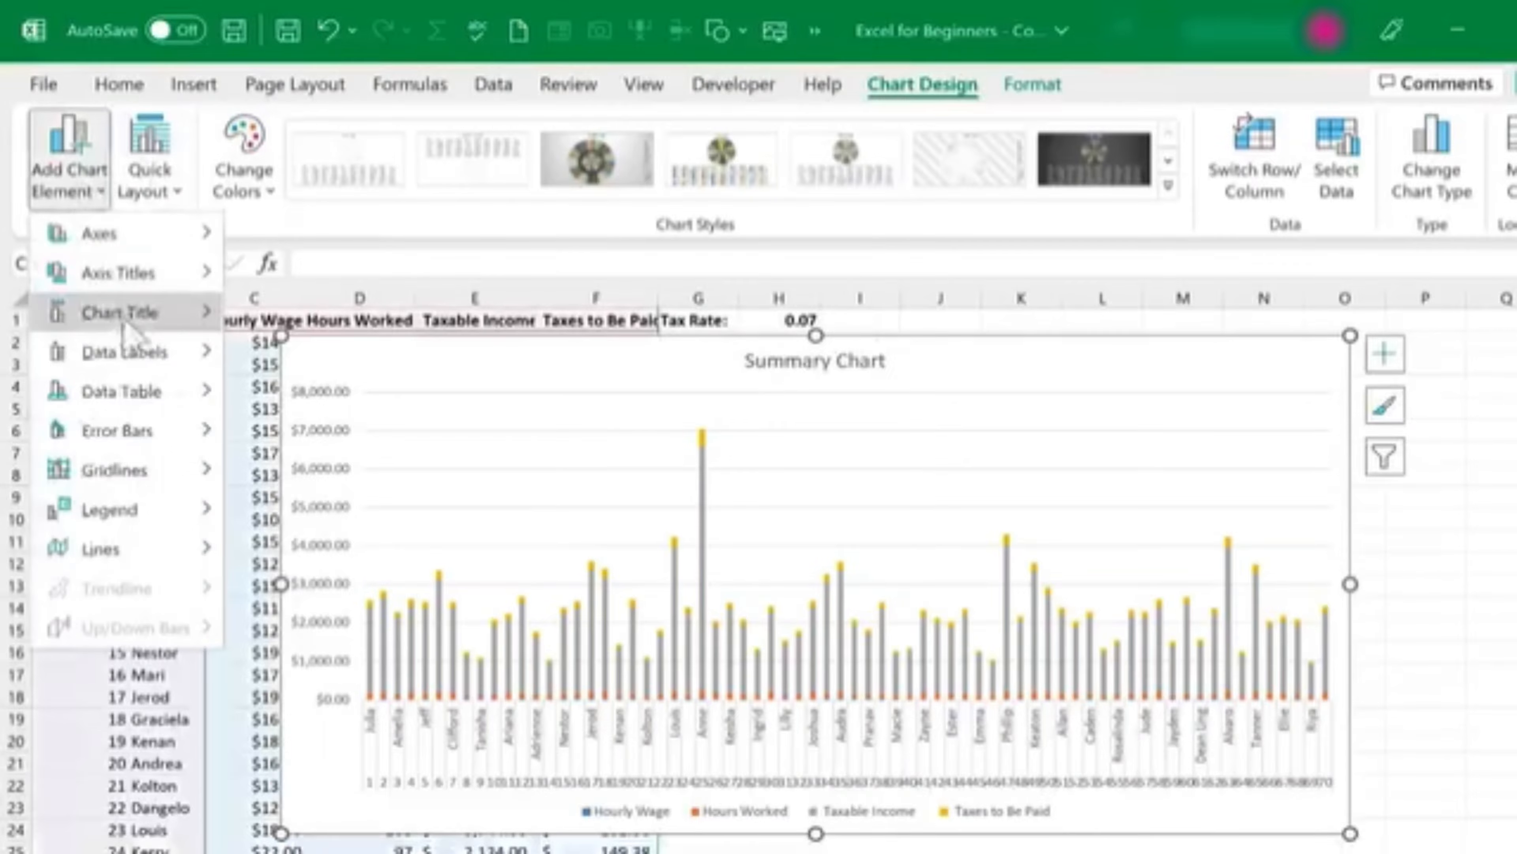
mouse_move(155, 273)
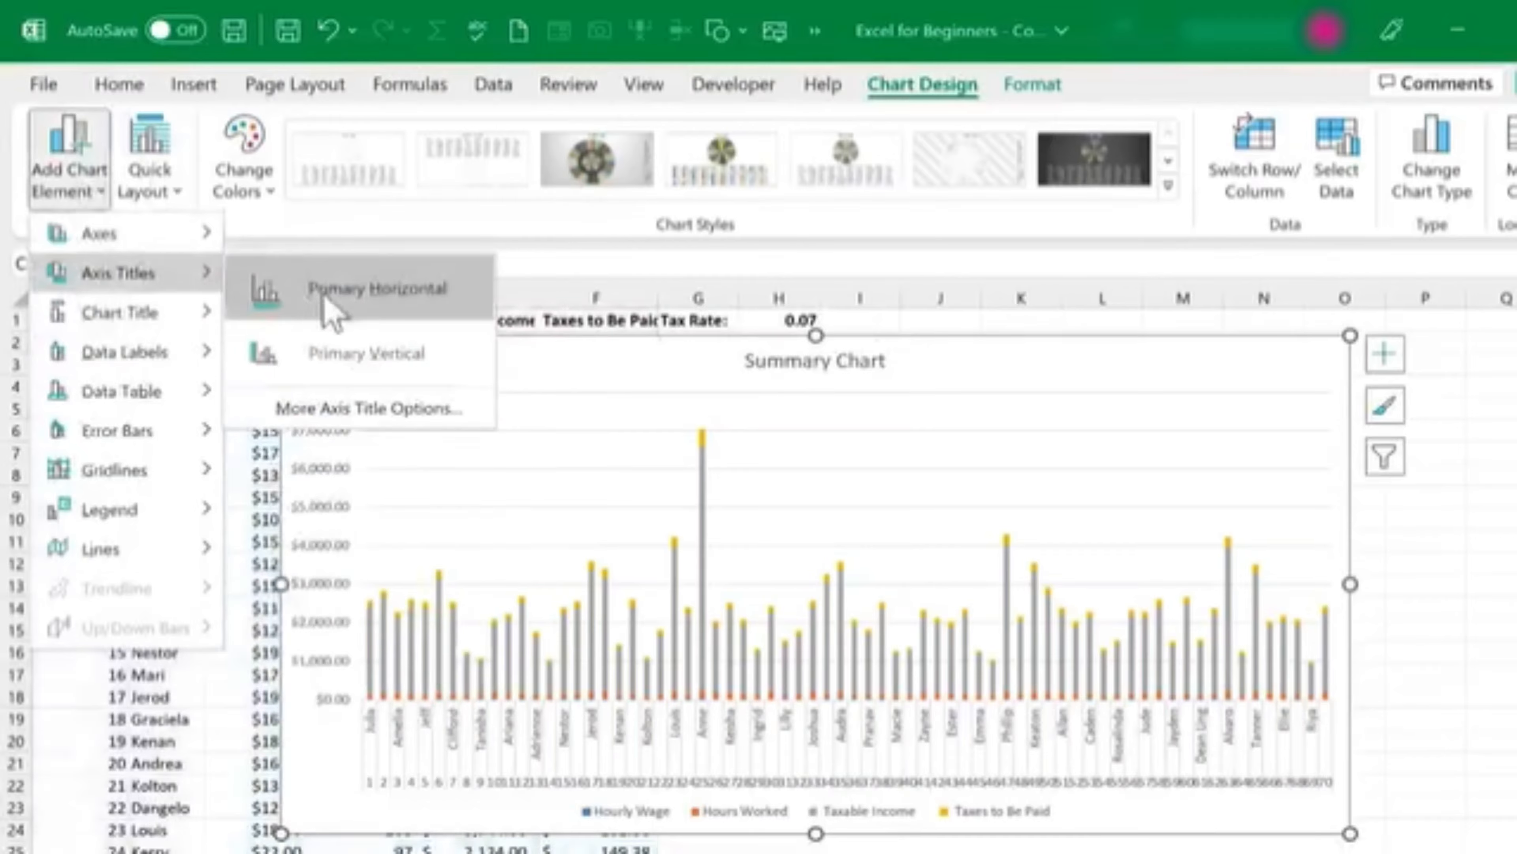
click(331, 308)
click(850, 775)
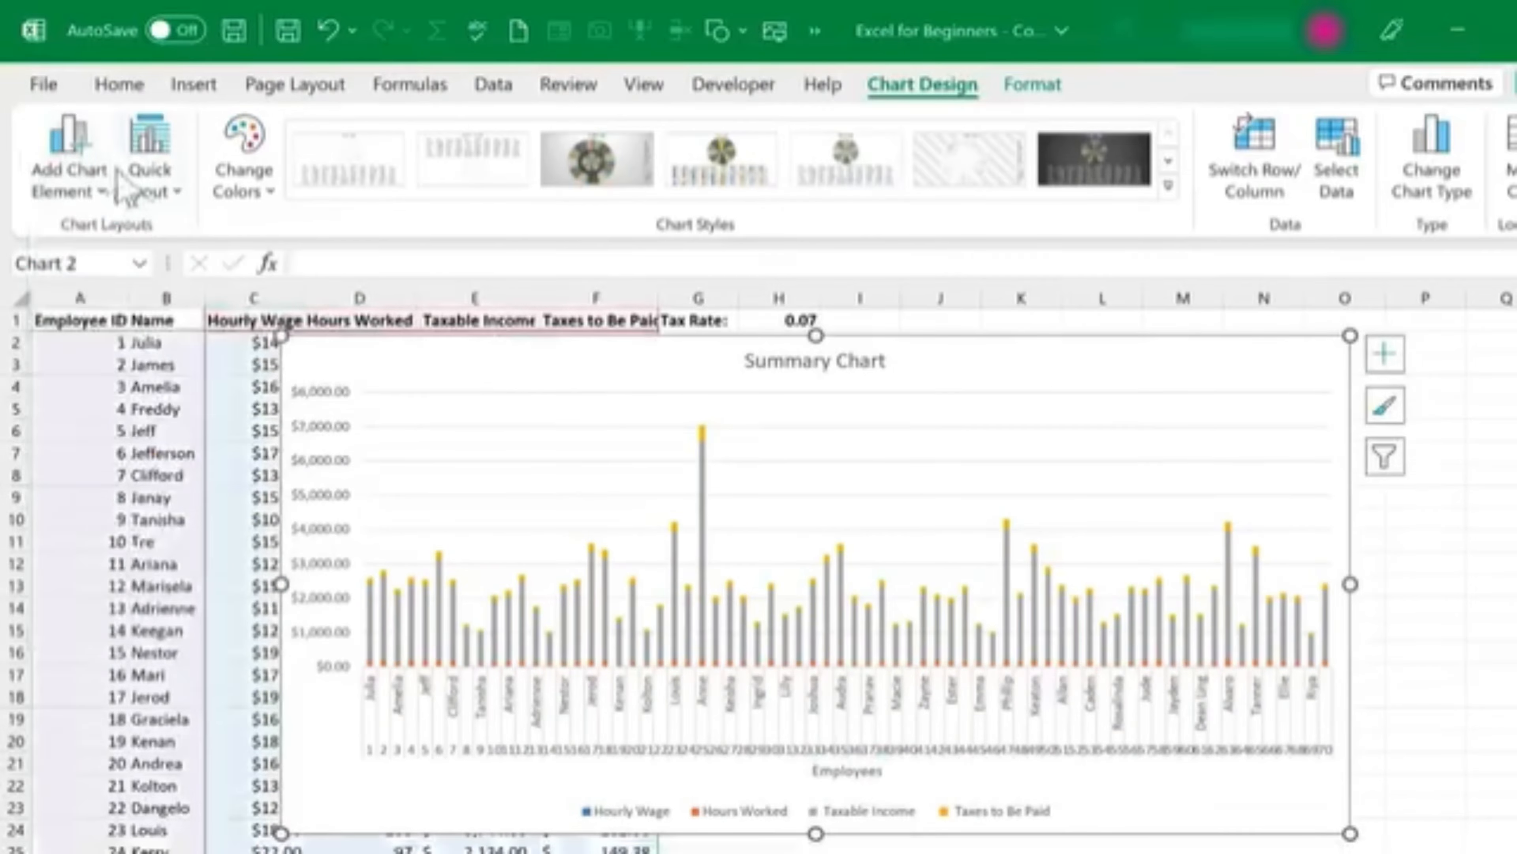
Step: Add a primary vertical axis title reading "Taxable Income, Taxes Owed, etc." to the chart
click(90, 197)
mouse_move(203, 273)
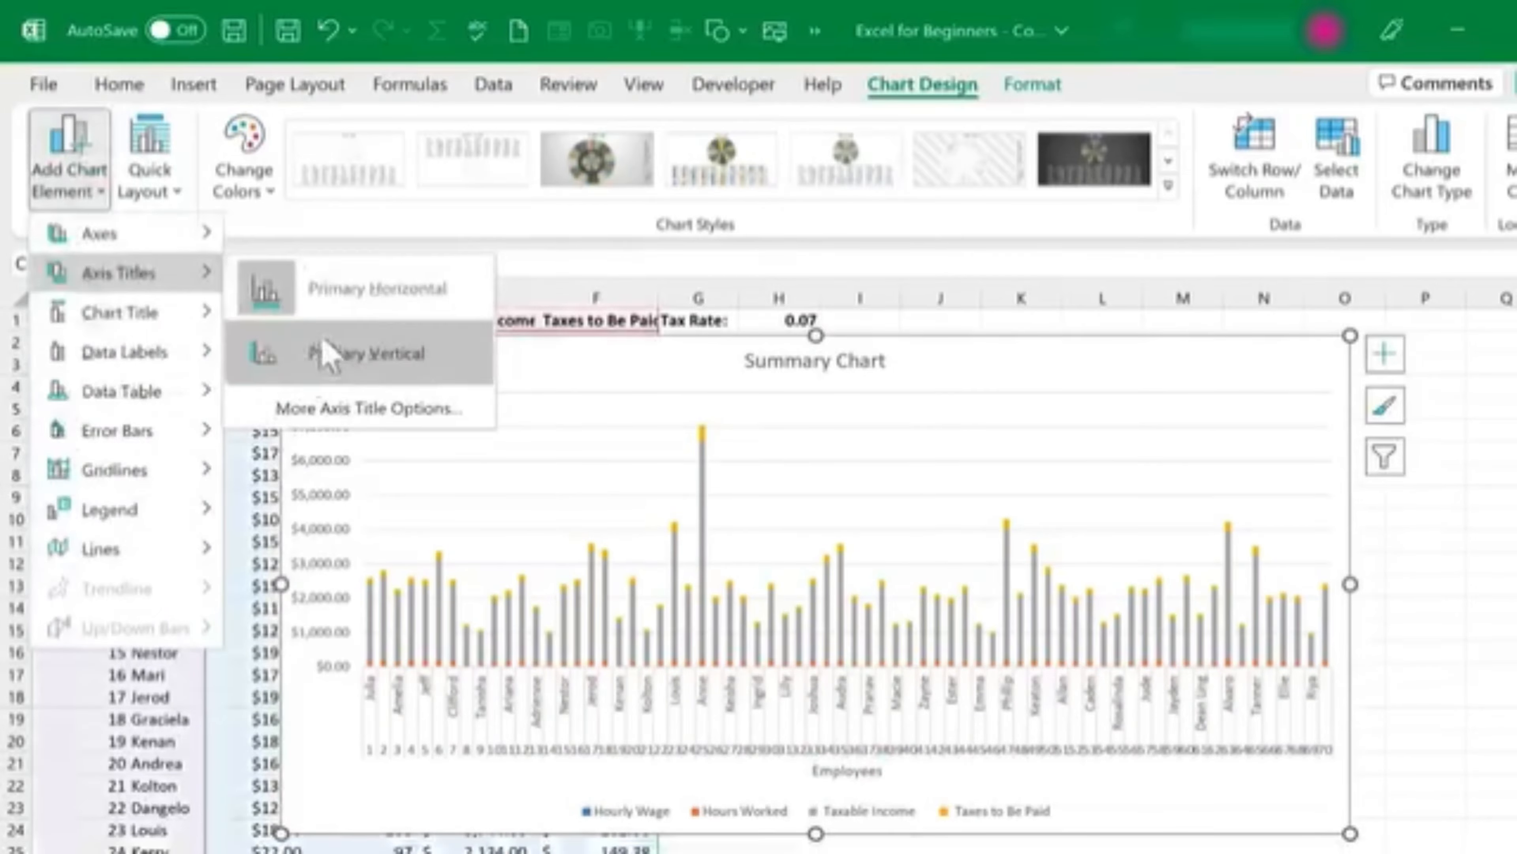
click(334, 364)
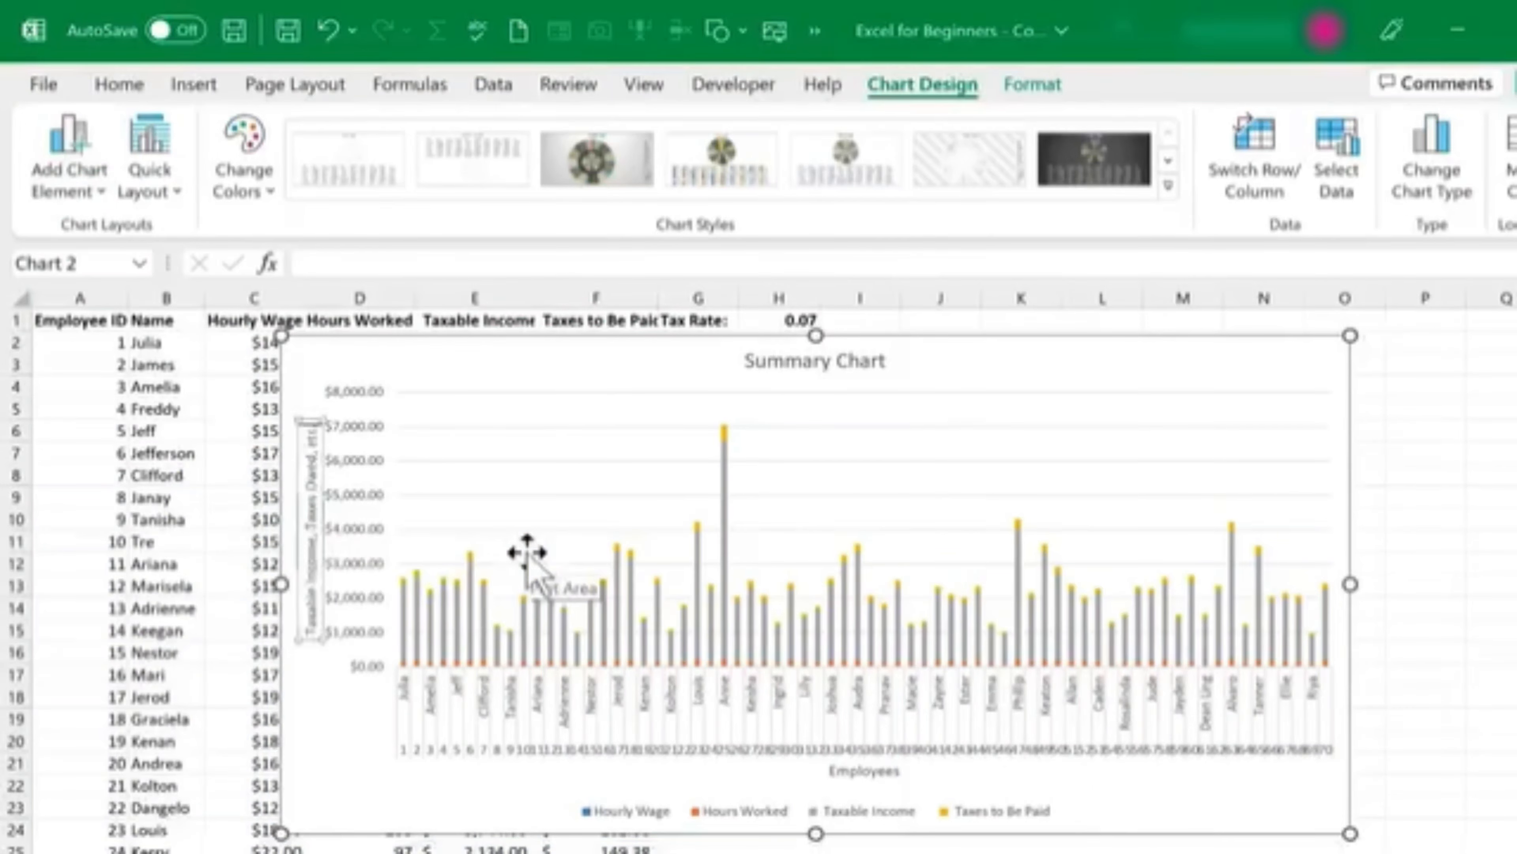
click(1086, 427)
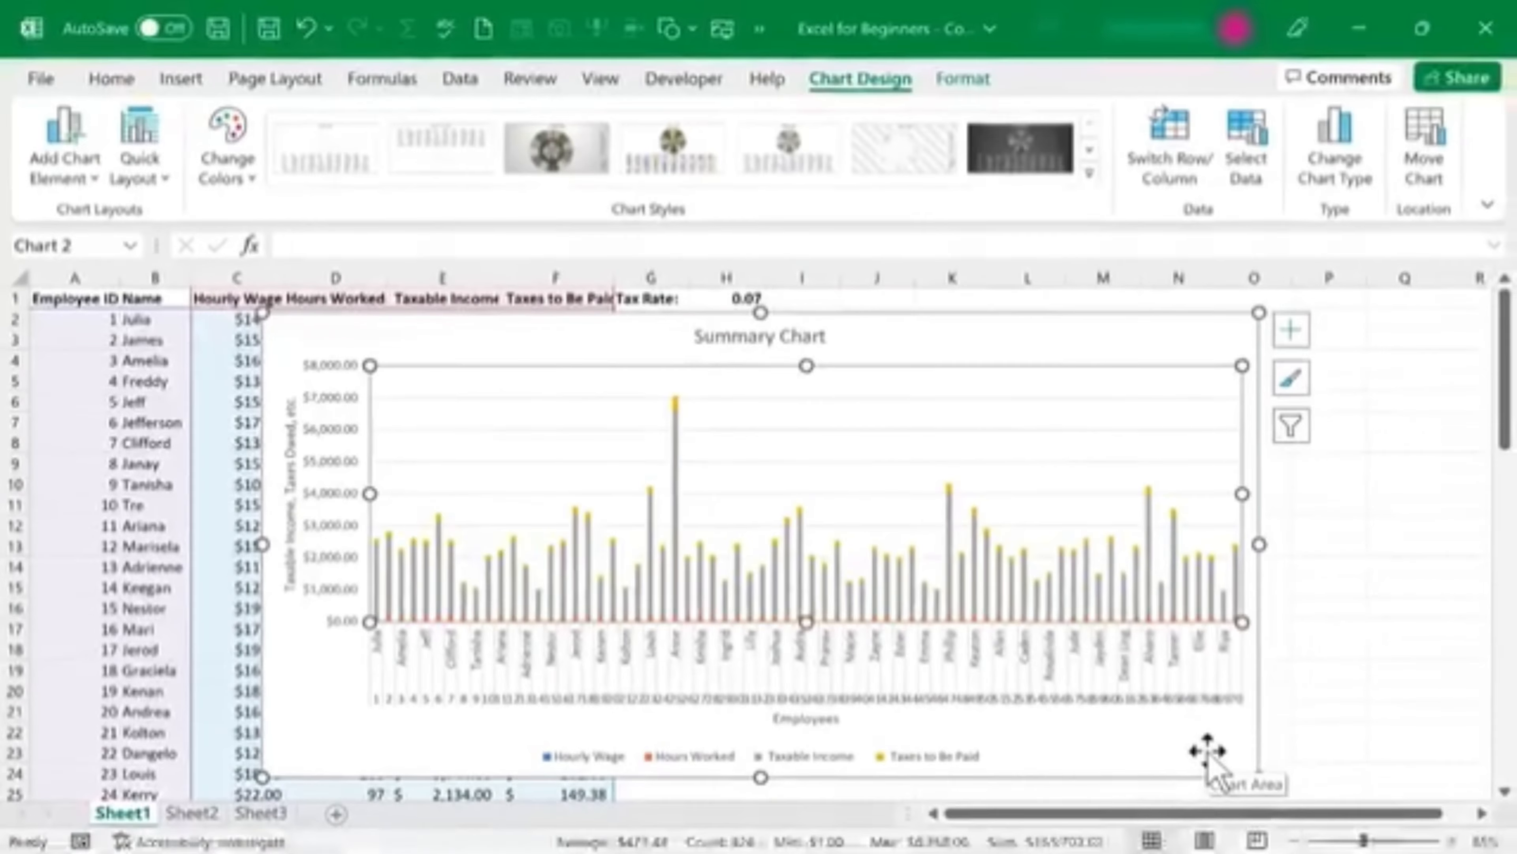
Step: Shrink the summary chart and move it beside the payroll table, starting around column G and row 10
drag(416, 345, 757, 329)
drag(1091, 528, 1222, 595)
drag(1331, 667, 1154, 495)
click(932, 687)
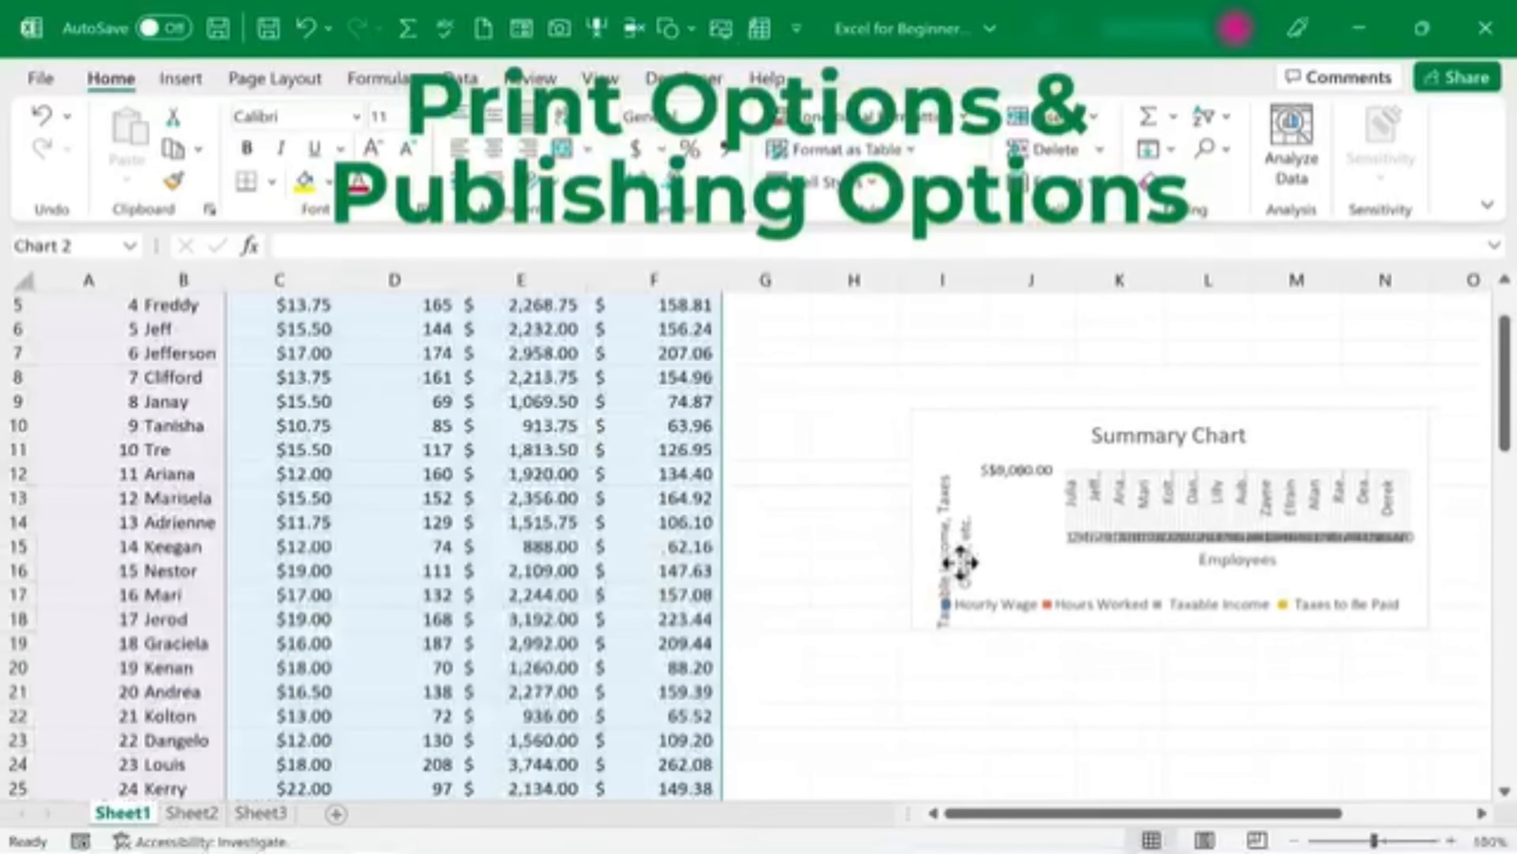
drag(959, 558, 740, 622)
click(944, 667)
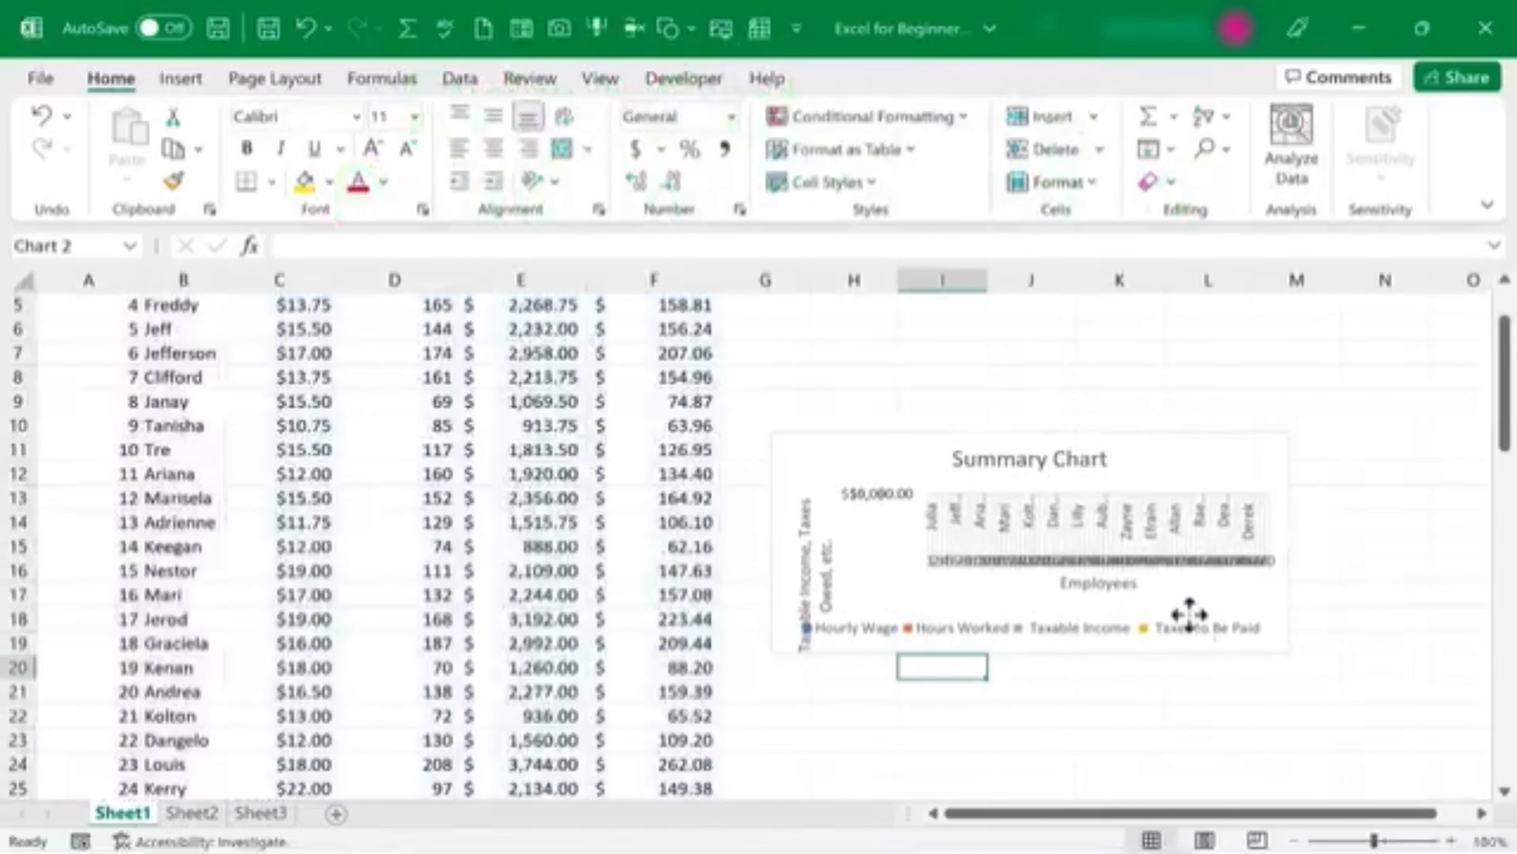
Step: Enlarge the summary chart to span about columns G to N and rows 10 to 23
click(1195, 626)
drag(1288, 655, 1414, 741)
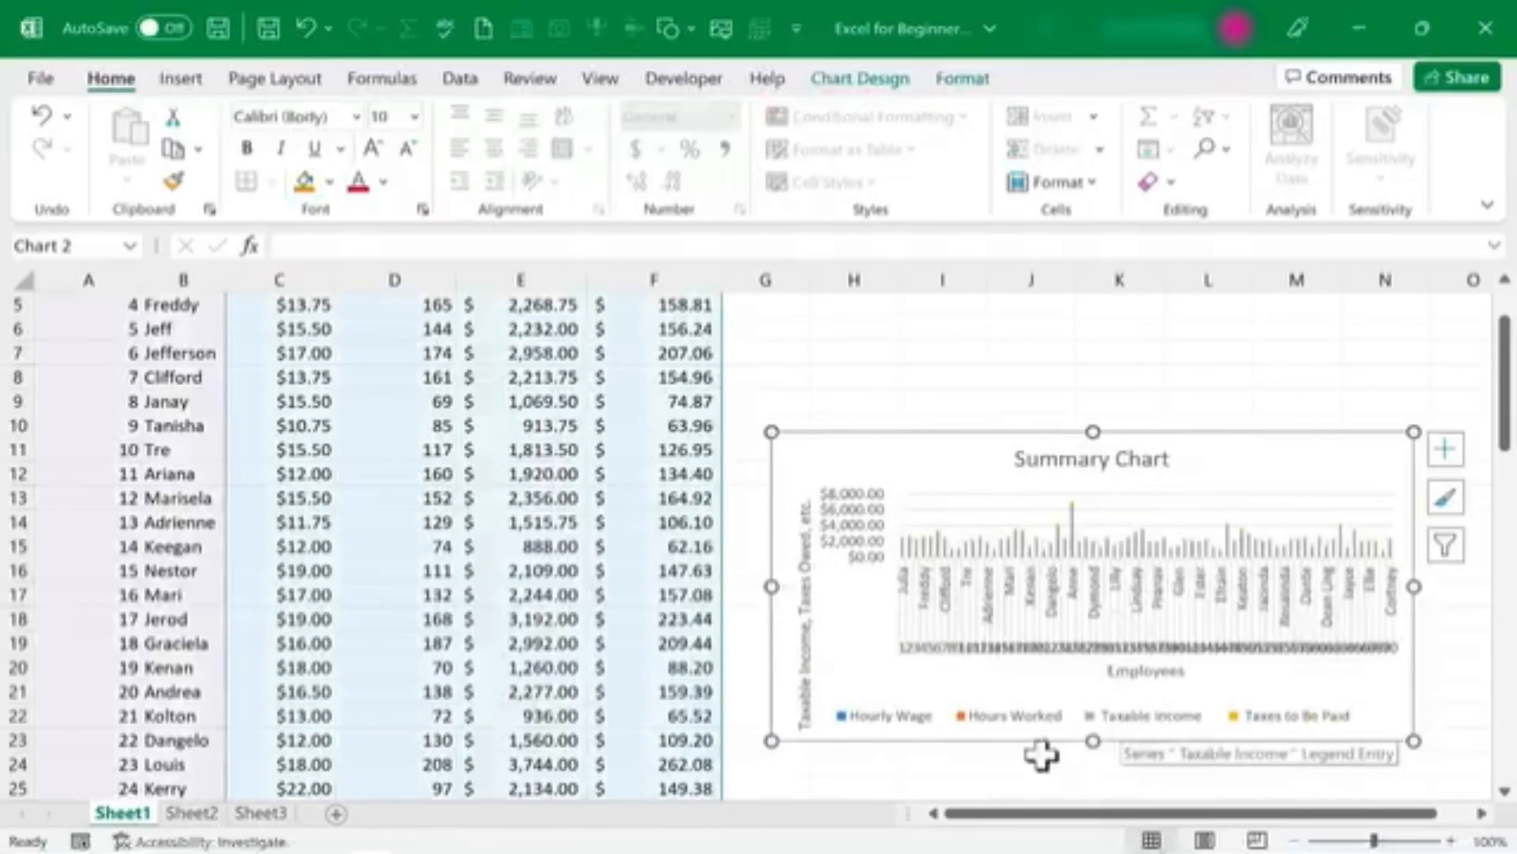
drag(1030, 817, 917, 829)
click(790, 400)
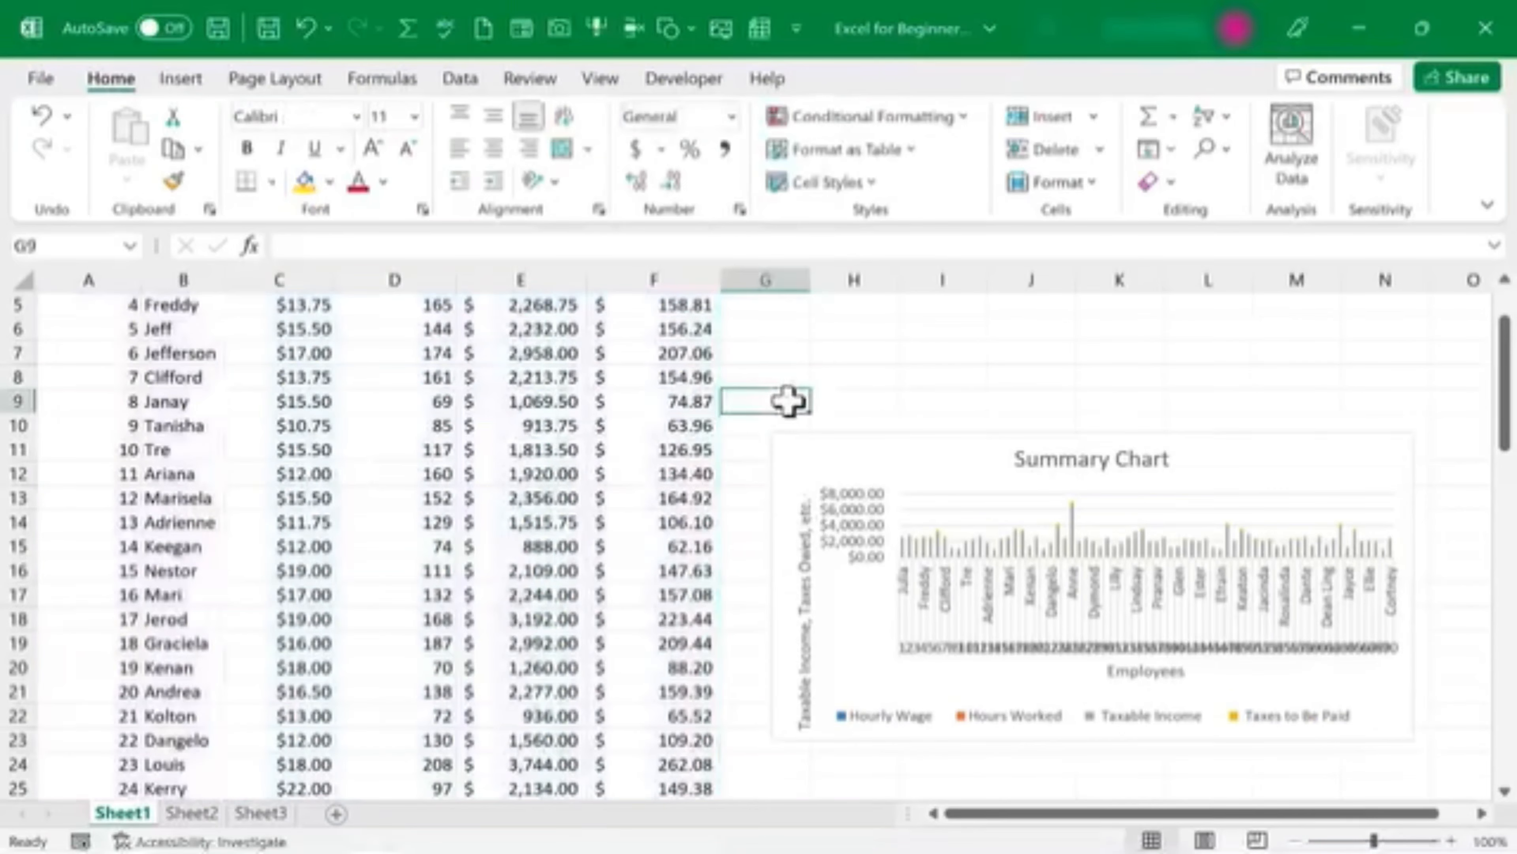
Step: Open the print settings and preview for the payroll workbook
scroll(793, 404, up, 2)
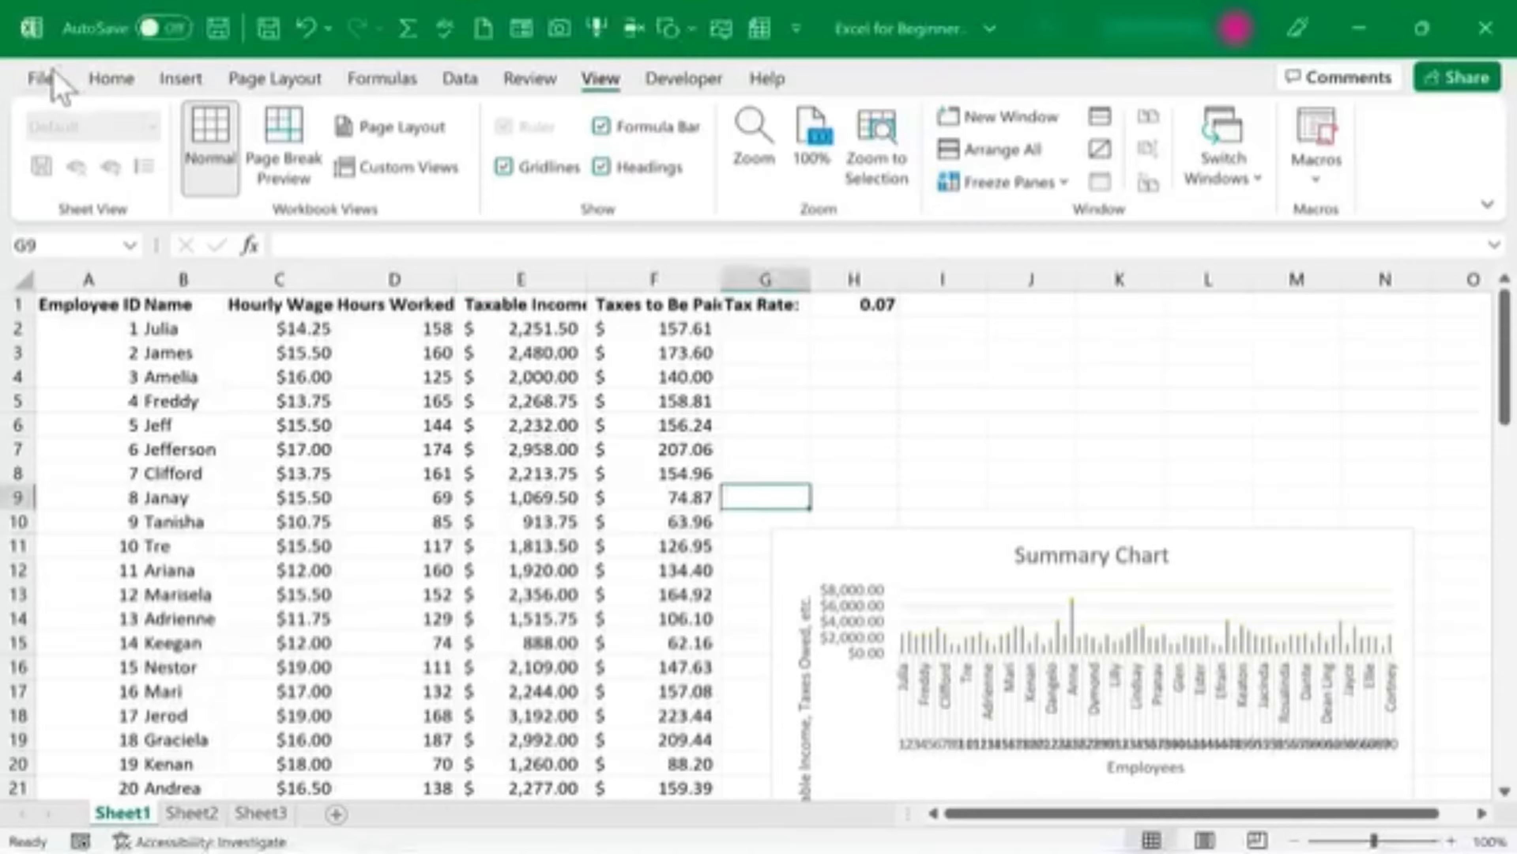
click(41, 78)
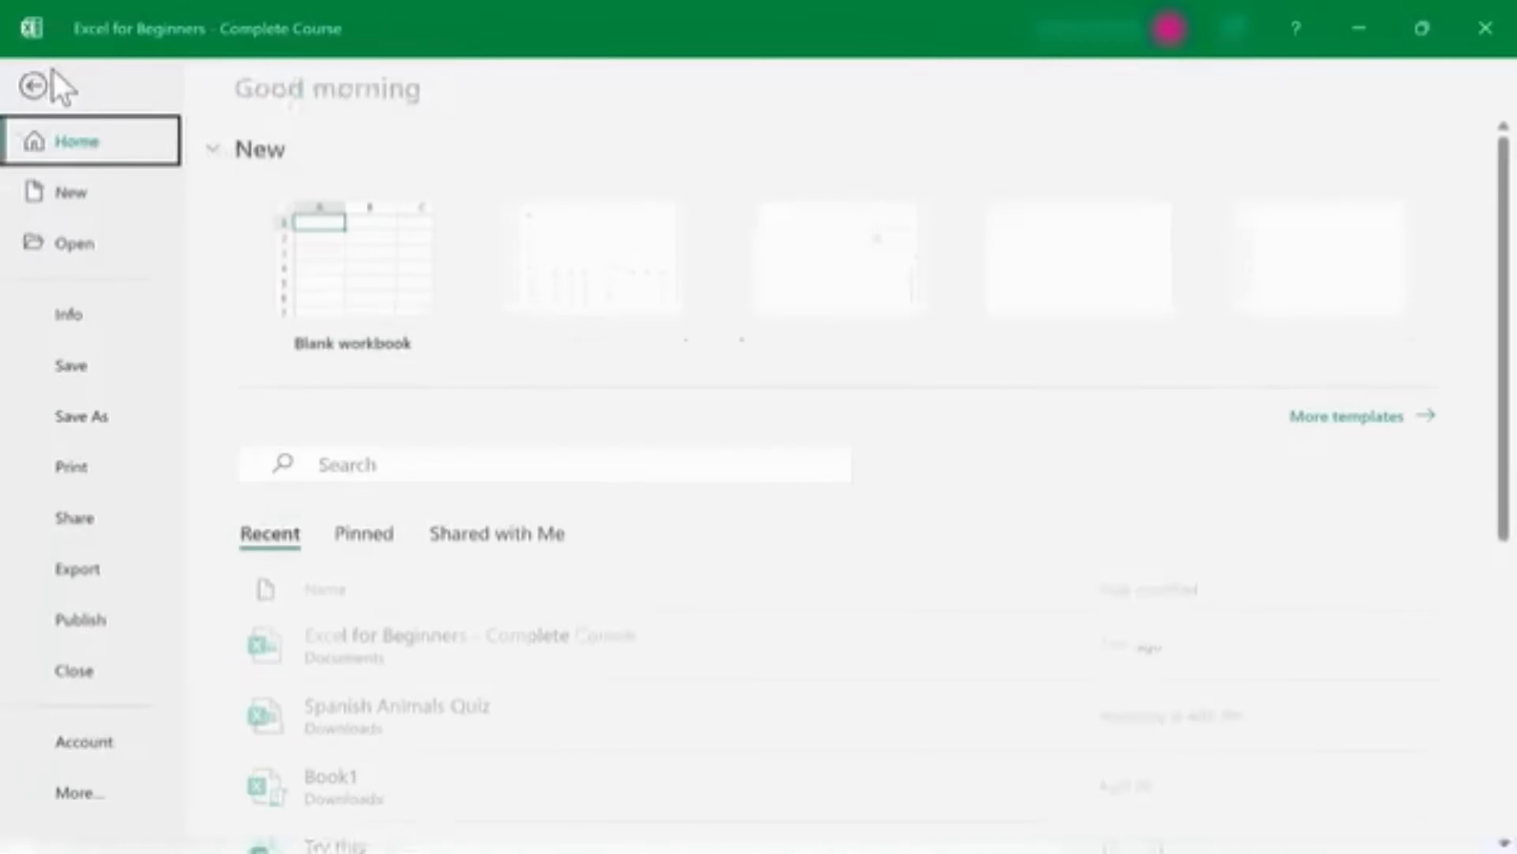
click(95, 471)
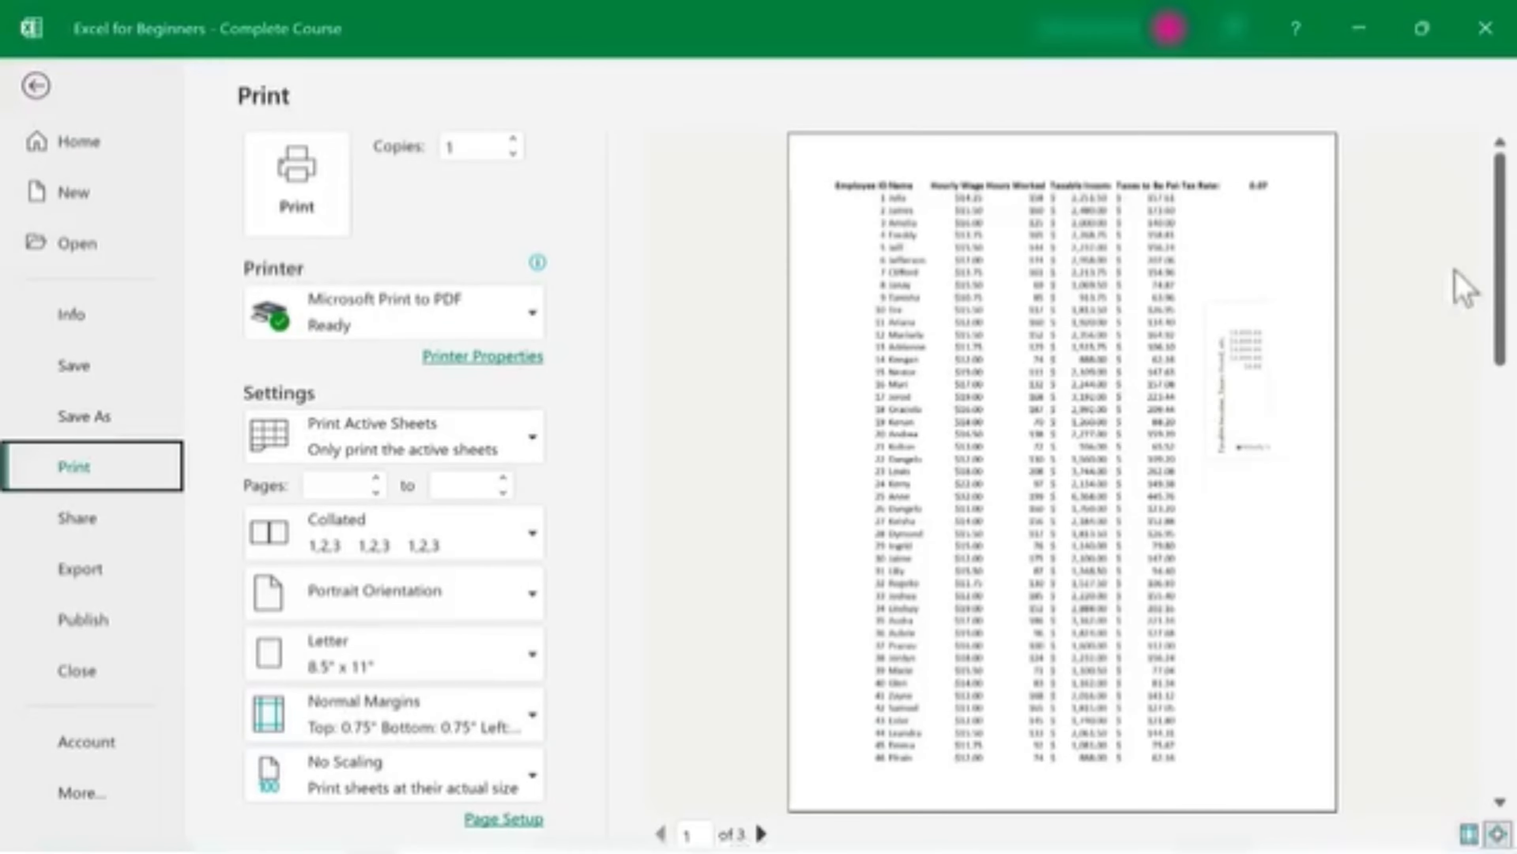
Step: Review every page of the payroll print preview to see how the table and chart are split, and return to the worksheet
drag(1499, 205, 1187, 559)
scroll(1192, 577, down, 2)
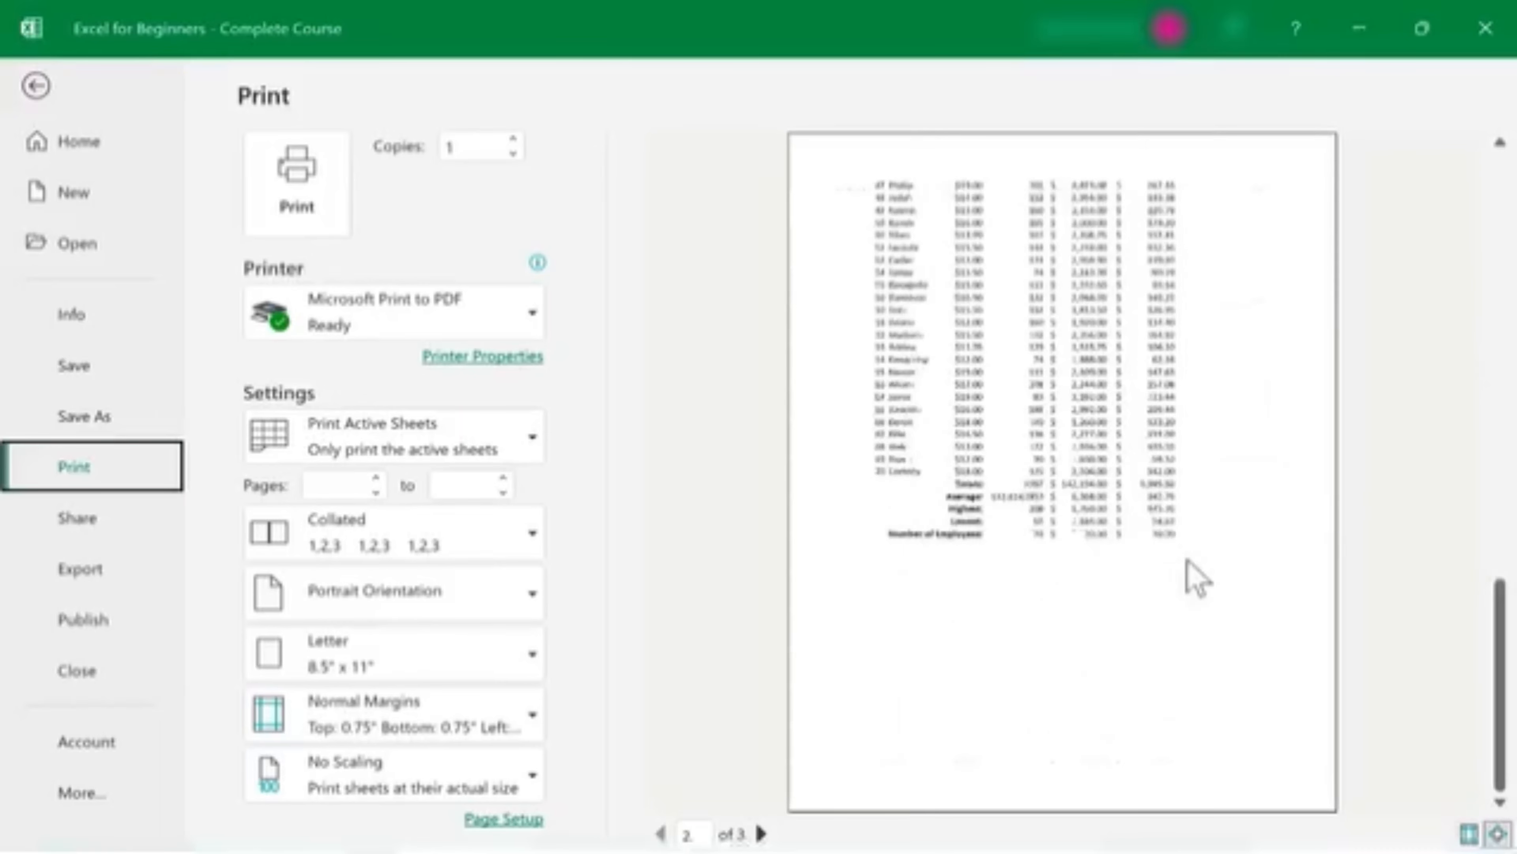
scroll(1189, 574, up, 1)
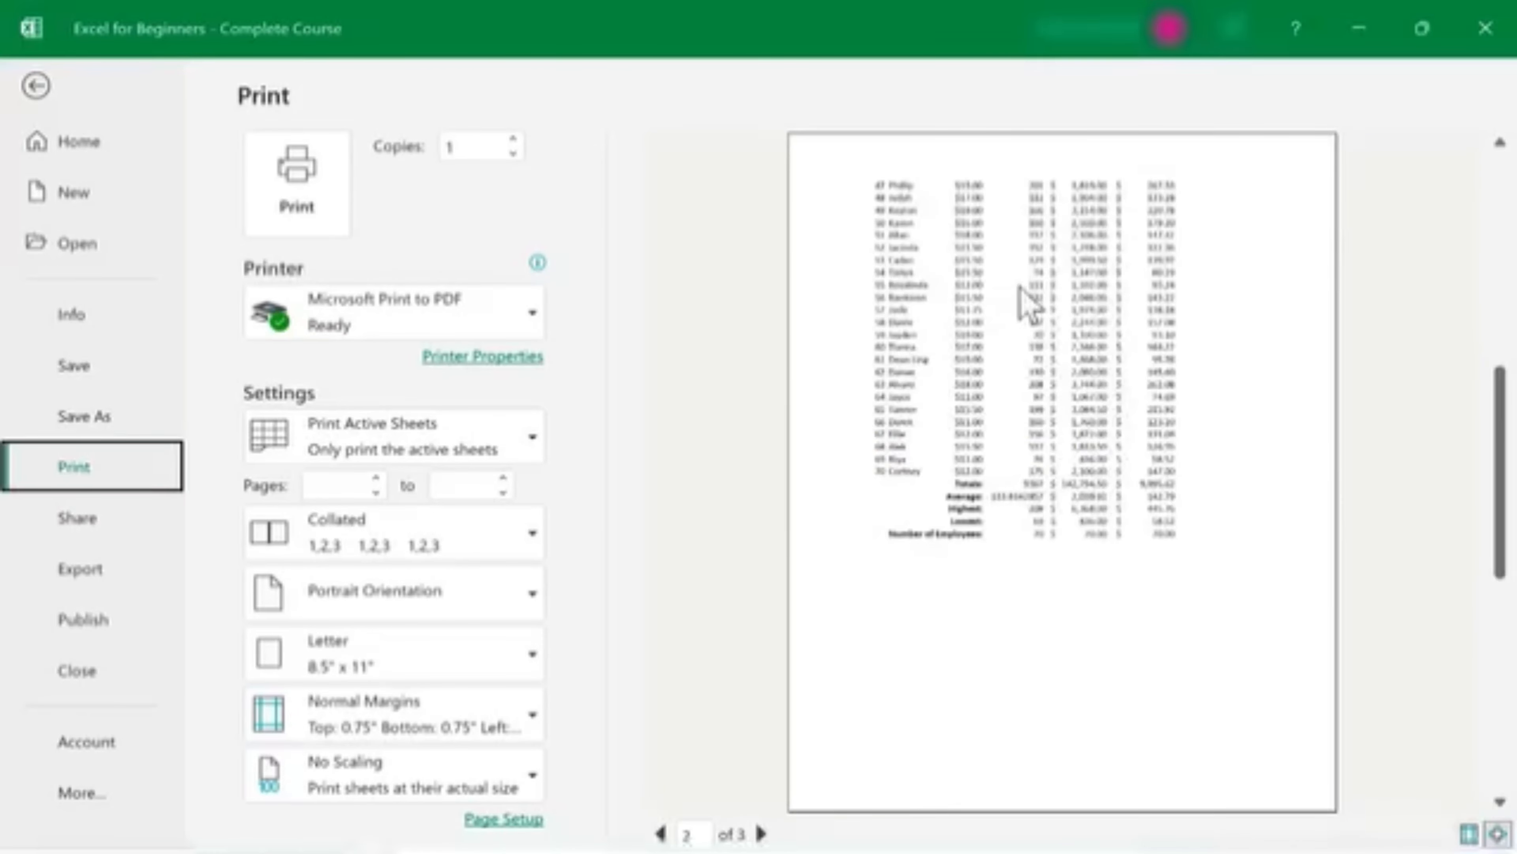
scroll(1023, 299, down, 1)
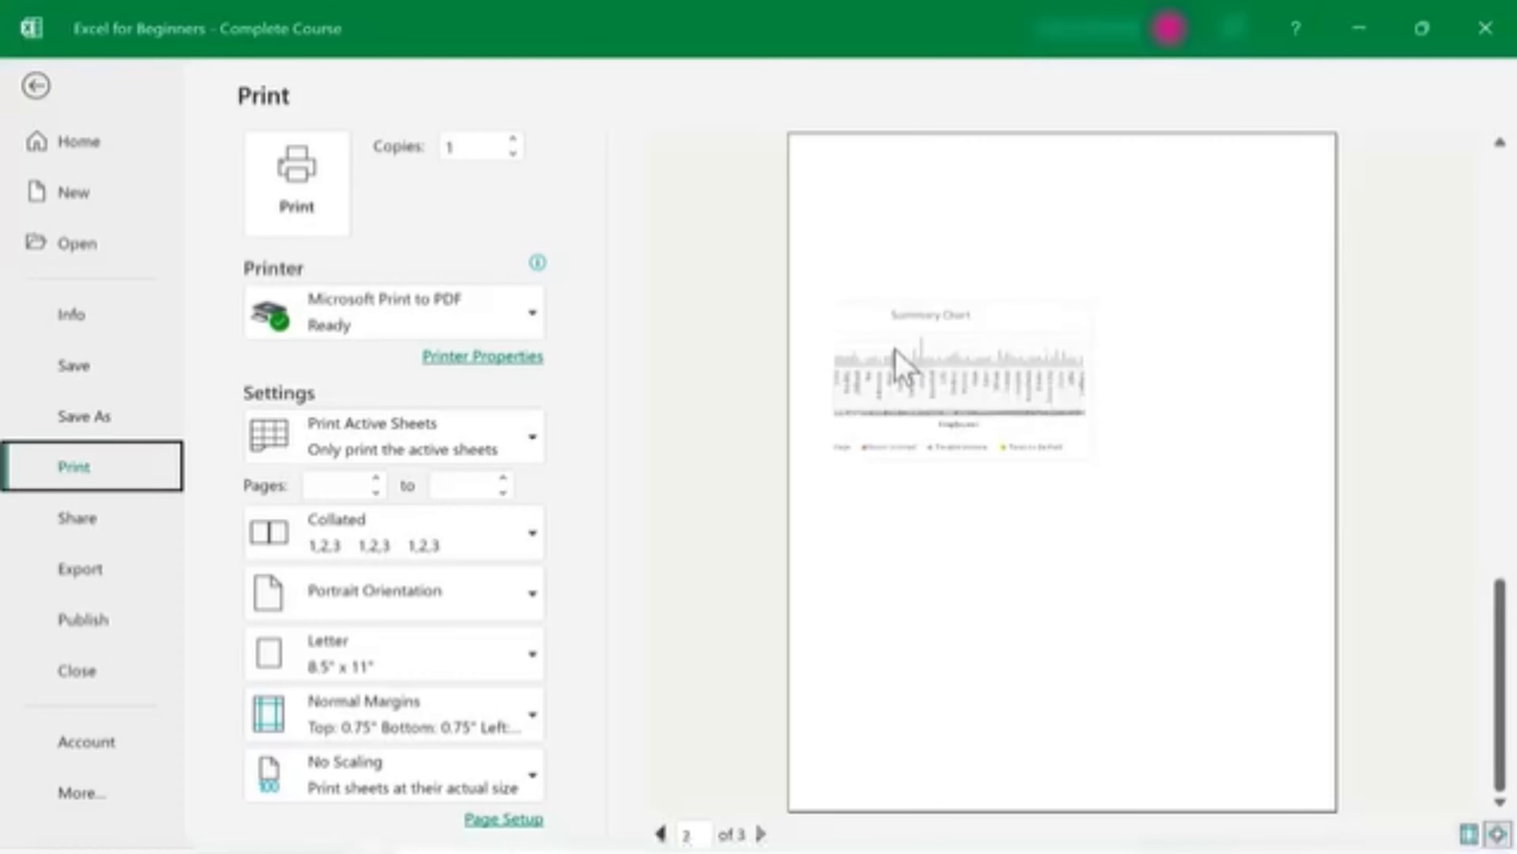
drag(1500, 619, 1463, 258)
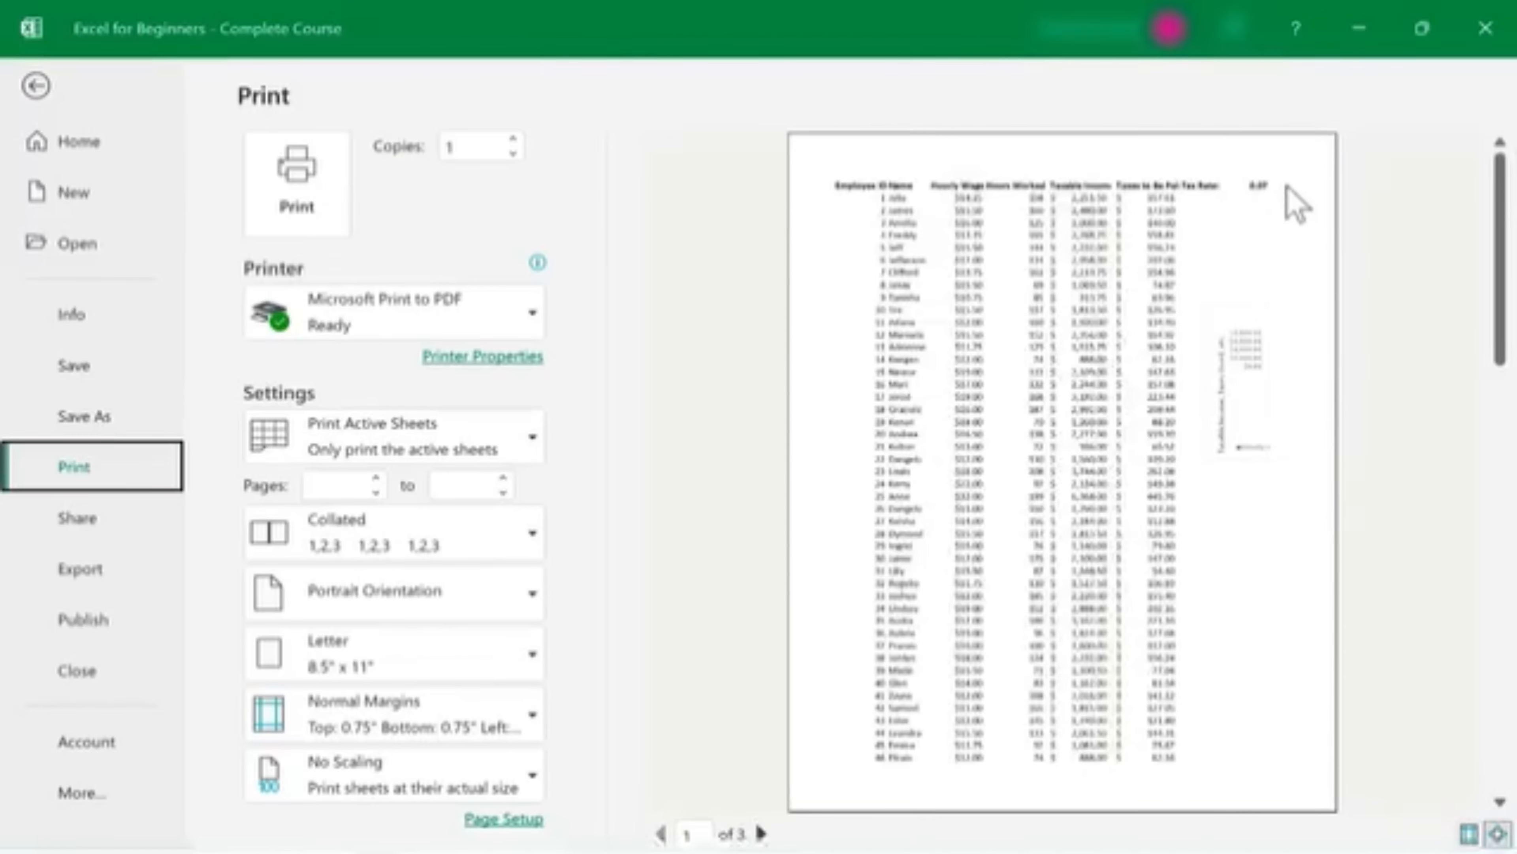
click(38, 87)
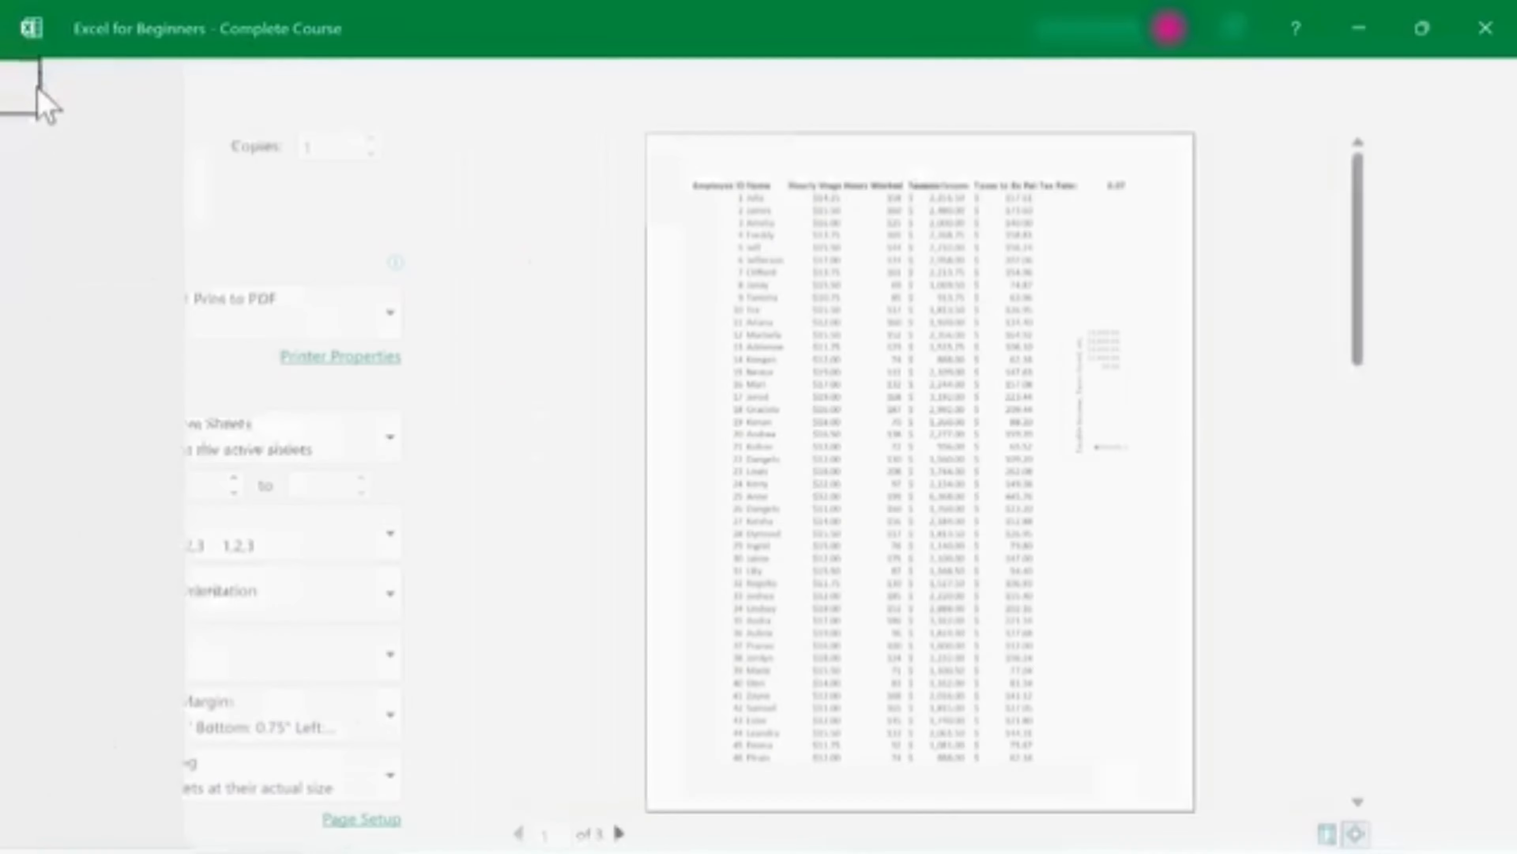
Step: Enter "Hello" in cell I1, beside the tax rate value
click(956, 308)
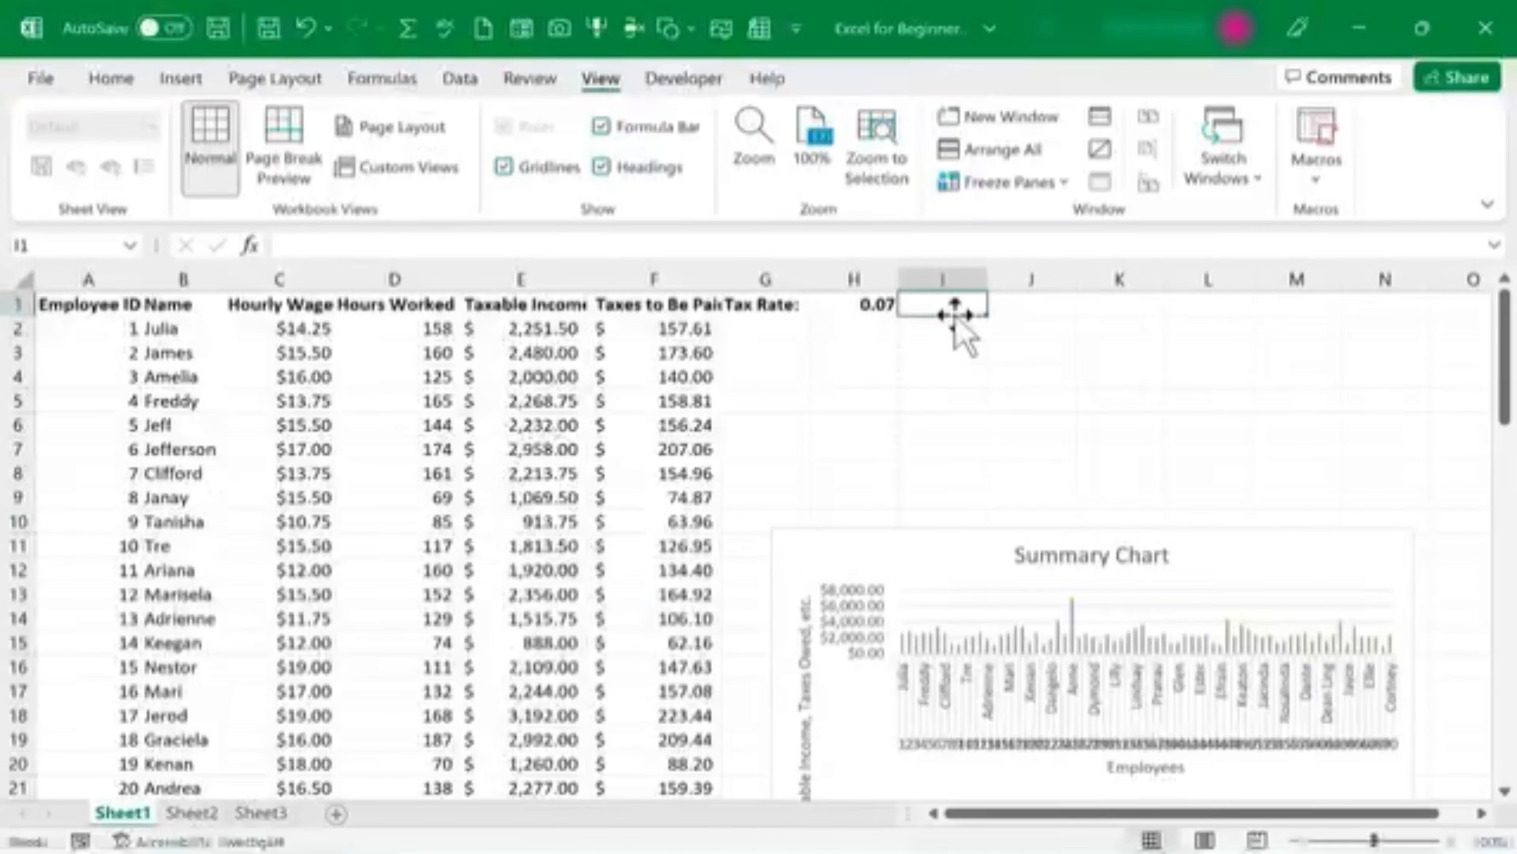
text(Hello)
key(Return)
key(Return)
key(Return)
key(Return)
Step: Check the portrait print preview page by page for where the I1 text falls, and go back to the sheet
click(41, 78)
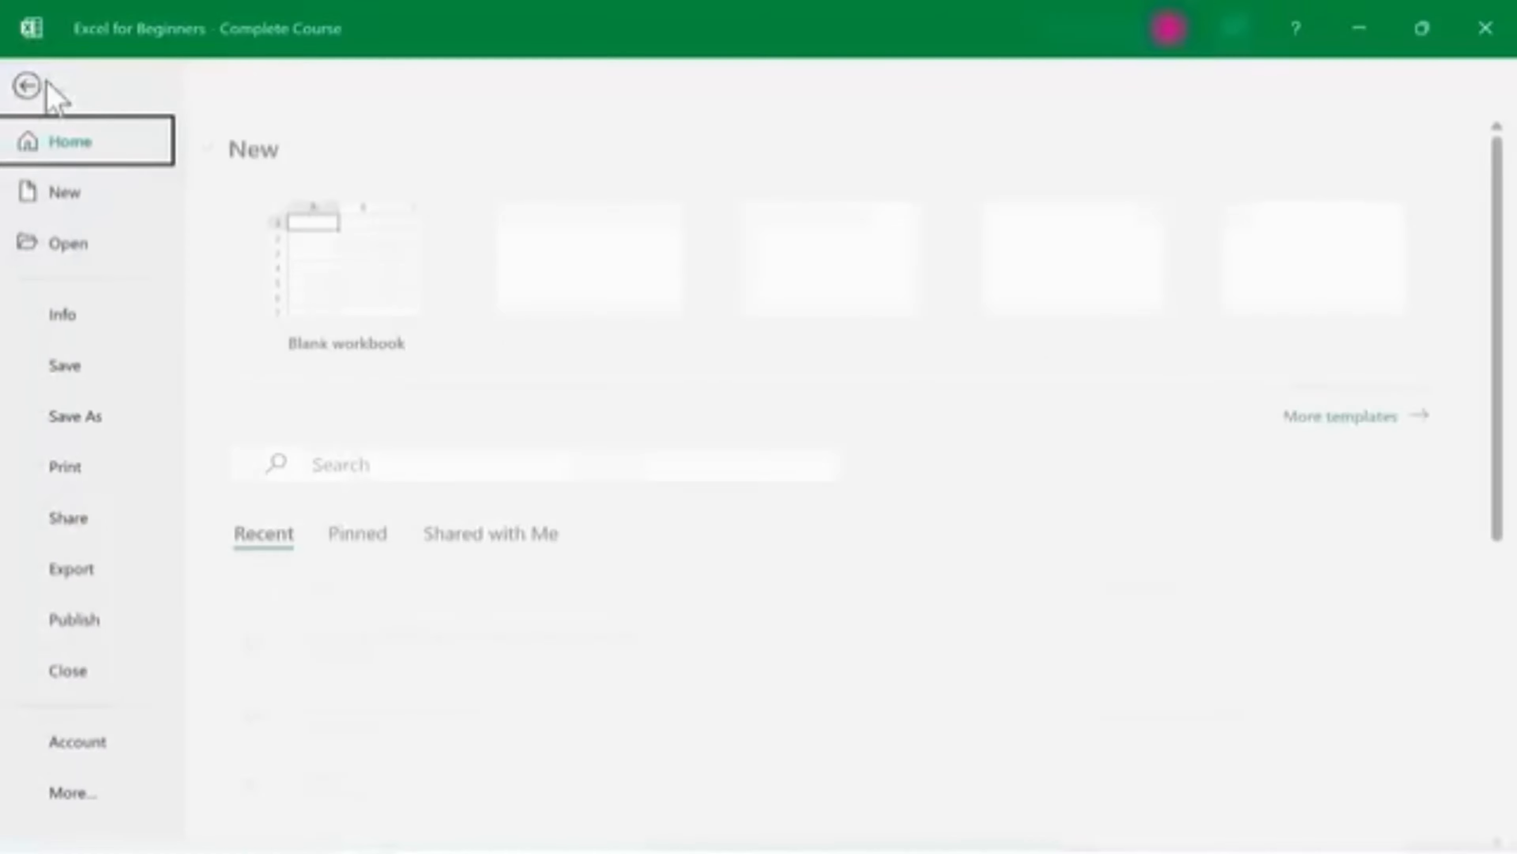
click(63, 476)
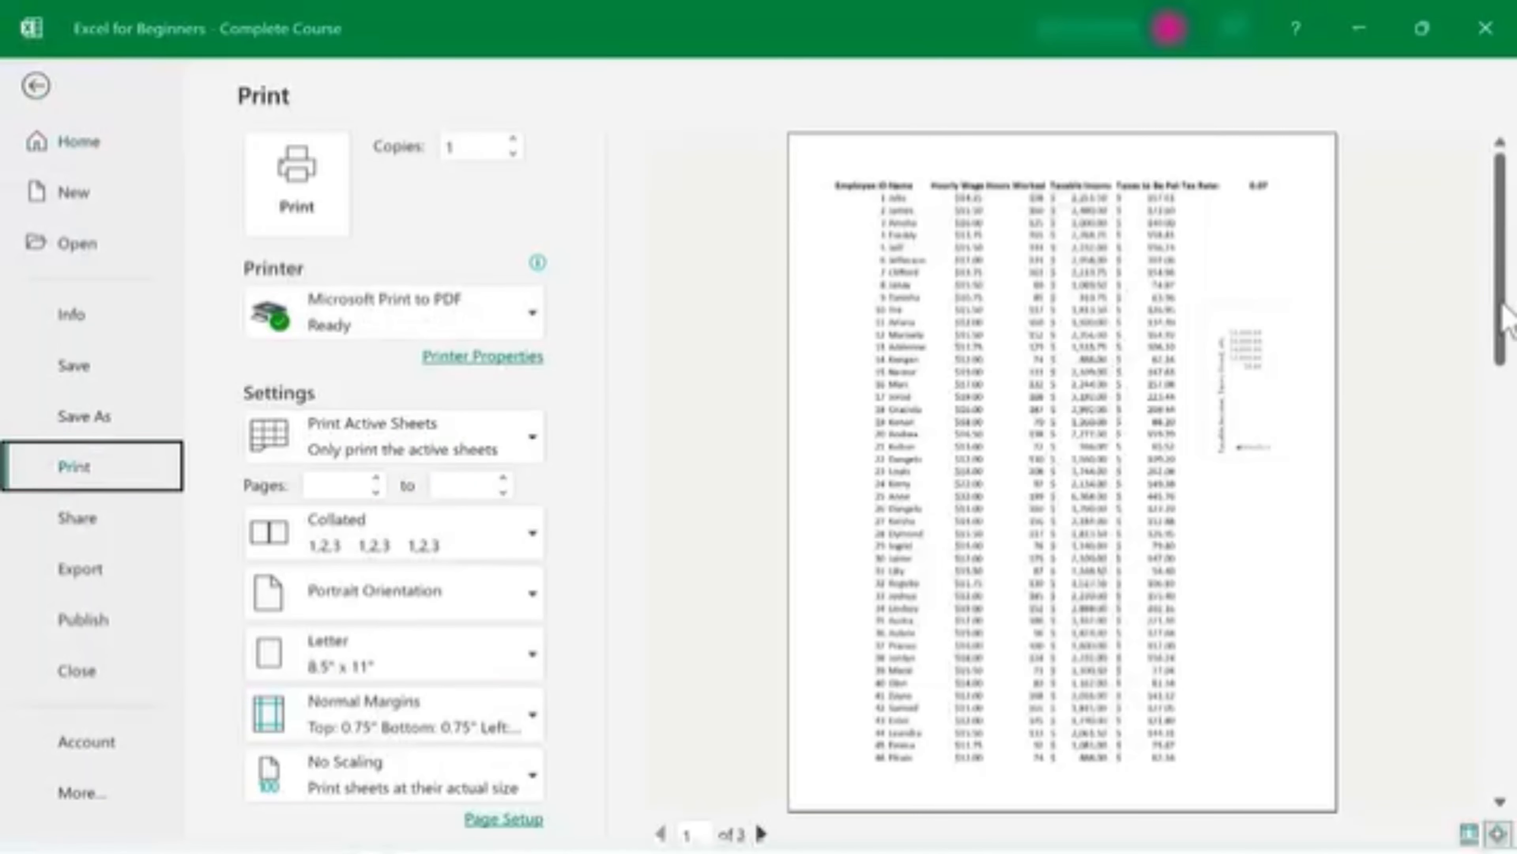
click(1499, 798)
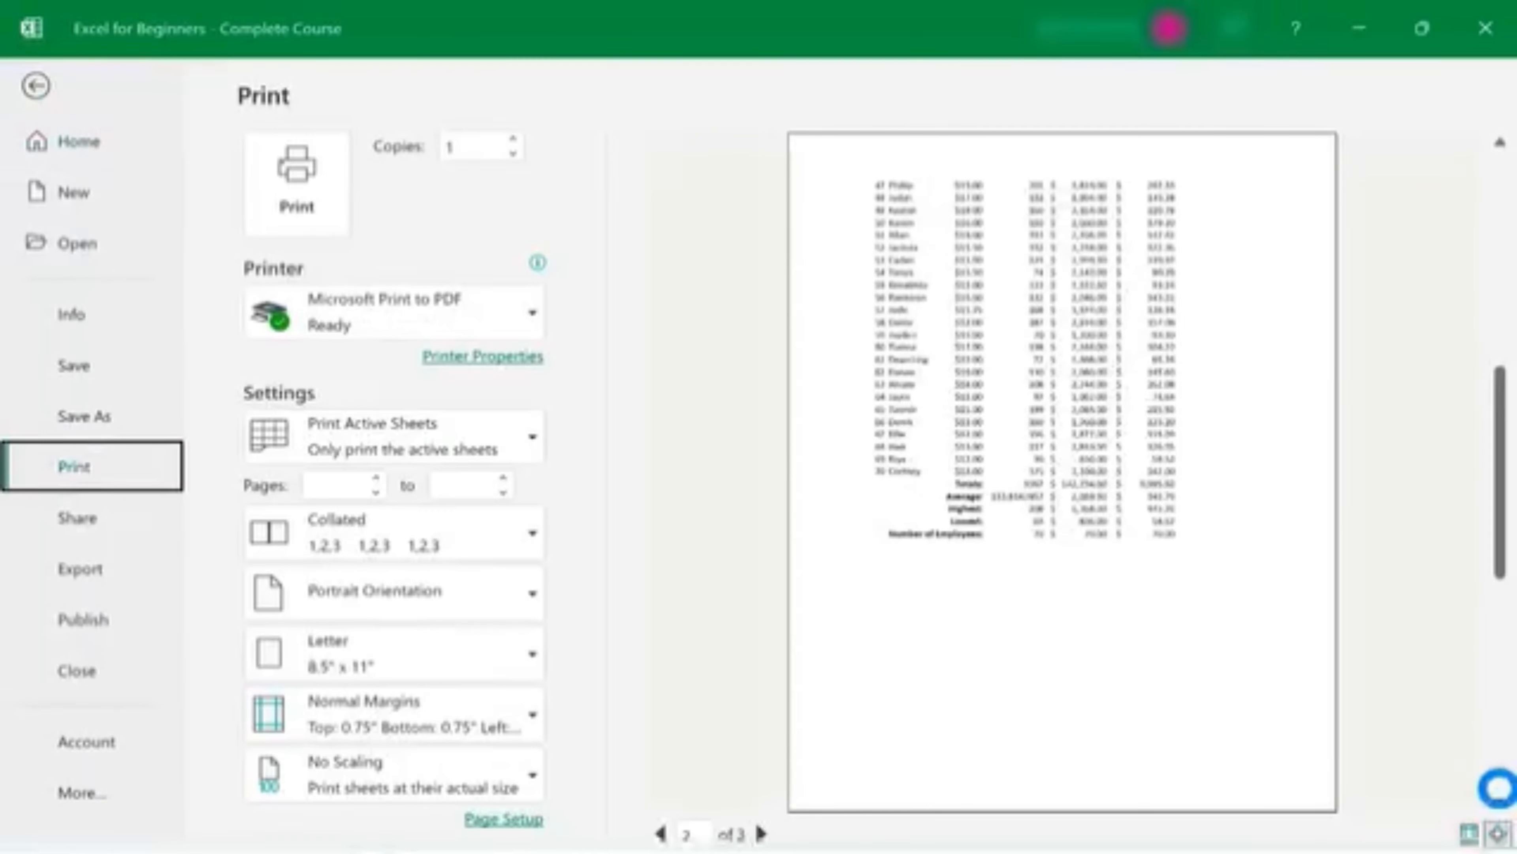
click(1500, 799)
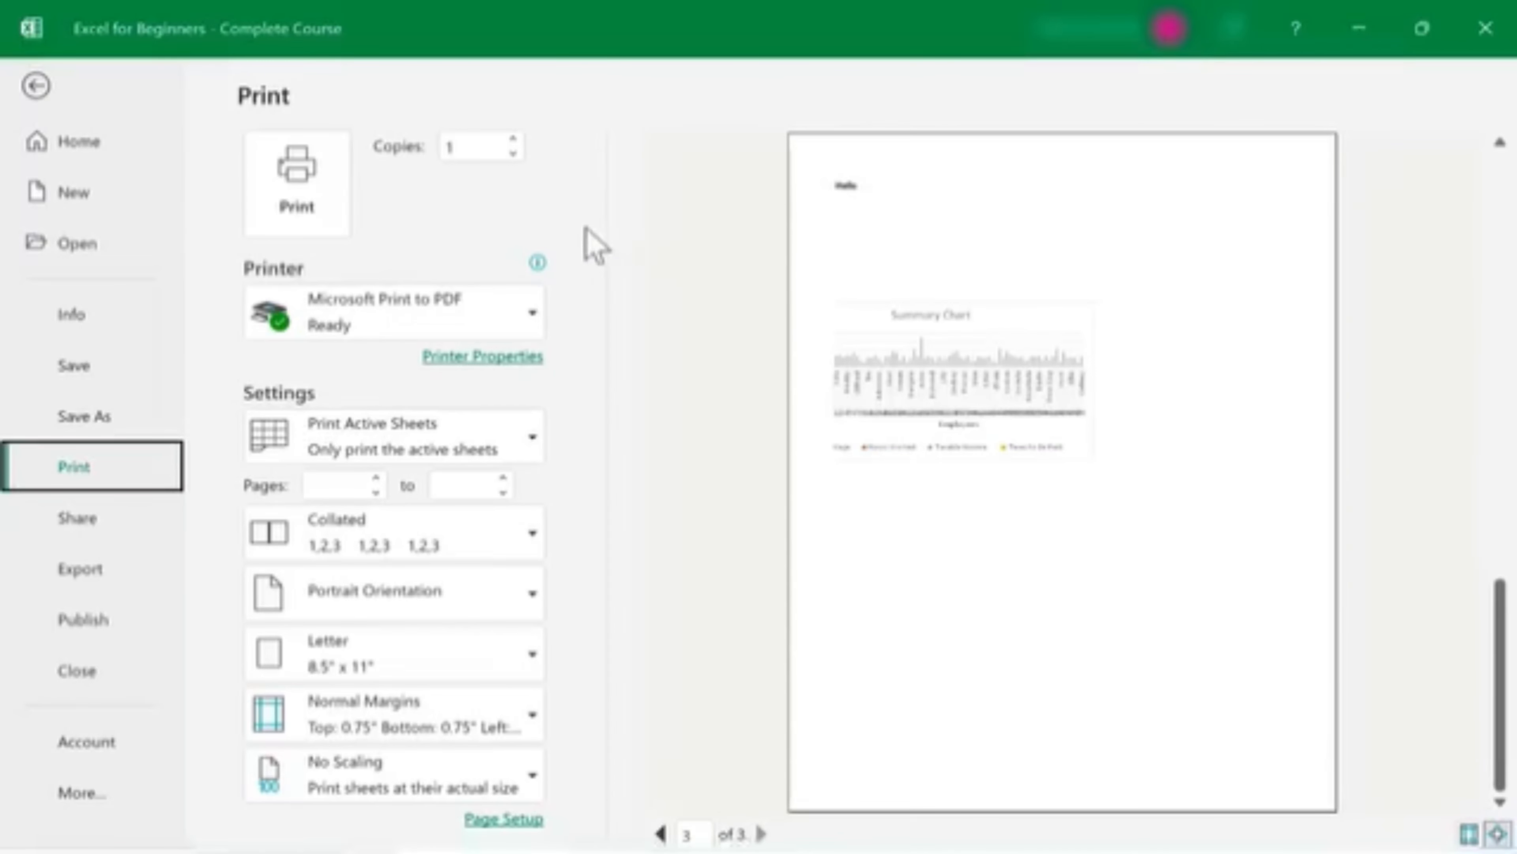
click(36, 87)
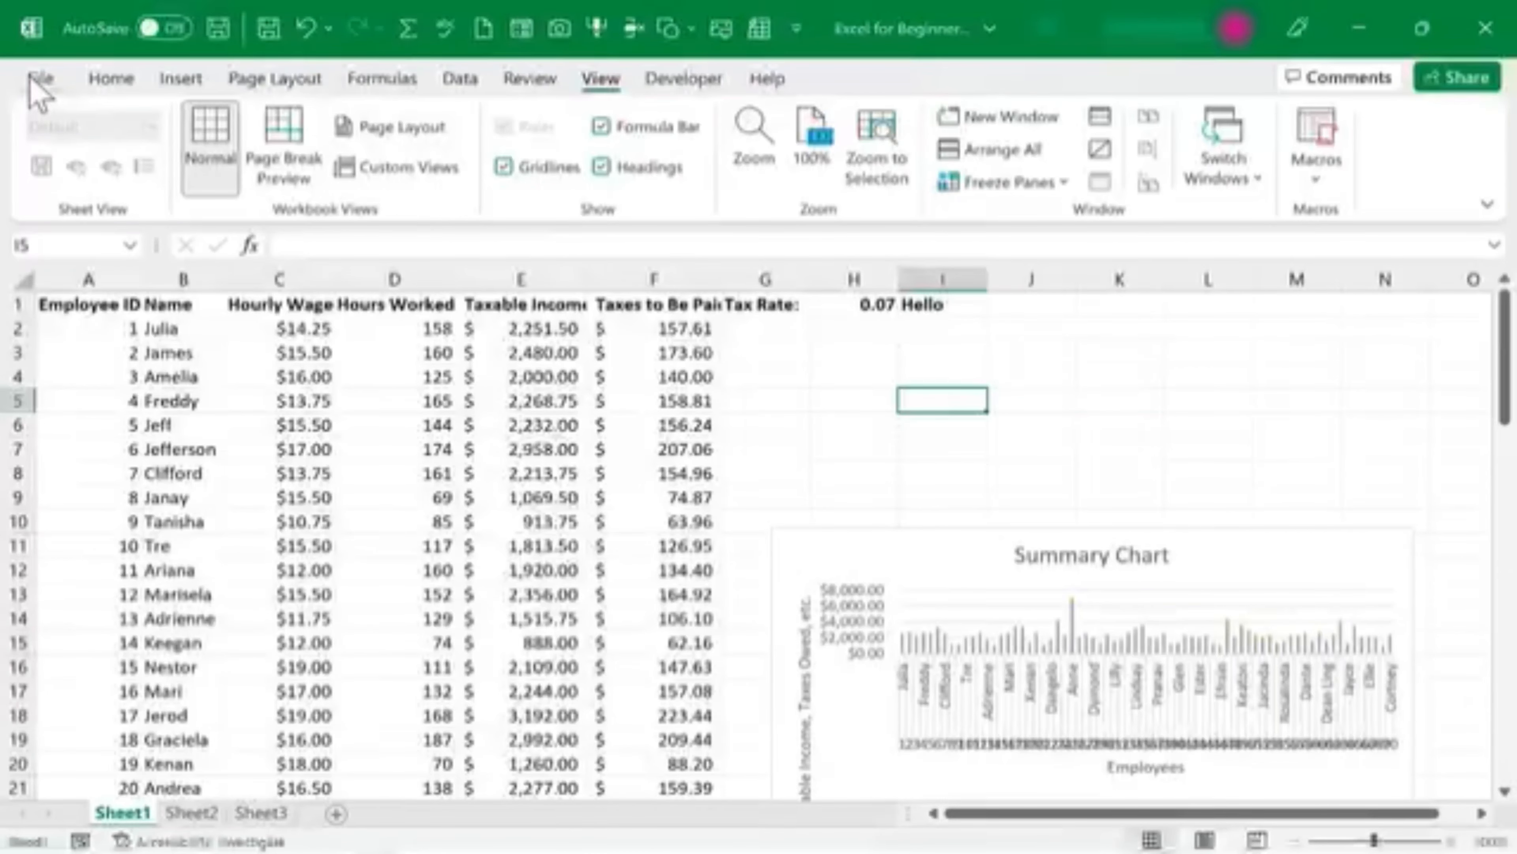
Step: Change the worksheet's page orientation to Landscape
click(270, 81)
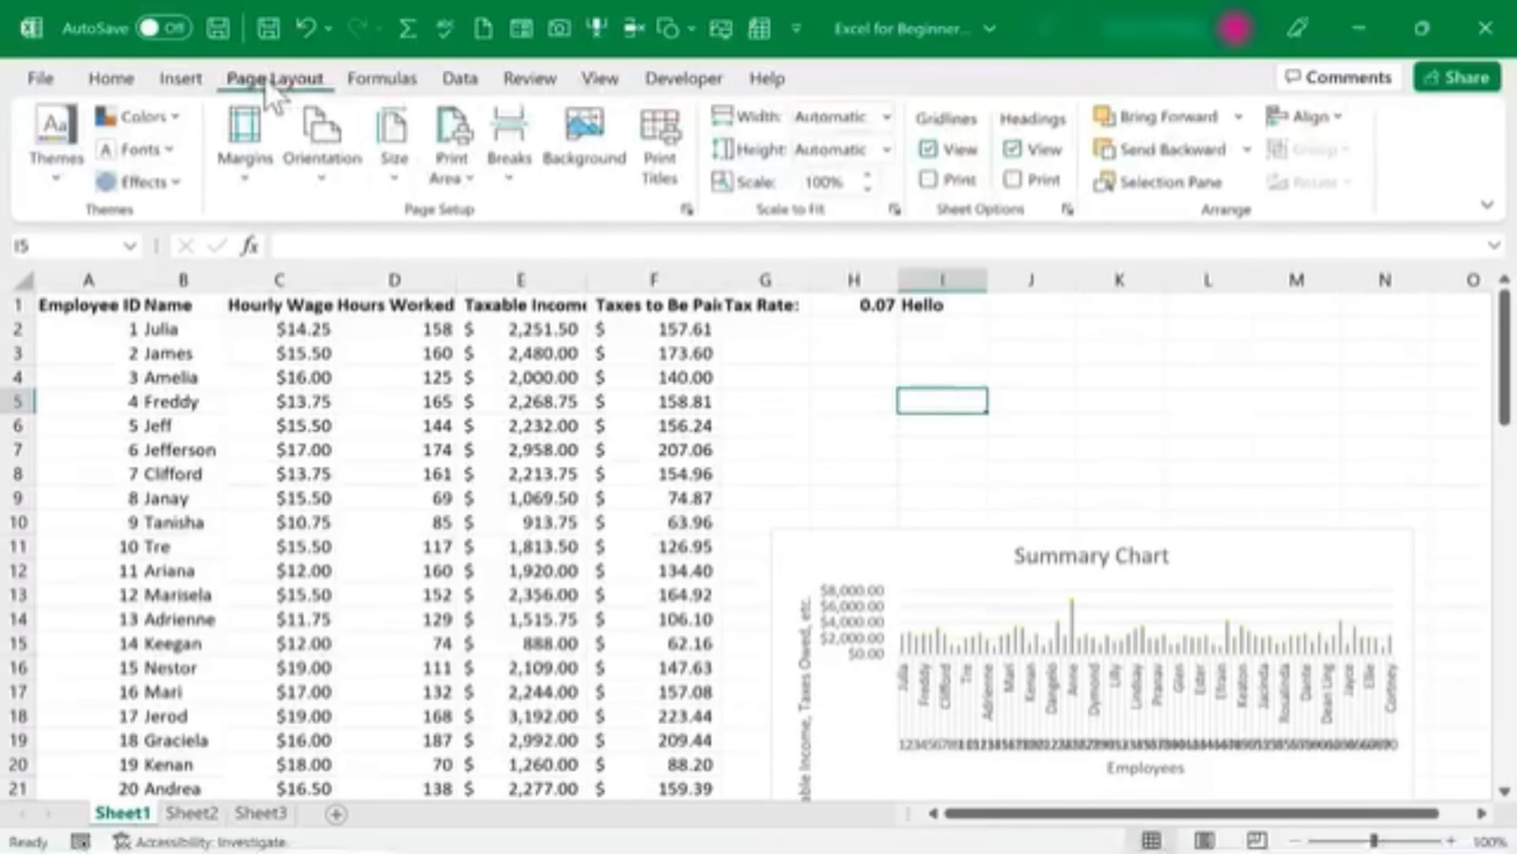
click(328, 183)
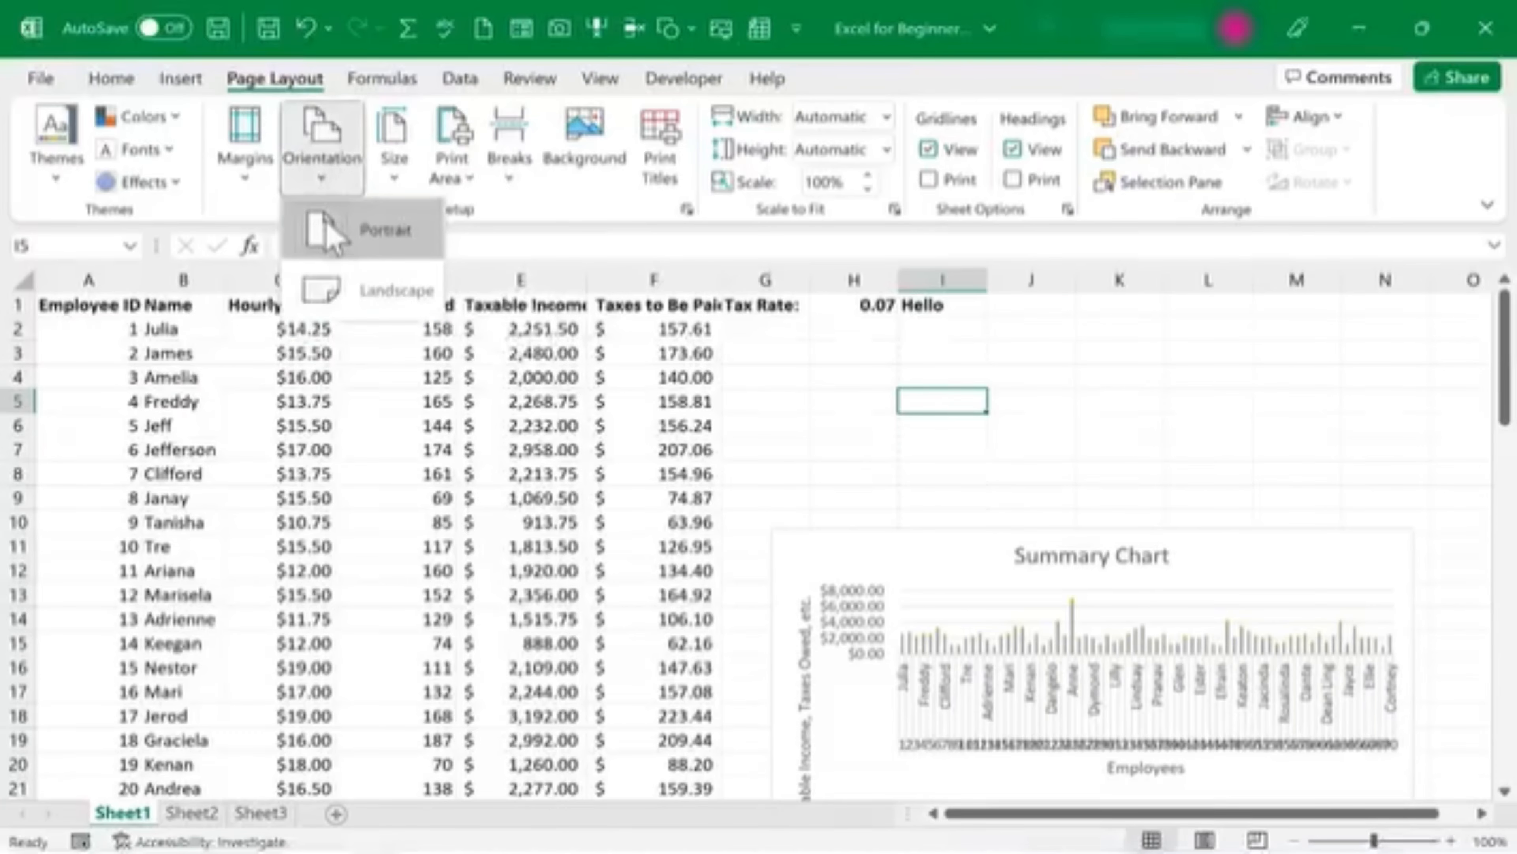
click(302, 291)
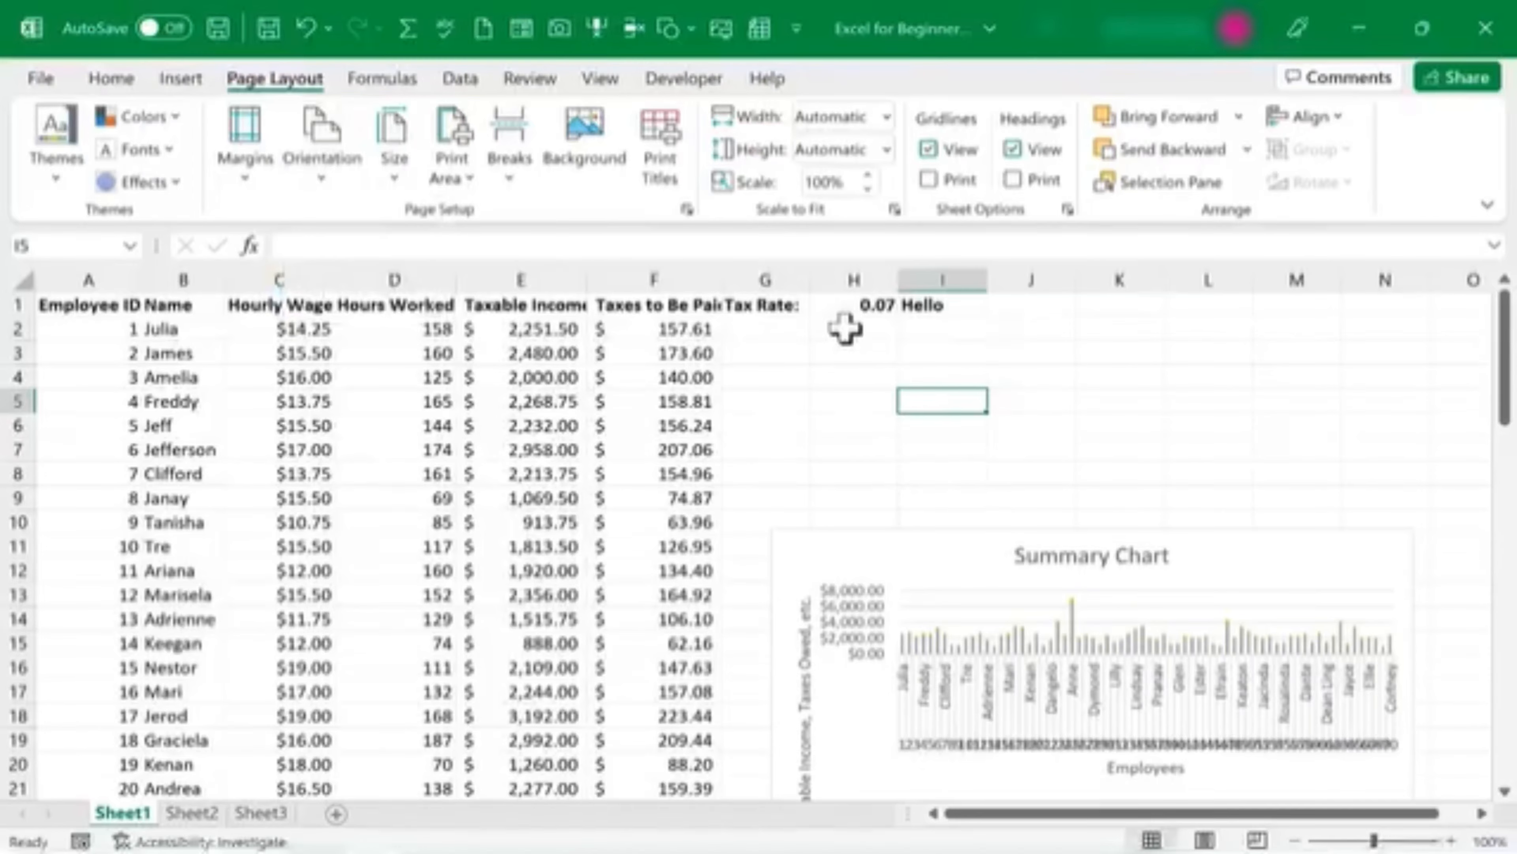
Step: Examine all pages of the landscape print preview for the chart's page split, and return to the worksheet
click(41, 76)
click(71, 478)
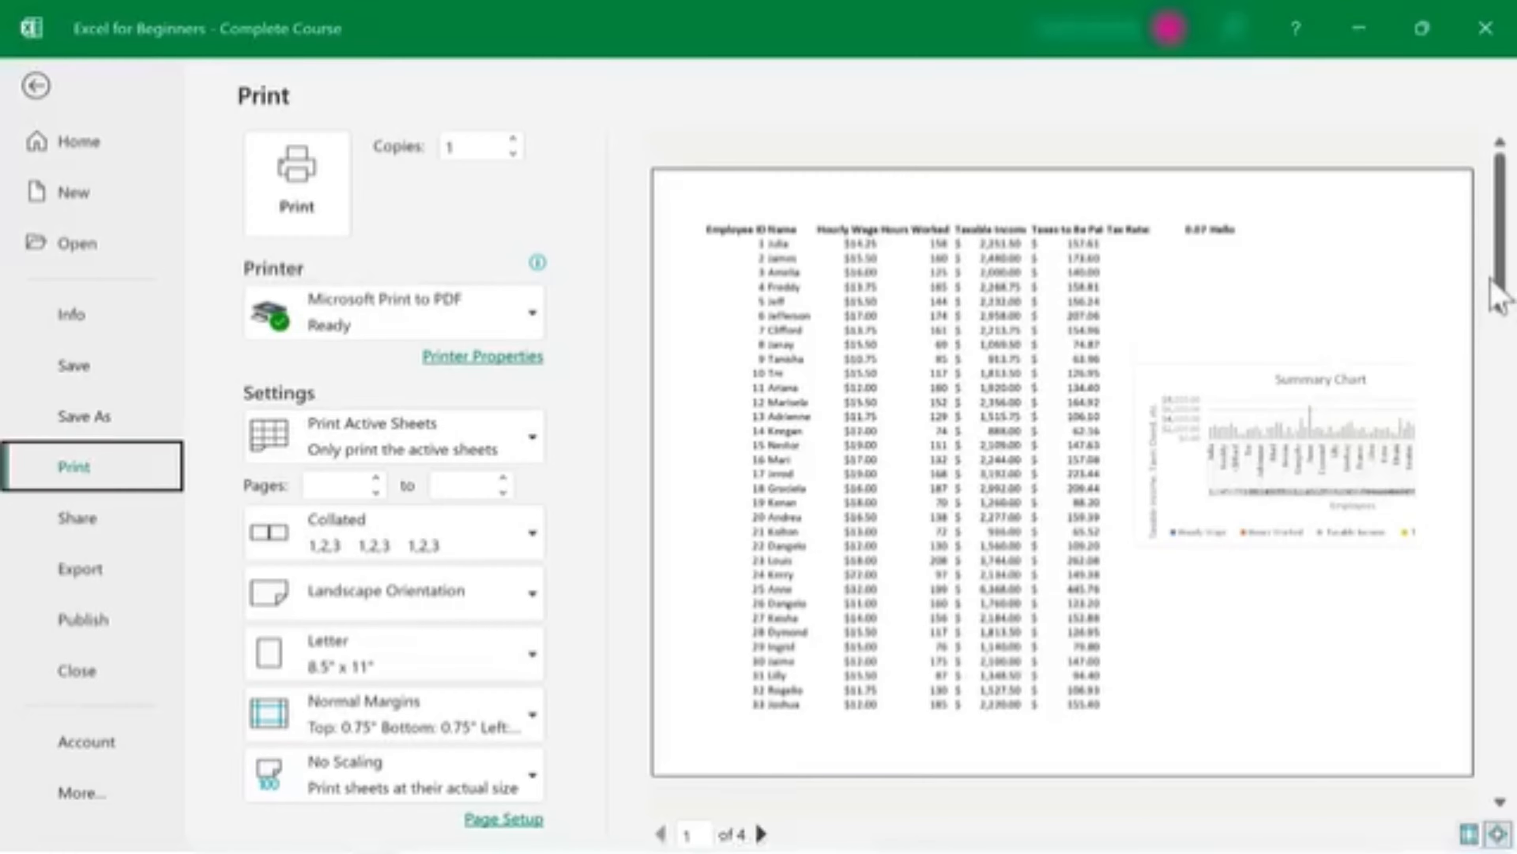
scroll(1502, 287, down, 1)
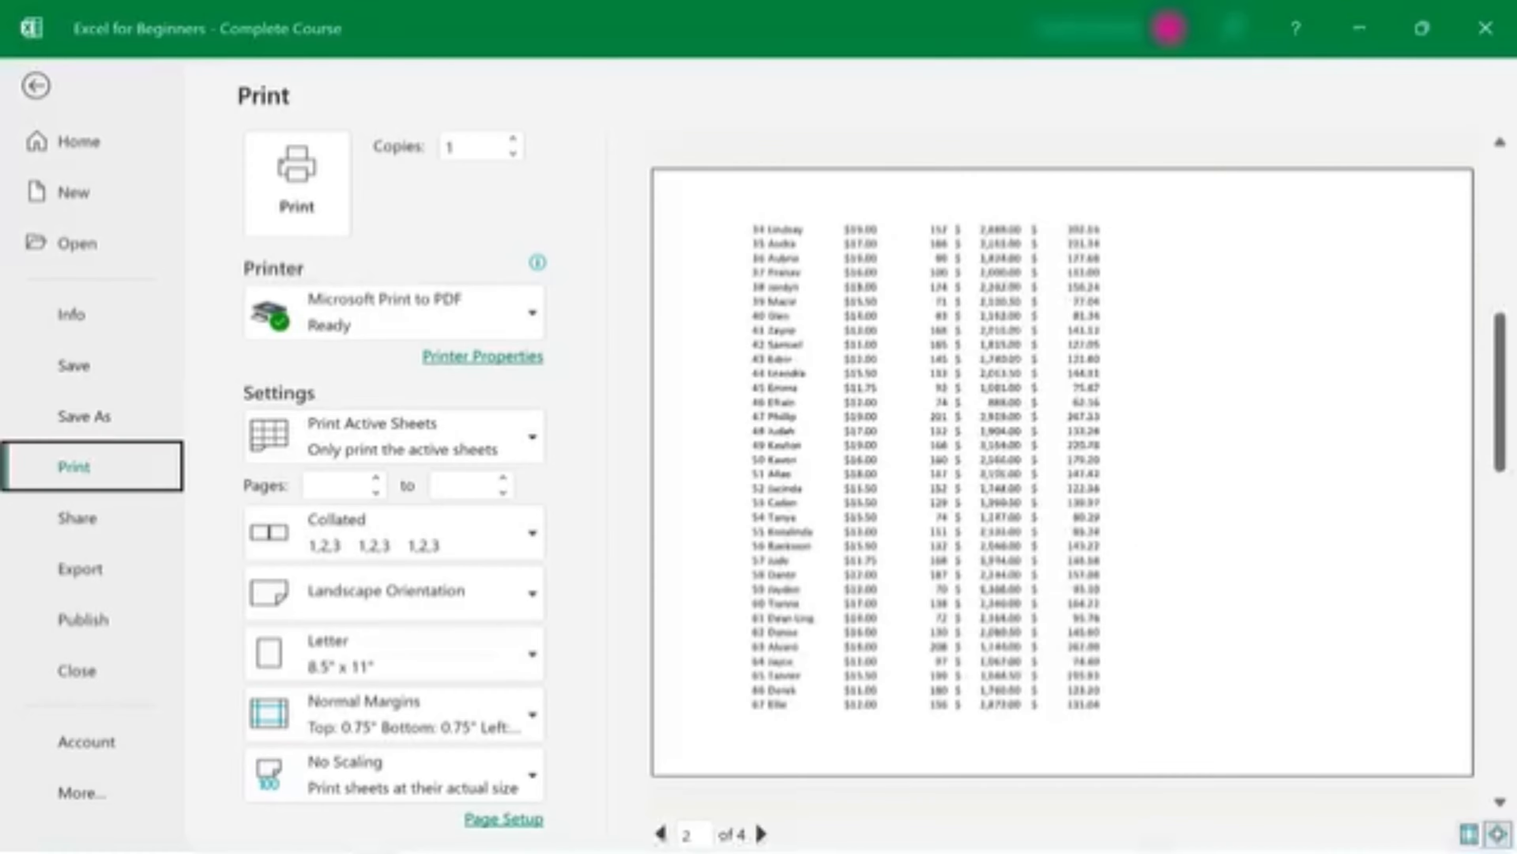
click(1501, 801)
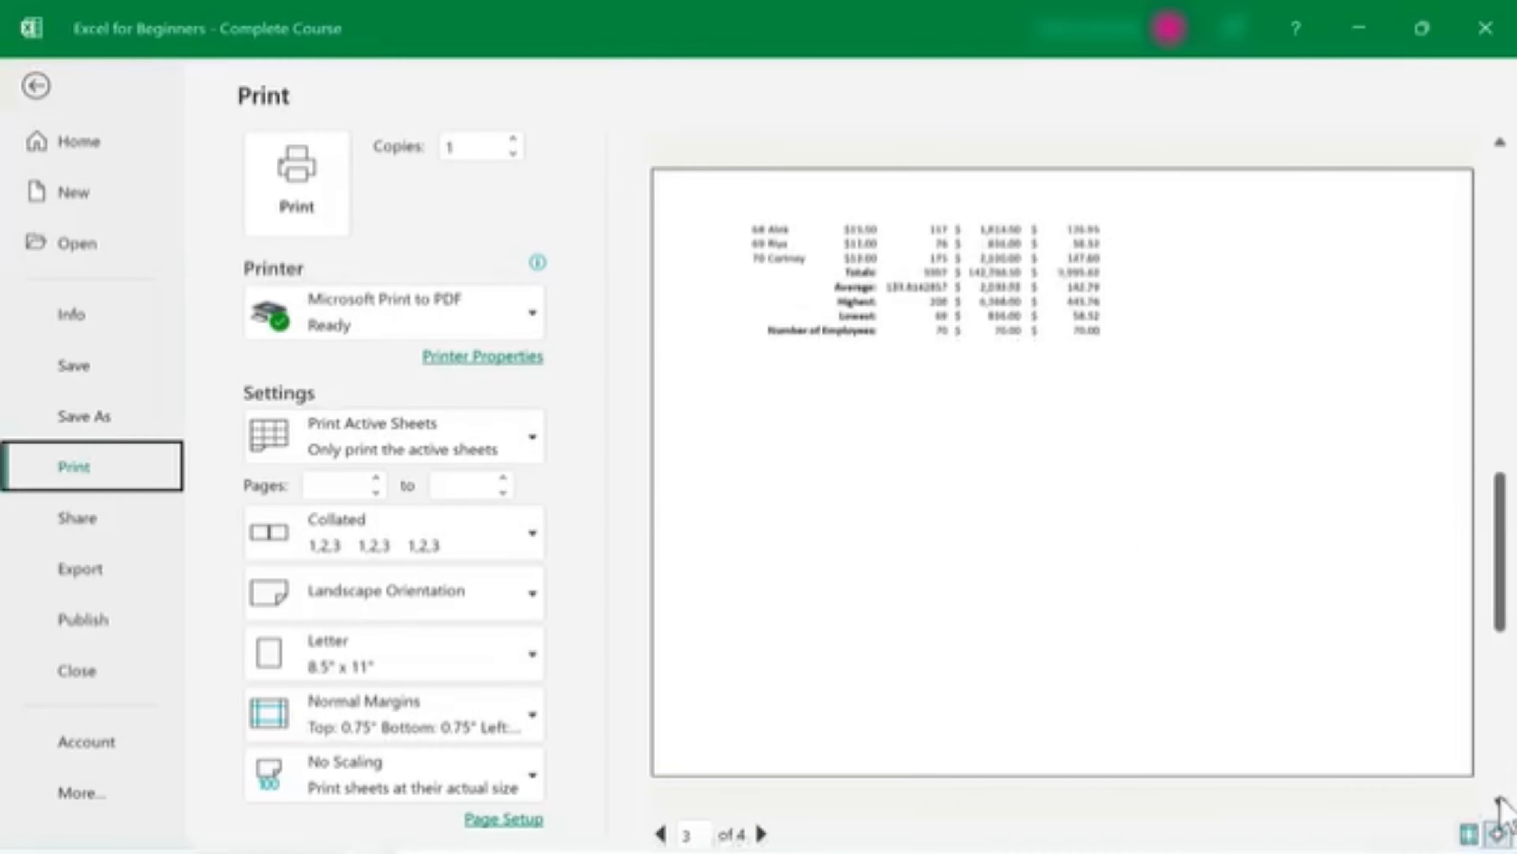
click(1500, 802)
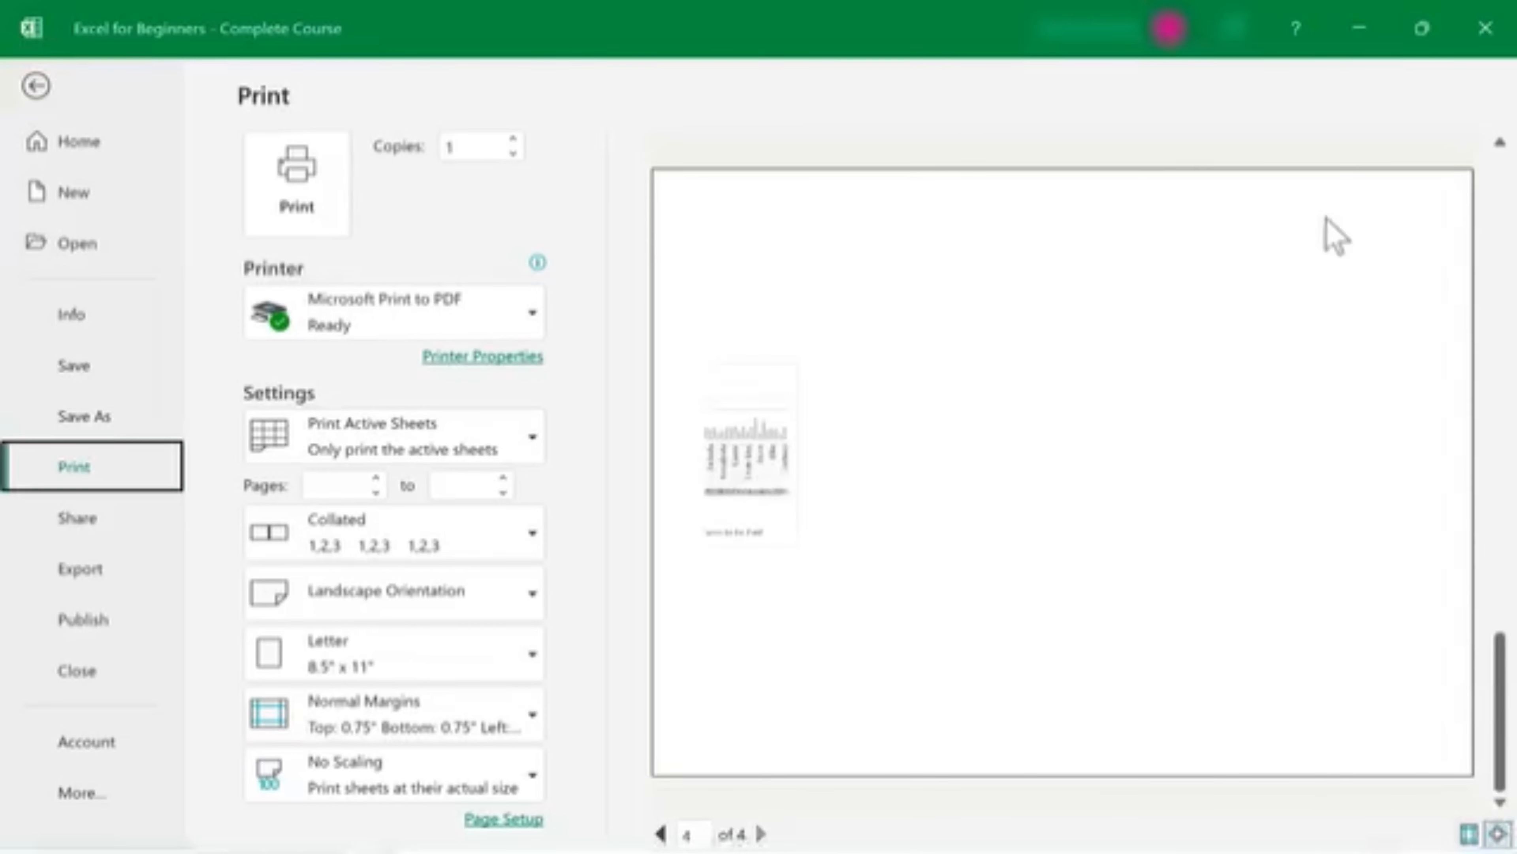
click(37, 86)
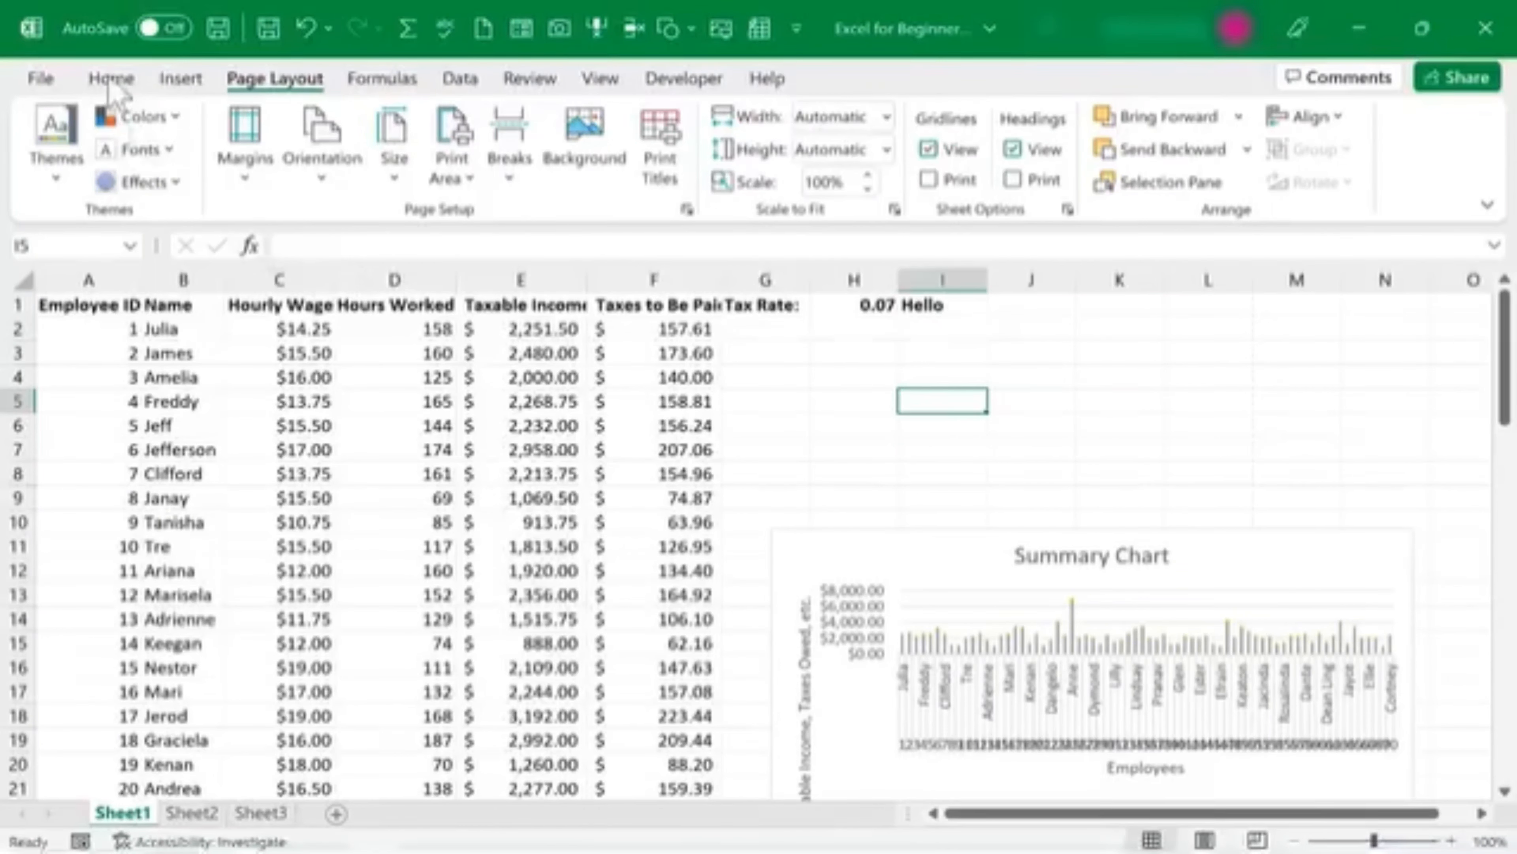
Step: In Page Break Preview, move the vertical page break from after column L to the print area's edge after column N, and restore Normal view
click(602, 83)
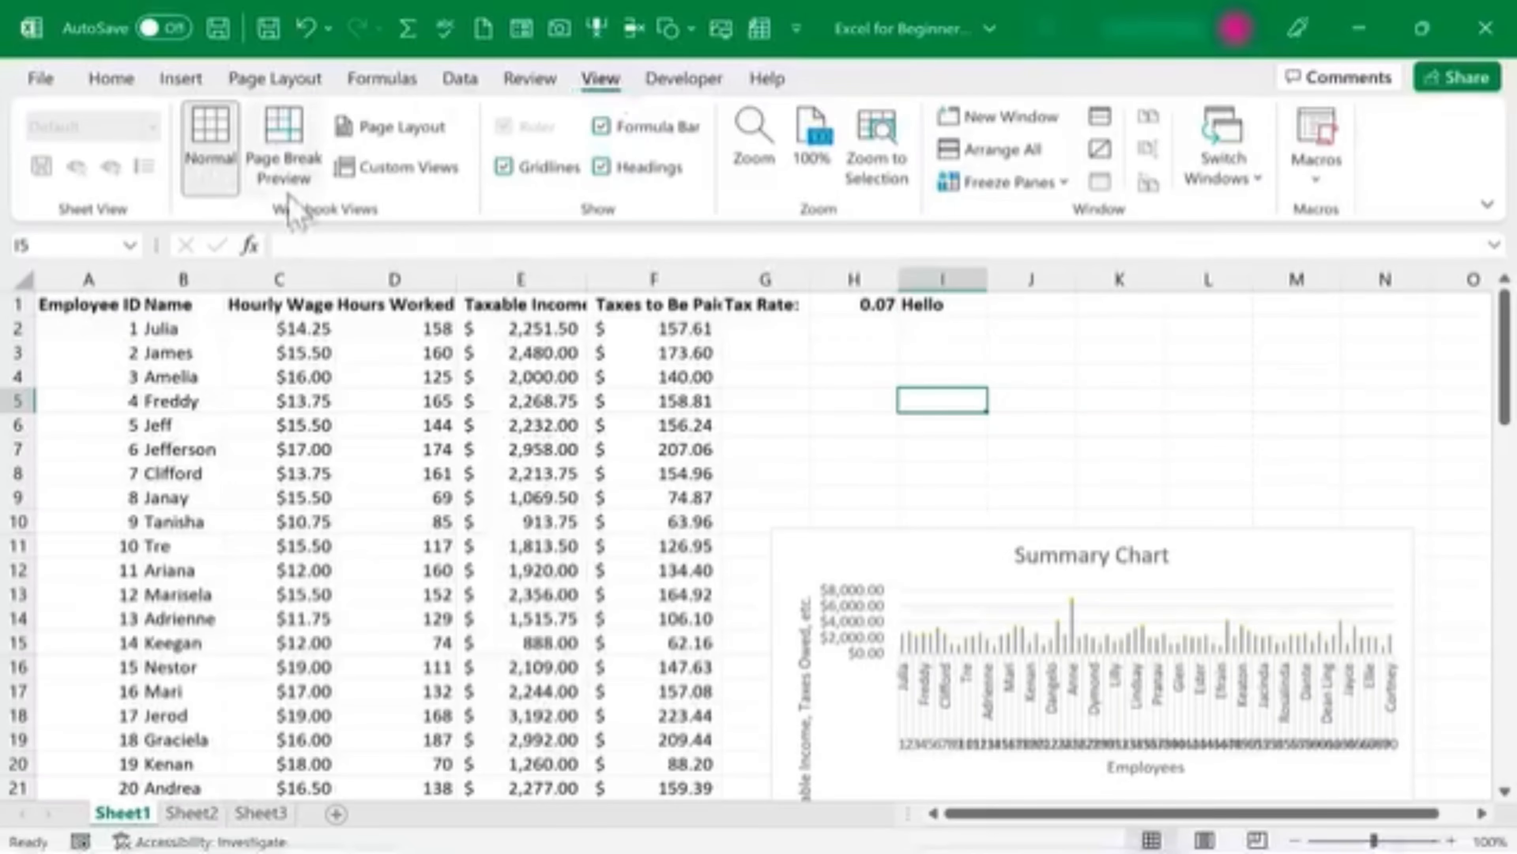
click(286, 170)
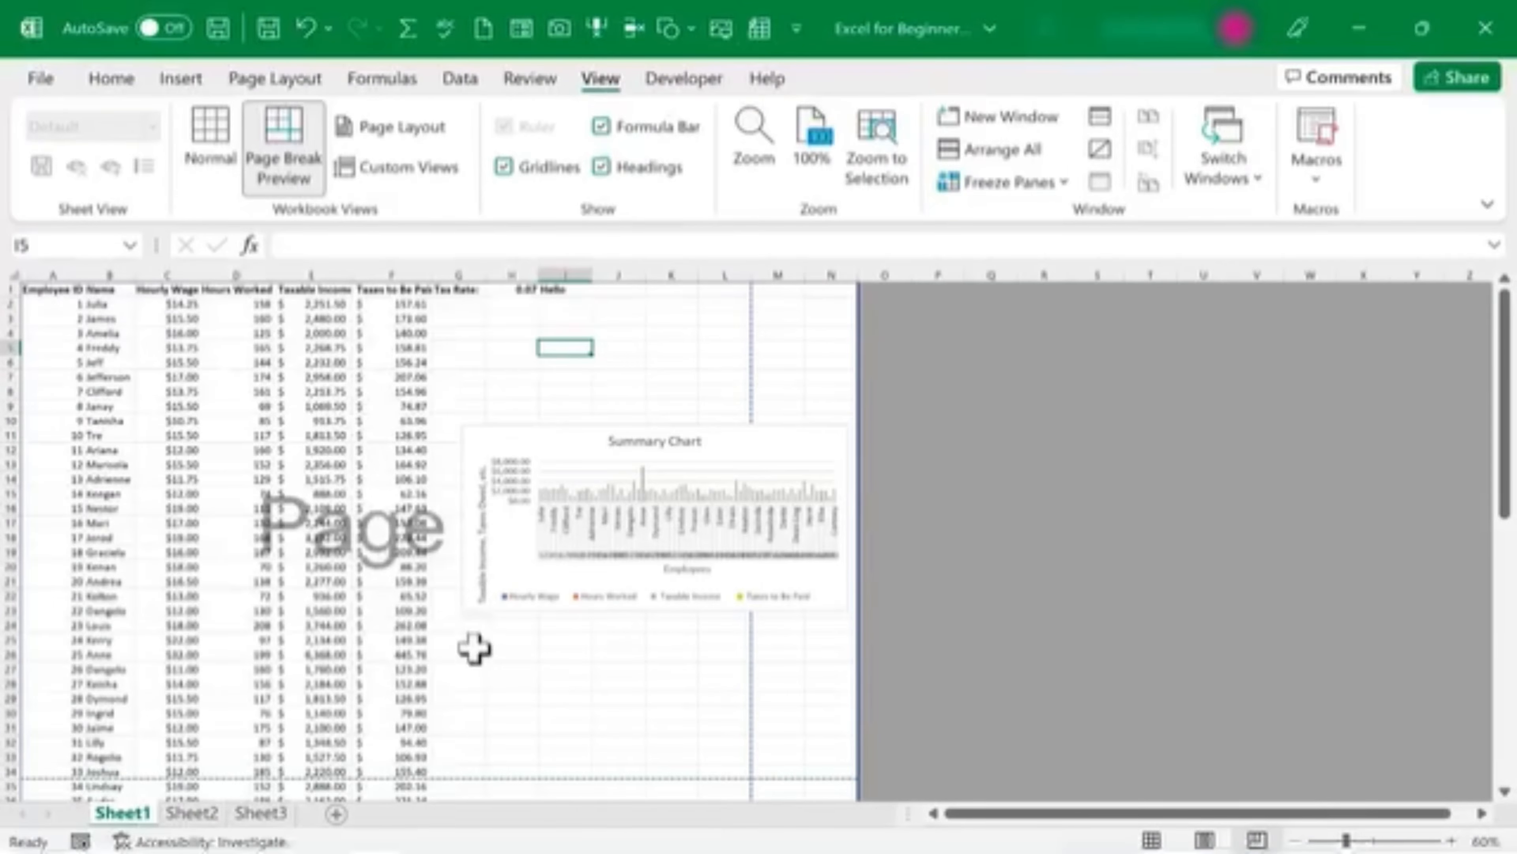
scroll(396, 576, down, 3)
scroll(426, 414, down, 13)
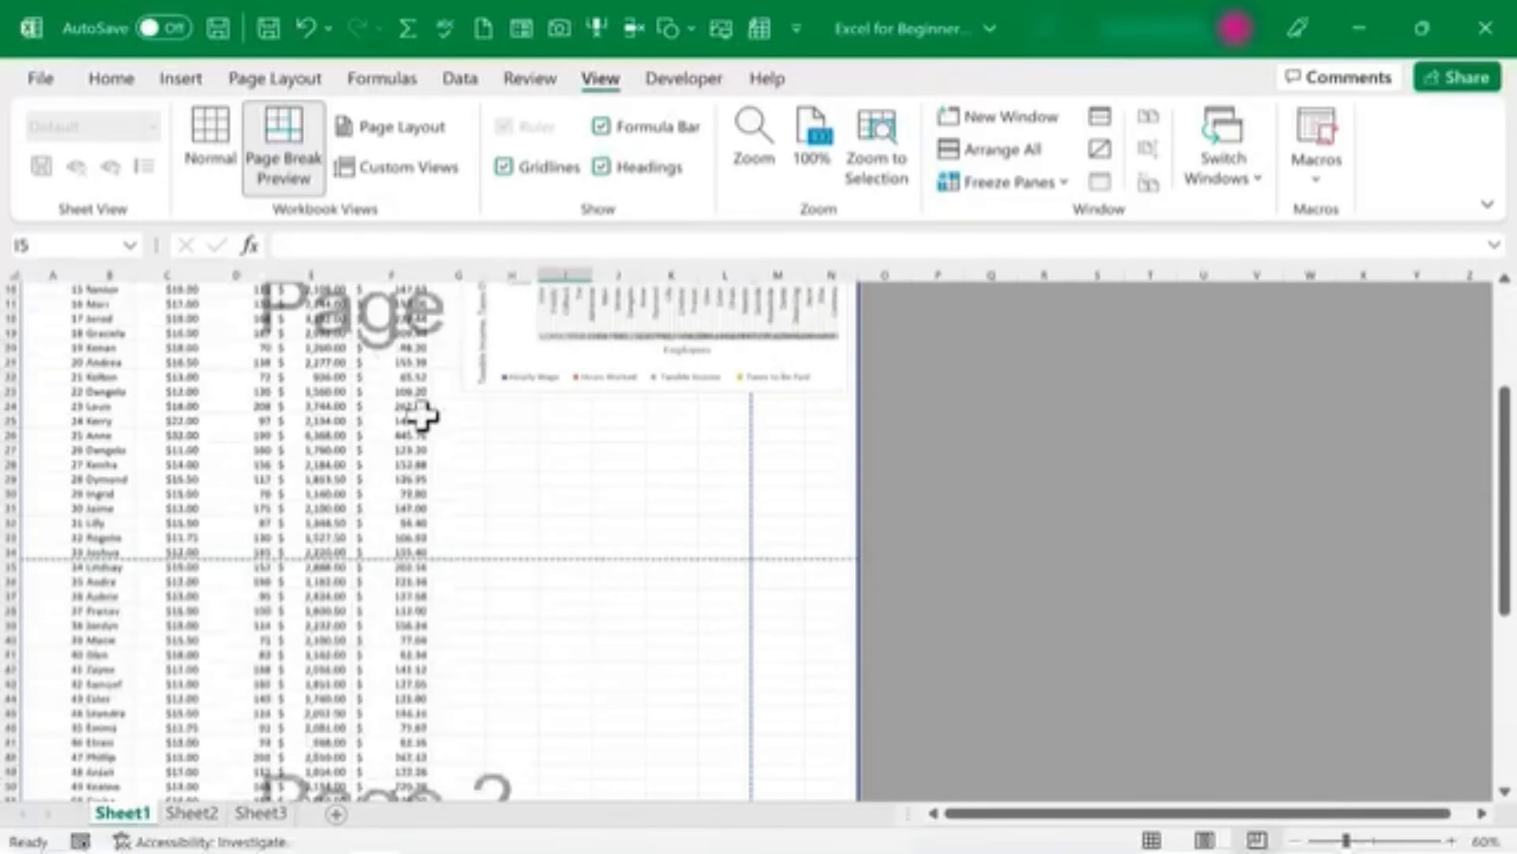
scroll(501, 637, down, 3)
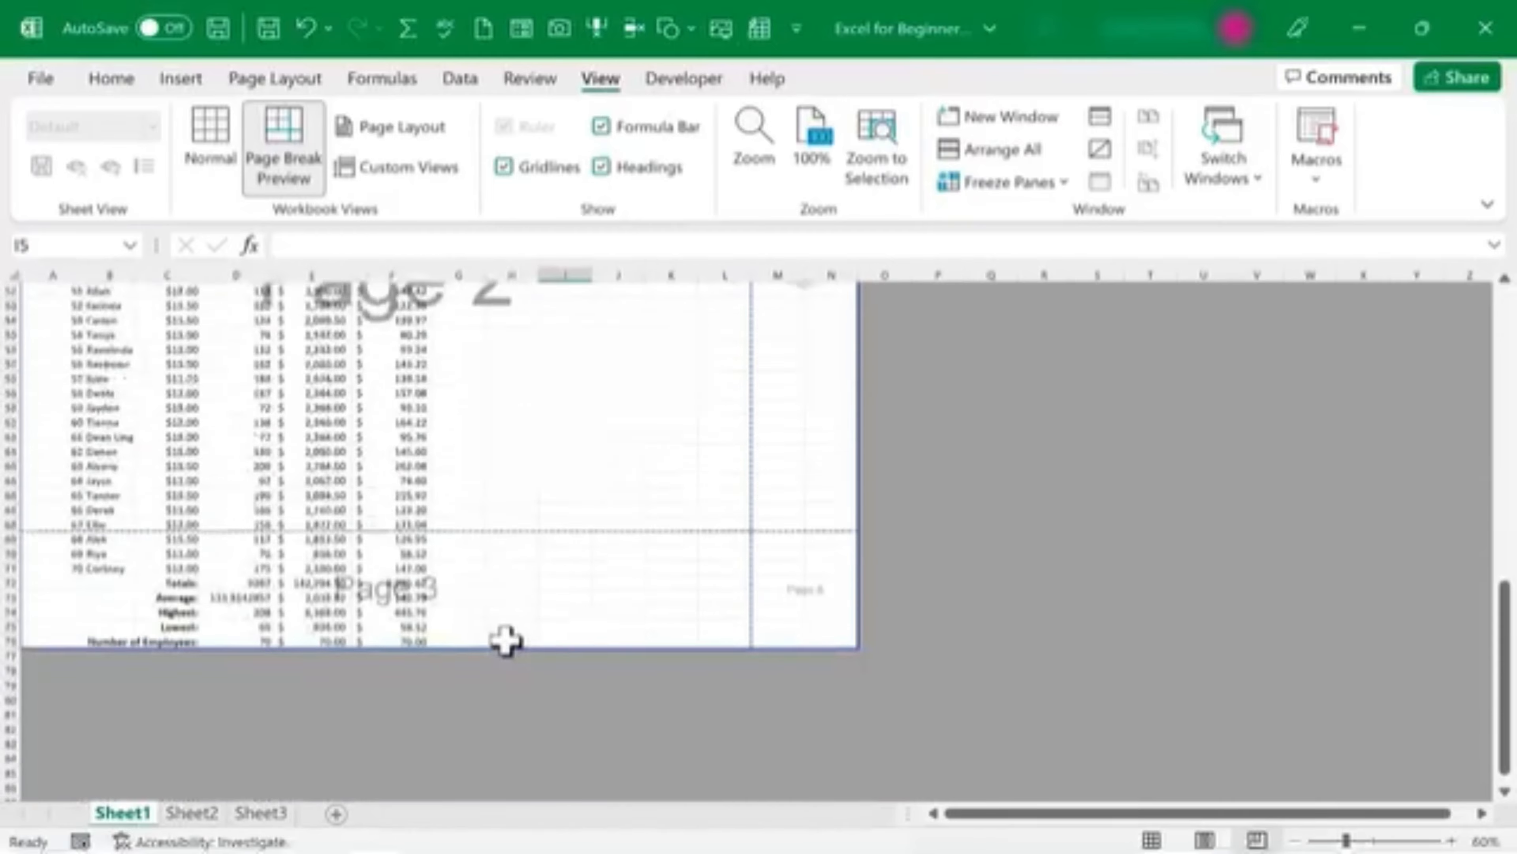
scroll(508, 623, up, 18)
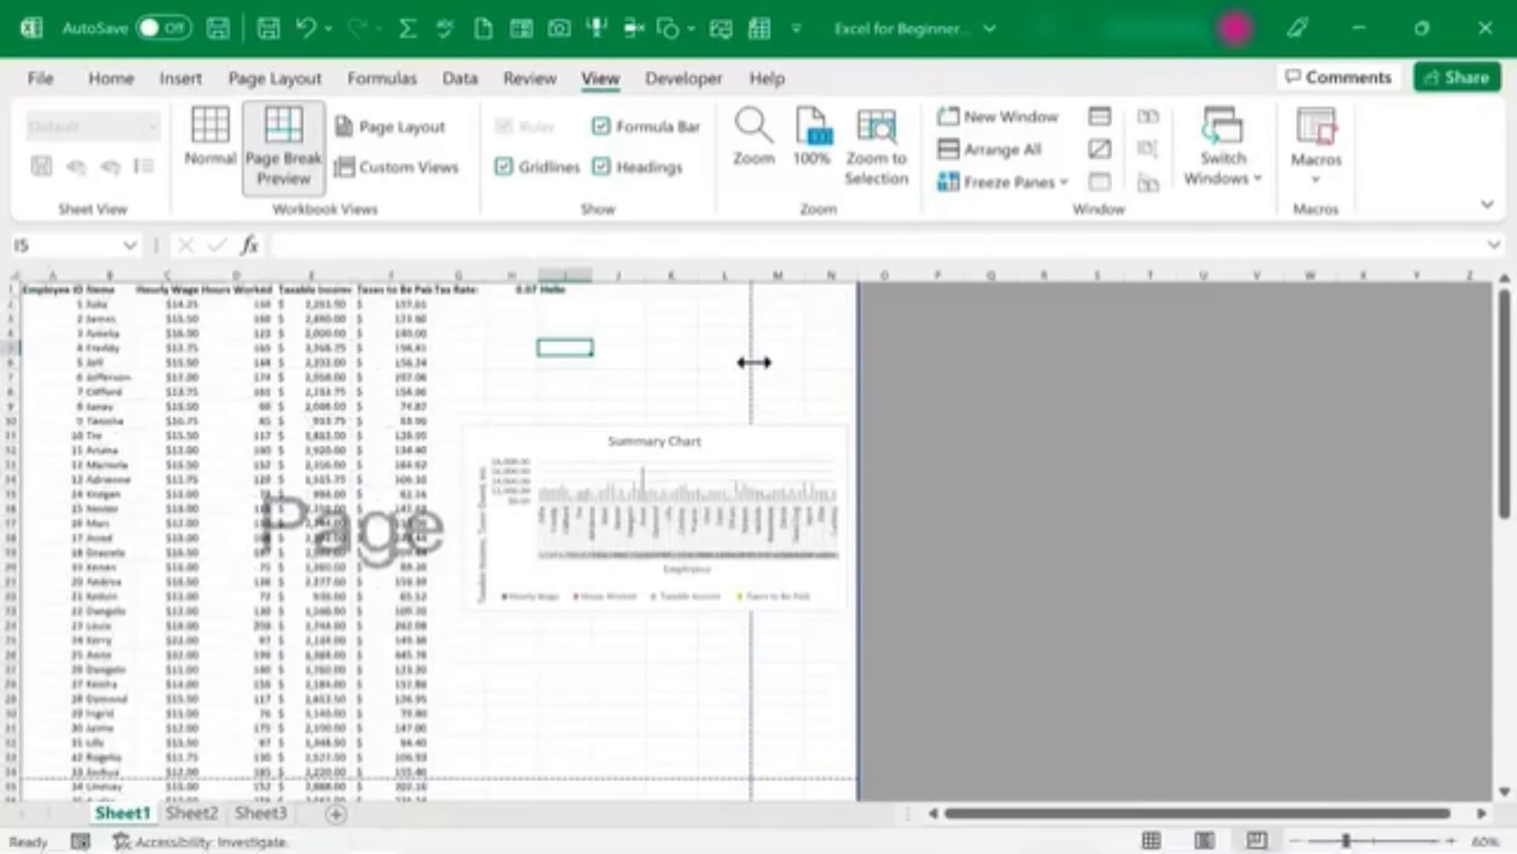
drag(754, 362, 863, 382)
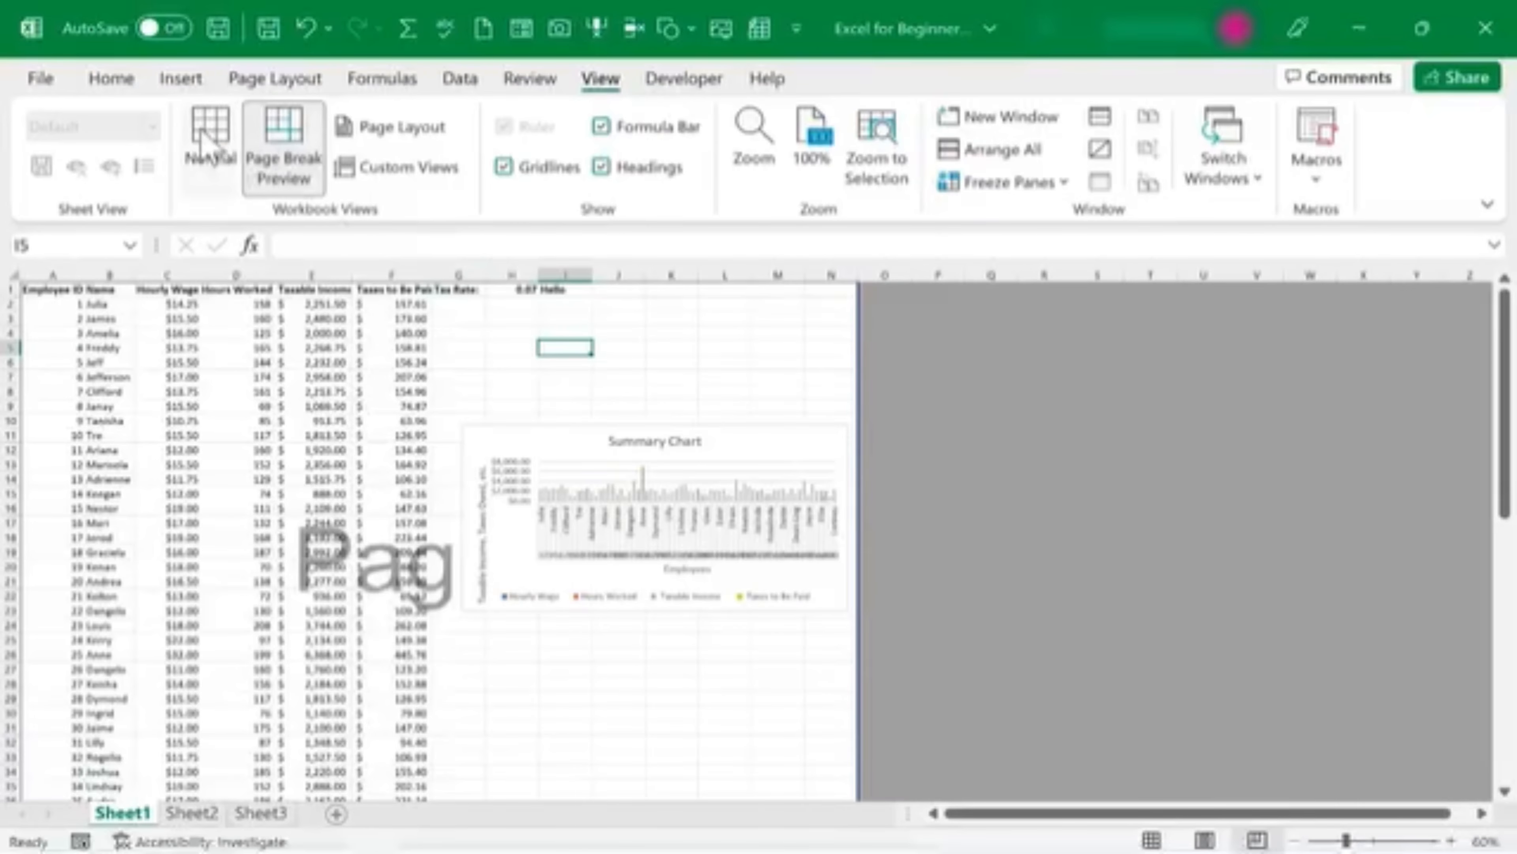
click(206, 143)
Step: Review the pages in the print preview with the adjusted page break, ending on the first page
click(41, 79)
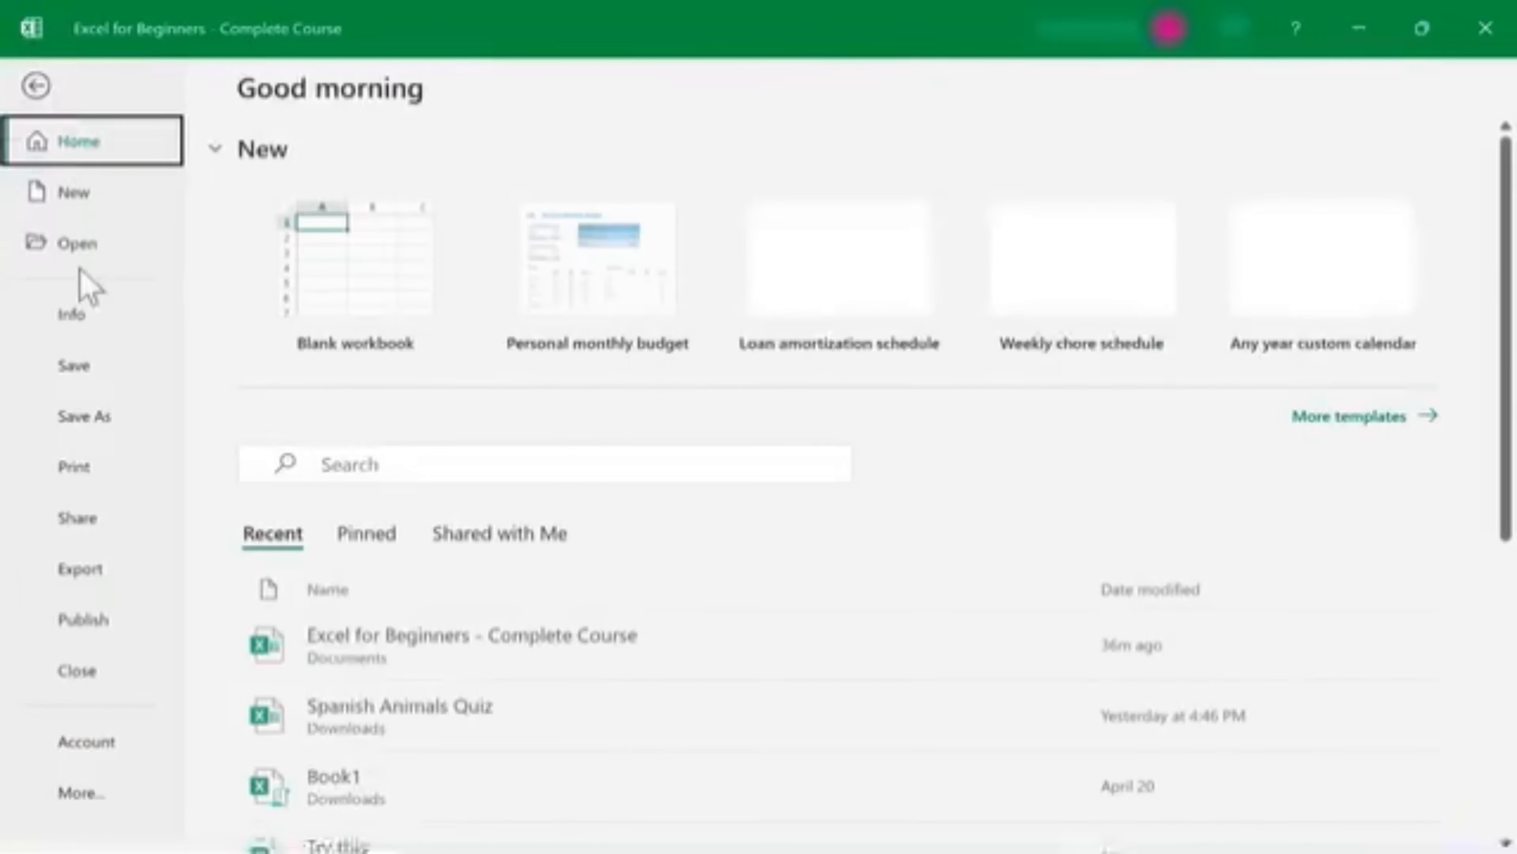
click(45, 469)
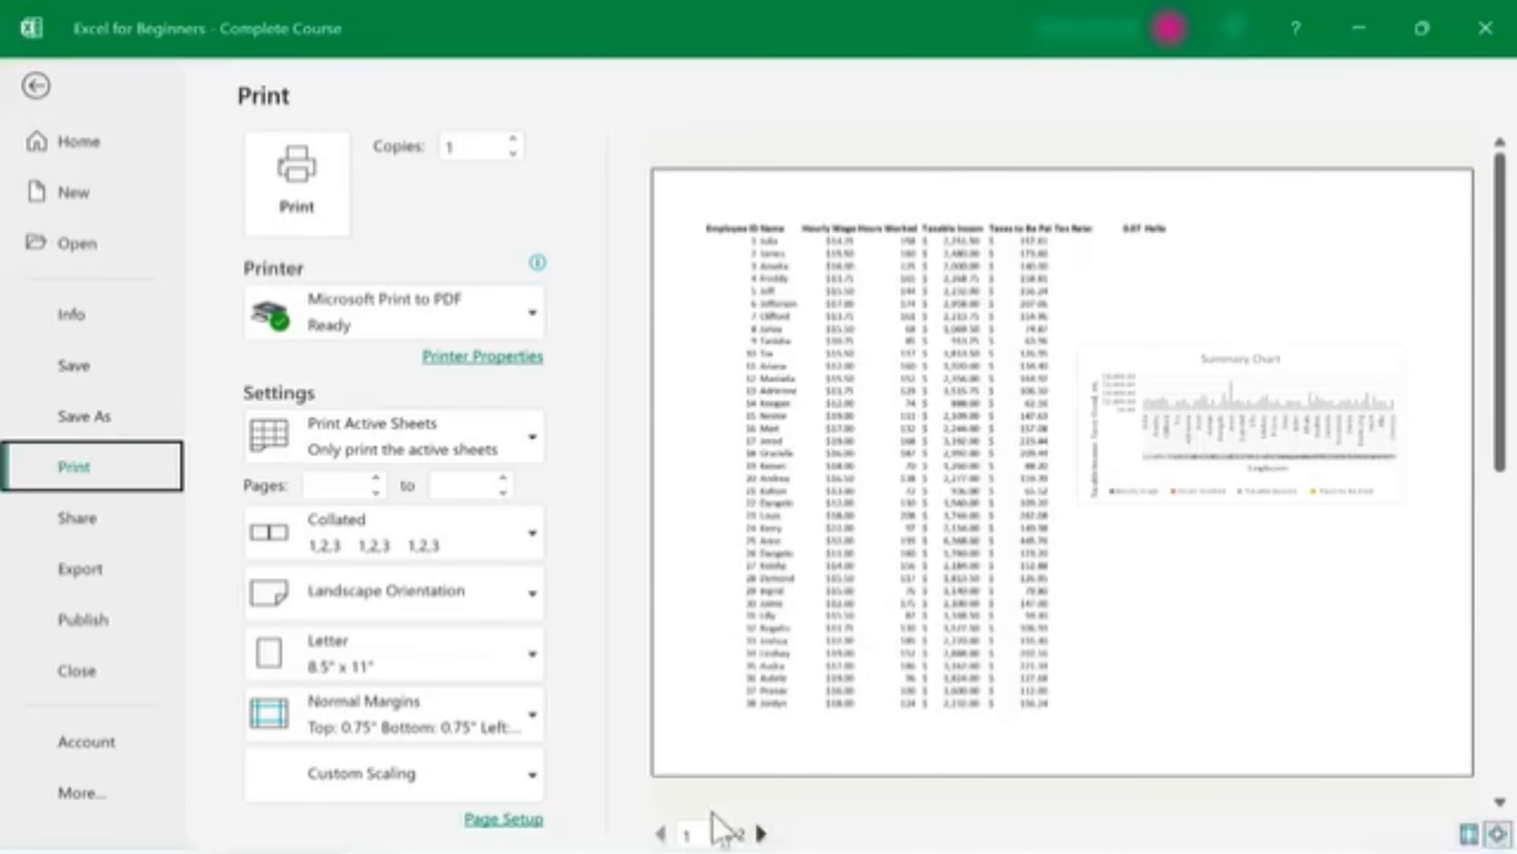
click(761, 833)
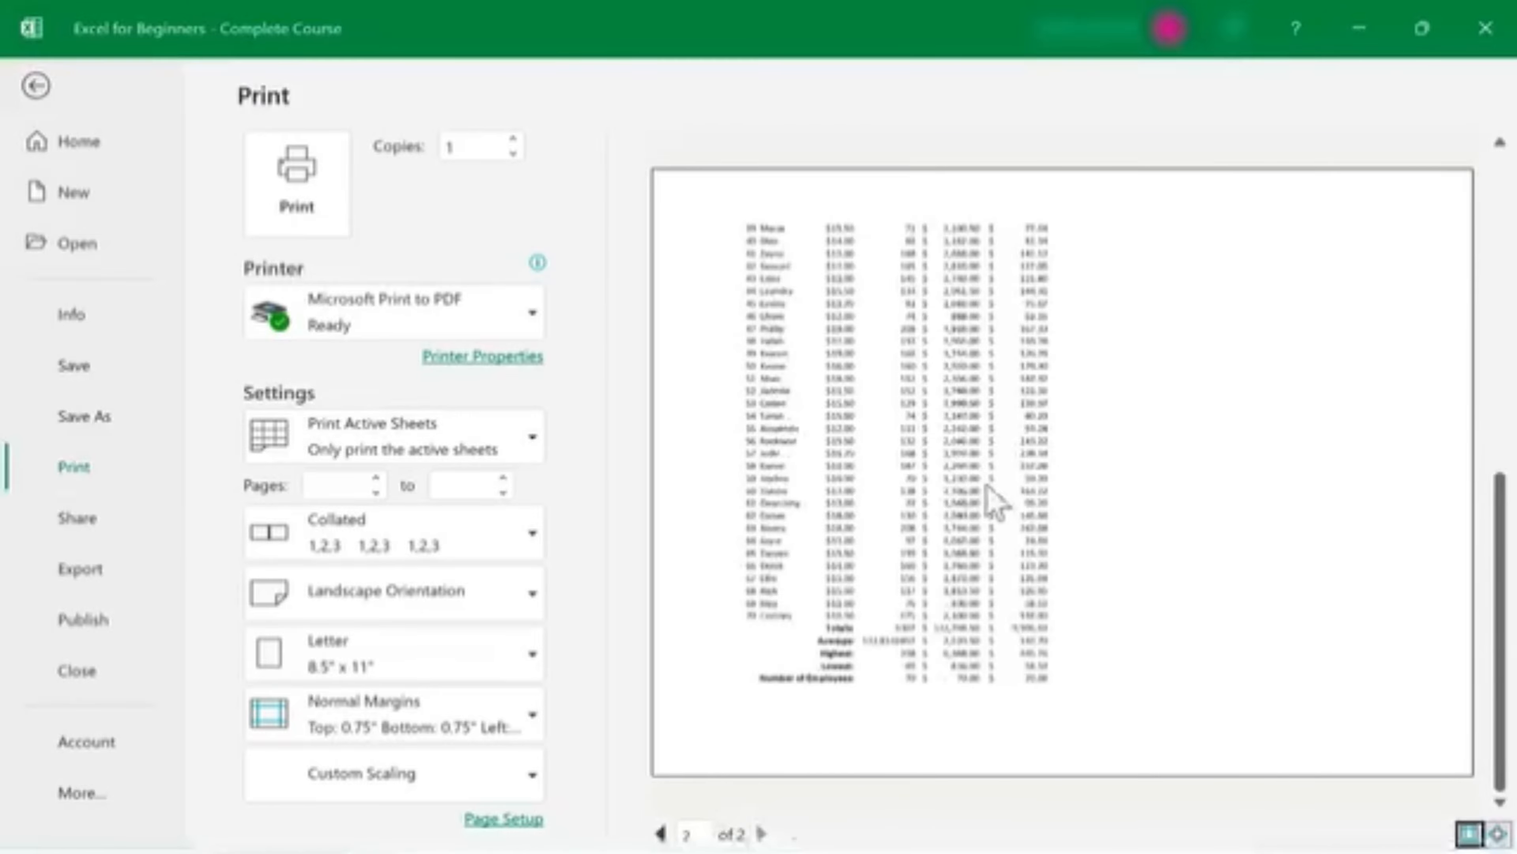
click(660, 832)
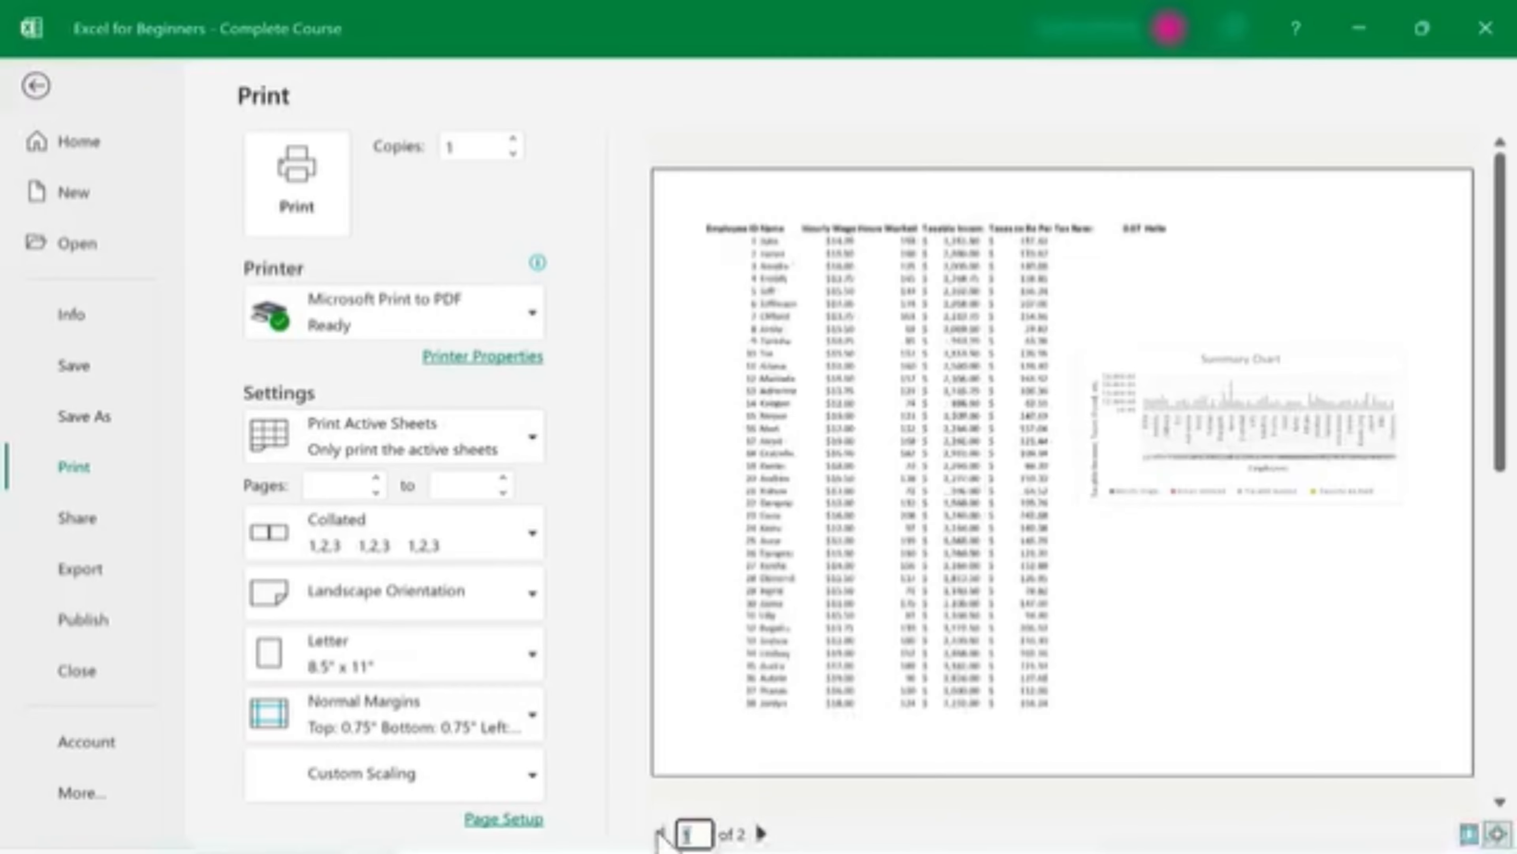
click(660, 833)
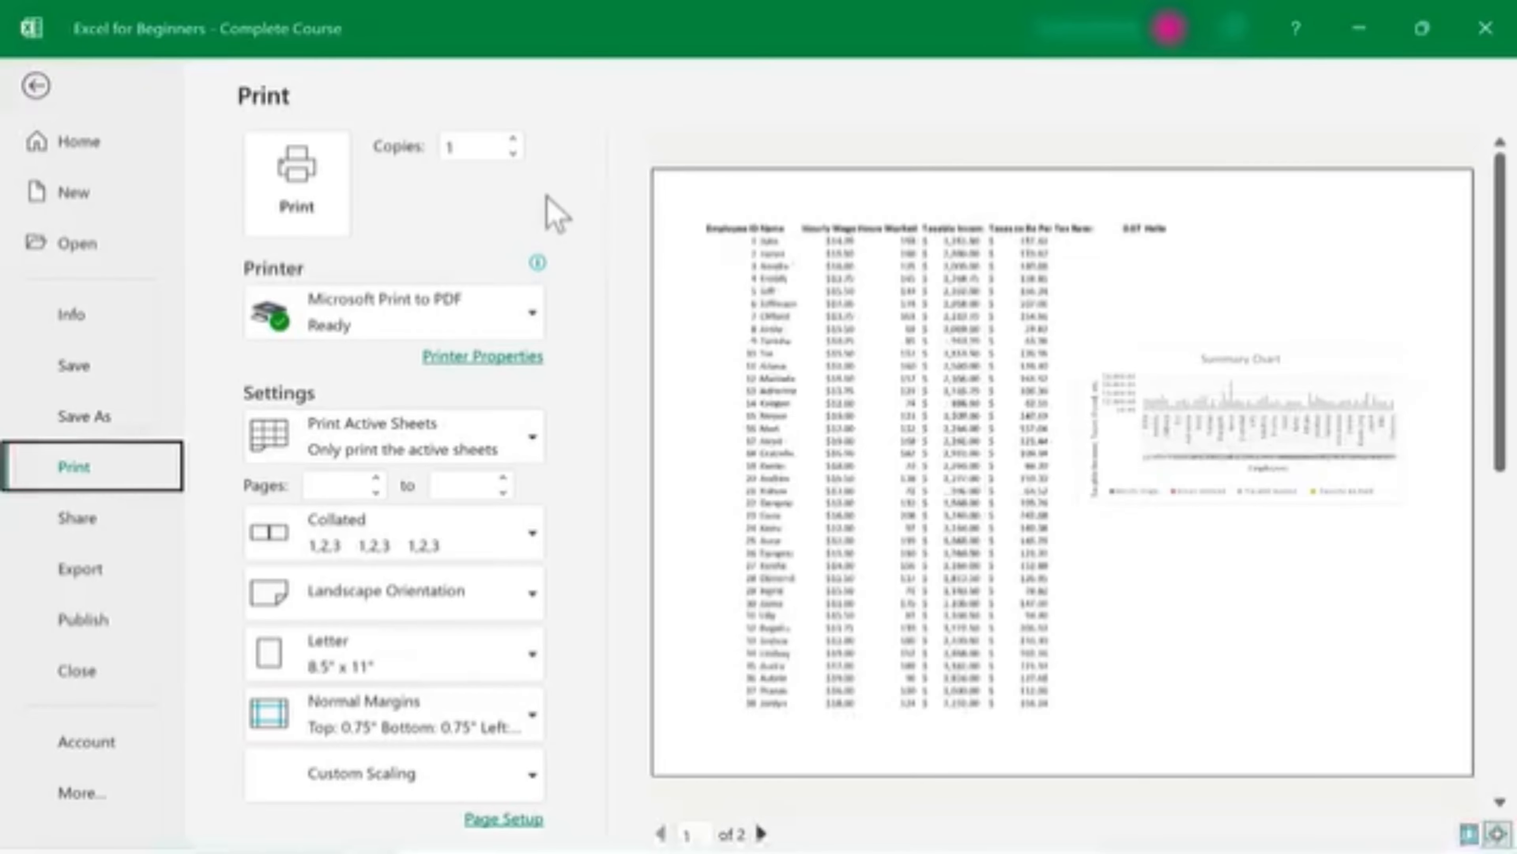
Step: Set the number of print copies to 2 and view the available printers, keeping Microsoft Print to PDF
click(512, 145)
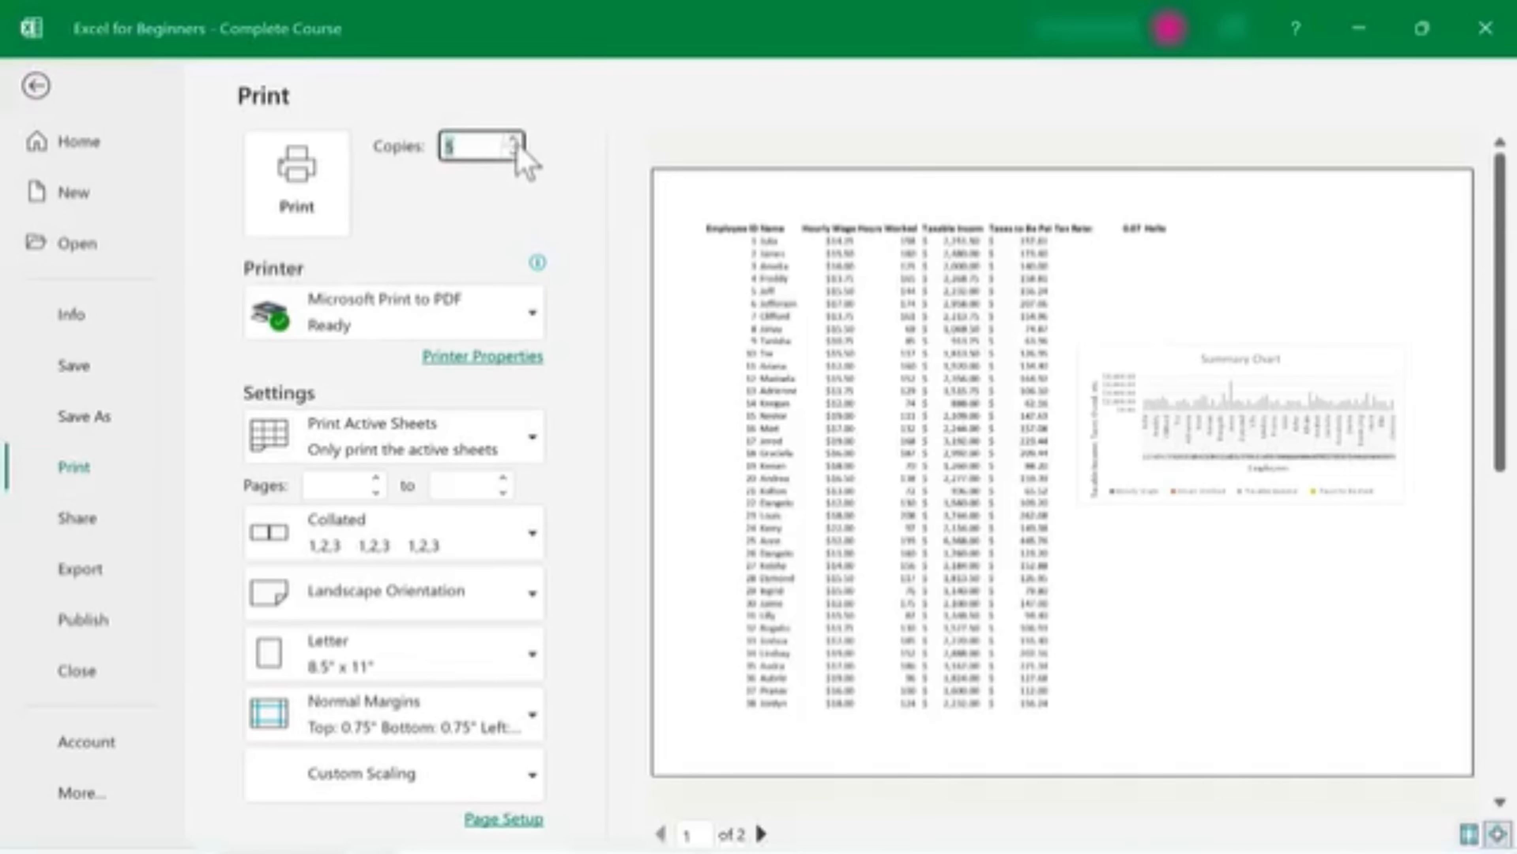
click(532, 312)
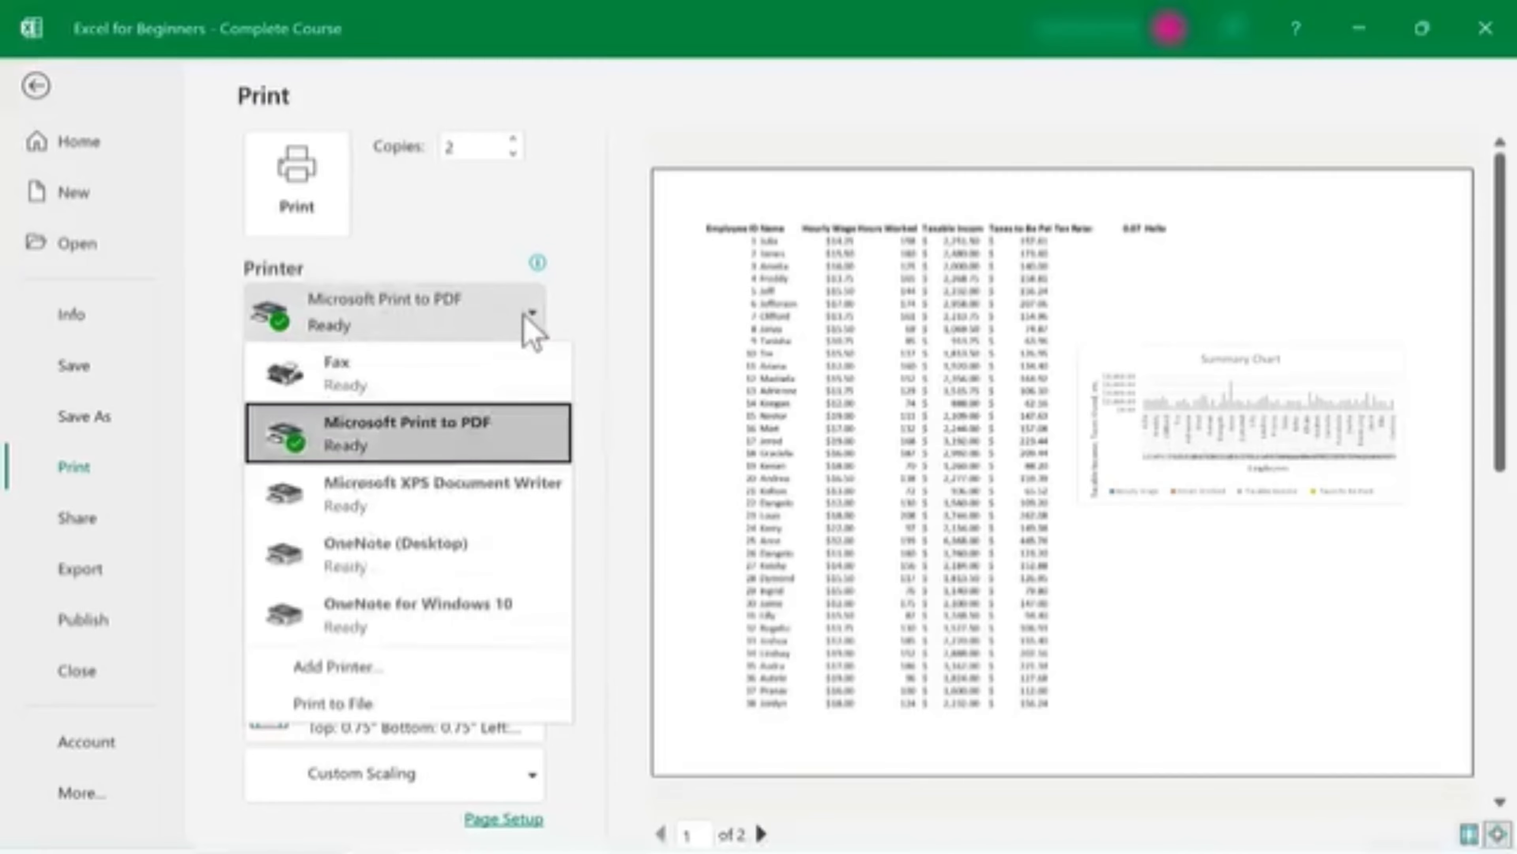
click(524, 320)
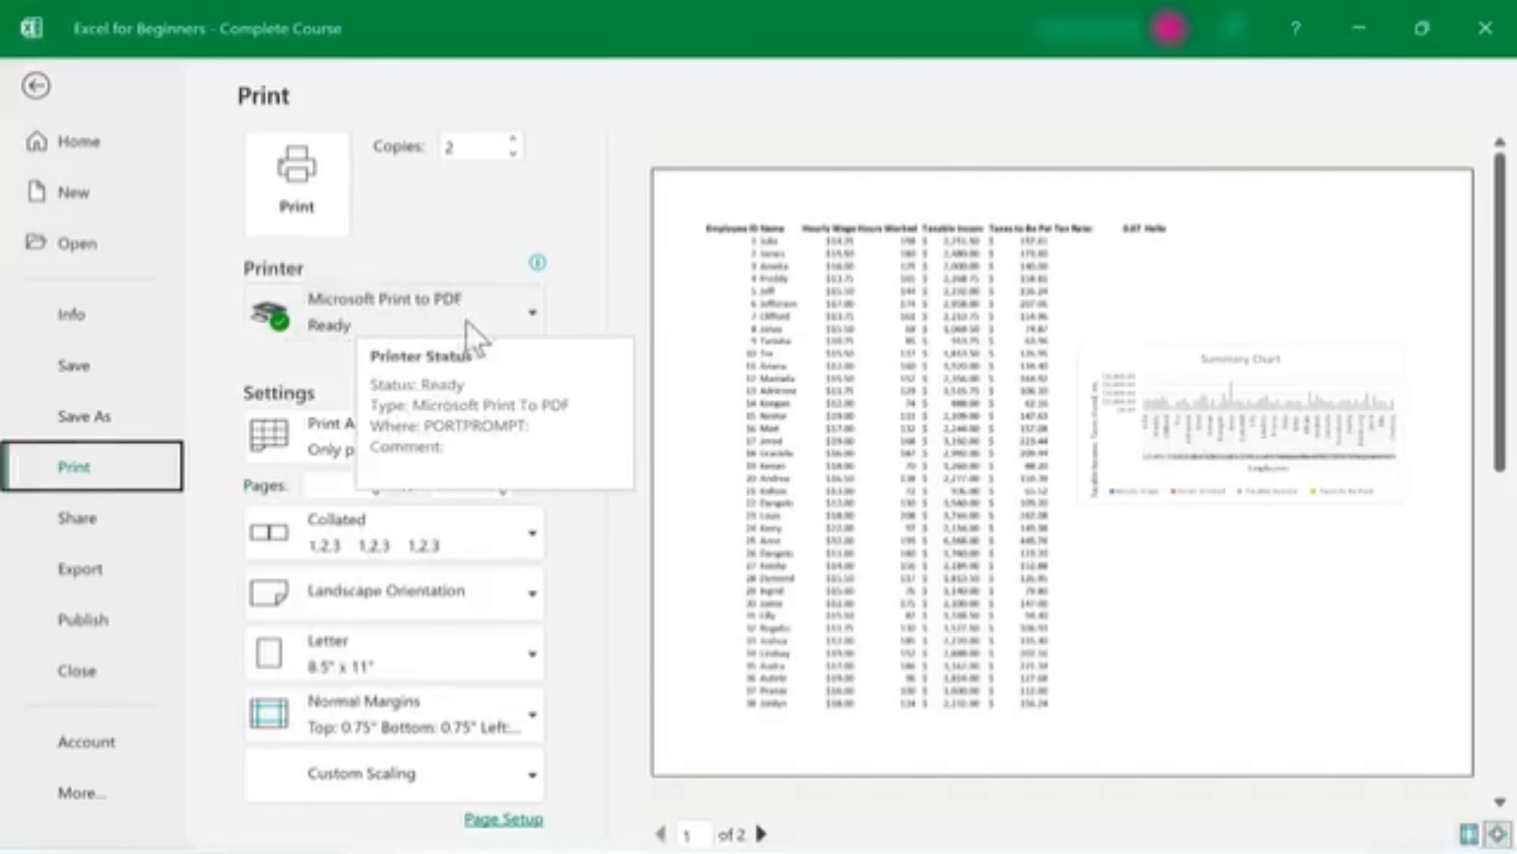
click(531, 312)
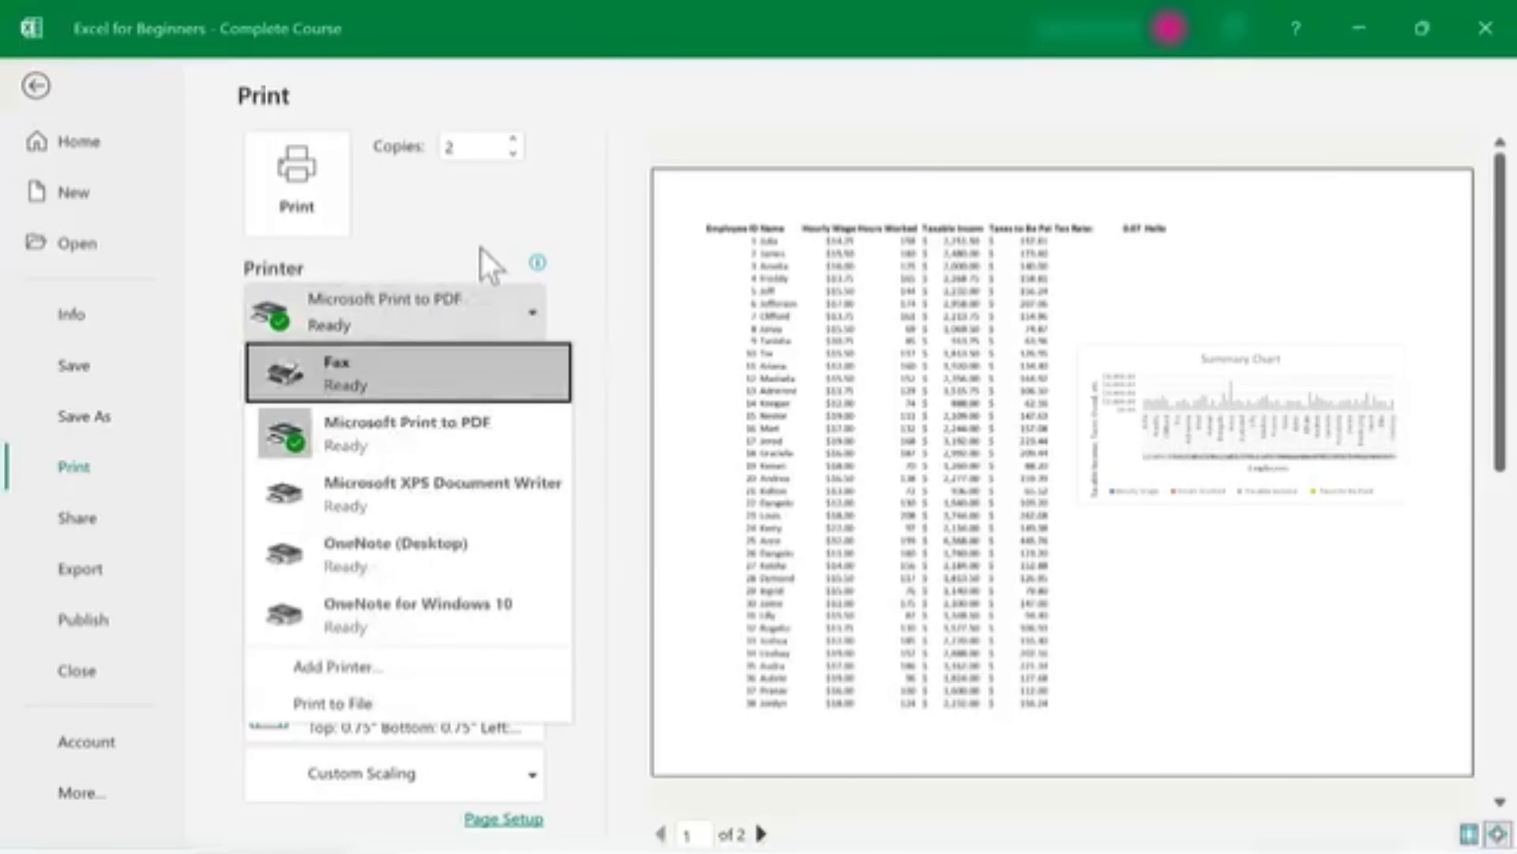
key(Escape)
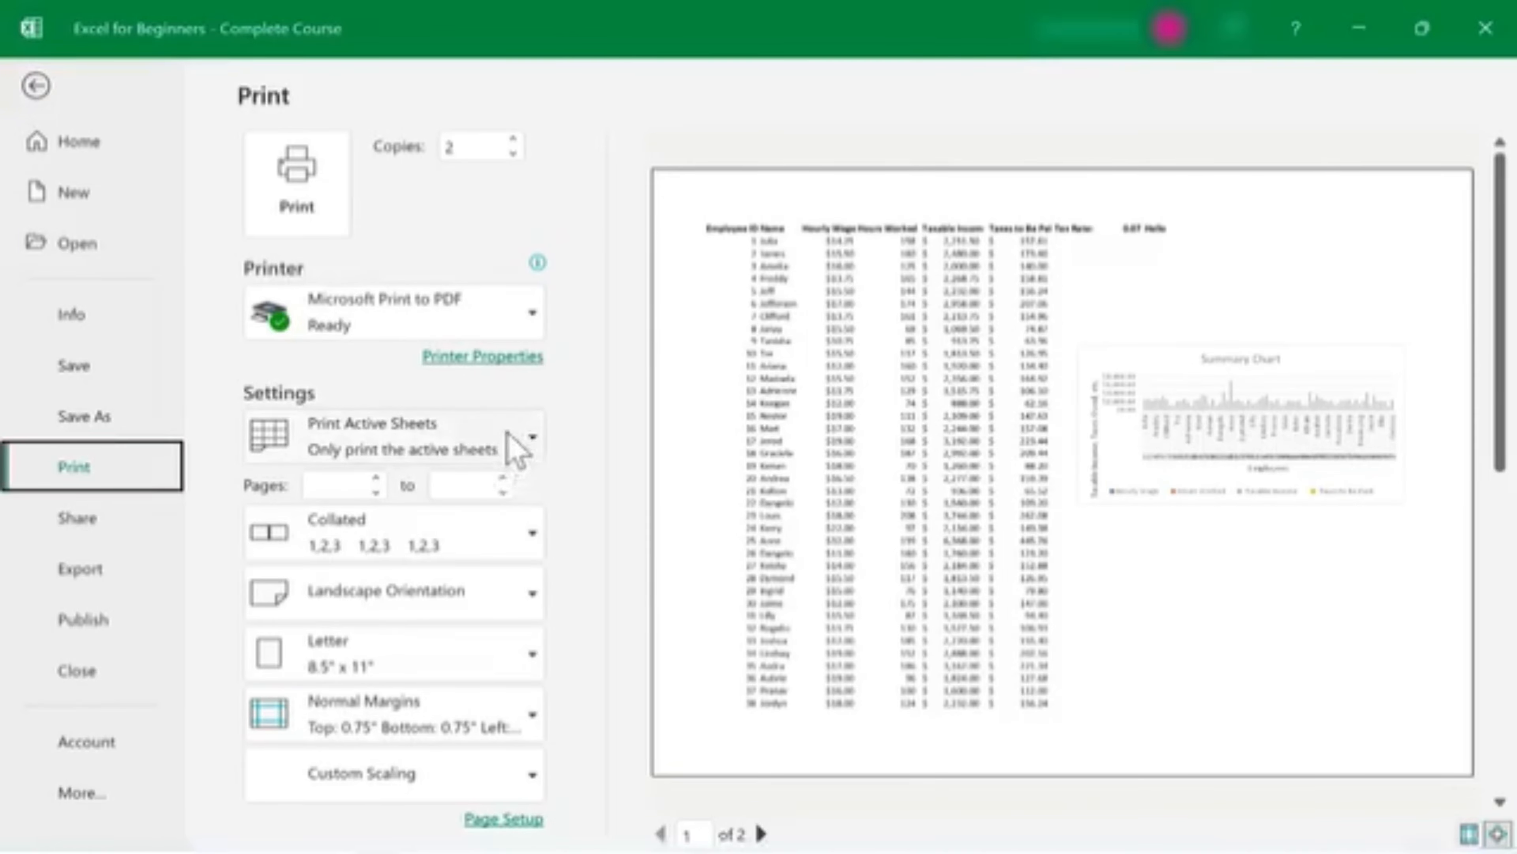
Step: Select cells B1:D12 on Sheet1 and set the print scope to Print Selection
click(529, 436)
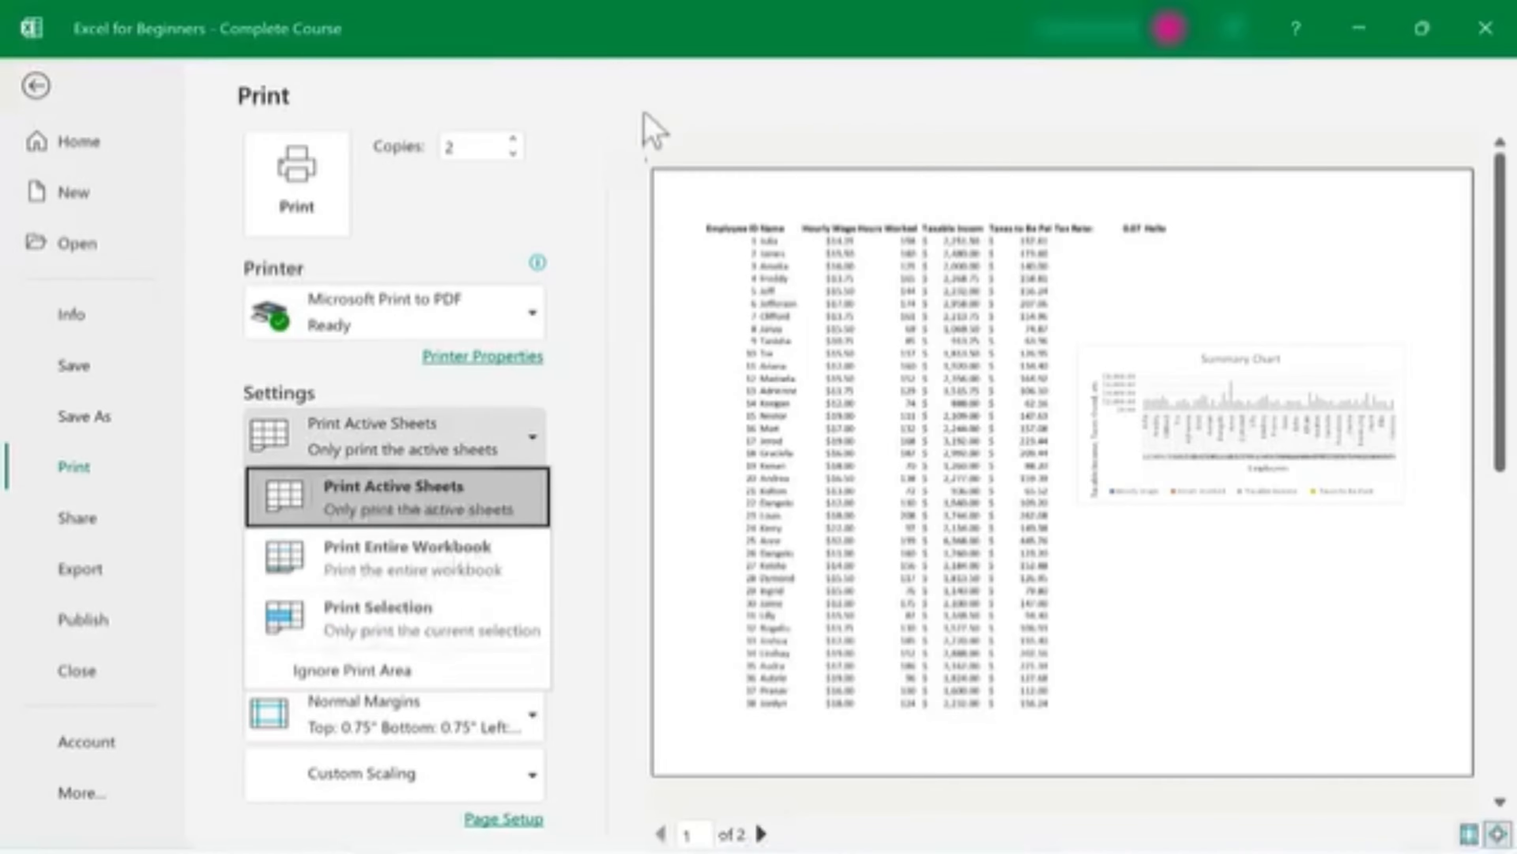
key(Escape)
click(36, 86)
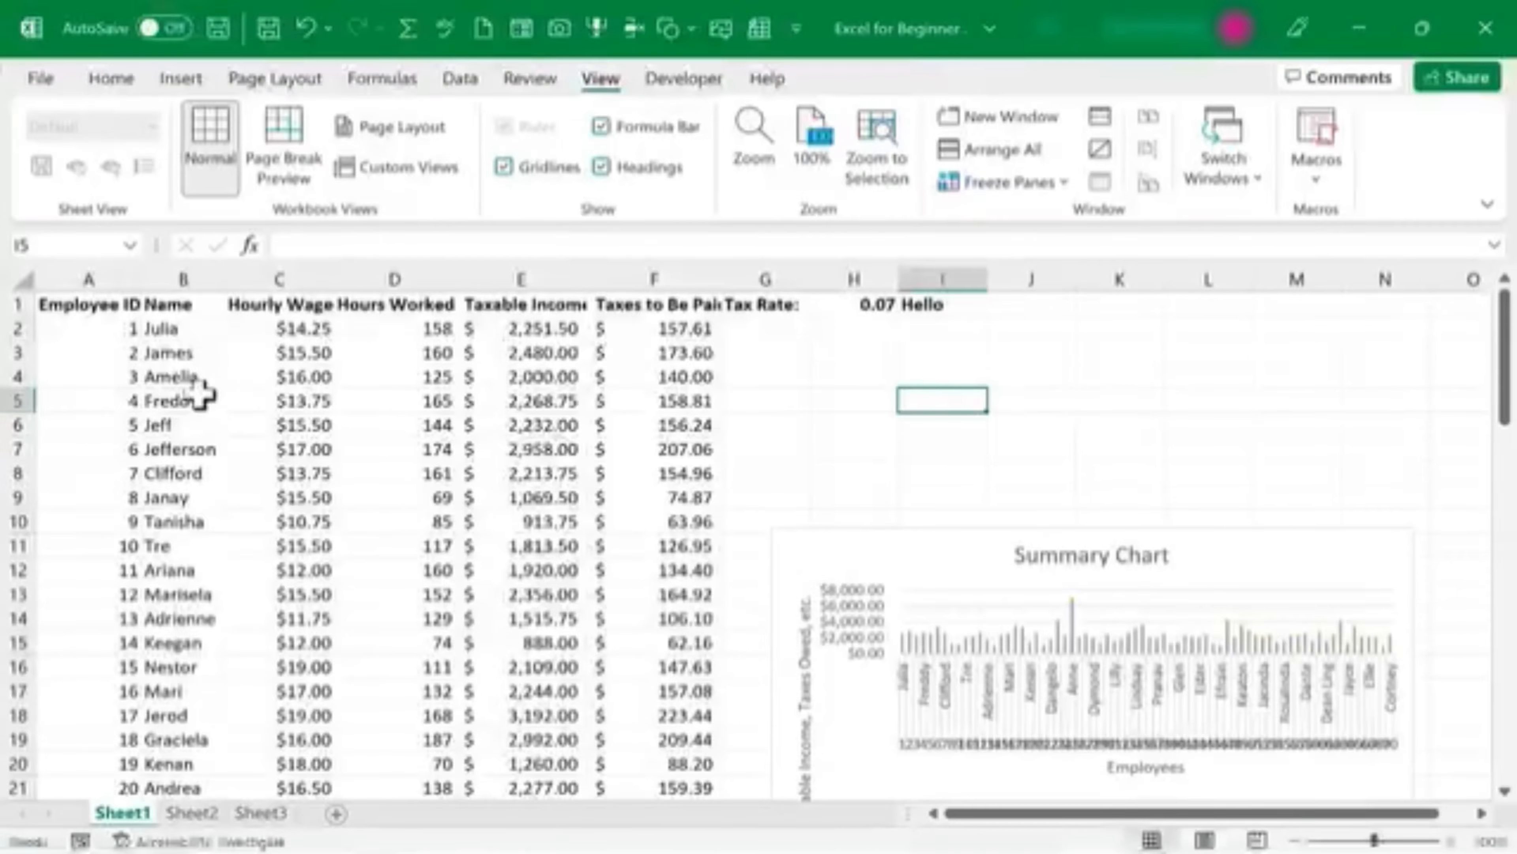
drag(181, 305, 429, 565)
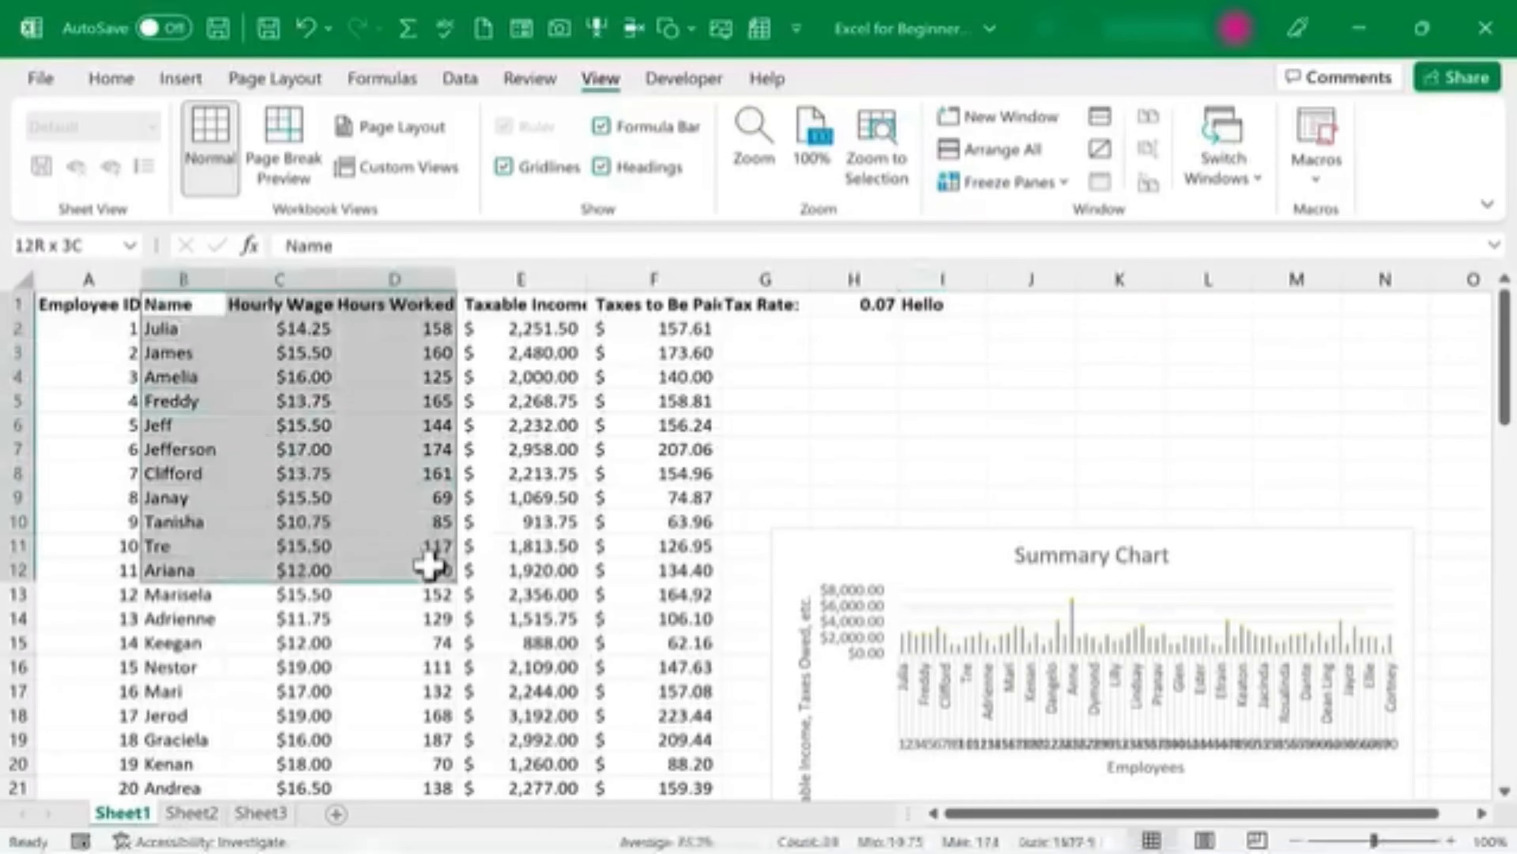
click(41, 78)
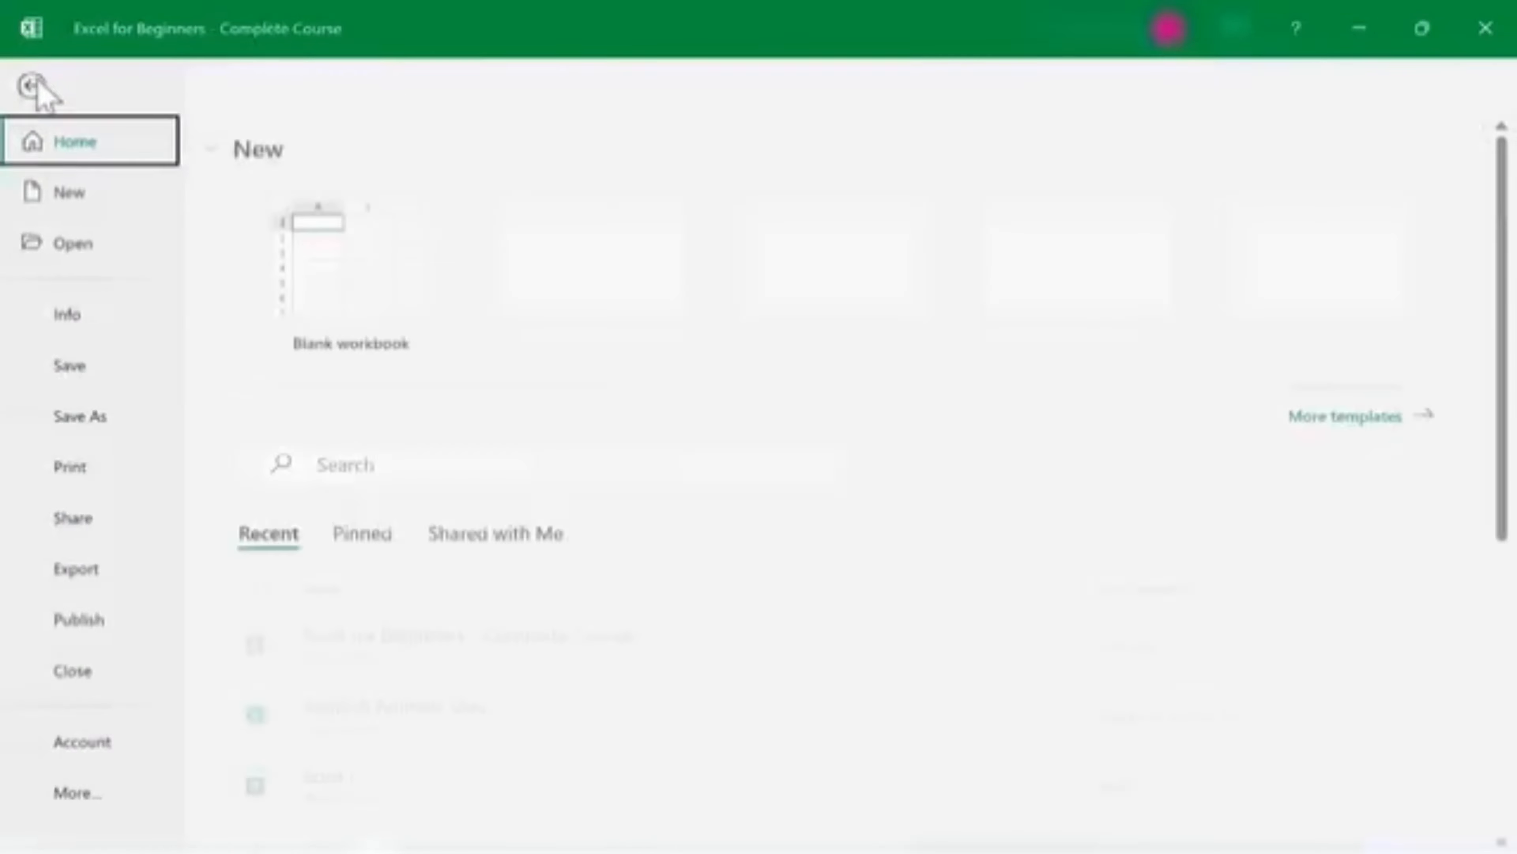
click(63, 467)
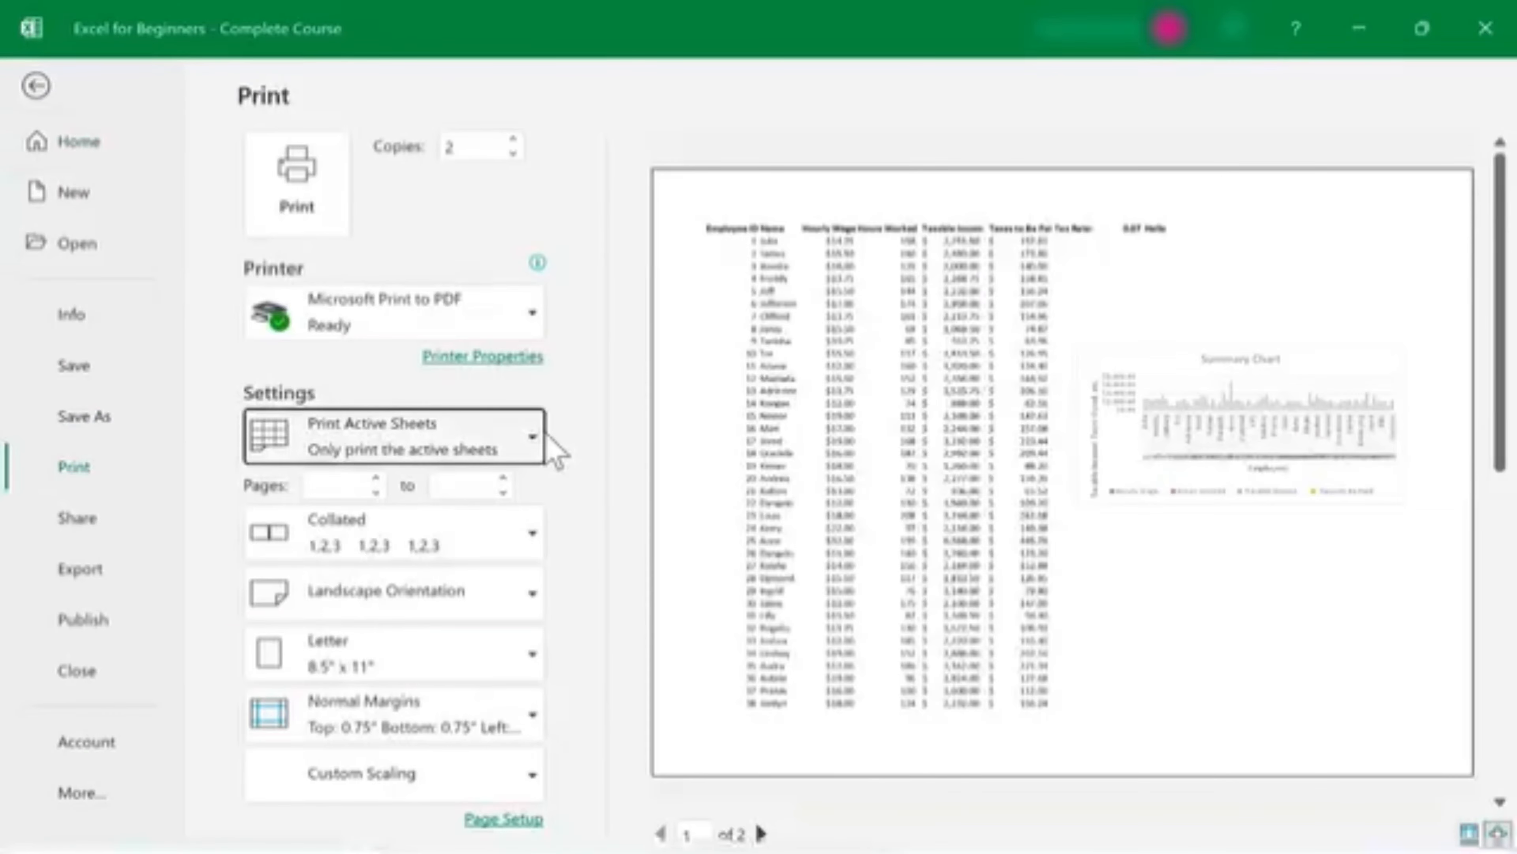
click(541, 445)
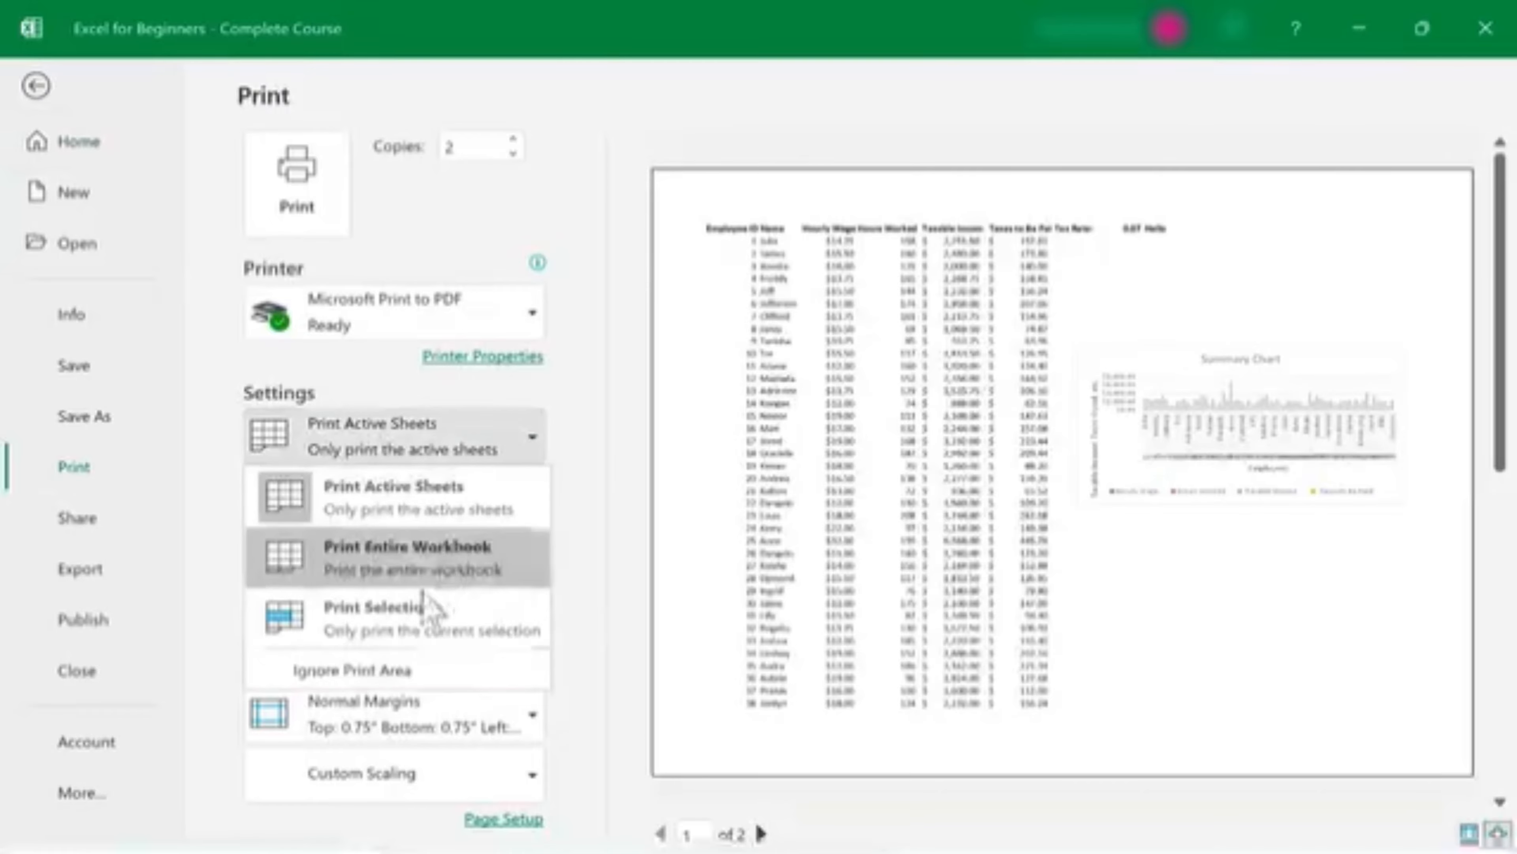
click(335, 619)
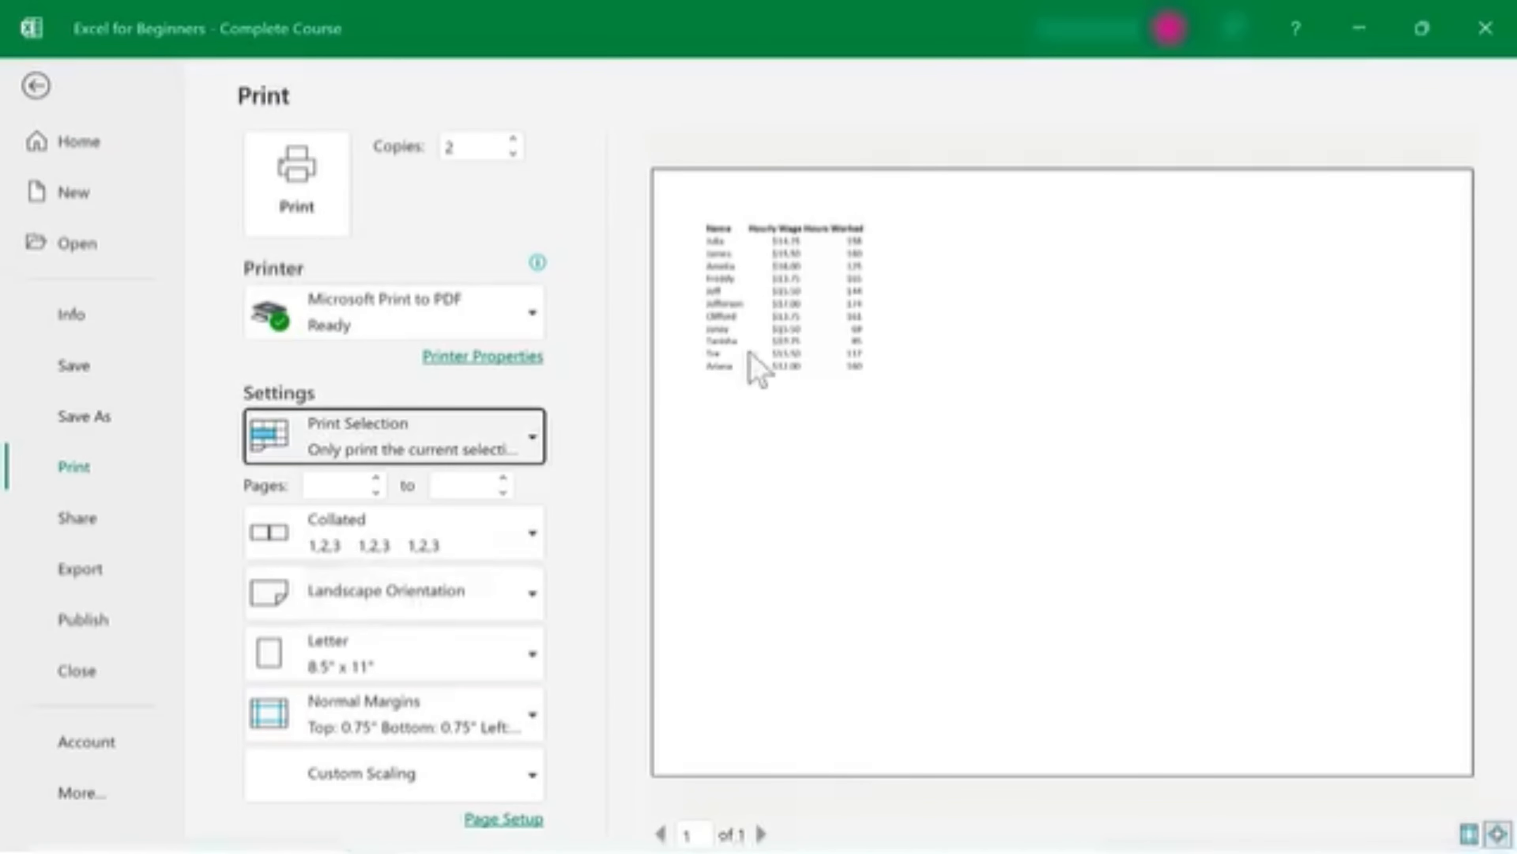
Step: Set the print scope to Print Active Sheets and the page range to 1 to 2
click(526, 442)
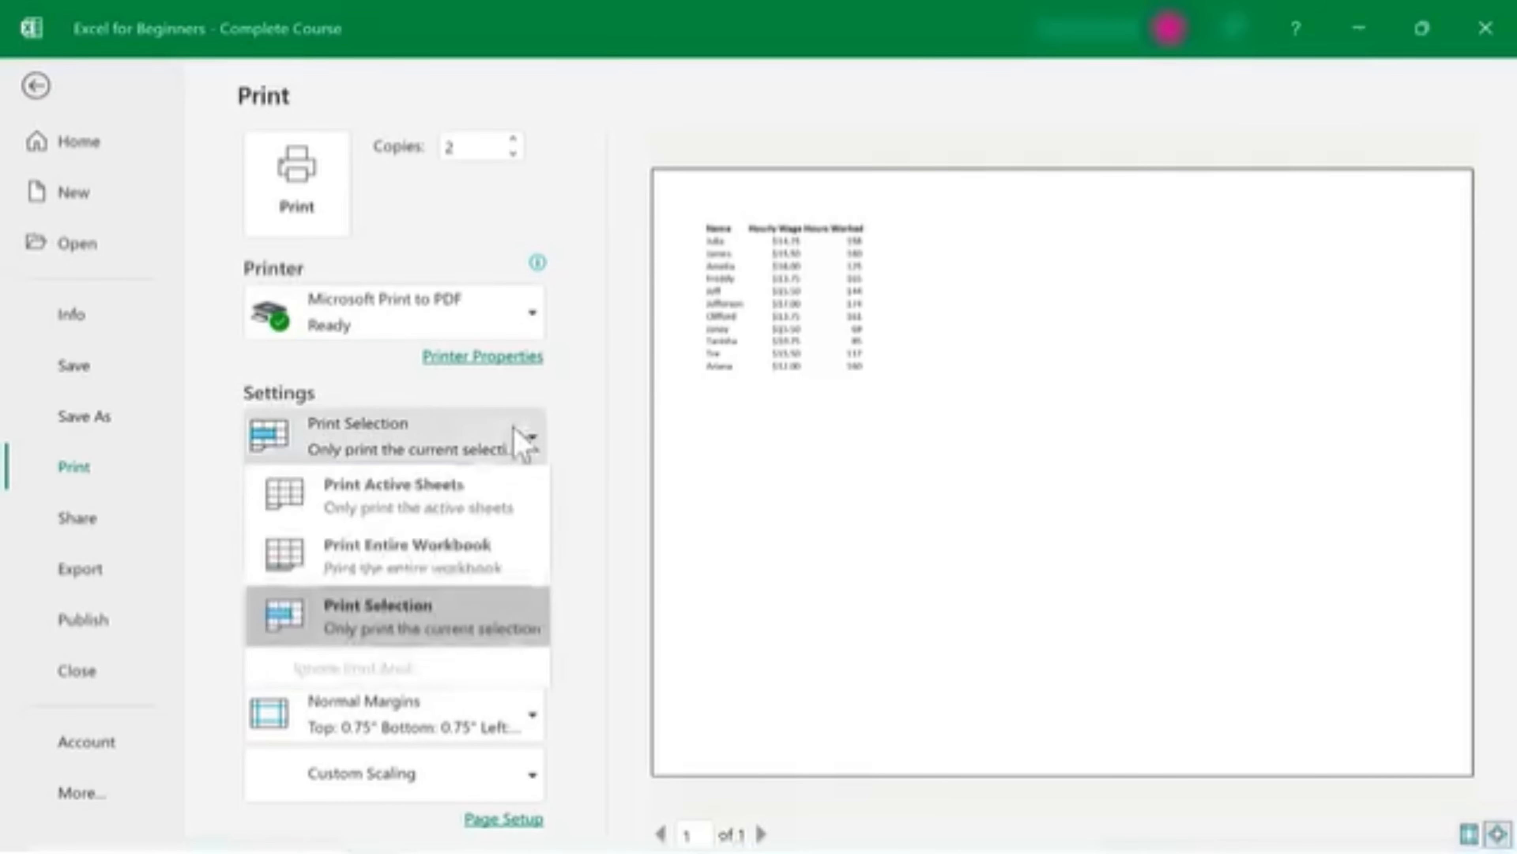
click(412, 511)
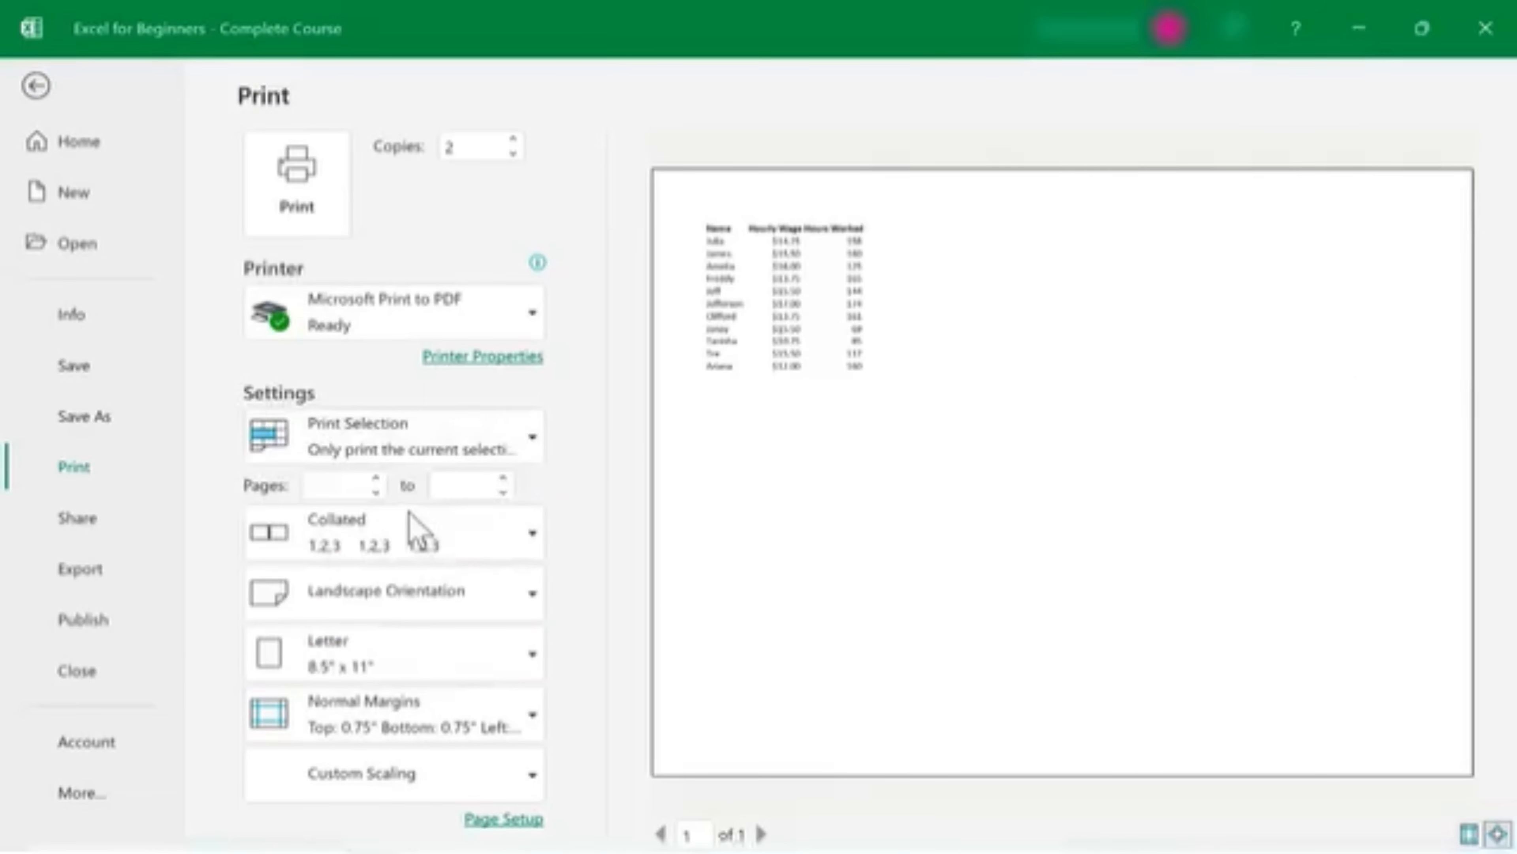
click(376, 476)
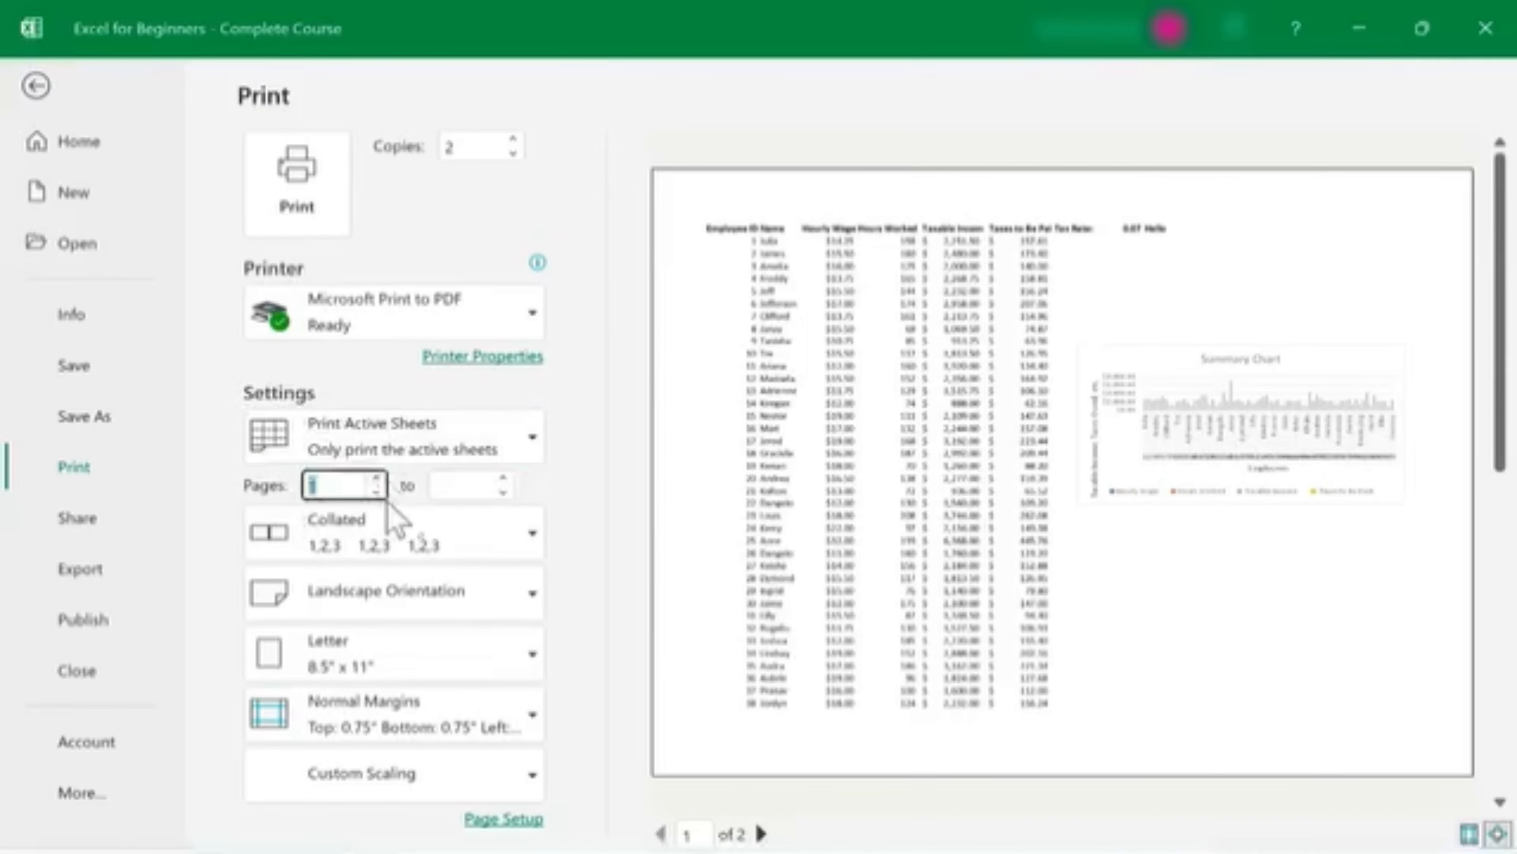
click(501, 478)
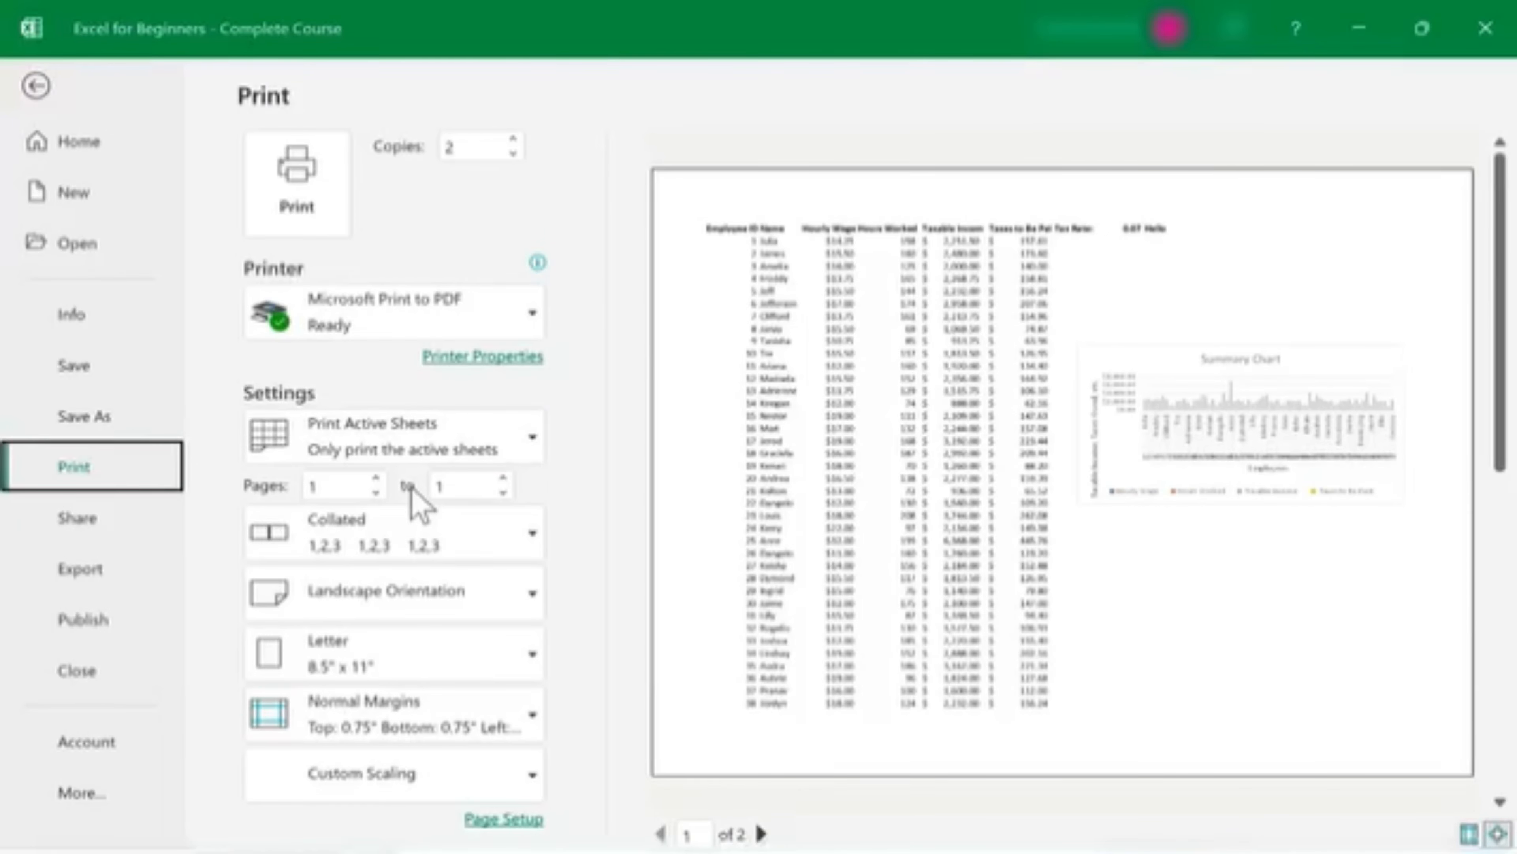
click(503, 477)
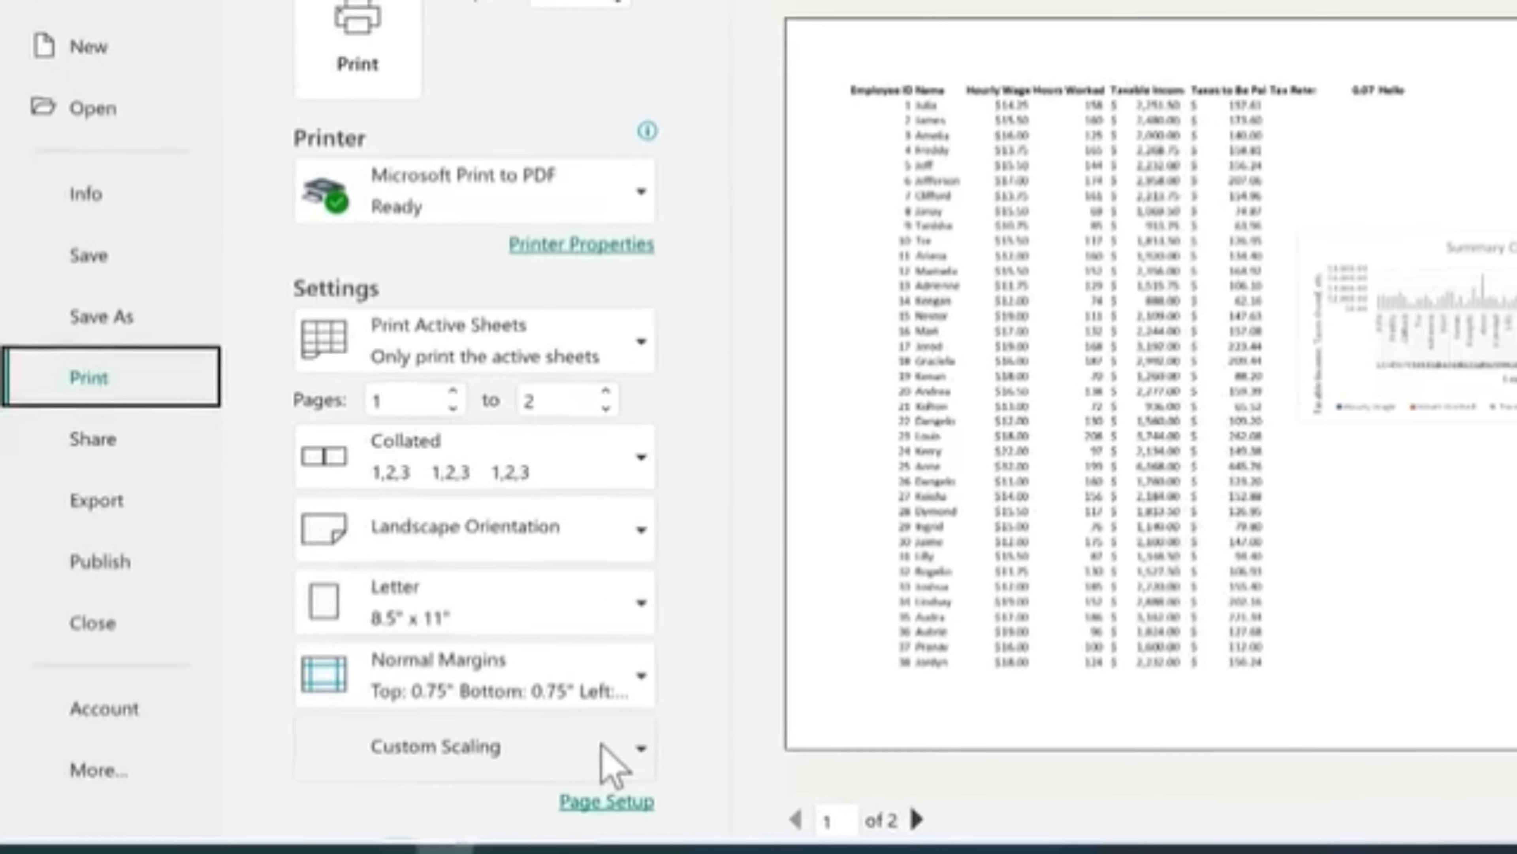
Step: Set the print scaling to Fit Sheet on One Page
click(613, 759)
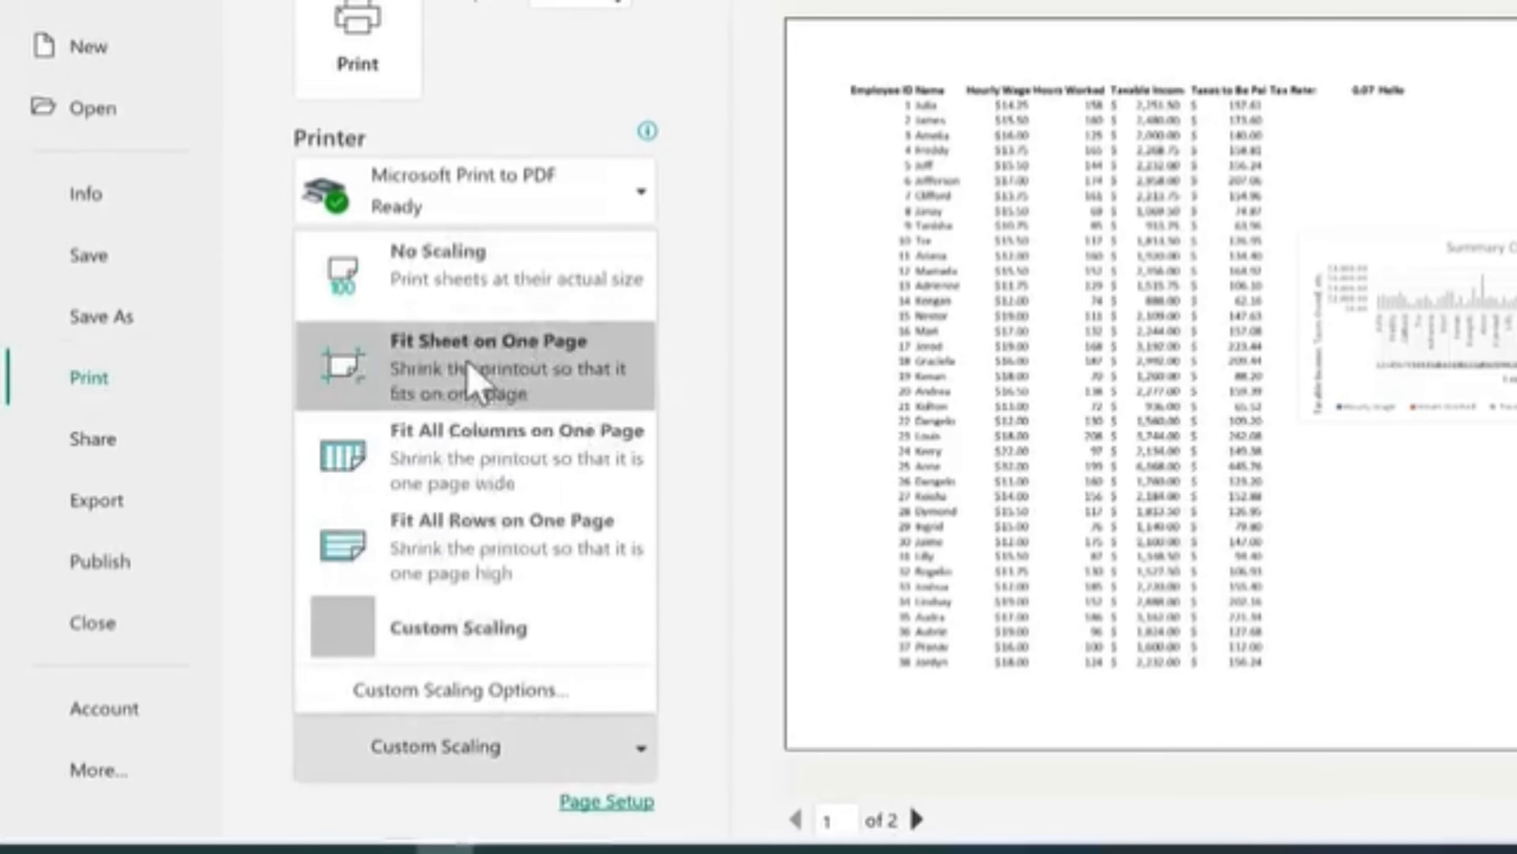
click(541, 387)
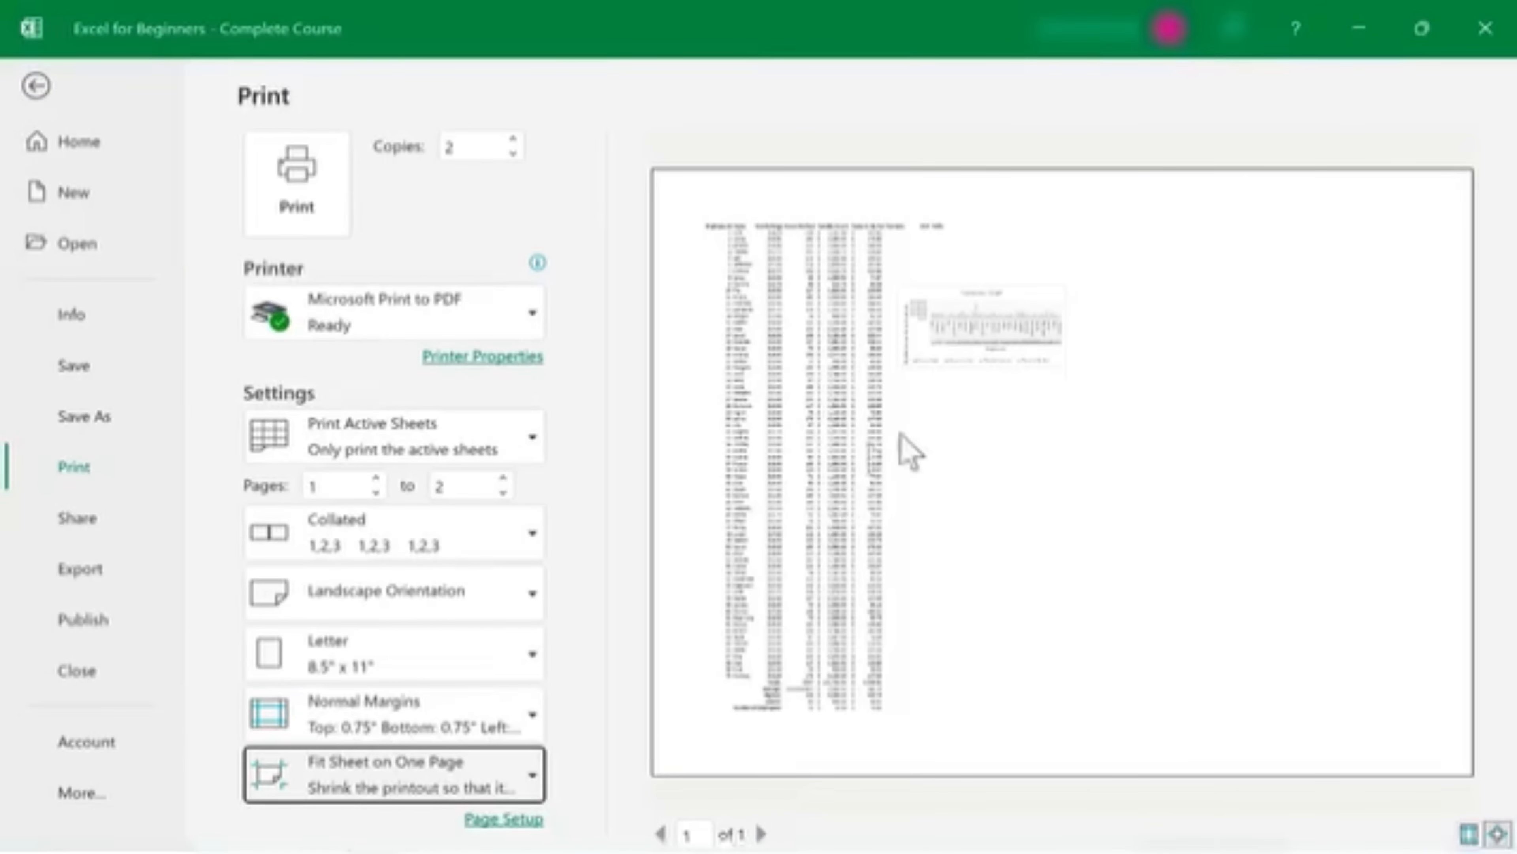
click(545, 193)
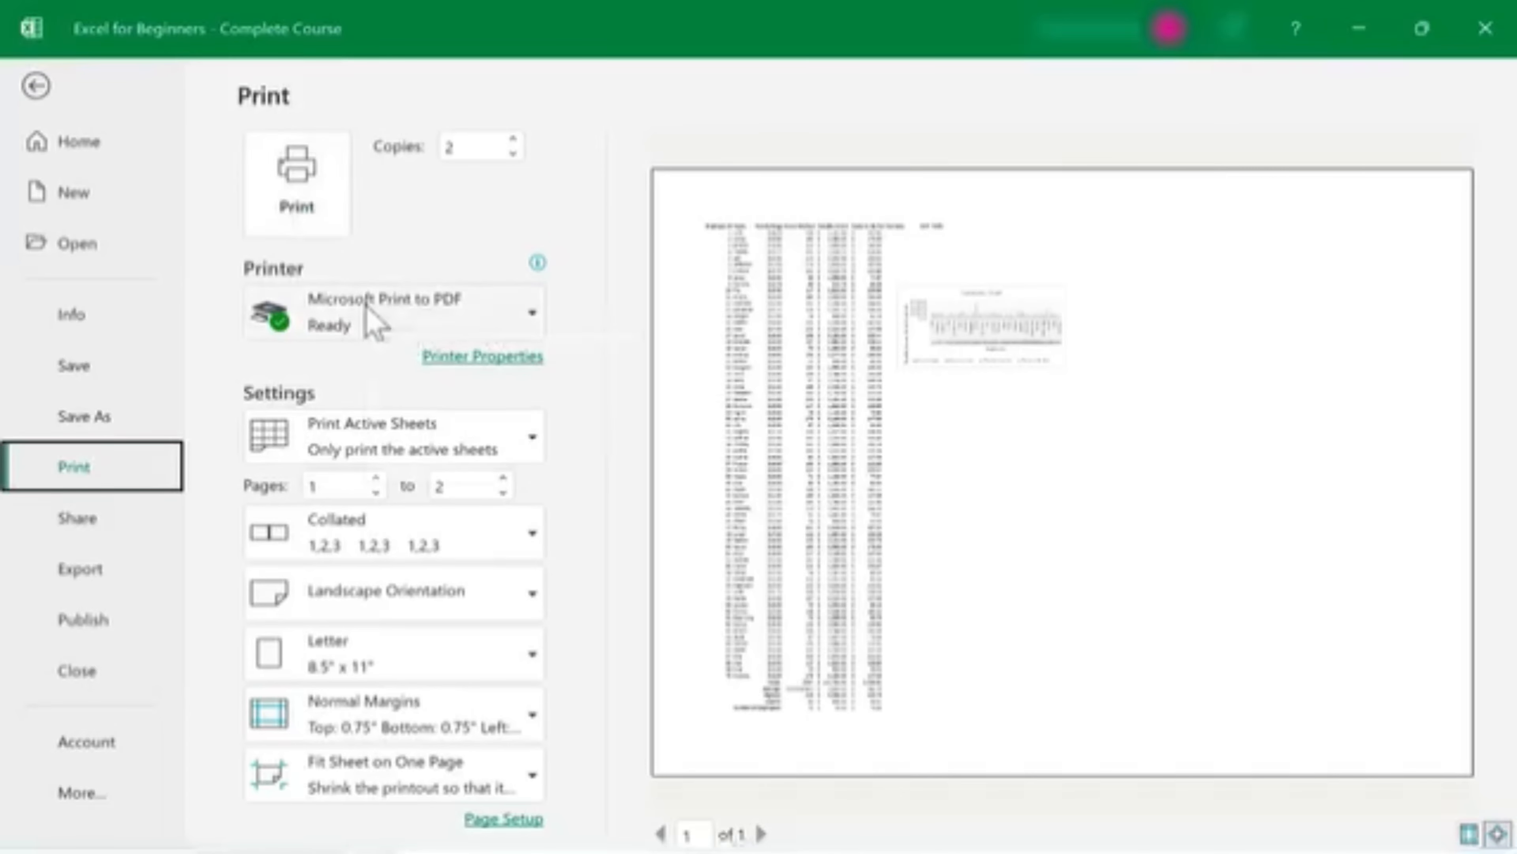
Step: Print the sheet with Microsoft Print to PDF, saving the output in the Downloads folder as Payroll1
mouse_move(366, 313)
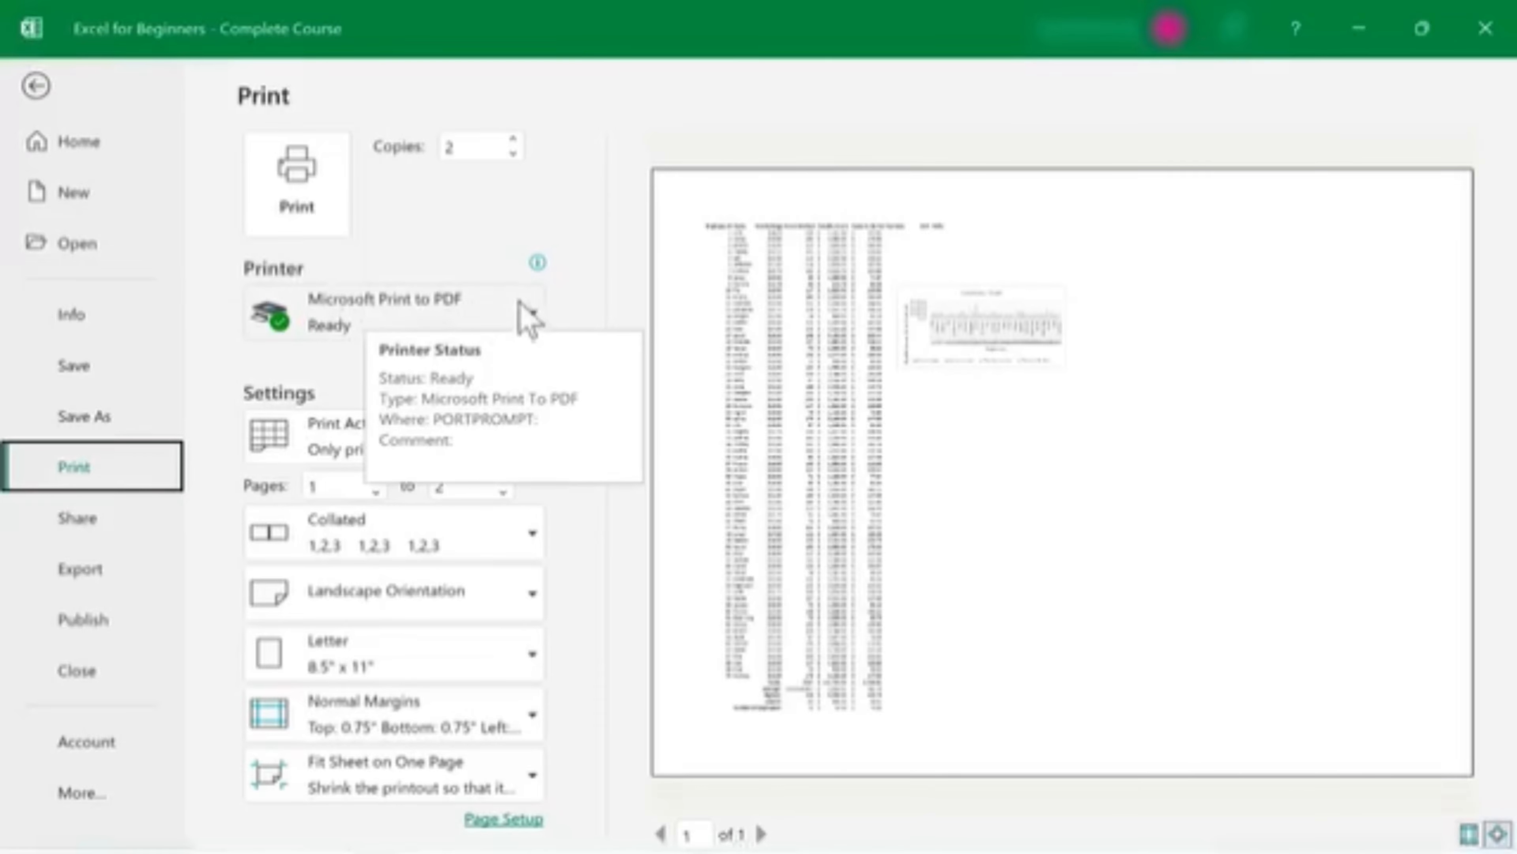
click(527, 317)
click(518, 315)
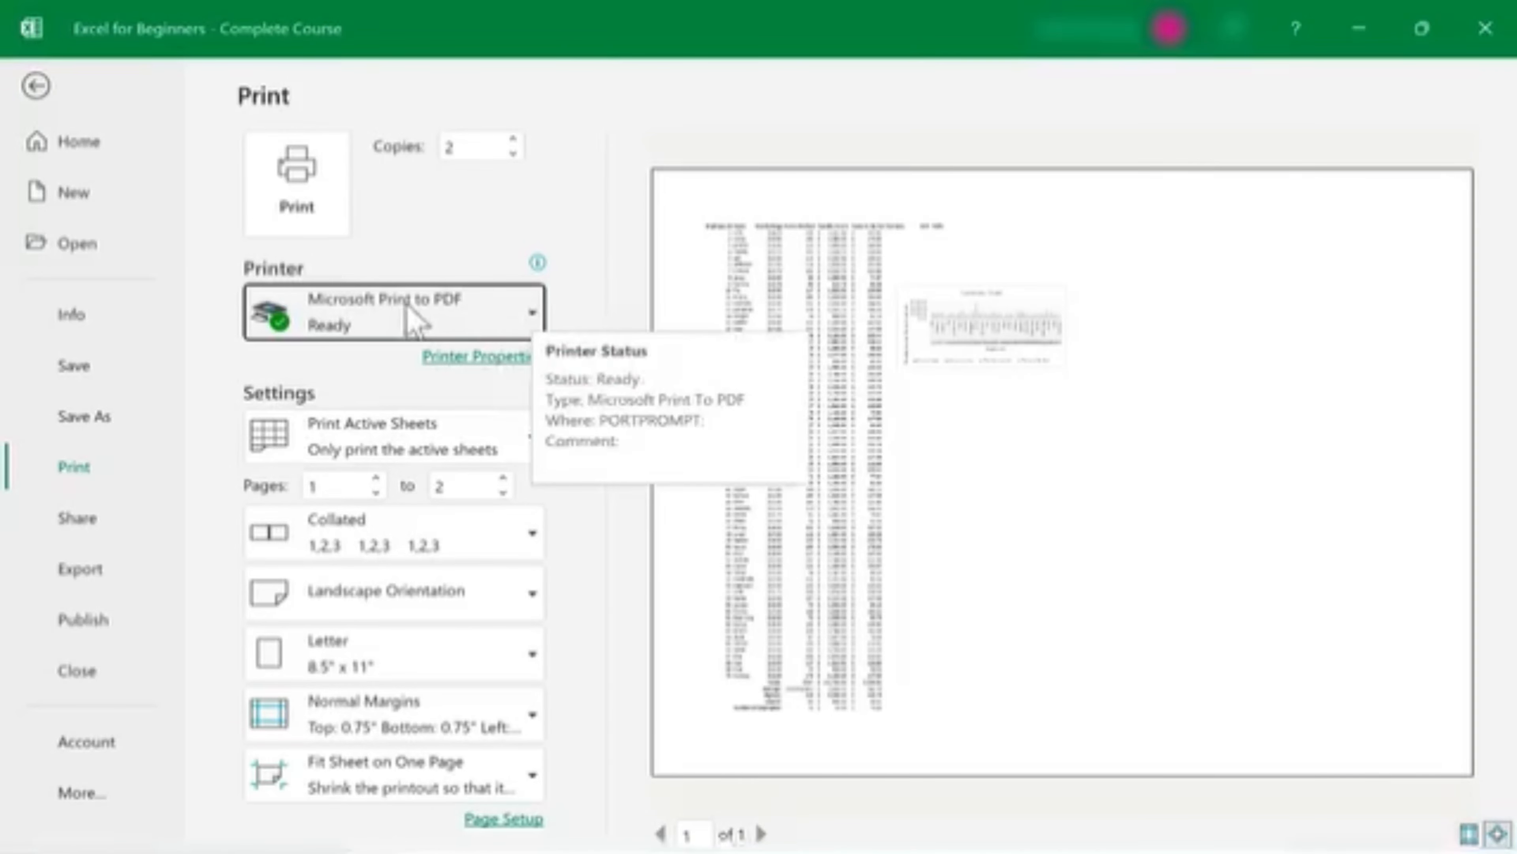
click(297, 179)
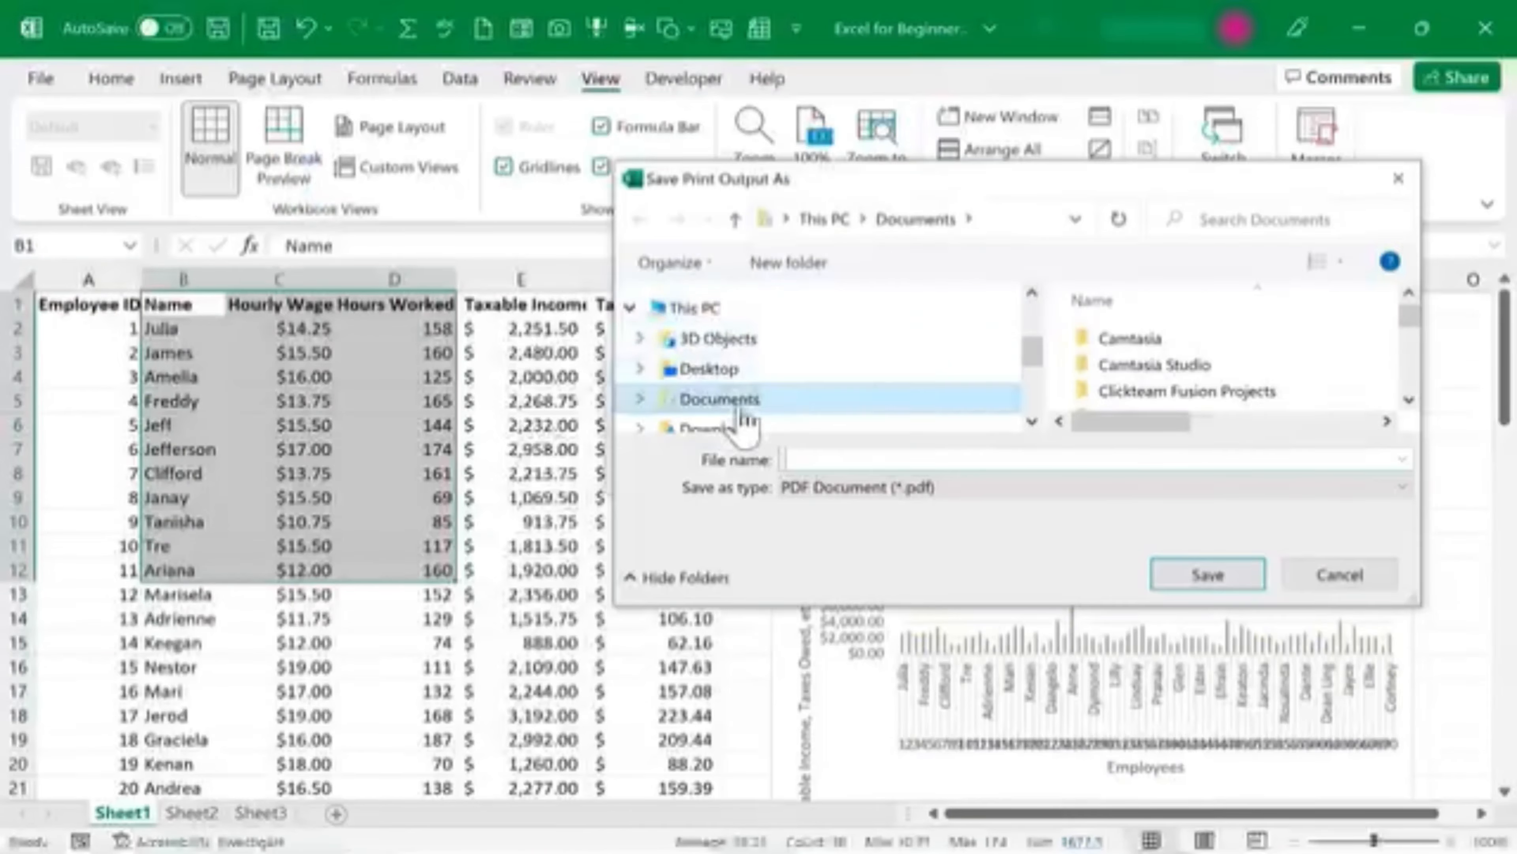
click(789, 428)
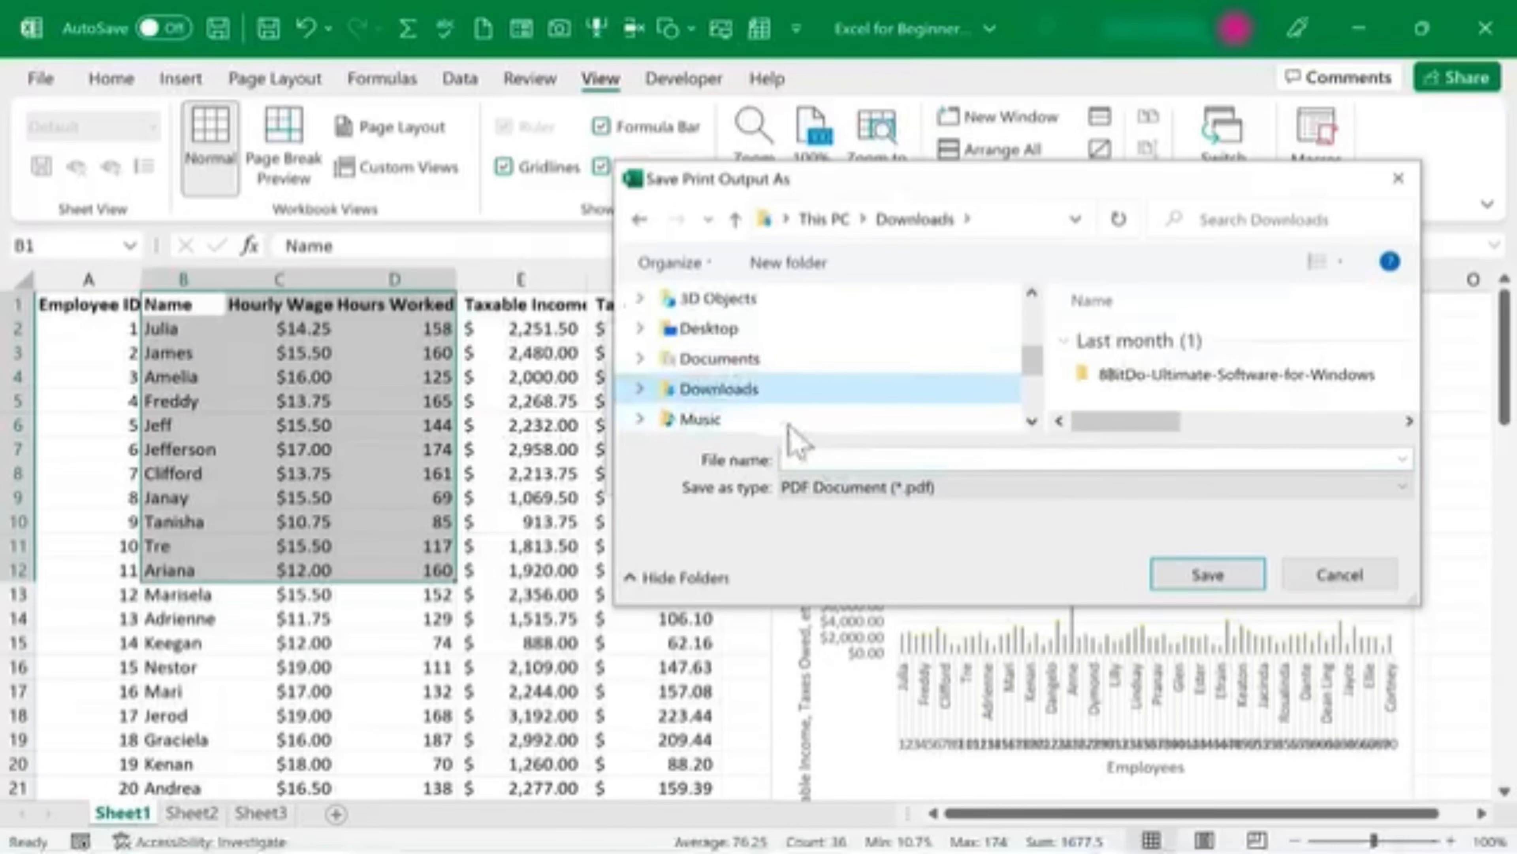
click(843, 463)
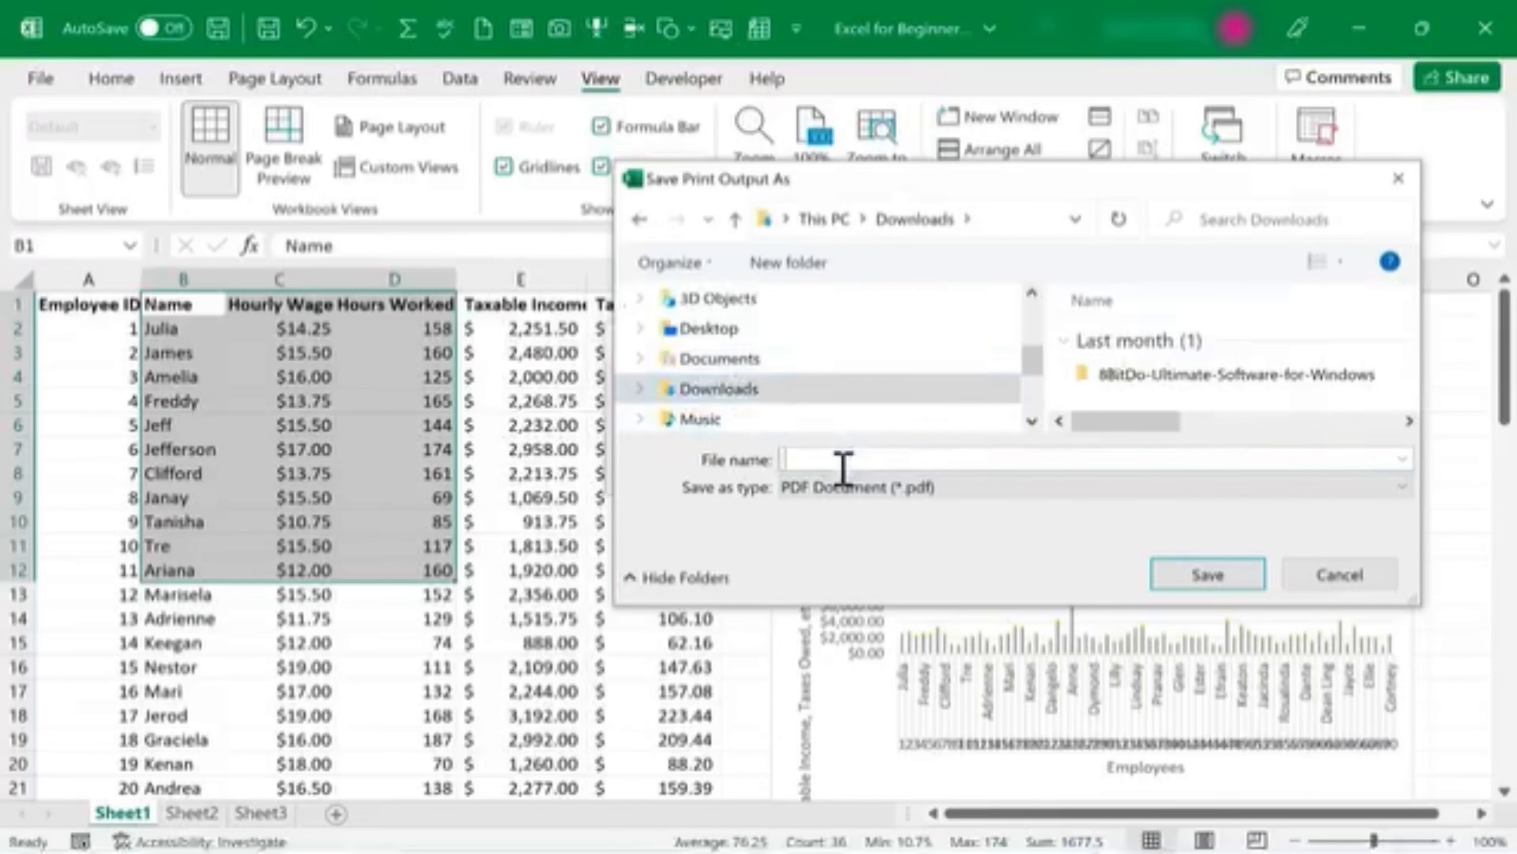
click(1207, 575)
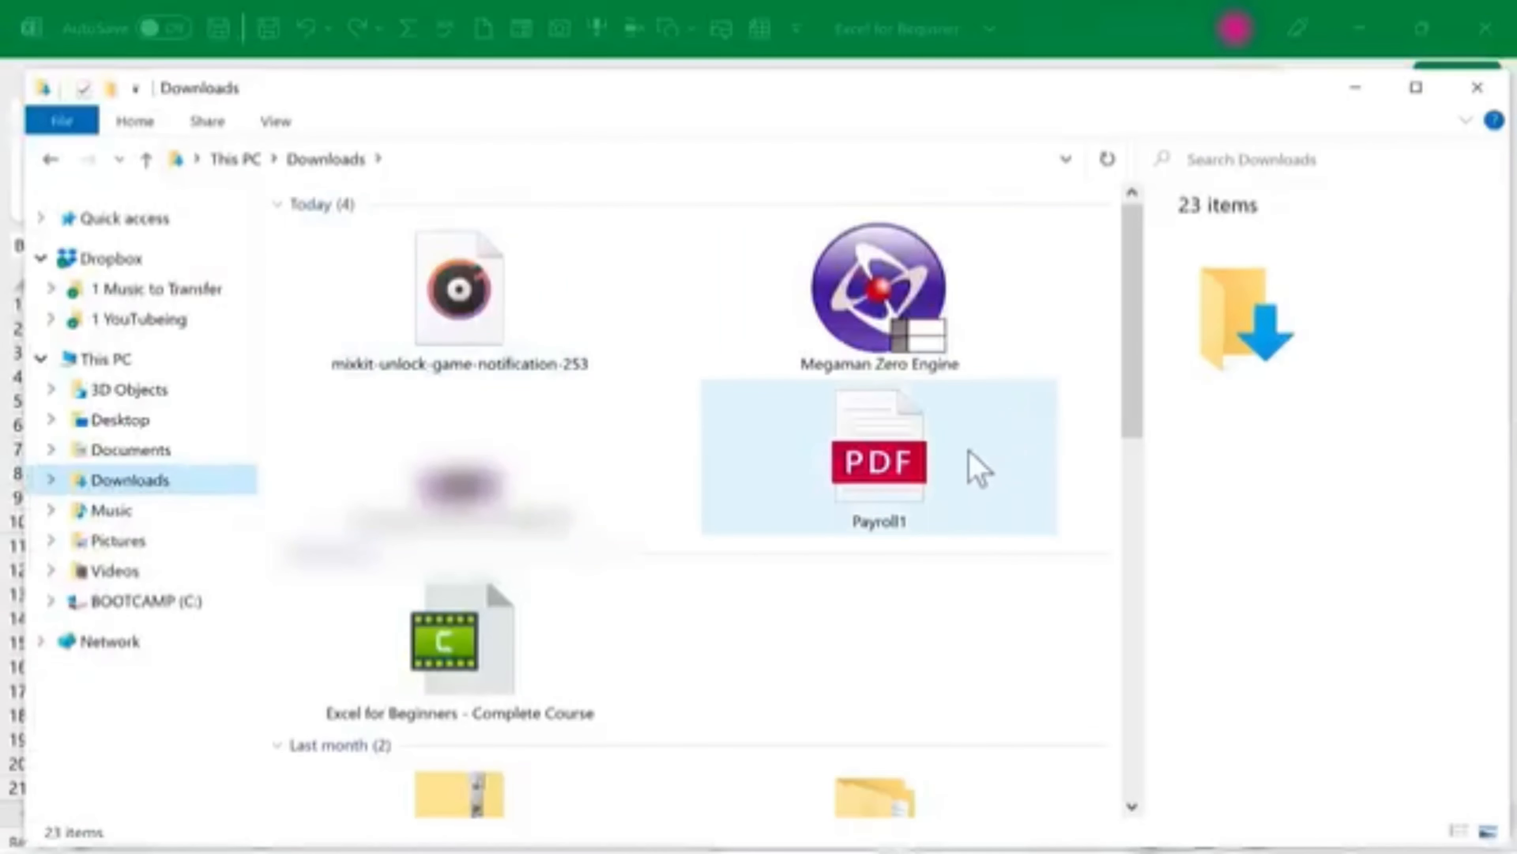
Step: Open Payroll1 from the Downloads folder in the browser and examine the printed page's payroll table and chart
double_click(890, 472)
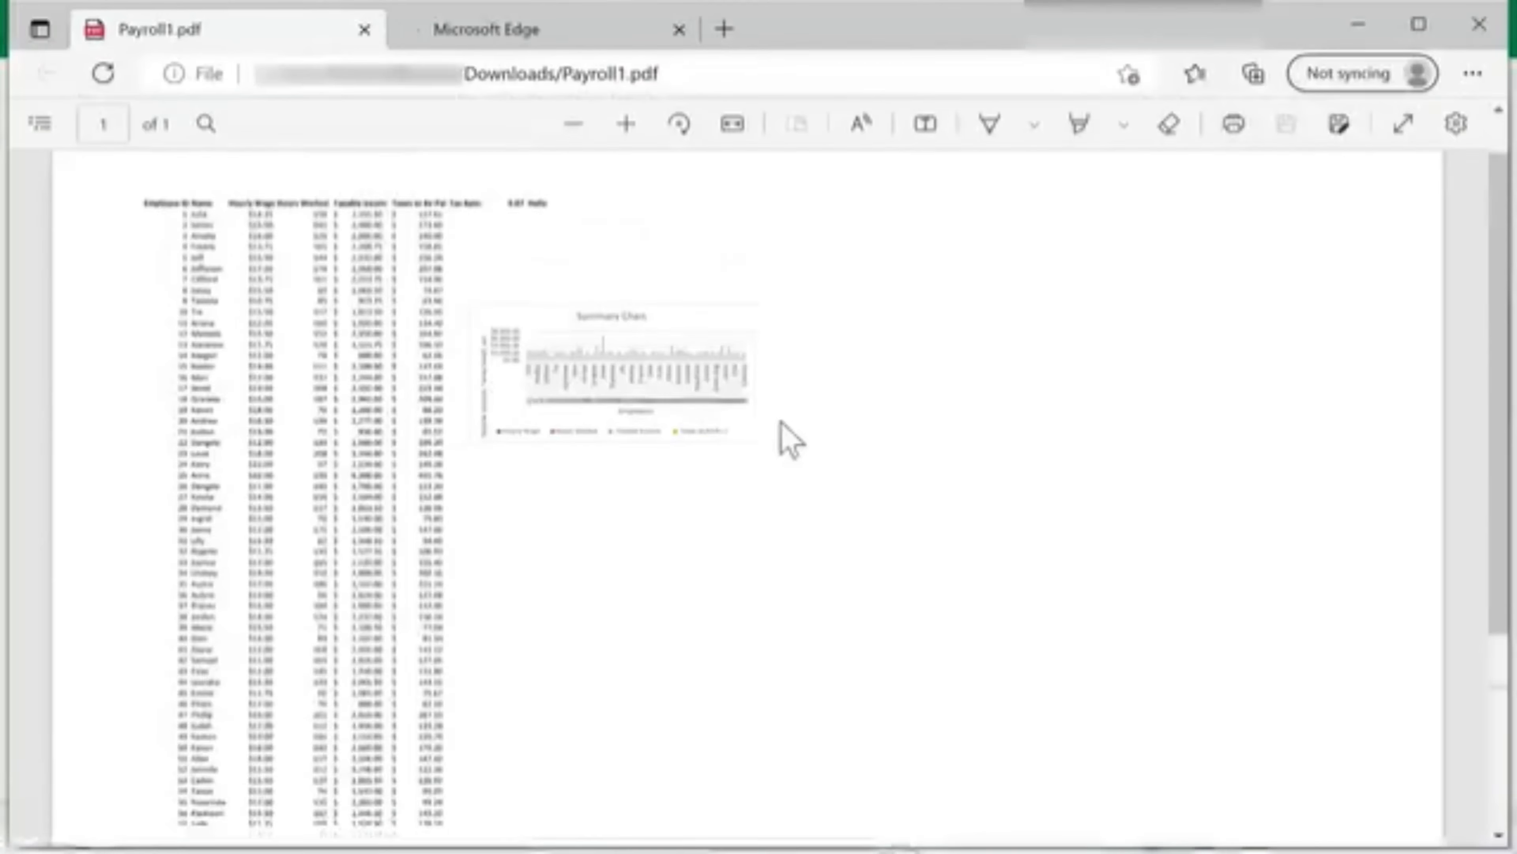
scroll(770, 466, down, 5)
scroll(352, 566, up, 5)
scroll(474, 508, down, 4)
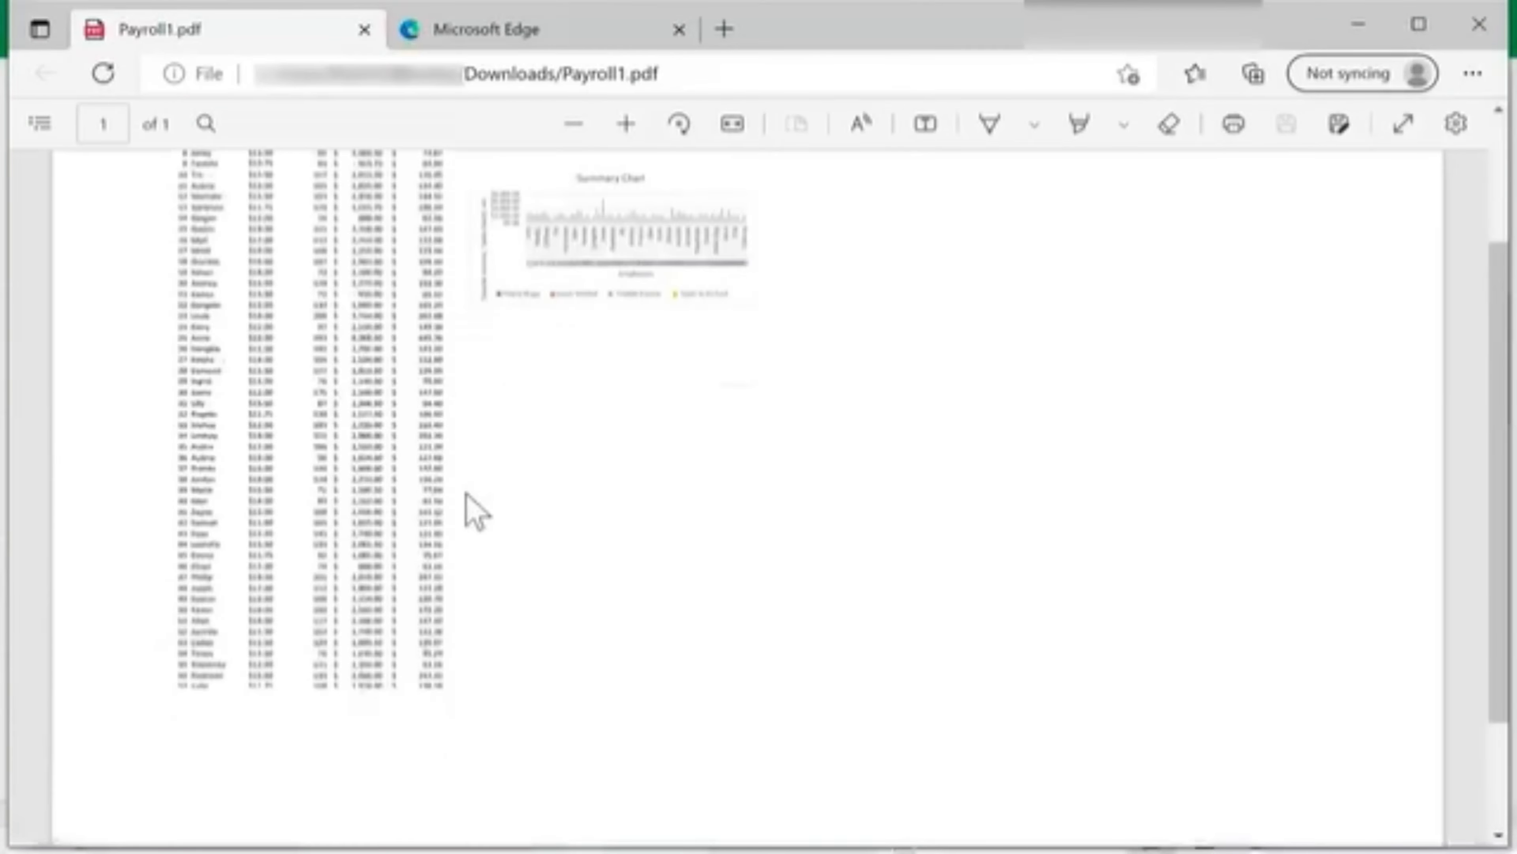
scroll(464, 493, up, 5)
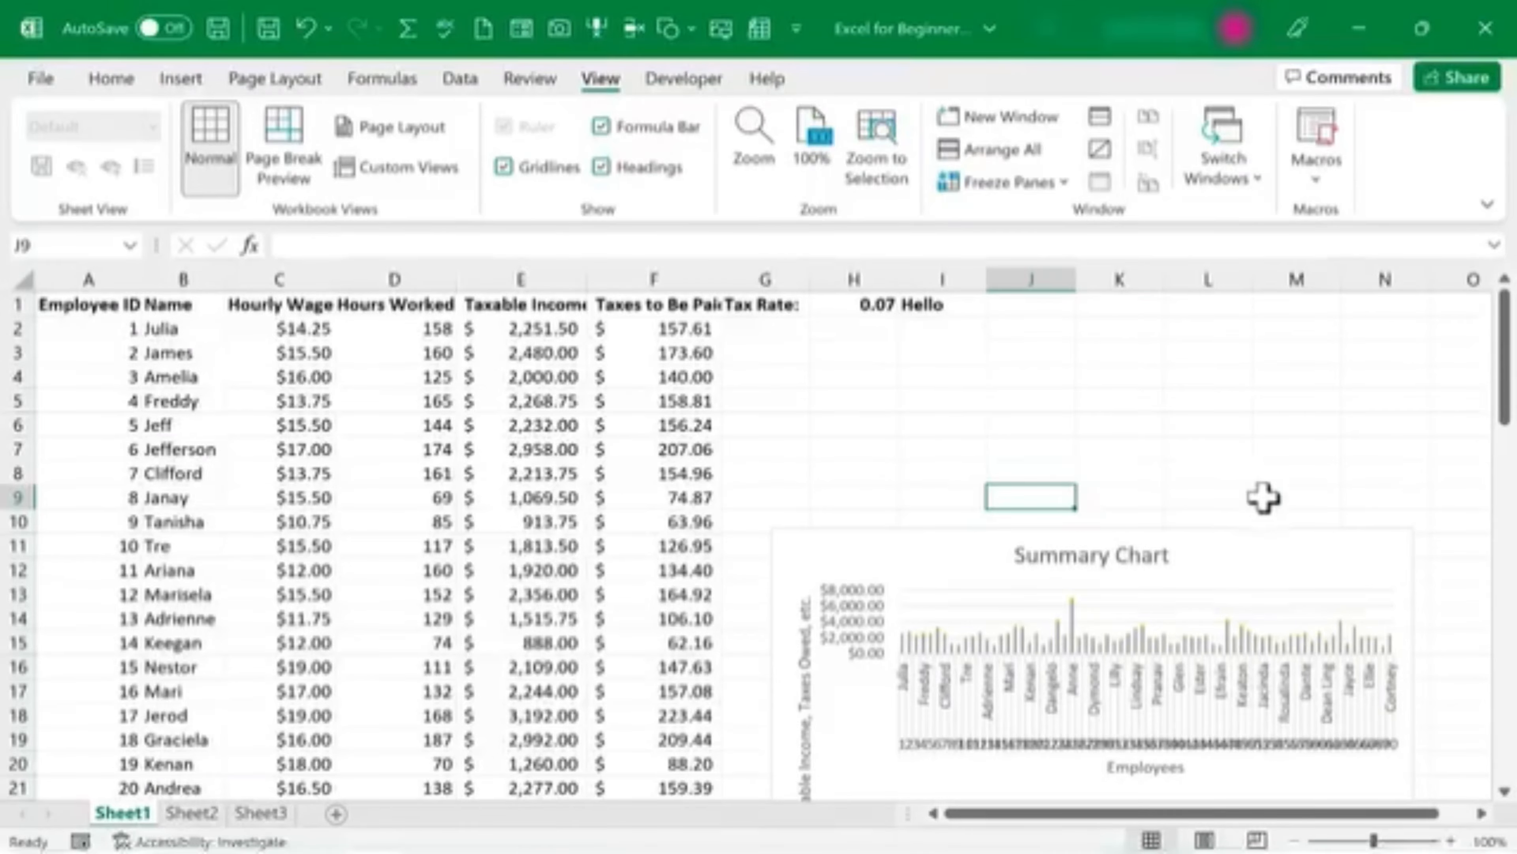
Step: Switch back to Excel, view the workbook's sharing options, including attaching an Excel Workbook copy, and close them
click(111, 77)
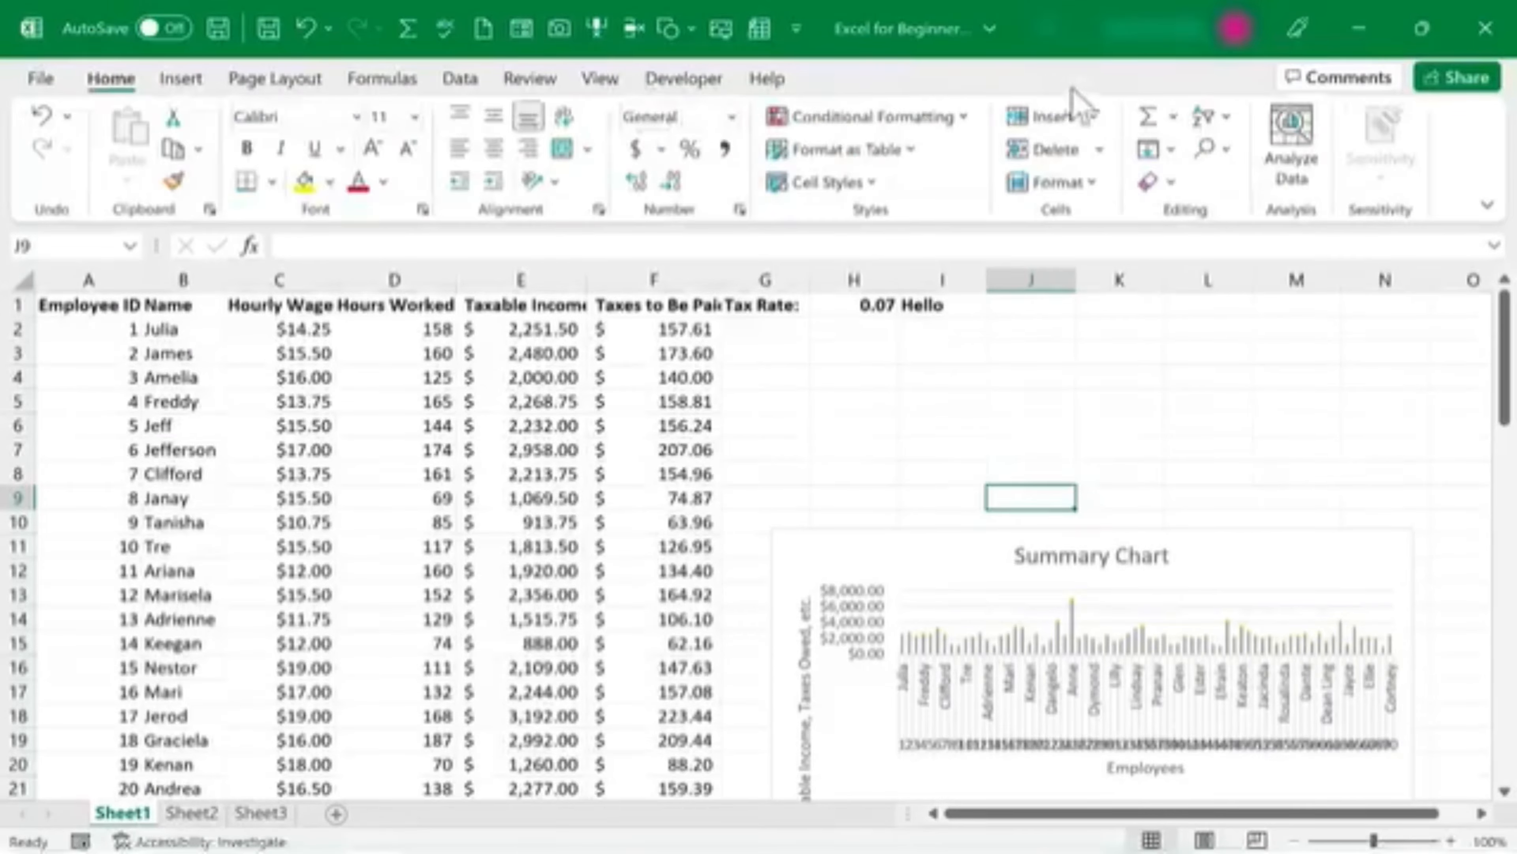
click(1474, 85)
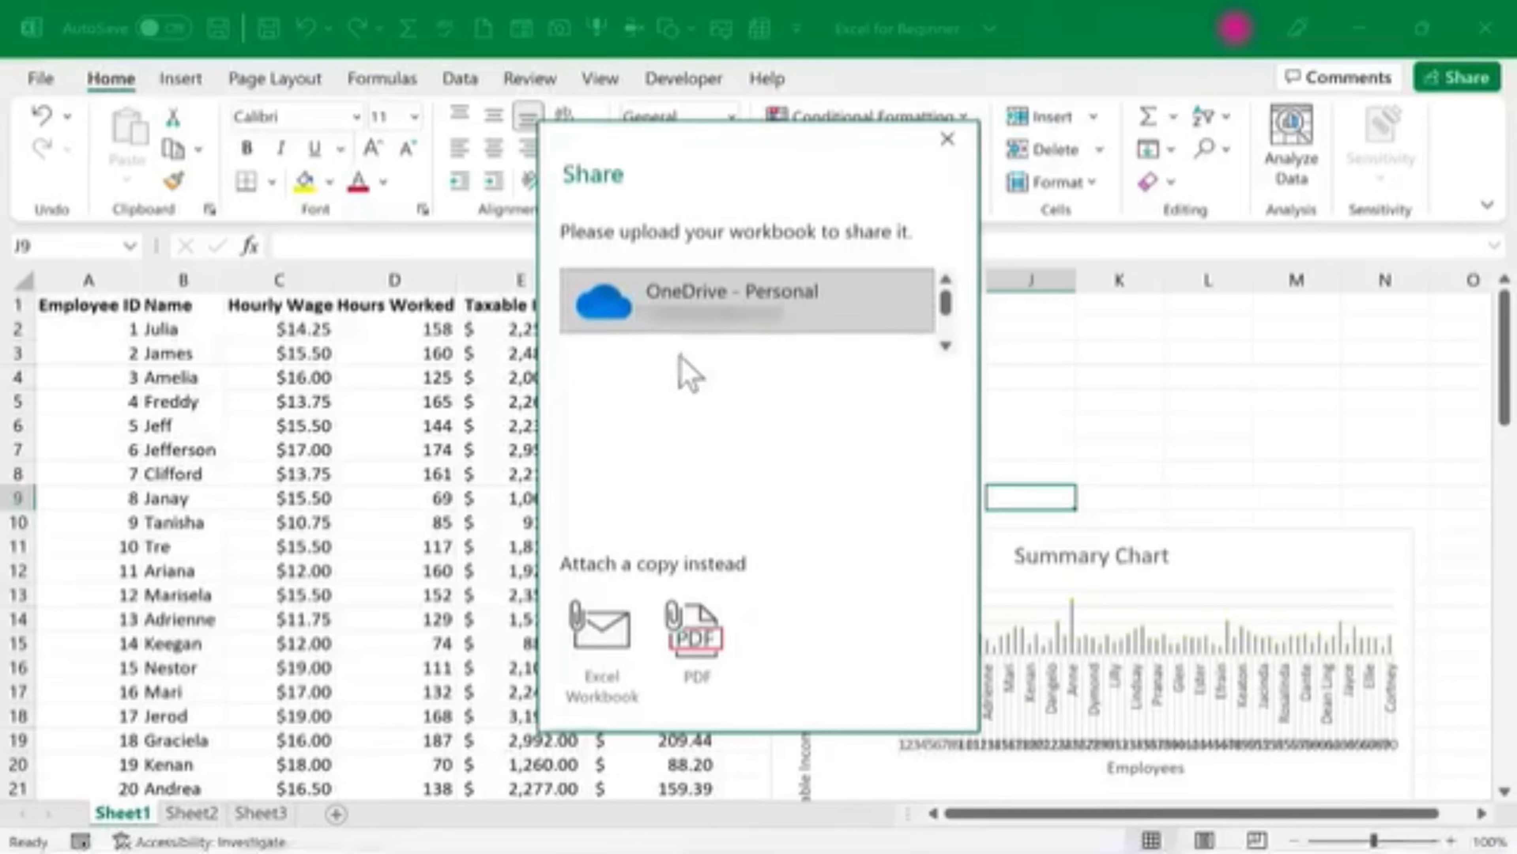
click(602, 633)
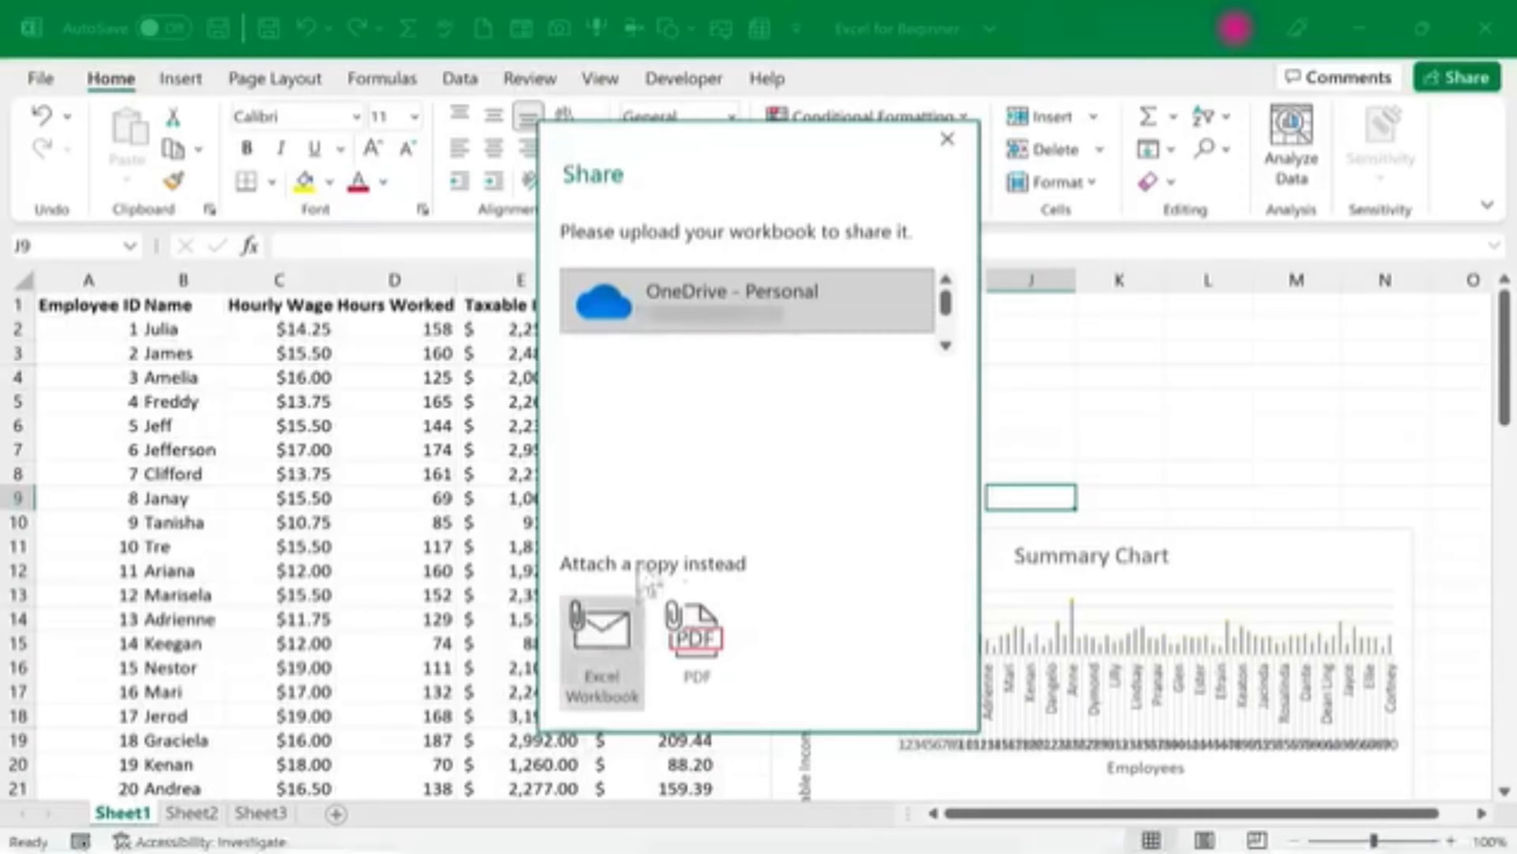
click(948, 139)
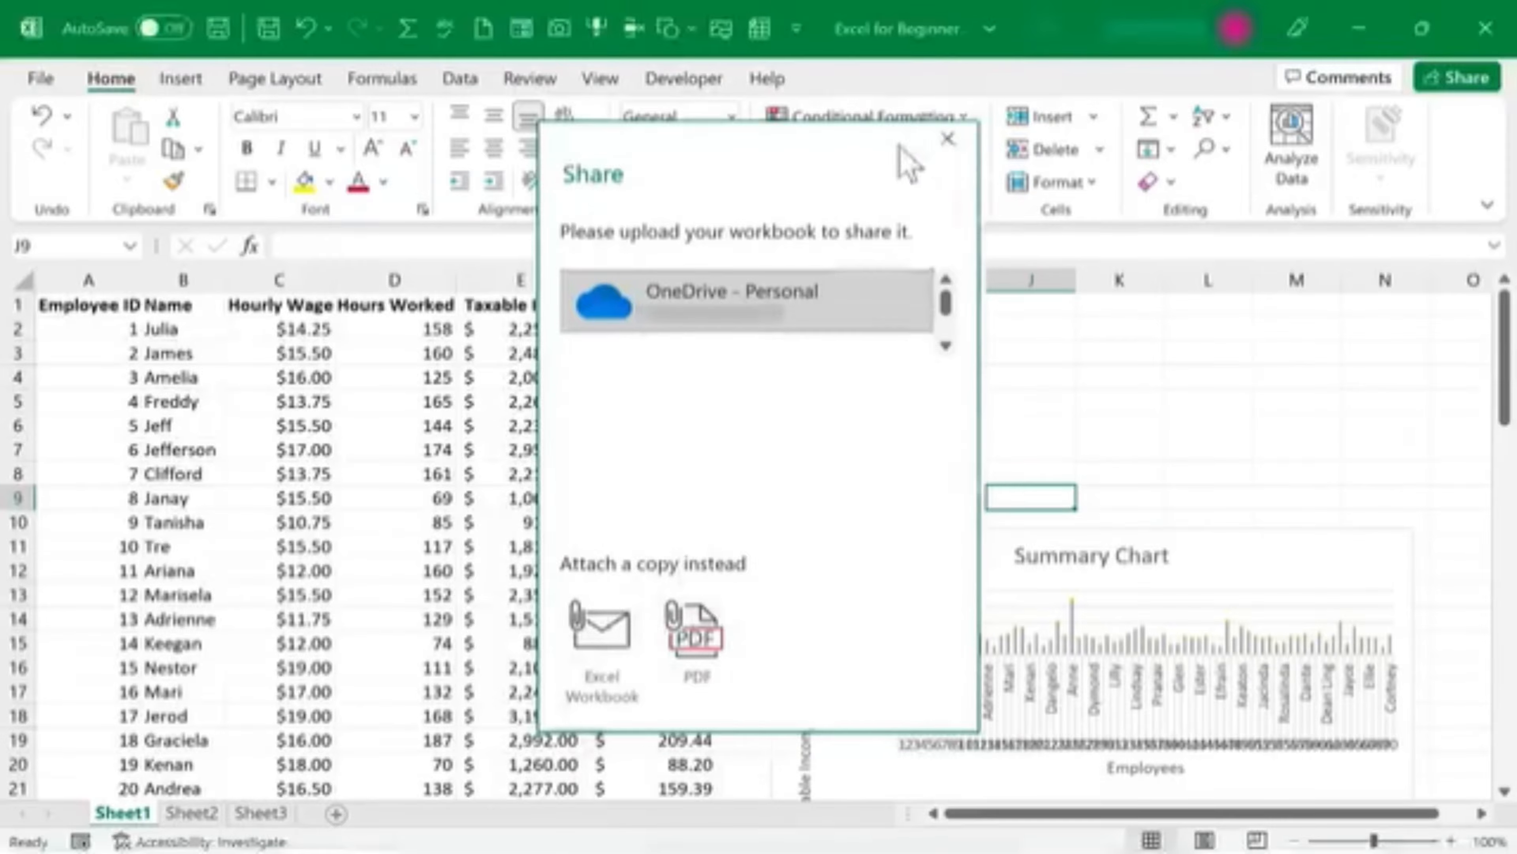
Step: Examine the file formats offered for saving a copy of the workbook, keeping Excel Workbook (*.xlsx), and return to the worksheet
click(48, 81)
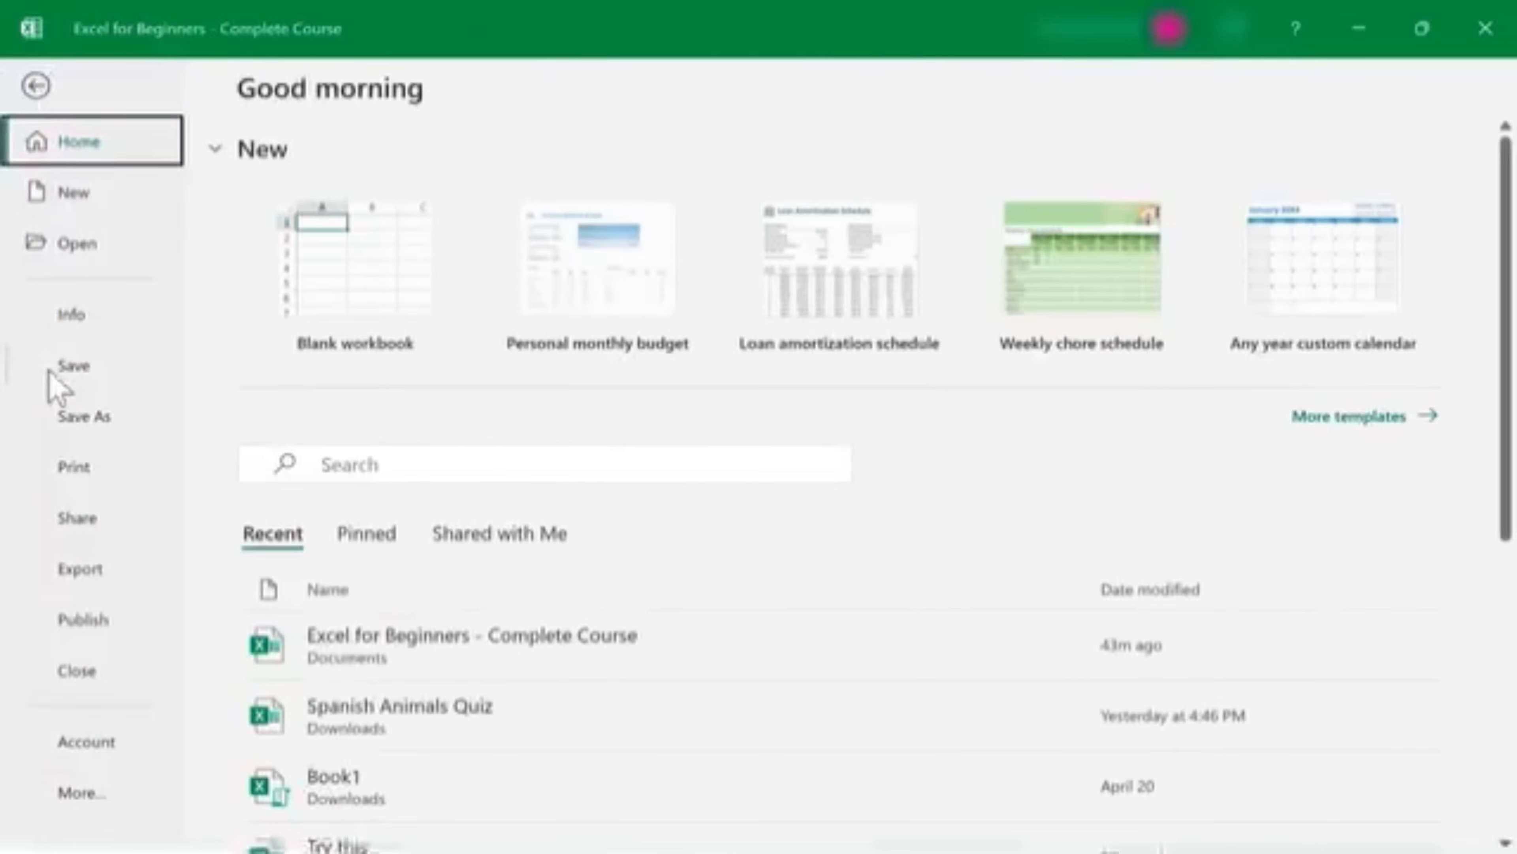
click(84, 418)
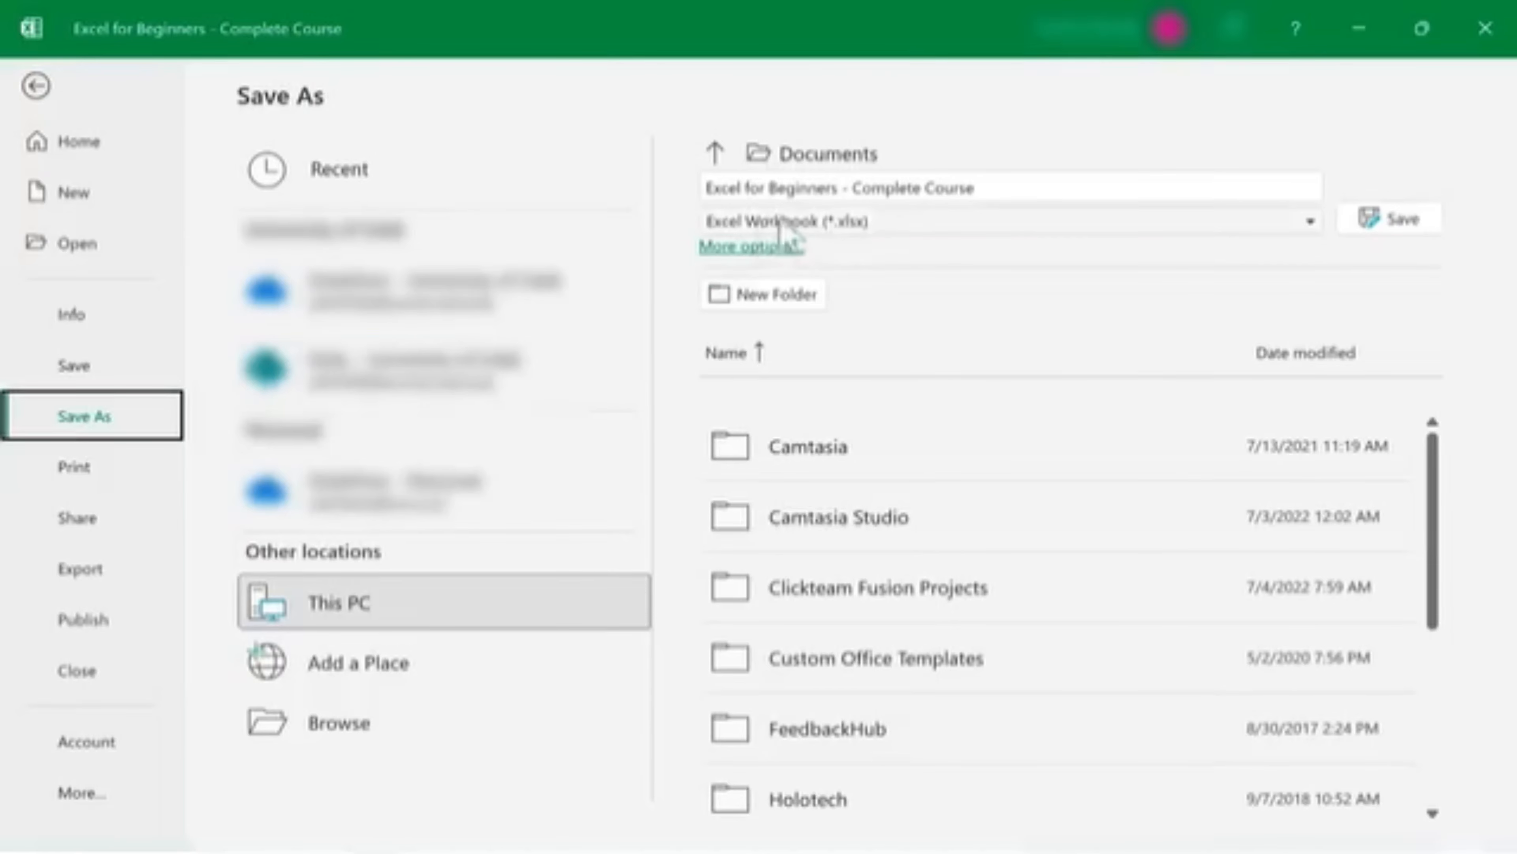
click(1301, 222)
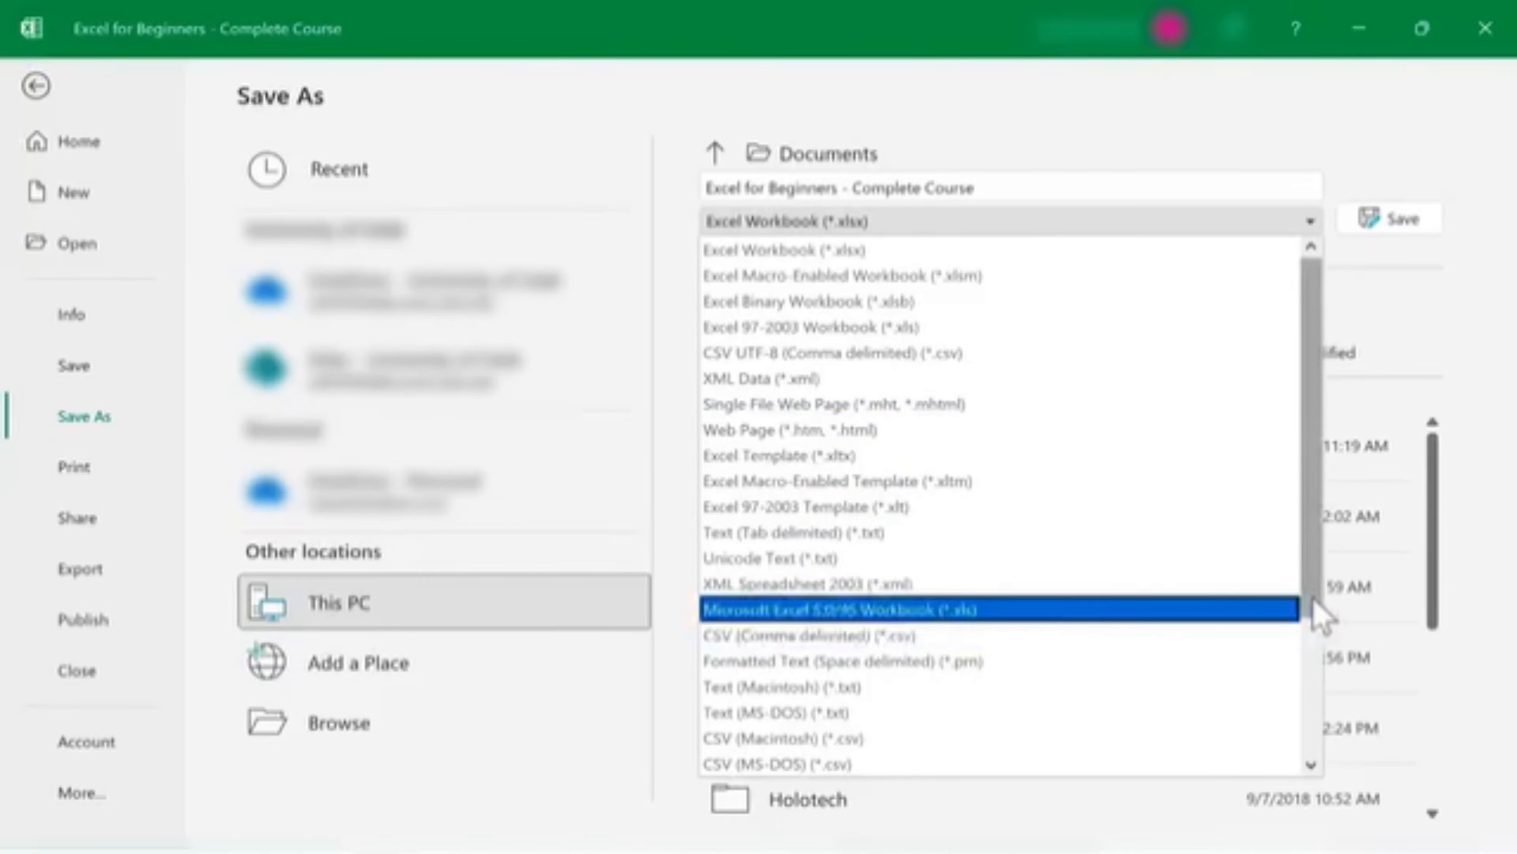
drag(1313, 600, 1263, 799)
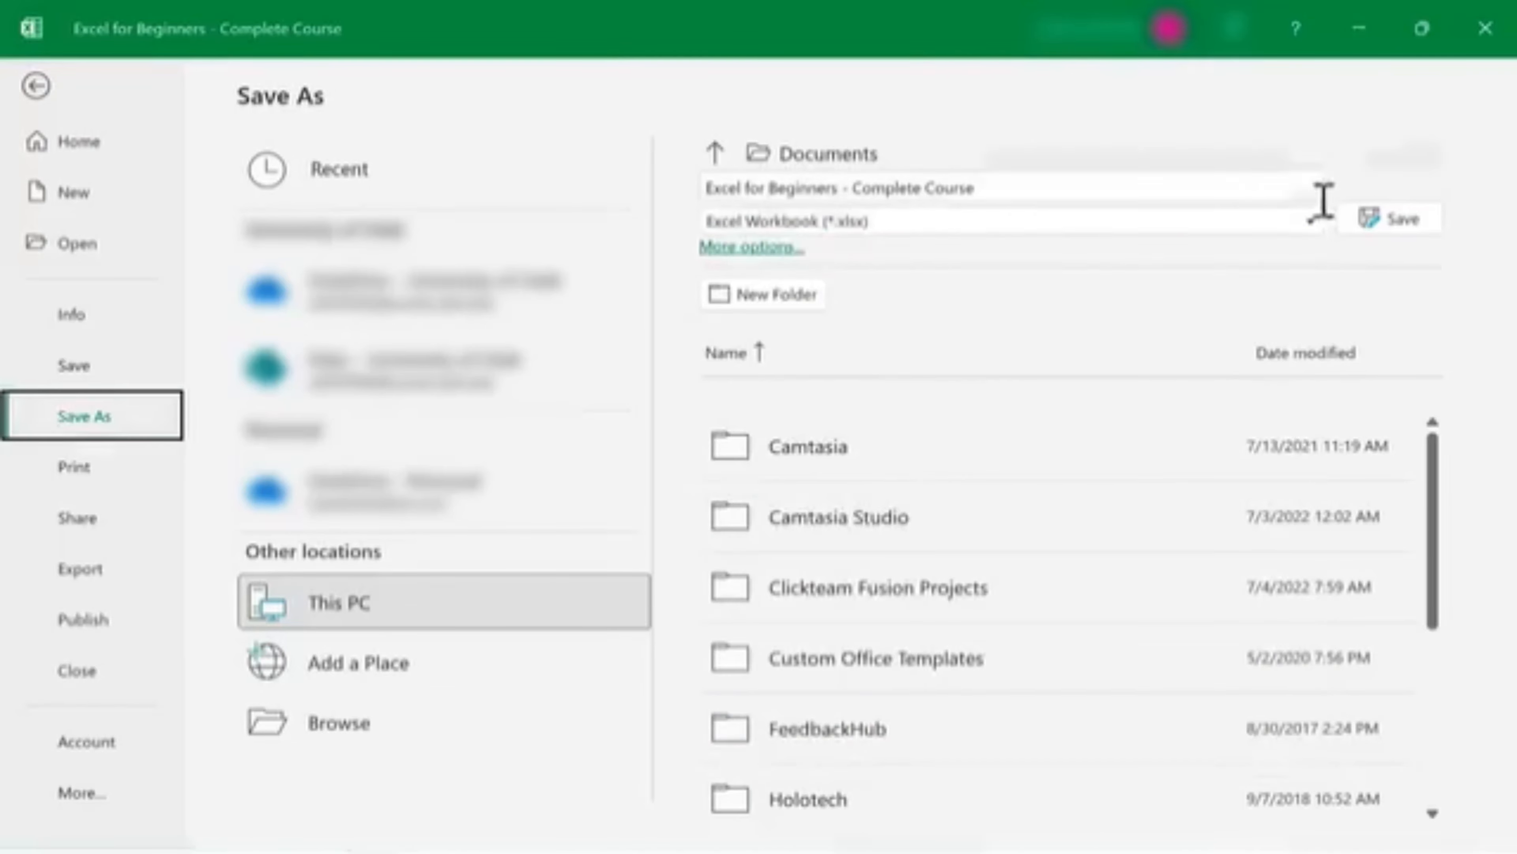
key(Escape)
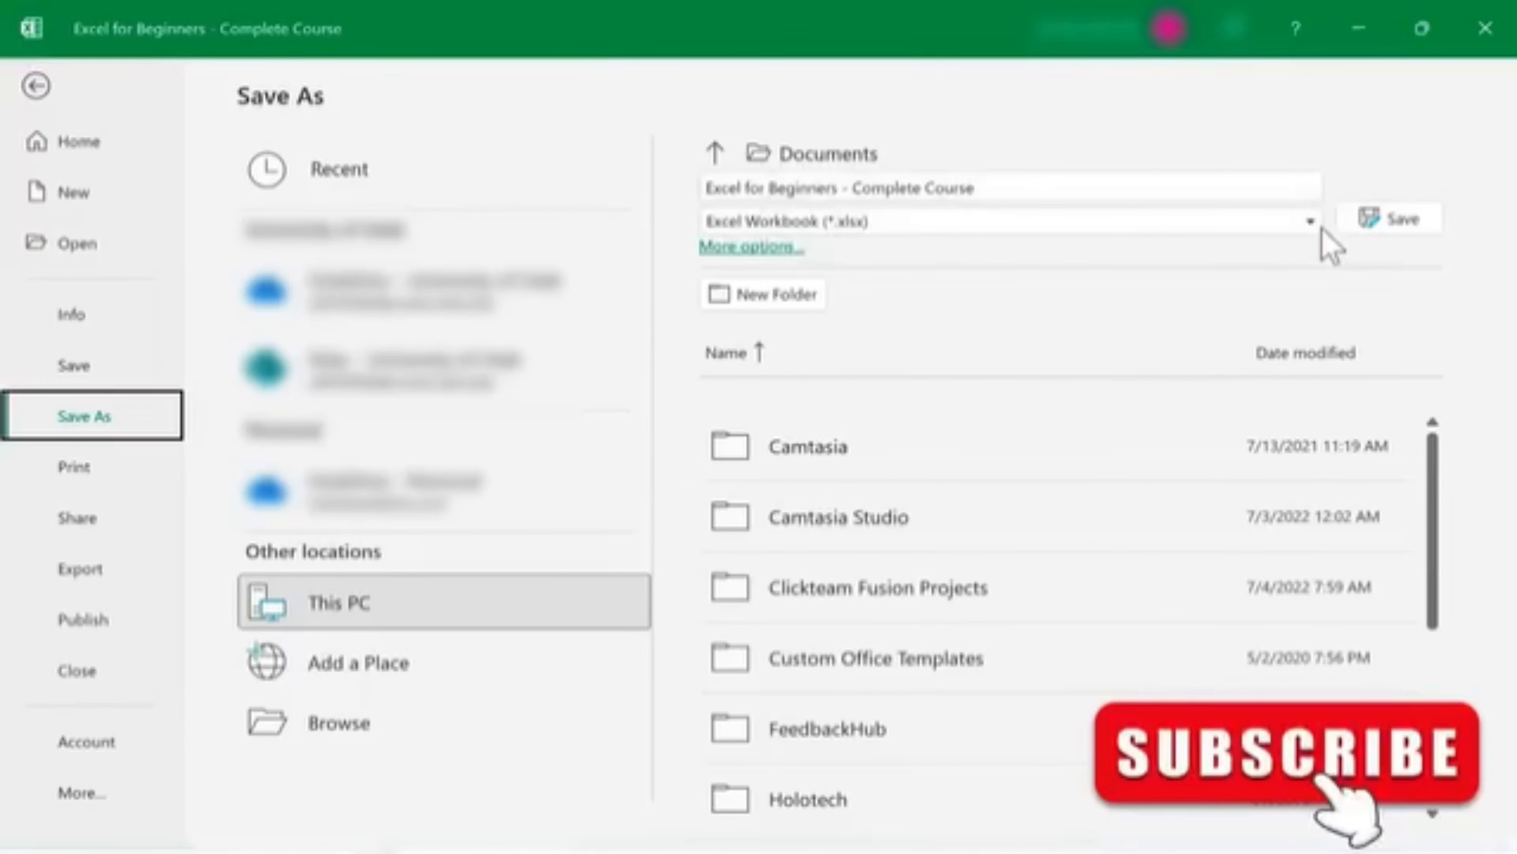
click(1308, 222)
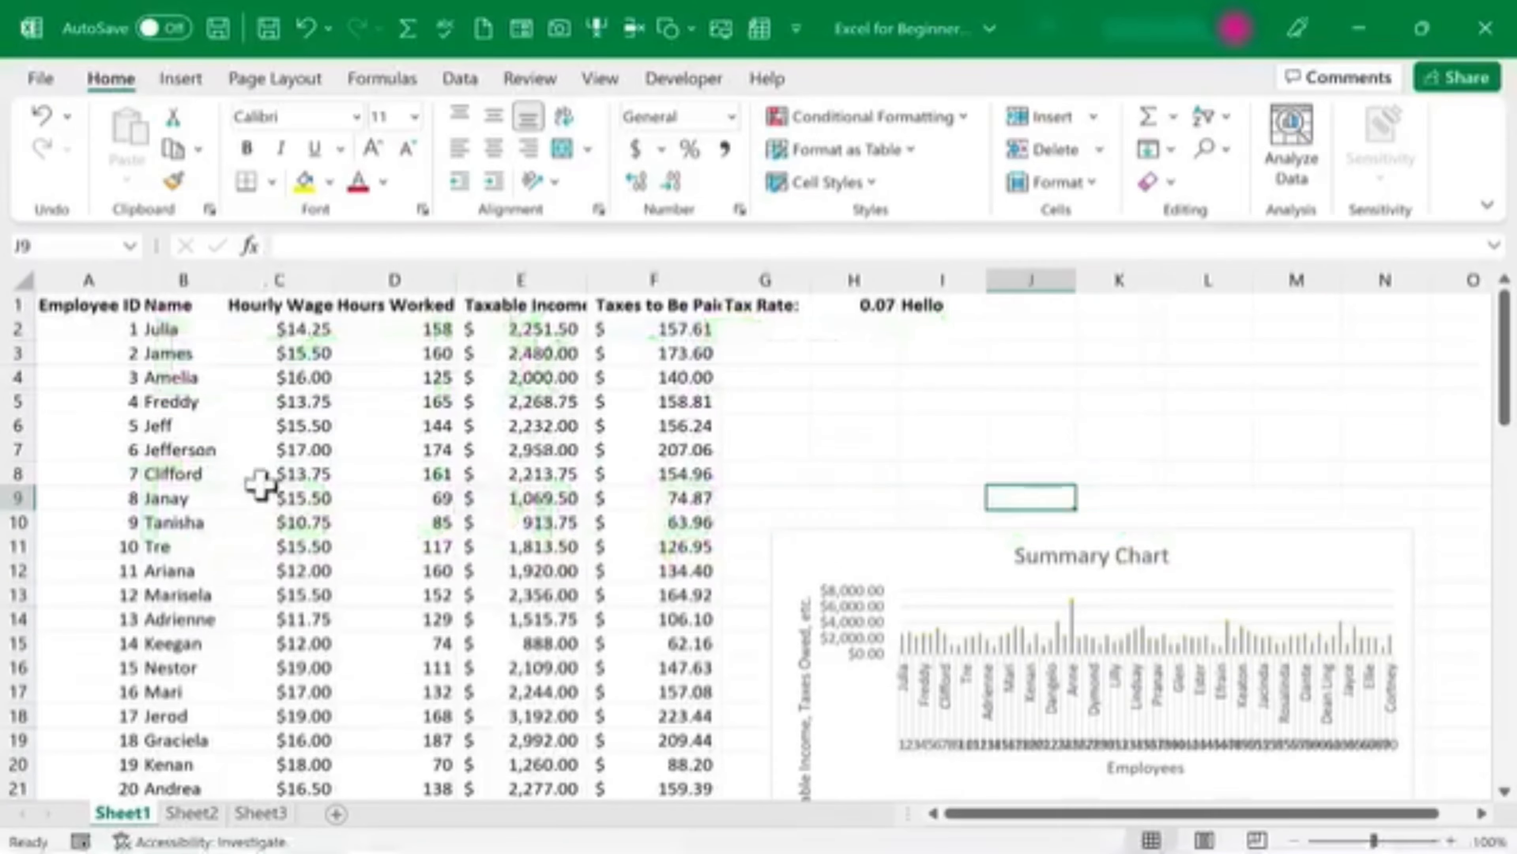
Step: View Sheet2 and return to Sheet1
click(192, 813)
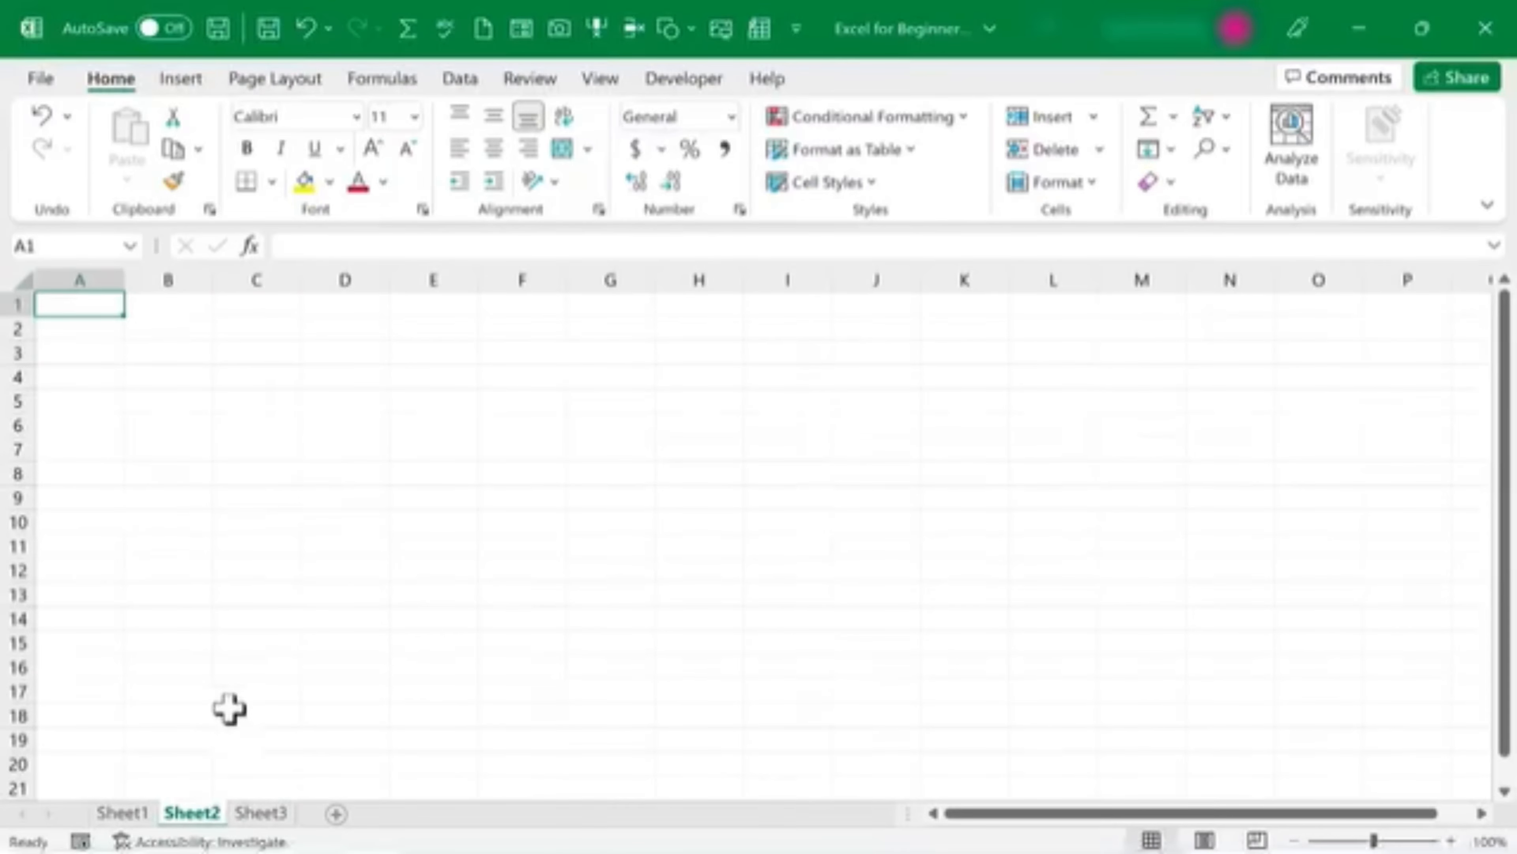
click(117, 813)
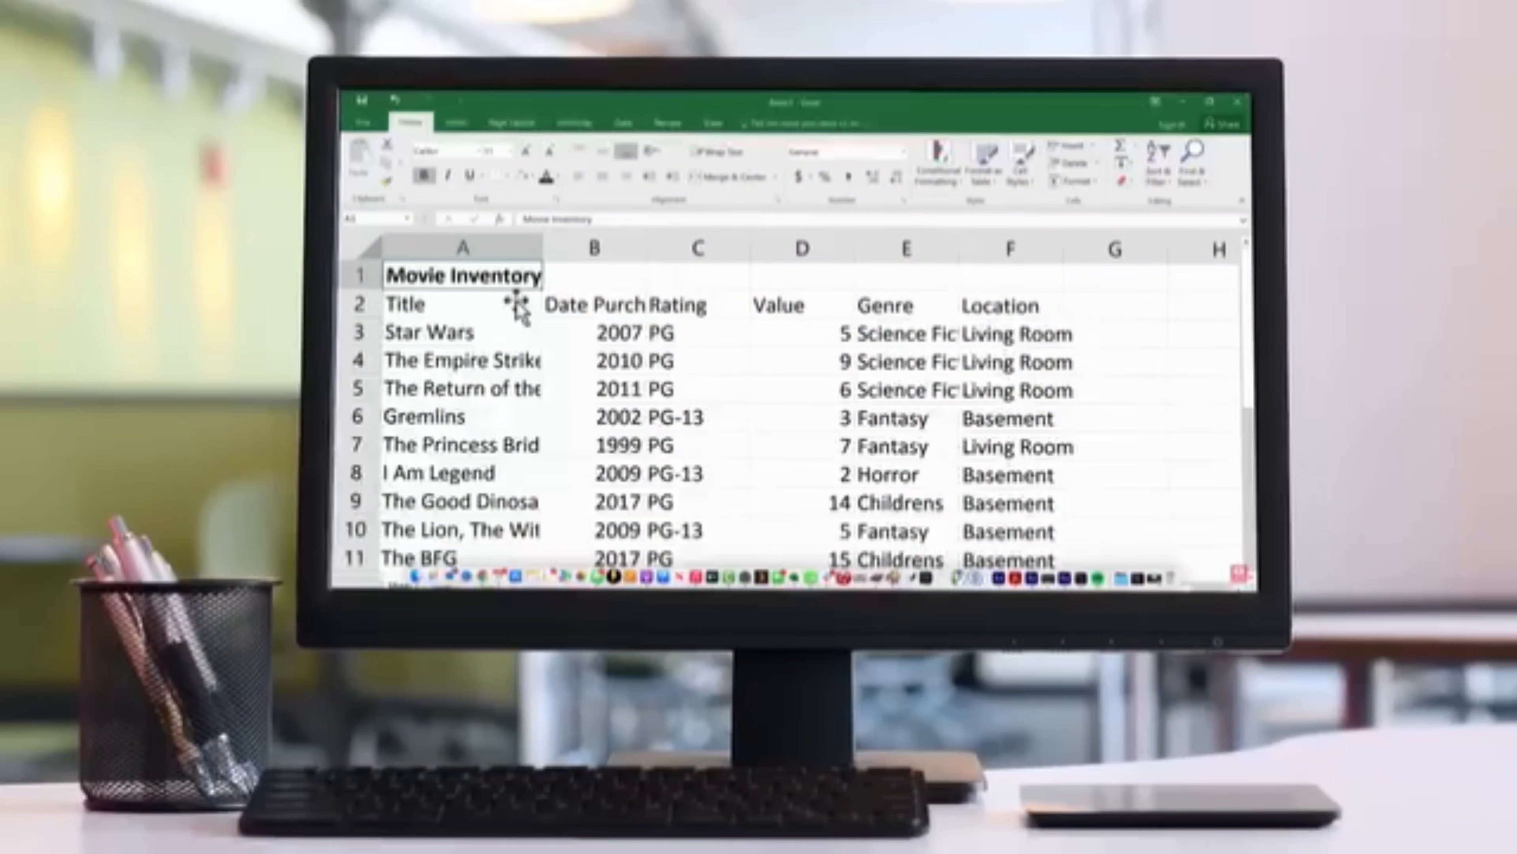
click(514, 304)
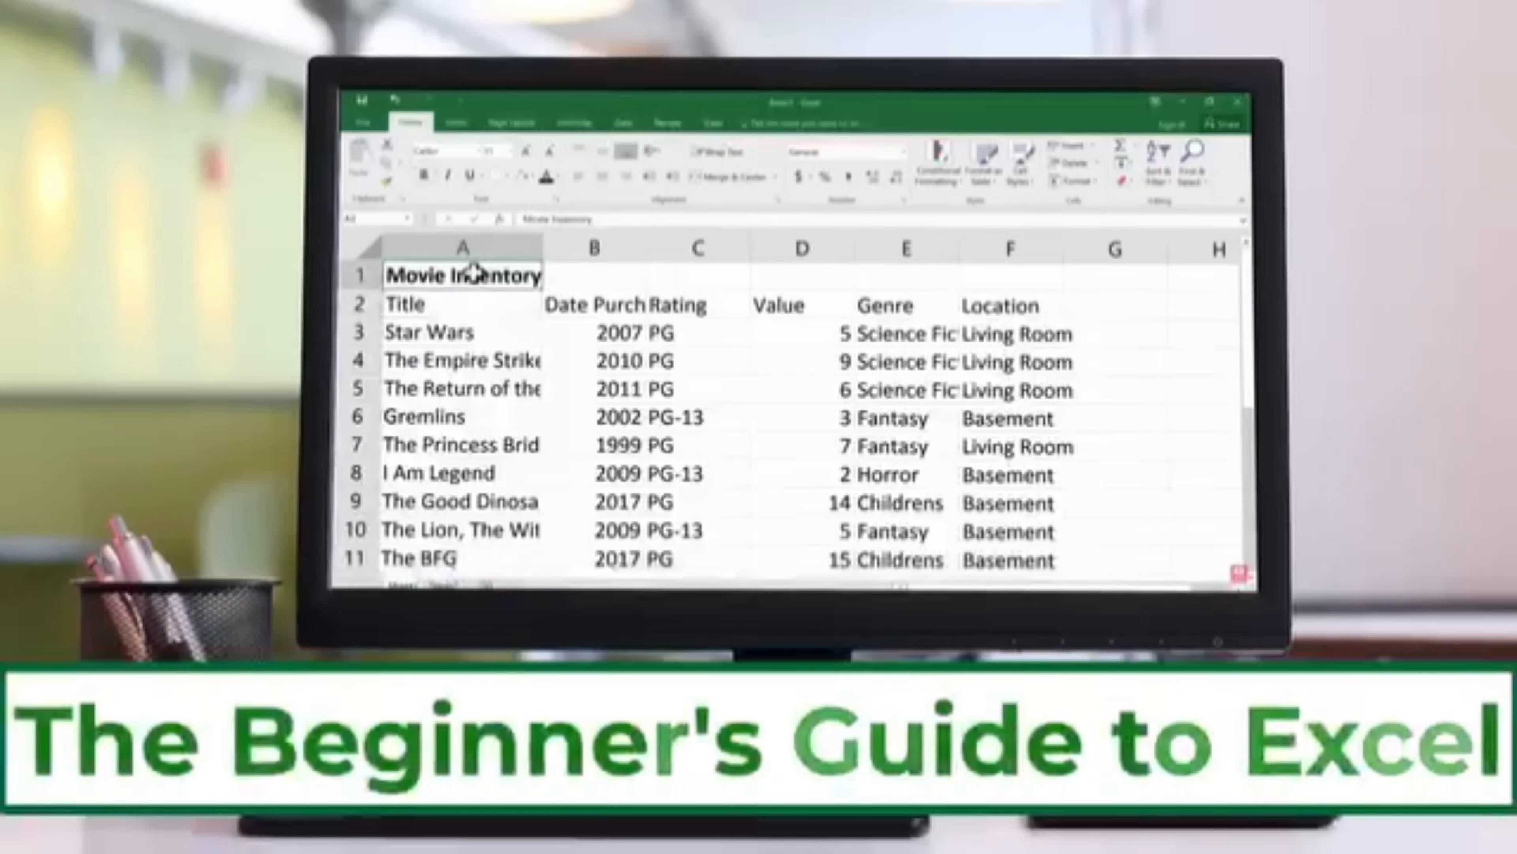
drag(475, 272, 1005, 279)
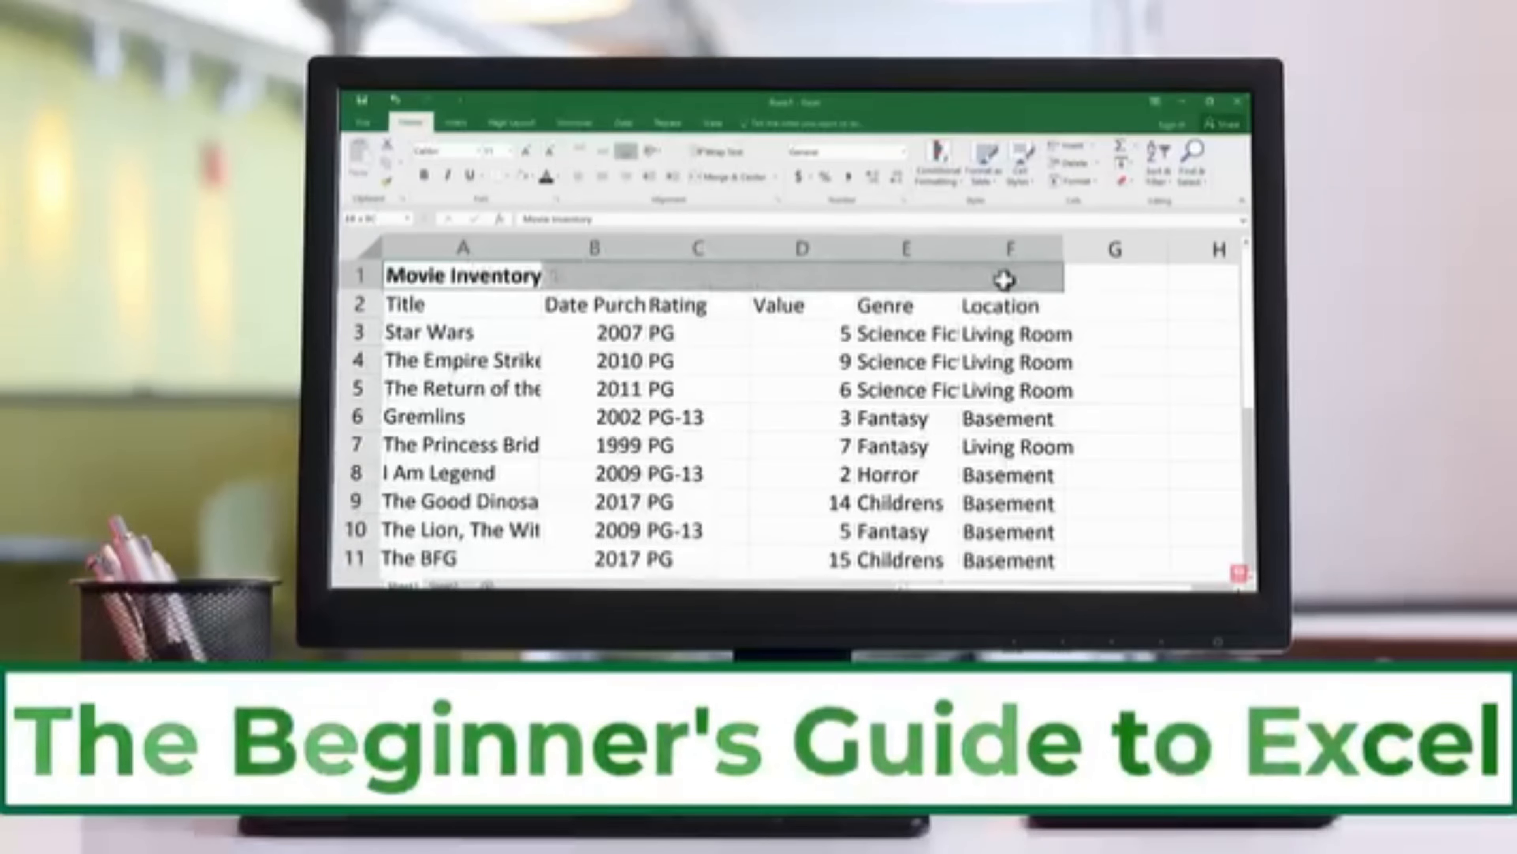
scroll(633, 279, down, 1)
scroll(701, 323, up, 1)
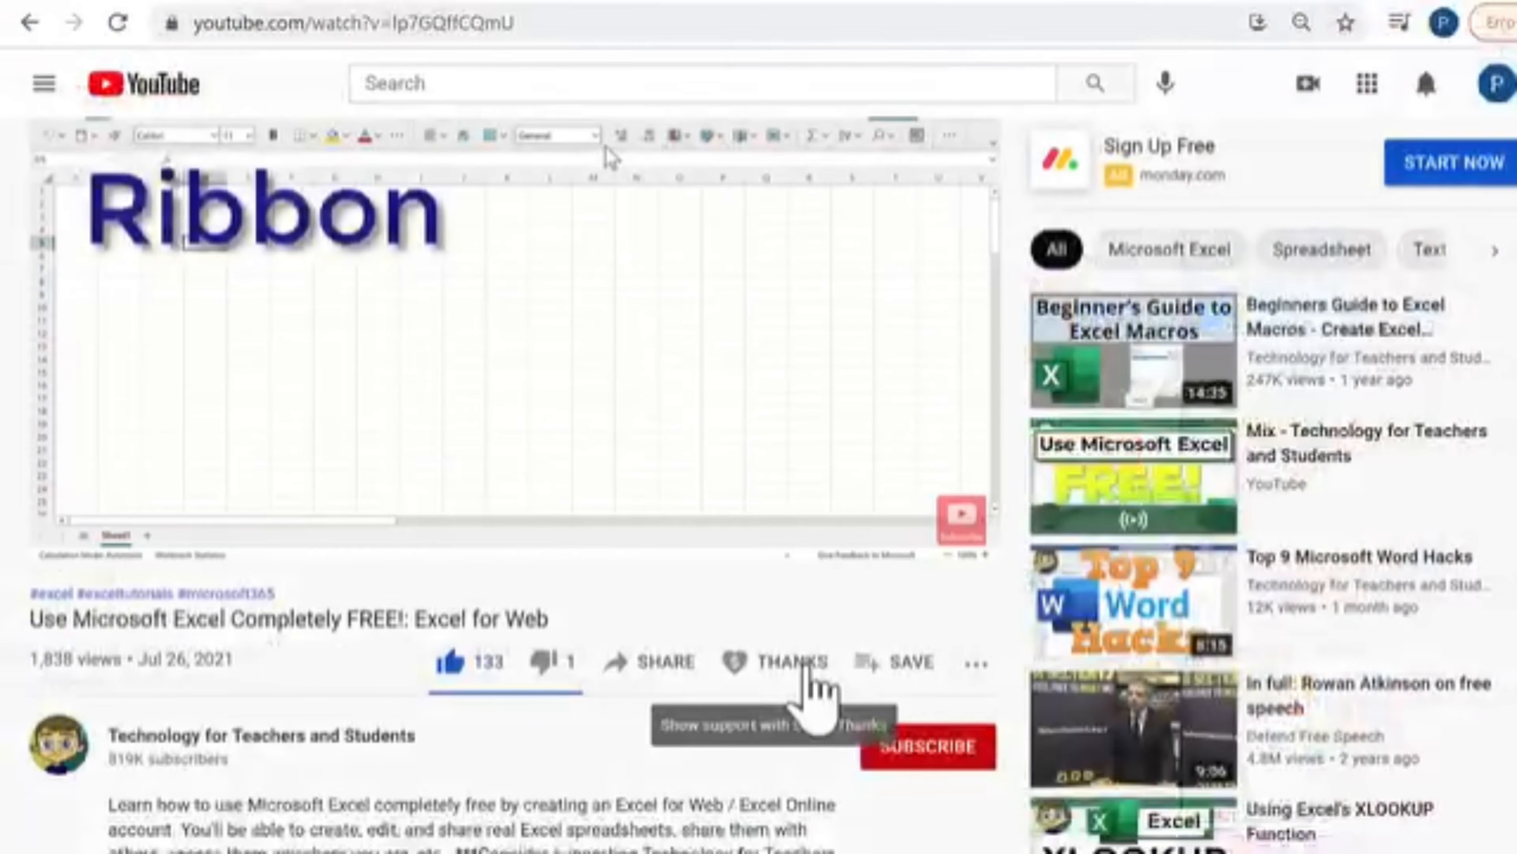
click(808, 672)
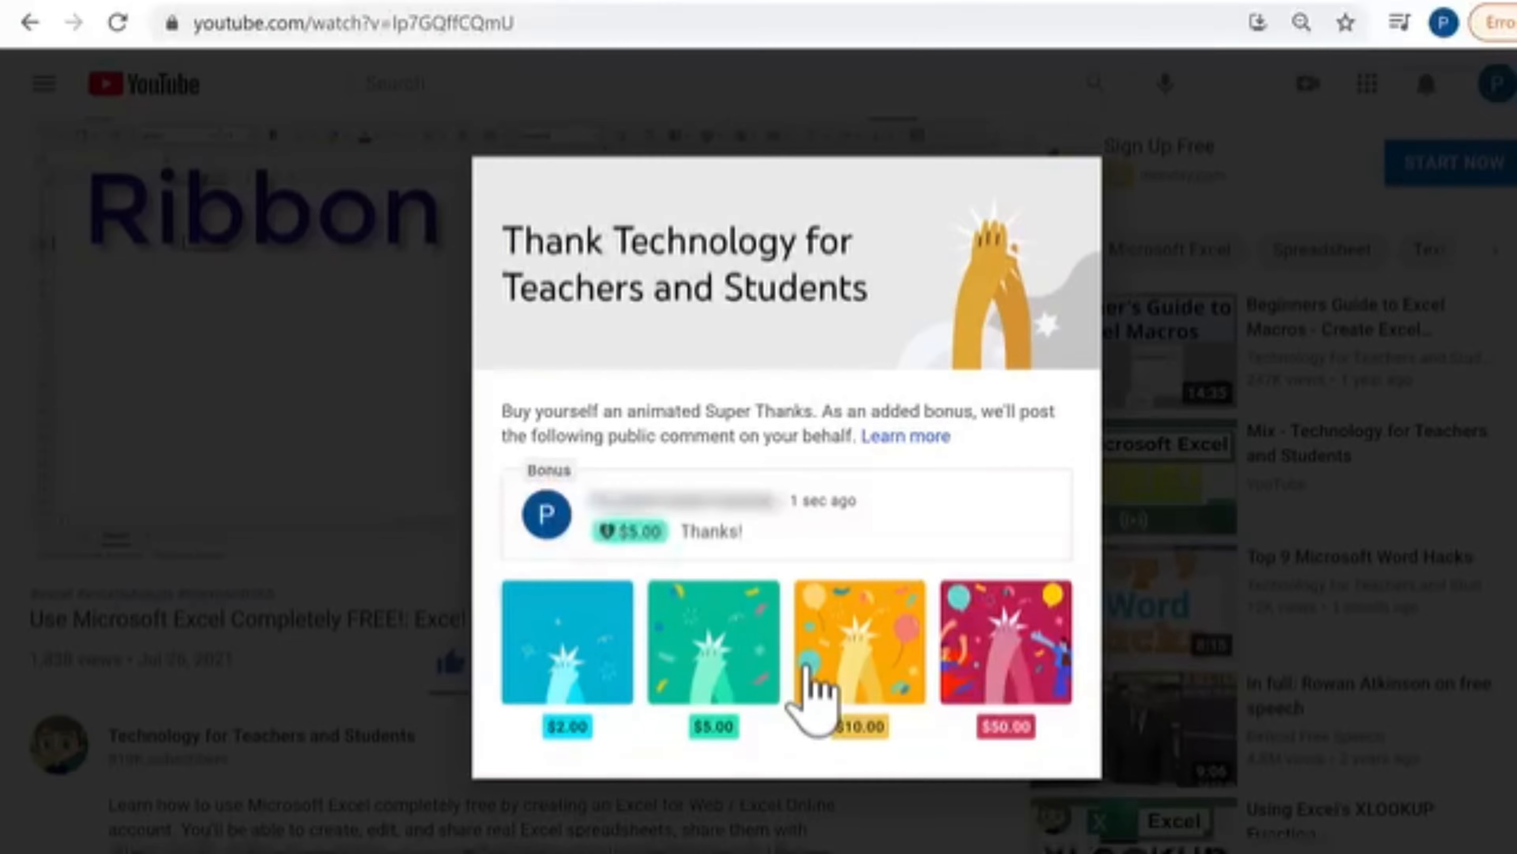